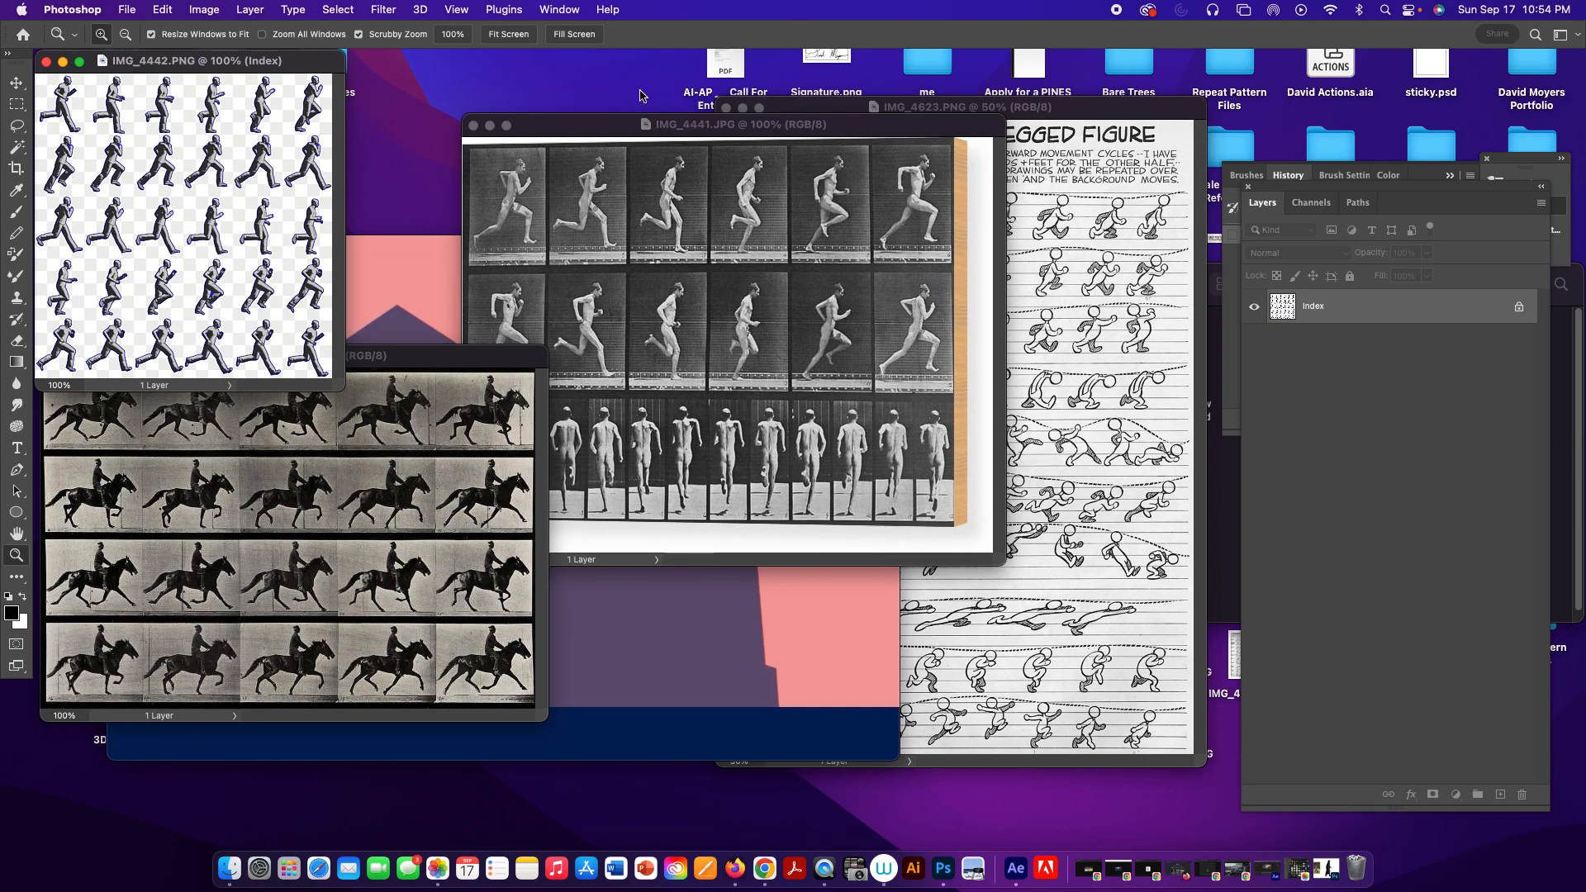
Move the IMG_4441.JPG window aside and play a few seconds of the United We Stand.mp4 video before pausing it.
drag(617, 126, 500, 106)
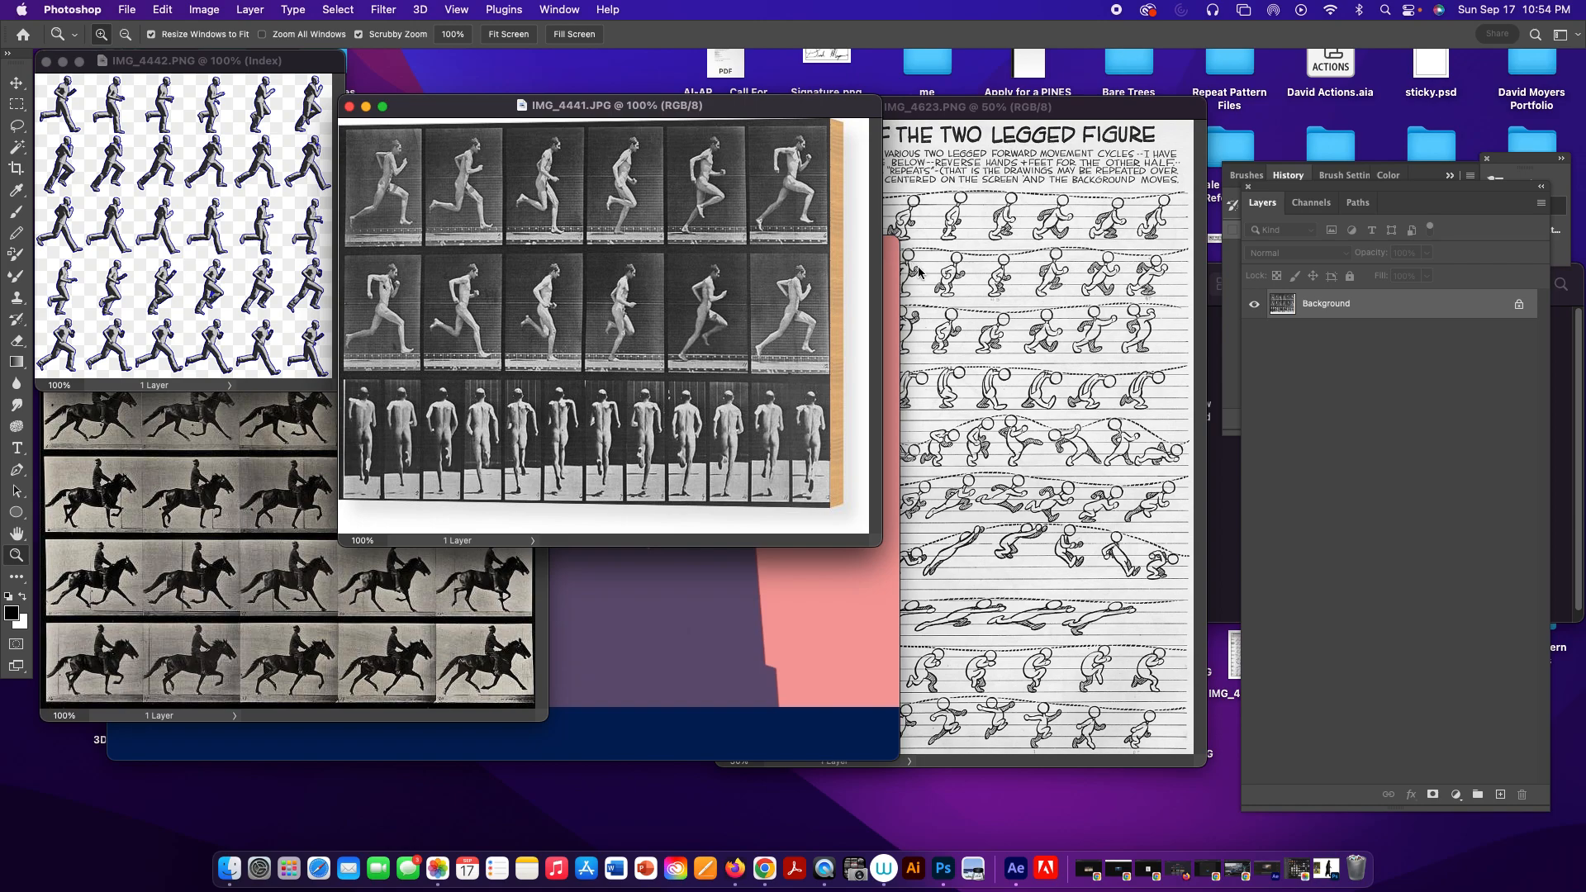
click(892, 260)
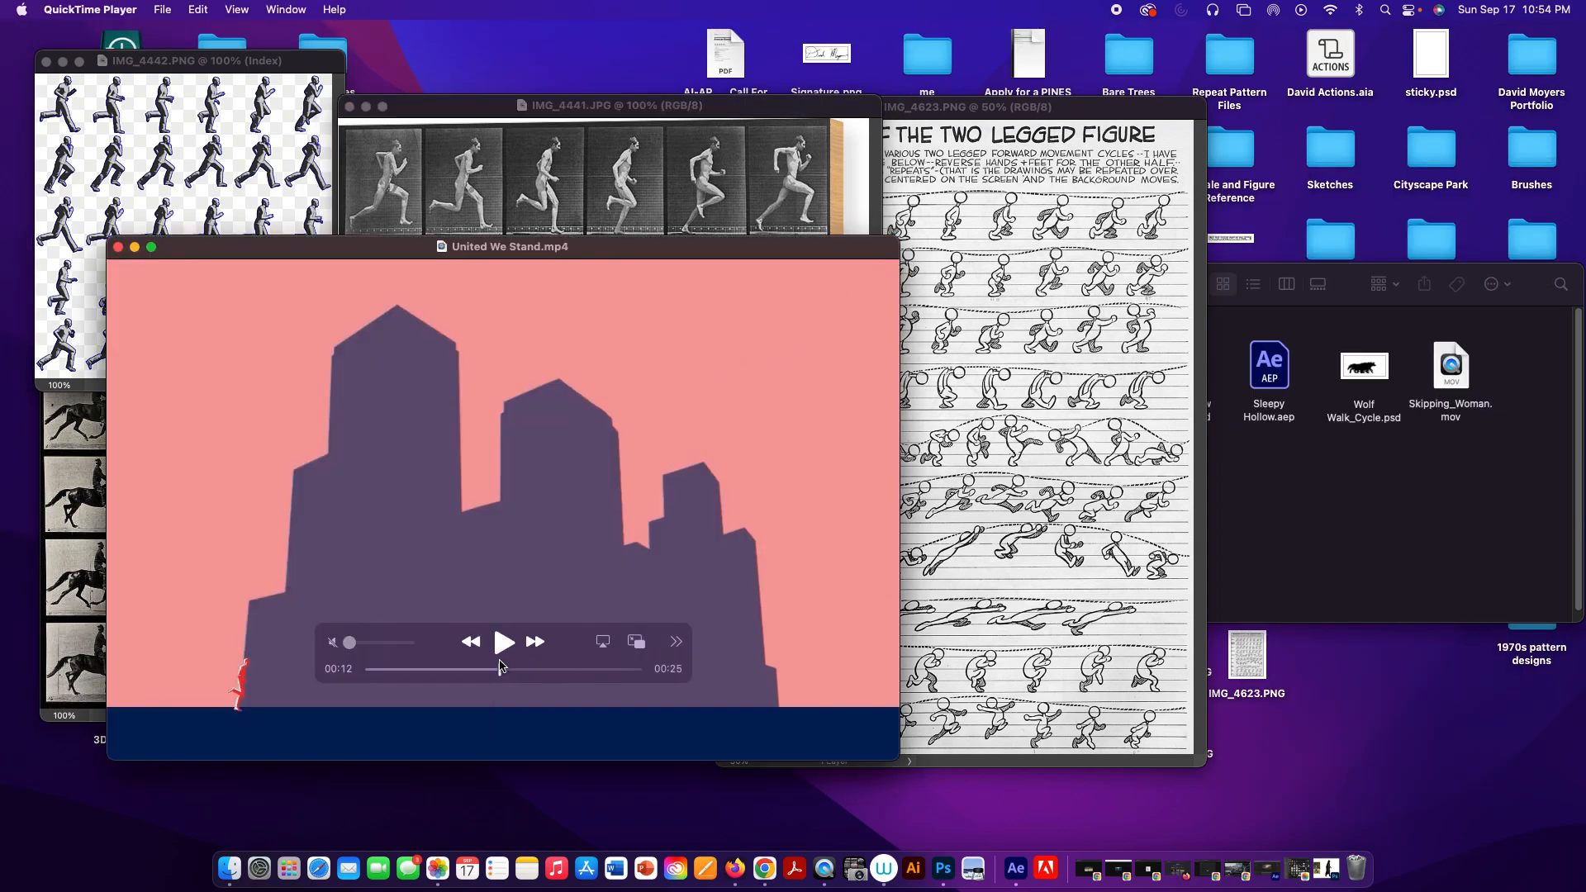
click(503, 642)
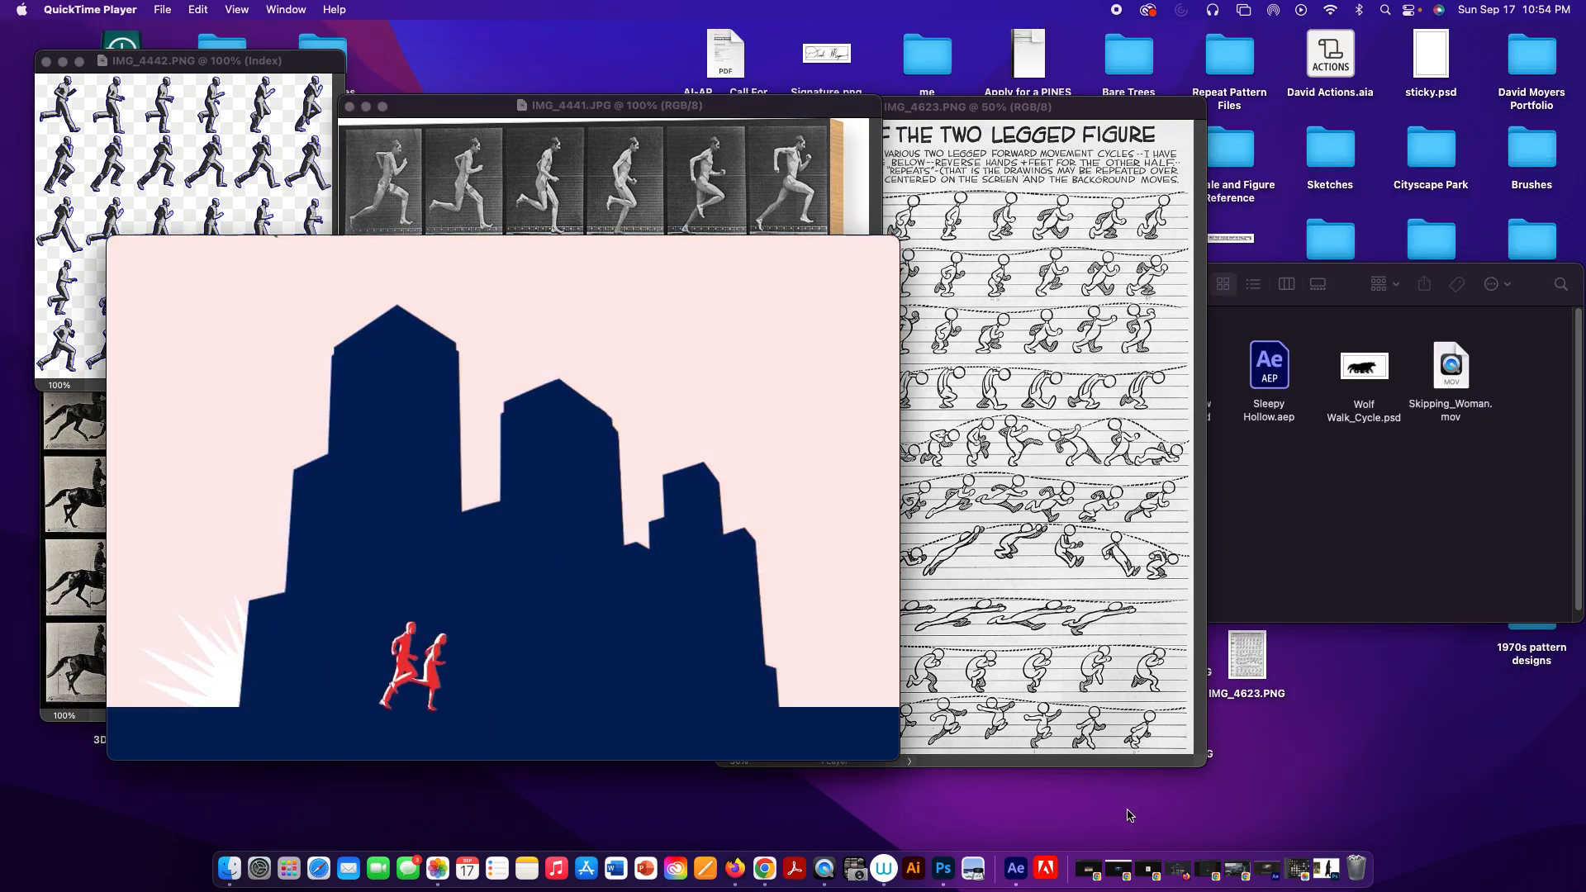
key(space)
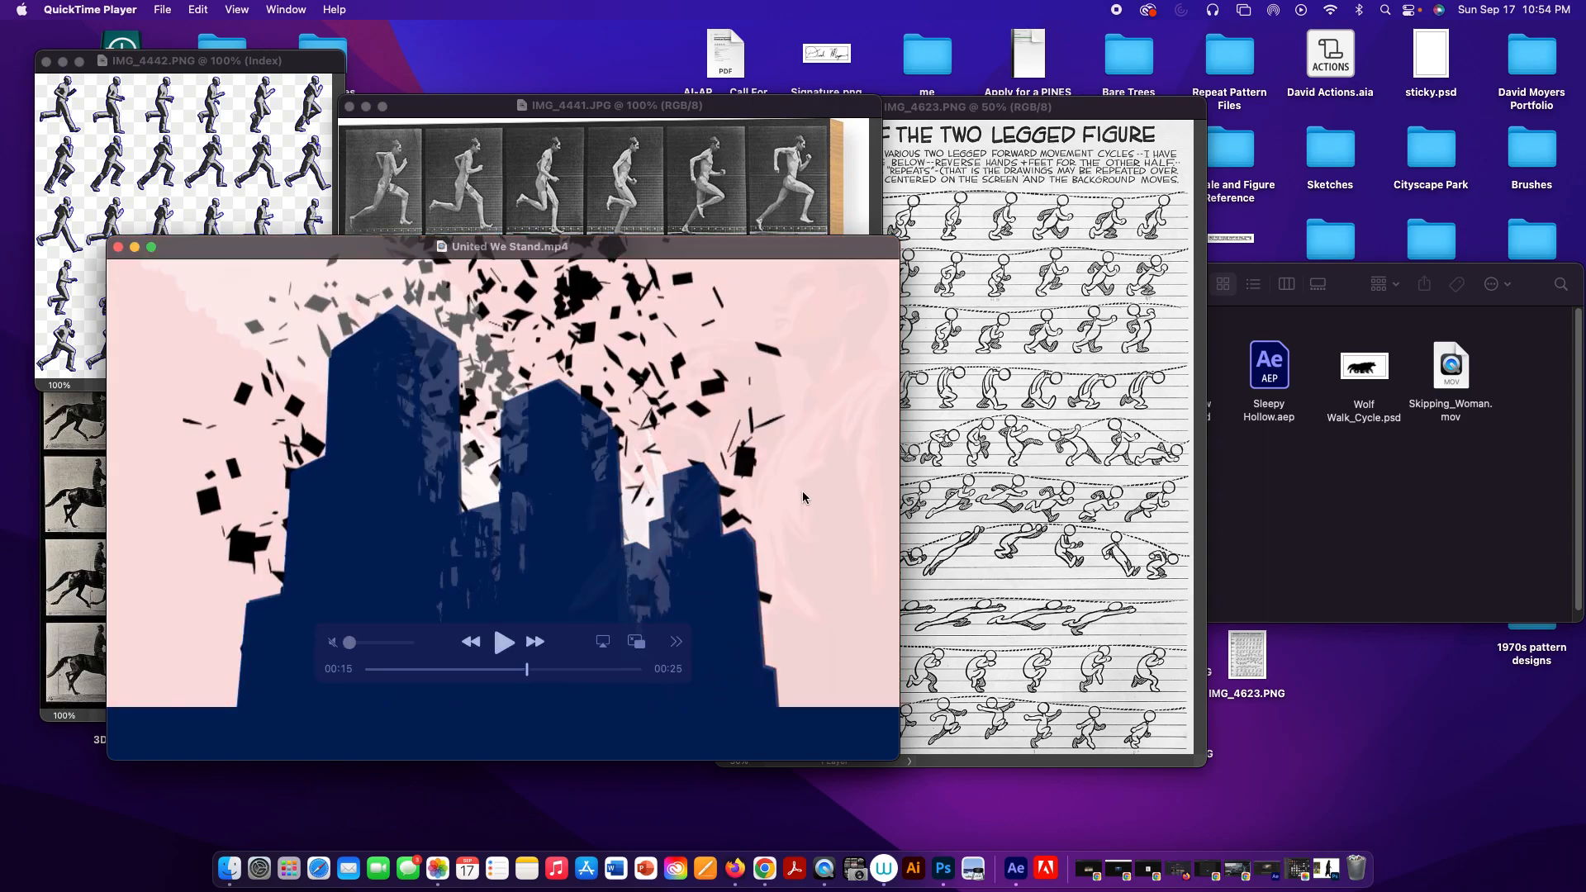
Bring IMG_4441.JPG, IMG_4623.PNG and IMG_4450.JPG to the front in turn to review their motion reference sequences.
click(704, 188)
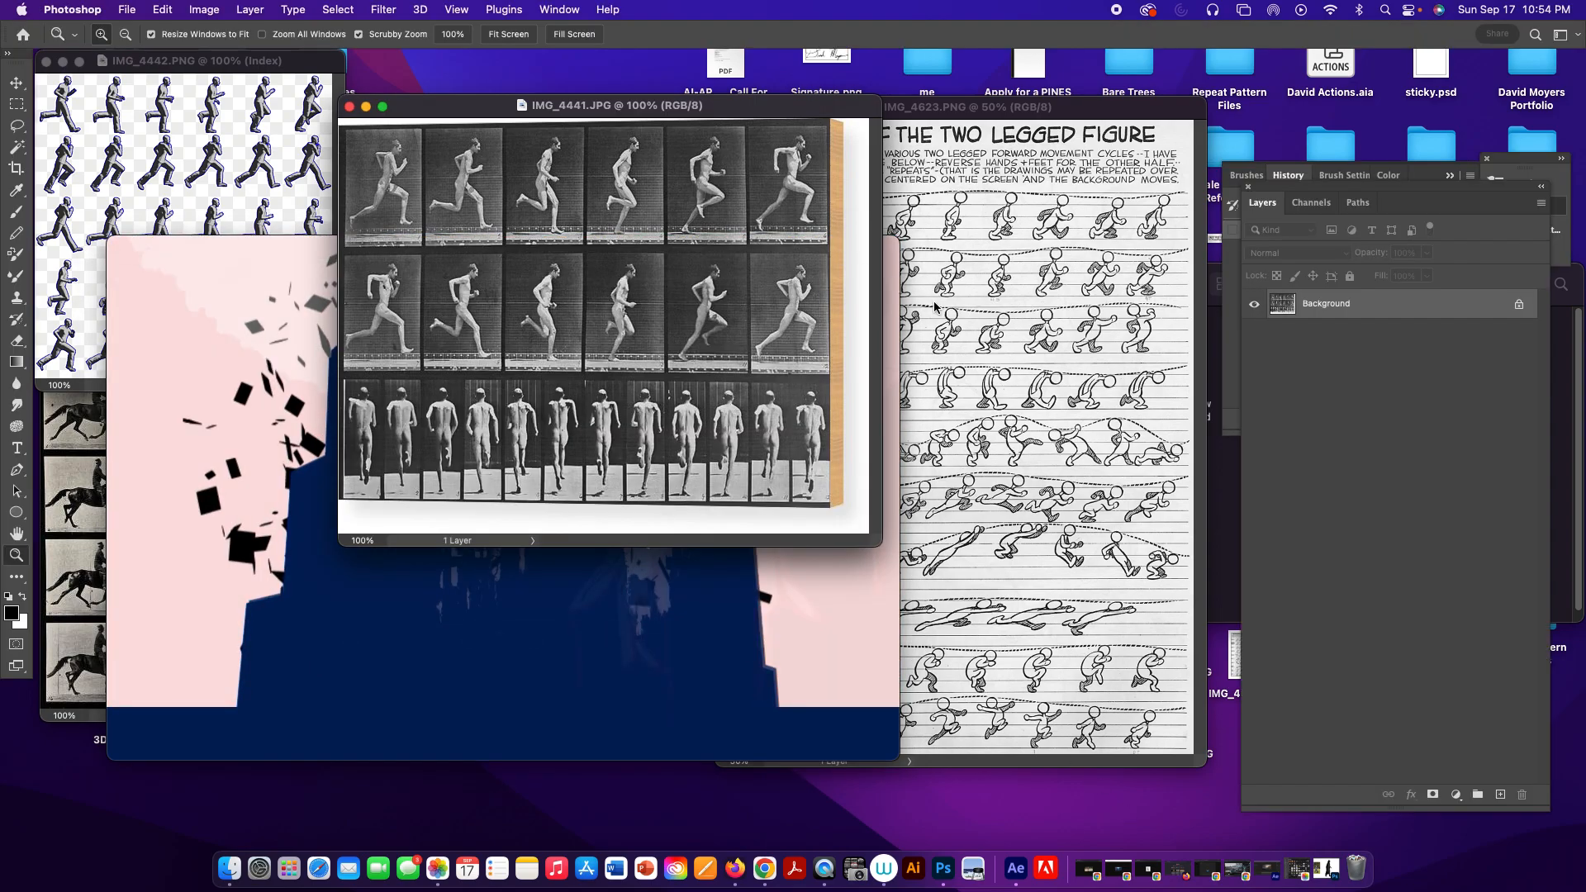
click(932, 113)
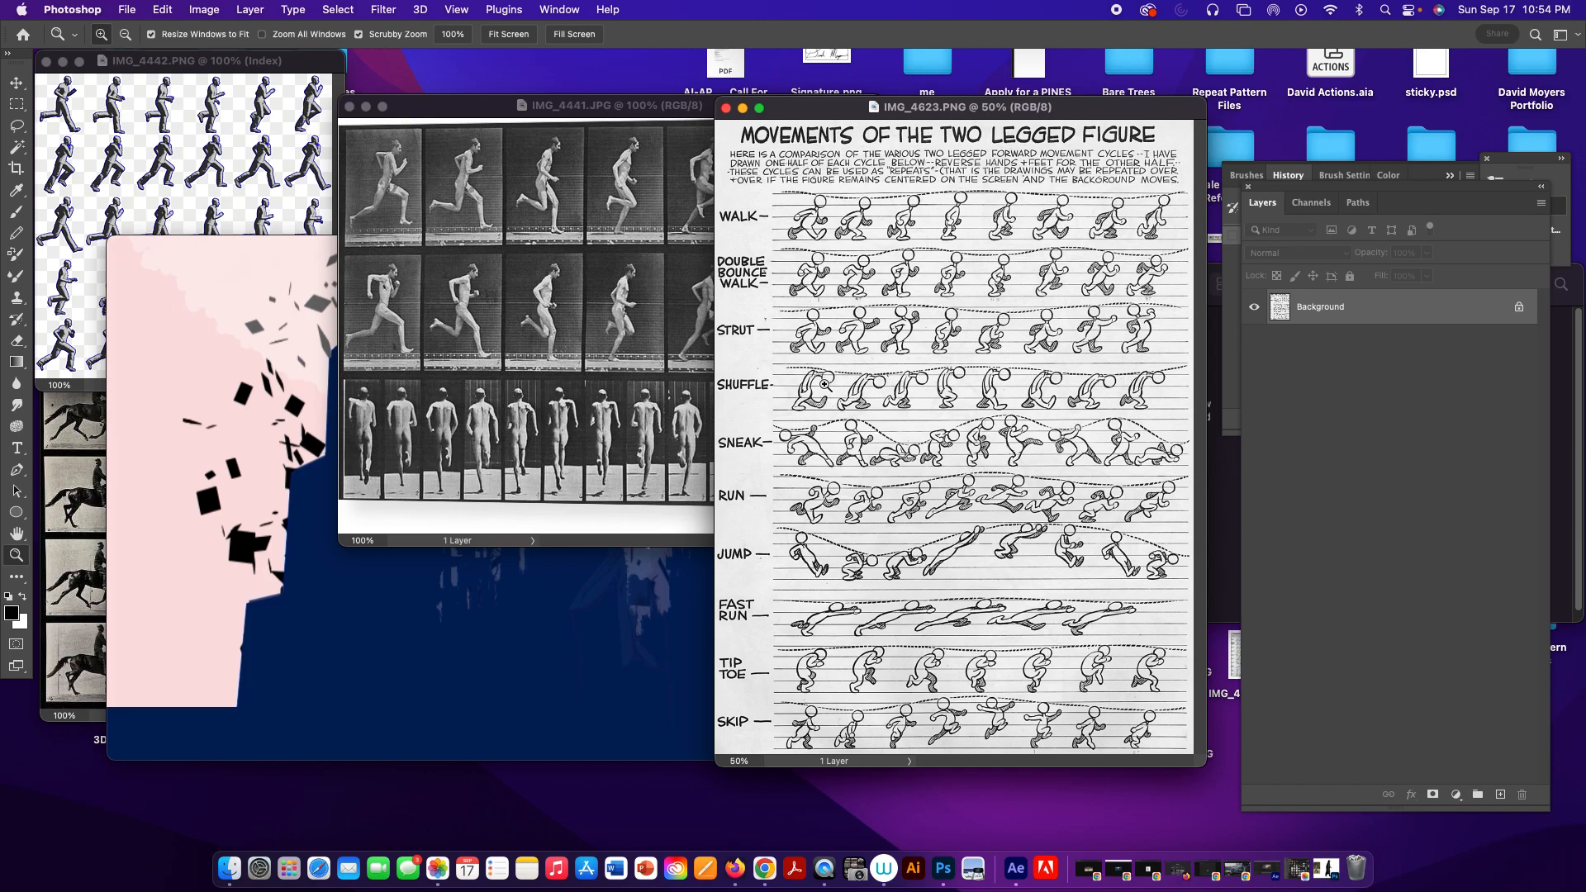
click(84, 477)
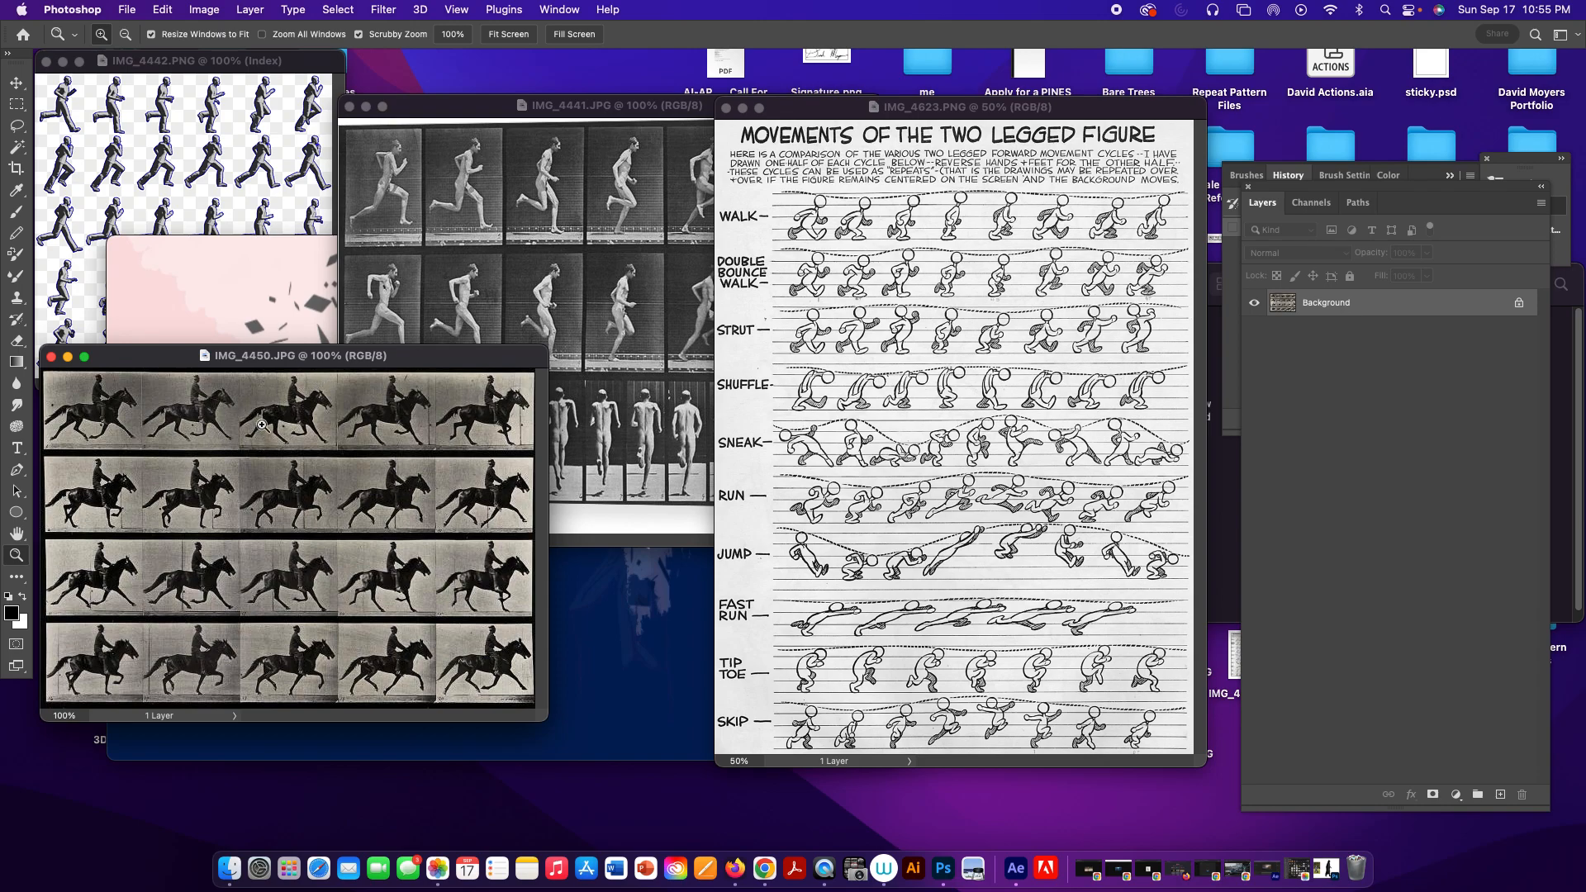
Clear IMG_4450.JPG, IMG_4441.JPG, the United We Stand.mp4 video and IMG_4623.PNG off the screen.
click(70, 361)
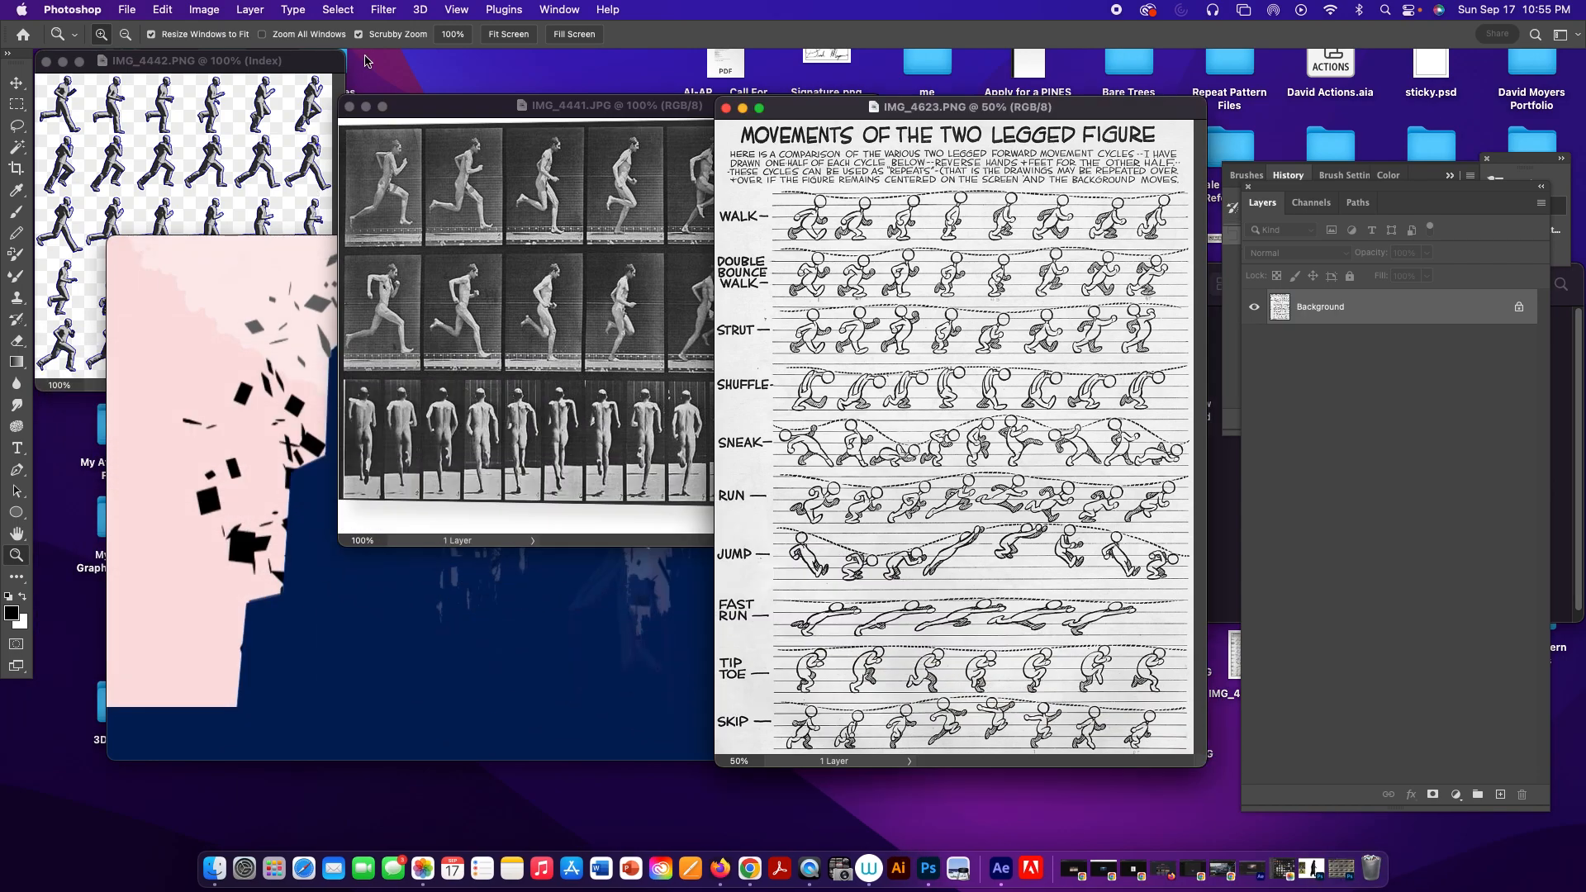
click(366, 108)
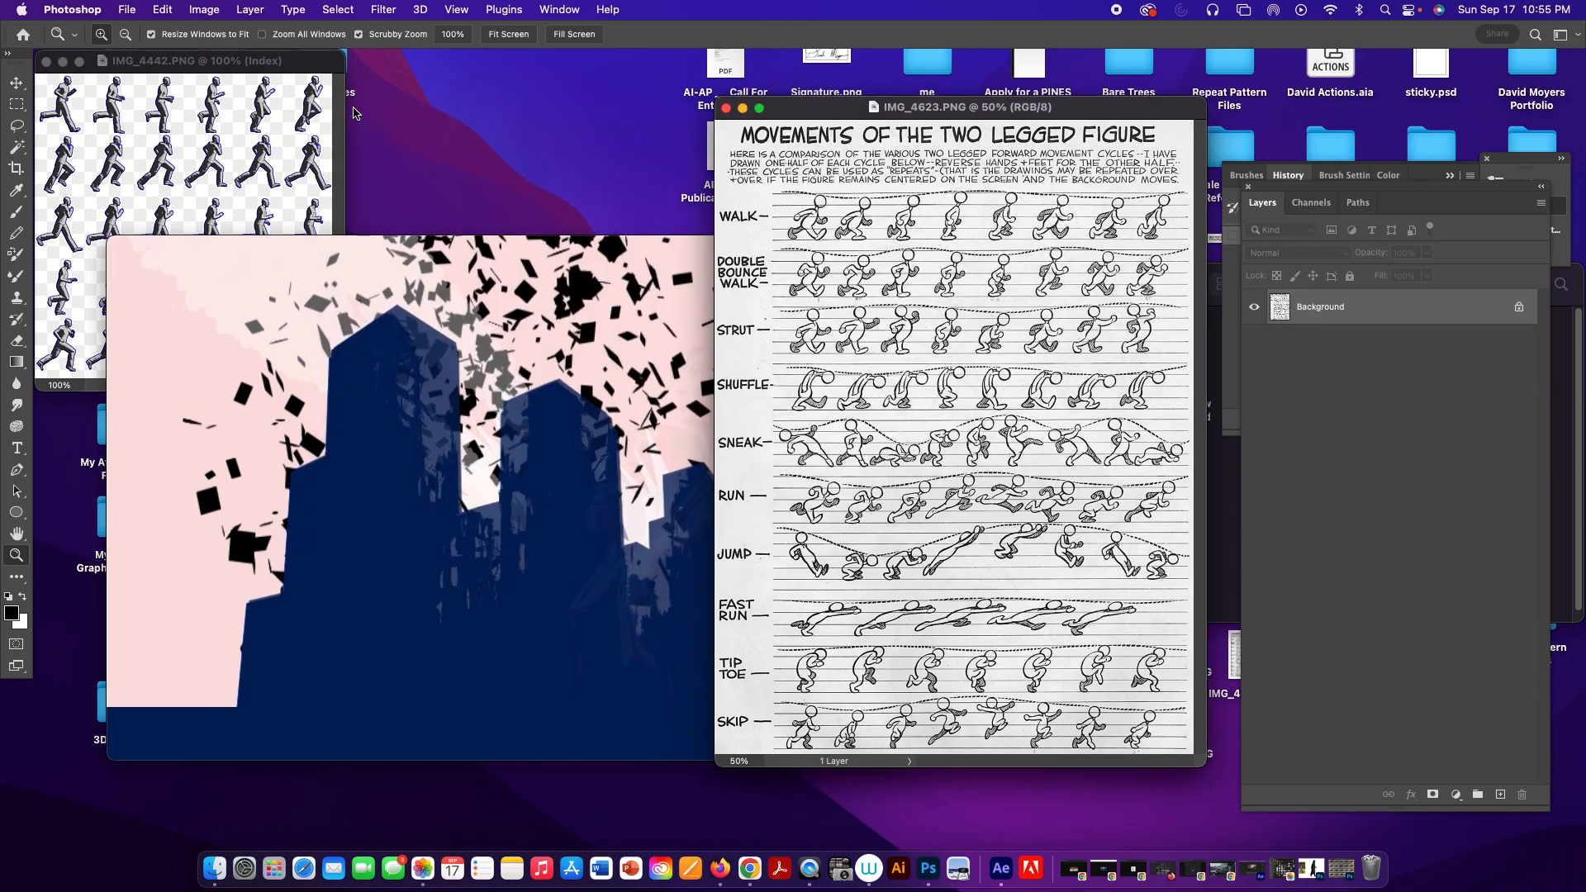
mouse_move(116, 251)
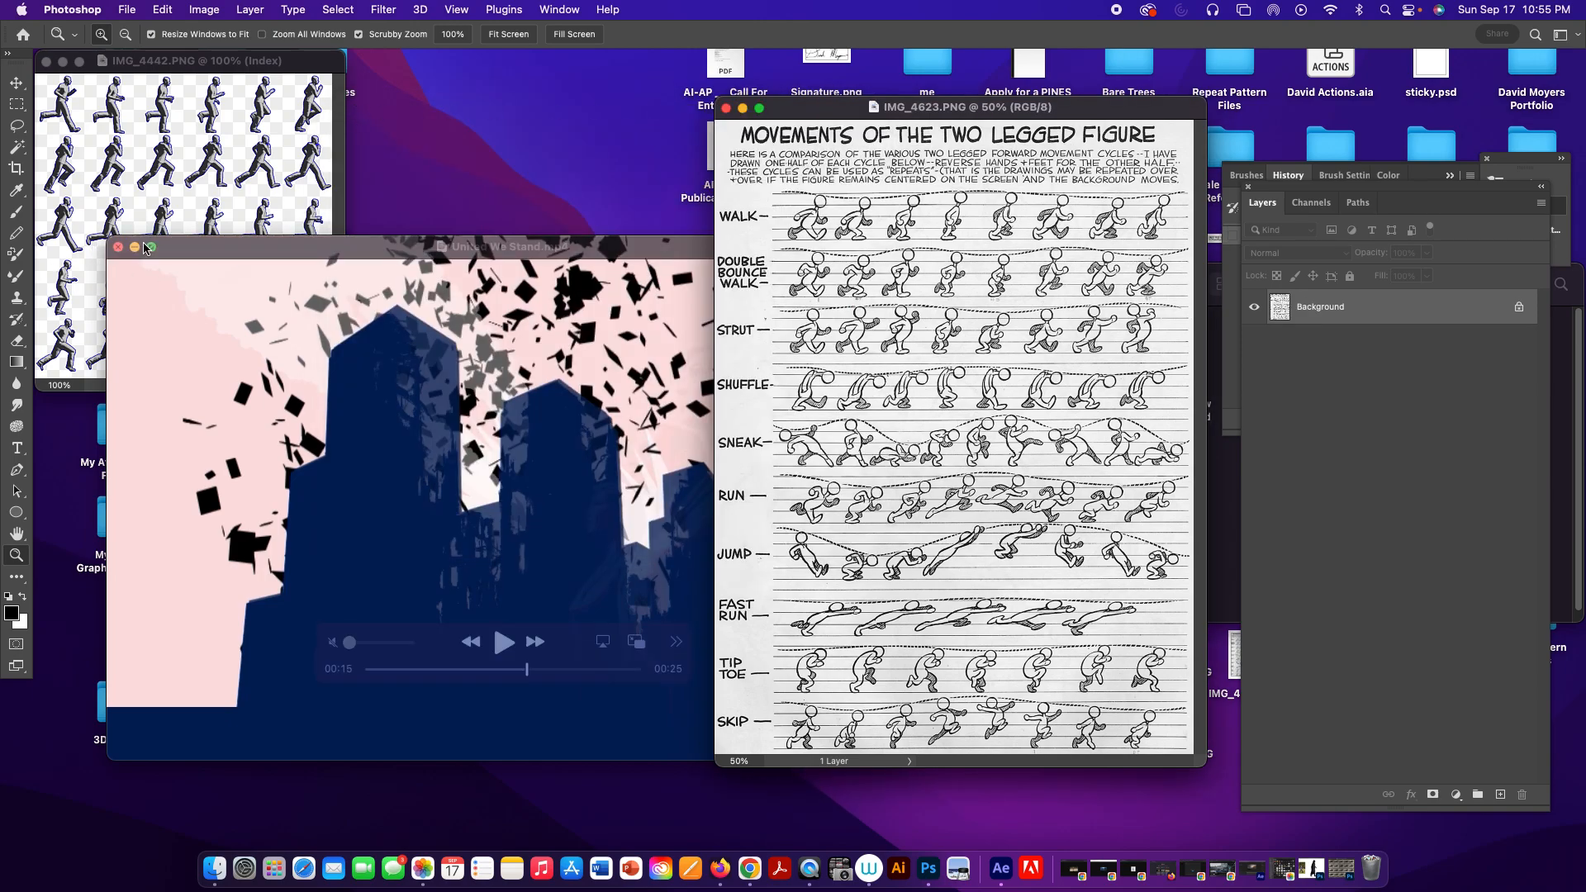
click(117, 248)
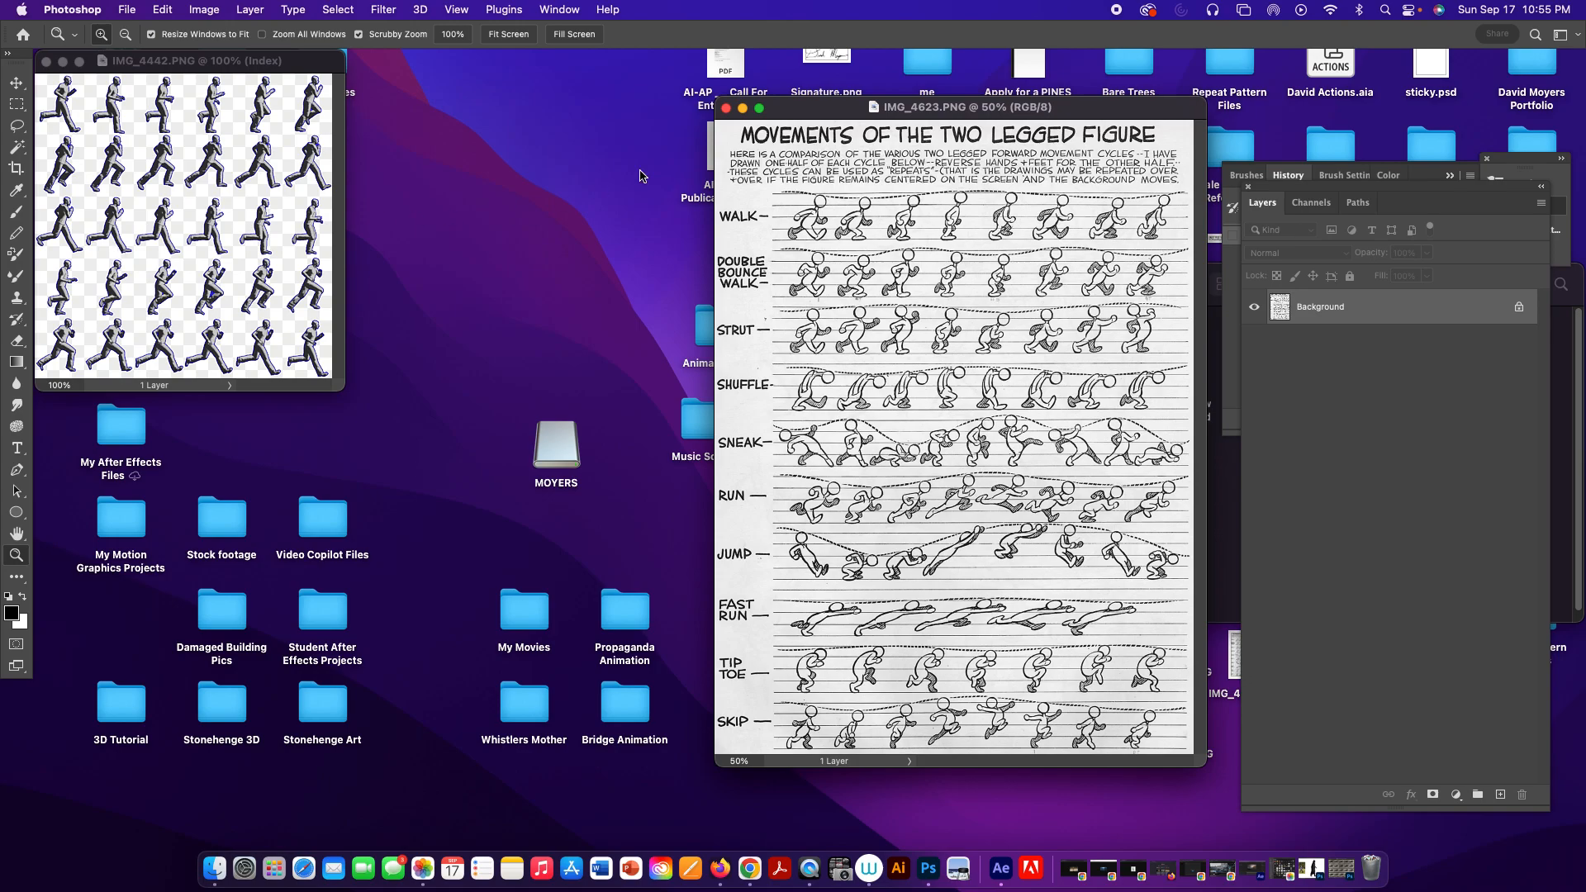
click(726, 109)
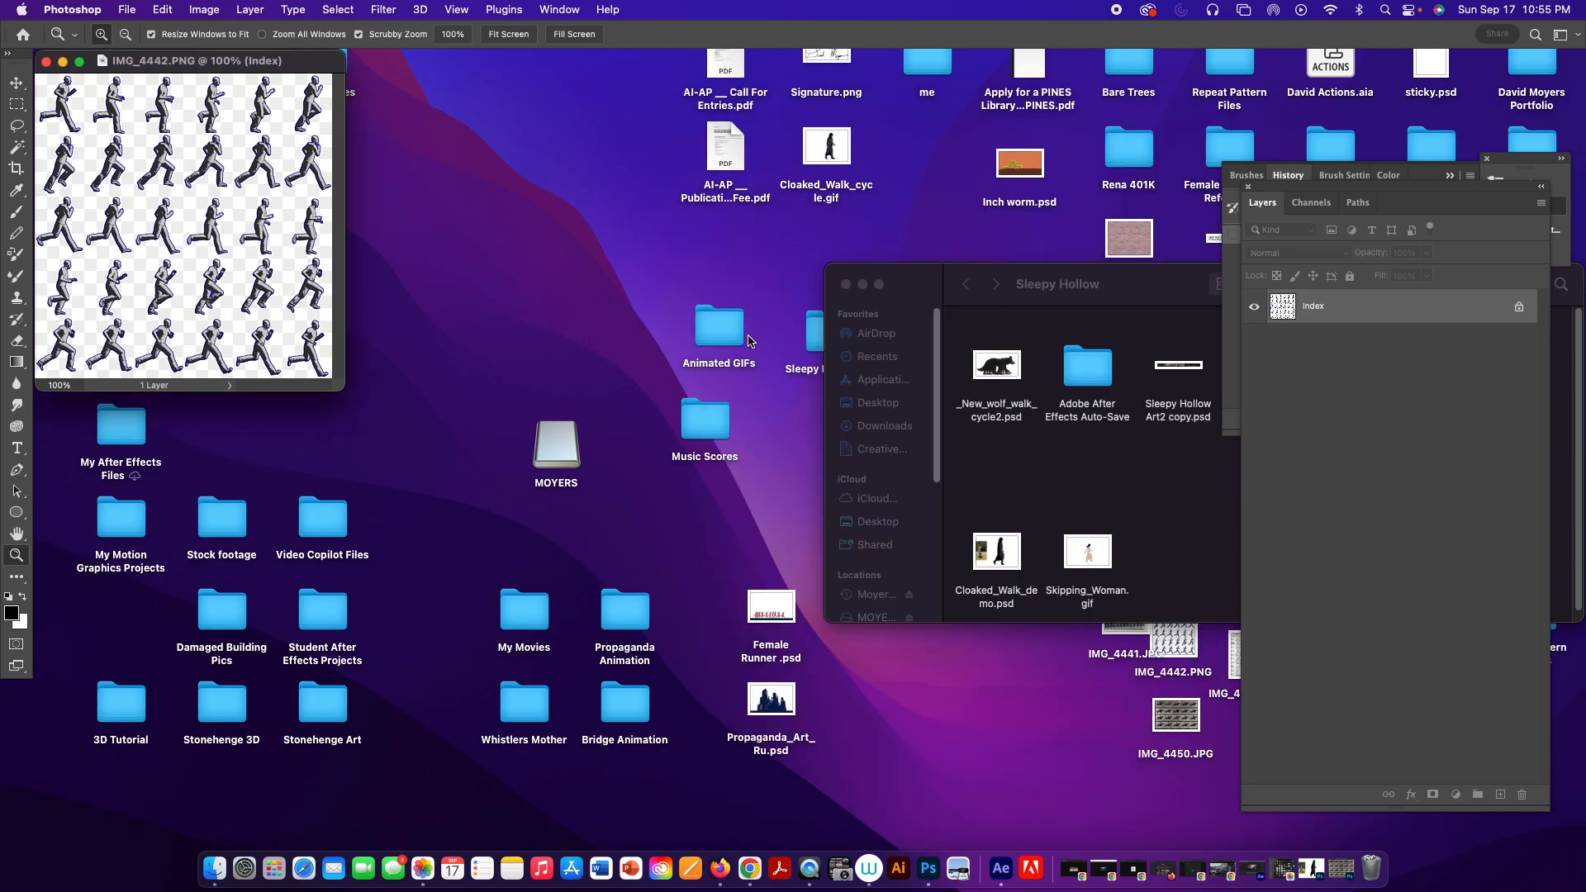
Open the Animated GIFs folder on the desktop and preview the walking animation IMG_4610.gif with Quick Look.
click(735, 334)
double_click(736, 335)
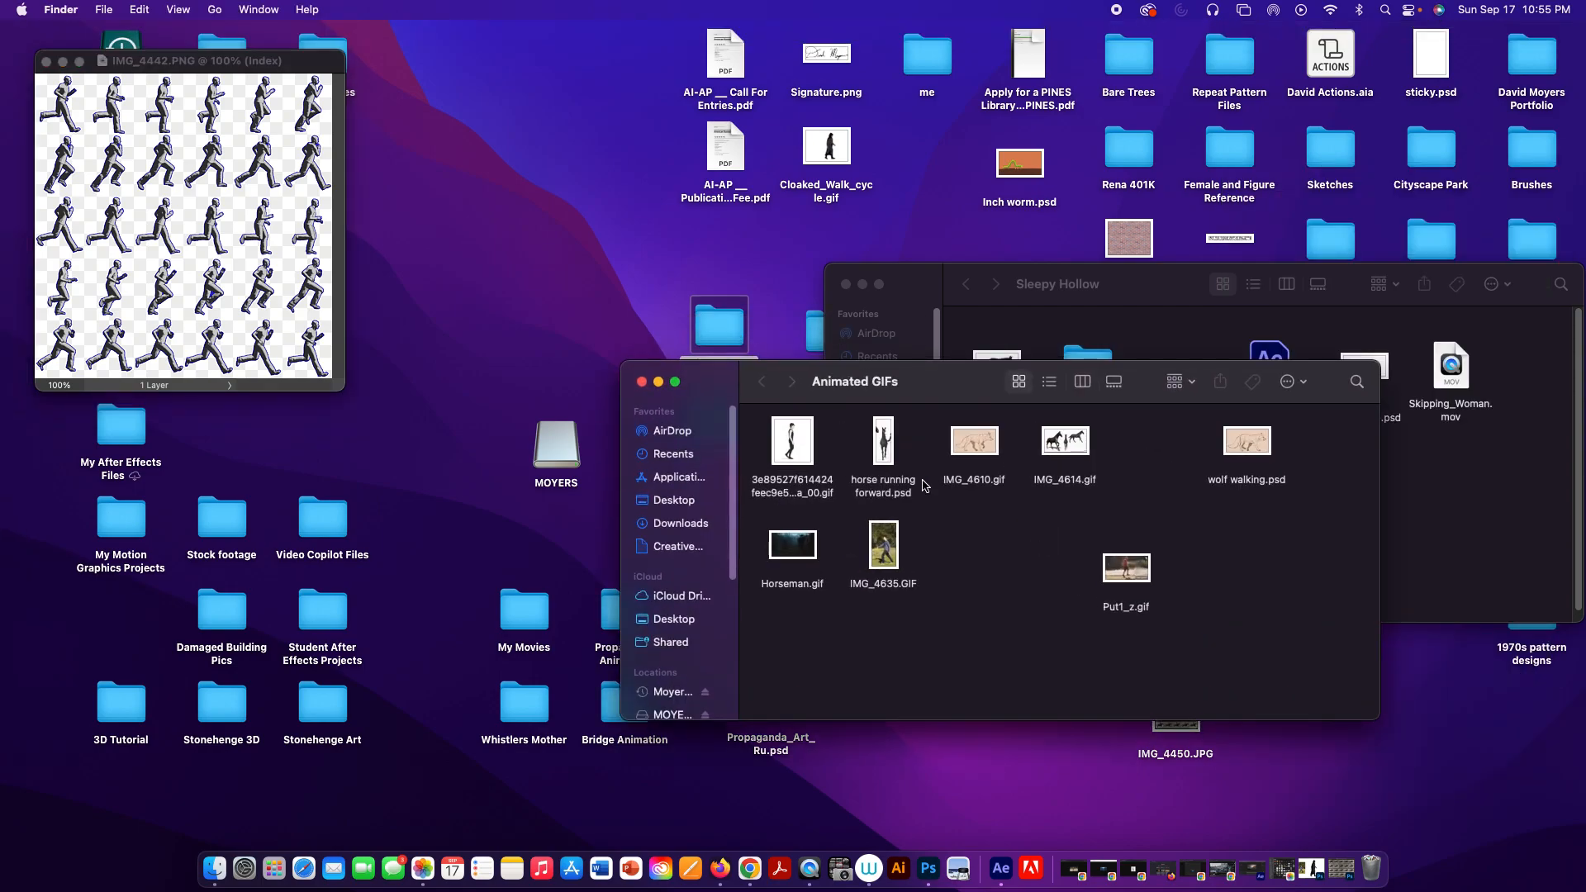
click(968, 446)
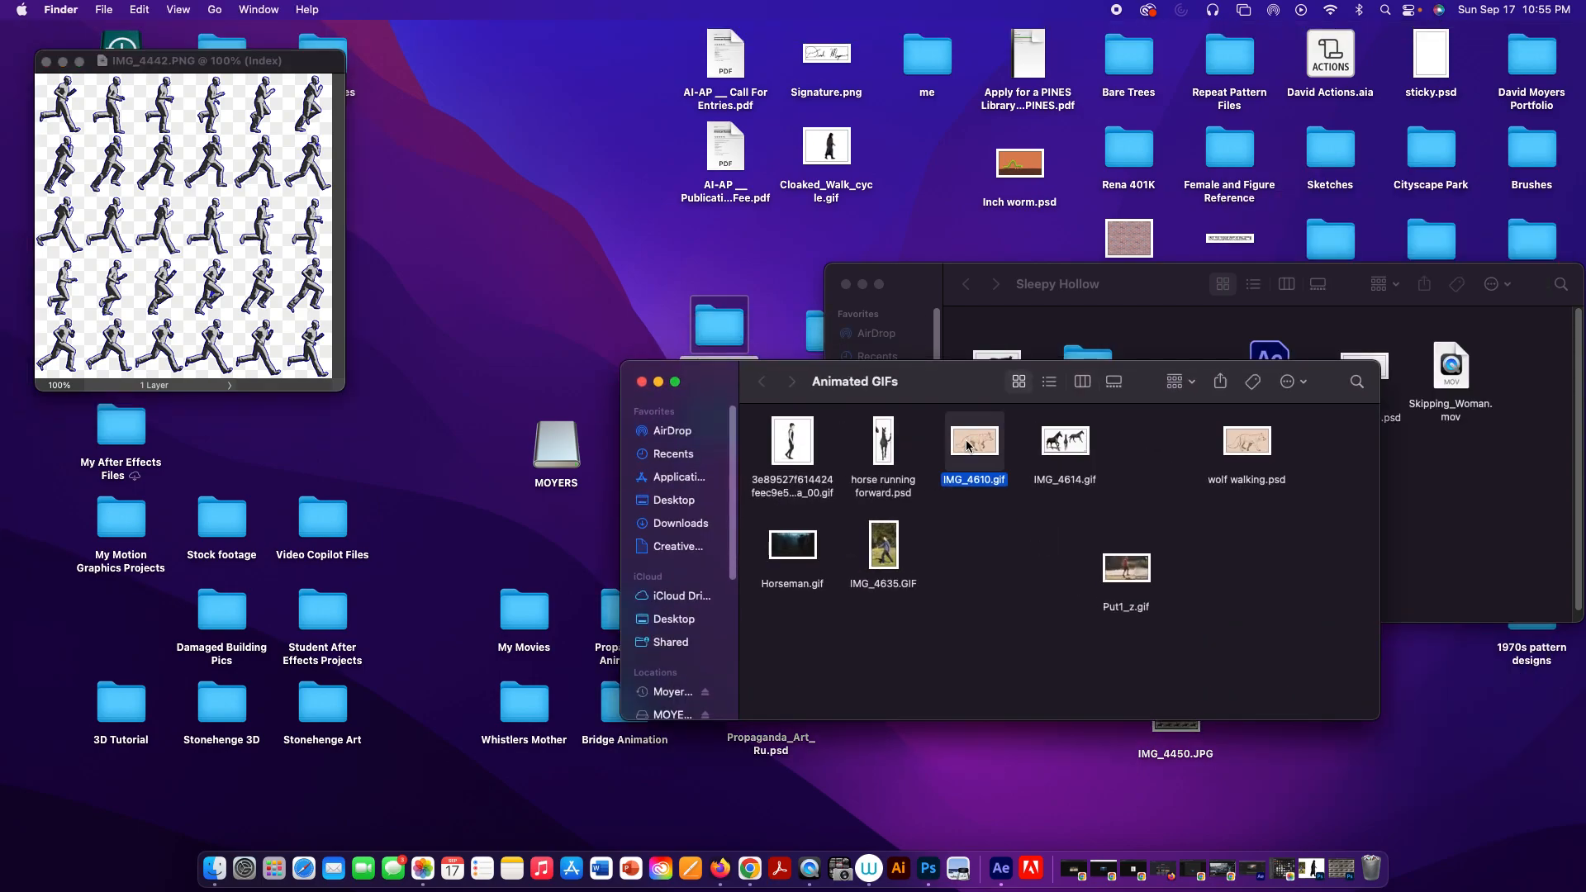
key(space)
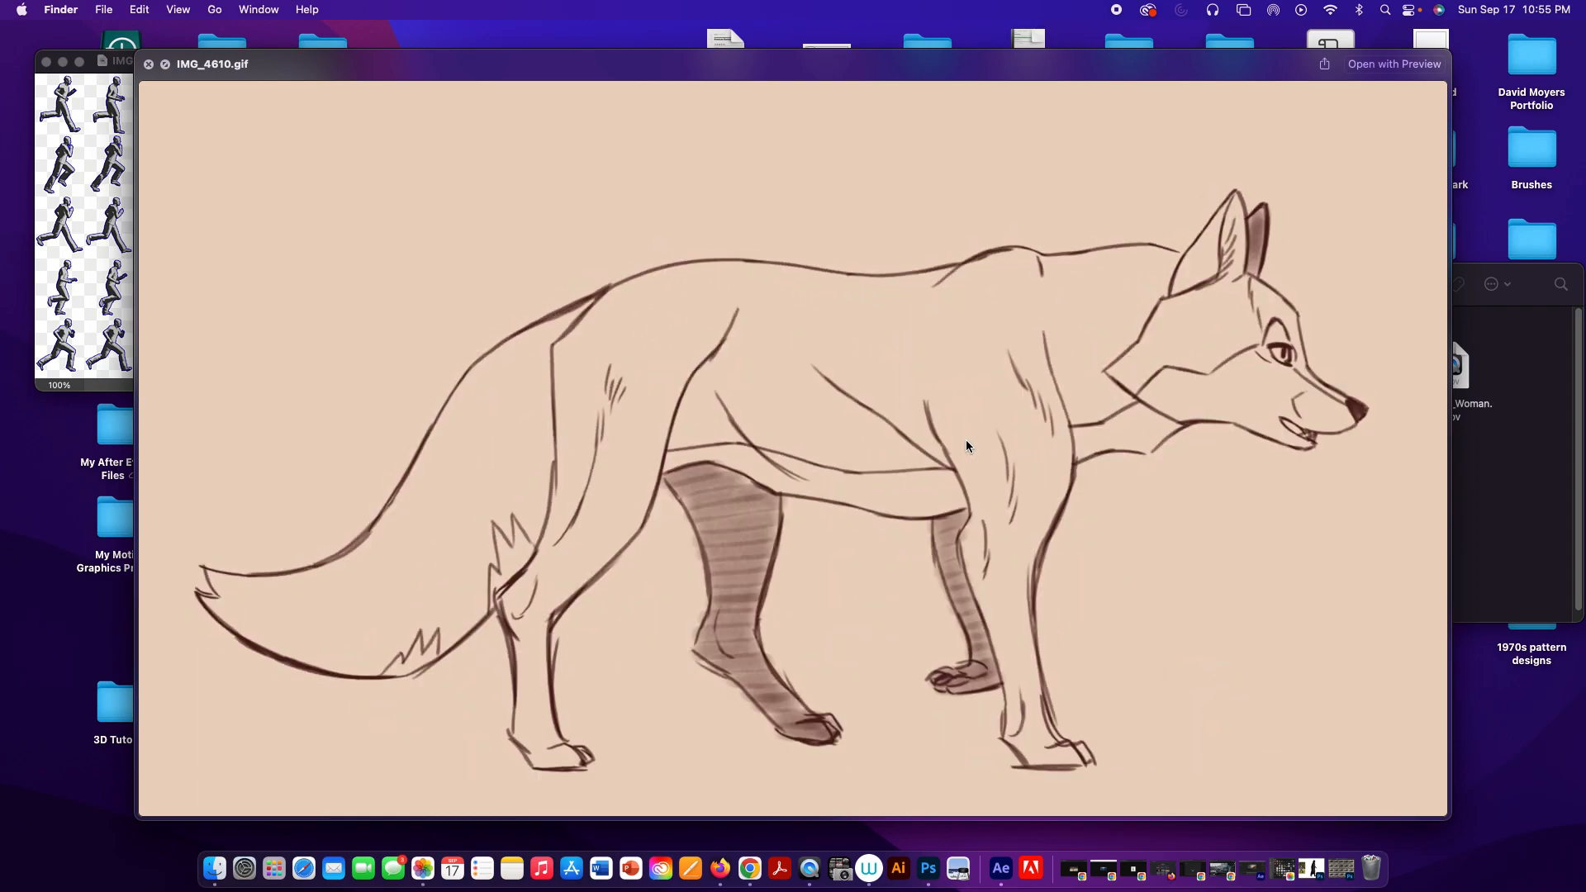
key(space)
Open IMG_4610.gif in Photoshop, toggle the visibility of Layer 2 and Layer 1 to inspect the frames, and close it without saving.
drag(968, 447, 926, 867)
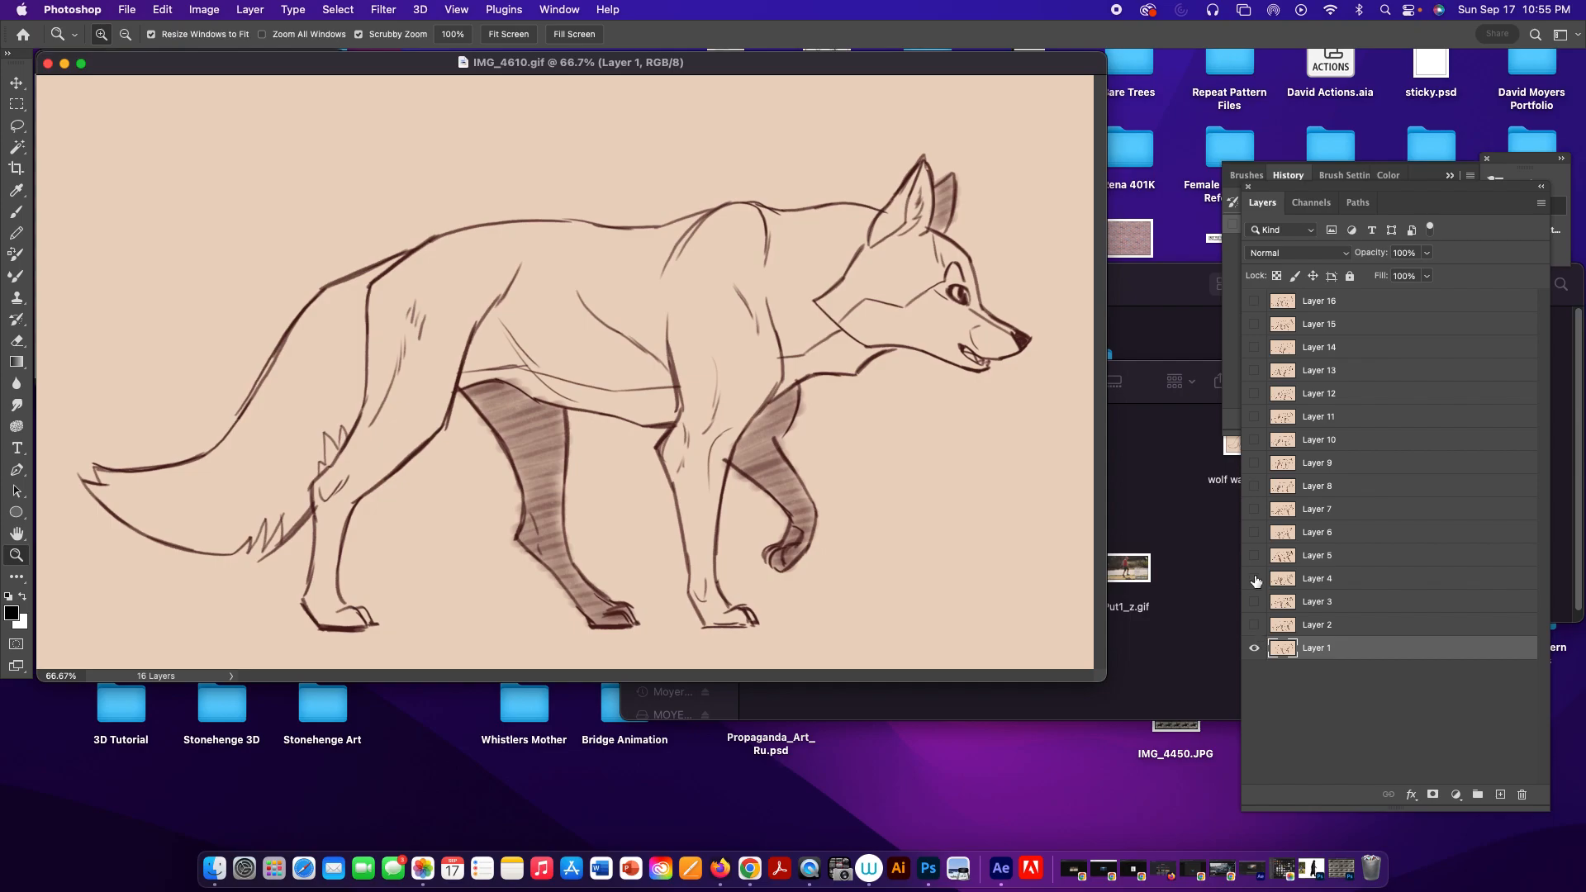
click(1254, 624)
click(1255, 624)
click(1255, 647)
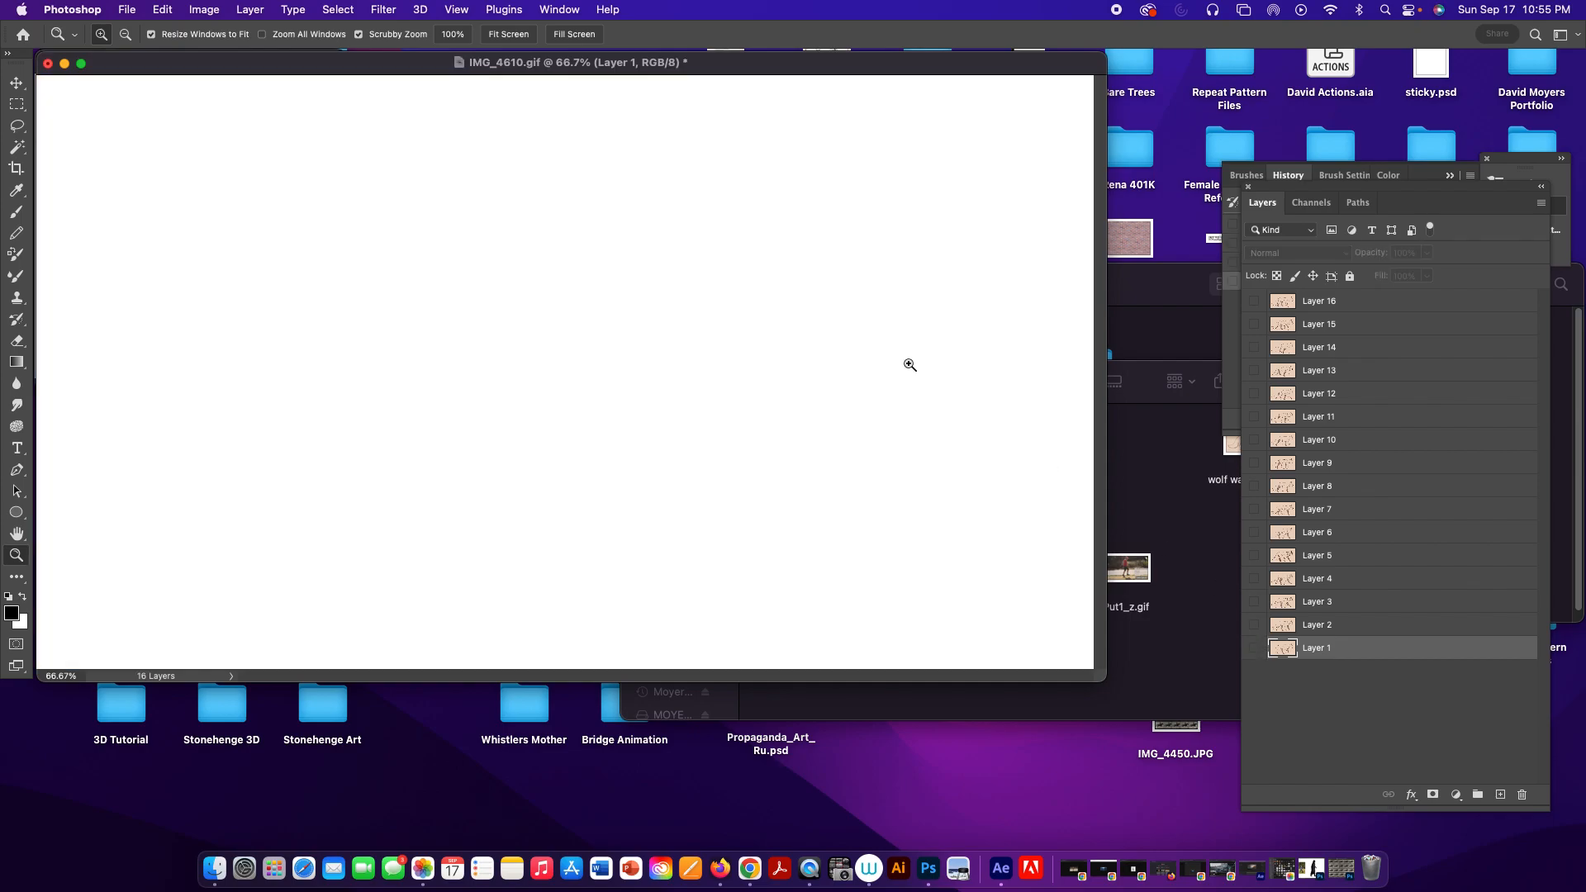
click(47, 64)
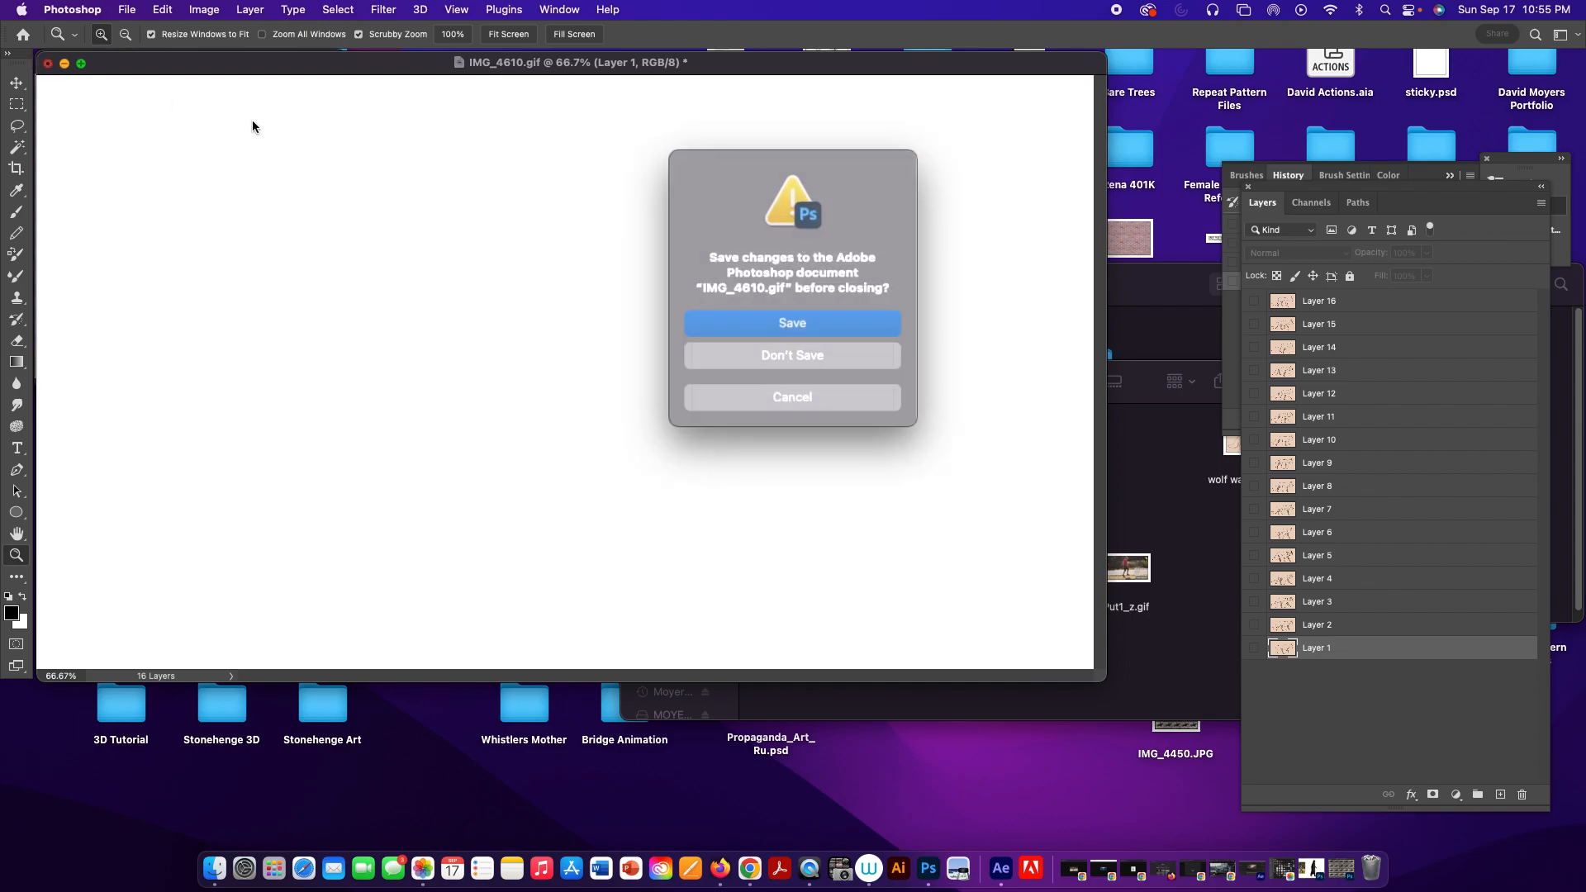
click(826, 350)
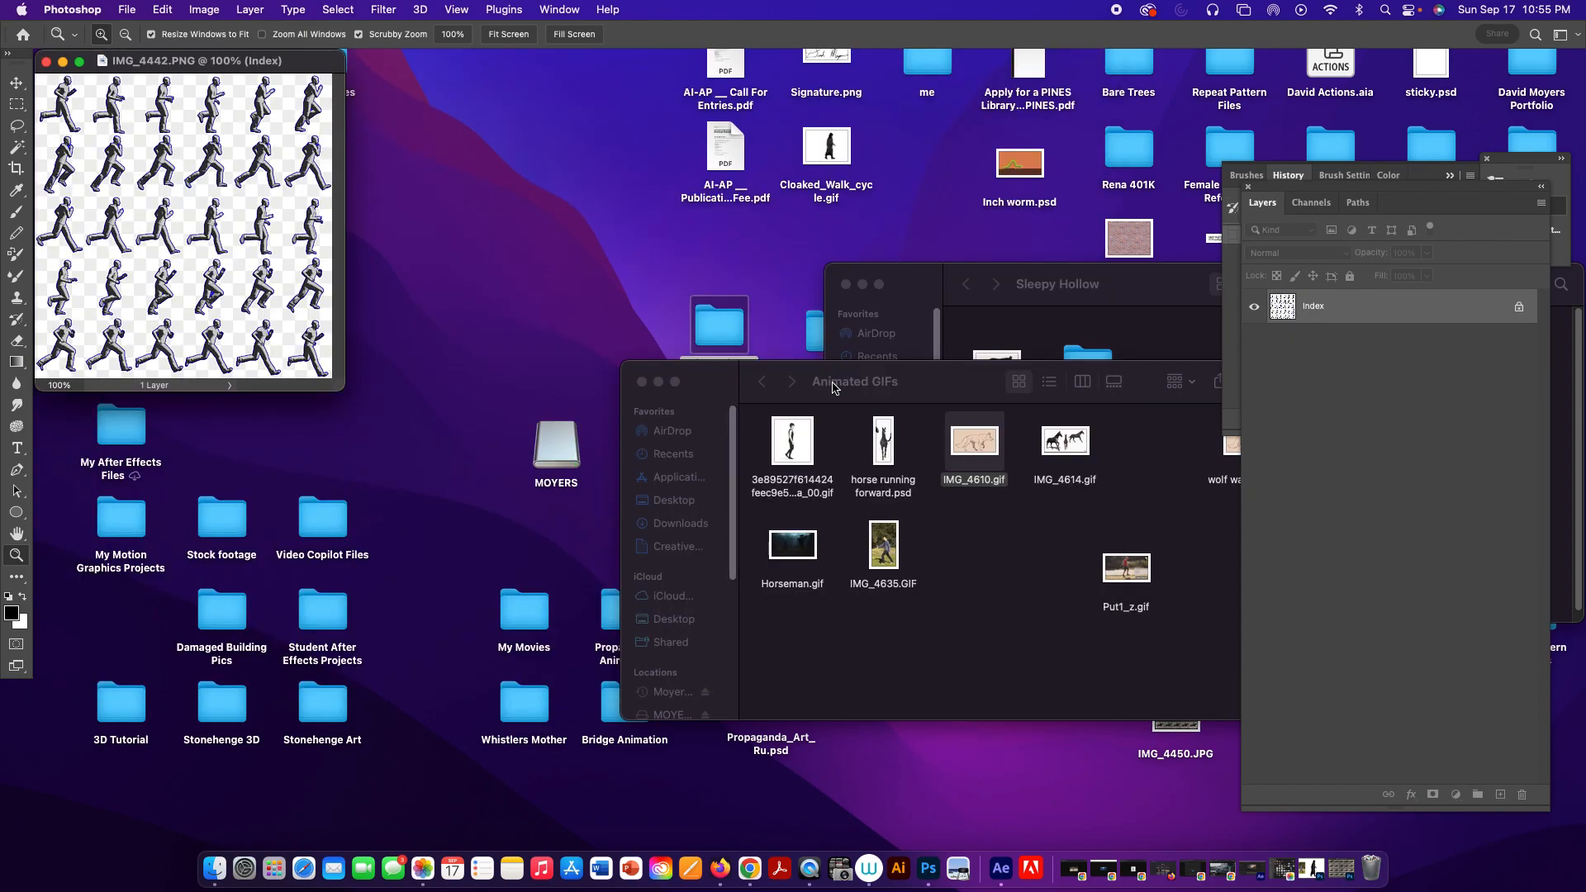
Preview the Put1_z.gif skipping reference in the Animated GIFs folder and close the preview.
click(1038, 541)
click(1140, 582)
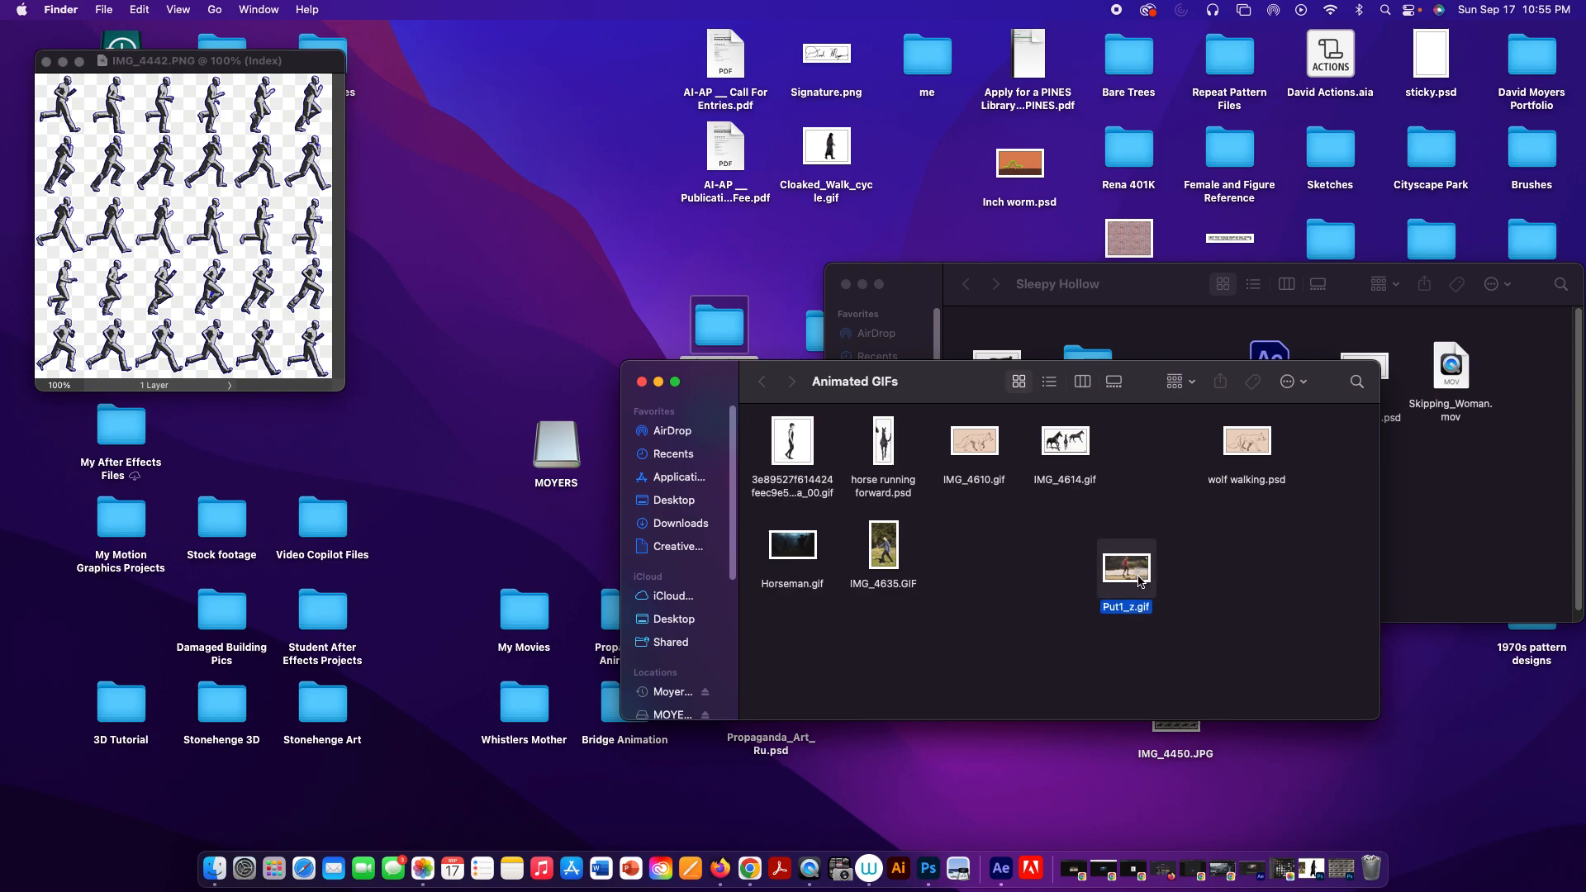
key(space)
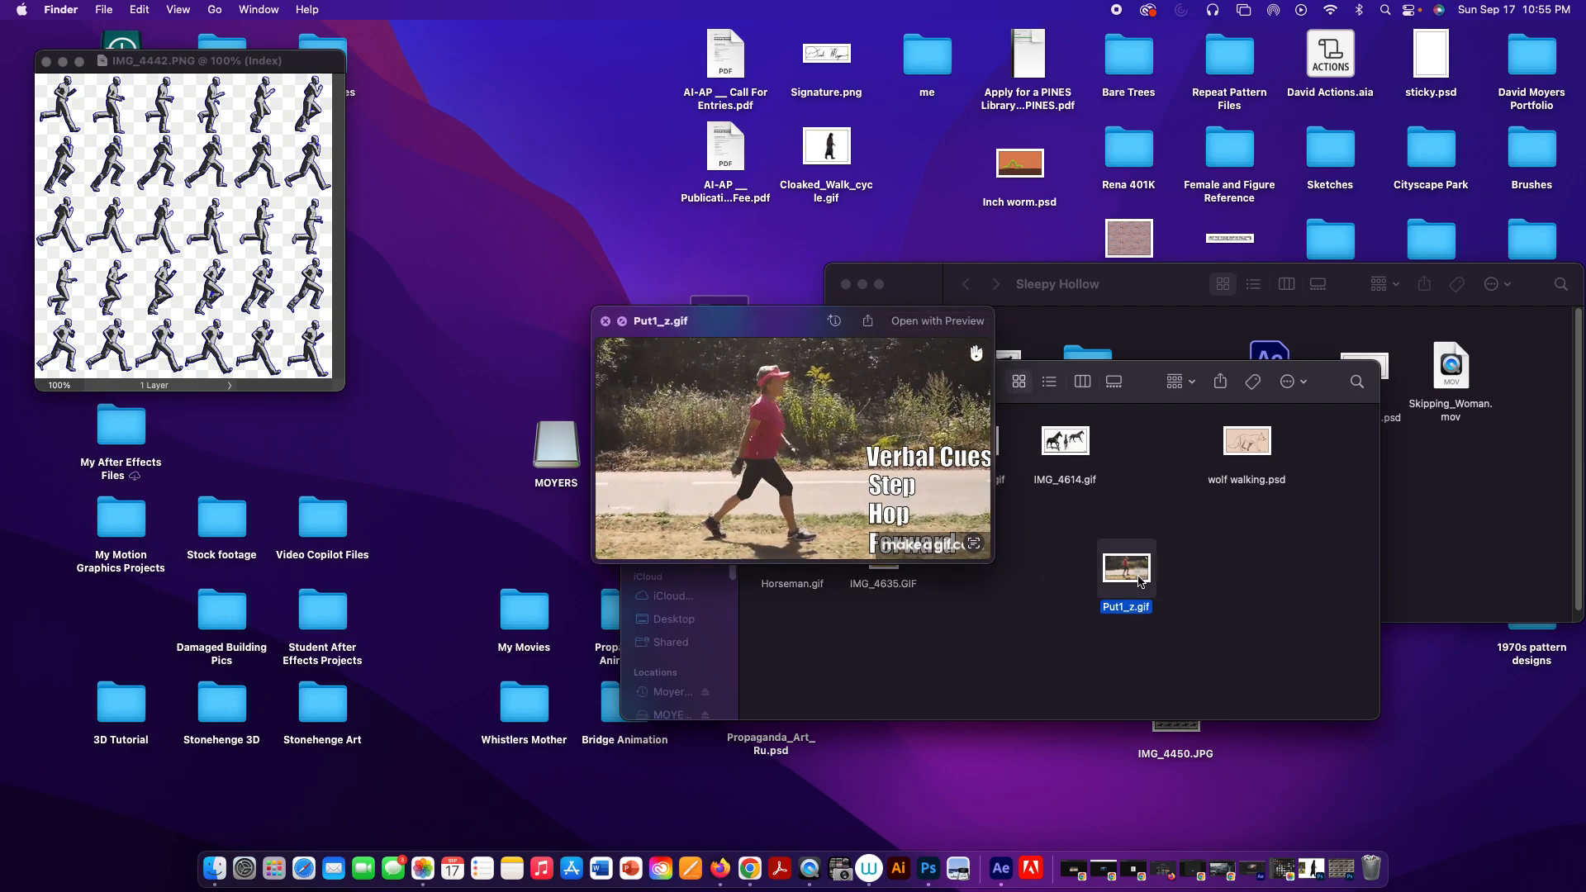
key(space)
Preview the finished Skipping_Woman.gif animation in the Sleepy Hollow folder and close the preview.
click(1416, 472)
click(1089, 559)
key(space)
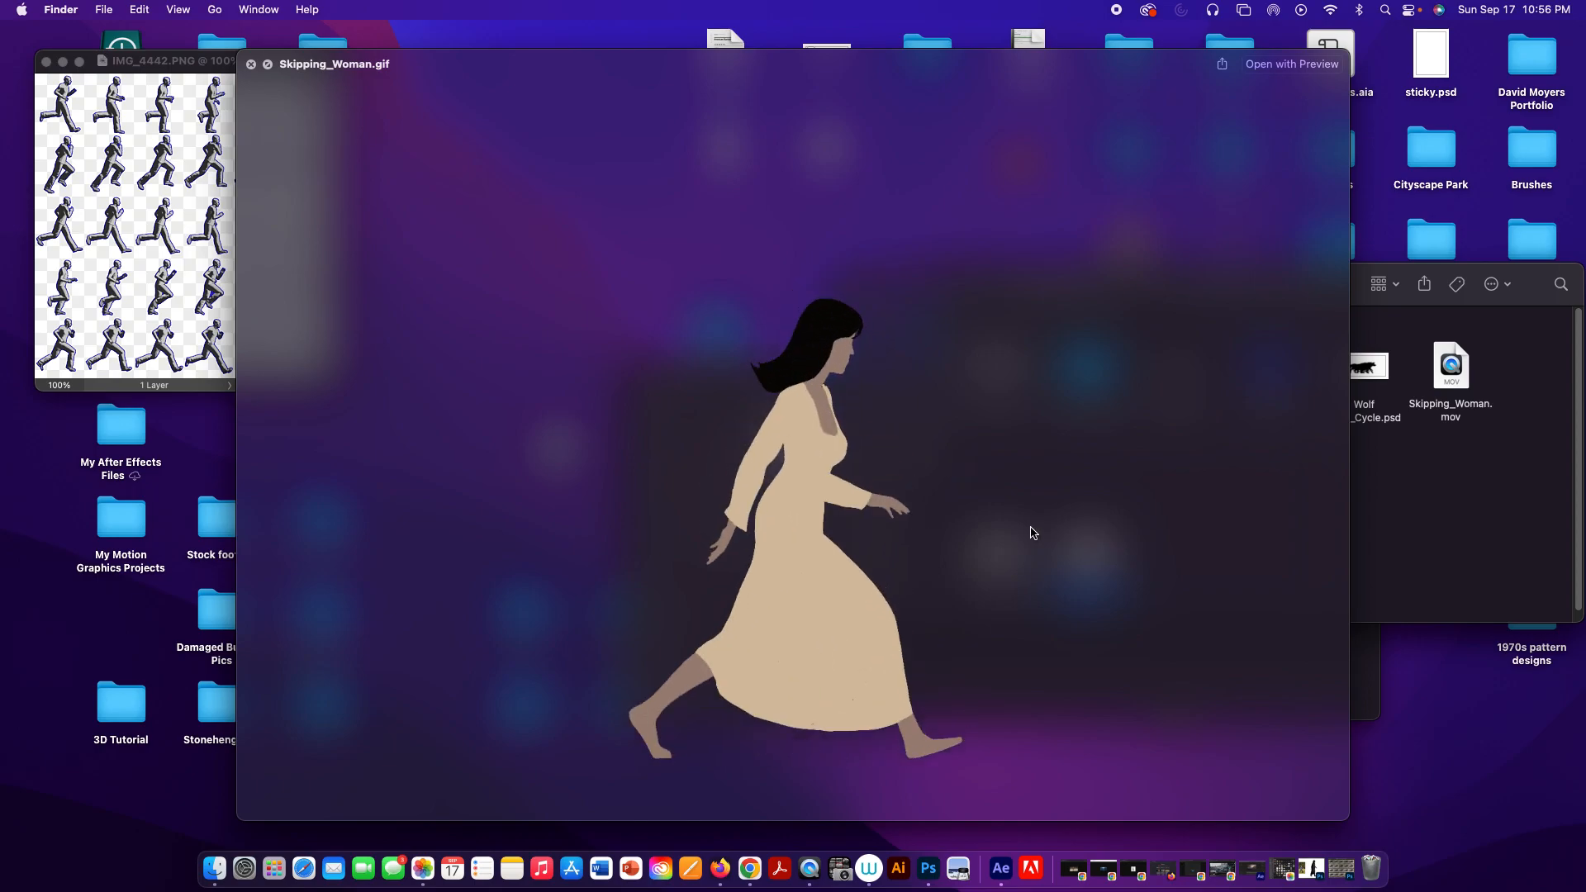
key(space)
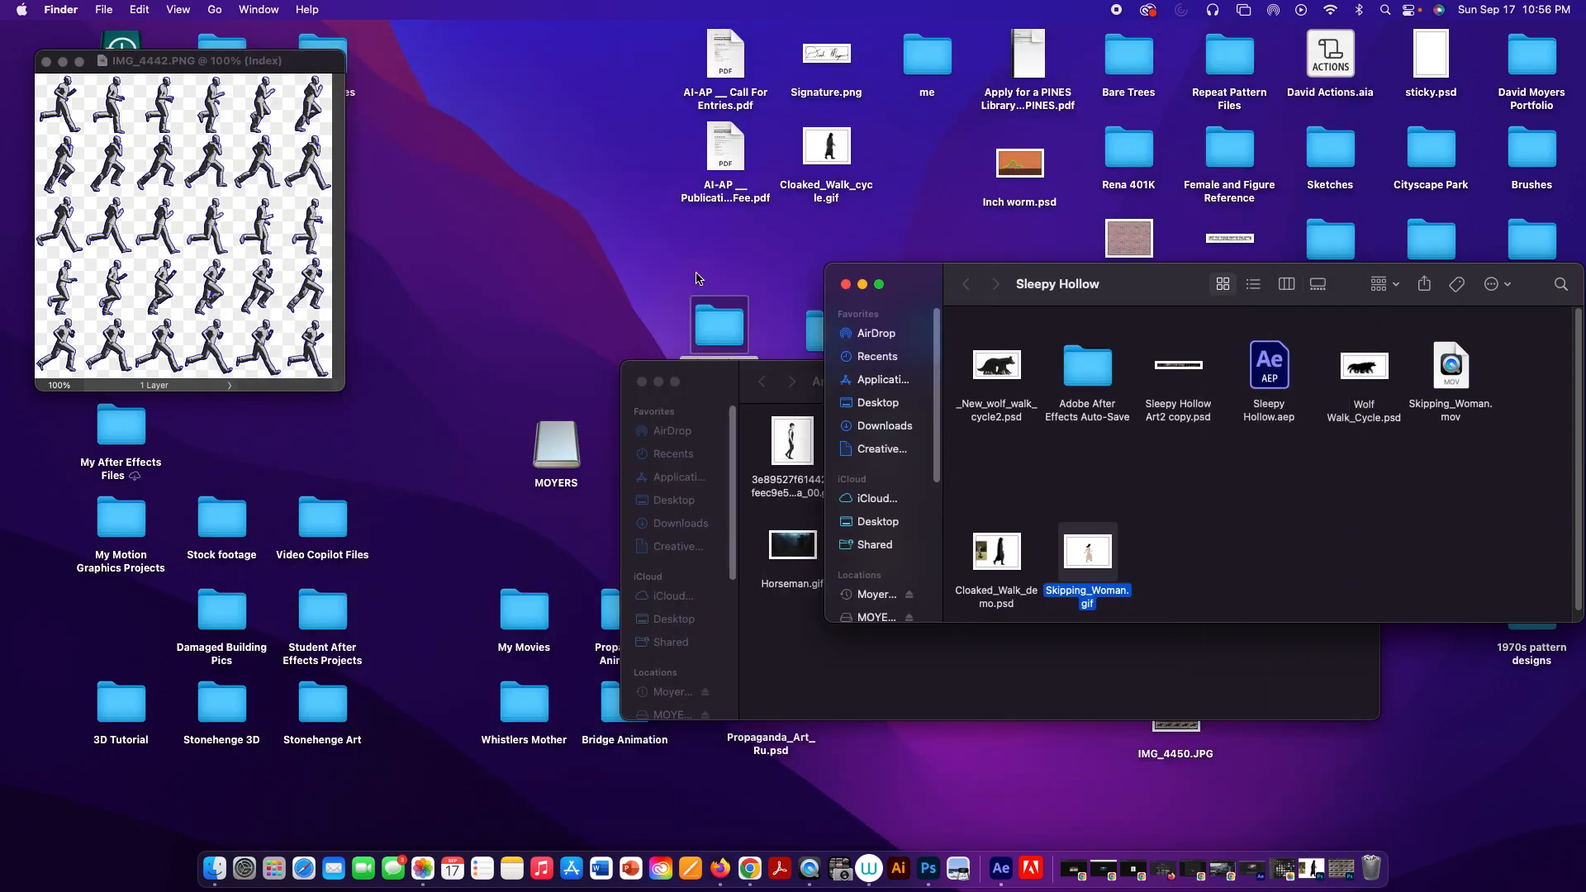
Bring the Animated GIFs folder window forward and move it clear of the Sleepy Hollow folder window.
click(766, 405)
drag(767, 405, 559, 336)
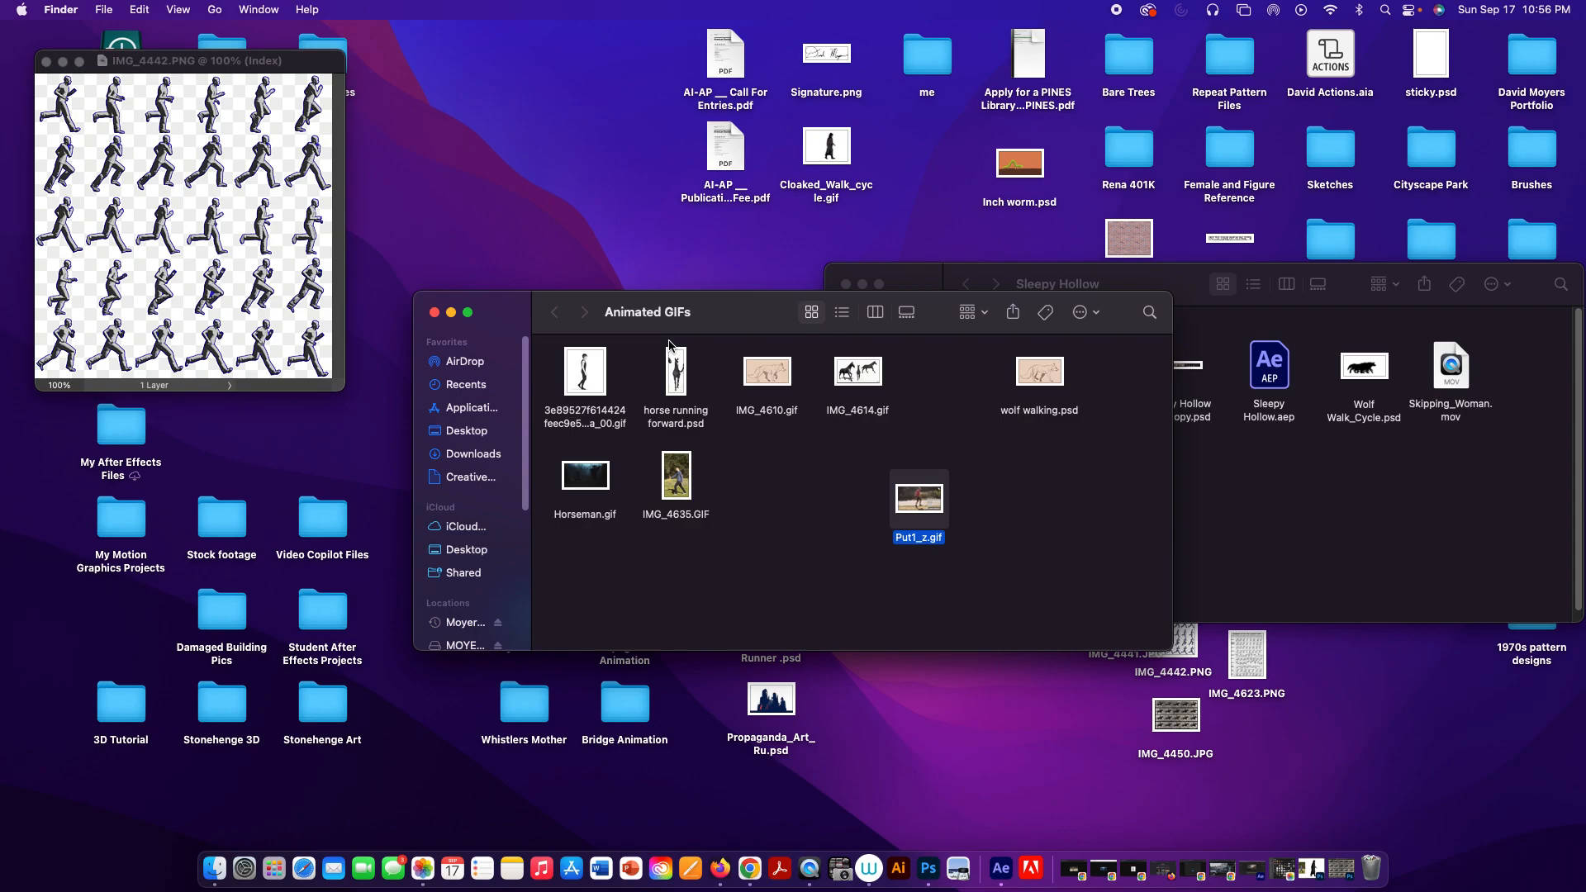
drag(717, 332, 658, 383)
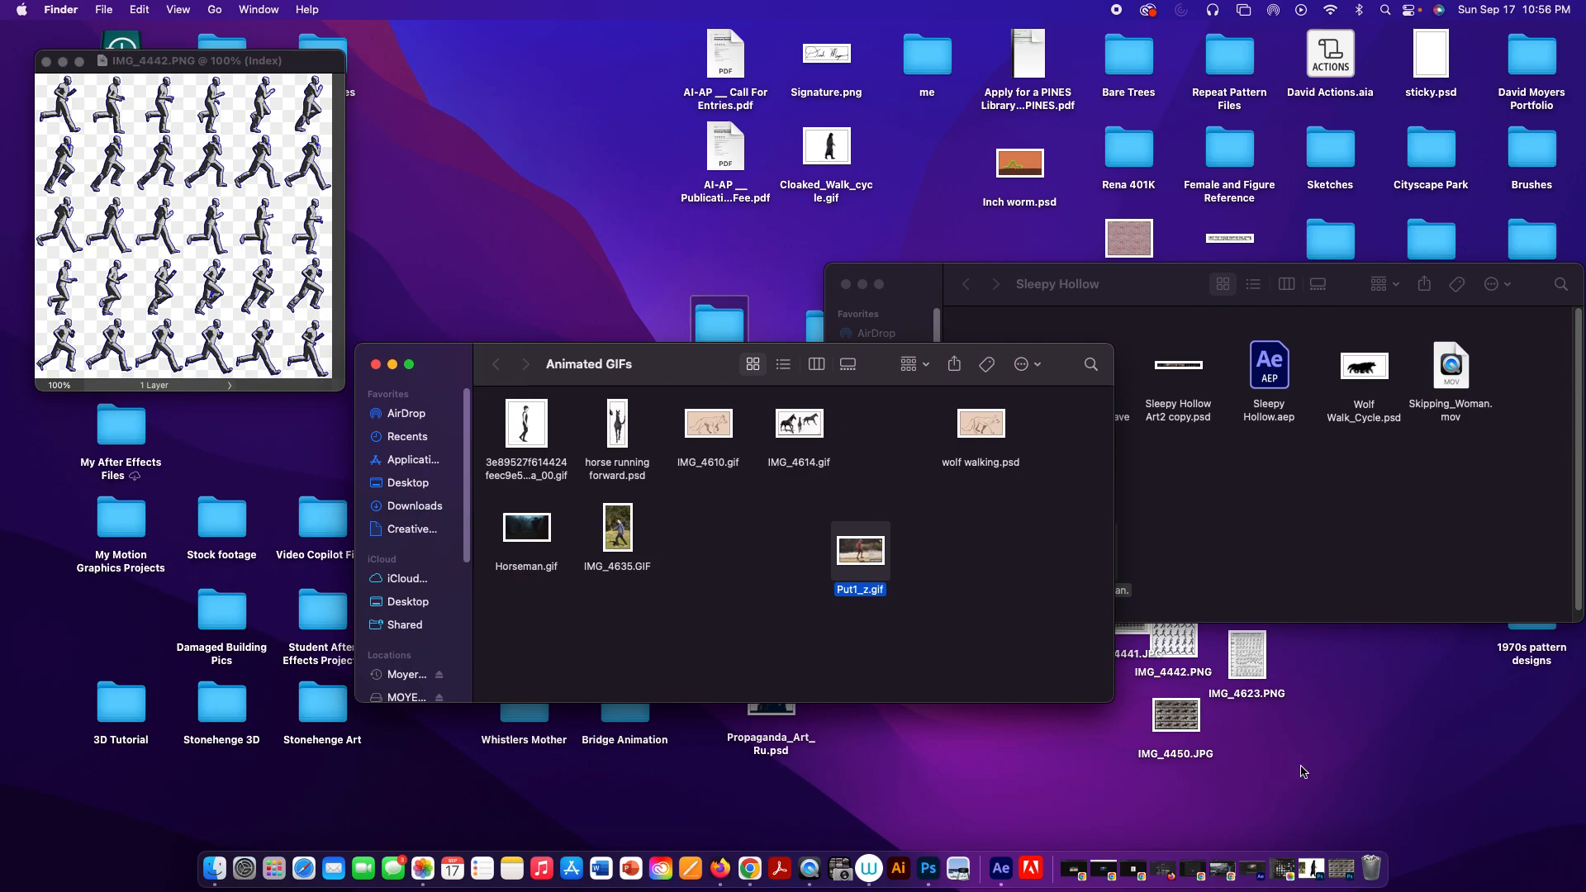
Restore the minimized Cloaked_Walk_demo.psd document and move its window off the Animated GIFs folder's first files.
click(1307, 874)
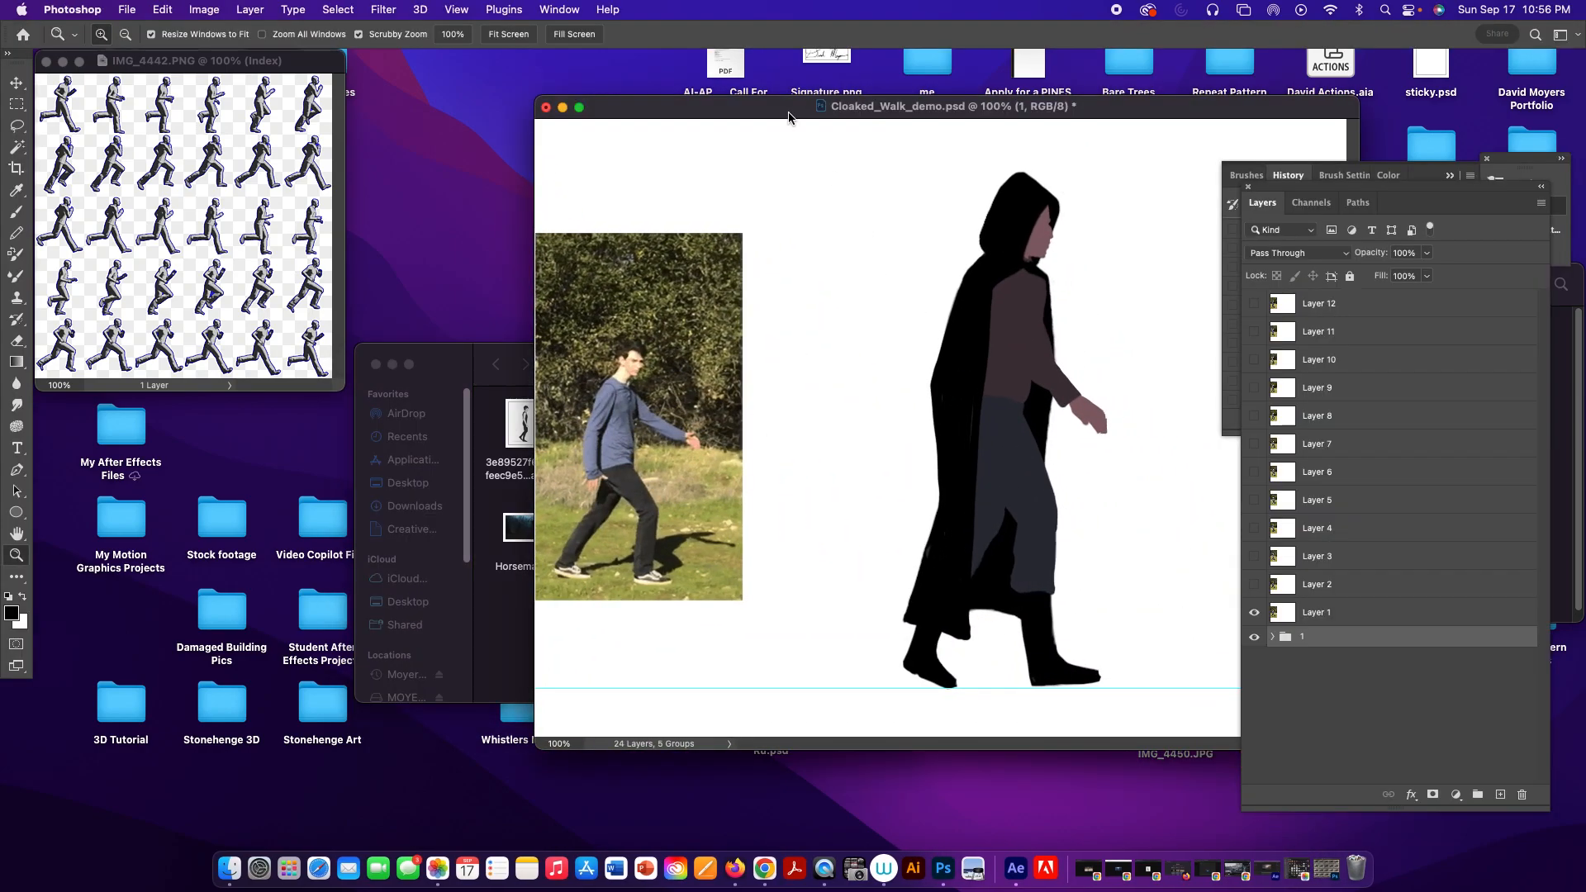
drag(753, 109, 473, 89)
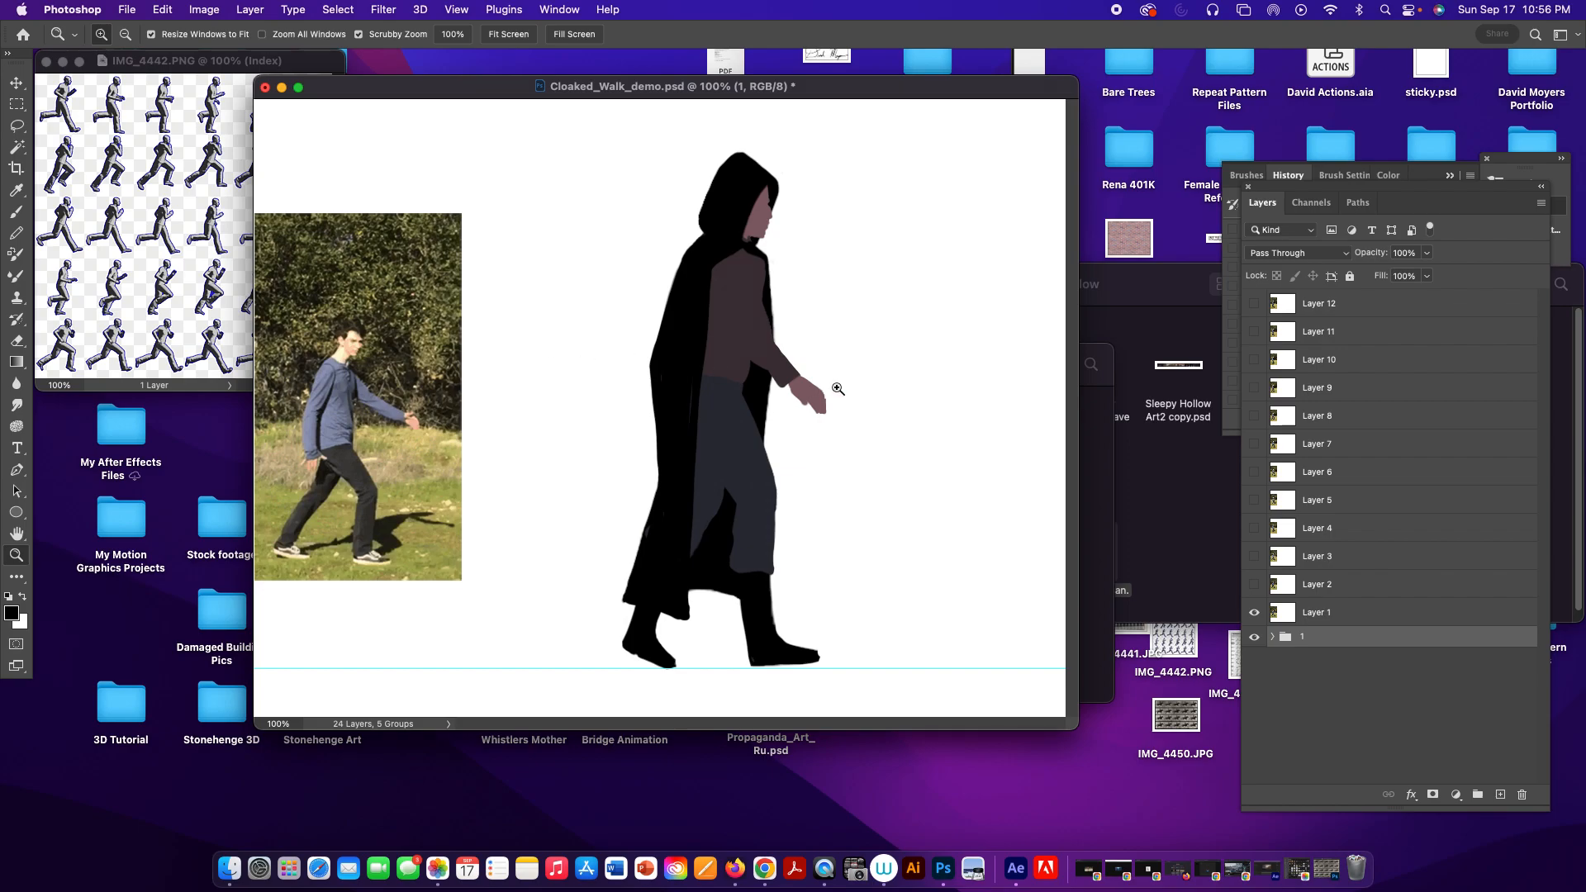
click(1138, 451)
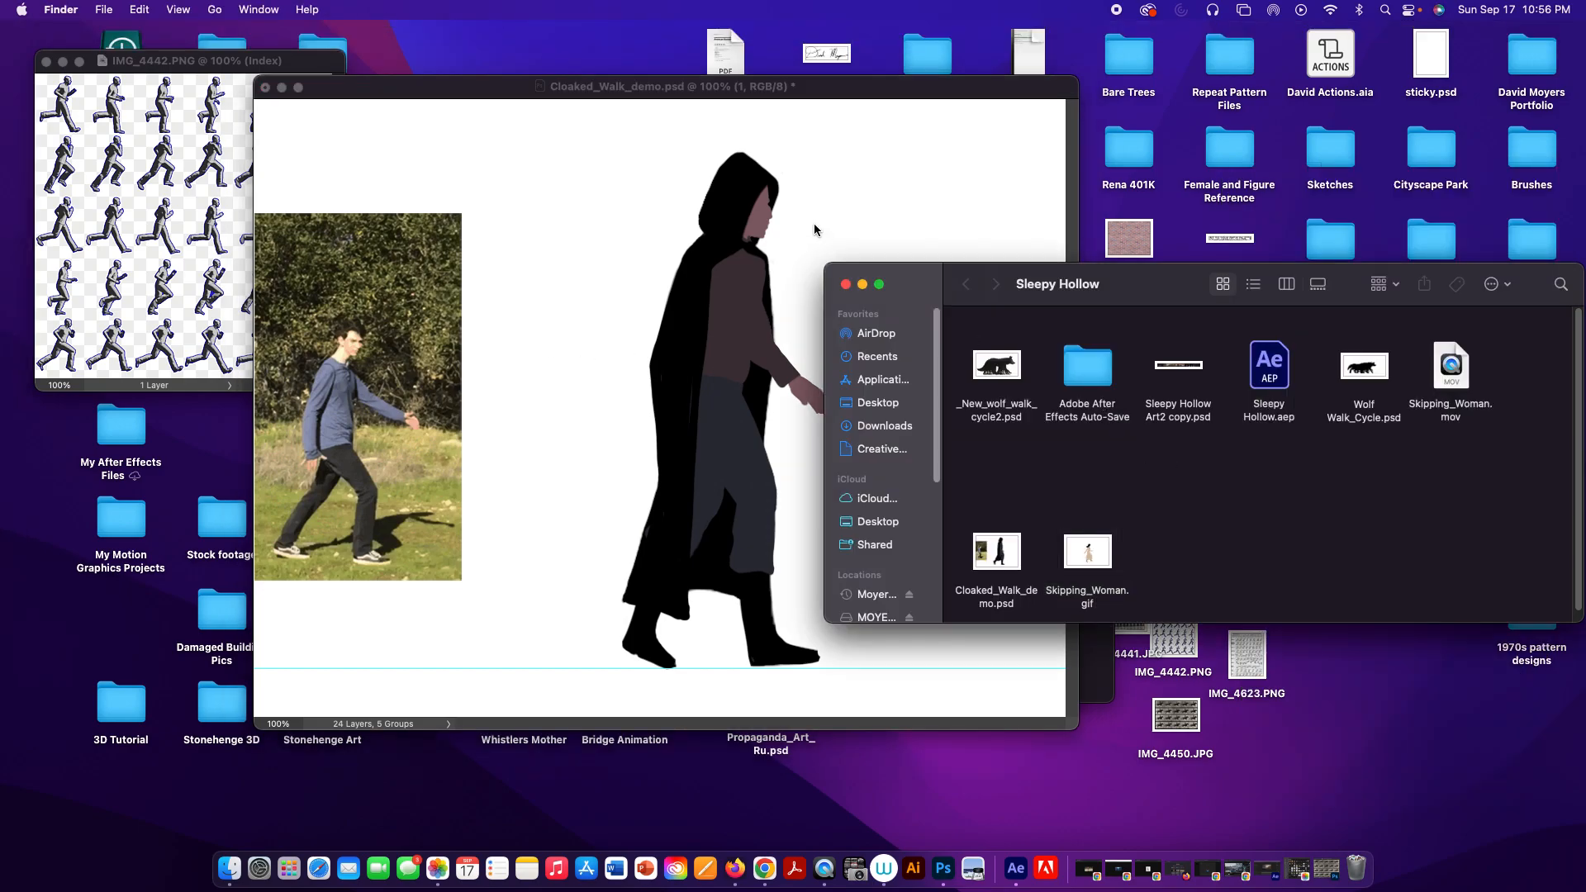
click(496, 86)
drag(496, 86, 921, 399)
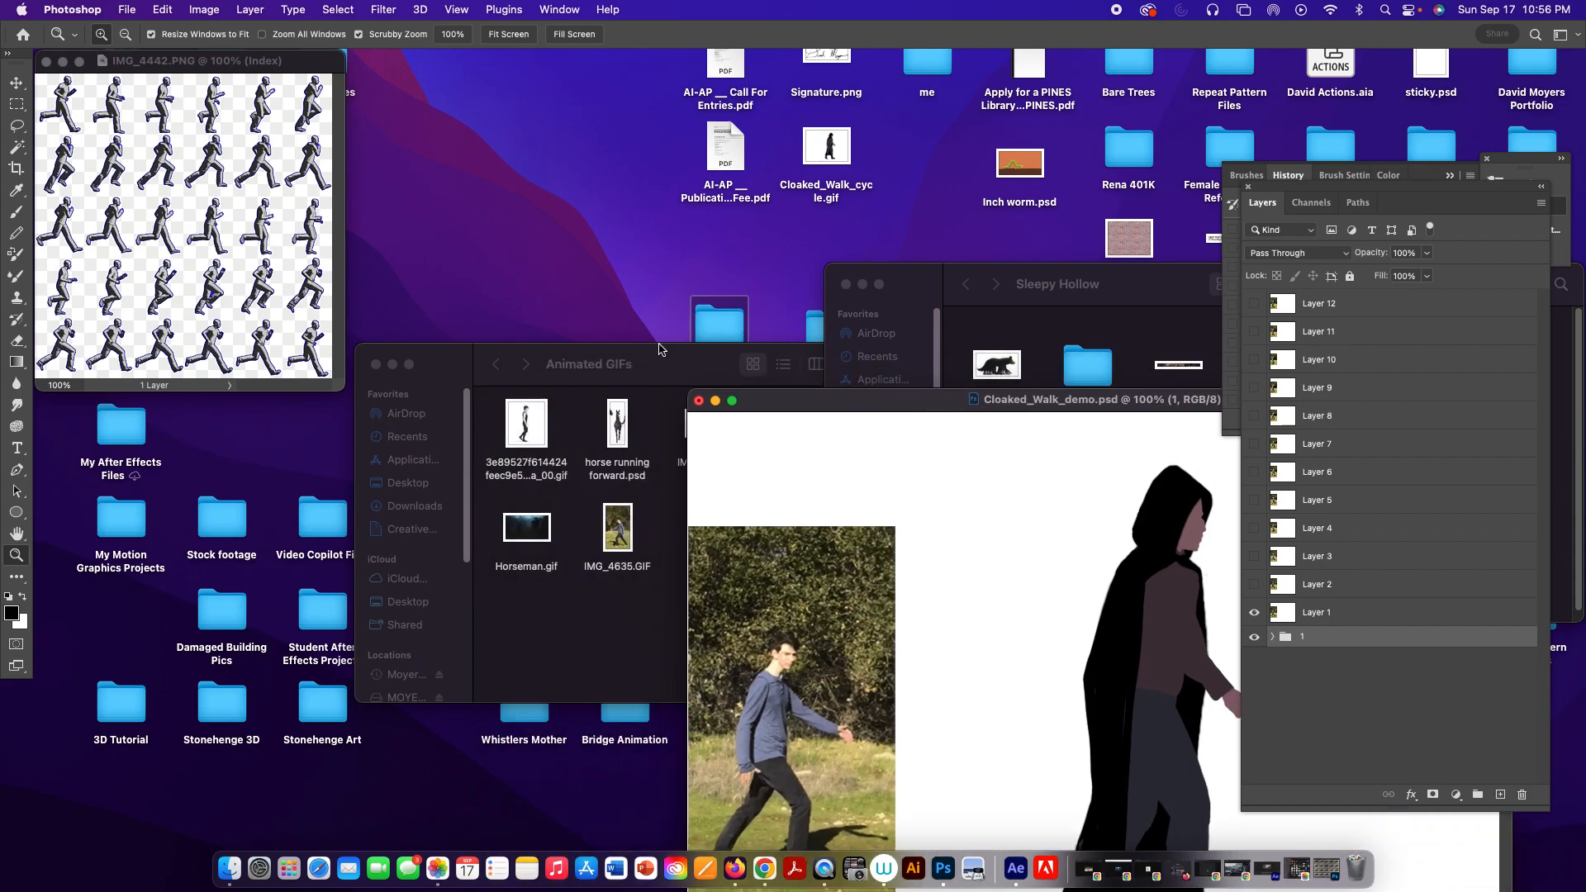
Open the walking-man GIF from the Animated GIFs folder in Photoshop and enlarge its document window around the image.
click(566, 373)
drag(512, 409, 945, 874)
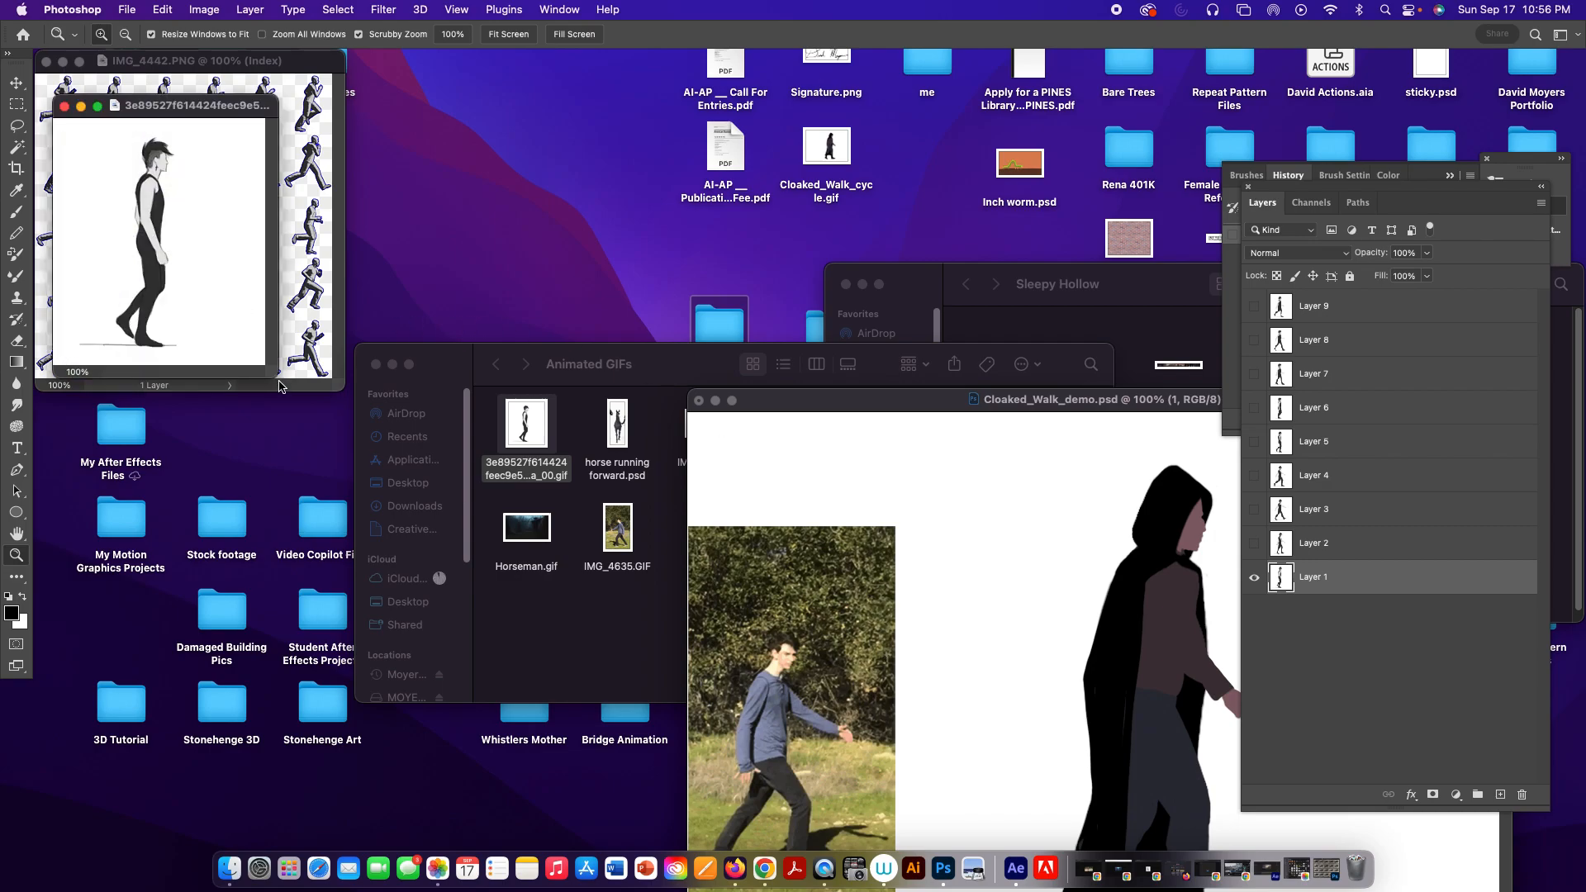
drag(278, 379, 851, 656)
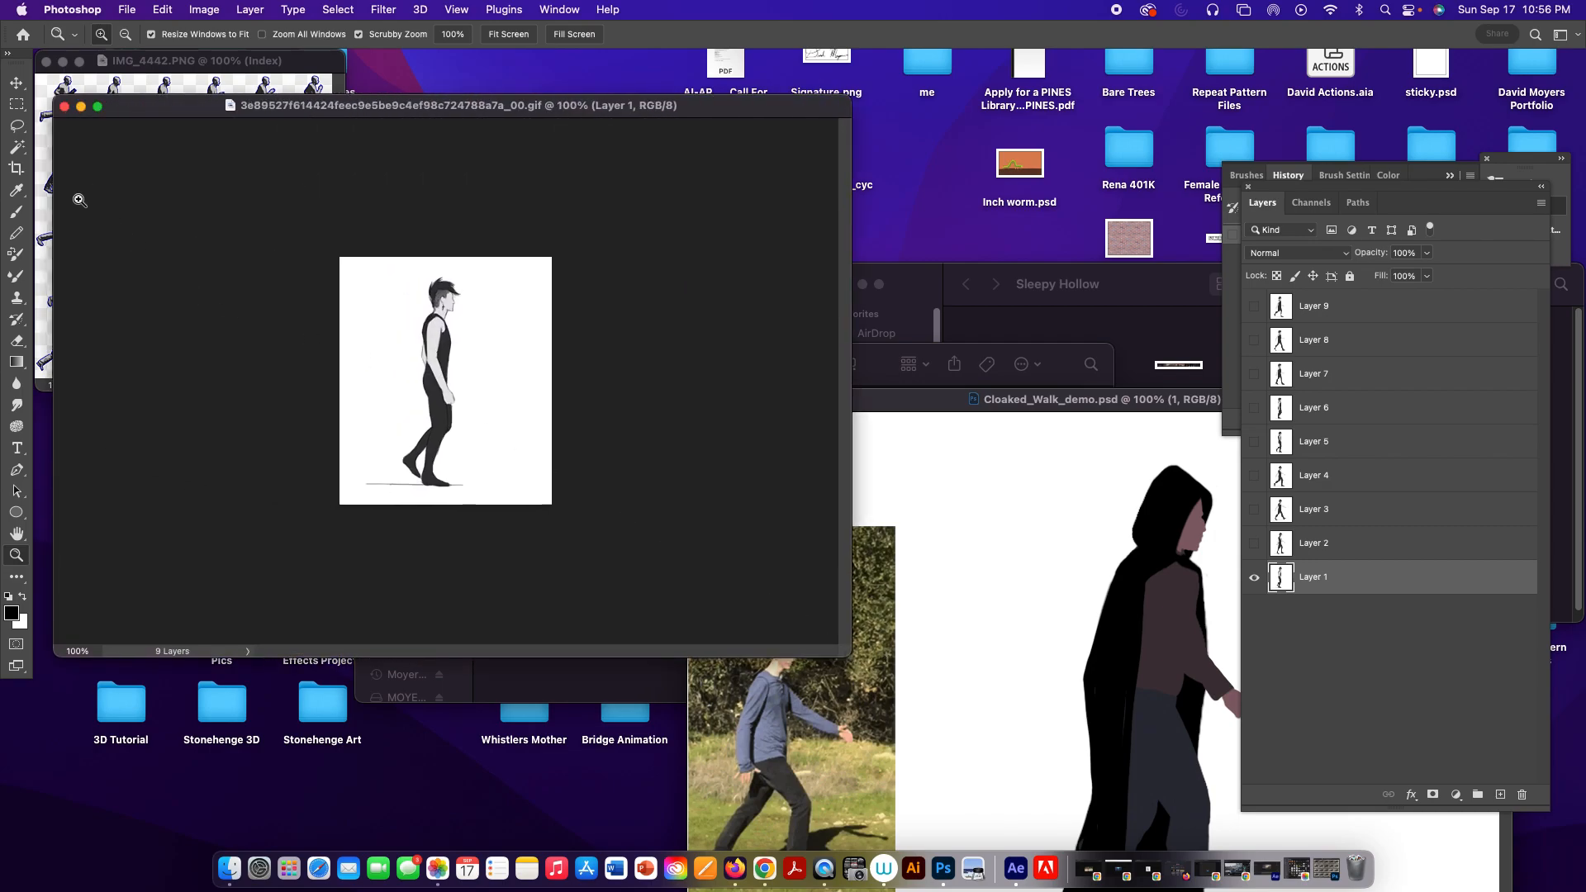
Extend the walking-man GIF's canvas with the Crop tool, adding wide space right of the figure, space below and a little above.
click(16, 168)
drag(550, 376, 811, 376)
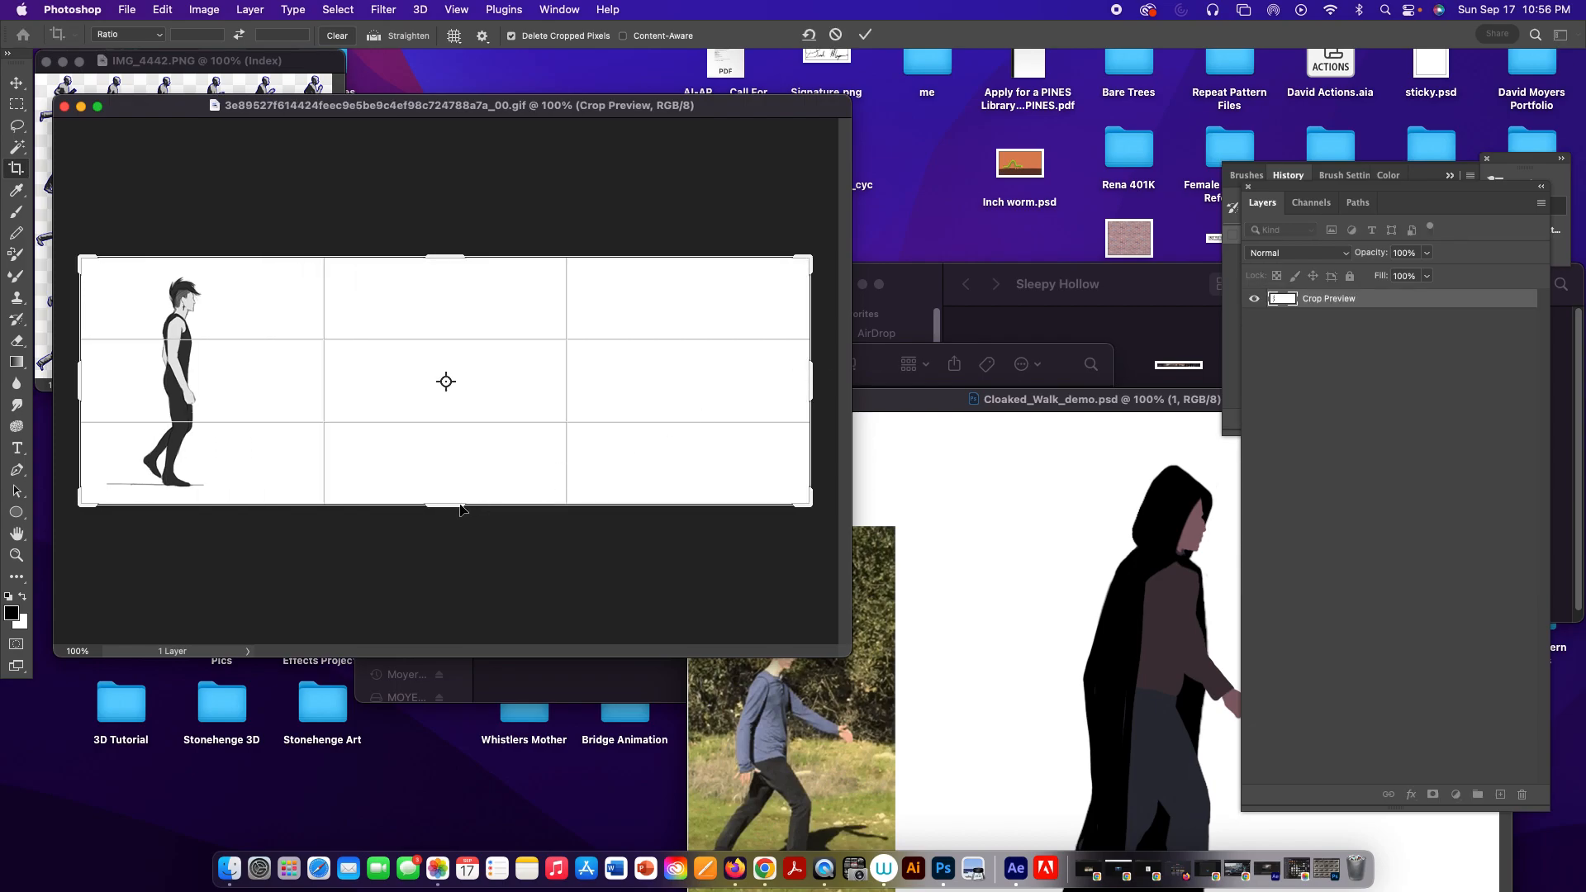
drag(448, 506, 446, 613)
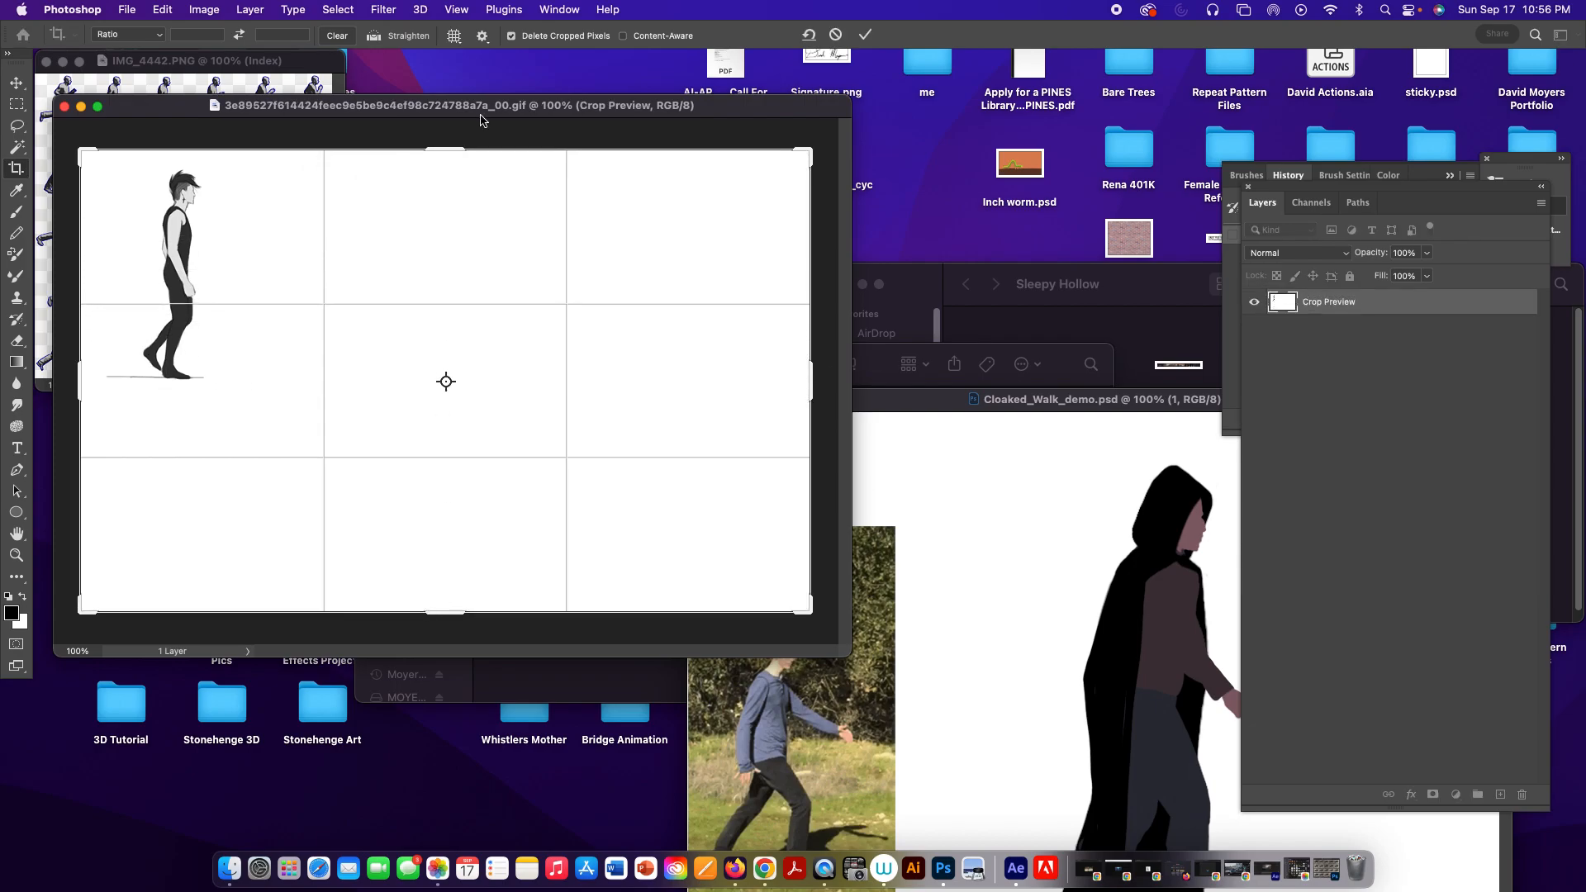
drag(452, 149, 453, 126)
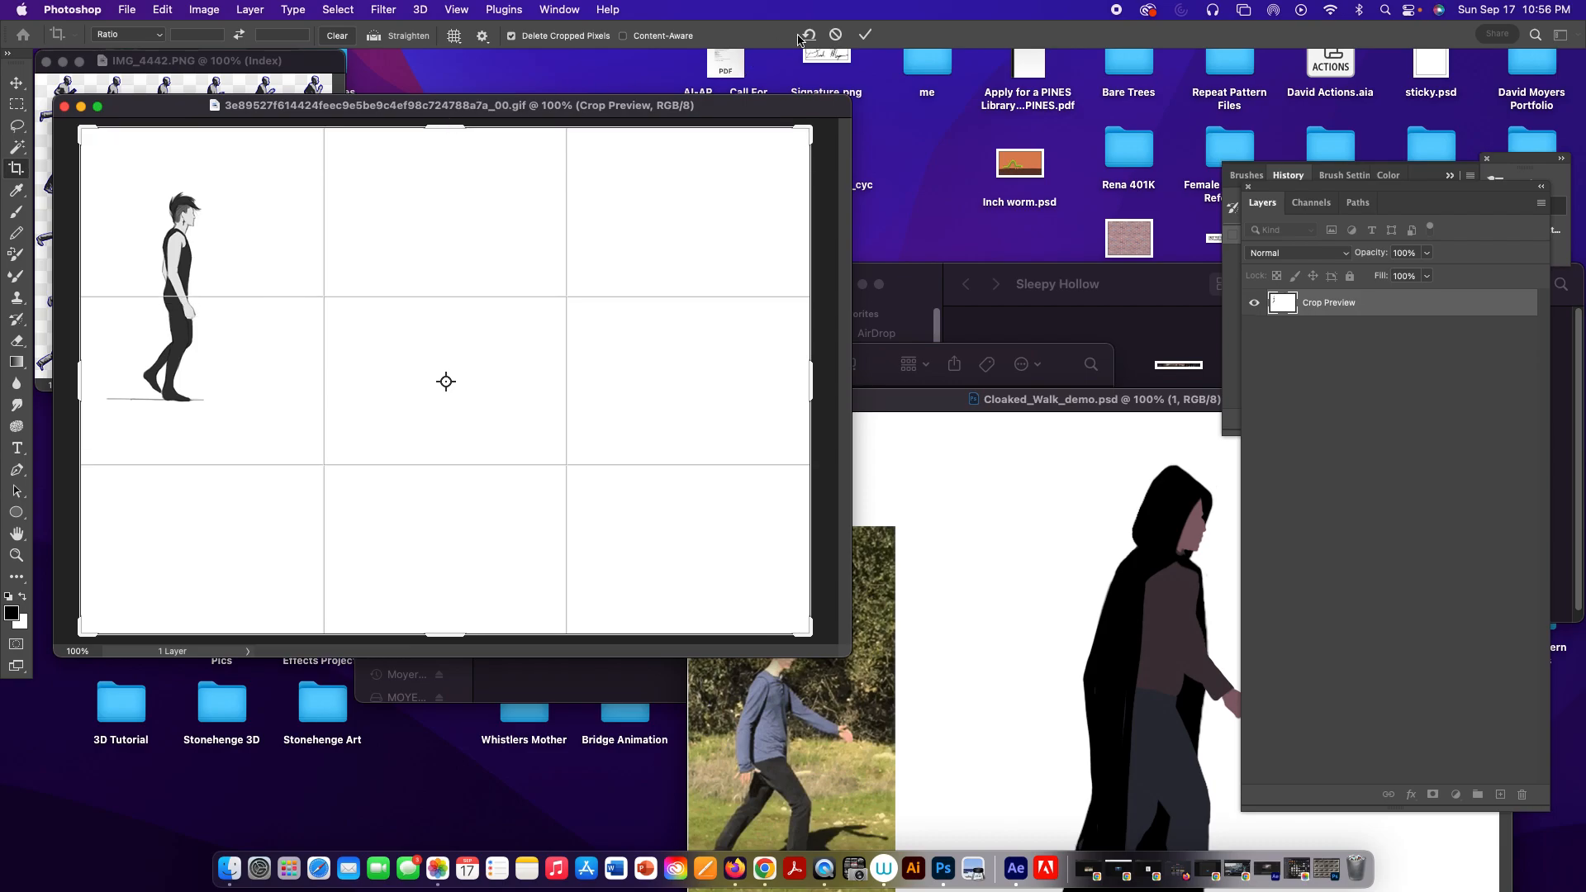
click(866, 36)
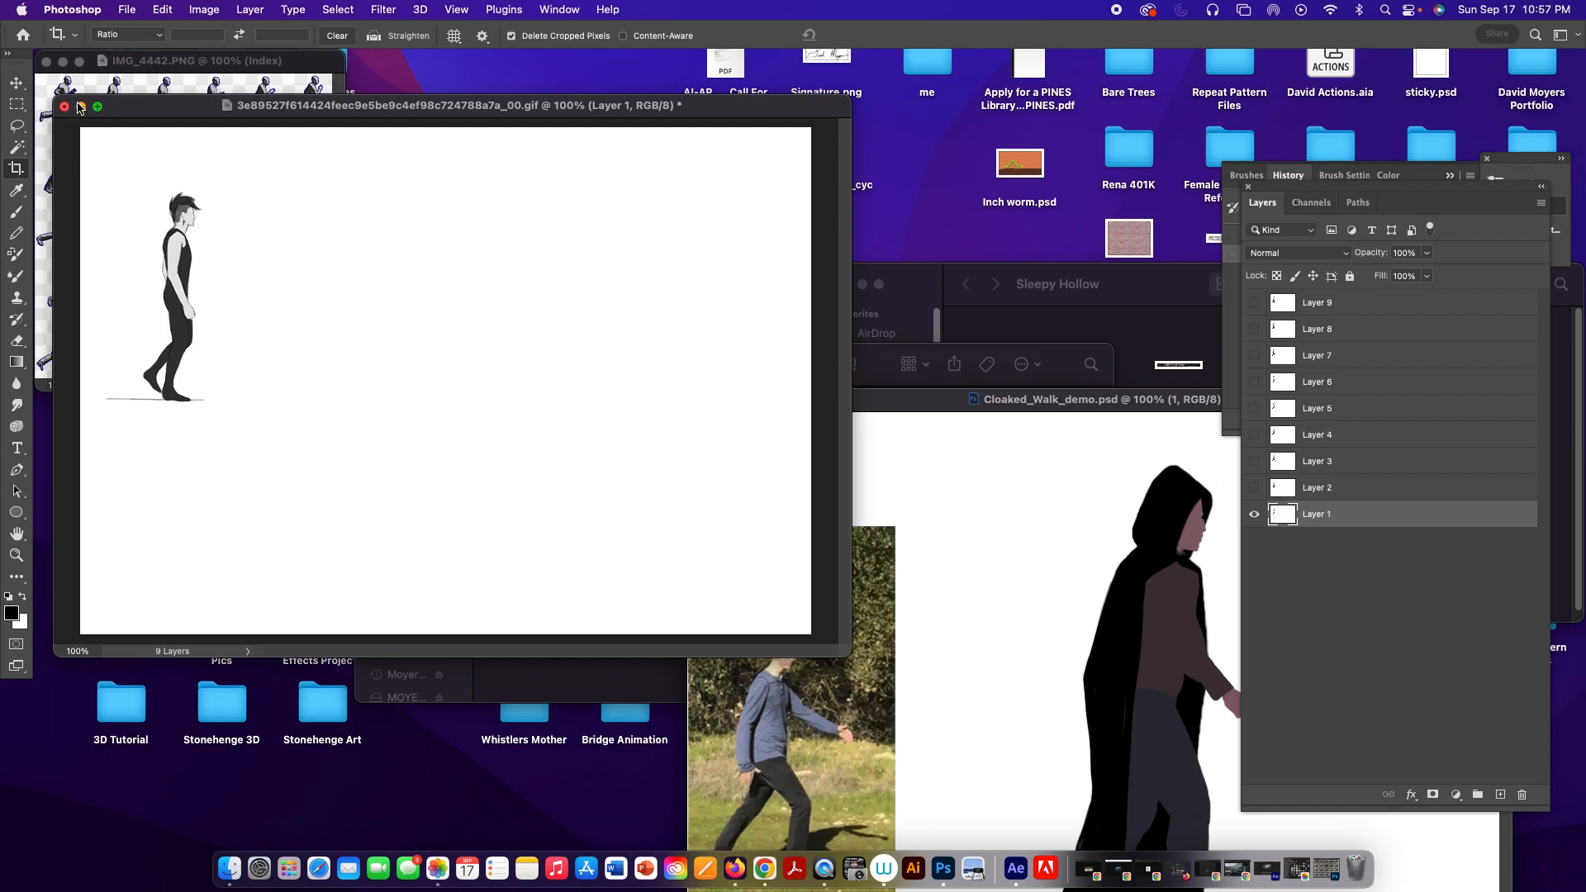
Set the transparency grid size to Medium in the Transparency & Gamut preferences.
click(68, 12)
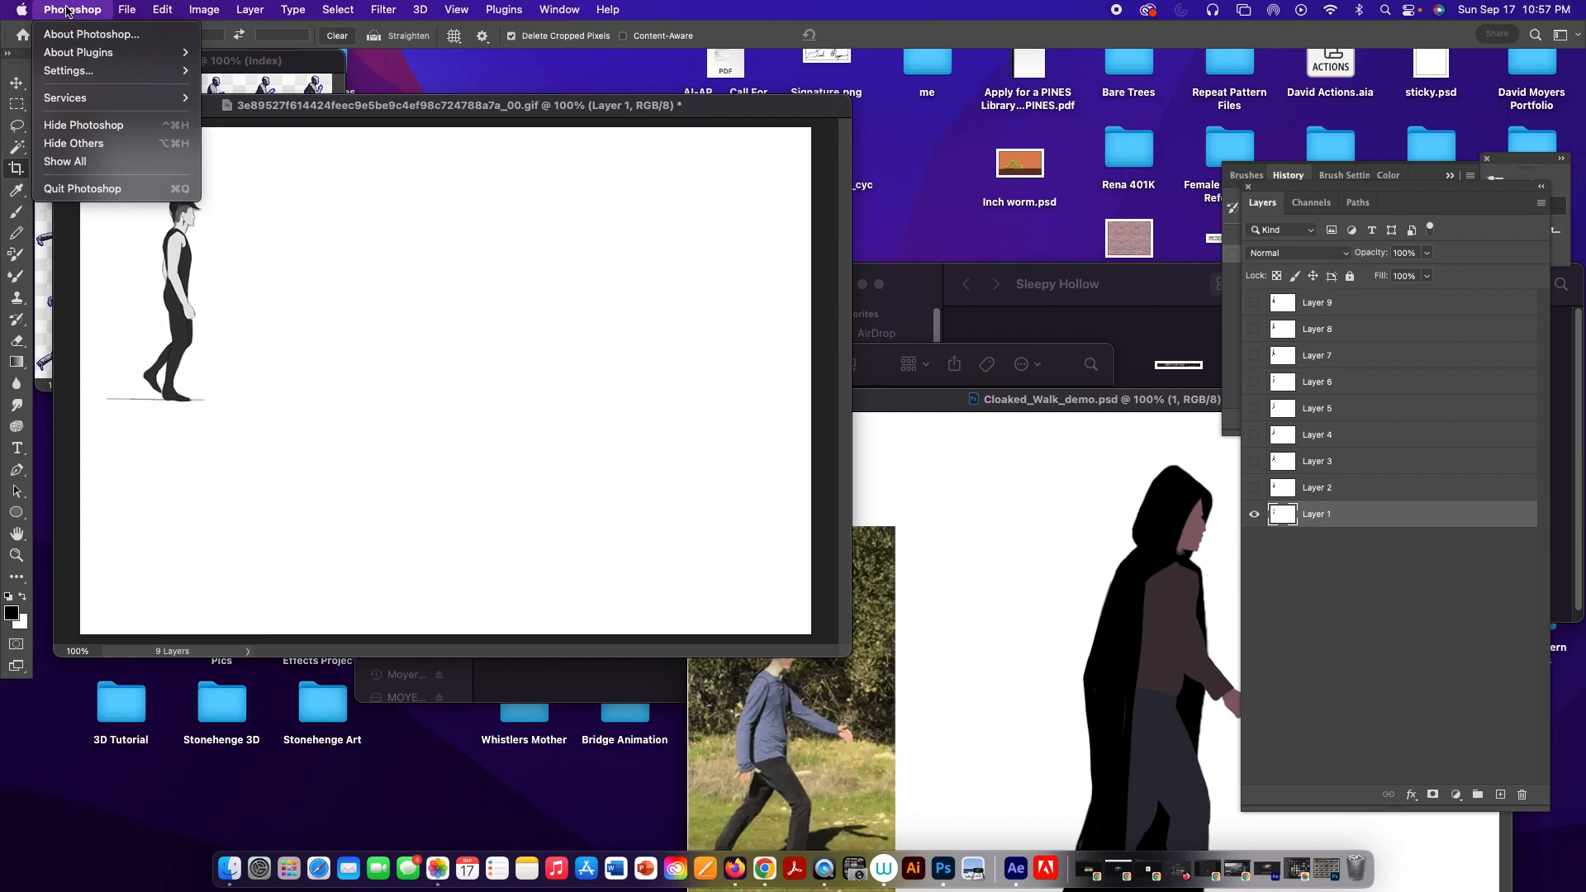
click(68, 12)
click(68, 11)
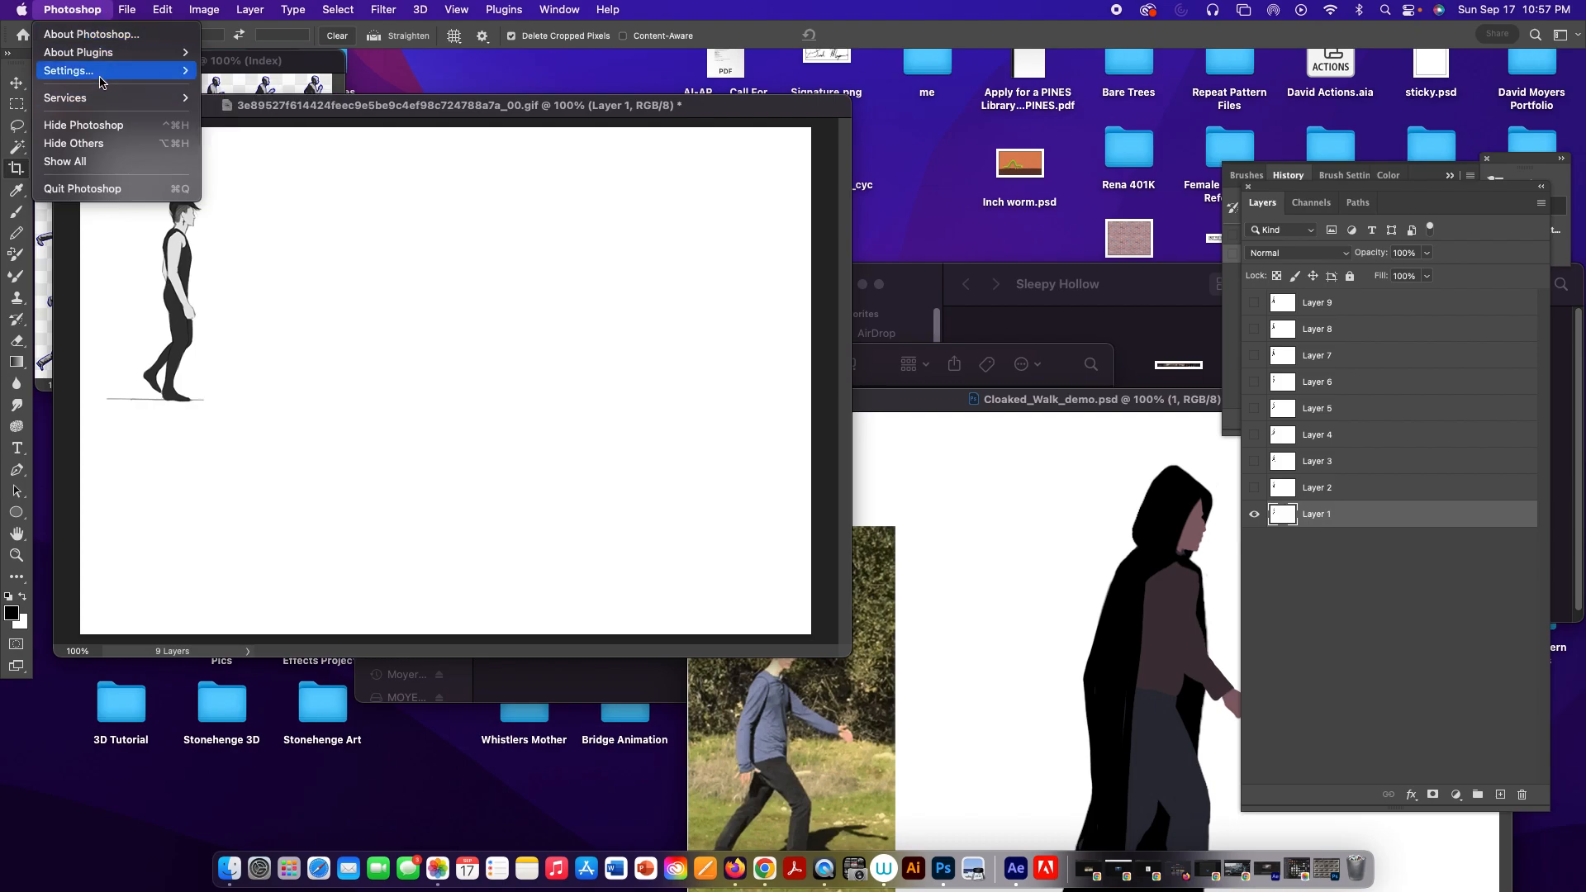
mouse_move(104, 73)
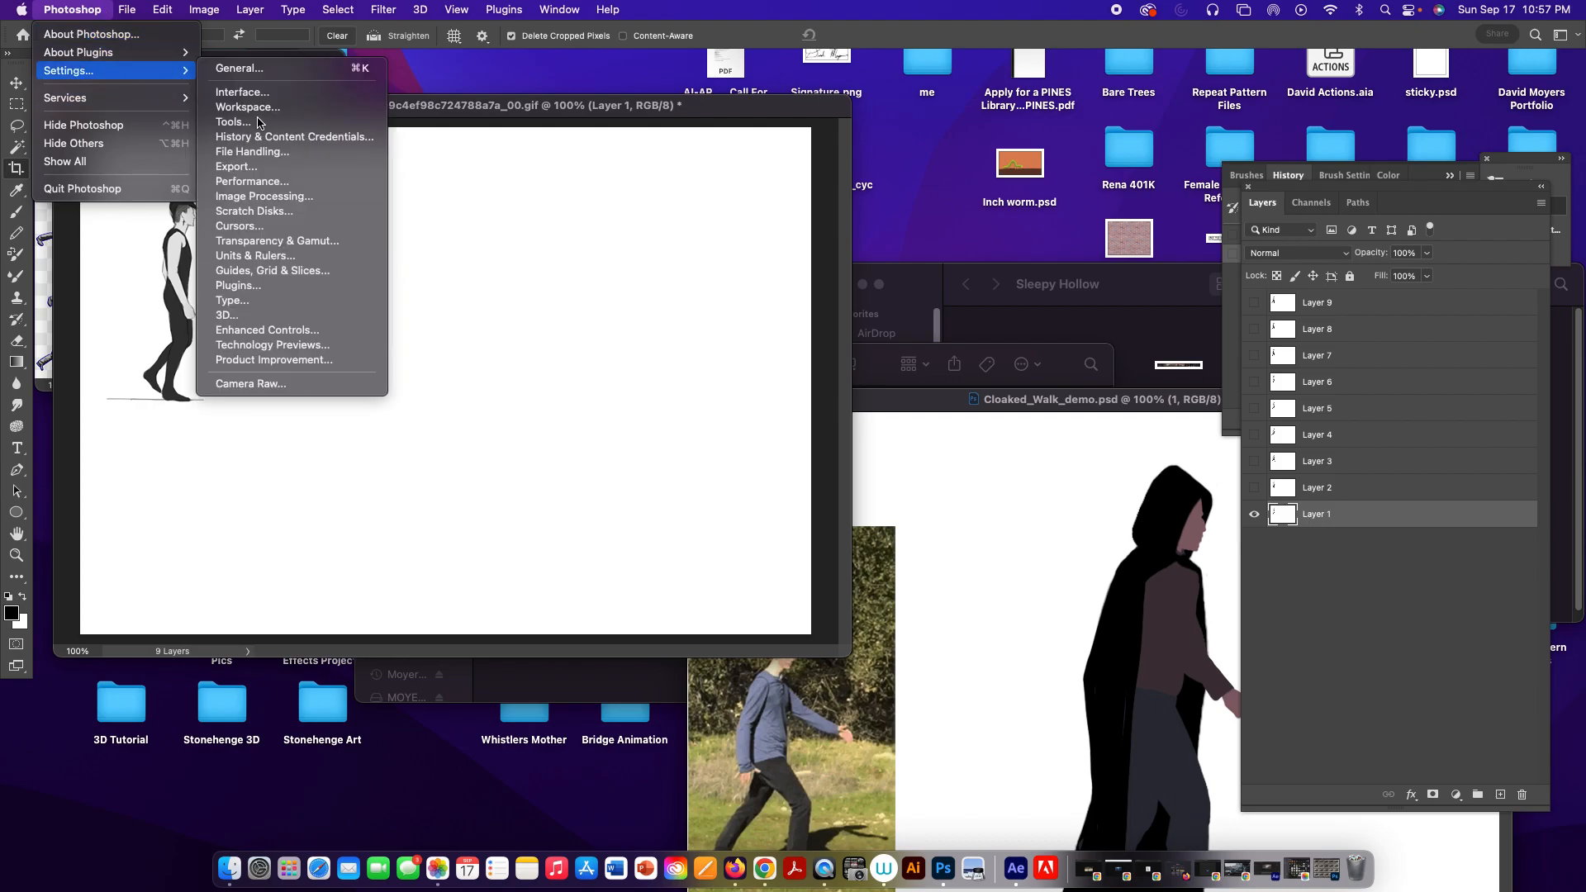
click(352, 241)
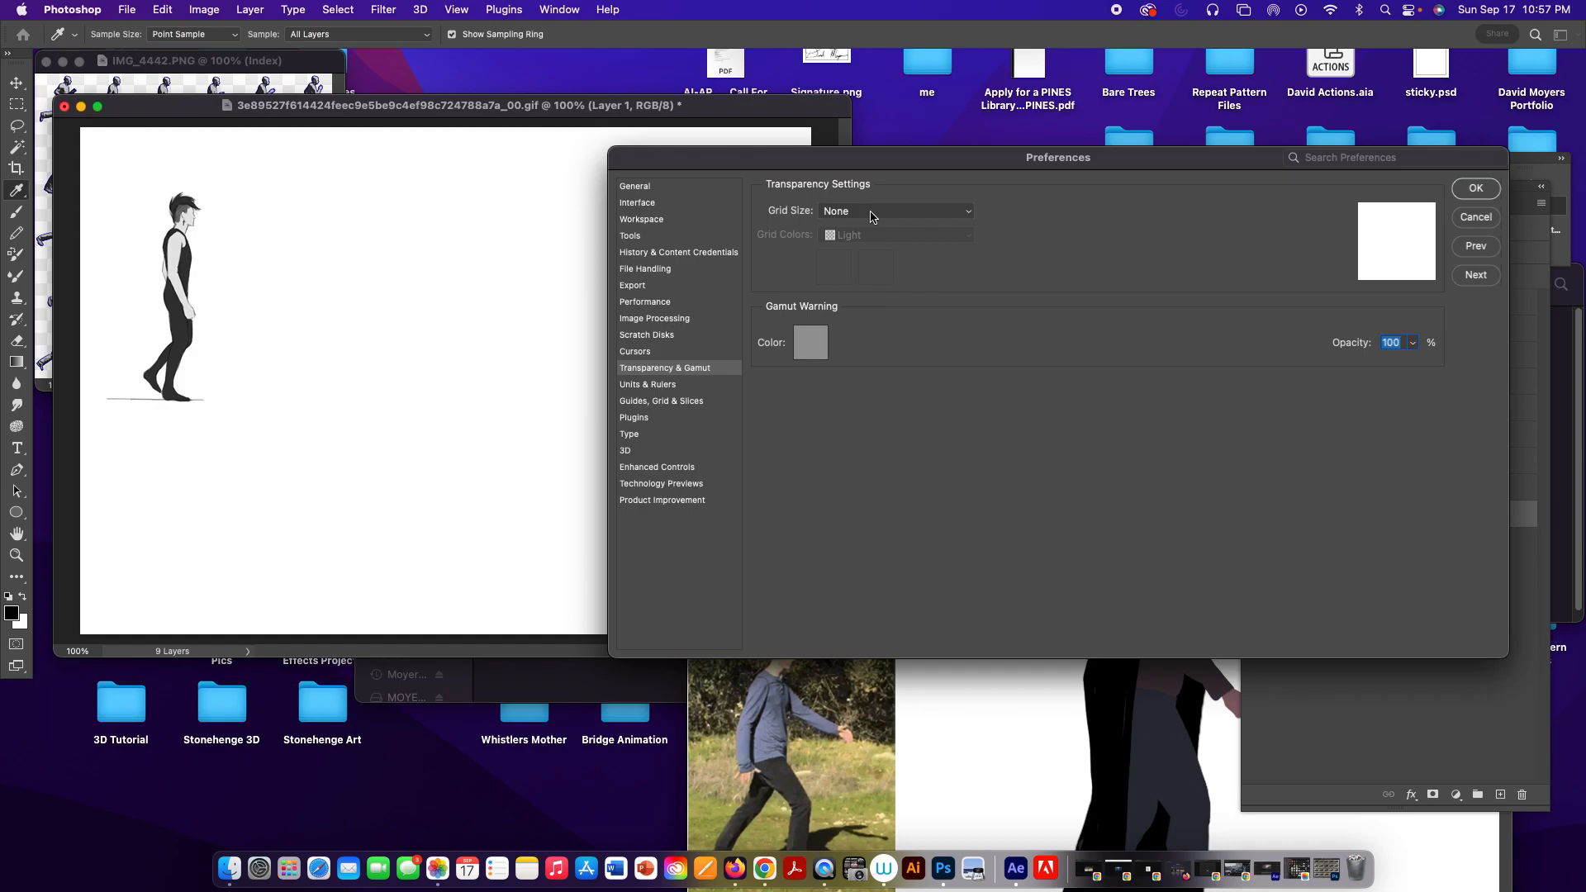
click(871, 217)
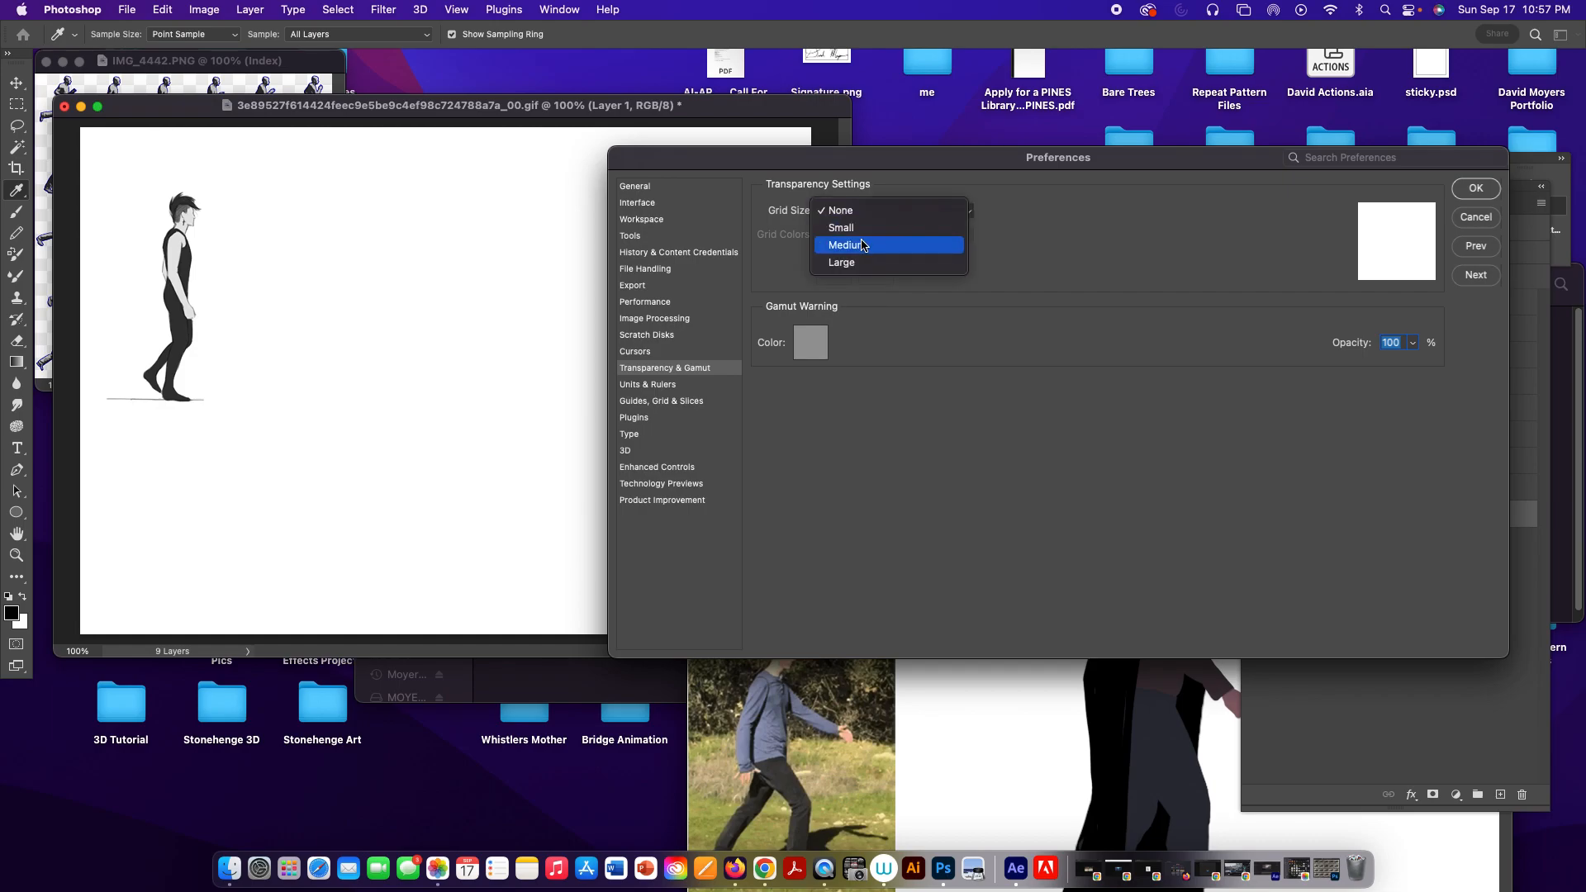
click(861, 244)
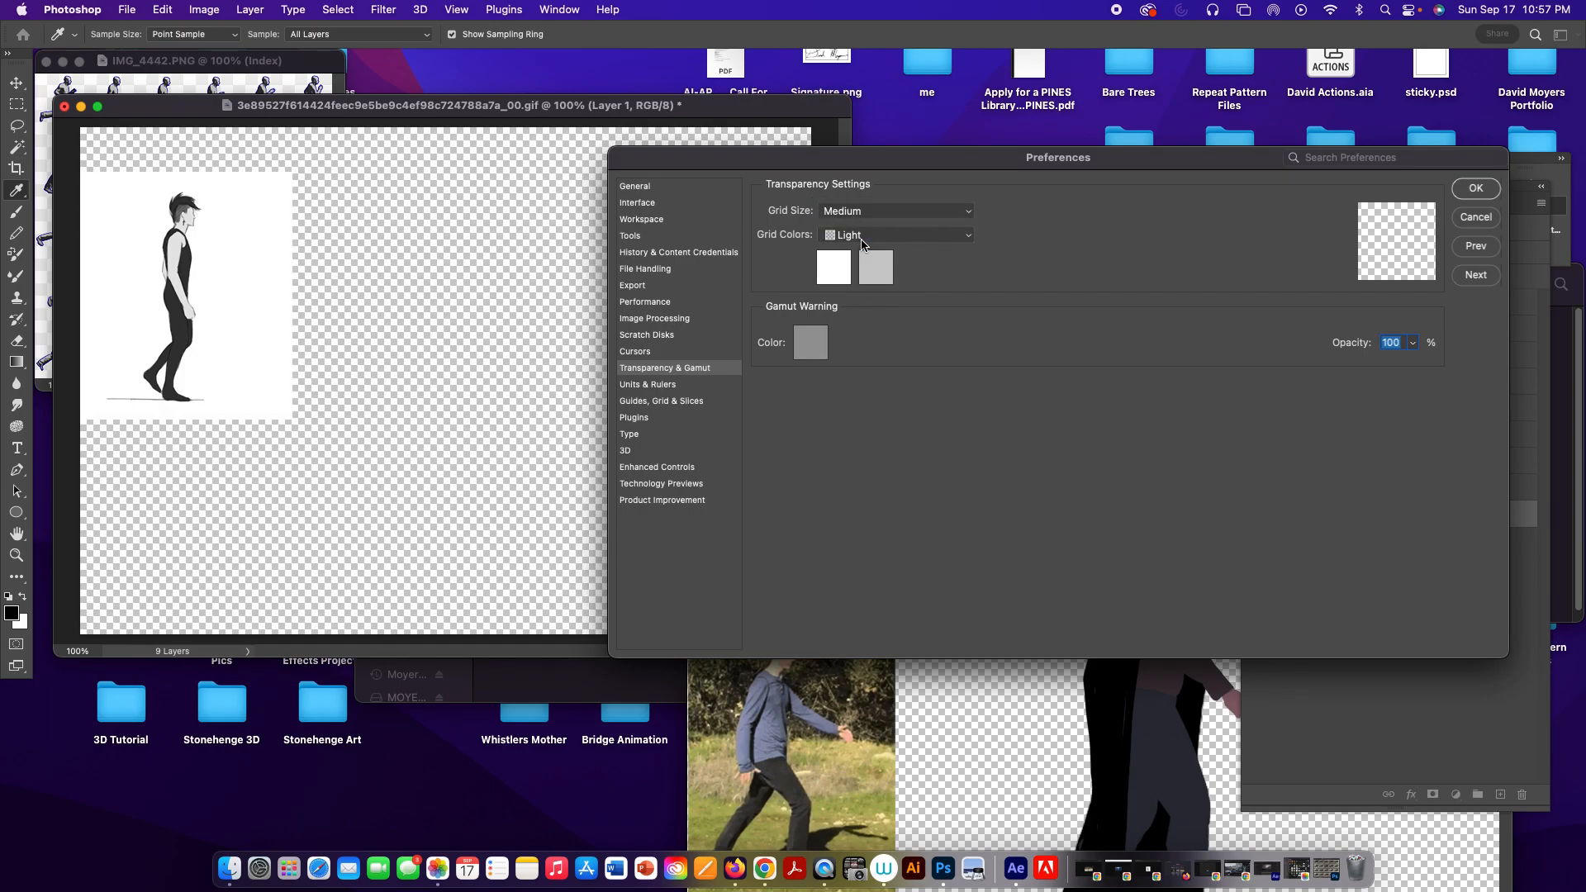
Set the transparency grid size to None and accept the preferences.
click(898, 217)
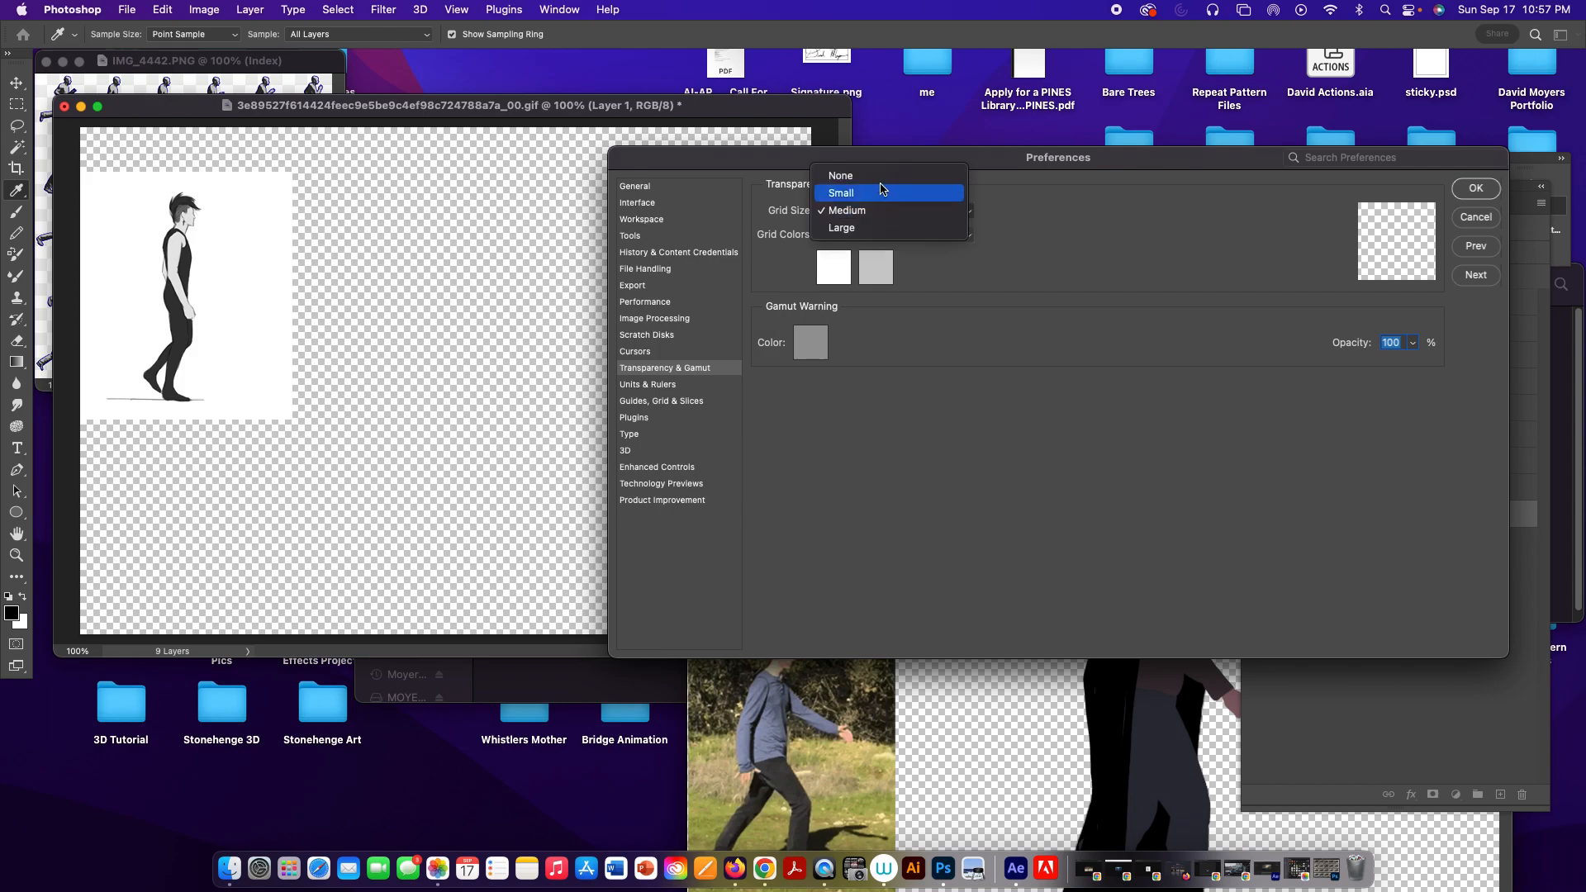
click(882, 176)
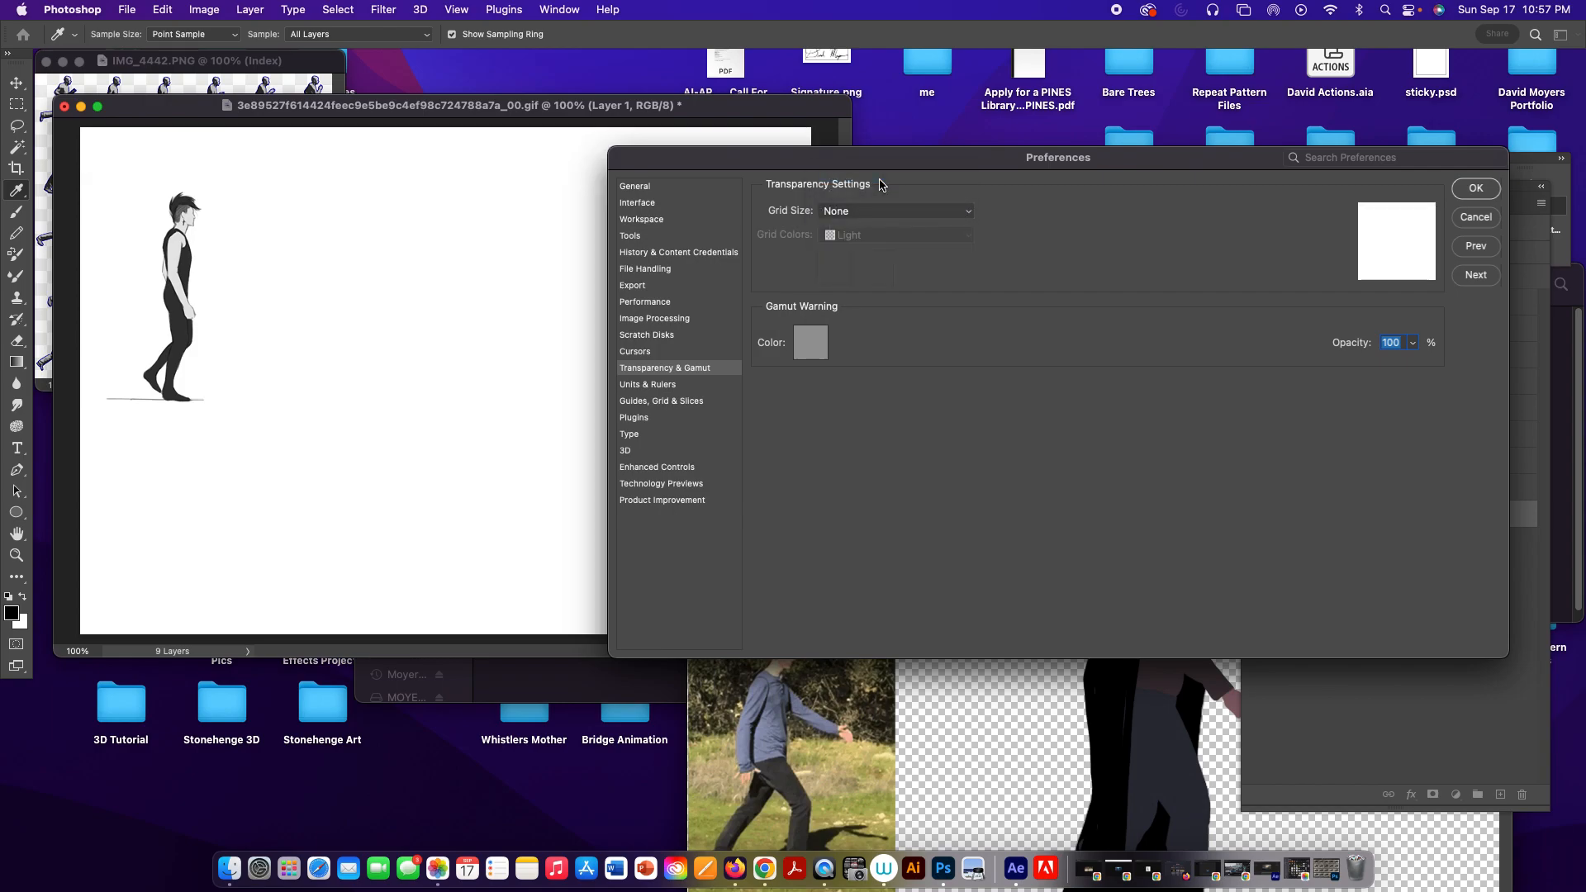
click(1469, 192)
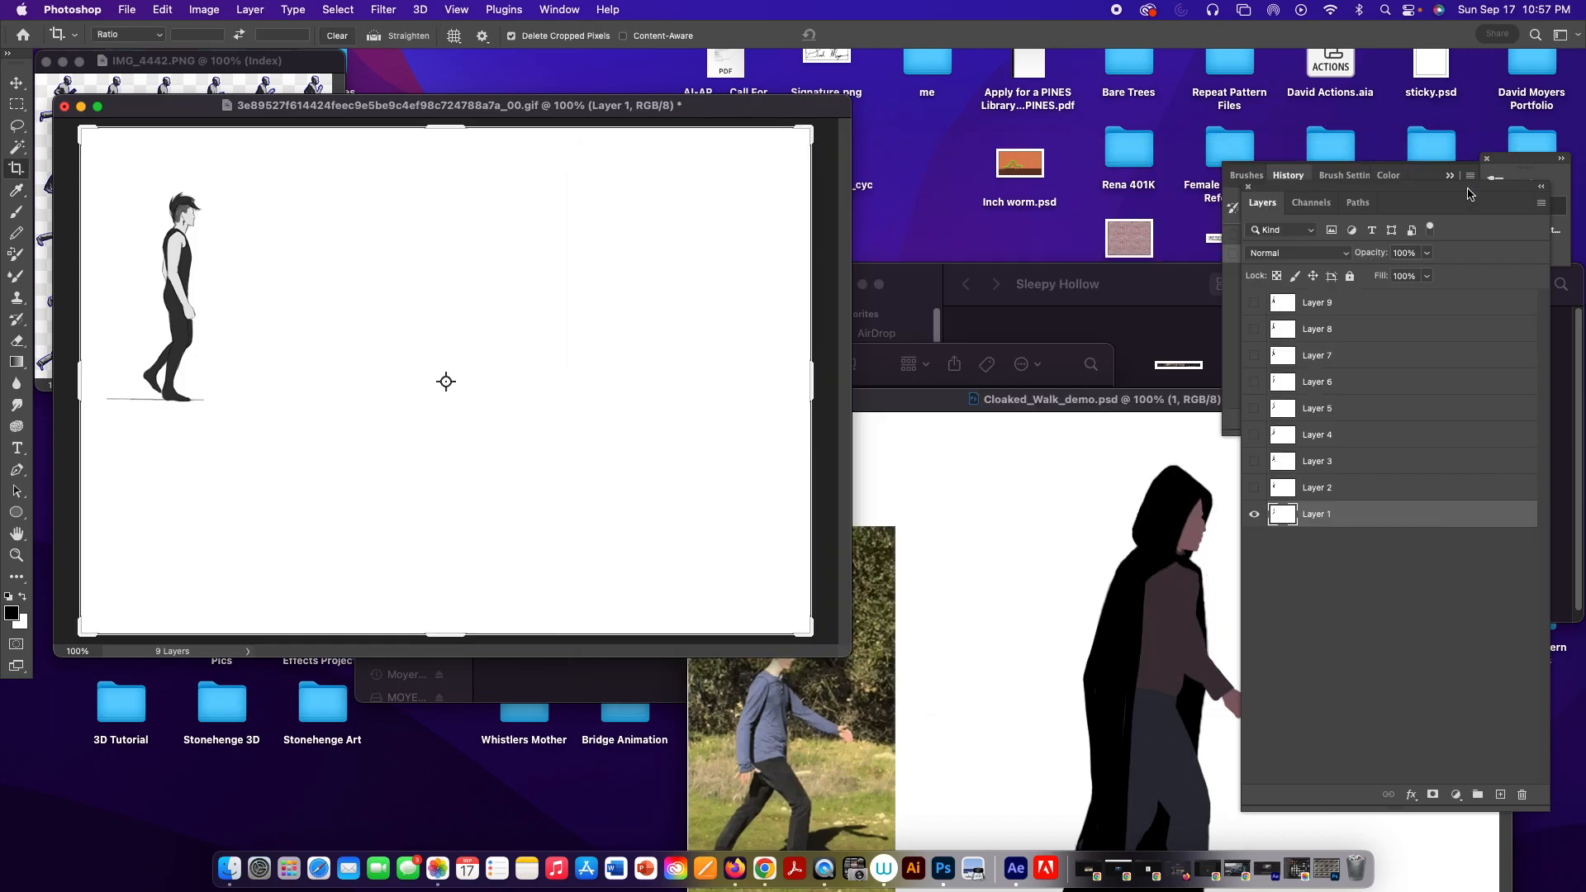
Close the walking-man GIF without saving and move the Cloaked_Walk_demo.psd window so its whole canvas is on screen.
click(65, 106)
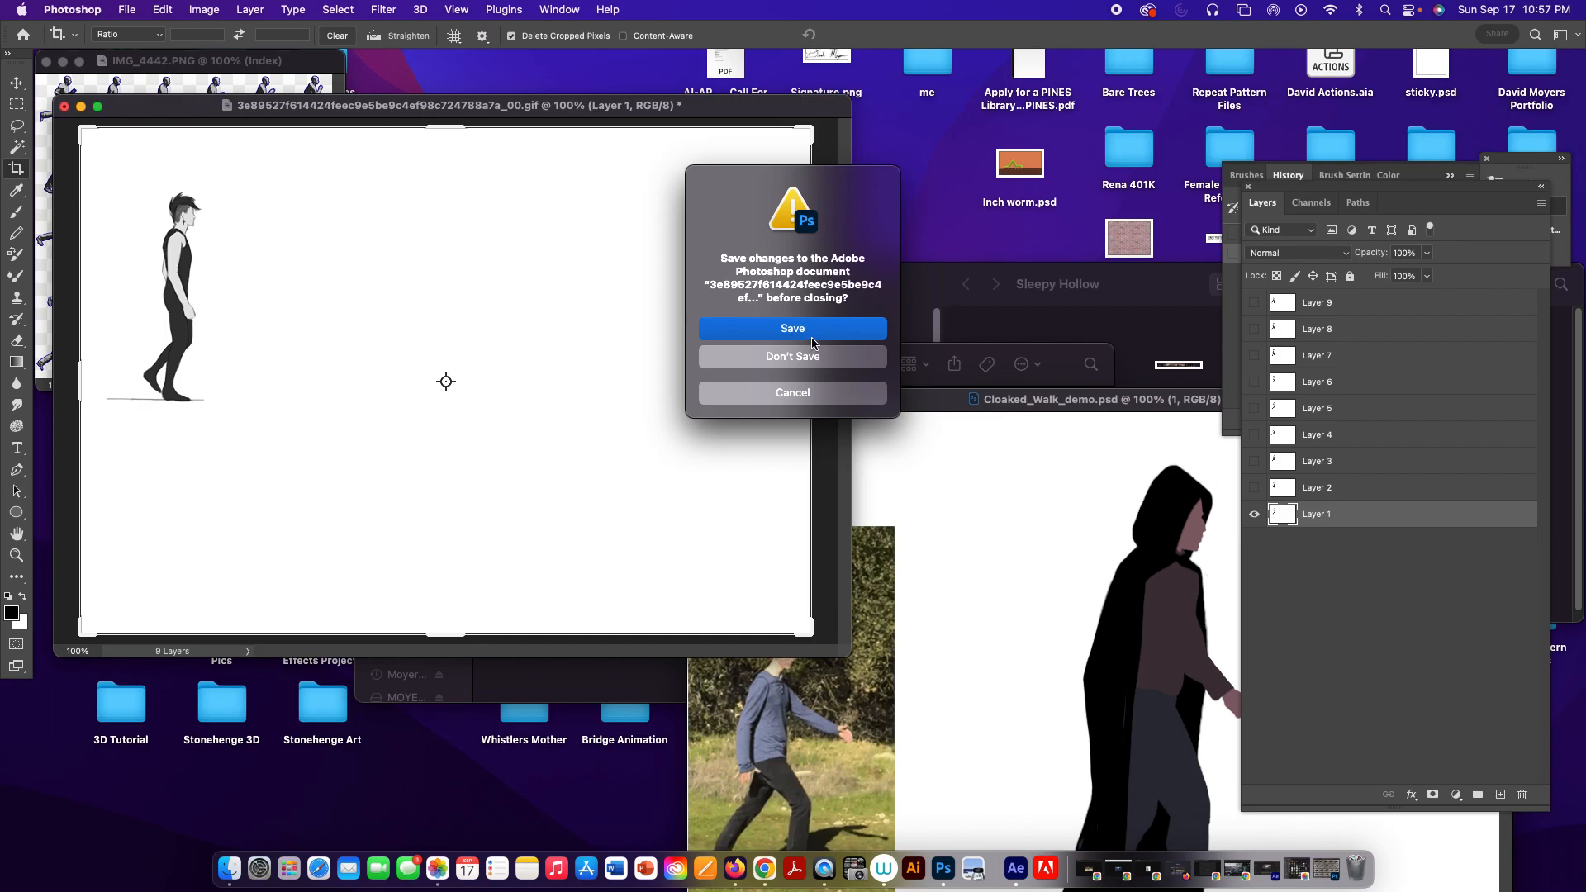
click(793, 356)
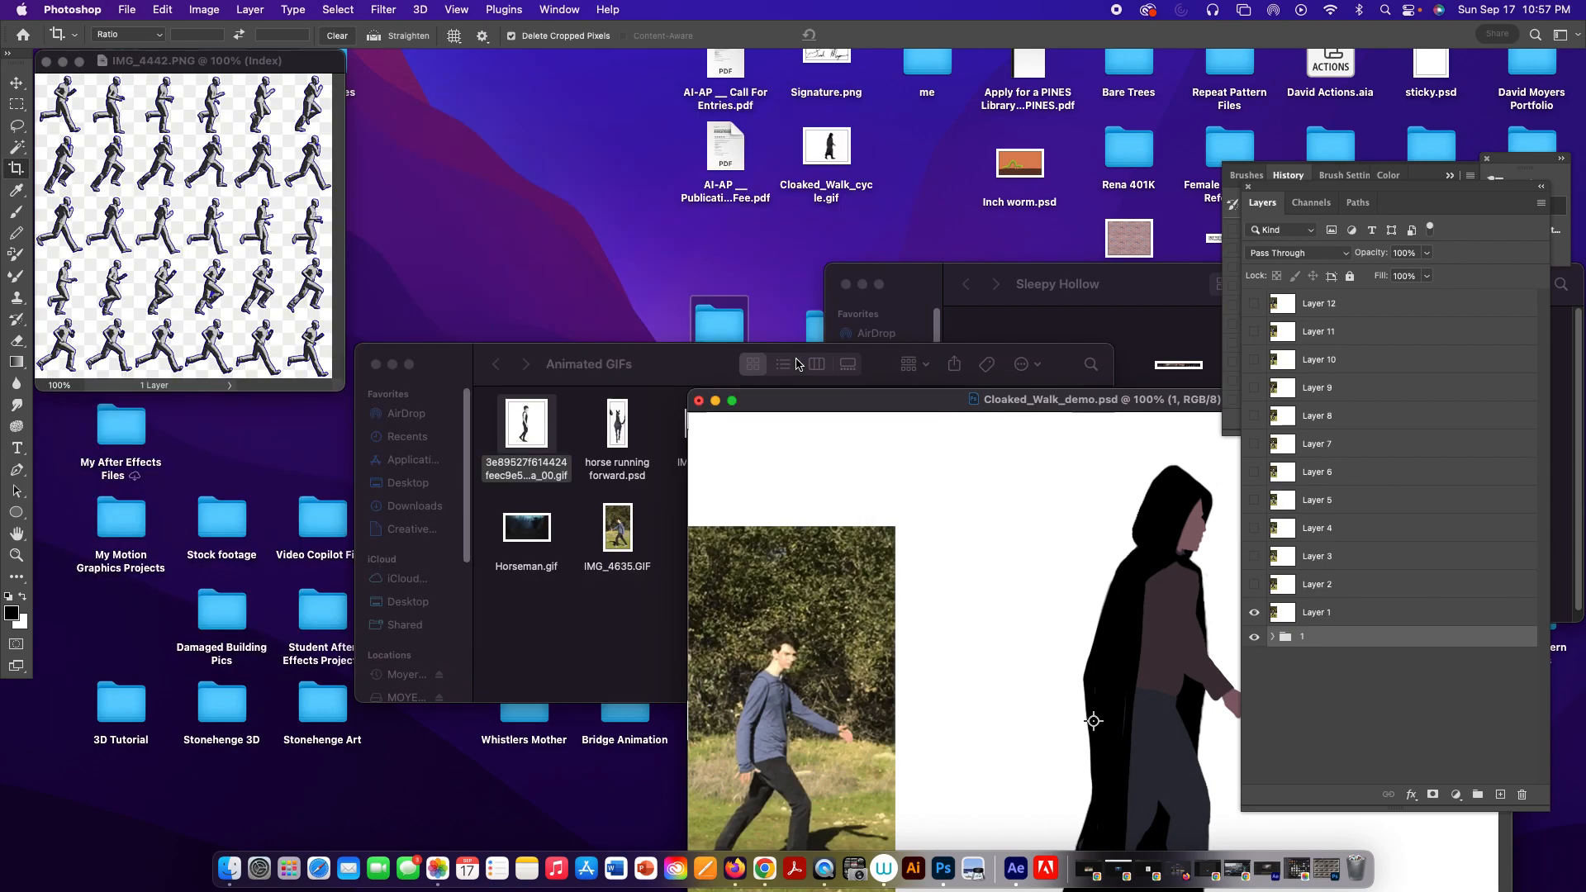
drag(817, 404, 342, 81)
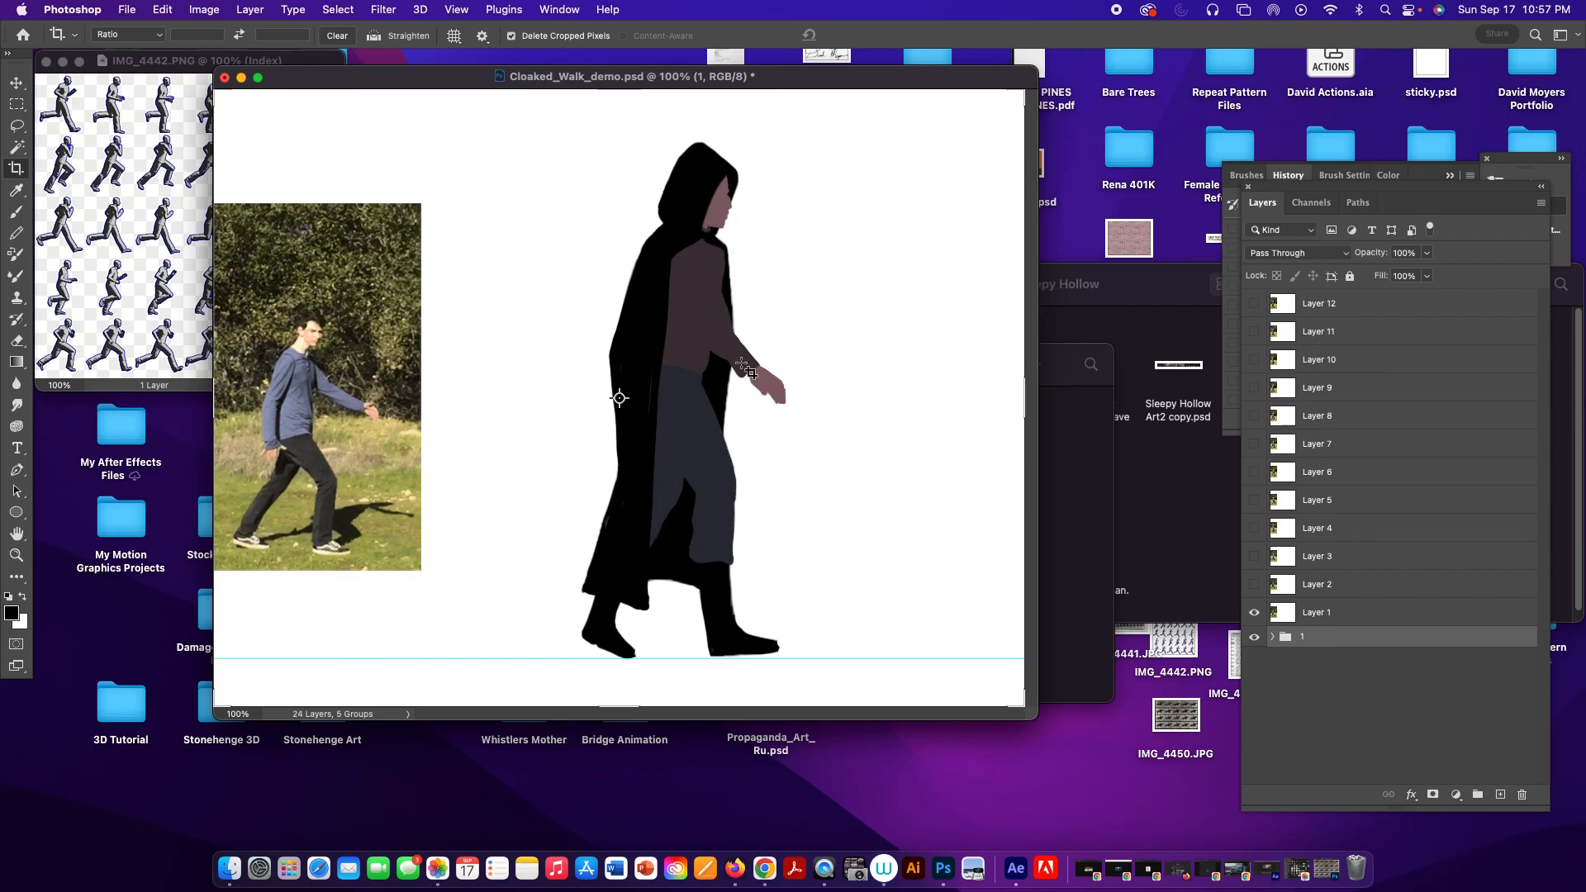
Expand layer group 1, then place the Layers panel beside the Cloaked_Walk_demo.psd window and enlarge it to list more layers.
click(1254, 638)
click(1254, 638)
click(1272, 636)
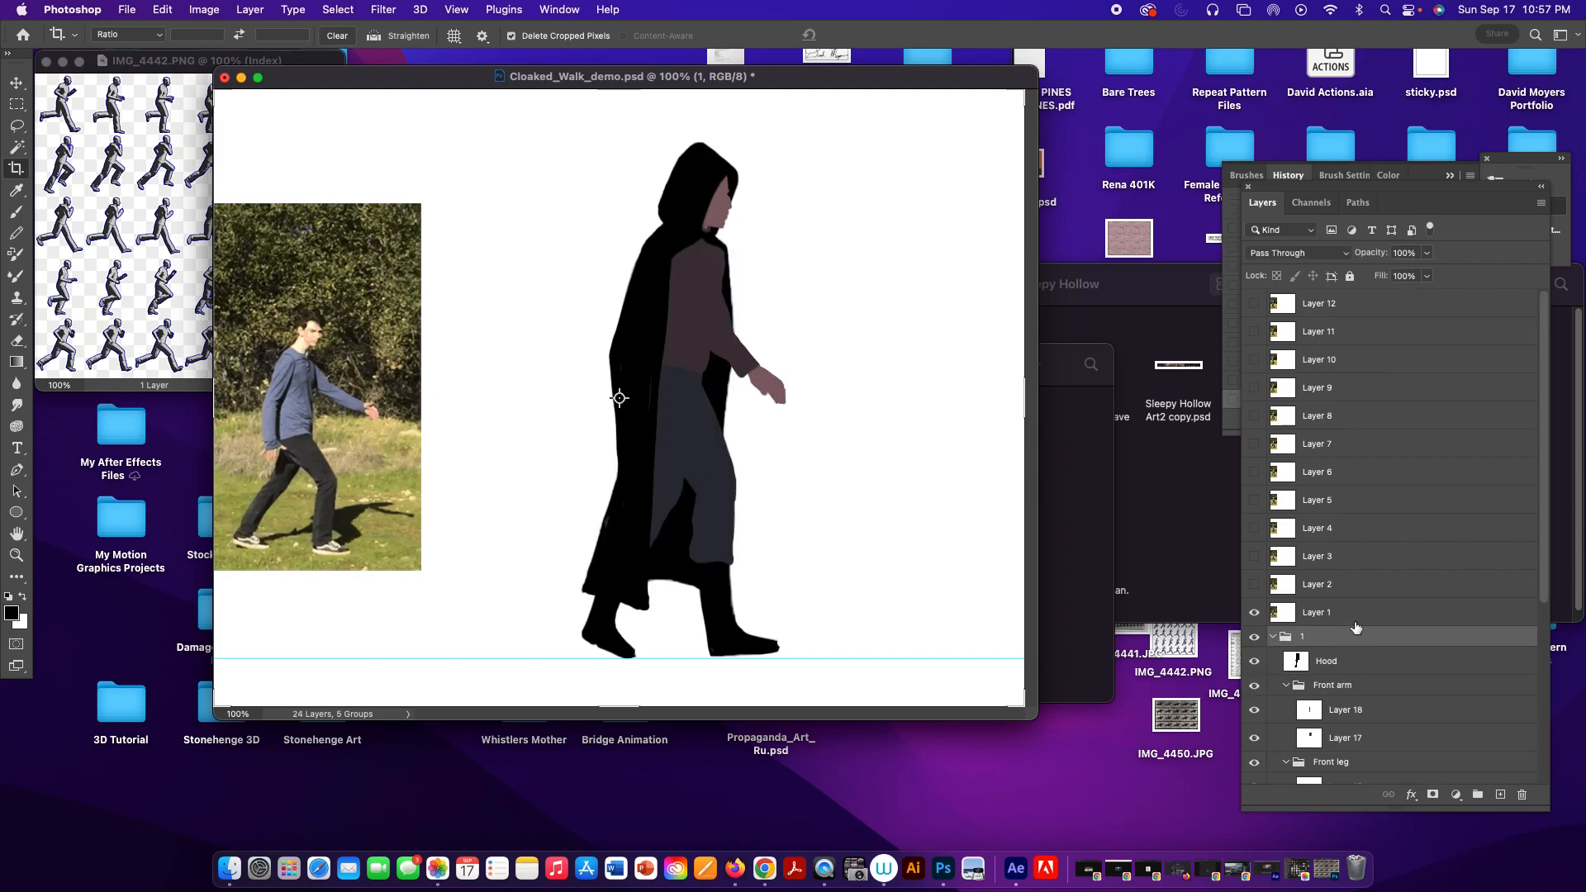
drag(1329, 186, 1135, 78)
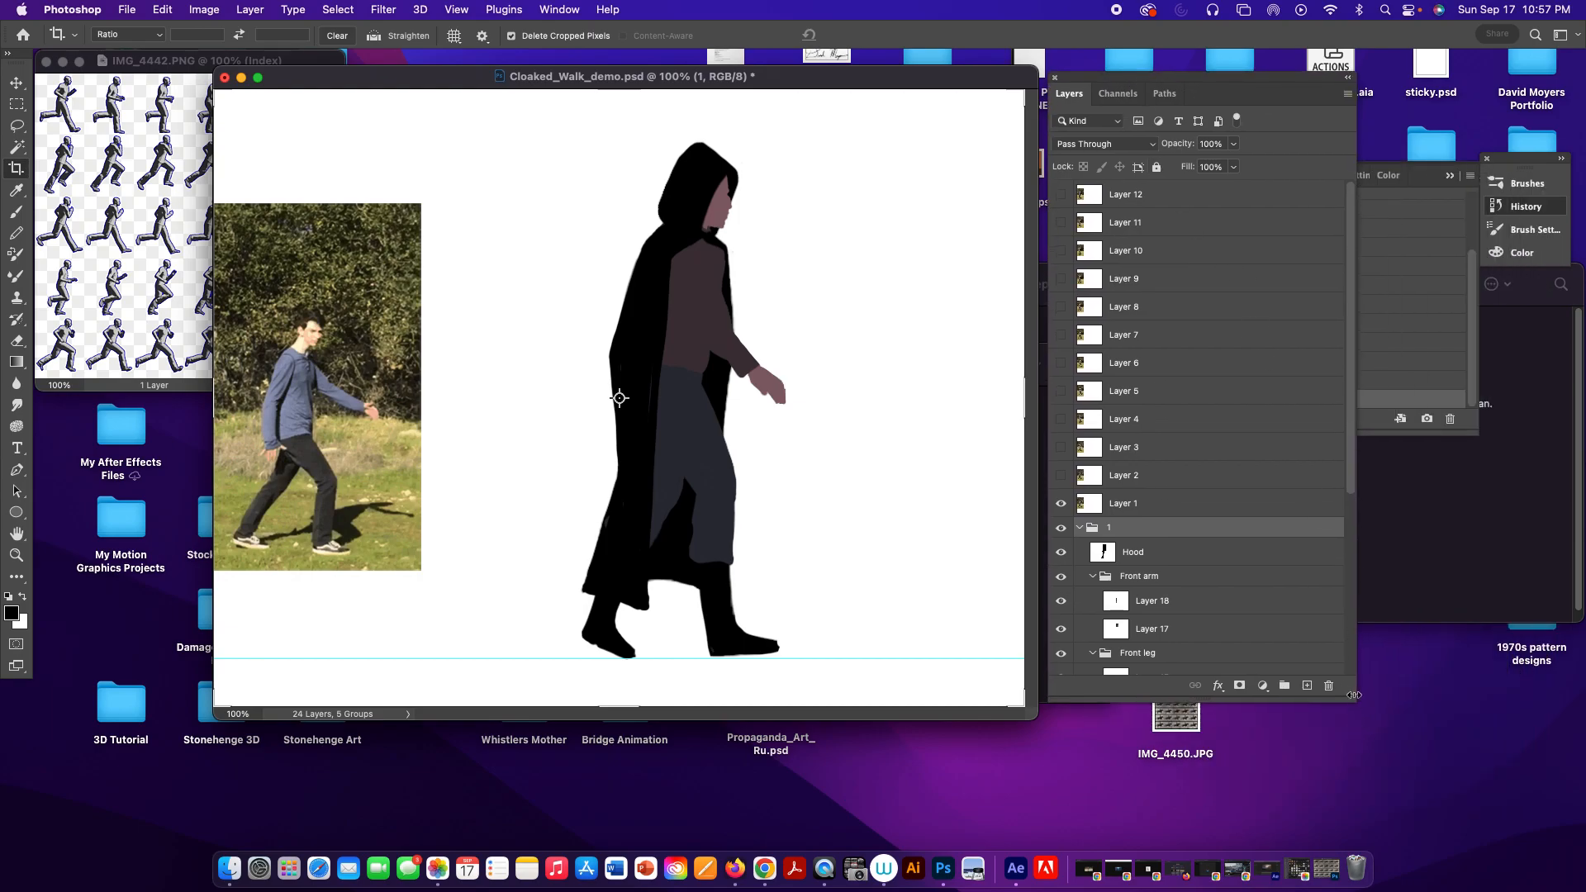
drag(1353, 694, 1505, 889)
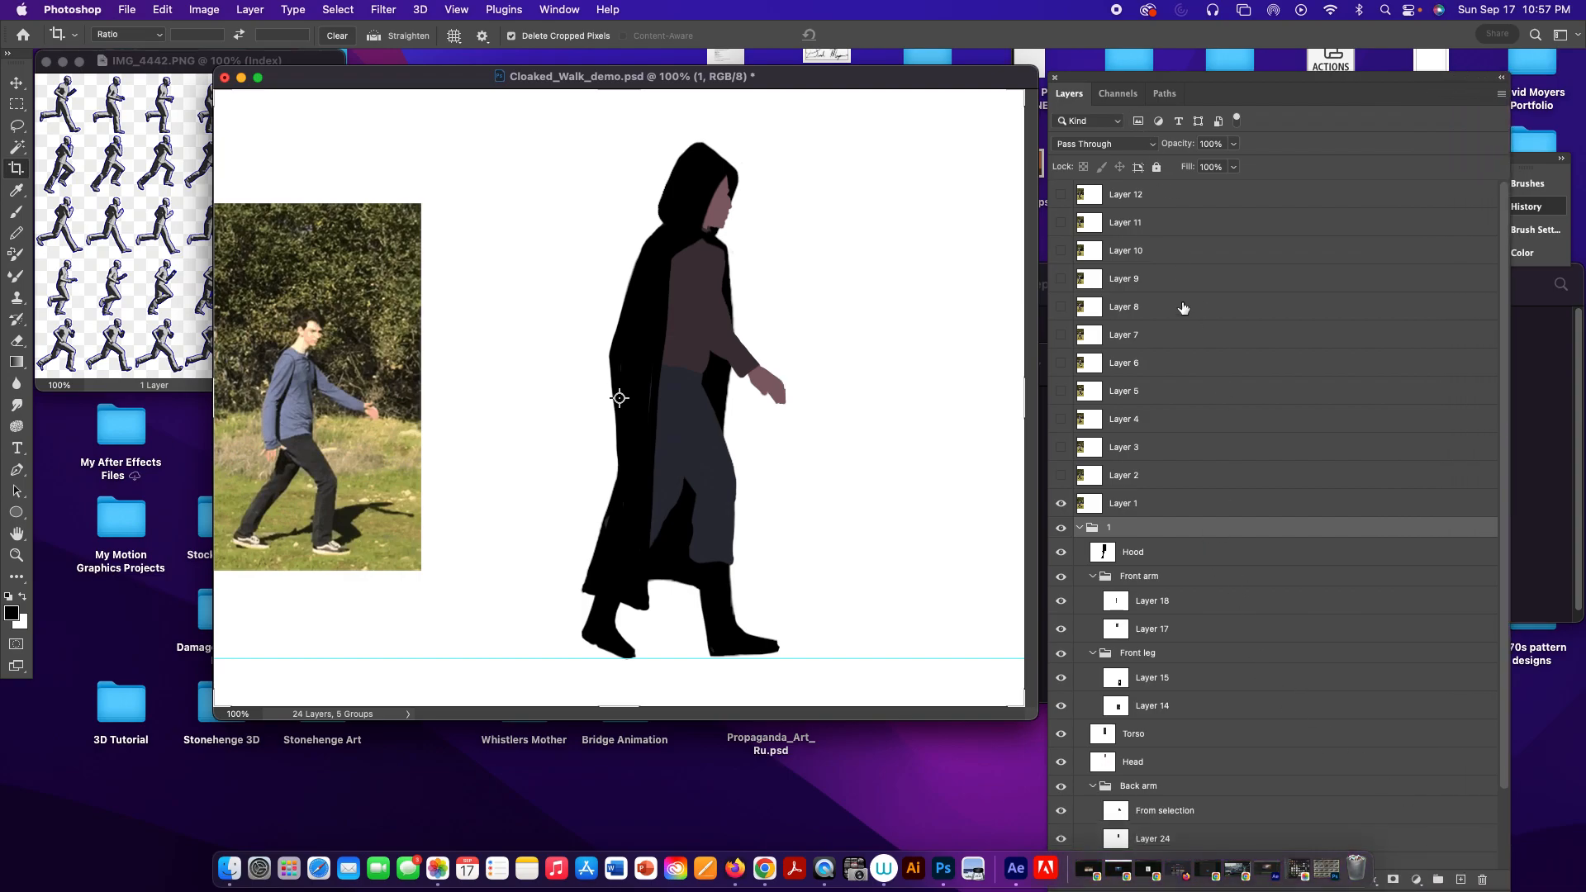
Toggle the Hood layer and the Front arm group in group 1 to inspect them, leaving both hidden.
scroll(1183, 308, down, 3)
click(1062, 464)
click(1062, 465)
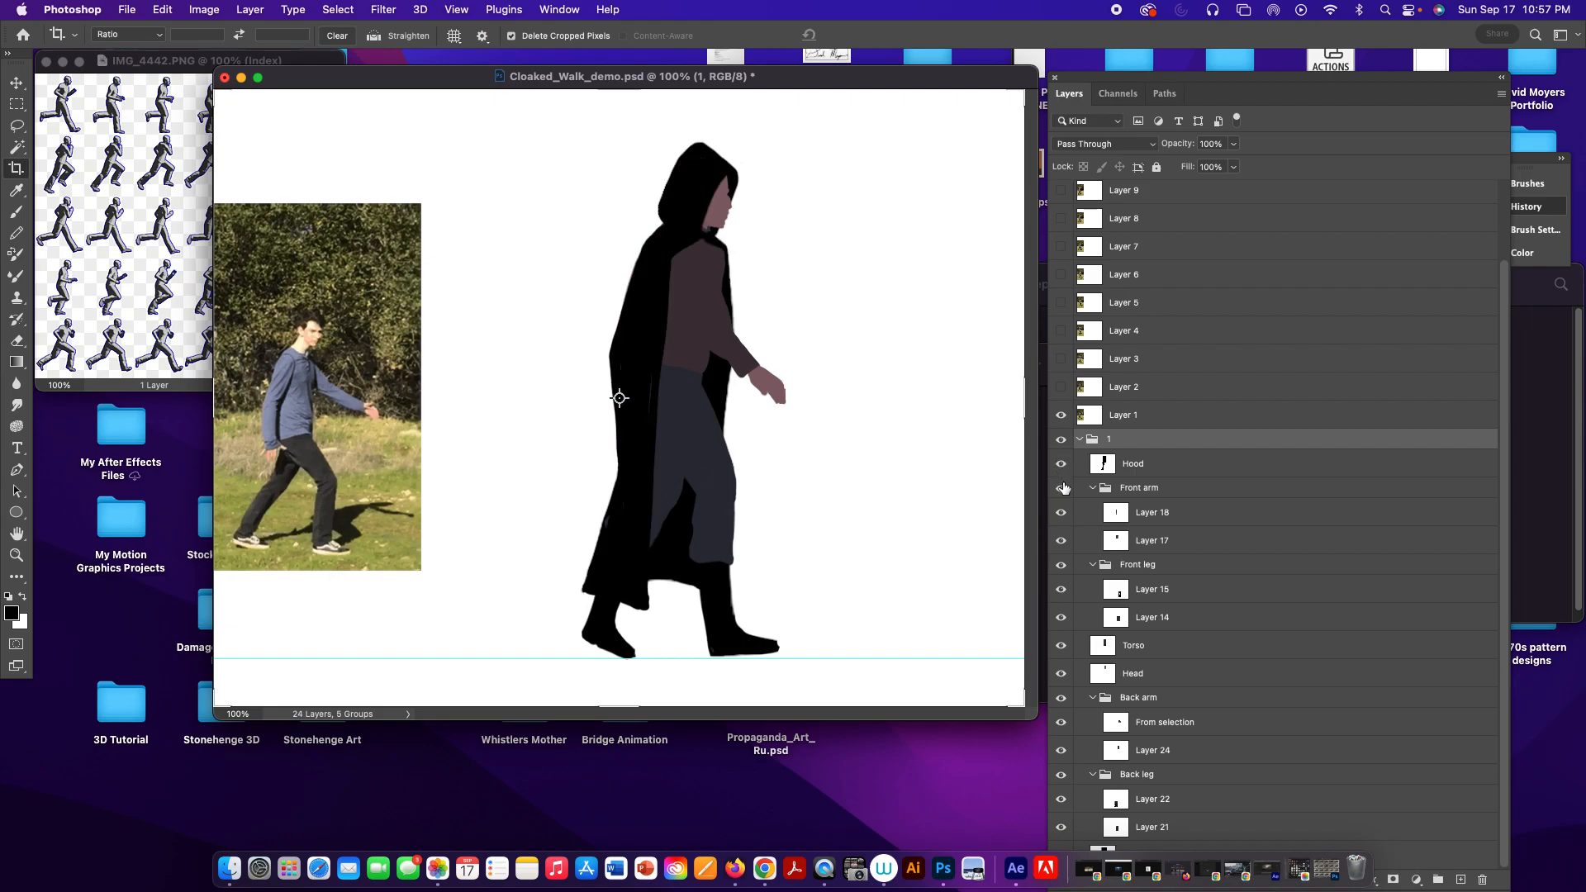
click(1062, 488)
click(1062, 465)
click(1061, 487)
click(1061, 487)
click(1062, 465)
click(1061, 465)
click(1061, 488)
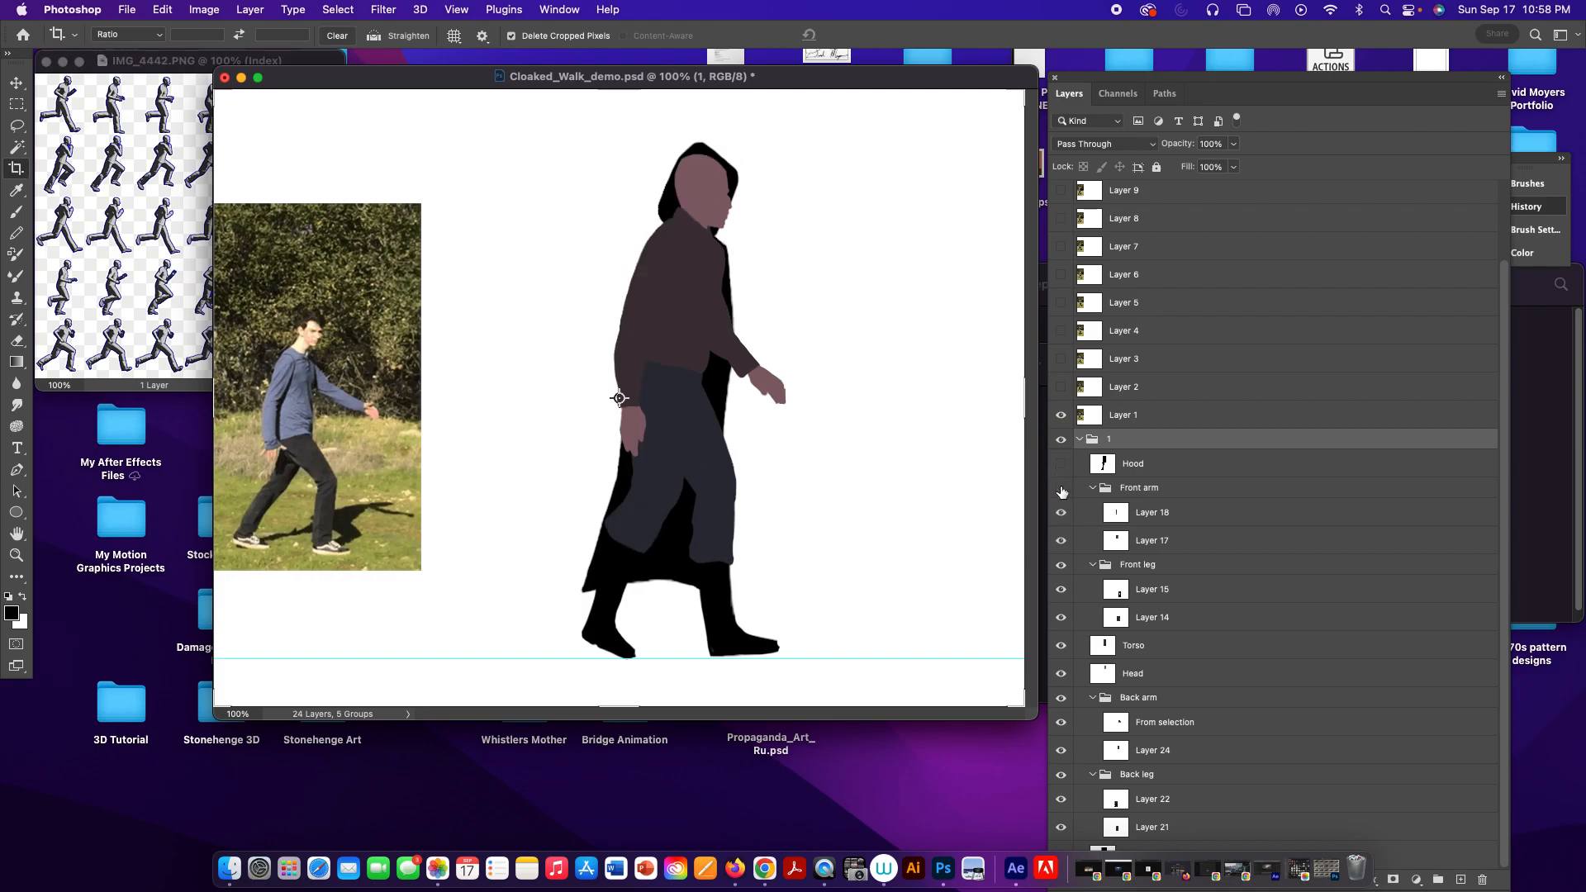
Hide and reshow the Front leg group, Torso layer, Head layer and Back arm group one at a time to inspect each part.
click(1061, 567)
click(1062, 567)
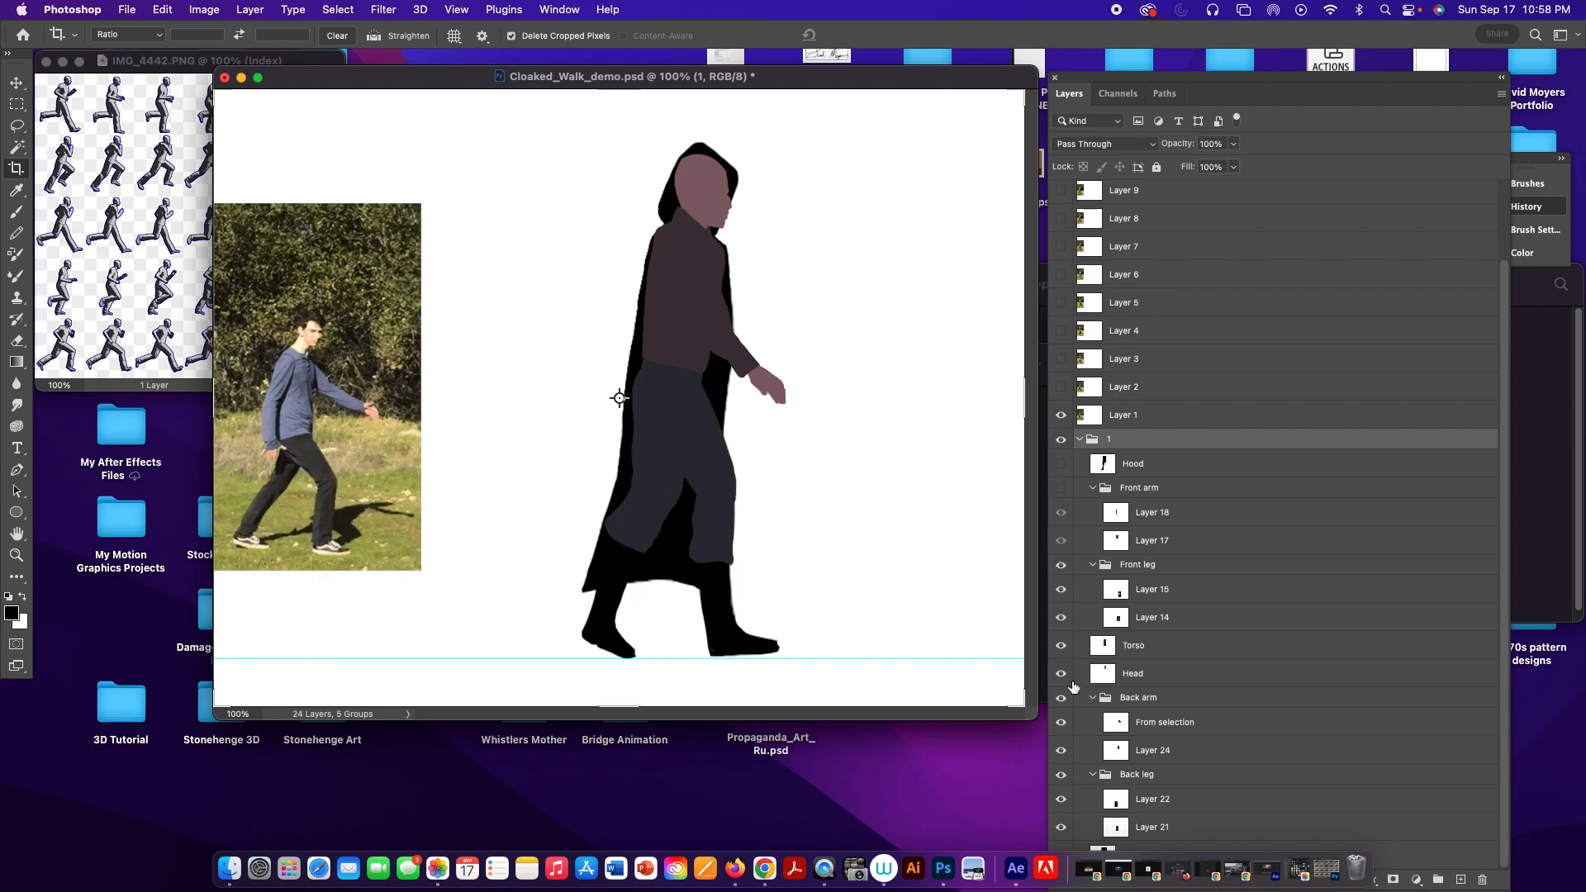
click(1061, 645)
click(1062, 645)
click(1061, 674)
click(1061, 674)
click(1061, 698)
click(1061, 698)
Hide and reshow the From selection layer, Layer 24 and the Back leg group to inspect the figure's far limbs.
click(1166, 729)
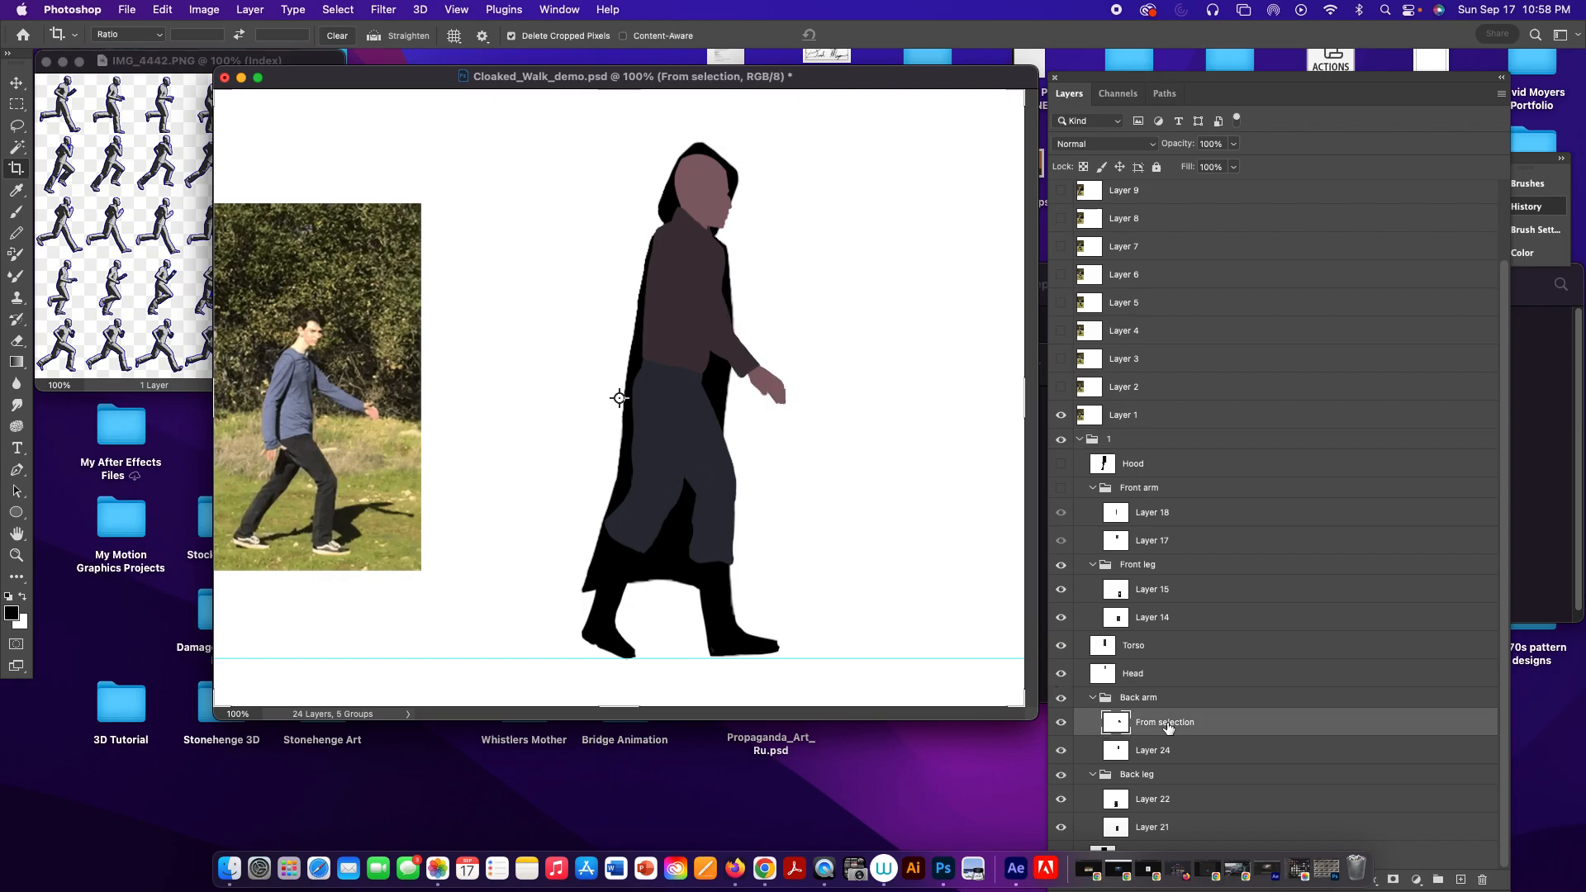
click(1062, 724)
click(1062, 724)
click(1062, 750)
click(1062, 750)
click(1063, 775)
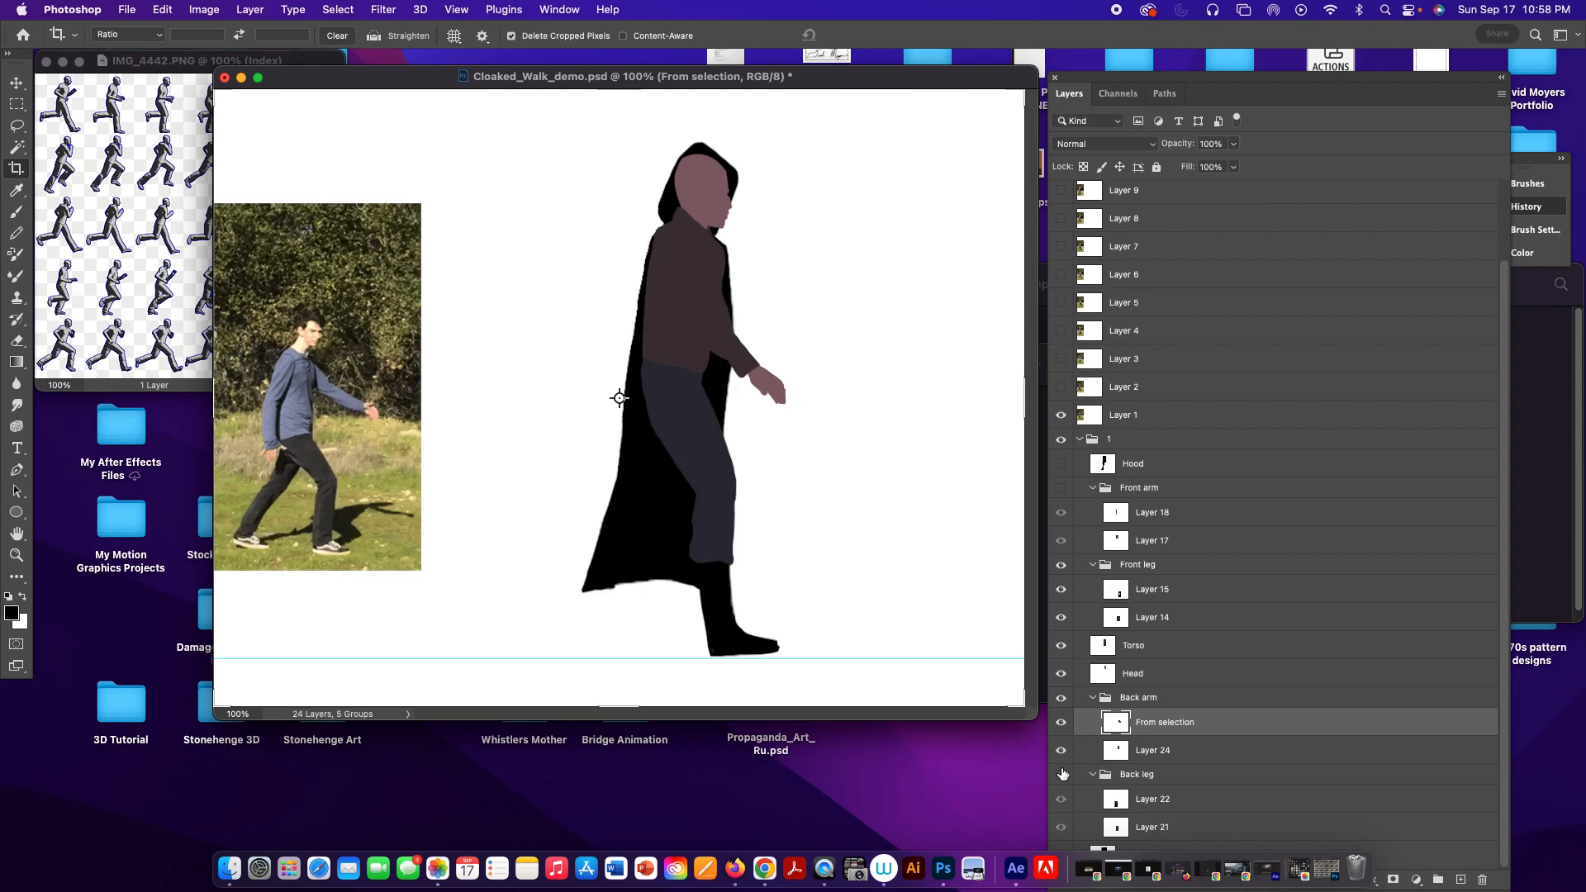
click(1062, 775)
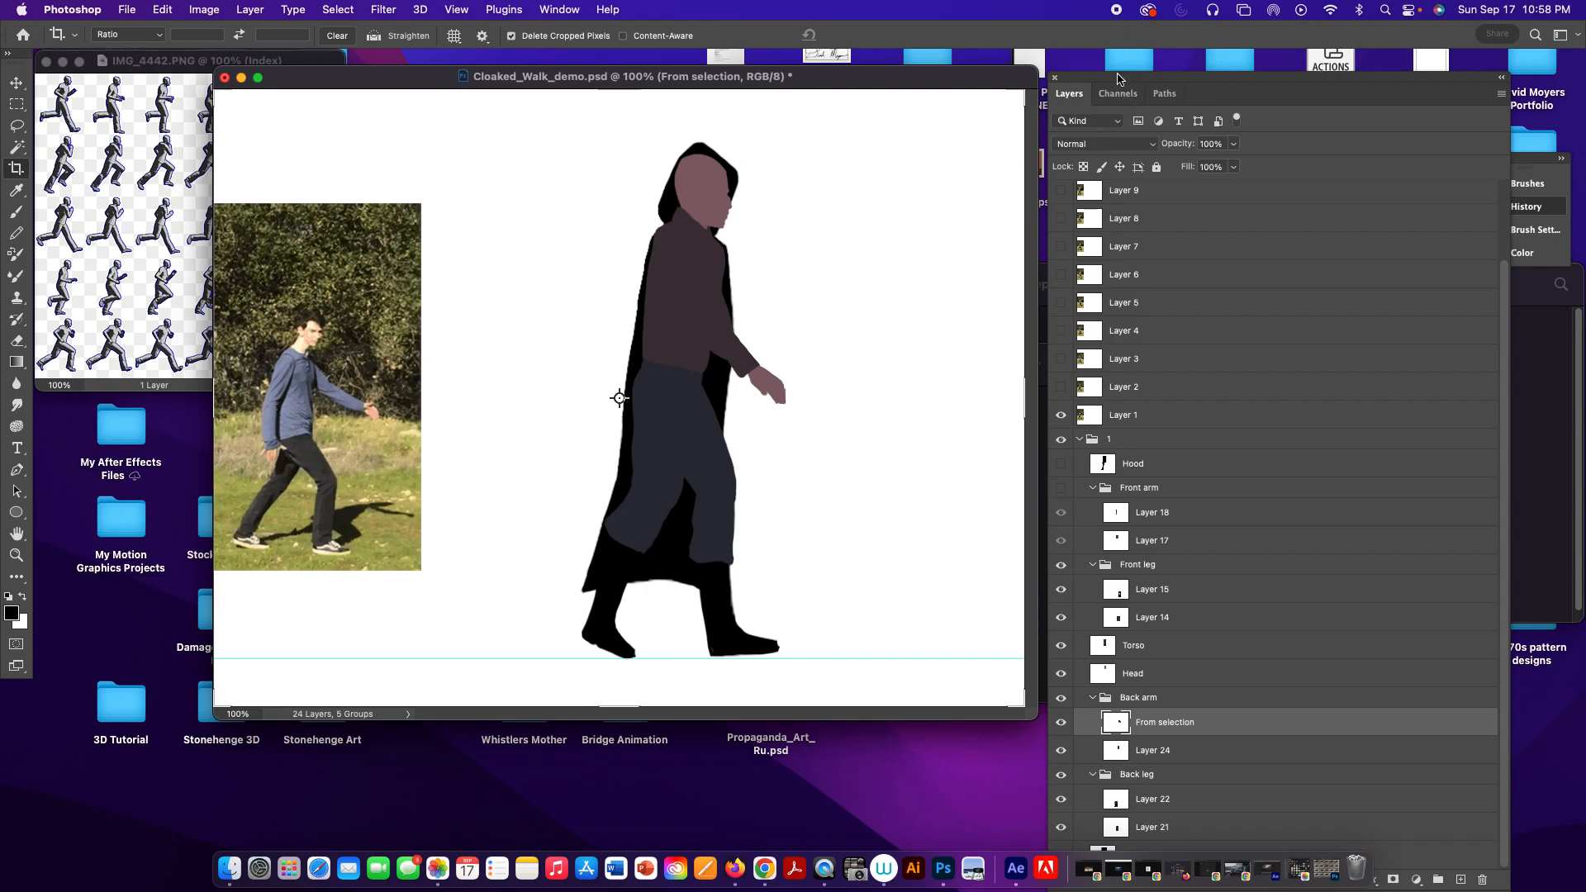
Raise the Layers panel to reach the Cloak layer and toggle its visibility off and on to inspect it.
drag(1122, 75, 1111, 52)
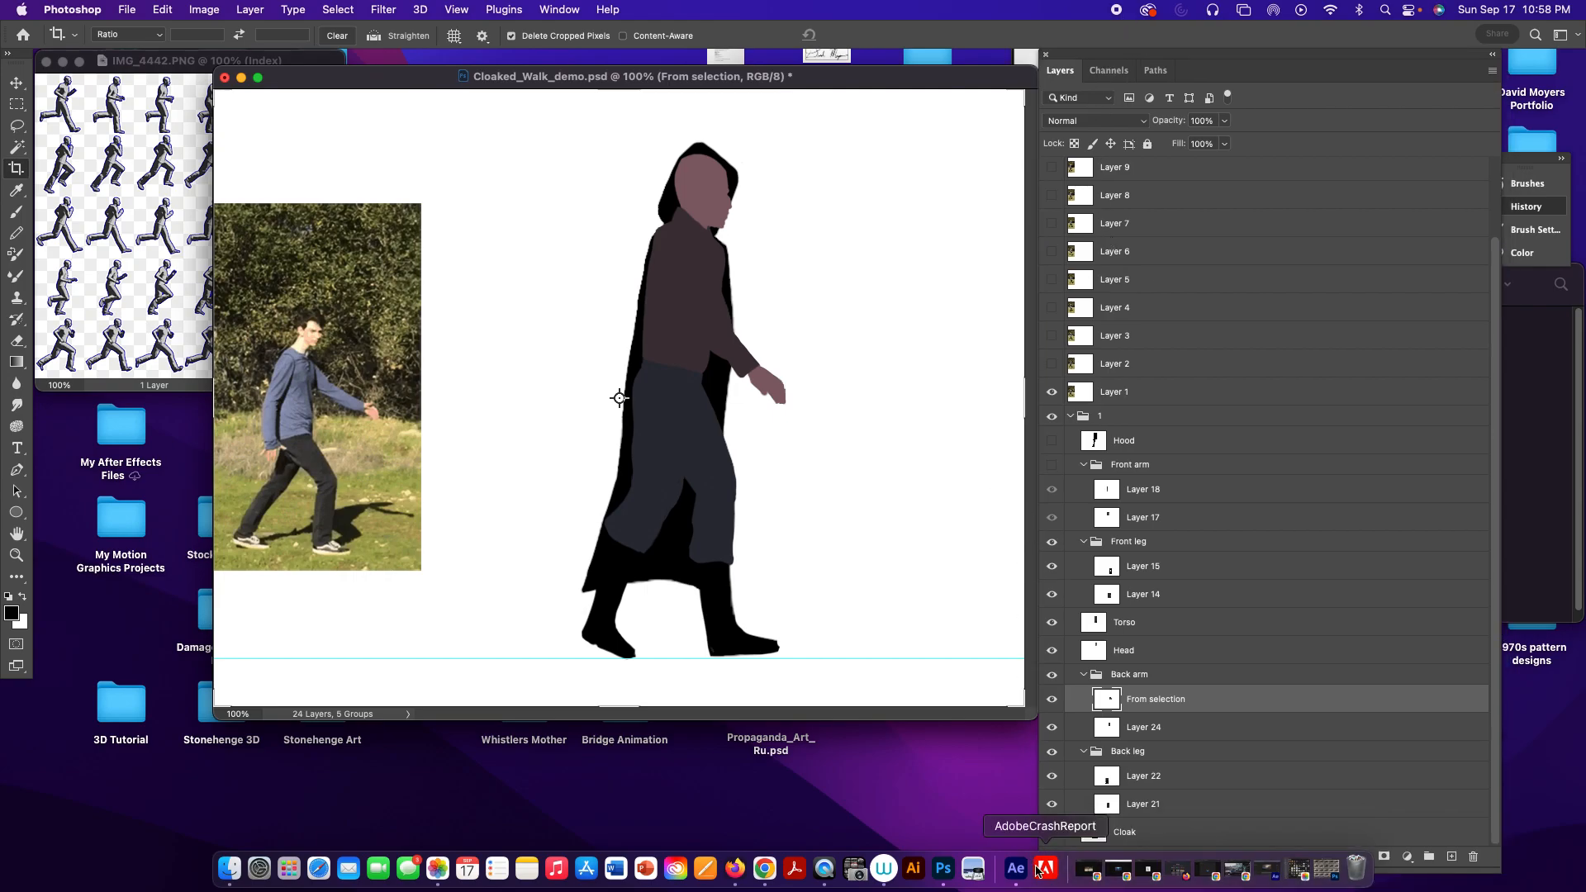
click(1053, 833)
click(1052, 832)
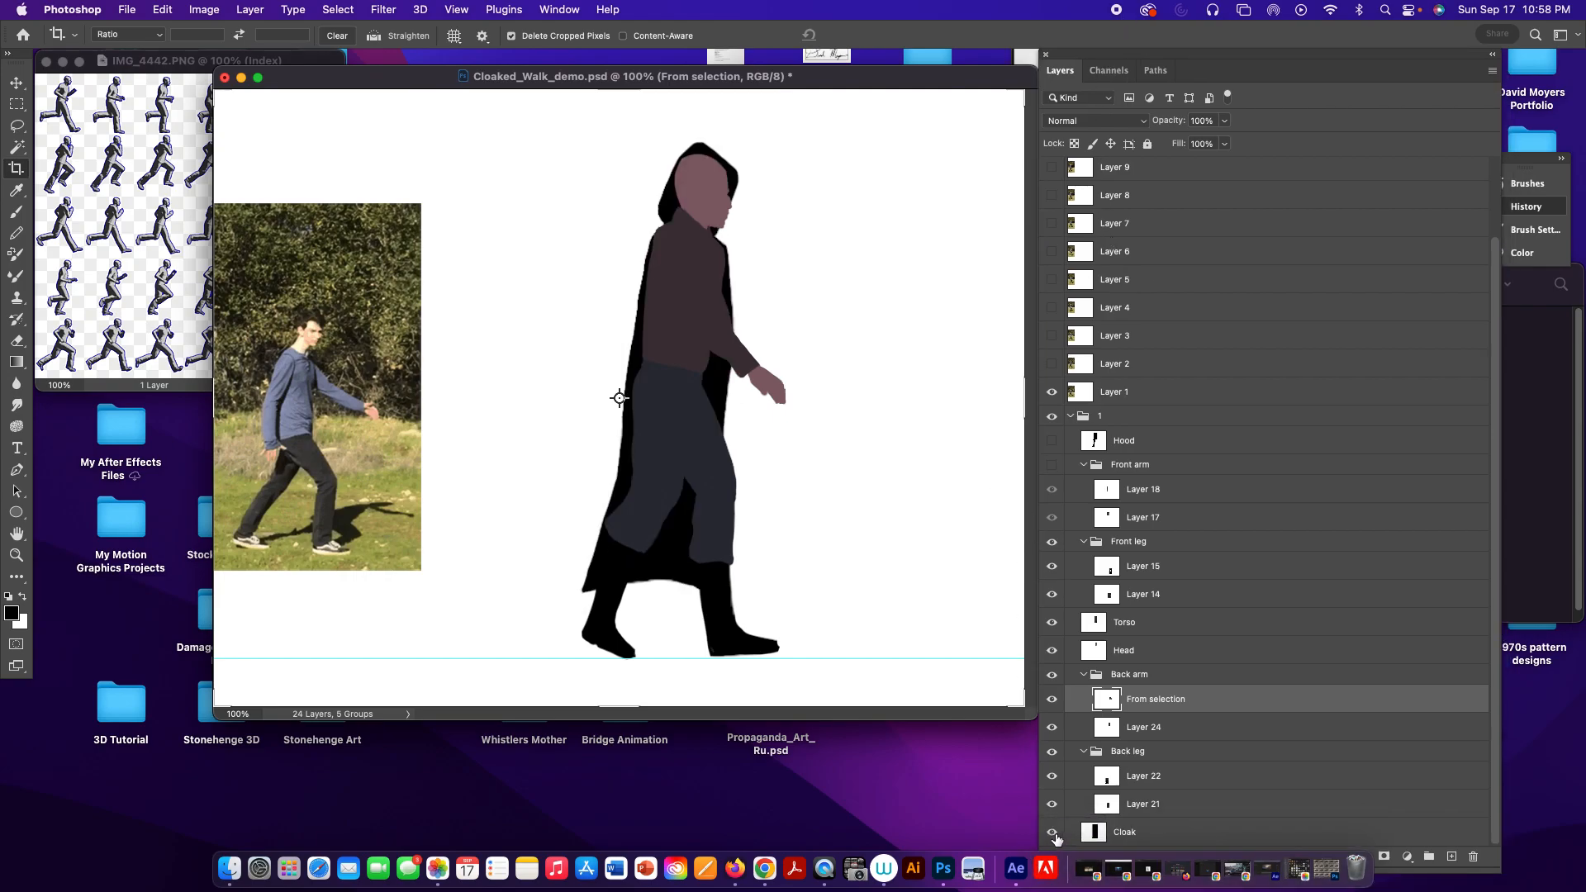
Make the Front arm group and Hood layer visible and collapse group 1.
click(1052, 464)
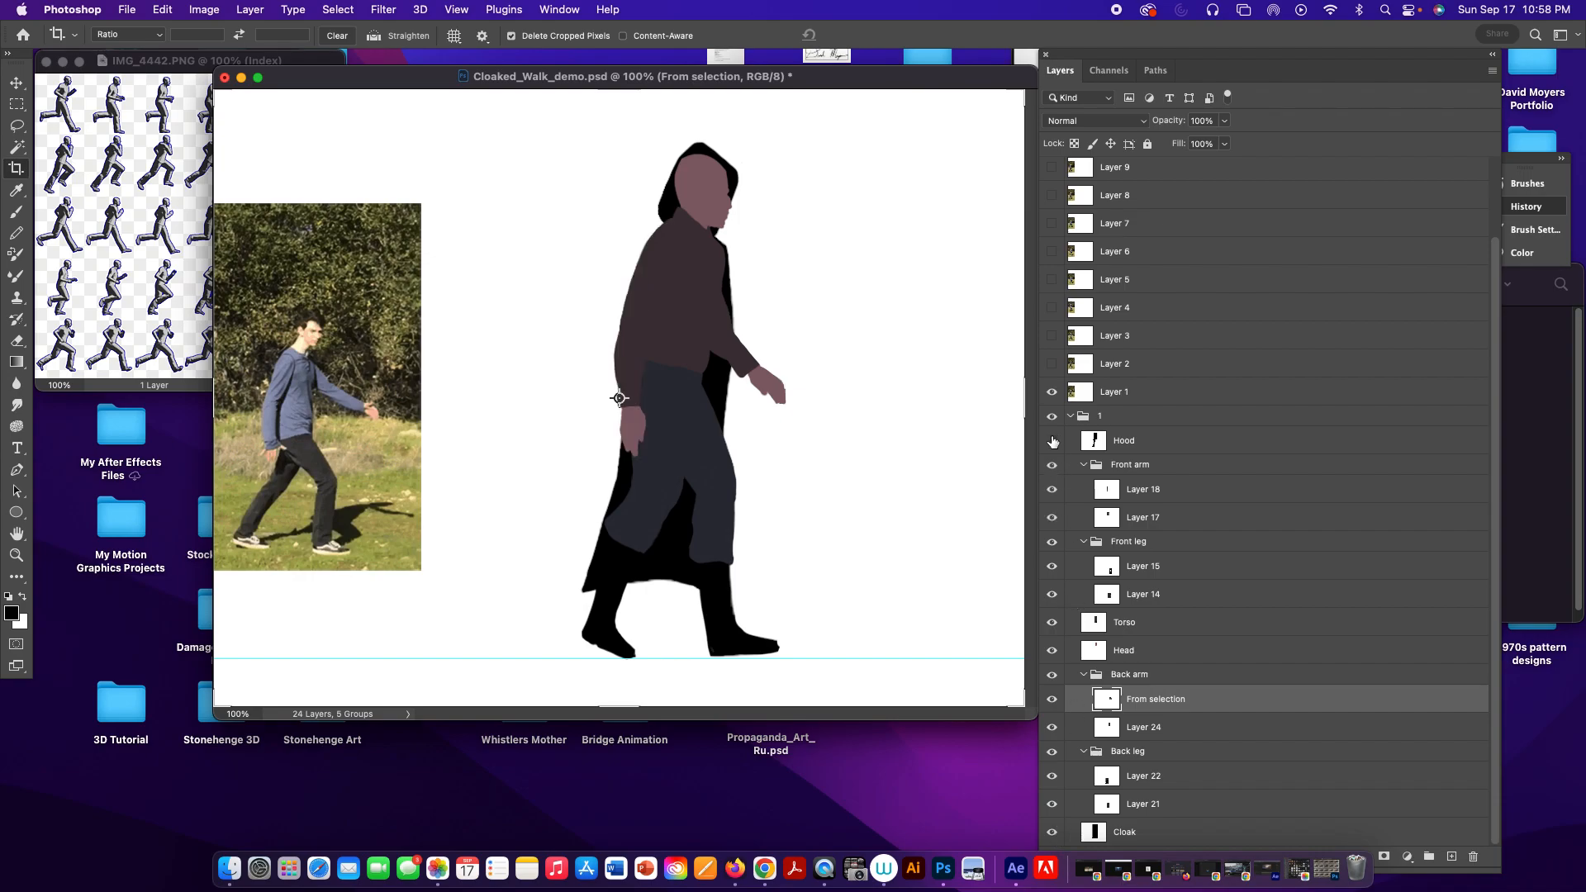
click(1052, 441)
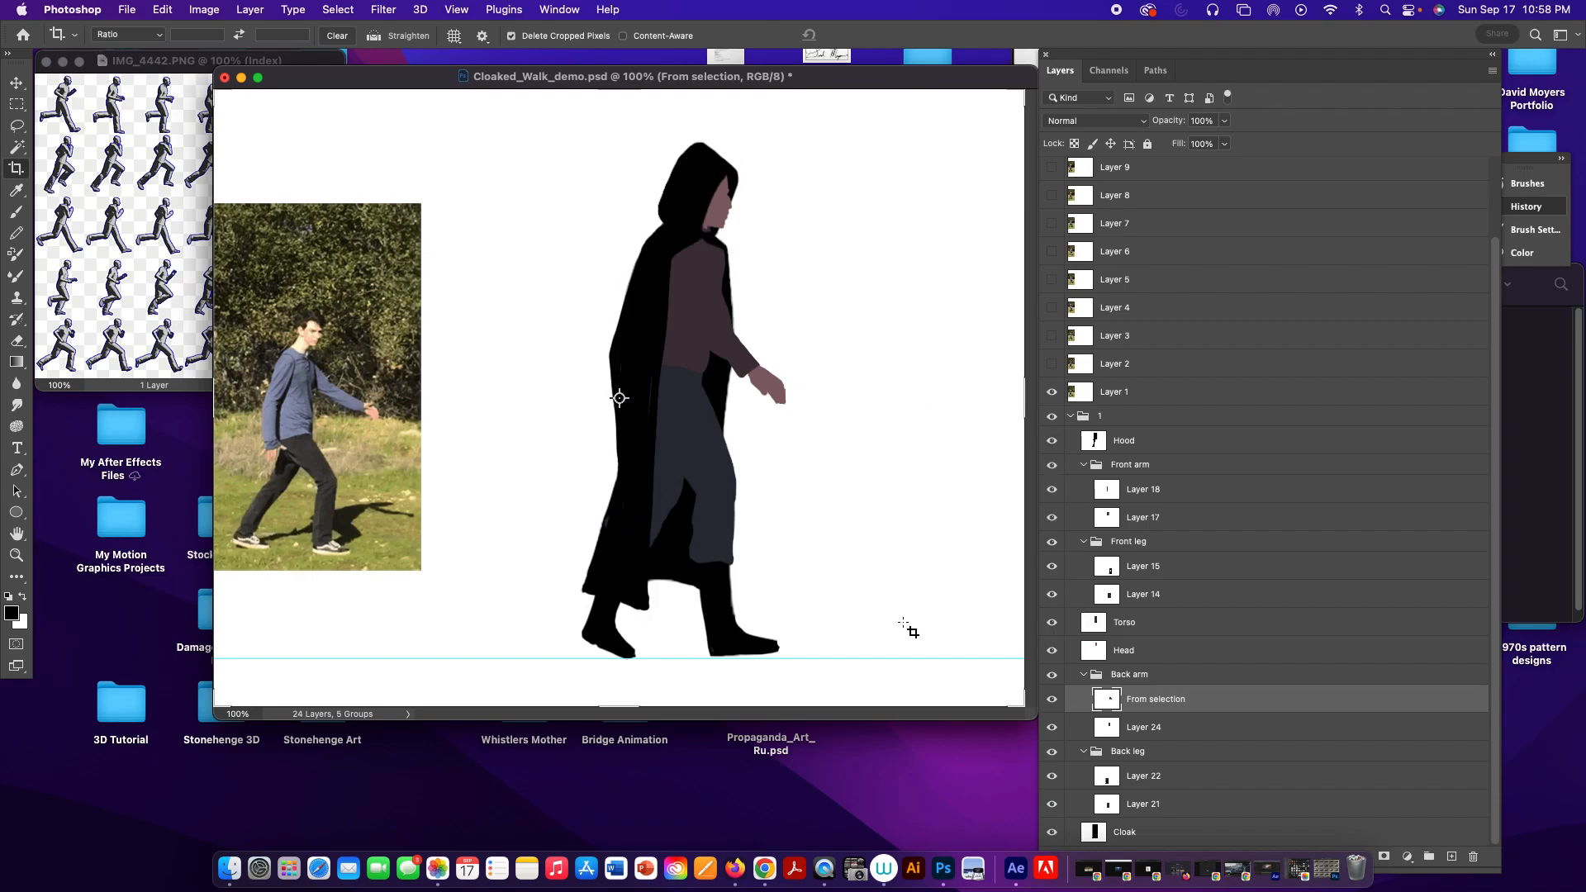
click(1071, 416)
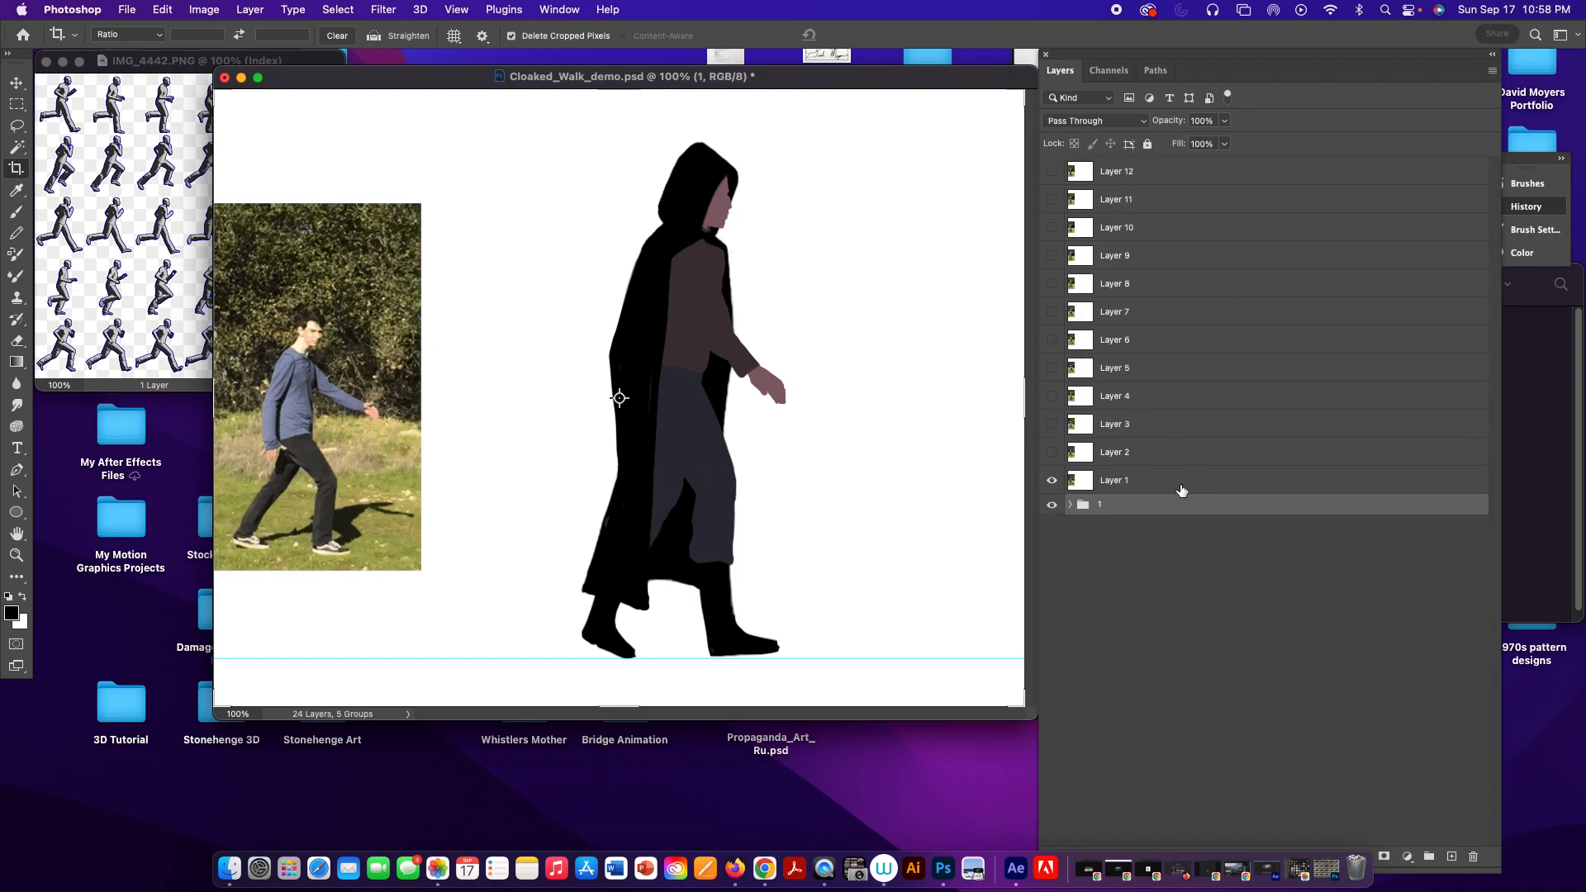
Move Layer 1 below group 1 and switch the visible reference photo from Layer 1 to Layer 2.
drag(1177, 481, 1176, 556)
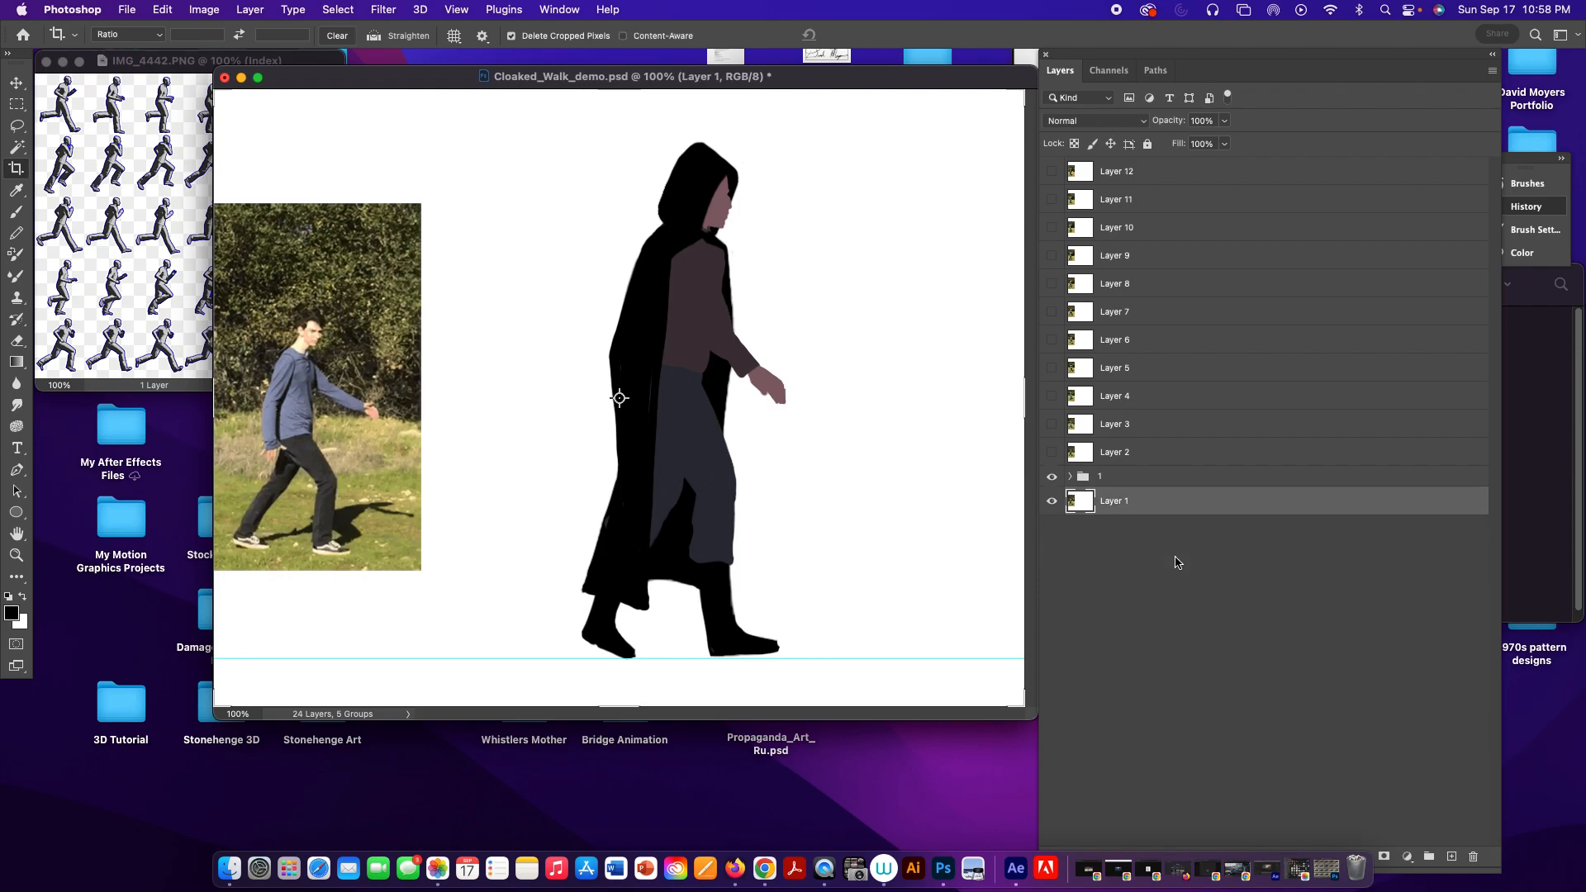
click(1052, 502)
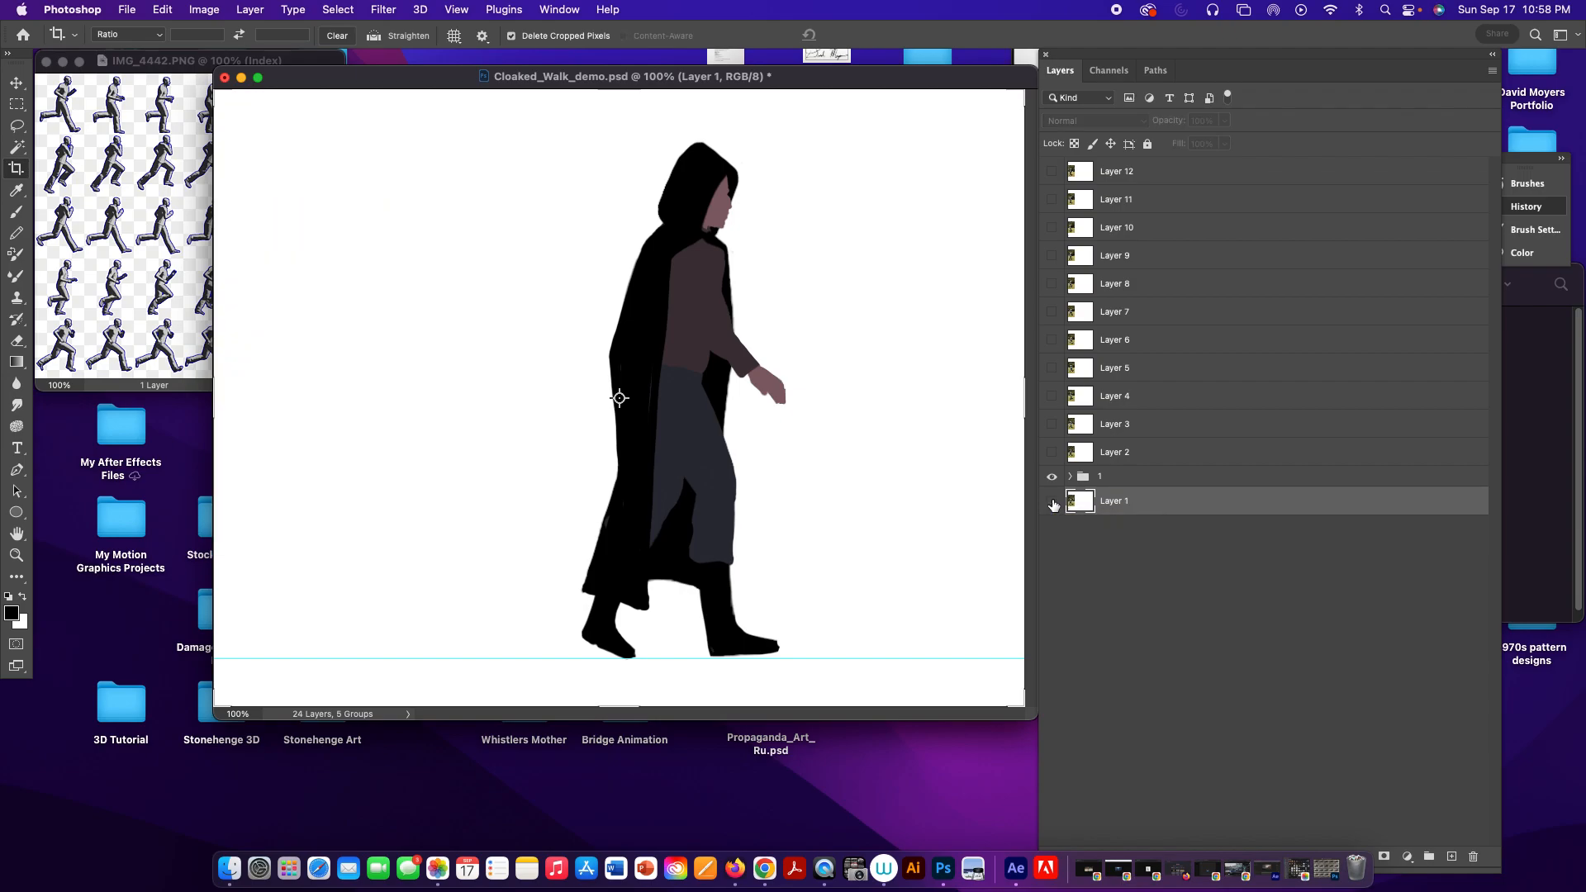
click(1053, 453)
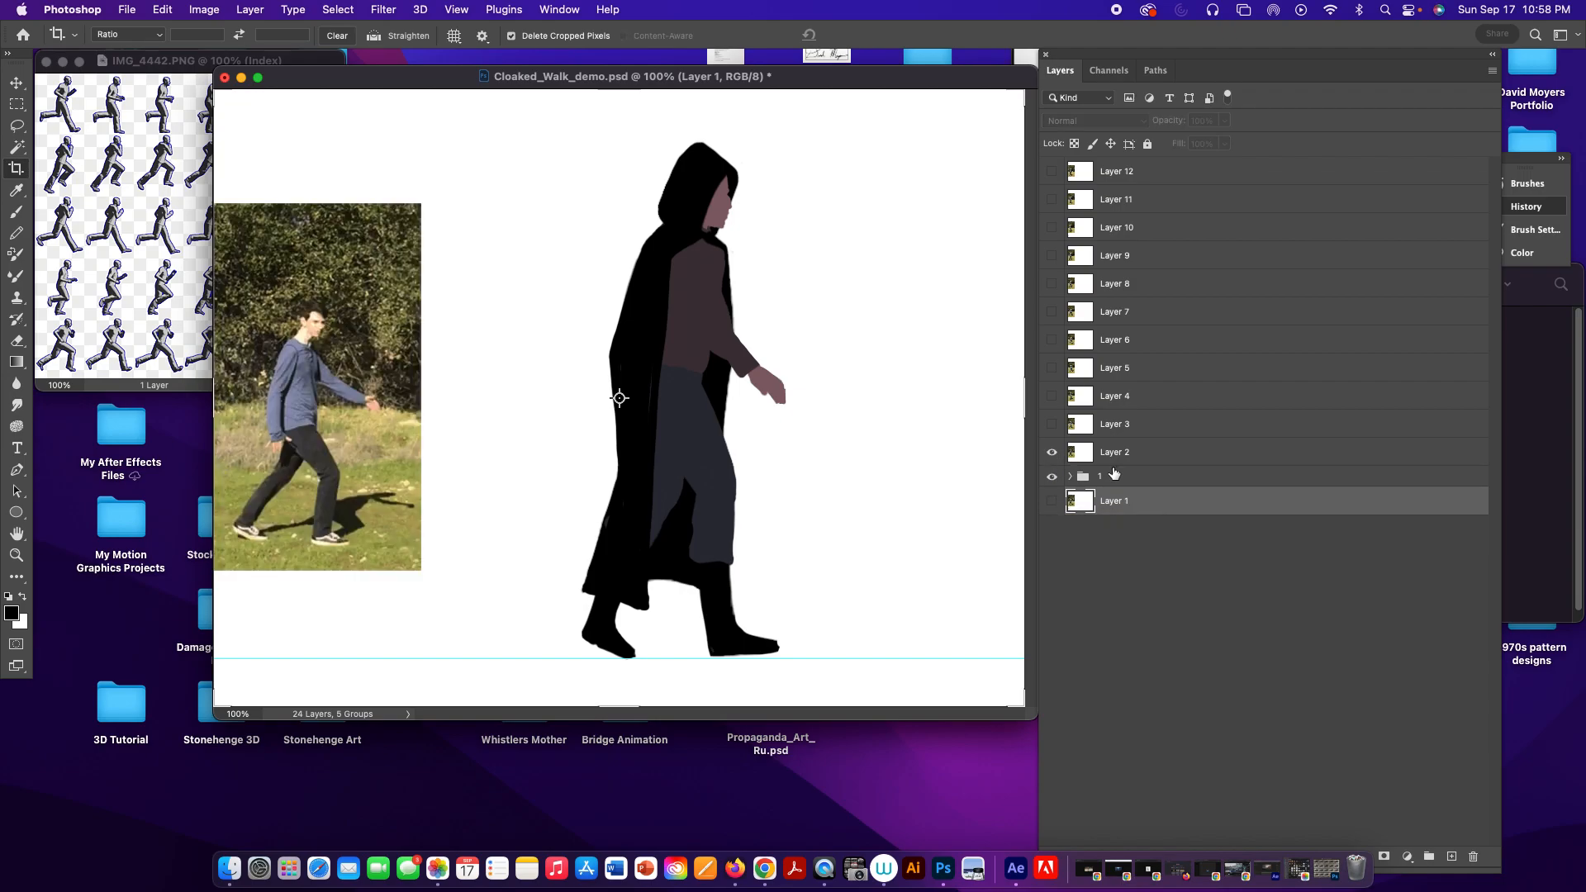
Duplicate group 1 and rename the copy 2.
click(1136, 476)
drag(1137, 476, 1452, 856)
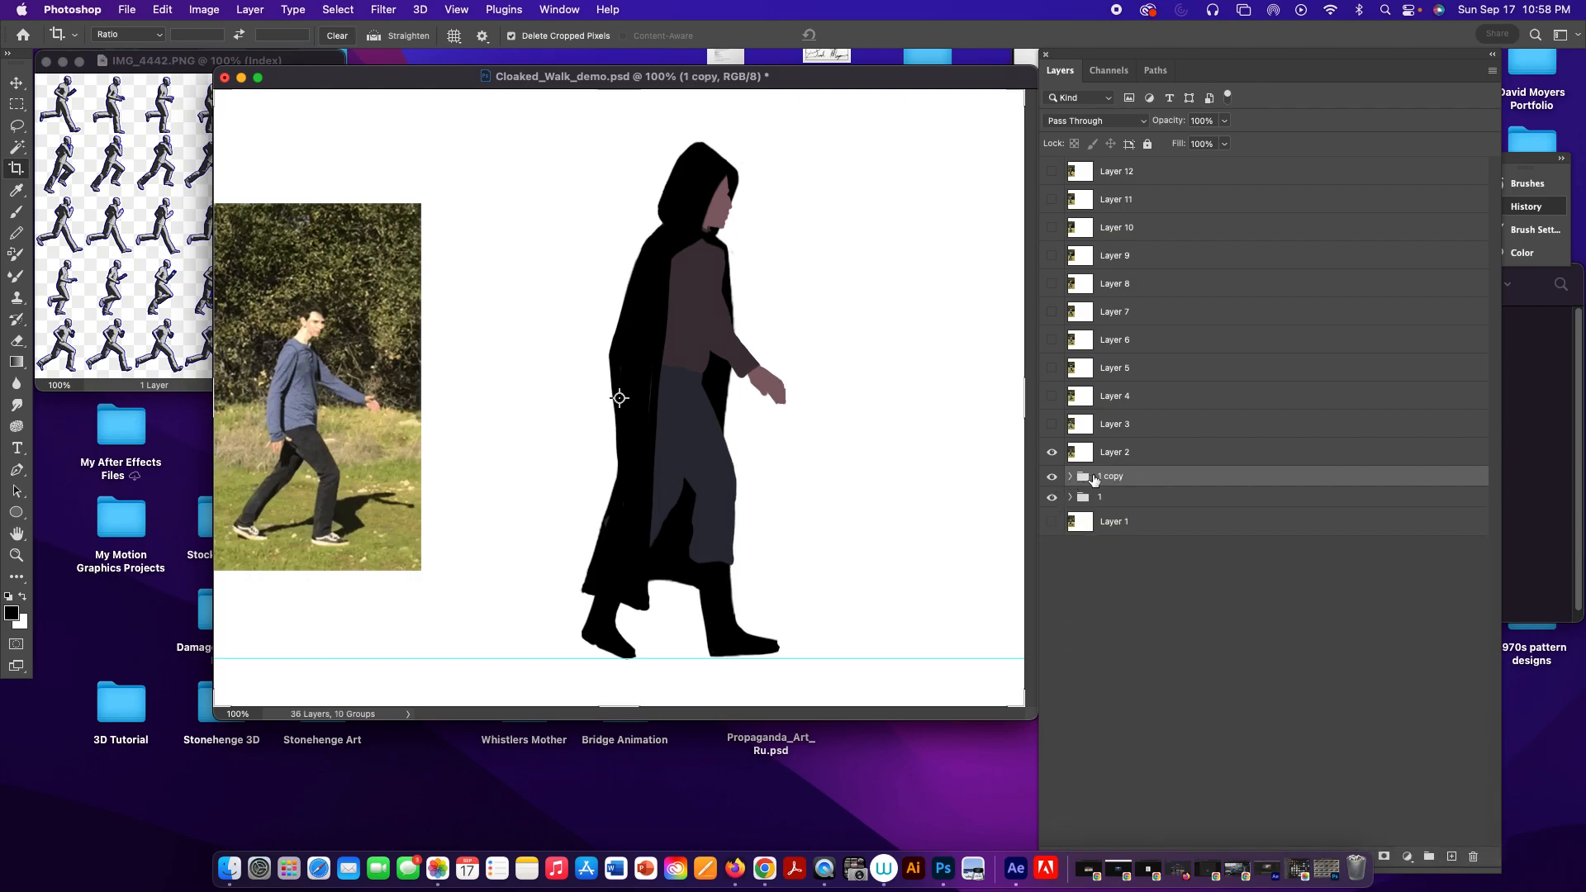
double_click(1107, 477)
text(2)
key(Return)
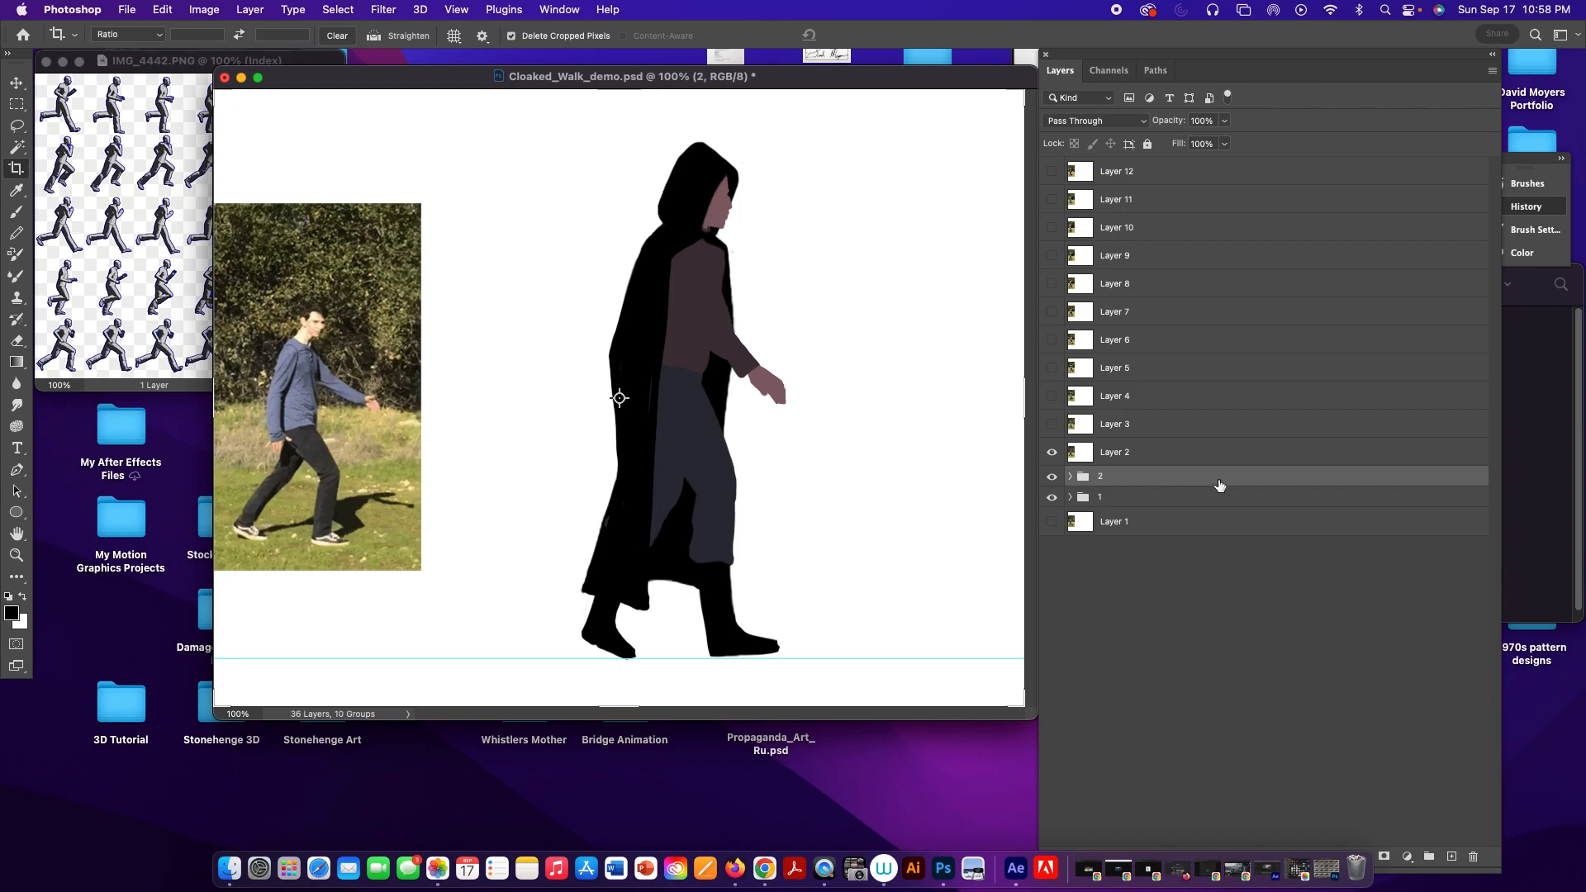
Expand group 2, switch the visible reference photo from Layer 2 to Layer 1, and hide the group's Hood layer.
click(1070, 477)
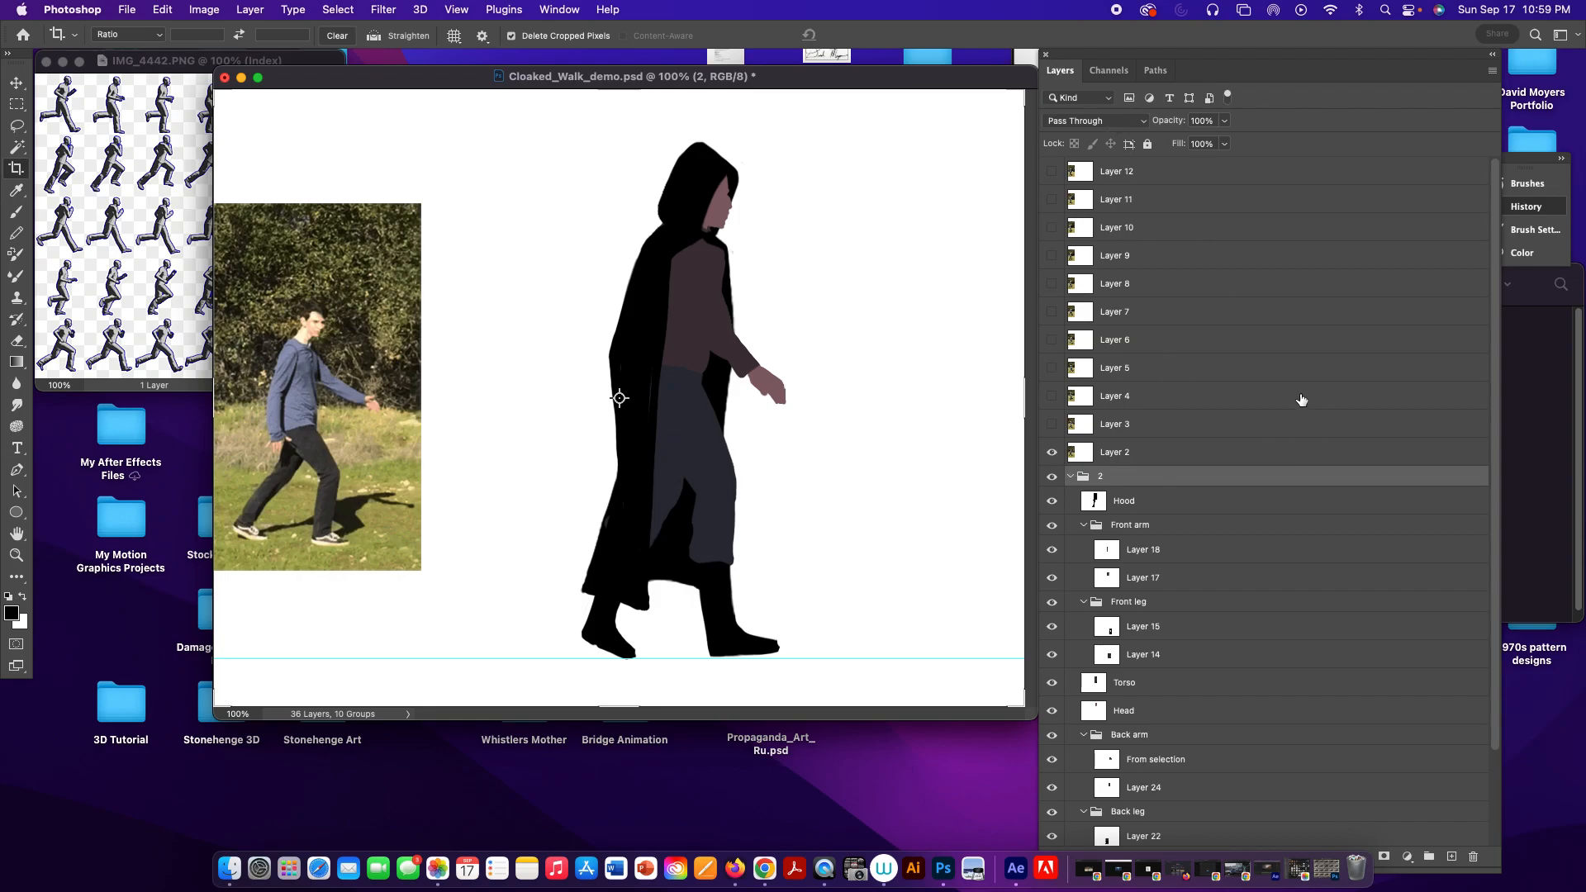
scroll(1301, 401, down, 3)
click(1052, 832)
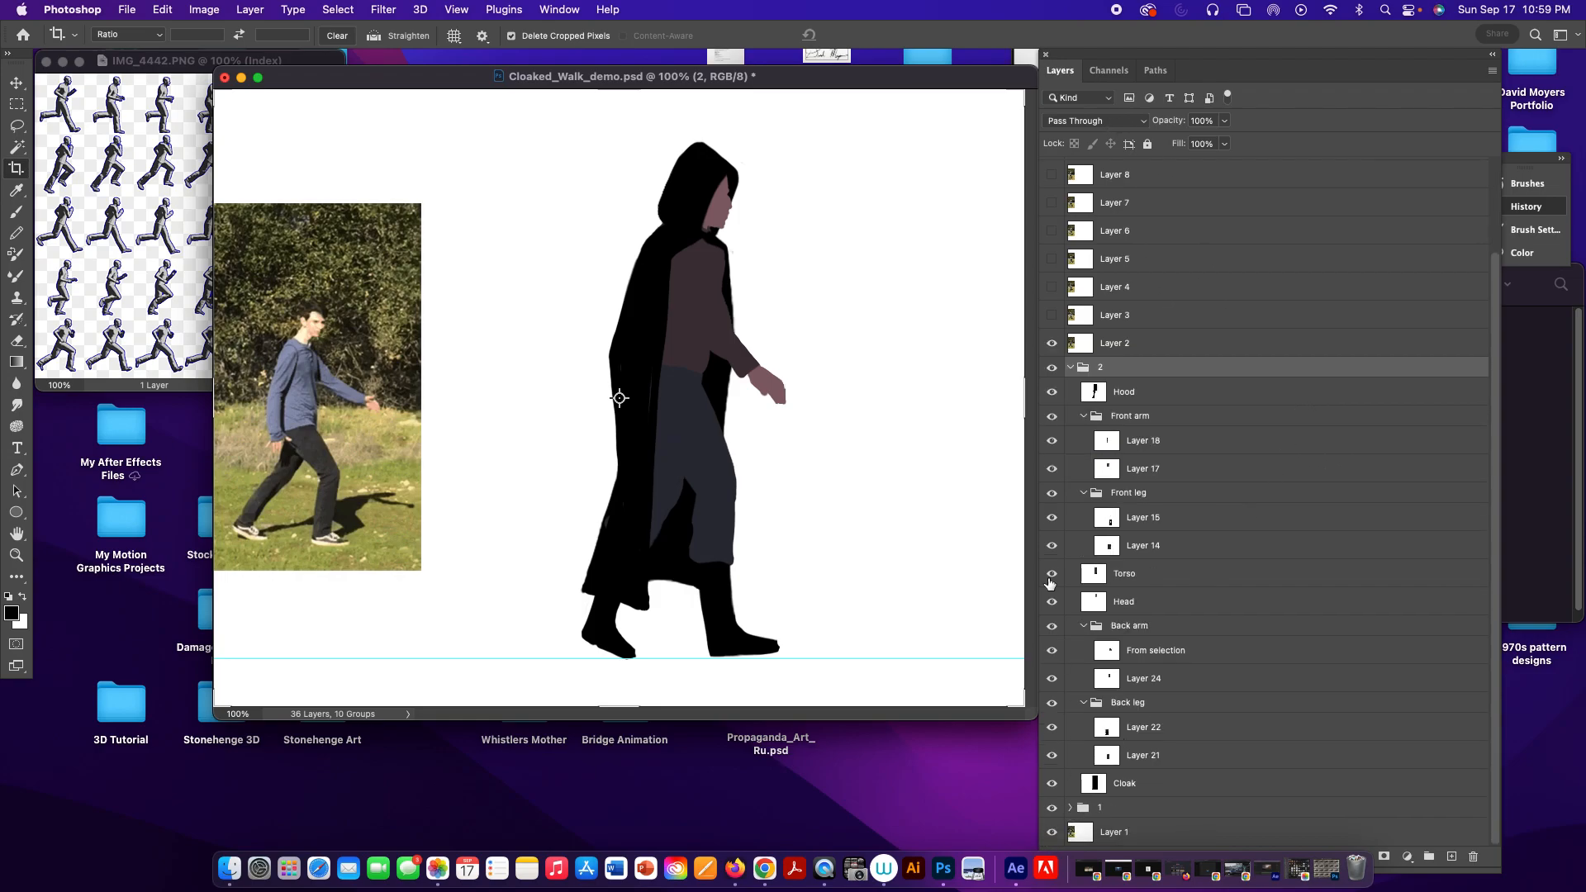
click(1053, 344)
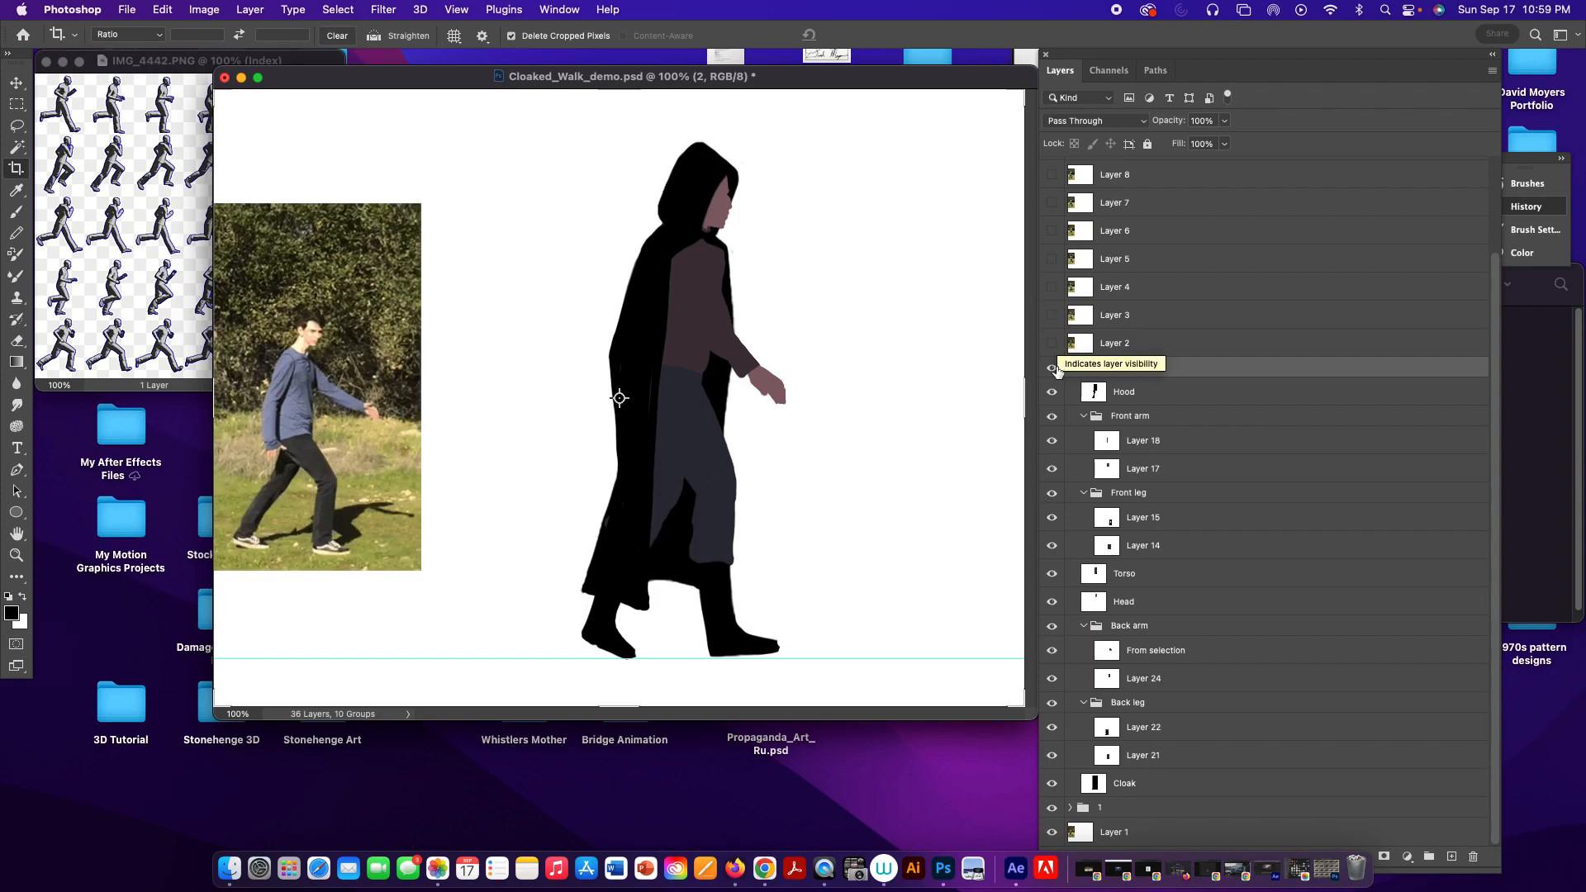
click(1052, 392)
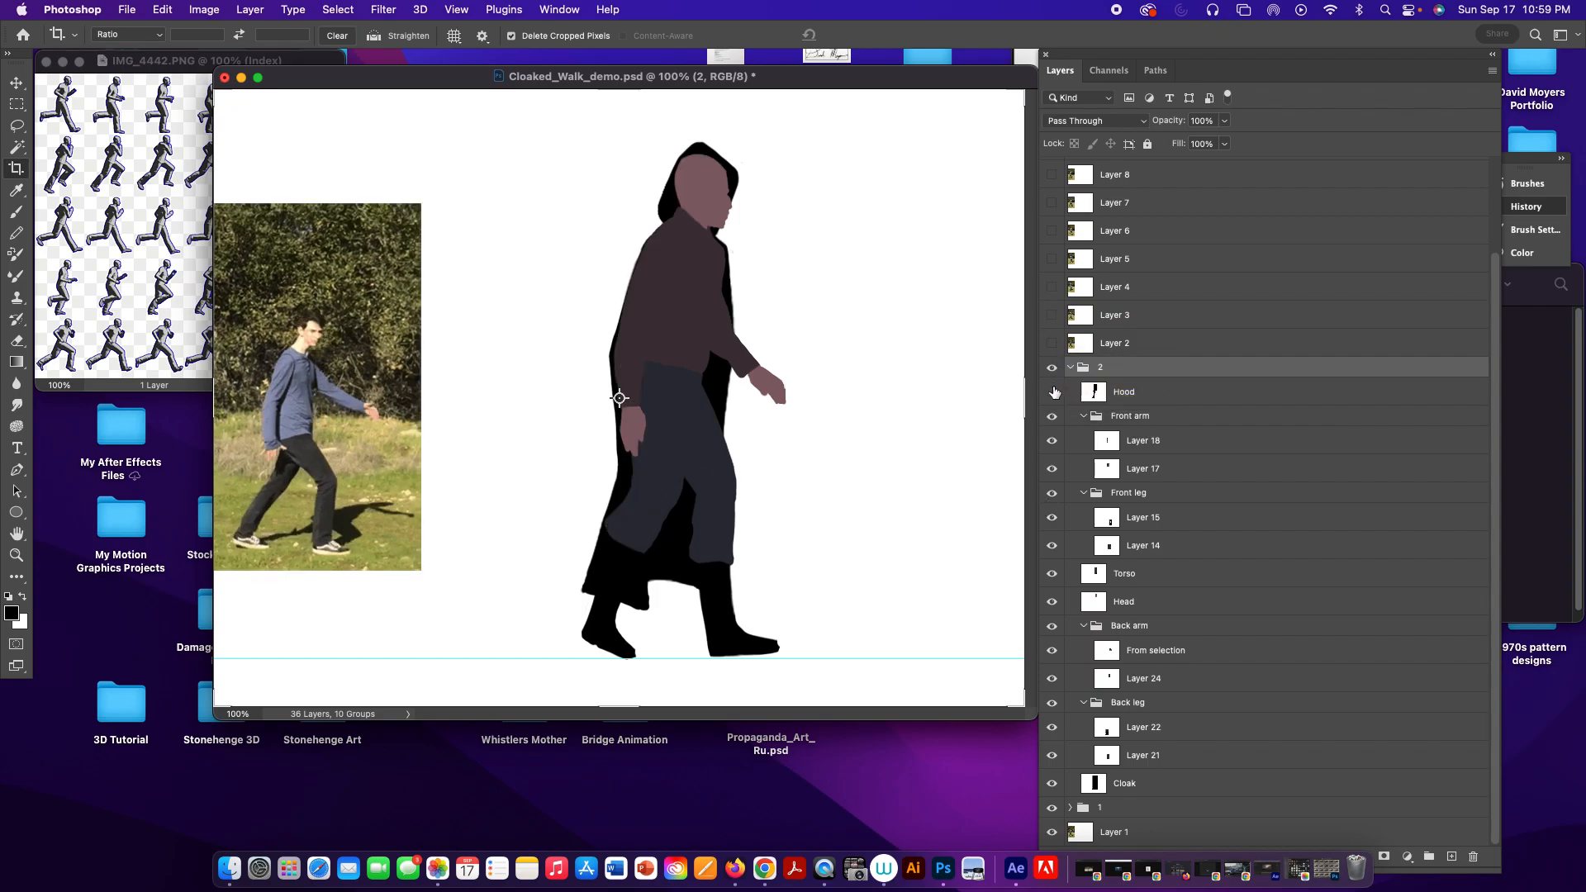
Compare the first two reference photos by toggling Layer 2, leaving it shown with Layer 1 and the Hood layer hidden.
click(1051, 345)
click(1053, 345)
click(1052, 345)
click(1053, 345)
click(1053, 345)
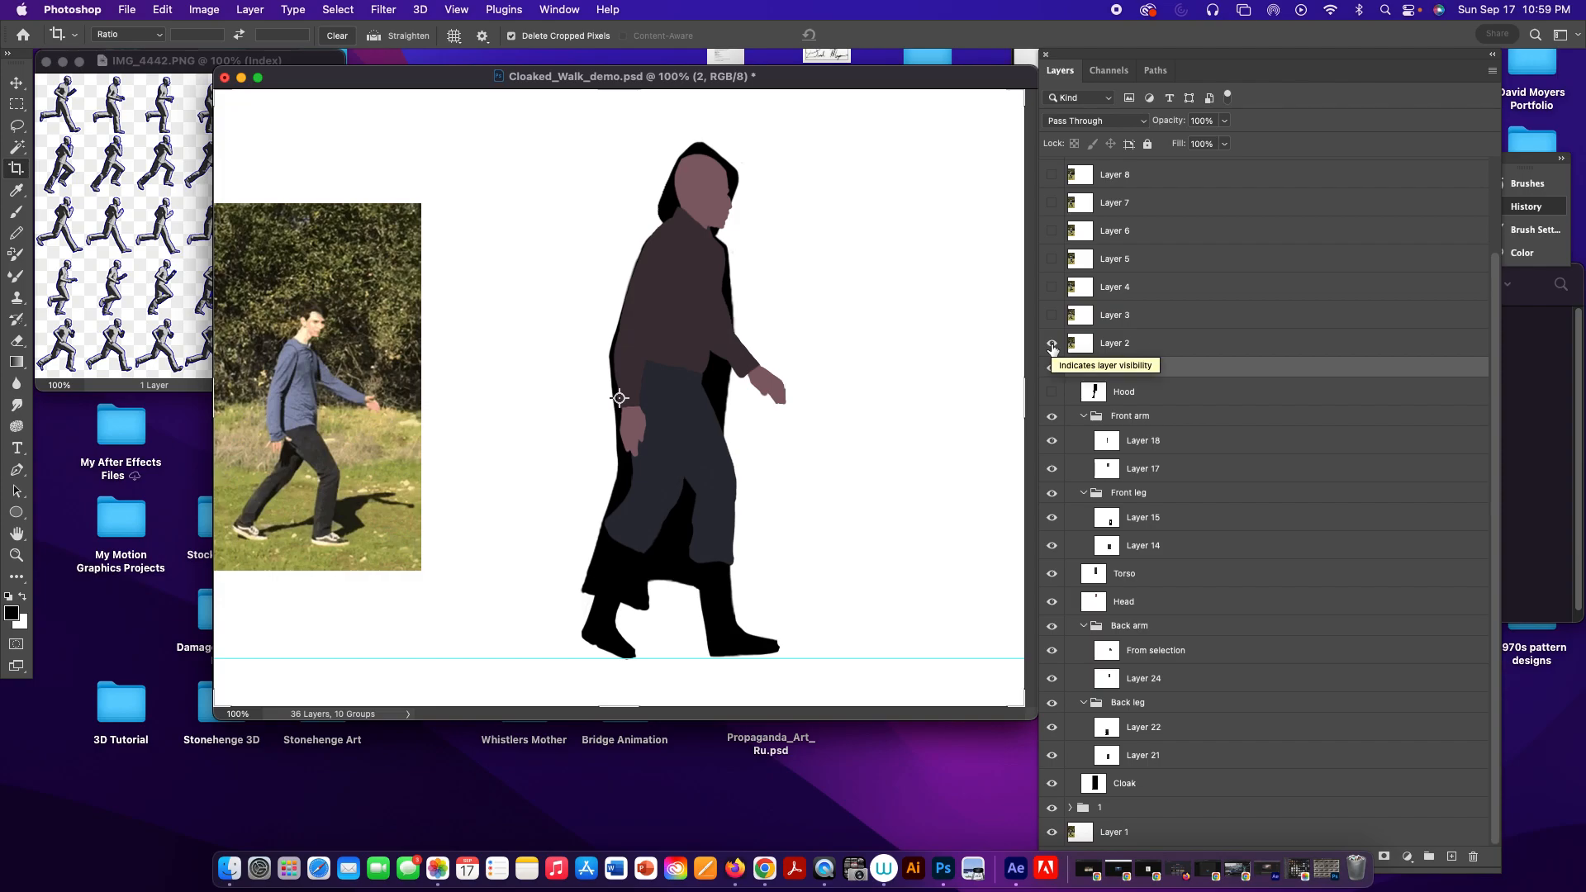
click(1052, 345)
click(1052, 345)
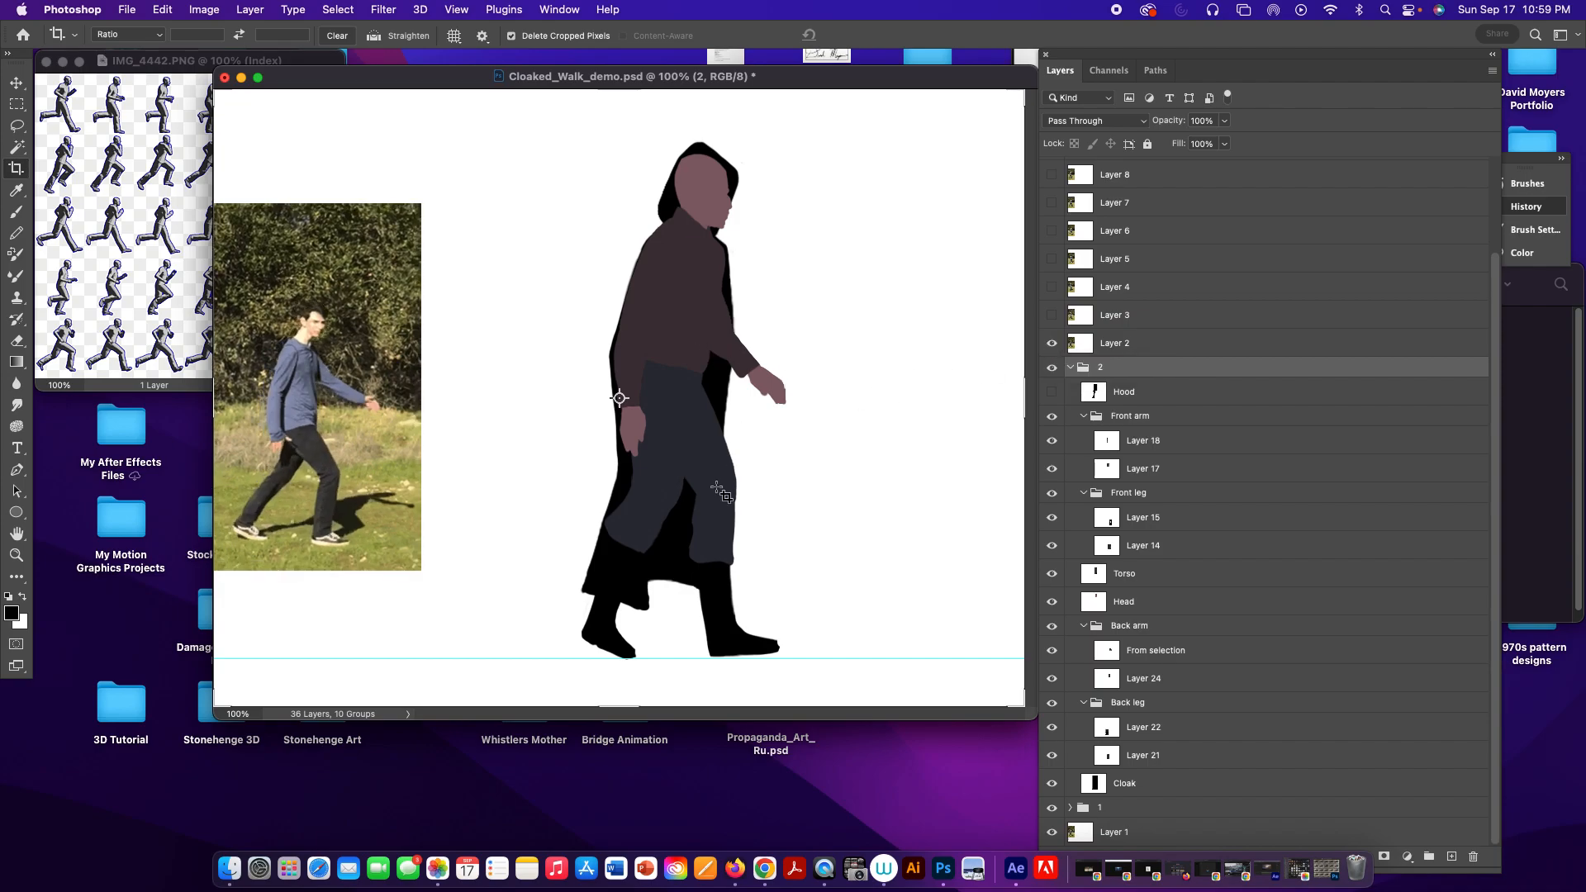
click(1052, 393)
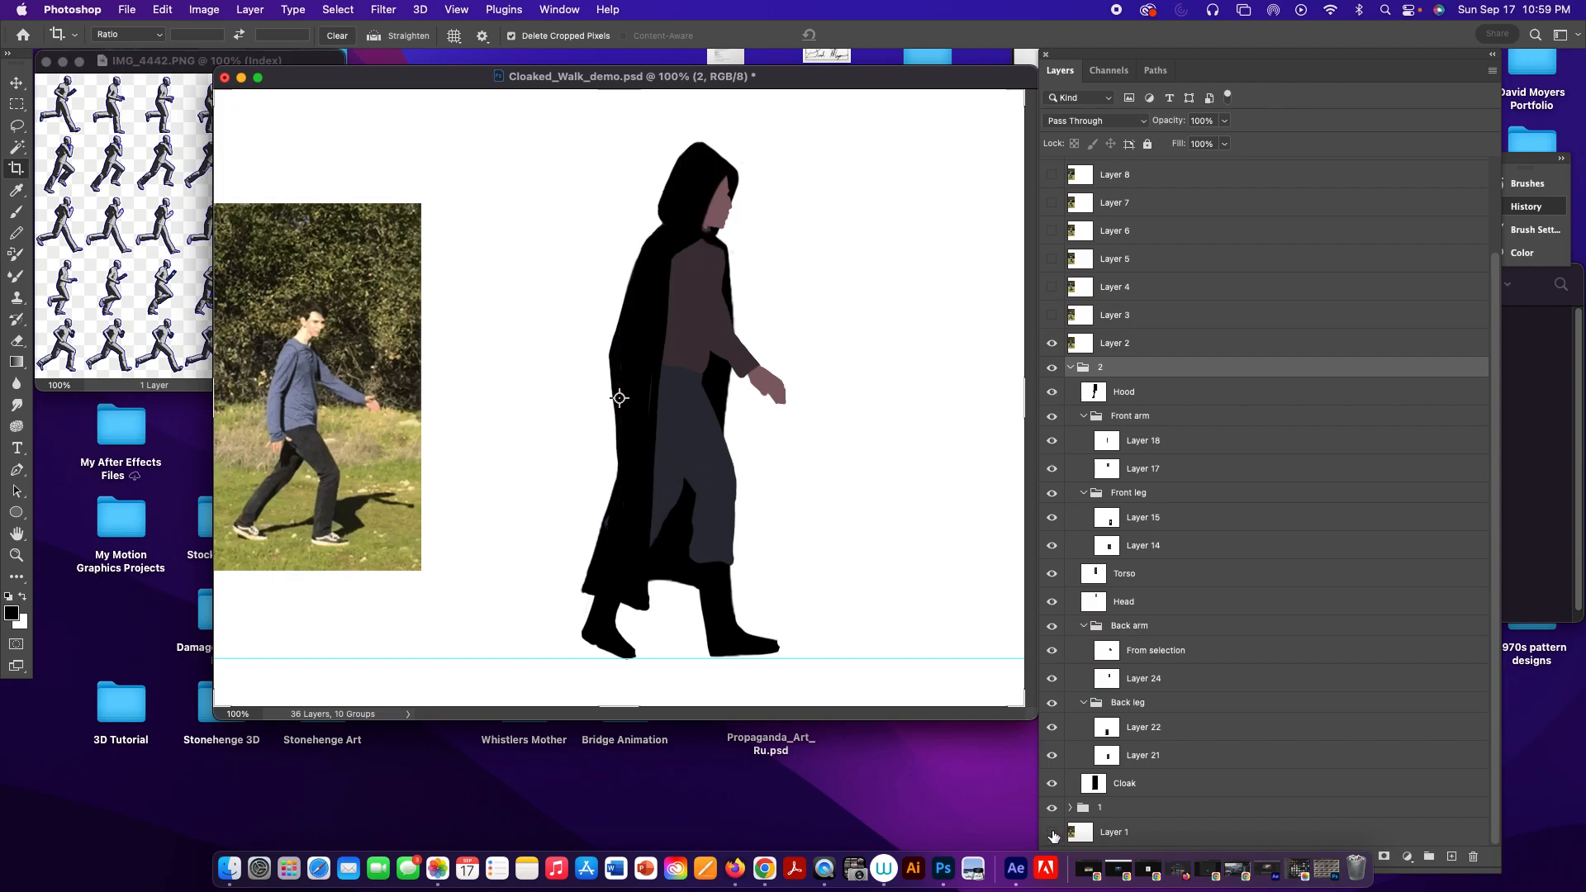
click(1051, 392)
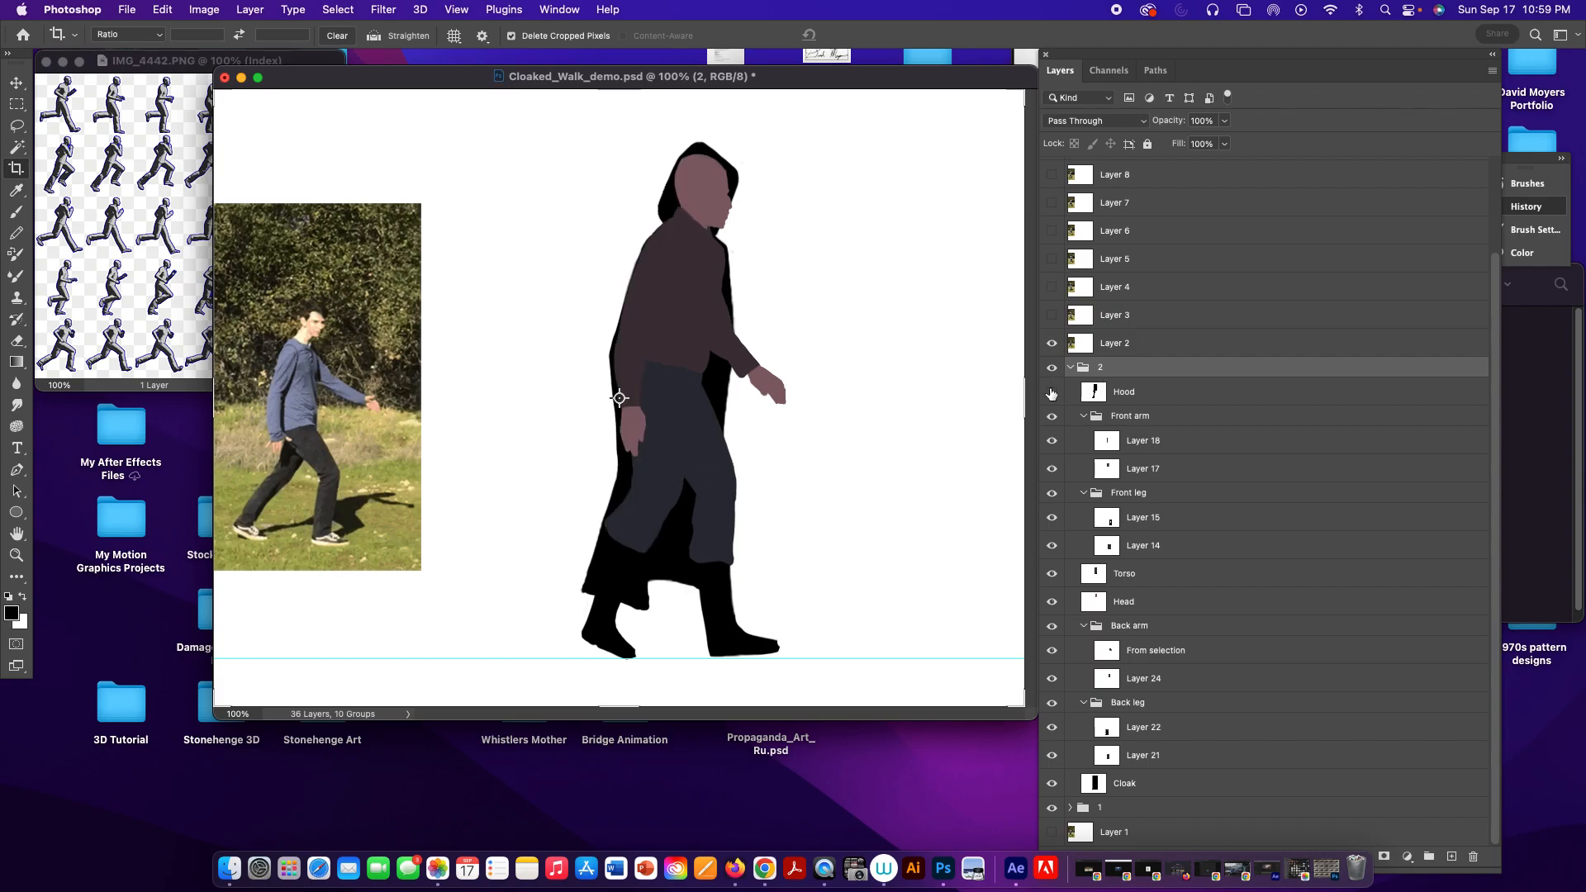
Rotate group 2's Front arm group about -3.3° around a pivot placed at the shoulder.
click(1149, 421)
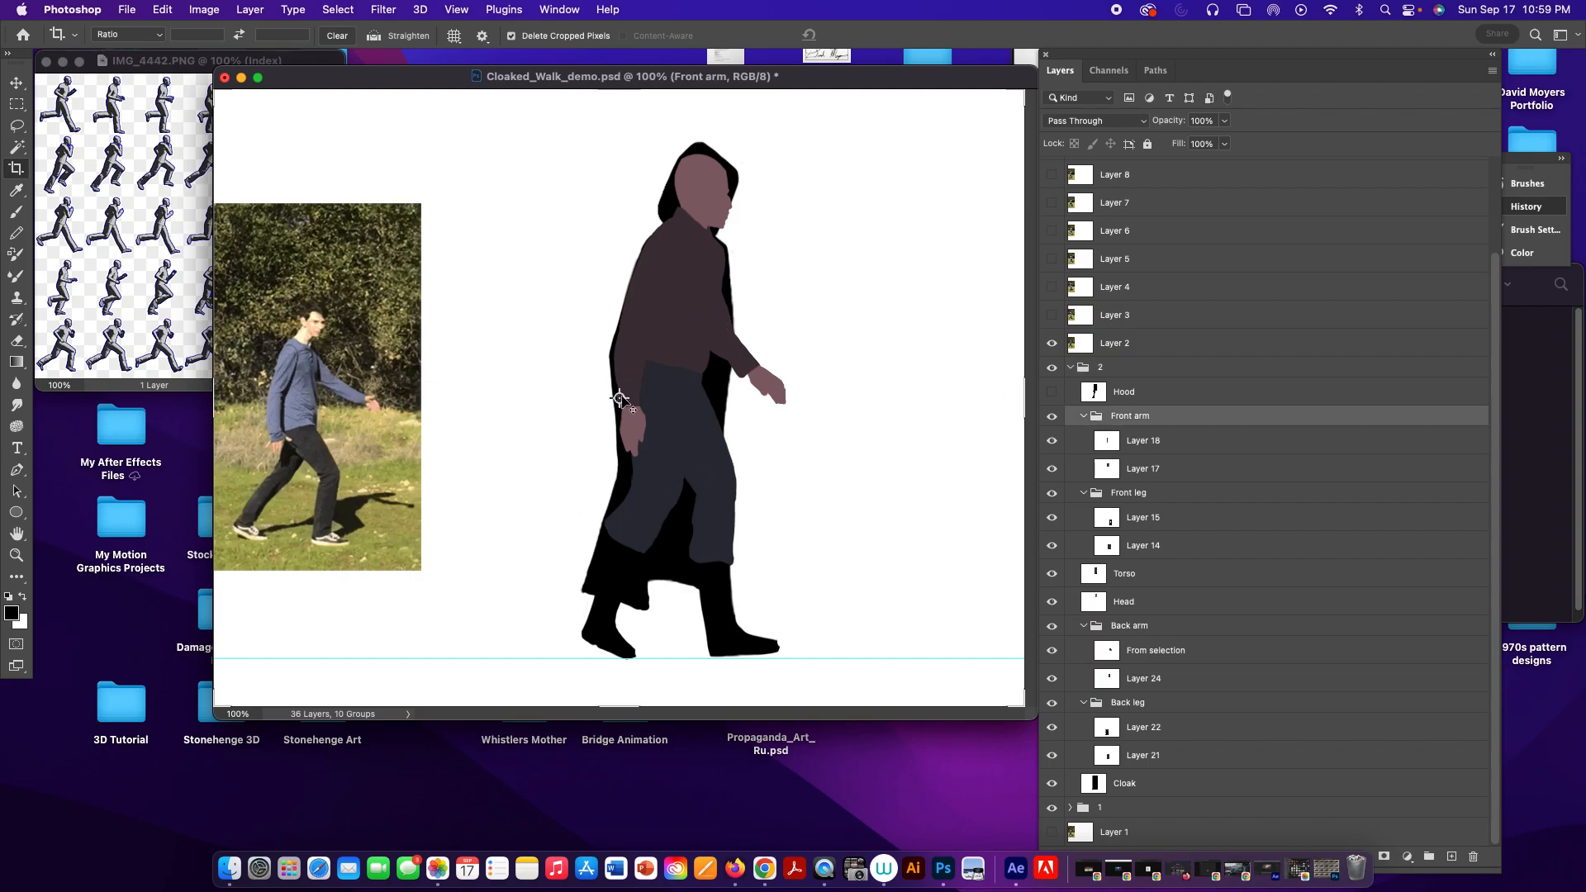
key(v)
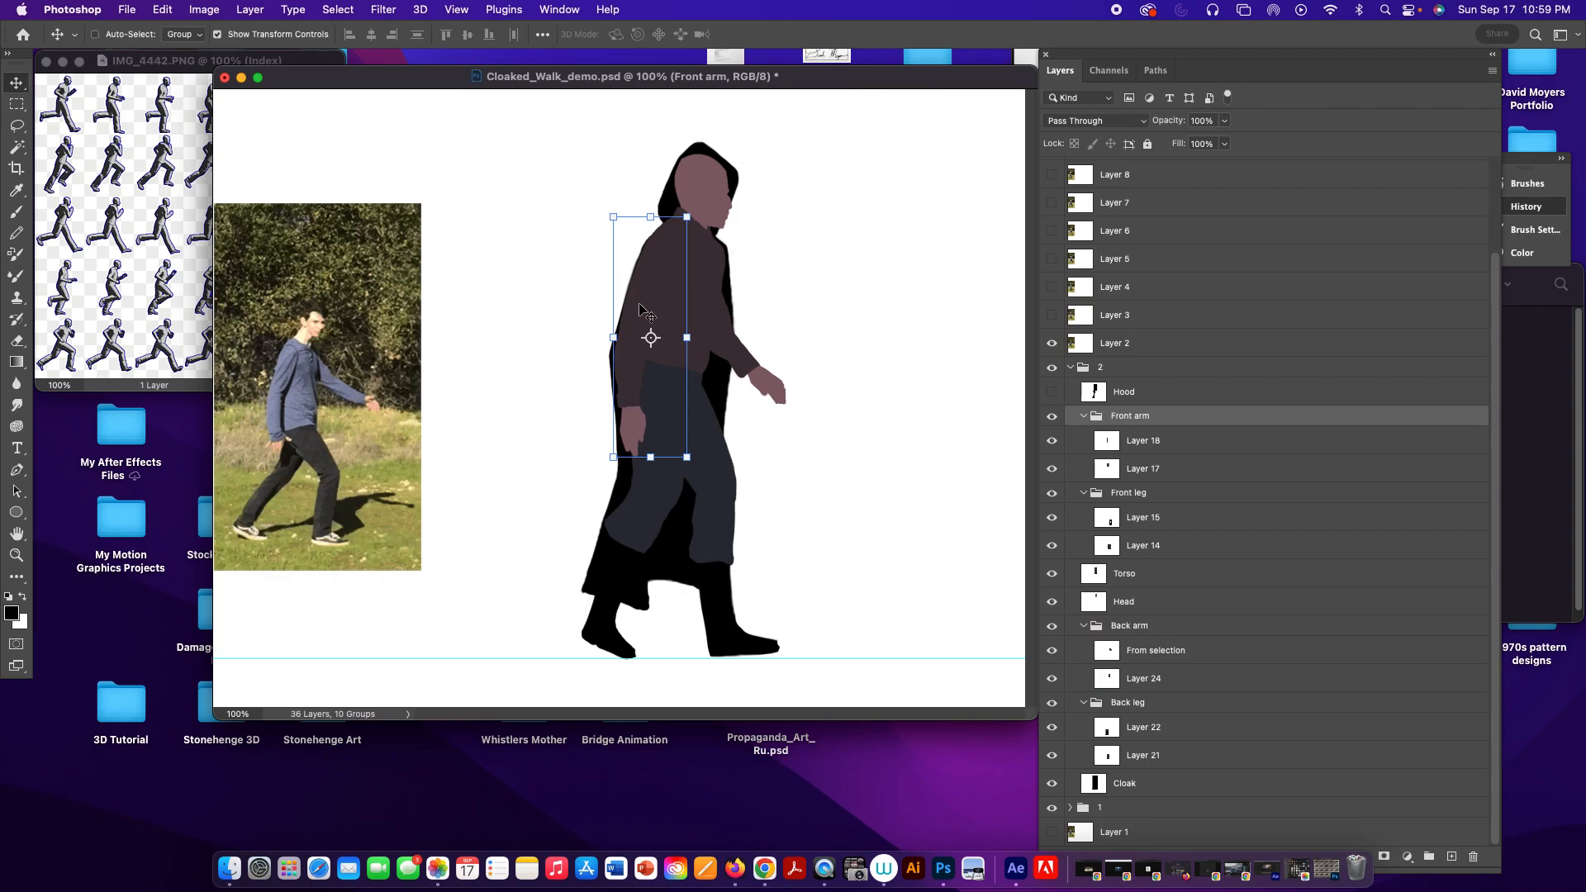
drag(651, 338, 703, 201)
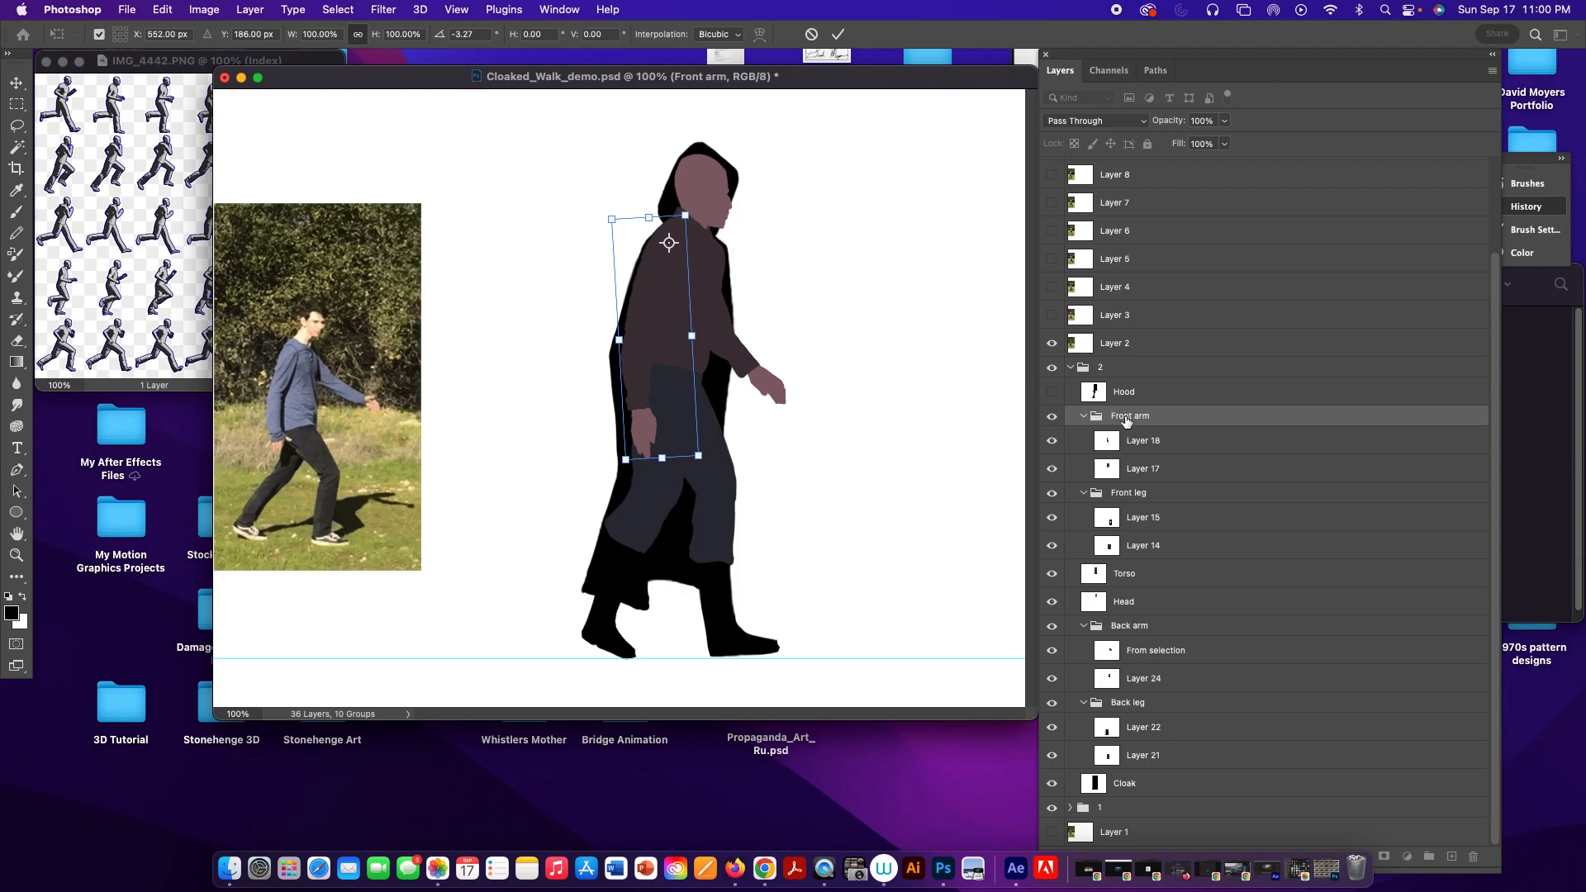
Rotate group 2's Front leg group about -2.9° around a pivot placed at the hip, and hide group 1.
click(1148, 494)
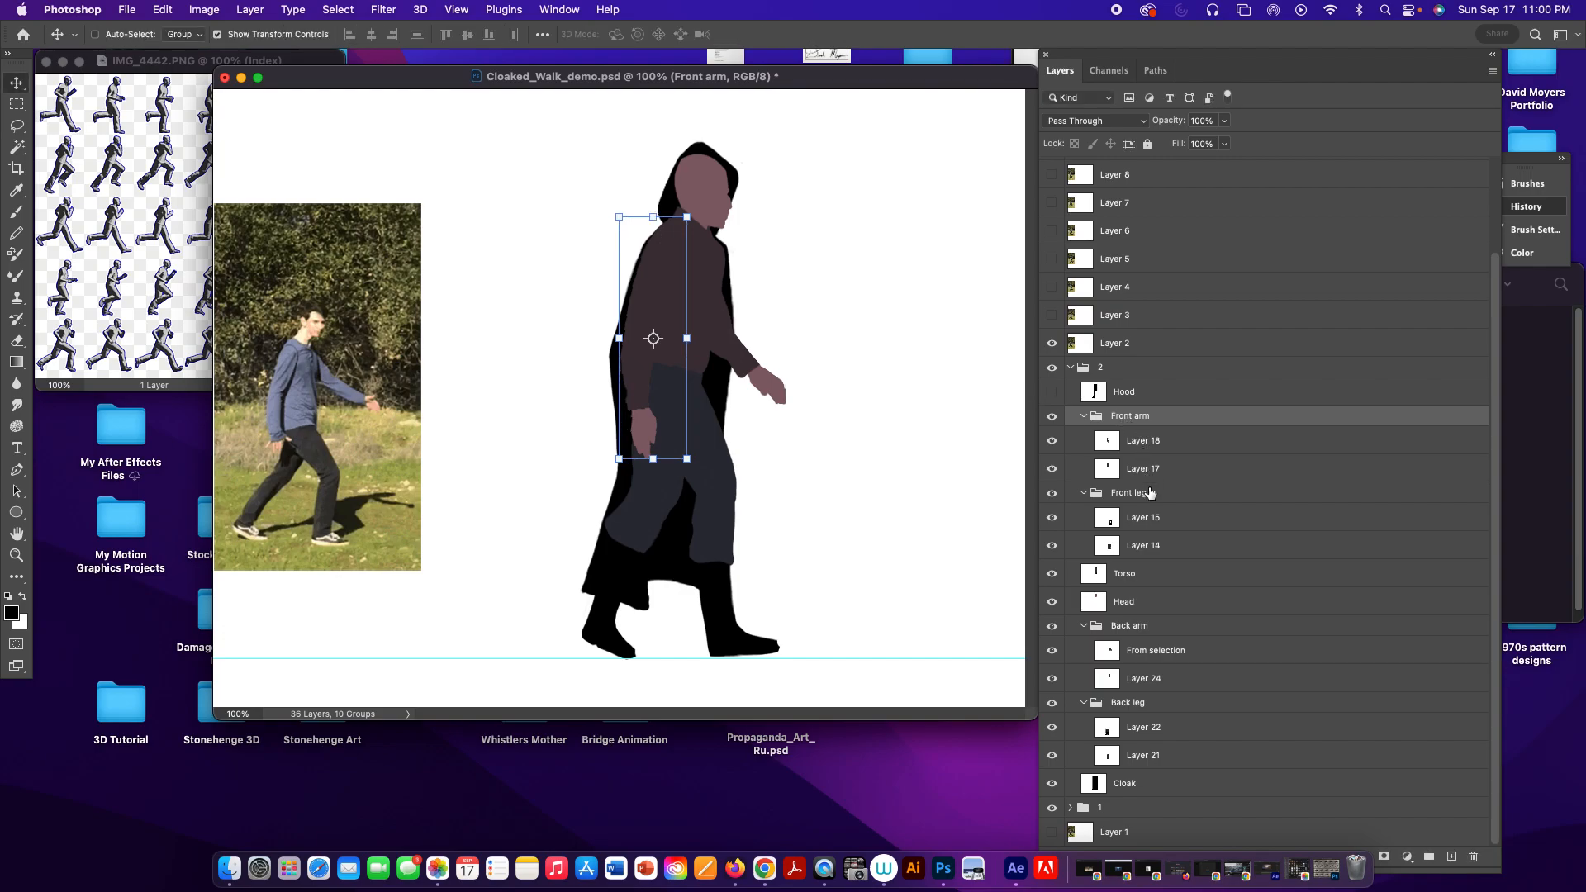
click(1052, 493)
click(1052, 493)
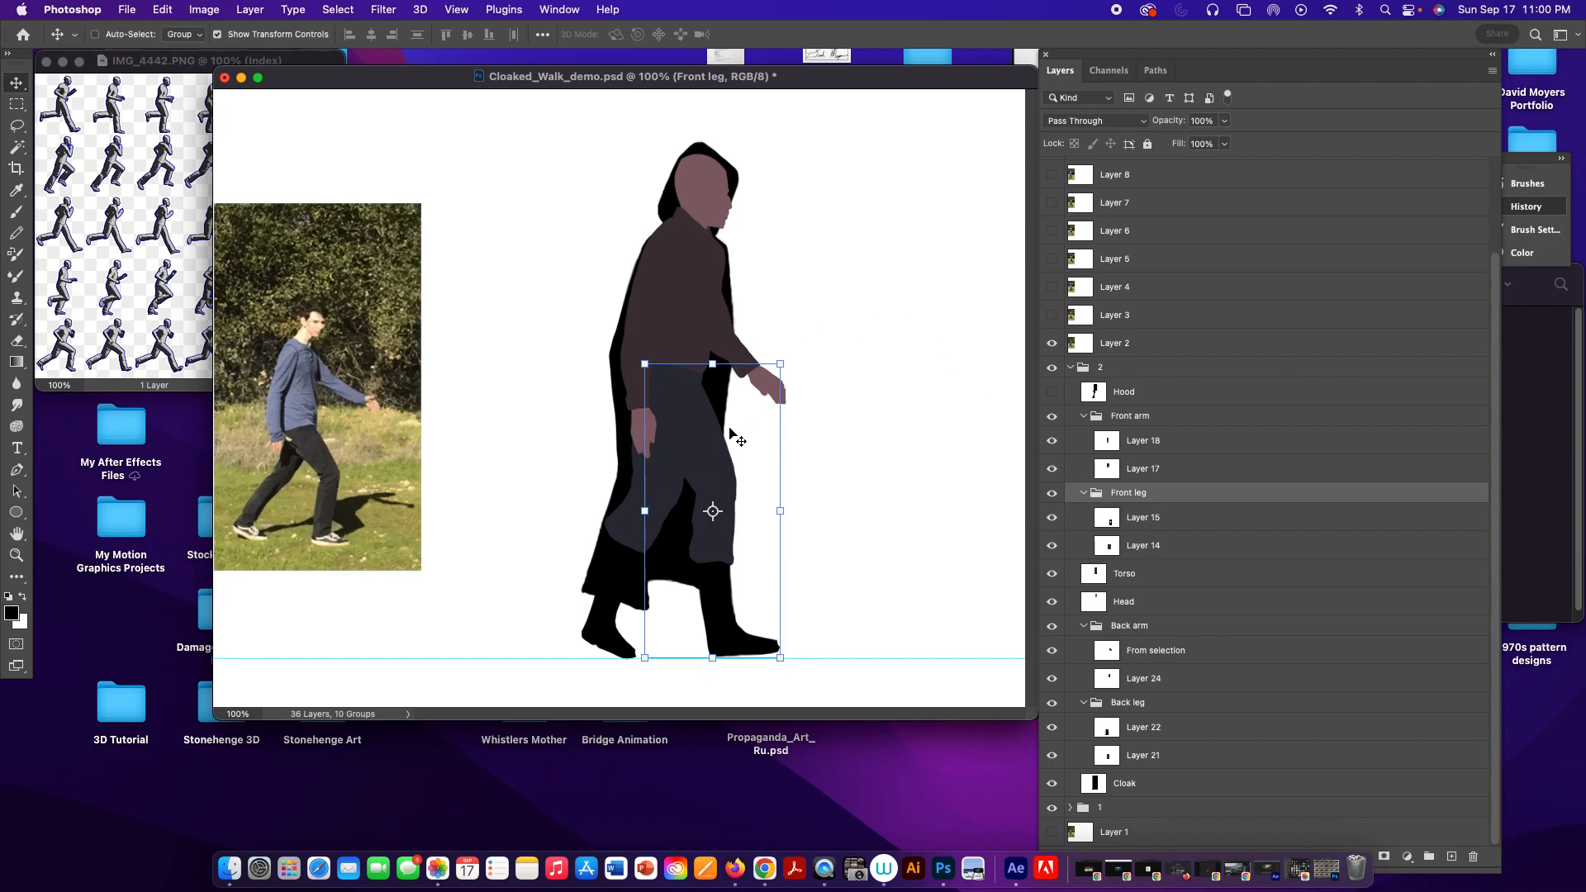
drag(713, 510, 669, 397)
drag(800, 363, 799, 353)
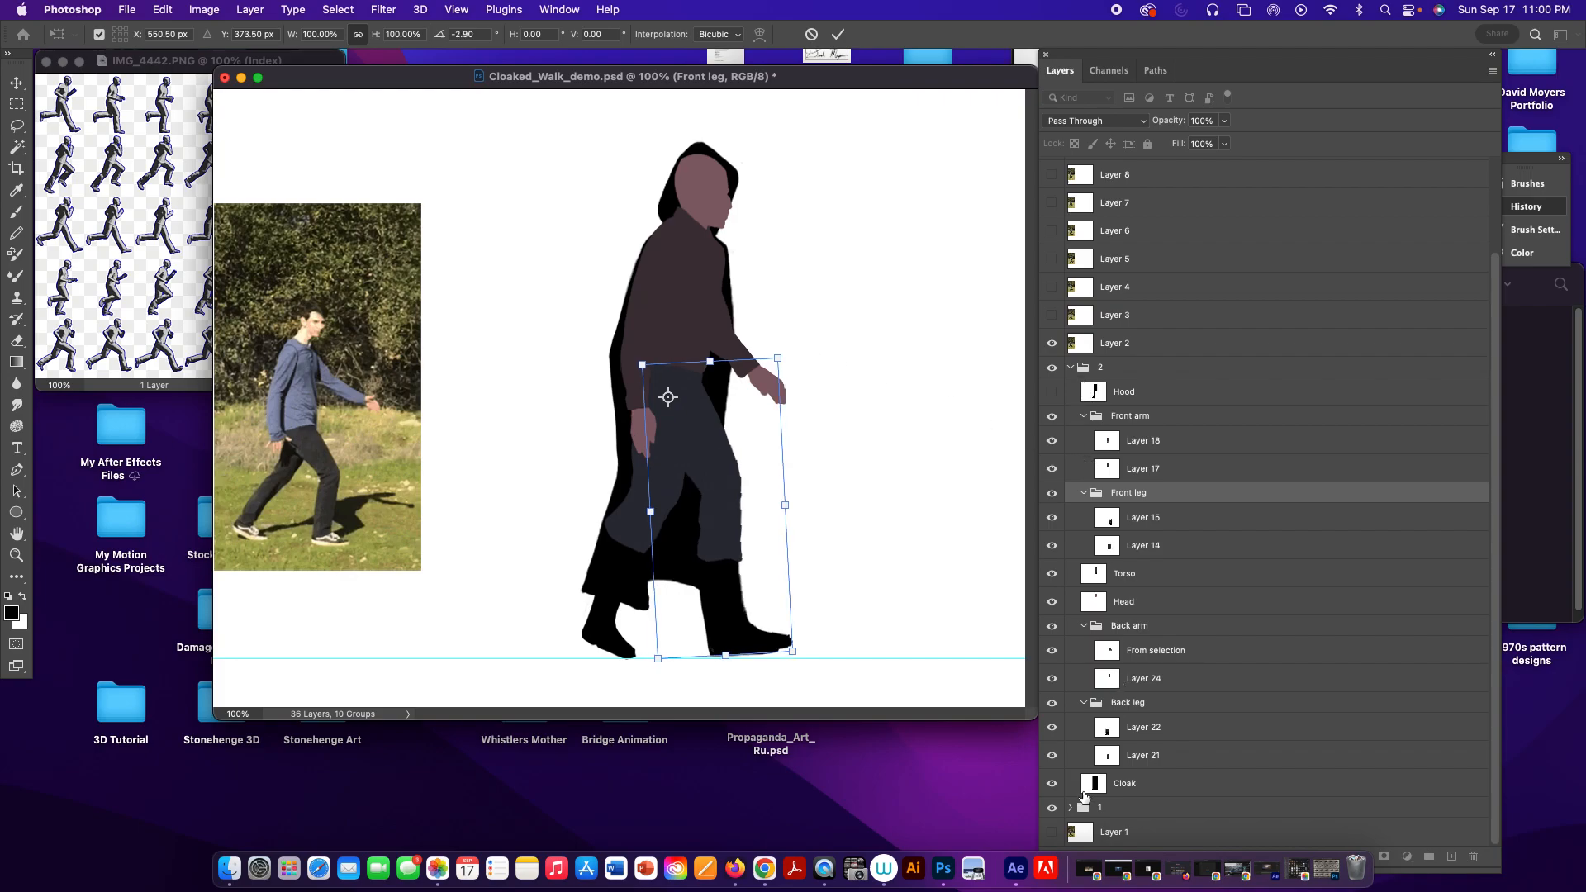
key(Escape)
click(1053, 809)
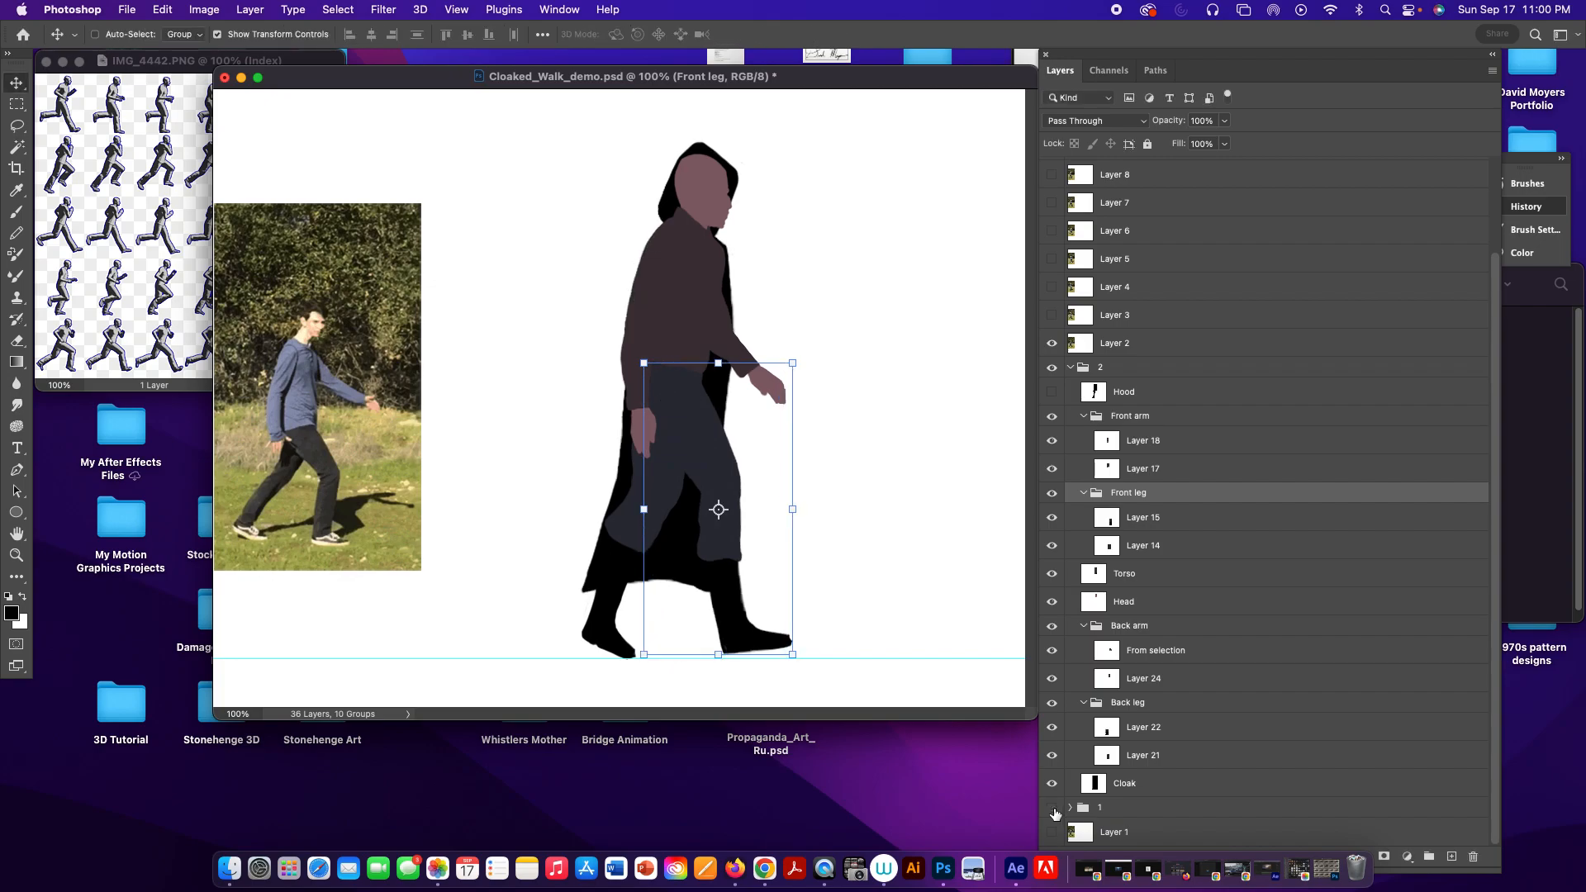
Rotate the front lower leg on Layer 15 about 8.7° around a pivot placed at the knee.
click(1144, 547)
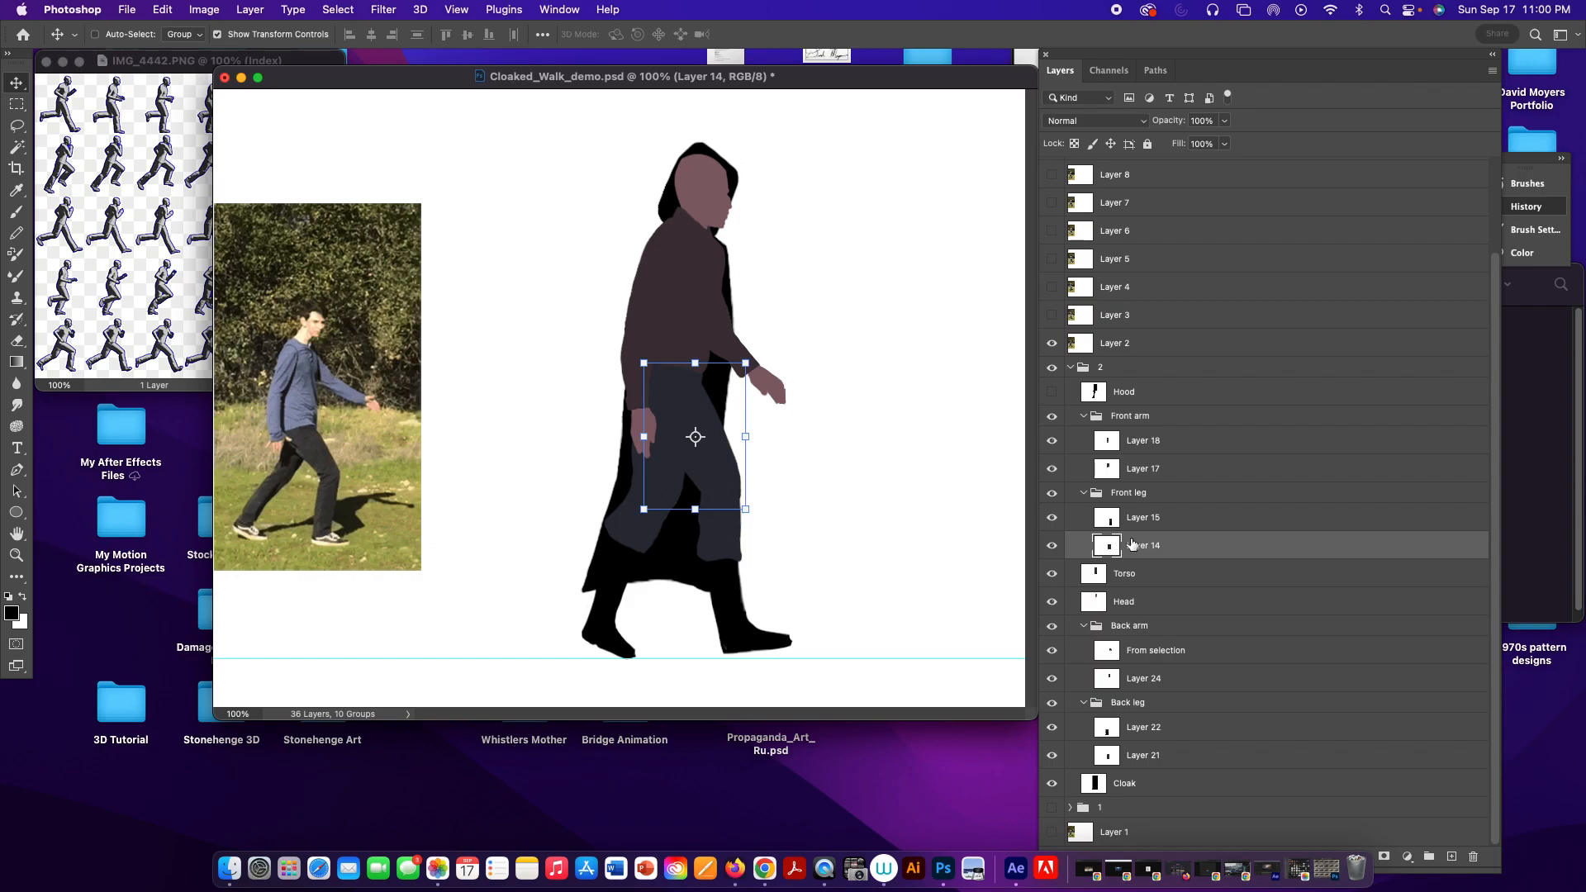
click(1137, 517)
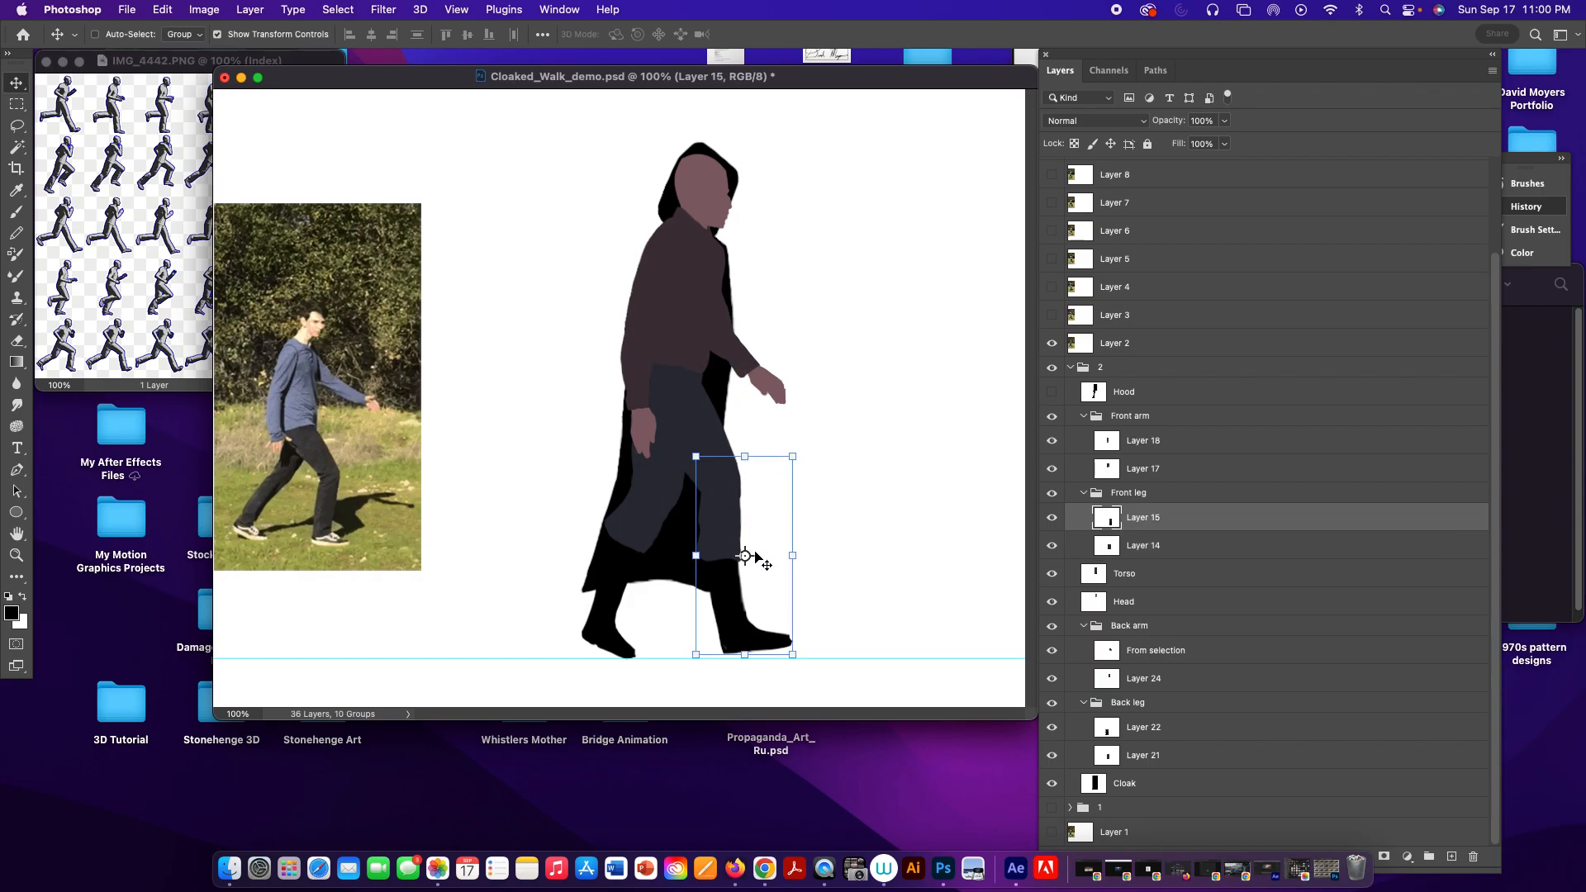
key(super+t)
drag(745, 556, 726, 485)
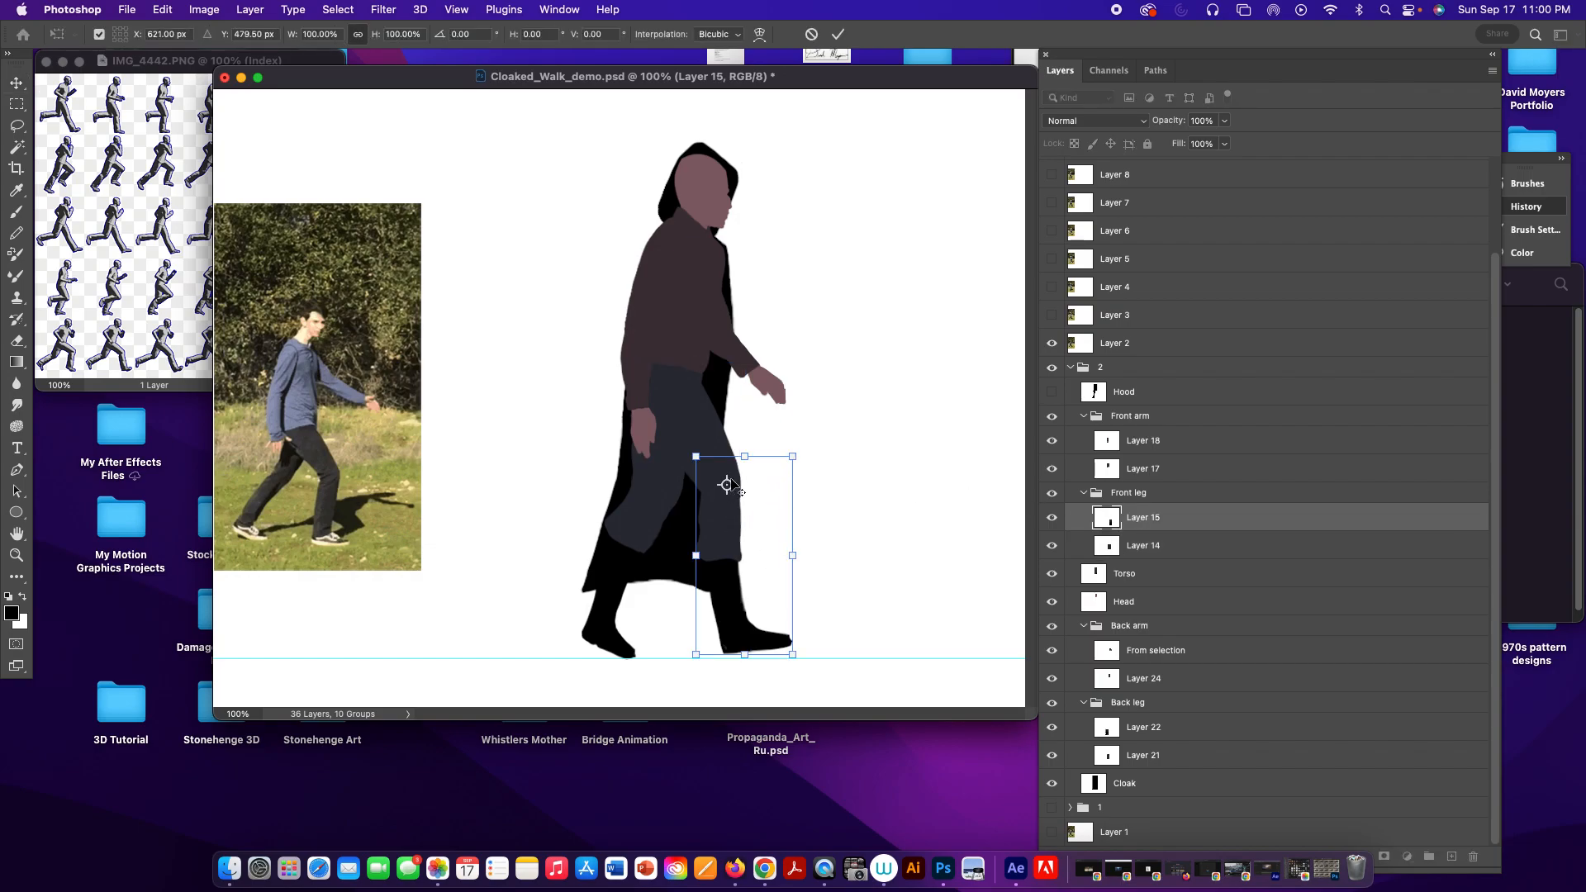
drag(811, 447, 815, 462)
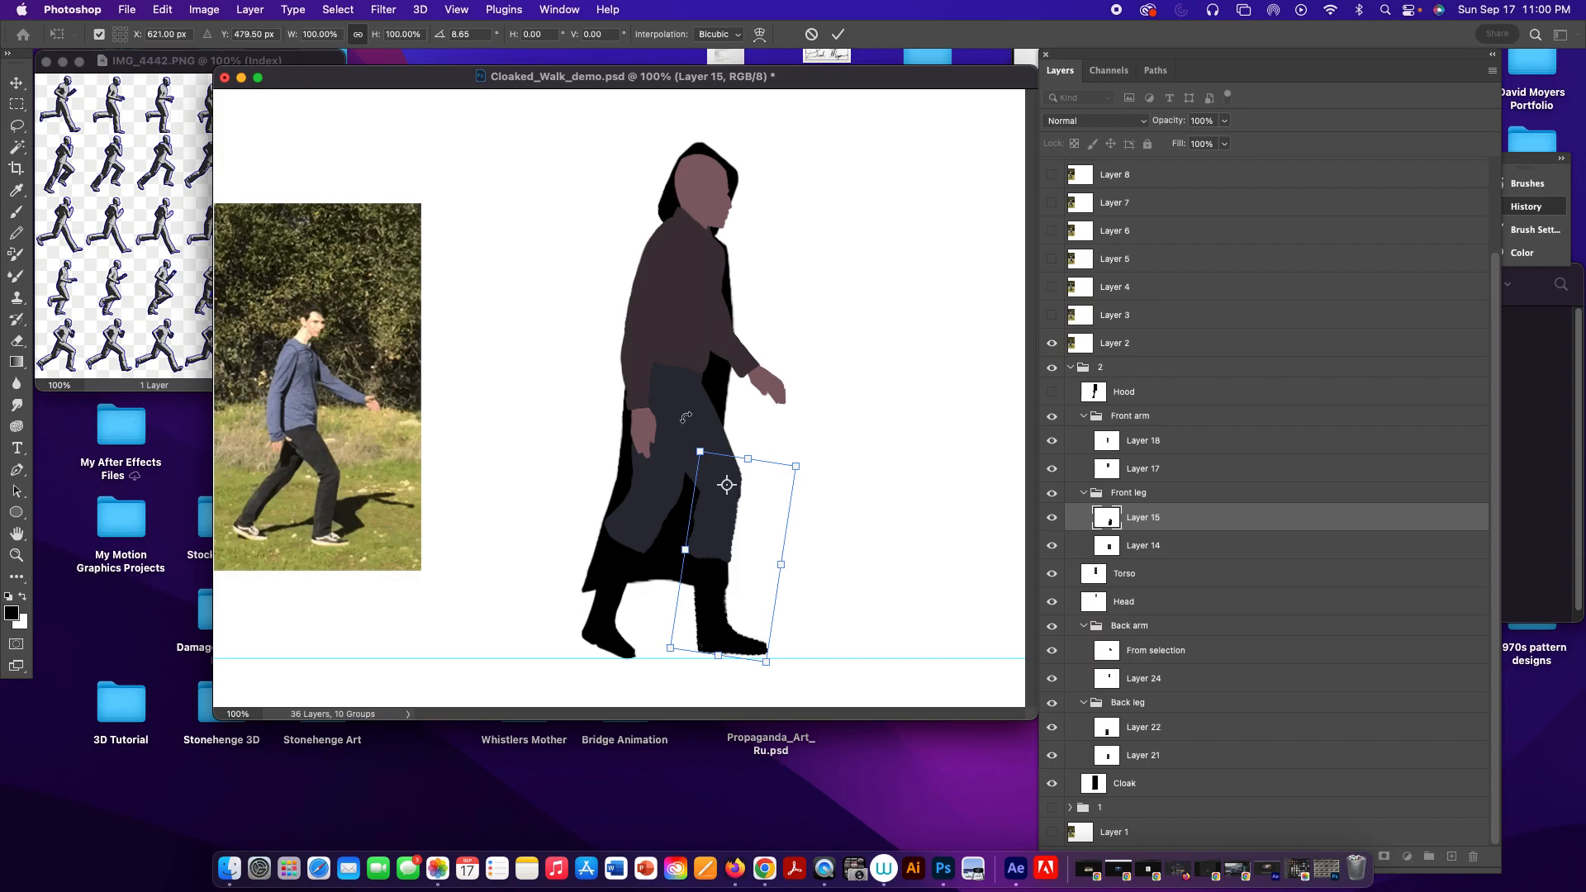
Move the whole of group 2 down by about 0.017 in toward the ground guide.
click(1092, 365)
drag(725, 278, 719, 286)
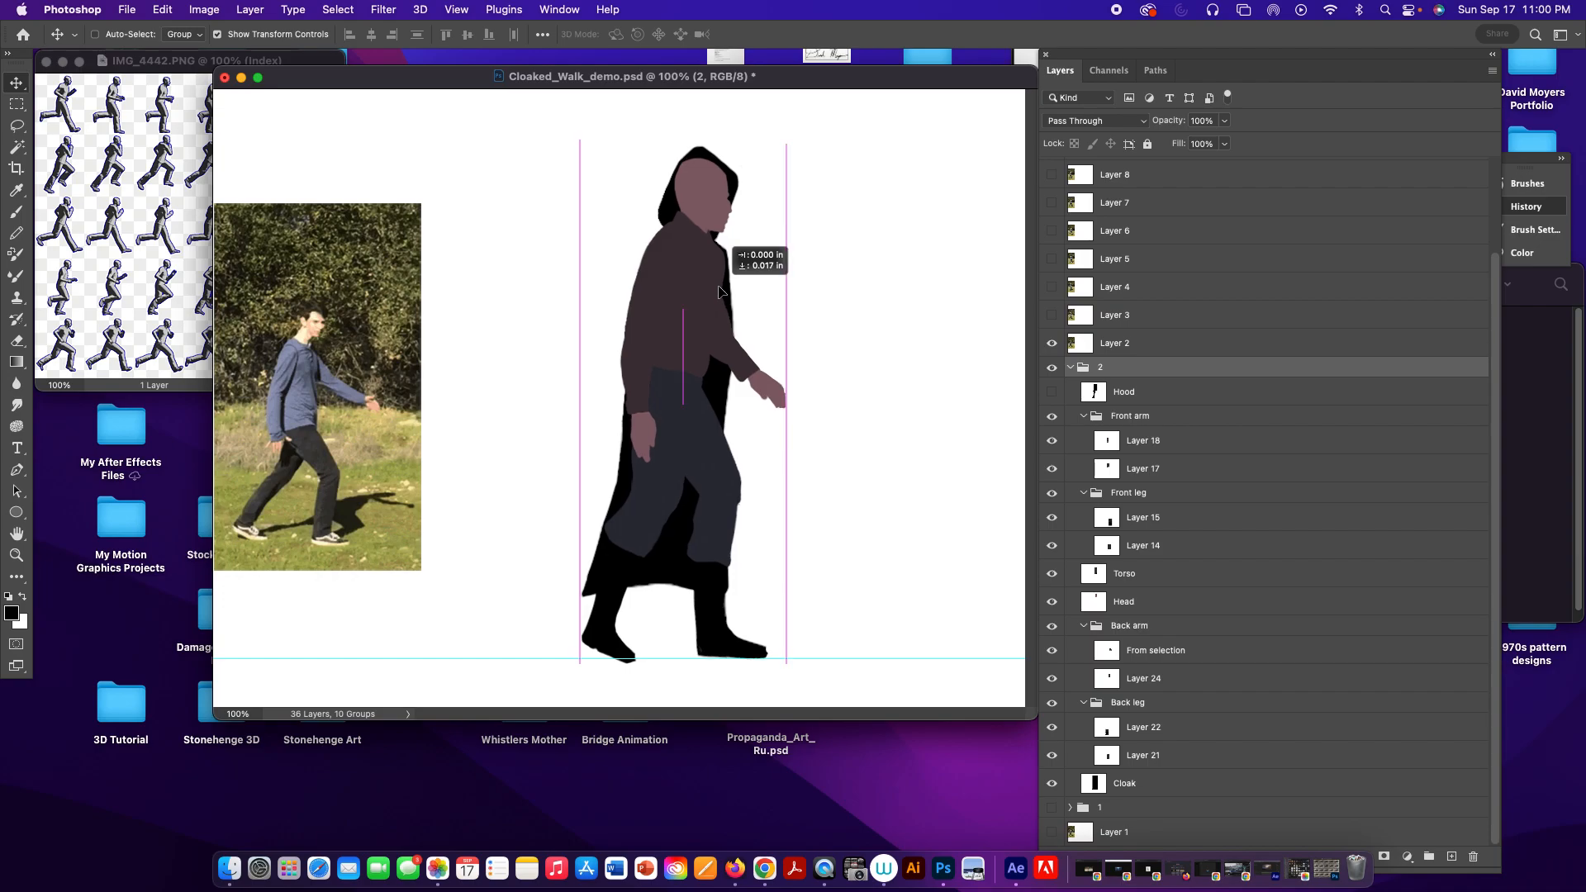
drag(719, 291, 721, 291)
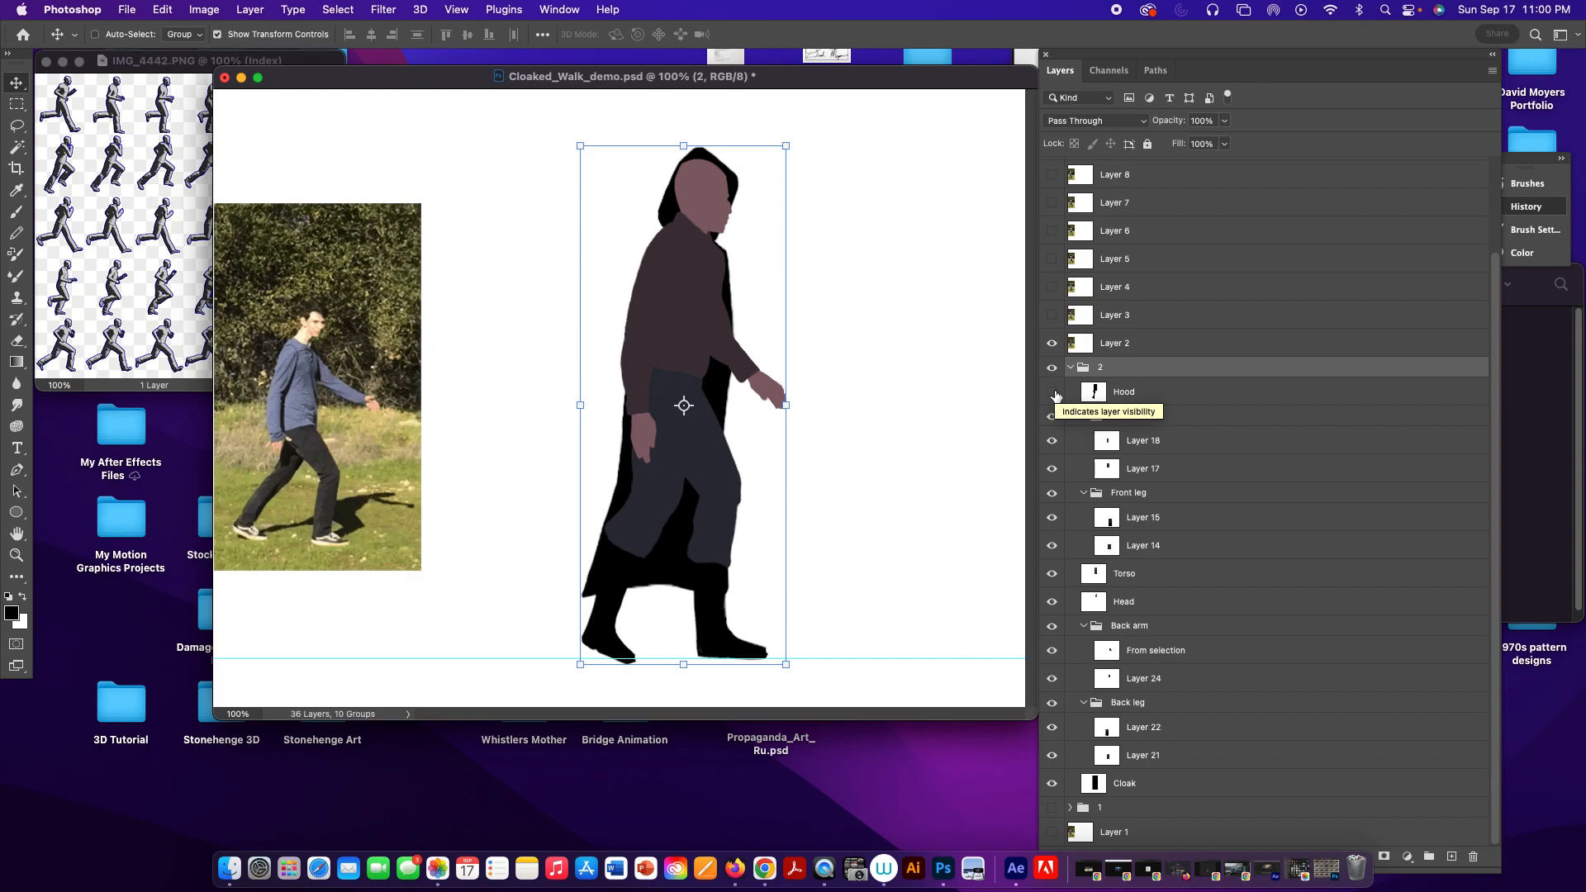
Rotate the Back leg group about 6.7° around the hip and the Back arm group about -16° around the shoulder.
click(1157, 703)
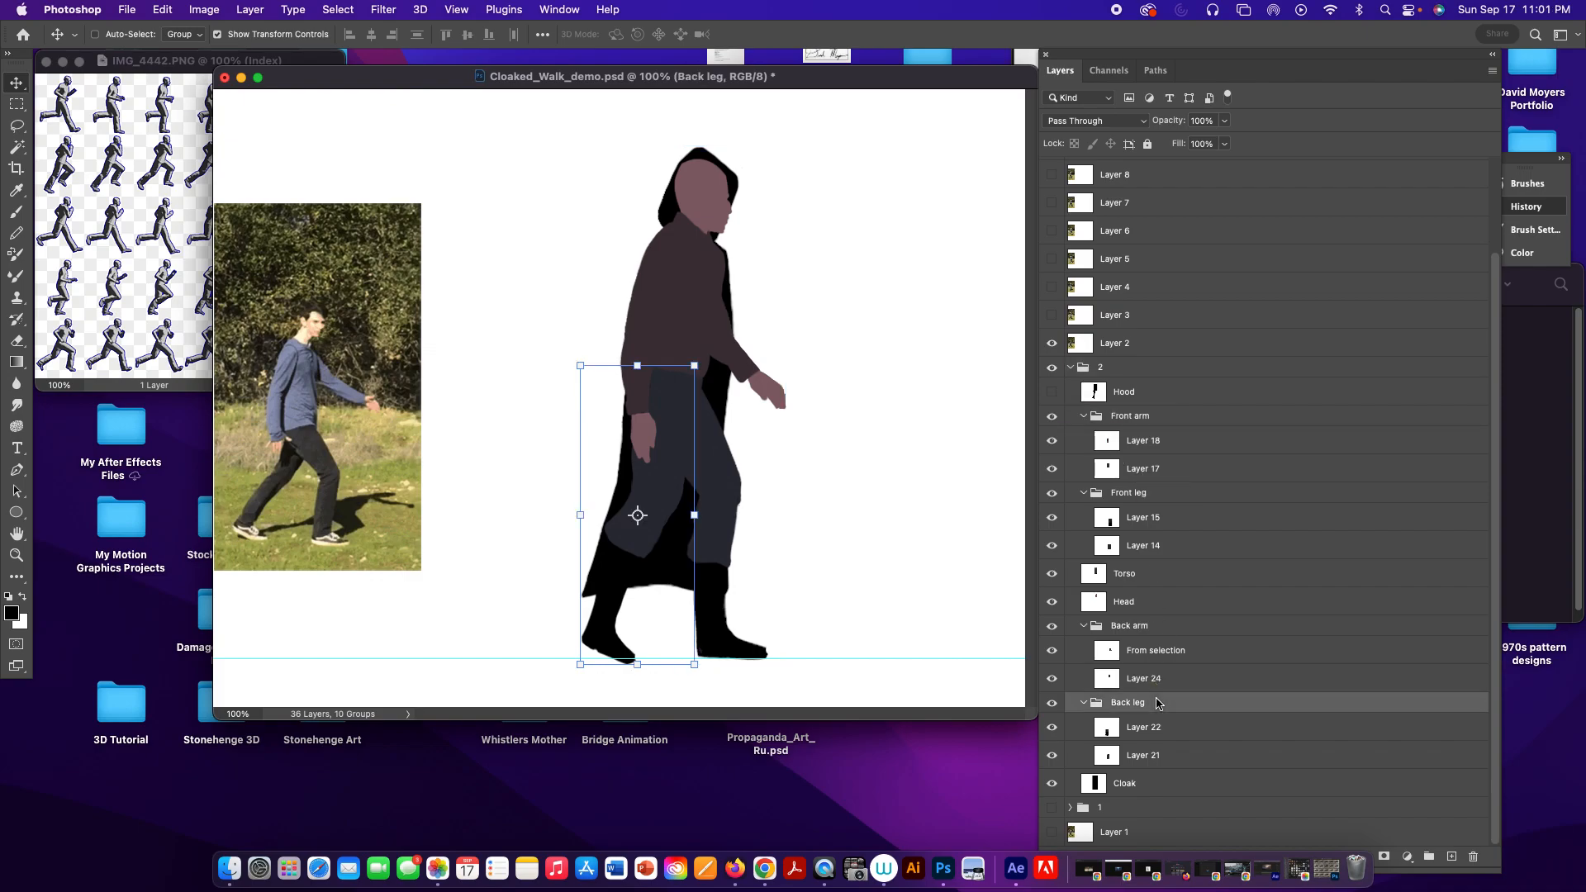
drag(637, 516, 712, 364)
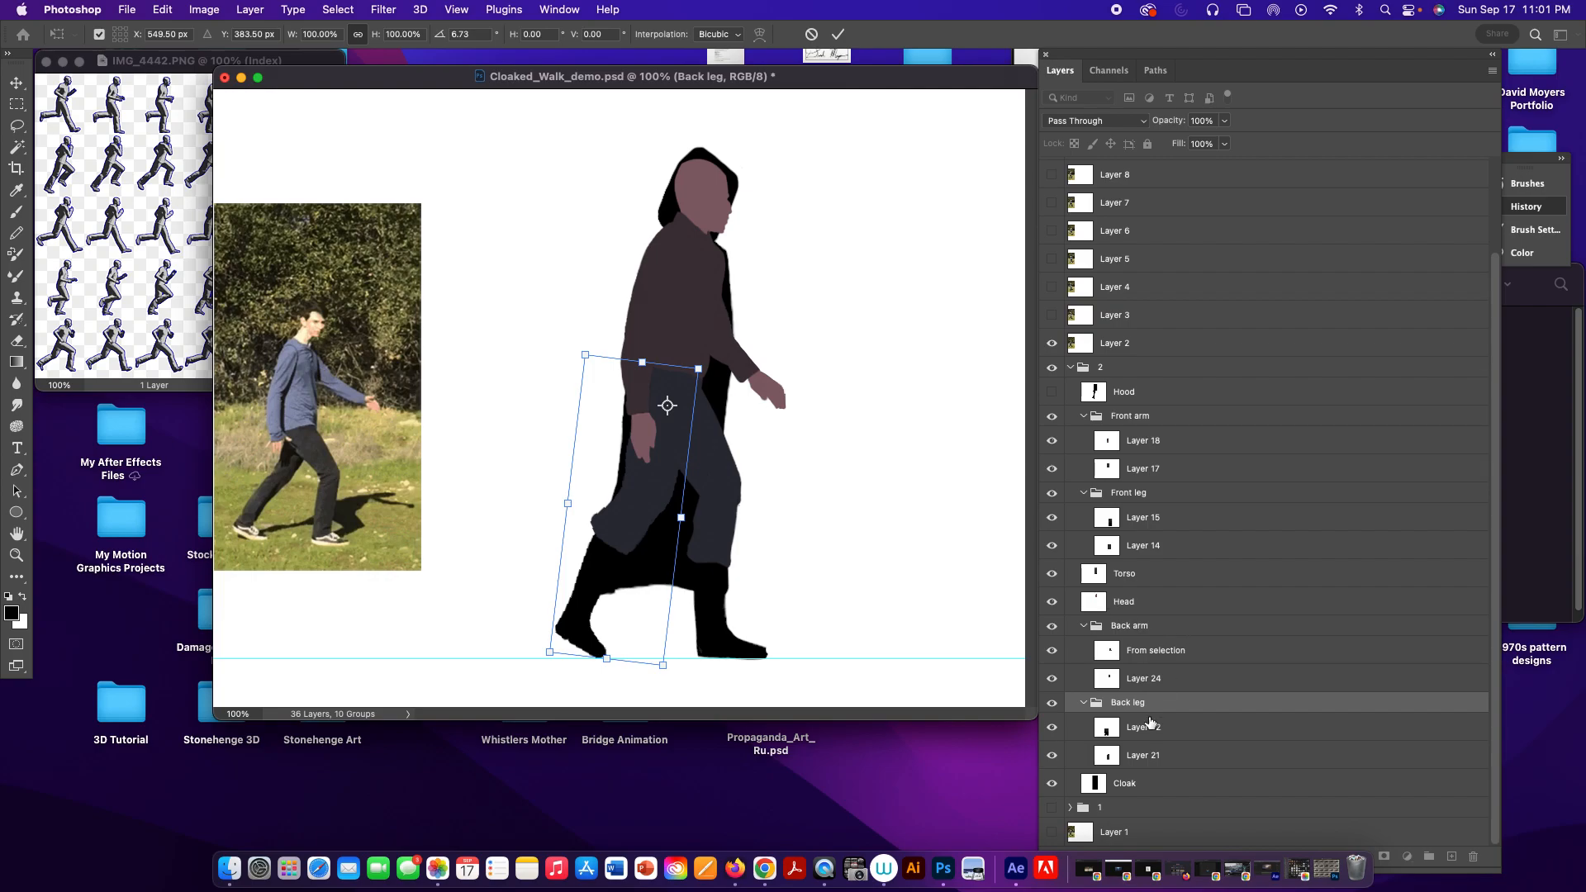
click(1164, 625)
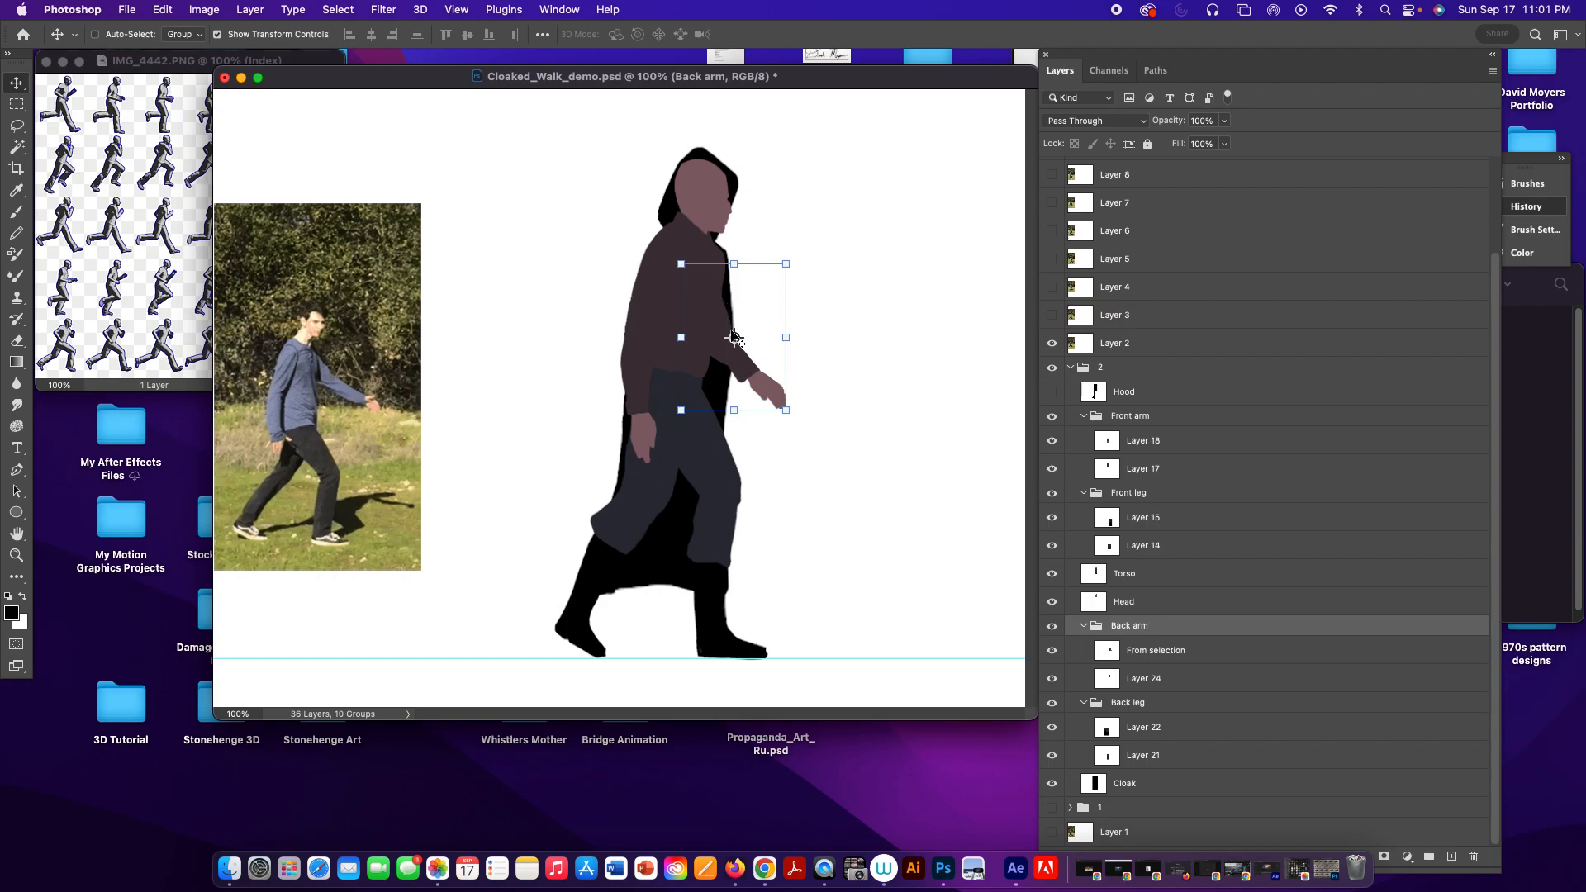
drag(735, 337, 691, 266)
drag(817, 253, 804, 220)
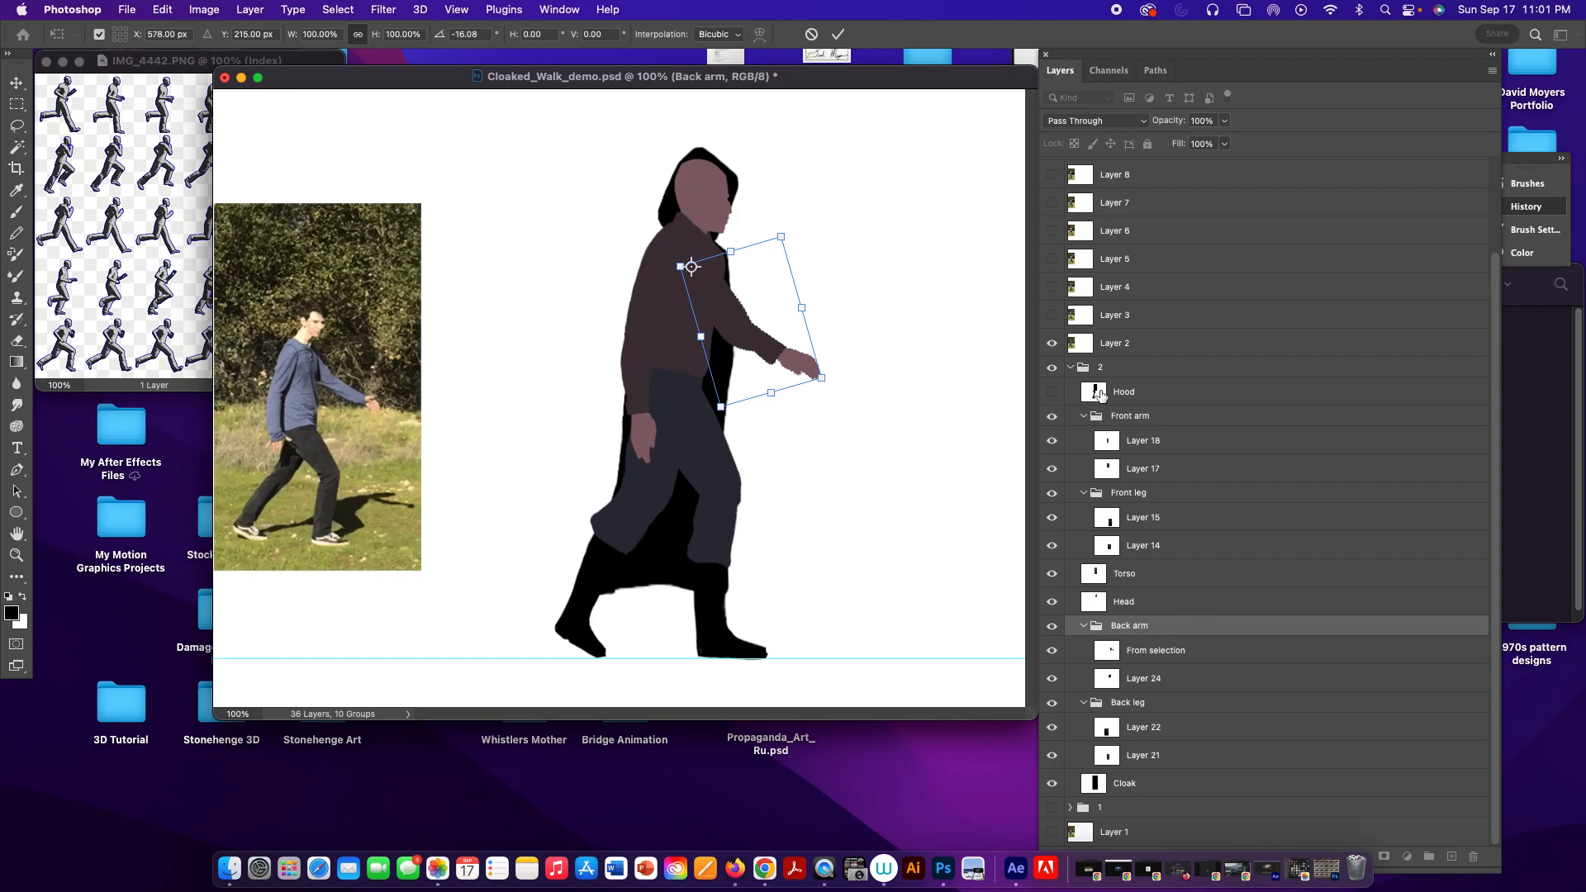
Show the Hood layer and brush a black outline extending the cloak's rear edge over the trailing leg.
click(1061, 392)
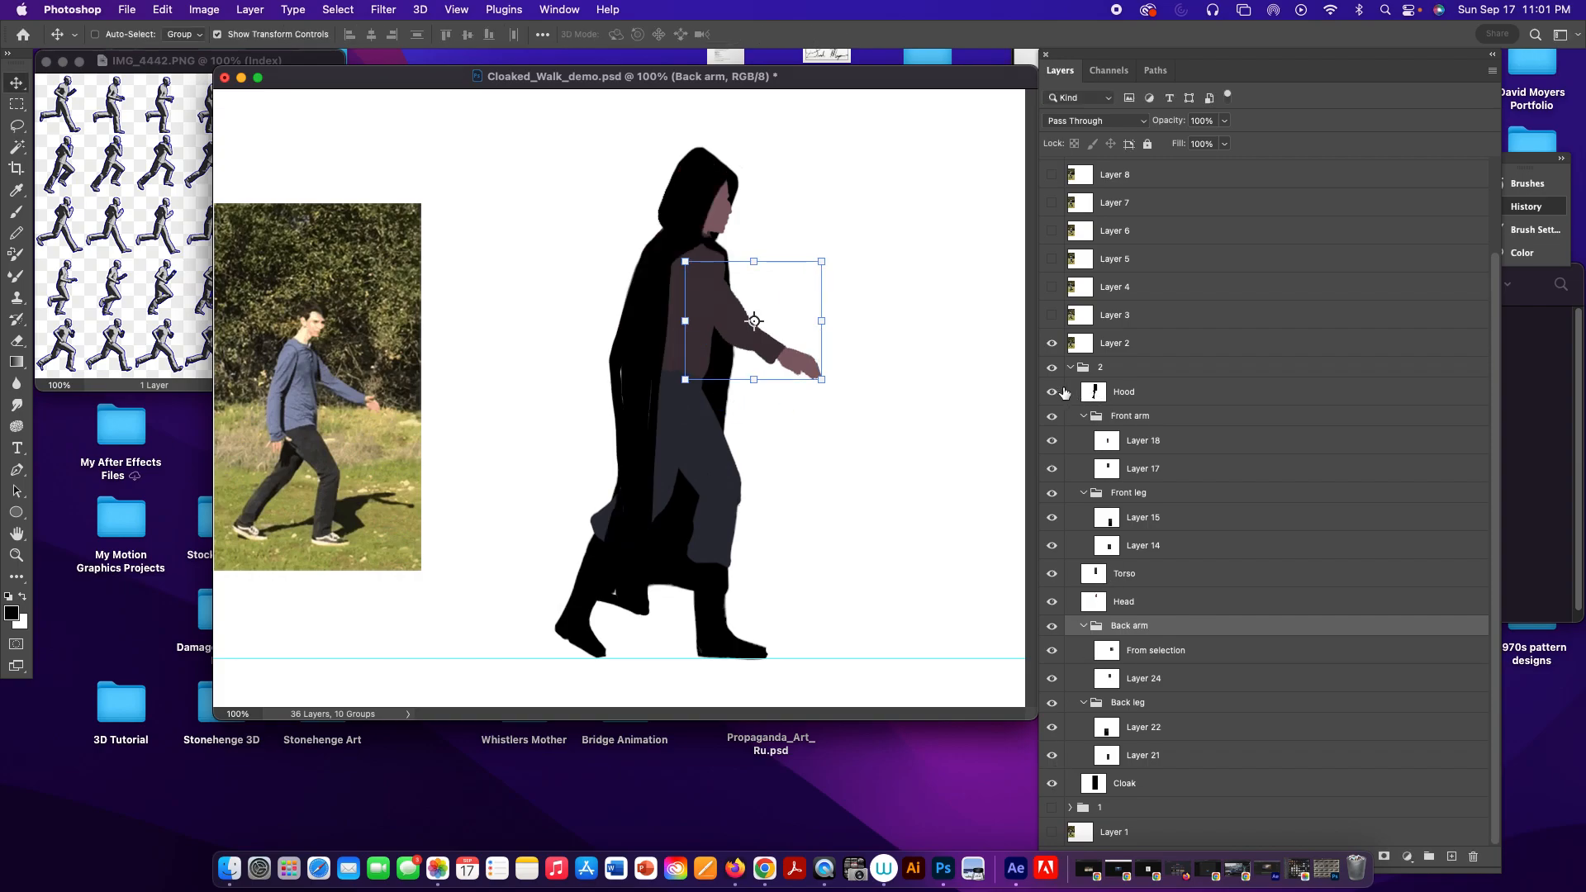
click(1120, 397)
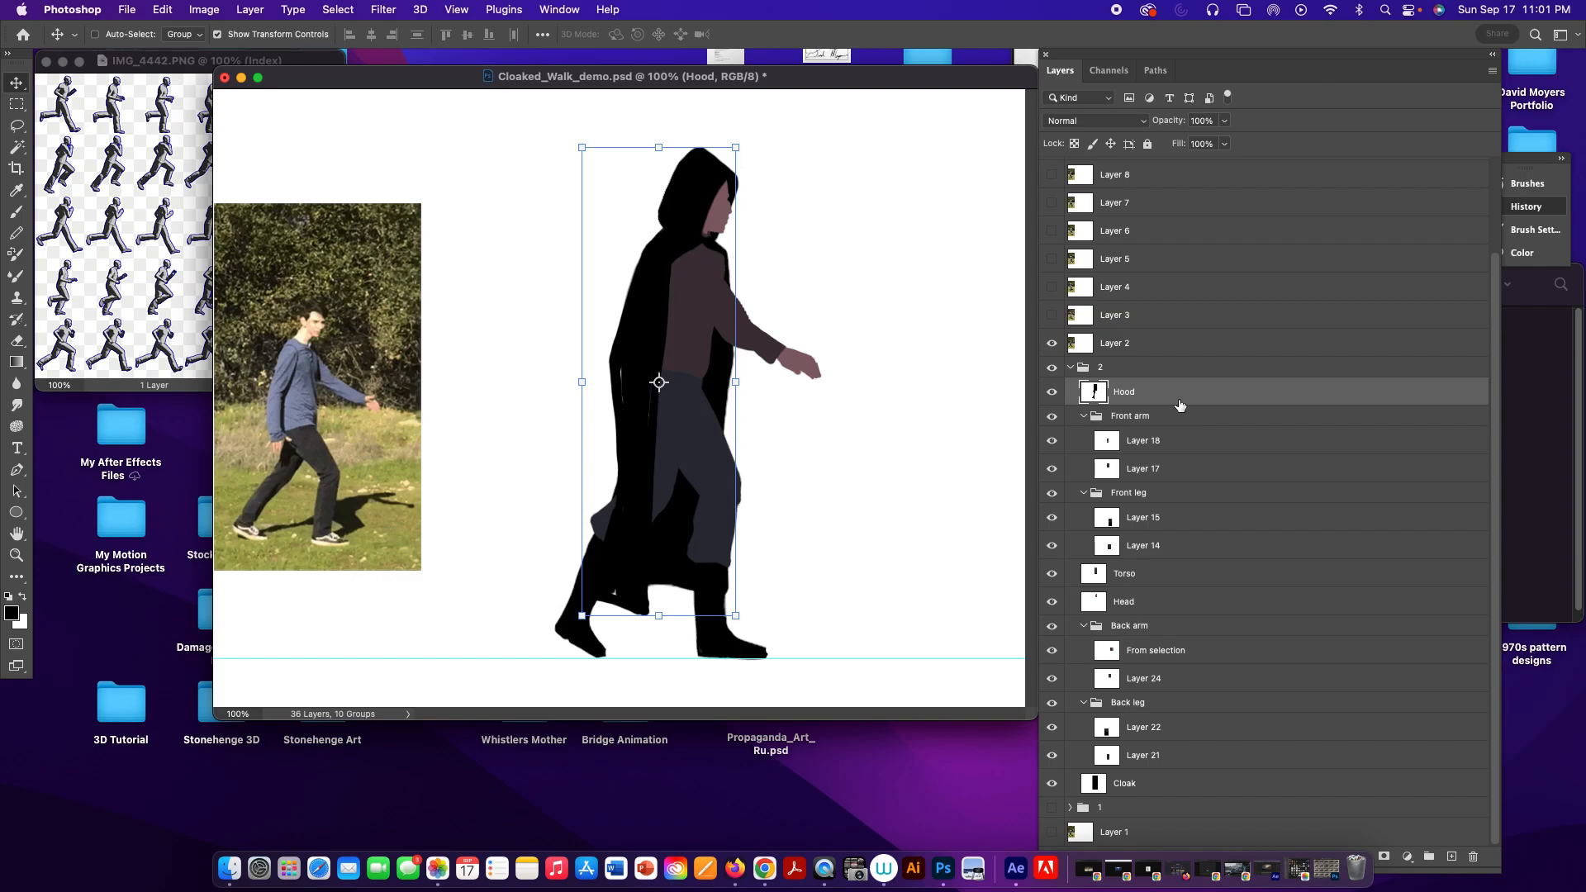
key(b)
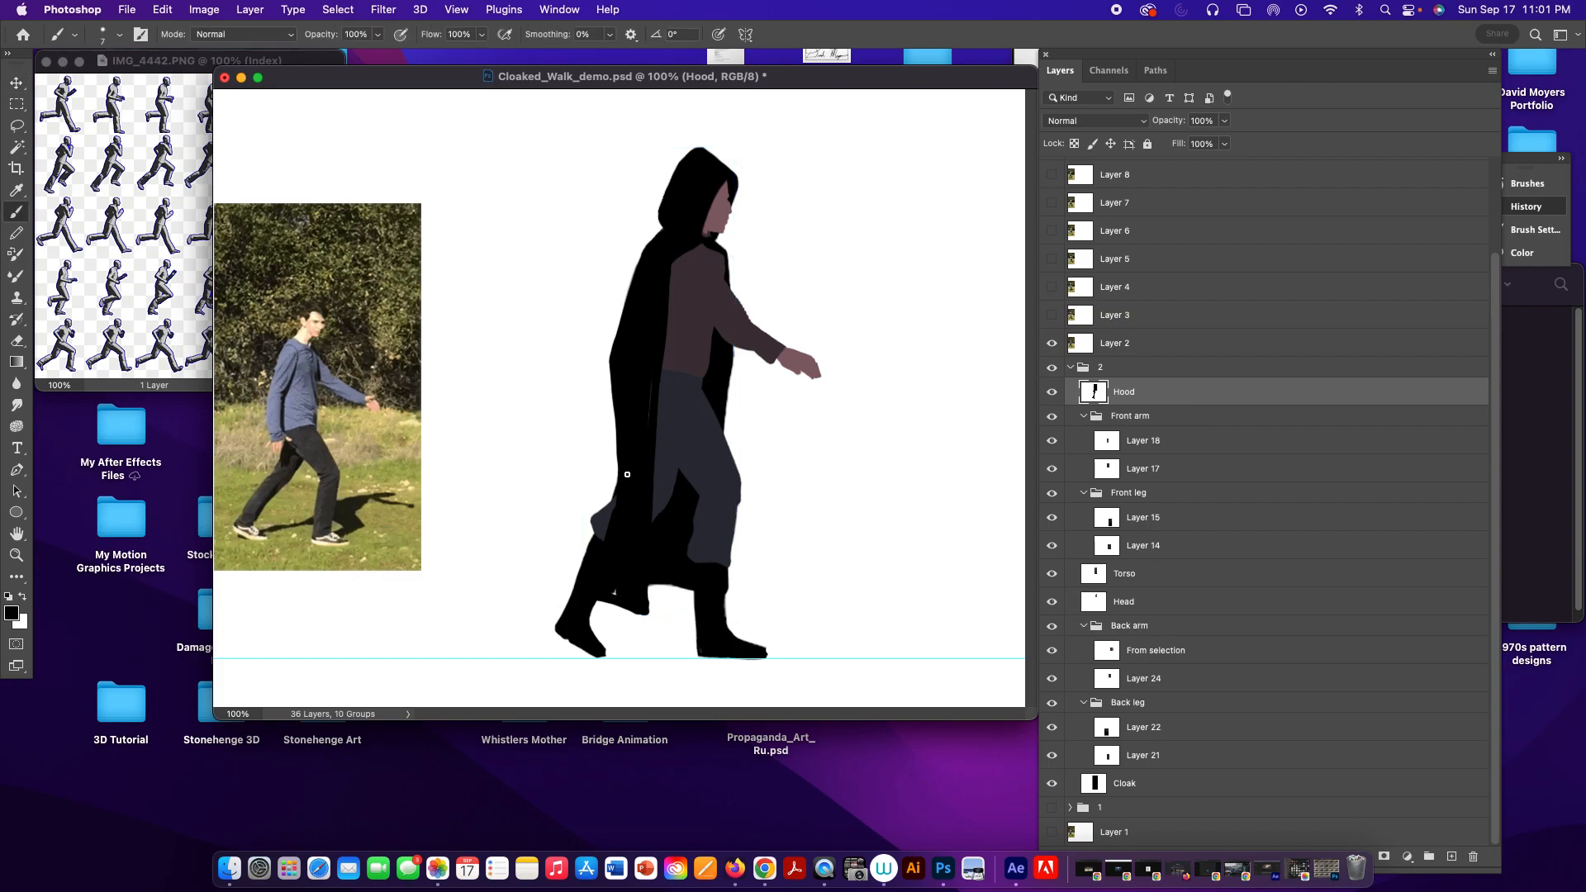
mouse_move(602, 521)
mouse_down()
mouse_move(596, 495)
mouse_move(583, 525)
mouse_up()
key(super+z)
key(super+z)
drag(622, 476, 578, 559)
Isolate the Hood layer, fill the new cloak outline and inner gaps with black, and restore the other layers' visibility.
alt+click(1051, 394)
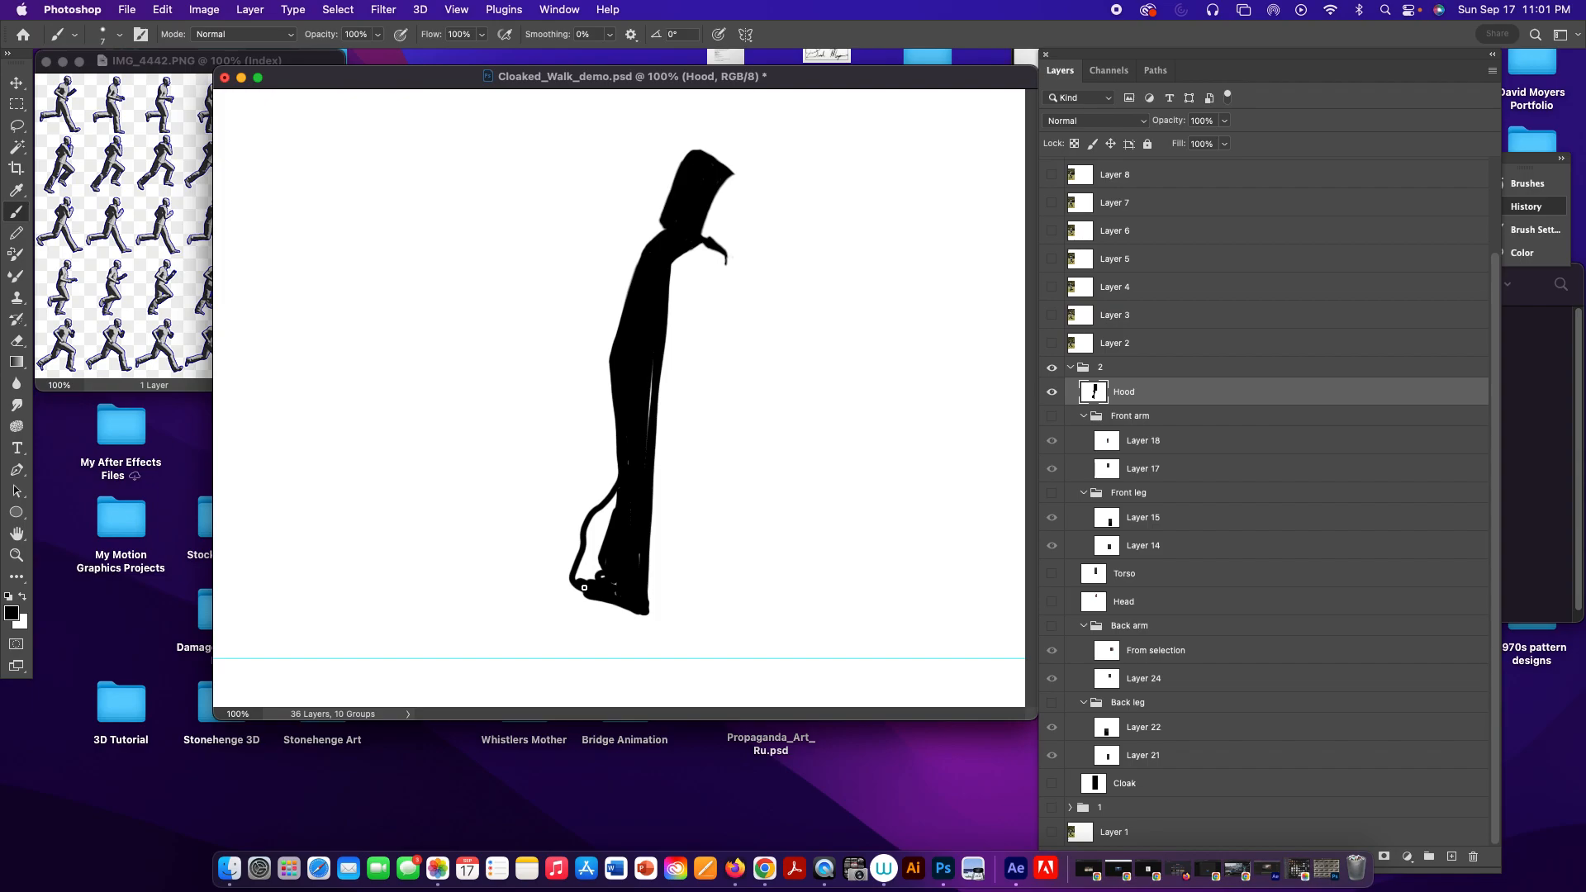
mouse_move(586, 592)
mouse_down()
mouse_move(614, 497)
mouse_move(594, 531)
mouse_up()
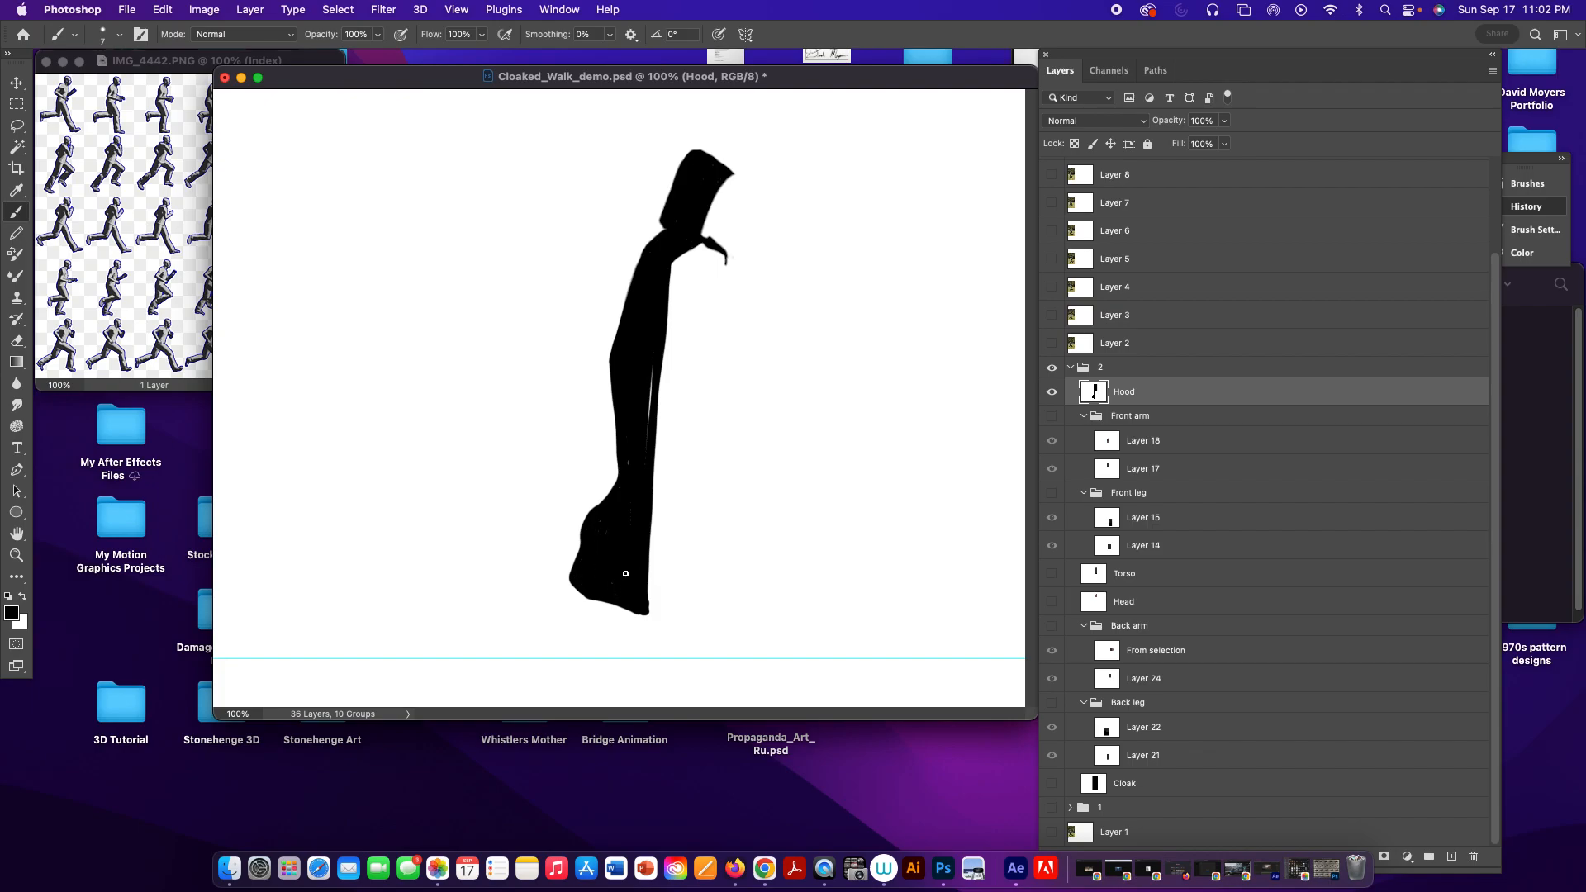
drag(647, 361, 649, 395)
alt+click(1053, 393)
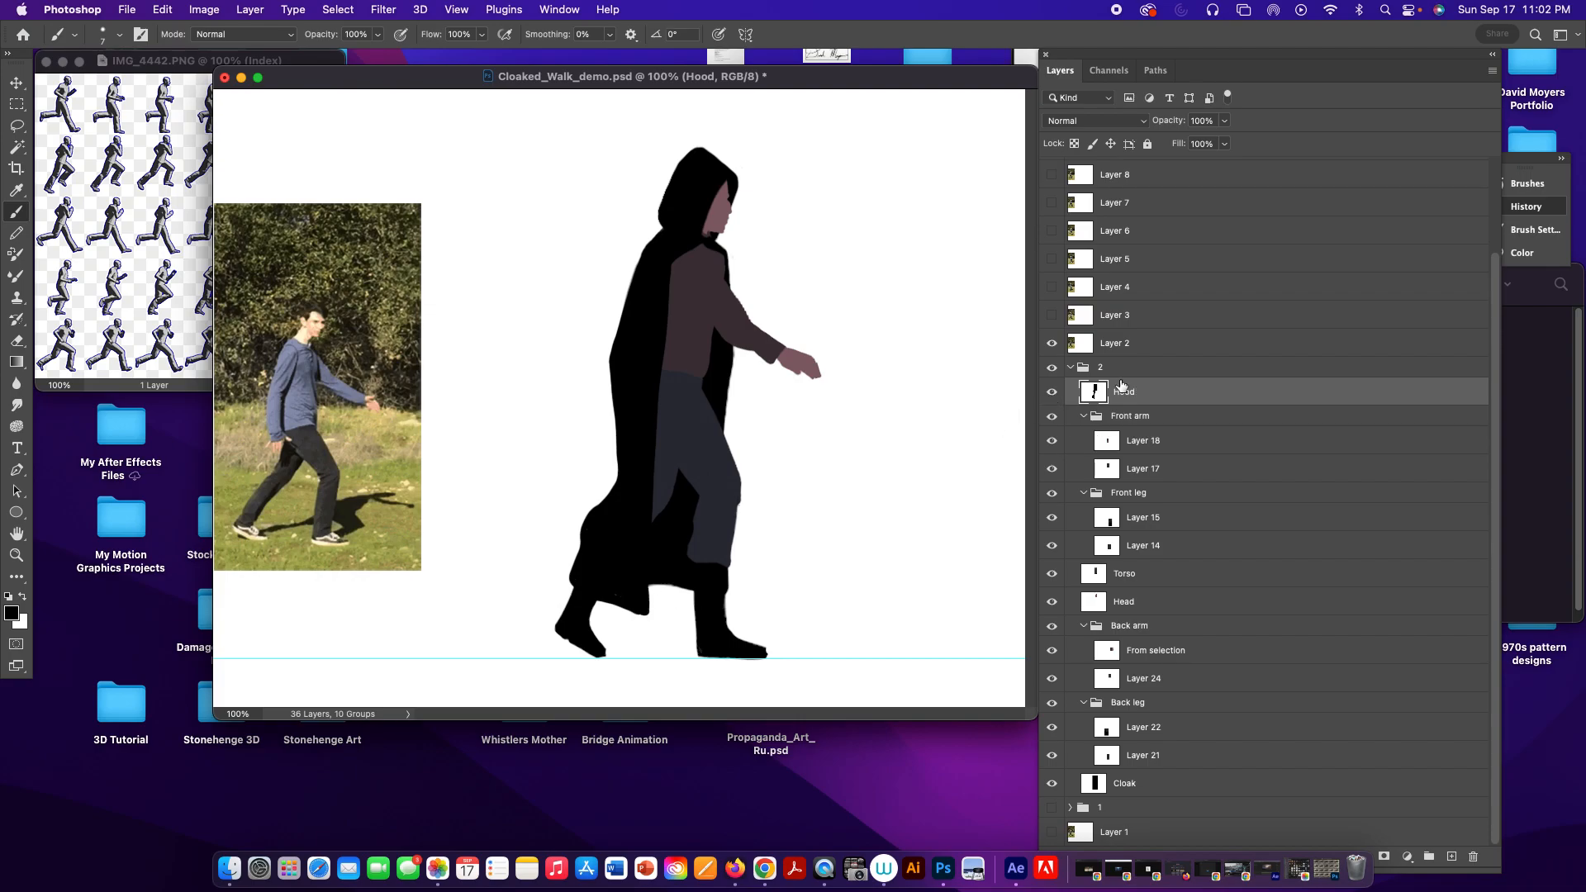
Collapse group 2 and show group 1 together with it to compare the two poses.
click(1070, 366)
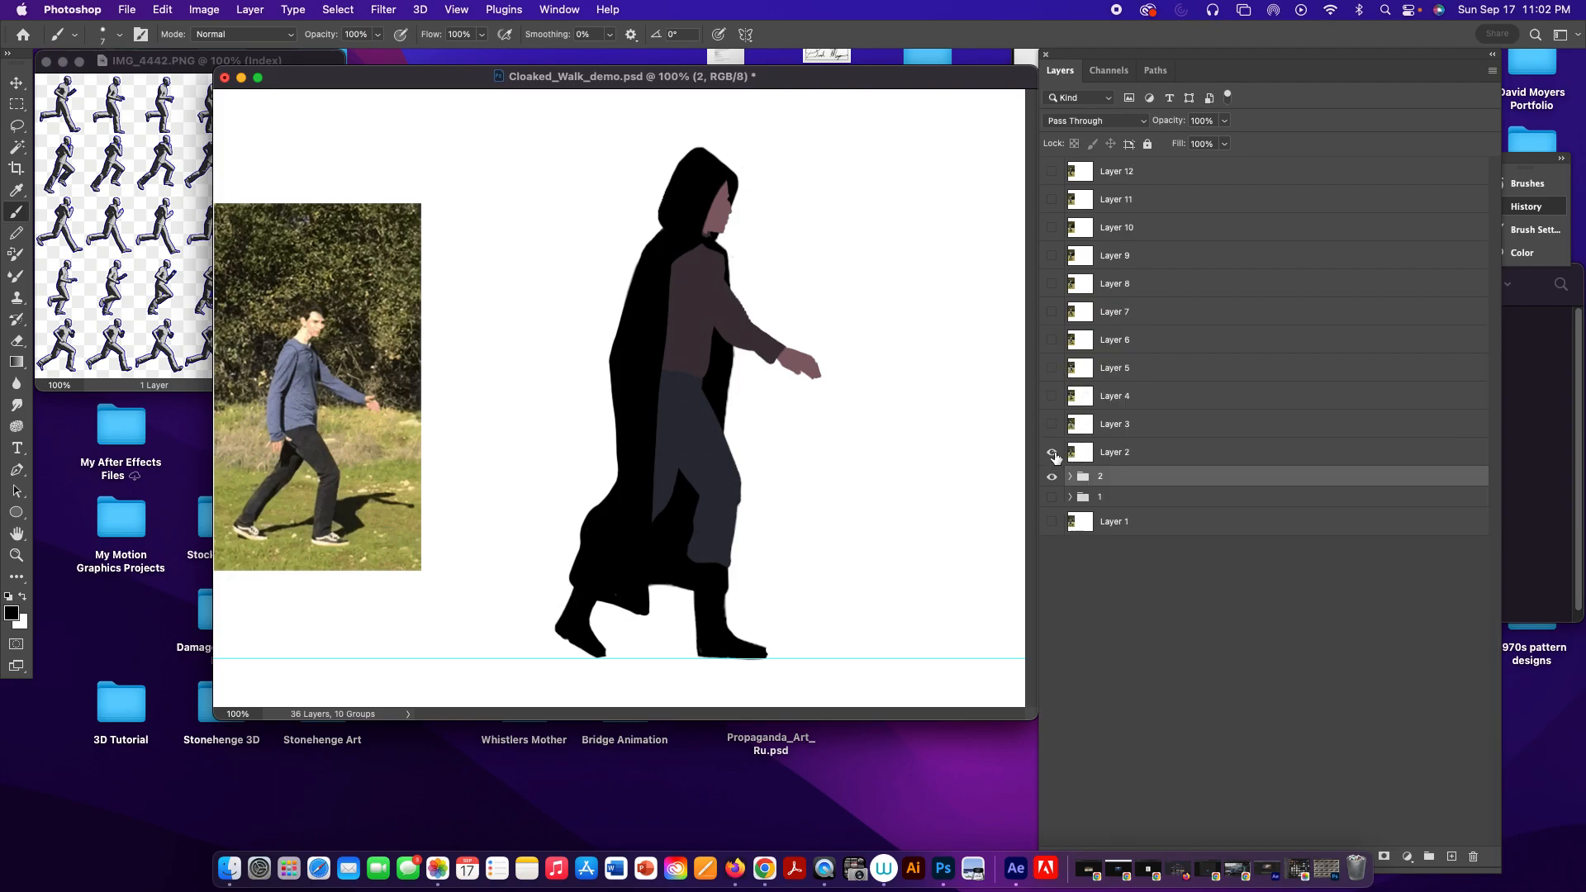
click(1052, 476)
click(1053, 496)
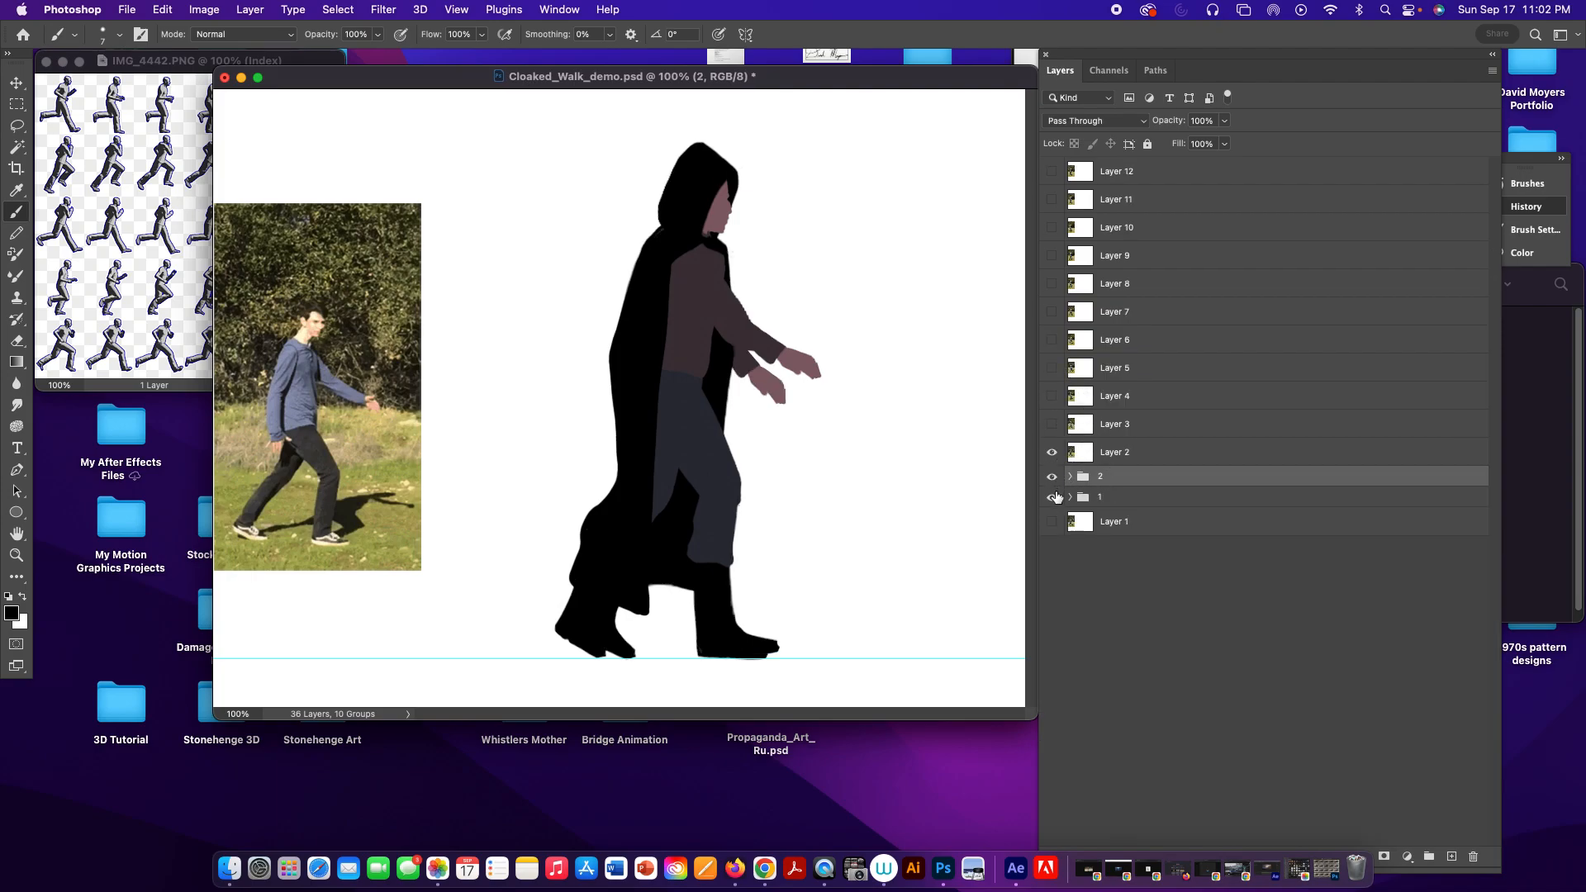
click(1052, 476)
Hide the Layer 2 reference photo and move it below group 1.
click(1052, 452)
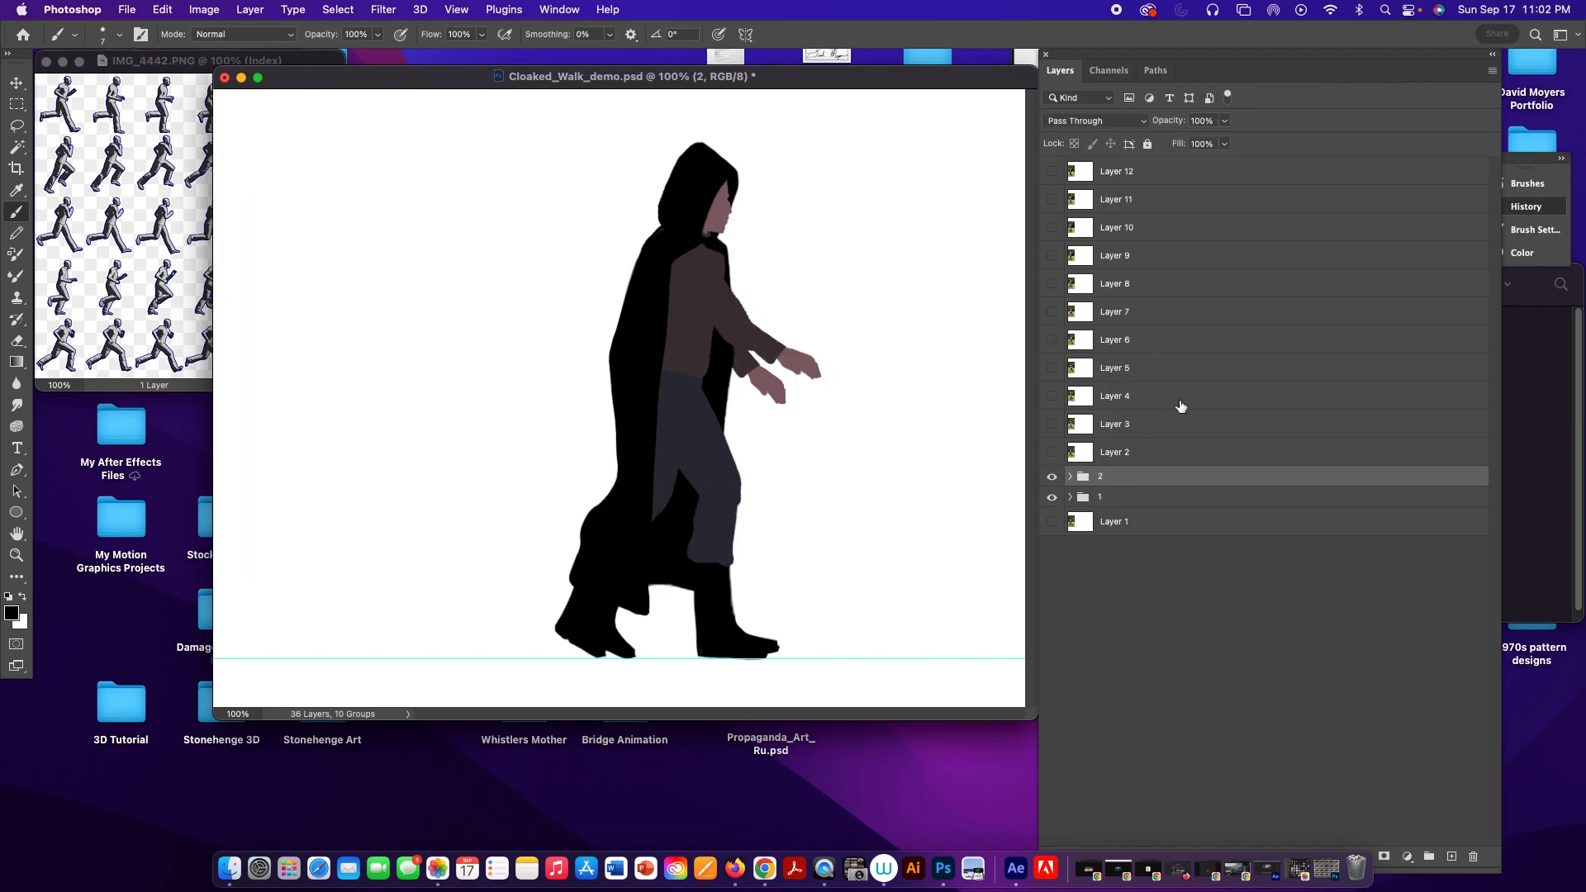
drag(1179, 485, 1256, 485)
drag(1151, 461, 1135, 513)
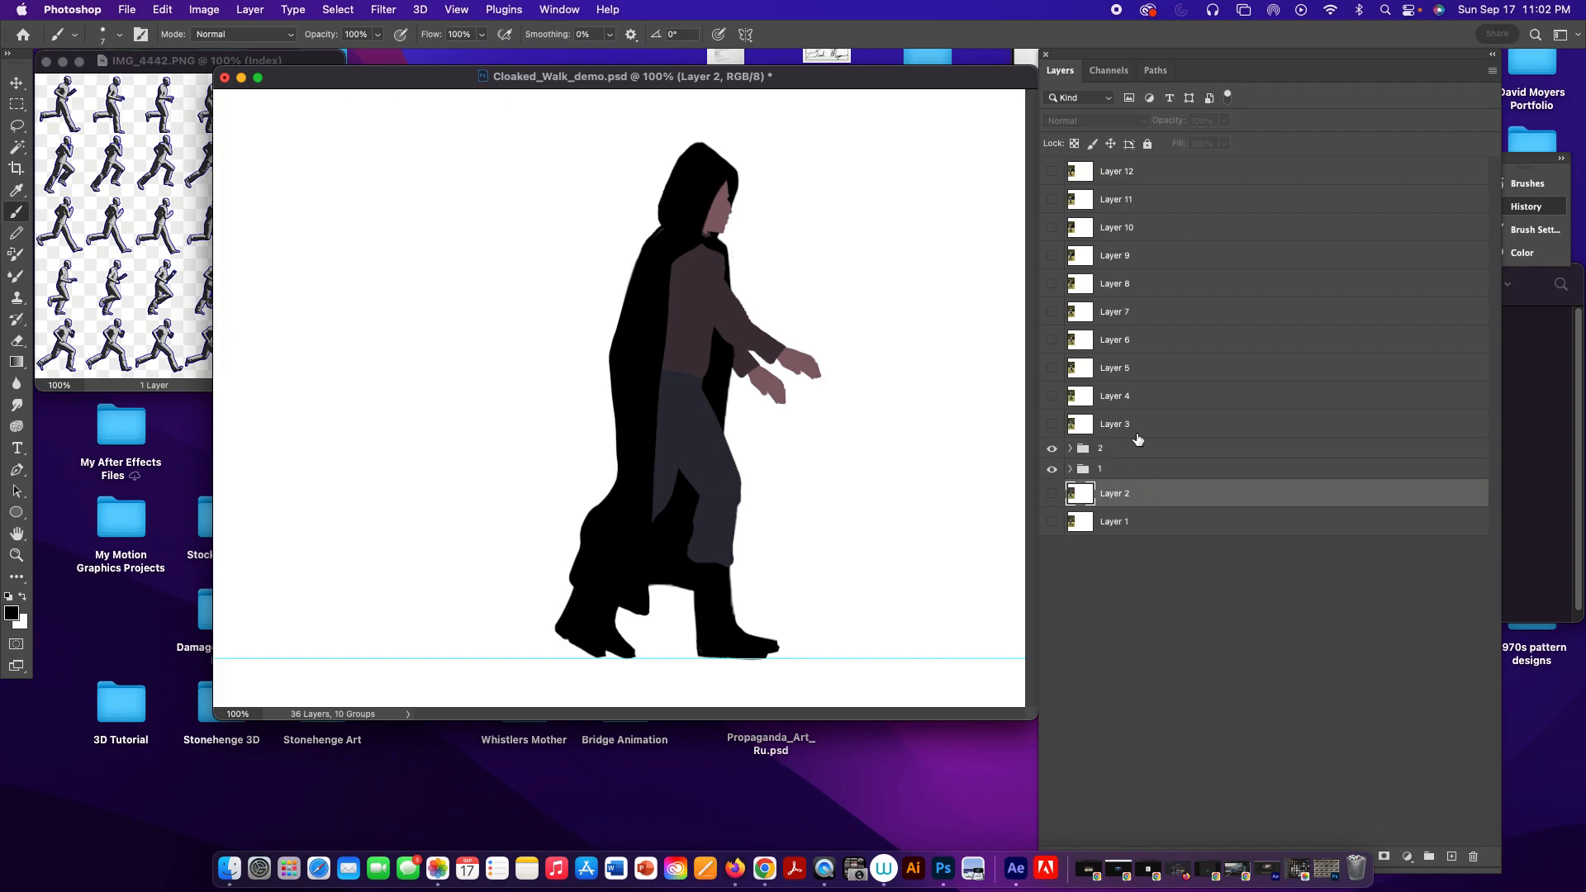
Show the Layer 3 reference photo and hide group 2, keeping group 1 shown.
click(1052, 424)
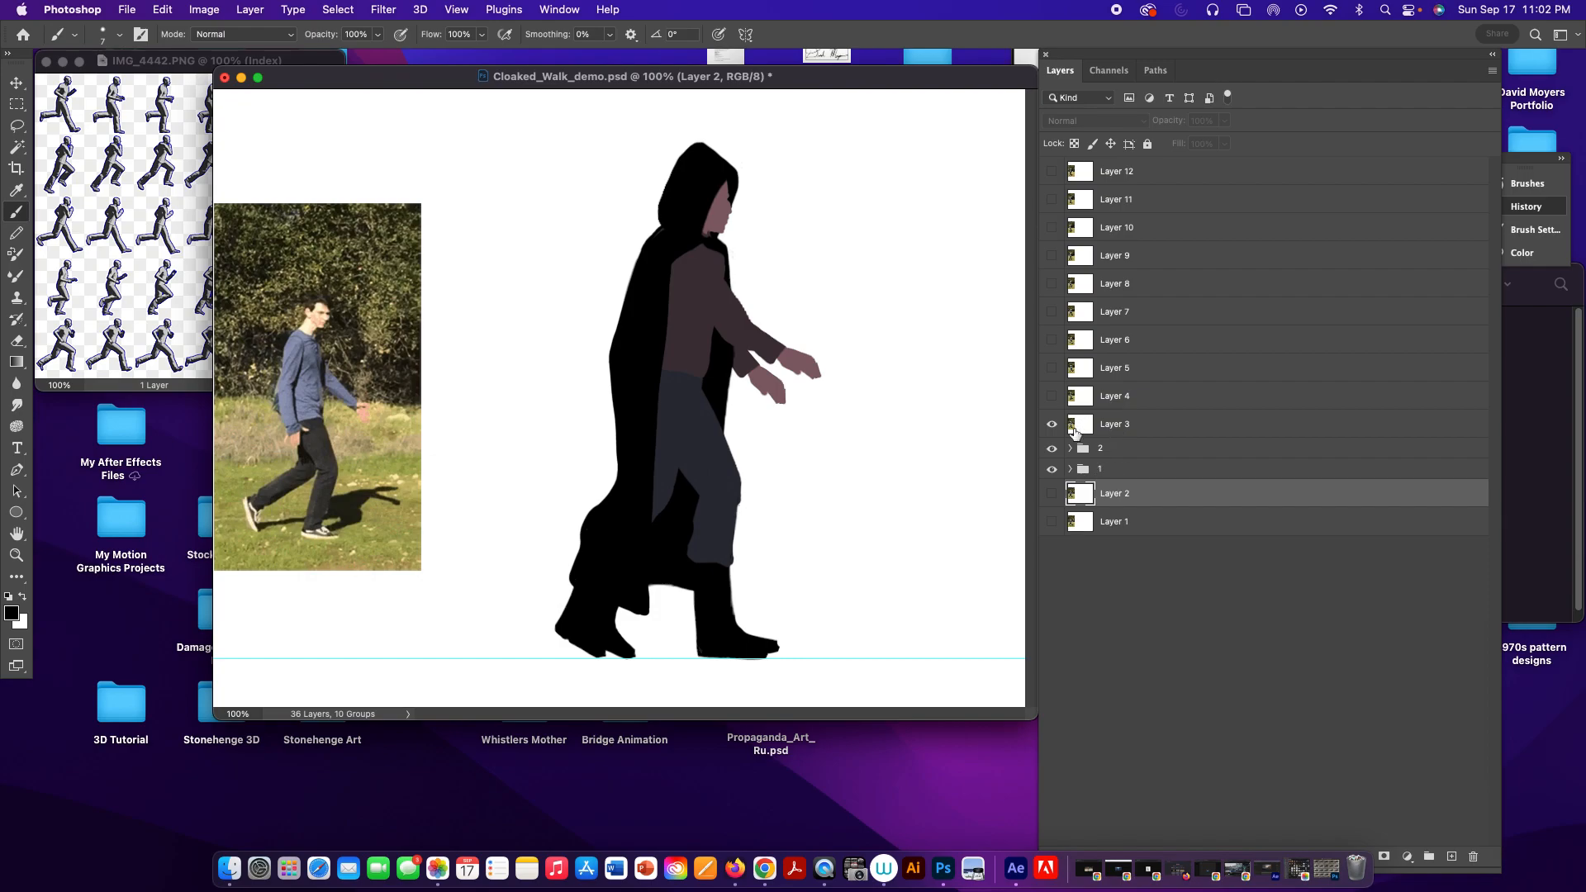
click(1052, 469)
click(1053, 469)
click(1052, 449)
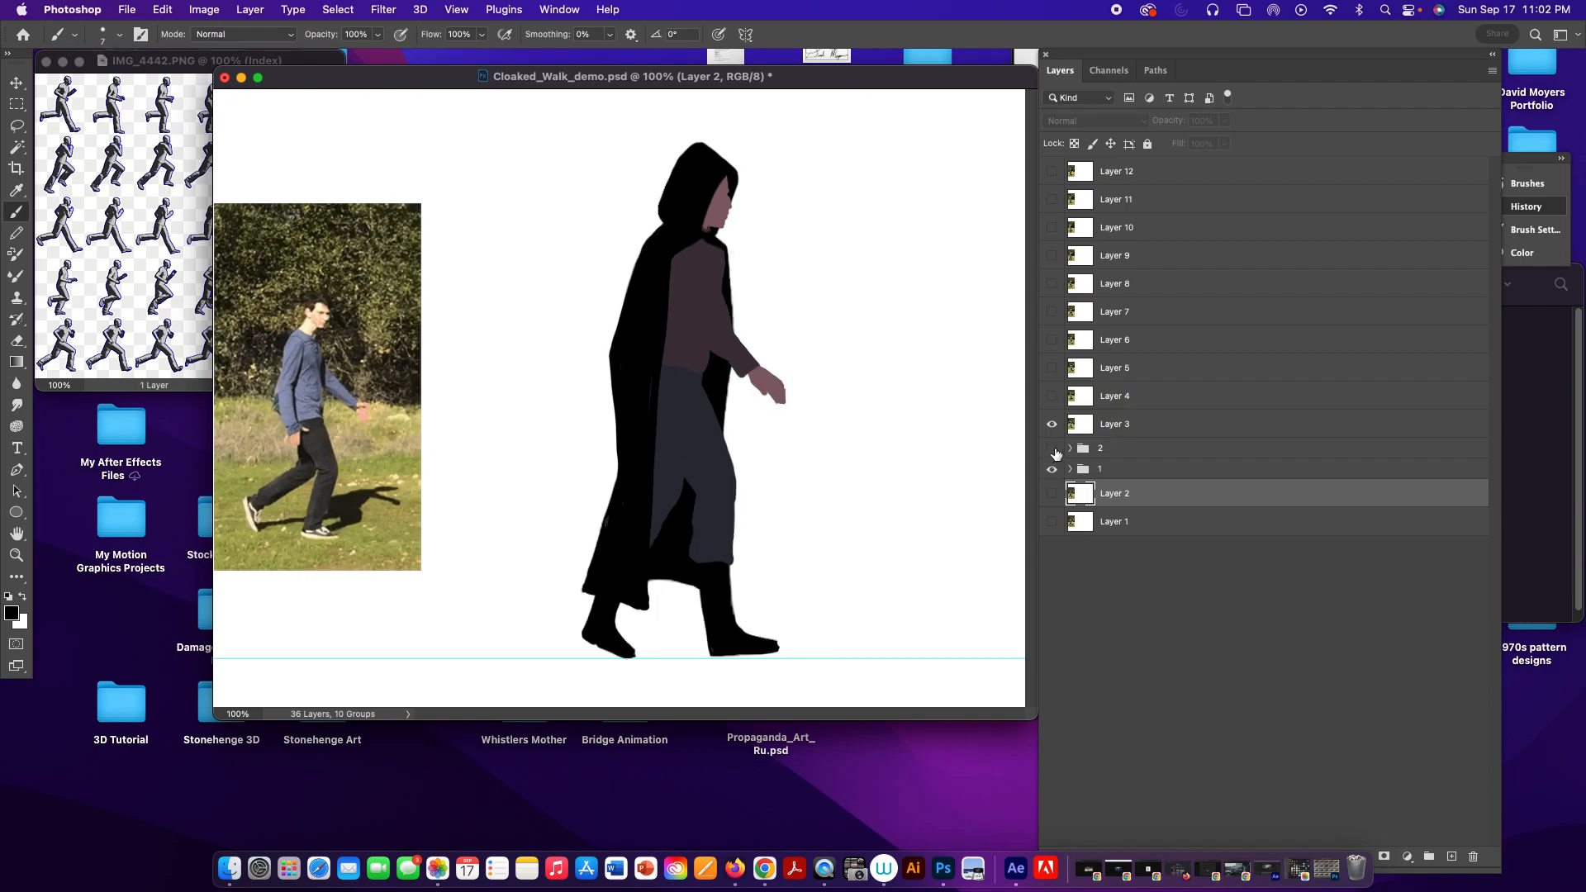
Open the Timeline for the frame animation.
click(568, 10)
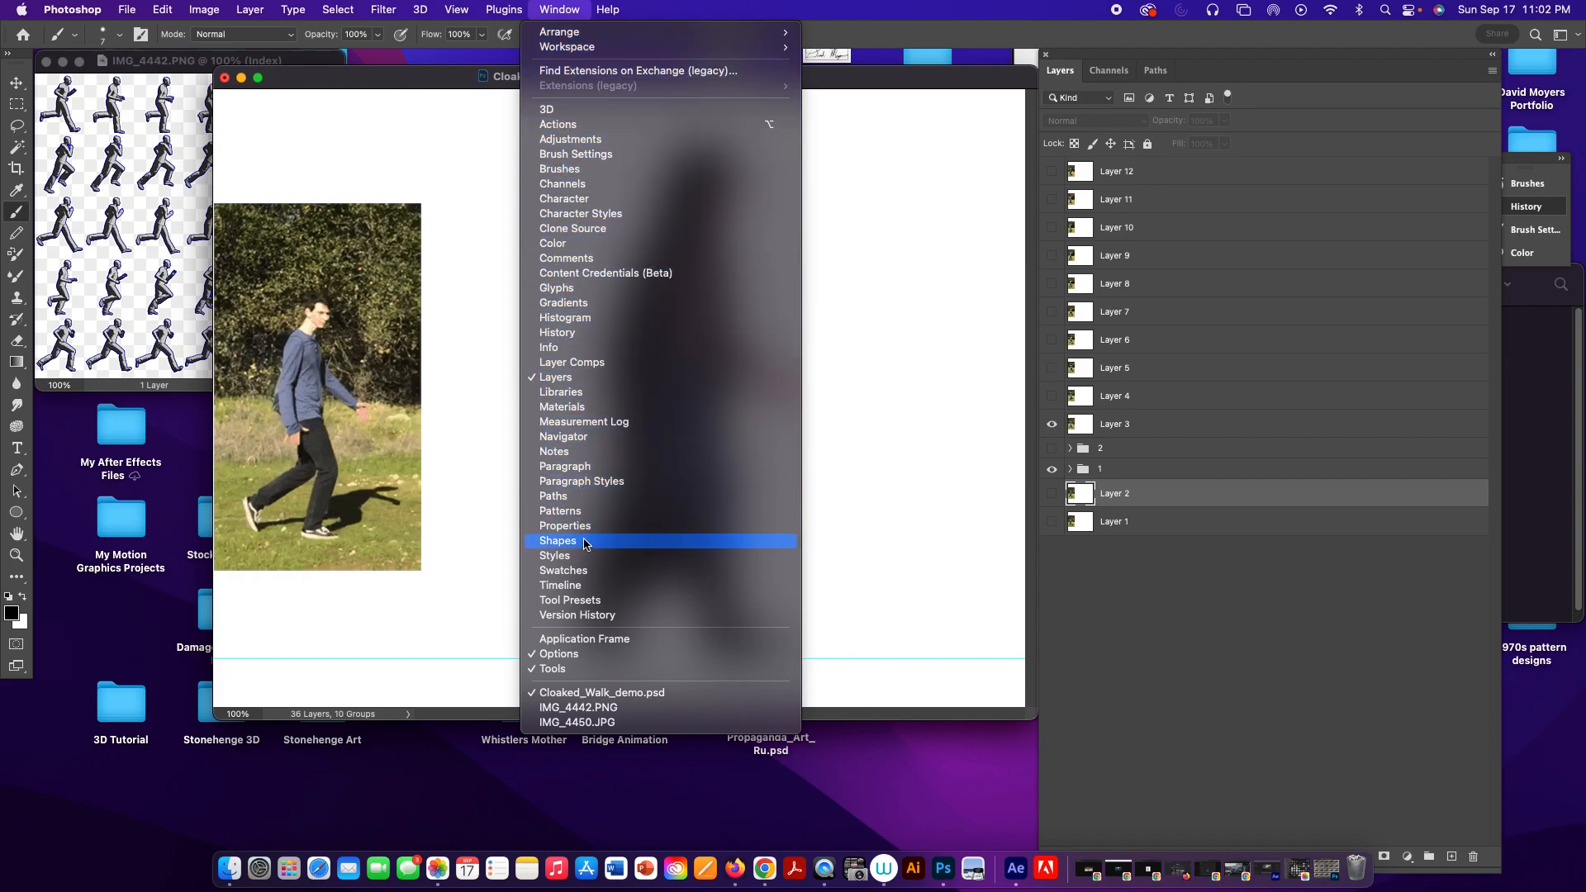
click(582, 588)
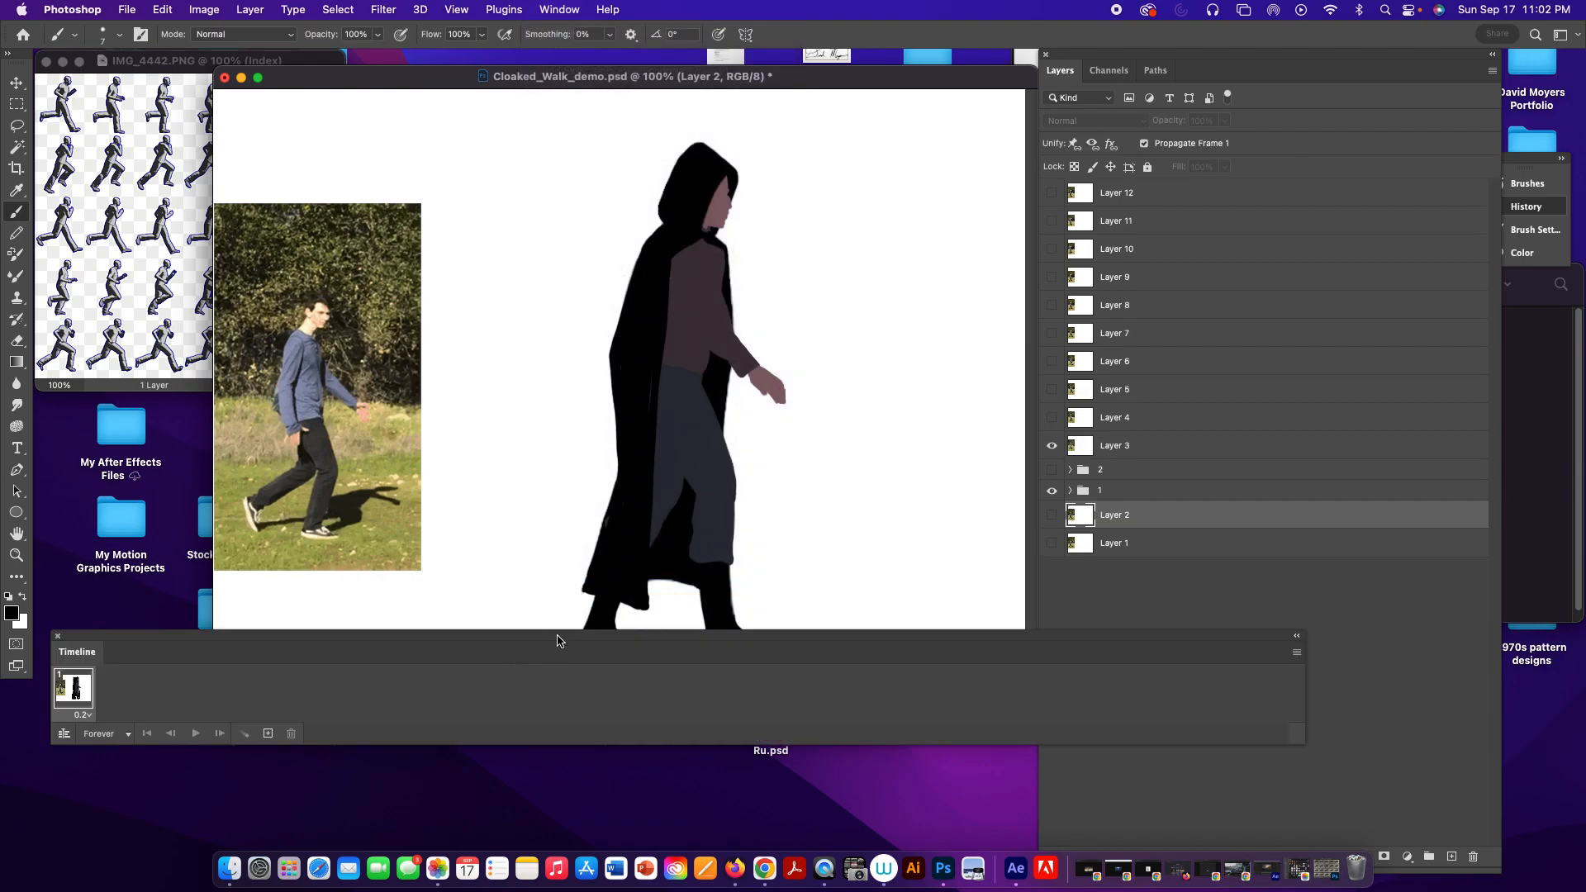
Move the Timeline clear of the figure's feet and hide the Layer 3 reference photo, leaving only group 1 in frame 1.
drag(561, 638, 564, 685)
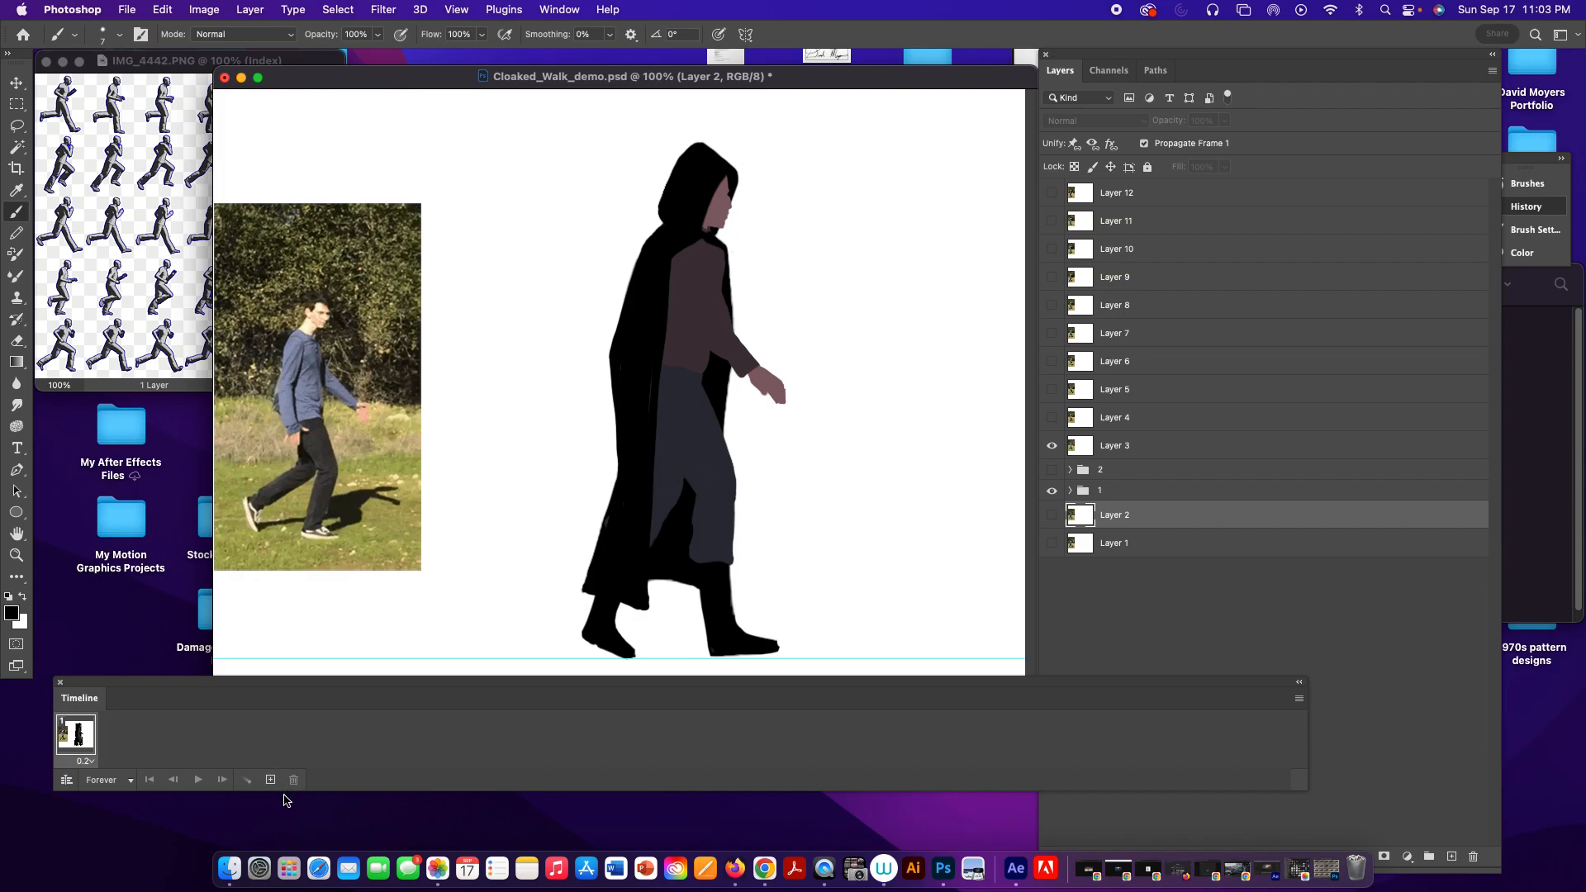
click(1122, 493)
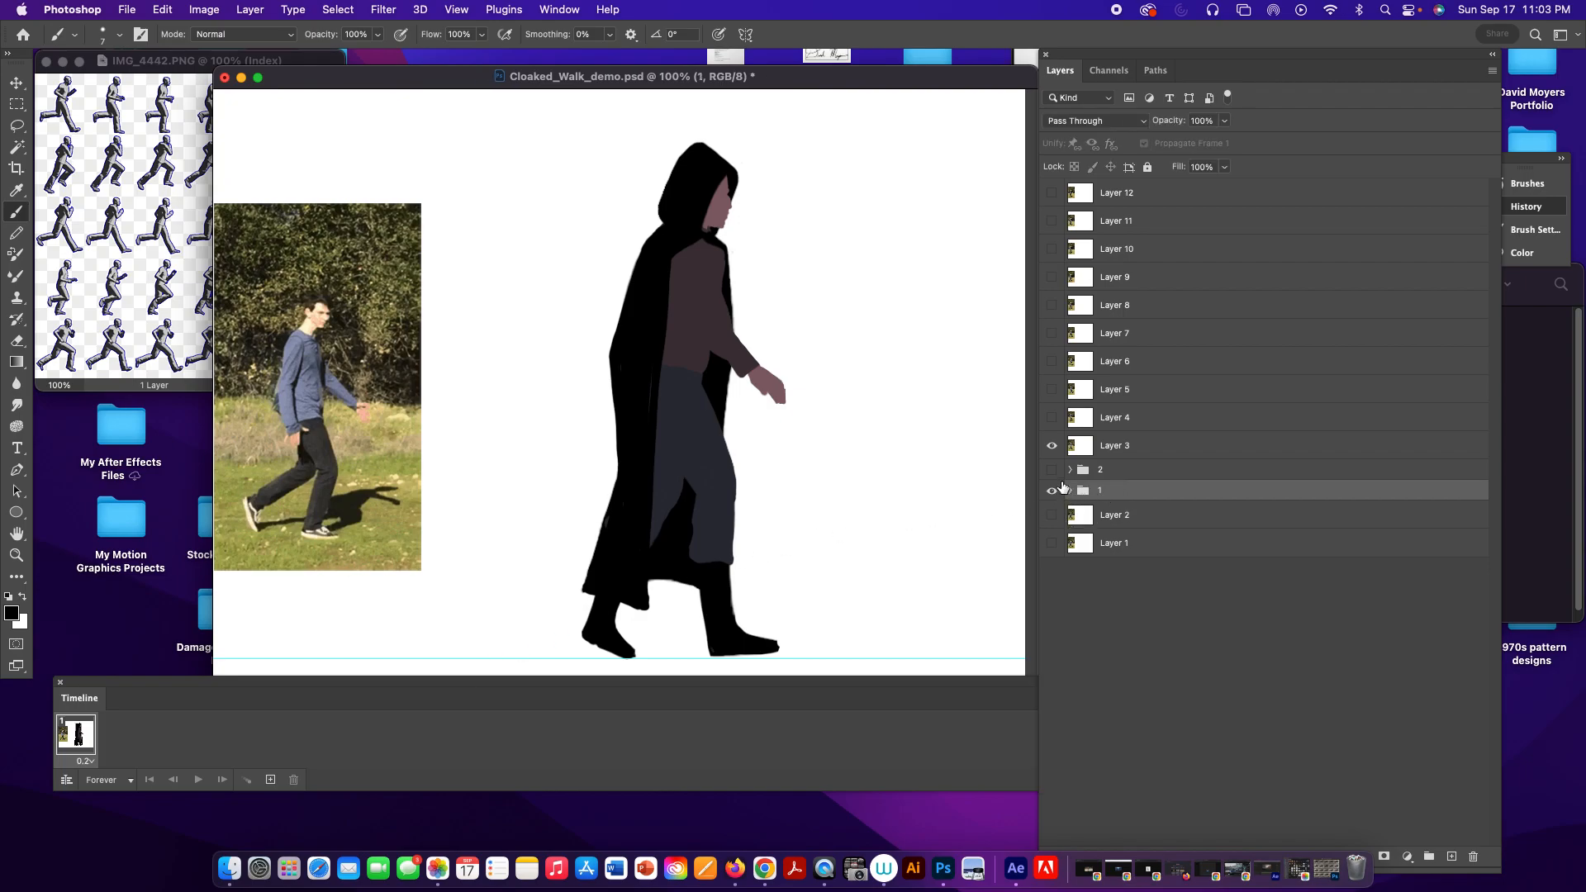
click(1053, 447)
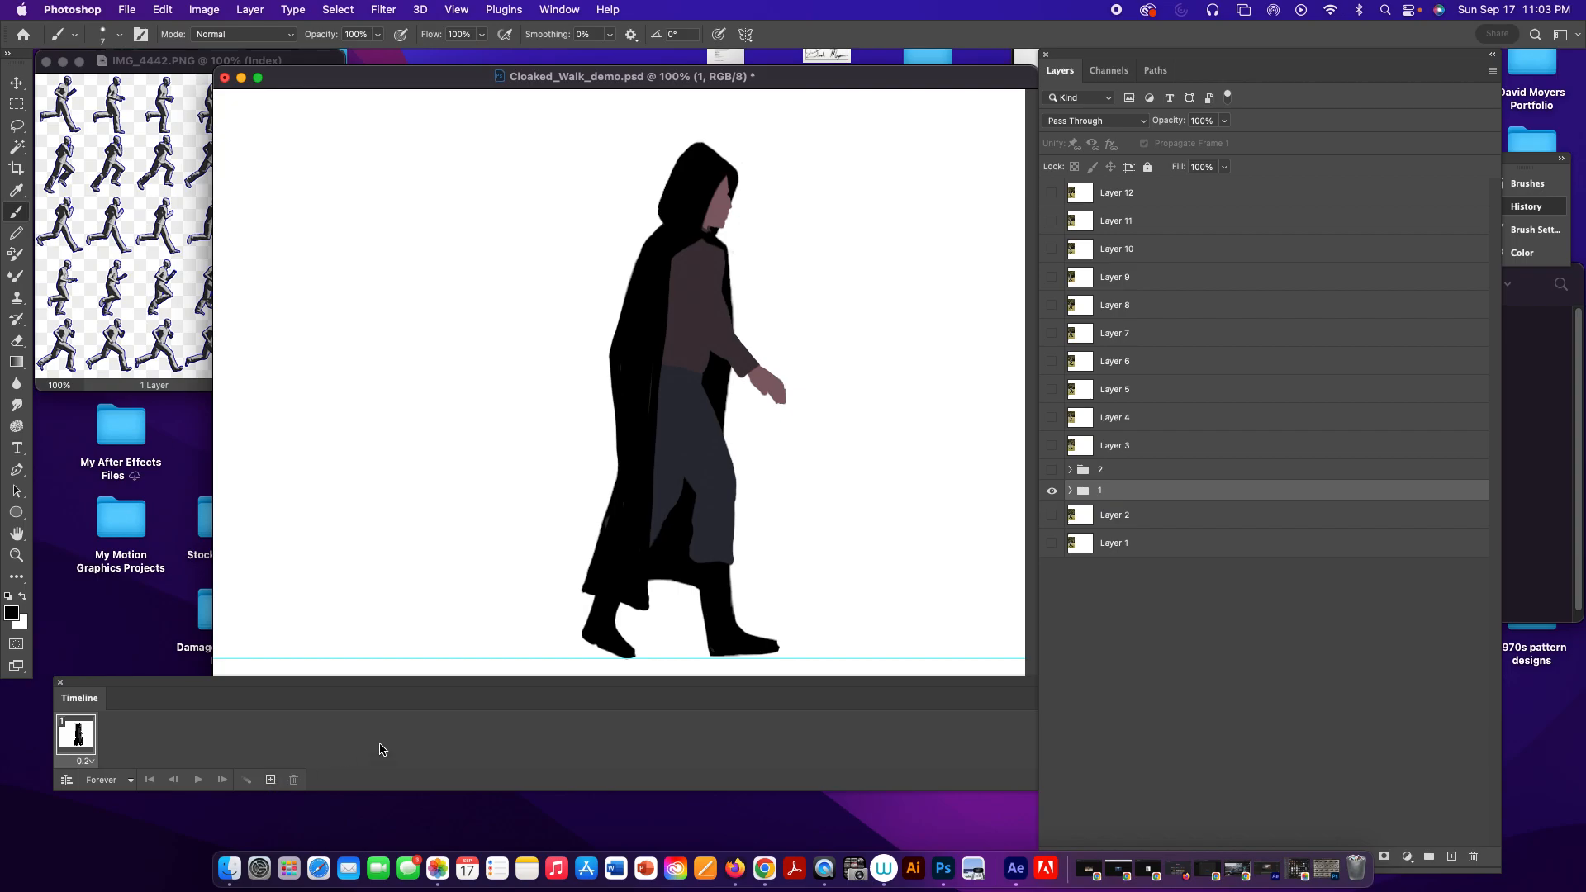
click(923, 684)
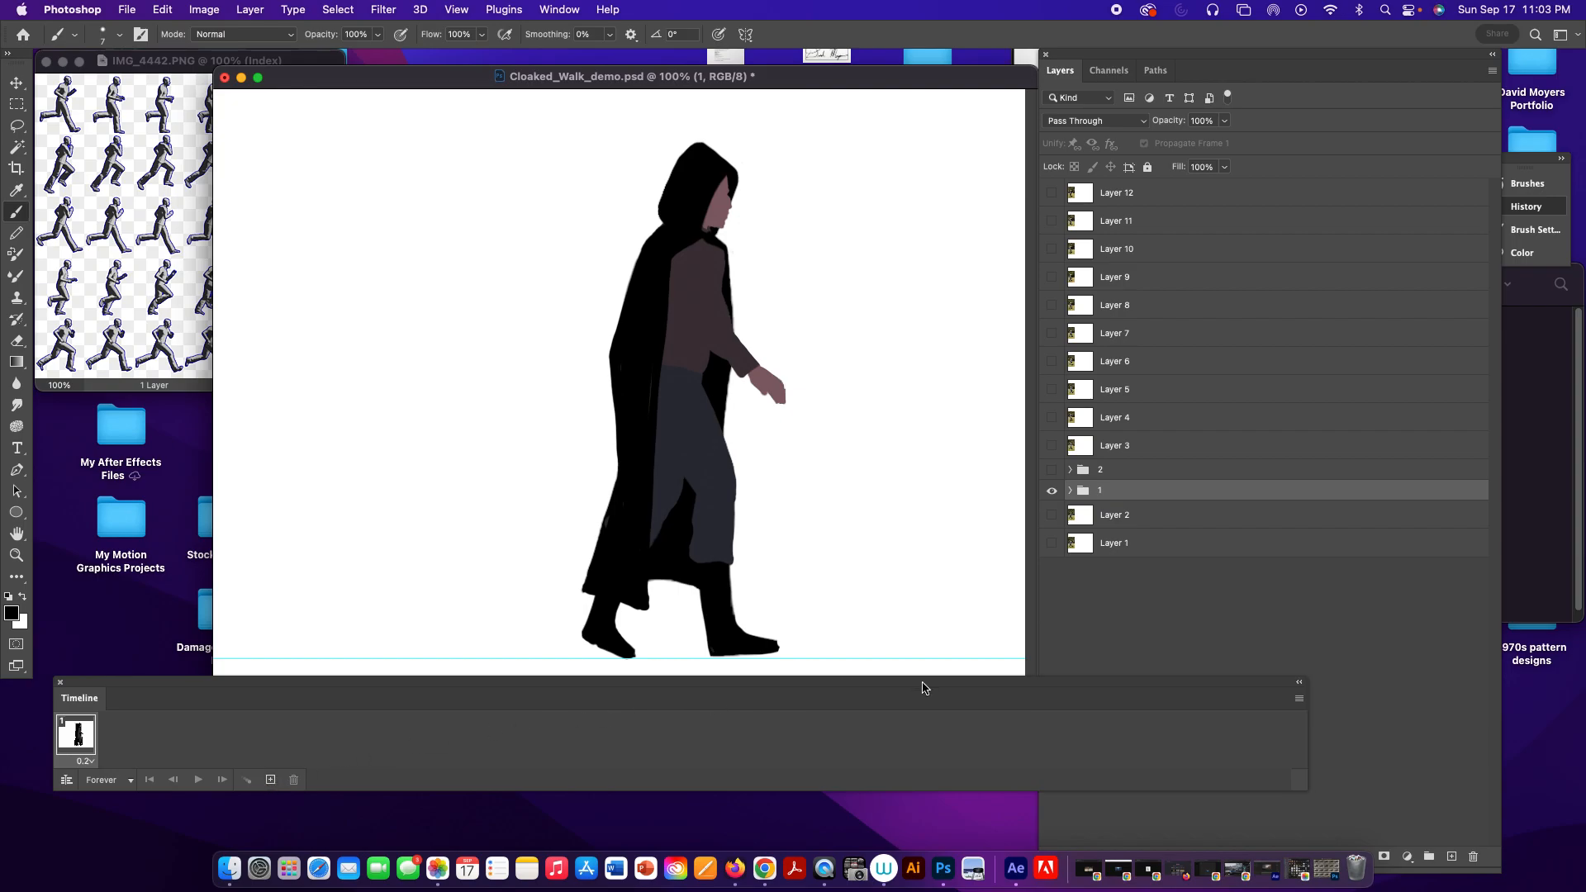
Add a second animation frame and delete the blank Frame 2 layer created with it.
click(1299, 701)
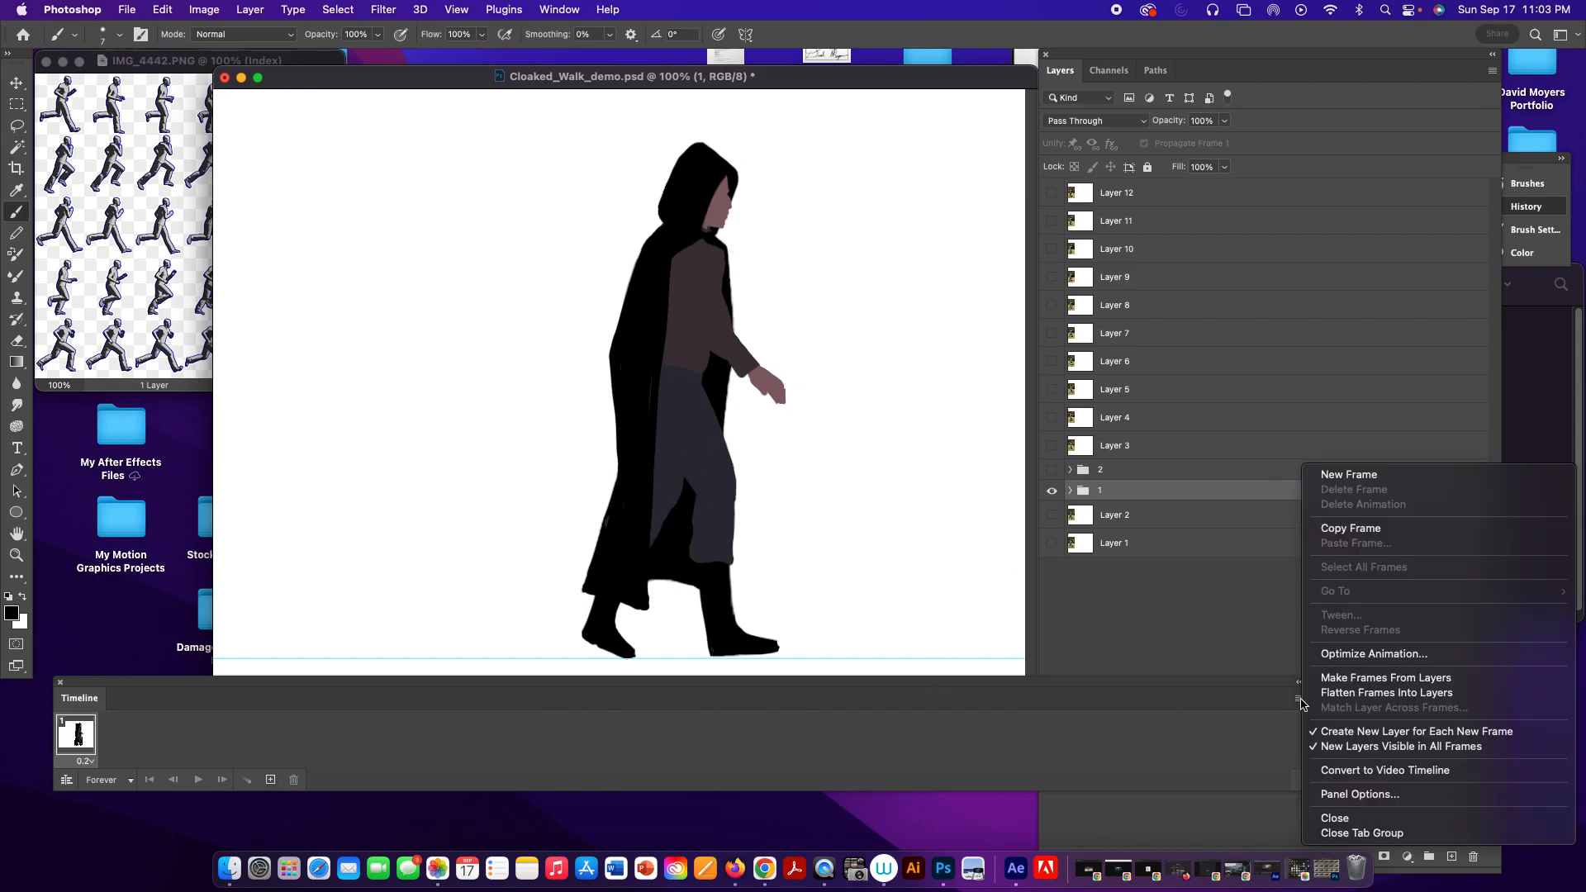
click(1352, 478)
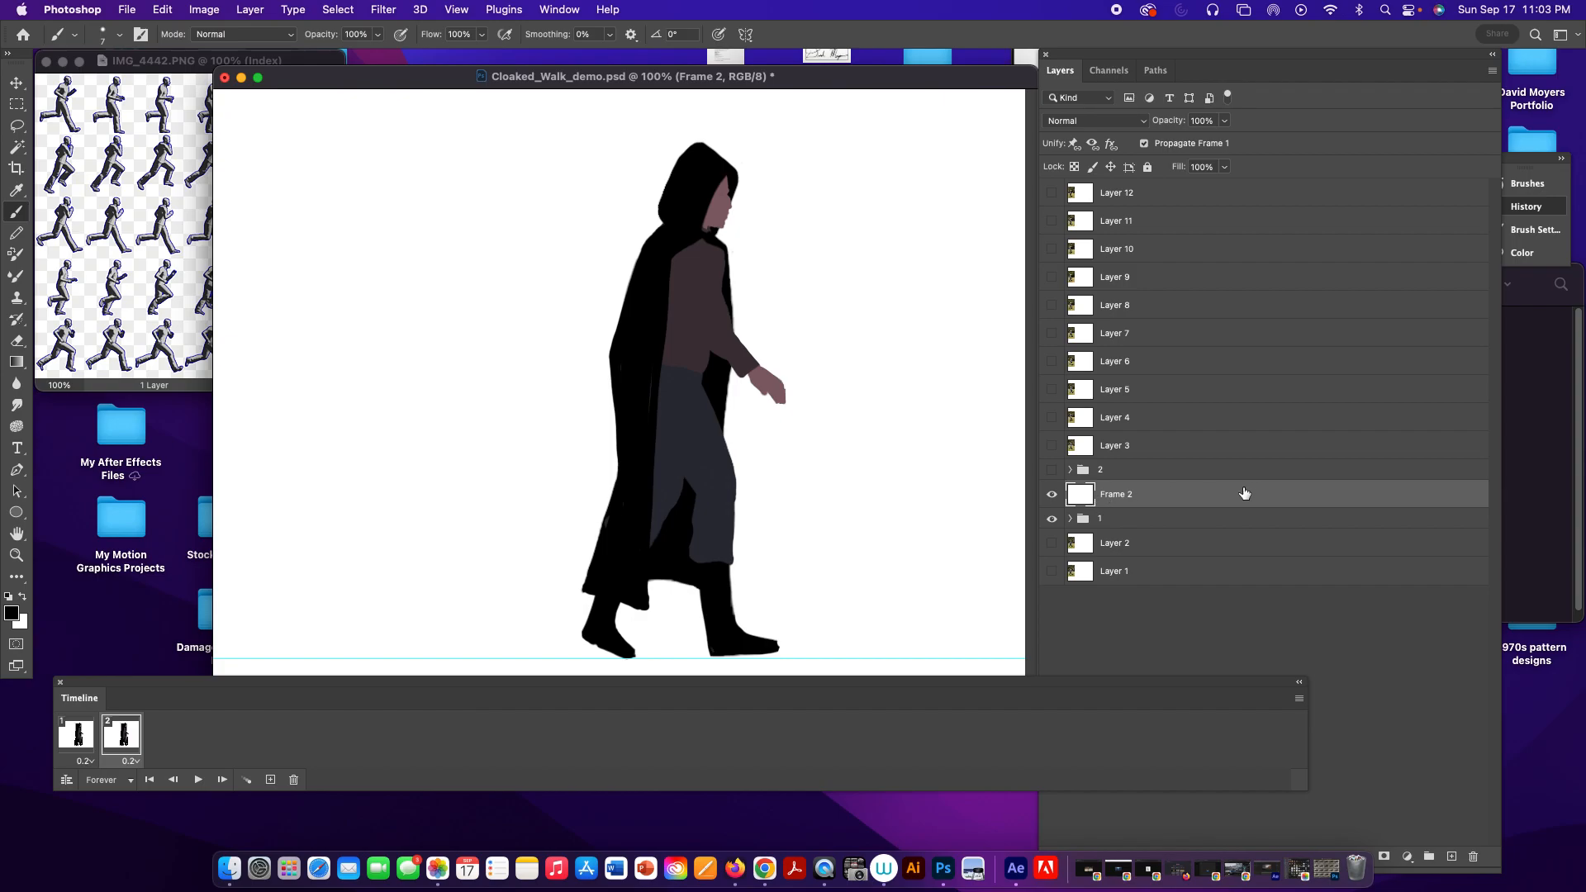
click(1177, 497)
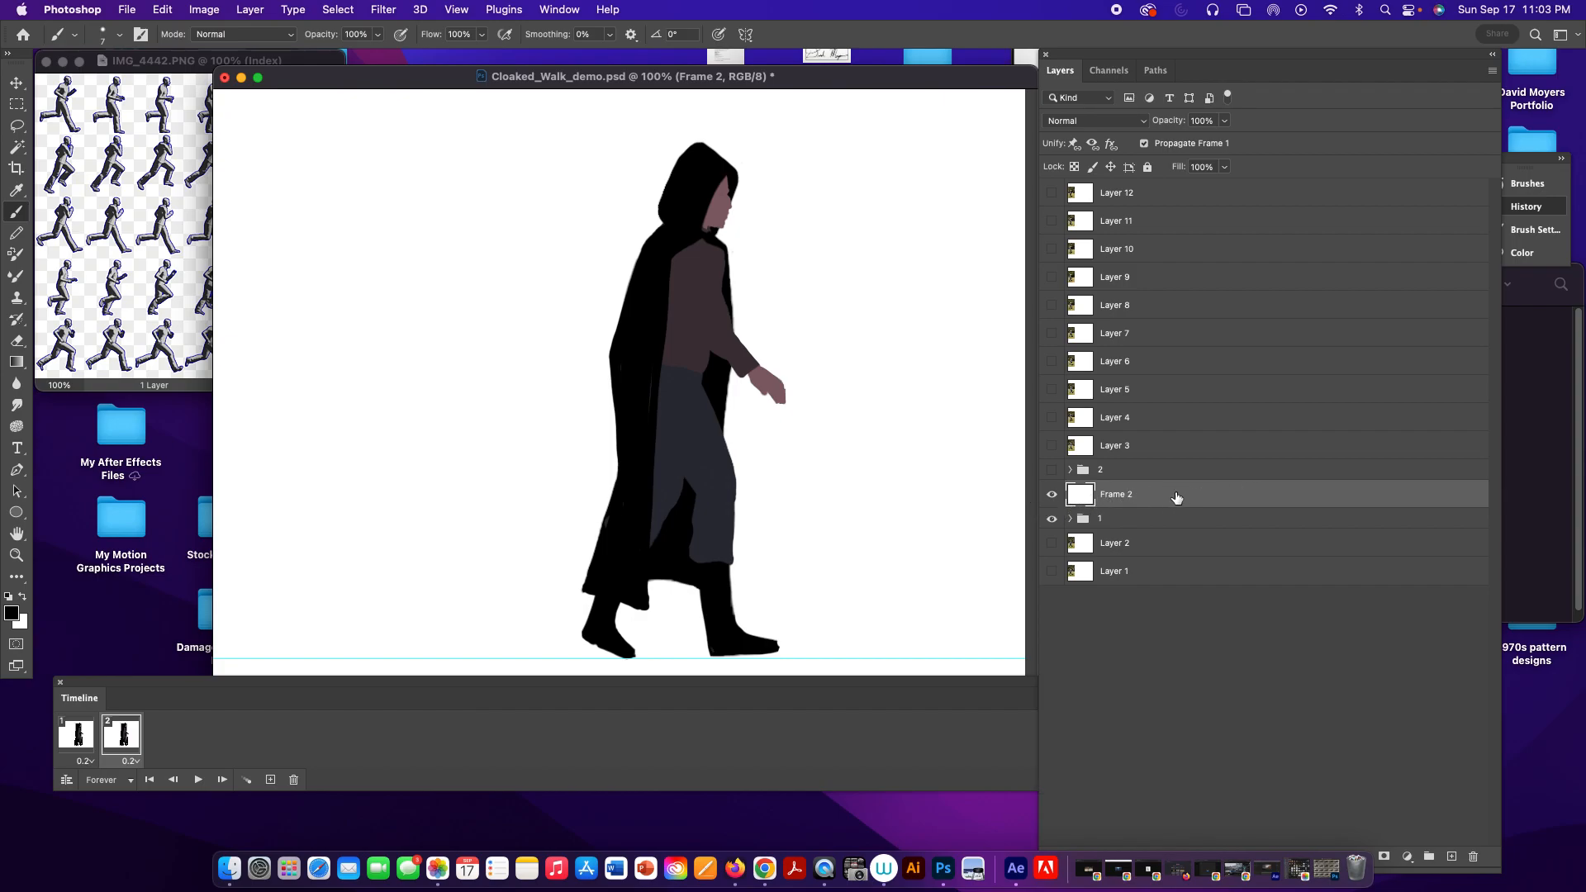
click(1475, 858)
click(837, 303)
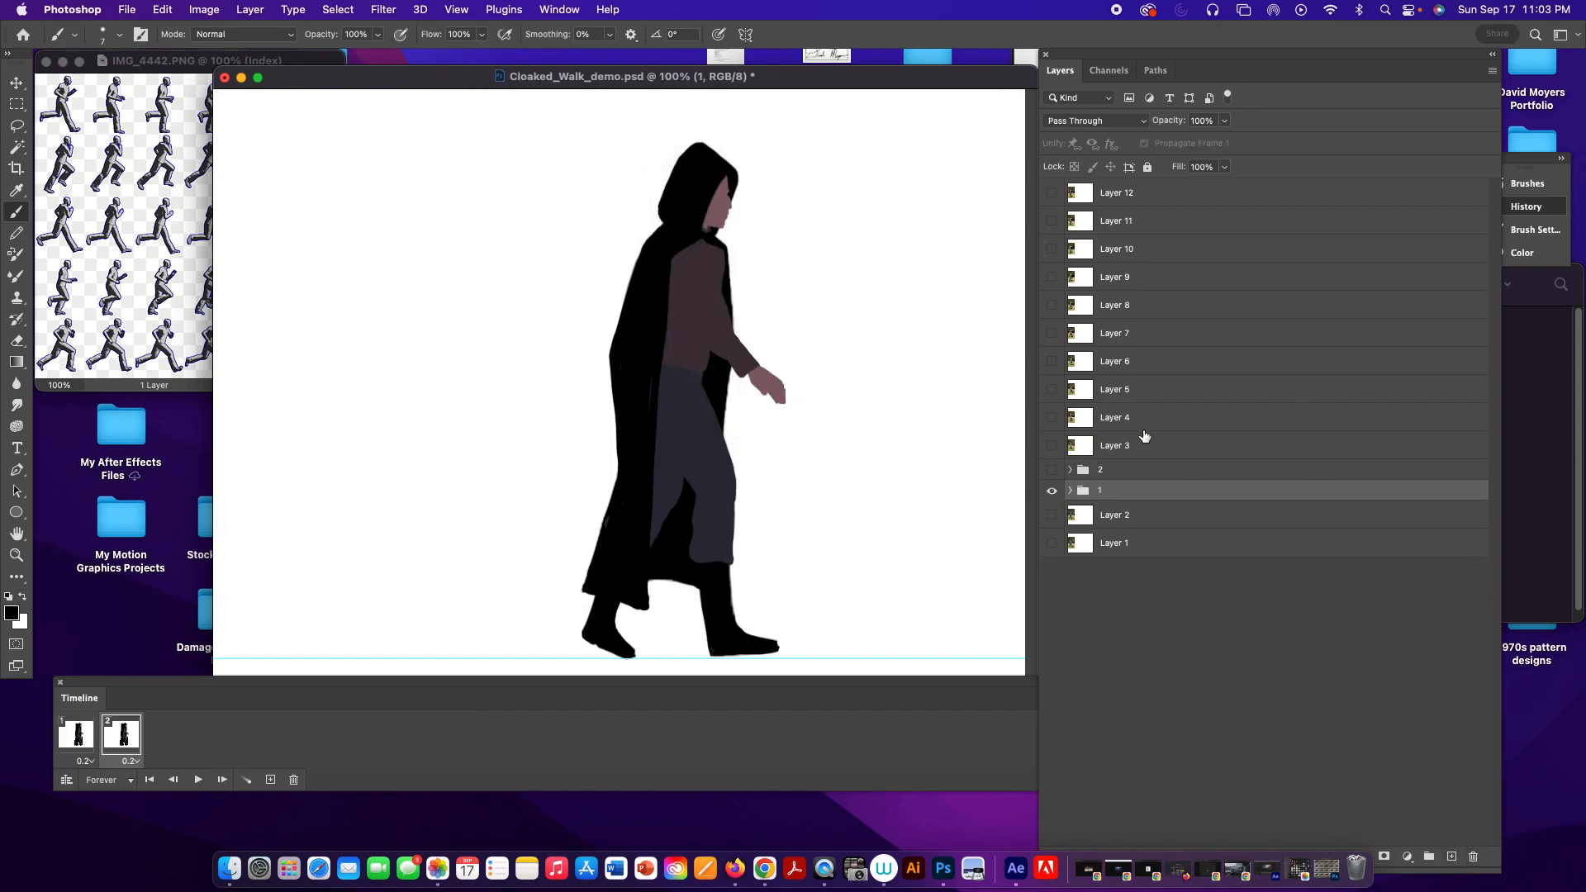
Show group 2 and hide group 1 in frame 2, and play the two-frame animation.
click(1052, 470)
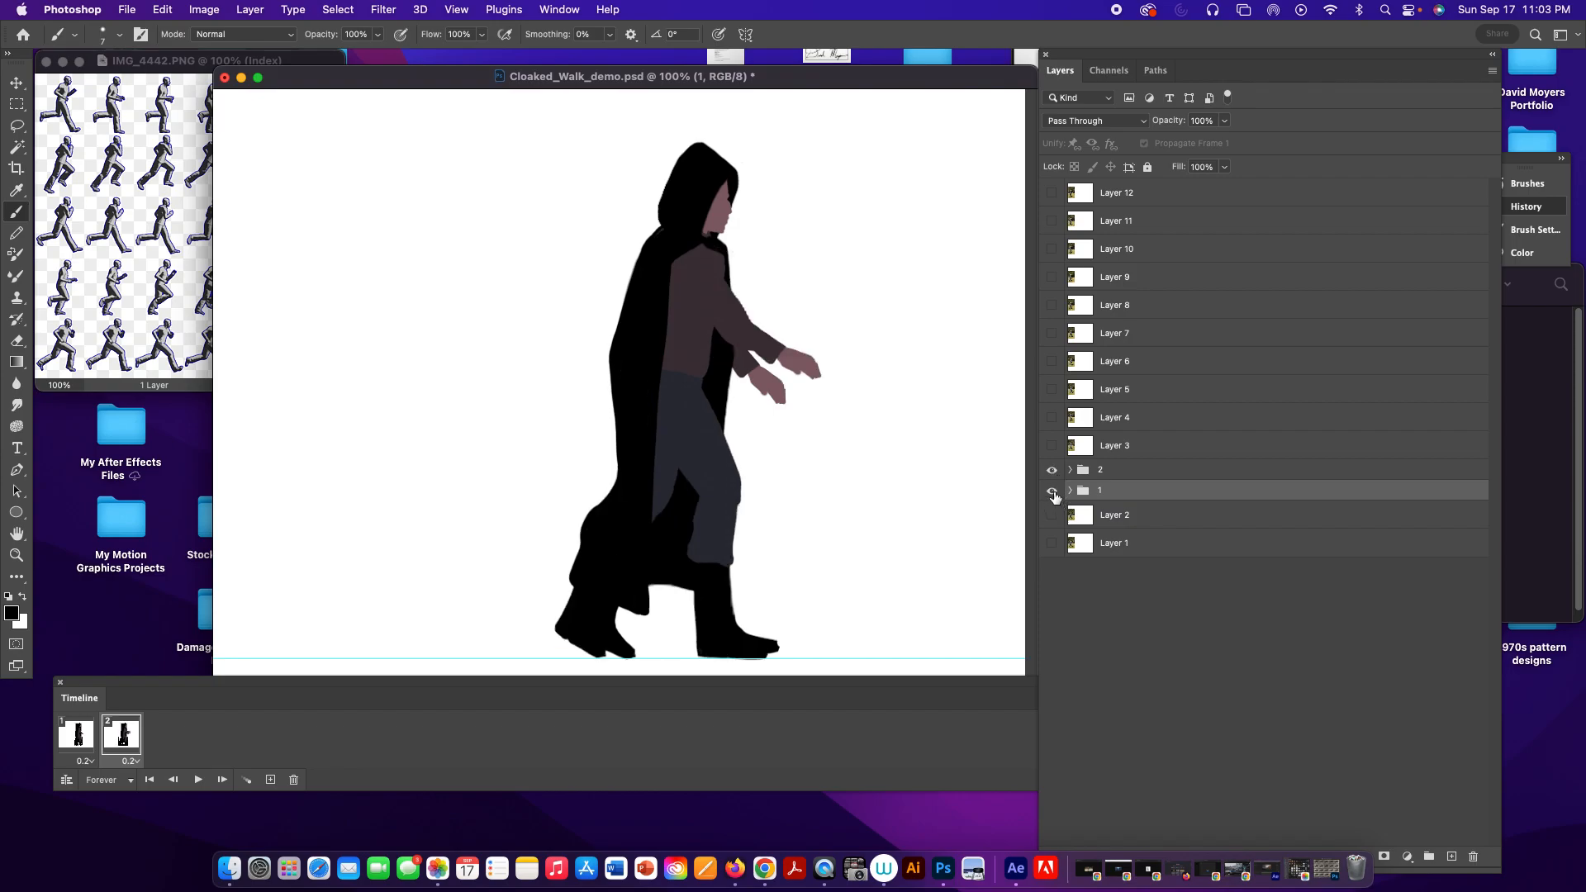
click(1054, 494)
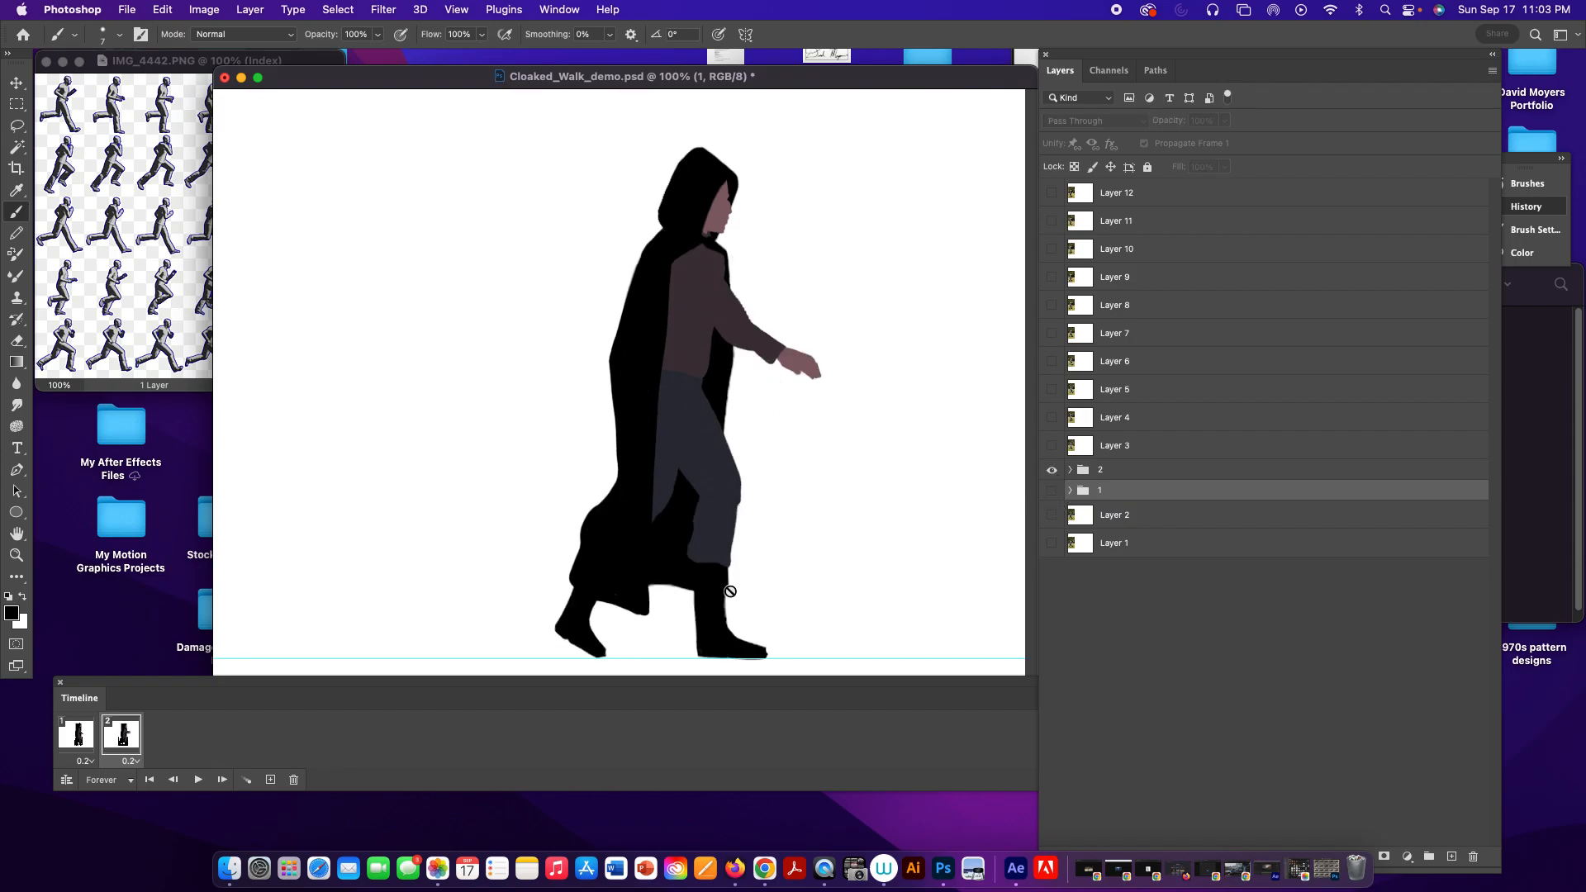
click(199, 780)
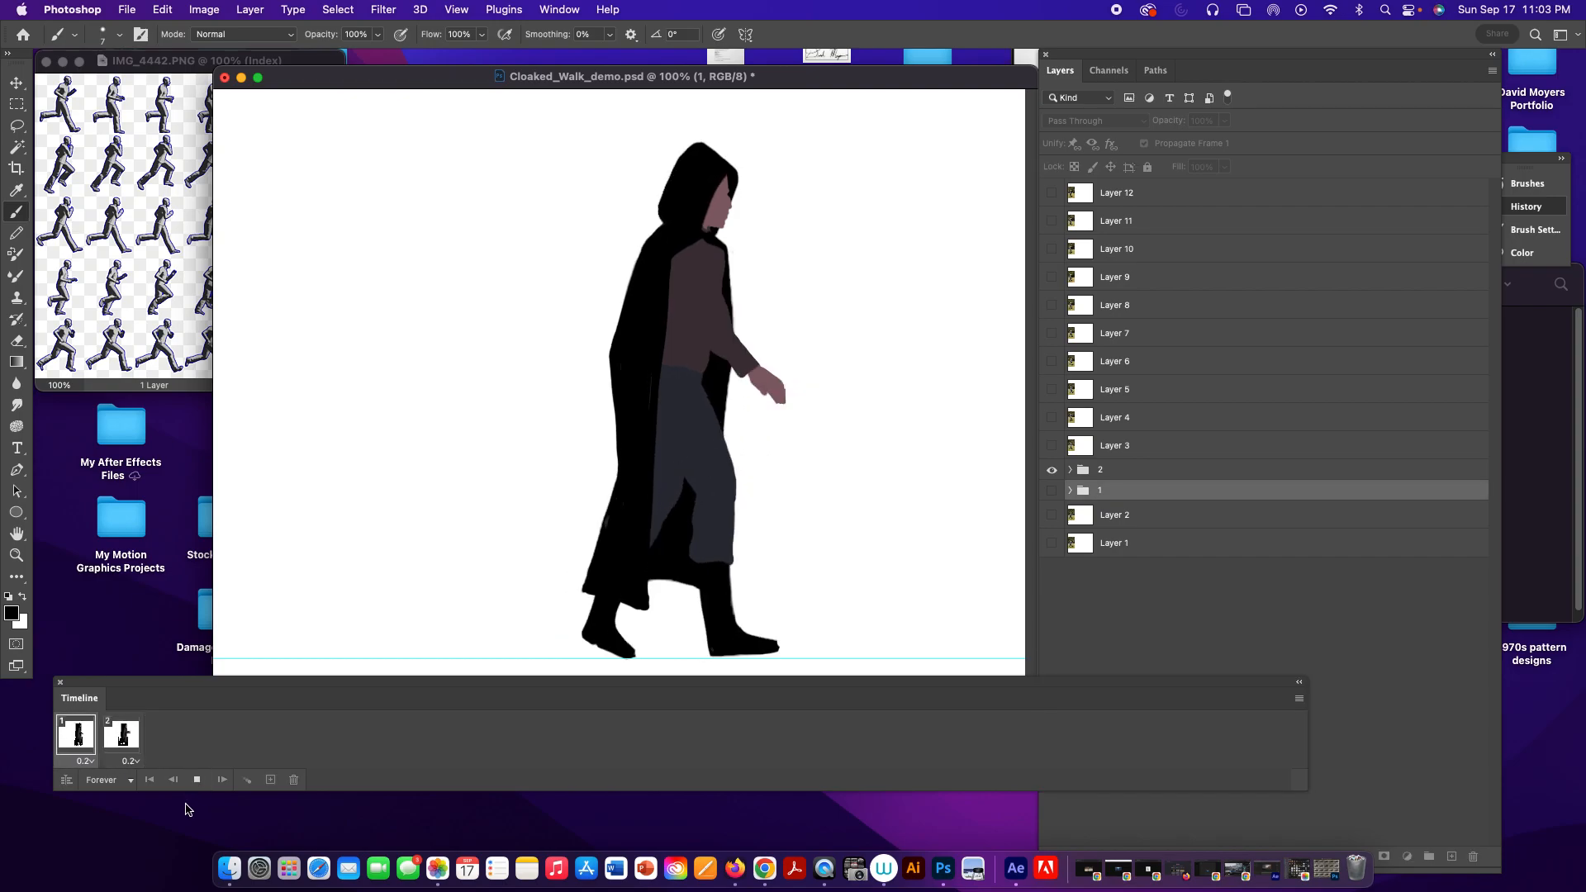
click(198, 780)
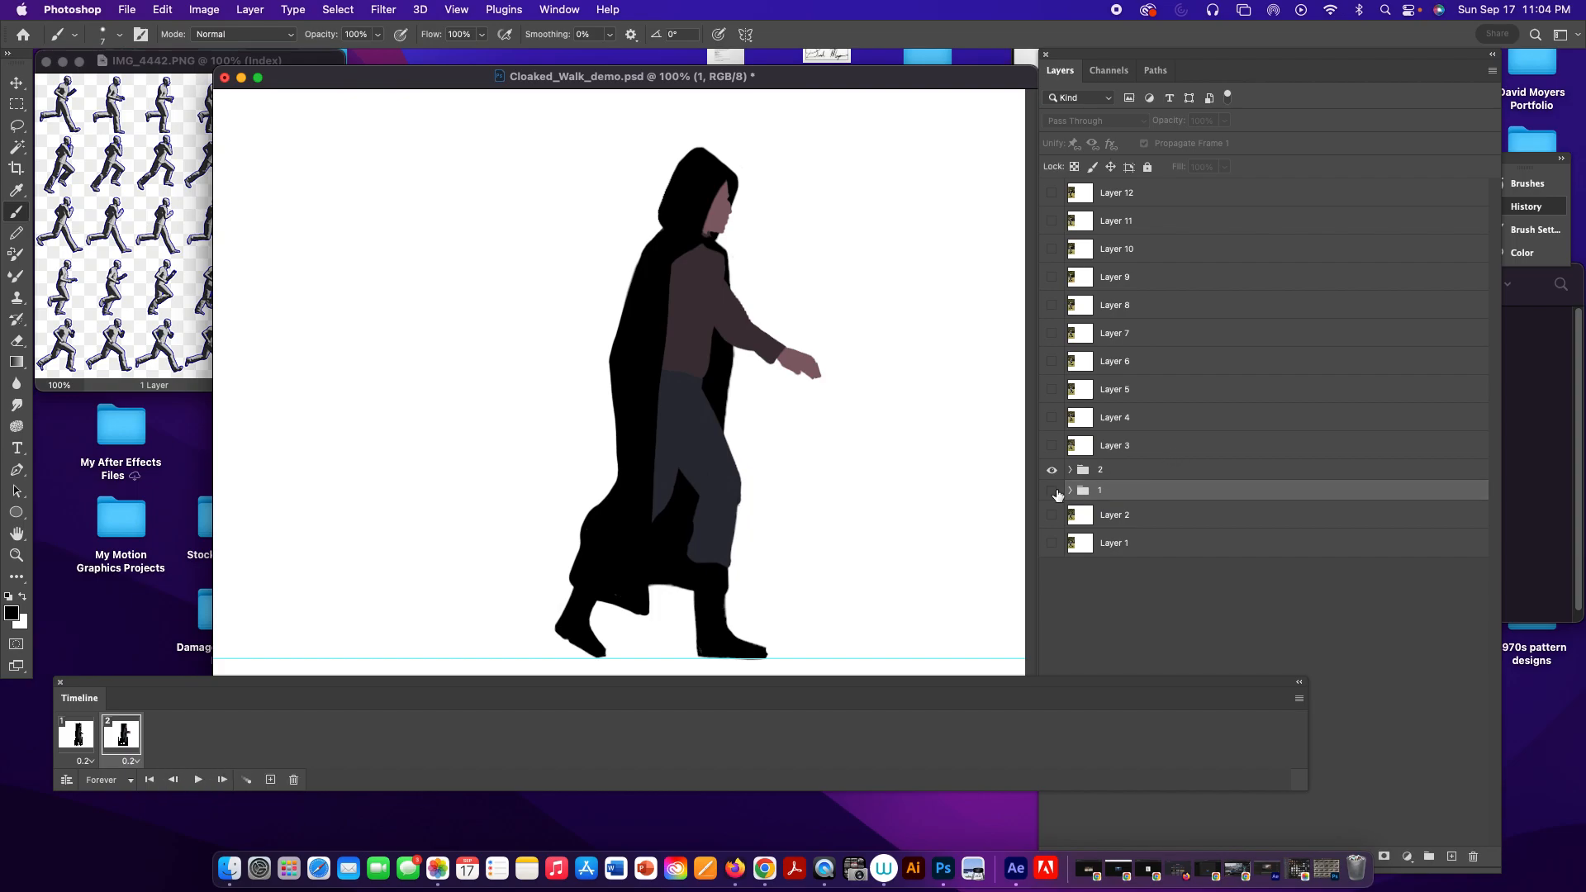
Add a third animation frame and delete the blank Frame 3 layer created with it.
click(1300, 702)
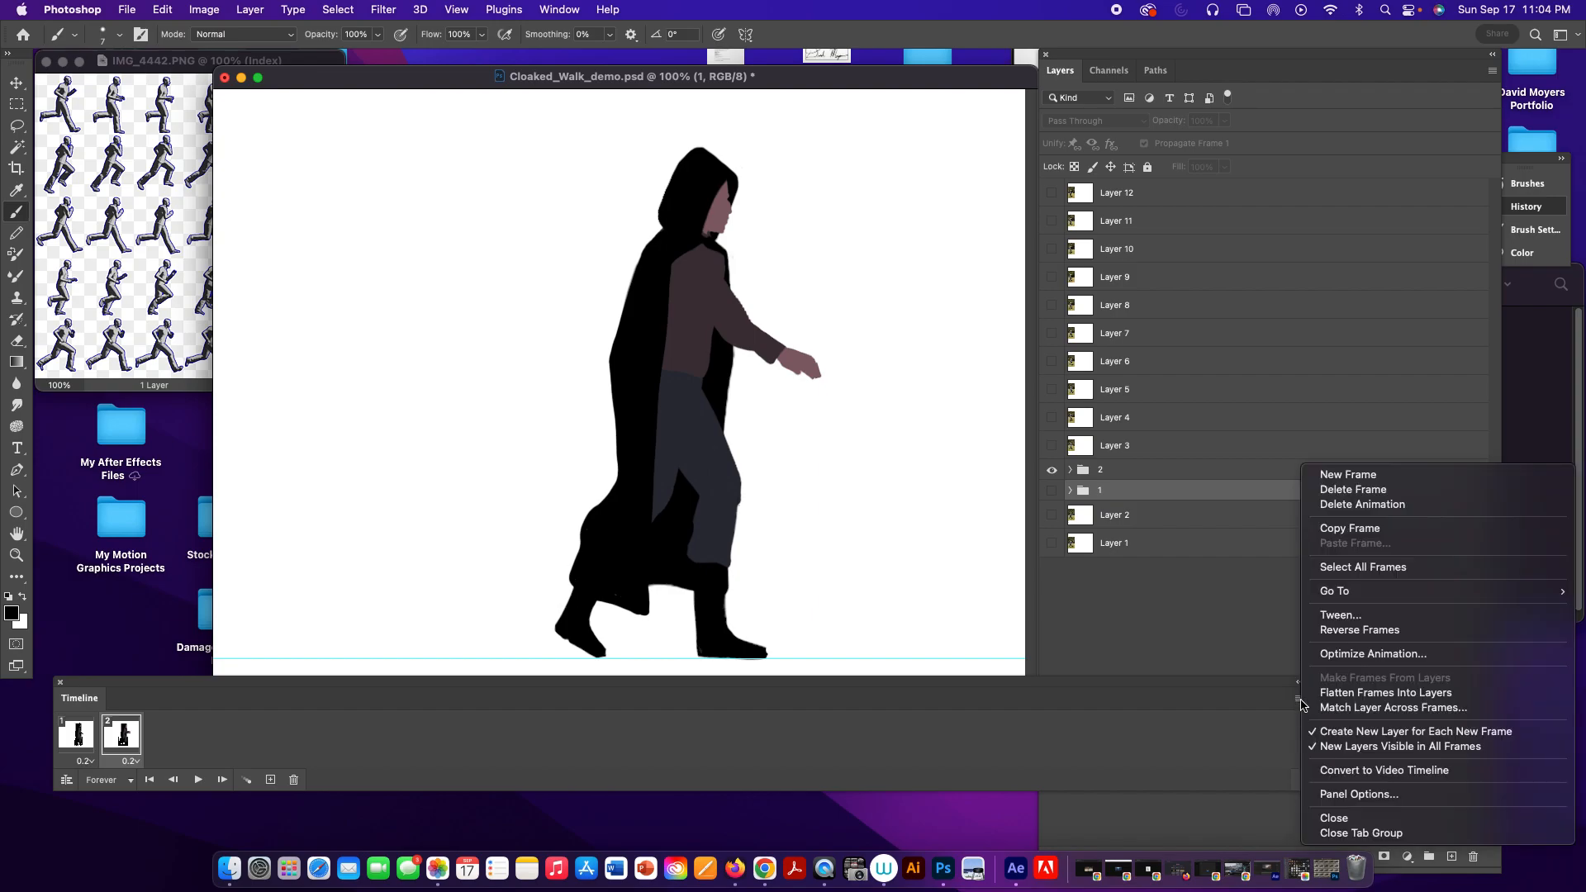
click(1361, 477)
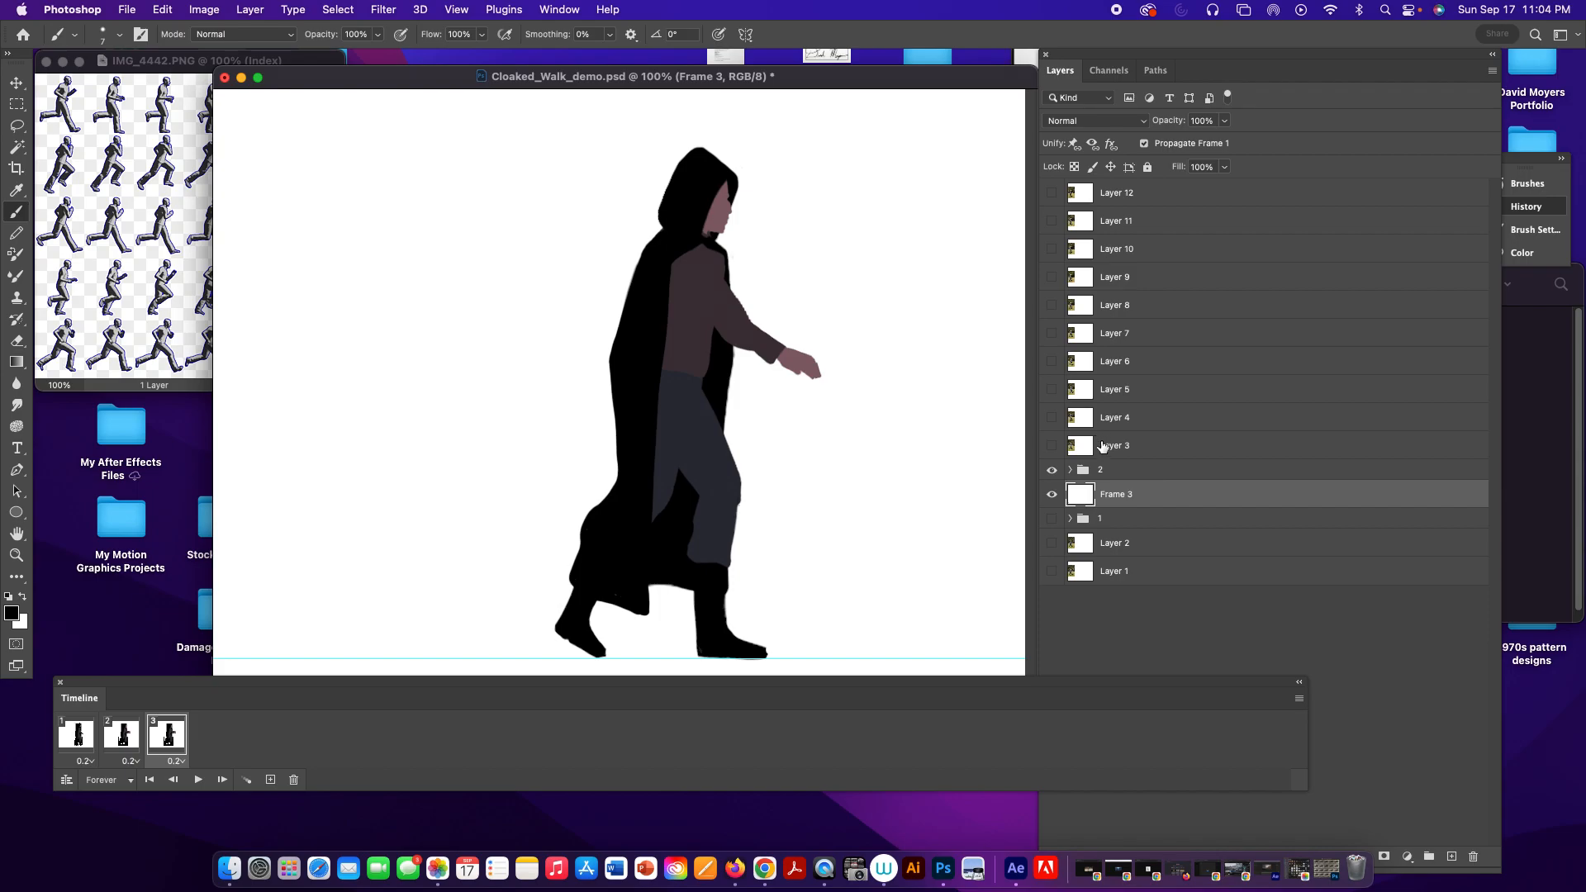
click(1473, 857)
click(792, 302)
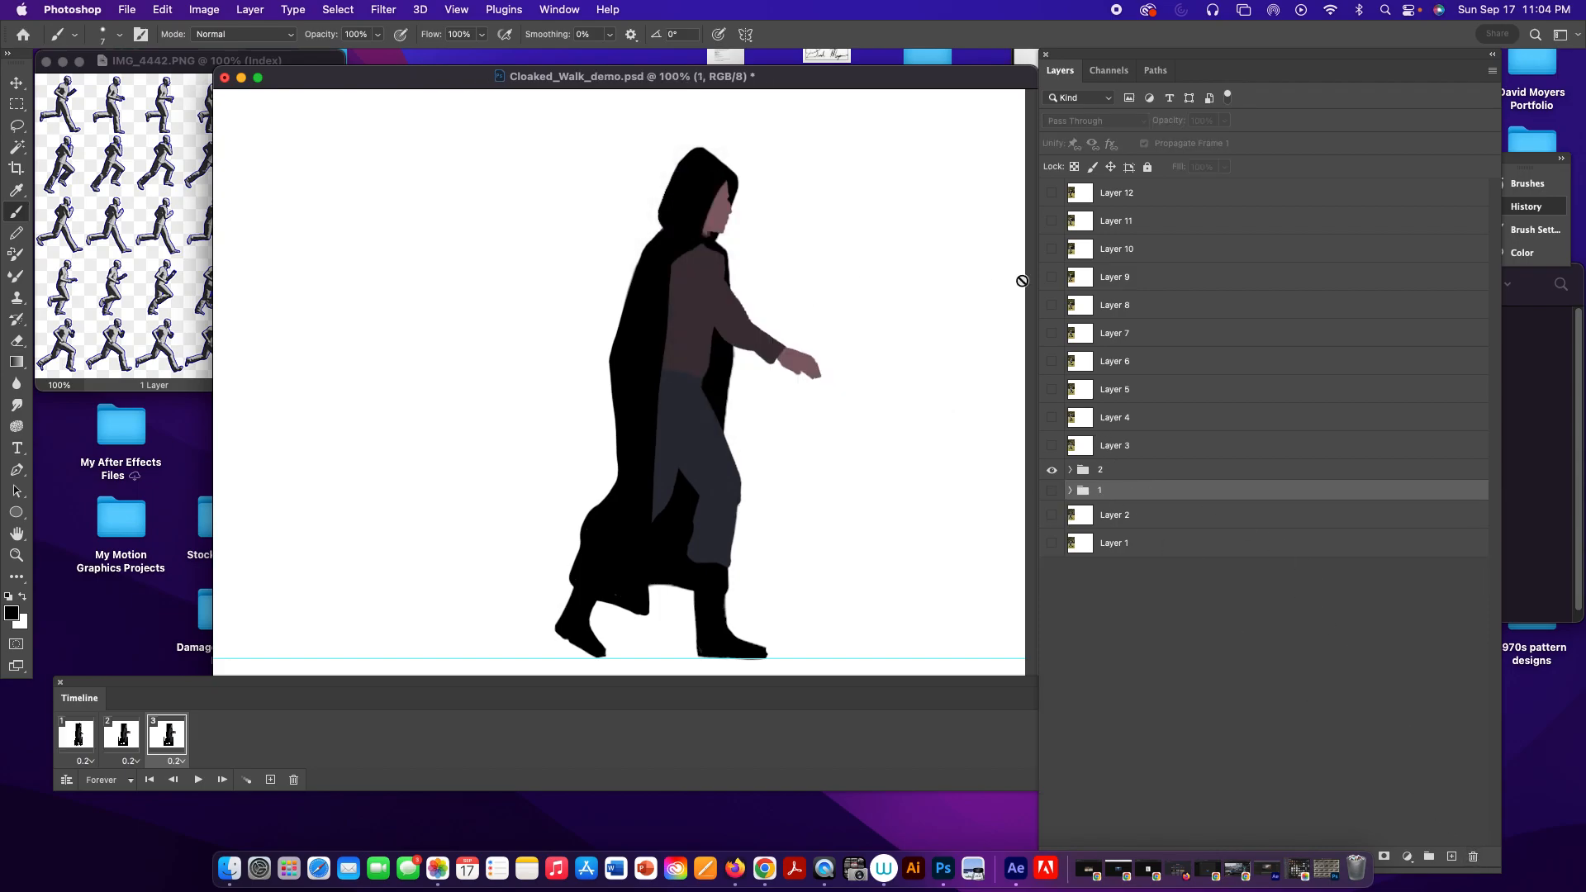
Duplicate group 2, rename the copy as 3, and hide group 2 in frame 3.
click(1142, 471)
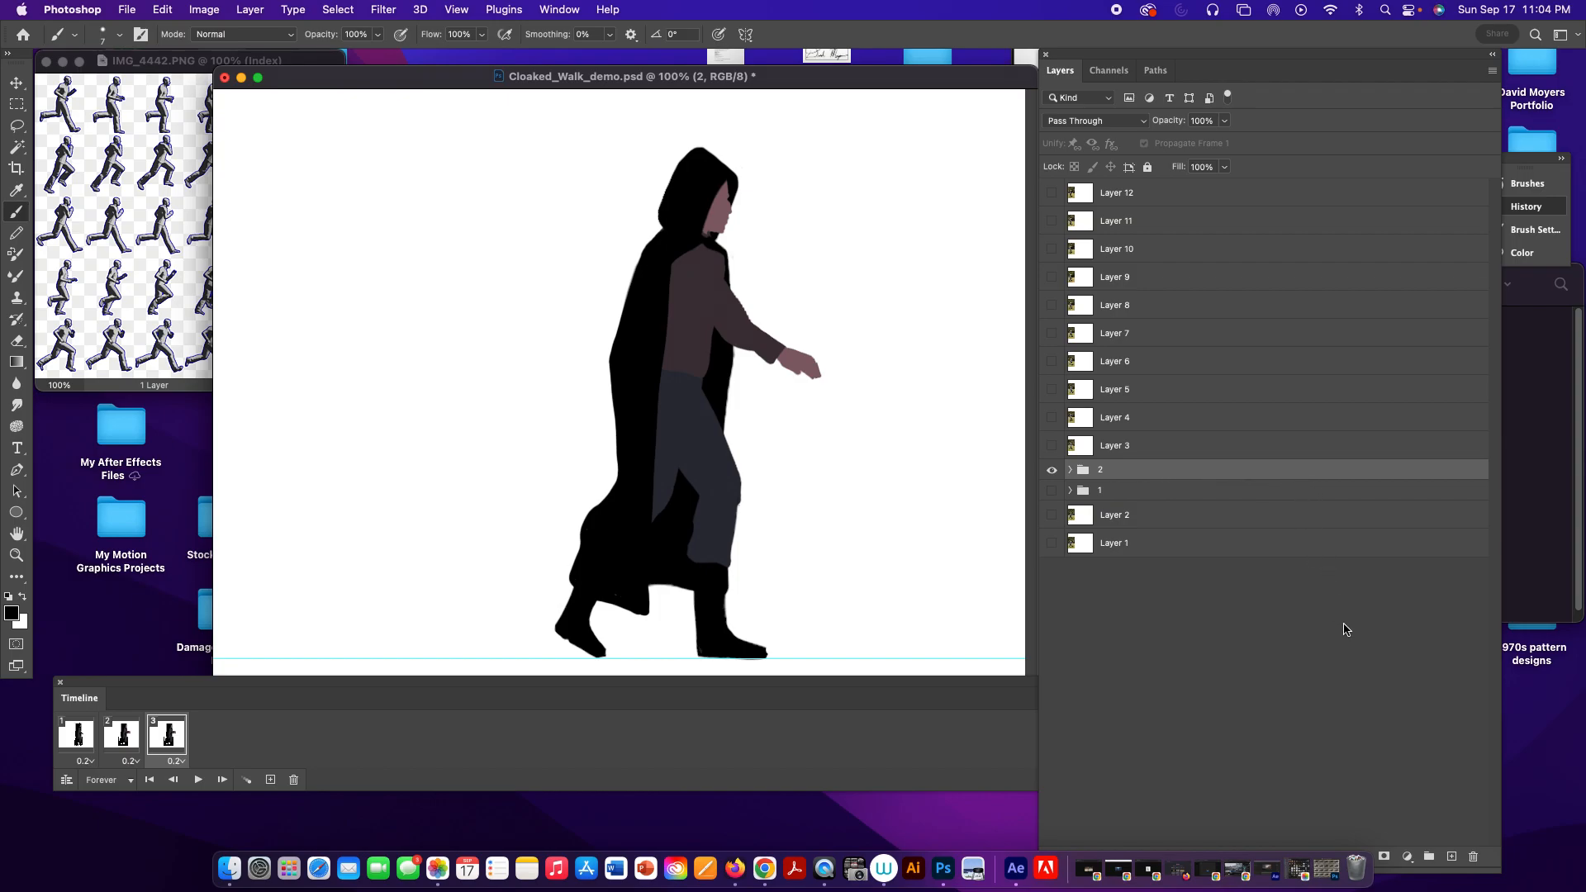
drag(1292, 477, 1450, 851)
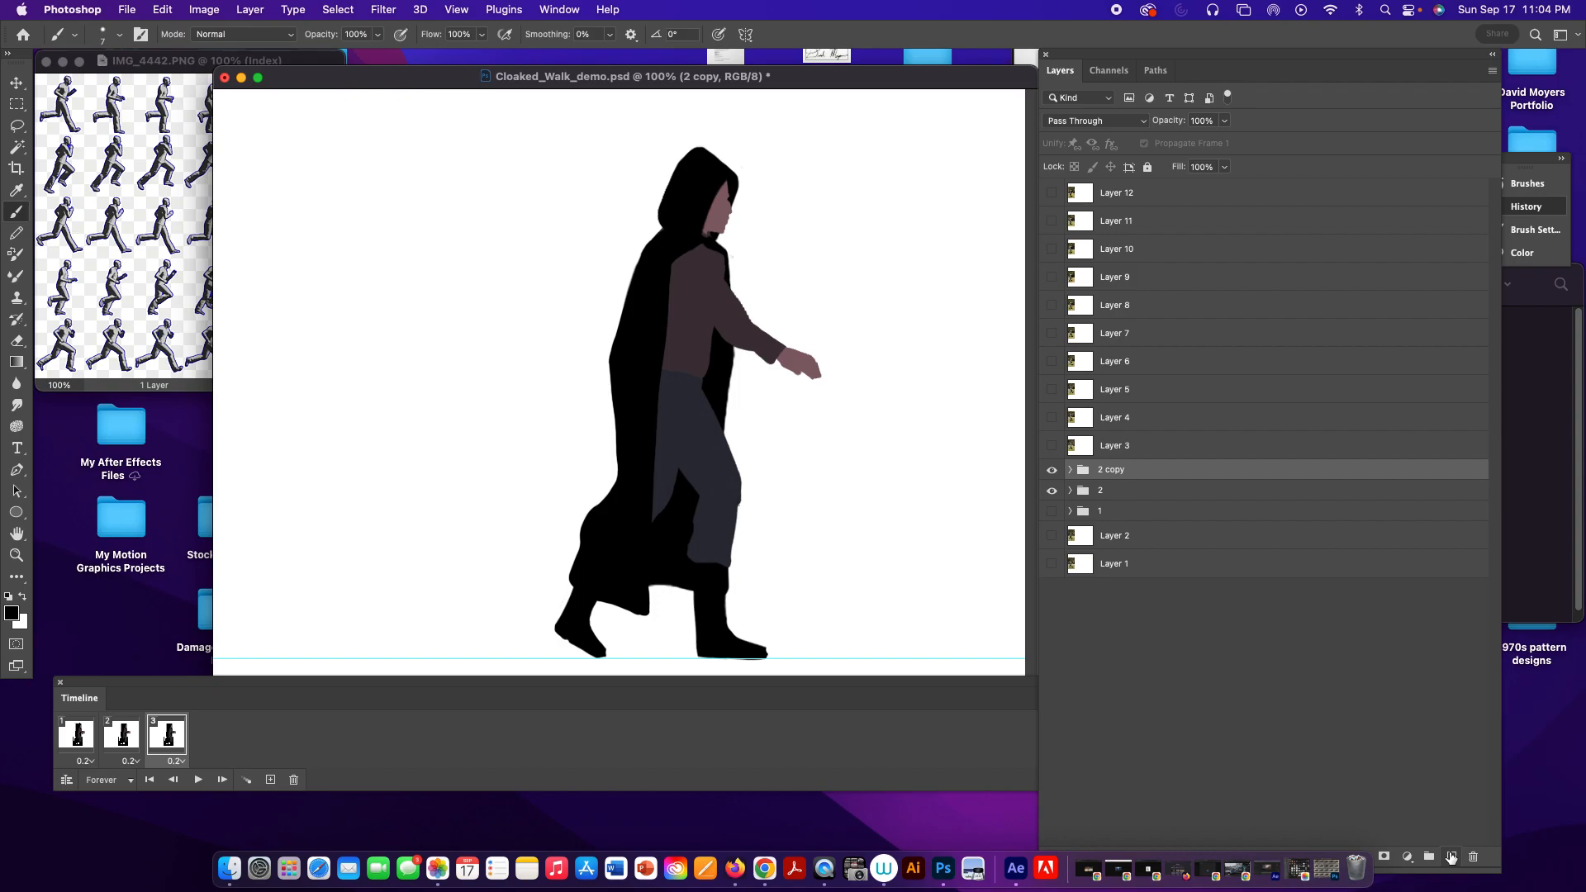
double_click(1112, 470)
text(3)
key(Return)
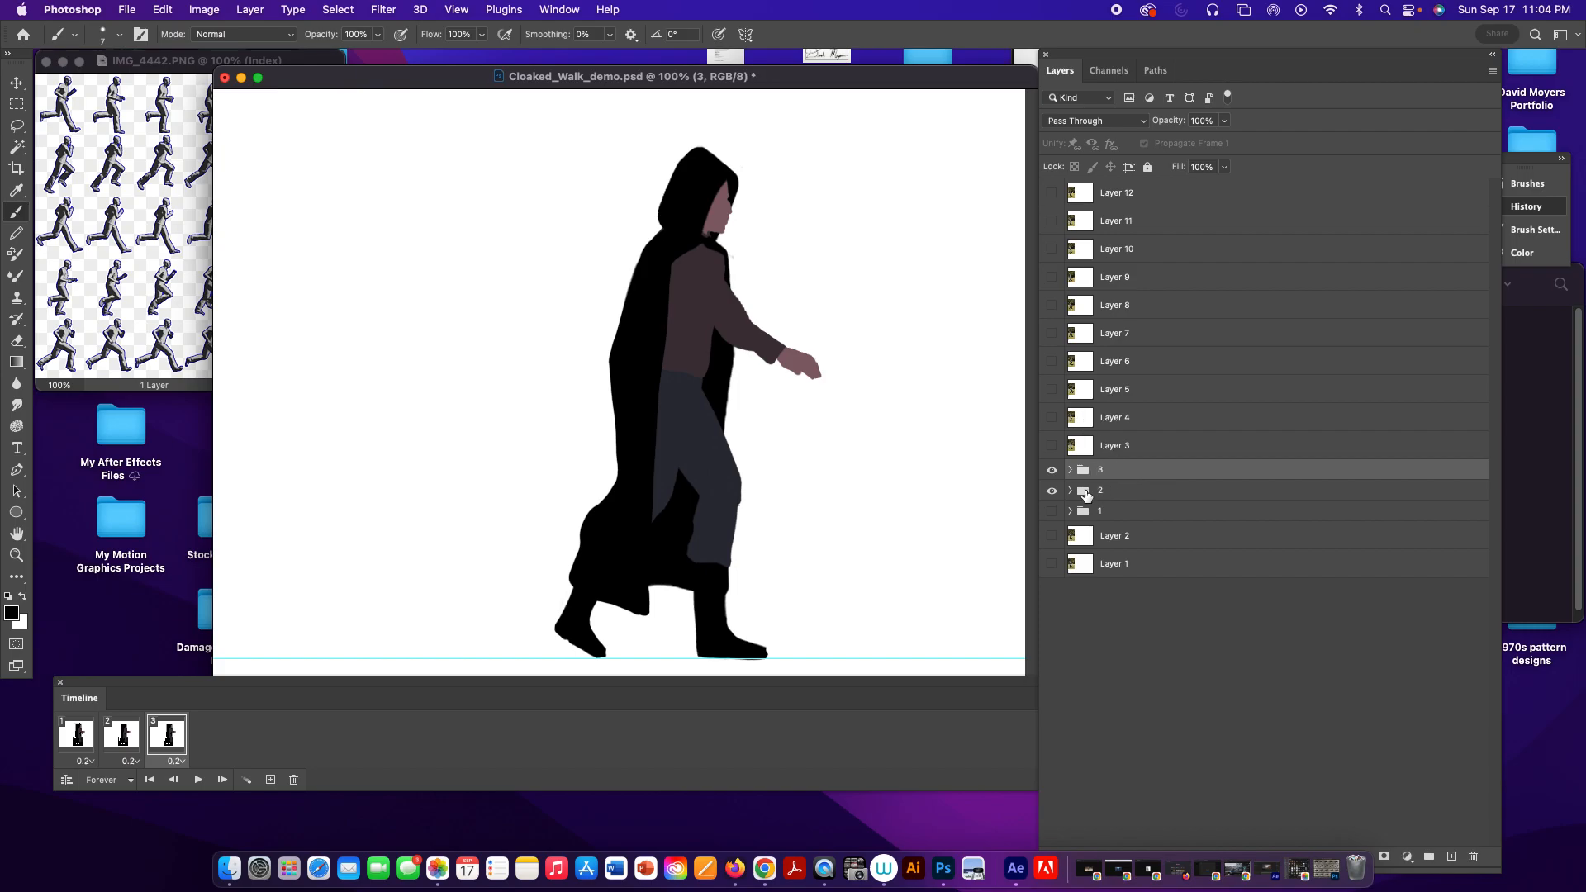
click(1052, 491)
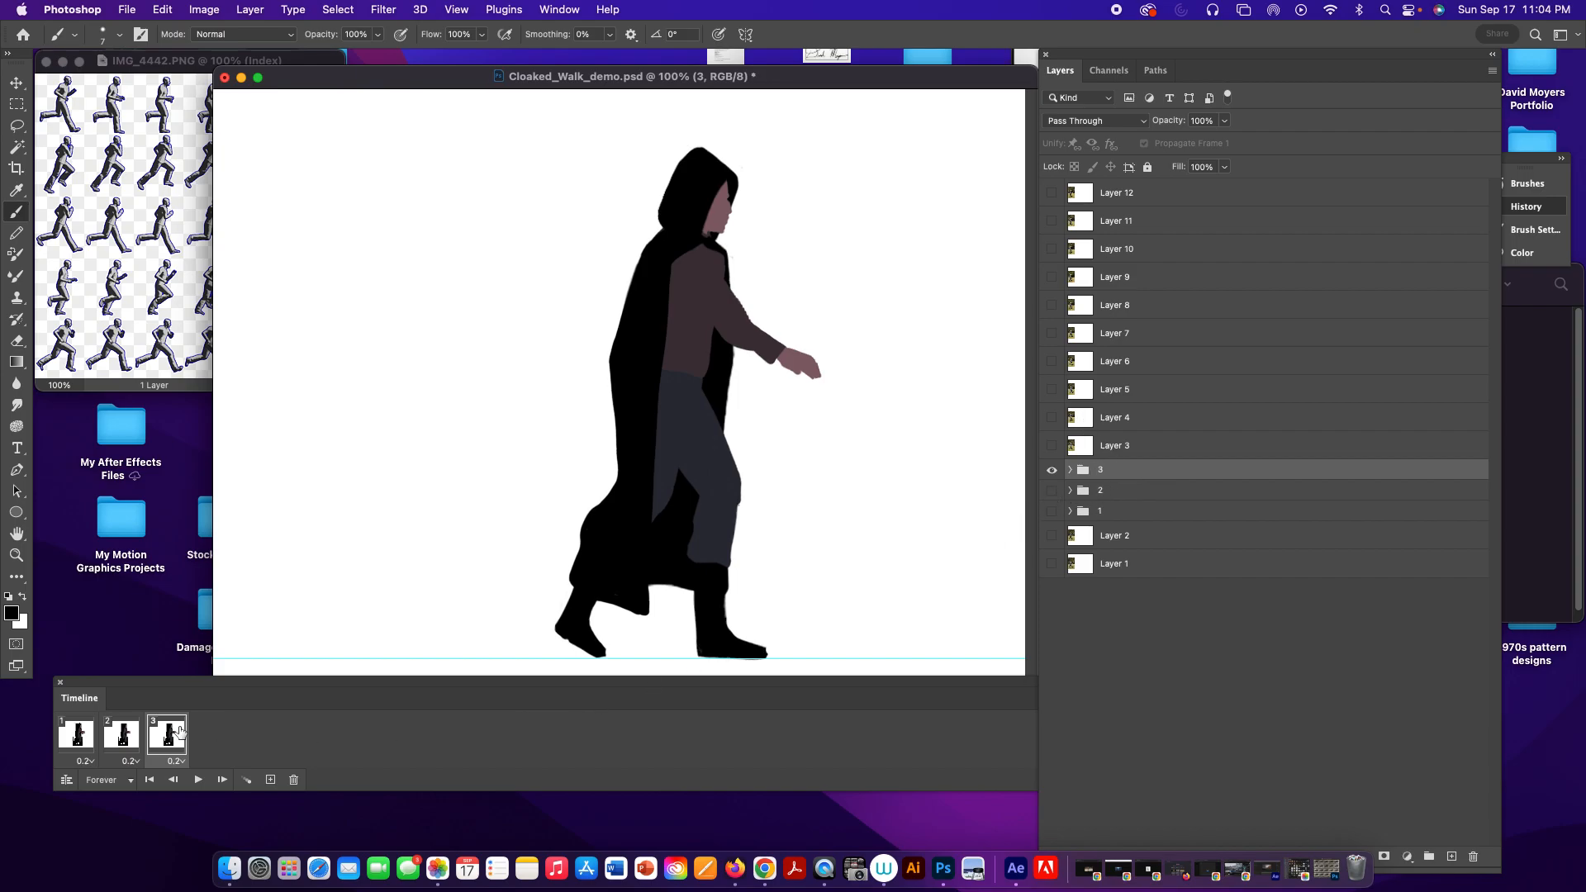
Hide group 3 in frames 2 and 1, and make it visible in frame 3.
click(121, 738)
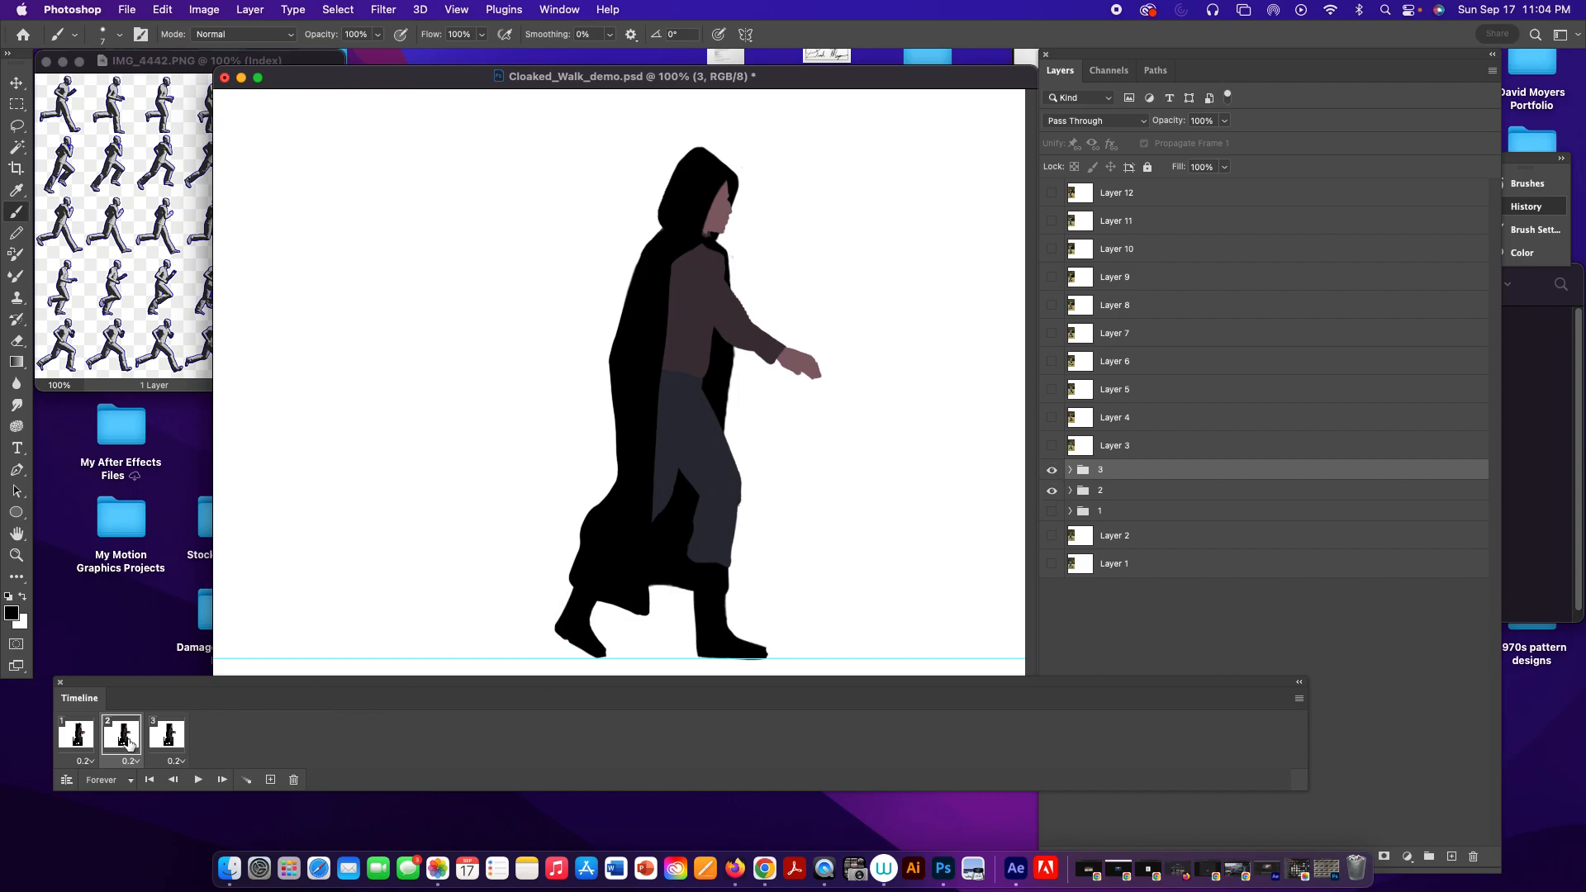
click(1052, 471)
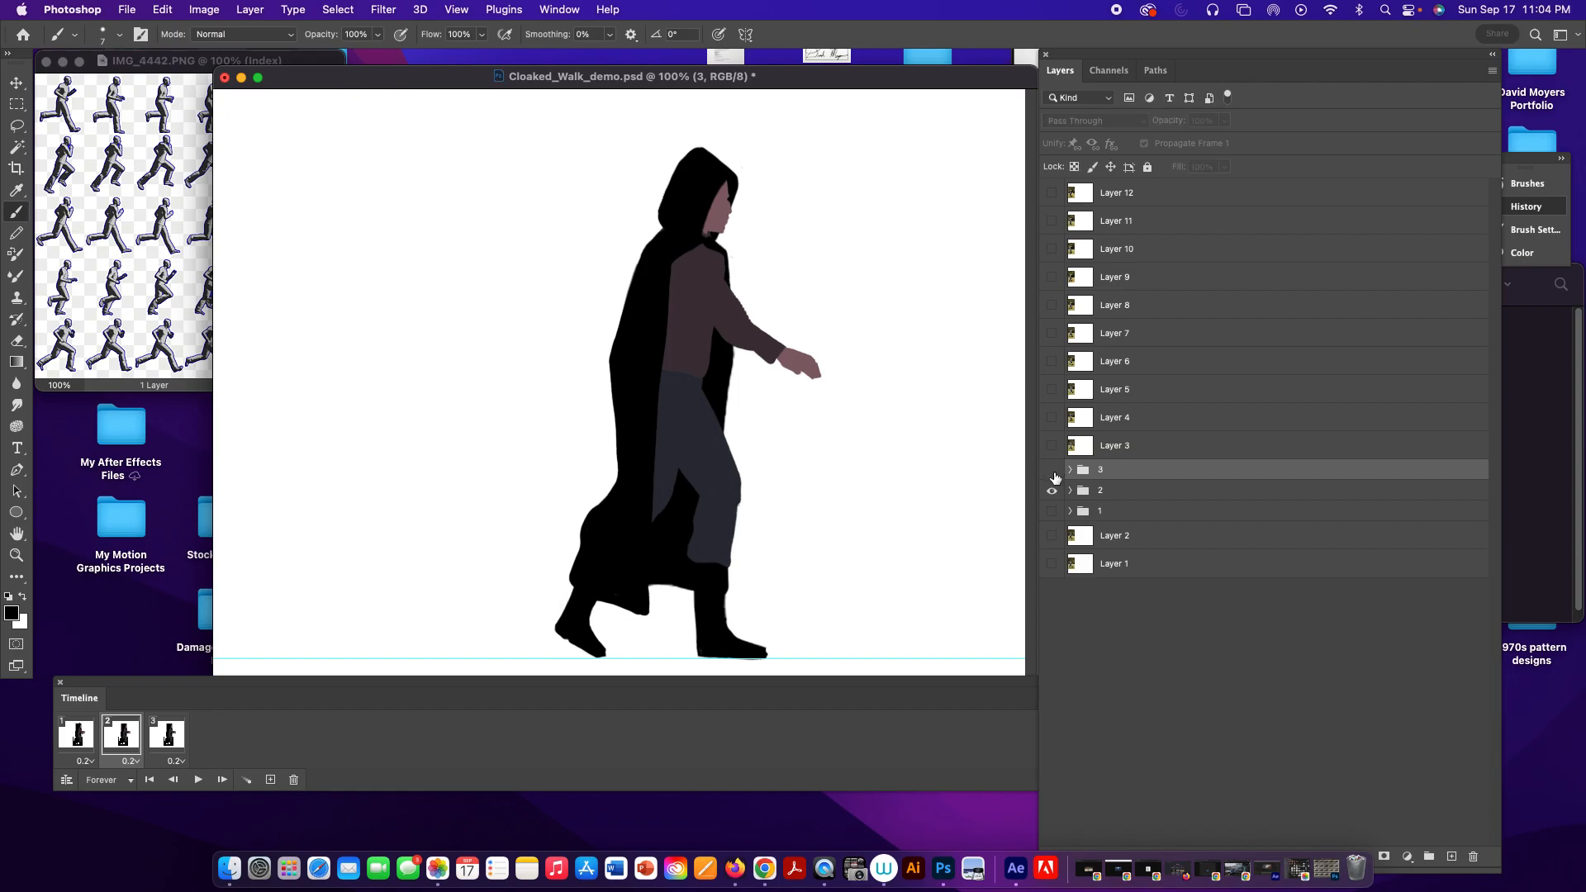
click(77, 741)
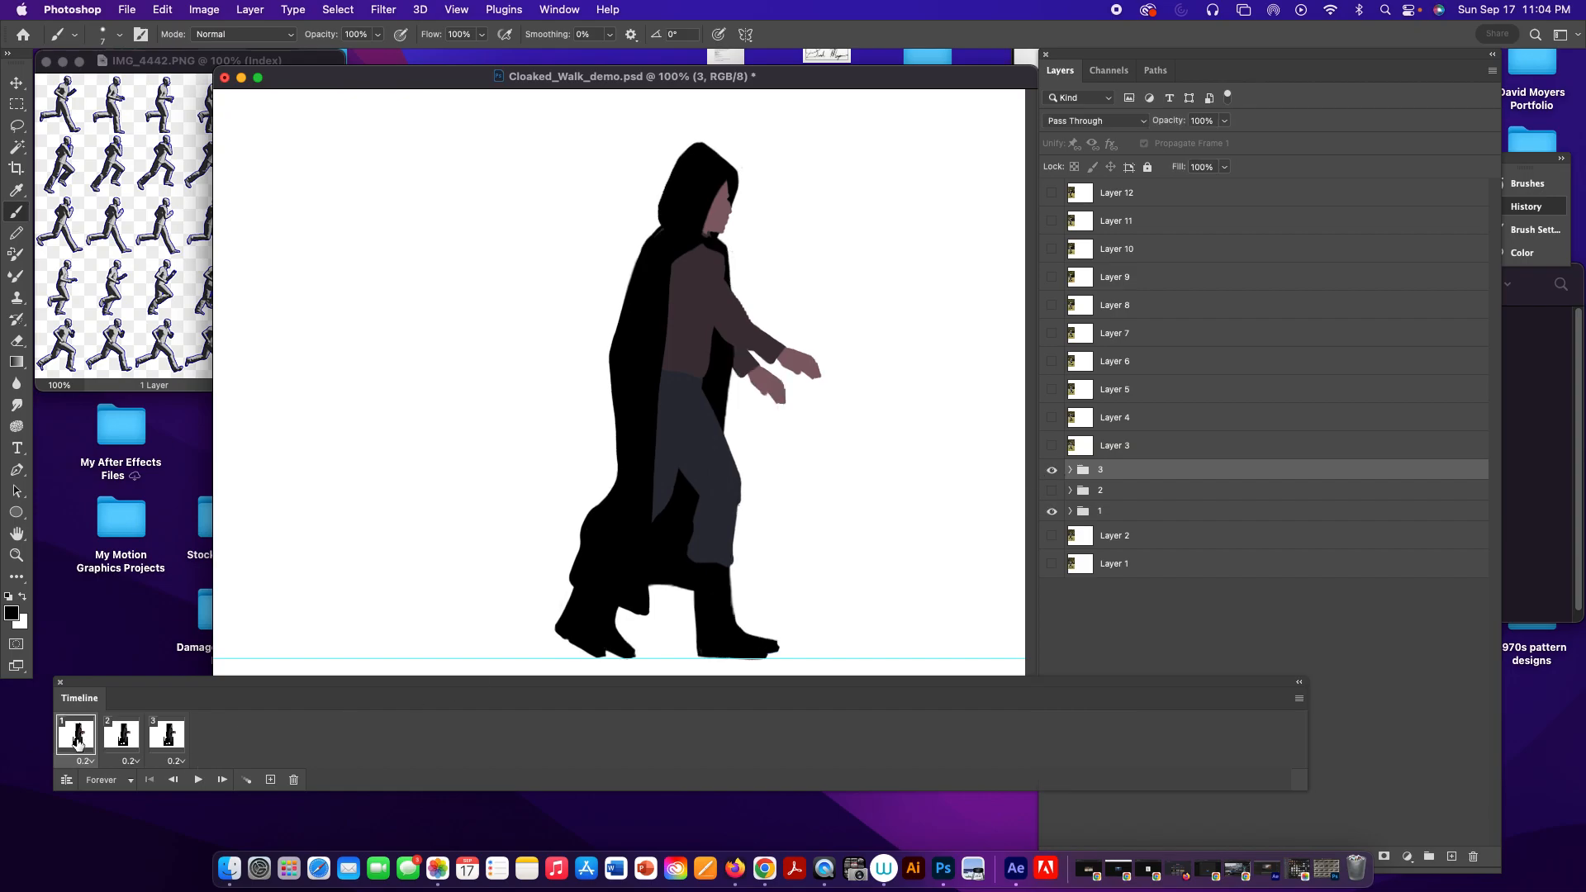
click(1053, 471)
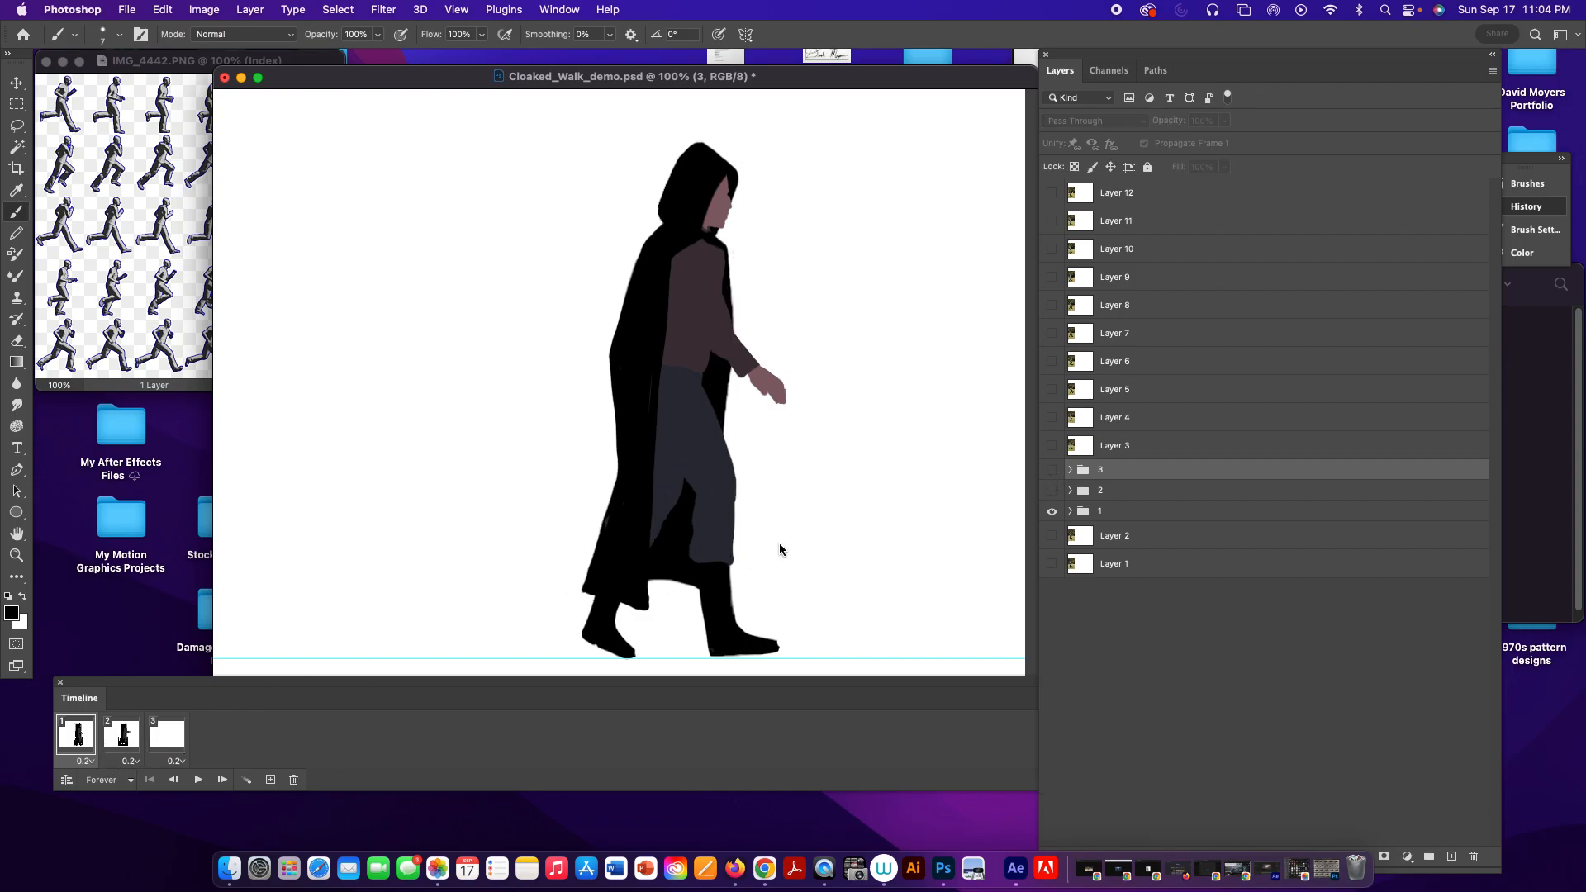
click(171, 737)
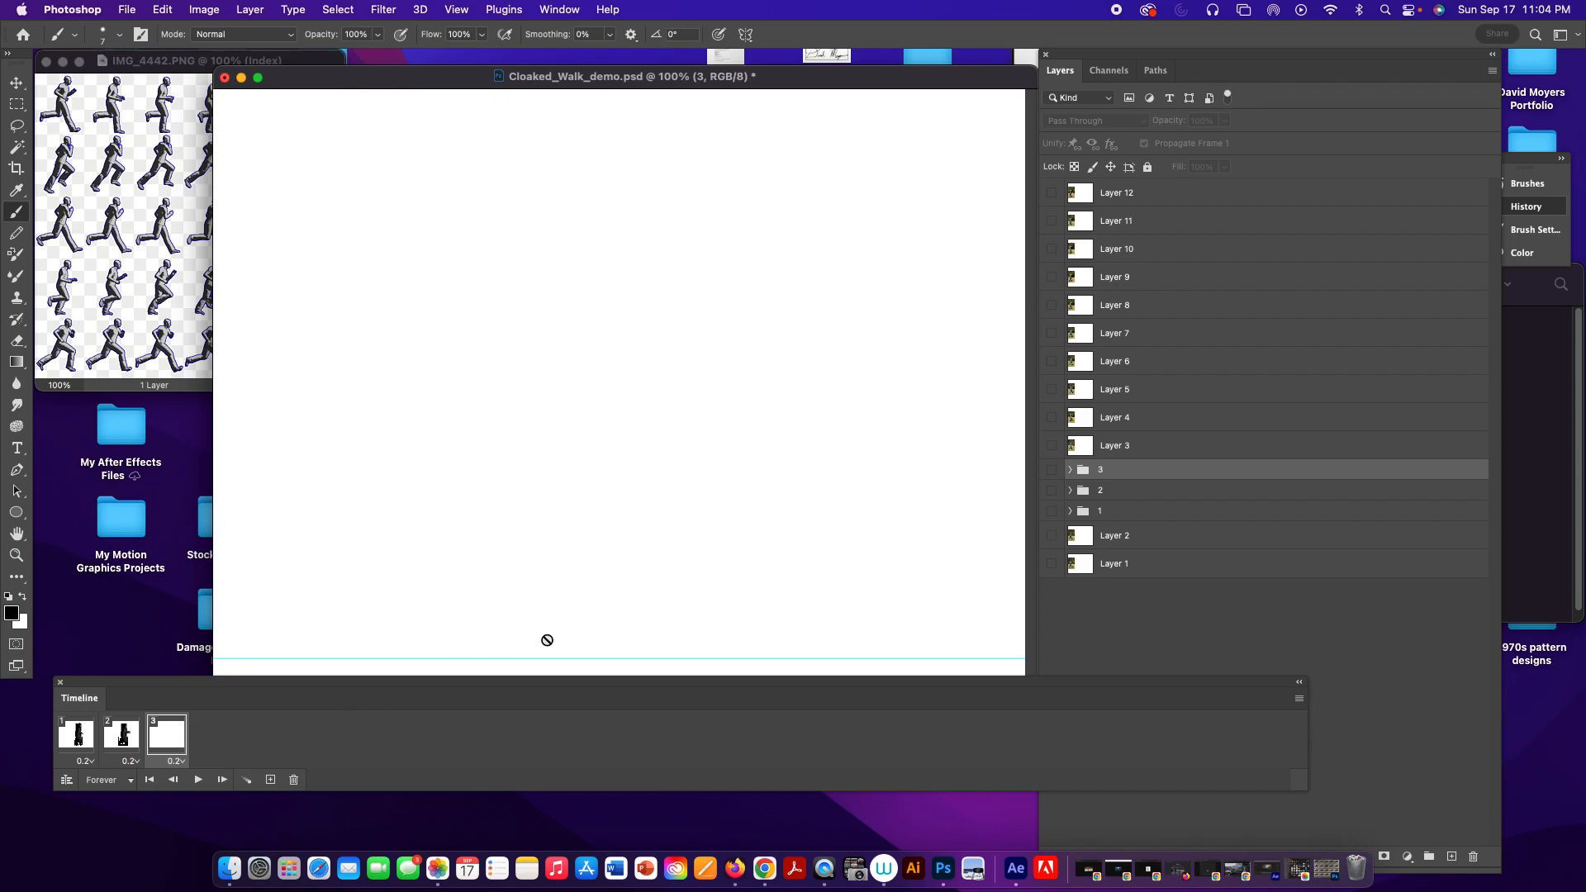
click(1053, 471)
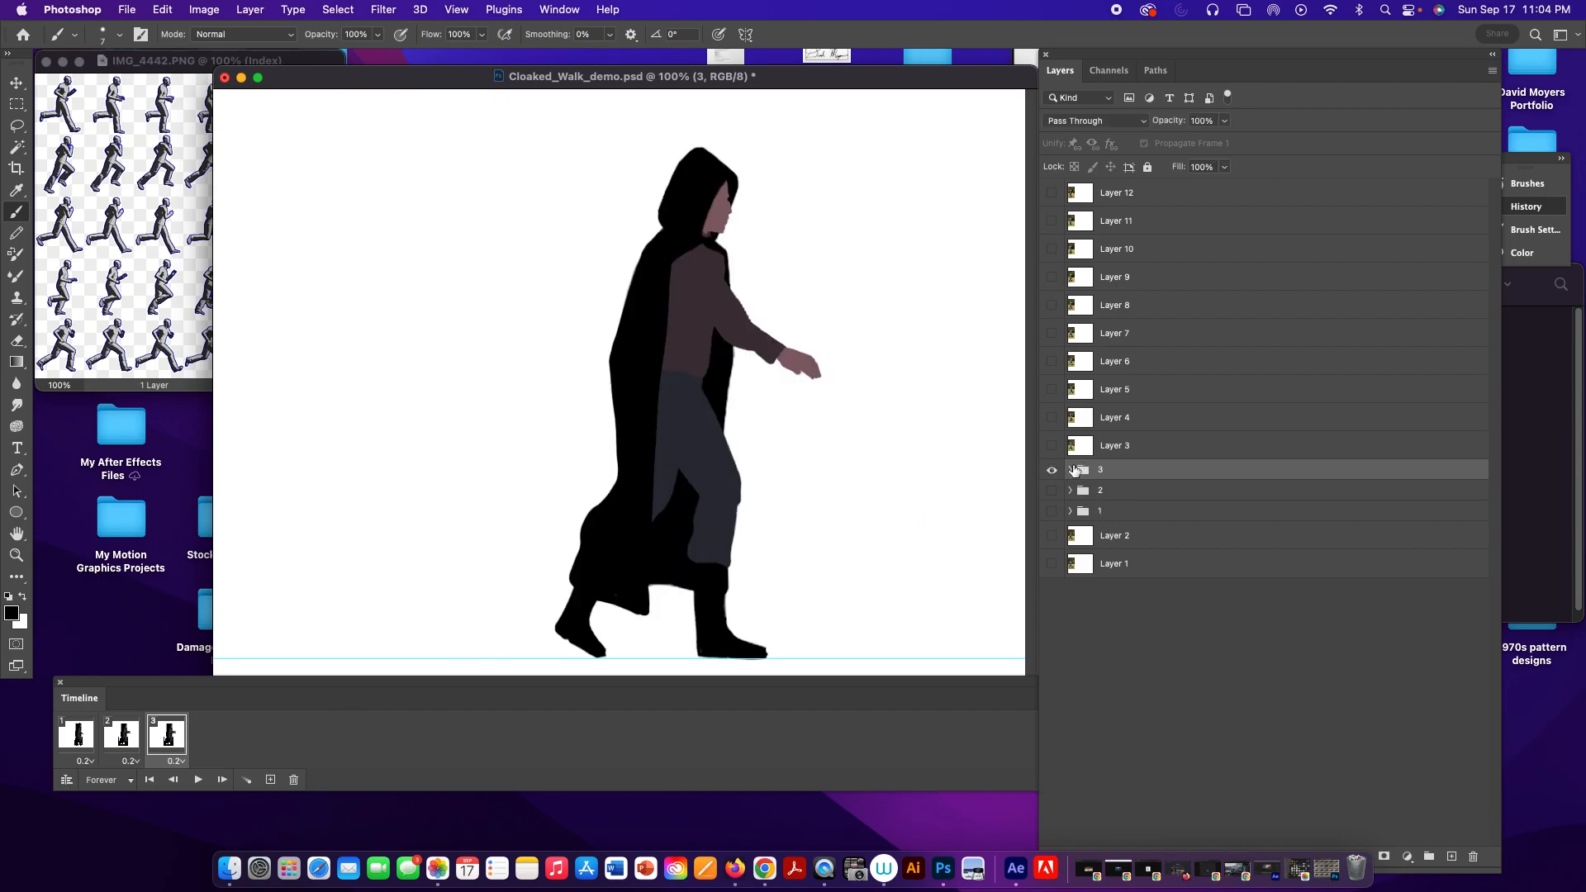
Show the Layer 3 reference photo, and expand group 3 to hide its Hood layer.
click(1053, 446)
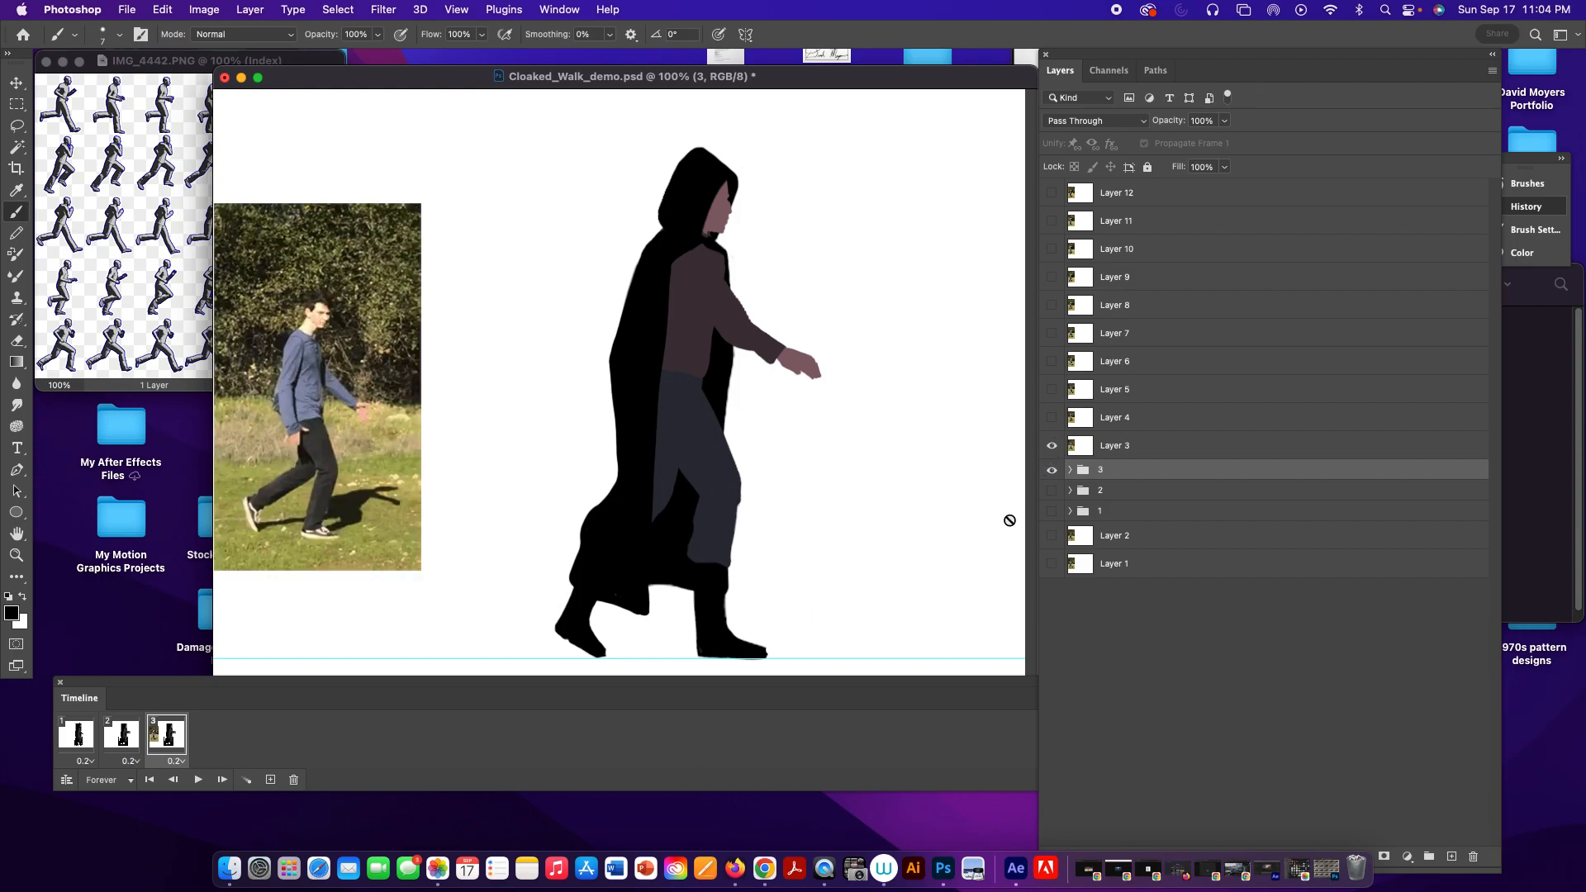
click(1070, 469)
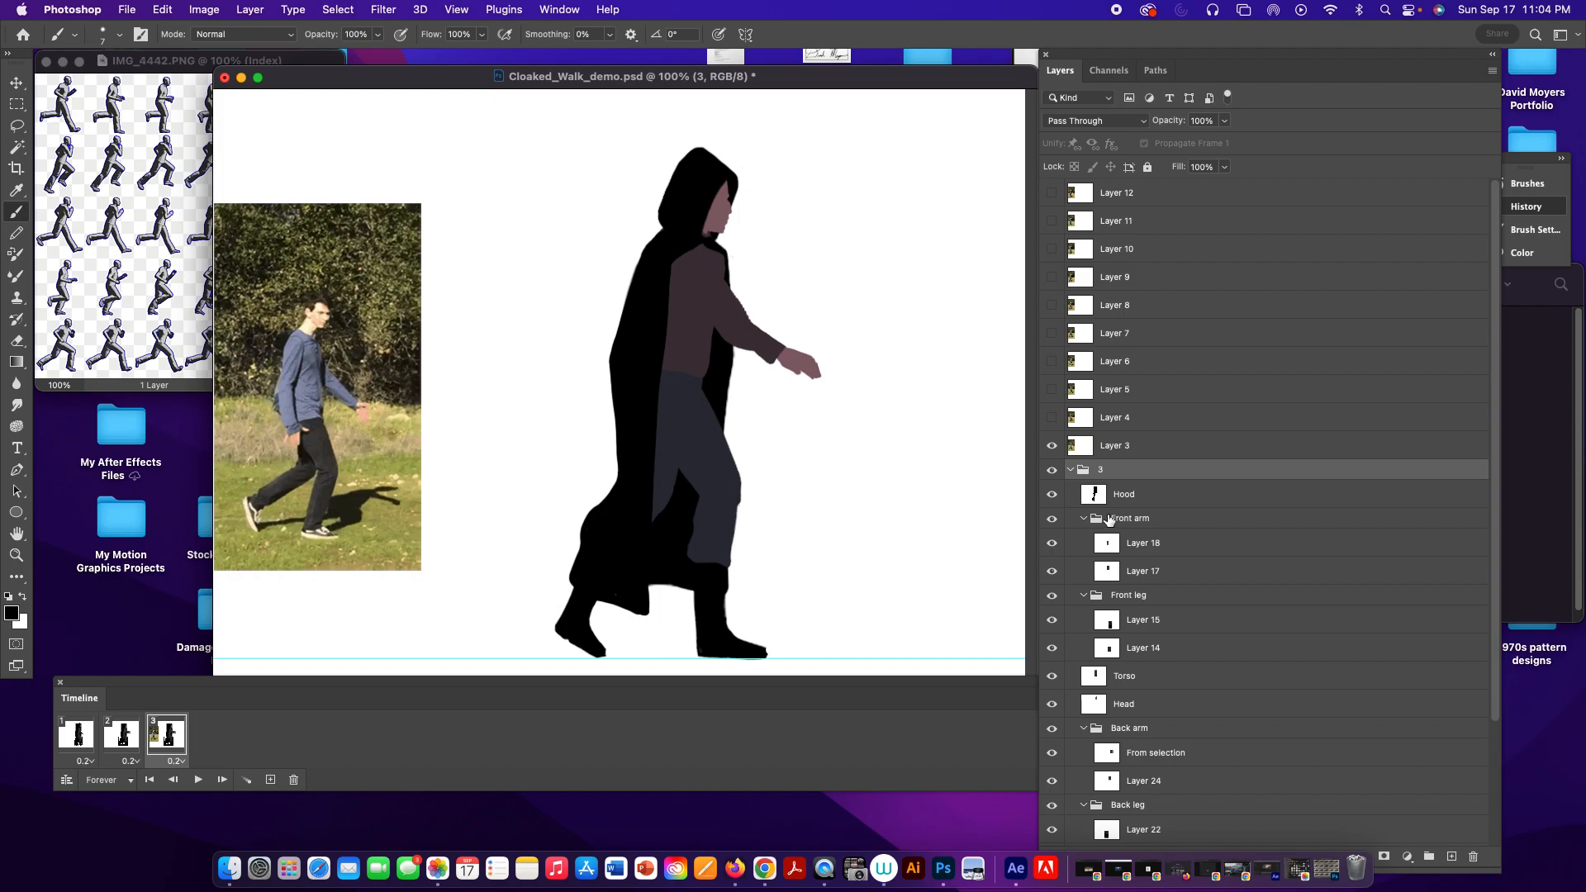
click(1052, 494)
Rotate group 3's Front arm group about -1.8° around a pivot near the shoulder.
click(1123, 519)
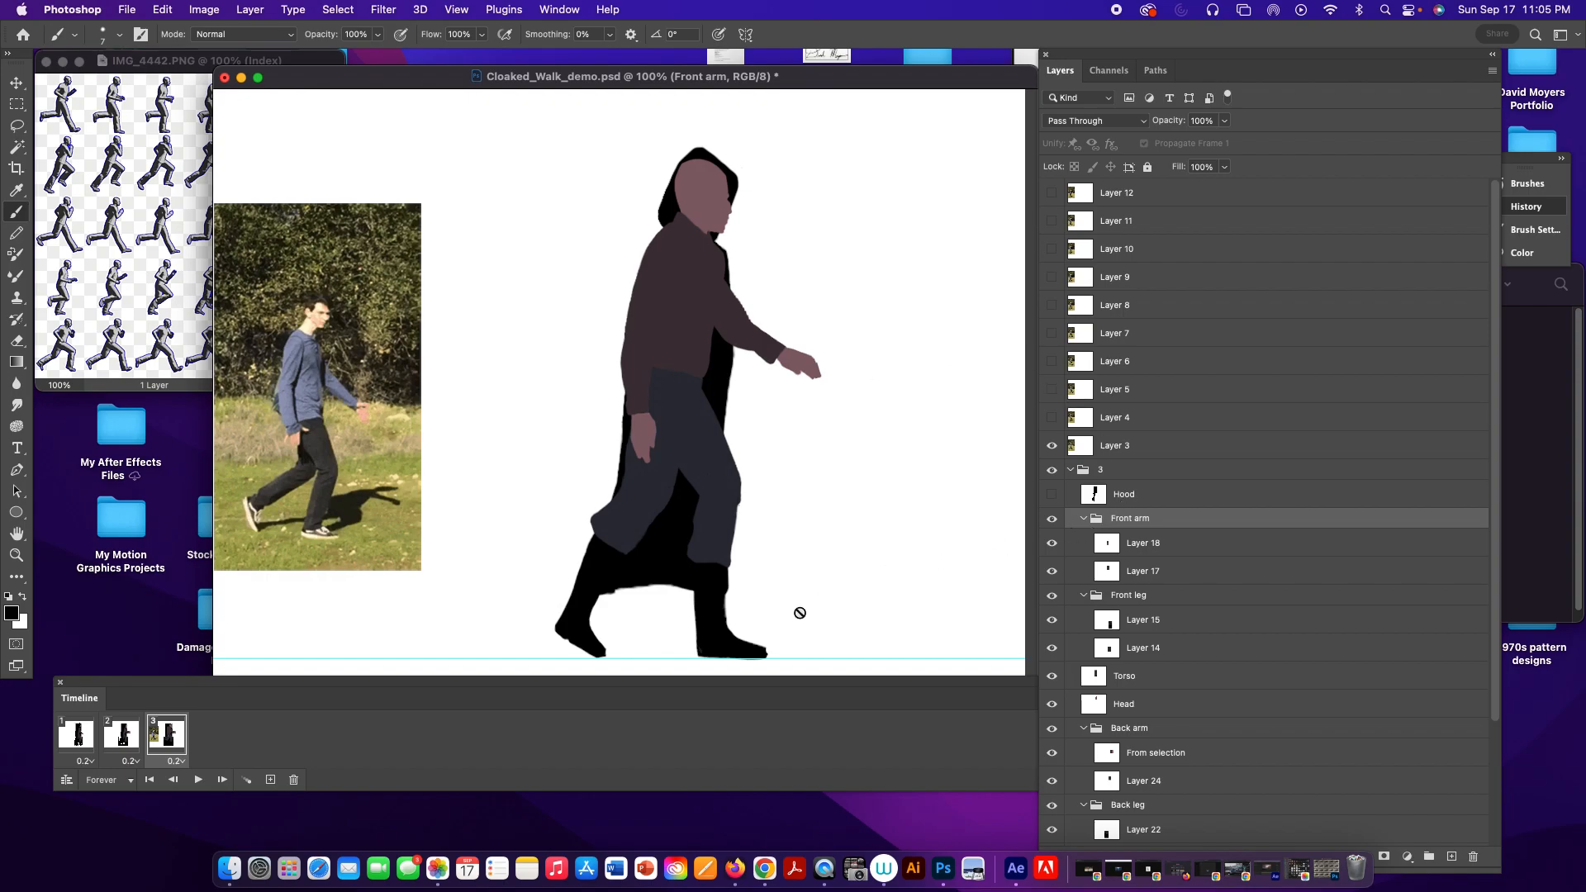
key(super+t)
drag(652, 343, 696, 219)
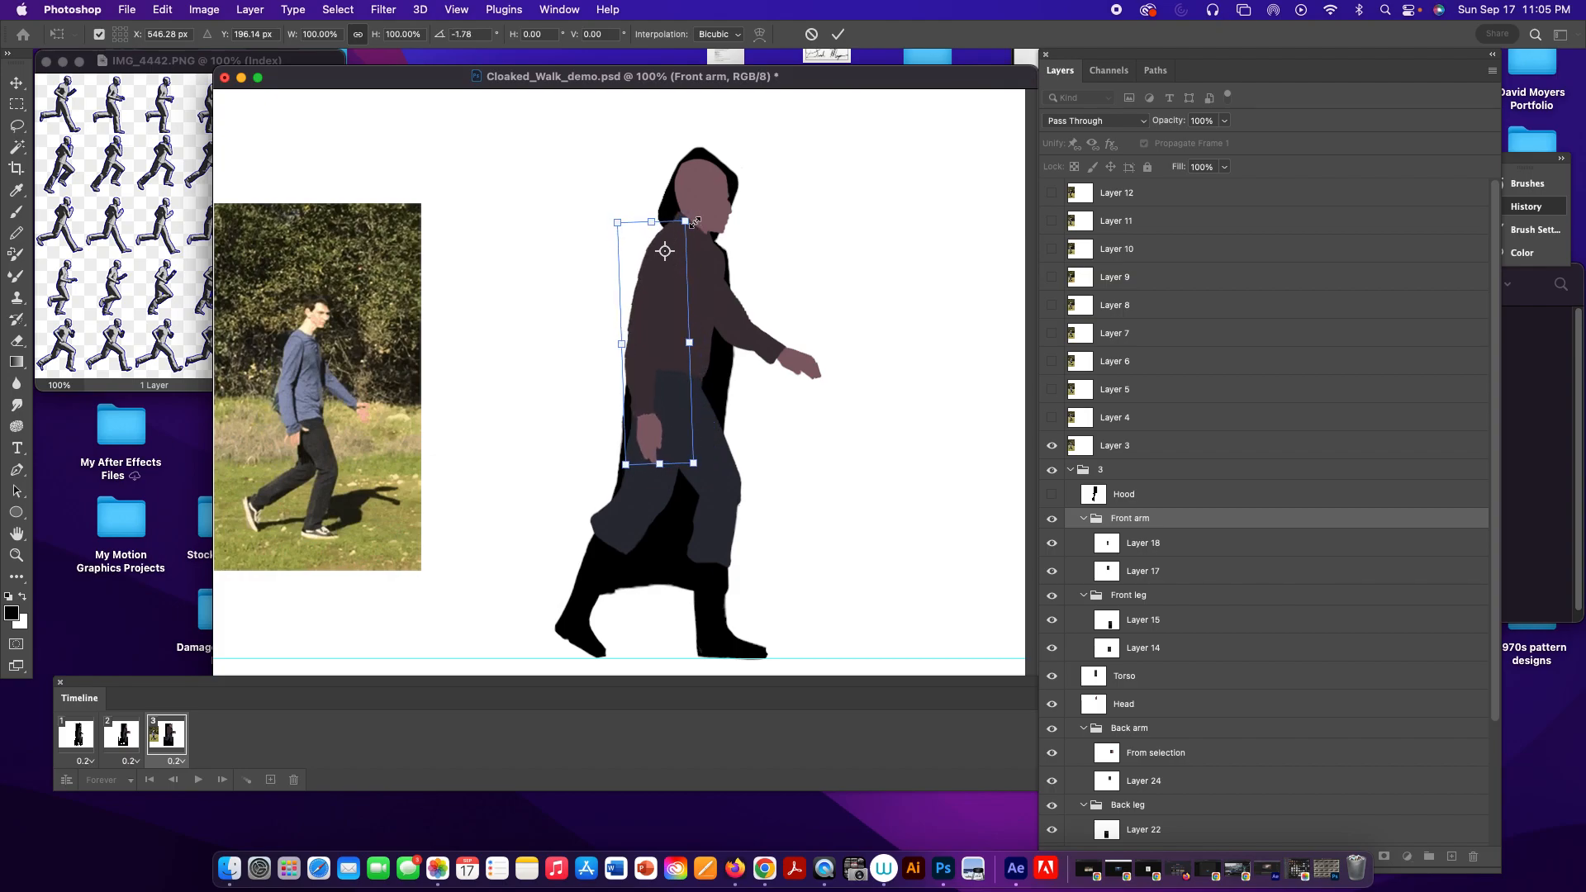
key(Return)
Rotate group 3's Front leg group about 2.5° and shift it slightly backward to match the reference stride.
click(1180, 602)
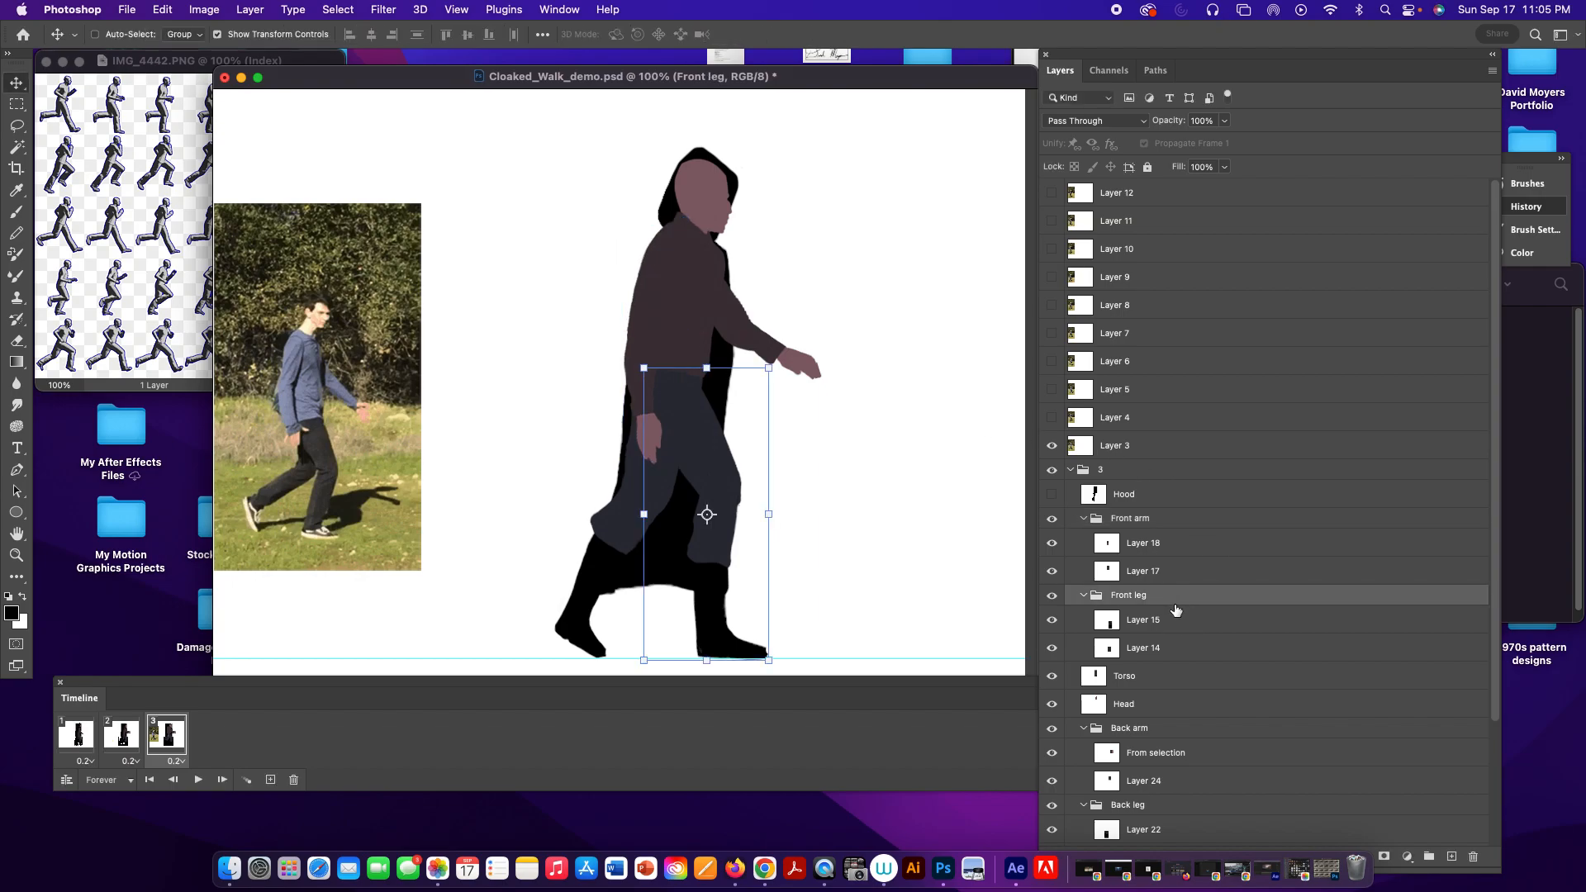
drag(779, 364, 777, 376)
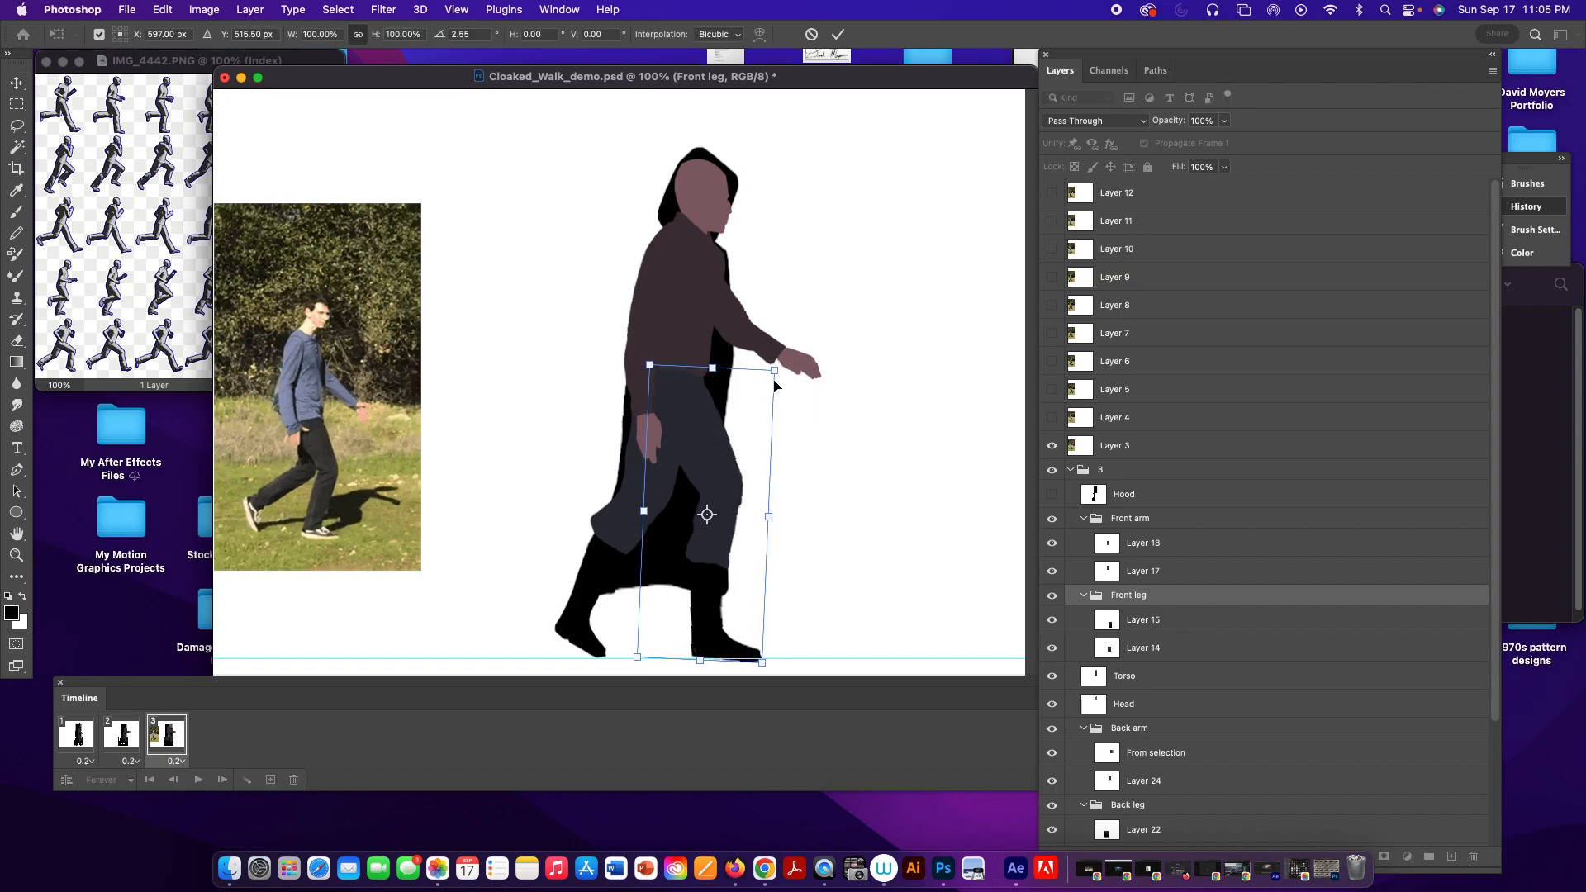
drag(717, 452, 707, 453)
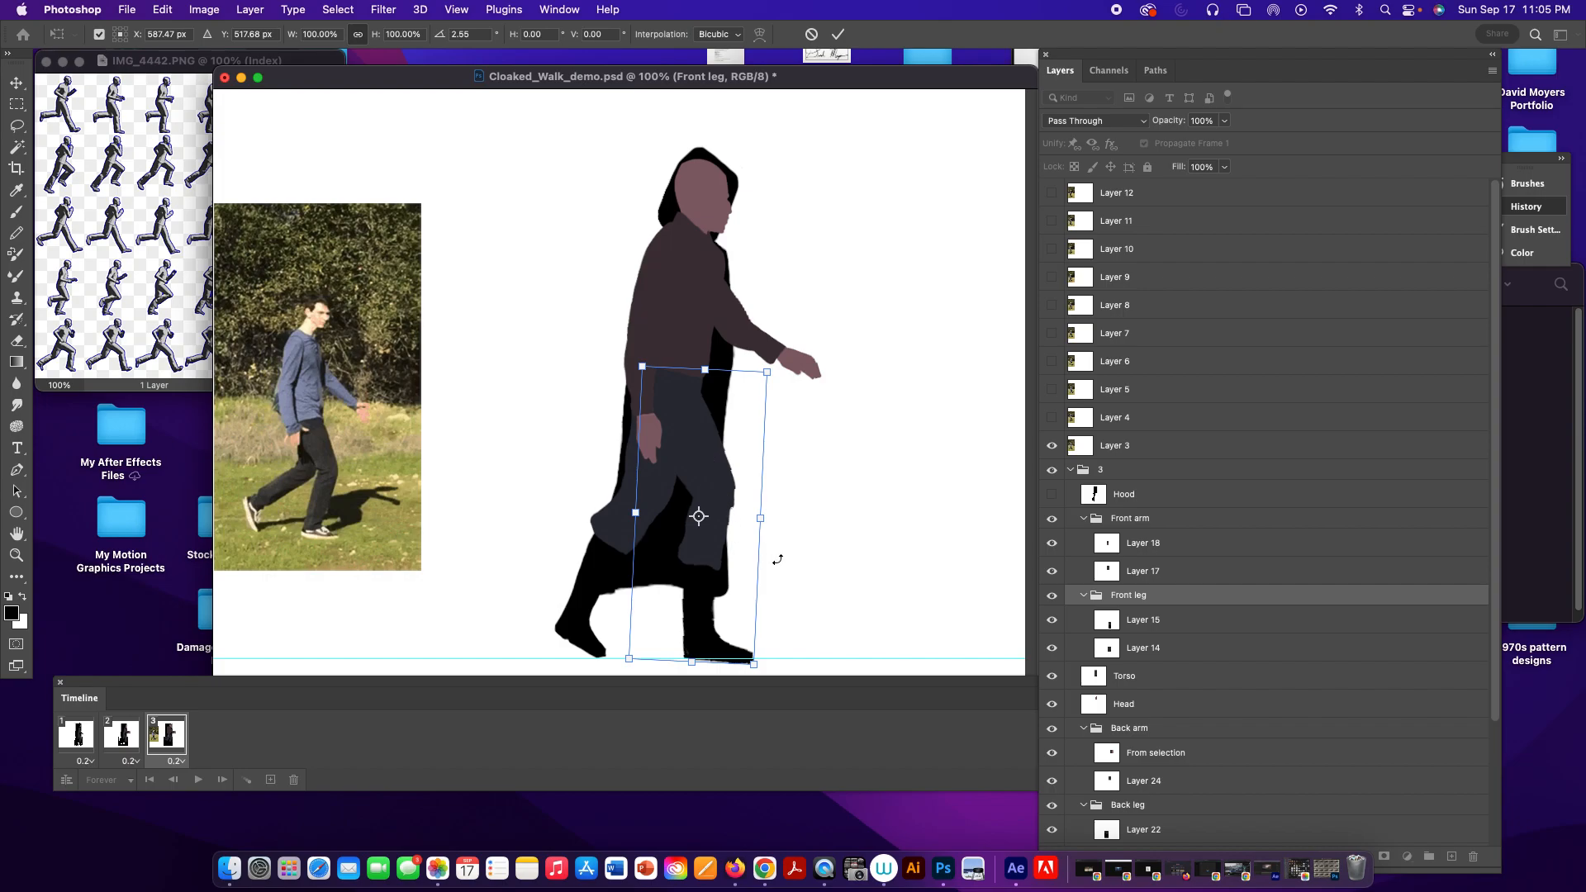
Rotate the lower front leg on Layer 15 about 8.5° and realign it with the knee.
click(1150, 648)
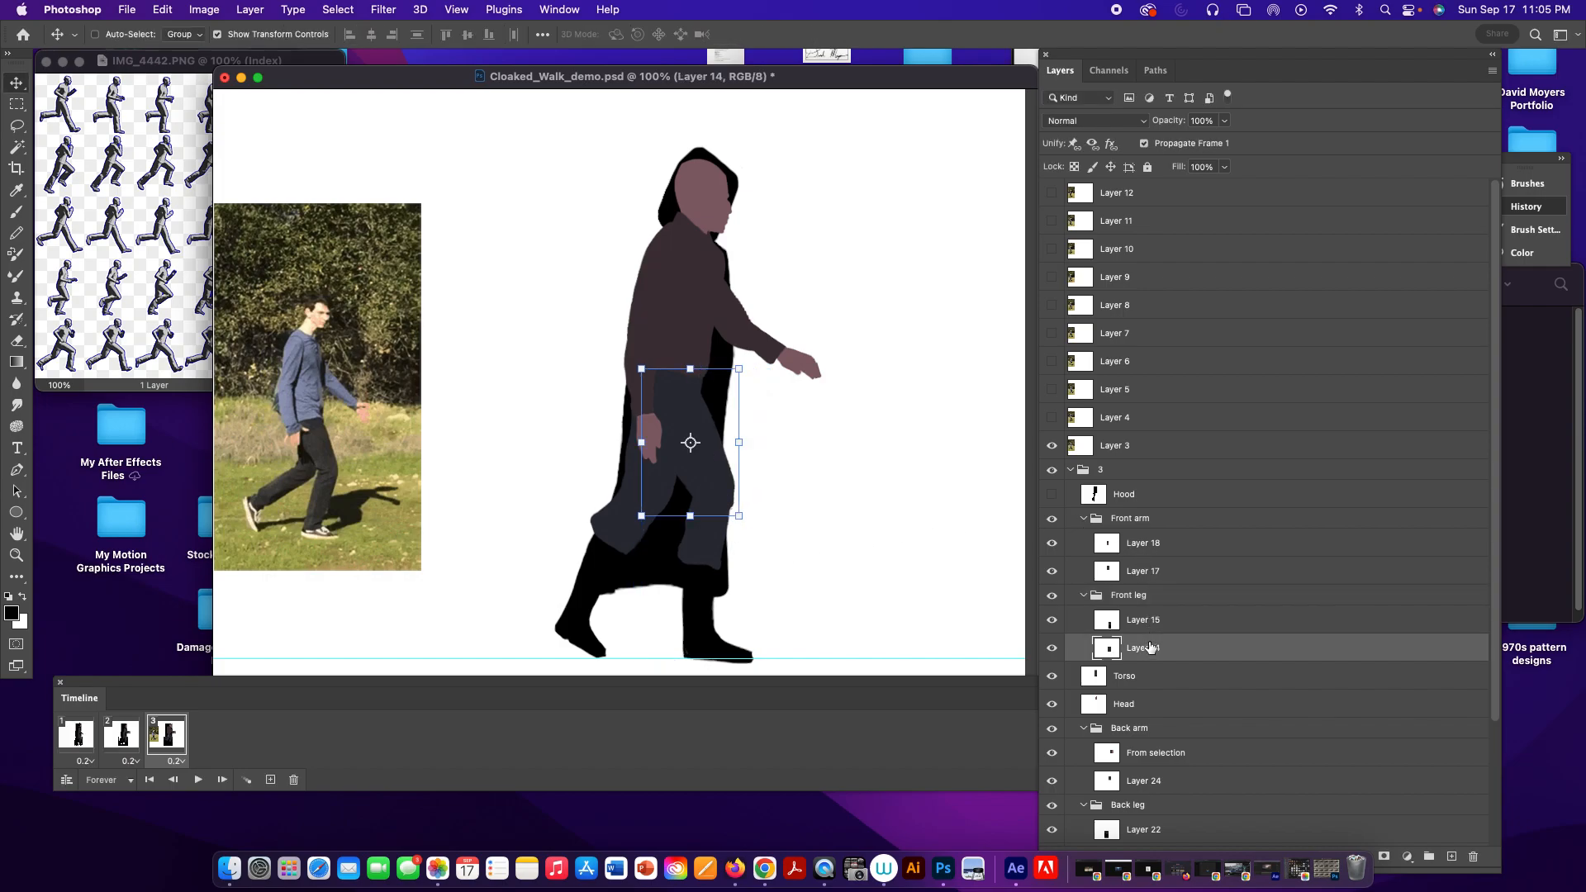
click(1151, 620)
click(716, 564)
drag(716, 564, 770, 468)
drag(709, 525, 710, 524)
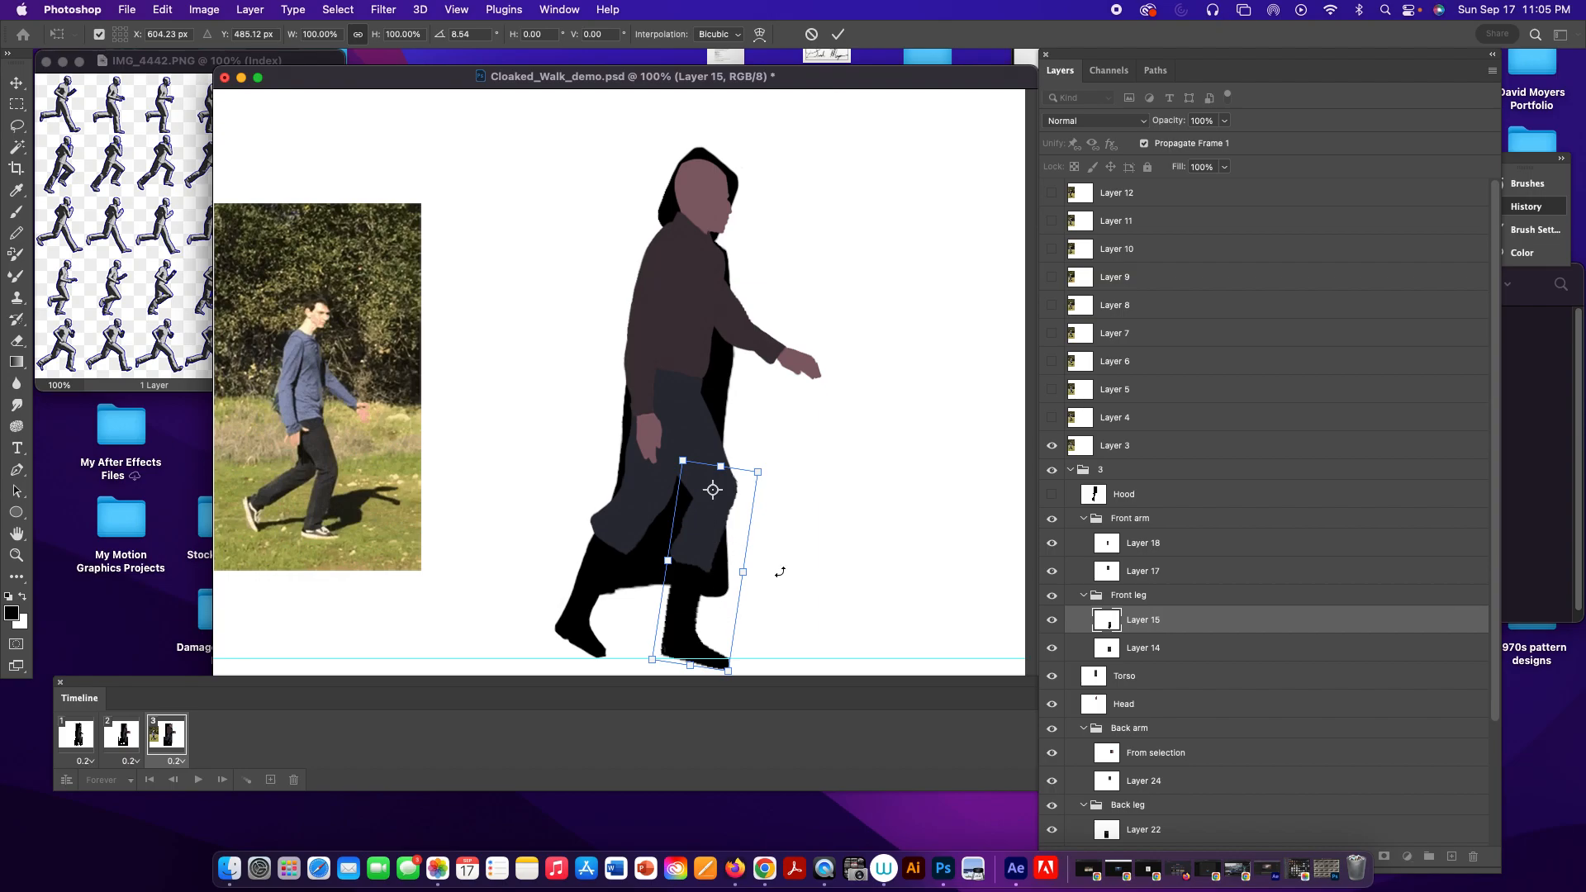
key(Return)
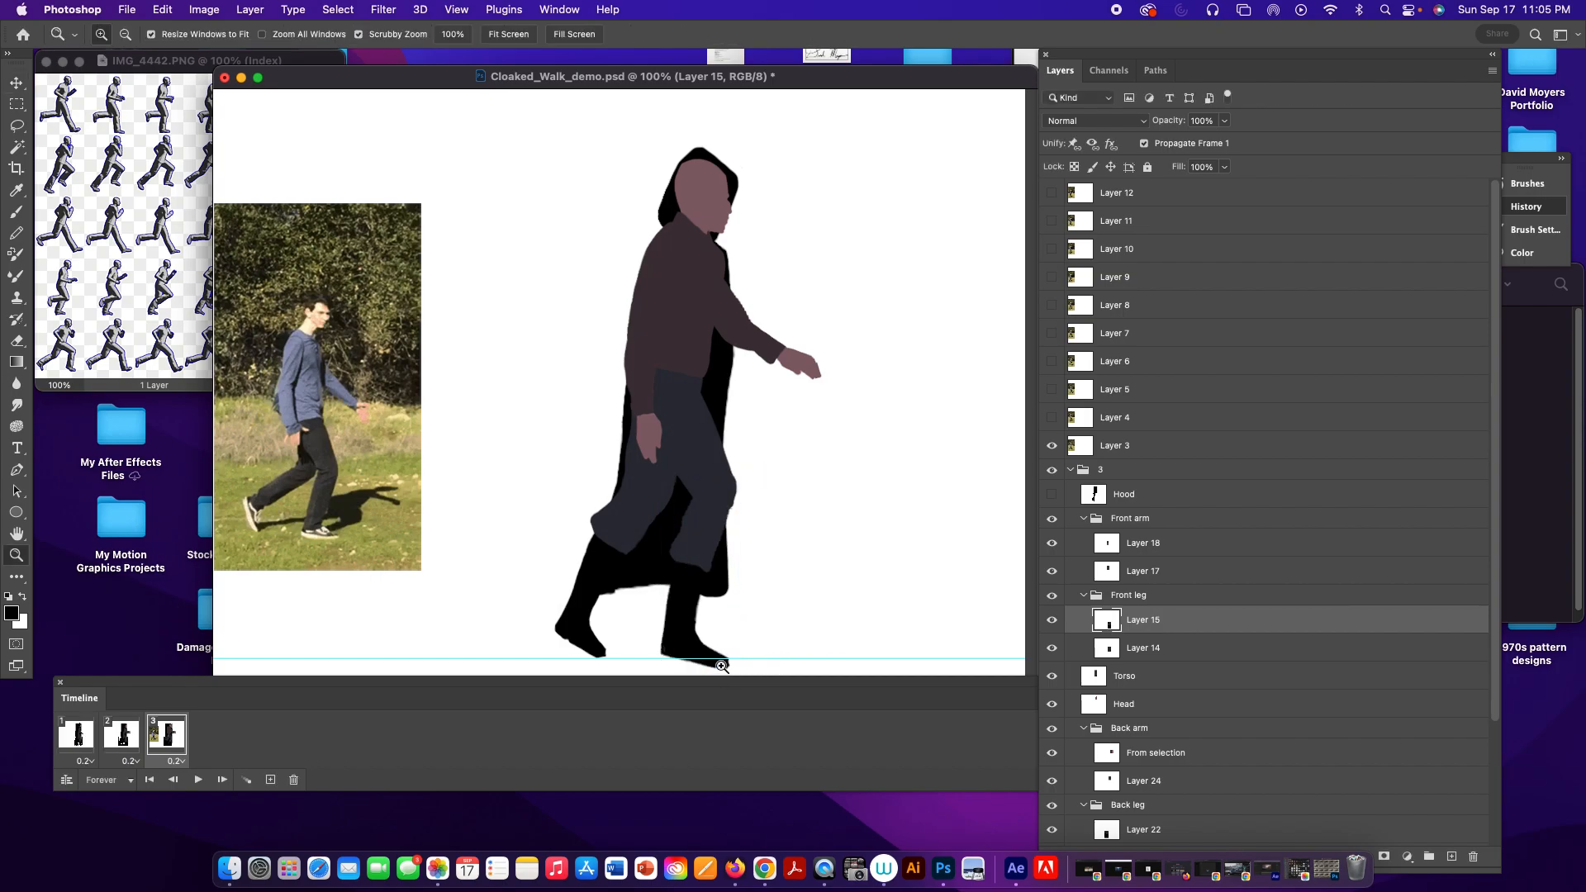
Erase the part of the front boot on Layer 15 that extends below the ground guide.
drag(722, 661, 751, 663)
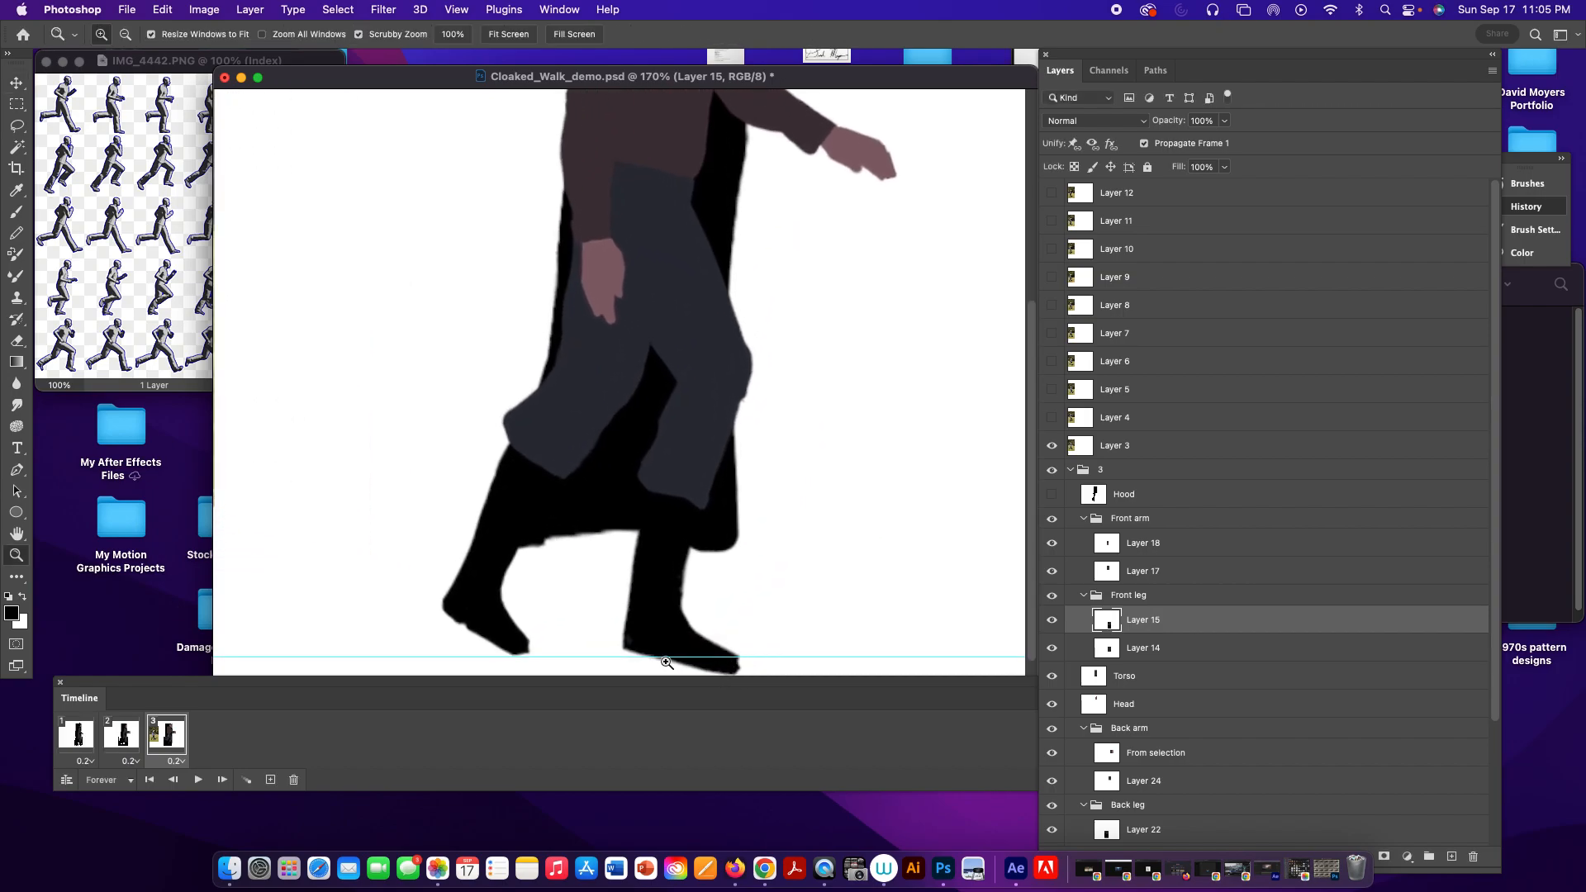
key(e)
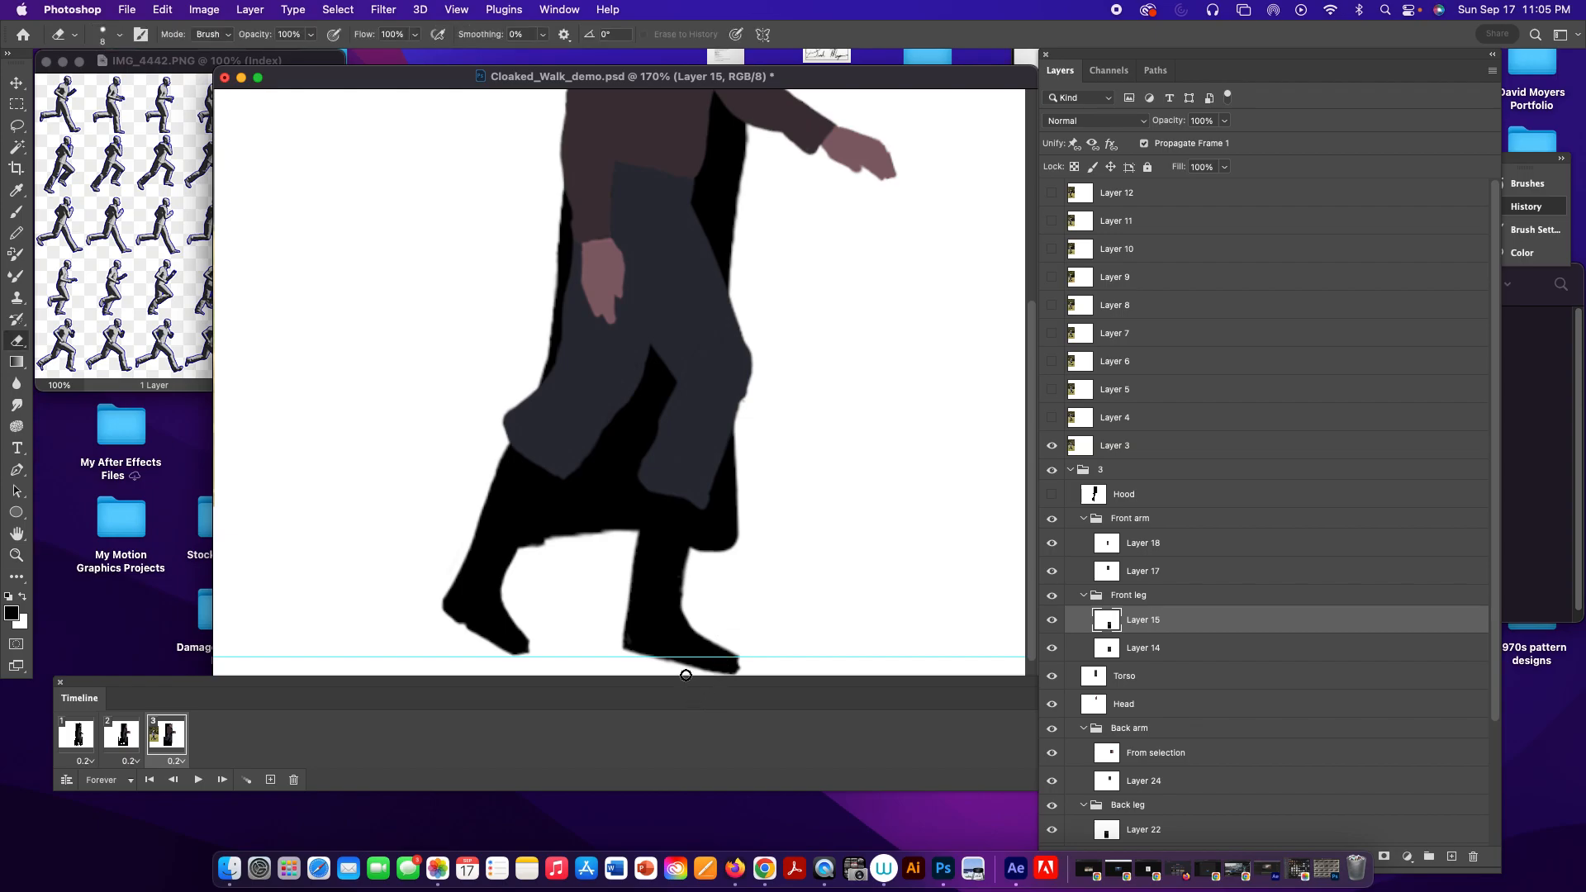
drag(659, 662, 779, 666)
mouse_move(664, 666)
mouse_down()
mouse_move(769, 669)
mouse_move(746, 668)
mouse_up()
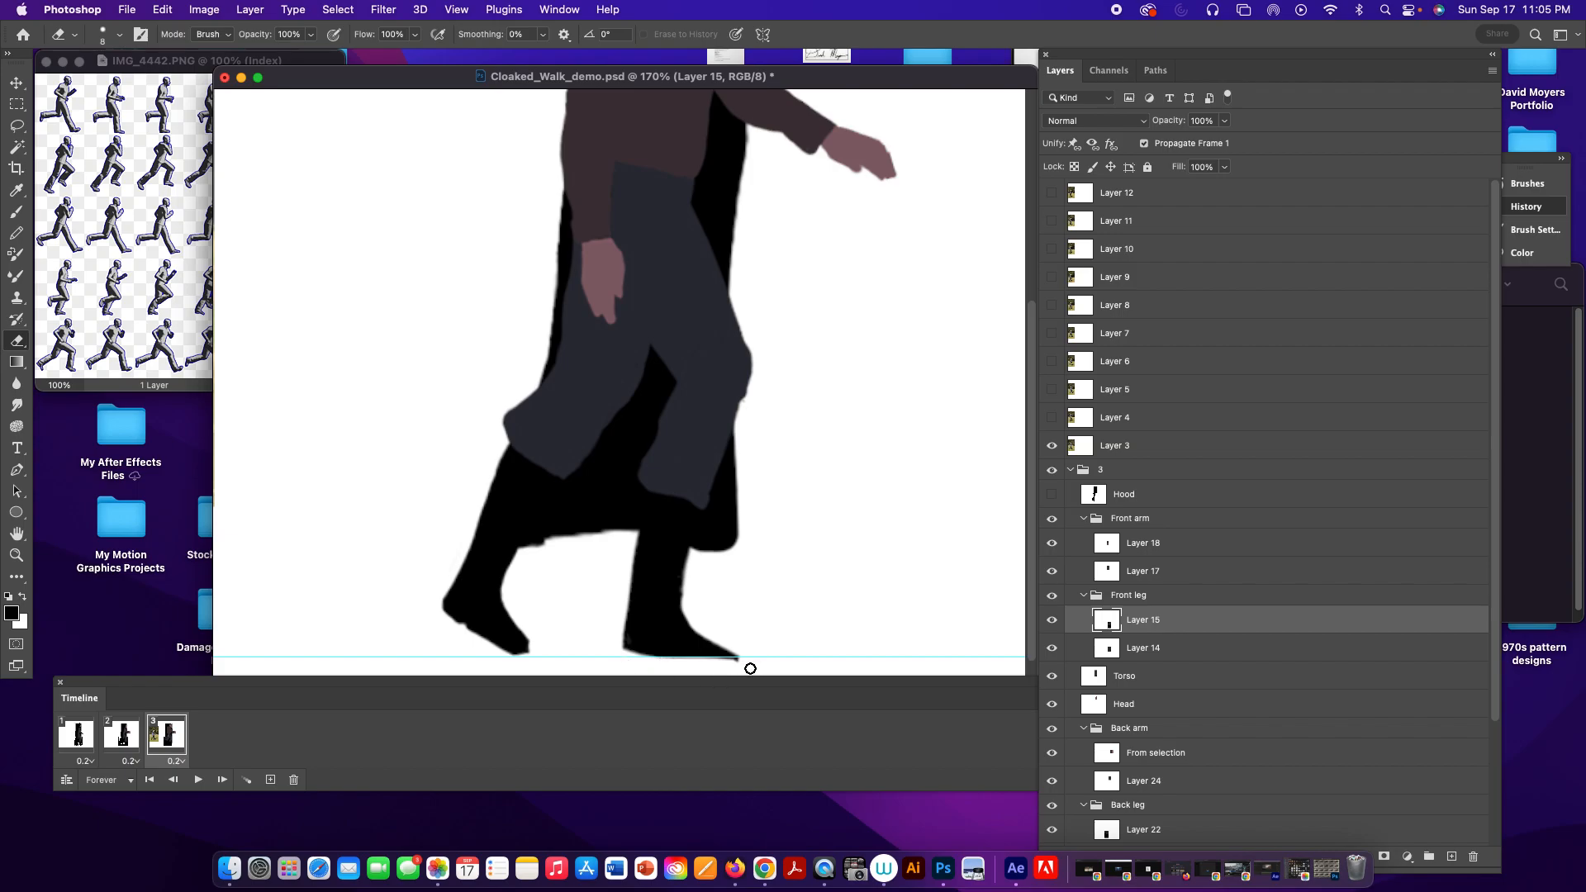
Paint in the front boot's upper toe and heel on Layer 15 in black to square it to the ground.
key(b)
drag(683, 635, 724, 649)
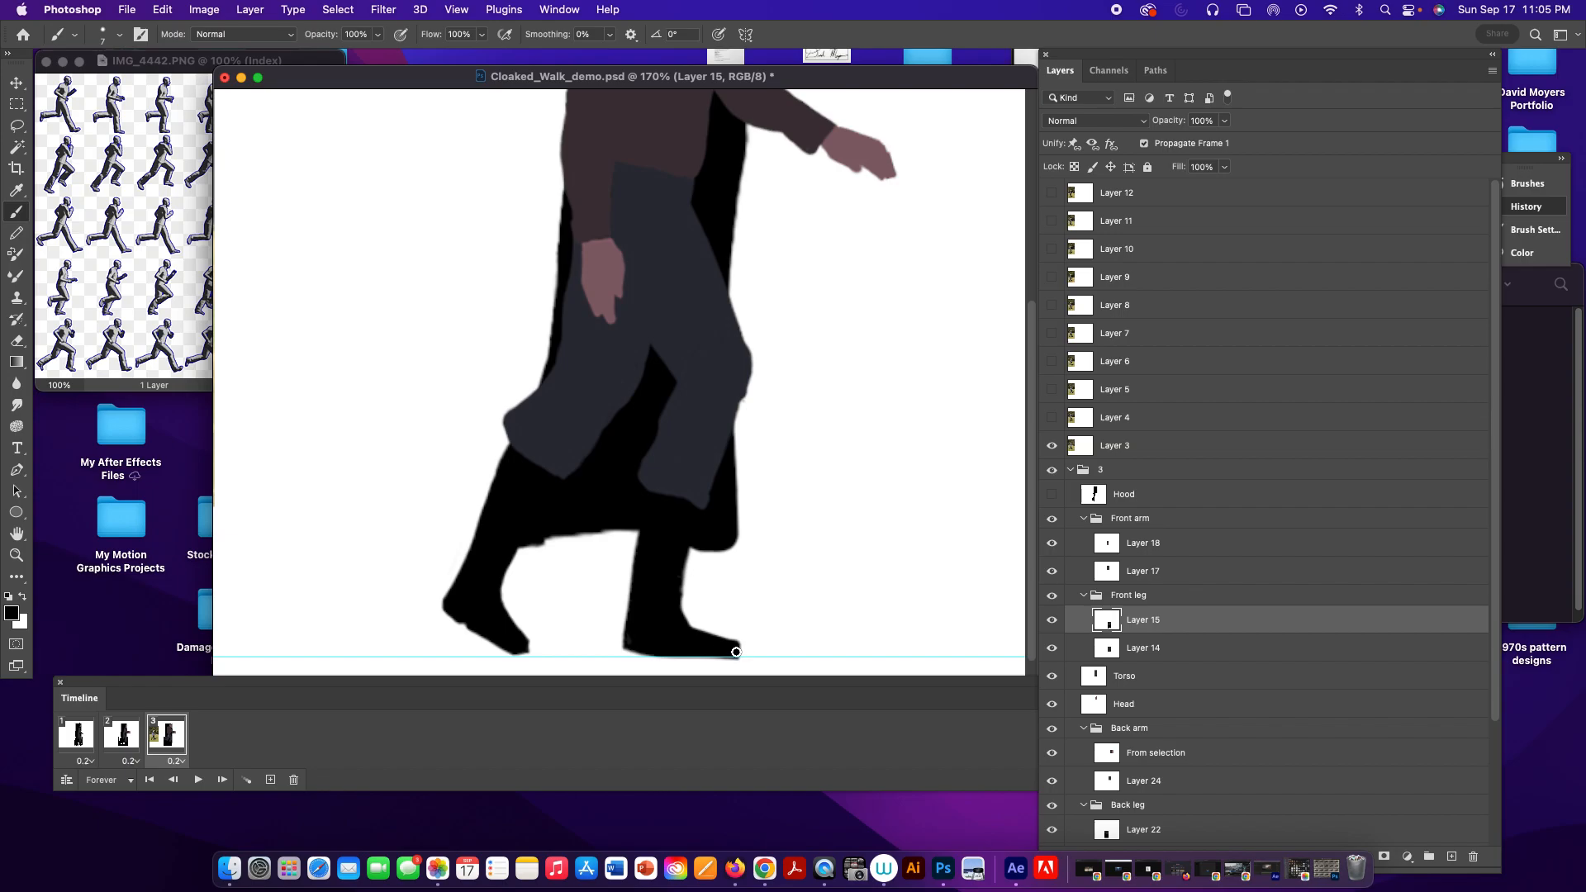
mouse_move(626, 647)
mouse_down()
mouse_move(652, 646)
mouse_move(628, 637)
mouse_move(637, 649)
mouse_up()
key(e)
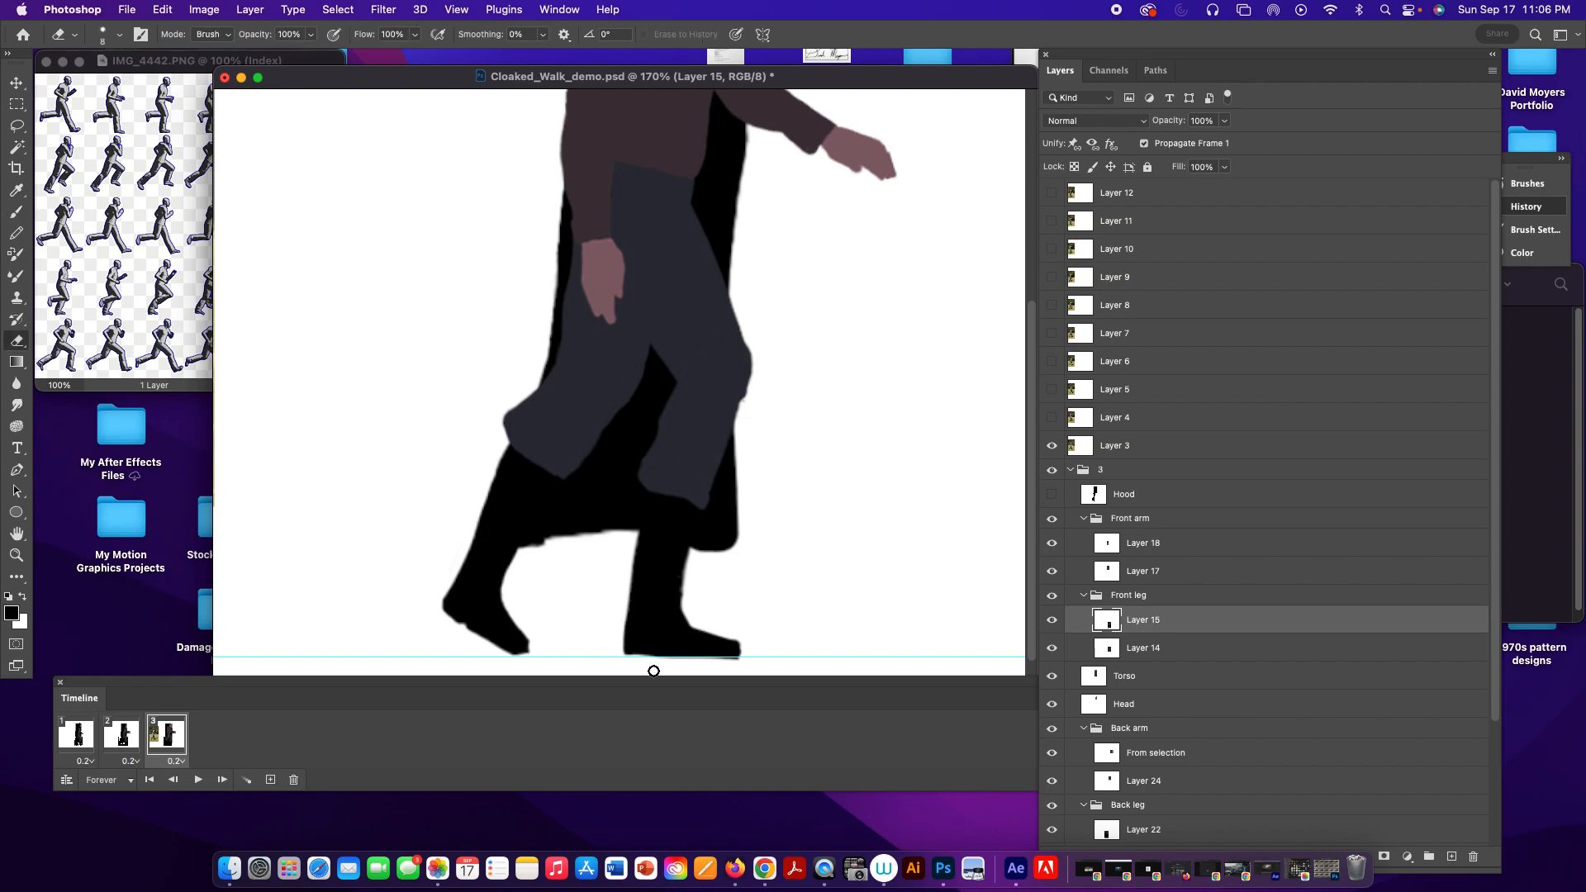
key(b)
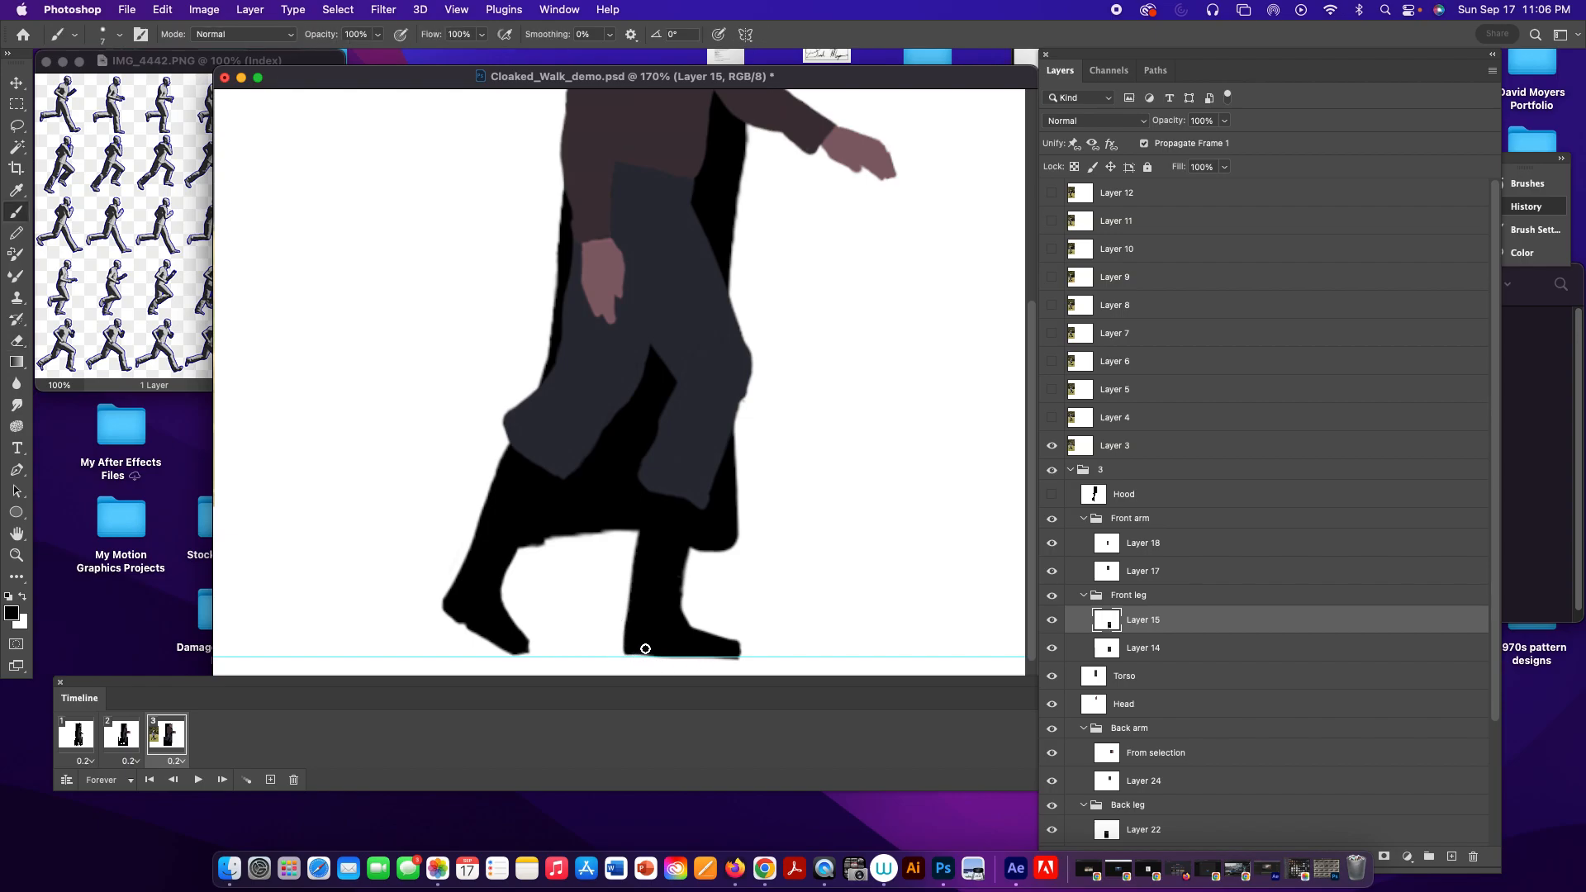
drag(637, 649, 649, 651)
Erase an arch under the front boot's sole and round out its toe with black paint.
key(e)
mouse_move(665, 662)
mouse_down()
mouse_move(701, 665)
mouse_move(698, 651)
mouse_up()
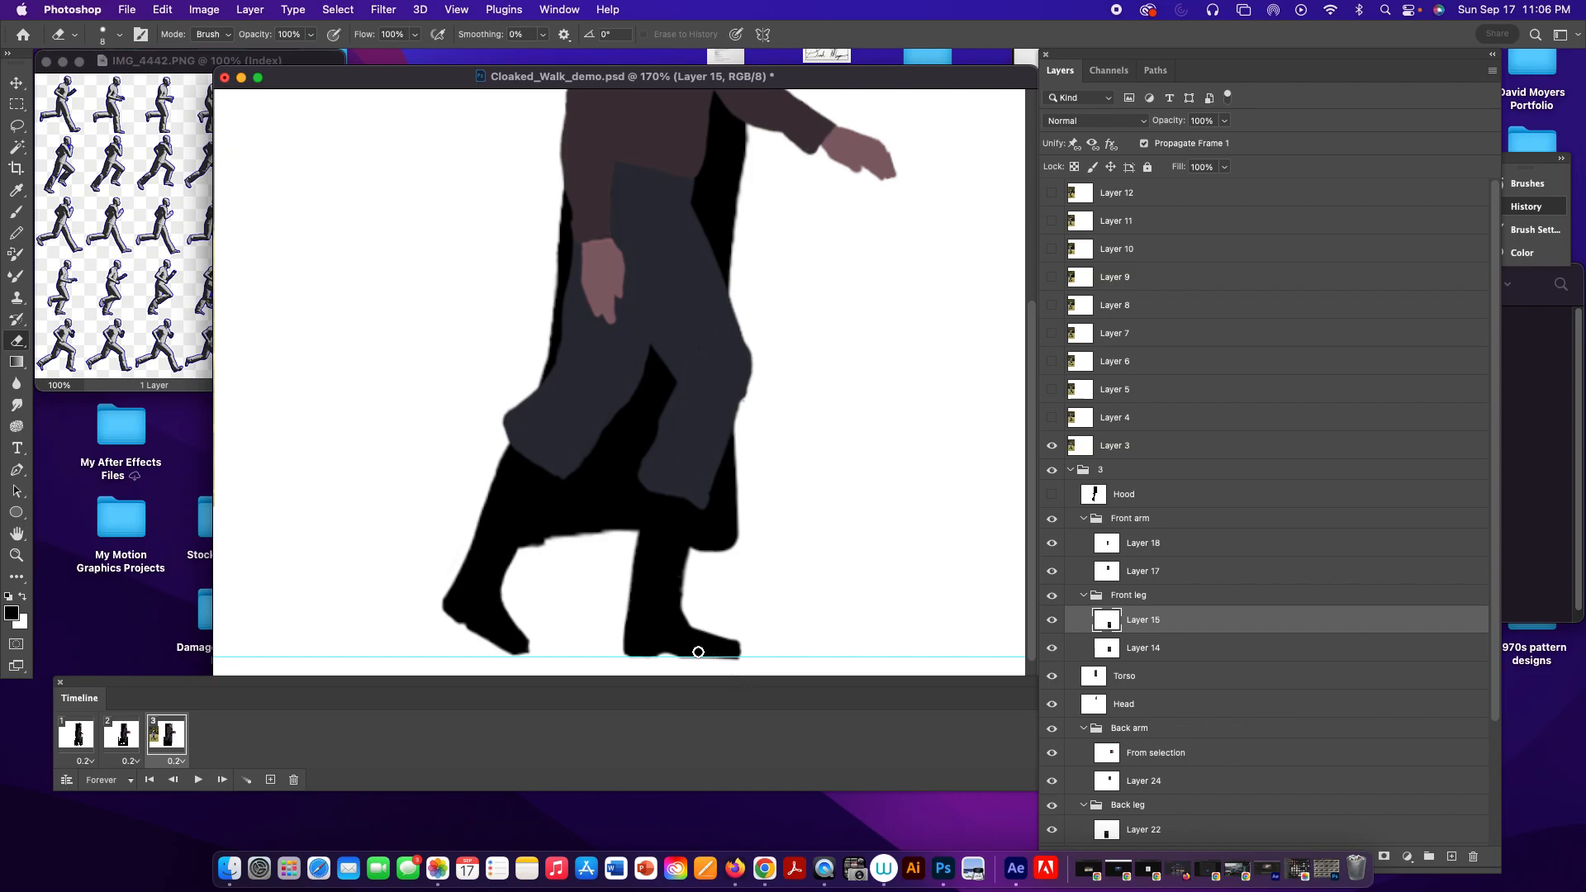
key(b)
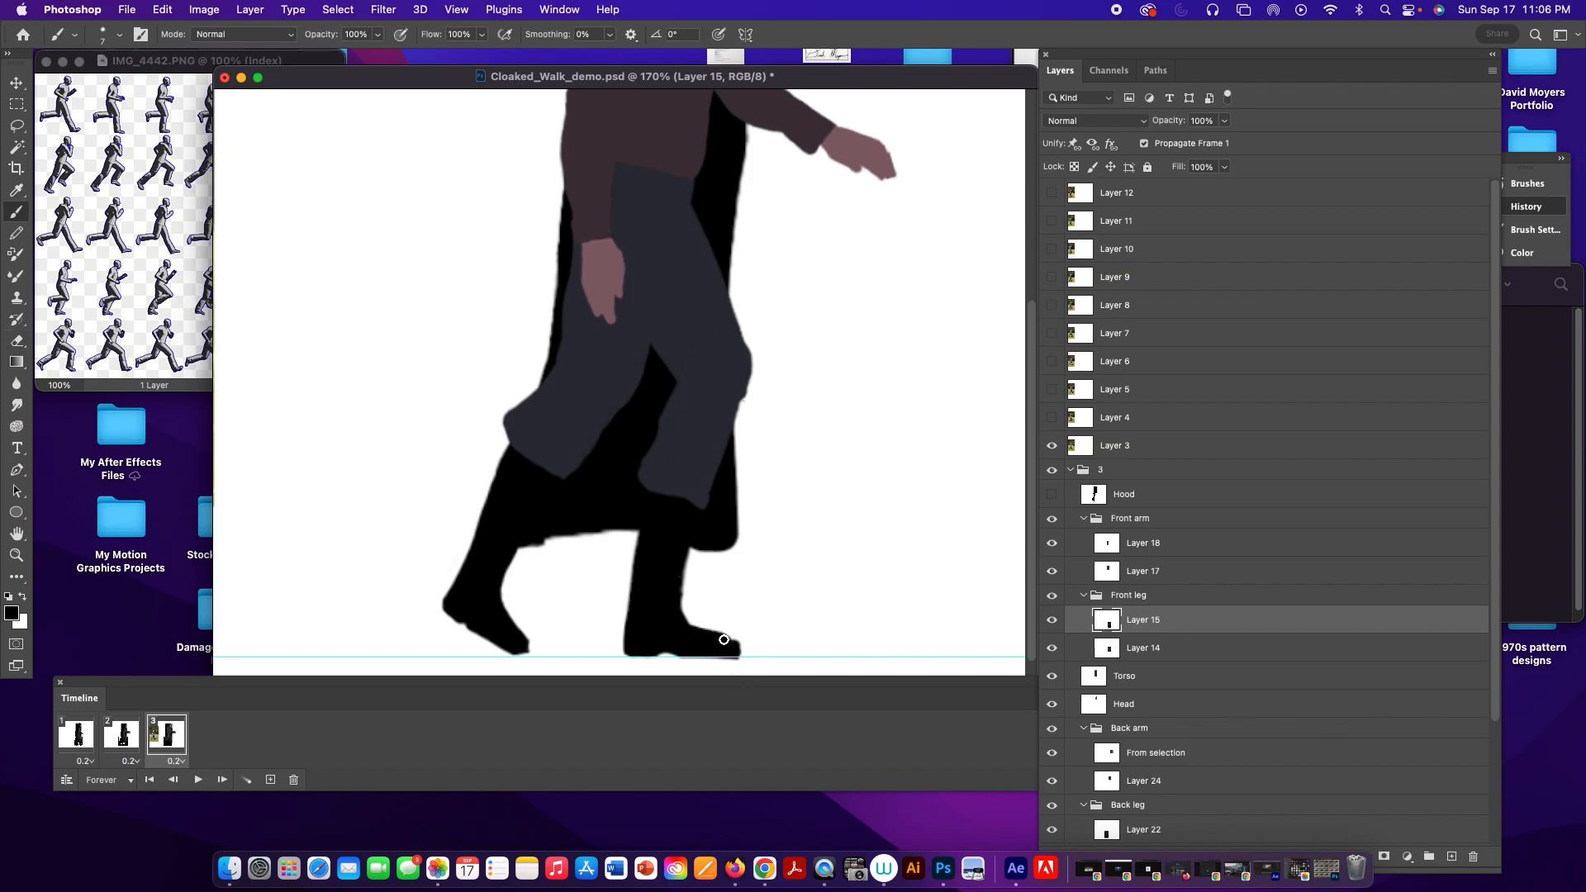
drag(717, 640, 732, 646)
key(e)
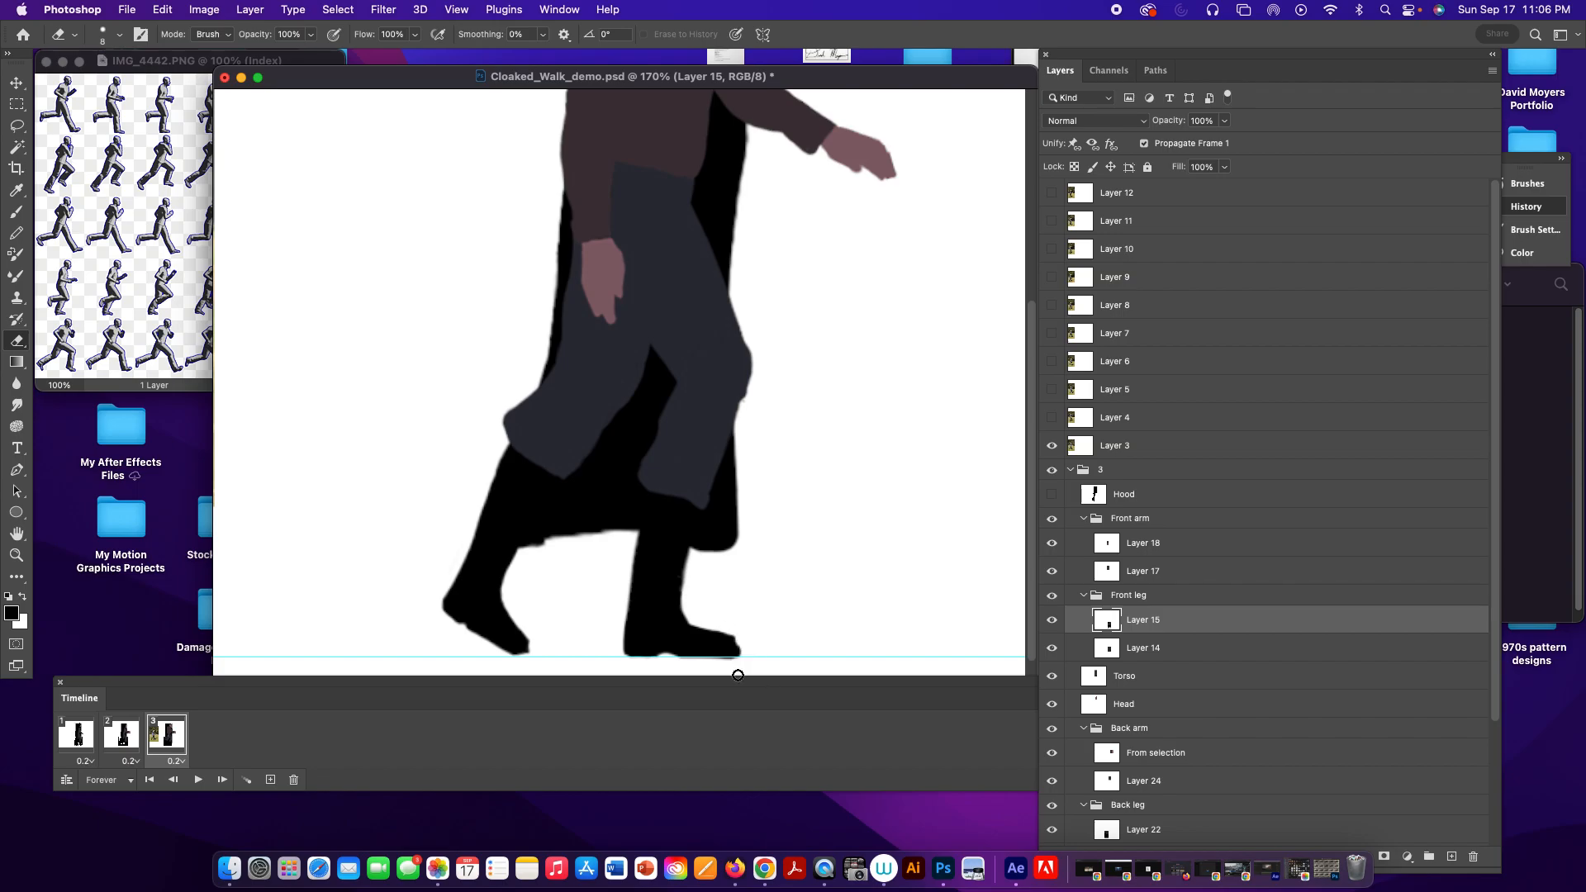
key(super+1)
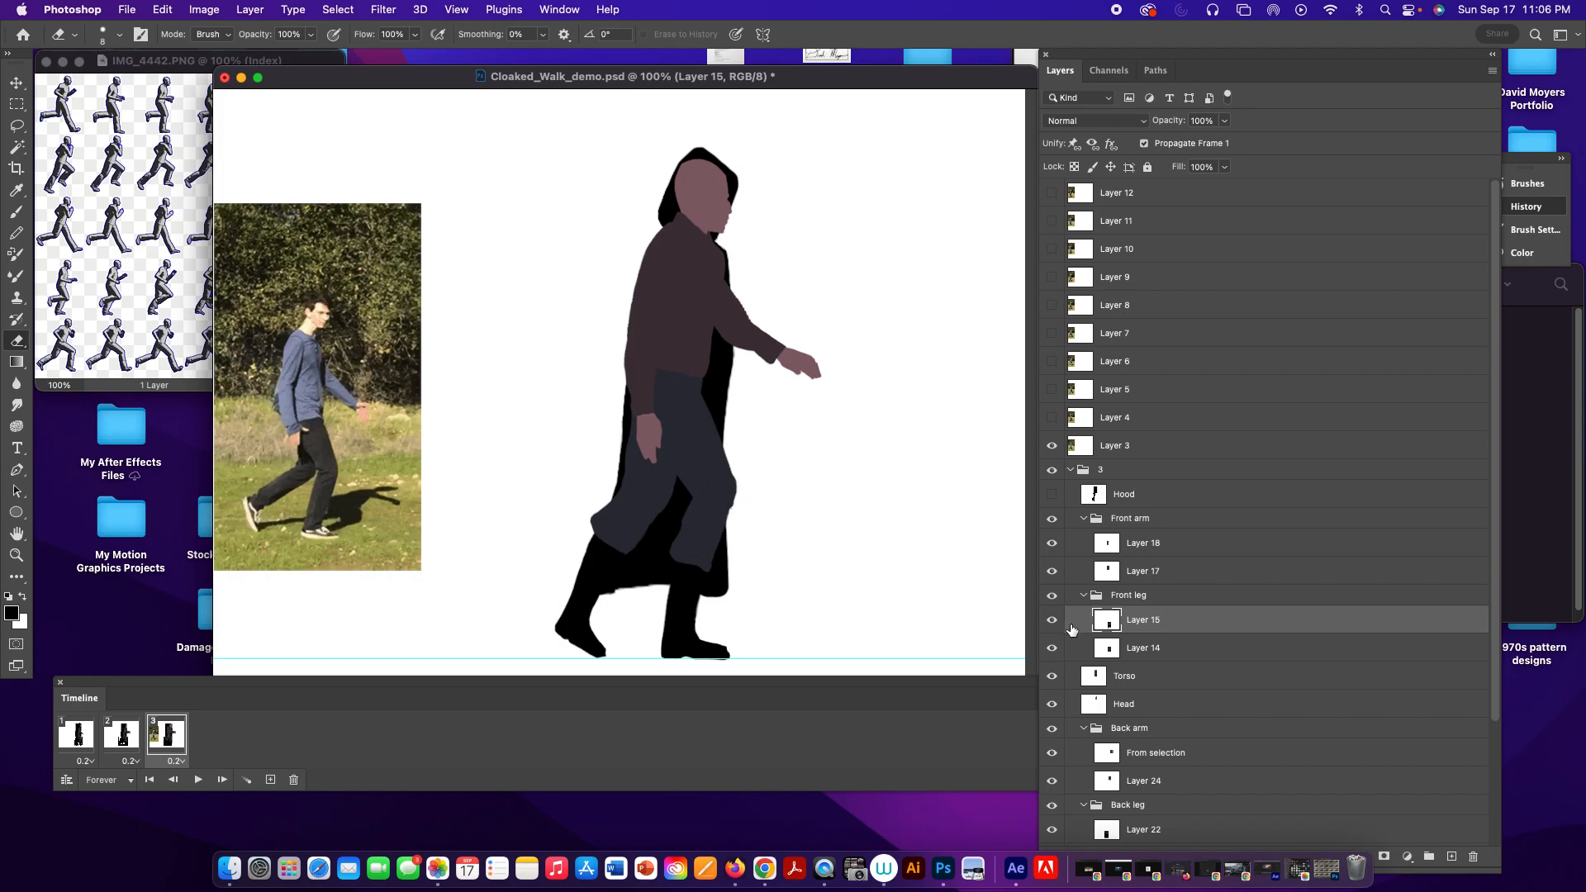
Check the lower front leg on Layer 15 by toggling its visibility, and sample the dark trouser colour for the Brush.
click(1139, 650)
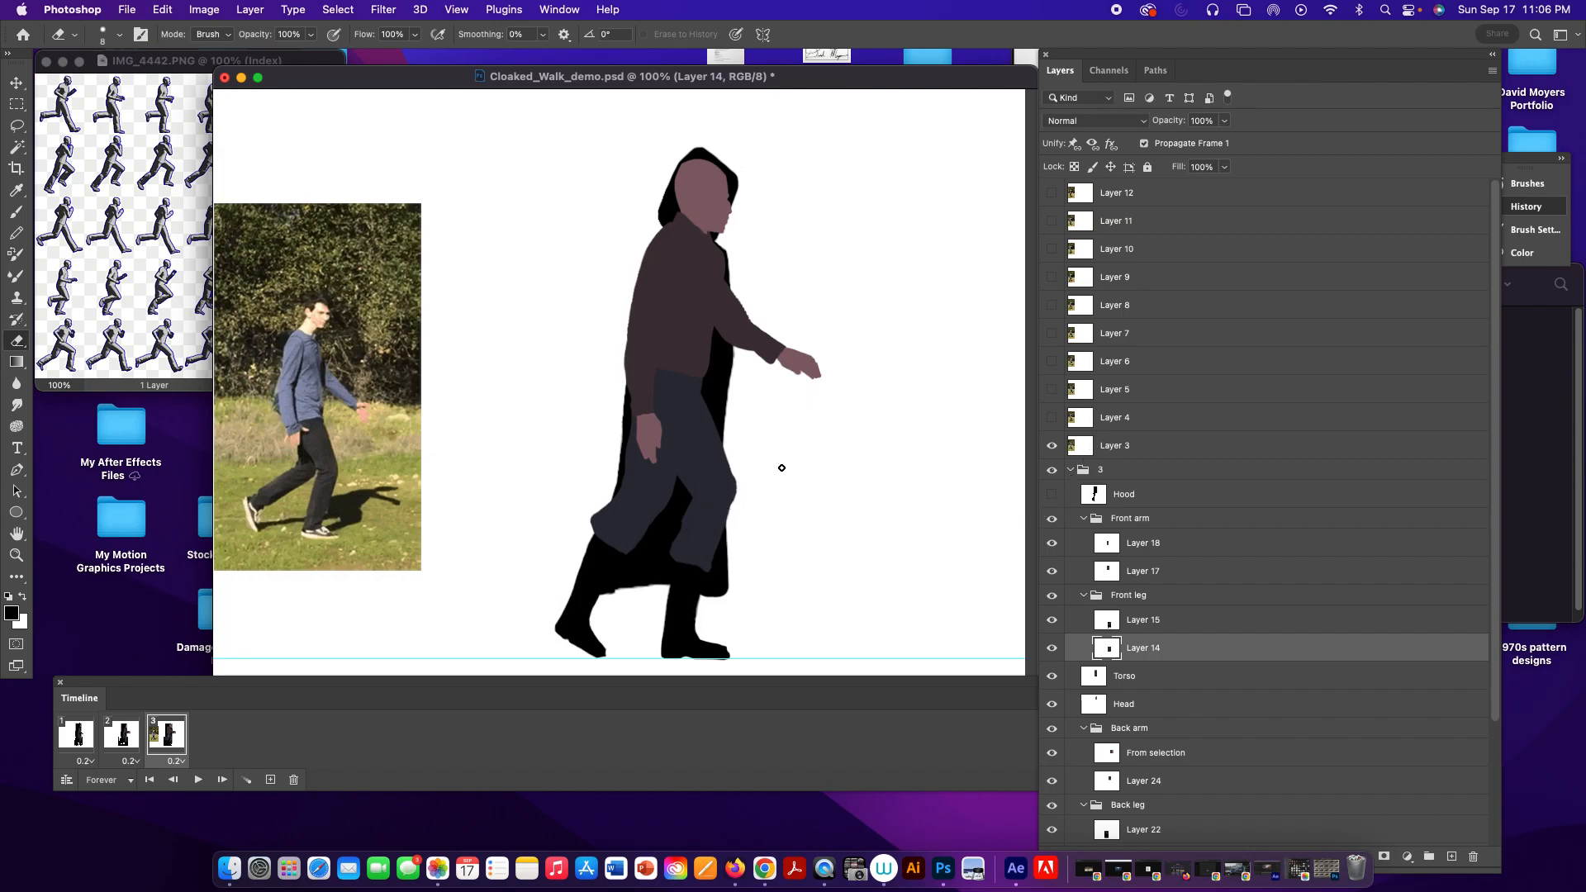
click(1172, 623)
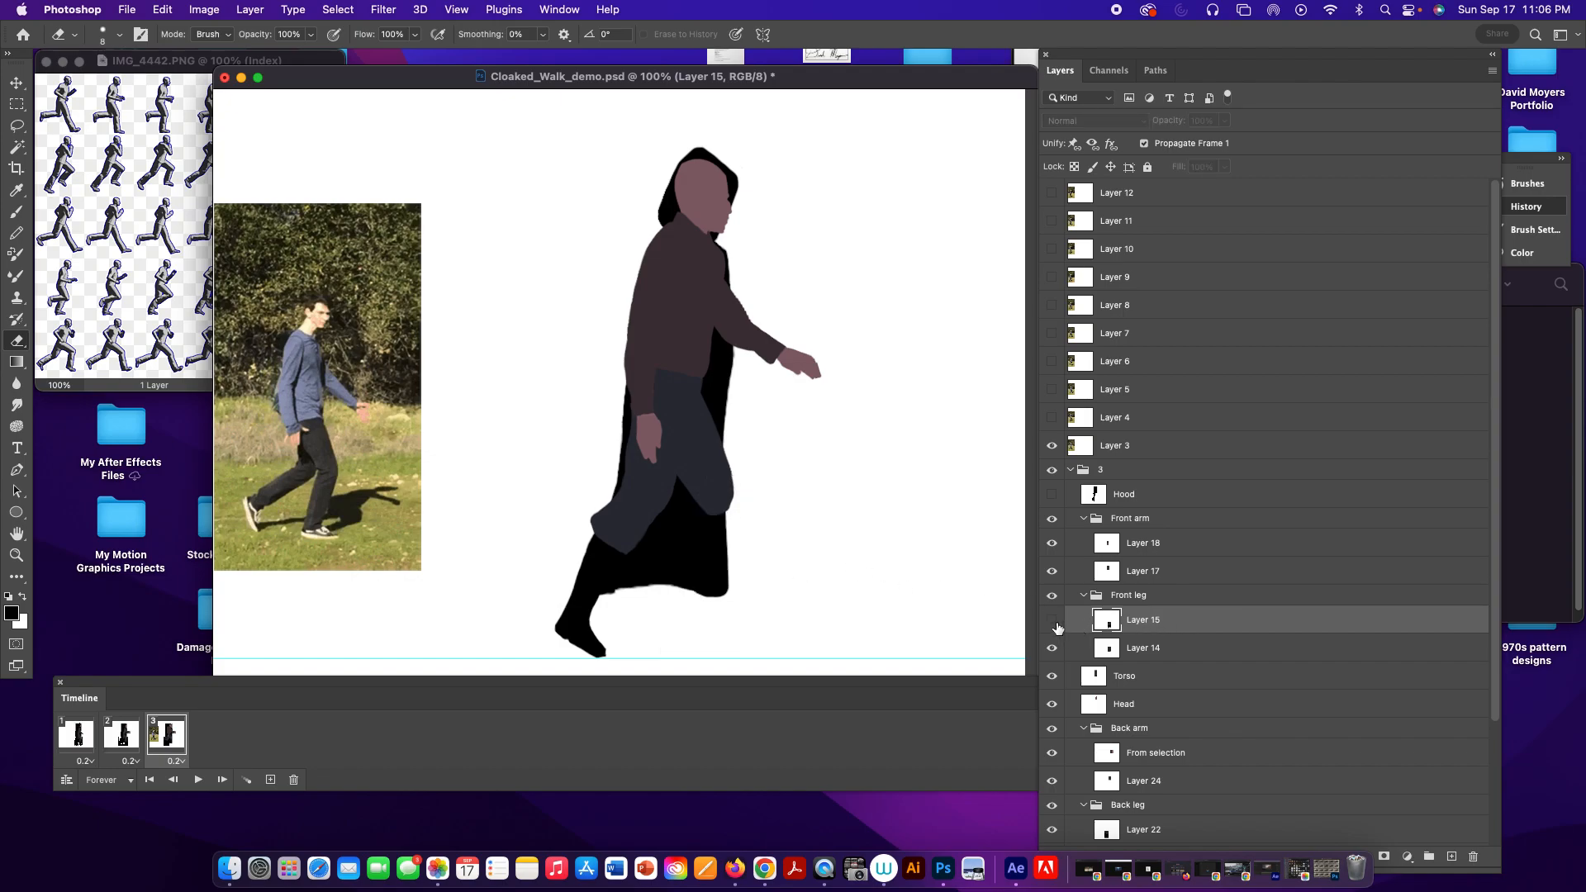
key(b)
alt+click(702, 529)
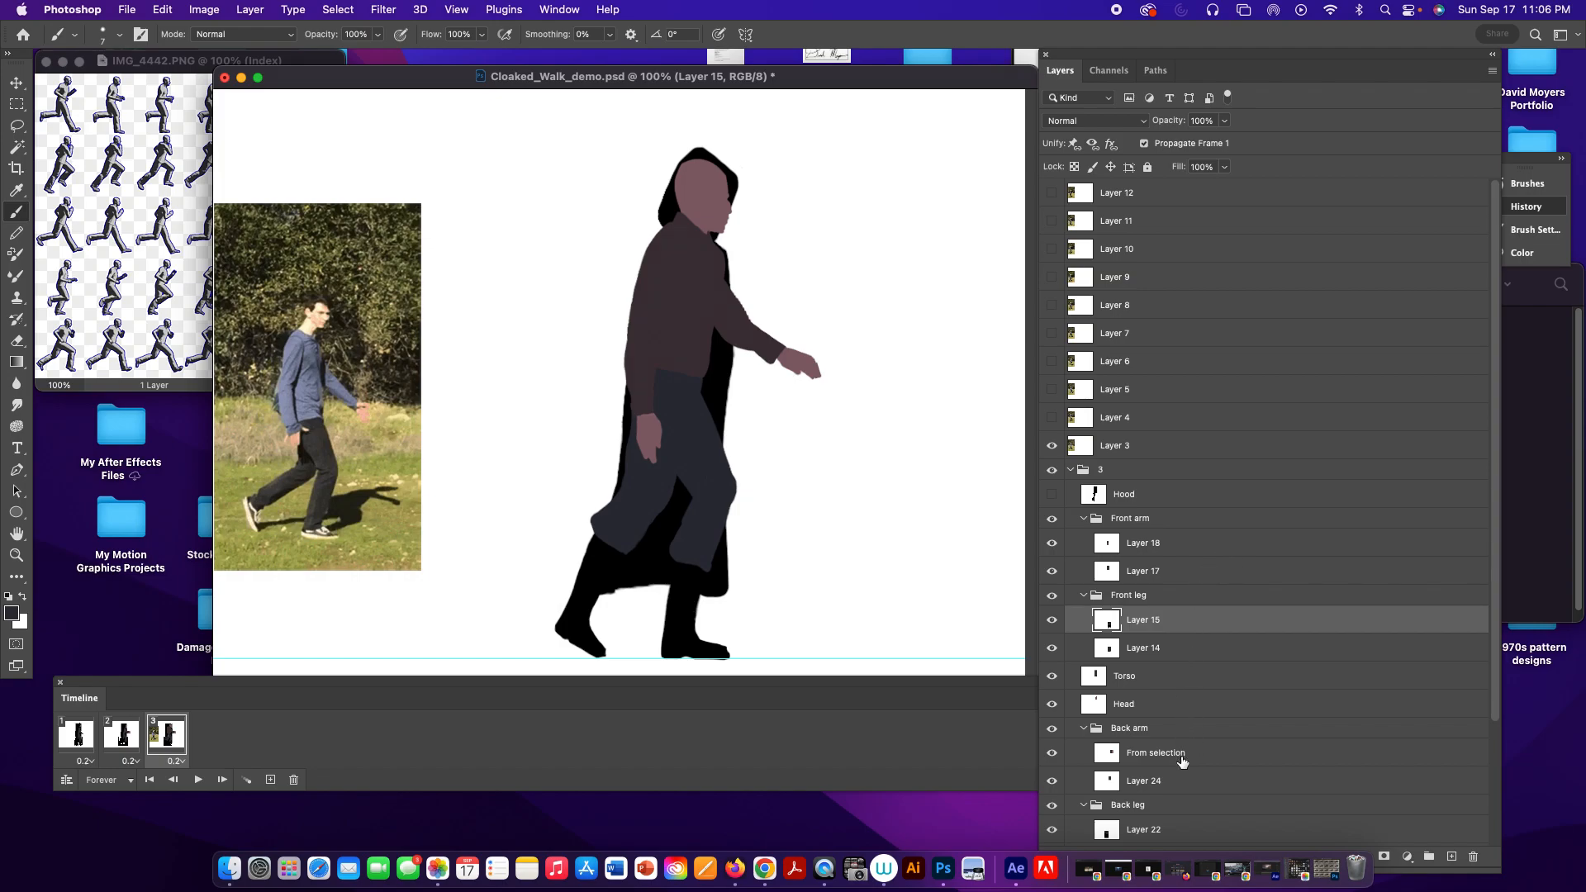
Rotate group 3's Back leg group about -8.6° around a pivot near the hip.
drag(1500, 548, 1494, 665)
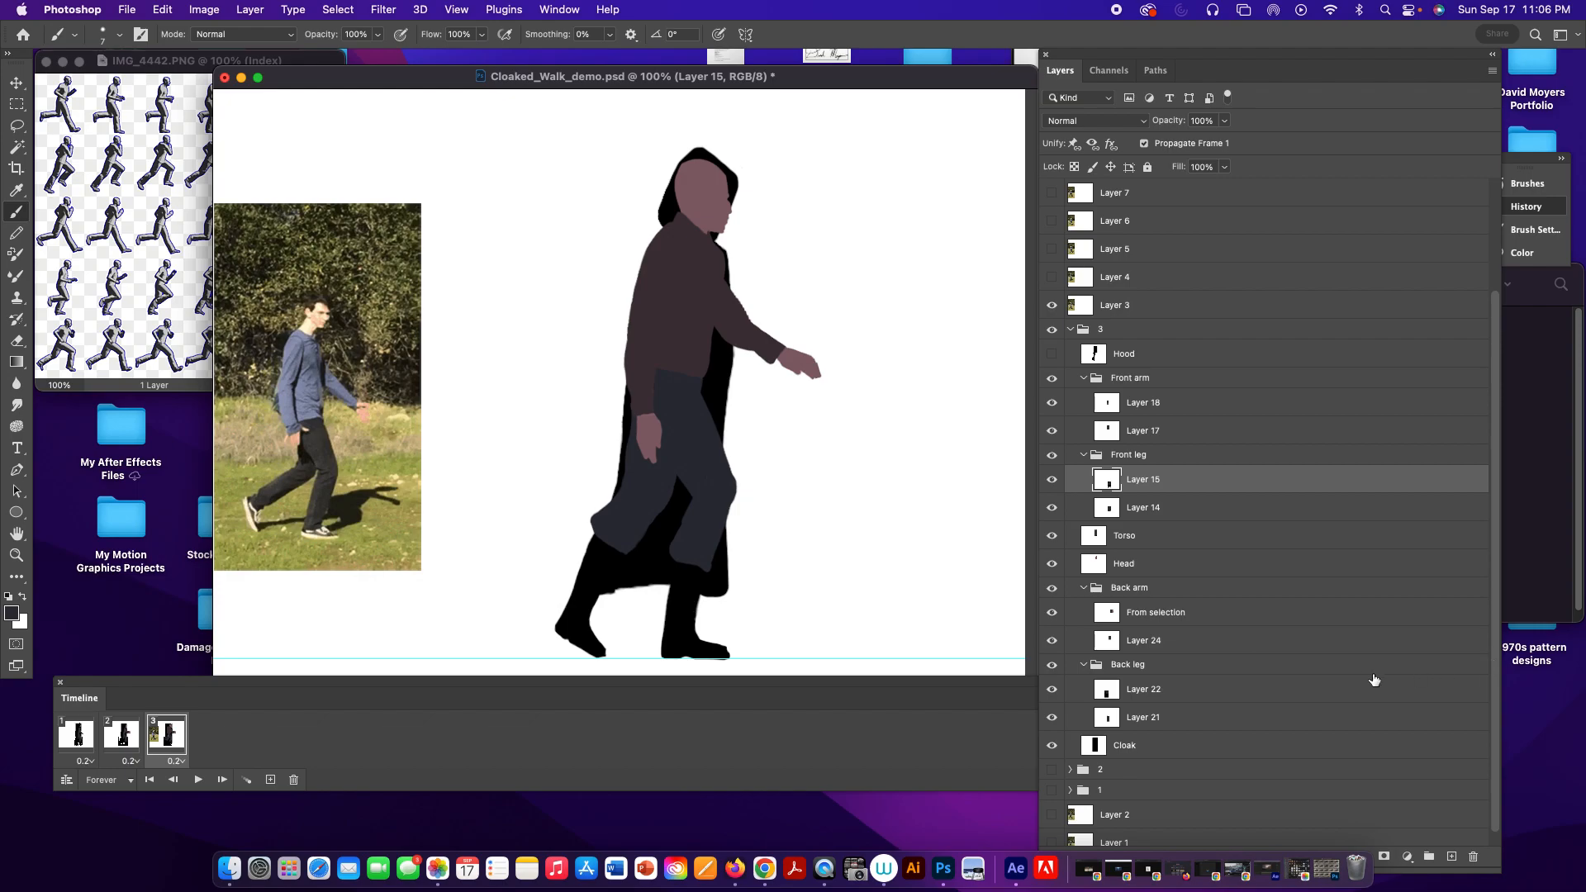
click(1171, 668)
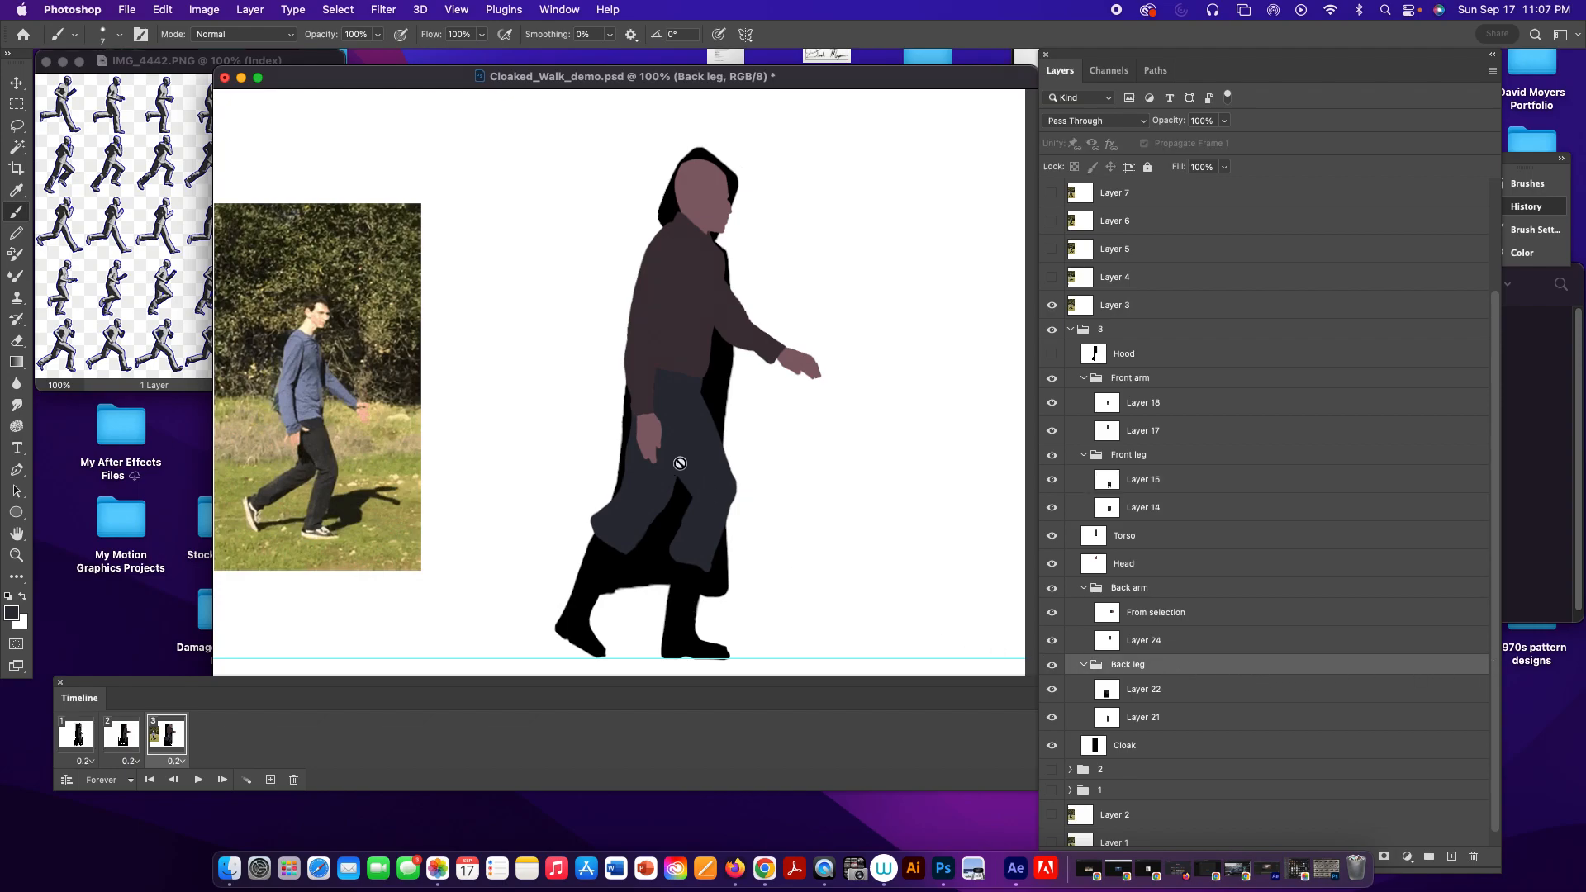
key(super+t)
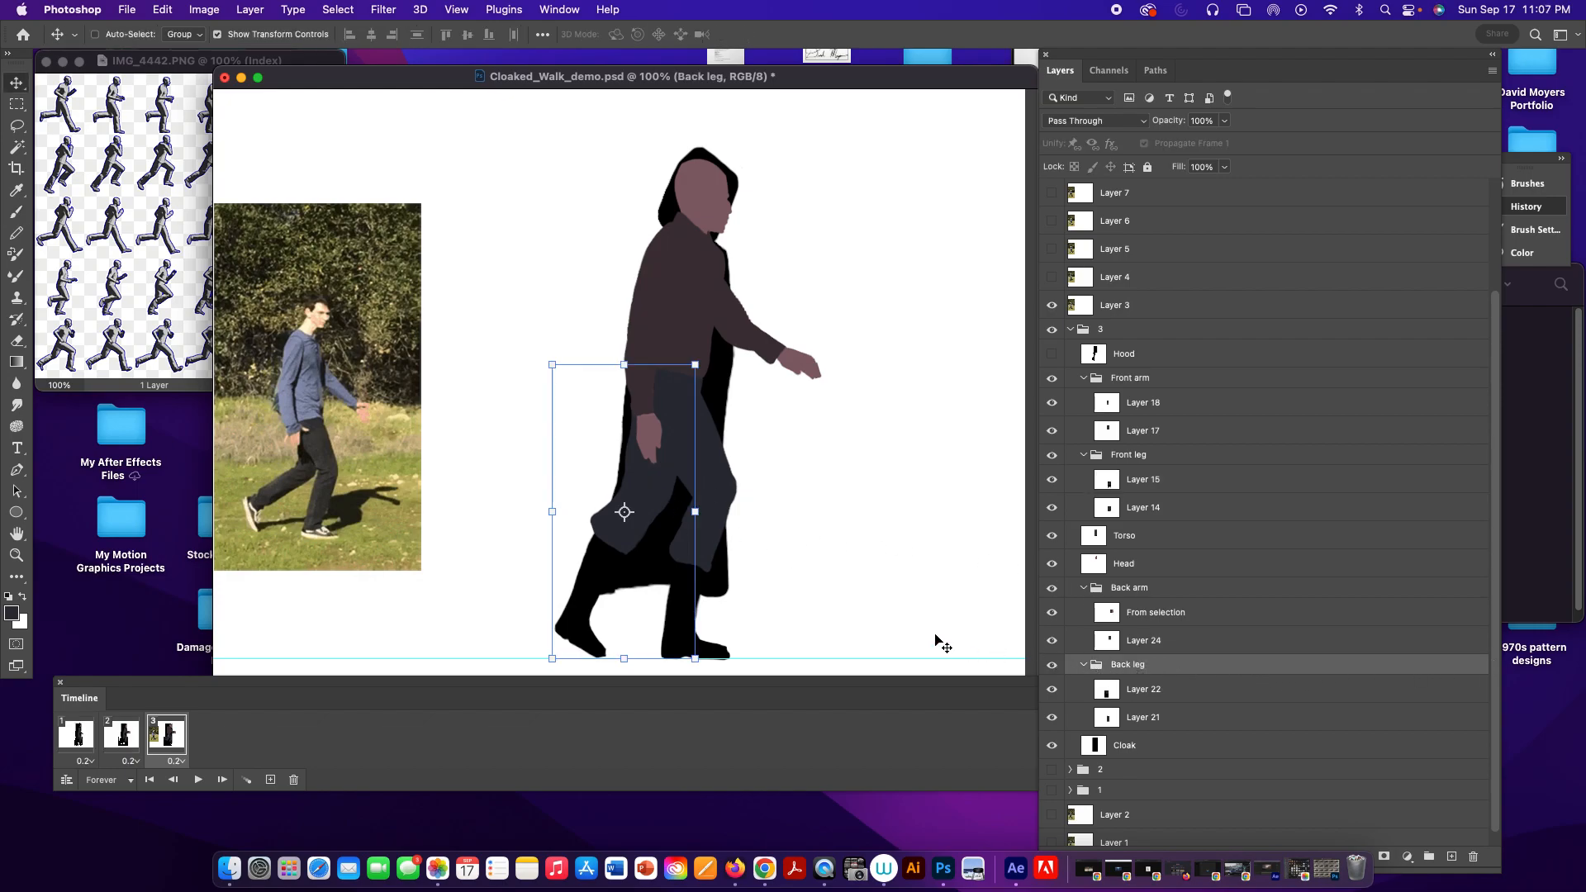
drag(624, 511, 694, 359)
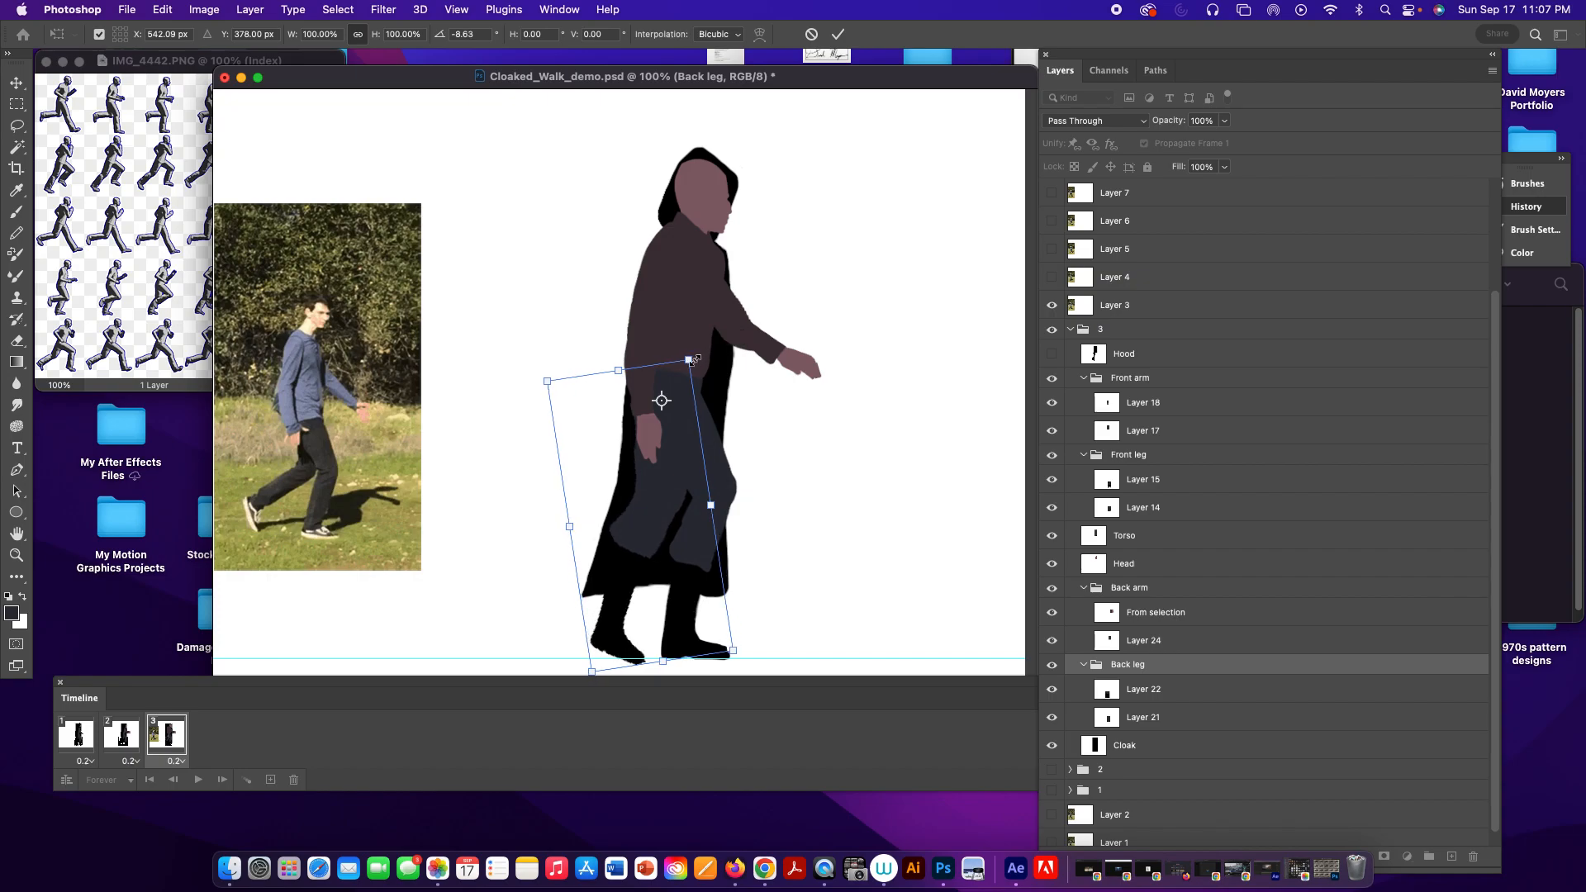
Rotate the lower back leg on Layer 22 about 16.3° and realign it with the knee.
click(1155, 692)
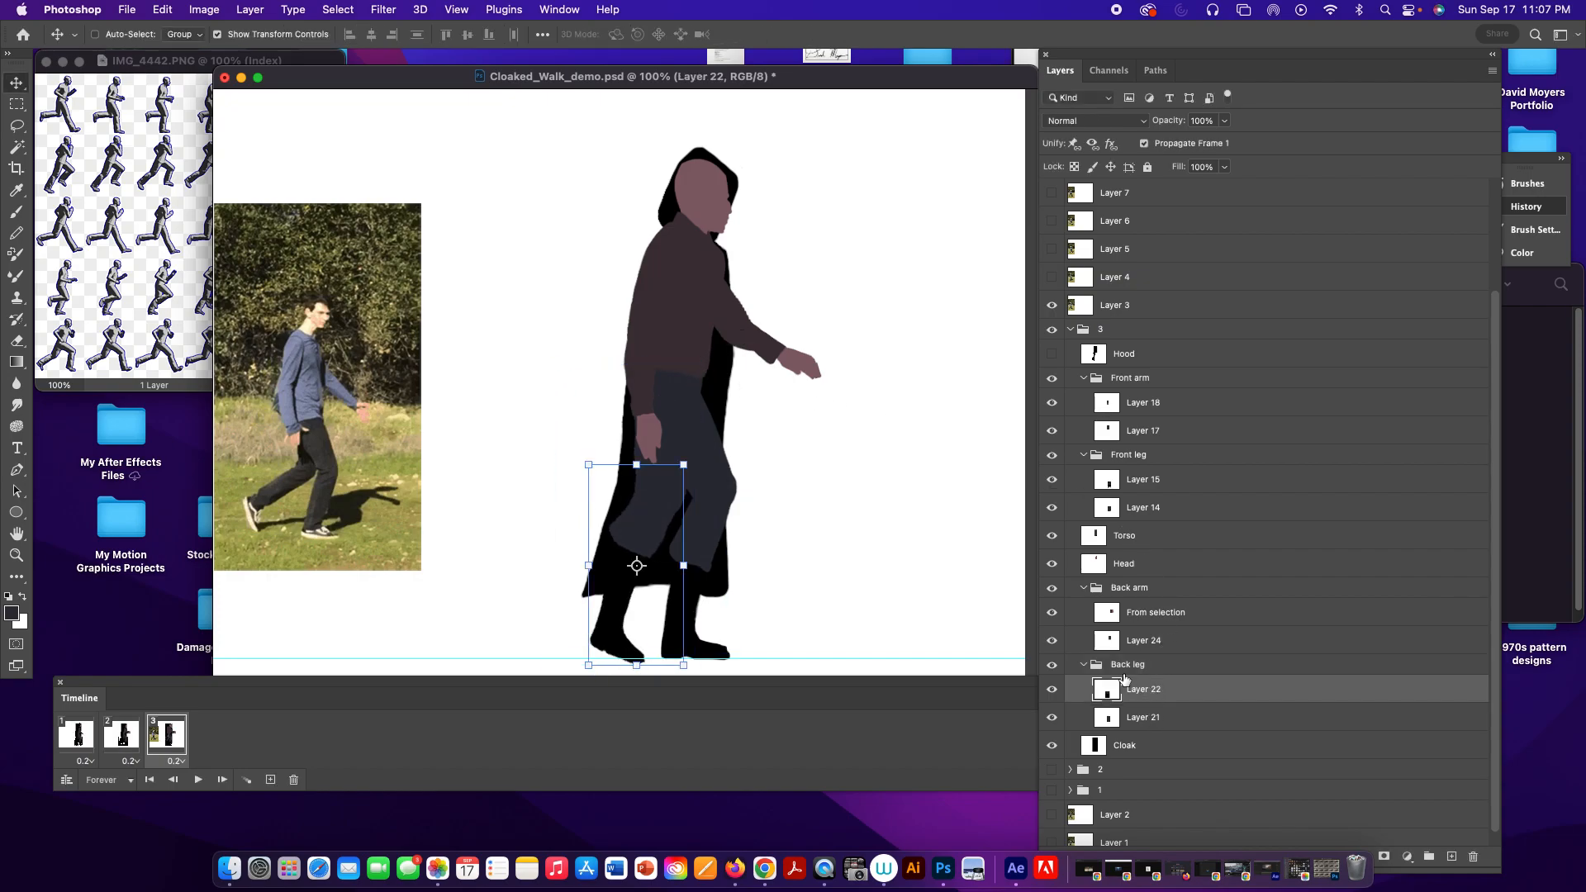
drag(636, 565, 711, 462)
drag(638, 533, 641, 538)
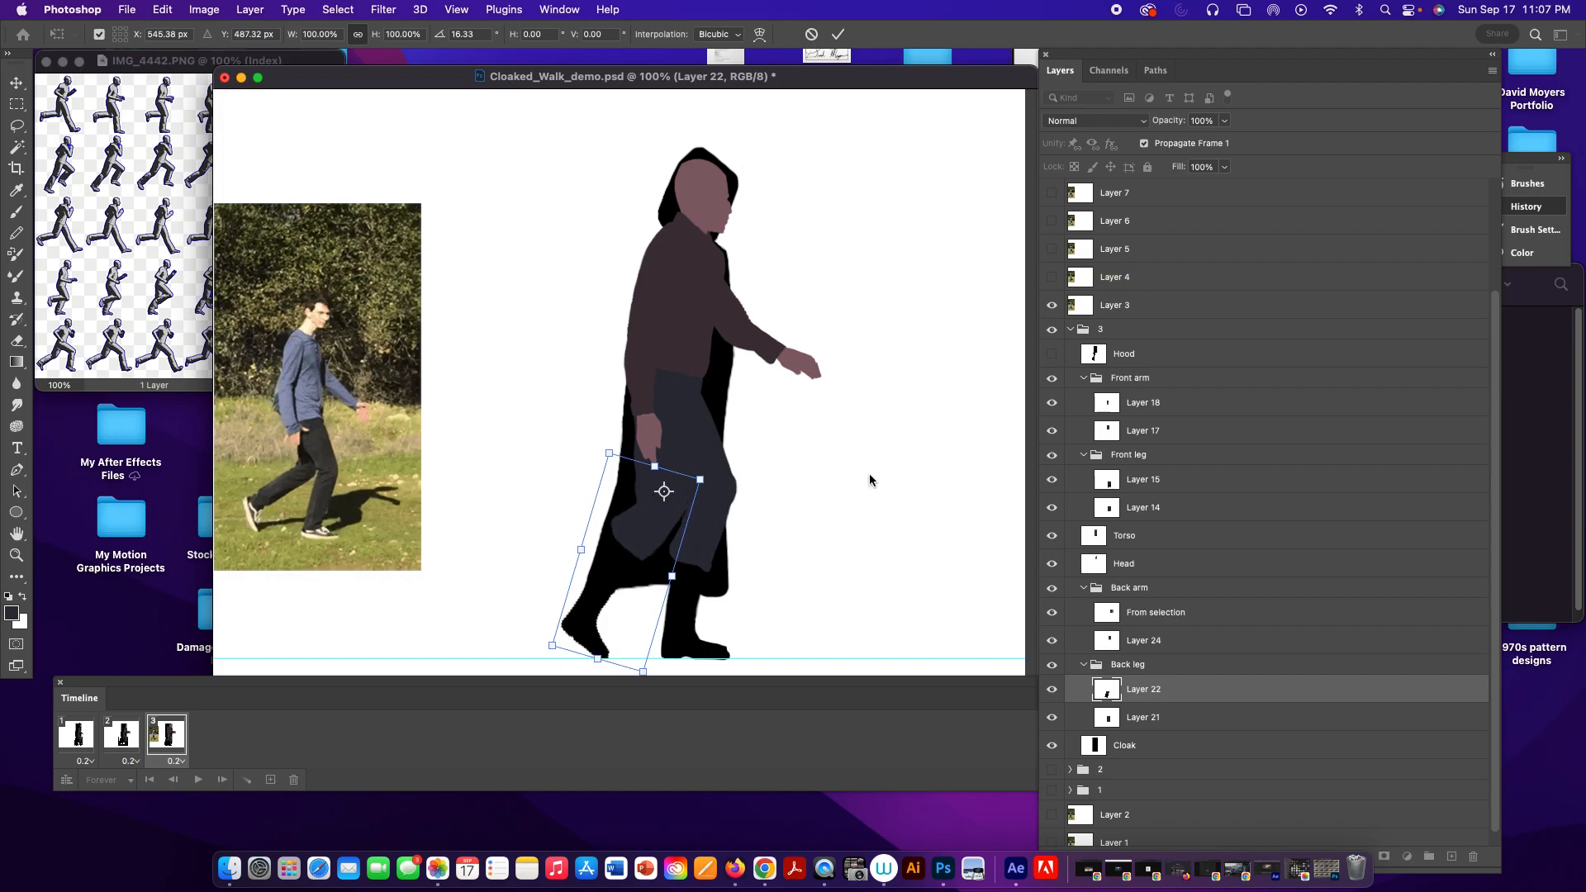
Rotate the back thigh on Layer 21 about -5° around a pivot near the hip.
click(1157, 717)
key(super+t)
drag(664, 447, 694, 359)
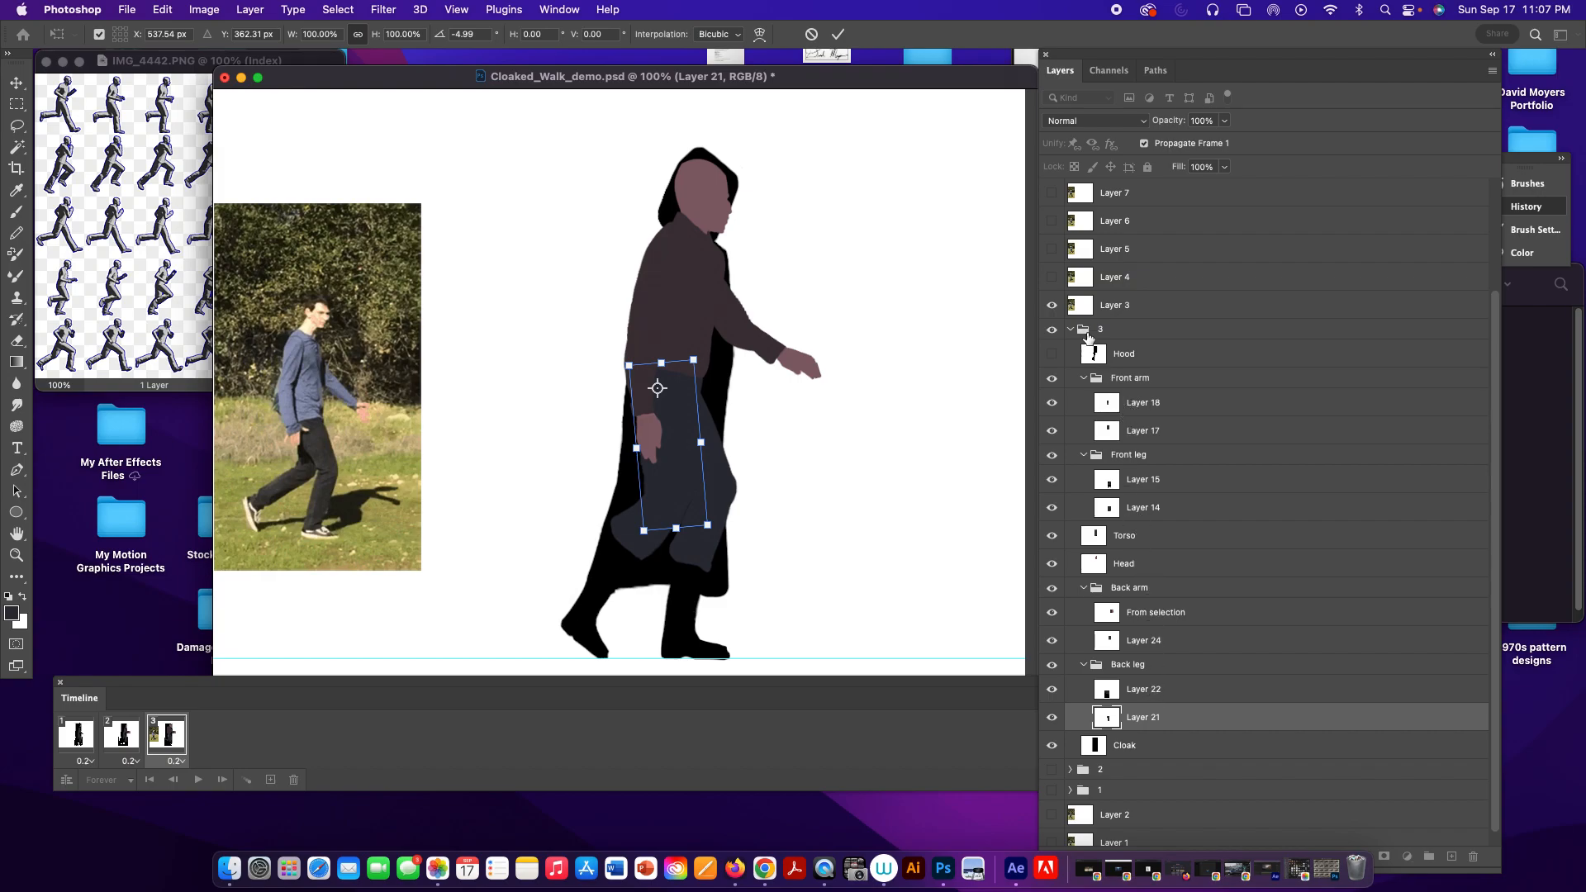
Compare the Layer 2 and Layer 3 reference photos by toggling their visibility, leaving only Layer 3 shown.
scroll(1497, 355, down, 1)
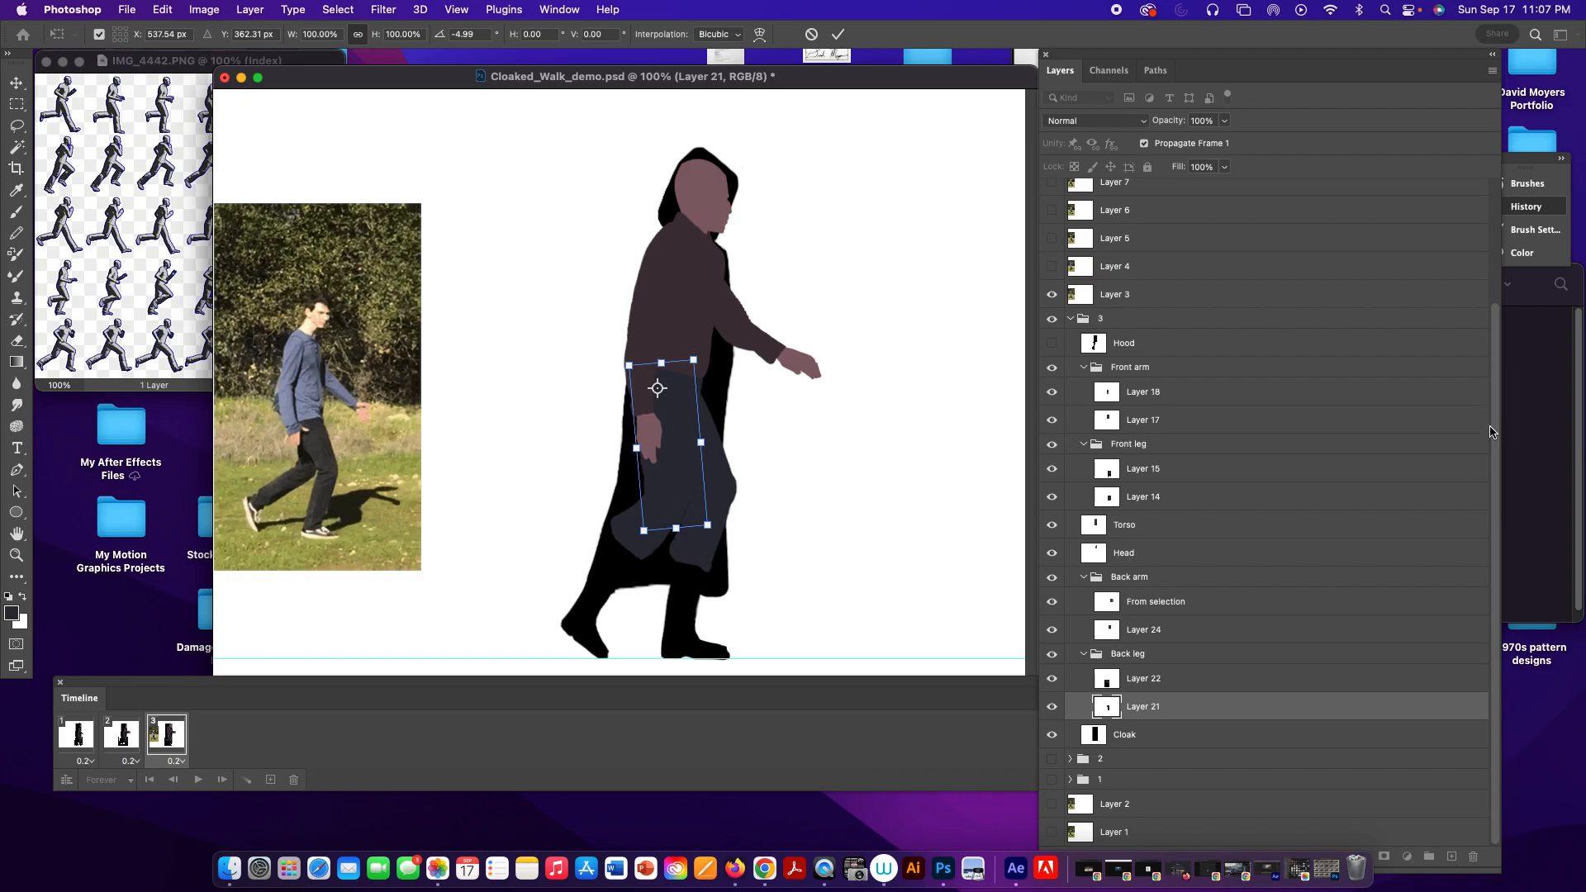
click(1052, 804)
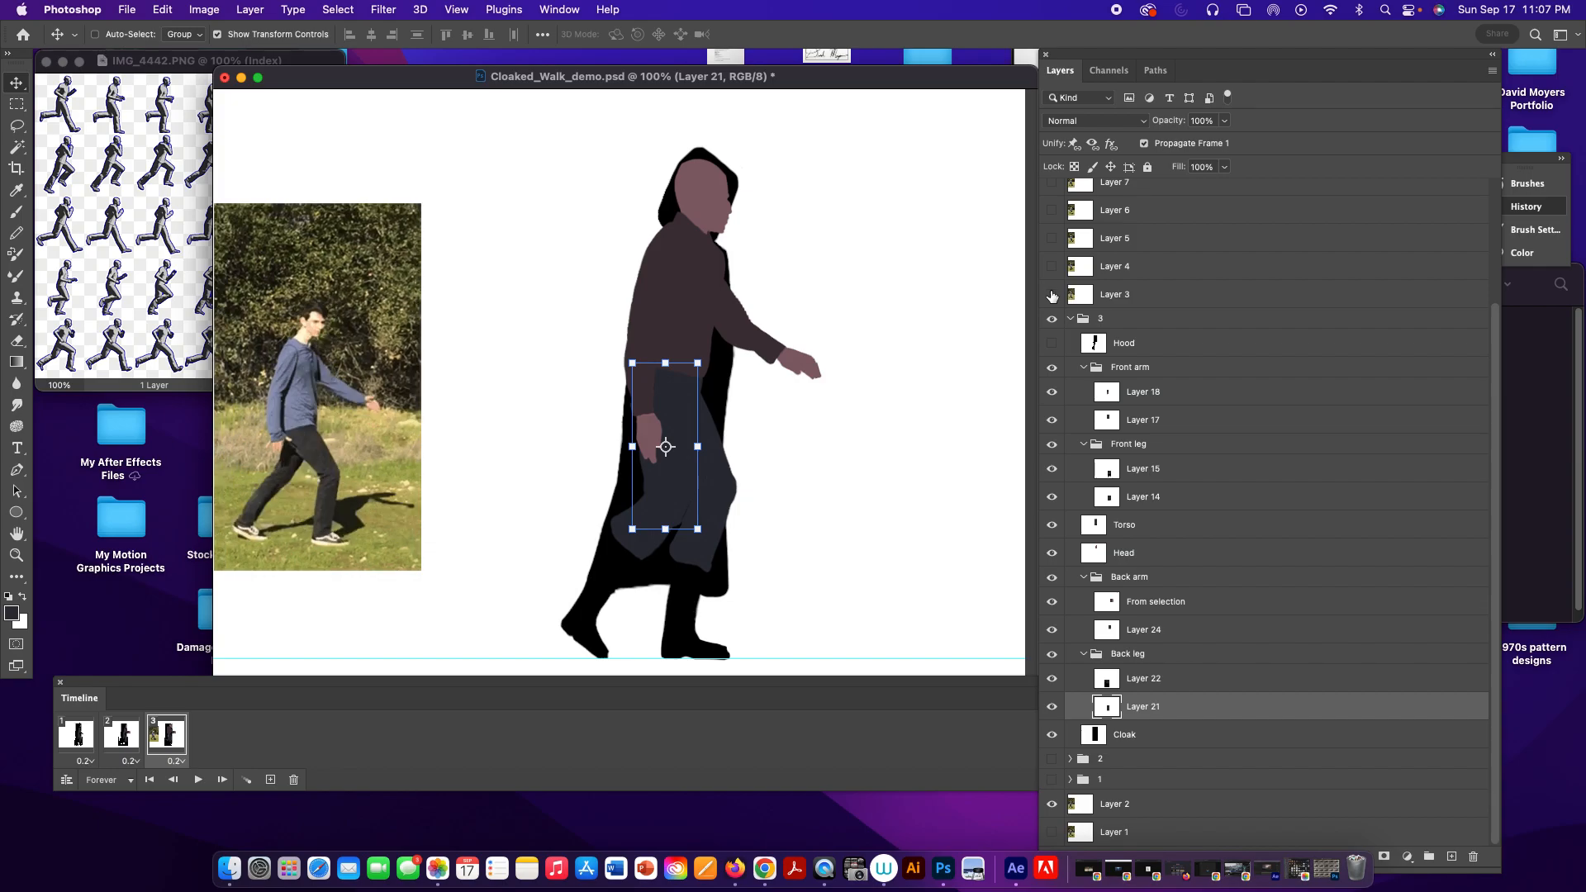
click(1053, 295)
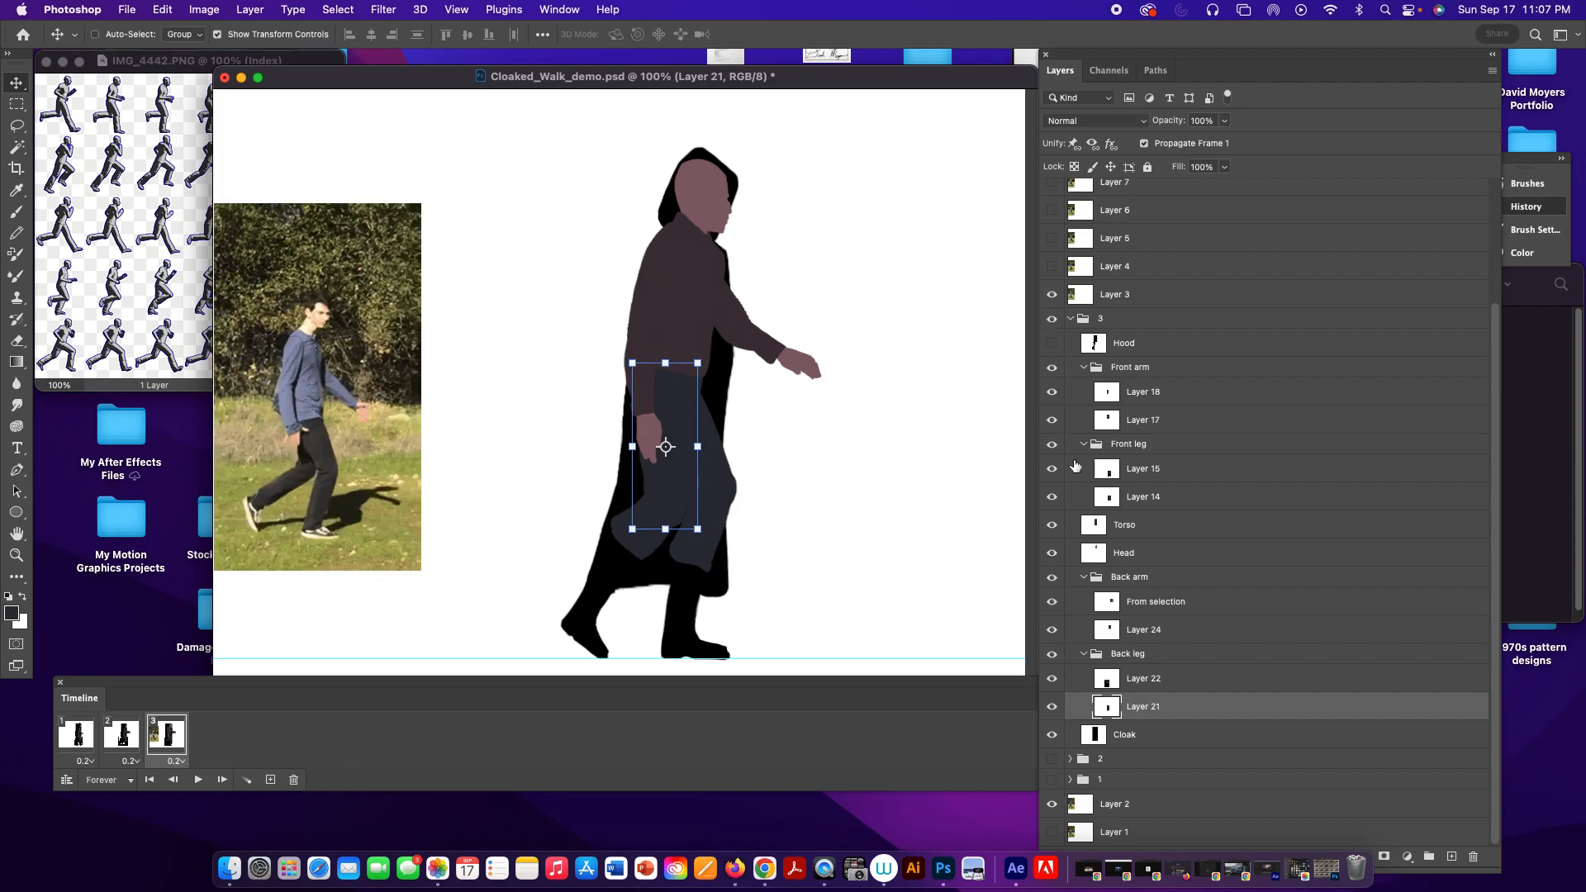
click(1054, 296)
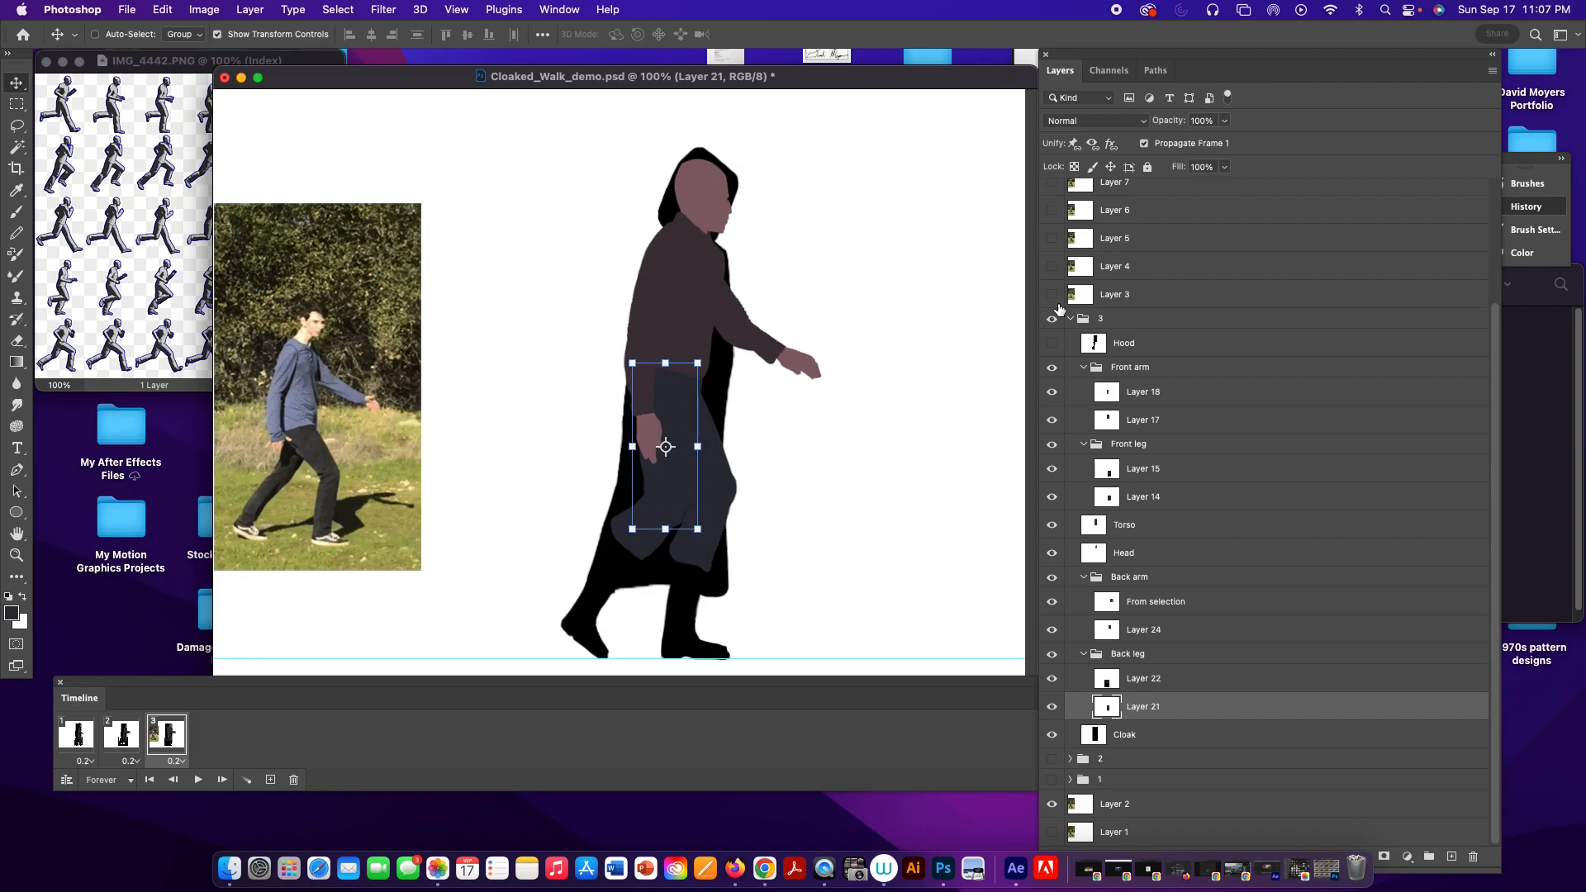
click(1052, 296)
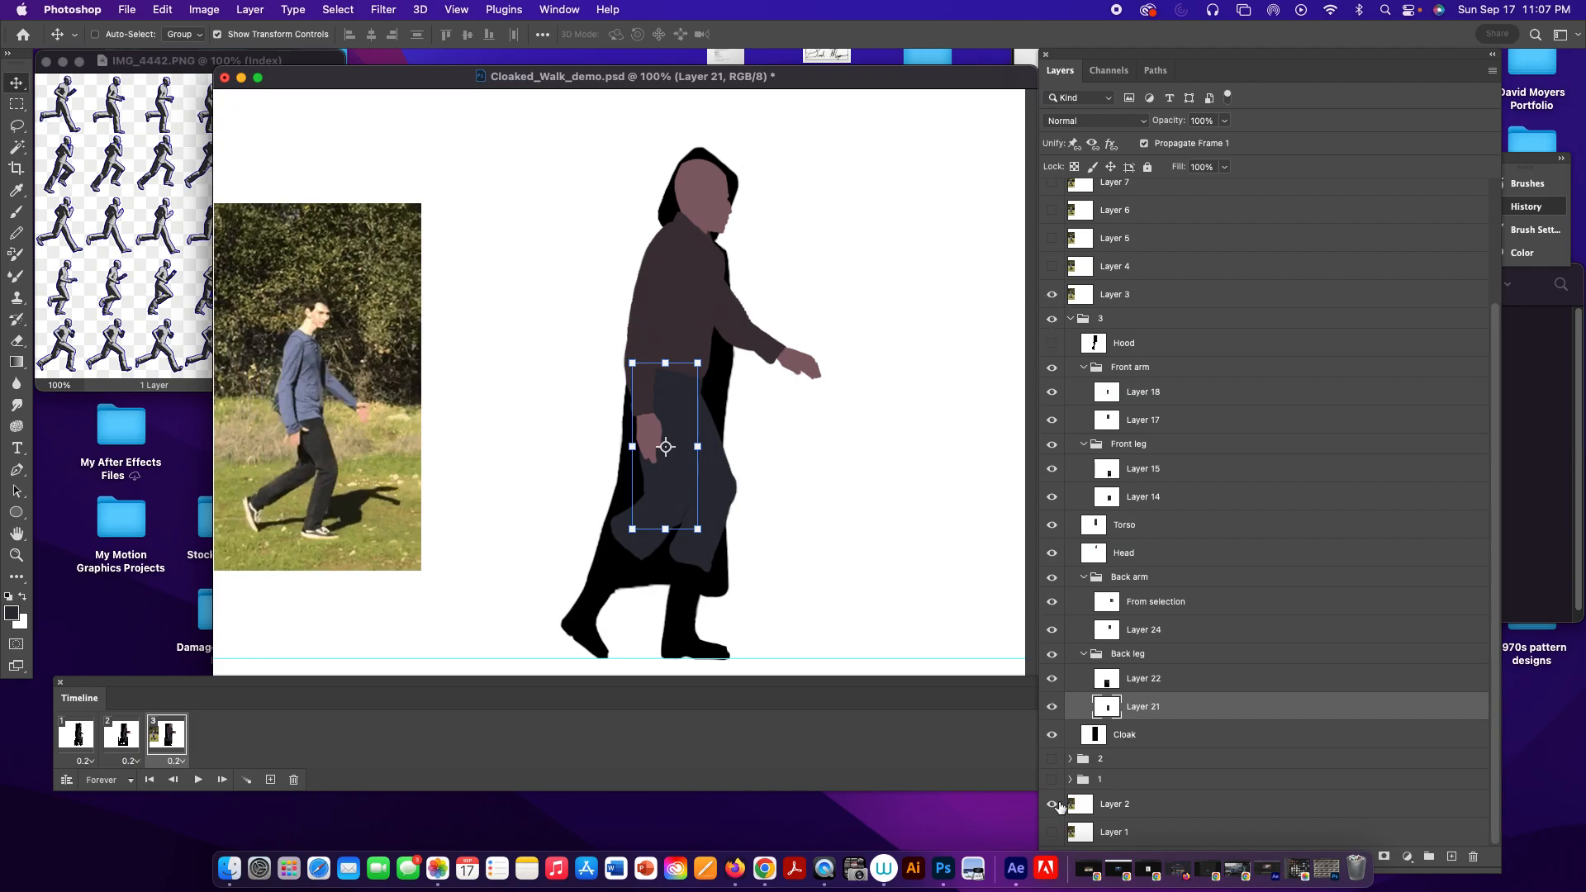
click(1052, 804)
Rotate group 3's Back arm group about 11.9° around a pivot at the shoulder.
click(1171, 582)
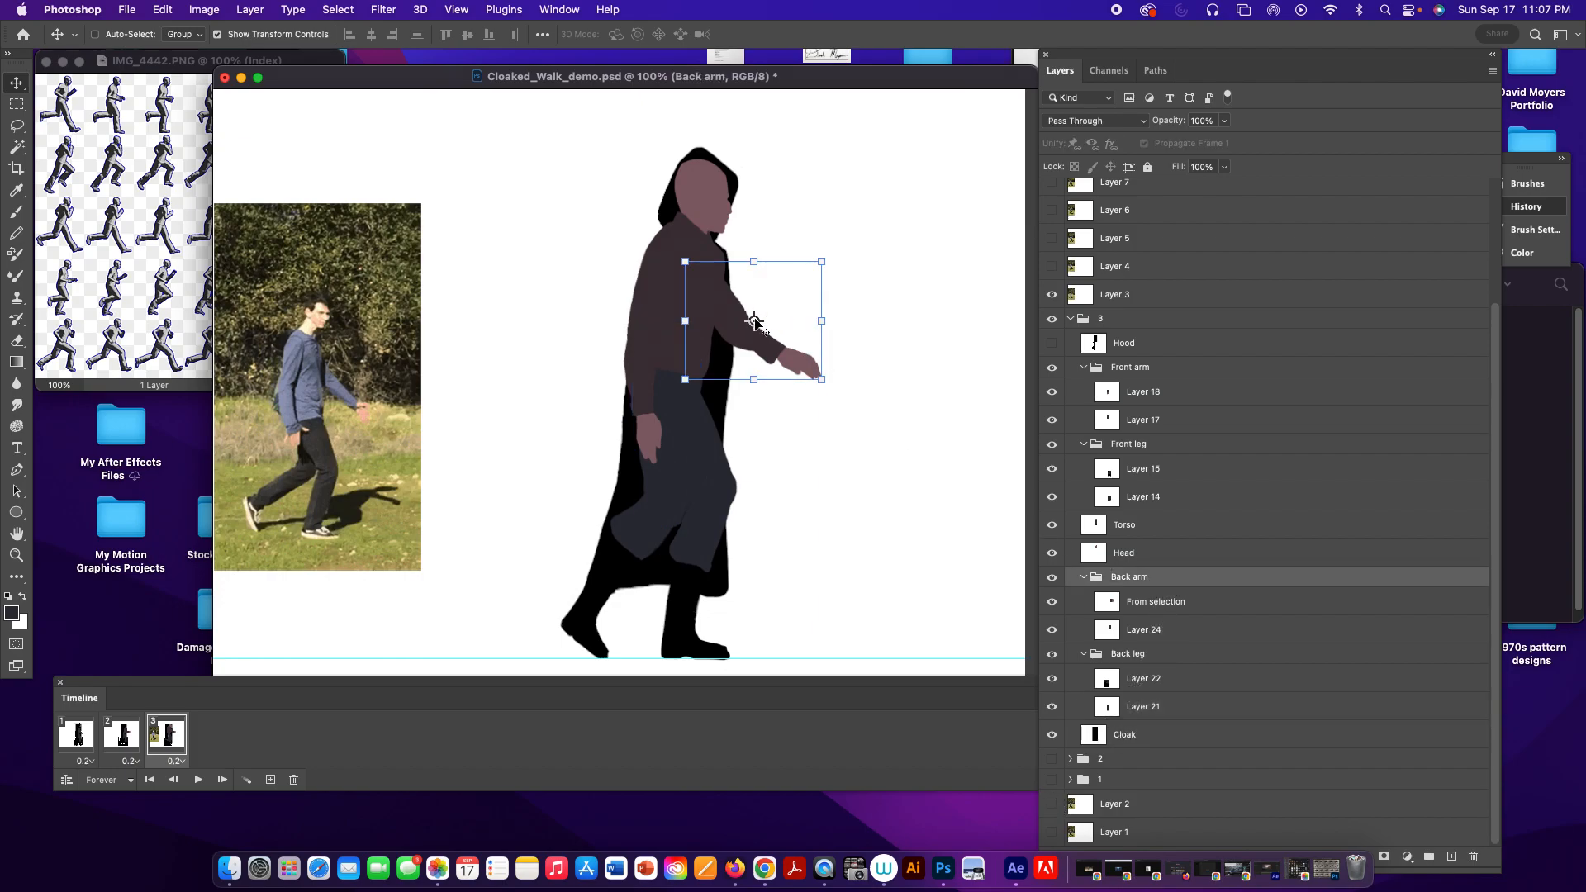
drag(754, 321, 699, 271)
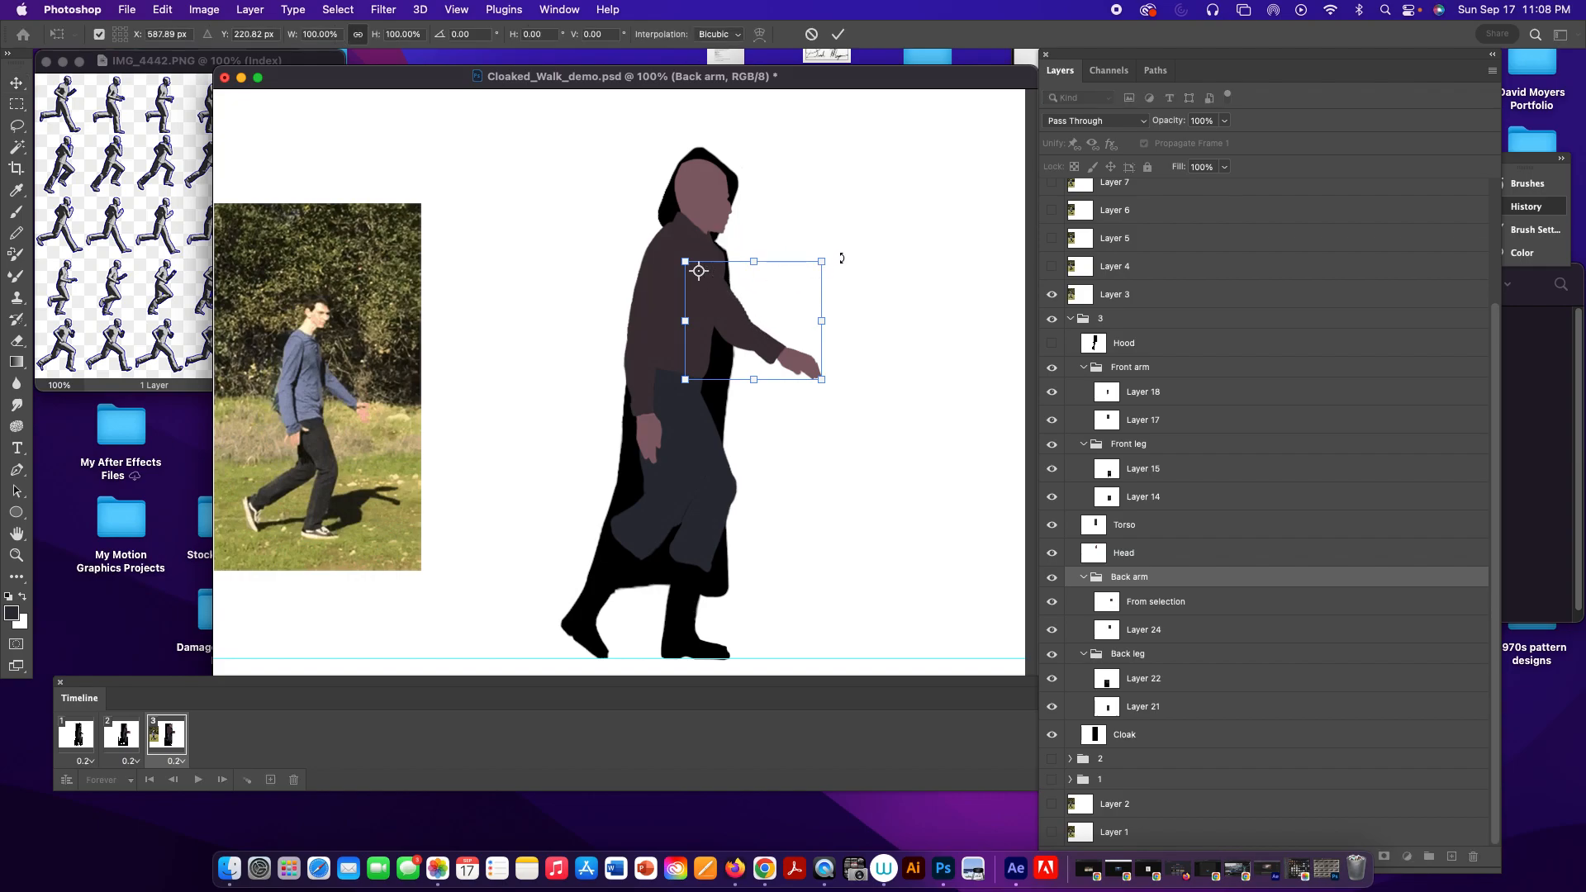
drag(842, 258, 836, 289)
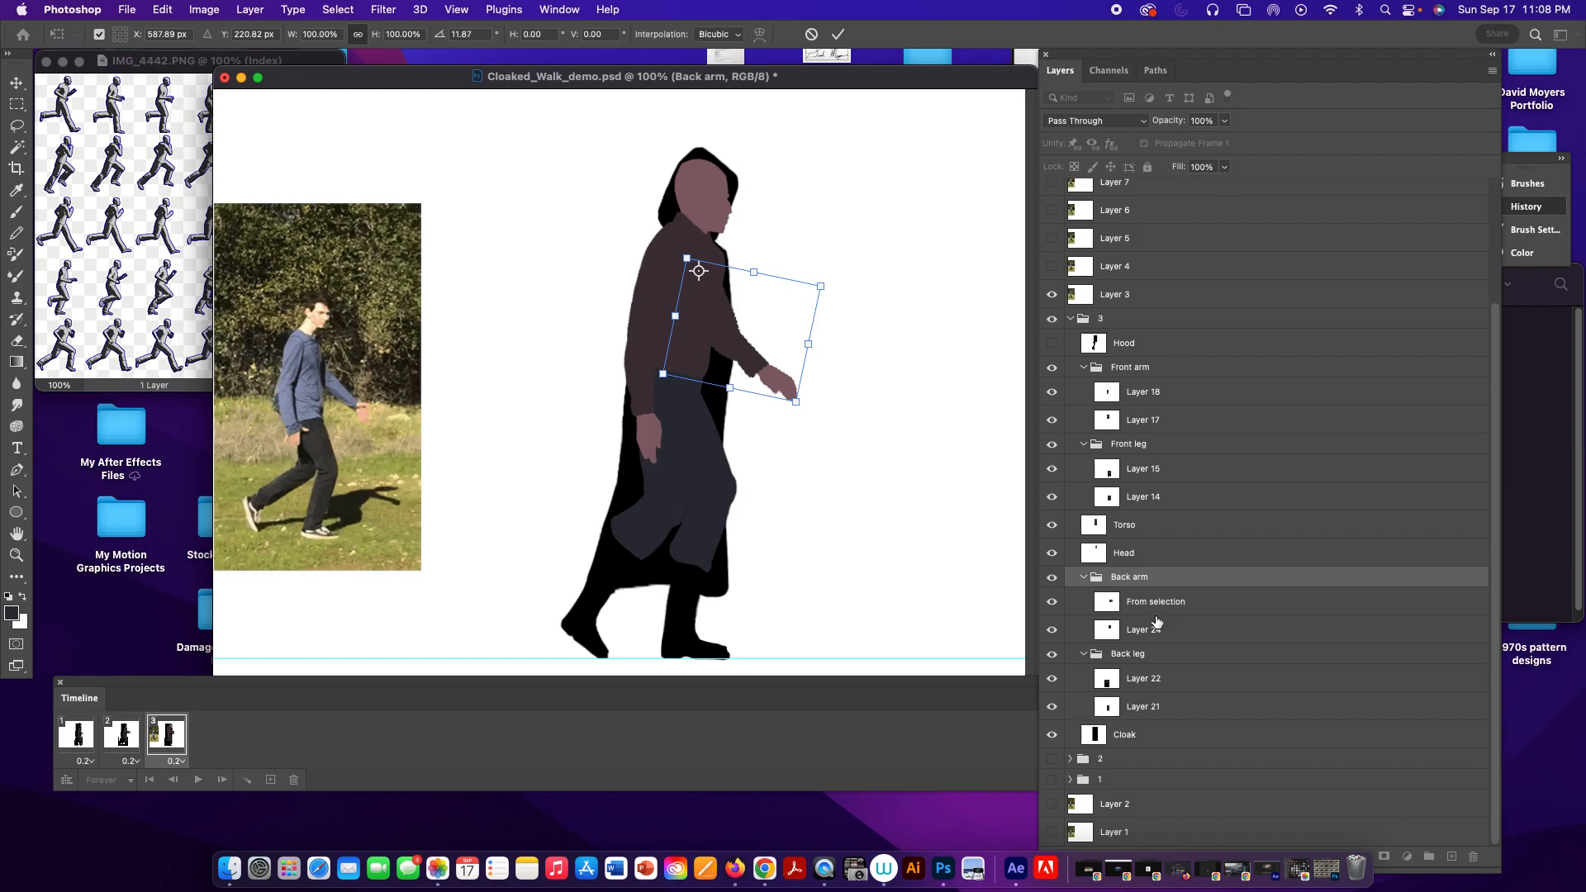
Erase a thin strip along the front edge of the Cloak layer, from the arm down to the hem.
click(1146, 737)
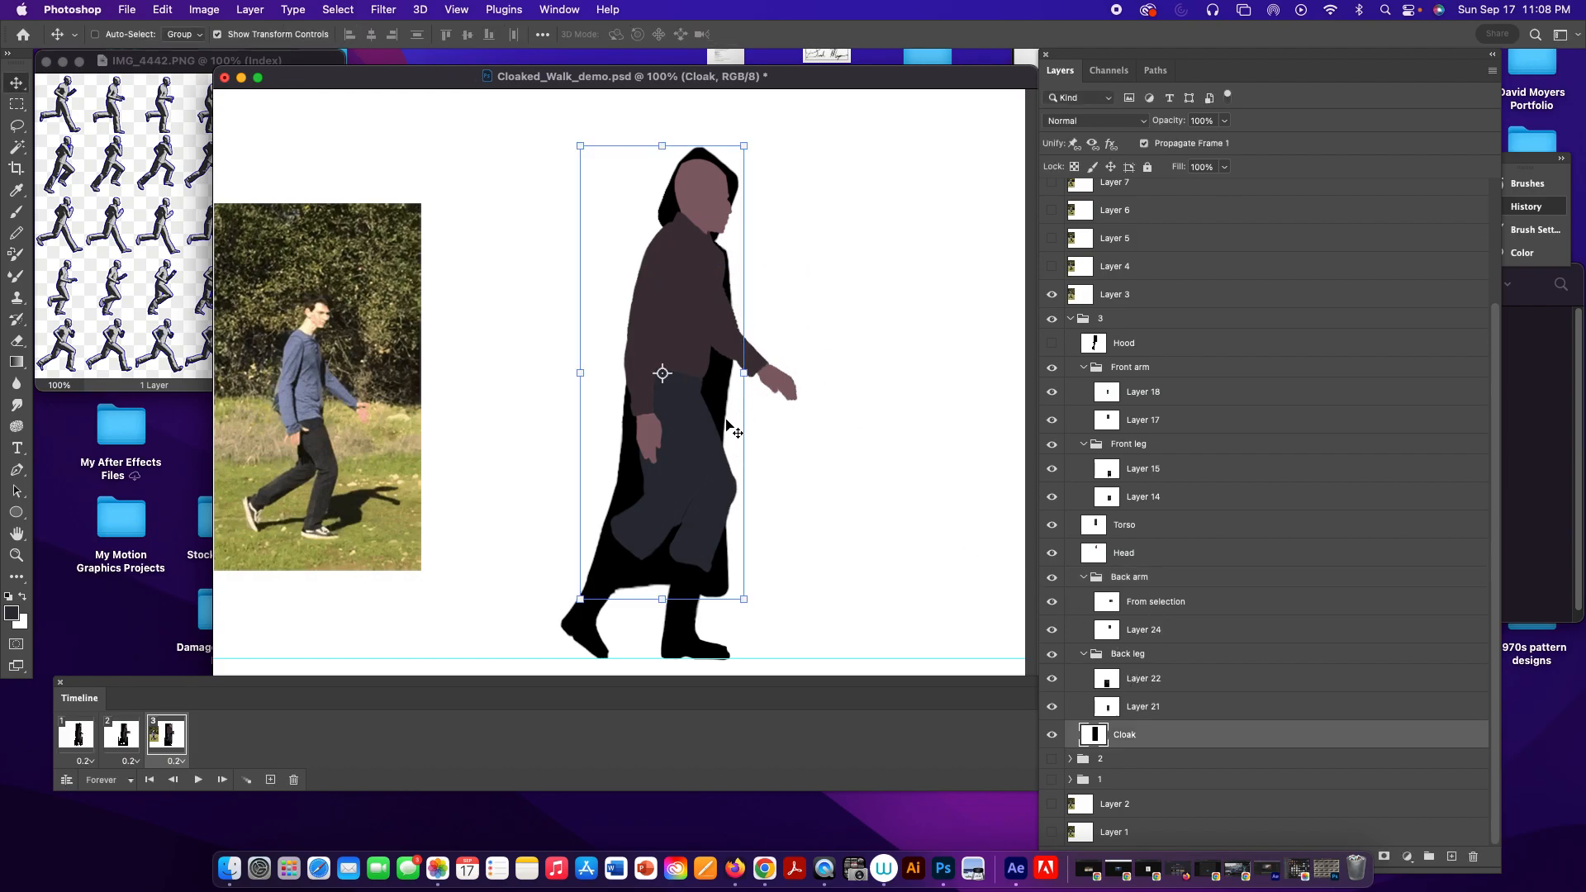
key(e)
drag(734, 288, 723, 589)
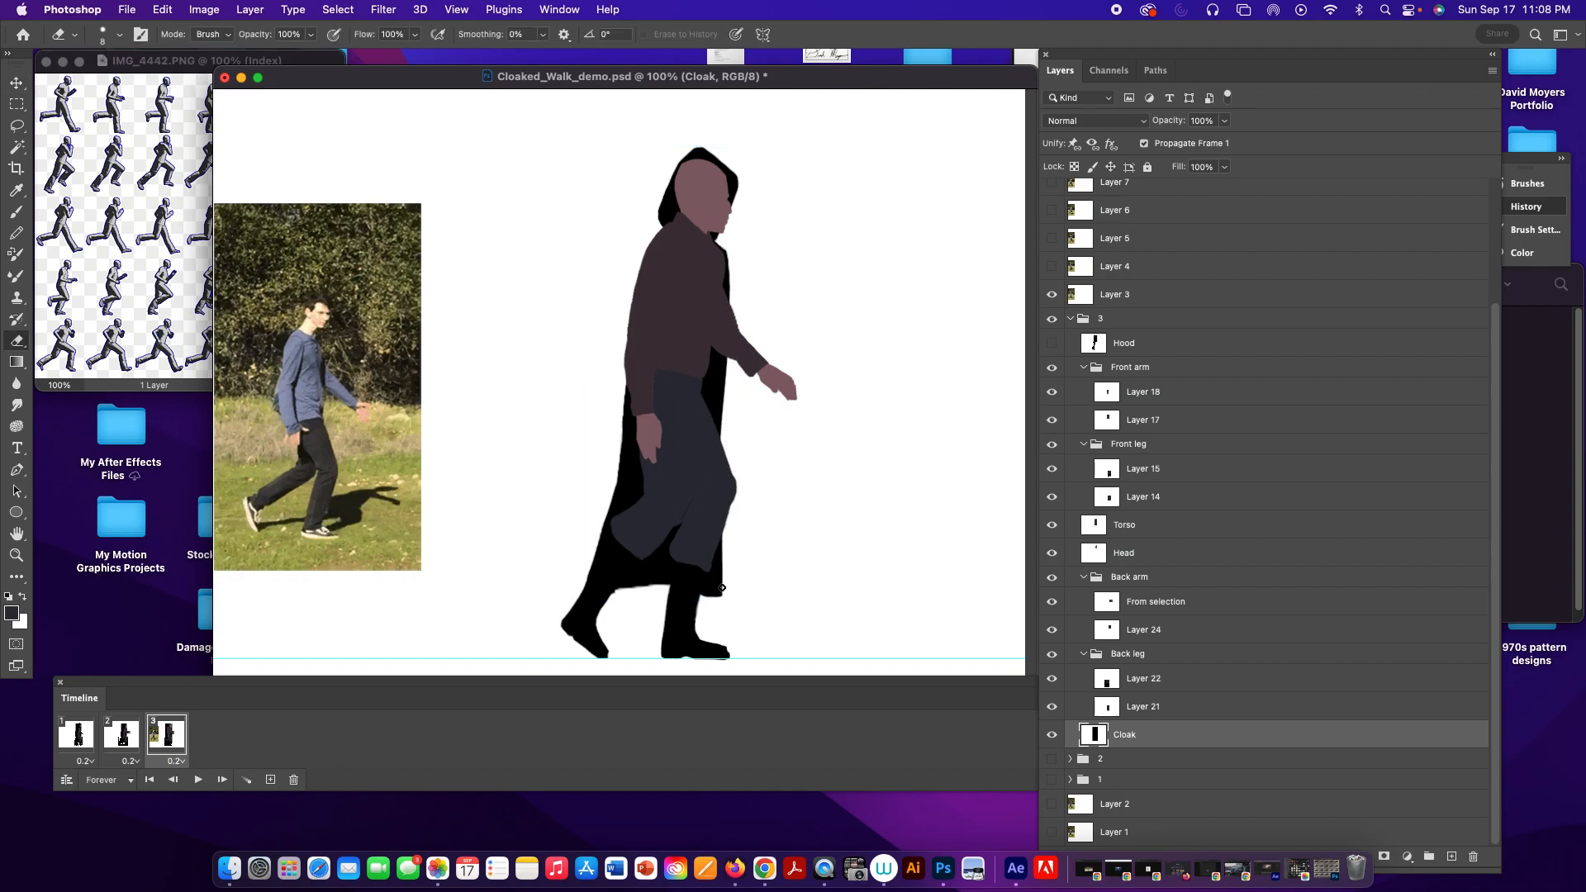
Show group 3's Hood layer and lower its opacity to 77% to reveal the body underneath.
click(1054, 344)
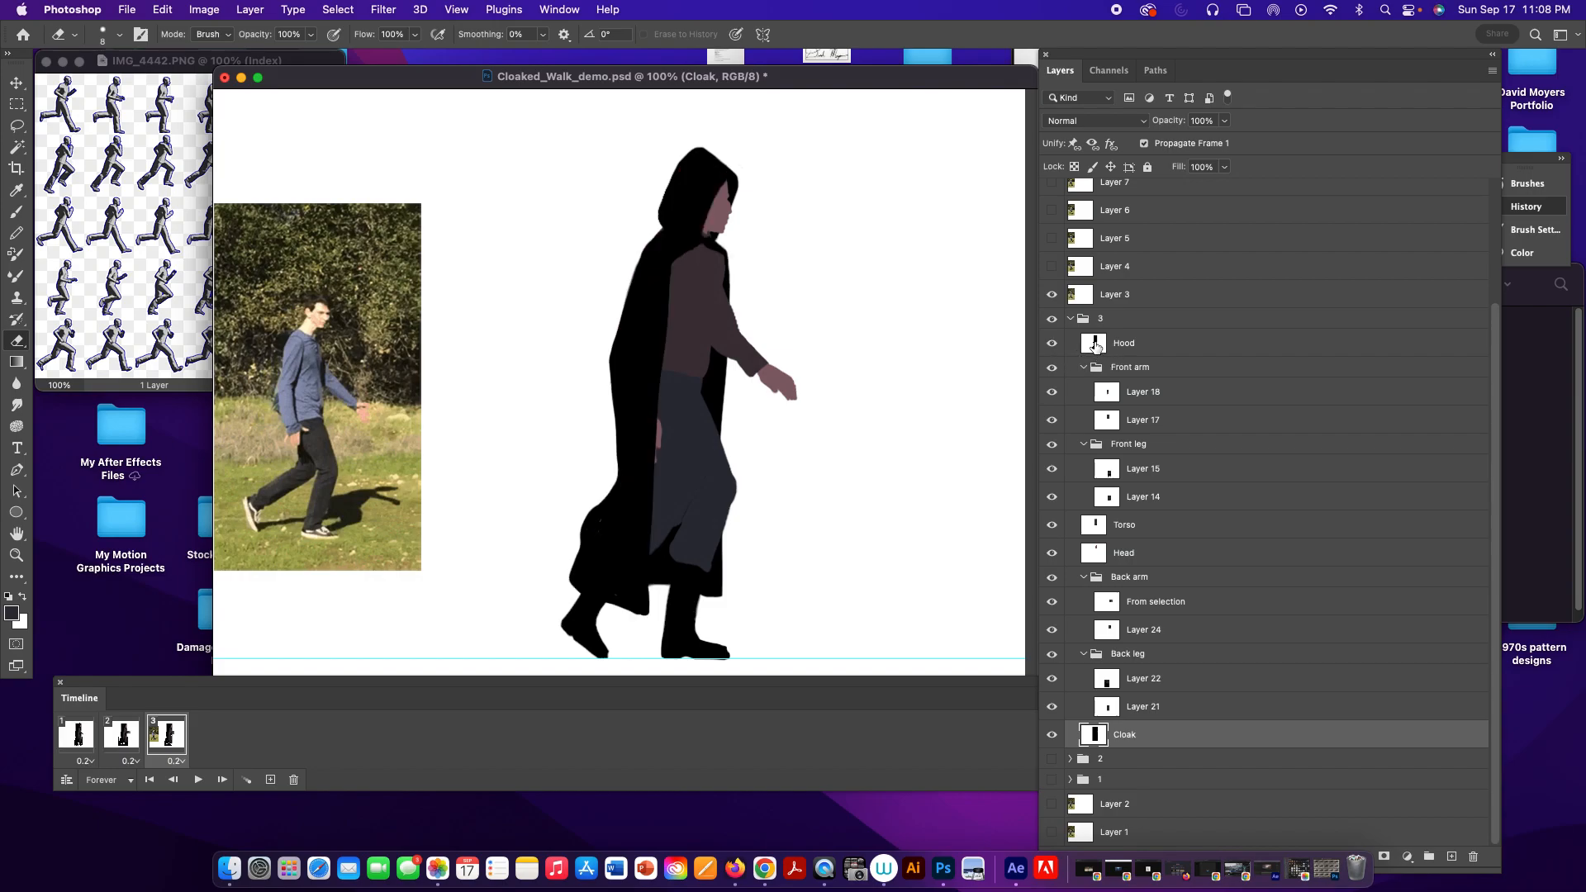
click(1110, 346)
click(1224, 122)
drag(1228, 139, 1207, 145)
click(1160, 352)
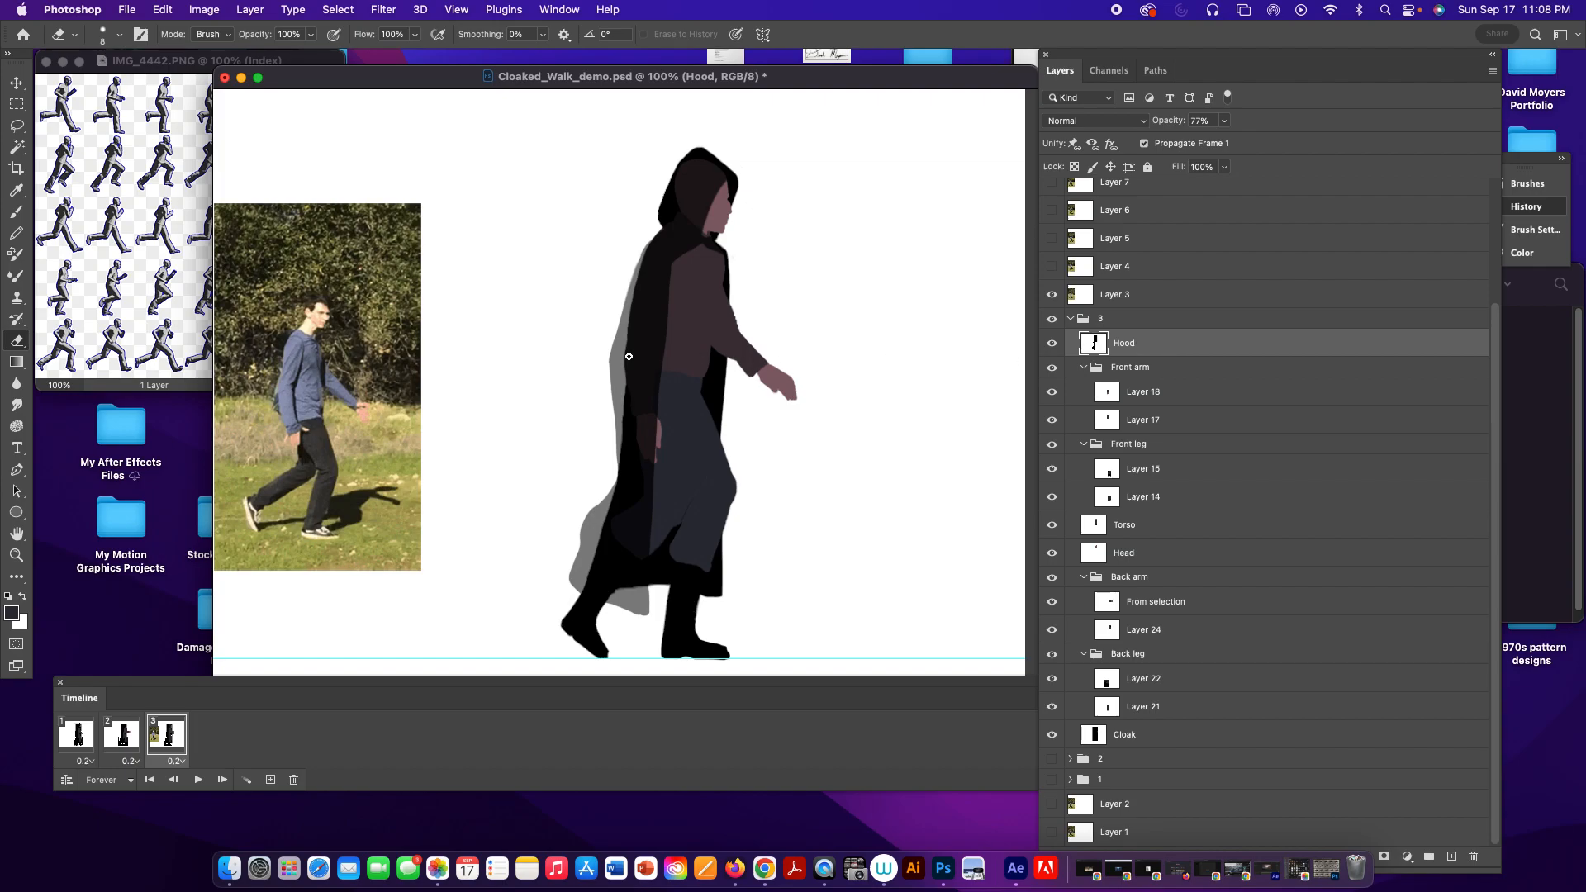
Erase the Hood layer's rear edge from the shoulder to the hem so it follows the cloak's outline.
mouse_move(646, 240)
mouse_down()
mouse_move(608, 421)
mouse_move(614, 339)
mouse_move(609, 353)
mouse_move(612, 437)
mouse_move(617, 362)
mouse_move(619, 398)
mouse_up()
mouse_move(600, 508)
mouse_down()
mouse_move(576, 549)
mouse_move(586, 530)
mouse_up()
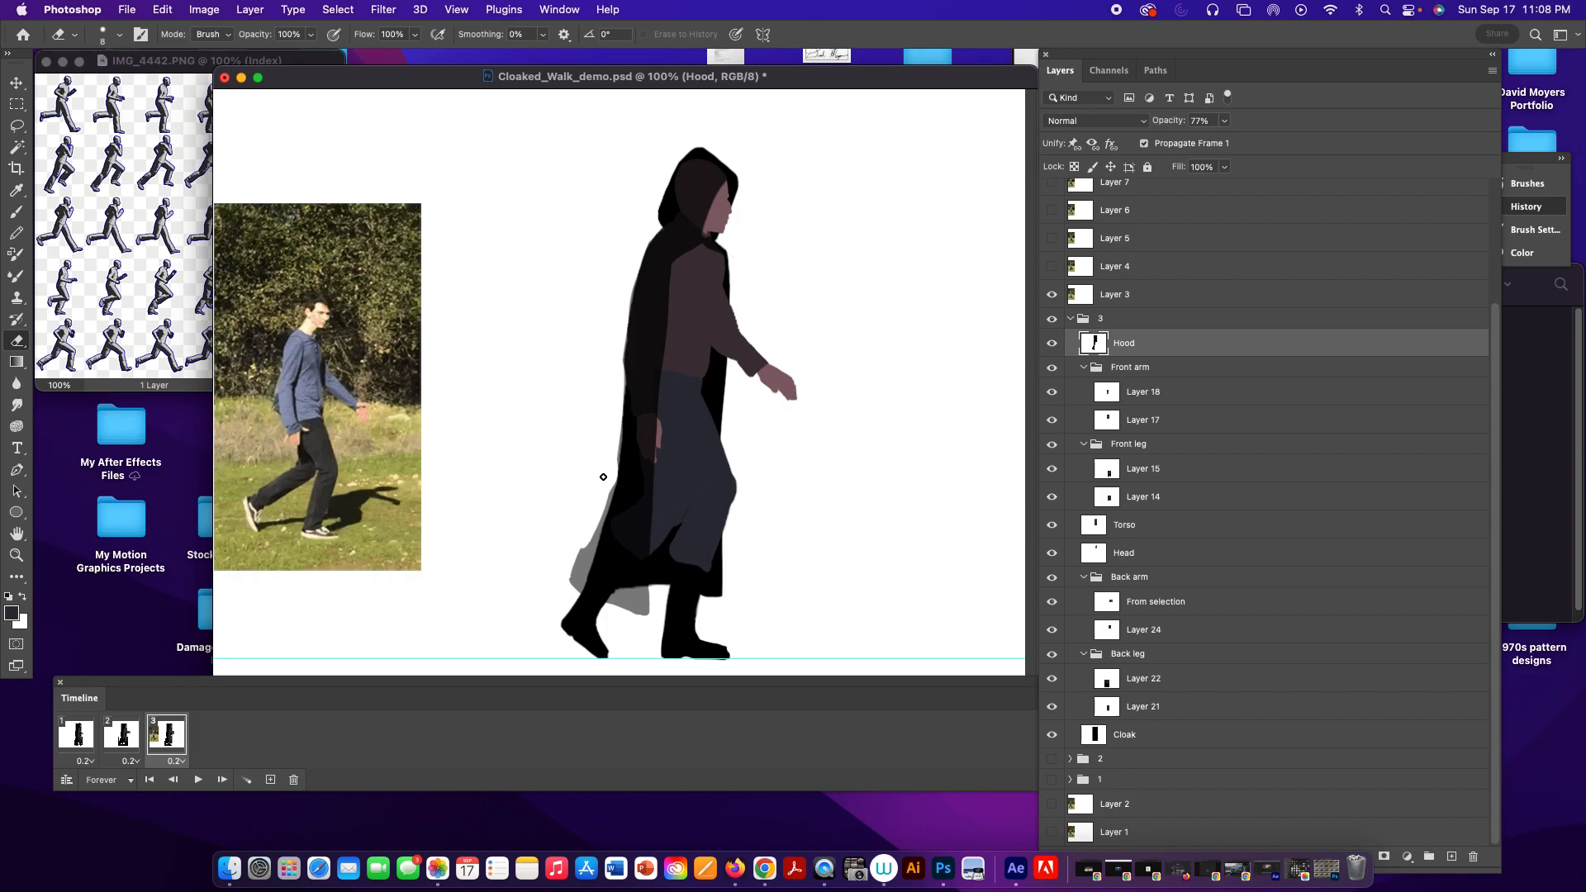
drag(591, 525, 565, 595)
drag(607, 489, 571, 584)
Set the Hood layer's opacity back to 100% and hide the Layer 3 reference photo.
click(1224, 121)
drag(1224, 141, 1291, 140)
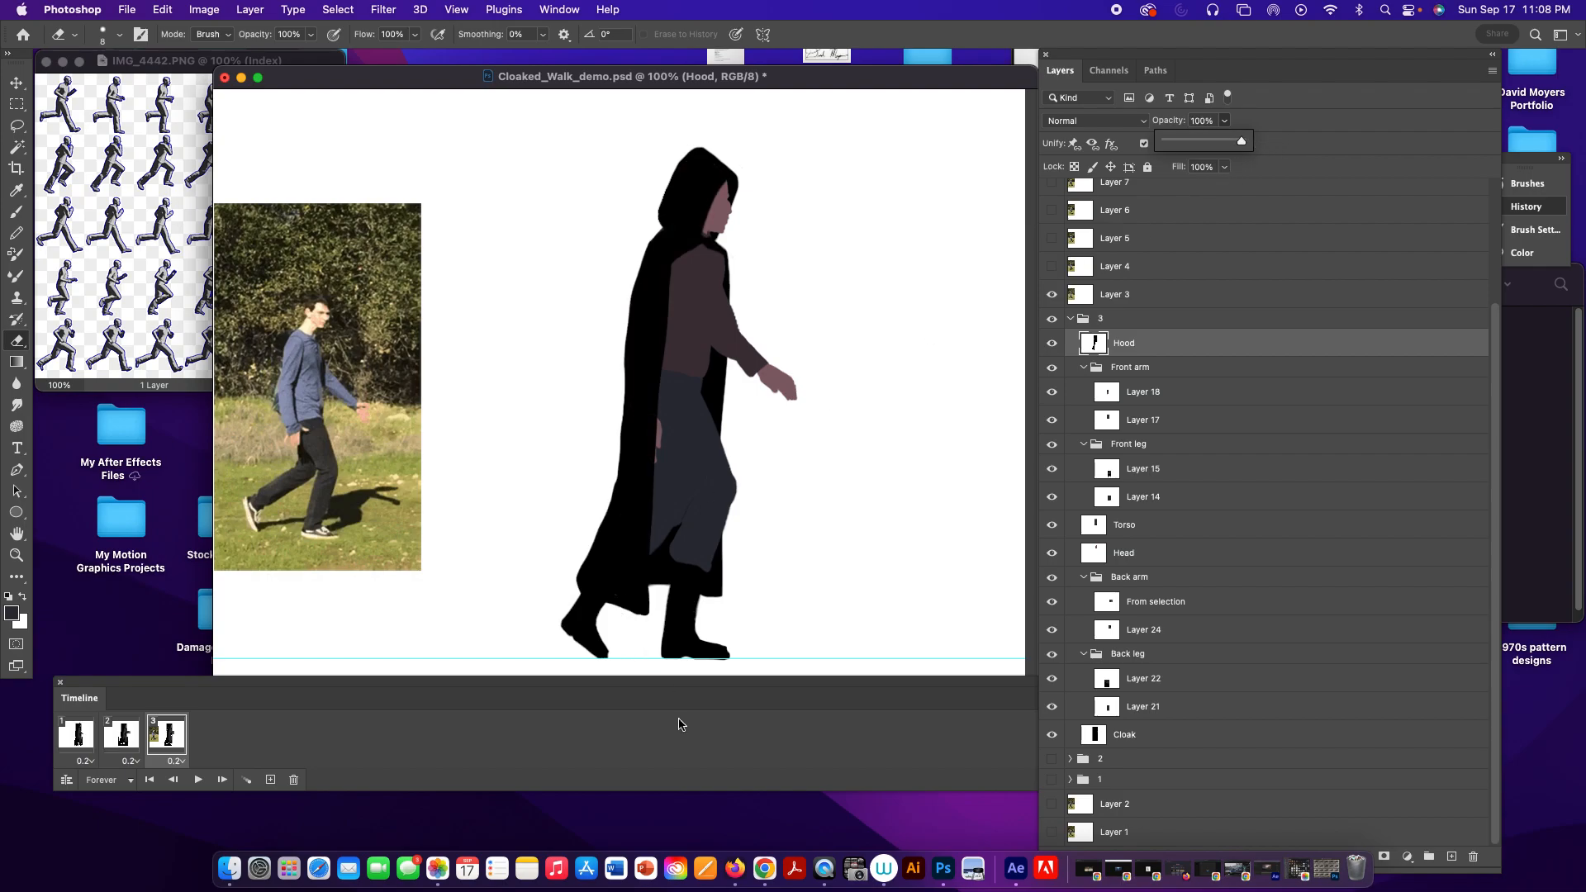
click(1051, 294)
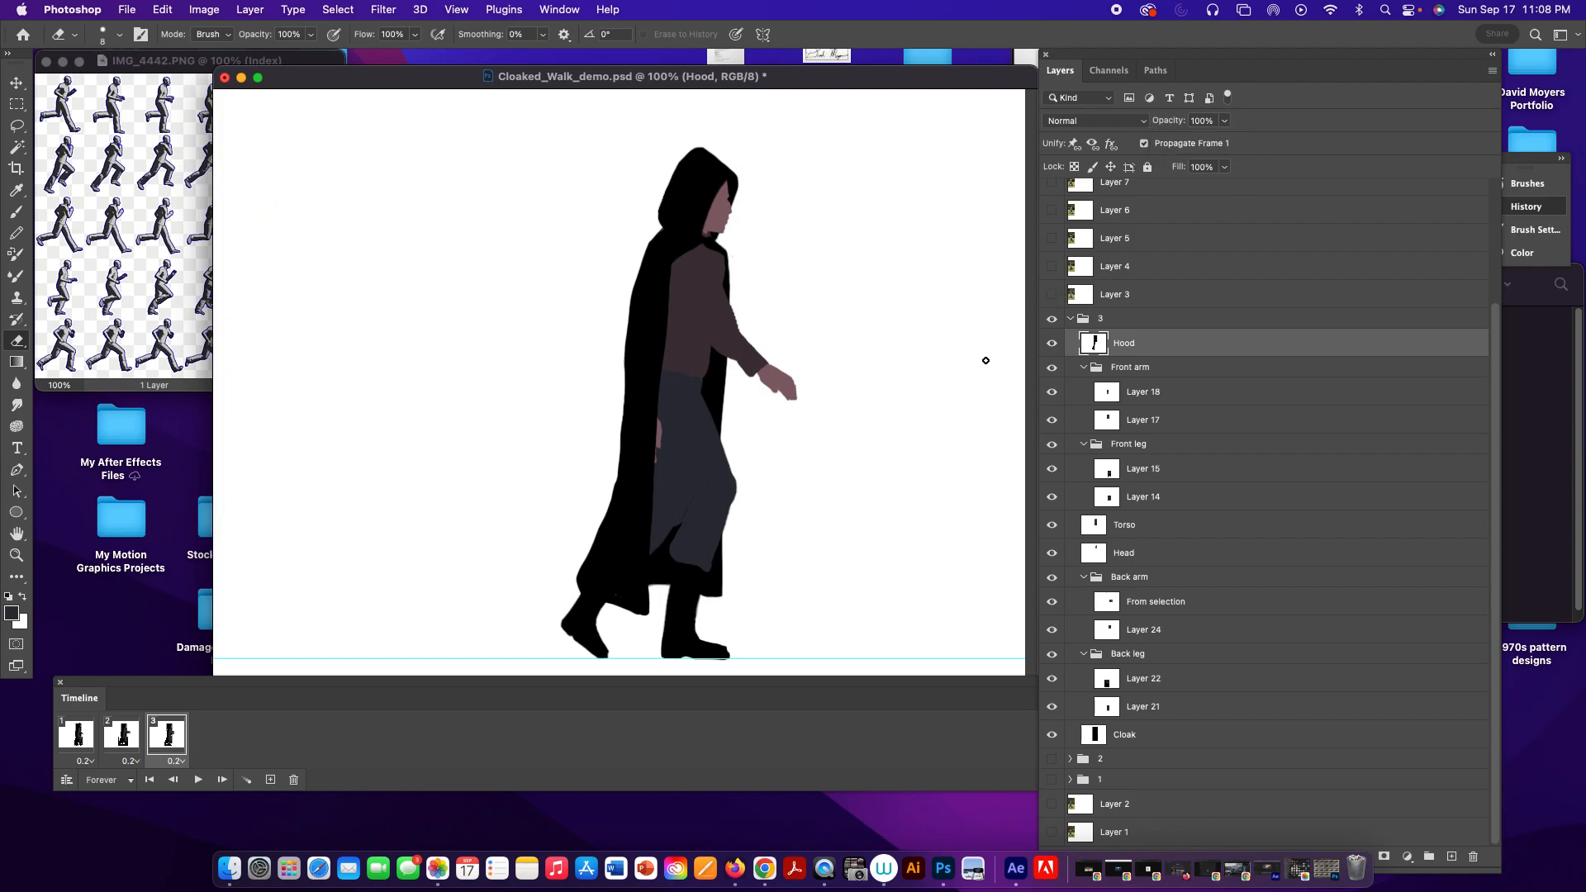
Play back the three-frame walk, then collapse group 3 and show it in place of group 2.
key(space)
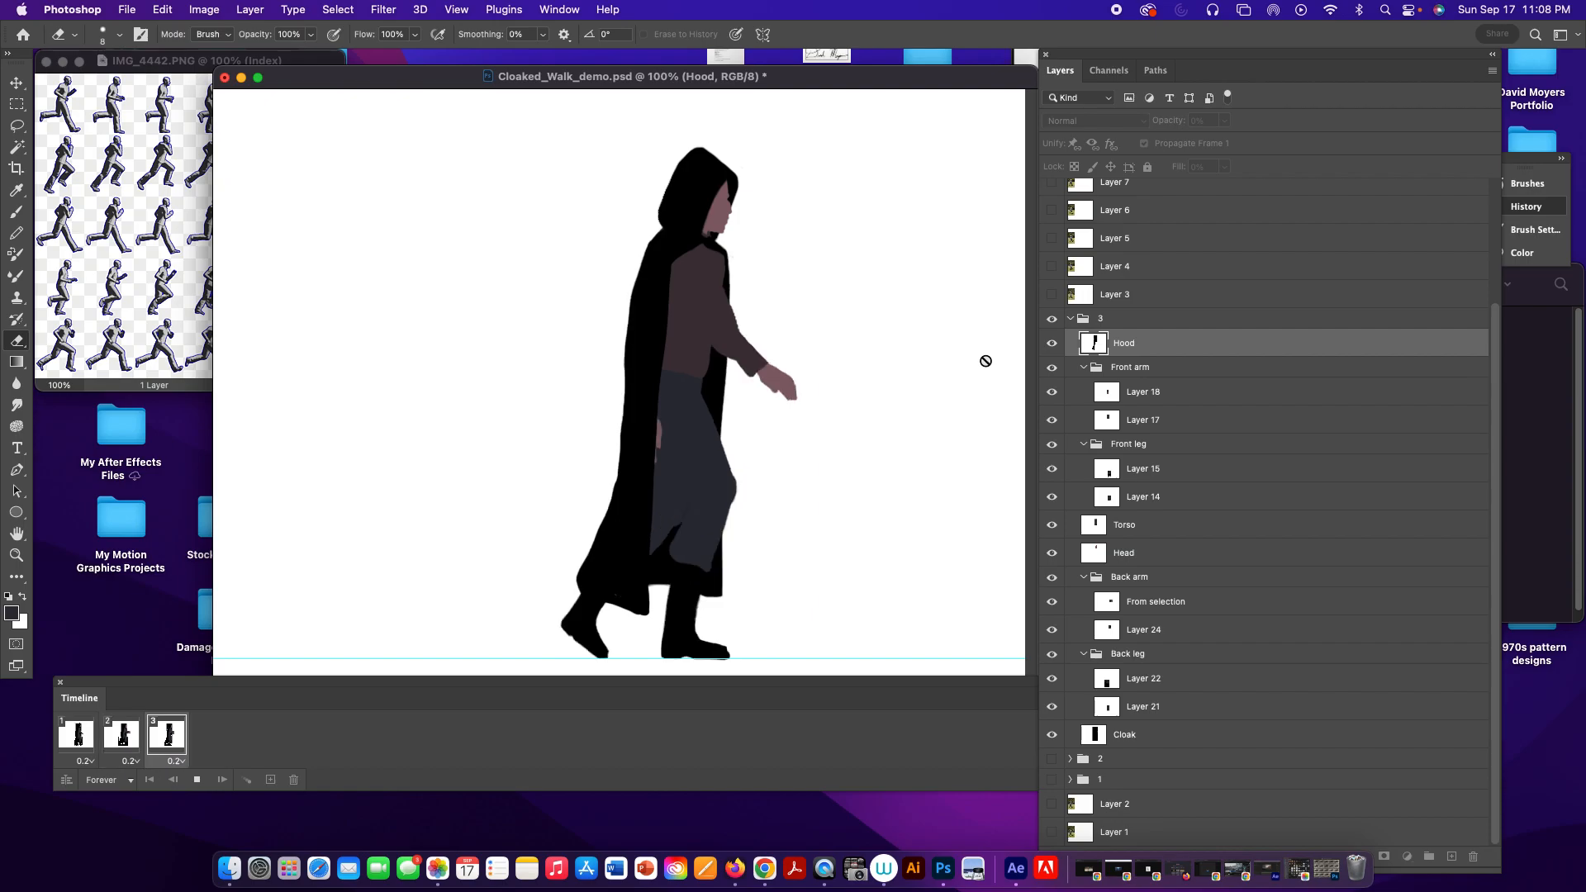
key(space)
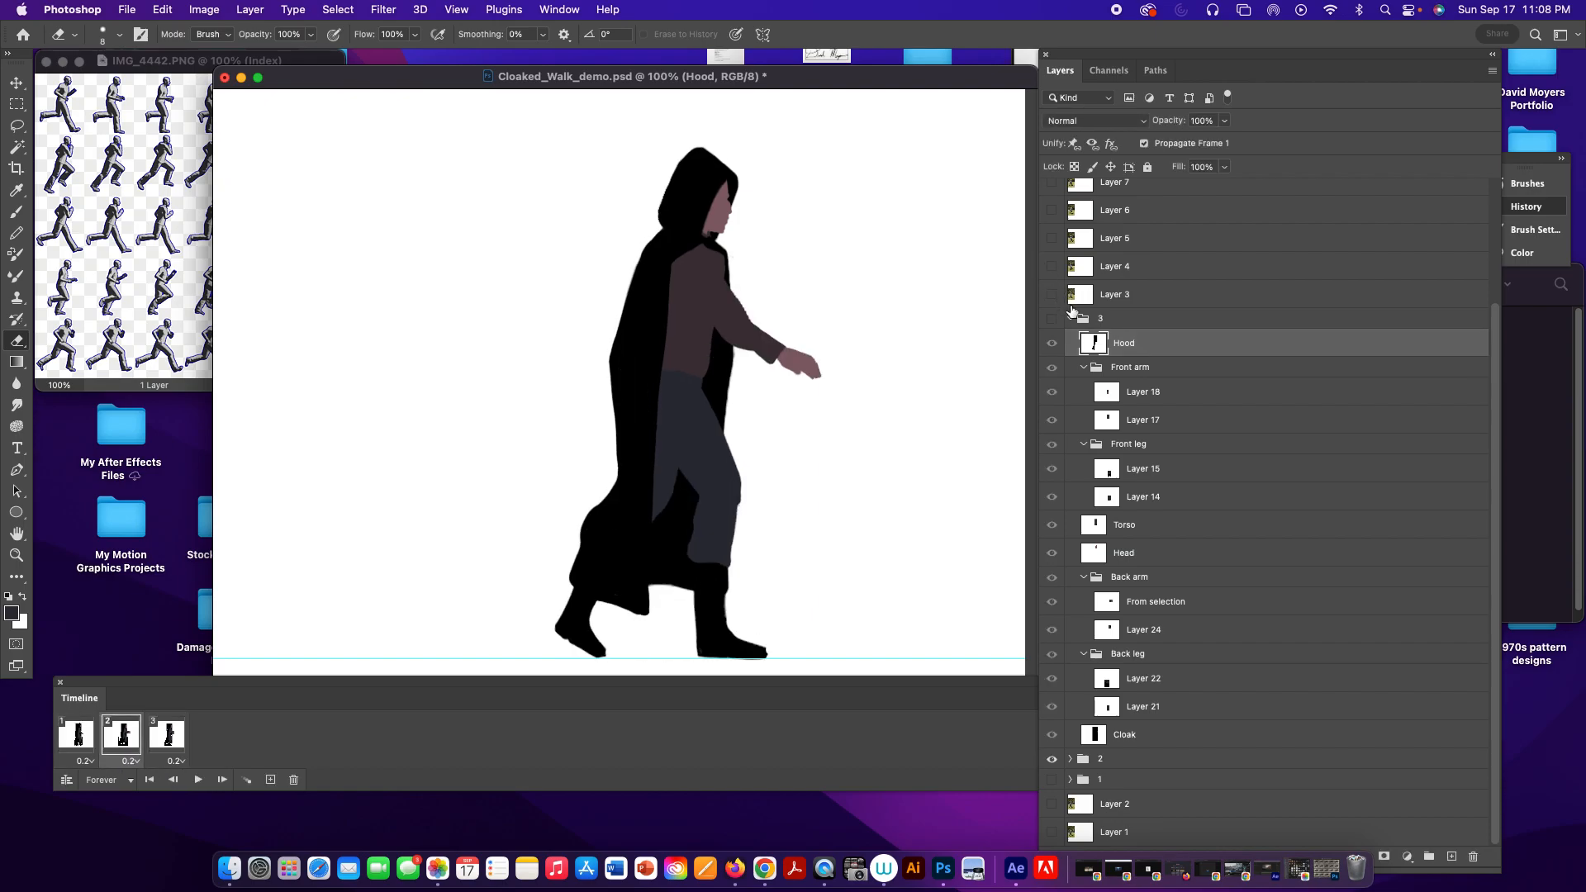
click(1071, 318)
click(1052, 469)
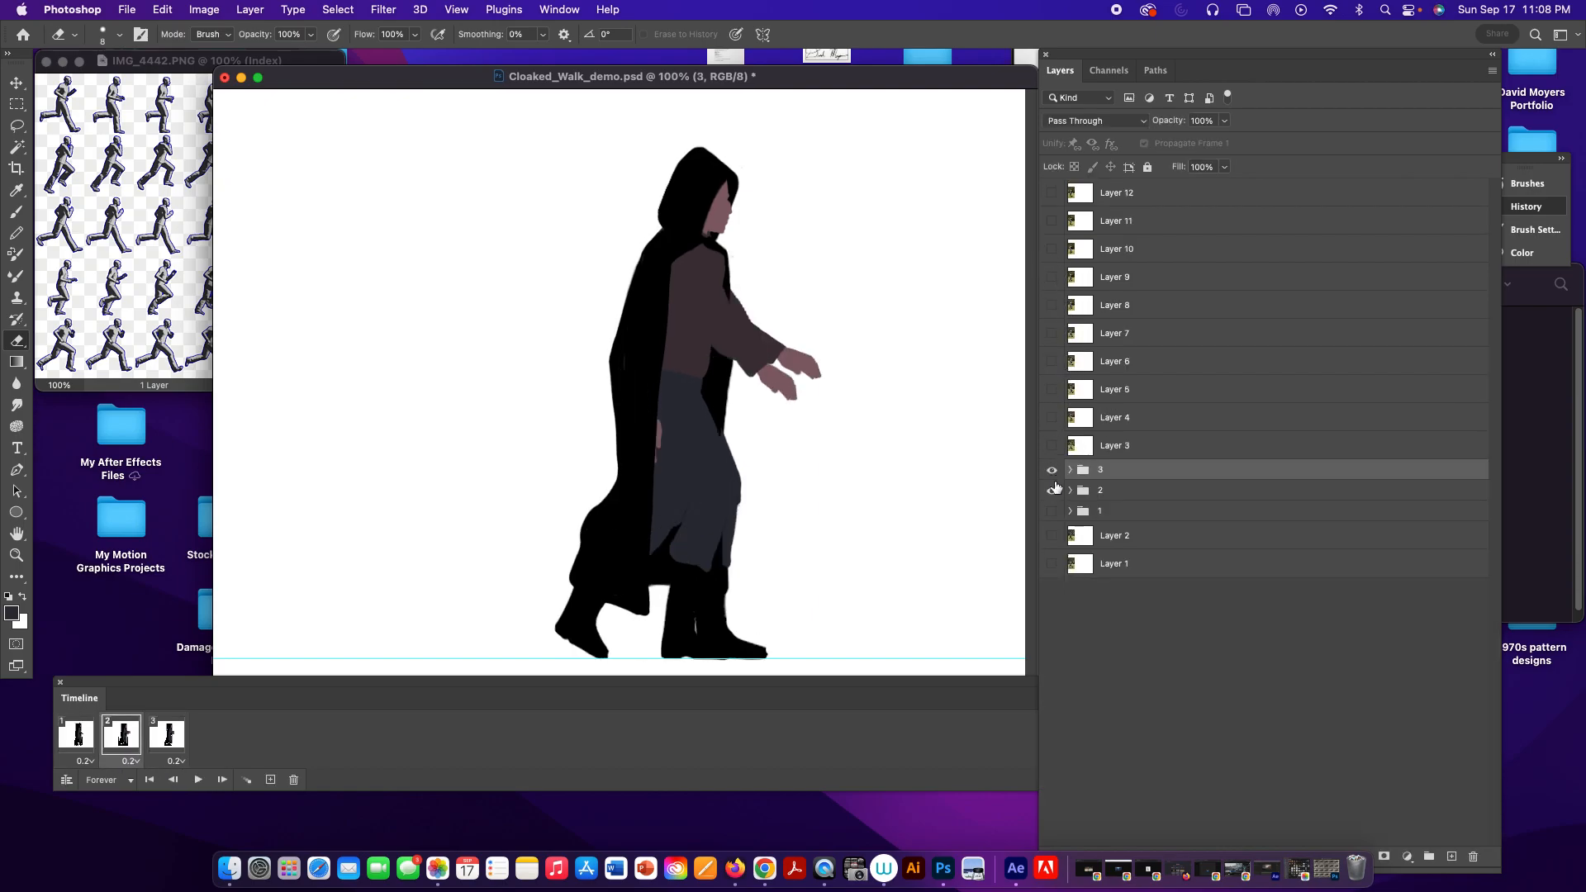
click(1053, 491)
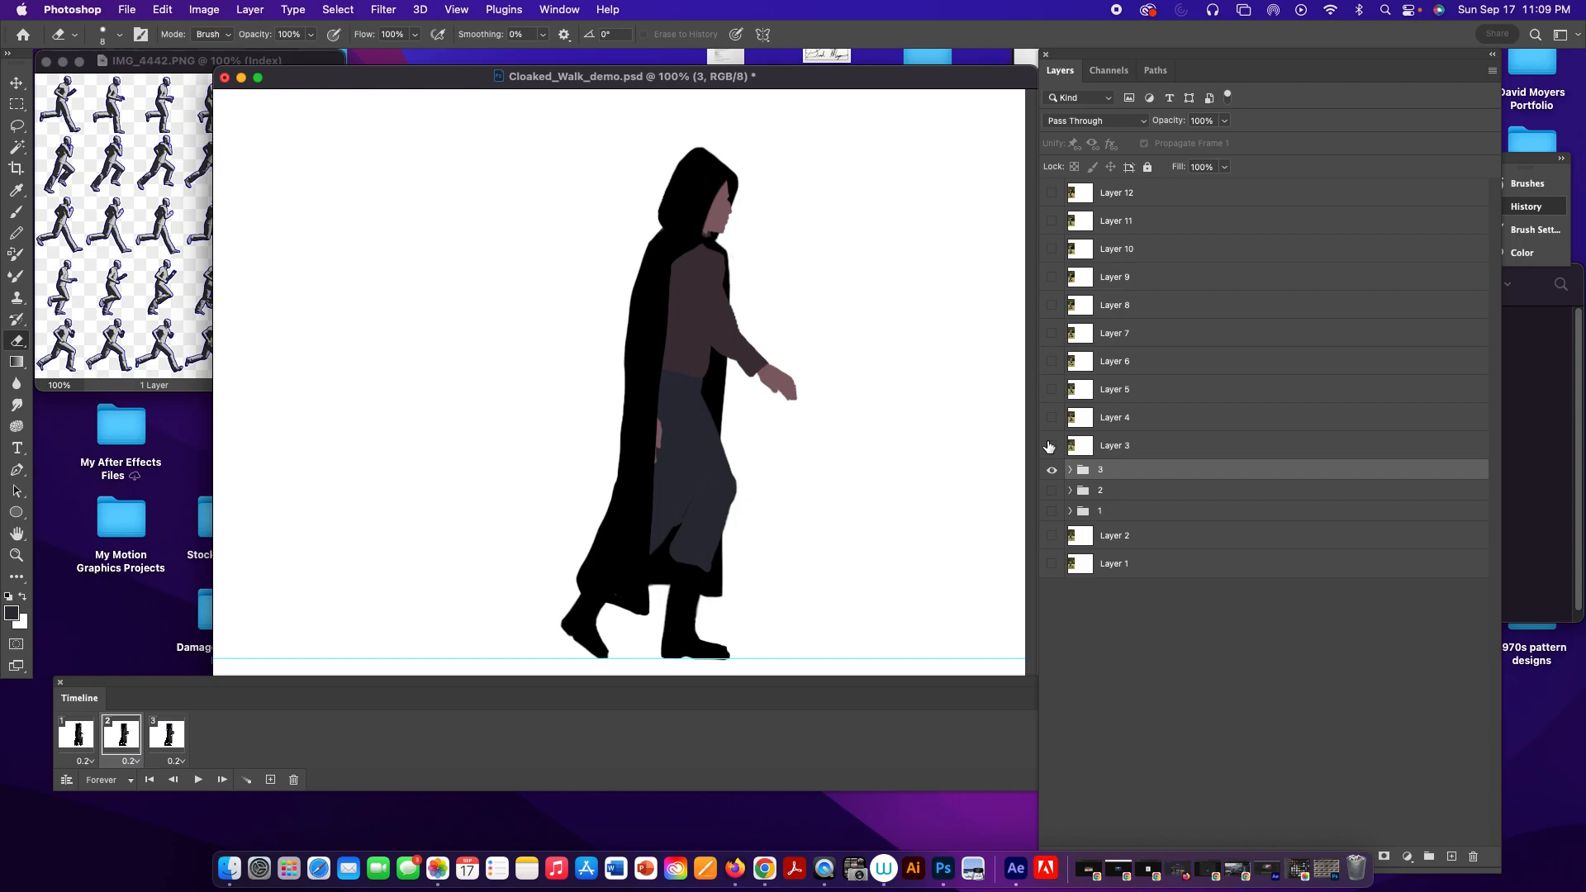
Open the Cloaked_Walk_cycle cloud document, shift the Timeline panel aside, and hide the Layer 10 reference photo.
click(22, 33)
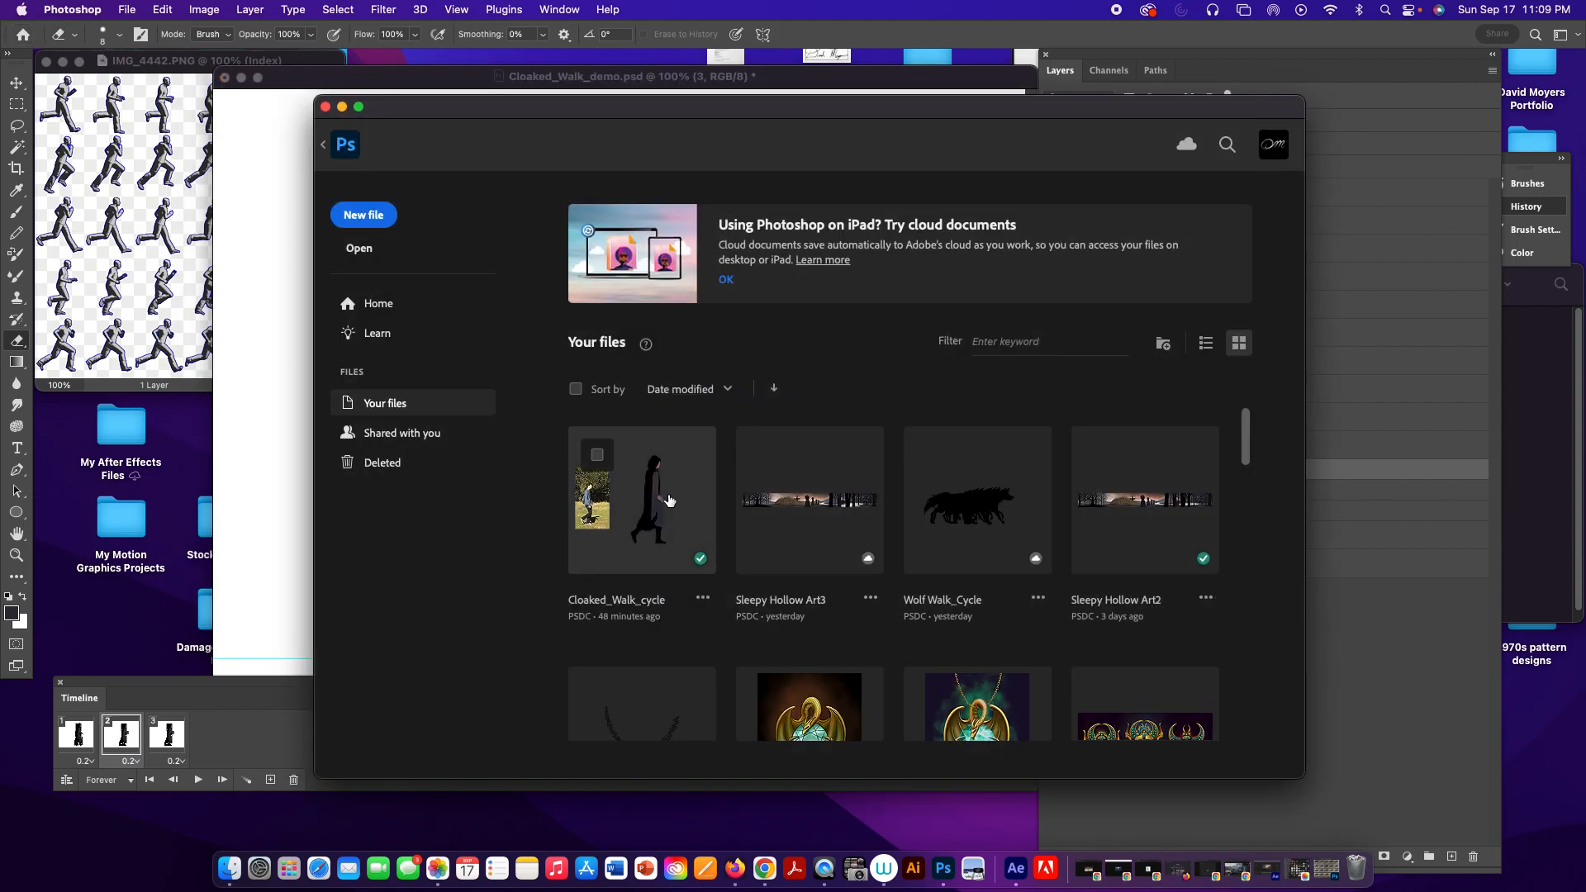
click(669, 511)
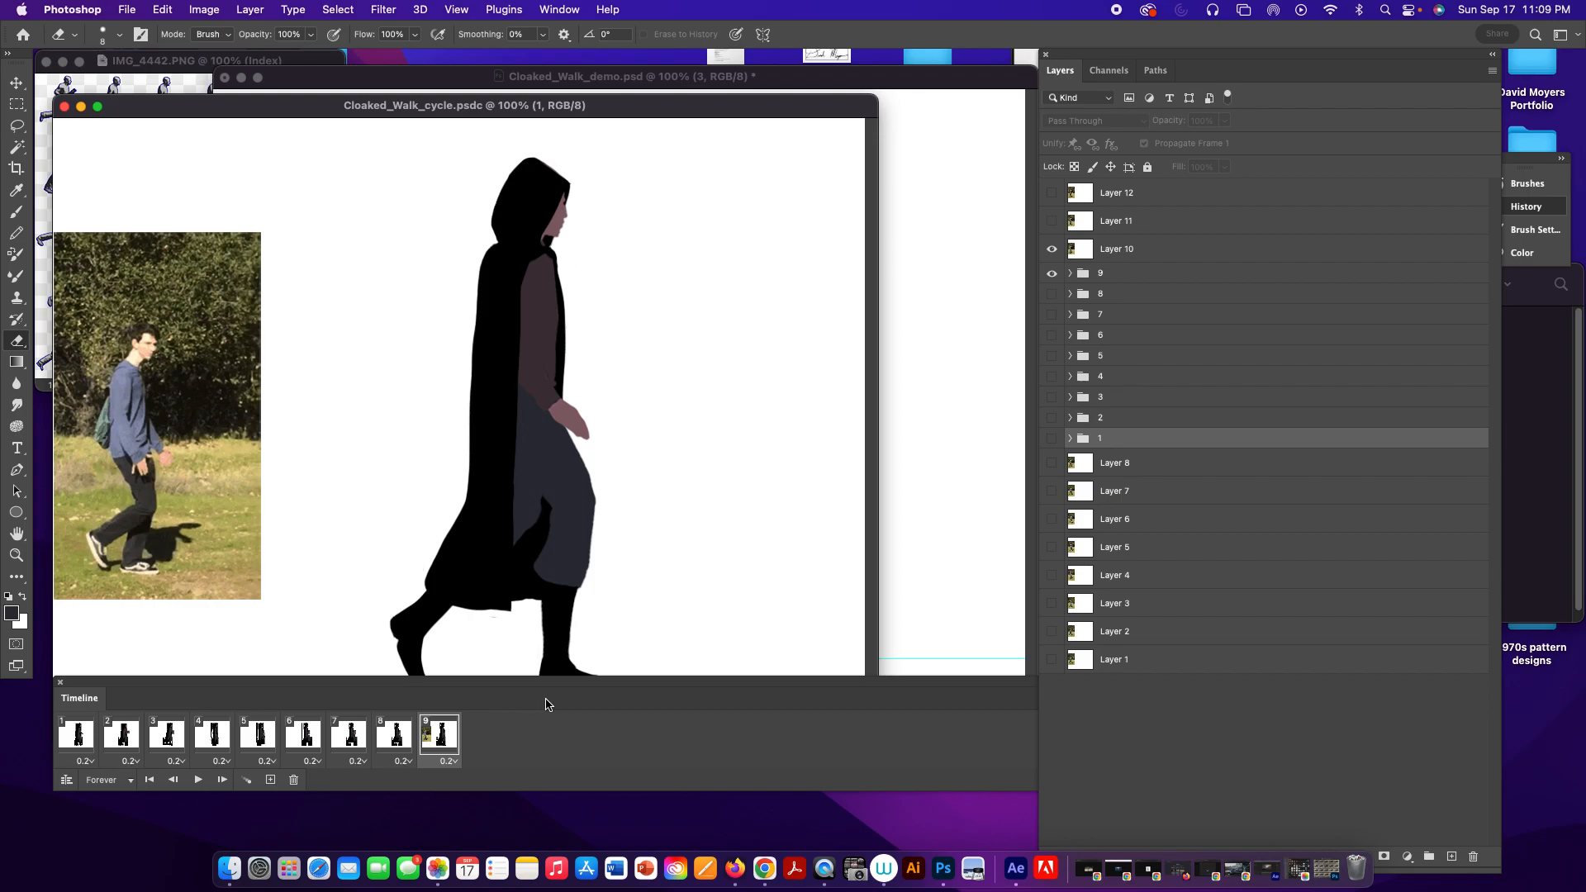
click(916, 684)
drag(916, 684, 938, 688)
click(1052, 249)
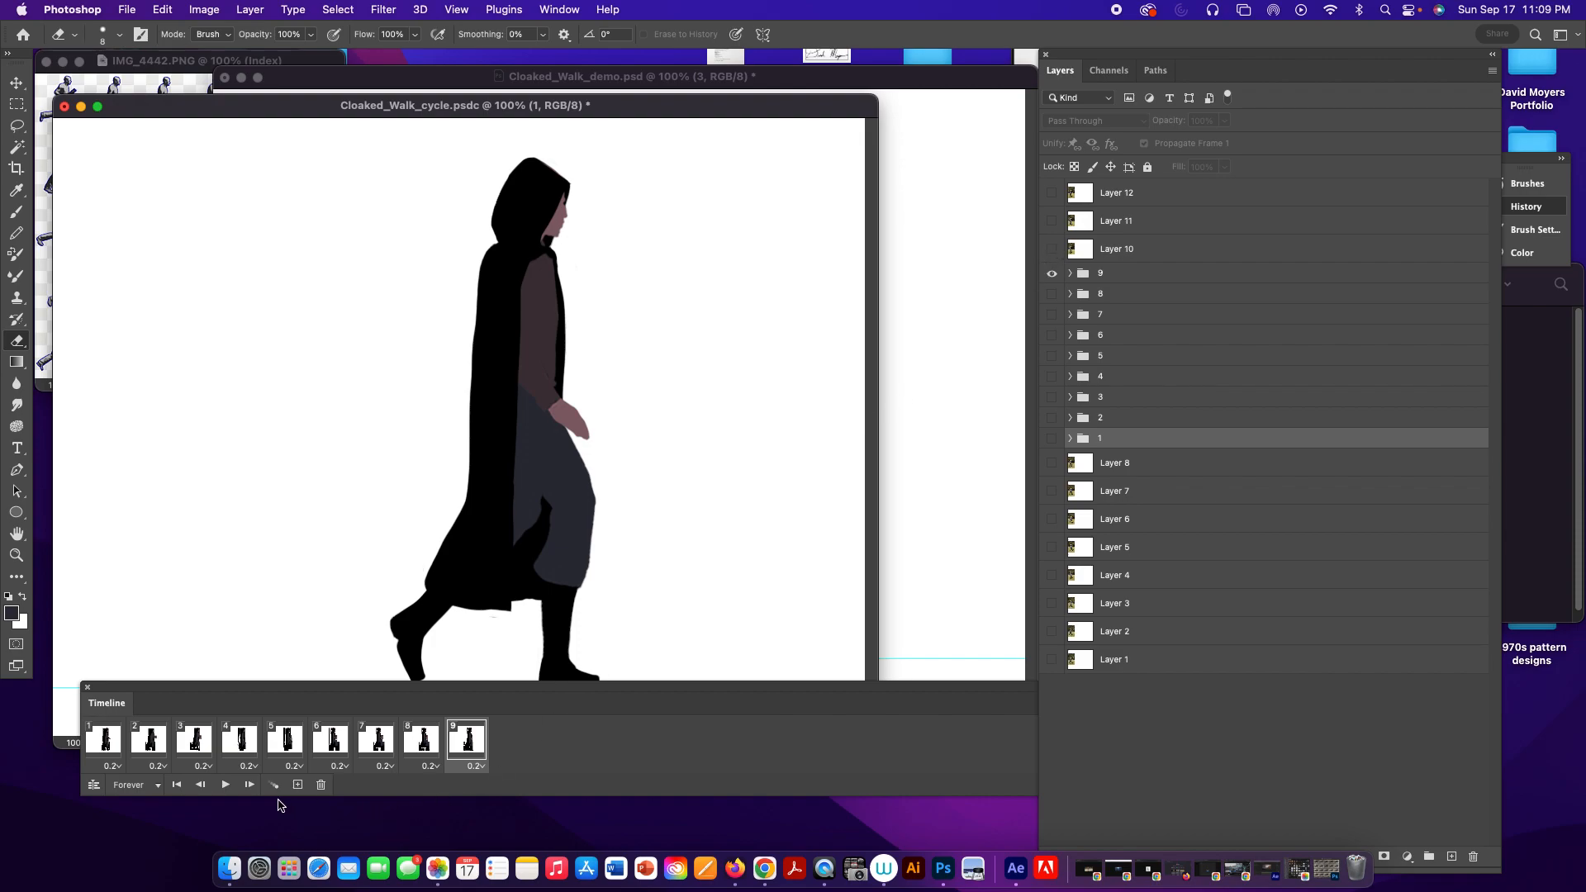
Play and stop the nine-frame cloaked walk cycle, arranging the document window and Timeline so the full figure is visible.
click(223, 787)
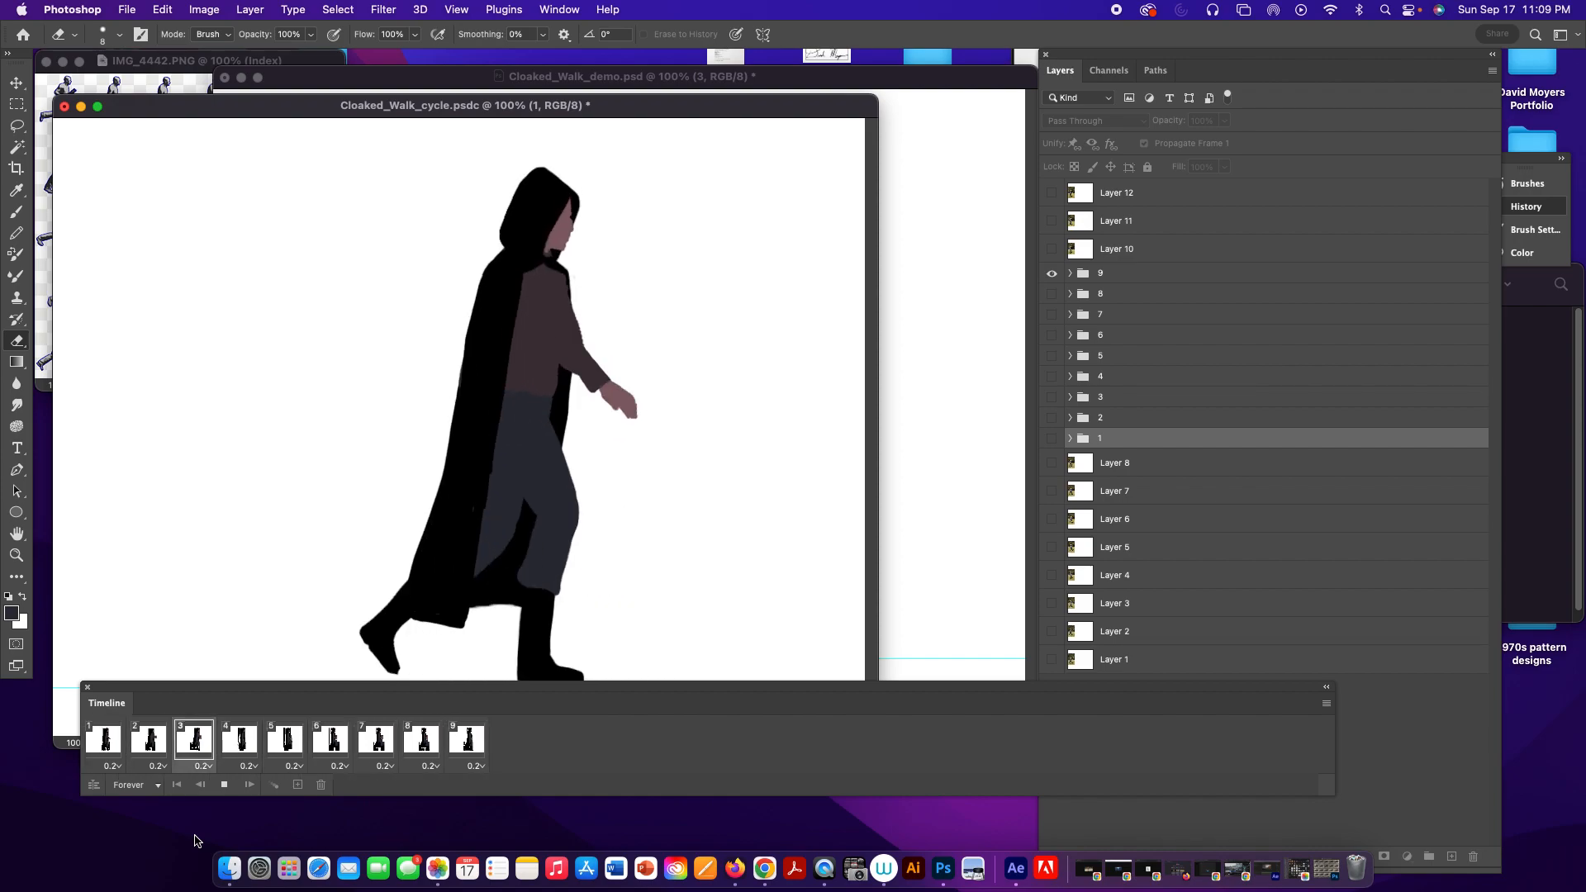
drag(712, 114, 798, 80)
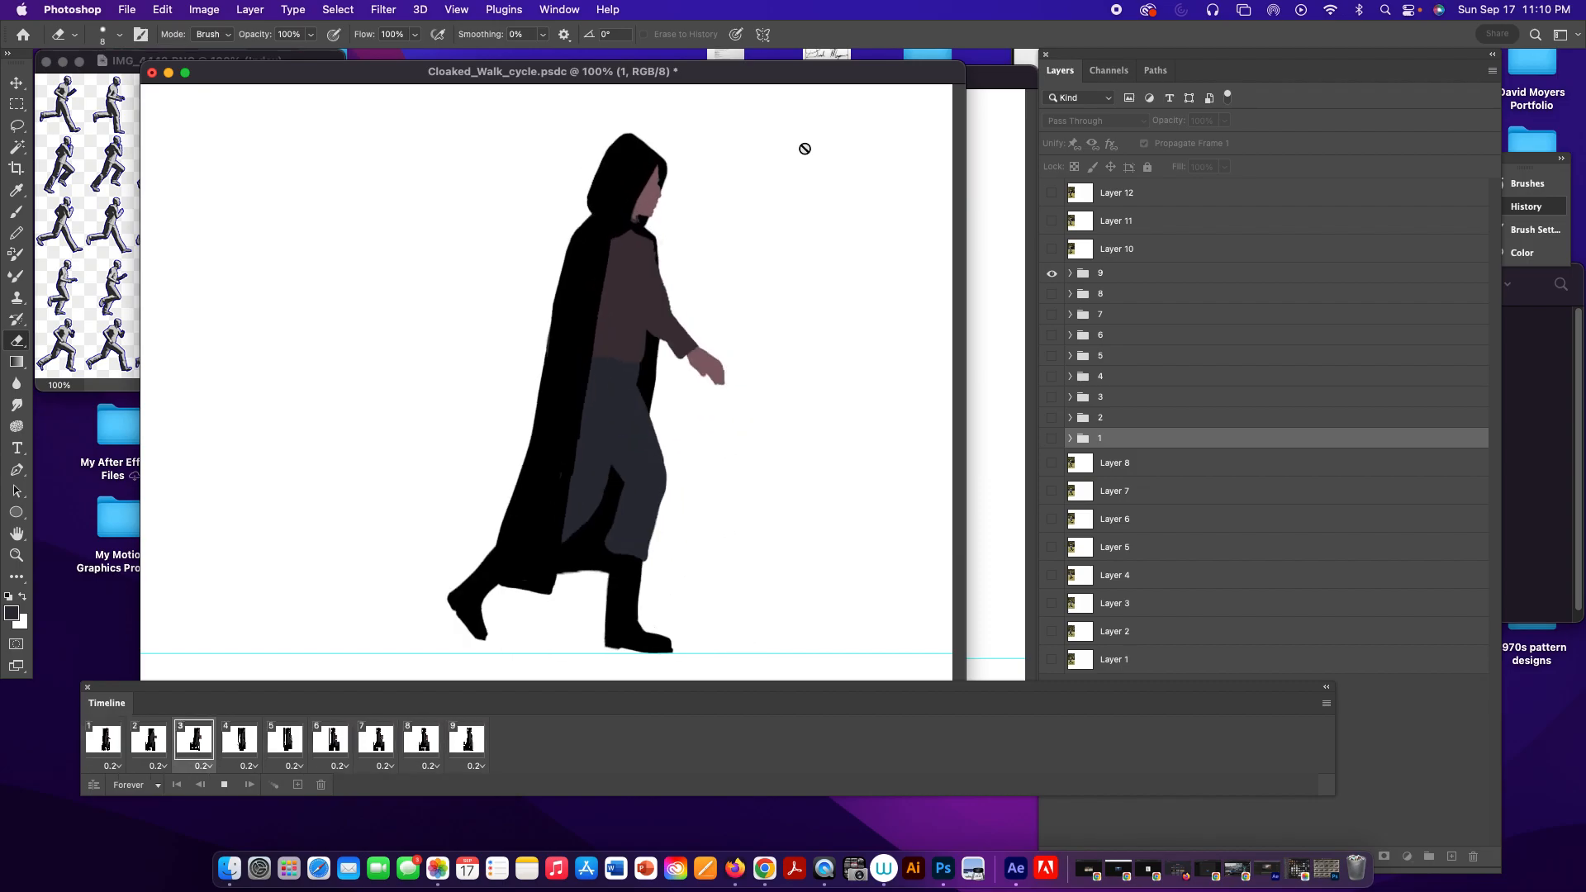
key(space)
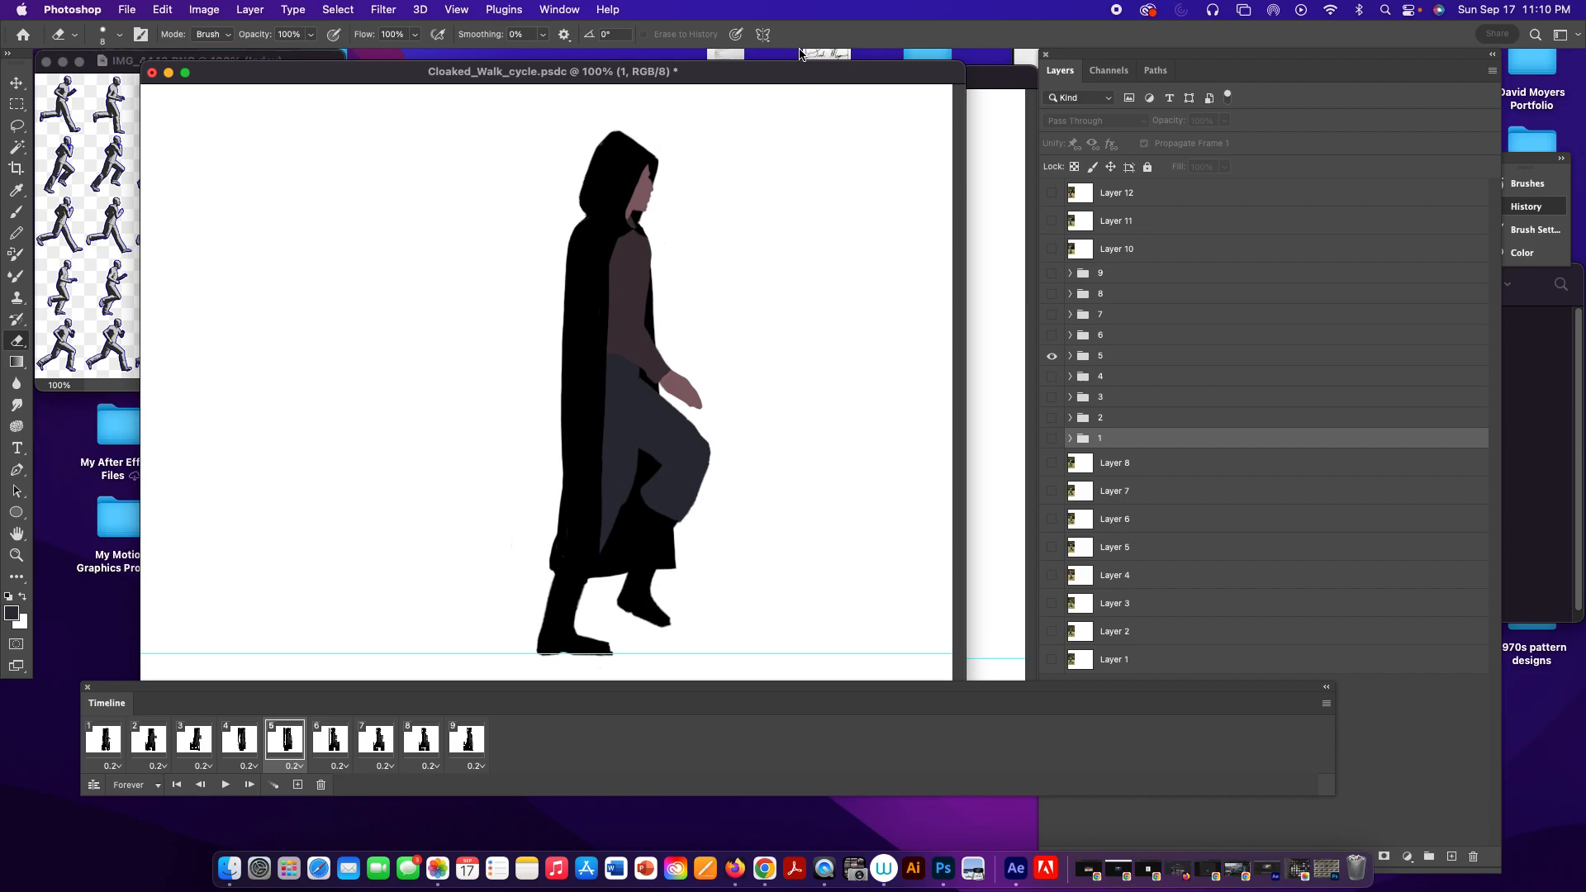
drag(741, 71, 661, 67)
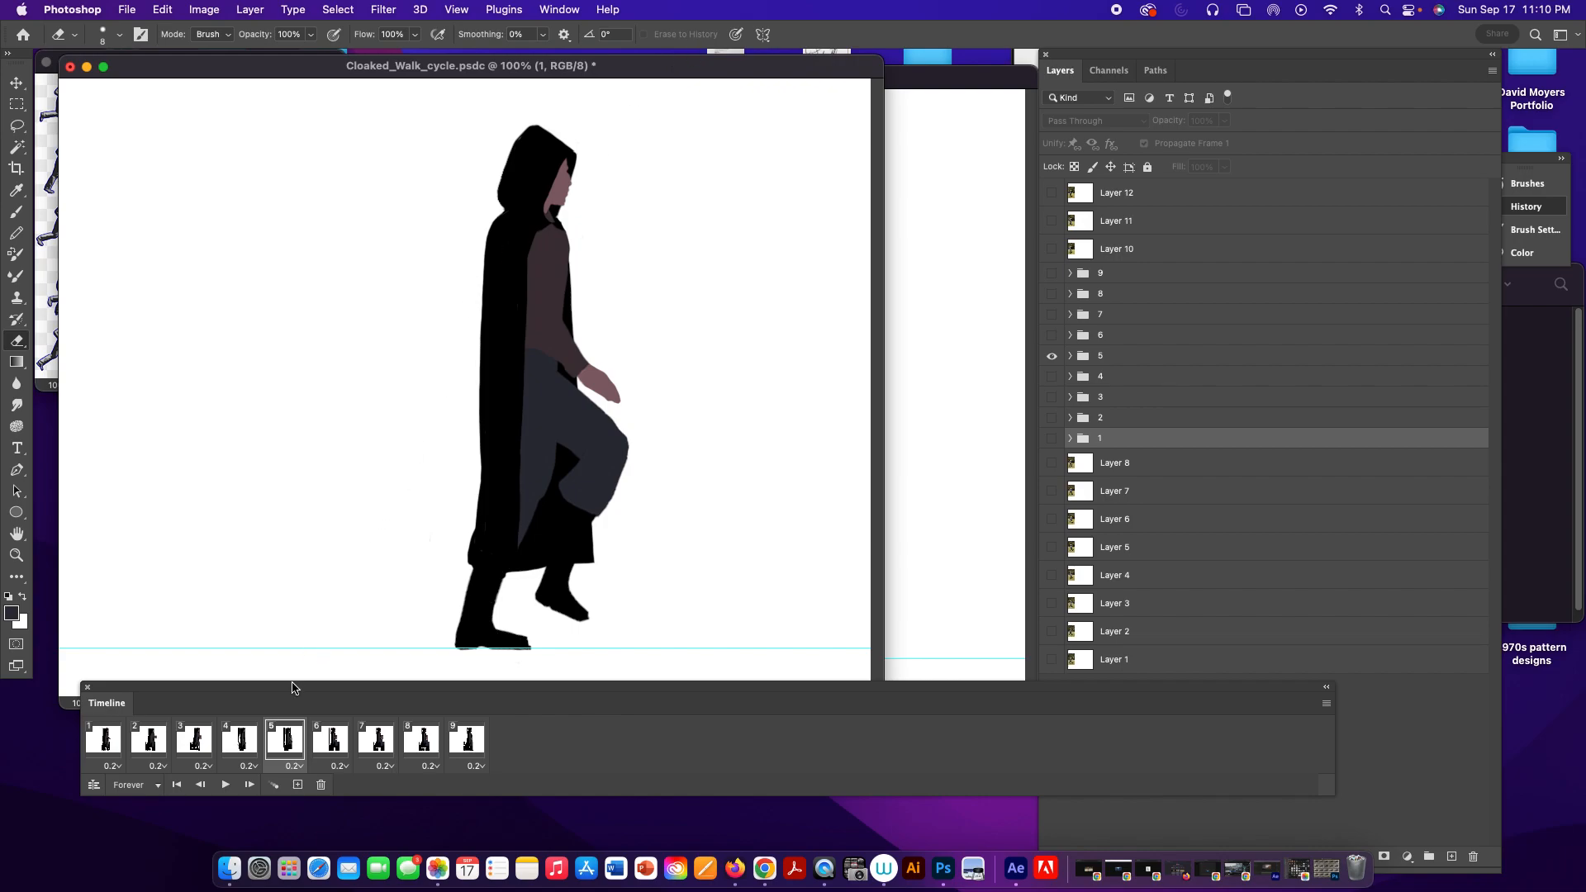
drag(291, 691, 320, 710)
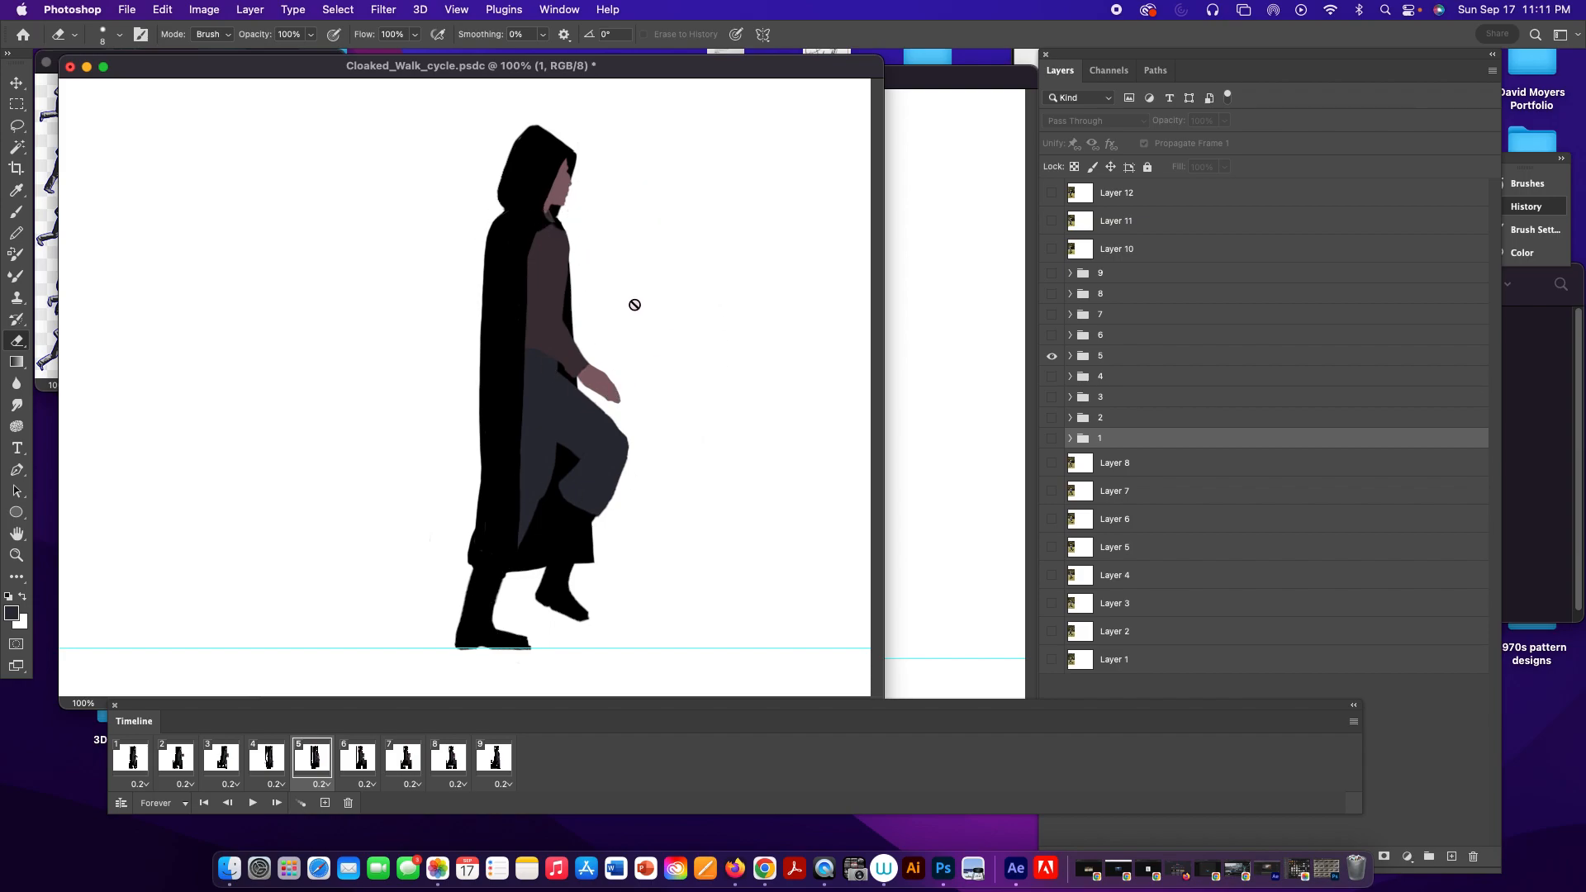
Switch to After Effects, preview the forest scene in Comp 1, and return the playhead to 0:00:00:07.
click(1012, 878)
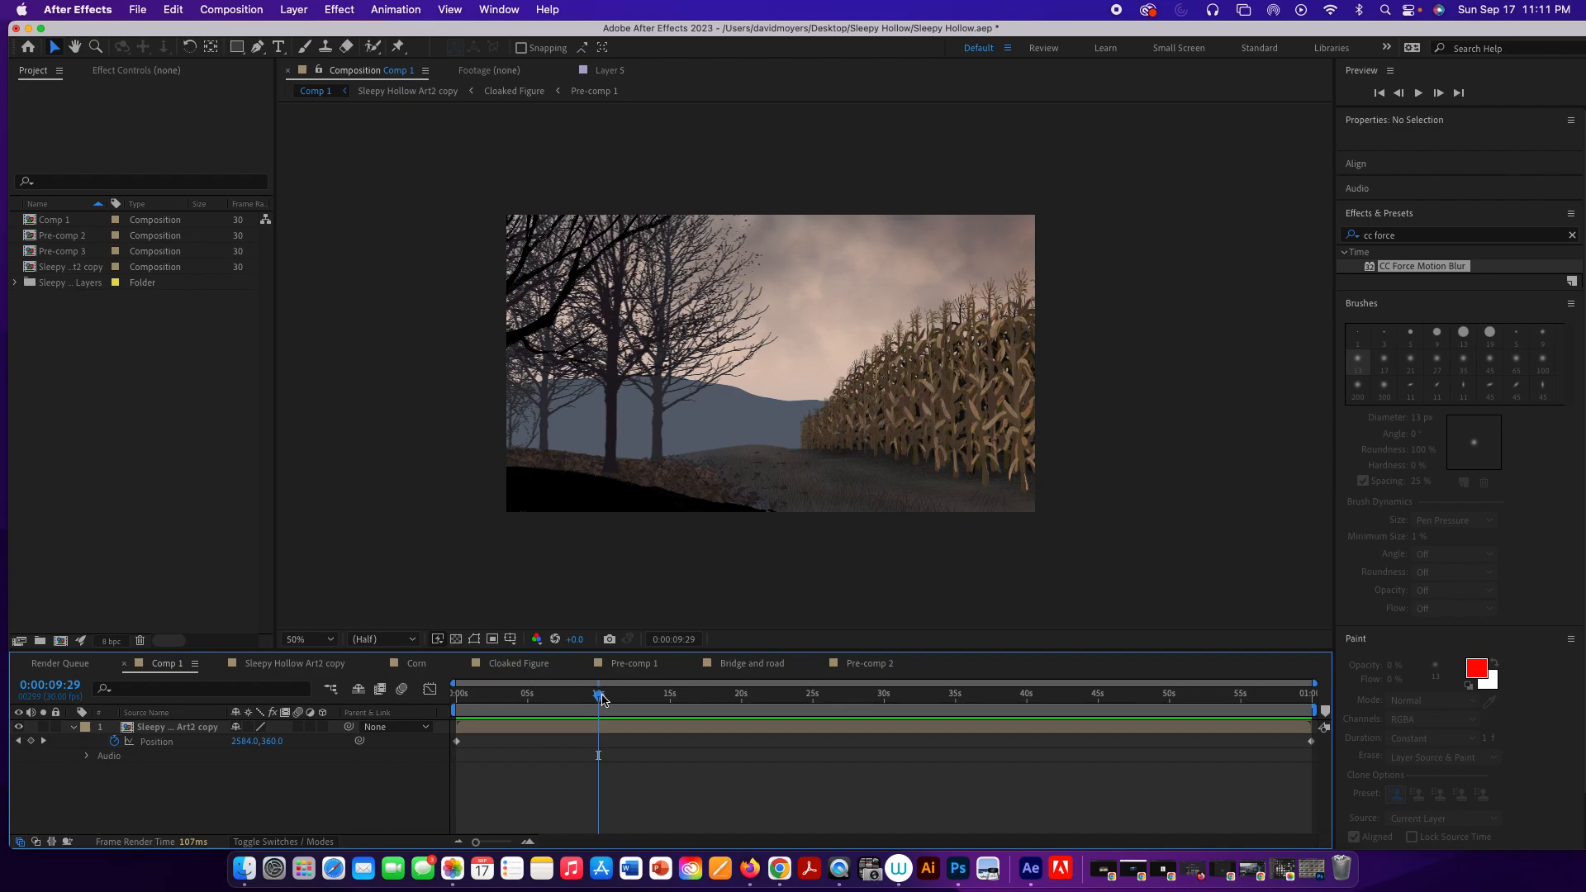
key(space)
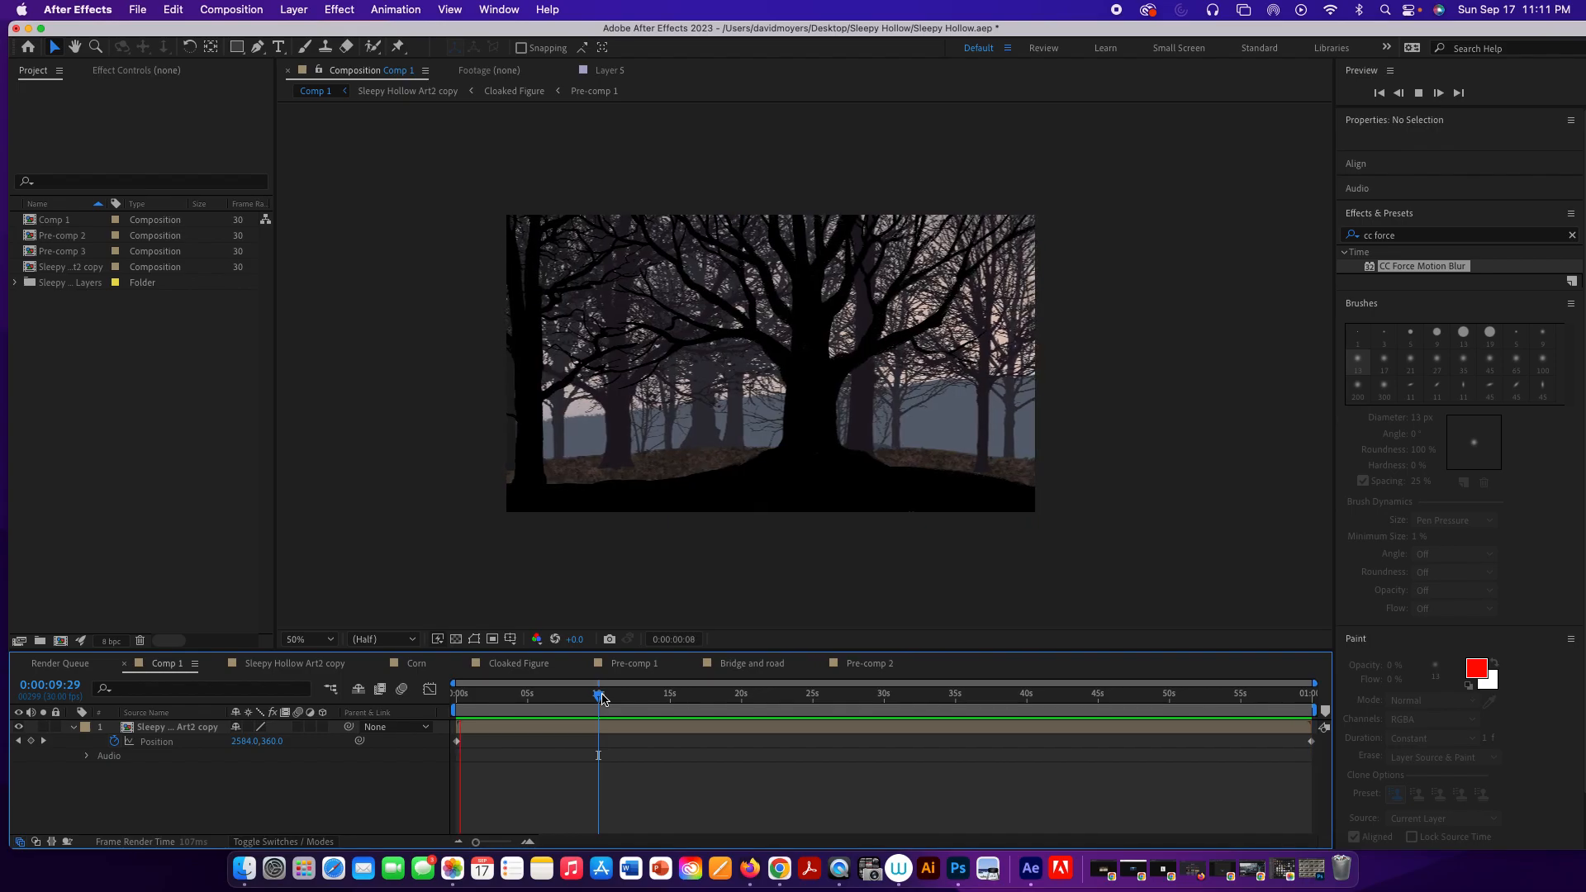
key(space)
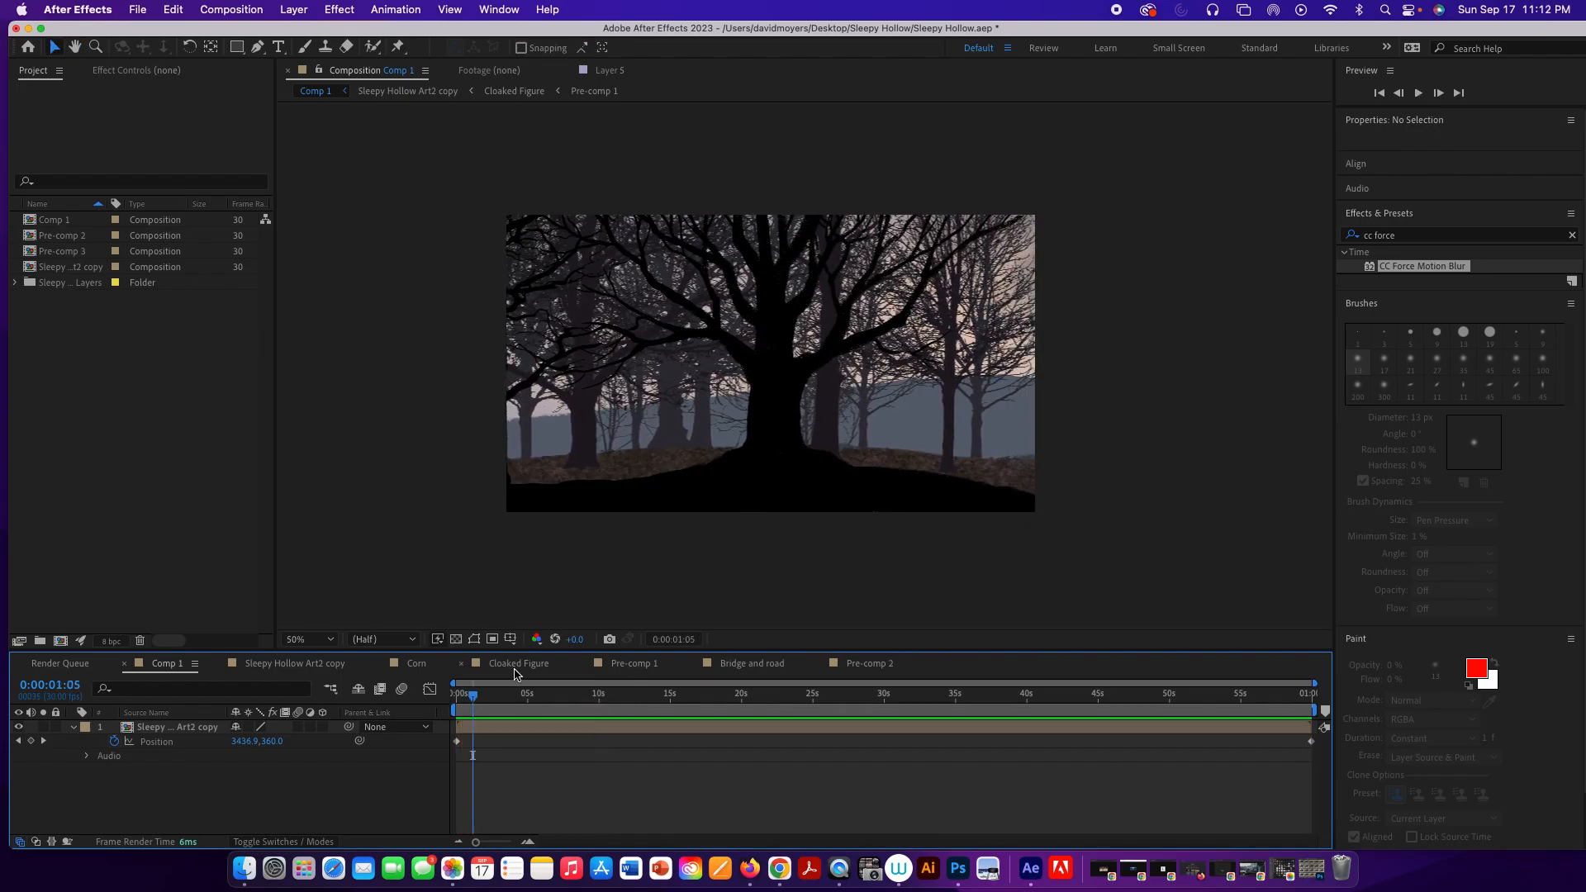
drag(474, 696, 461, 697)
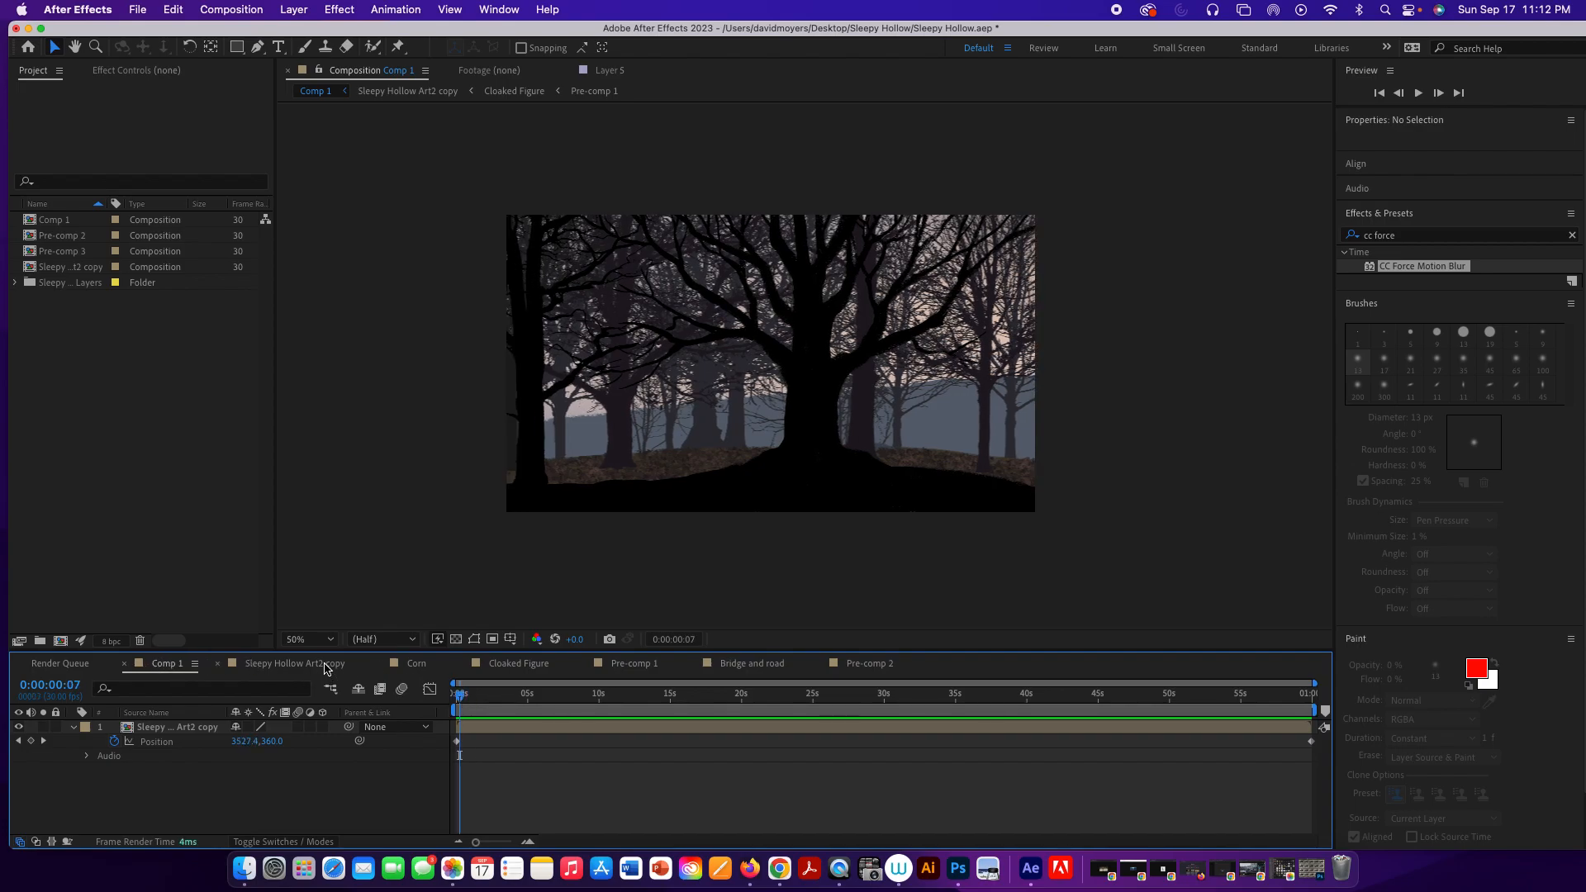
Open the Sleepy Hollow Art2 copy composition and enlarge its timeline area to show more layers.
click(294, 663)
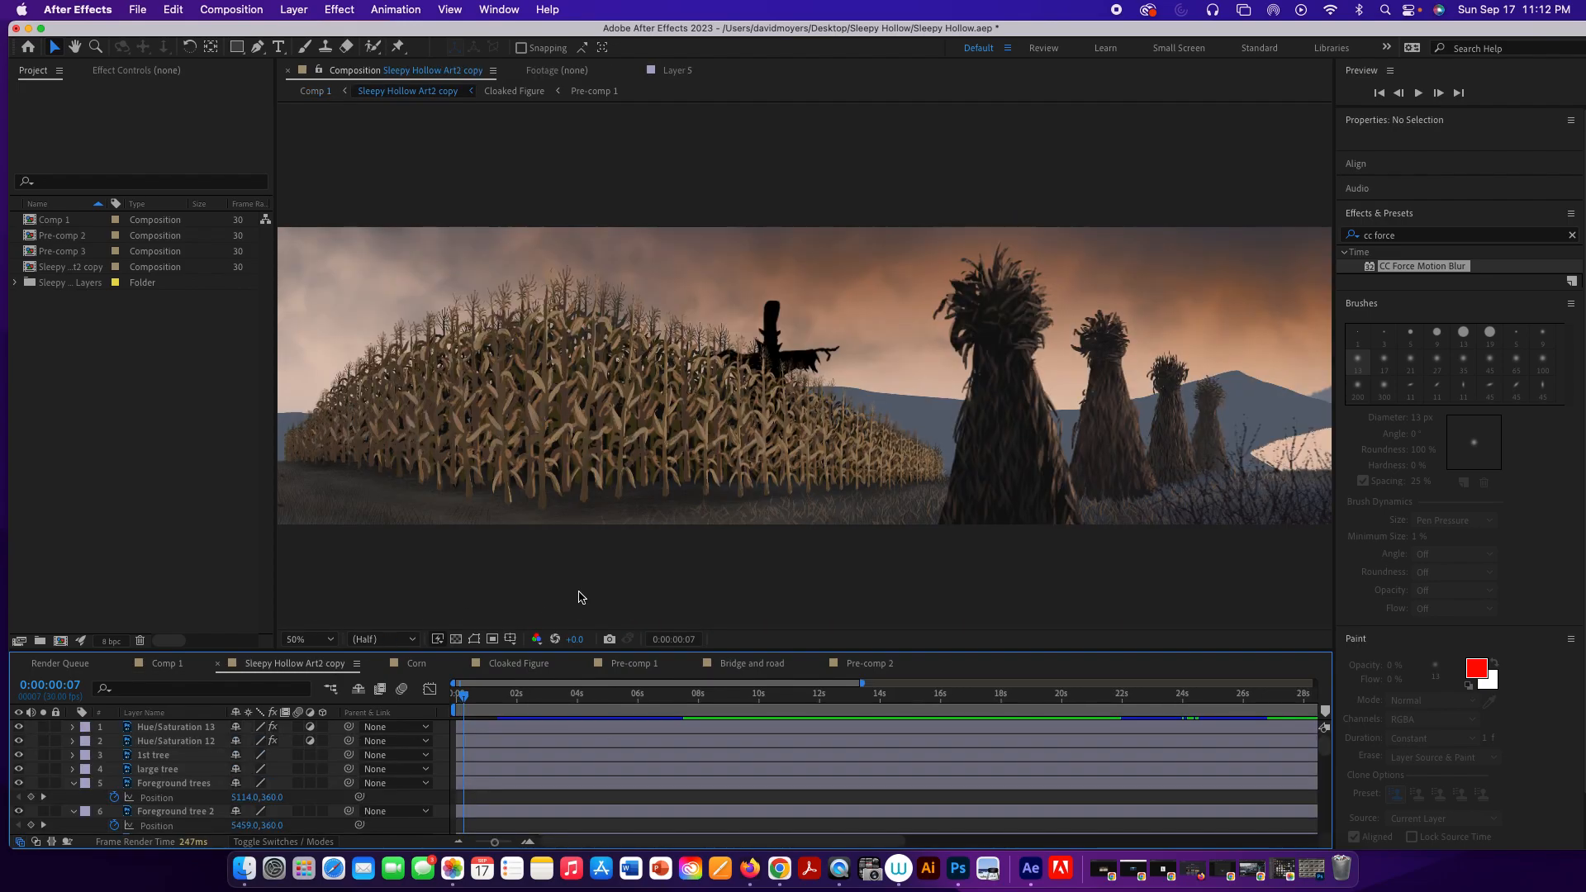
drag(743, 648, 765, 493)
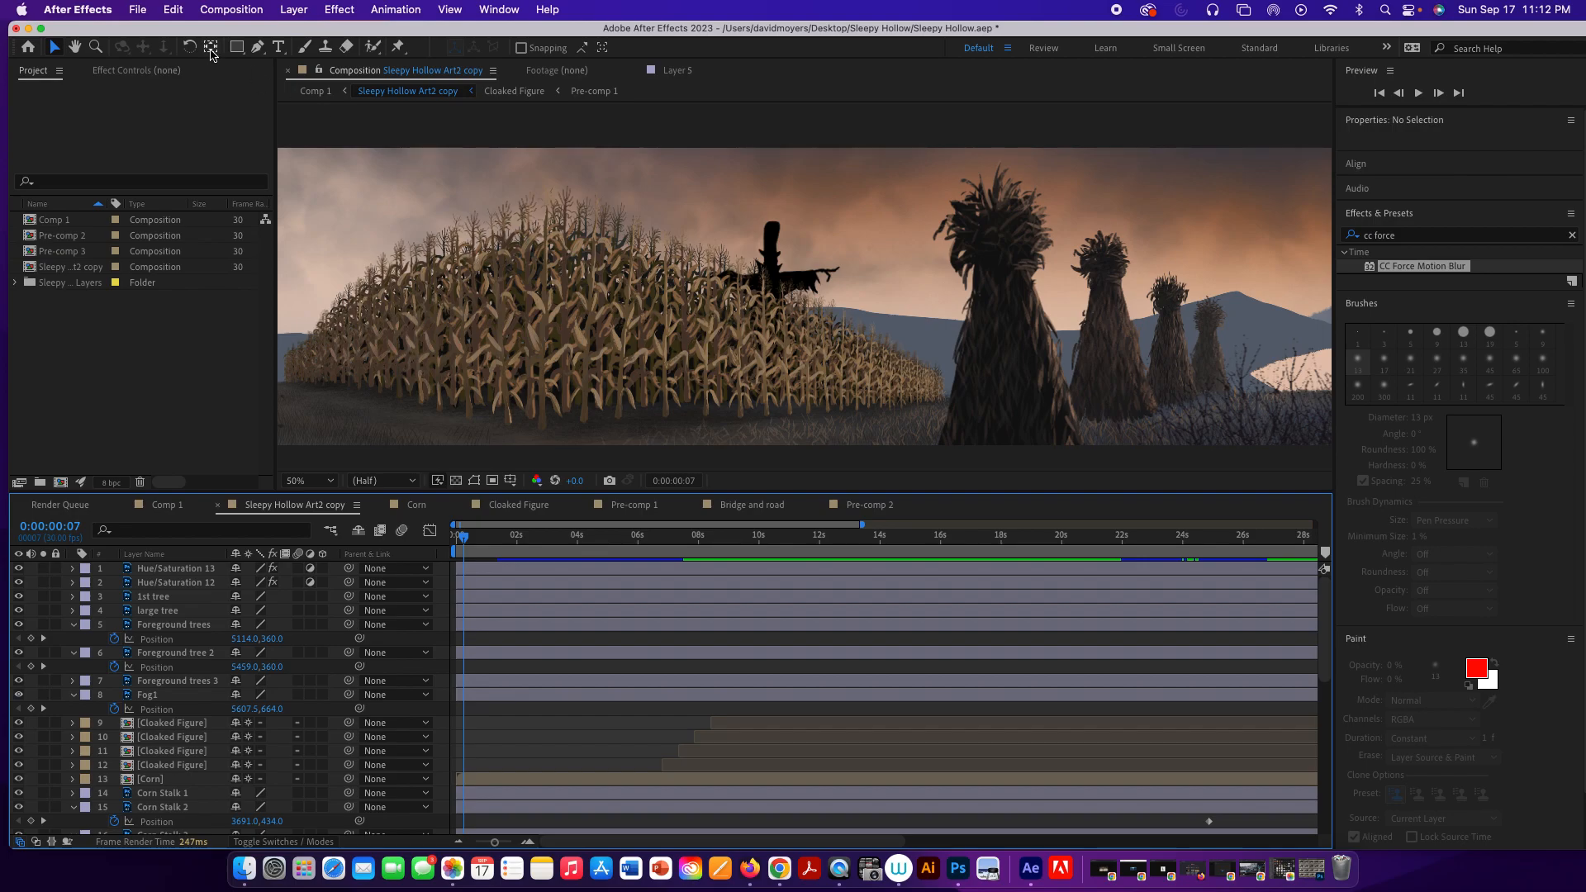
Minimize After Effects, preview _New_wolf_walk_cycle2.psd in the Sleepy Hollow folder, and inspect it in Photoshop at 300% zoom.
click(29, 31)
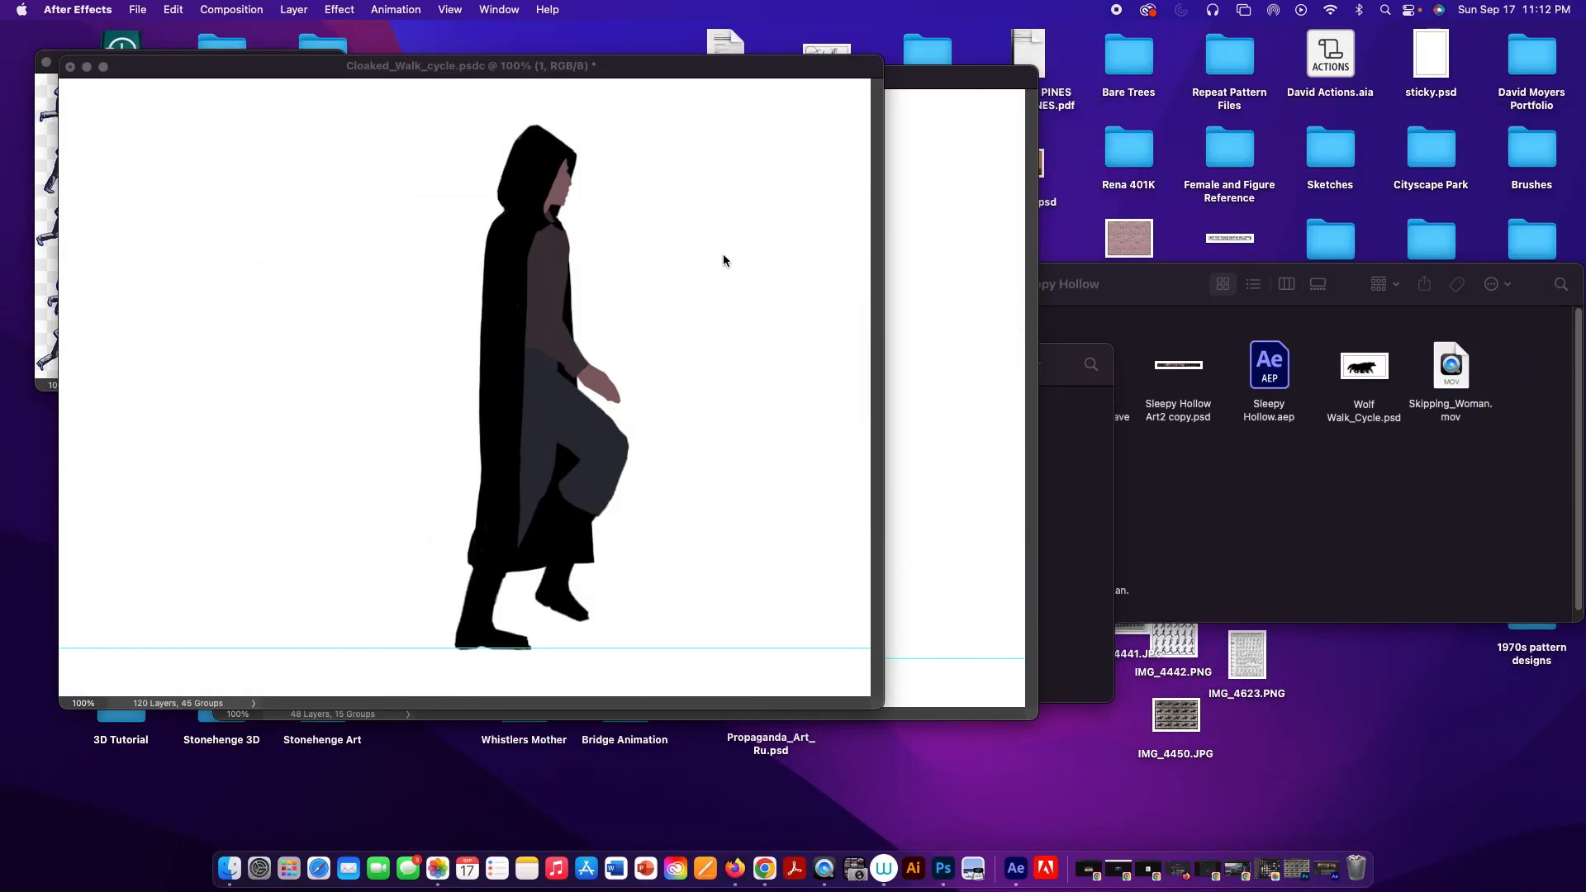
click(1144, 299)
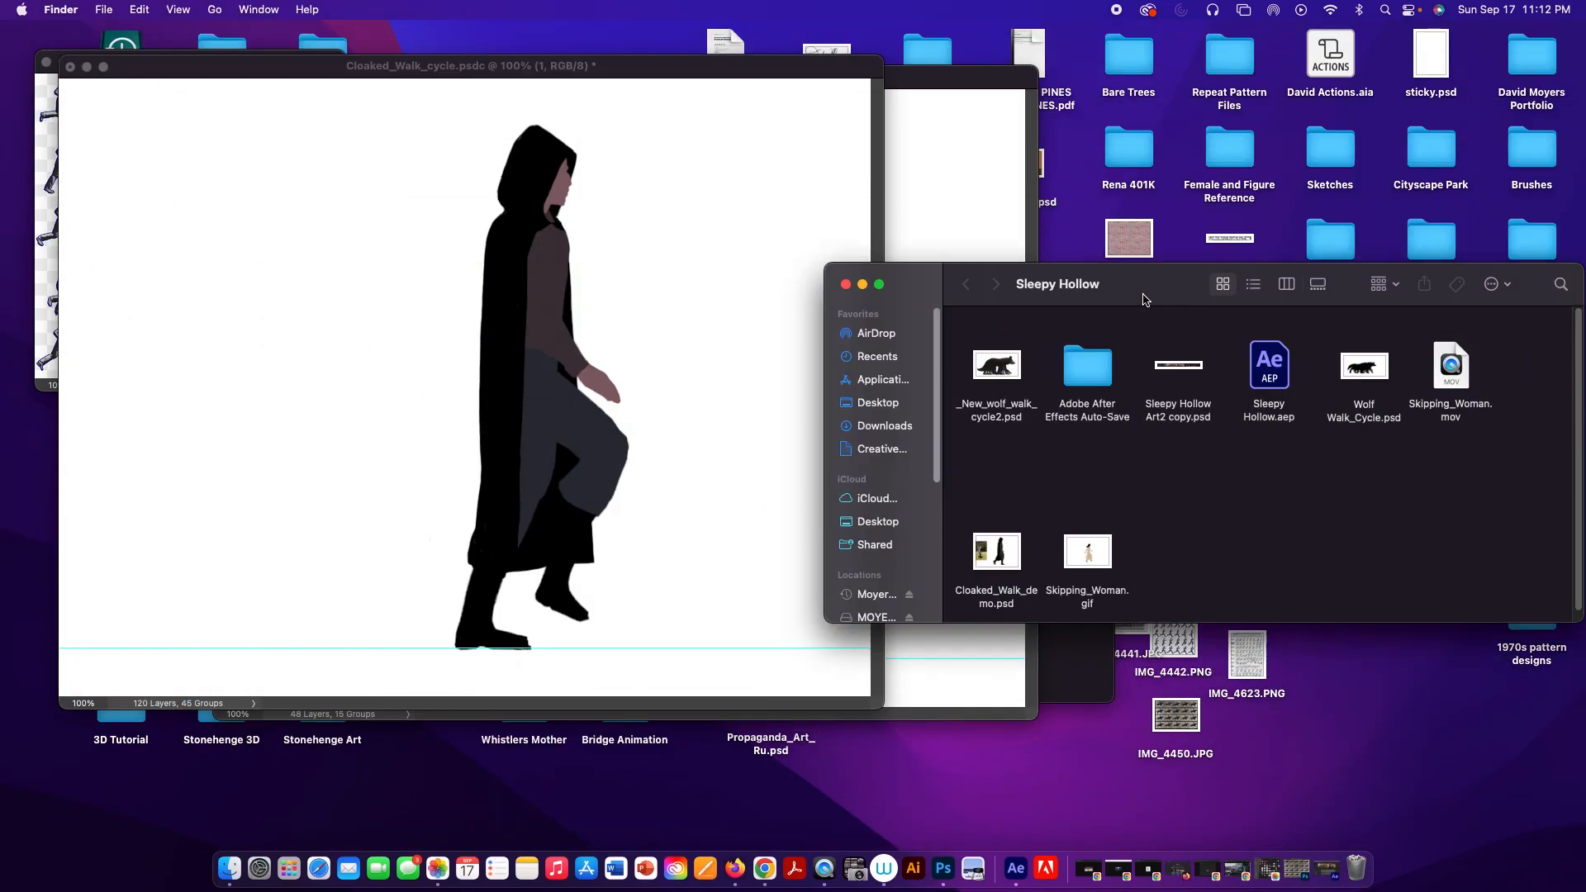
click(1010, 374)
key(space)
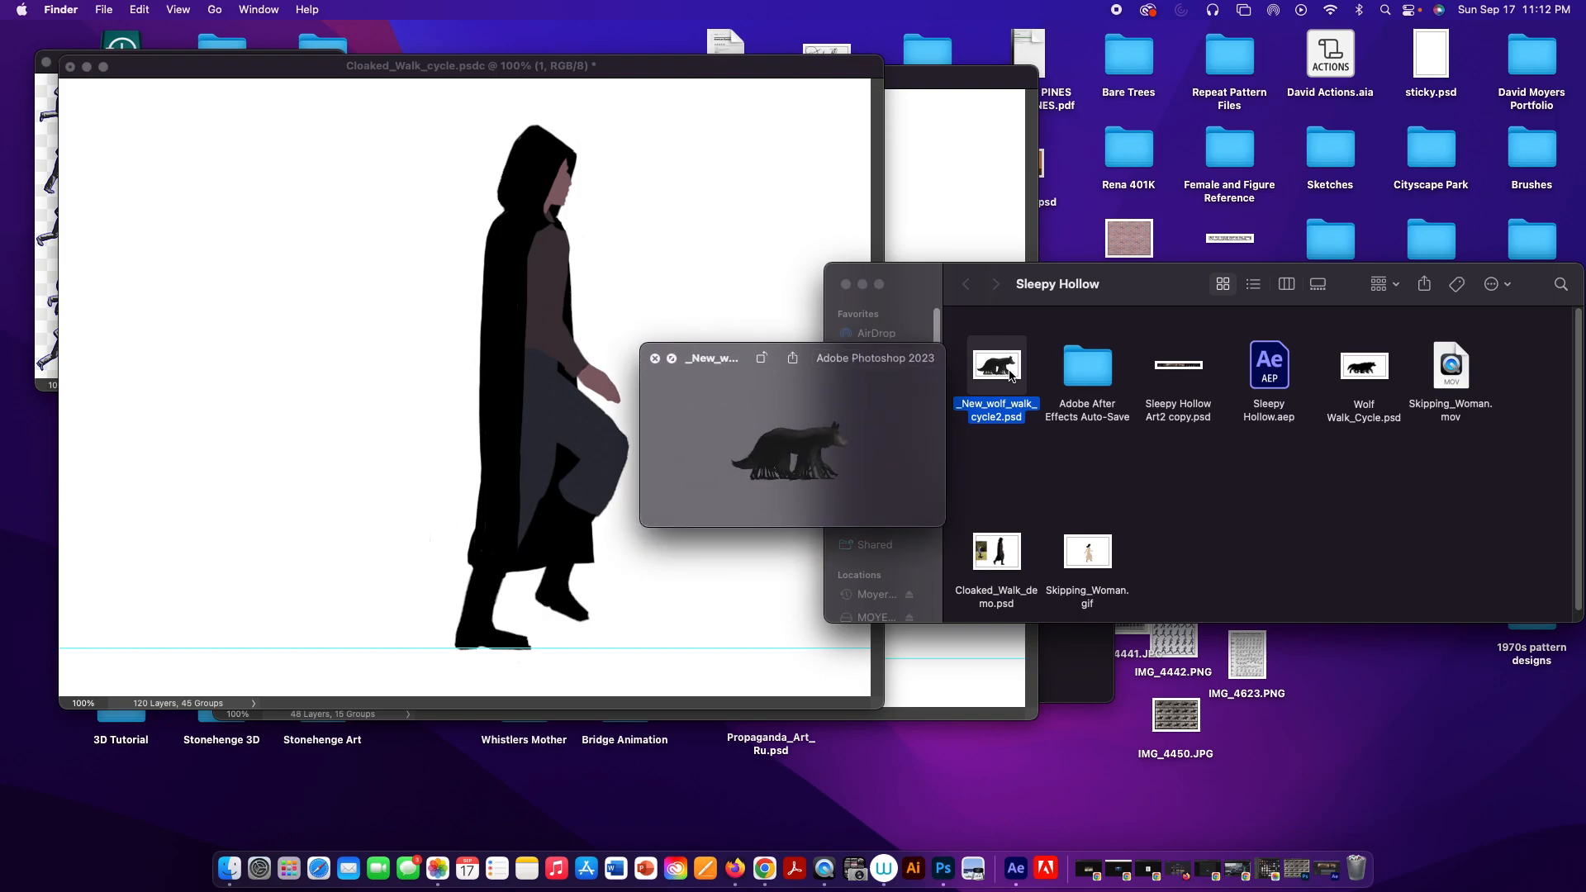
key(space)
double_click(1010, 374)
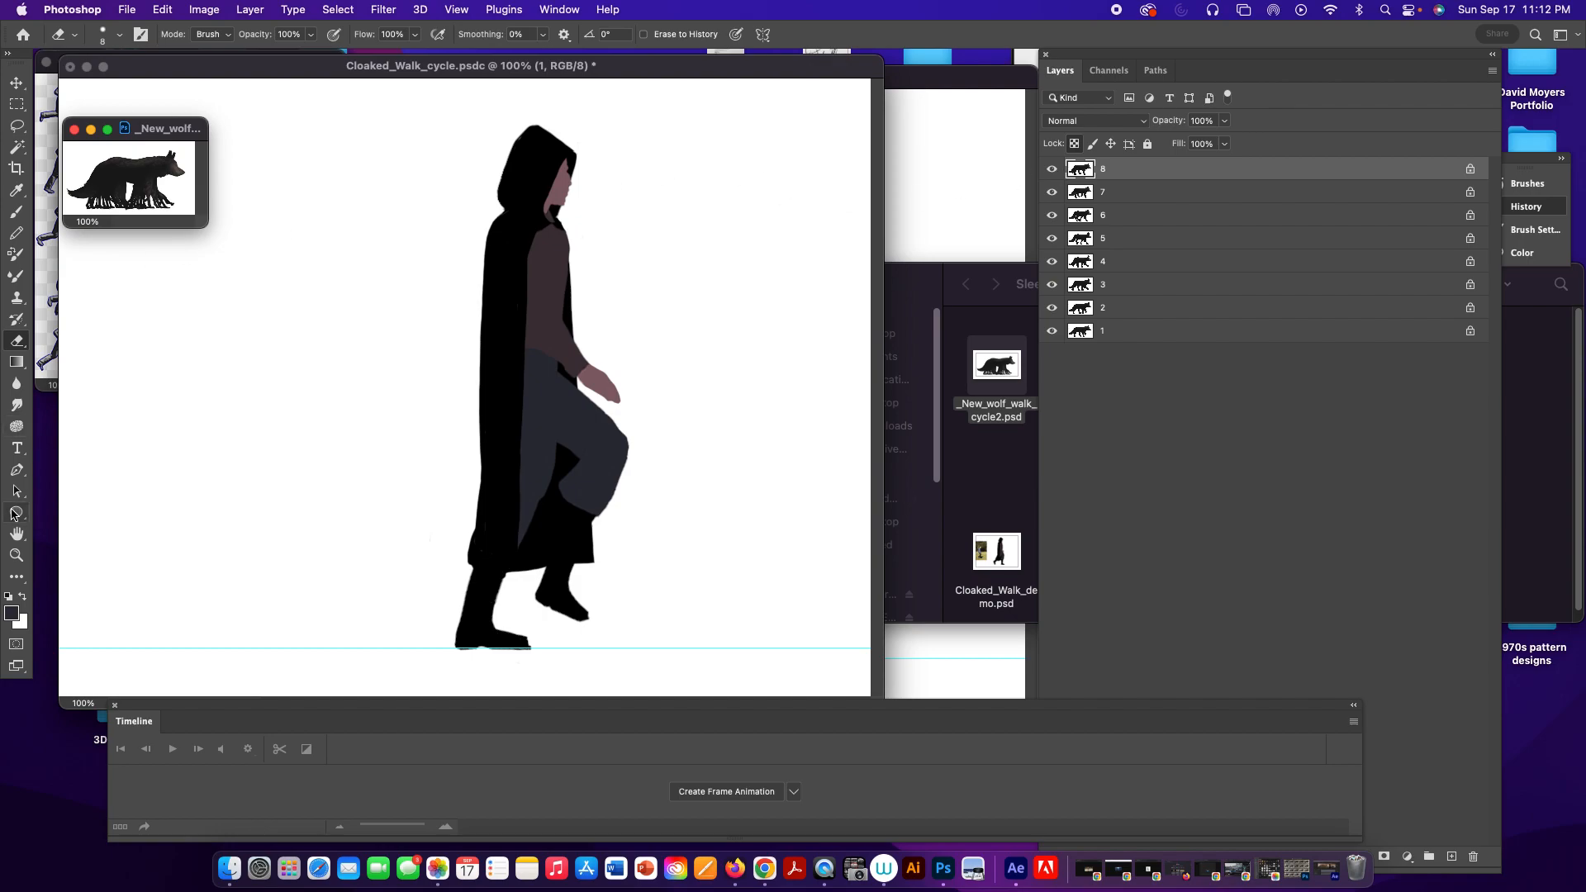
click(16, 555)
click(179, 179)
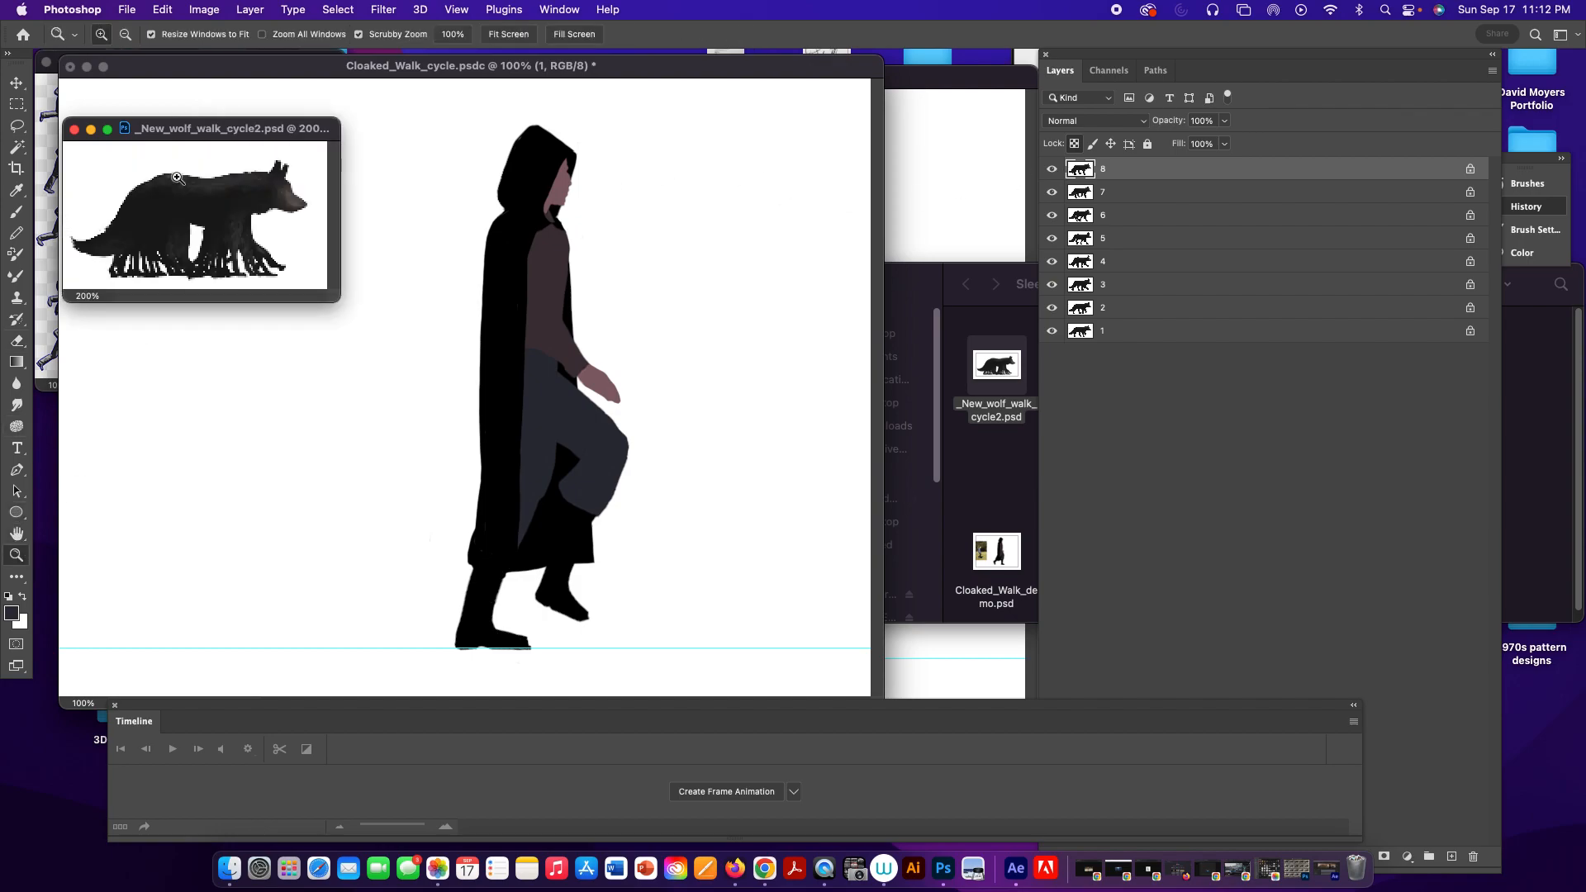
click(178, 178)
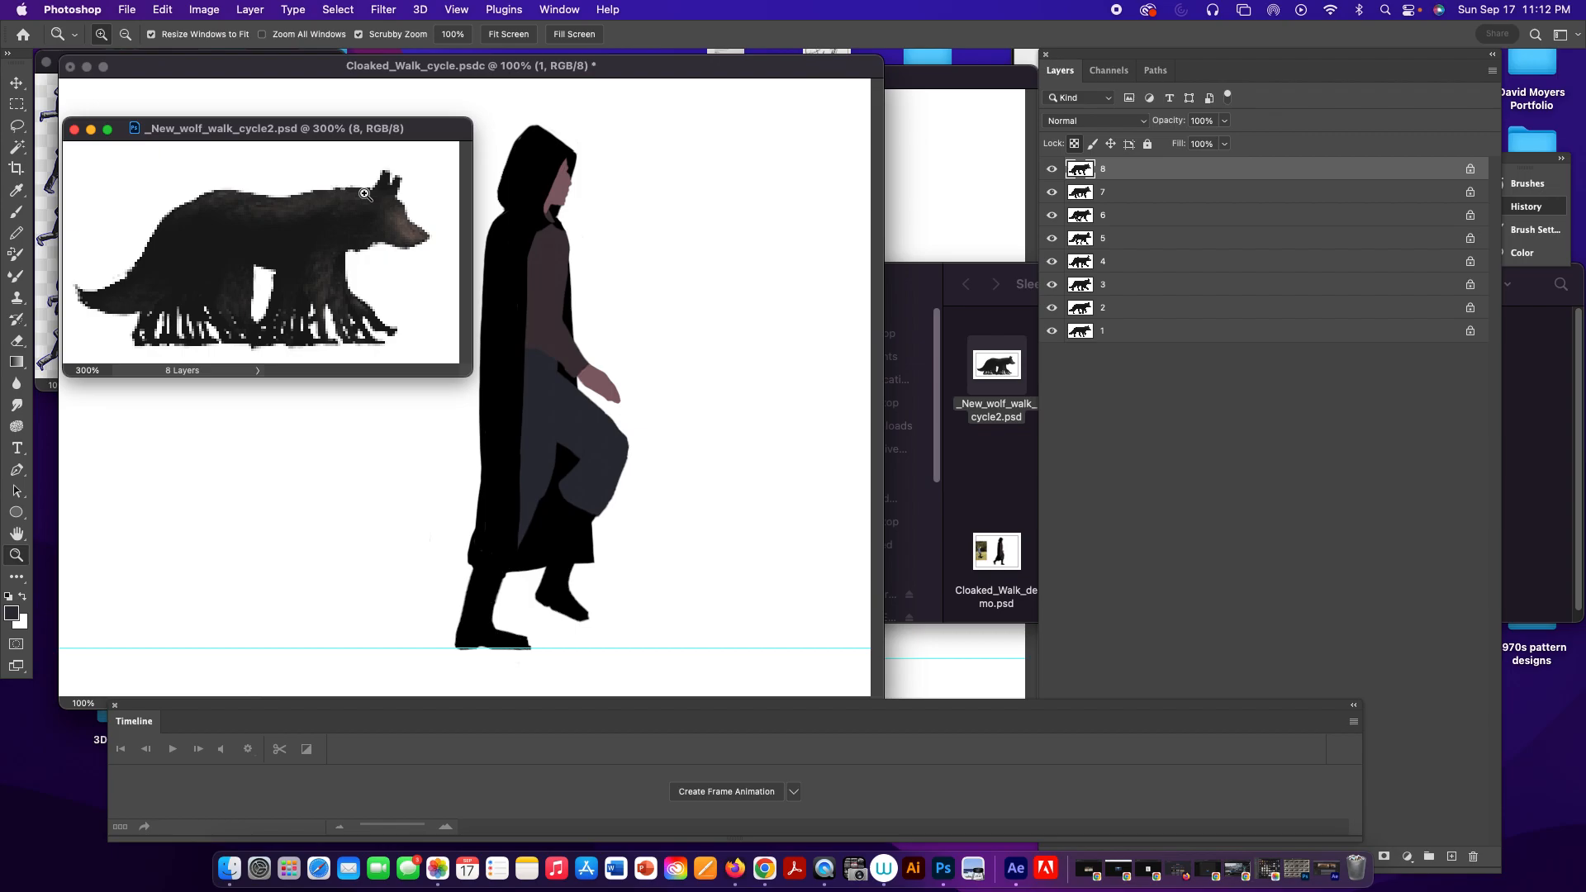
Open Wolf Walk_Cycle.psd from the Sleepy Hollow folder to view its layers, then close both wolf documents.
click(974, 472)
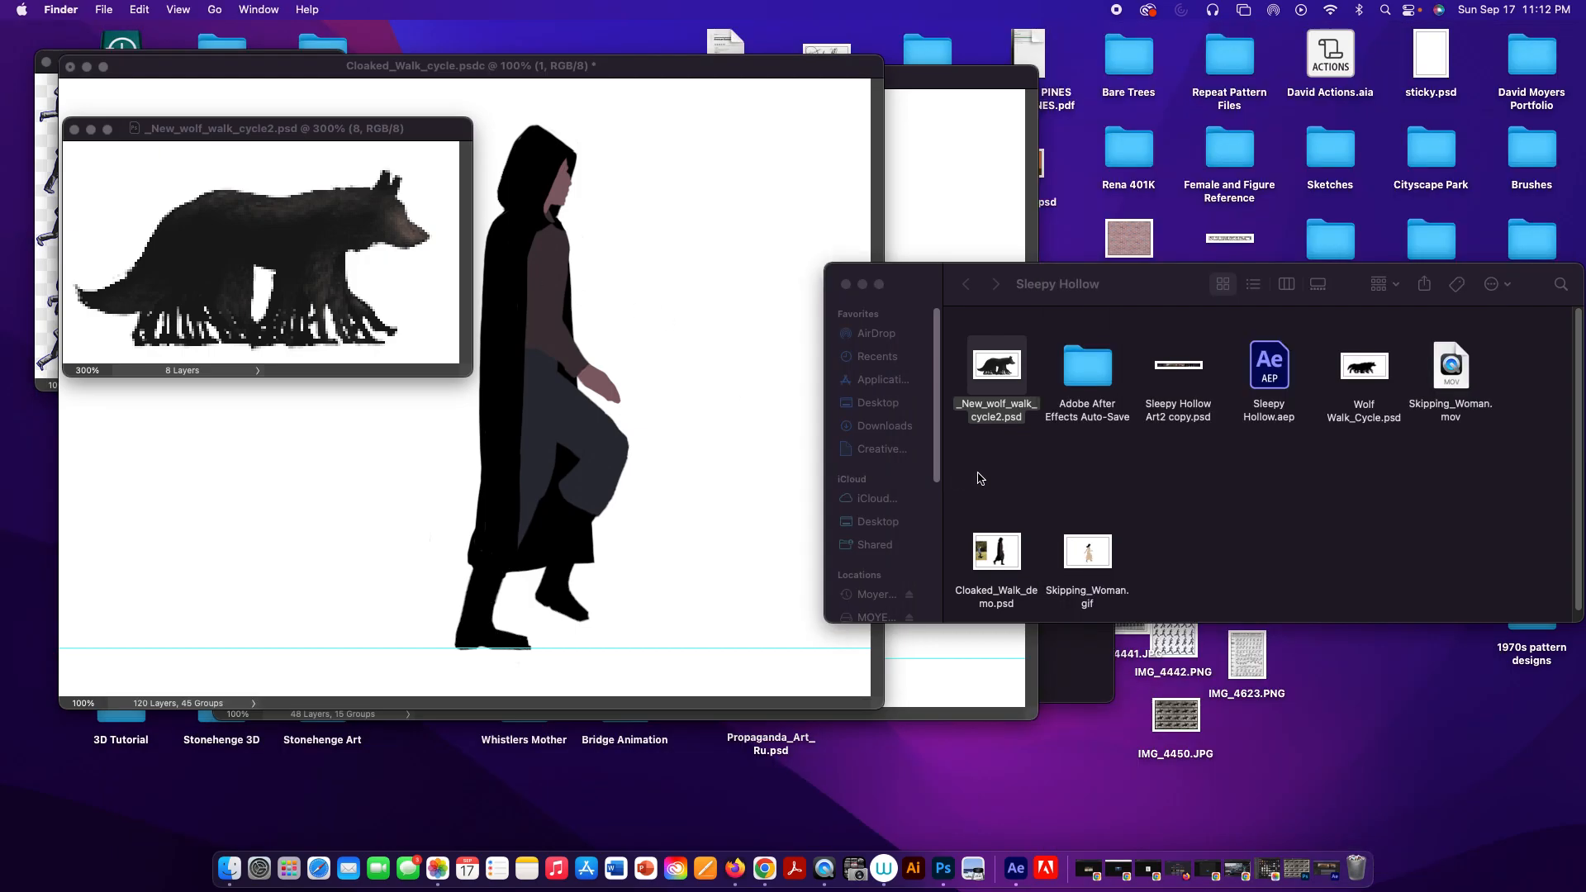
double_click(1381, 372)
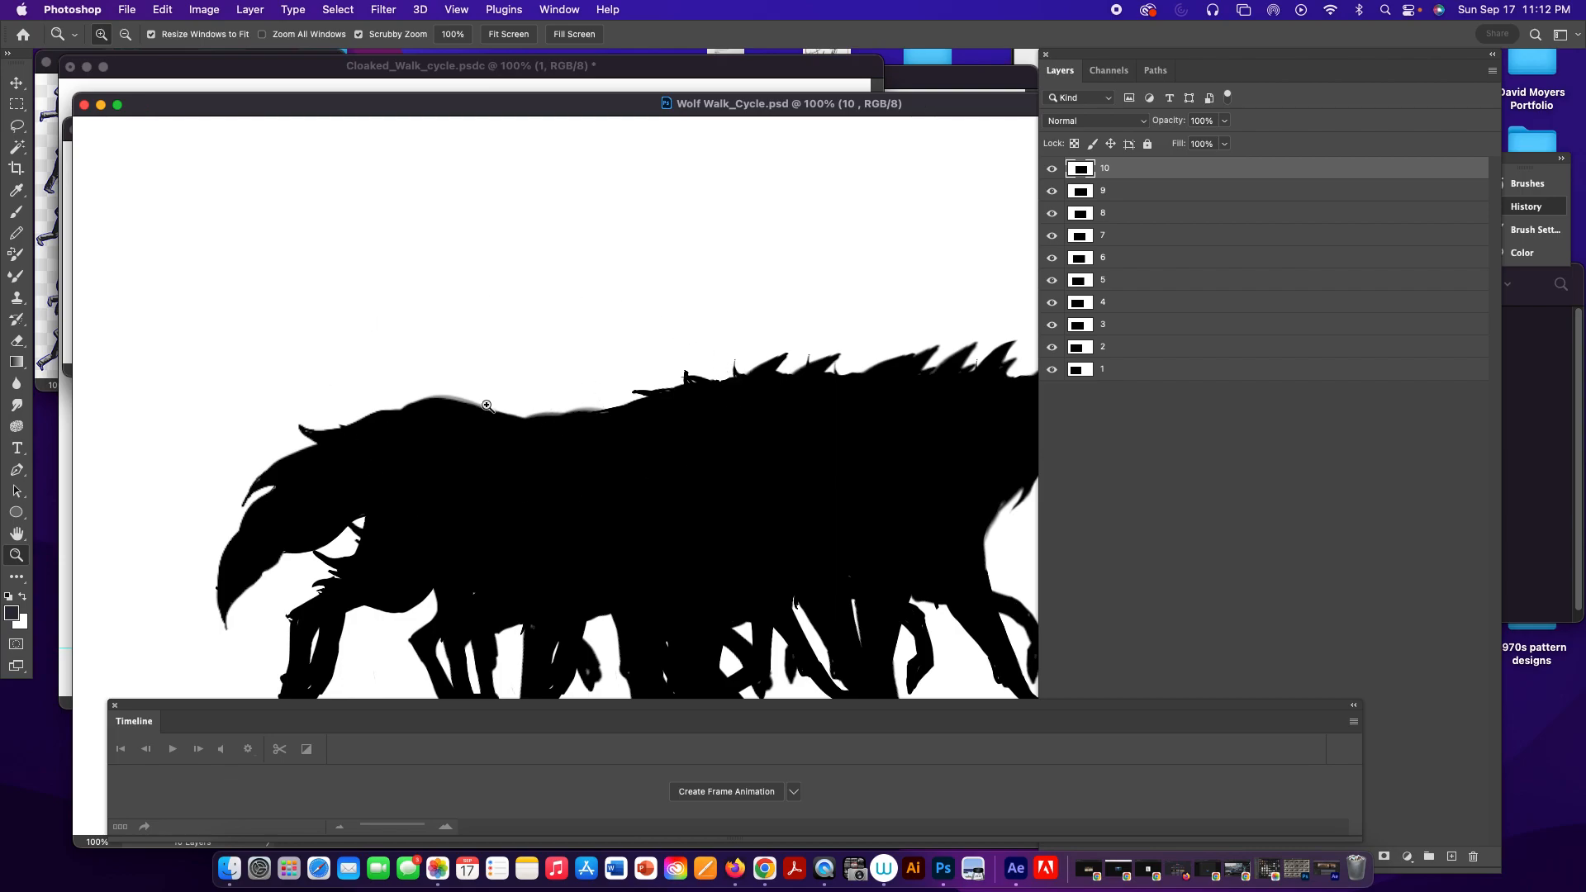
click(83, 105)
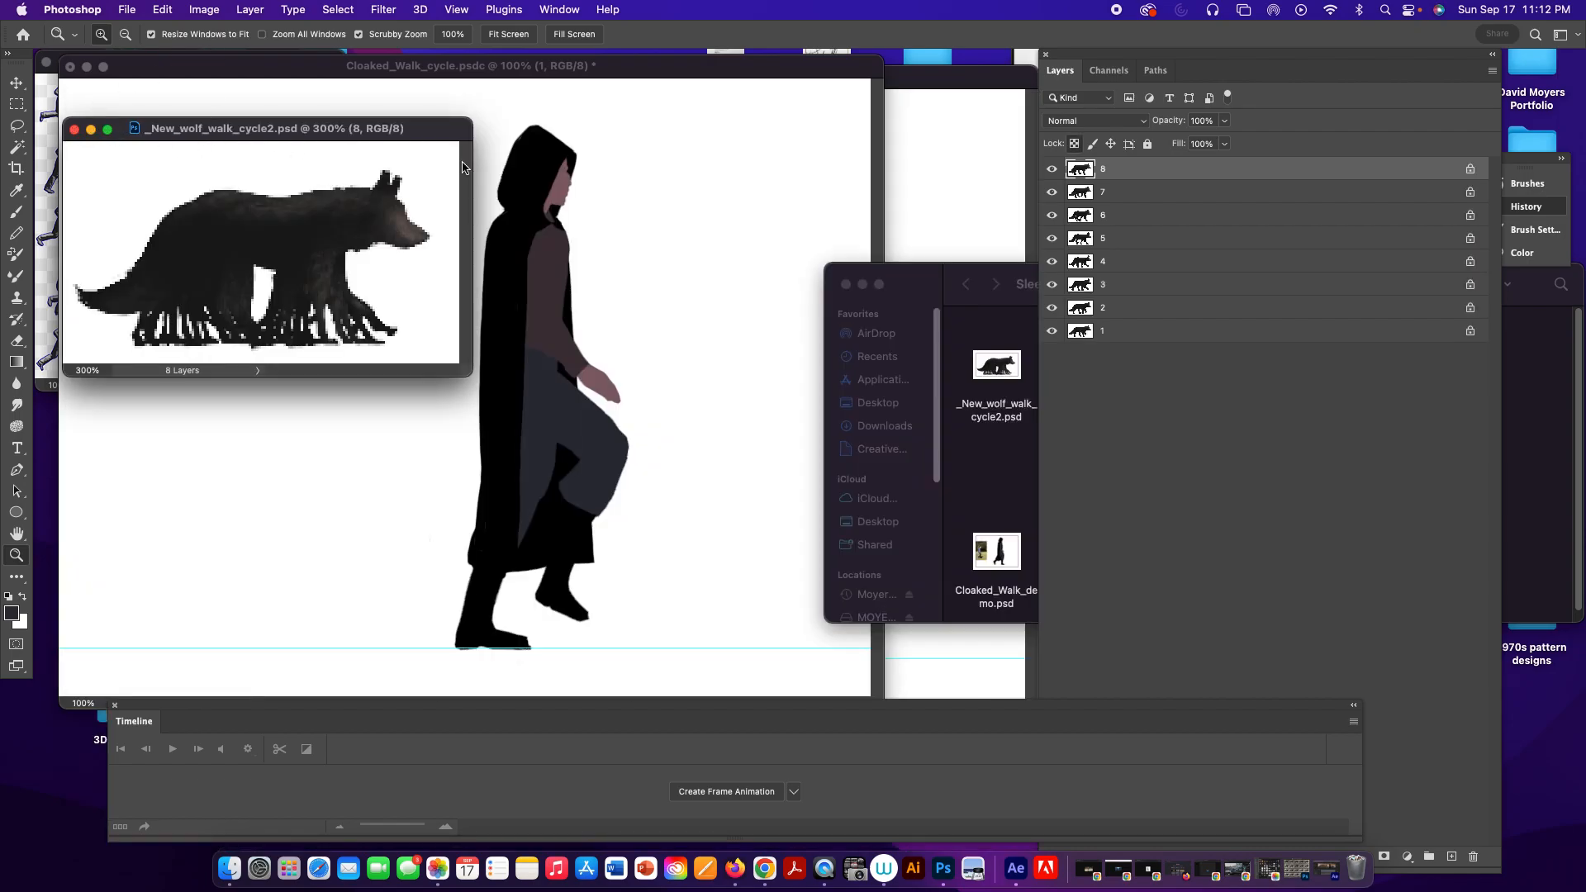
click(74, 129)
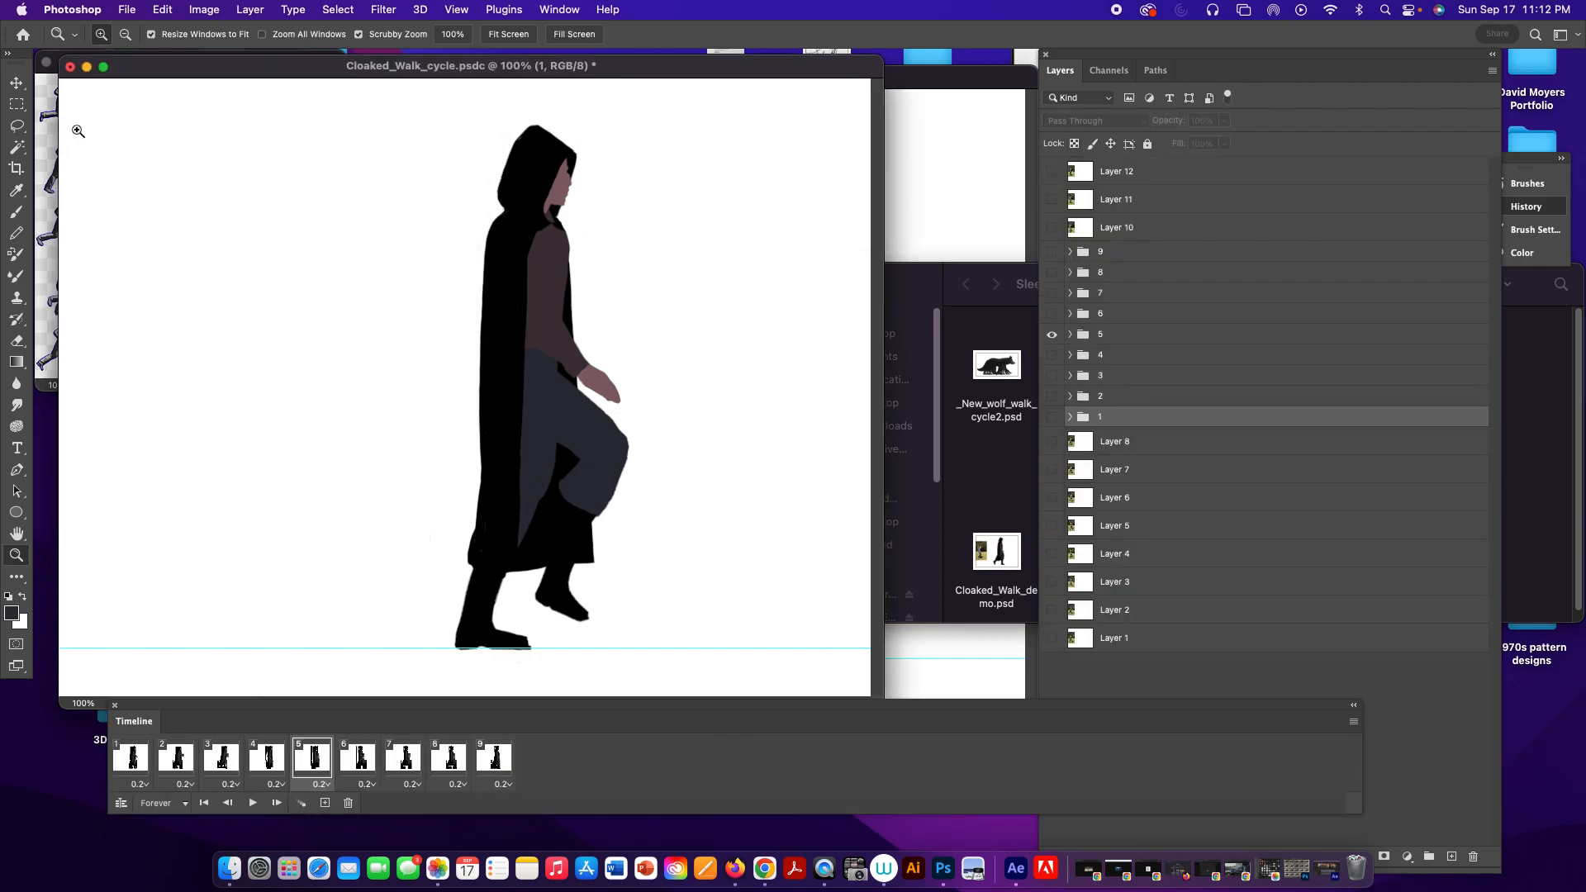
Reopen _New_wolf_walk_cycle2.psd in Photoshop to check its layers, then close it.
click(1007, 361)
double_click(1001, 365)
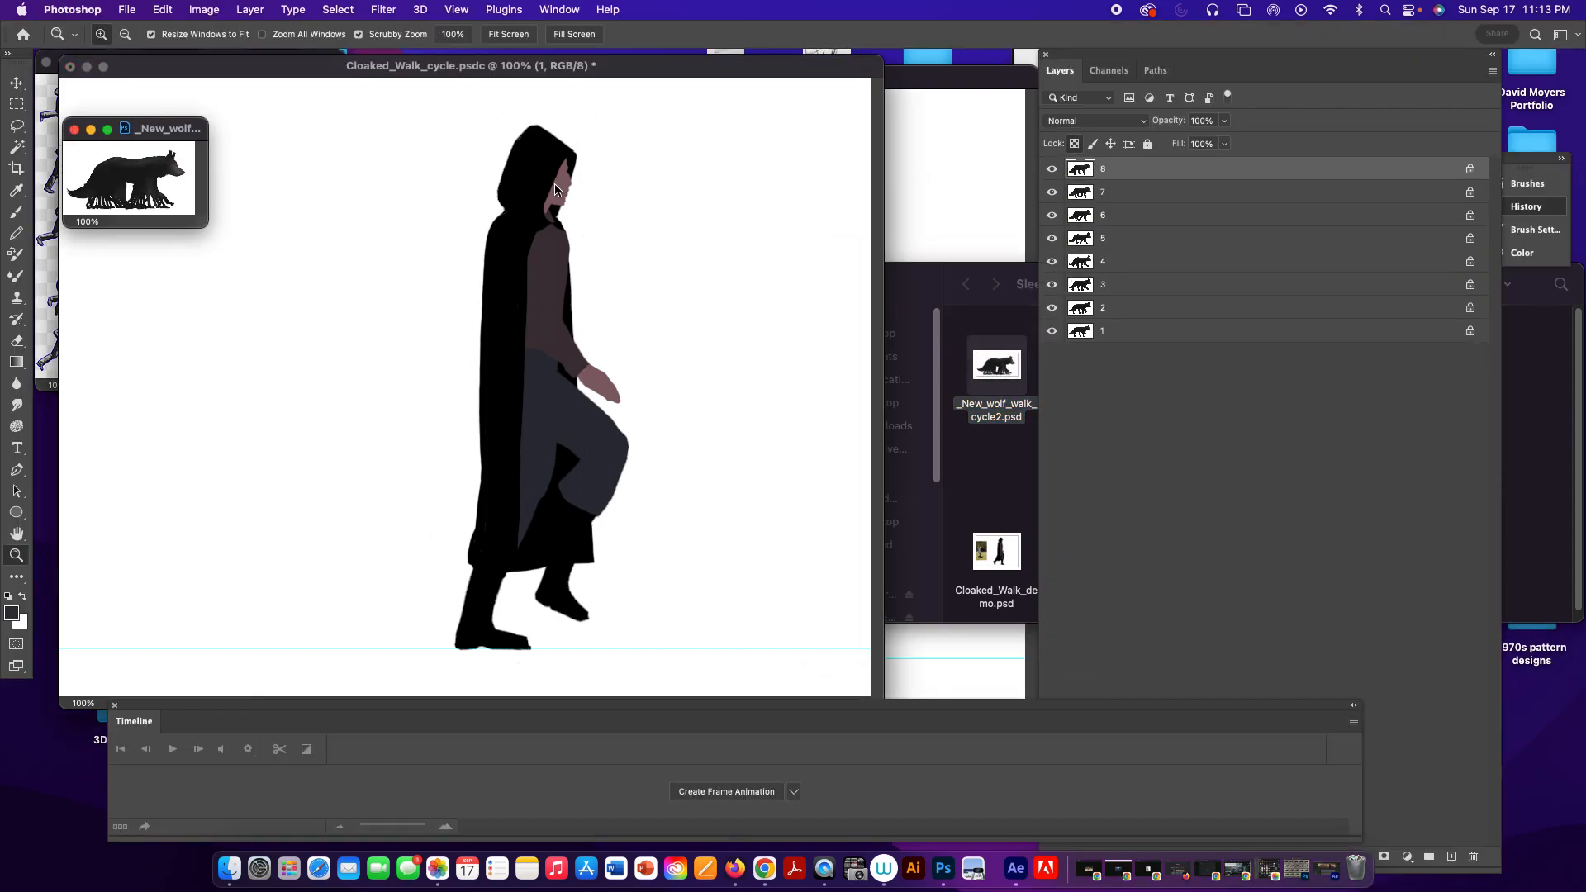
click(74, 130)
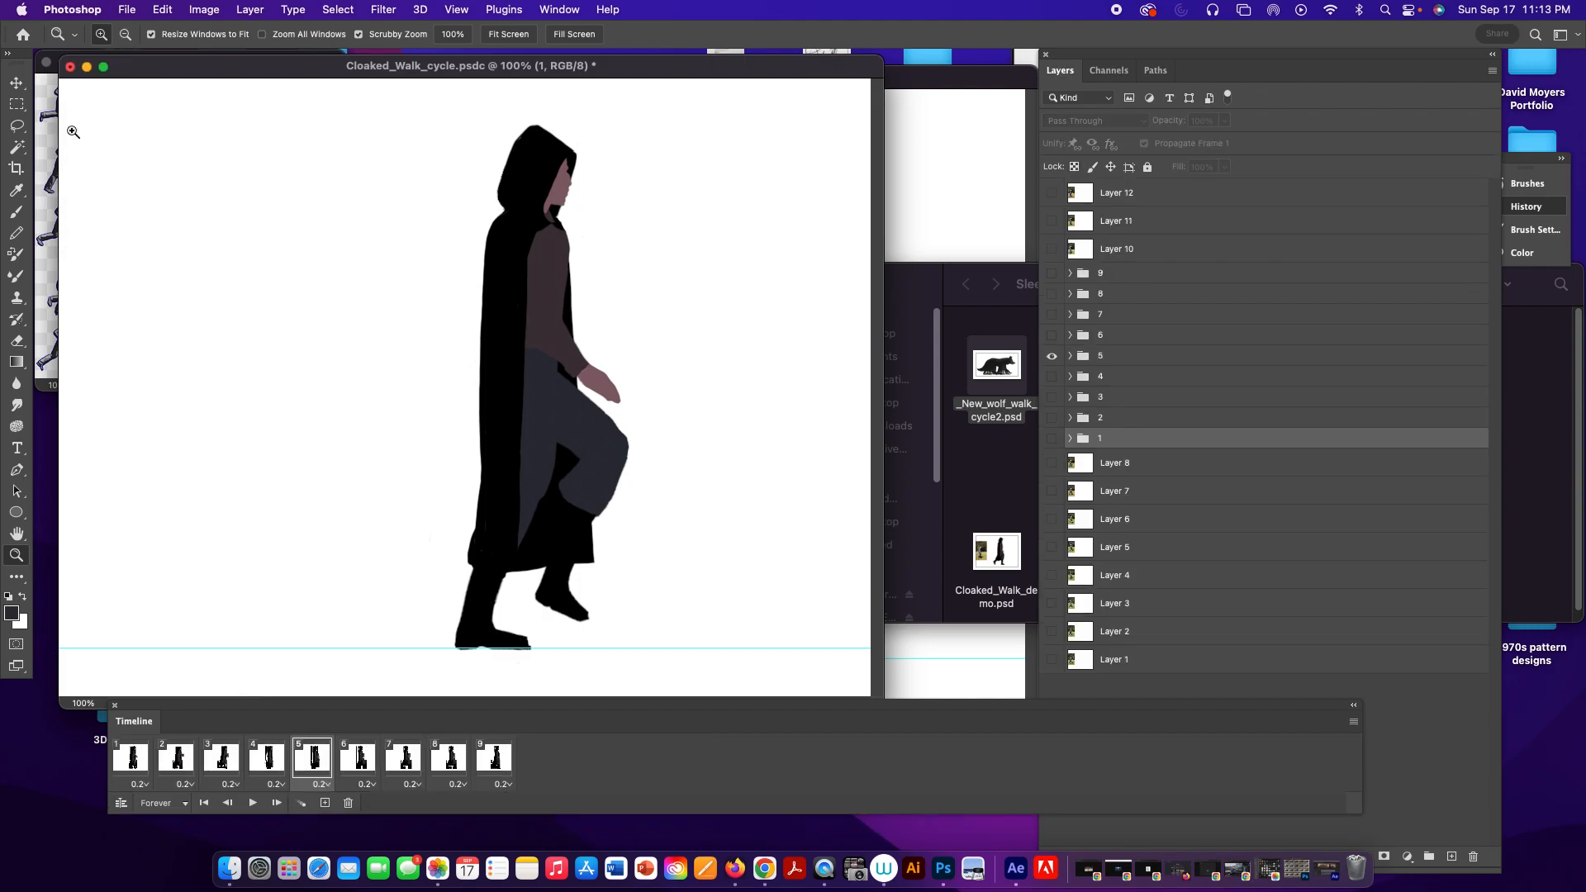
Switch to After Effects and import _New_wolf_walk_cycle2.psd as Composition - Retain Layer Sizes with editable layer styles.
click(1316, 866)
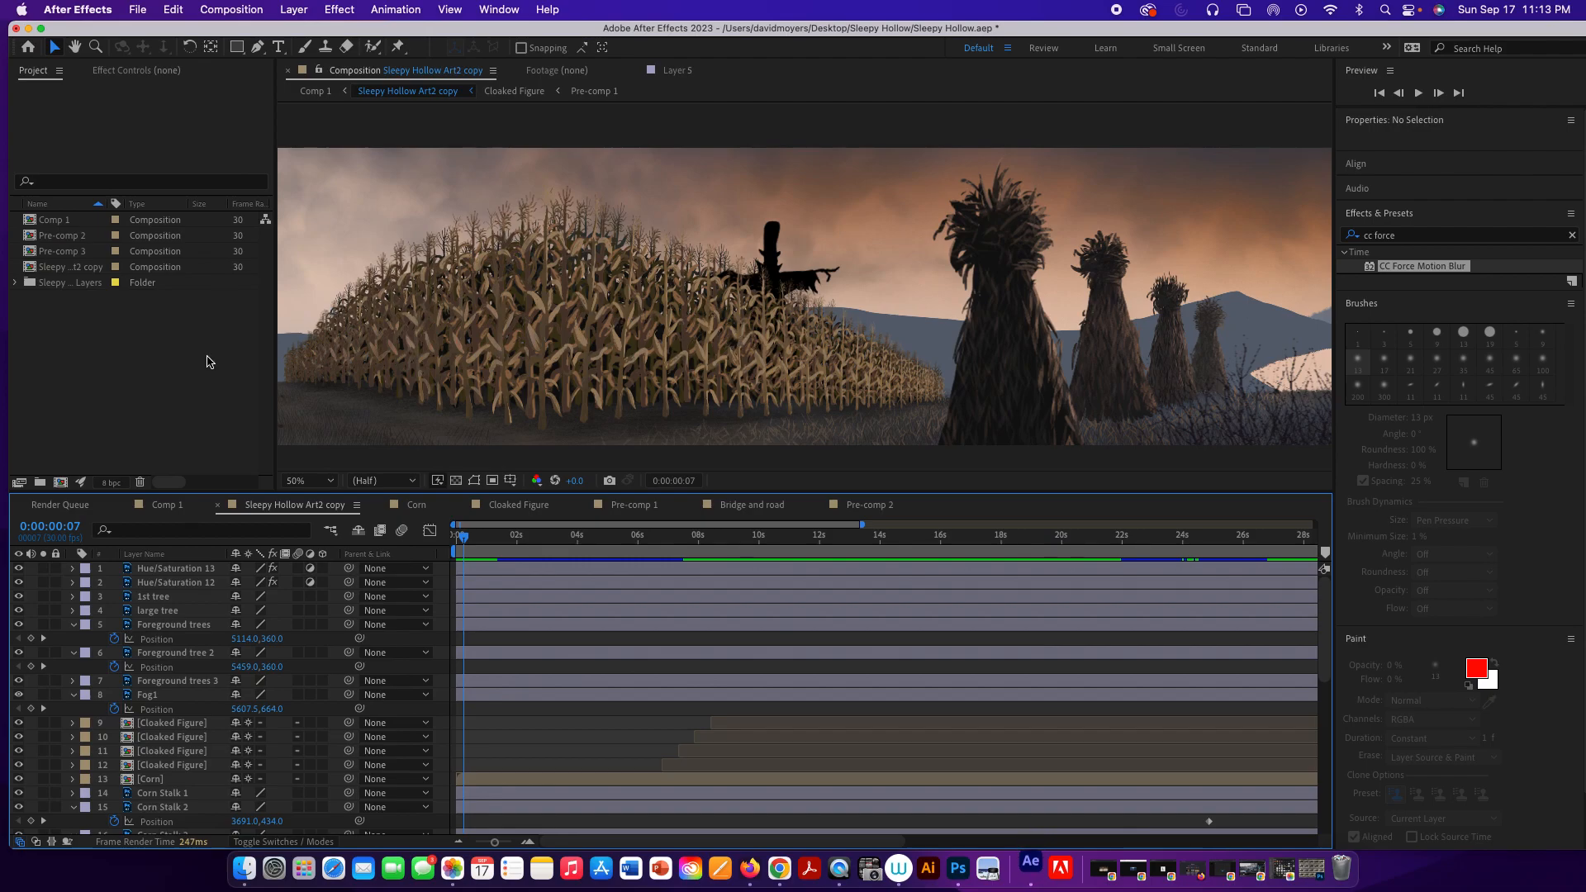
click(152, 356)
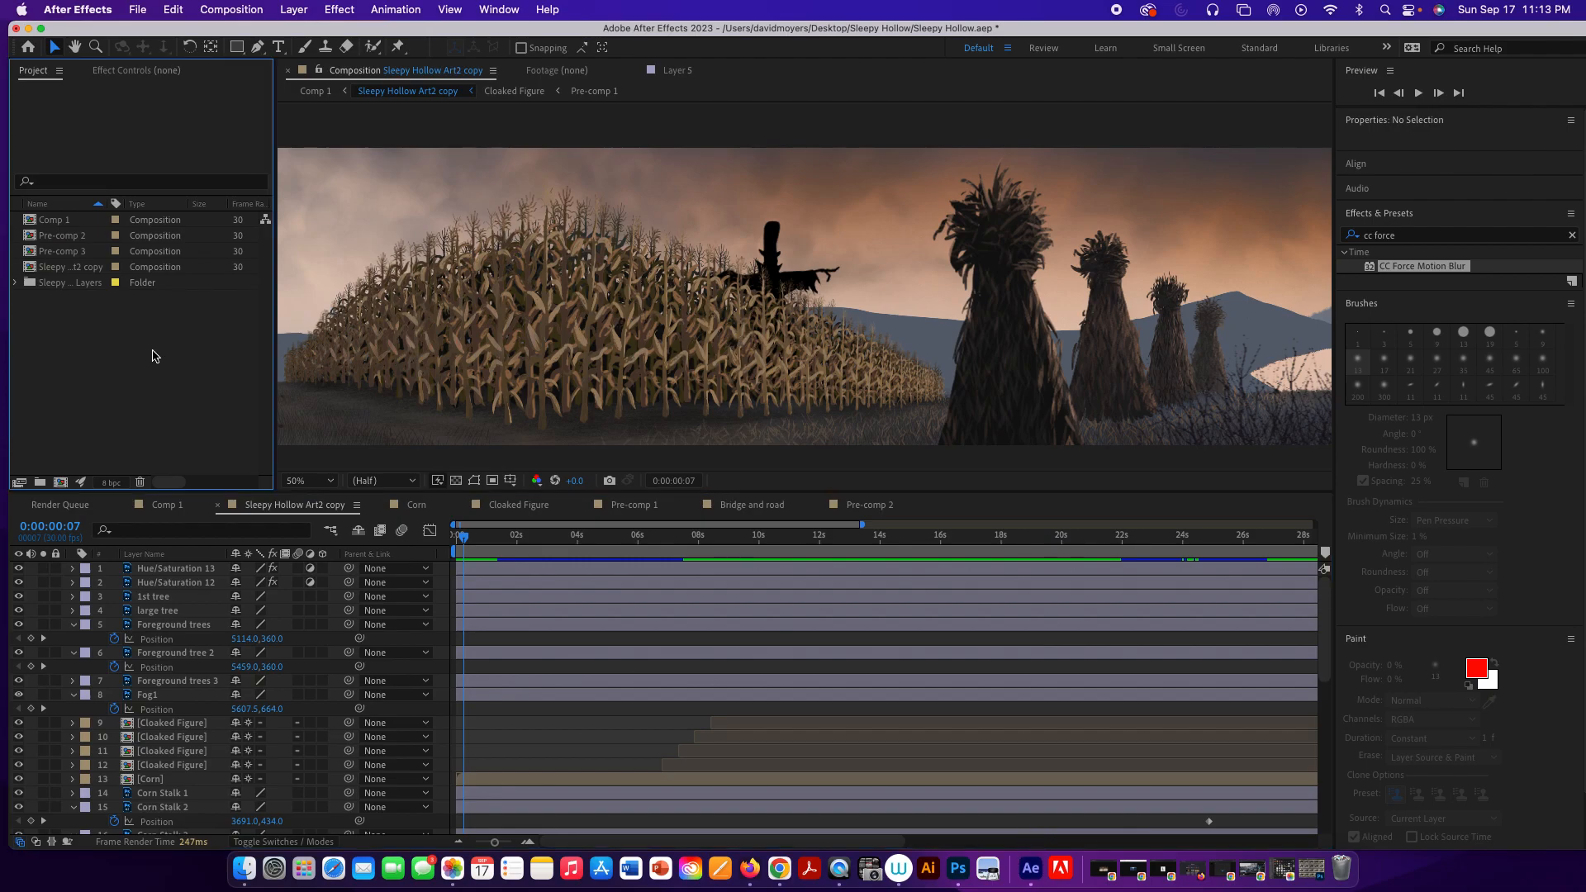
double_click(153, 356)
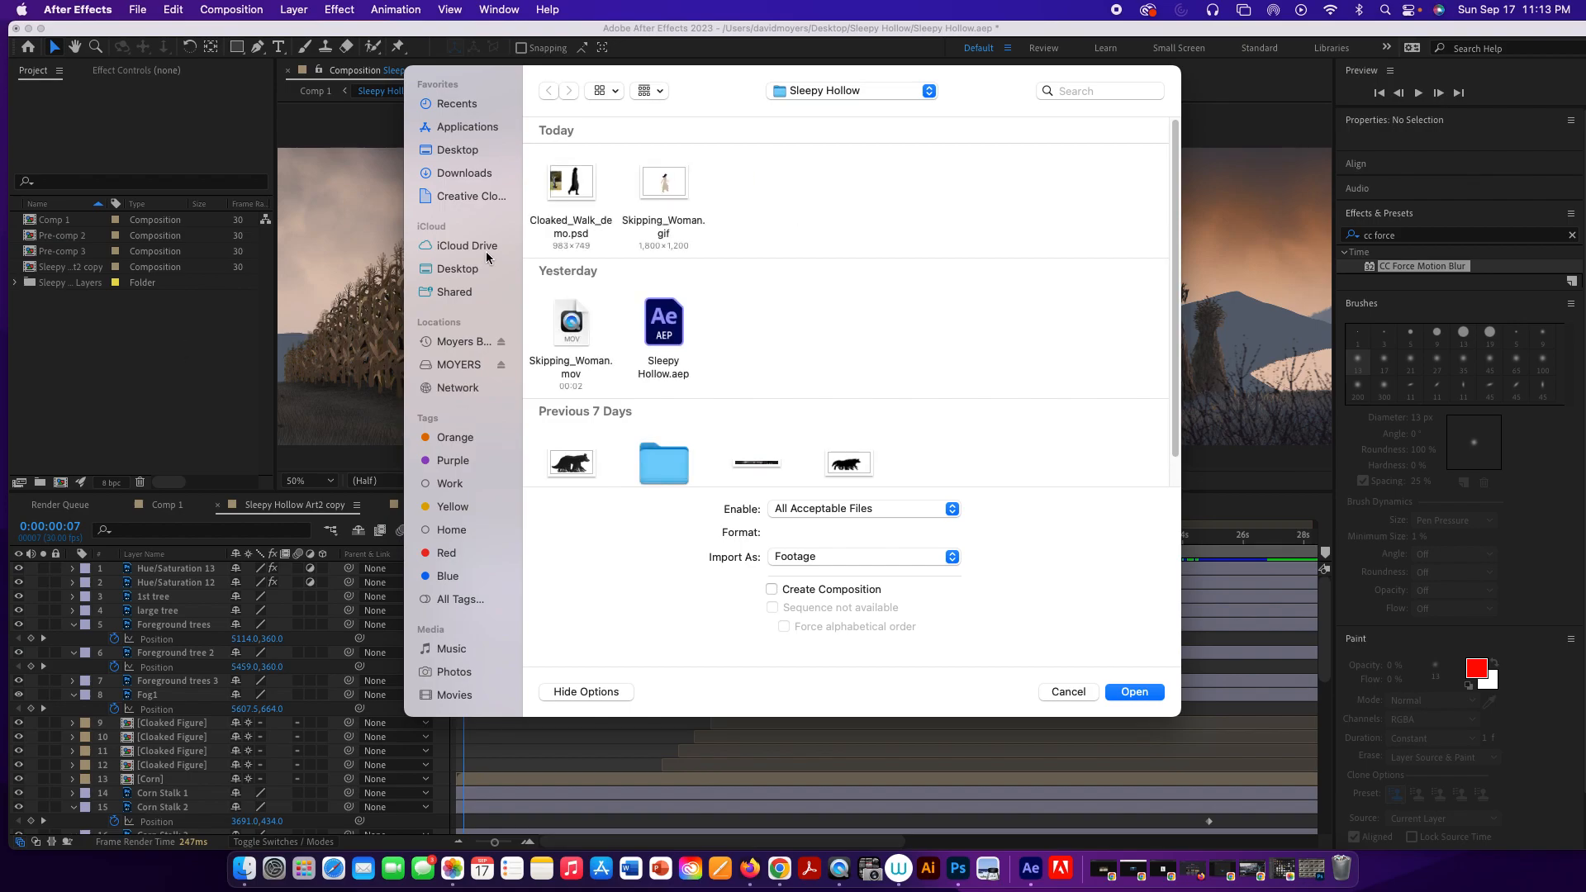
scroll(711, 267, down, 2)
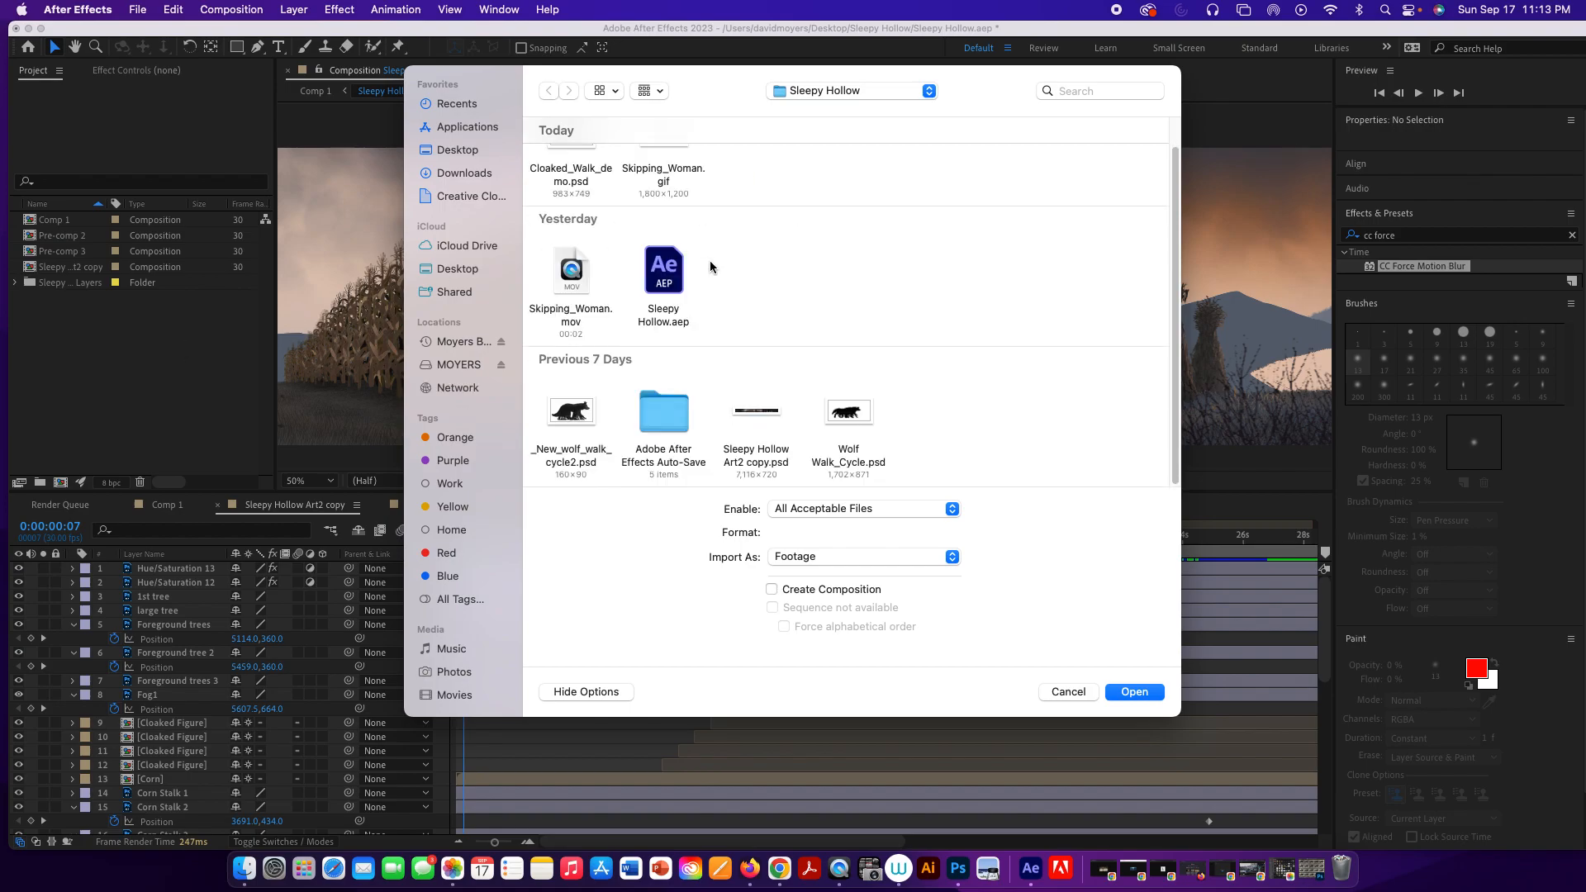
click(565, 417)
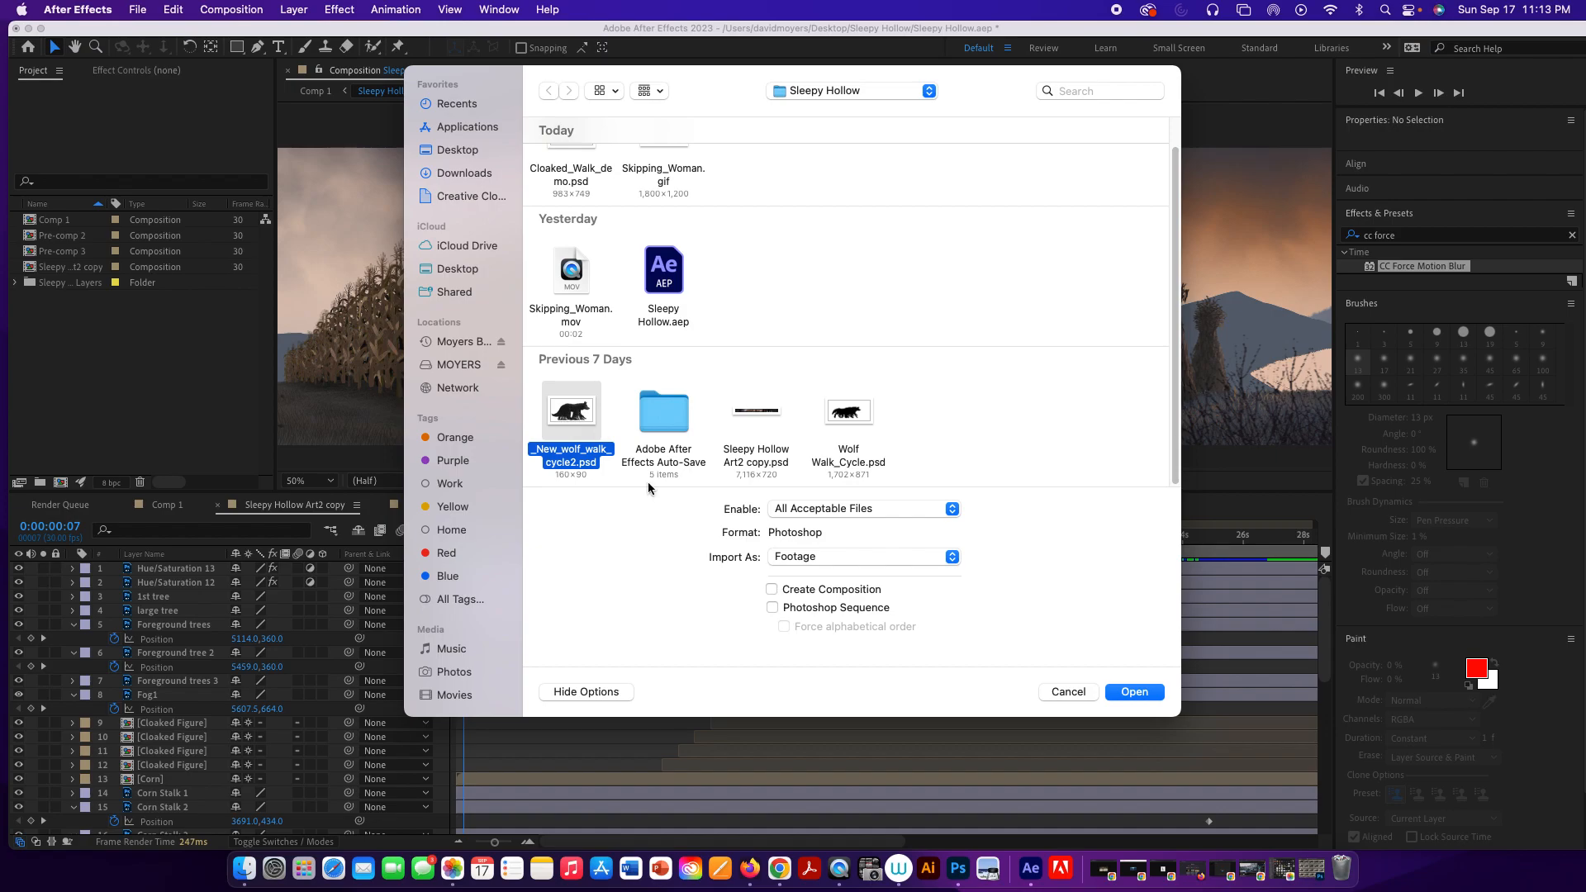
click(790, 561)
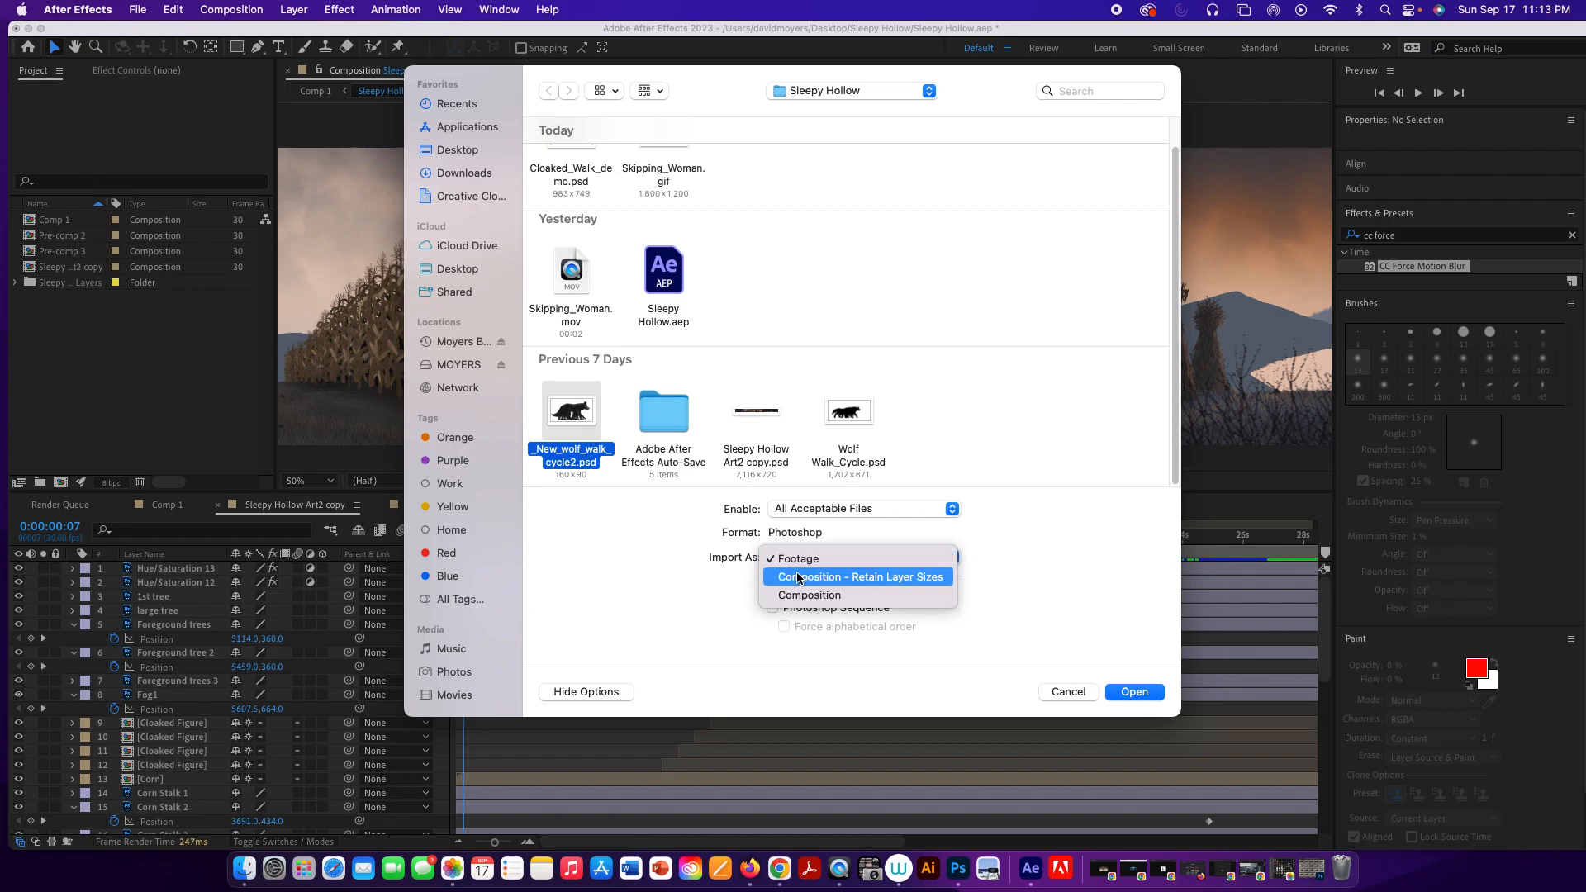
click(811, 578)
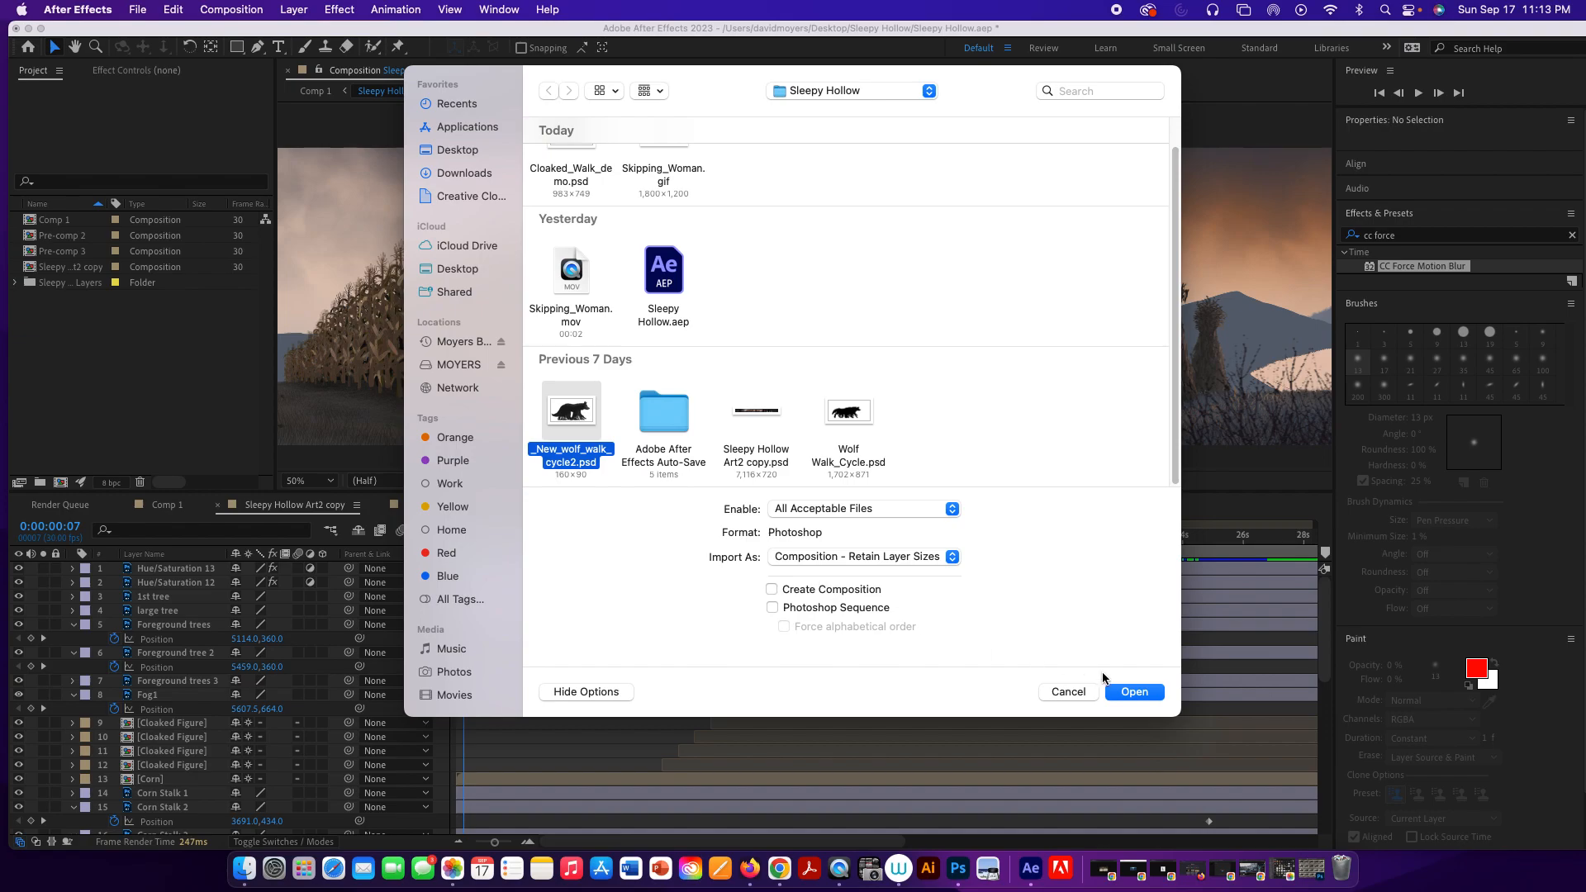
click(1137, 693)
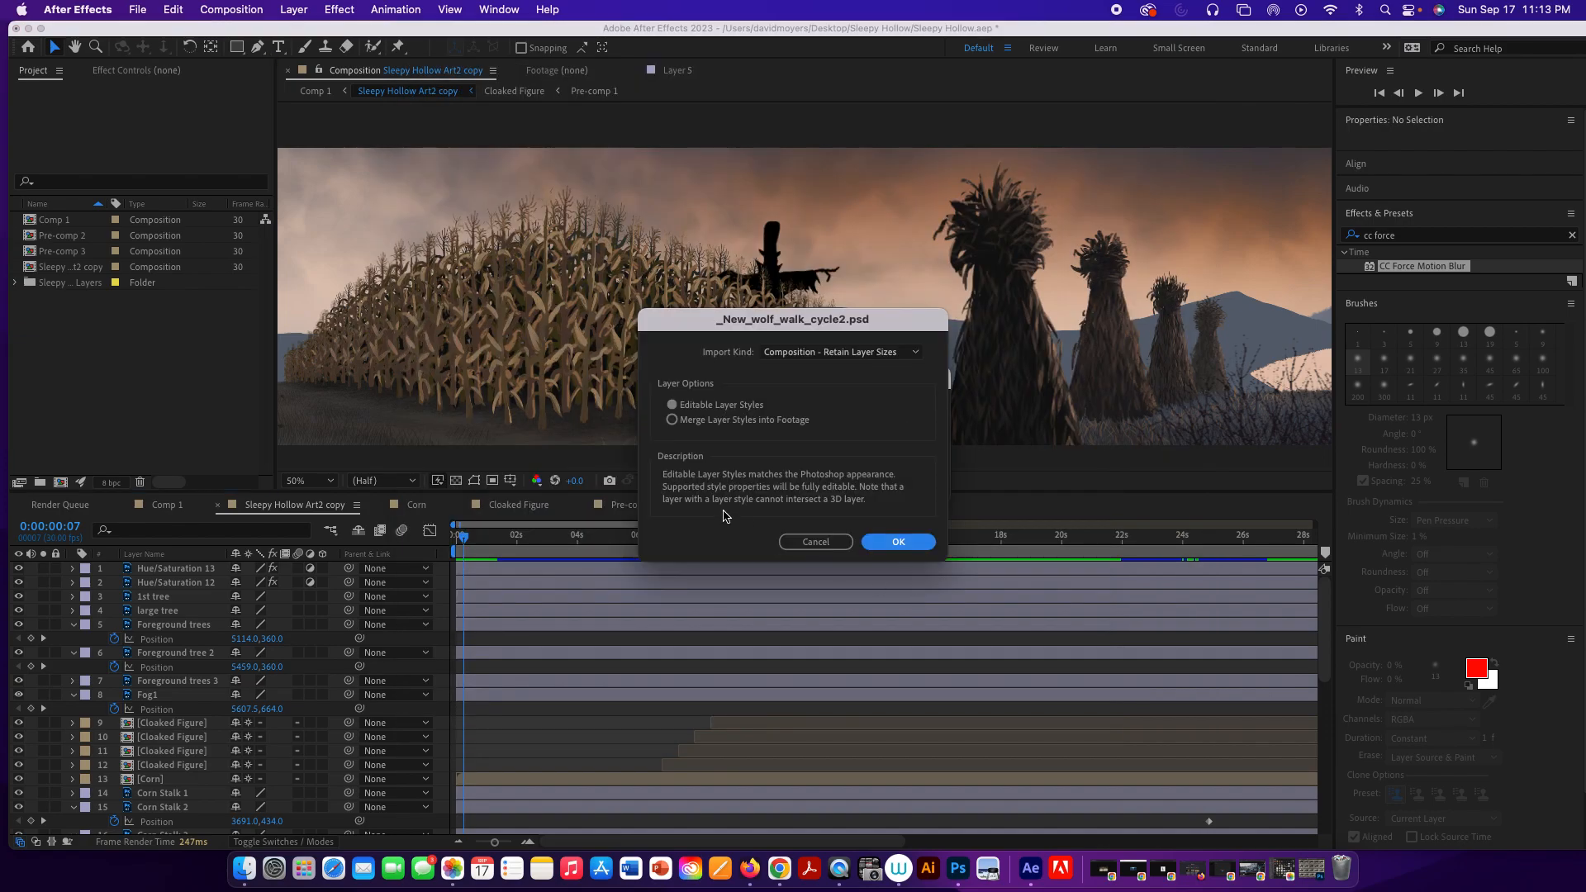
click(892, 541)
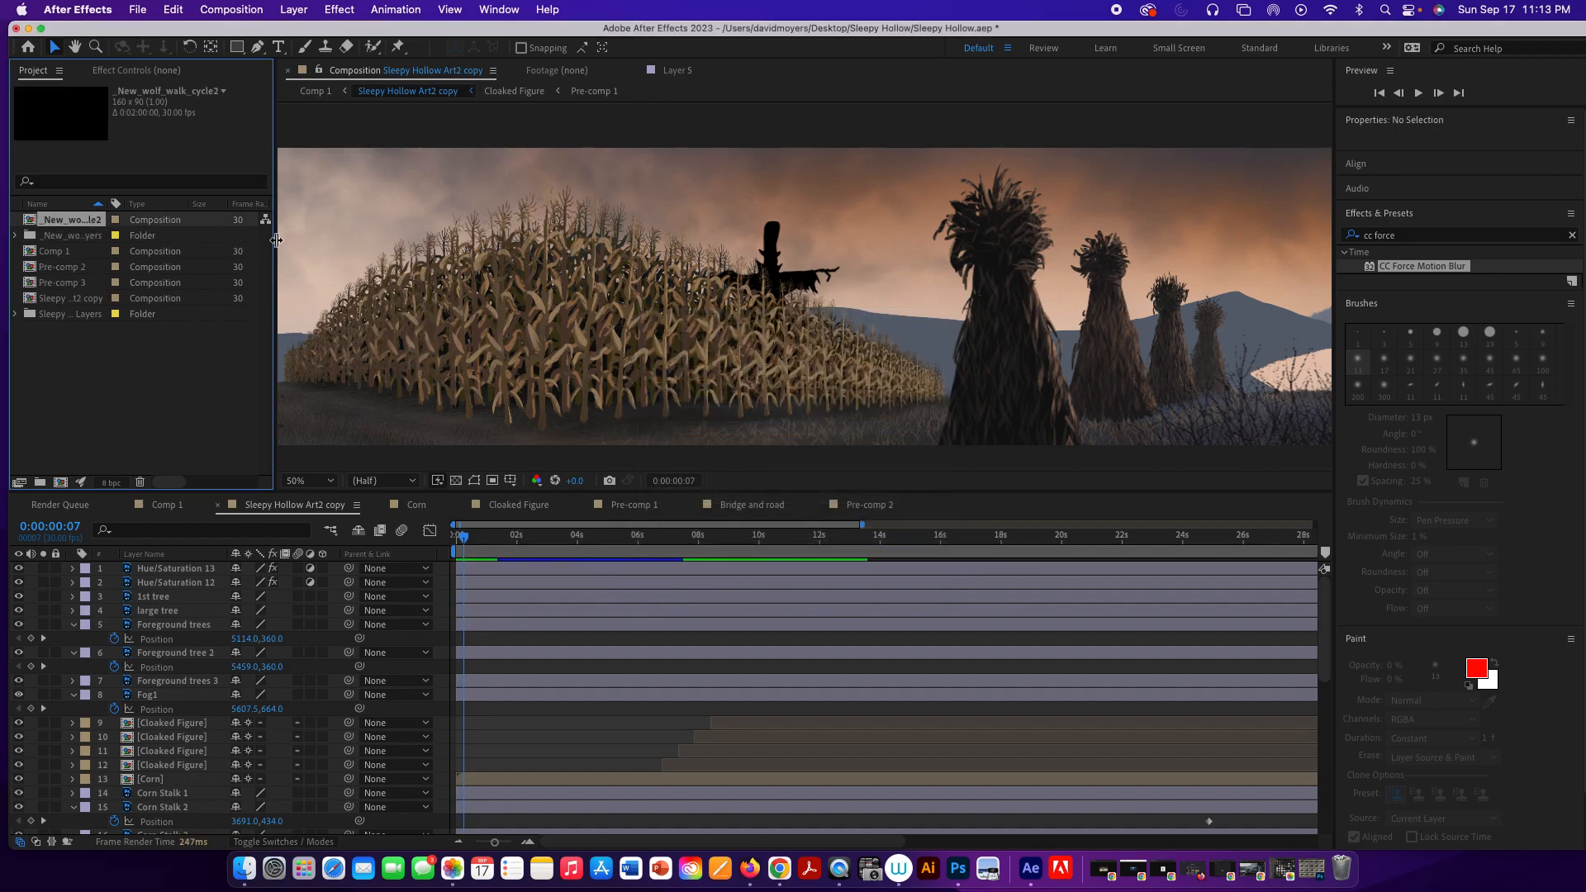
Toggle Corn Stalk 4's visibility to identify it, and add the _New_wolf_walk_cycle2 composition directly above it in the scene's layer stack.
key(comma)
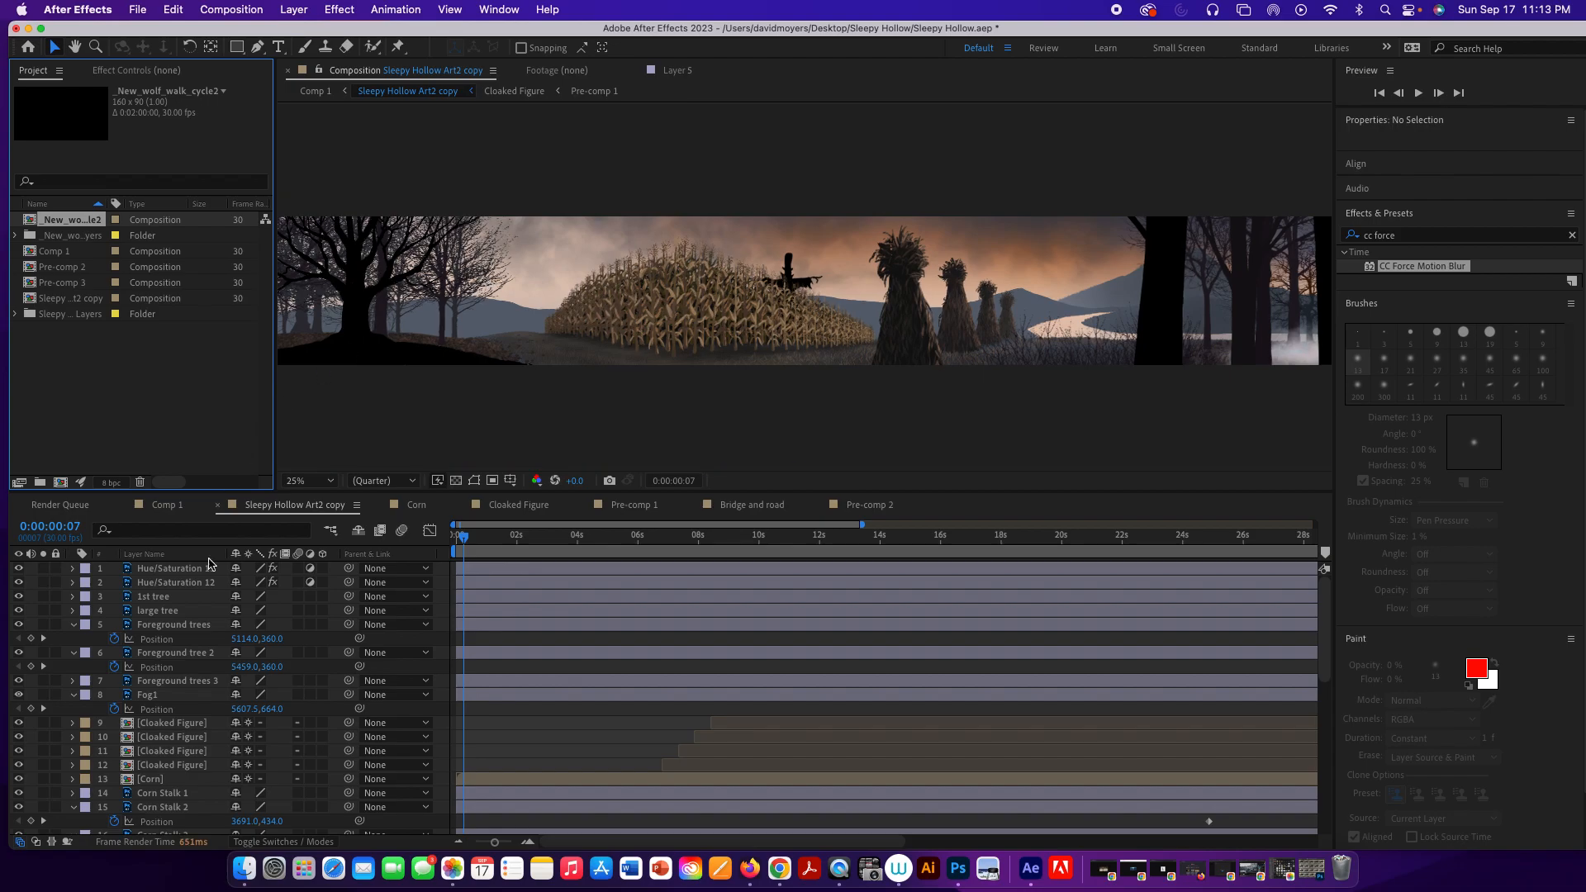
scroll(151, 738, down, 3)
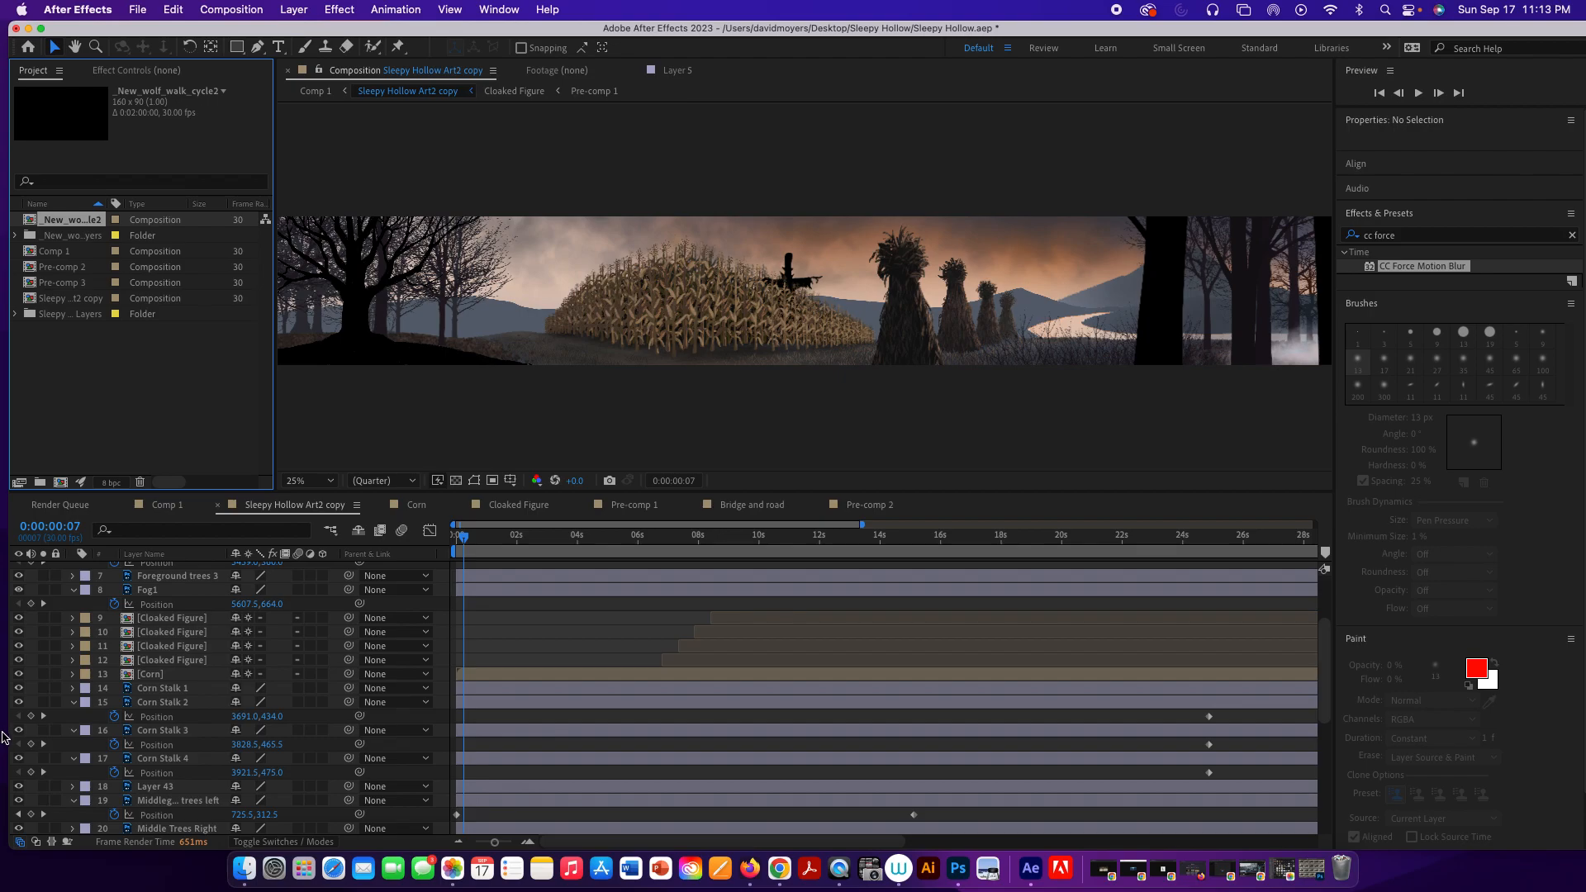
click(19, 758)
click(19, 758)
click(19, 758)
click(19, 759)
click(19, 758)
click(19, 758)
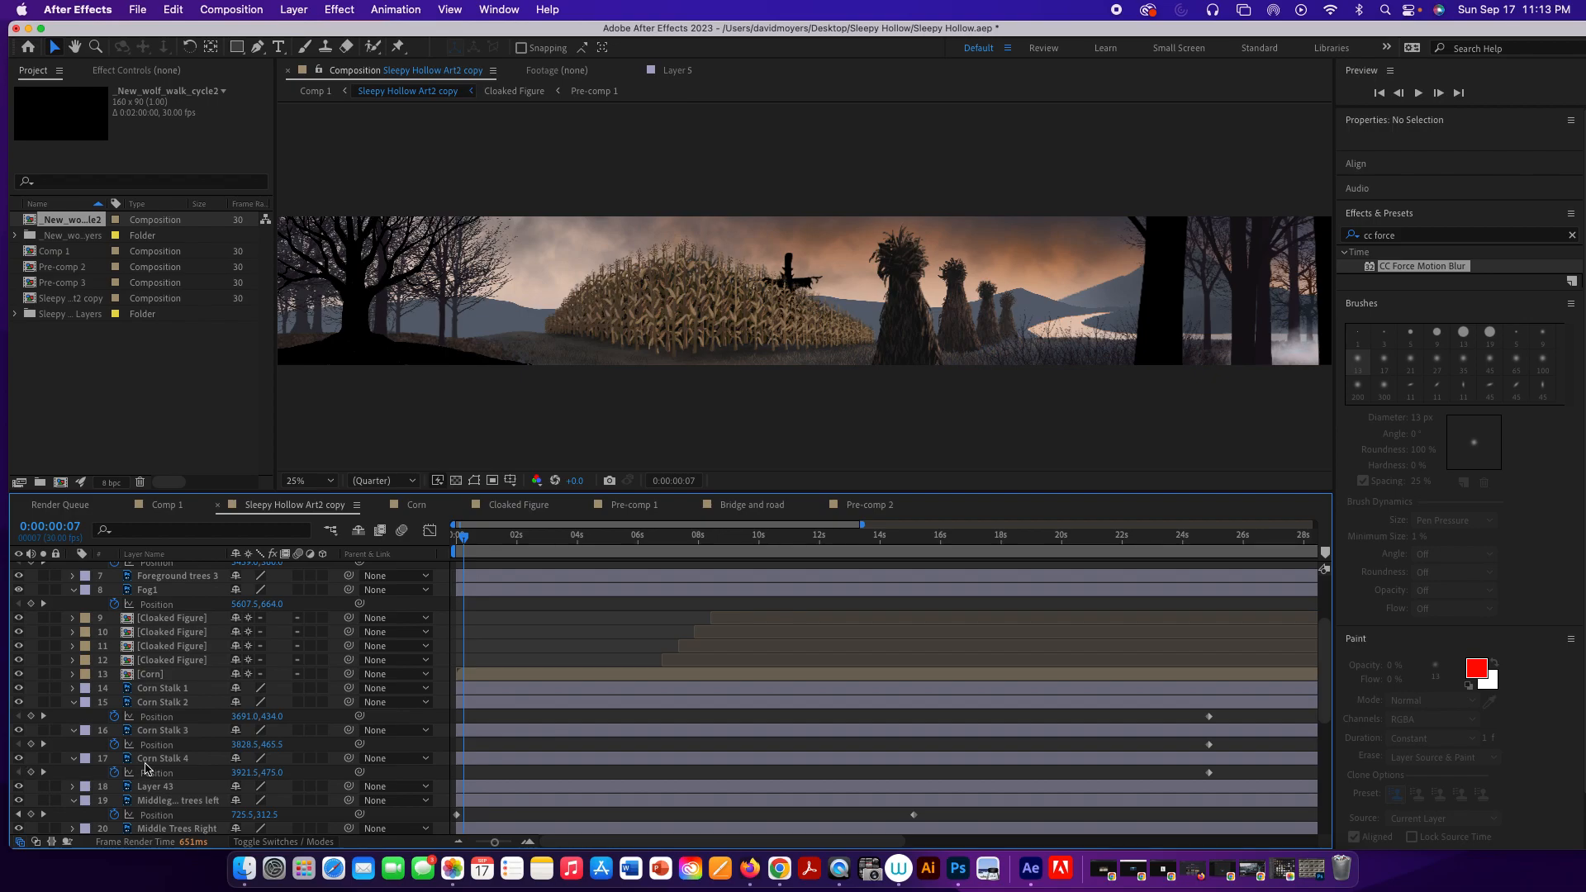
click(161, 758)
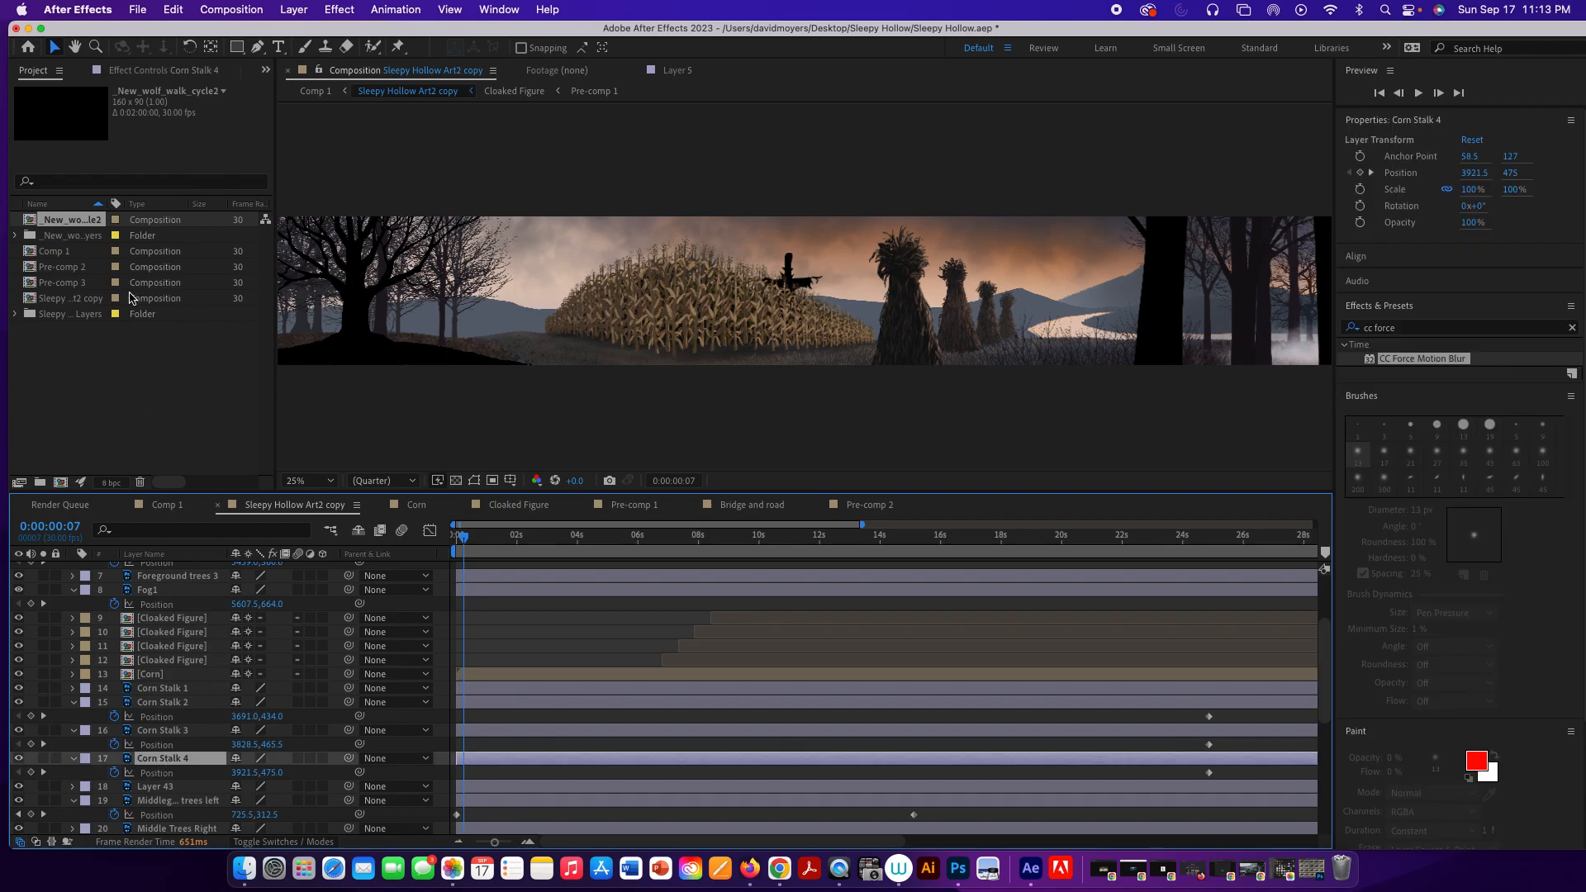
drag(83, 221, 196, 752)
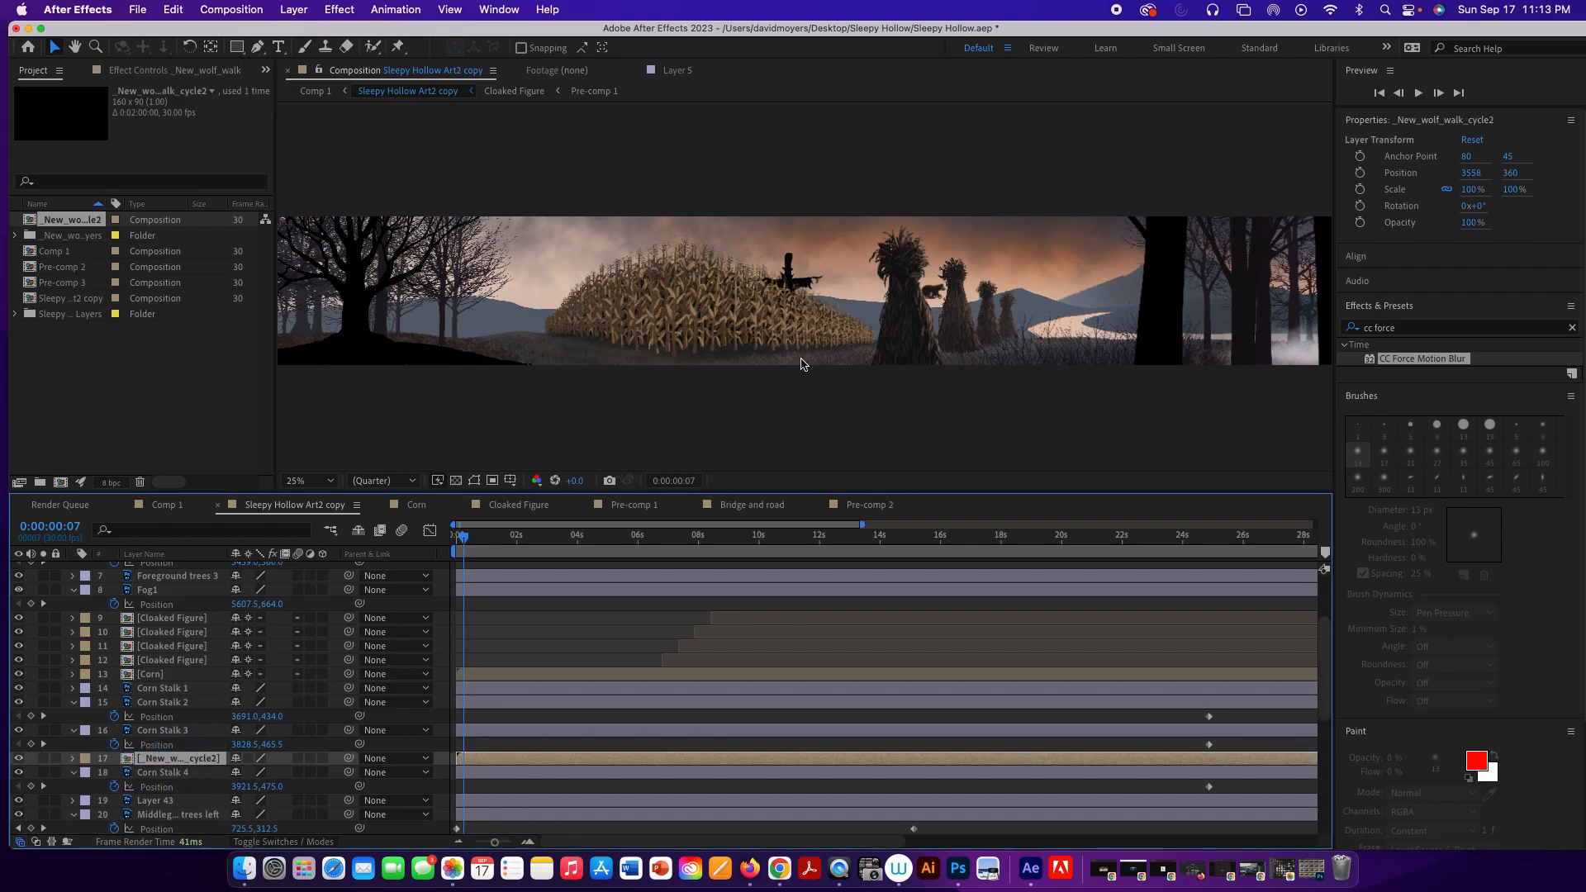
Move the wolf down to the ground beside the farthest corn stalk, at about position 3931, 568.
scroll(923, 333, down, 1)
scroll(922, 334, up, 1)
scroll(923, 334, up, 4)
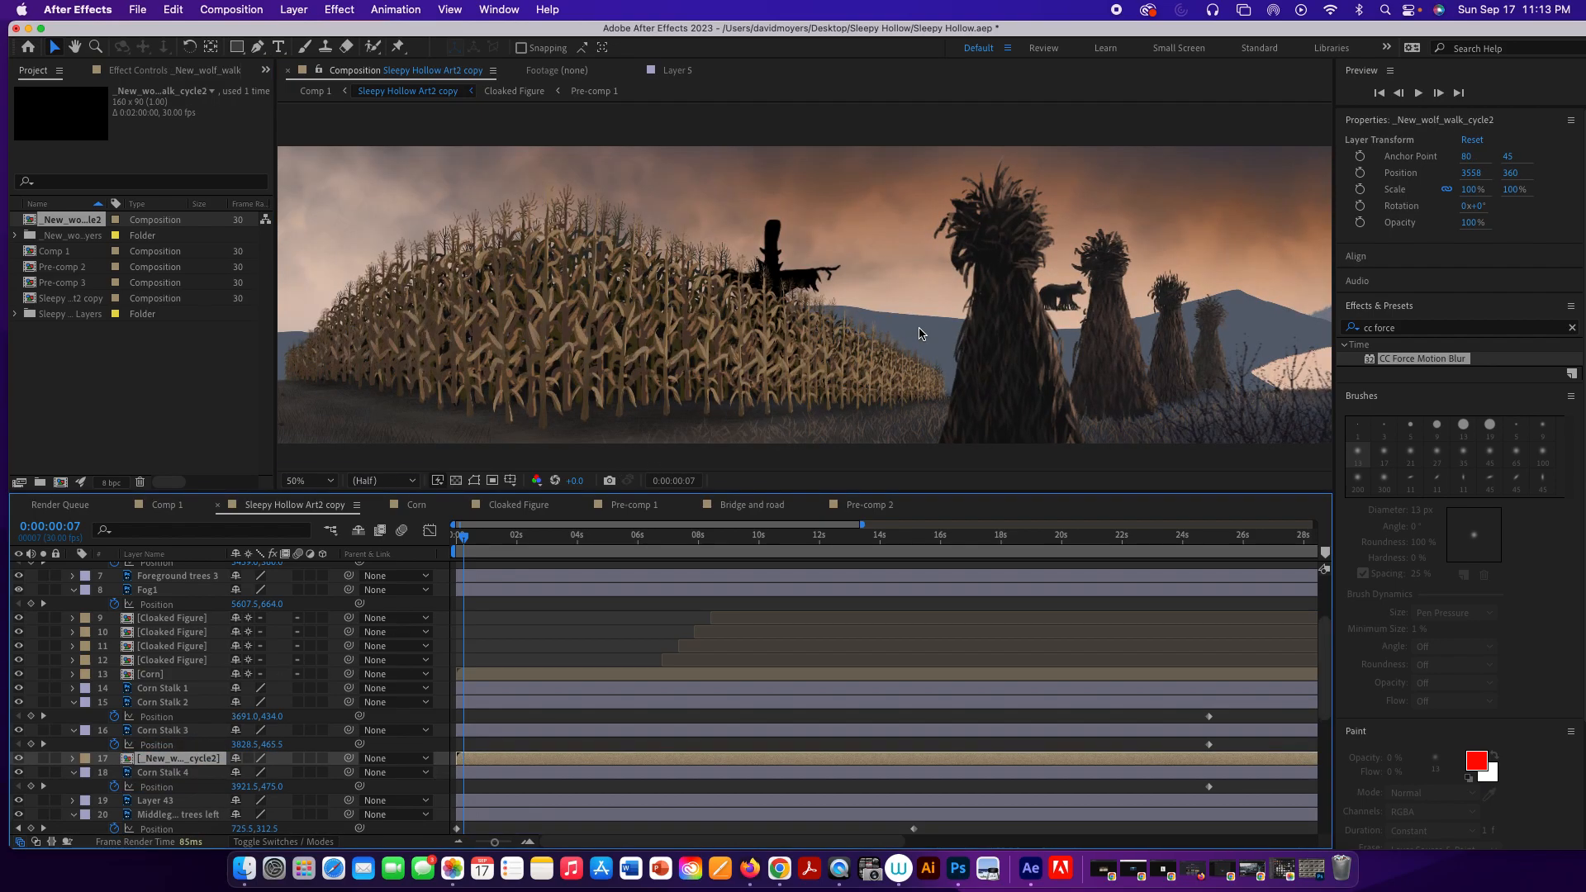
key(h)
drag(958, 326, 328, 201)
drag(625, 272, 476, 226)
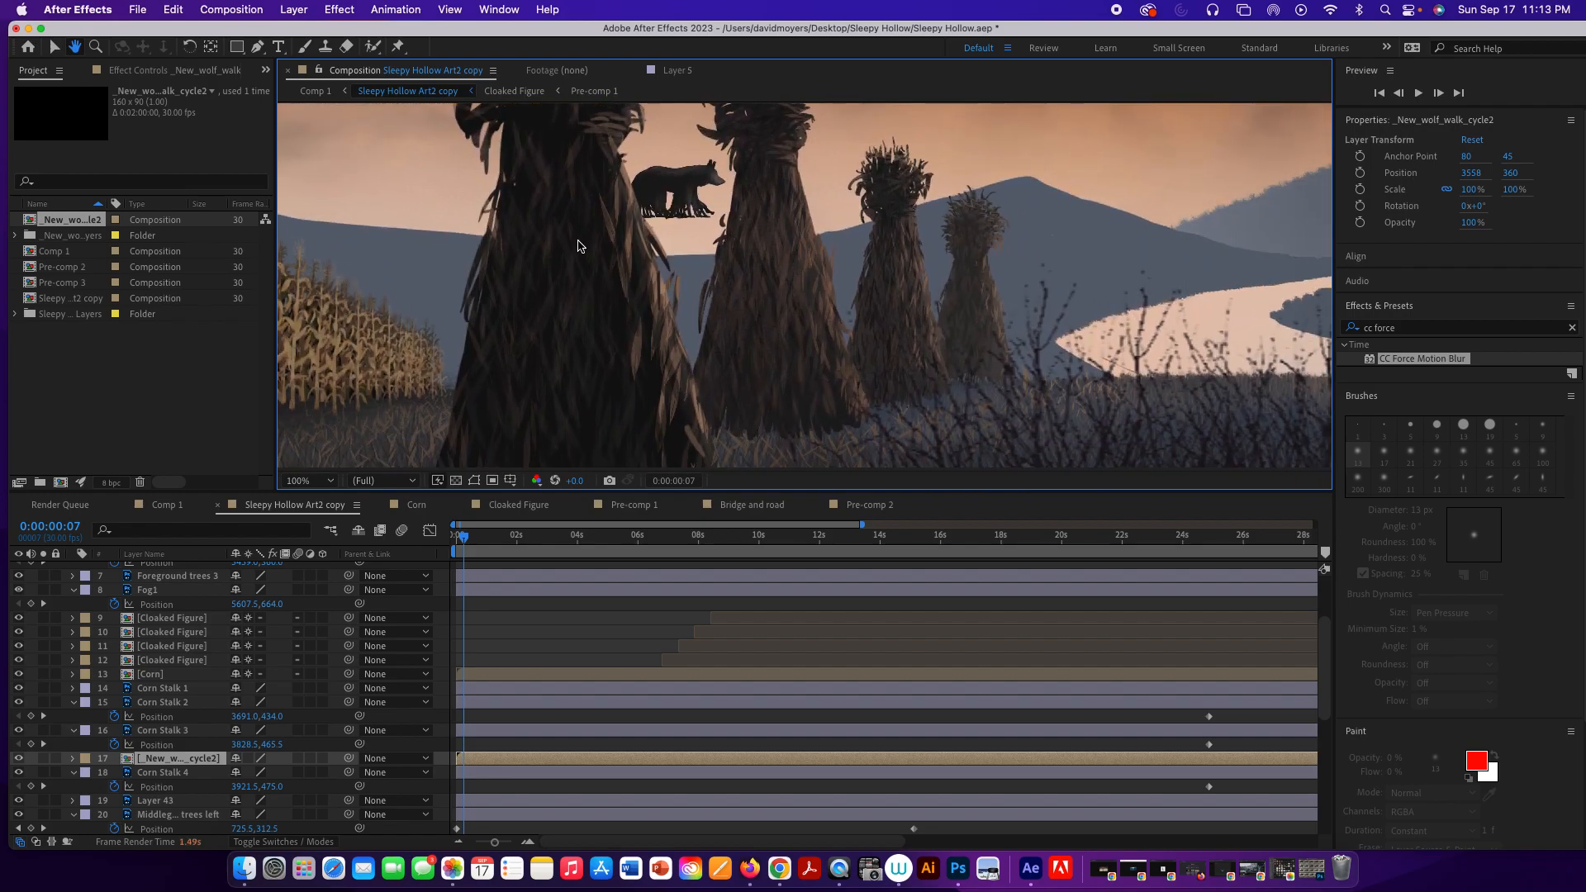
drag(584, 248, 463, 208)
key(v)
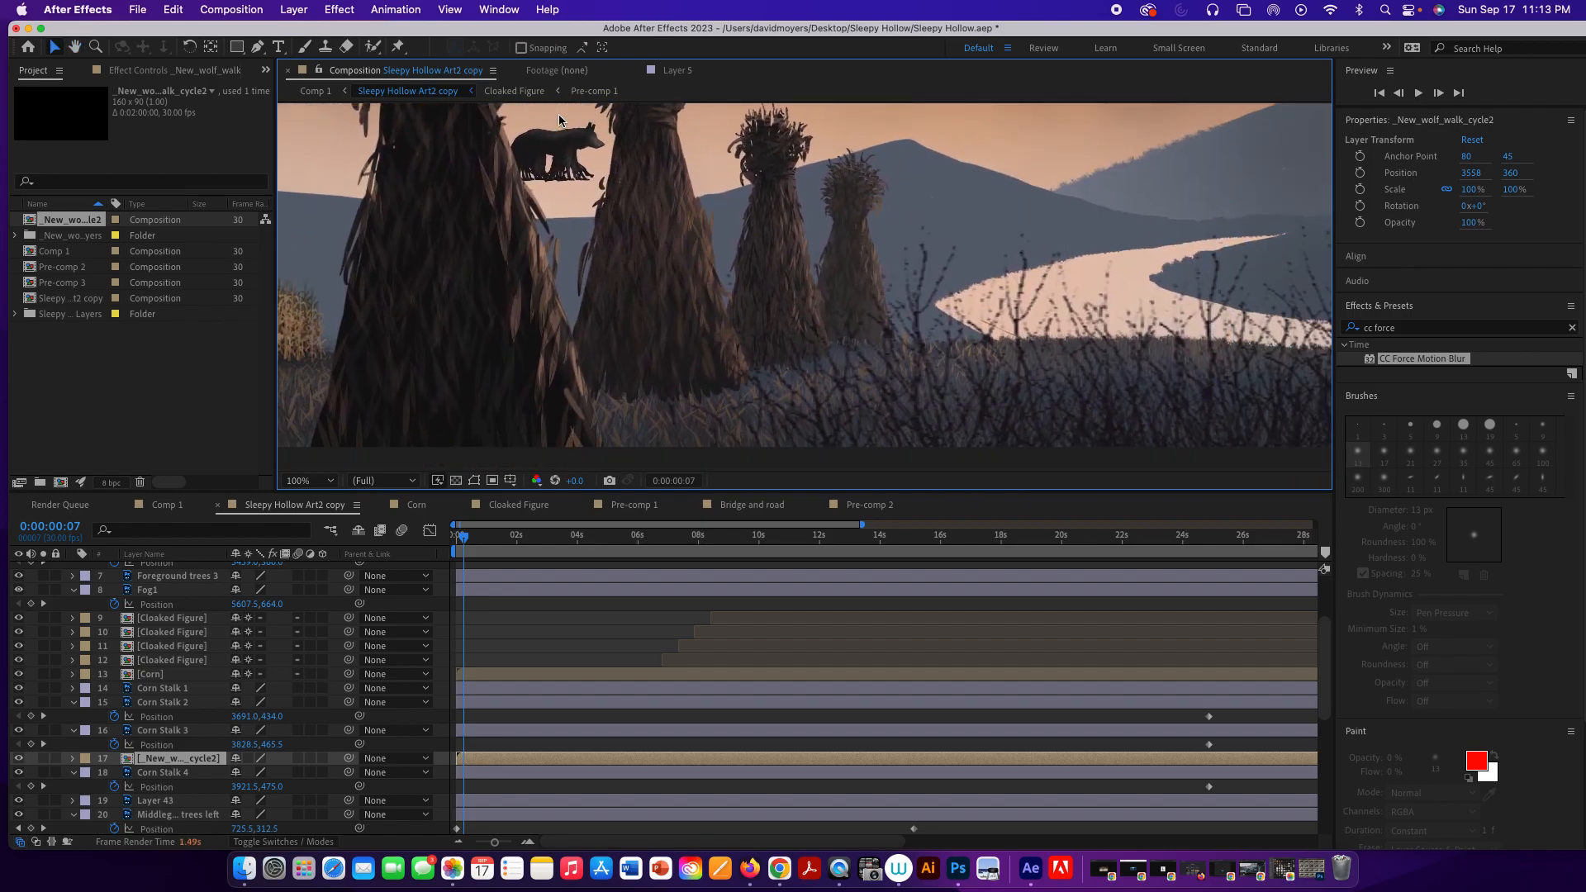
drag(552, 144, 860, 317)
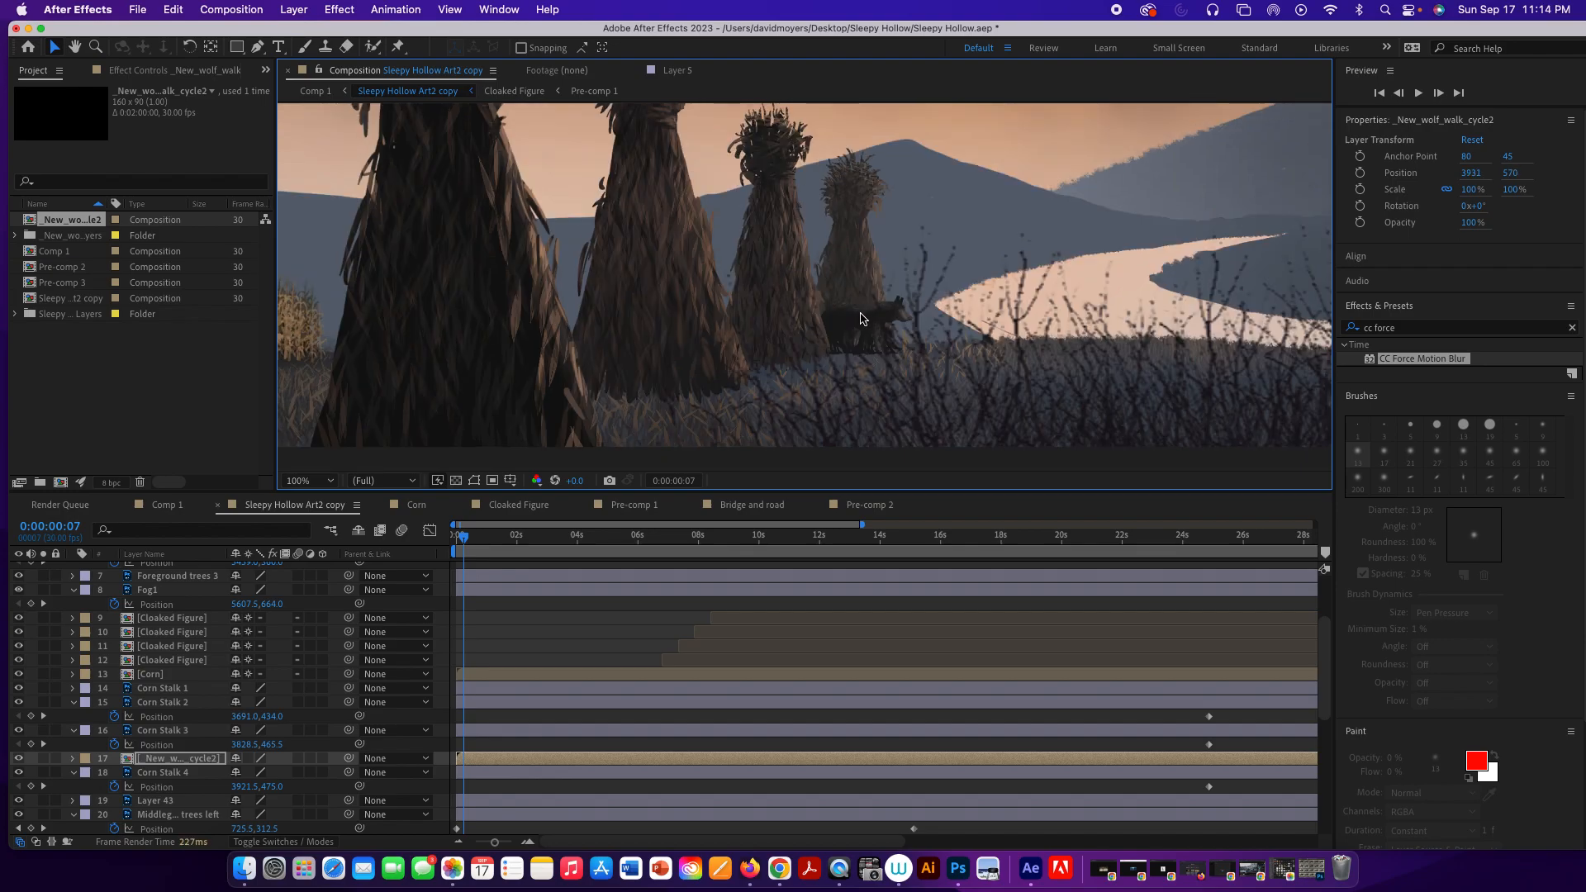
drag(861, 314, 862, 313)
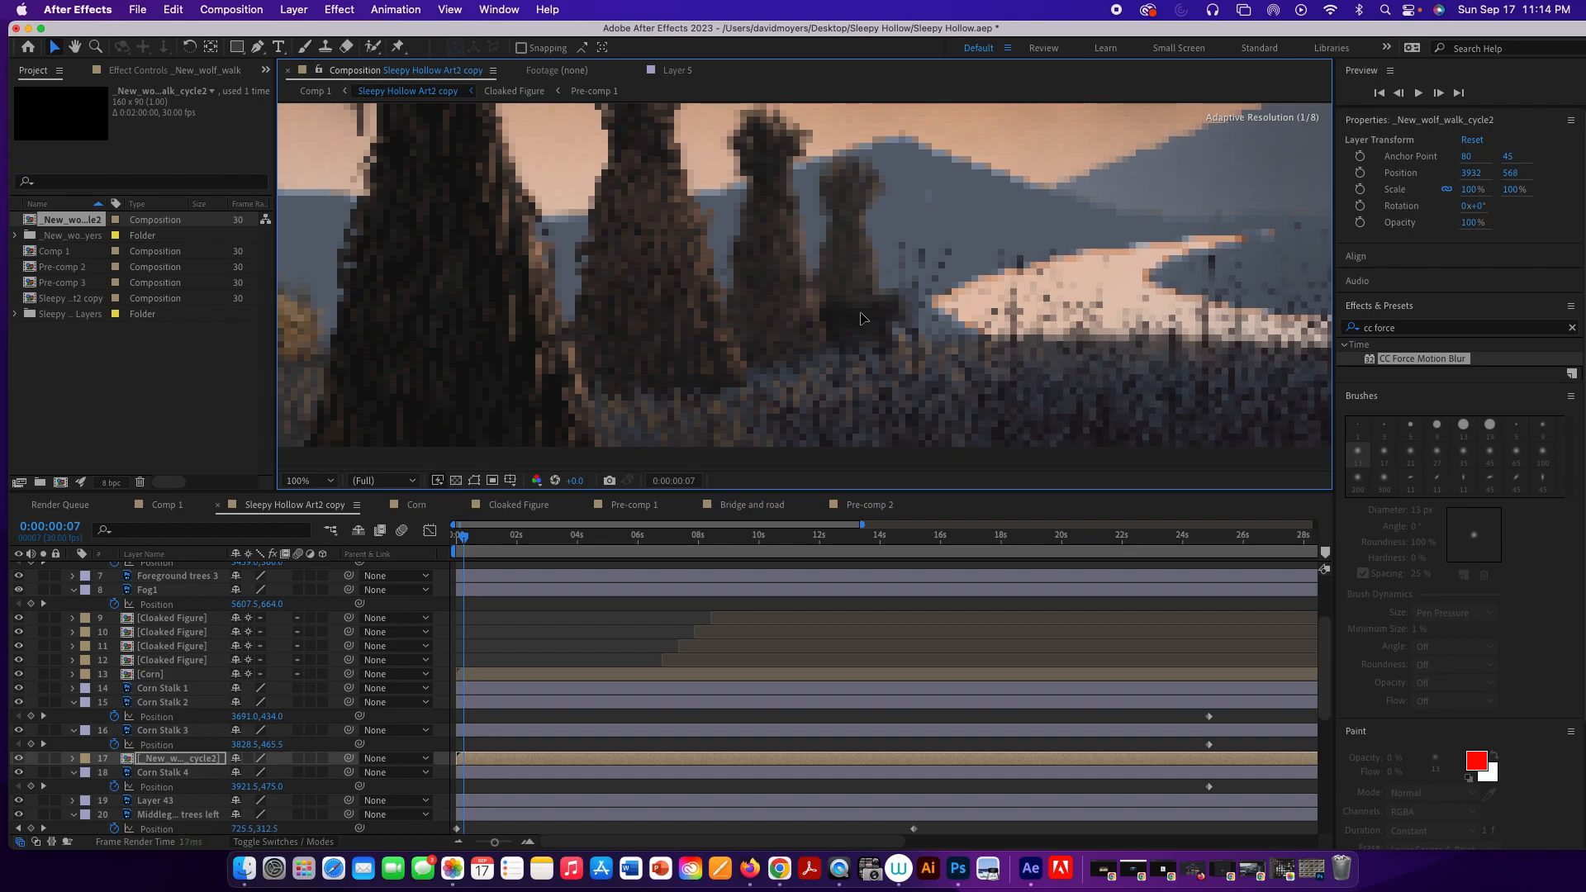
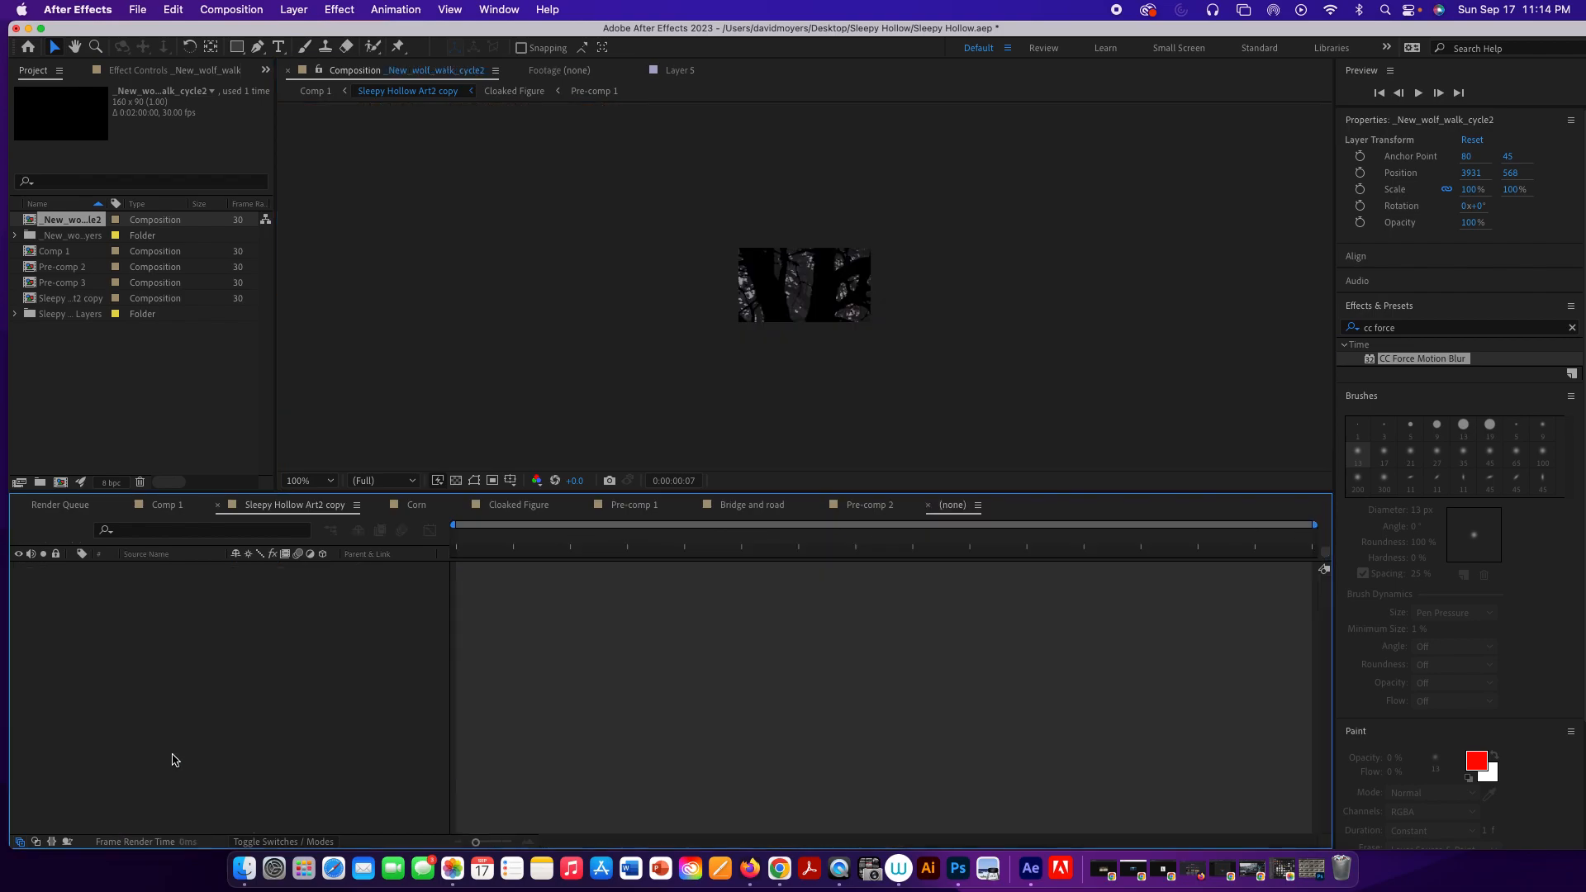
Open the nested _New_wolf_walk_cycle2 composition and change its background color to white.
double_click(174, 758)
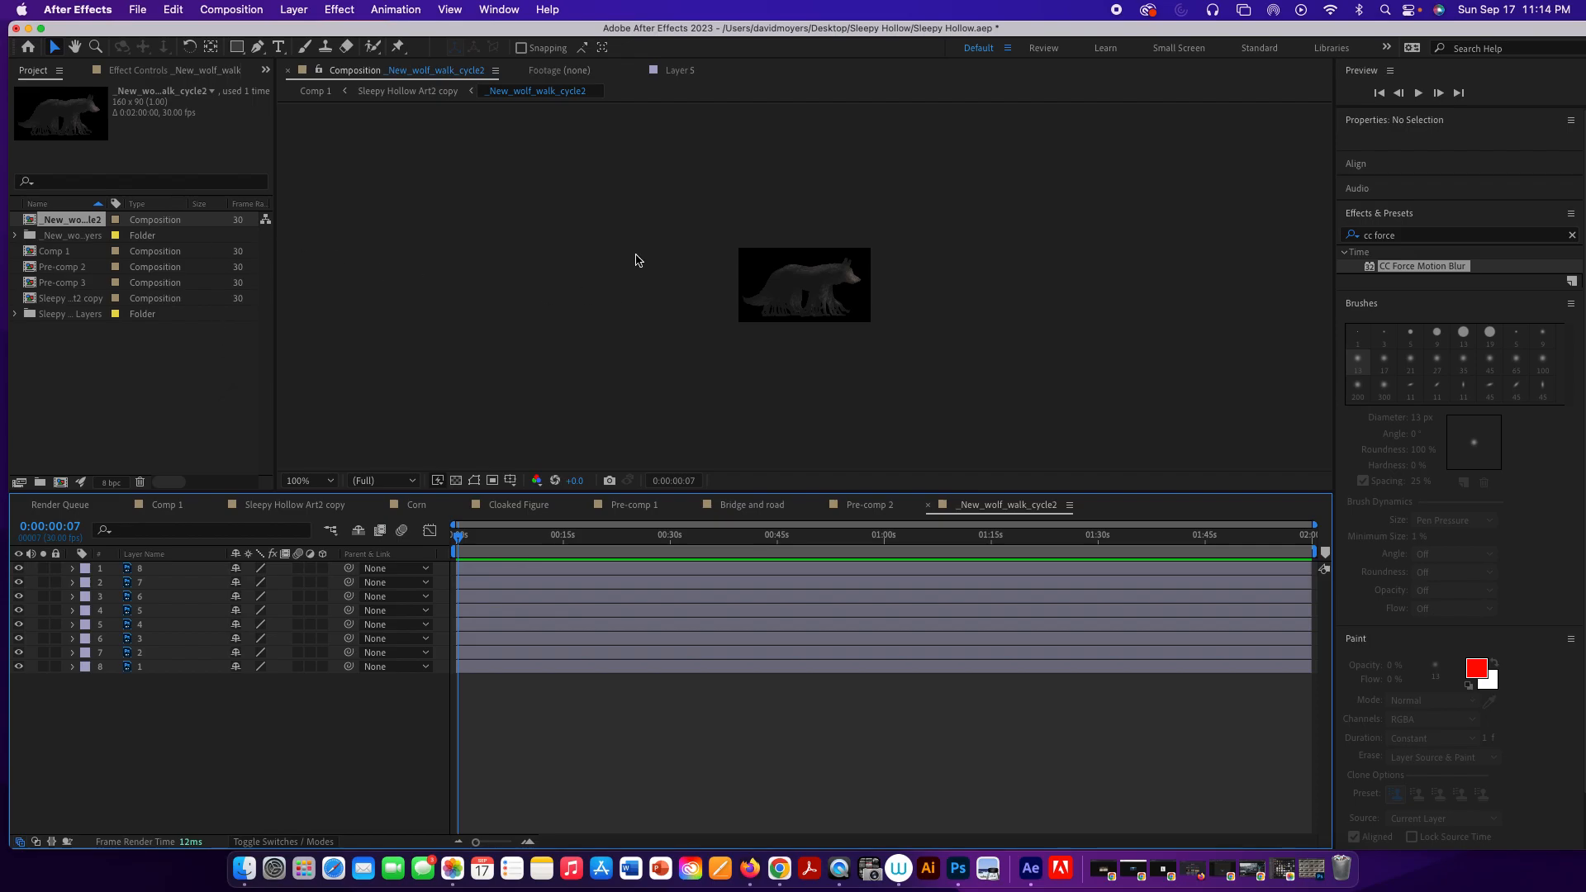
click(237, 11)
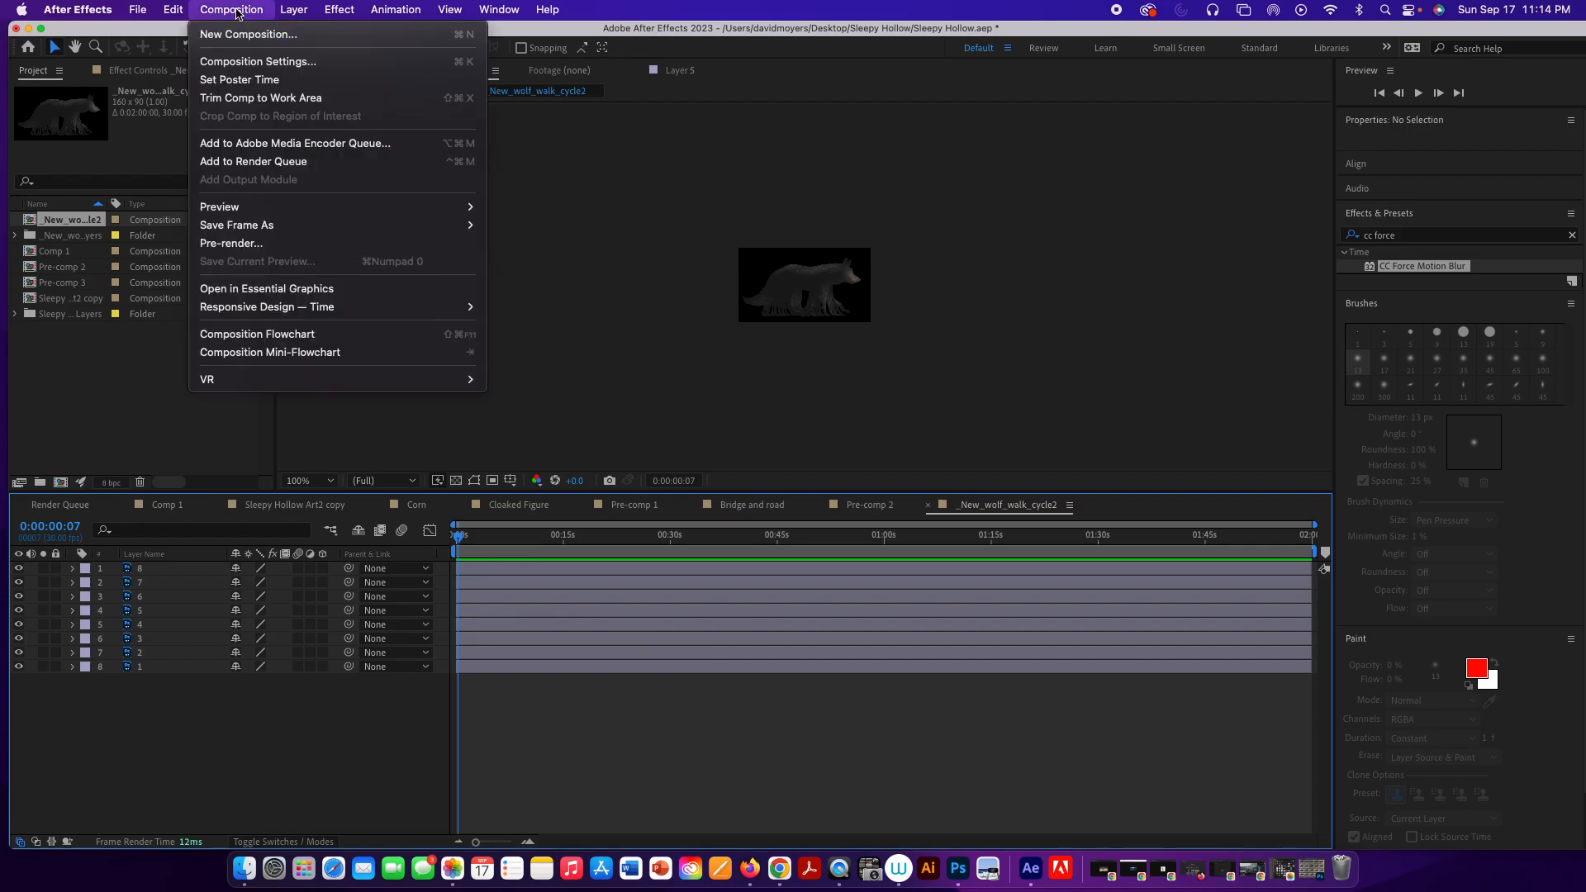
click(396, 63)
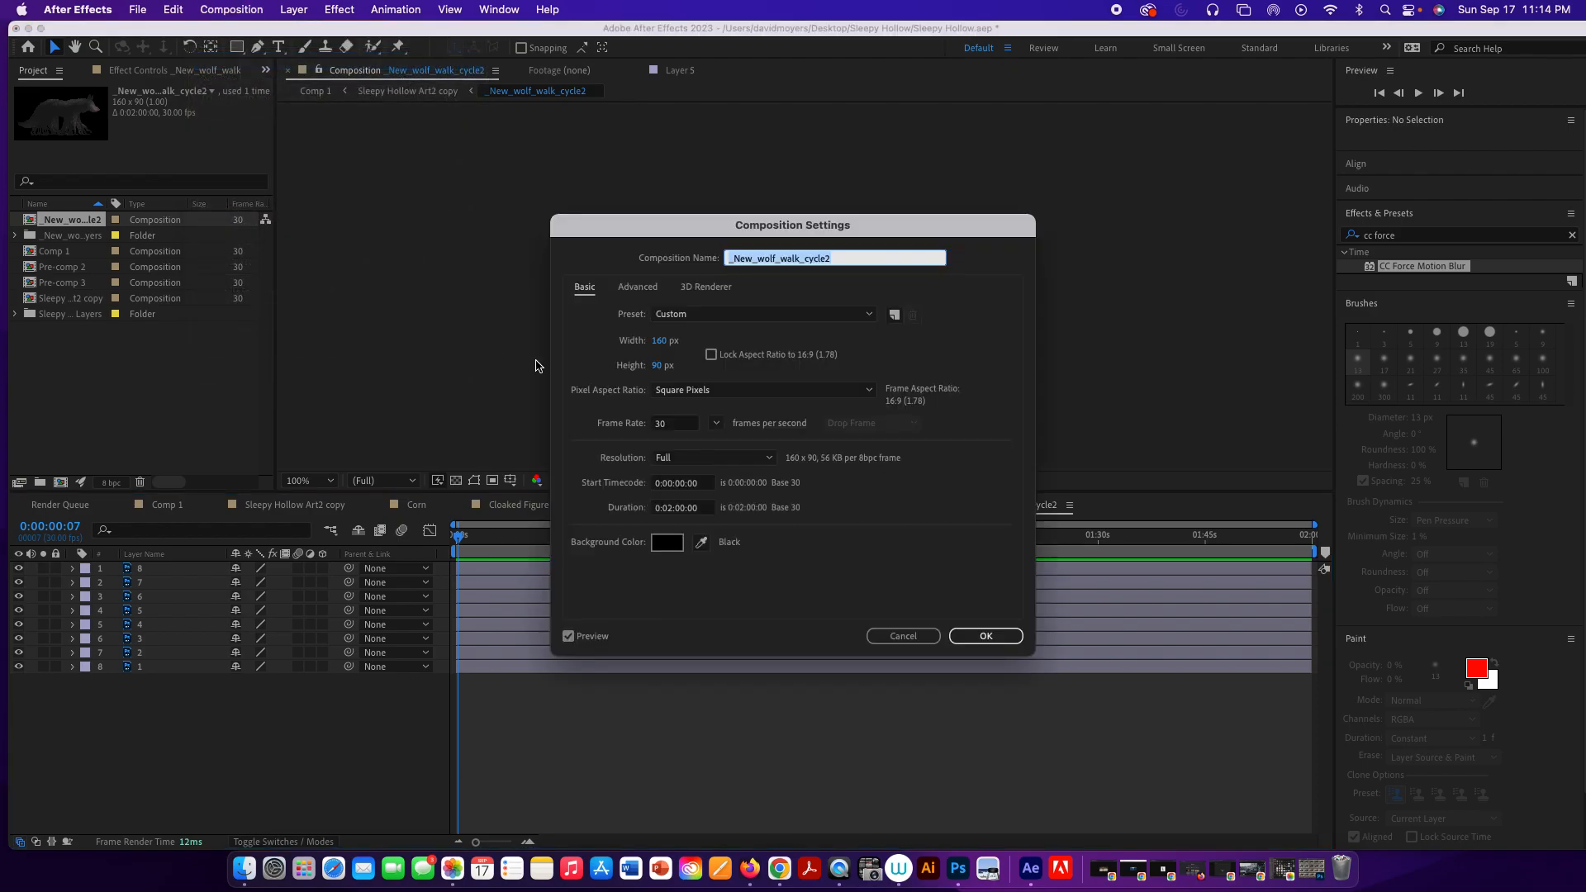
click(671, 558)
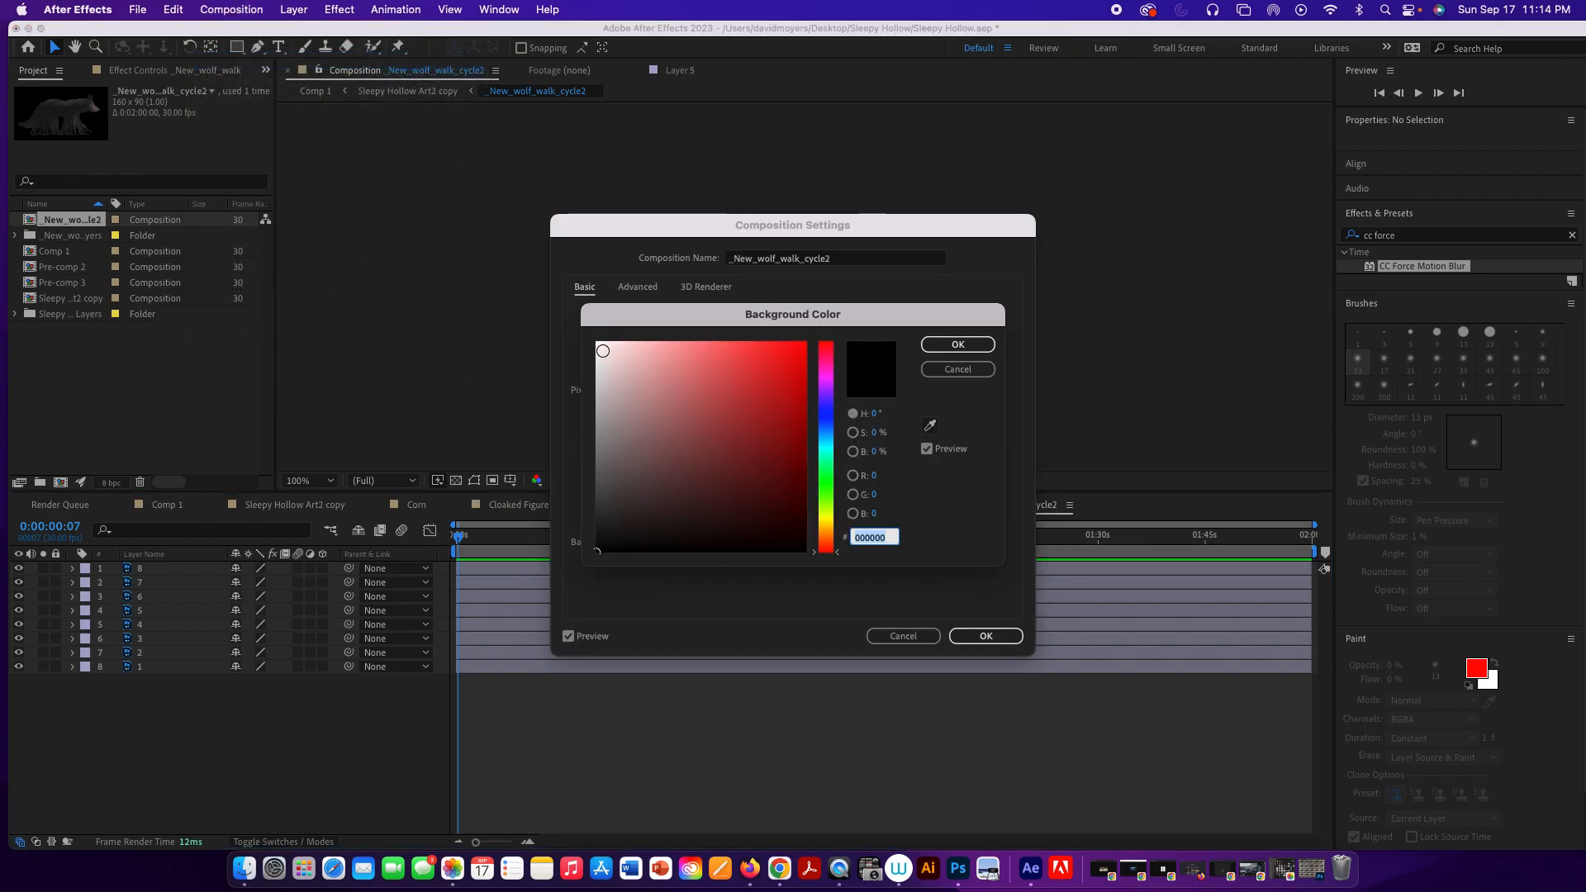
click(598, 343)
click(942, 345)
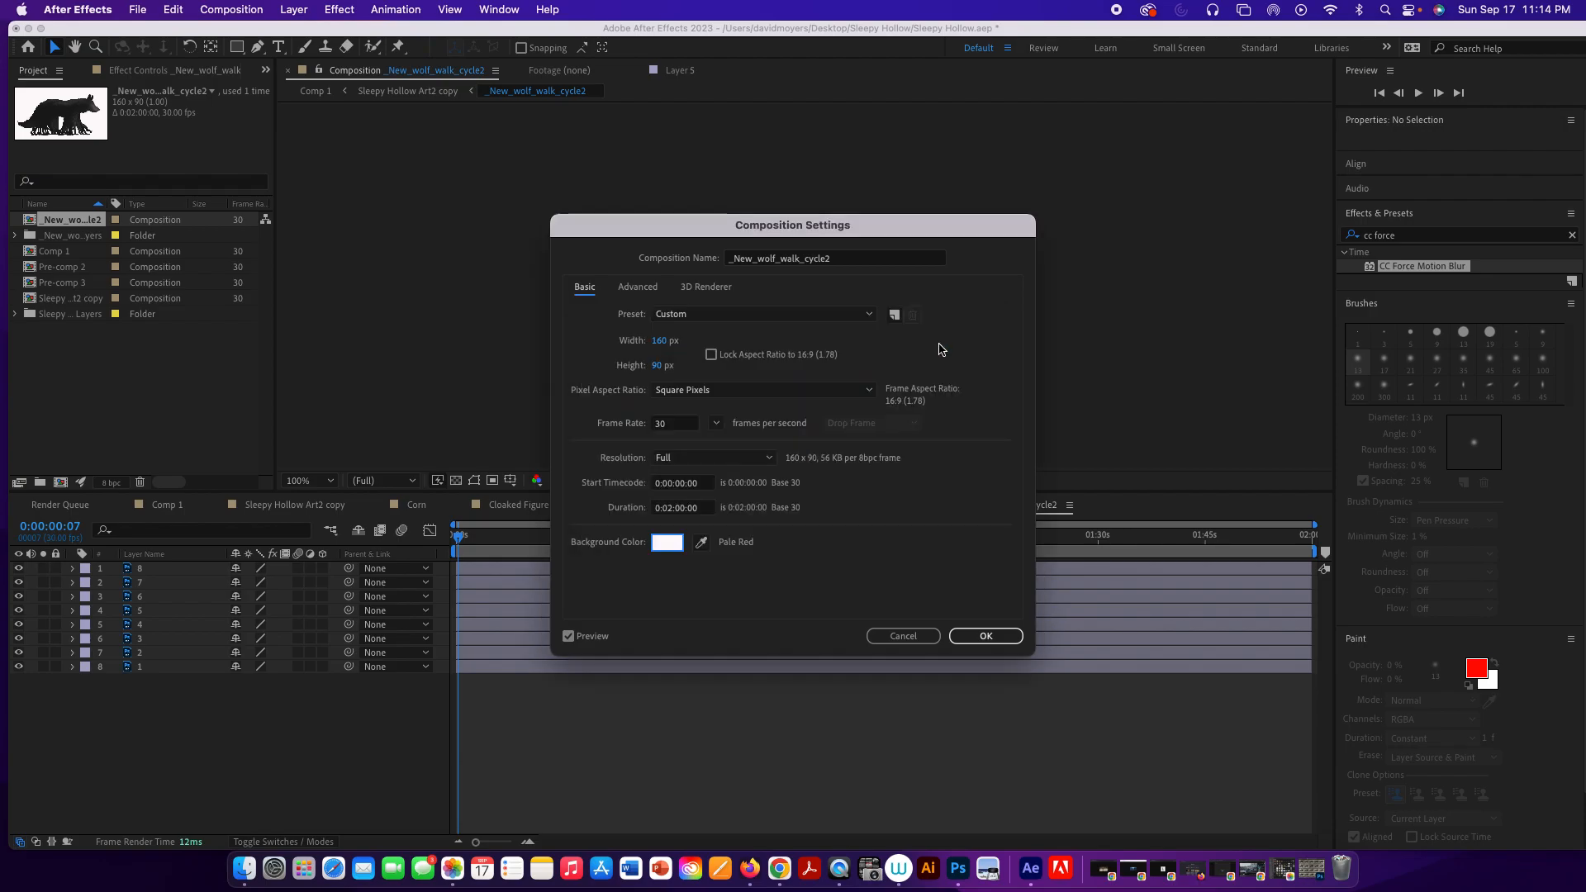
click(1012, 634)
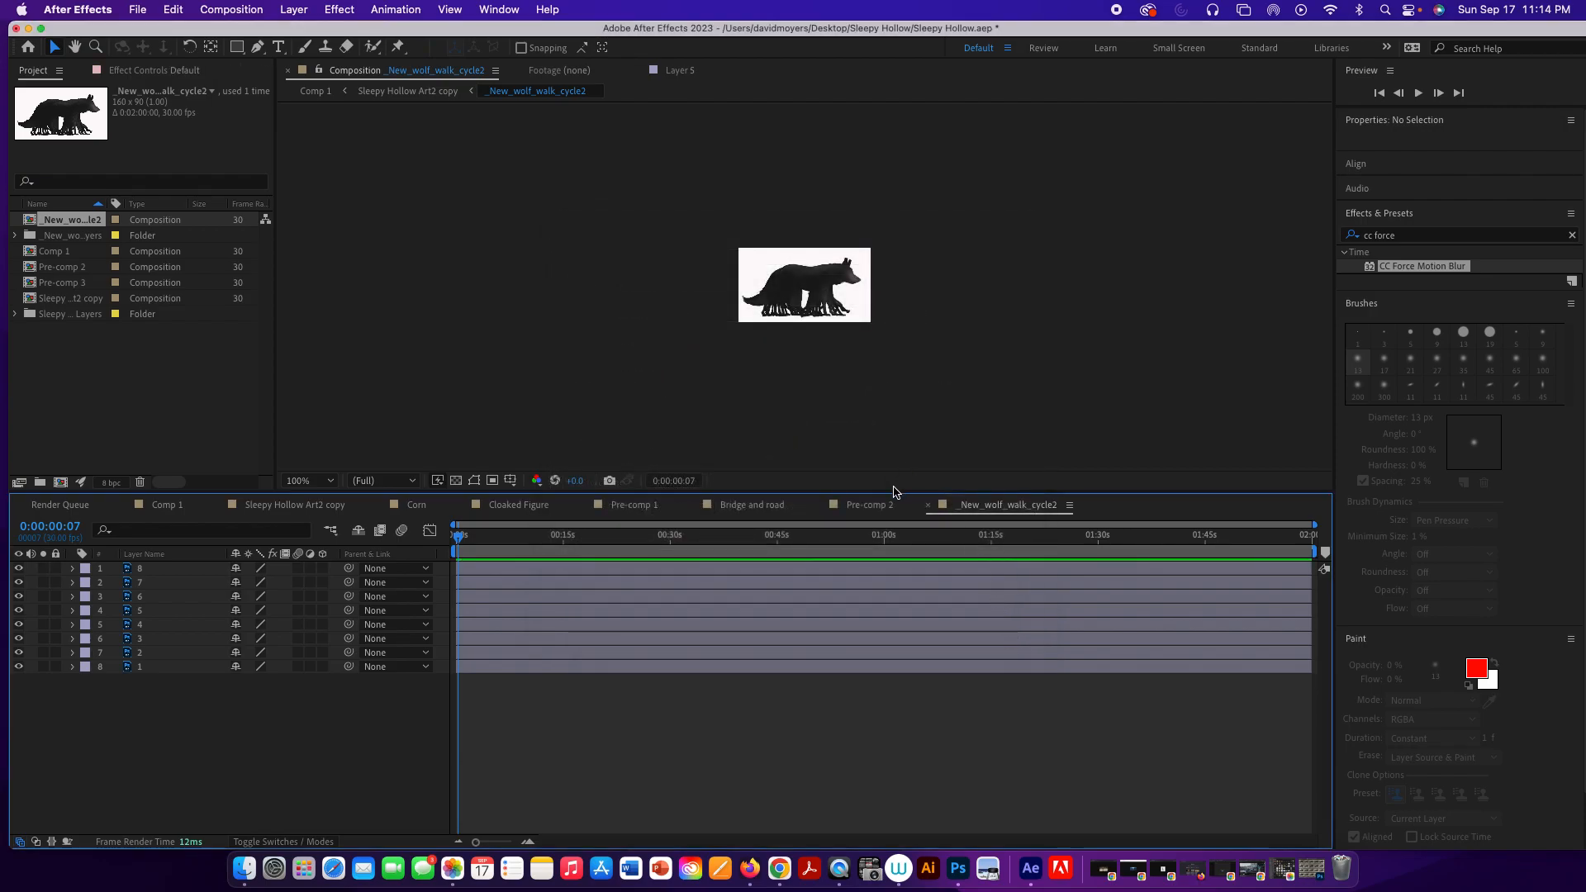
Enlarge the timeline area and compare the wolf composition's timeline at single-frame scale and at full length.
drag(892, 493, 885, 445)
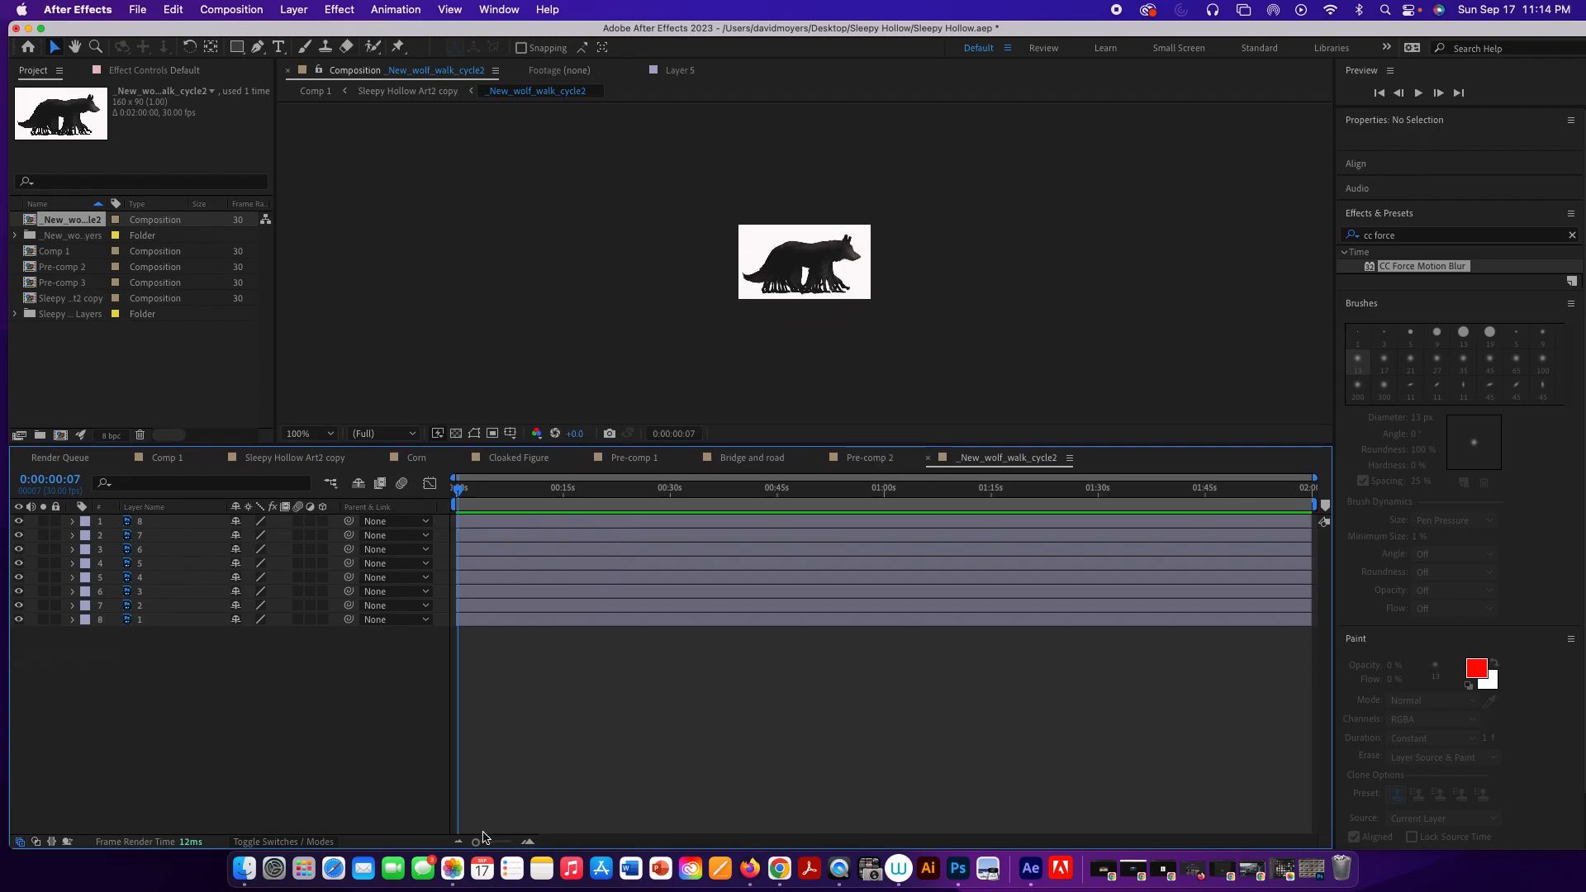
drag(476, 842, 512, 841)
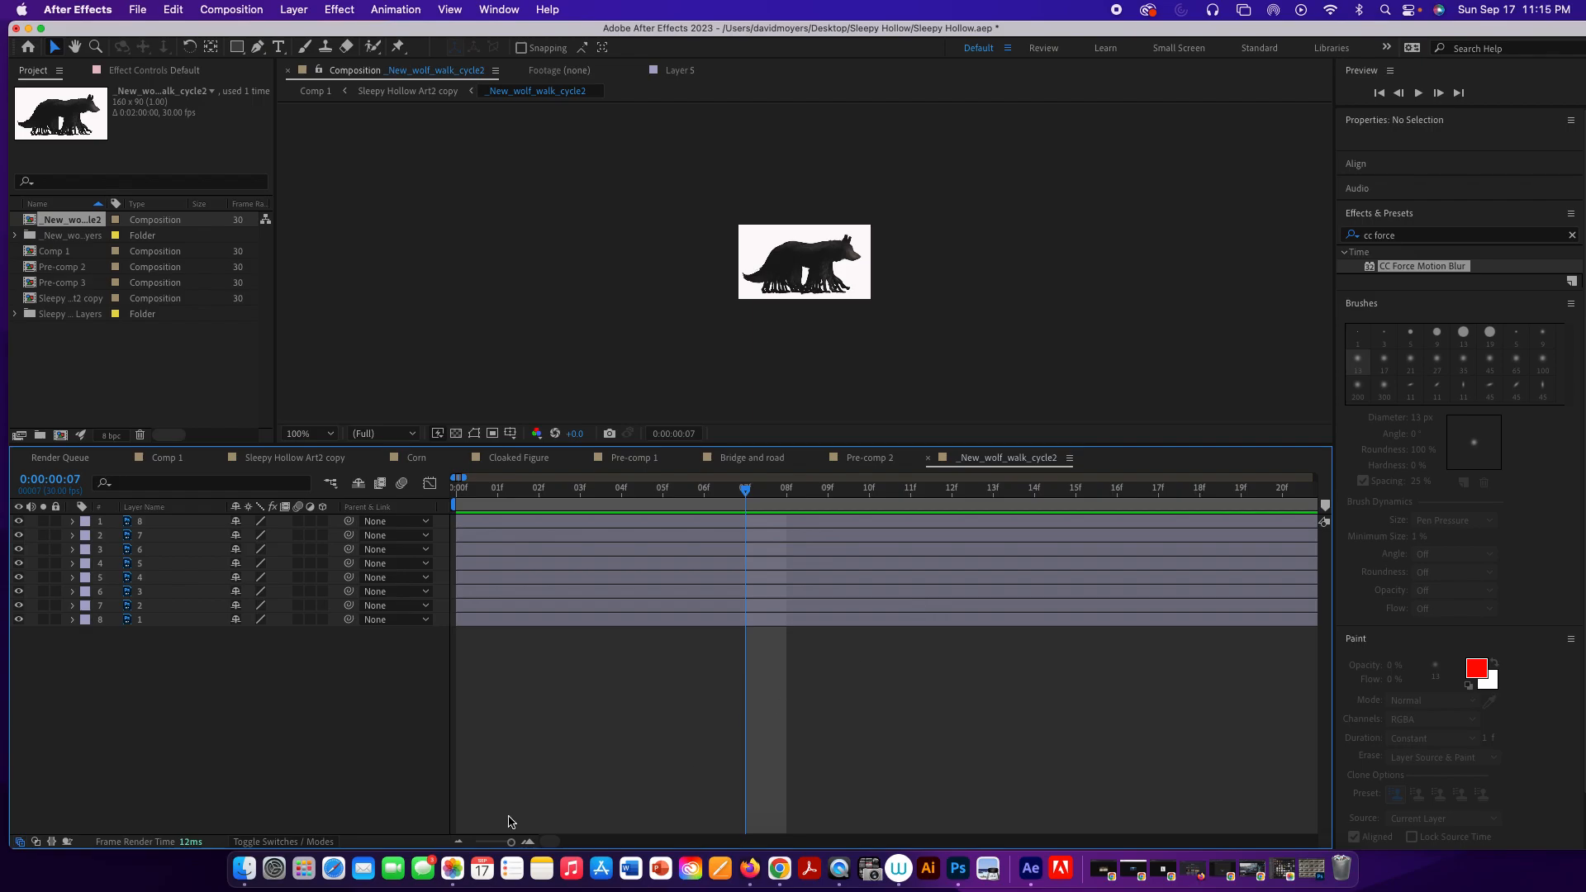
drag(511, 841, 473, 843)
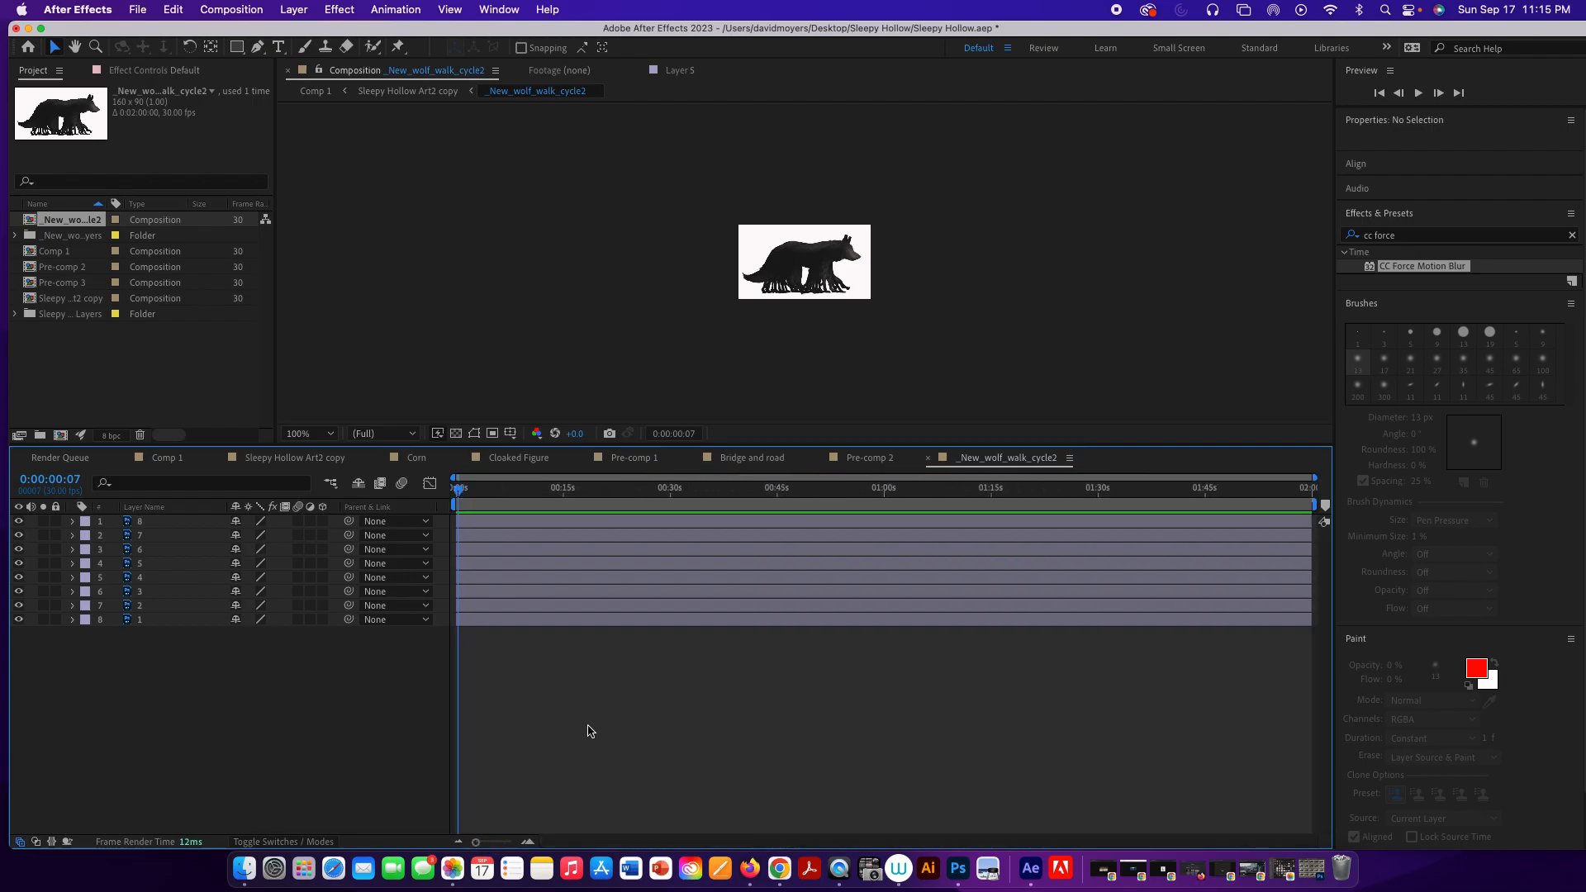
drag(476, 843, 513, 844)
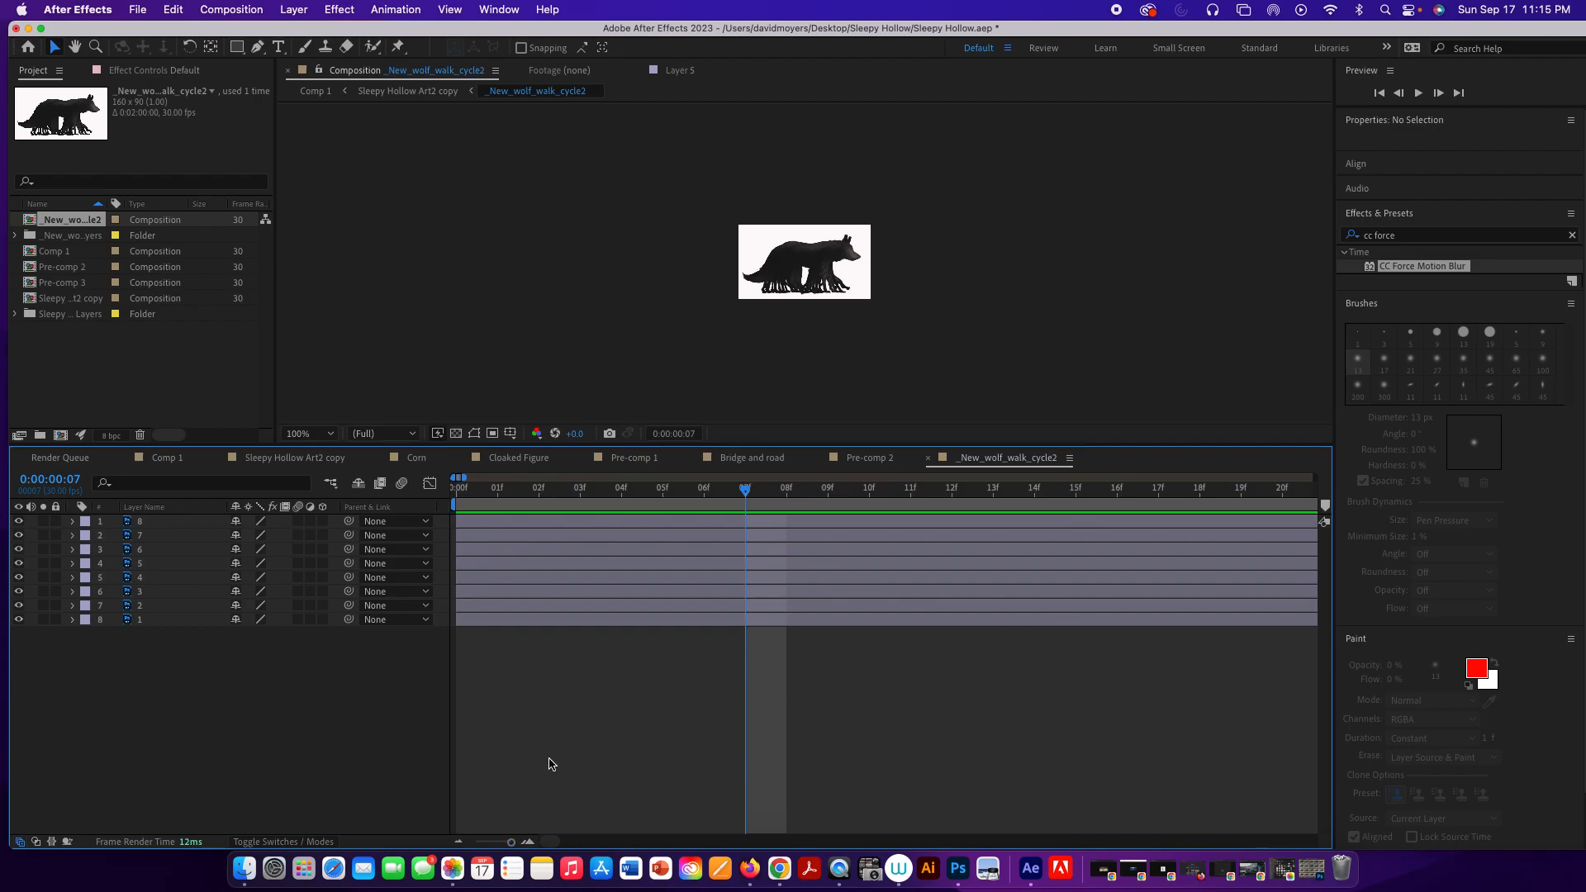
drag(512, 844, 443, 842)
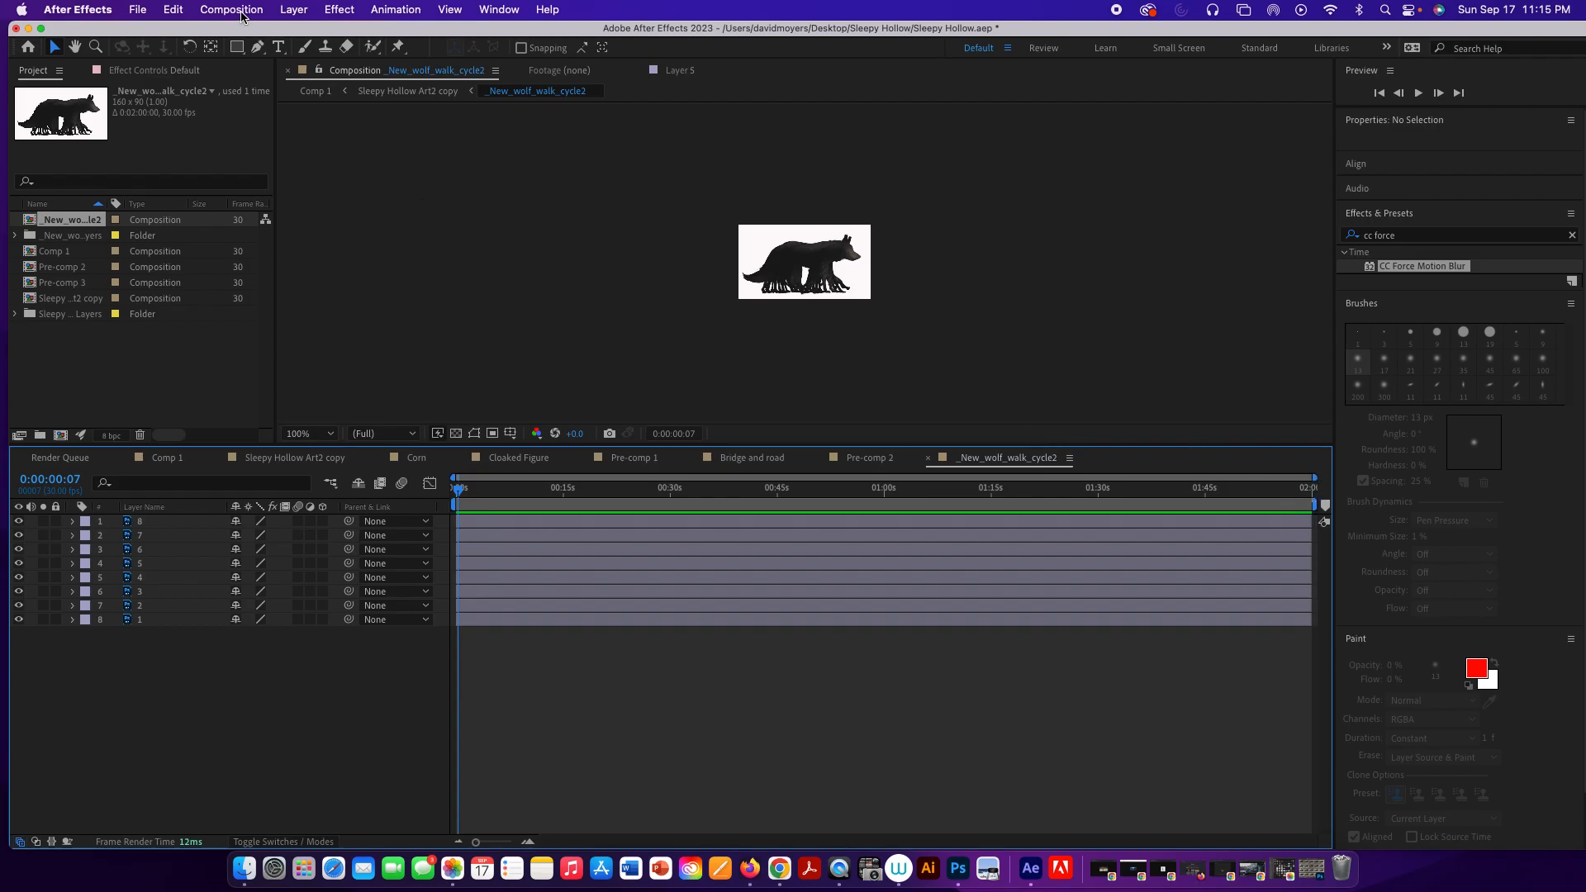
Set the wolf composition's duration to 25 frames, scrub through it and return to the first frame.
click(240, 11)
click(254, 62)
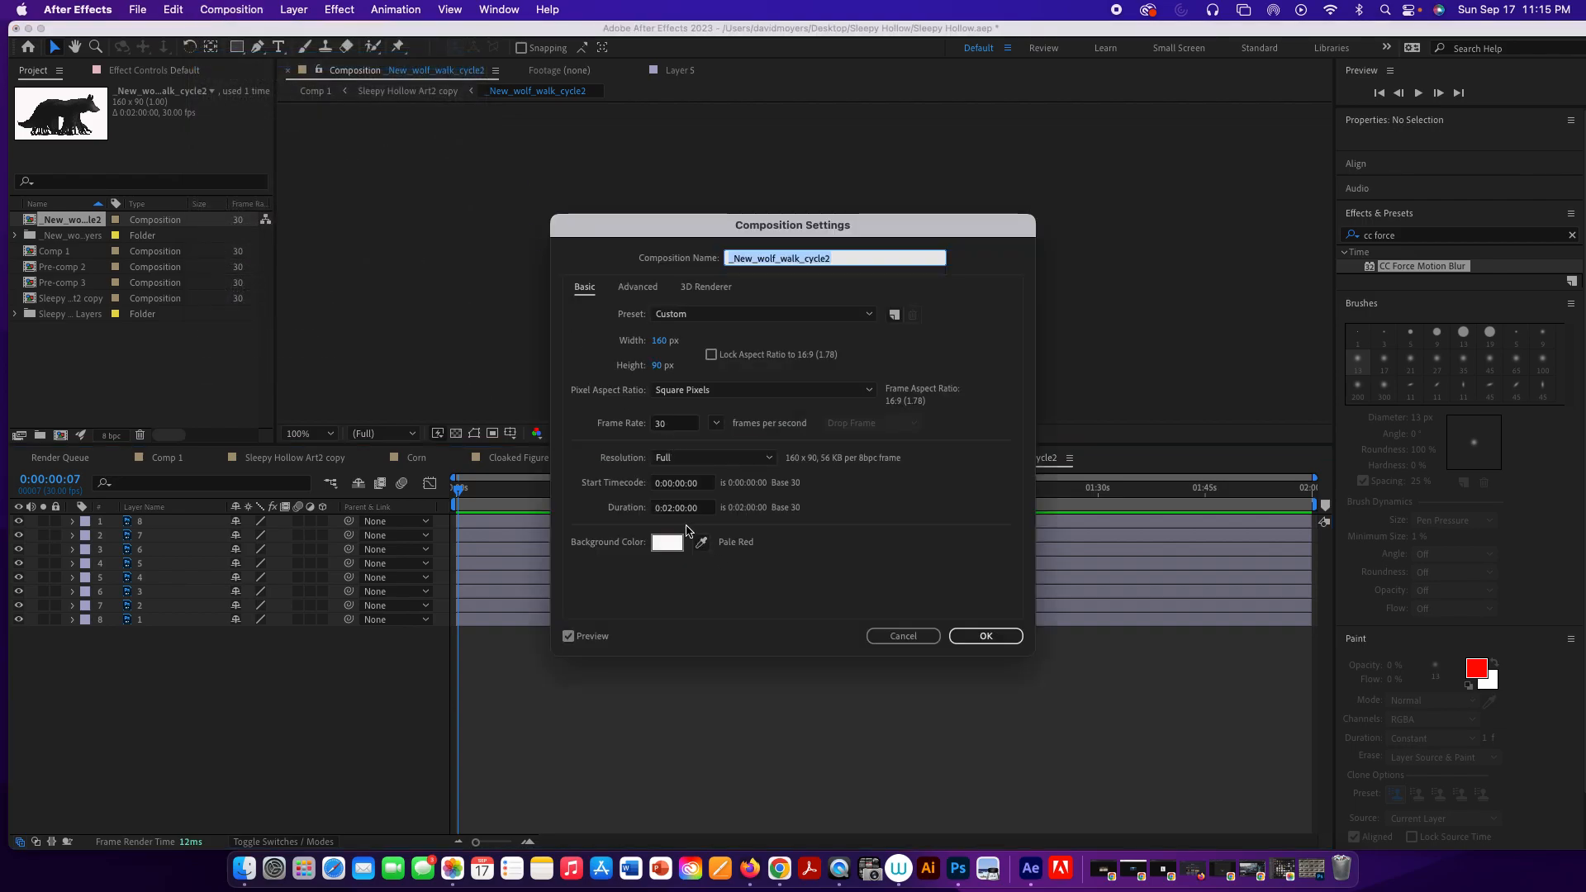
click(673, 510)
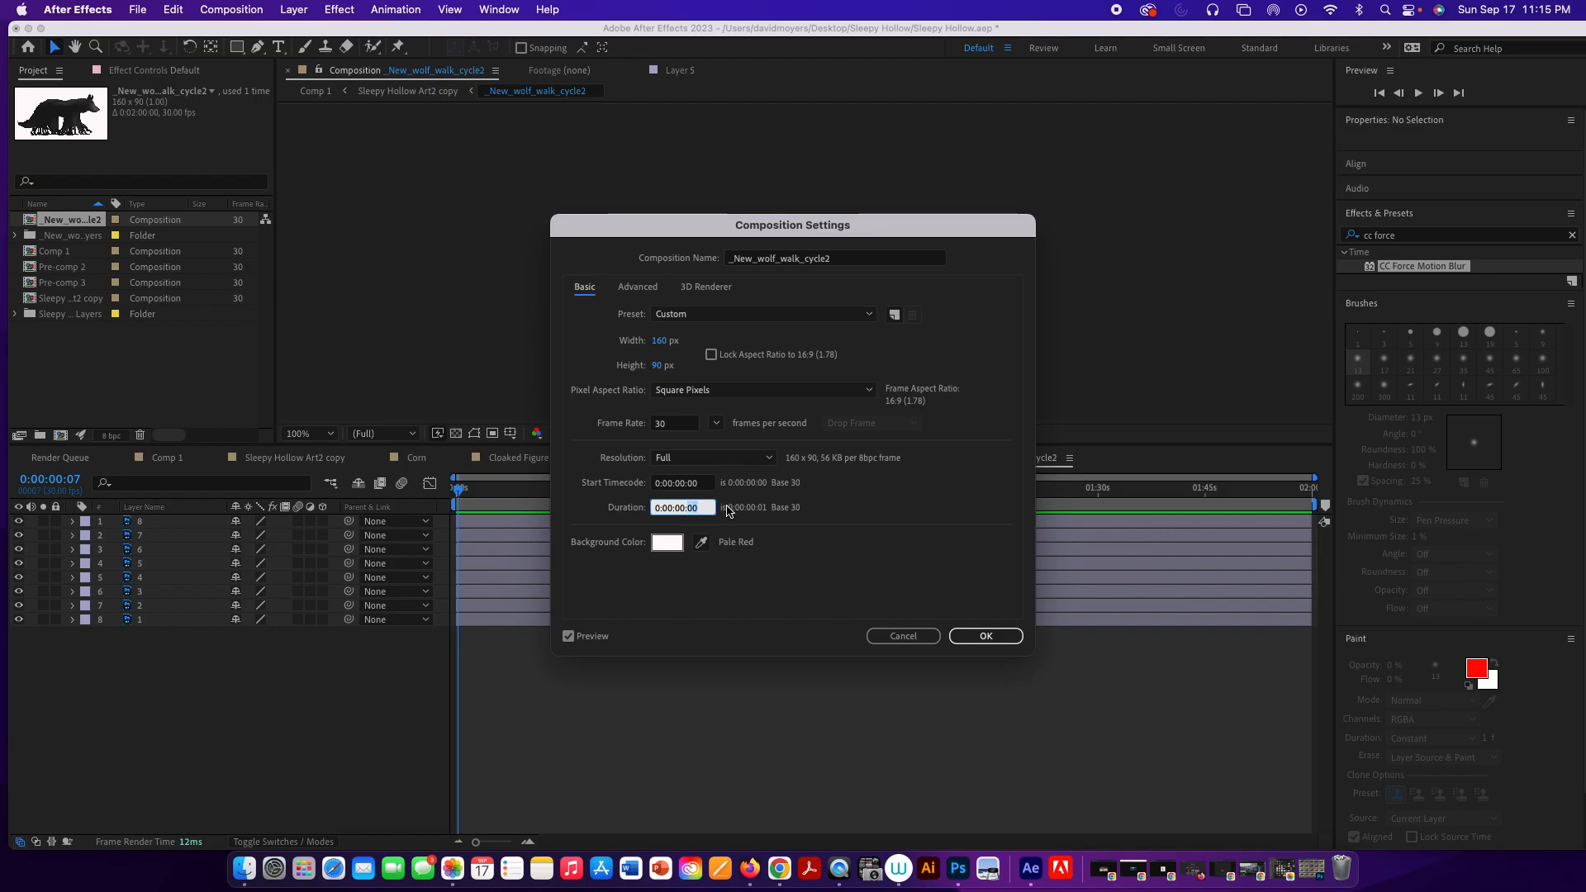
text(25)
click(985, 637)
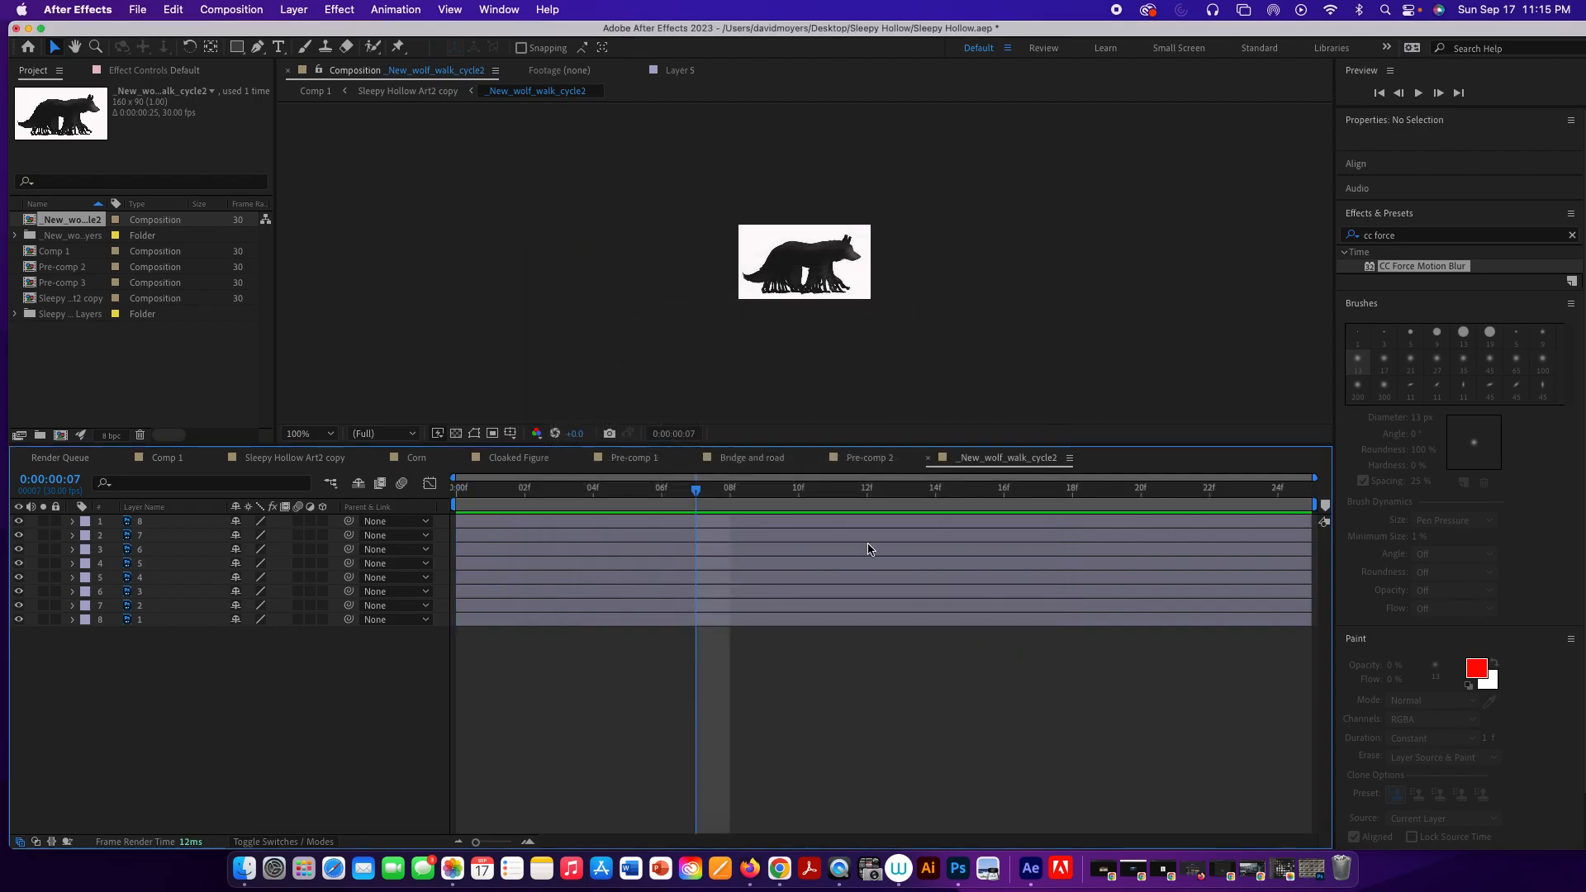
drag(696, 493, 1447, 499)
drag(1261, 500, 396, 475)
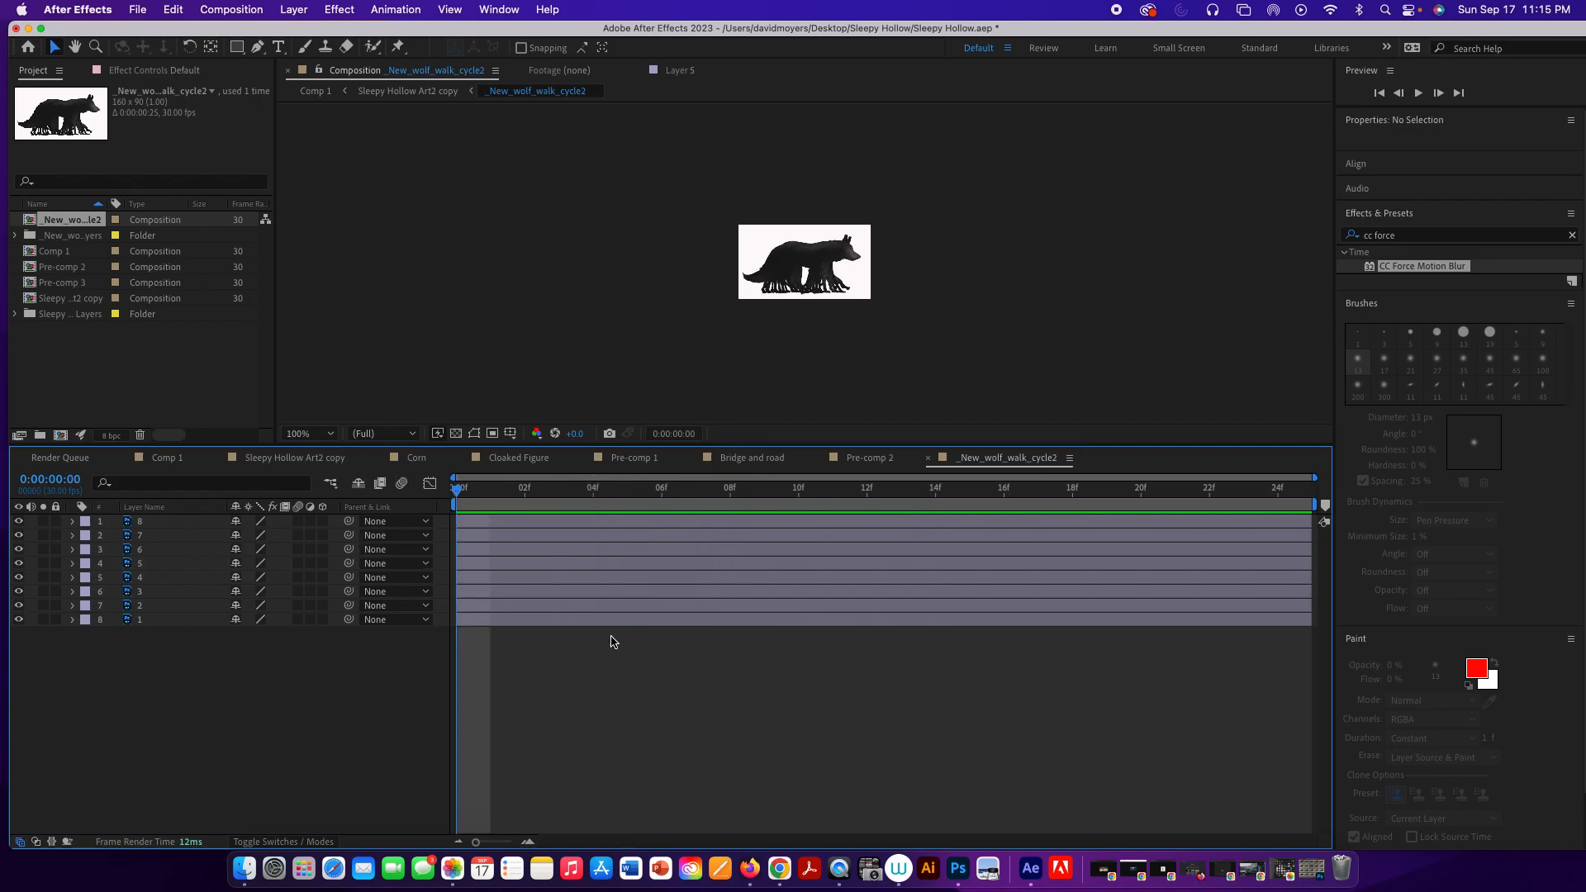
Trim all eight wolf layers so each lasts three frames, ending at frame 3.
key(super+a)
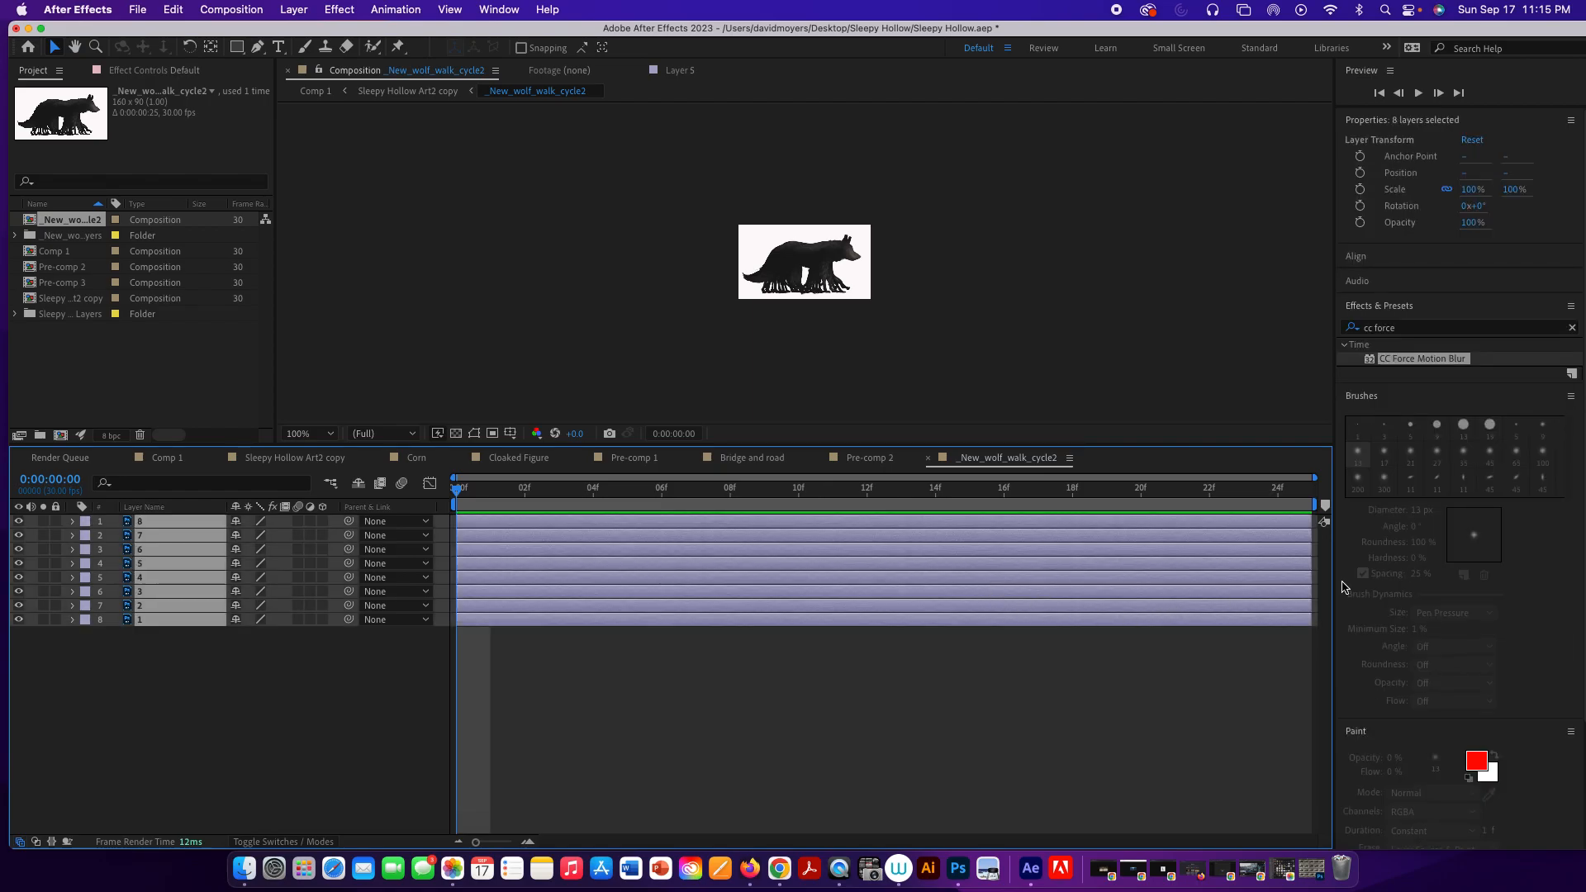
drag(1310, 625, 593, 589)
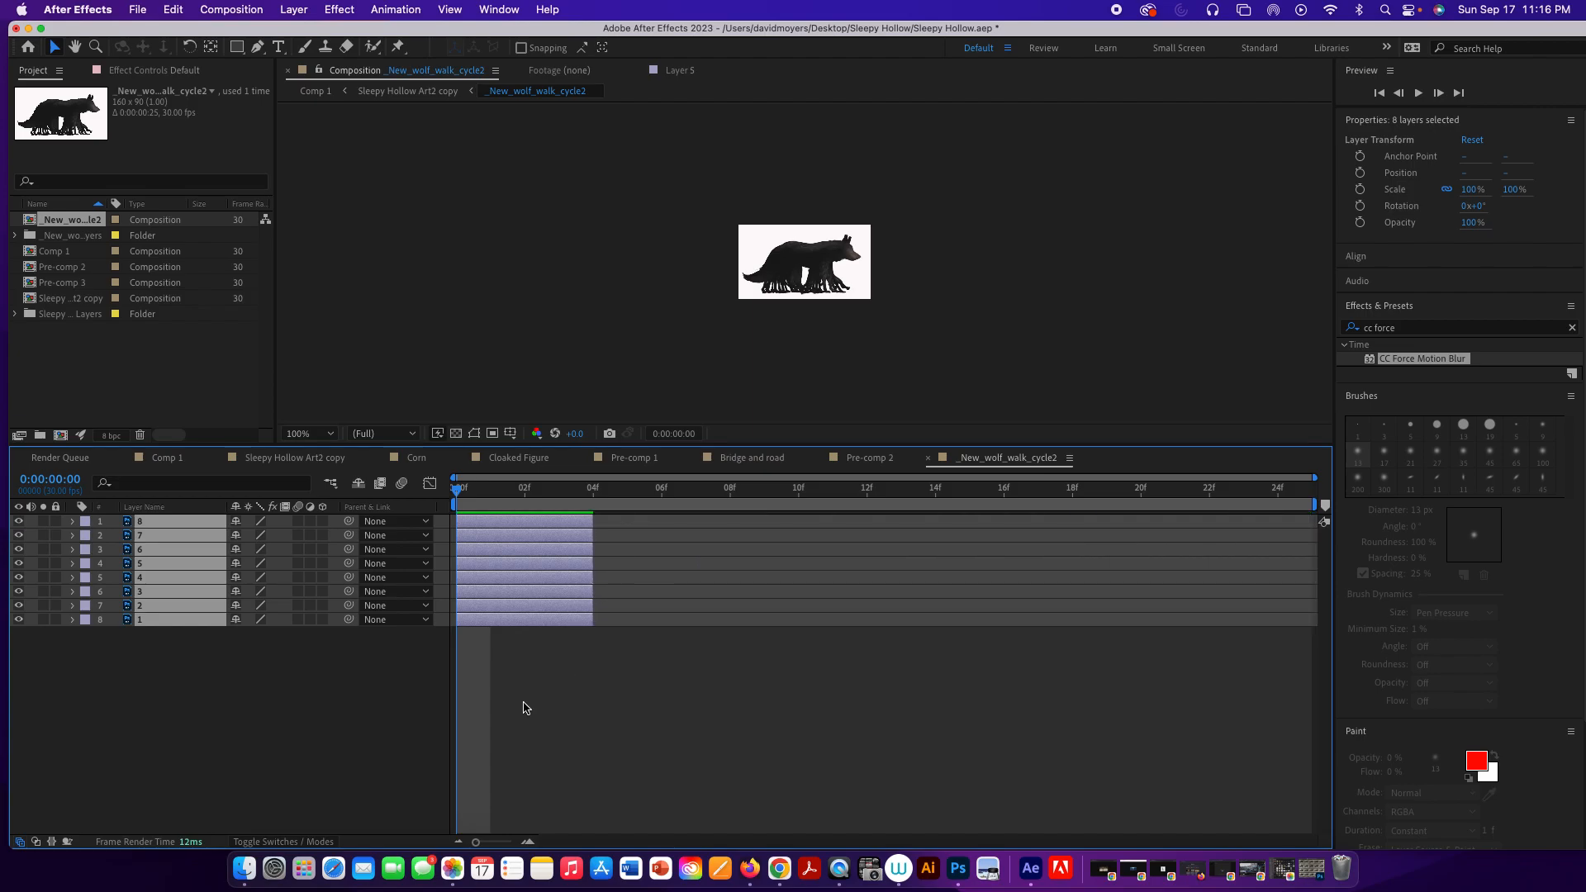
drag(478, 838, 512, 842)
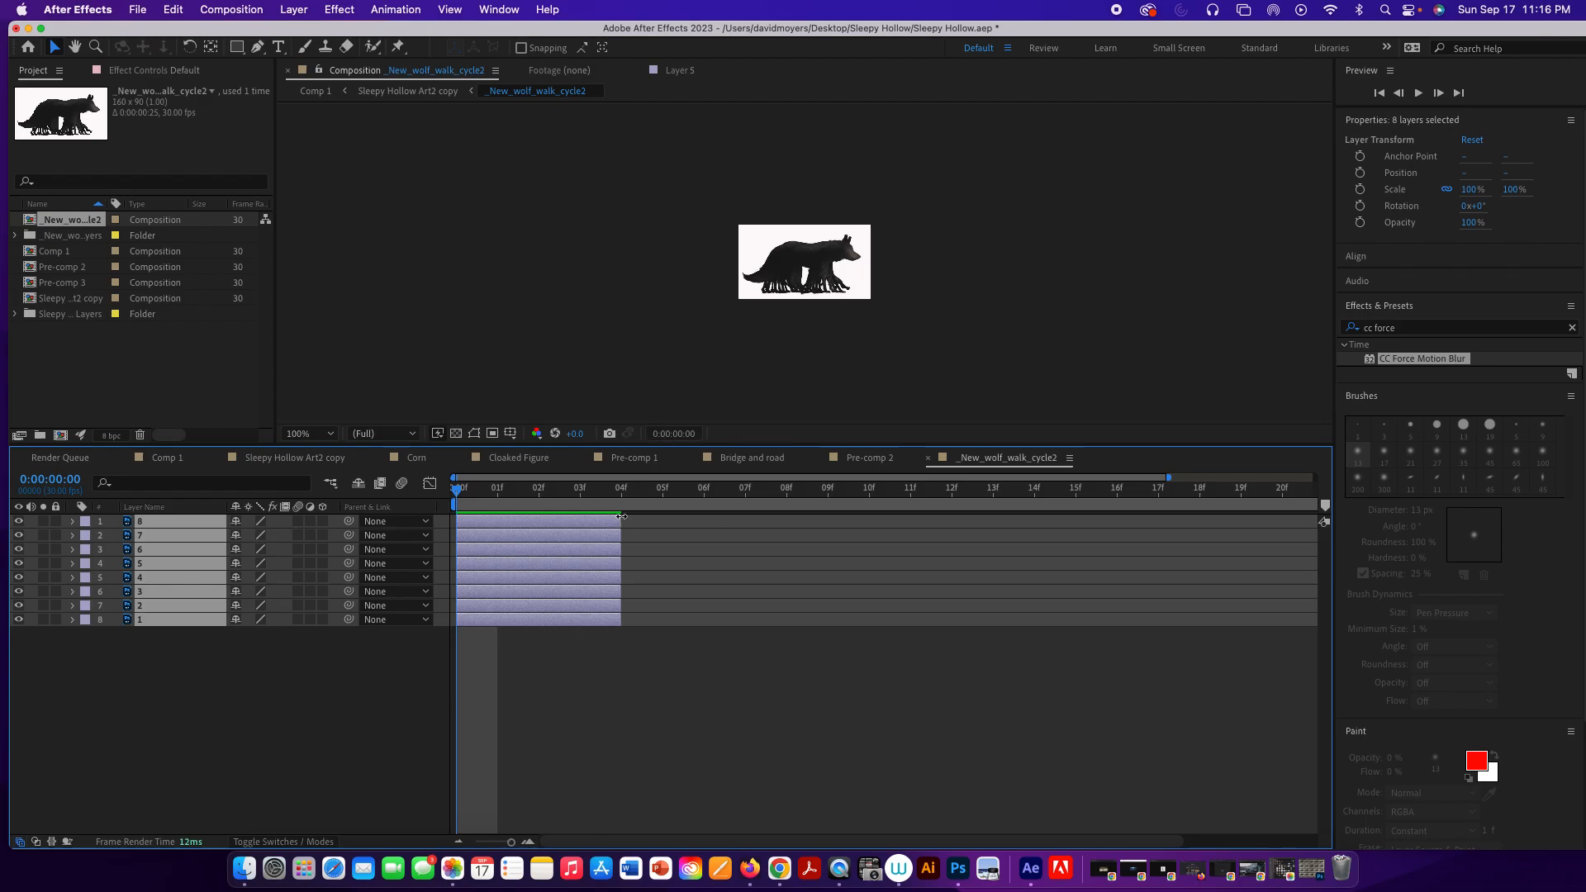
drag(614, 521, 585, 520)
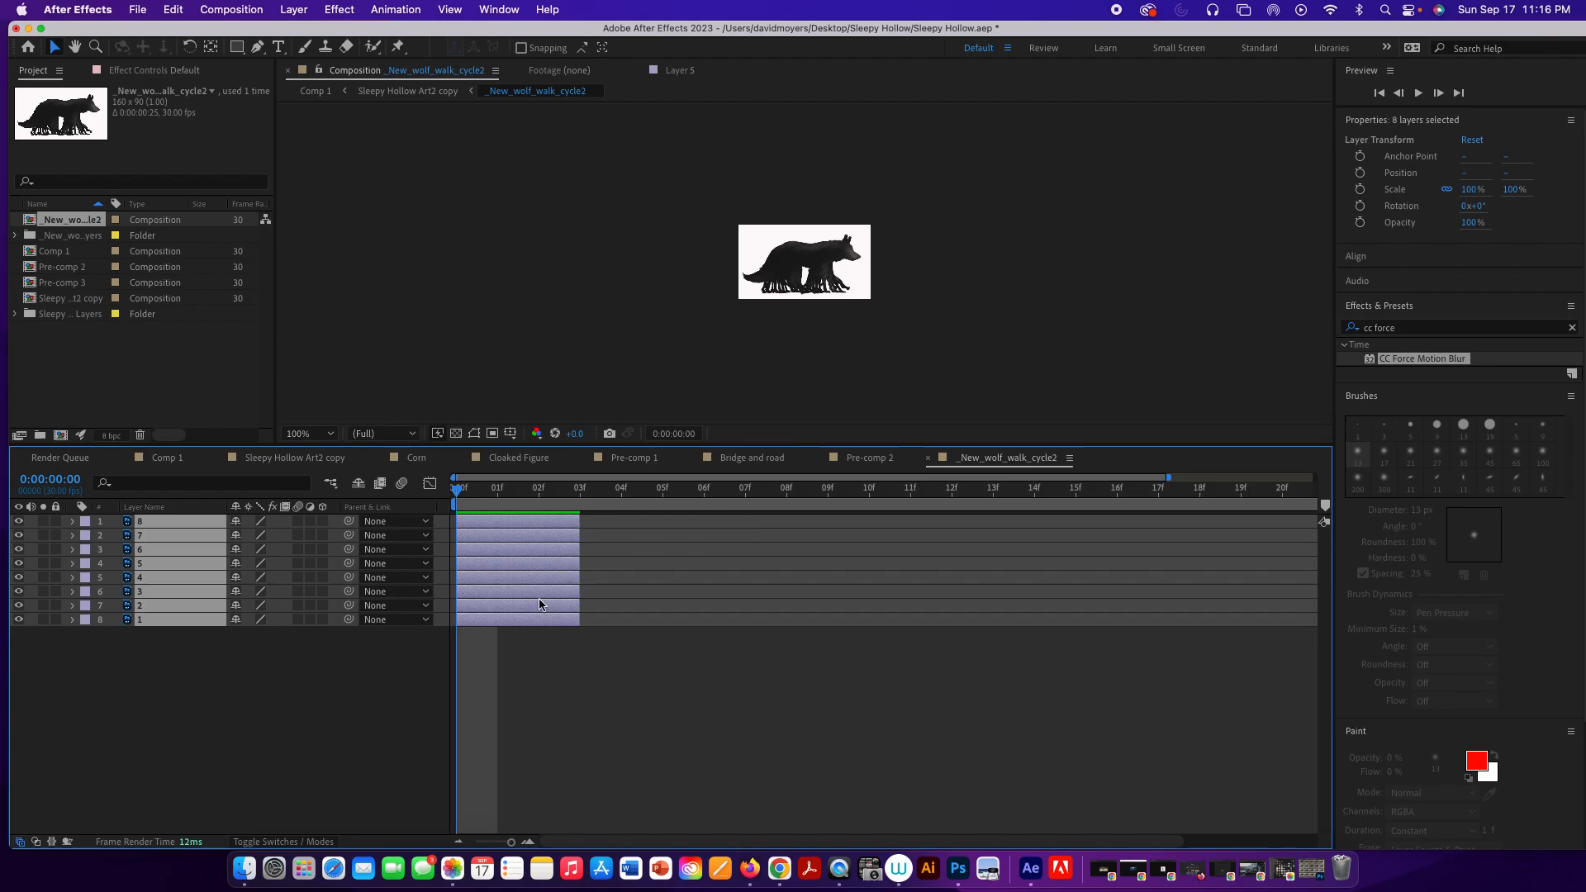
click(658, 730)
drag(536, 609, 660, 612)
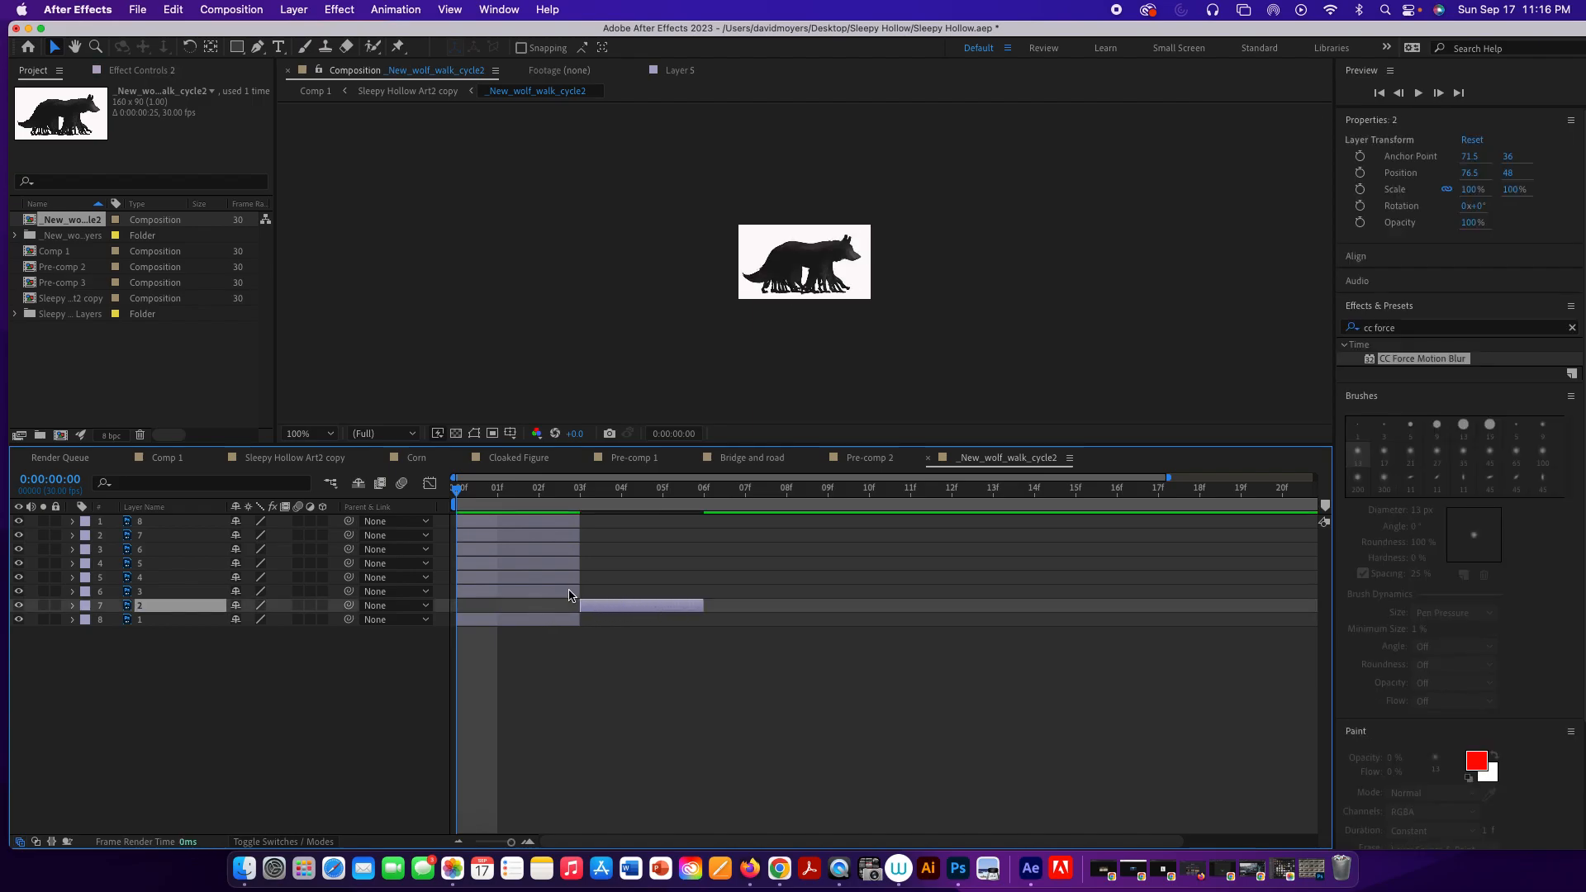
key(super+z)
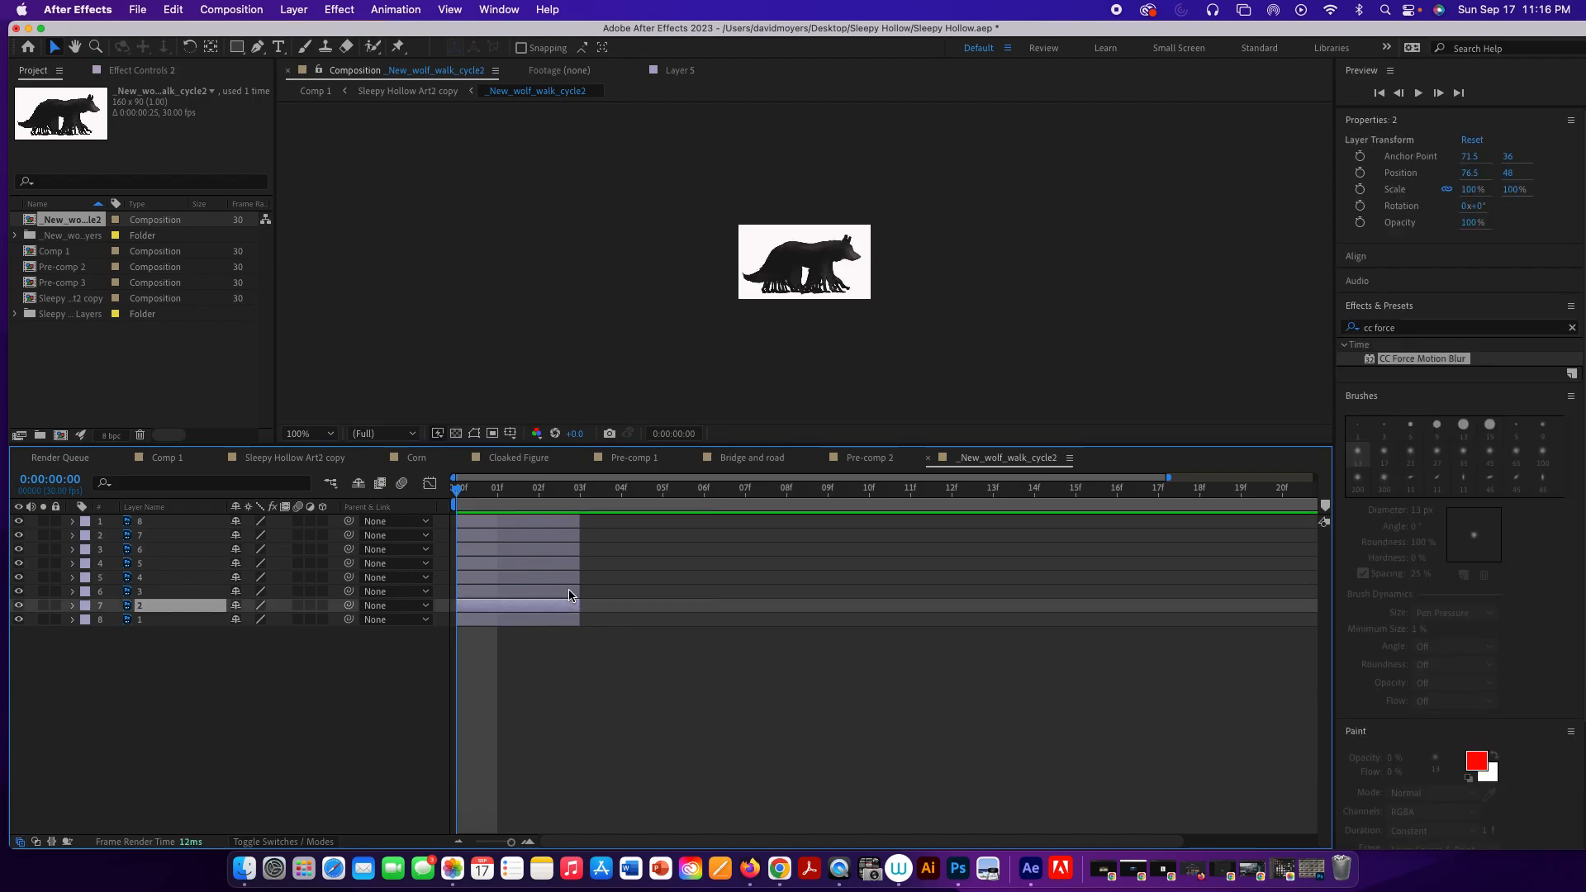
Shift wolf layers 2 to 8 to start at frame 3, and layers 3 to 8 to start at frame 6.
shift+click(570, 525)
drag(572, 526, 686, 534)
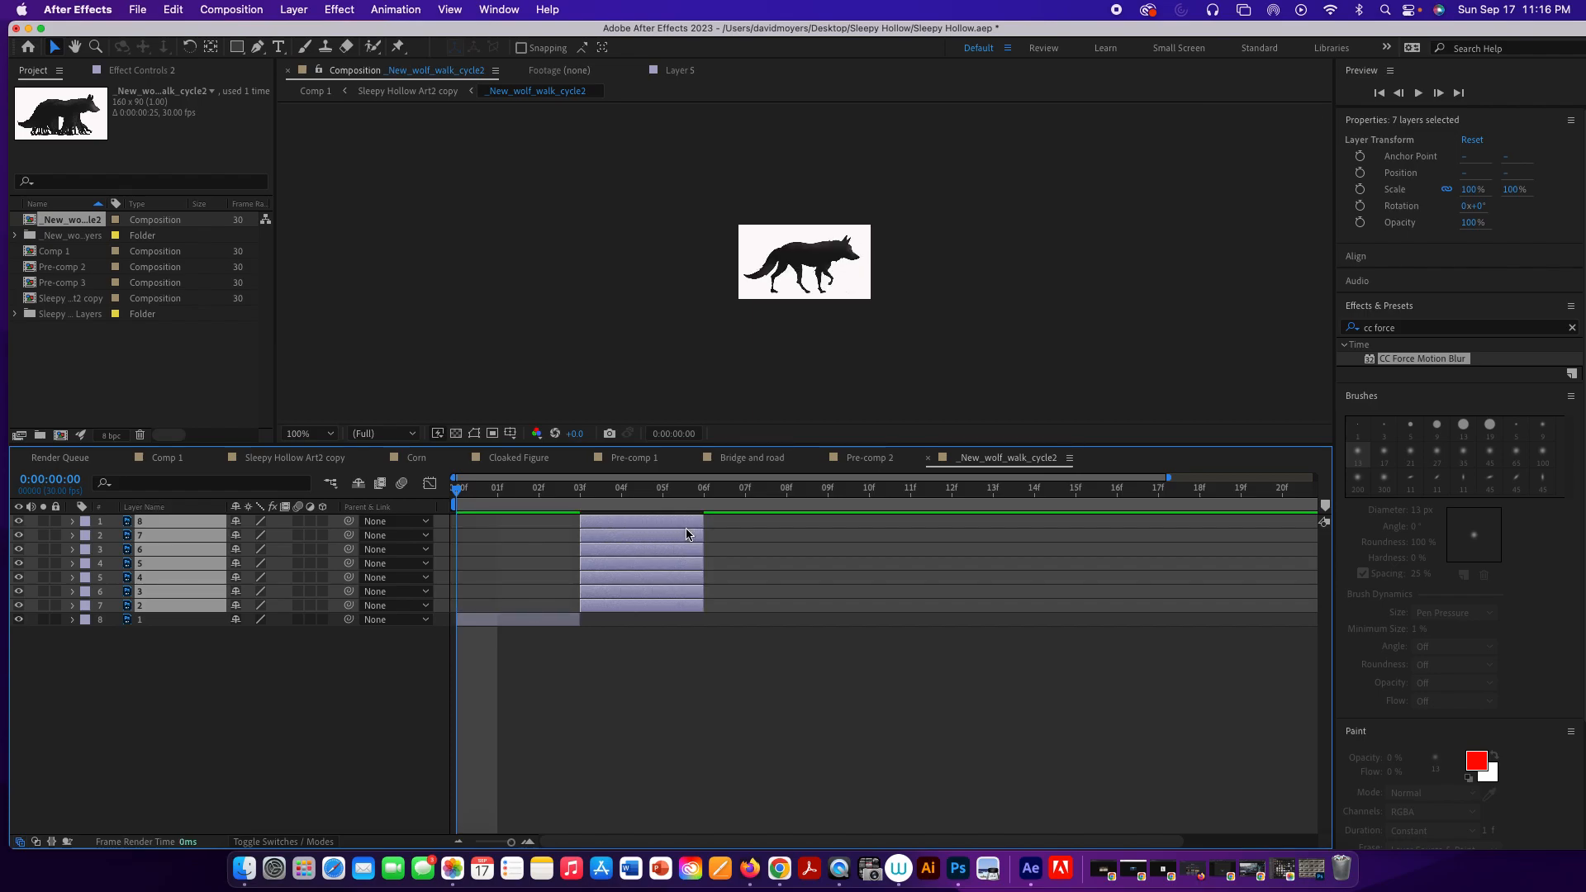
click(685, 729)
click(650, 593)
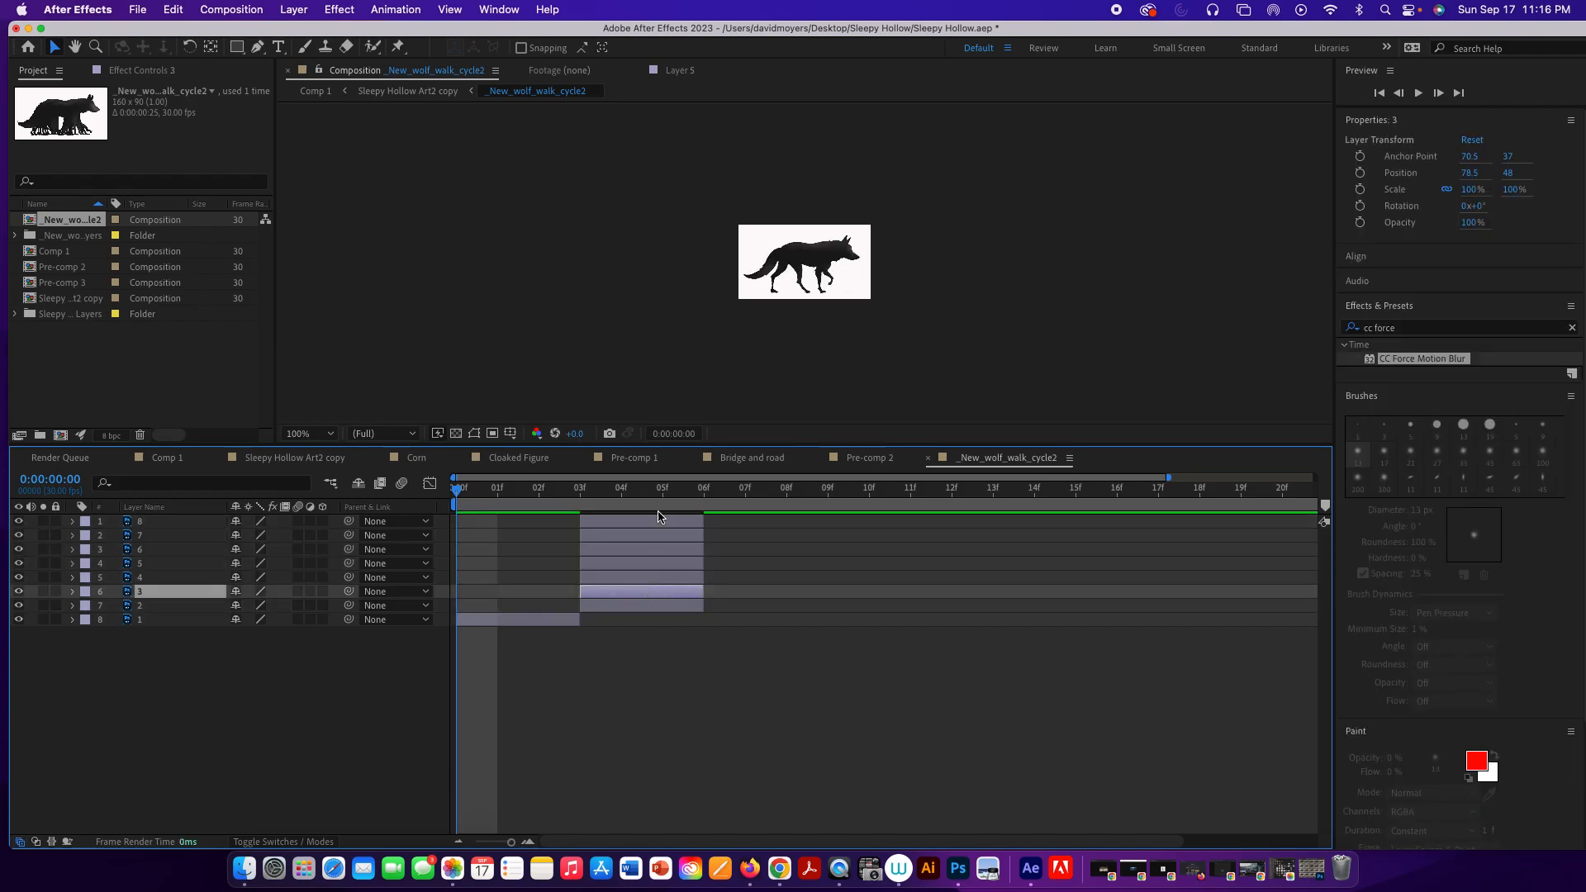
shift+click(656, 523)
drag(655, 523, 766, 529)
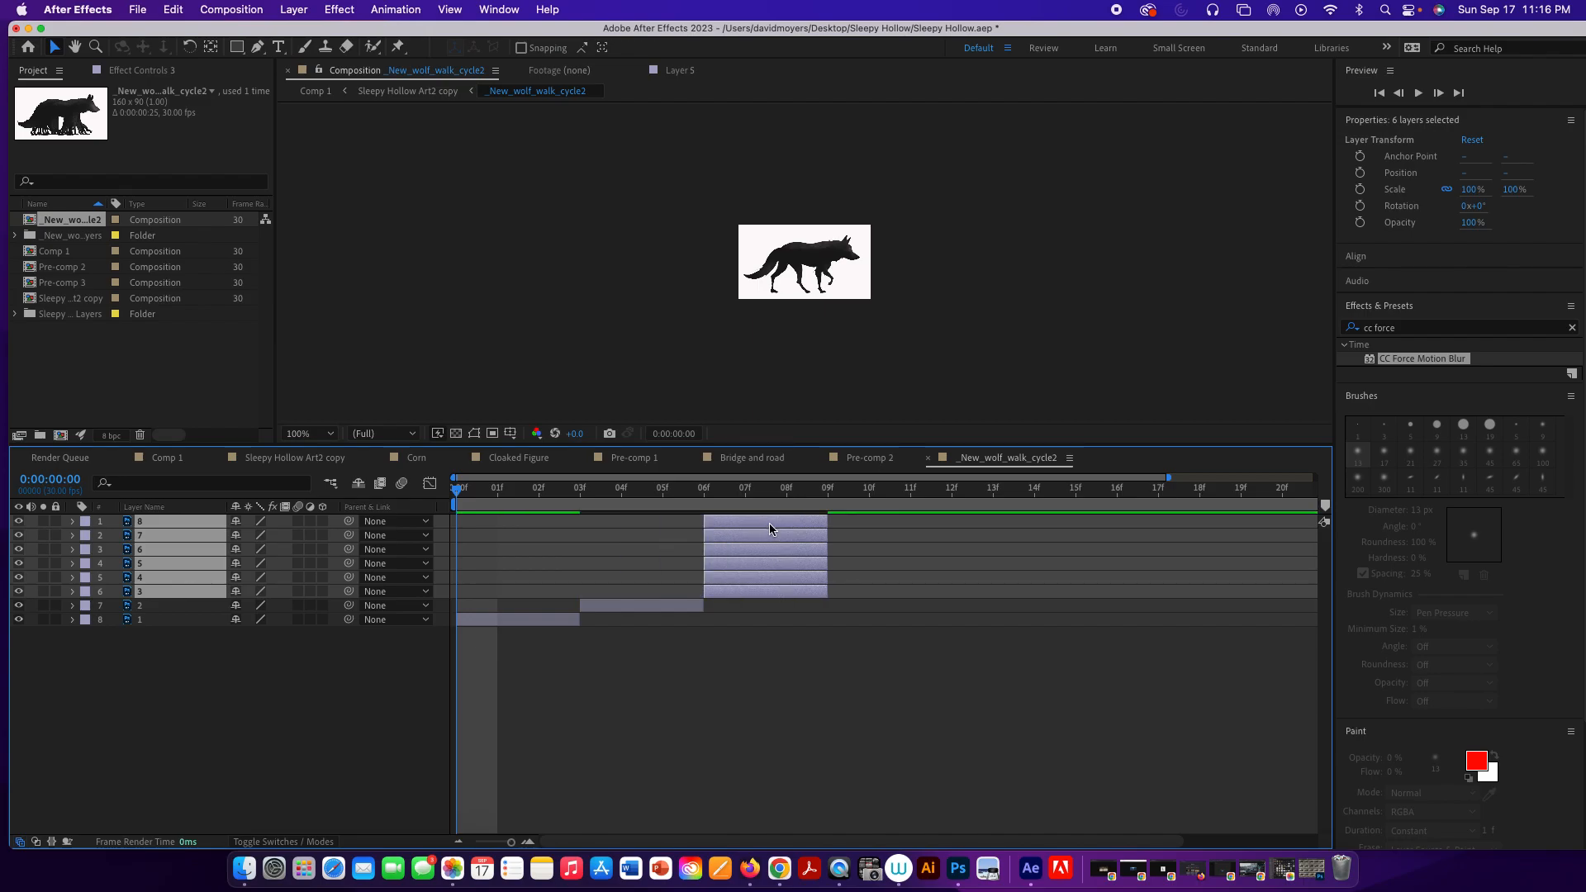
click(756, 691)
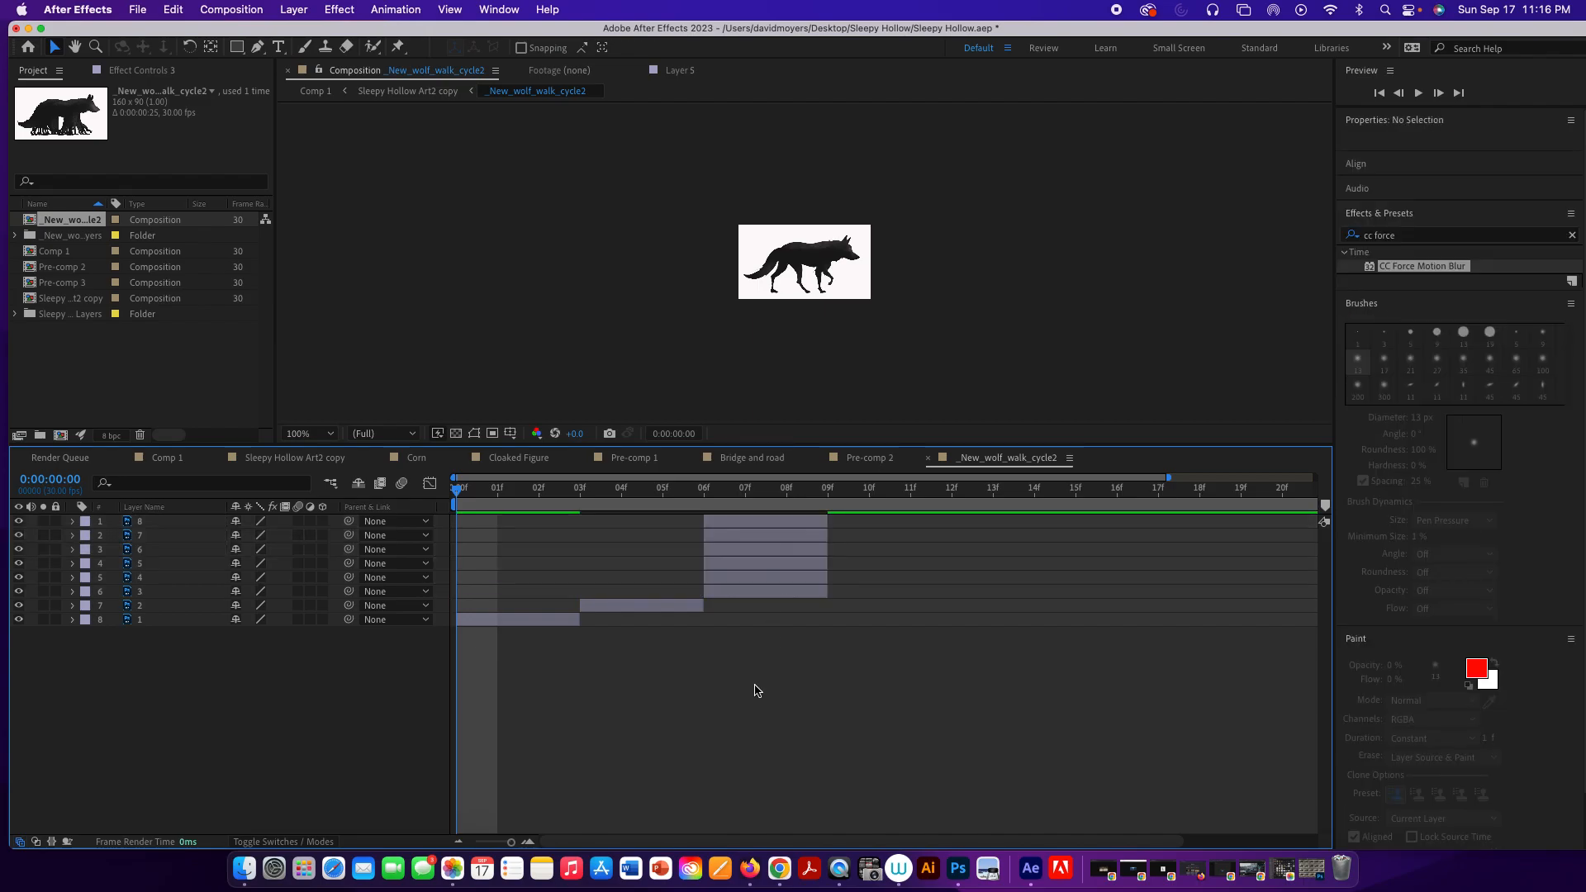
Shift wolf layers 4 to 8 to start at frame 9, and layers 5 to 8 to start at frame 12.
click(761, 582)
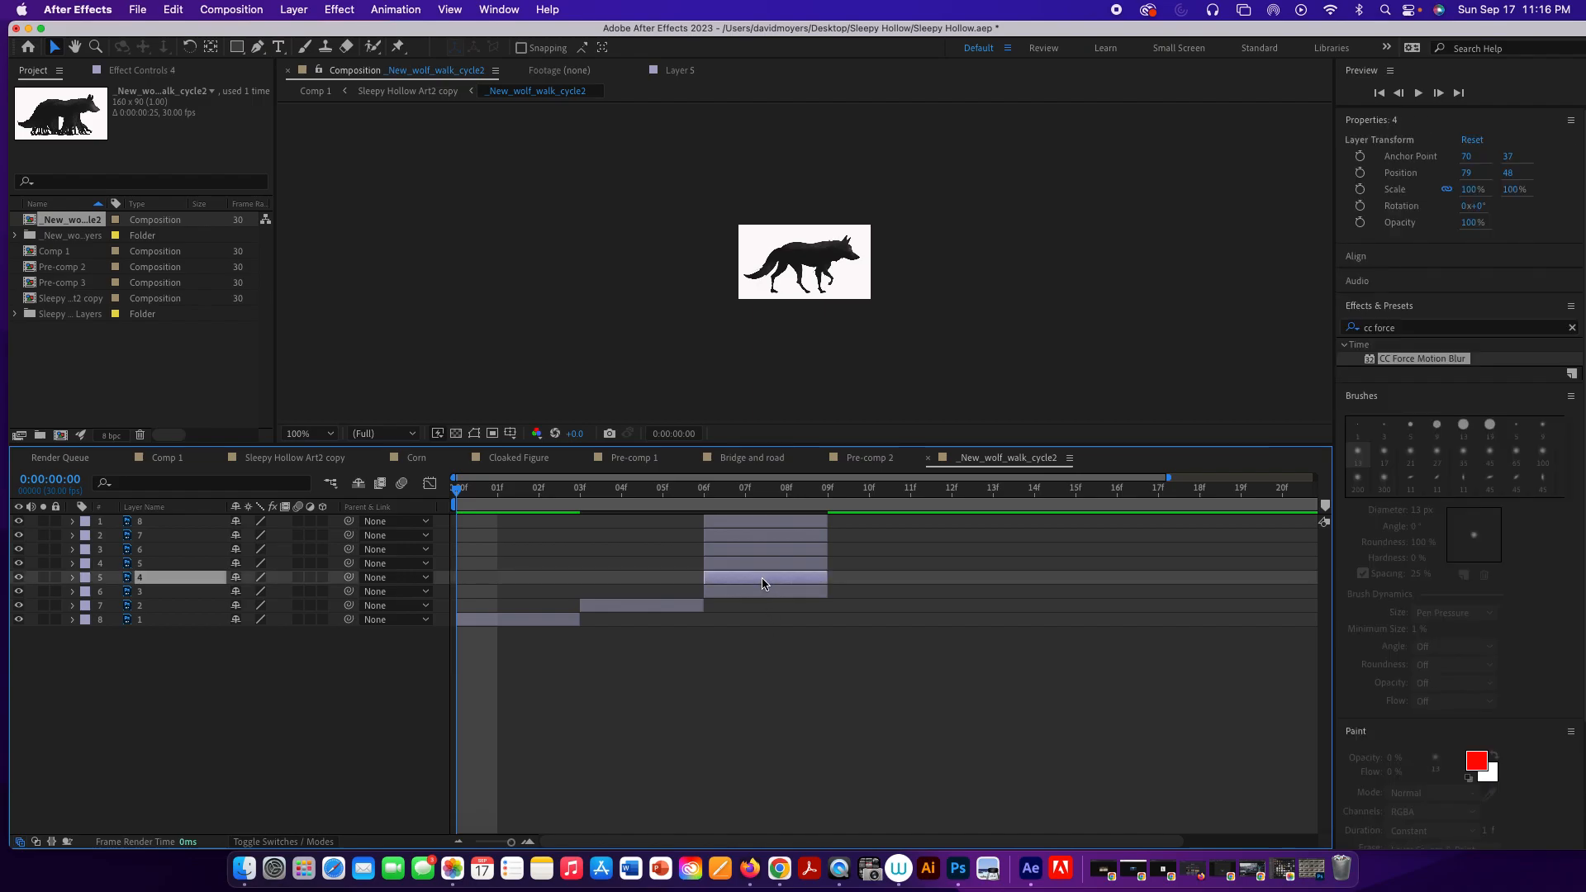
shift+click(760, 529)
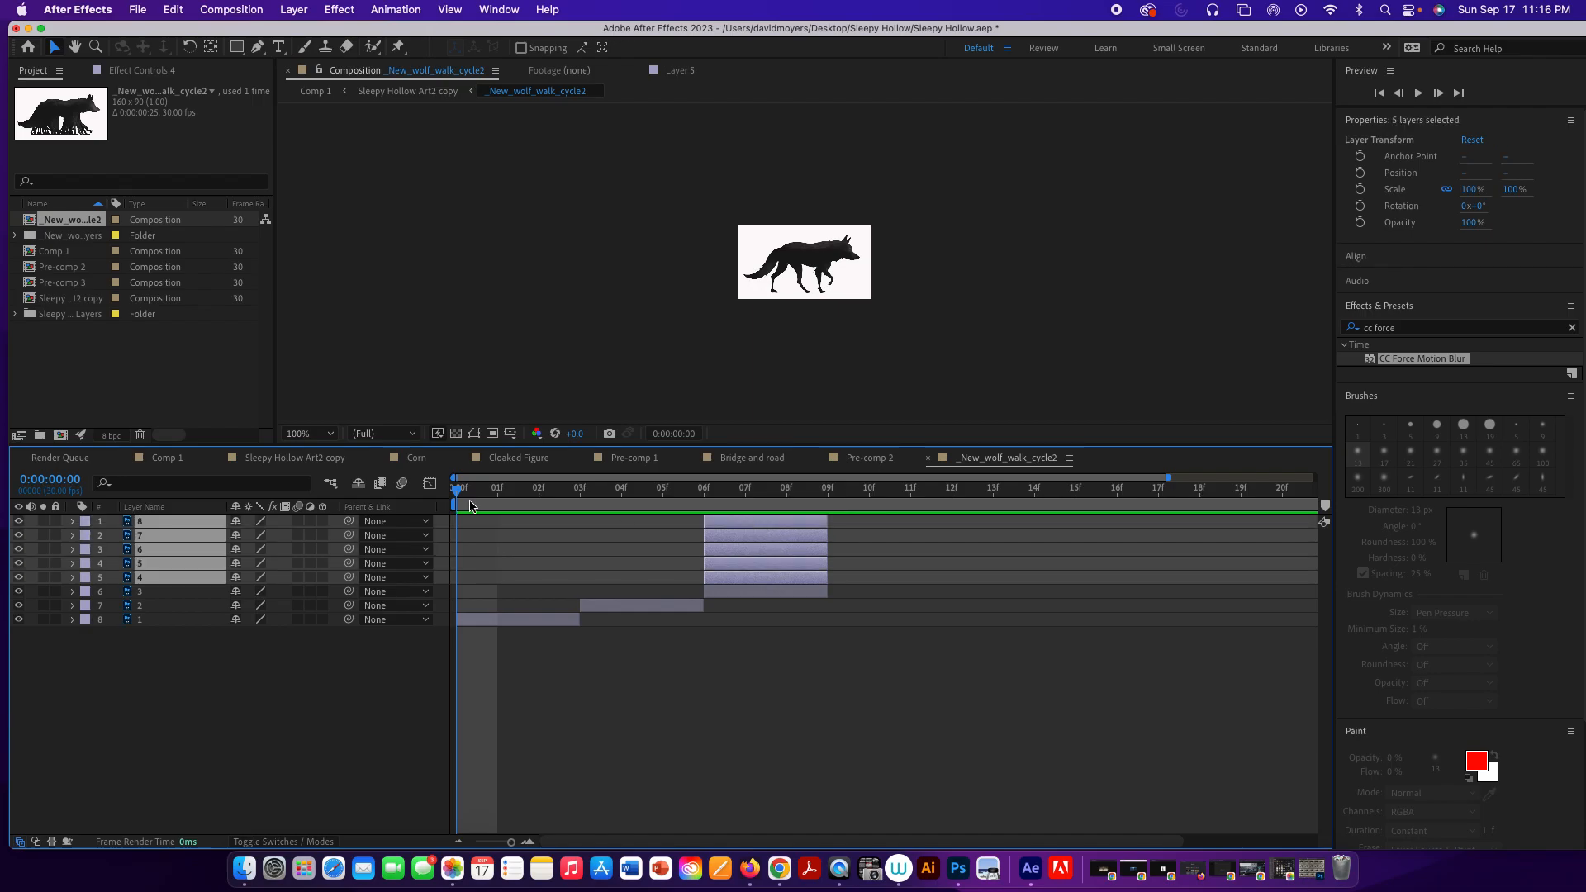
drag(783, 530, 886, 534)
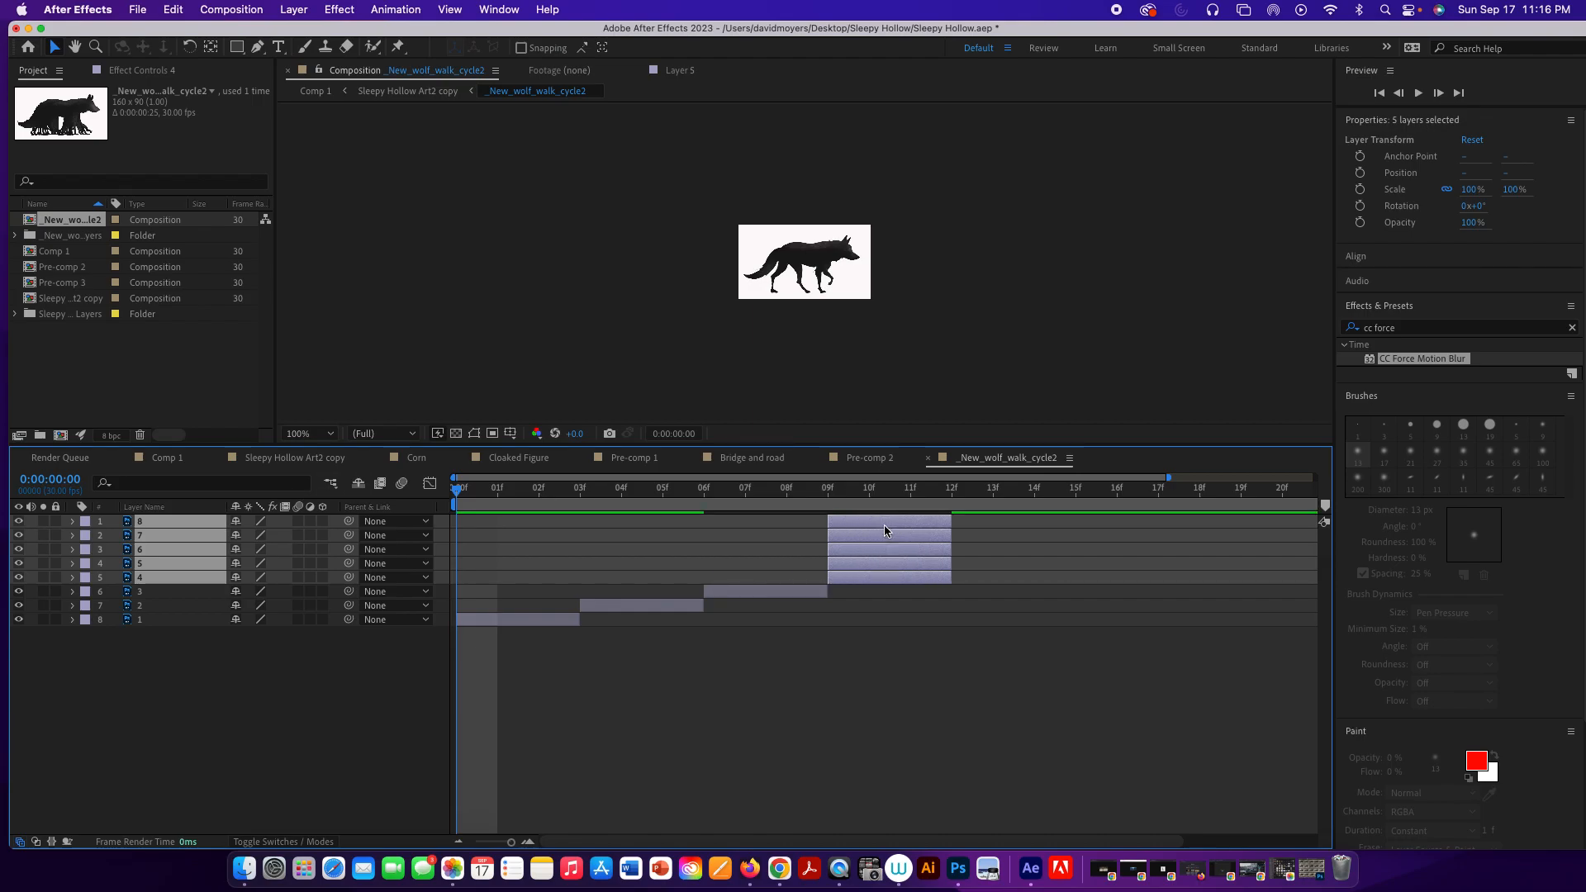
click(846, 711)
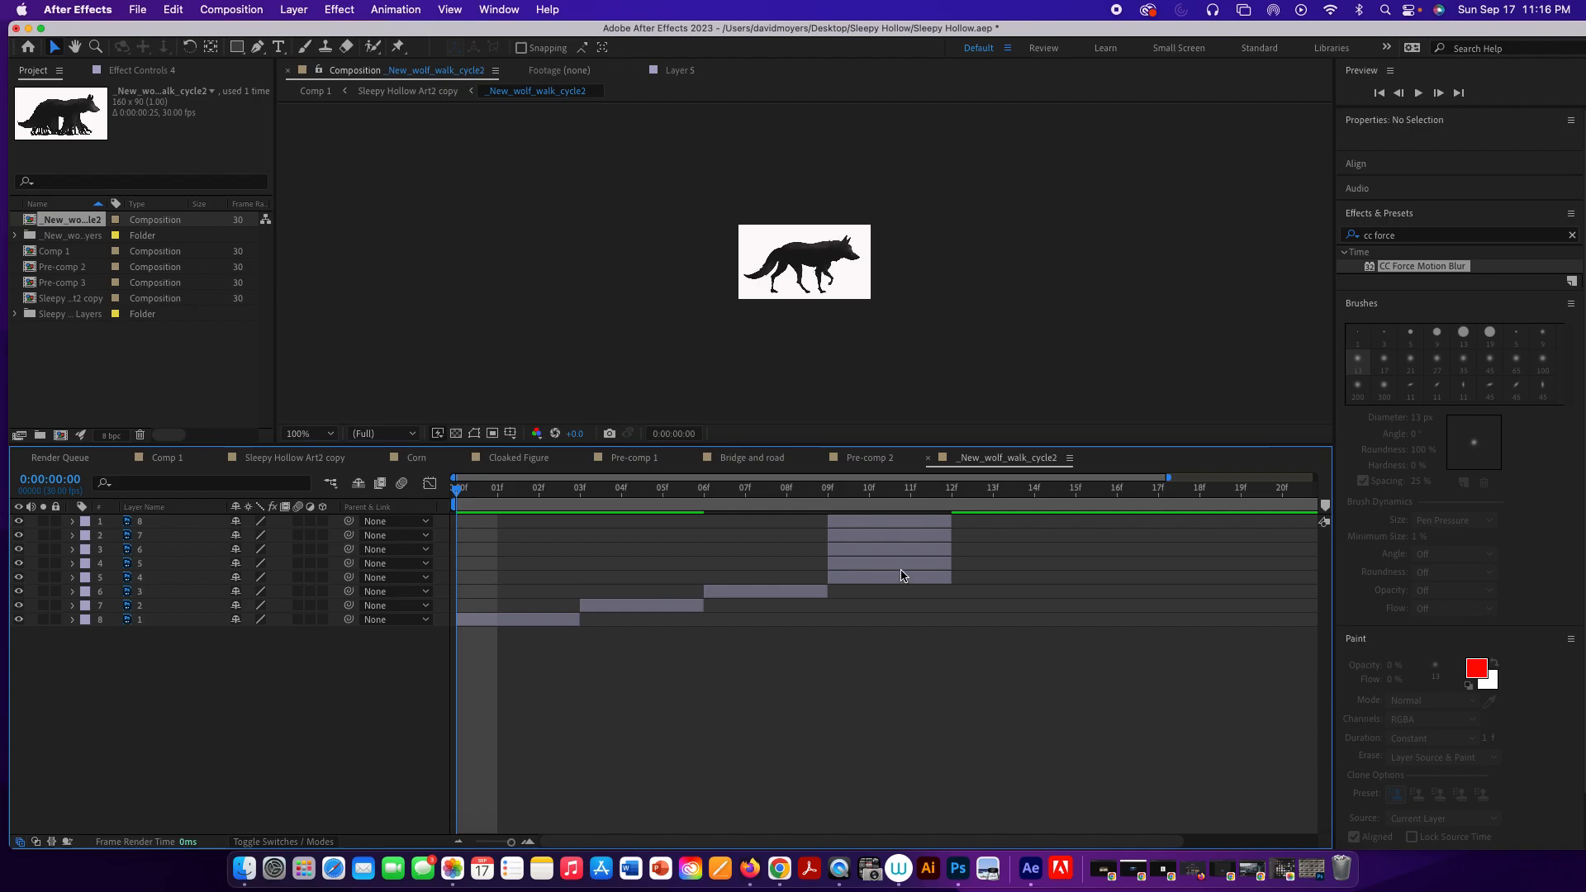
click(900, 565)
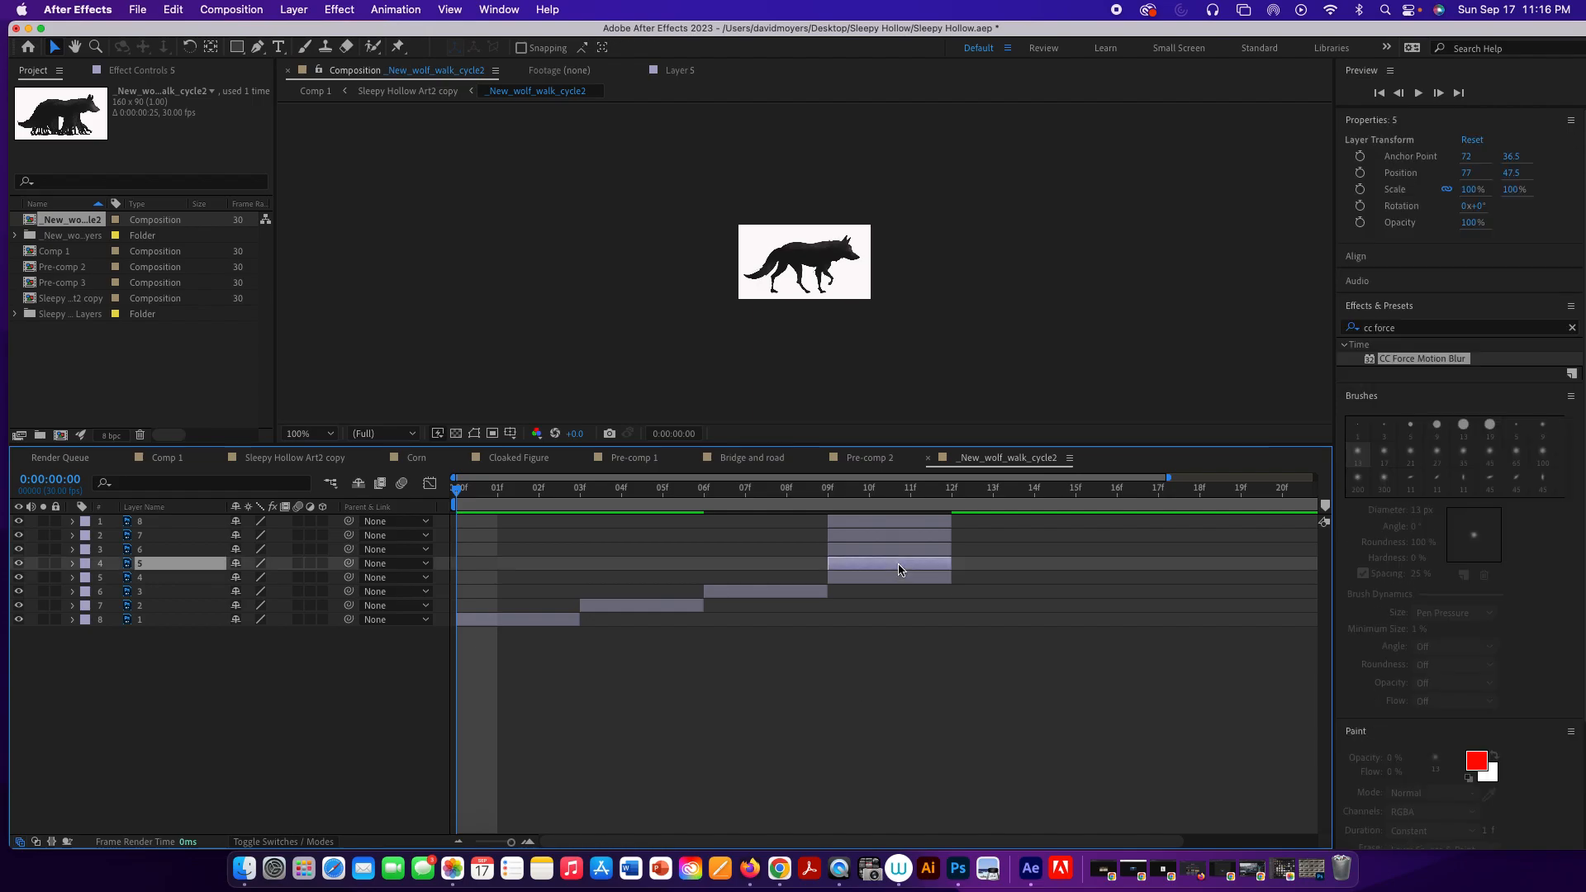
shift+click(898, 522)
drag(899, 522, 1025, 533)
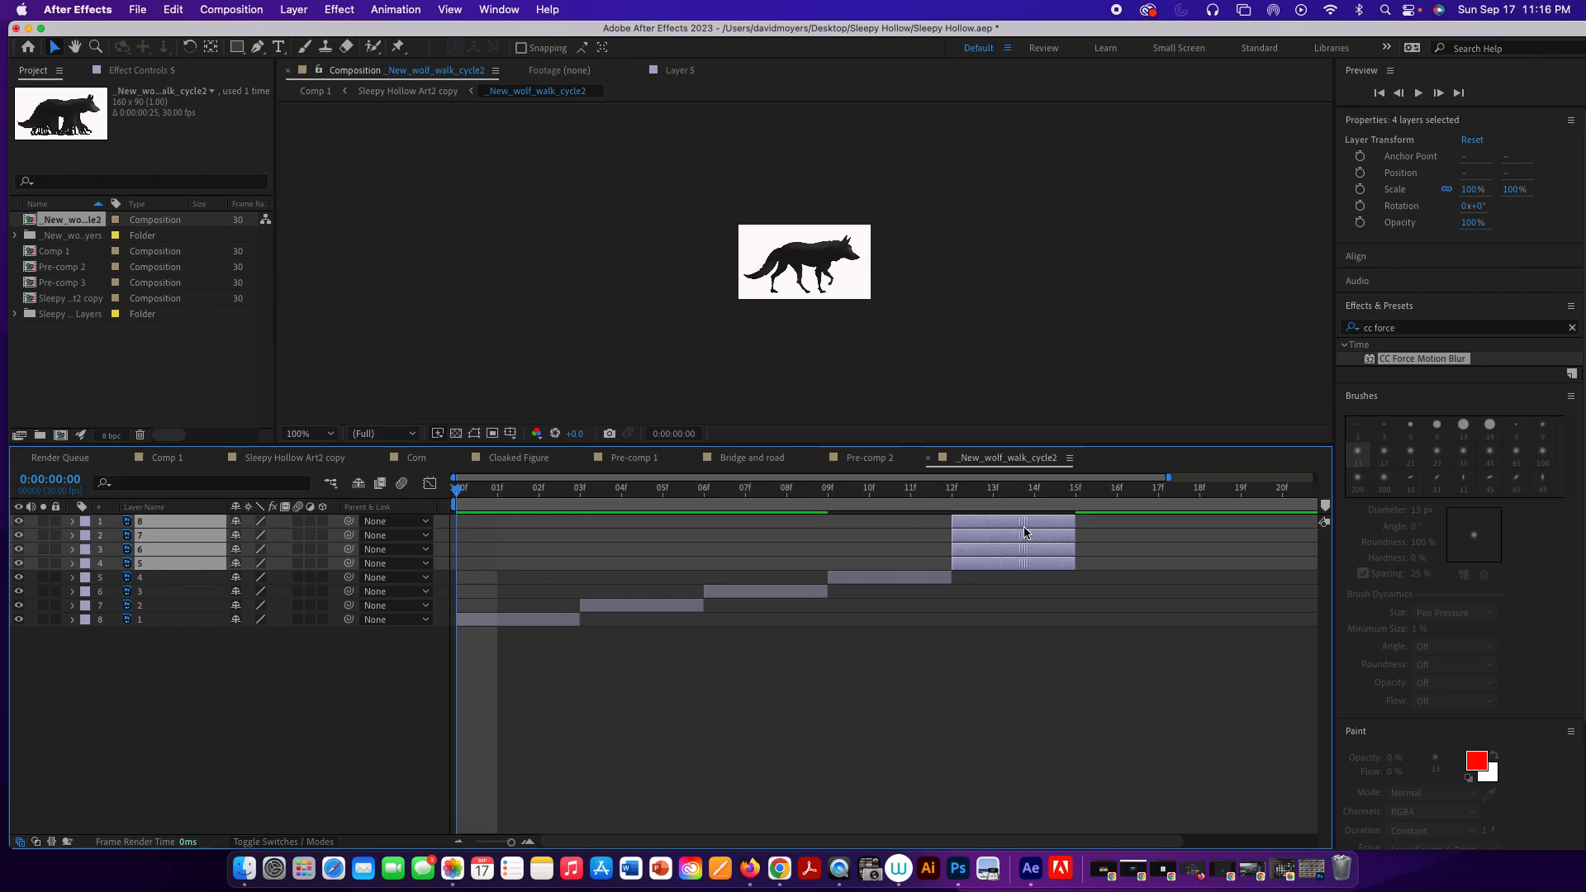
click(965, 726)
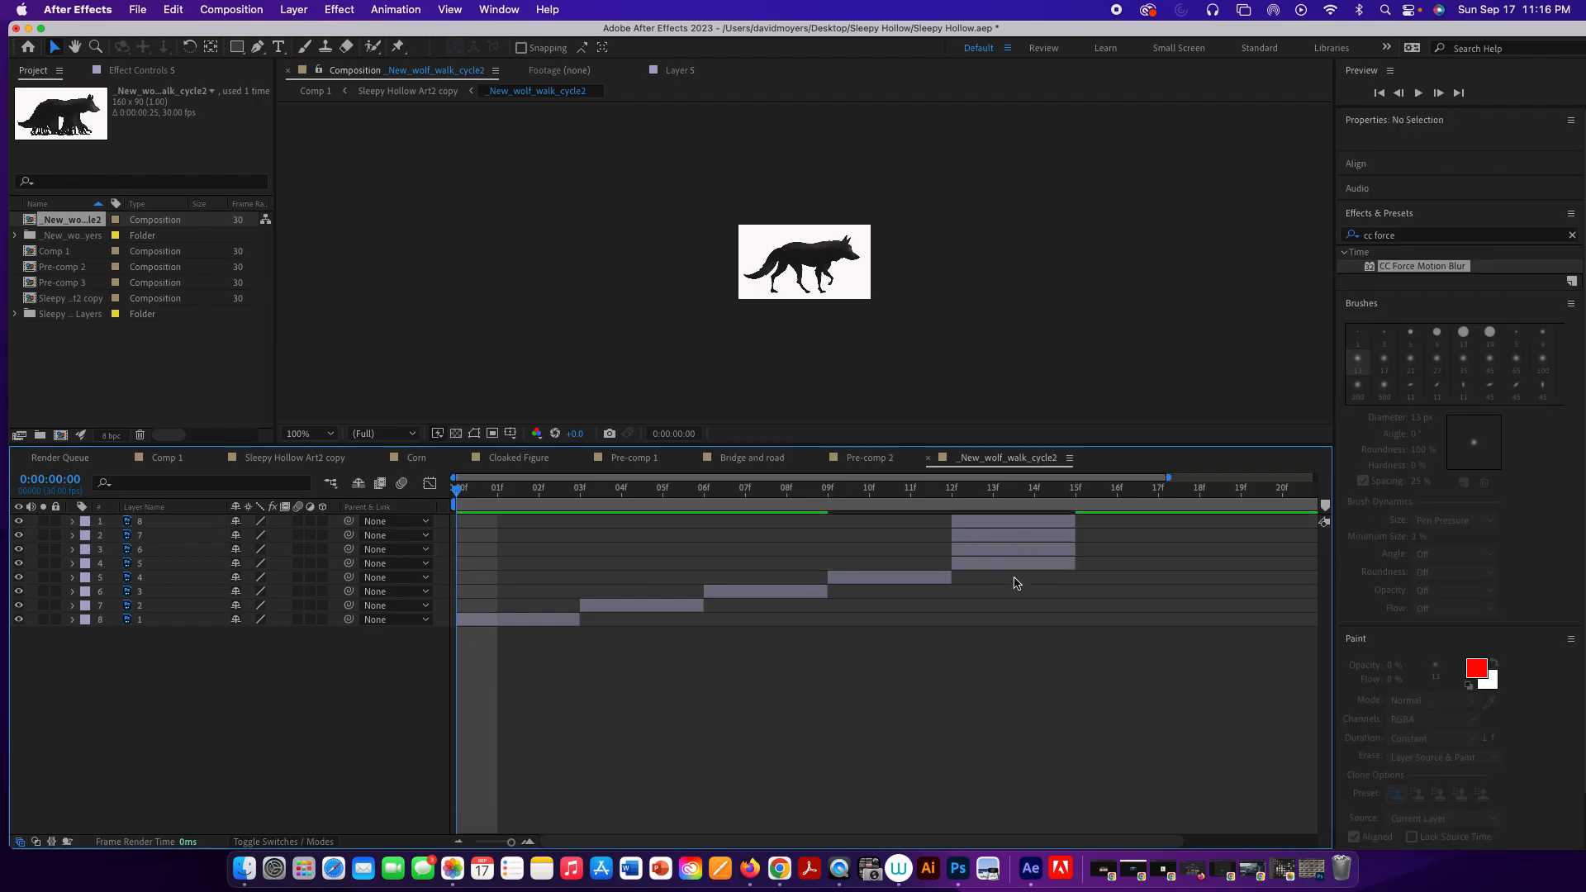
Shift wolf layers 6 to 8 to start at frame 15, and layers 7 and 8 to start at frame 18.
click(1012, 559)
shift+click(1015, 523)
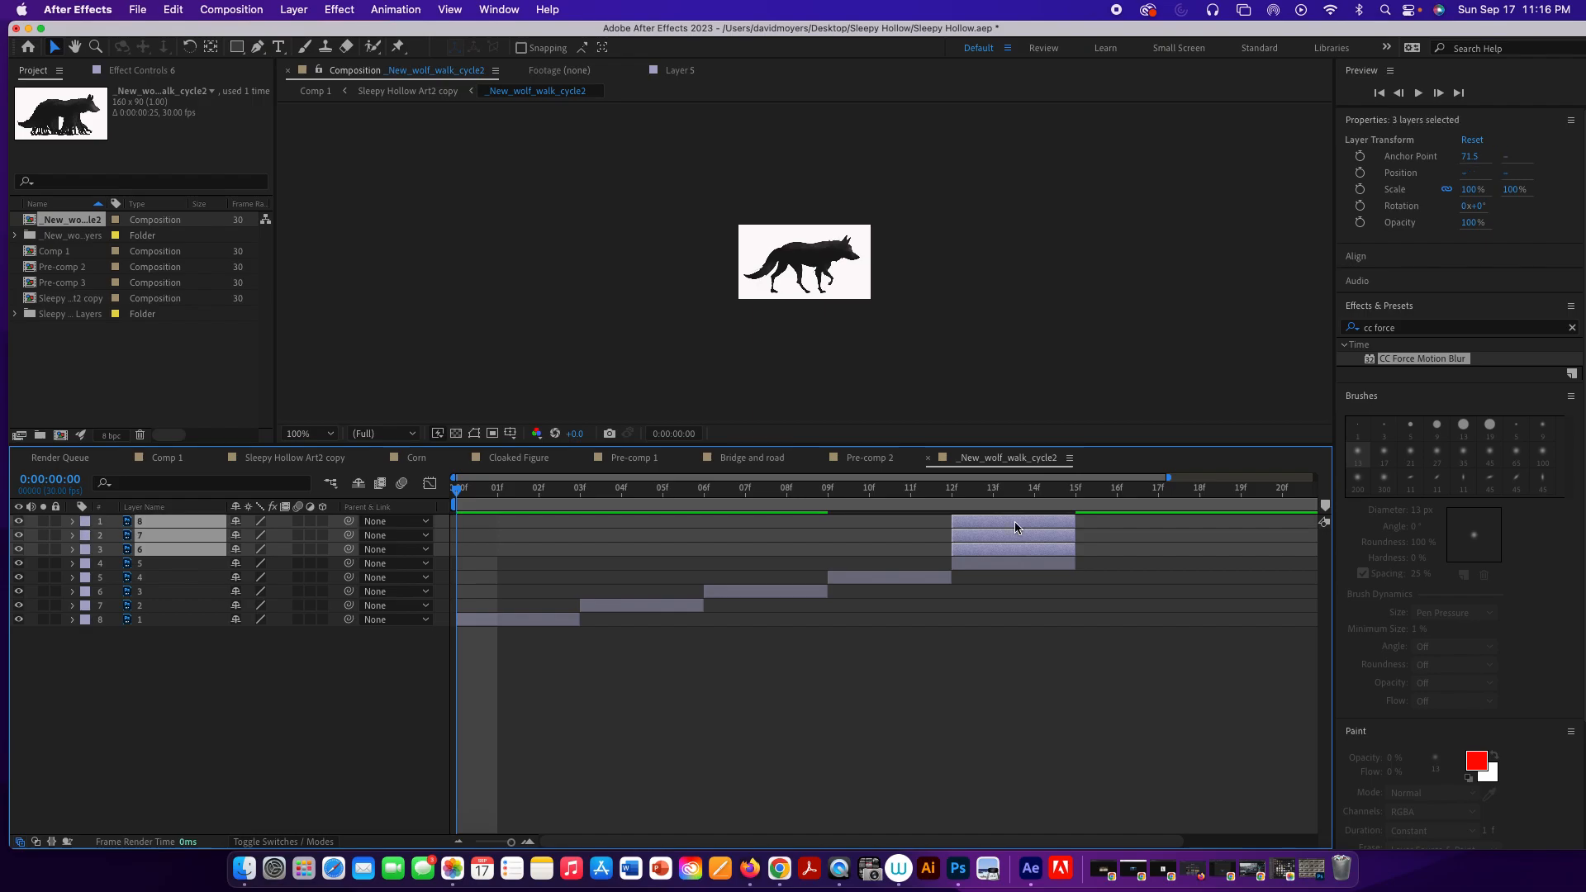
drag(1015, 522, 1158, 534)
click(1114, 684)
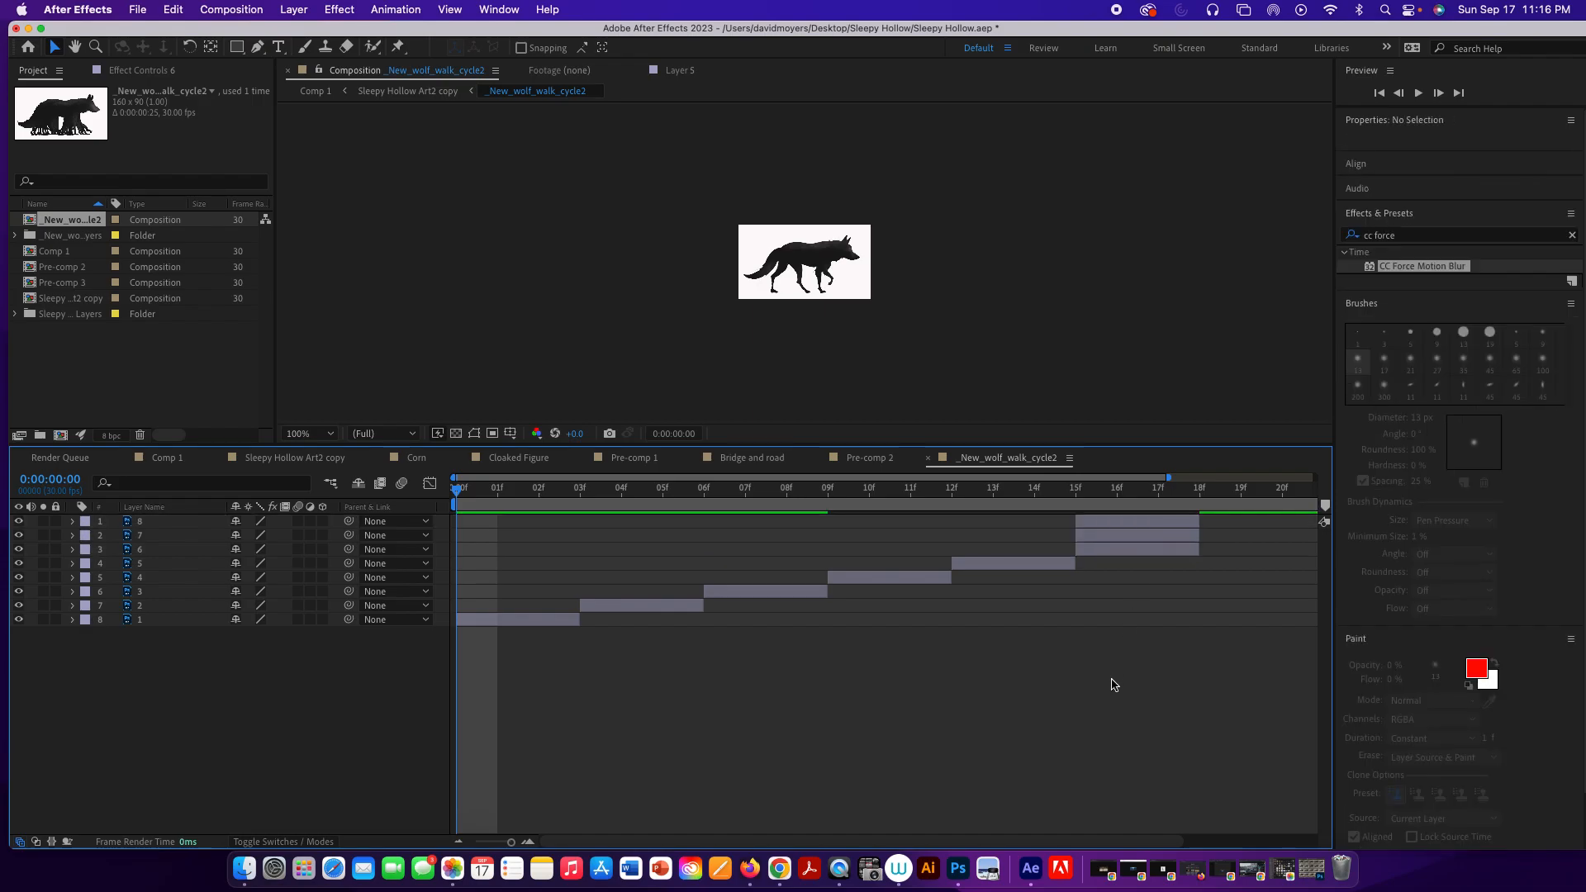
click(1137, 539)
shift+click(1139, 525)
drag(1140, 528, 1254, 530)
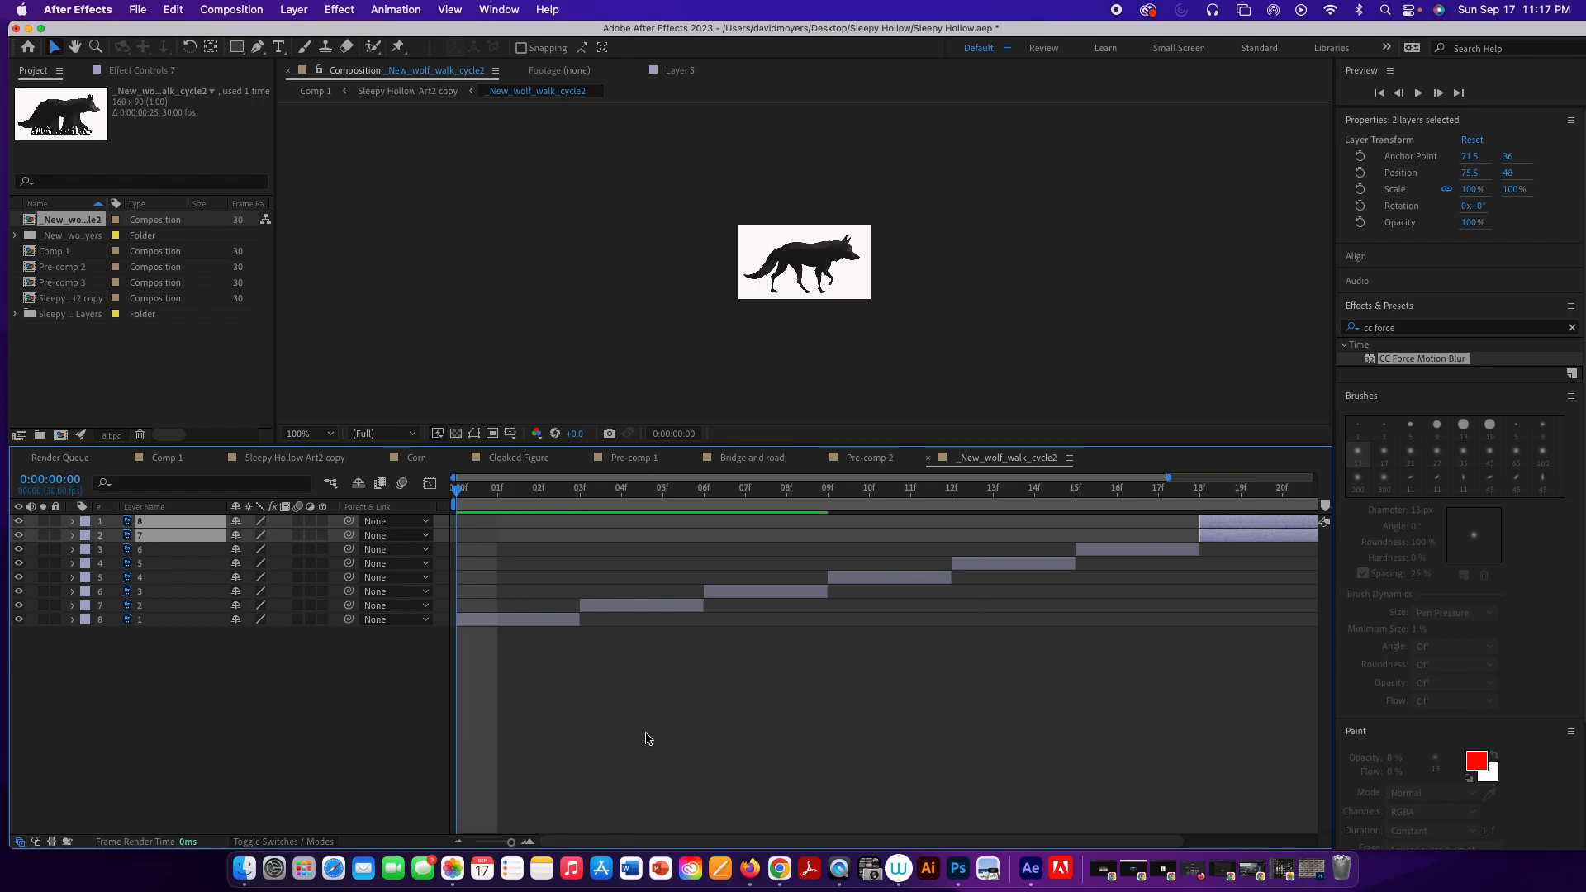
drag(766, 843, 1125, 818)
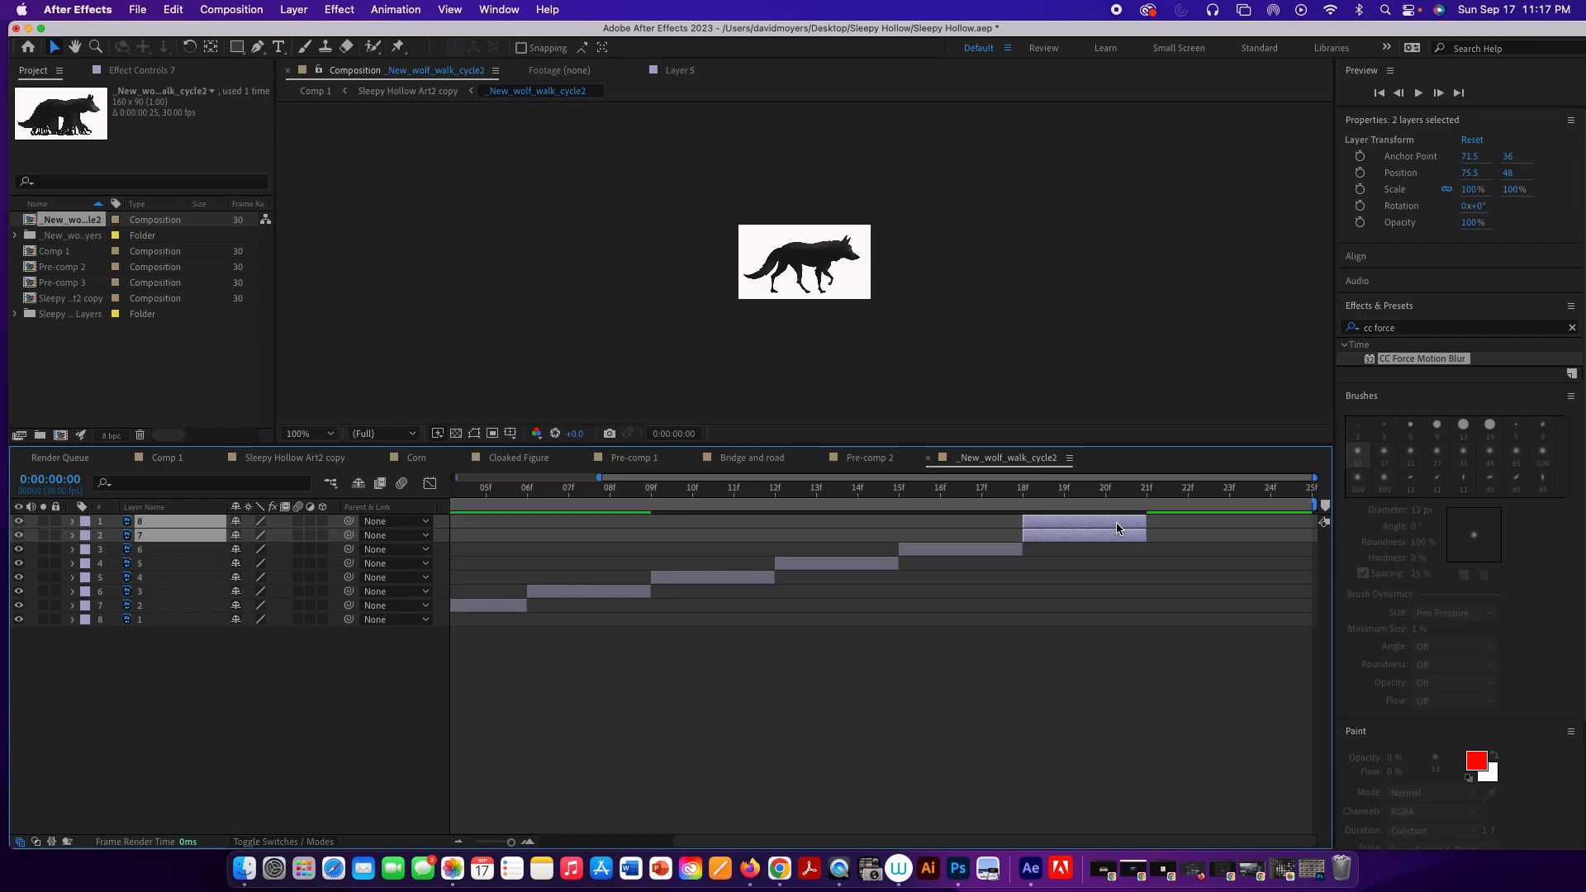
Move only wolf layer 8 to start at frame 21 and extend its end to the composition's end at frame 25.
drag(1117, 526, 1229, 521)
key(super+z)
click(1054, 722)
click(1093, 524)
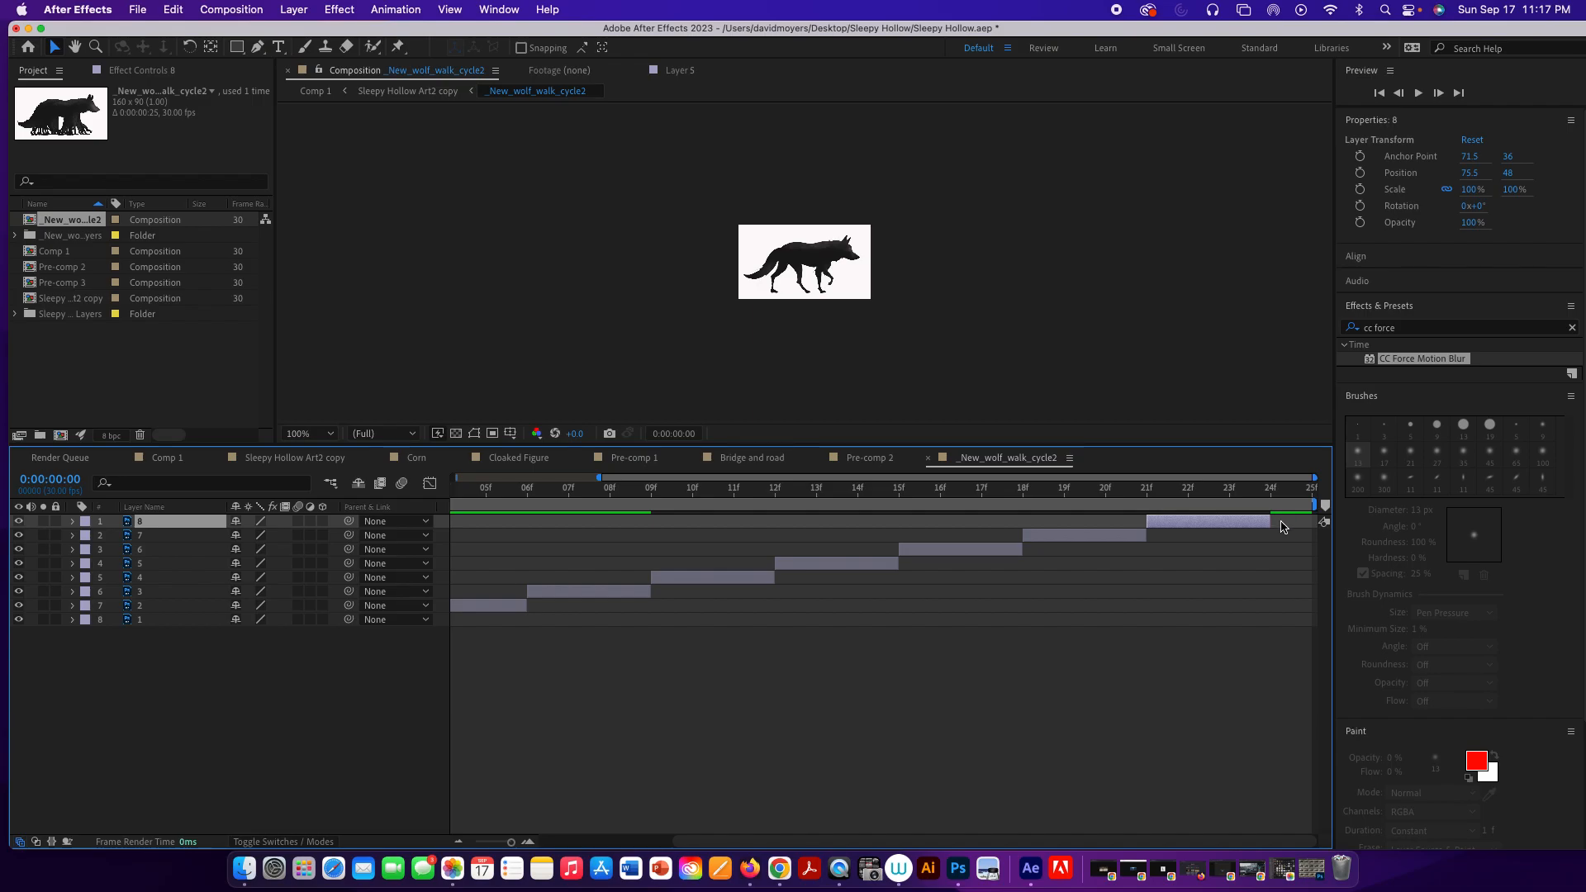
drag(1270, 526, 1309, 526)
Preview the wolf's walk in its own composition, and play and scrub it in the Sleepy Hollow Art2 copy scene.
key(space)
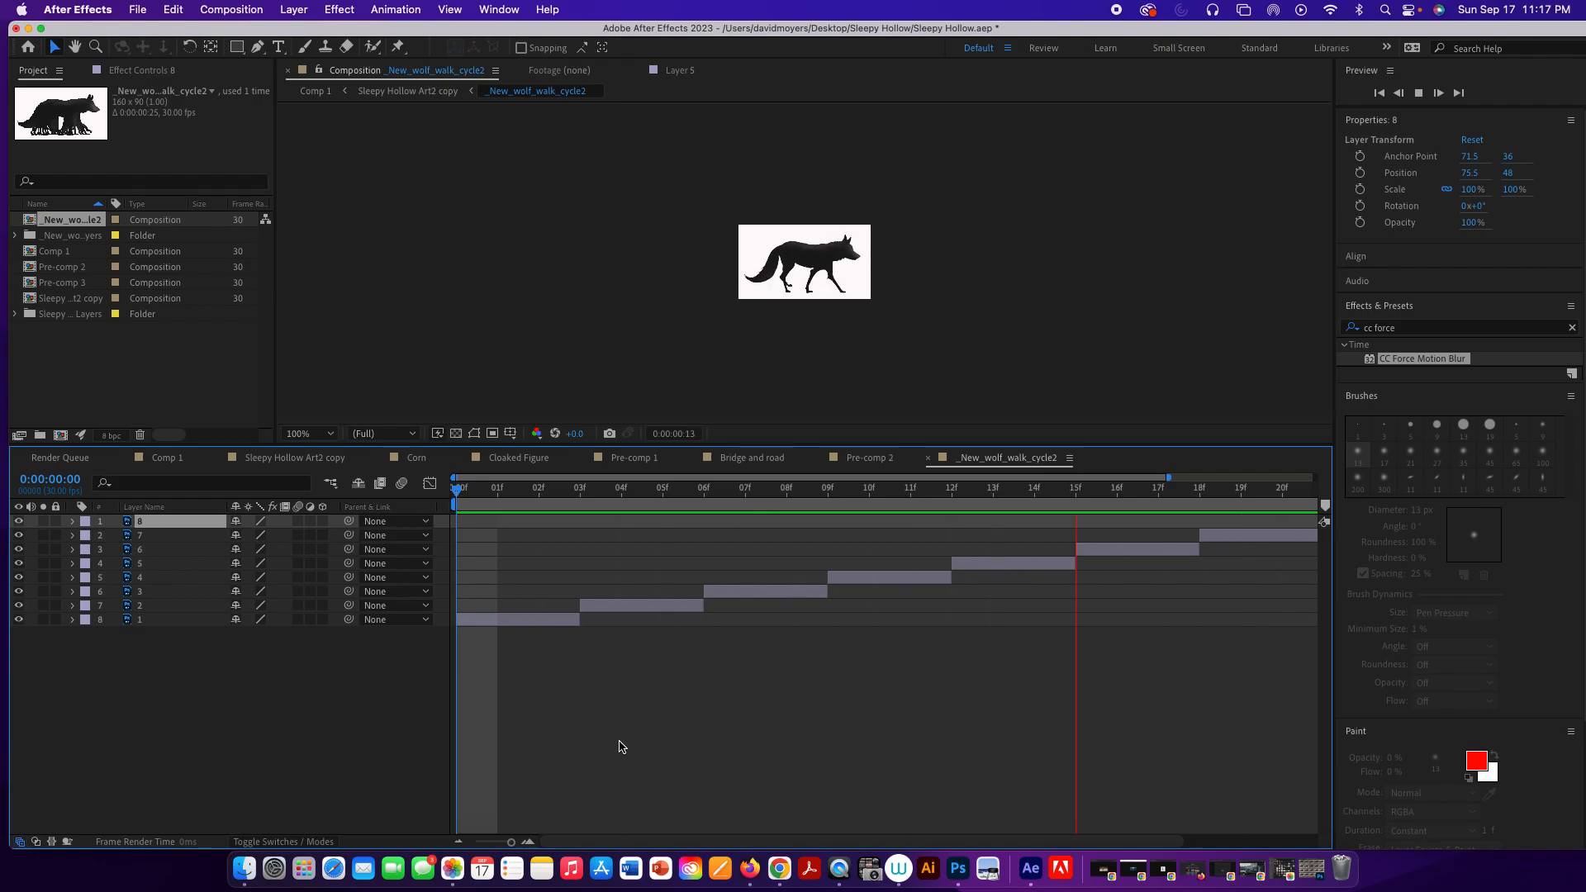
key(space)
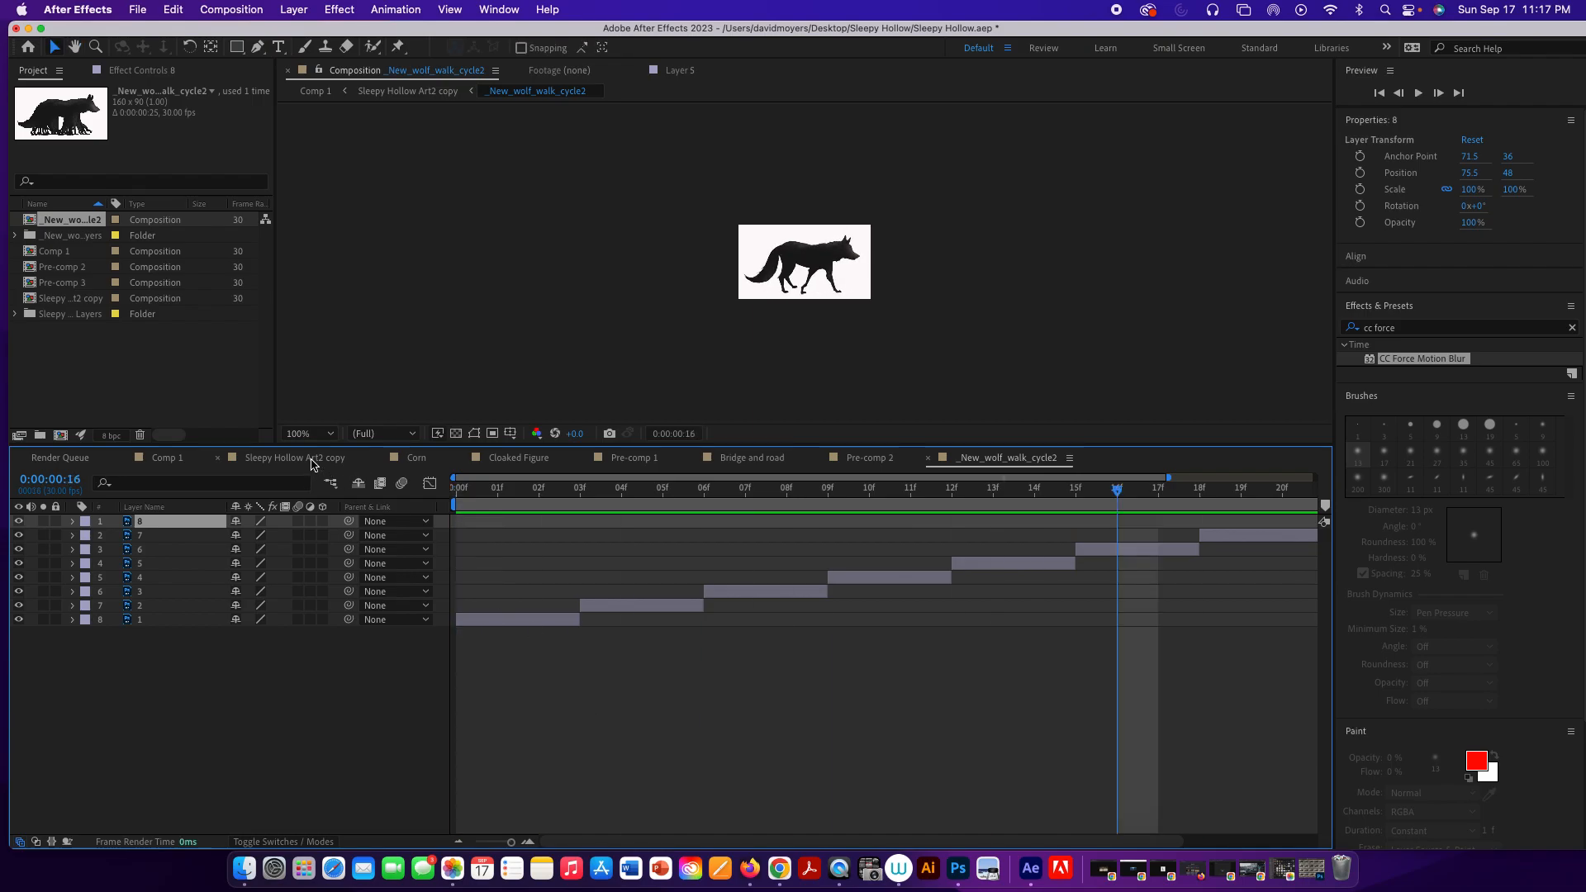
click(313, 461)
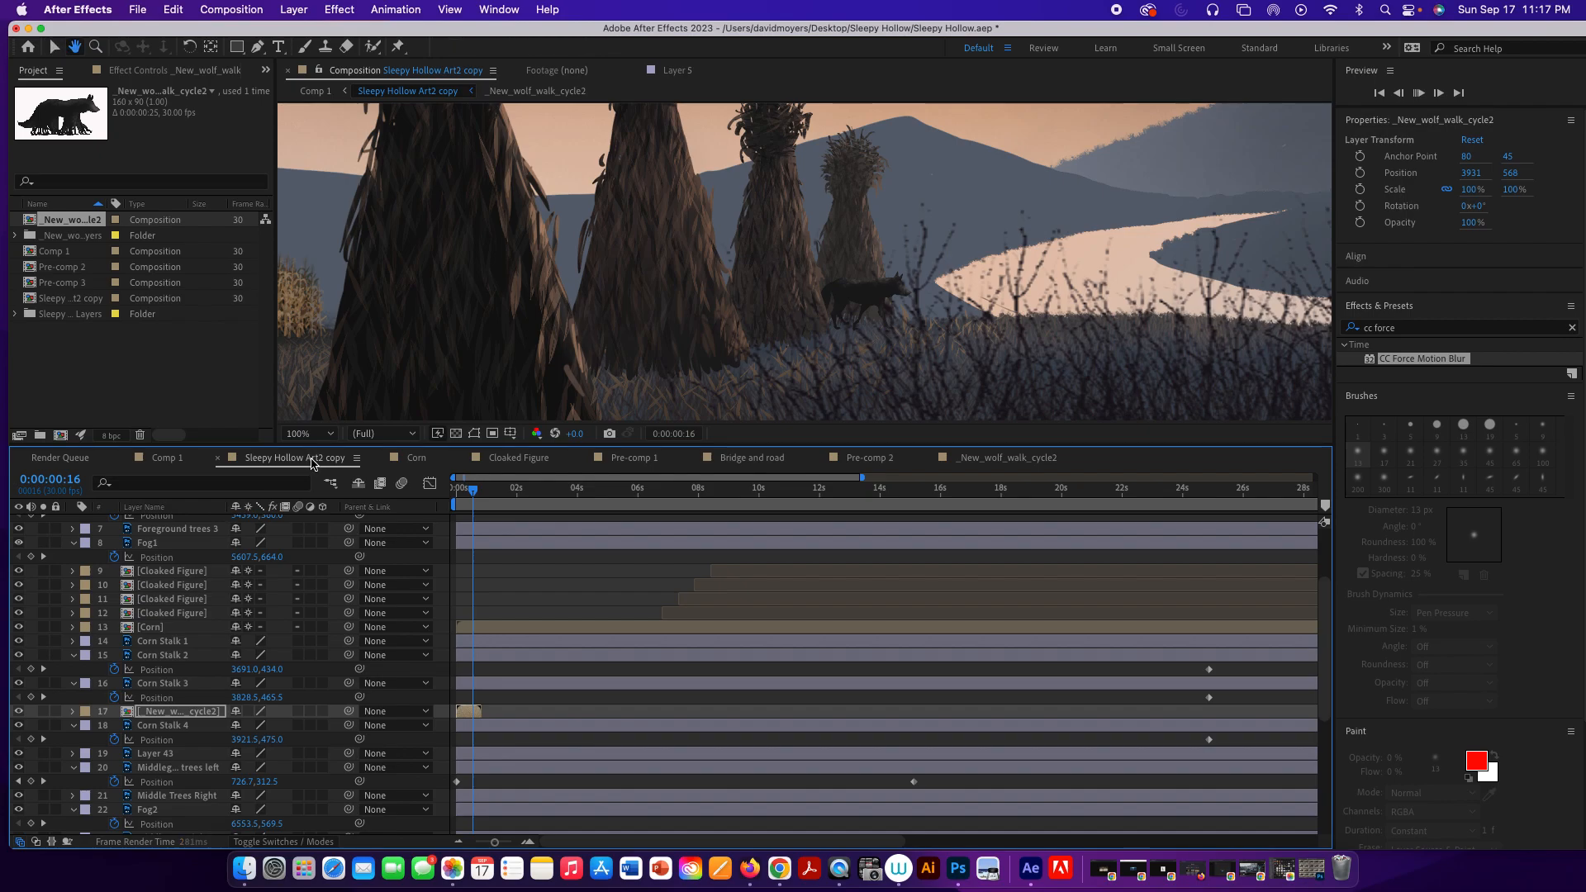
key(space)
key(space)
drag(484, 491, 428, 506)
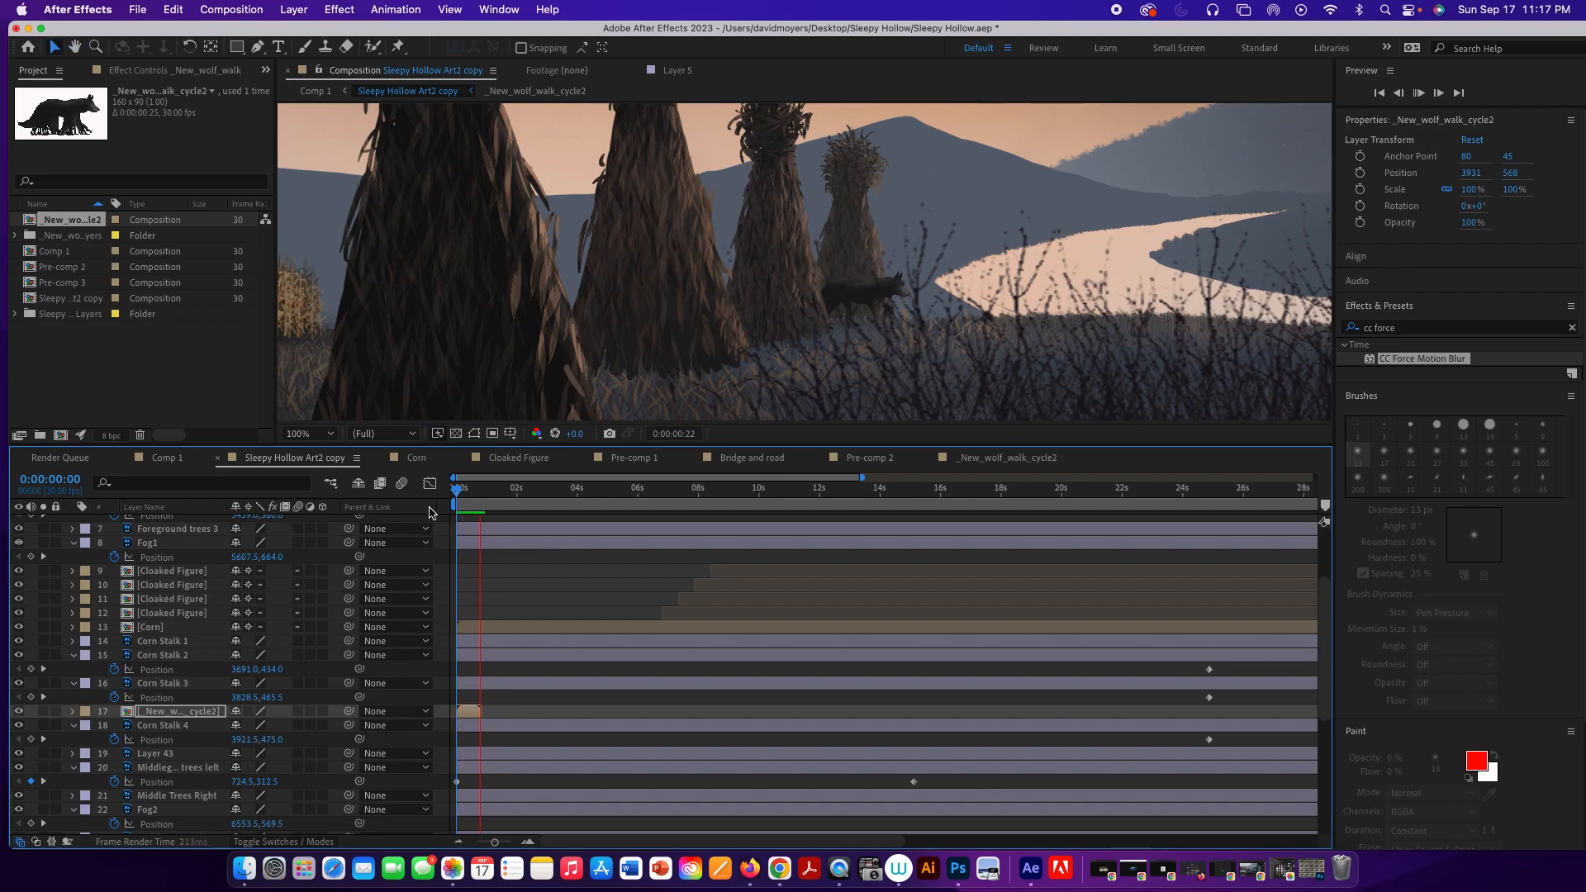
key(space)
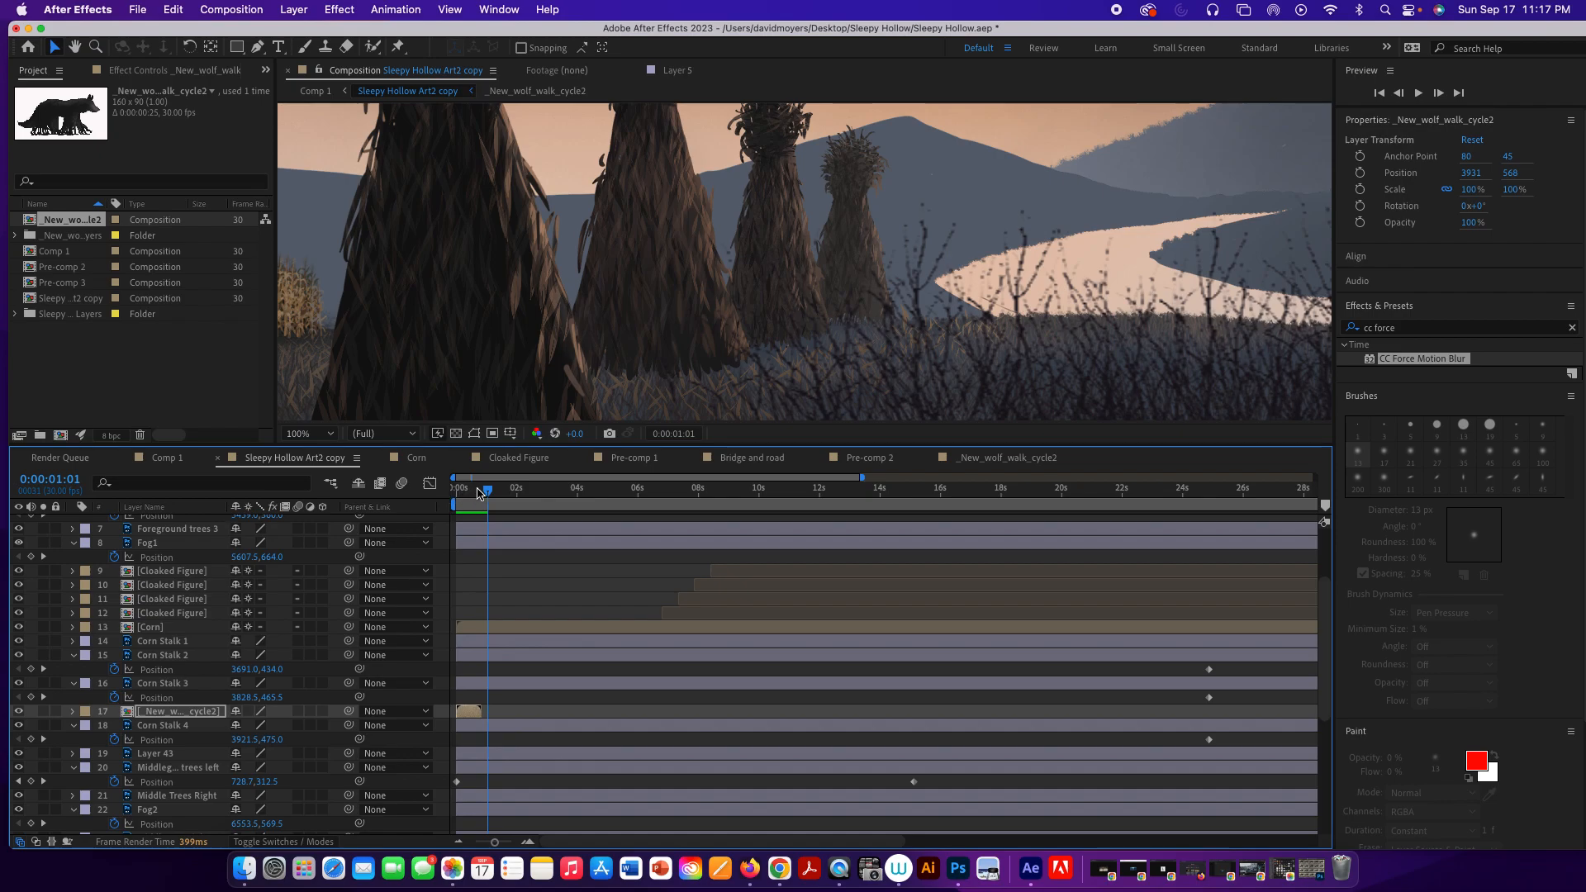
drag(488, 493, 473, 494)
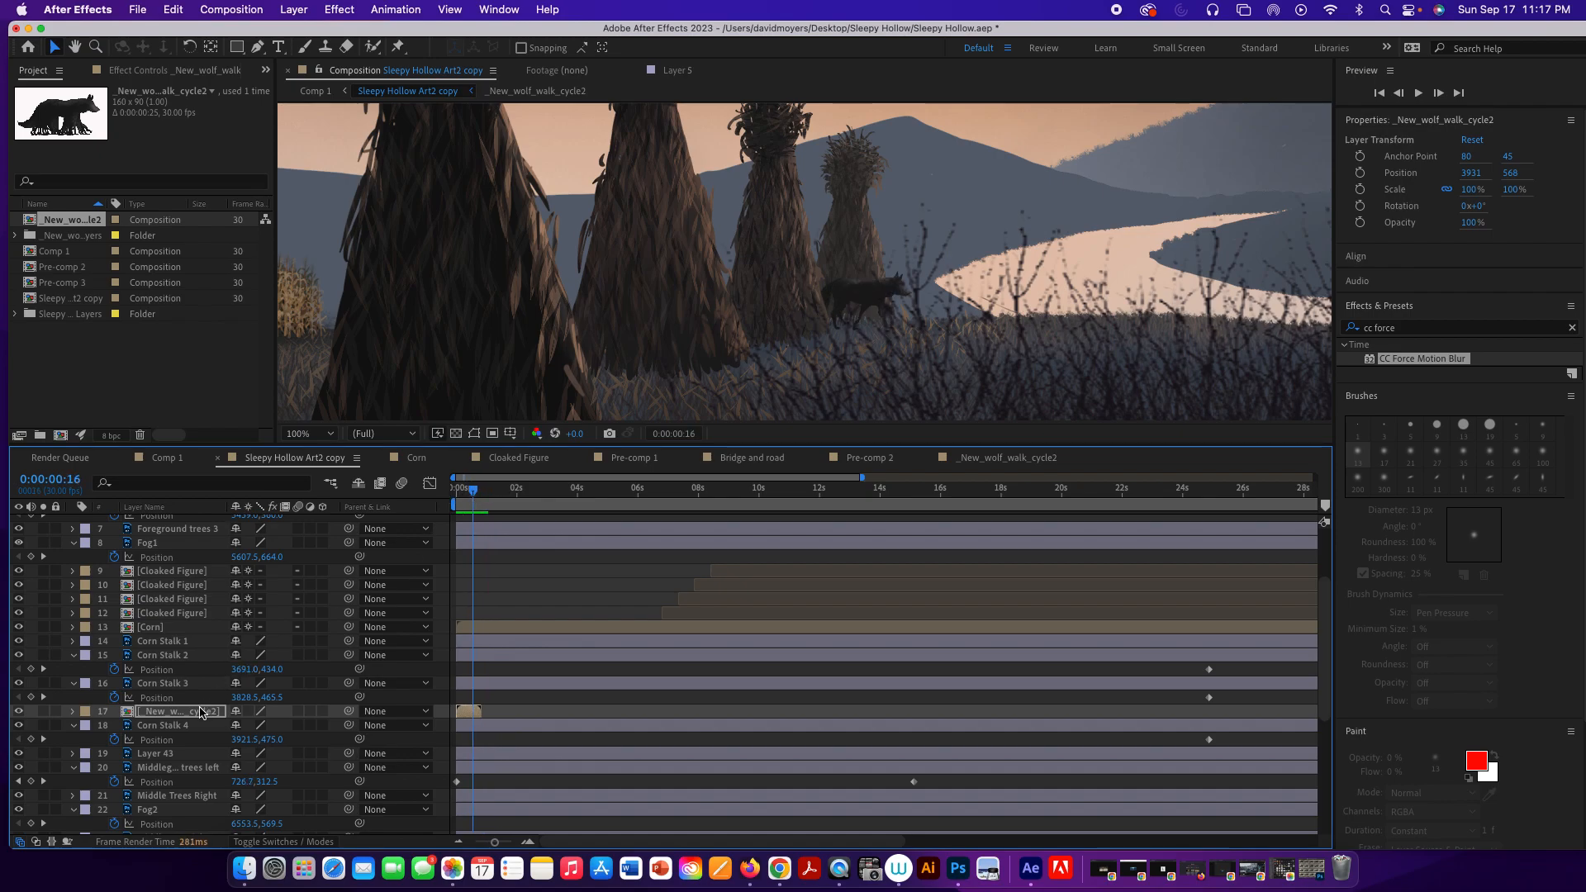
Reopen the nested _New_wolf_walk_cycle2 composition and pre-compose its eight layers as Pre-comp 4, moving all attributes into it.
double_click(203, 712)
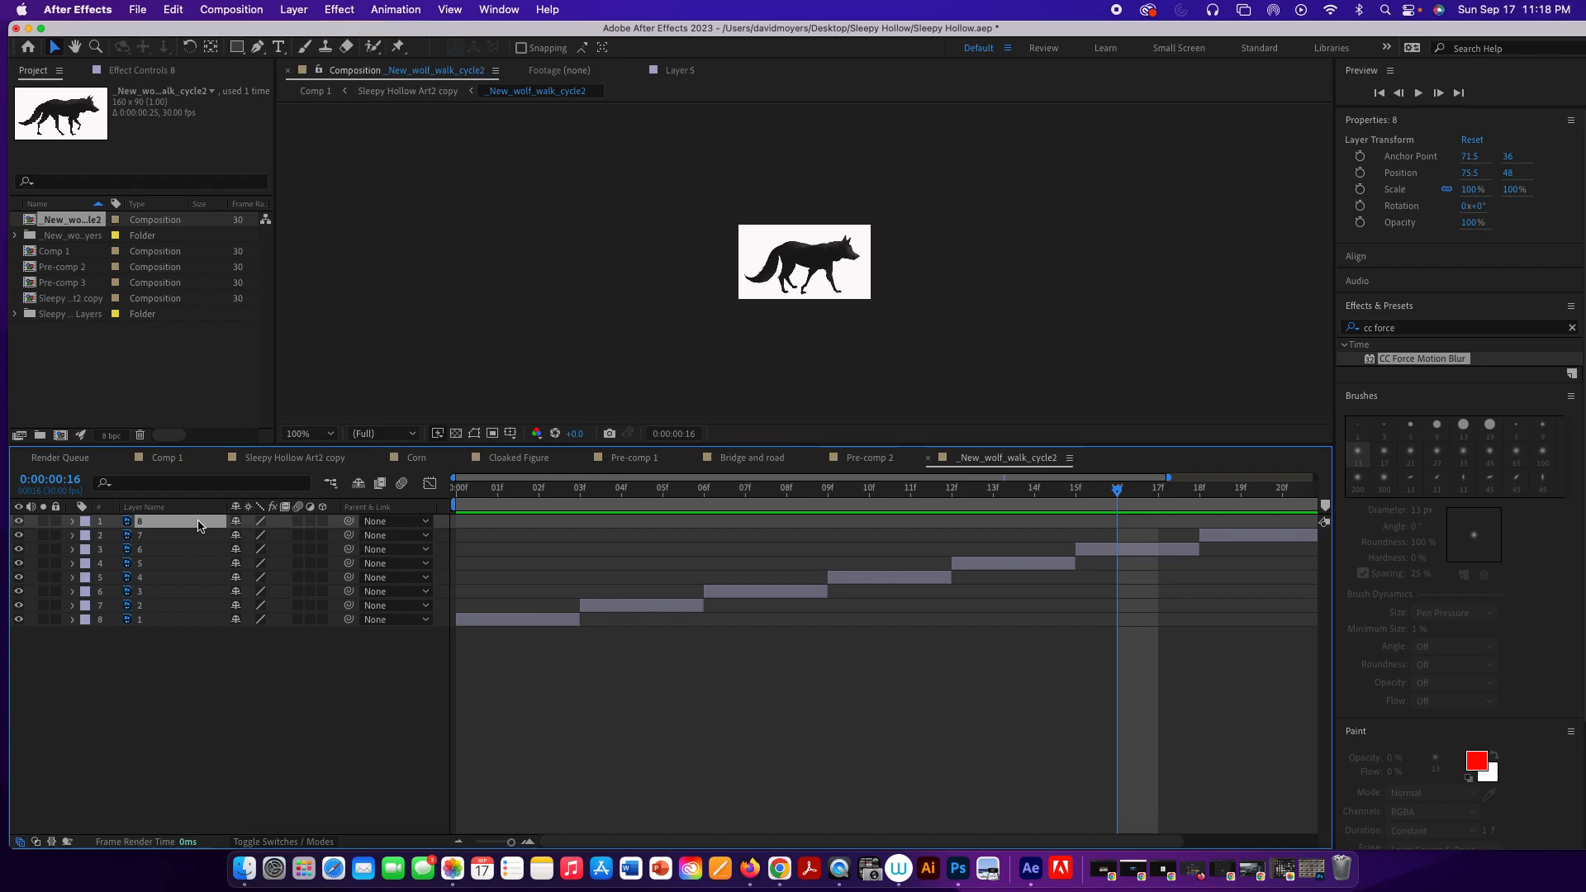
shift+click(211, 621)
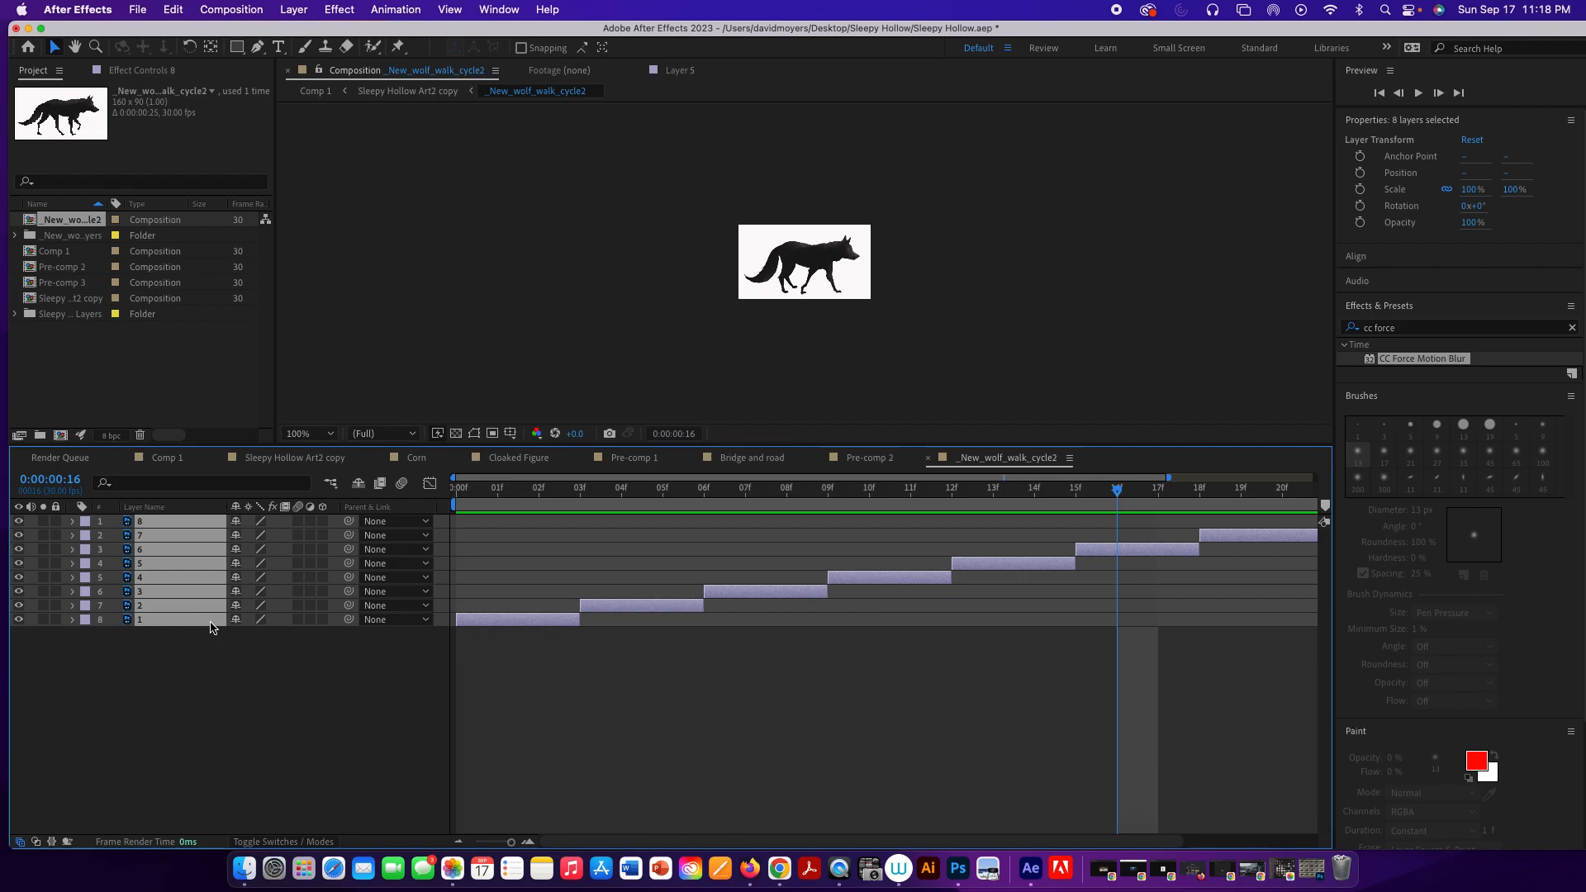
right_click(210, 627)
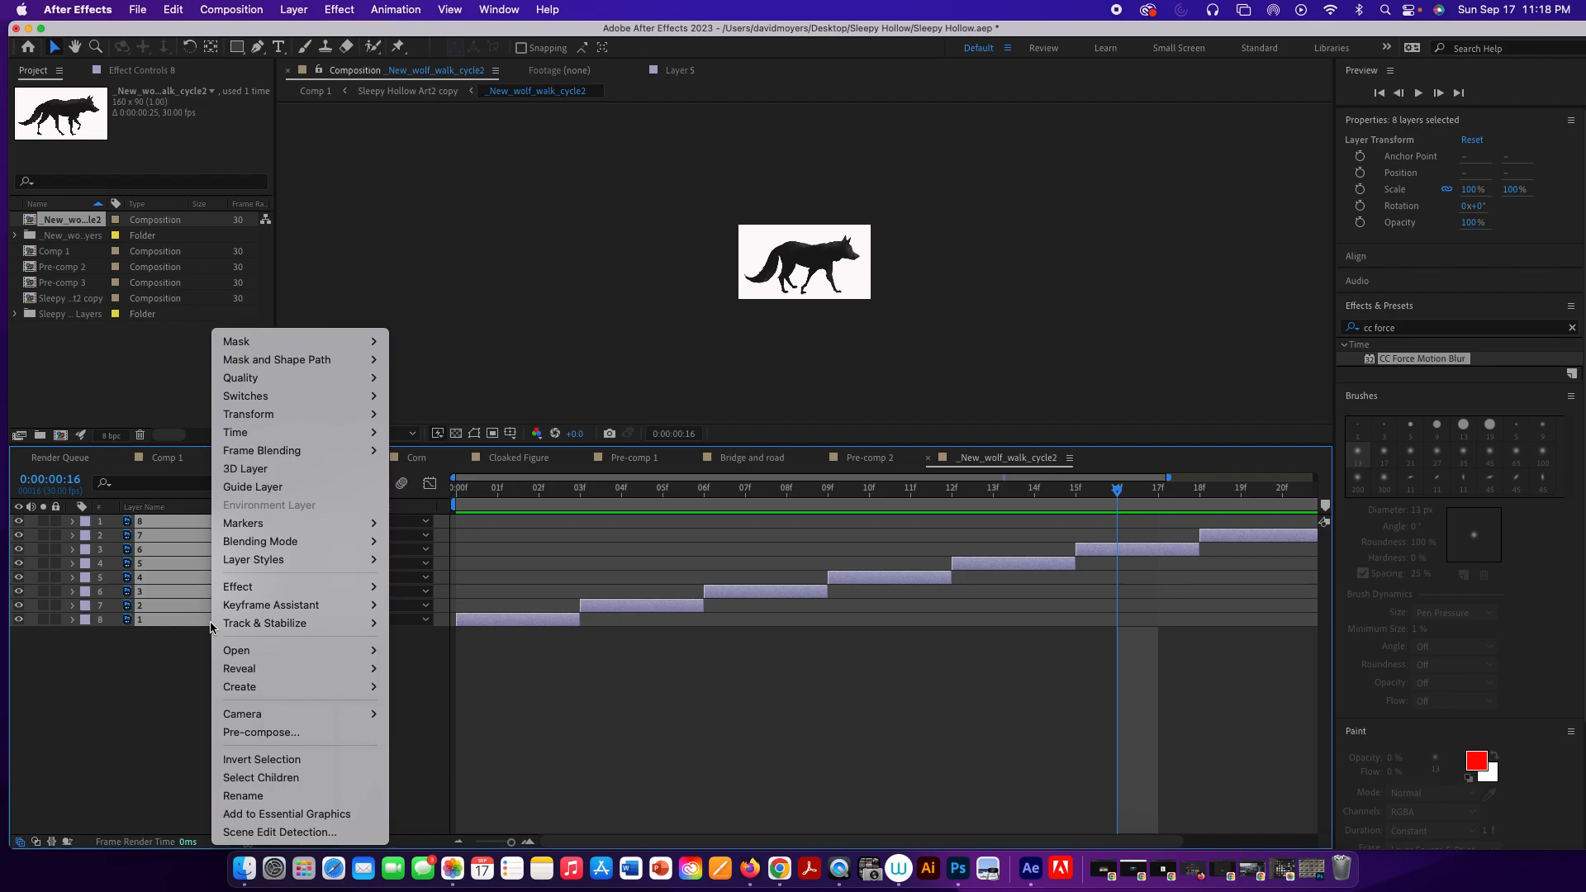
click(326, 733)
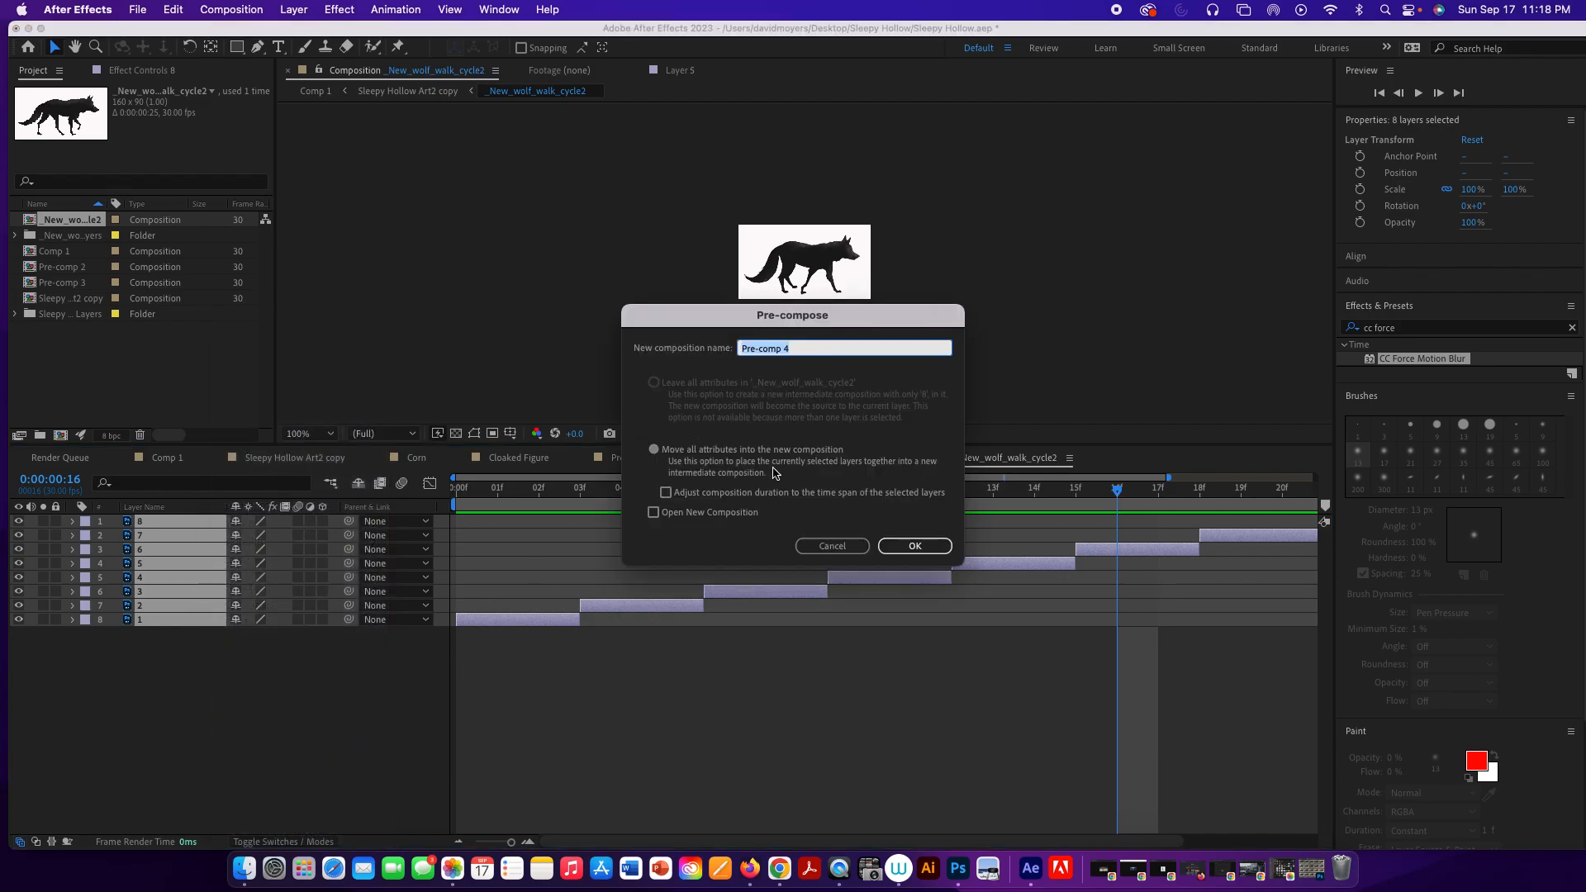
click(916, 545)
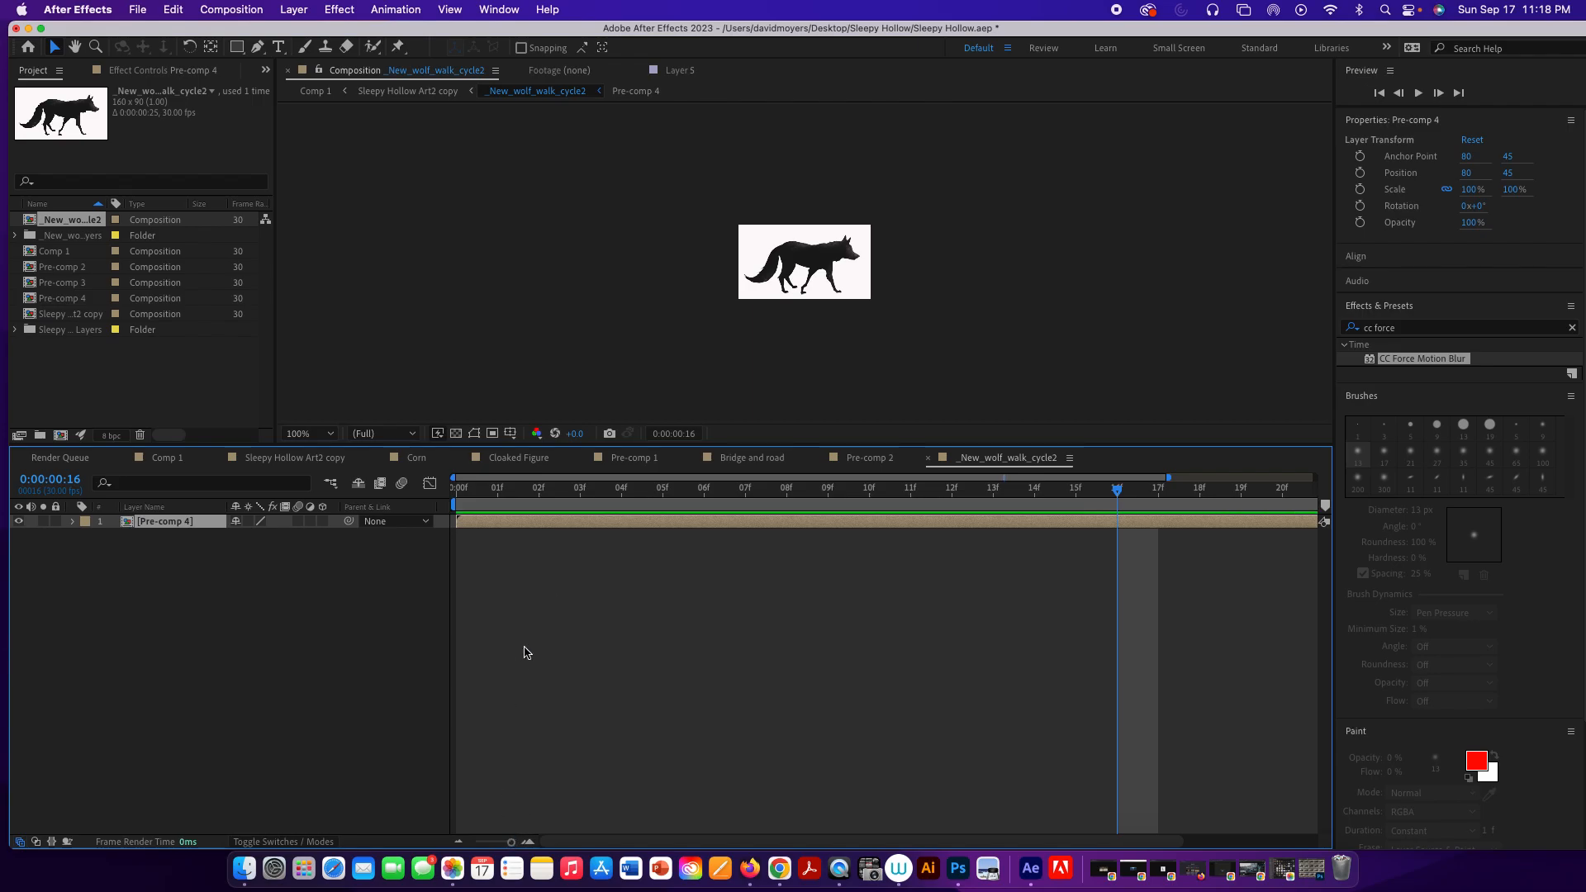
Set the duration of the _New_wolf_walk_cycle2 composition to one minute, 0:01:00:00, in its composition settings.
drag(512, 842, 476, 842)
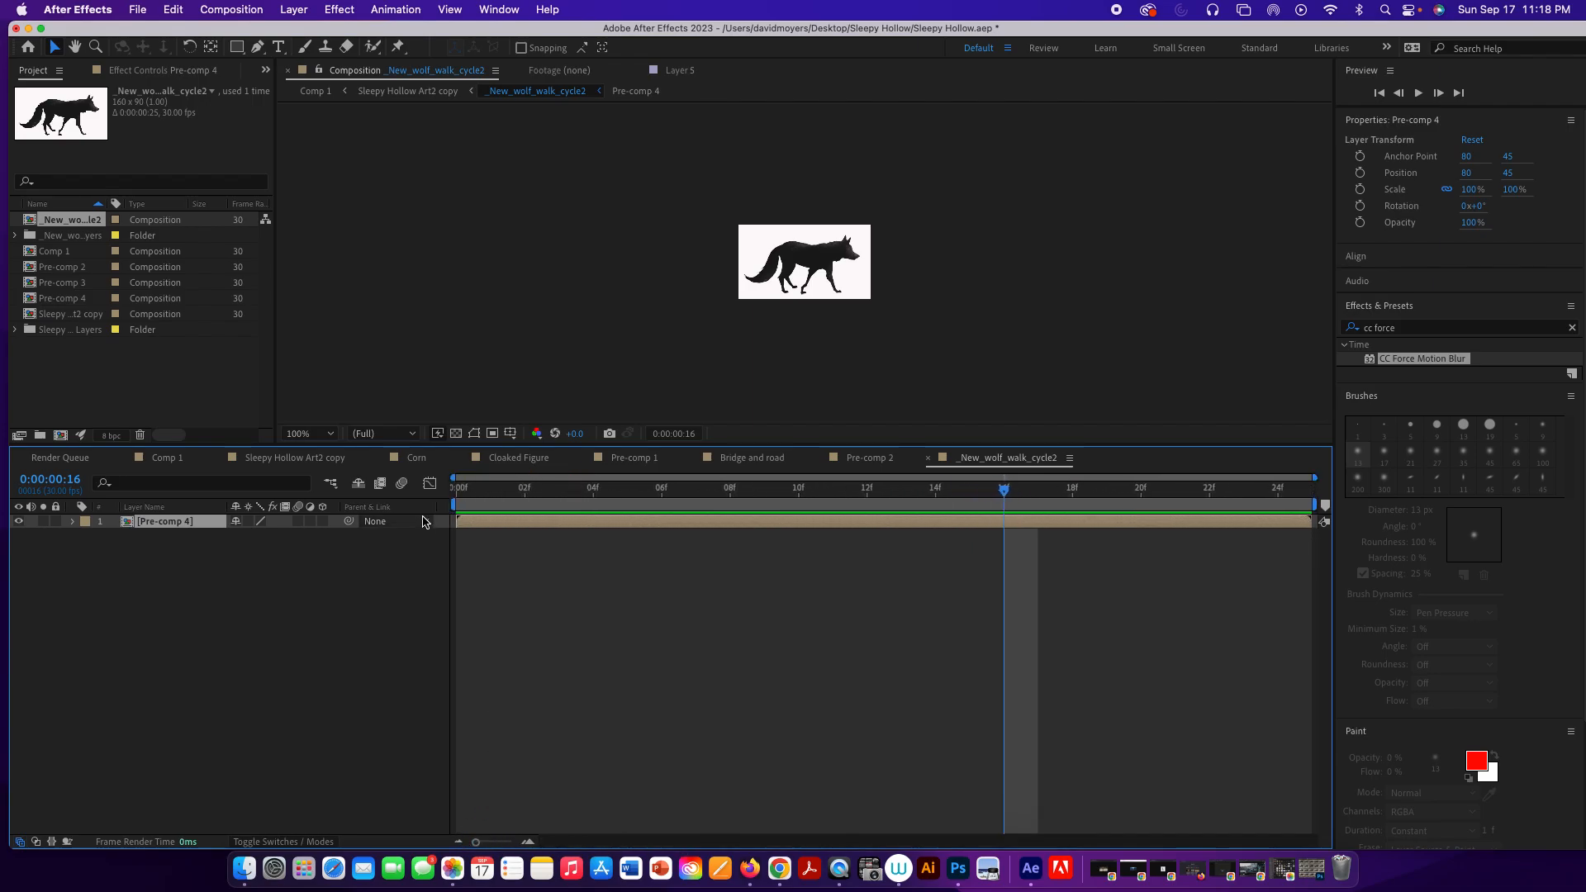
click(238, 9)
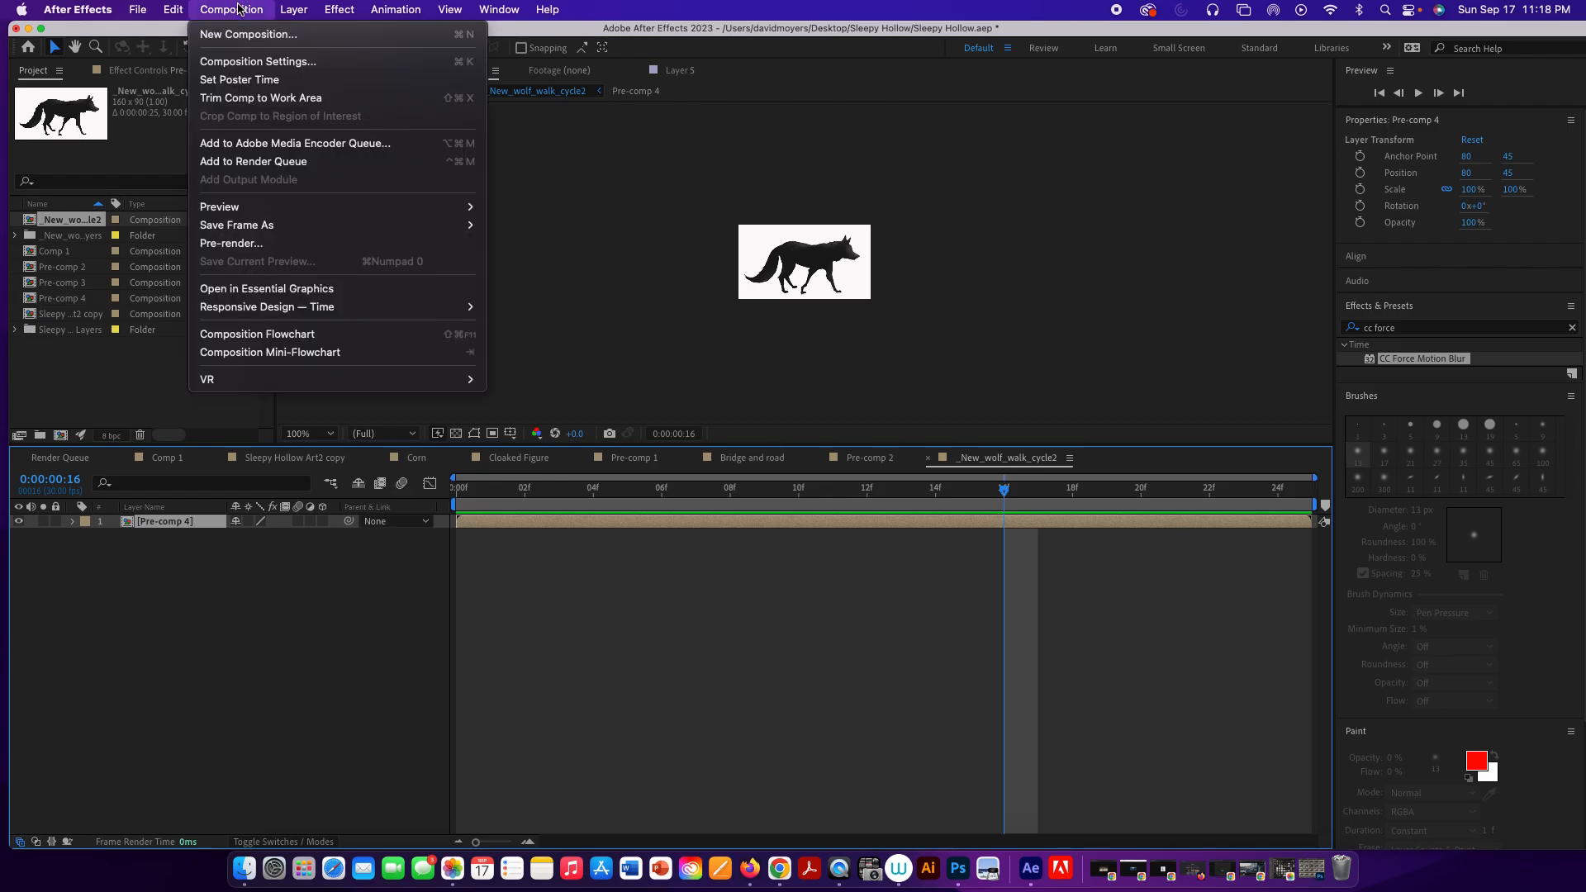
click(265, 61)
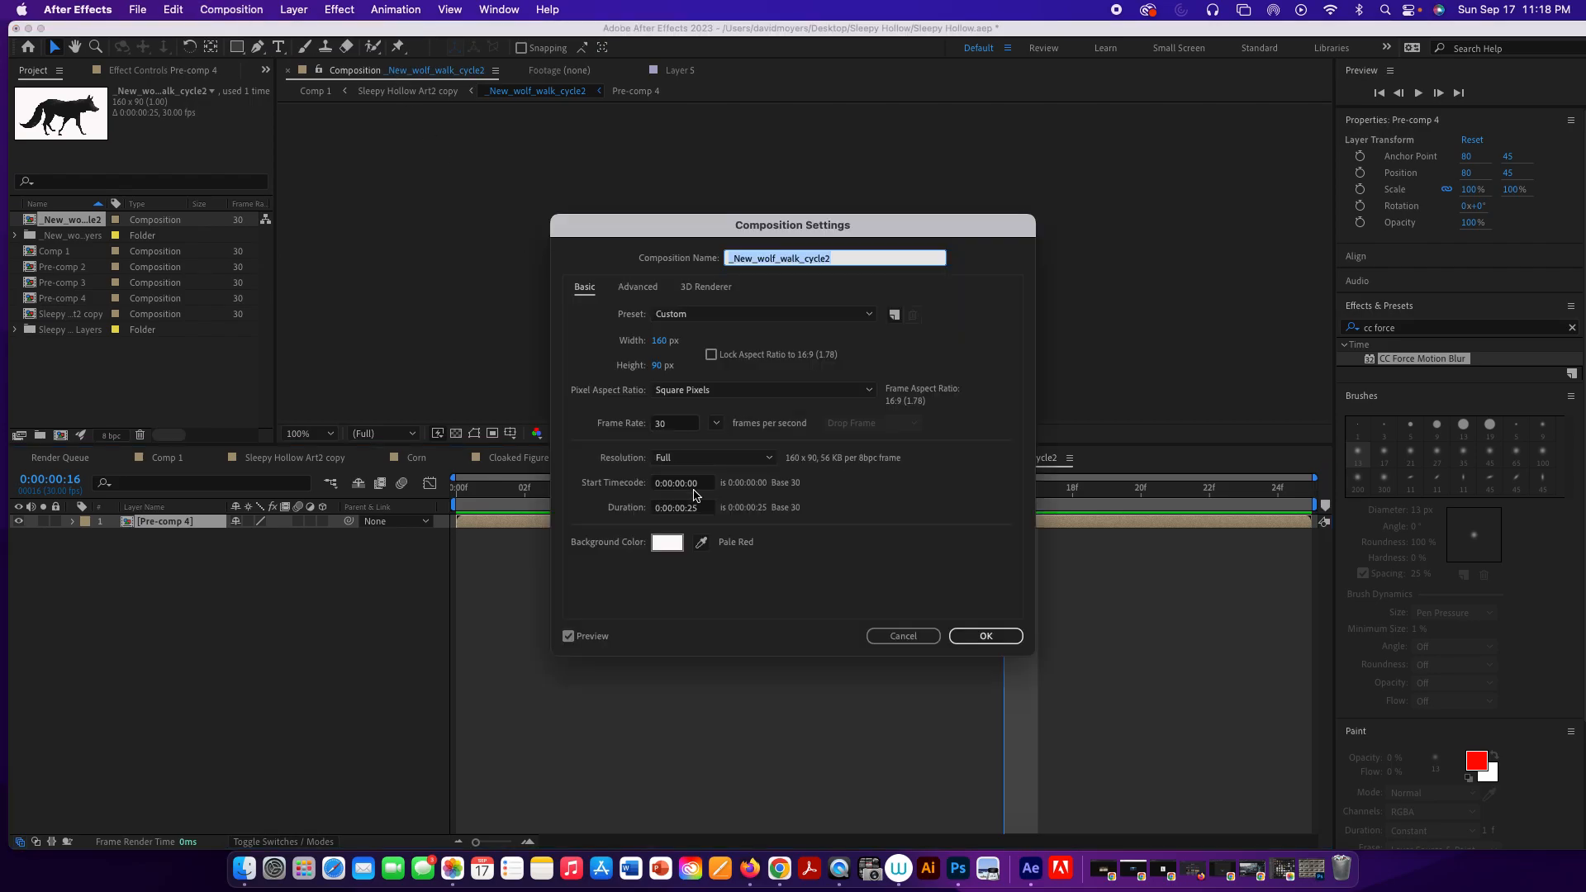
click(698, 507)
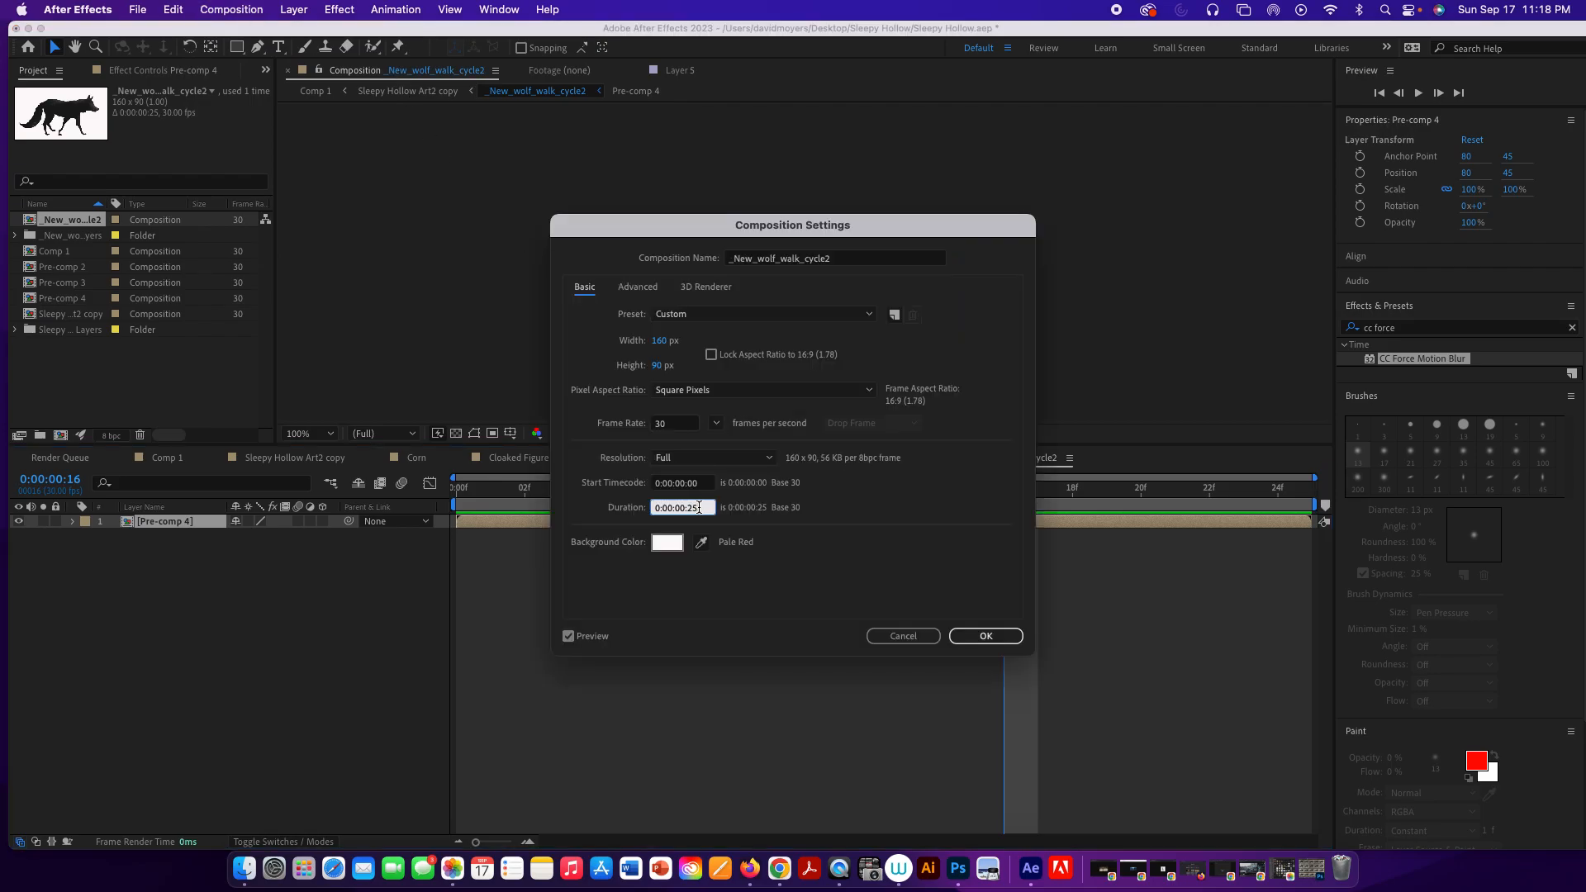
key(BackSpace)
text(0)
text(1)
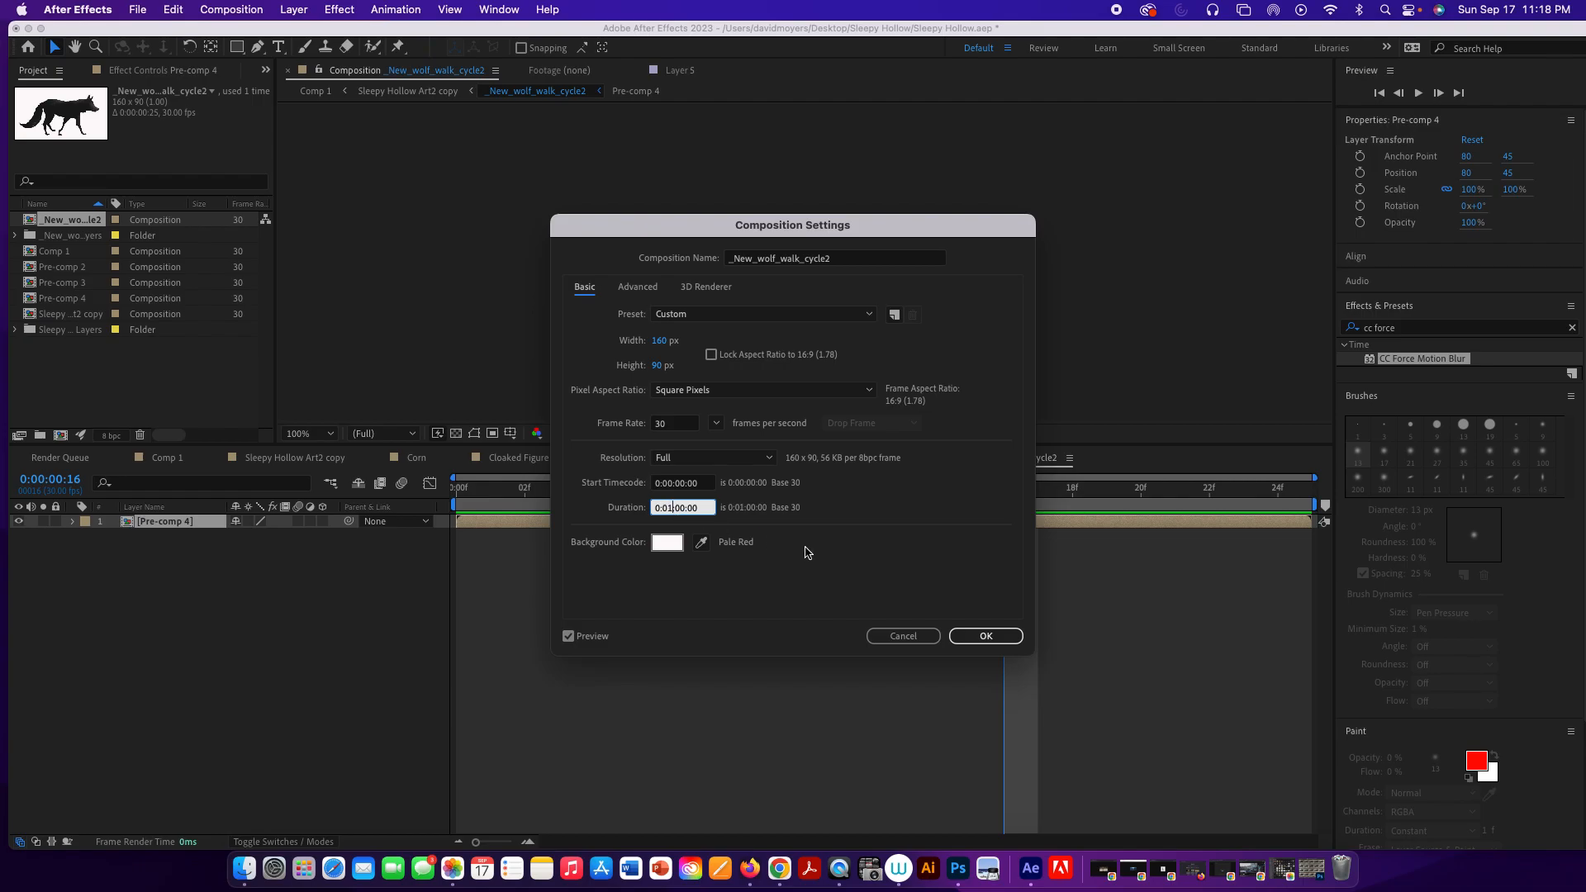
click(987, 636)
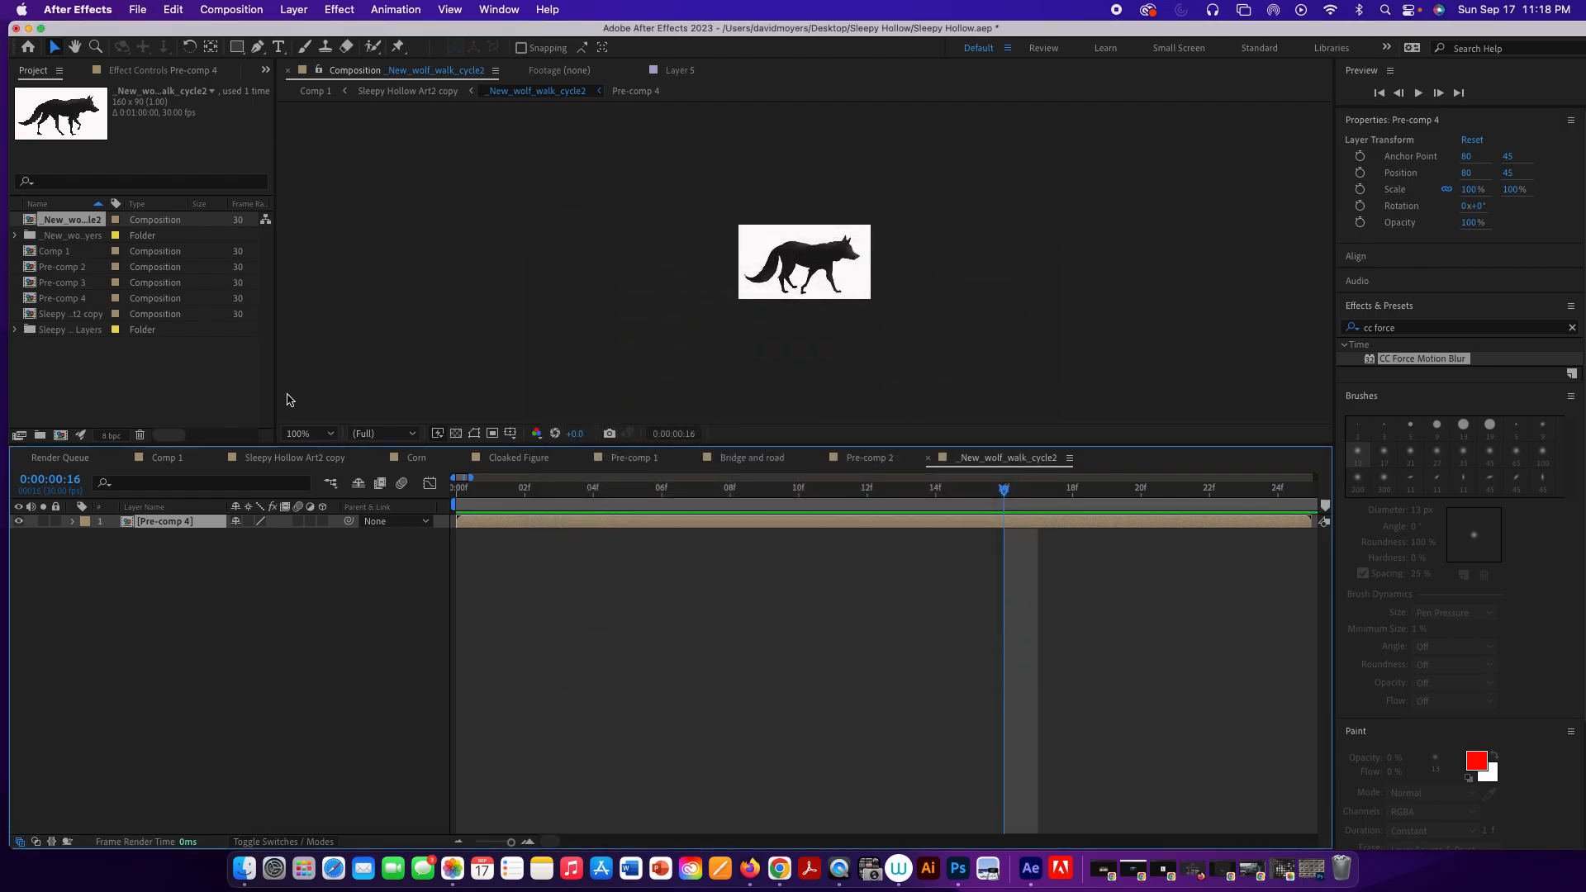
Check the duration in Comp 1's composition settings and reopen the nested wolf composition through Sleepy Hollow Art2 copy.
click(162, 460)
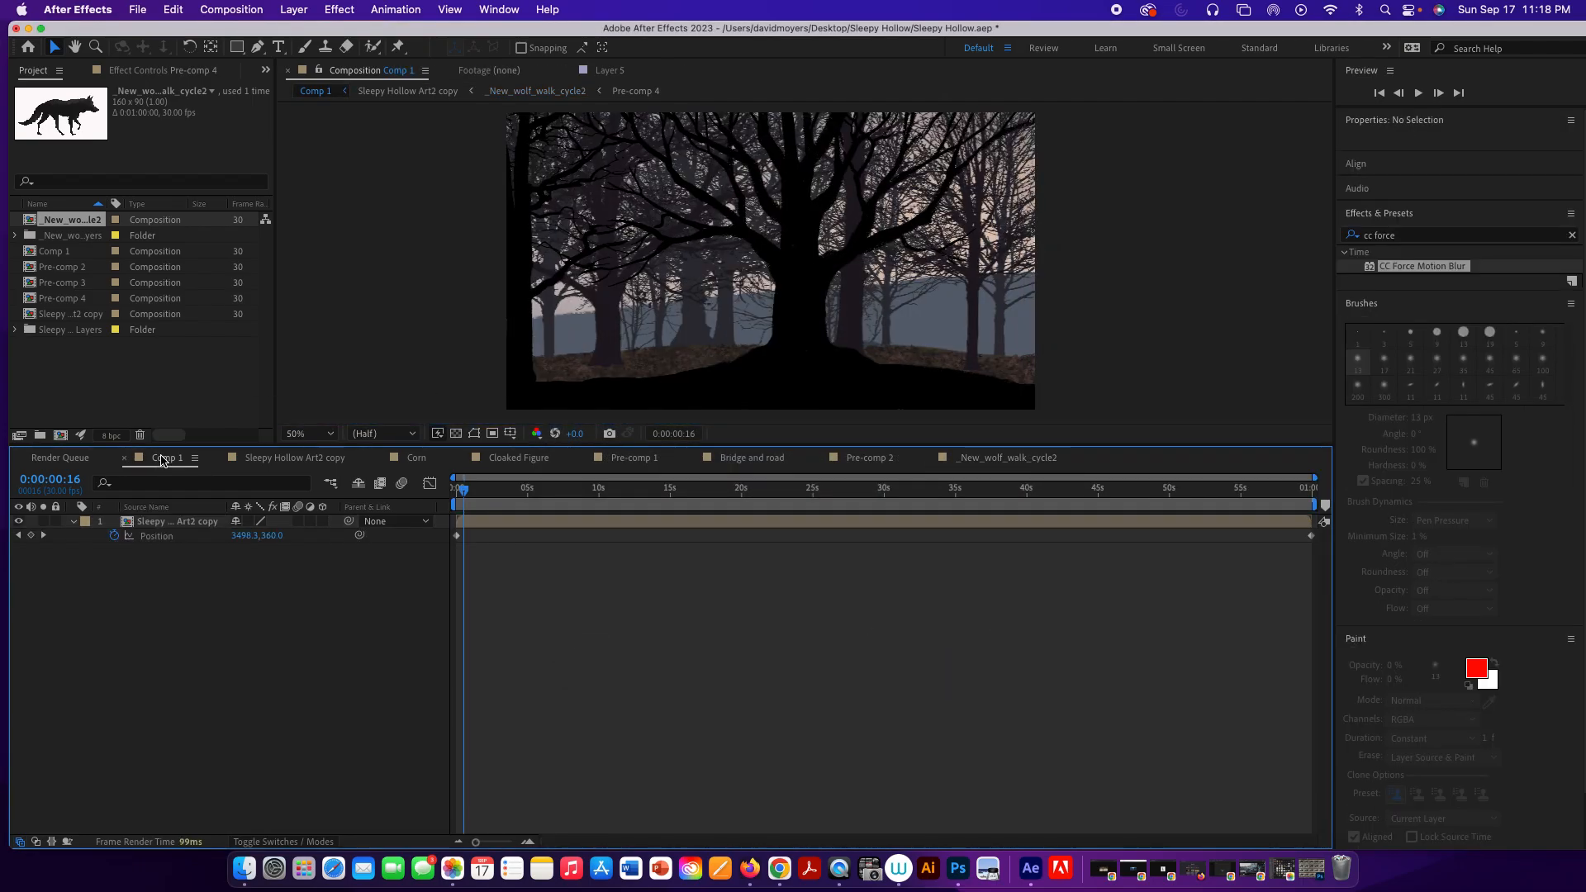
click(252, 9)
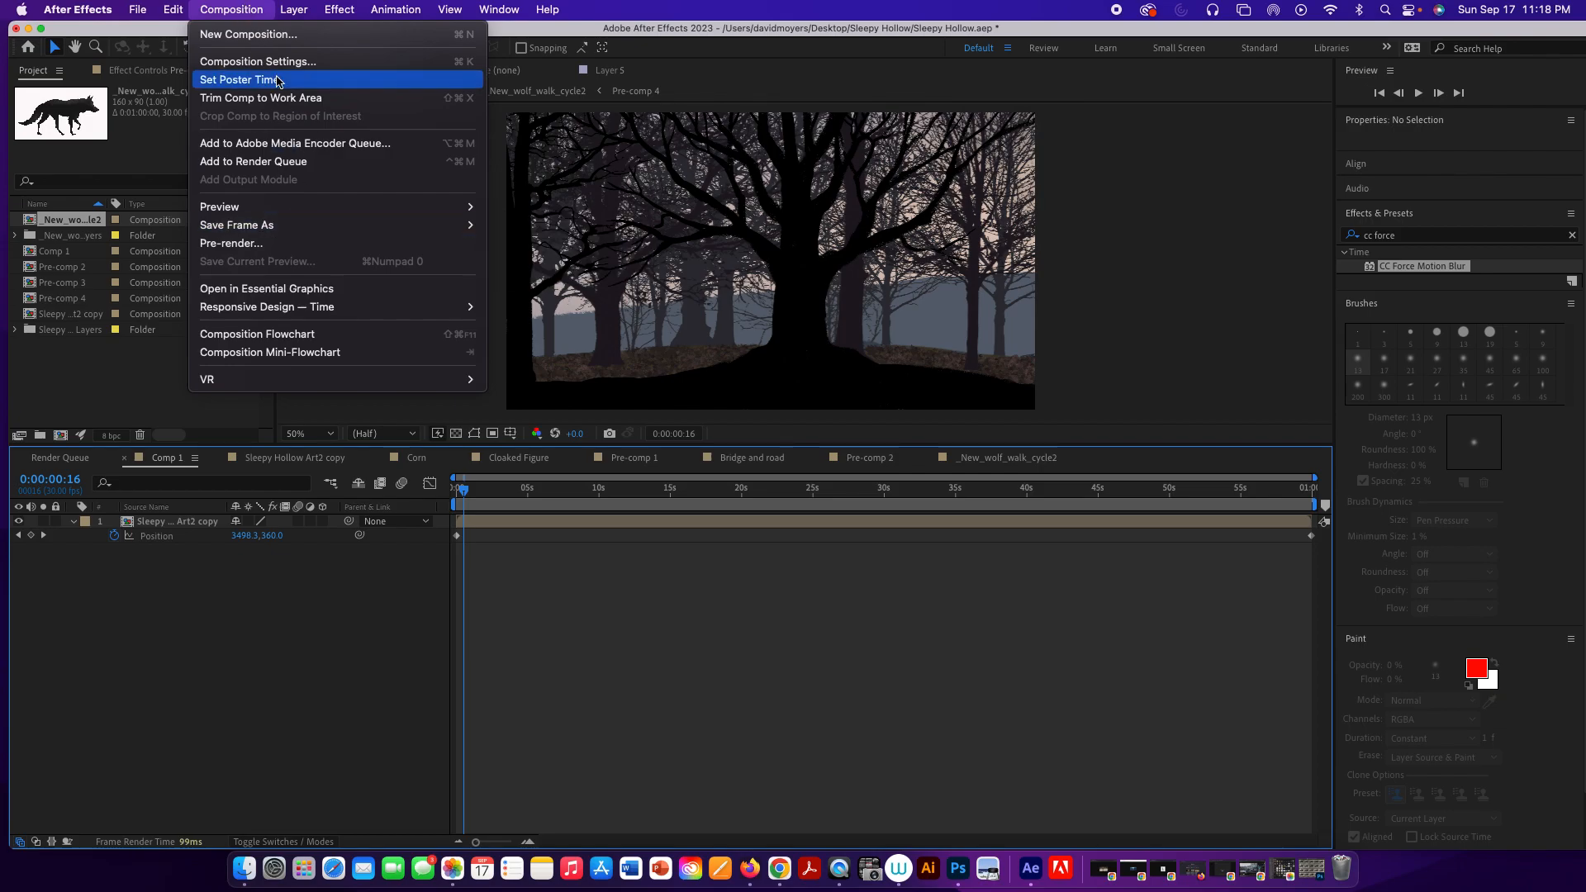
click(258, 61)
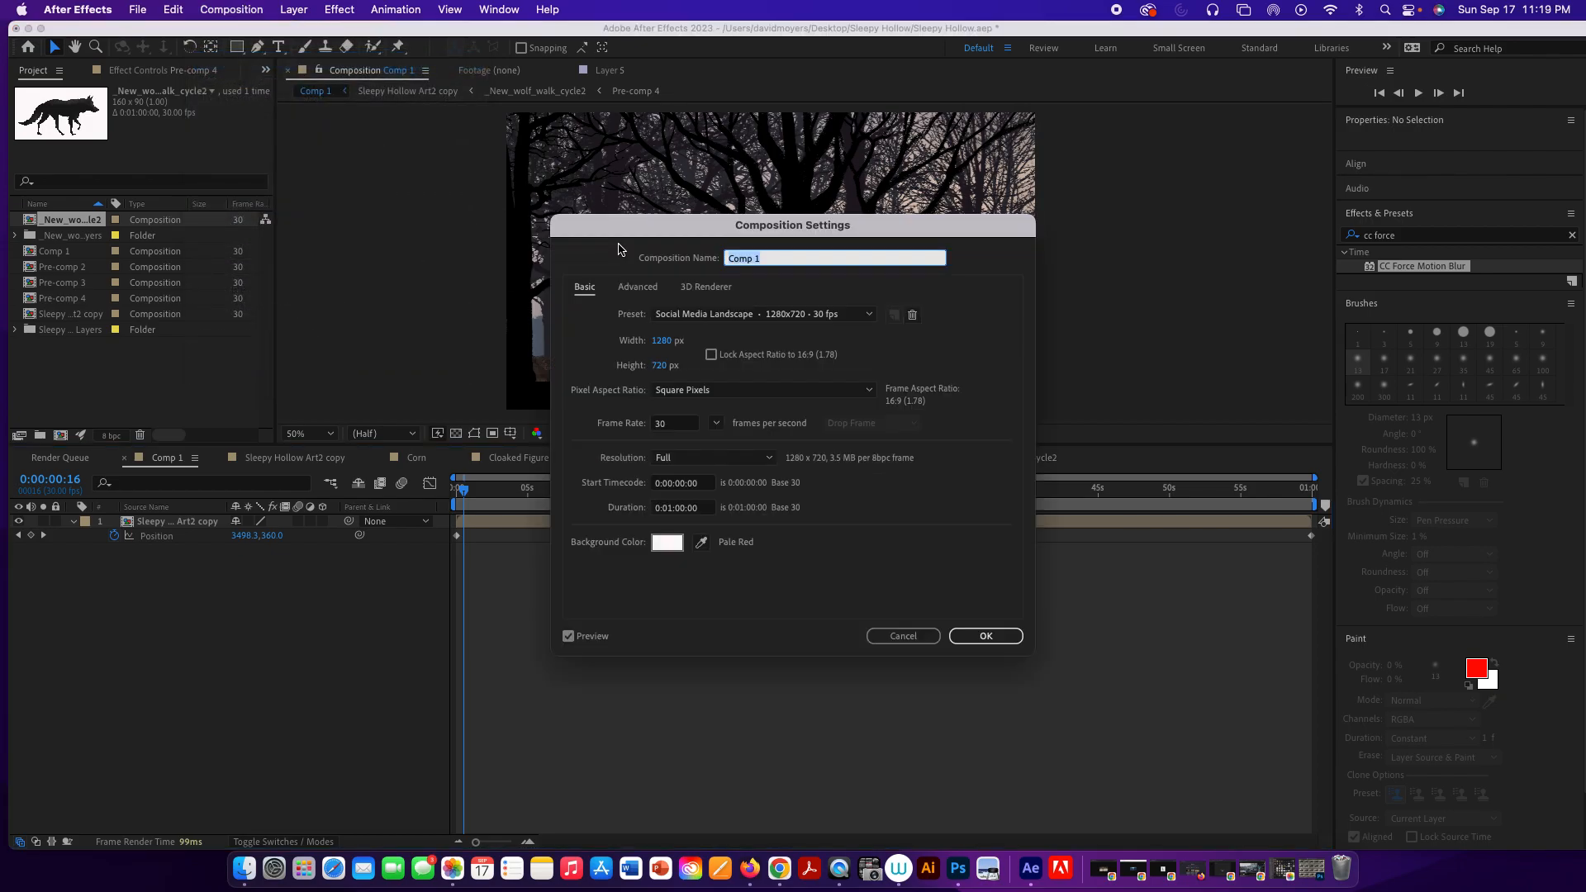
click(986, 635)
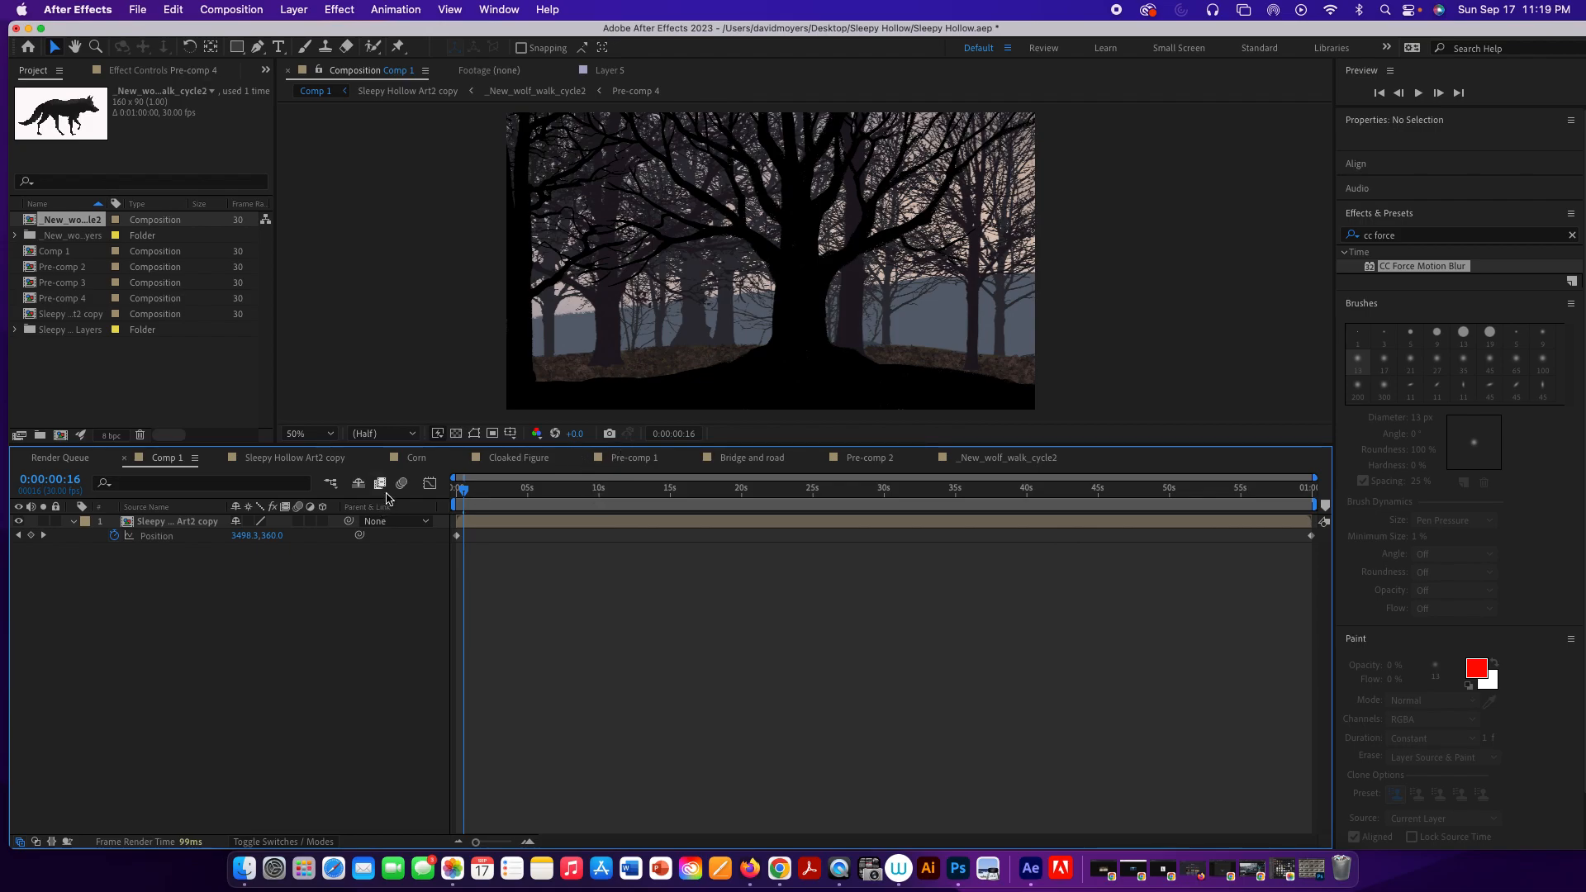
click(295, 459)
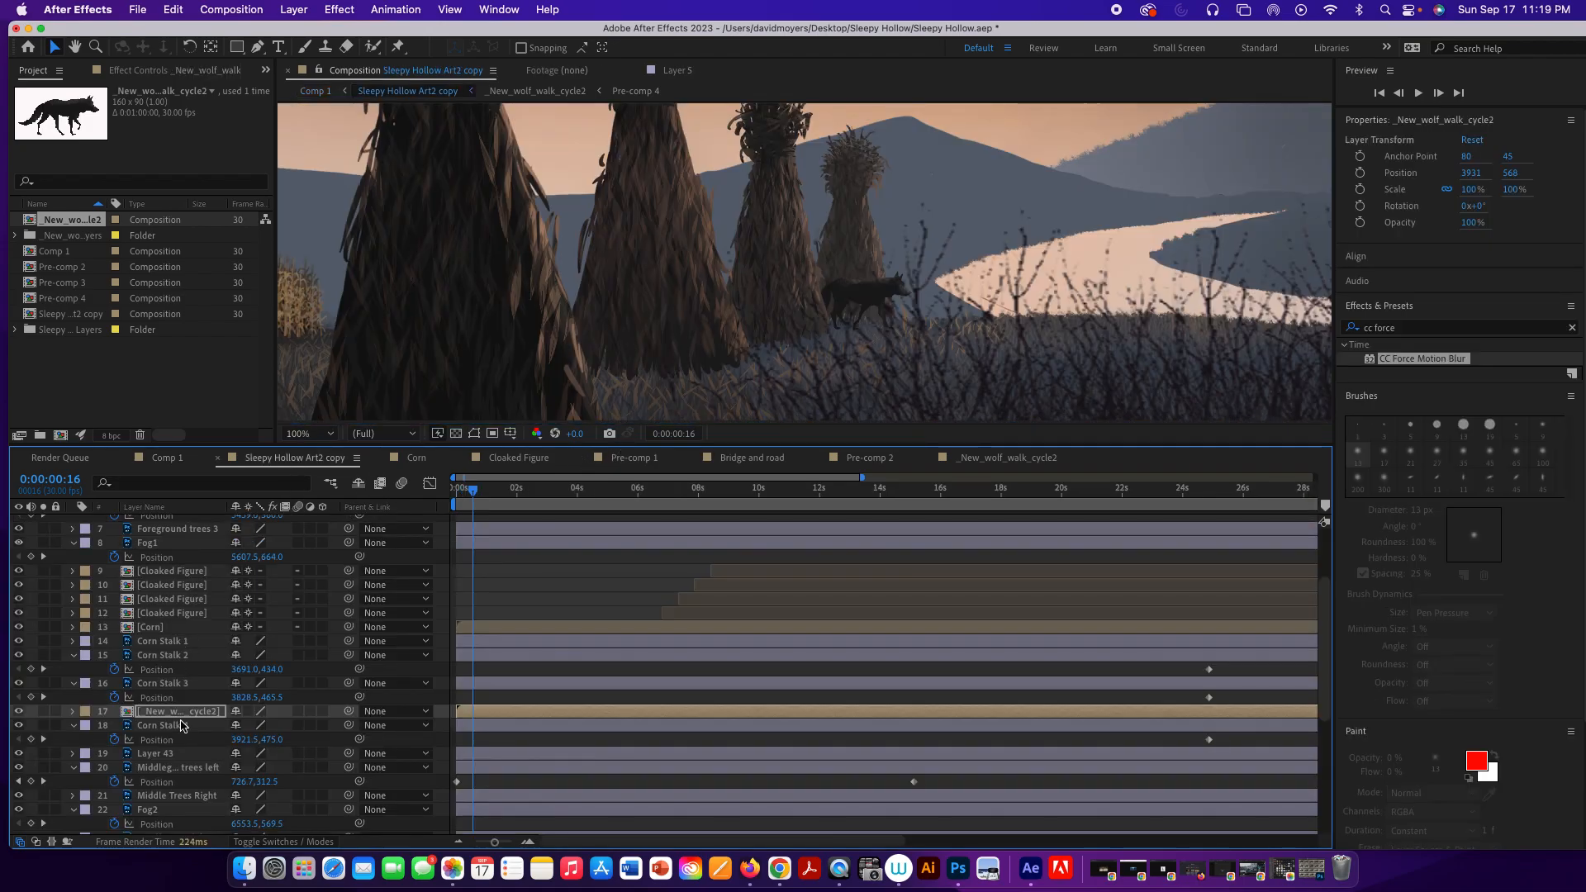
double_click(183, 714)
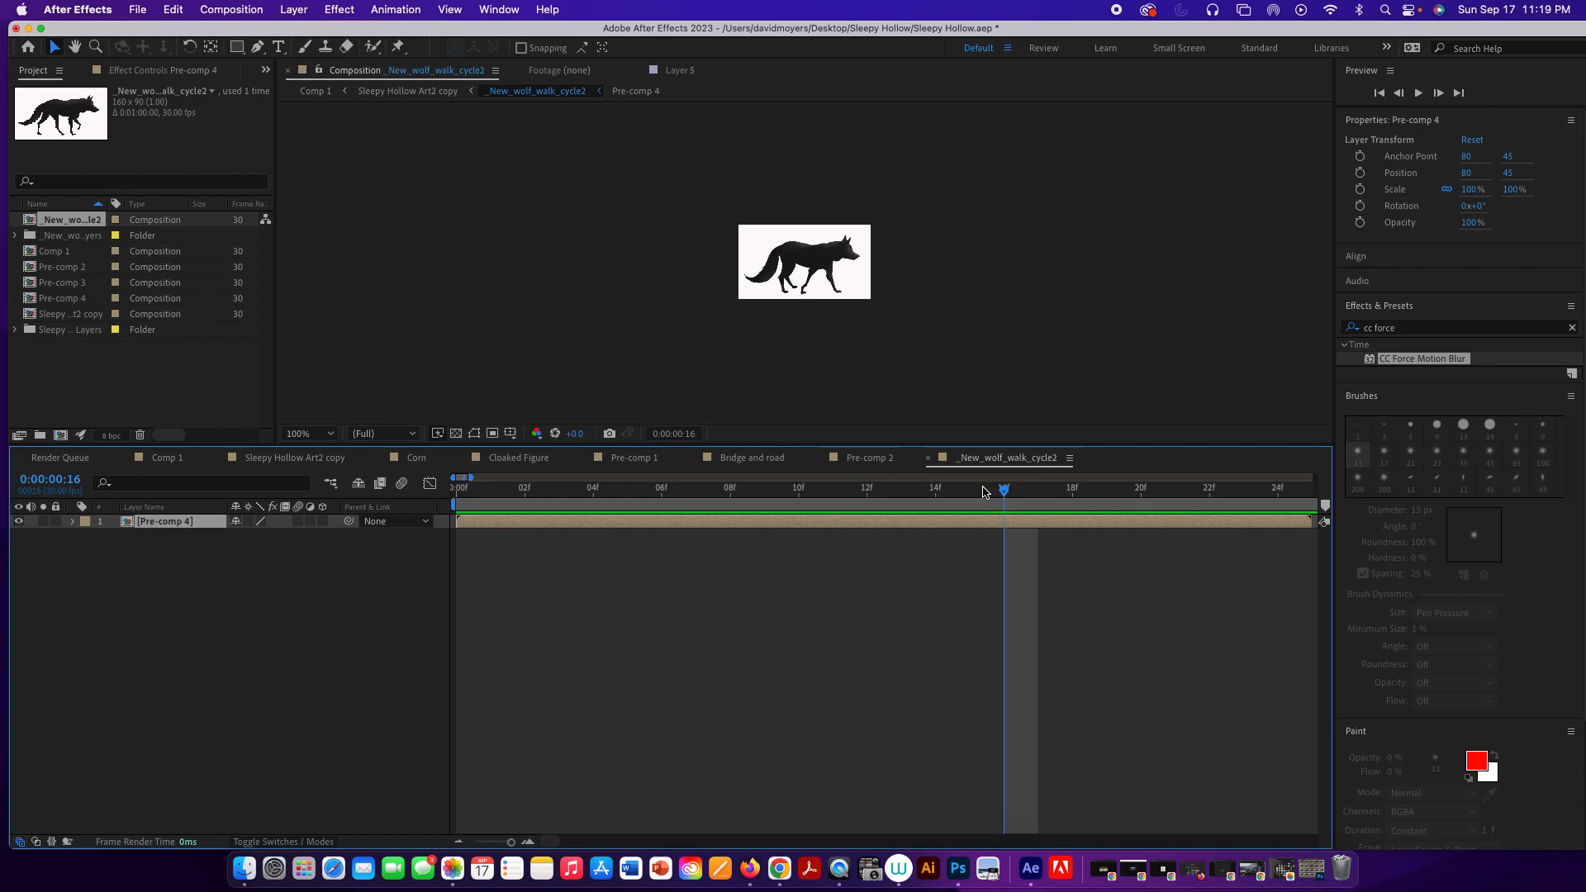
Return the current time to 0:00:00:00 in the wolf composition and enable time remapping on the Pre-comp 4 layer.
drag(1006, 489, 1584, 562)
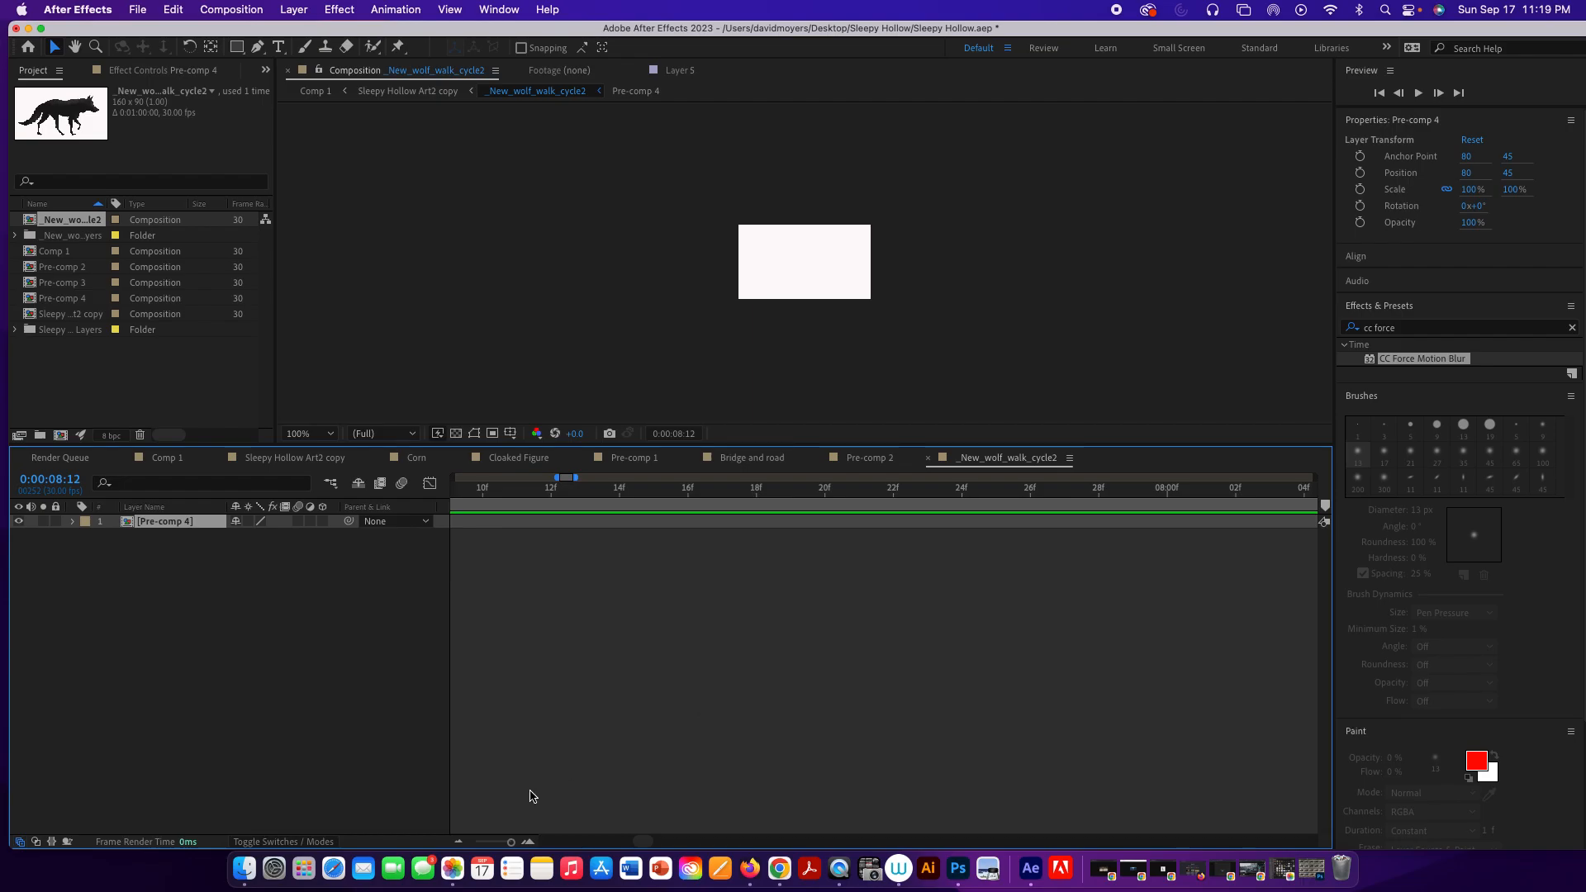
click(512, 843)
drag(512, 845, 511, 843)
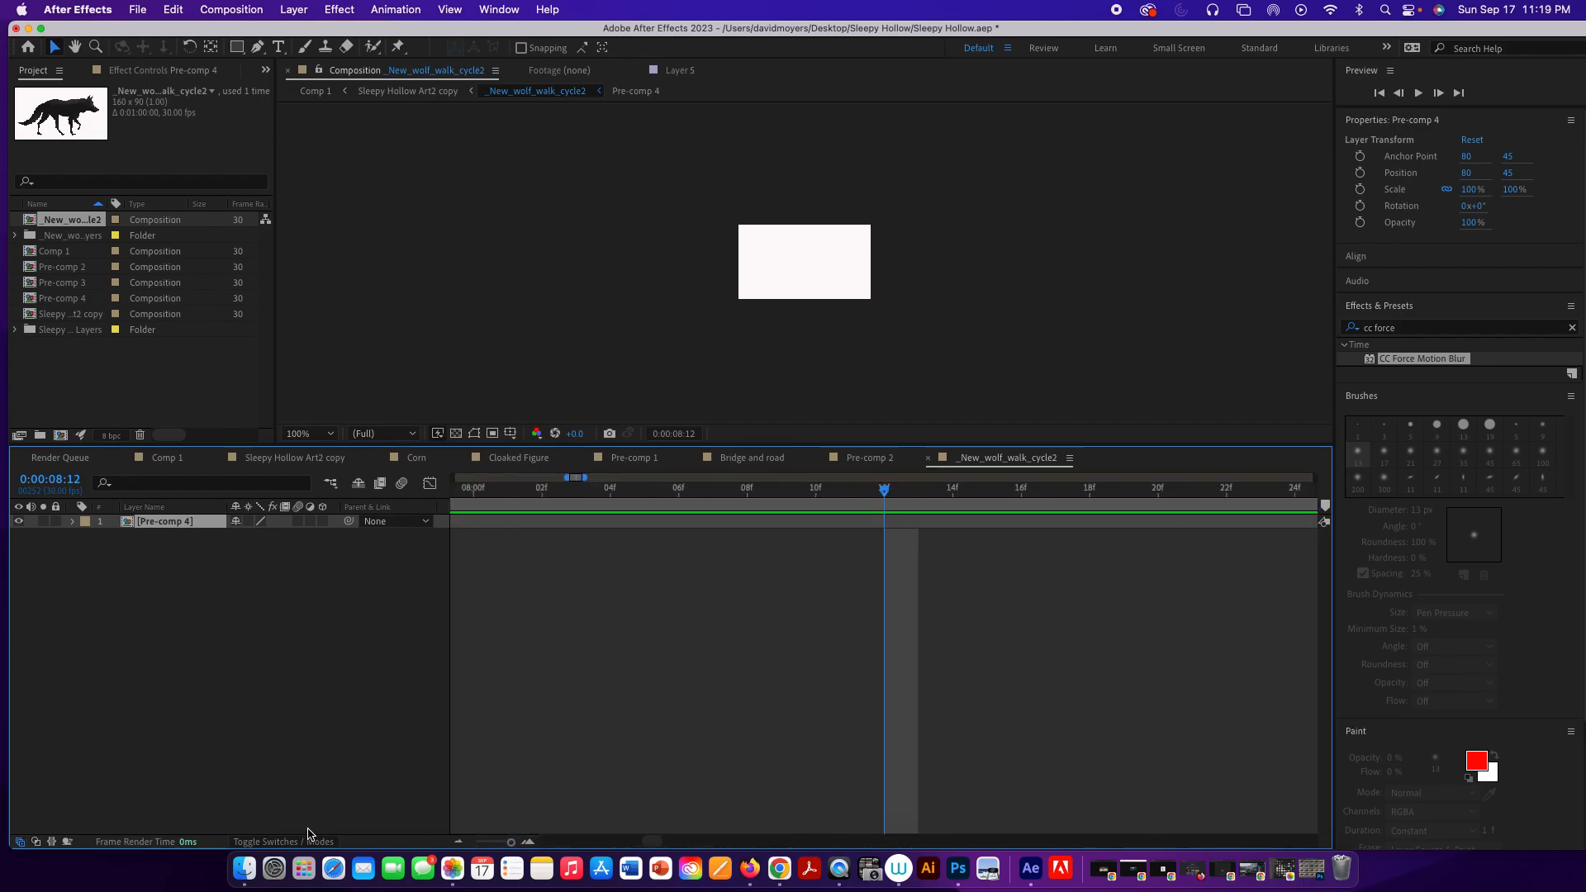
key(Page_Up)
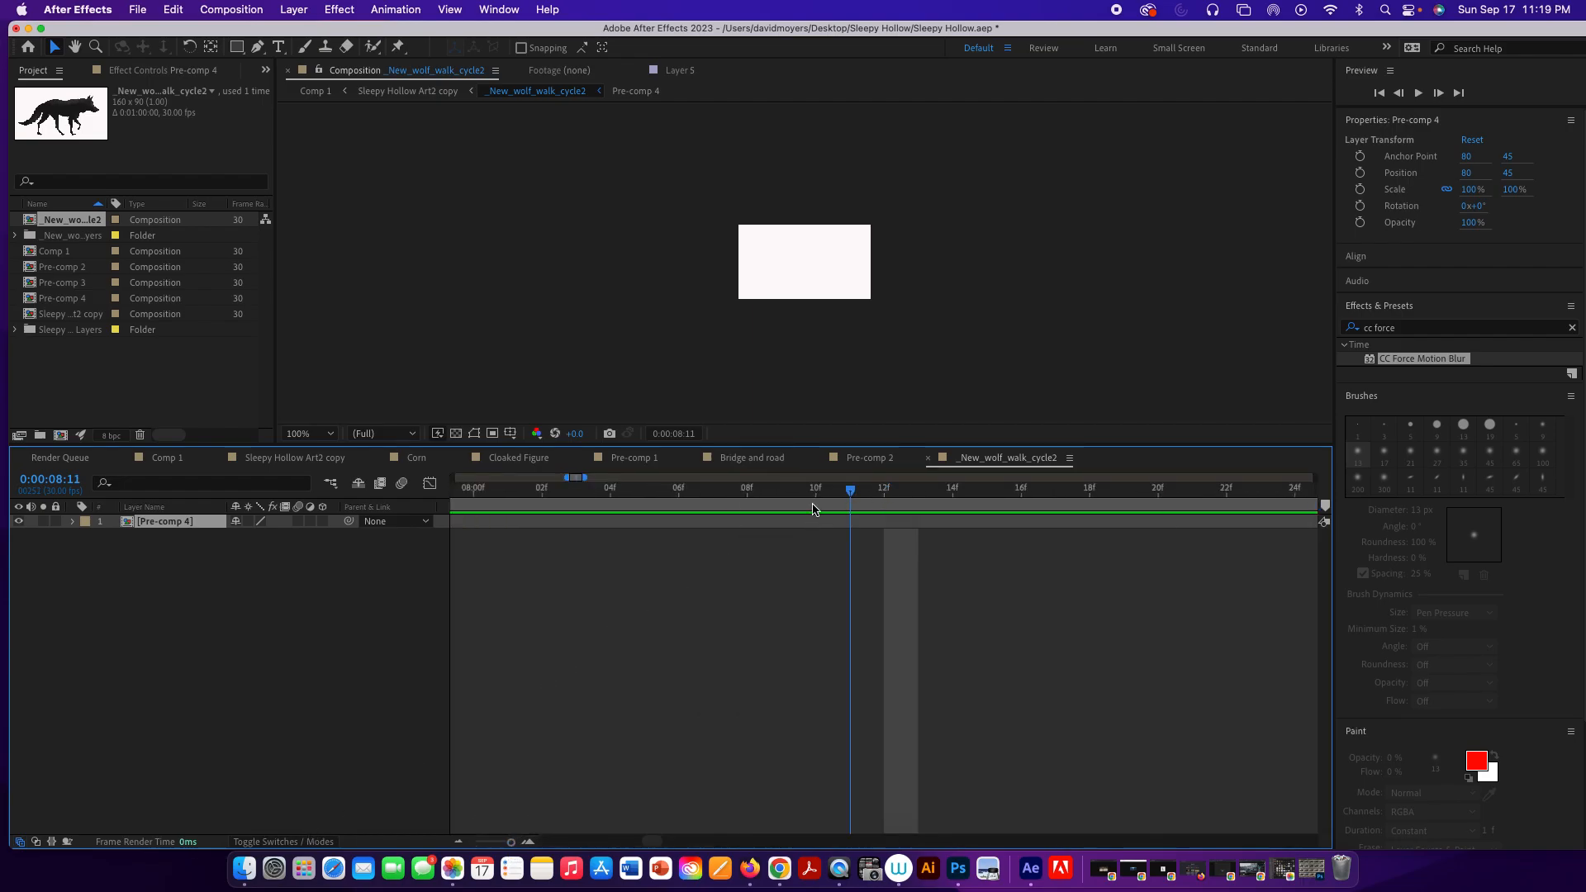
drag(813, 509, 306, 516)
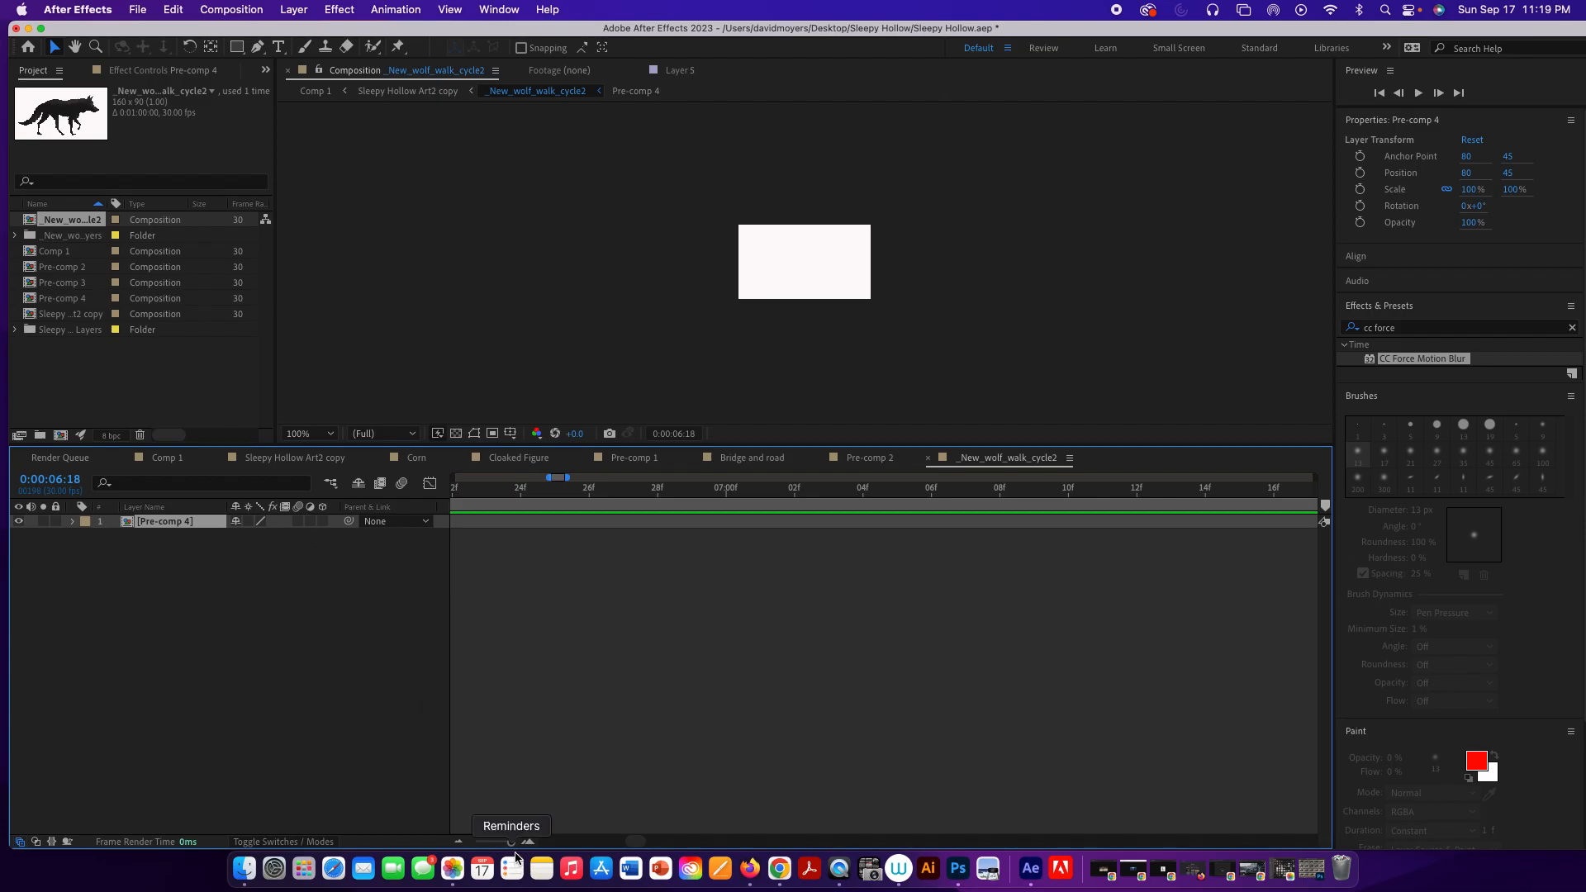
drag(511, 843, 475, 844)
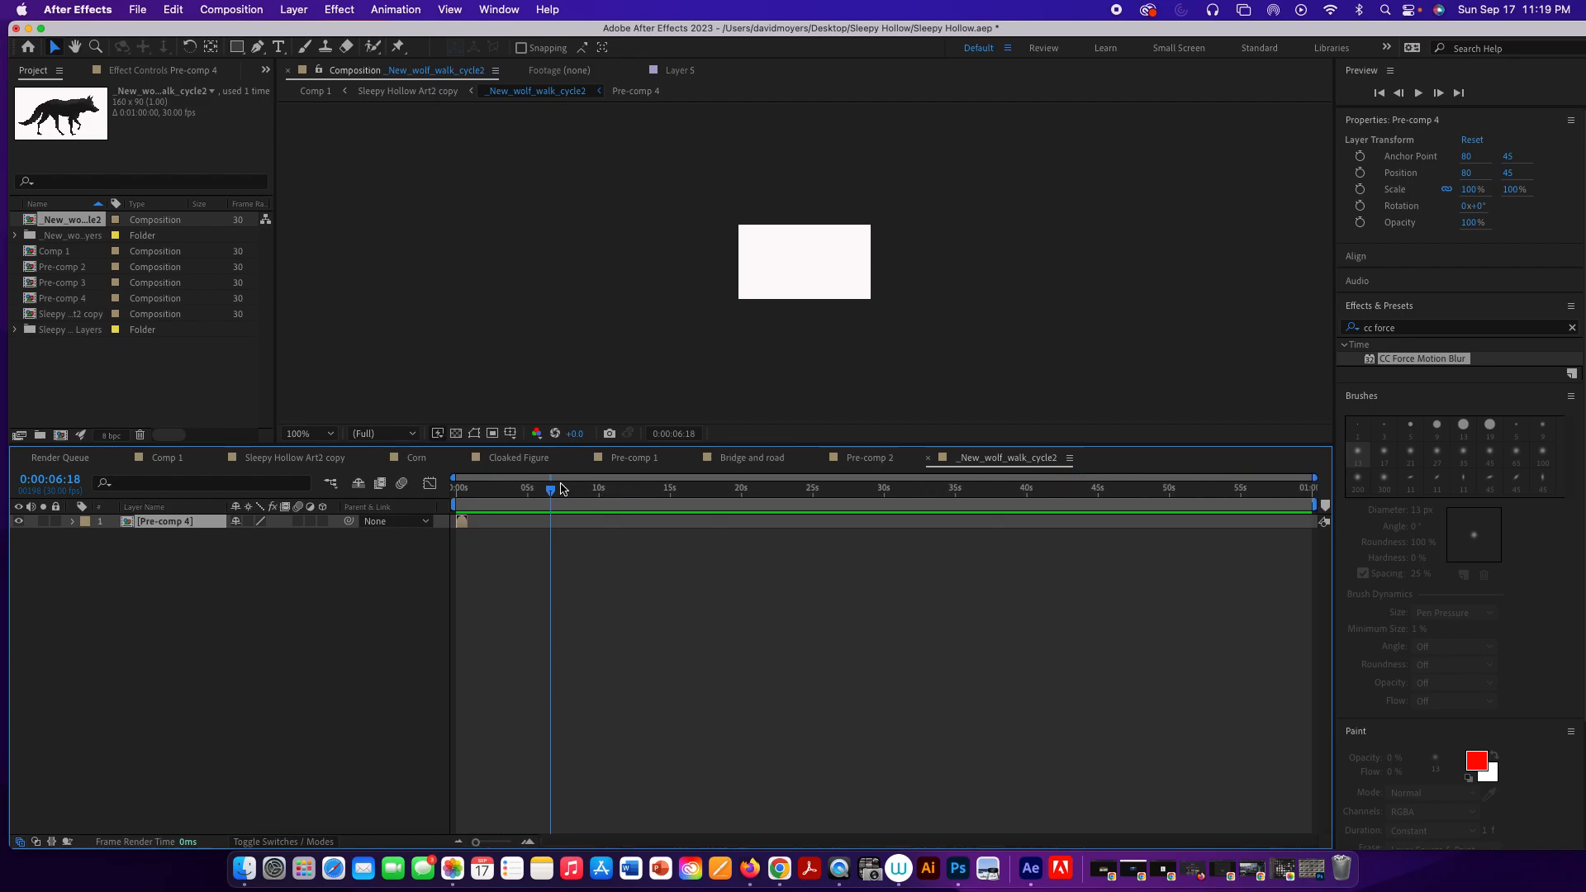
drag(550, 489, 454, 491)
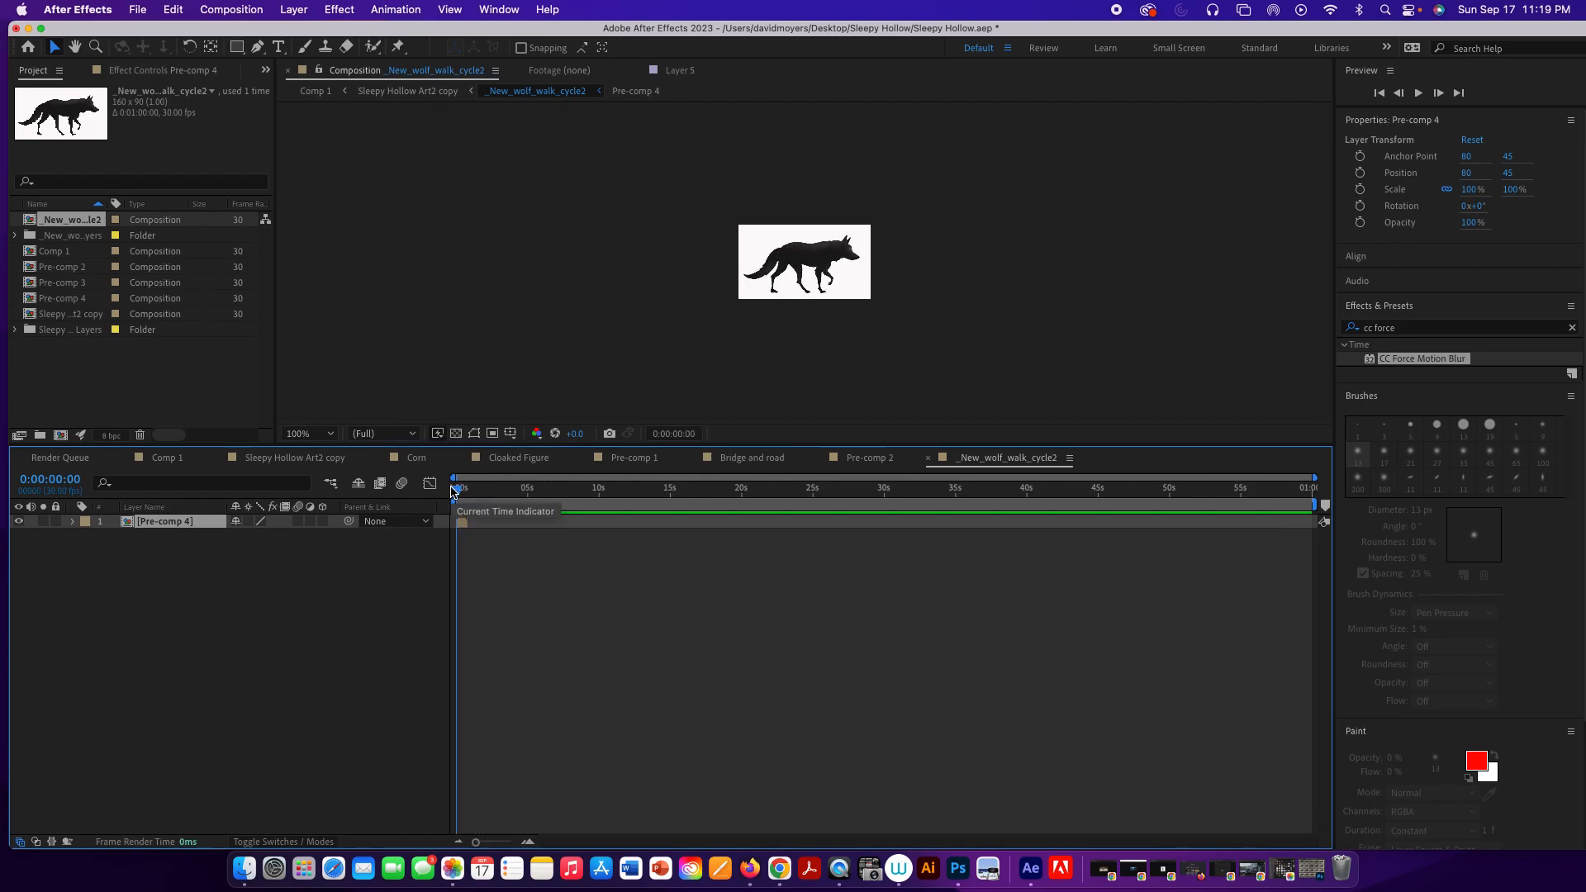
right_click(169, 528)
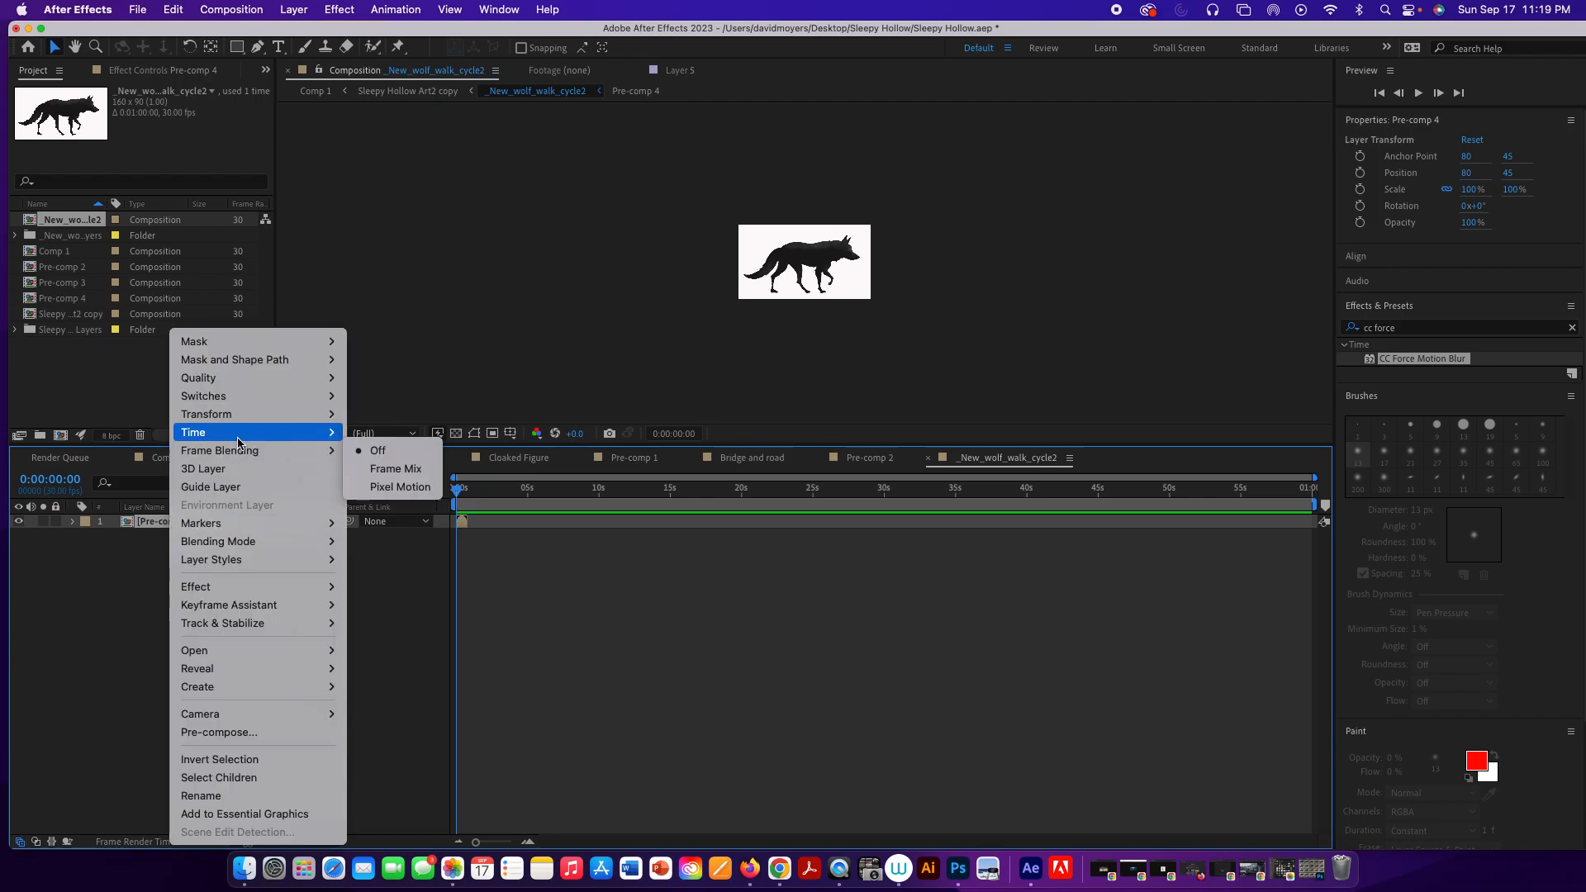
mouse_move(327, 432)
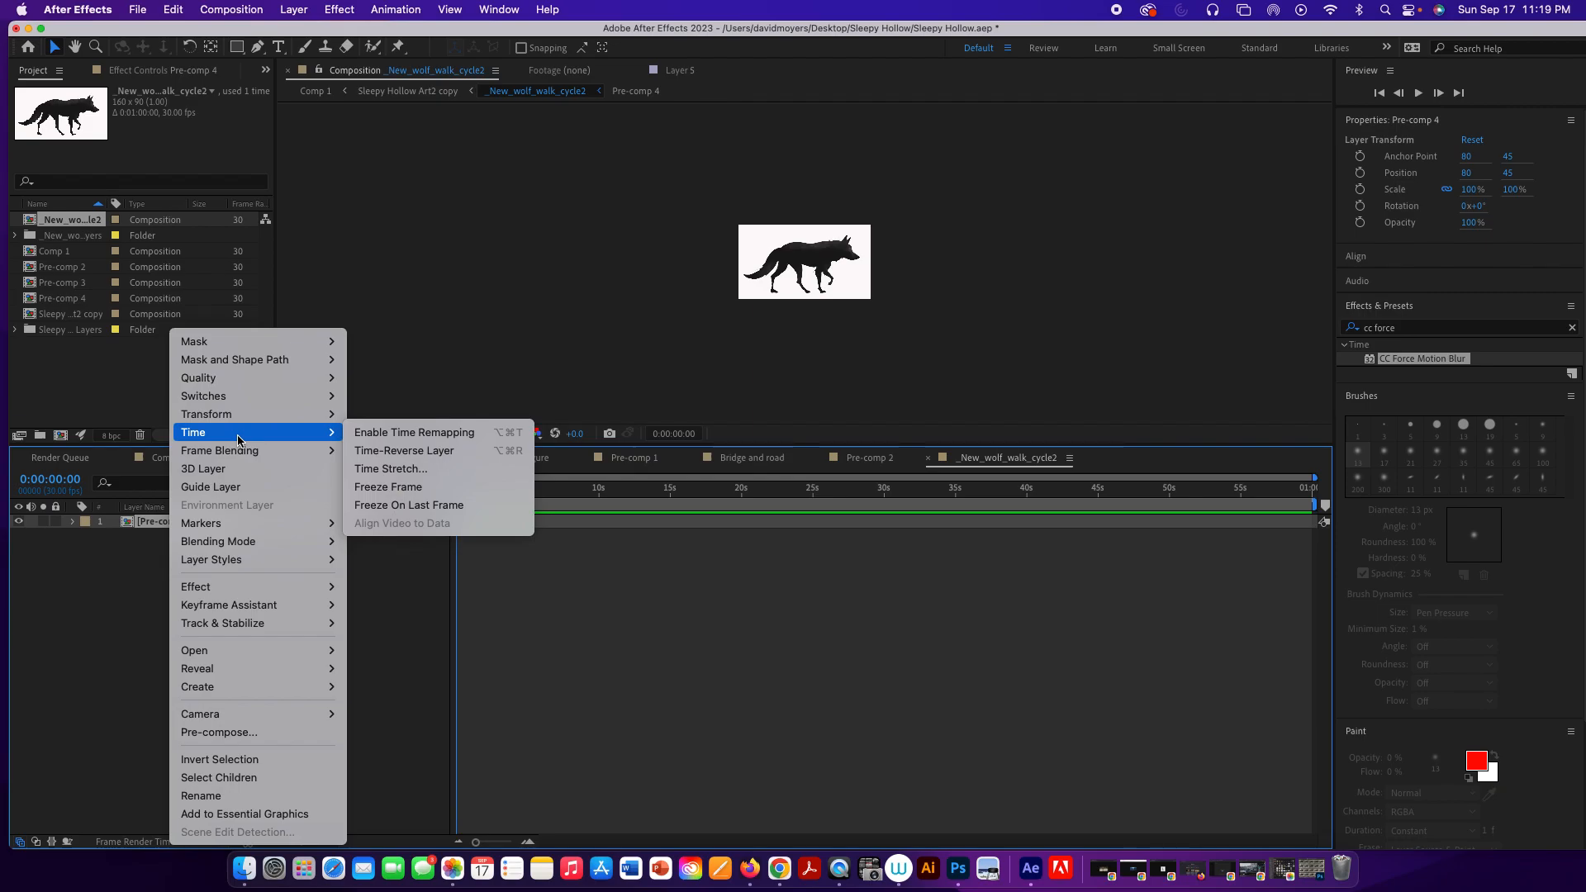
click(374, 434)
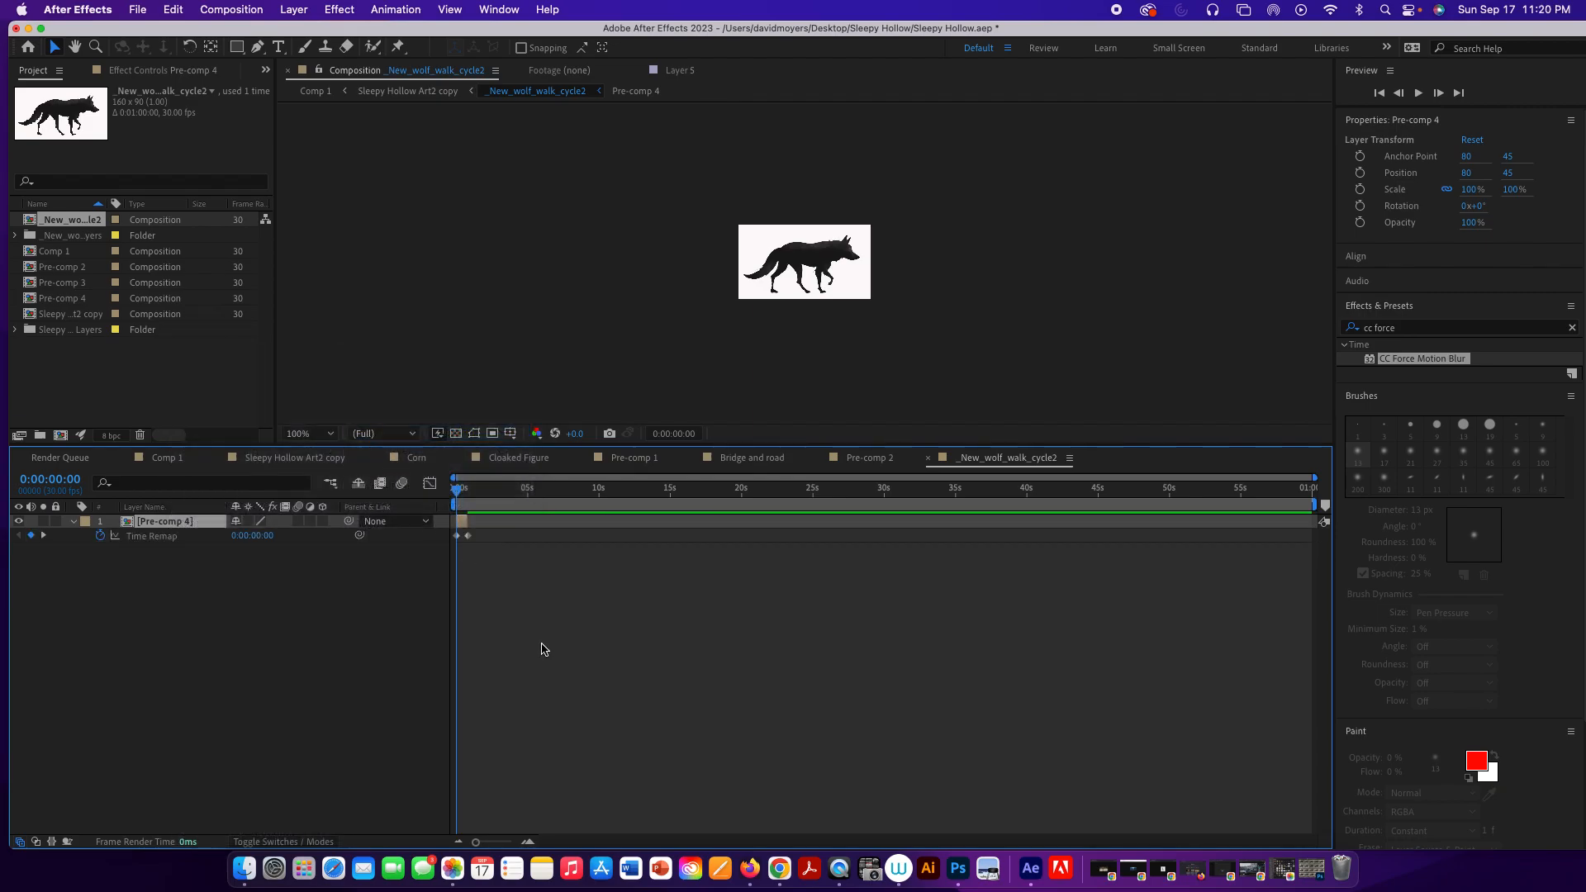
Add a Time Remap keyframe at frame 24 of Pre-comp 4 and delete the keyframe at frame 25.
drag(475, 842, 513, 846)
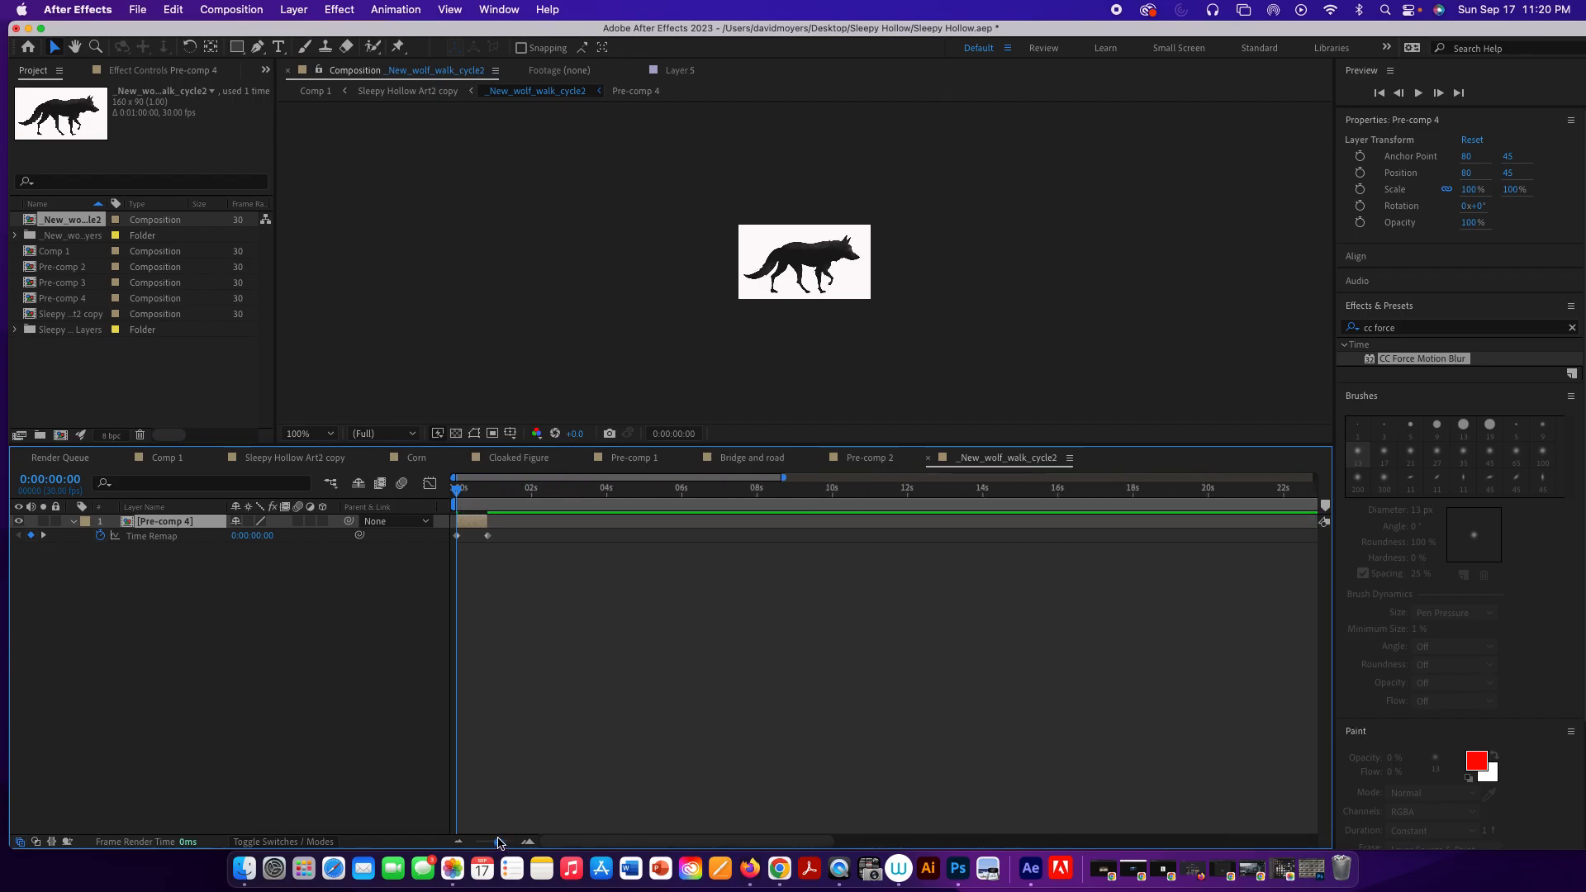
drag(513, 844, 510, 843)
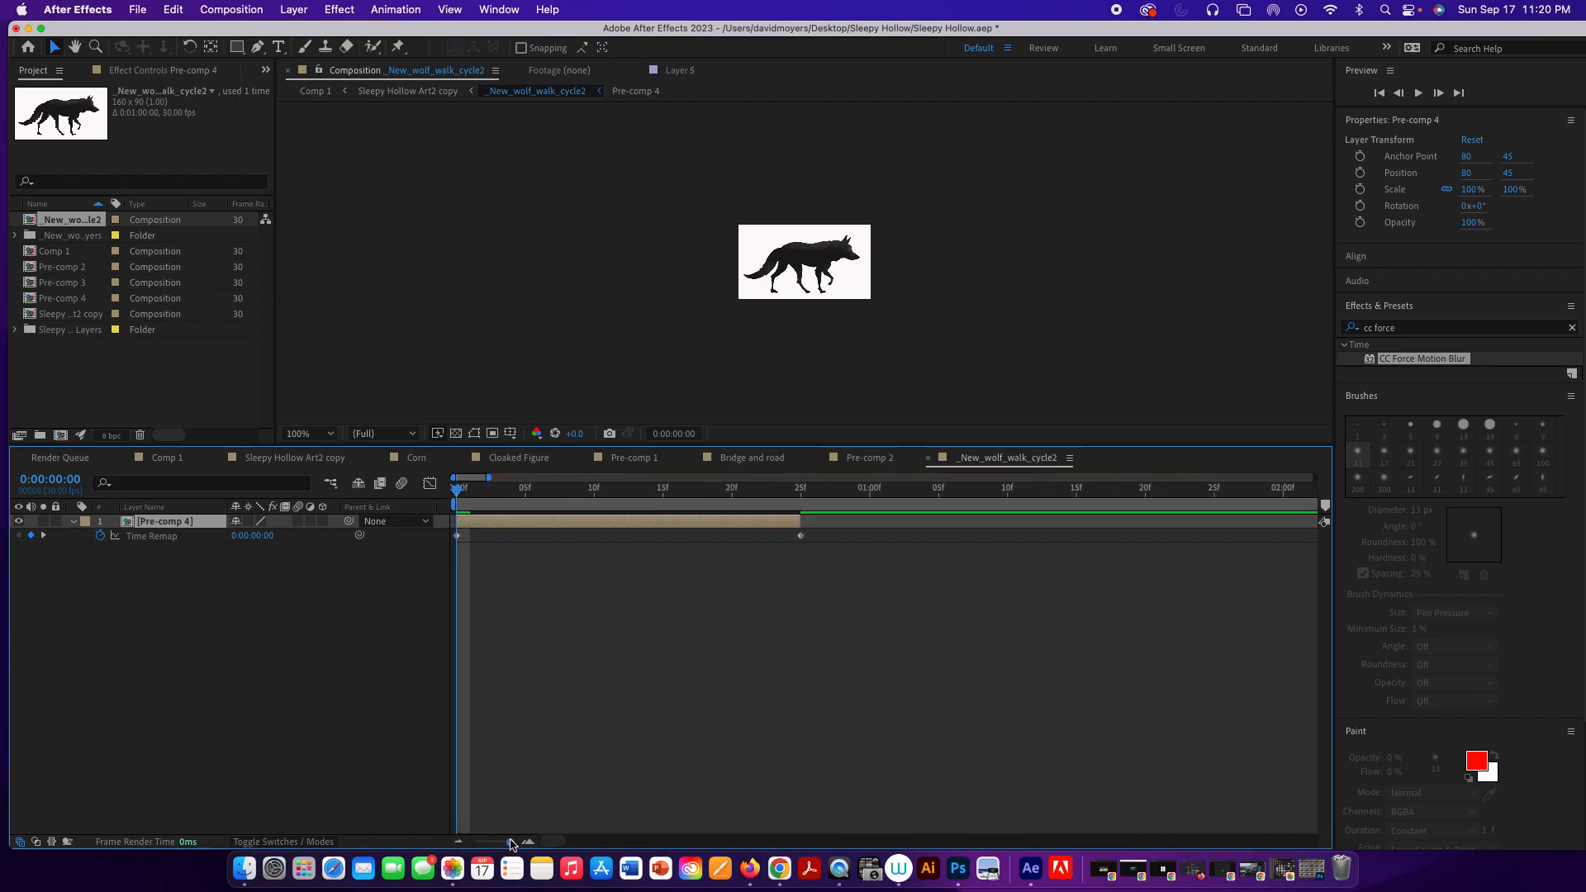
drag(485, 505, 801, 530)
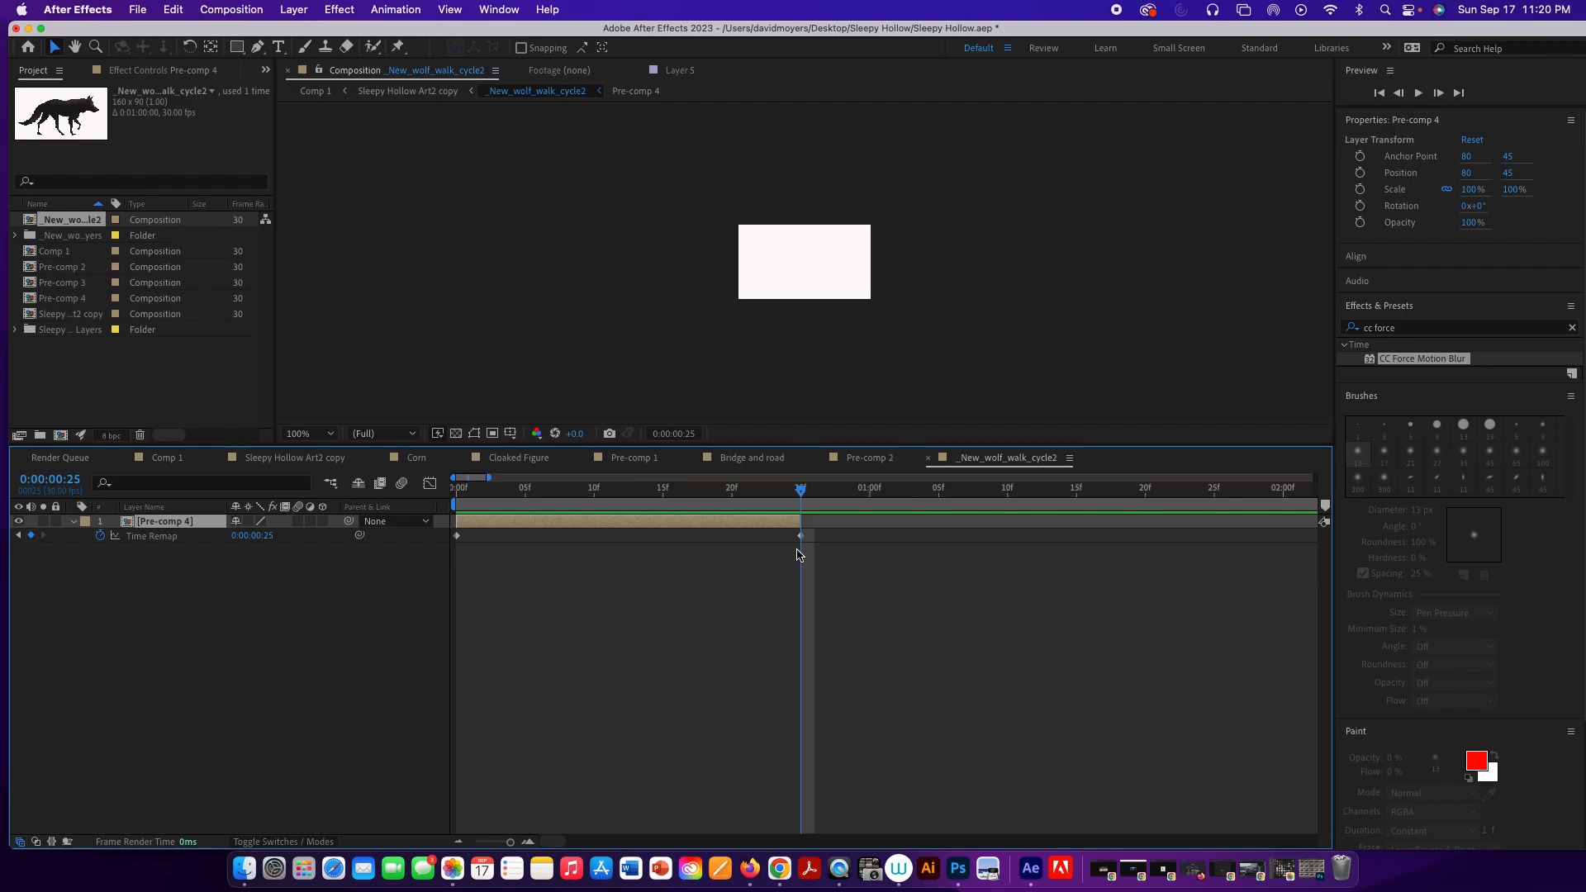
key(Return)
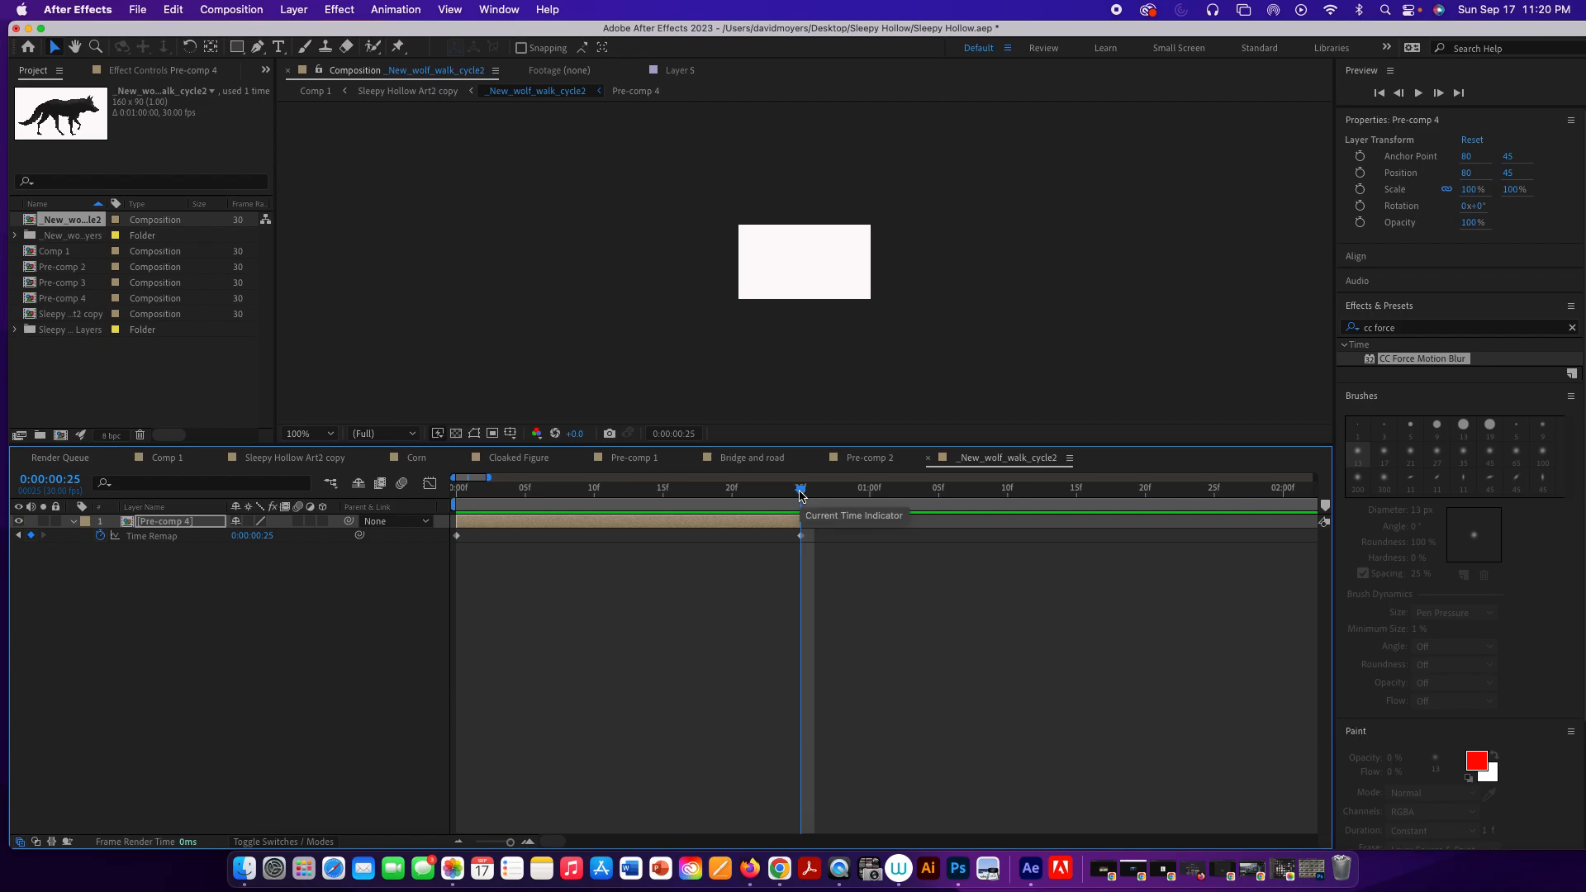
key(Page_Up)
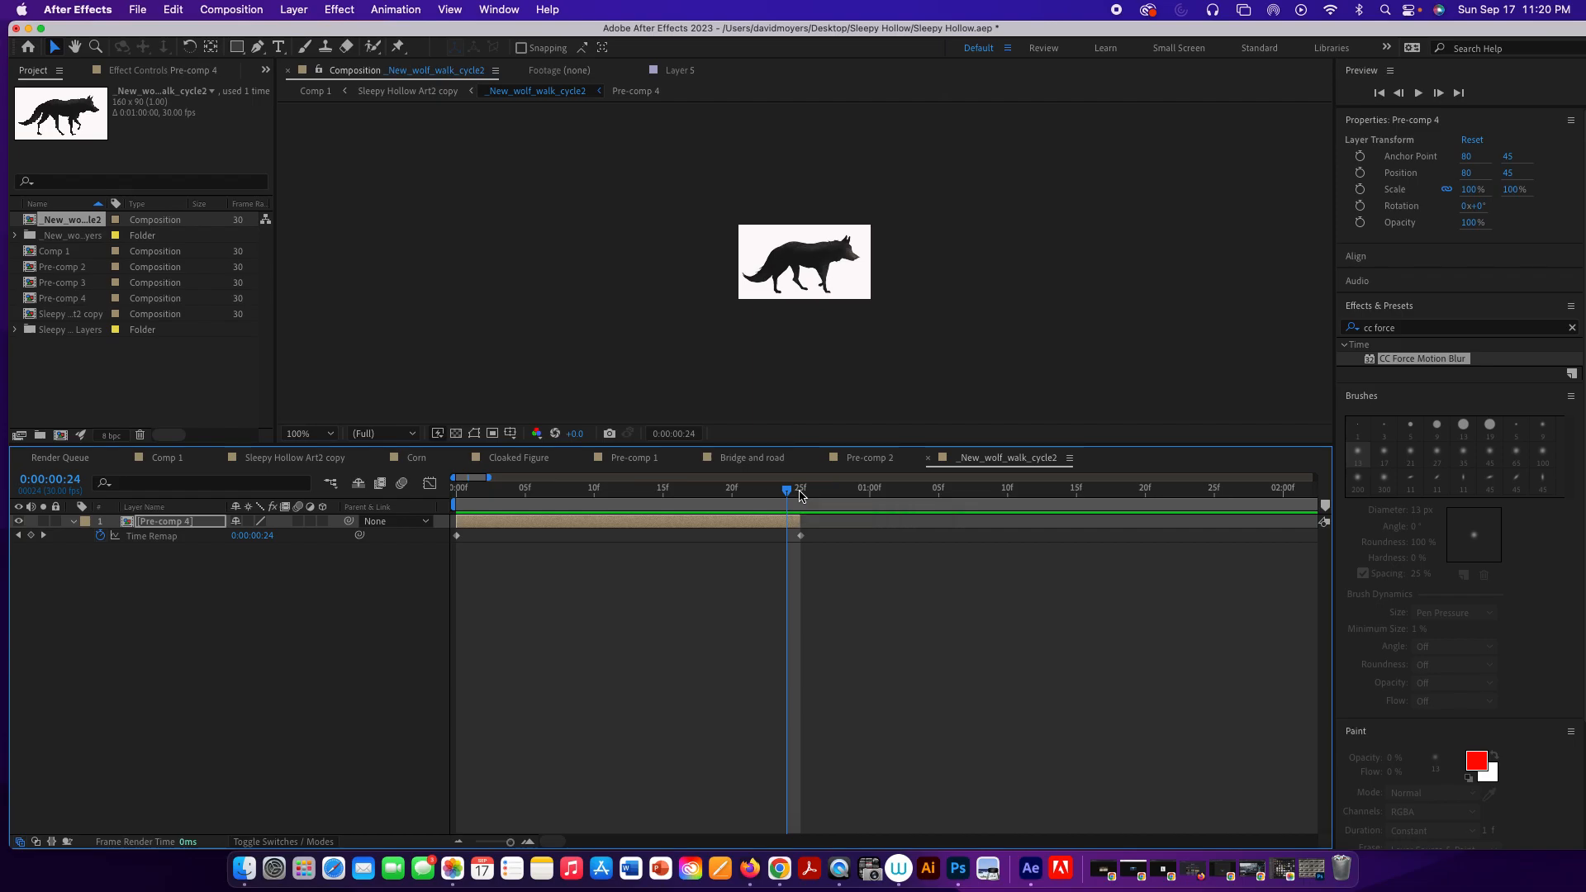
click(31, 536)
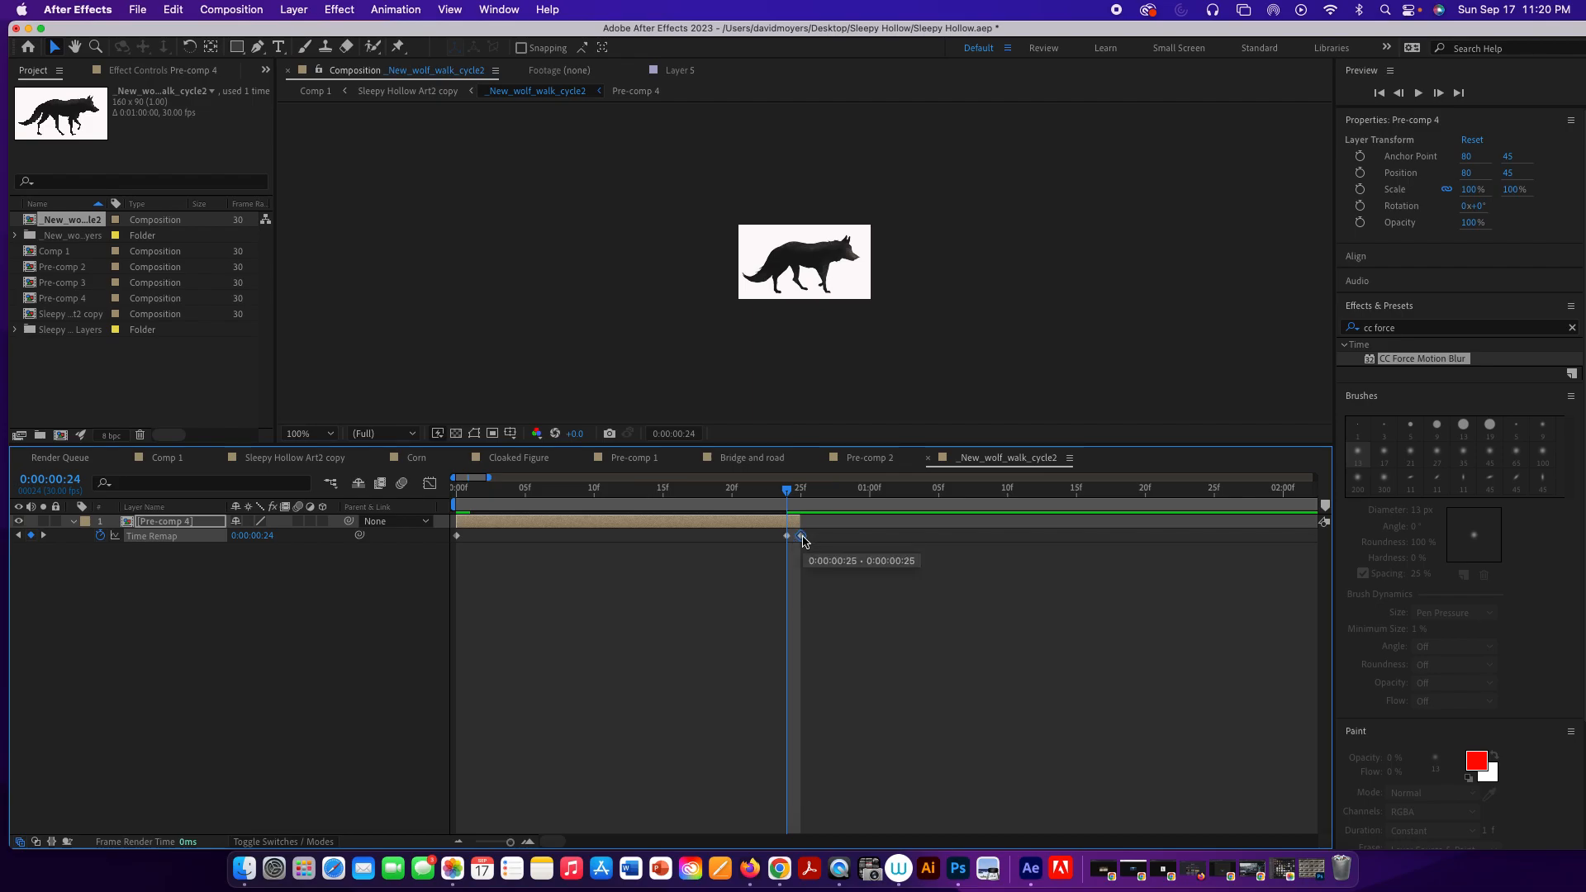
key(Delete)
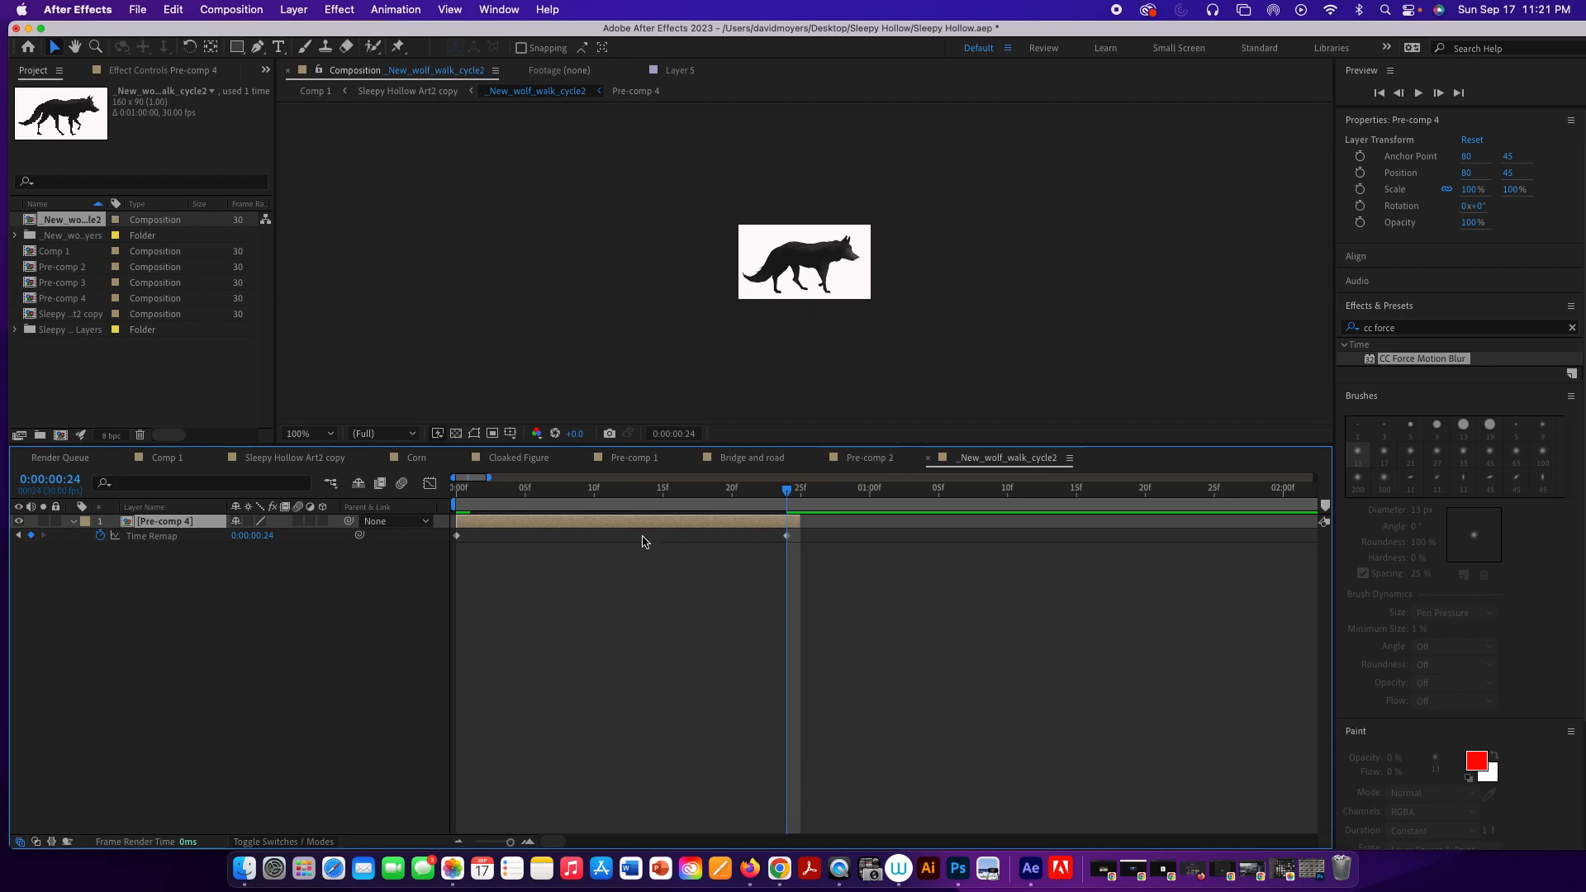
Give Time Remap the expression loopOut(type = "cycle", numKeyframes = 0) and extend the Pre-comp 4 layer to the composition's end.
alt+click(100, 535)
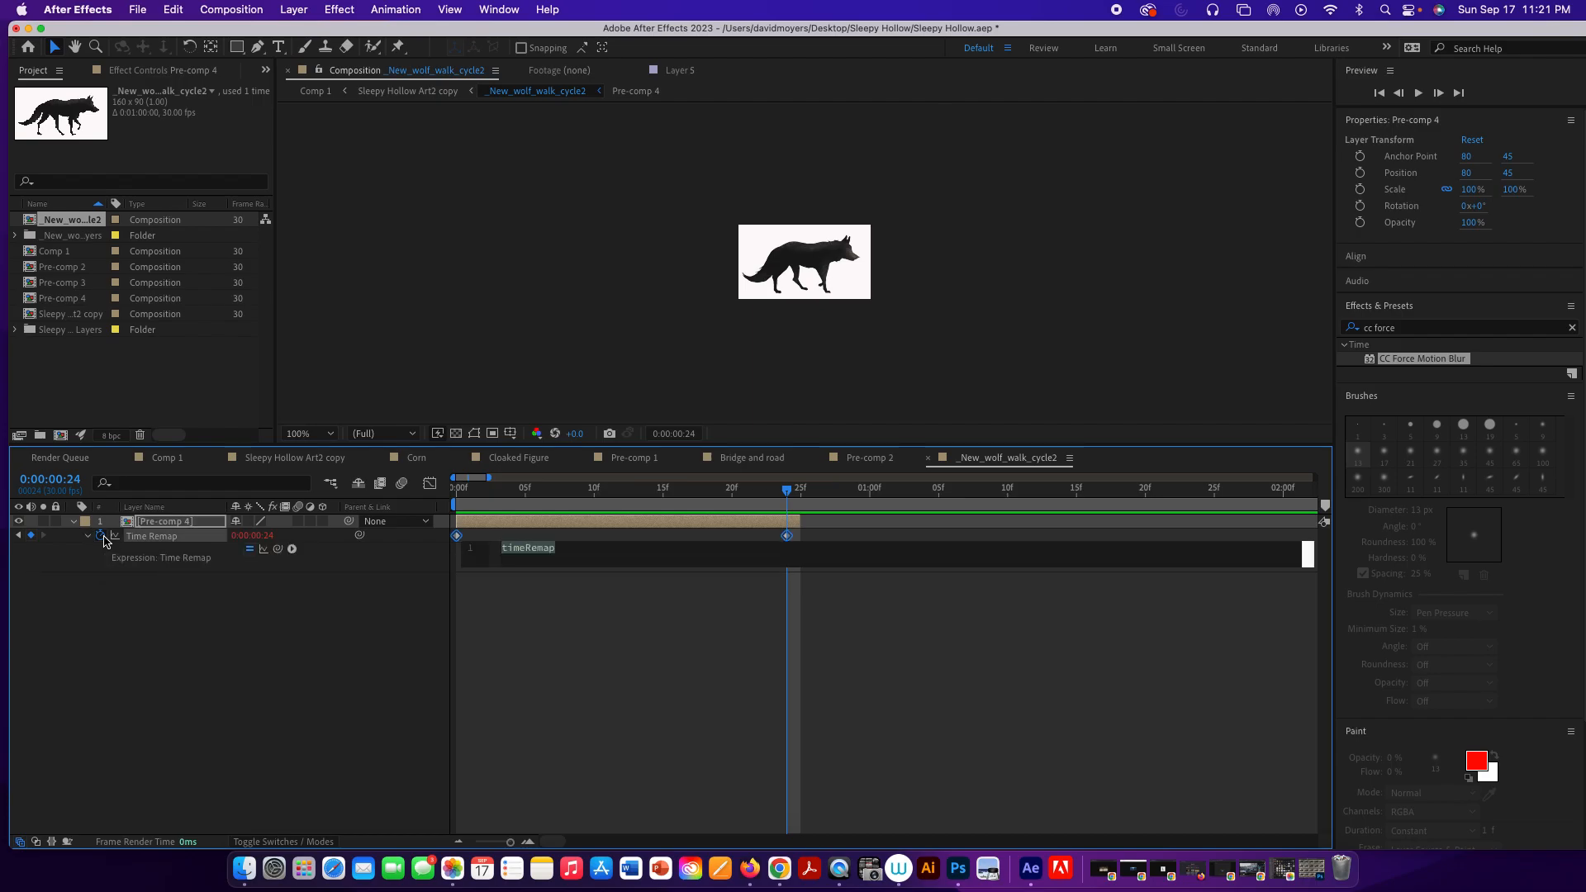
click(292, 551)
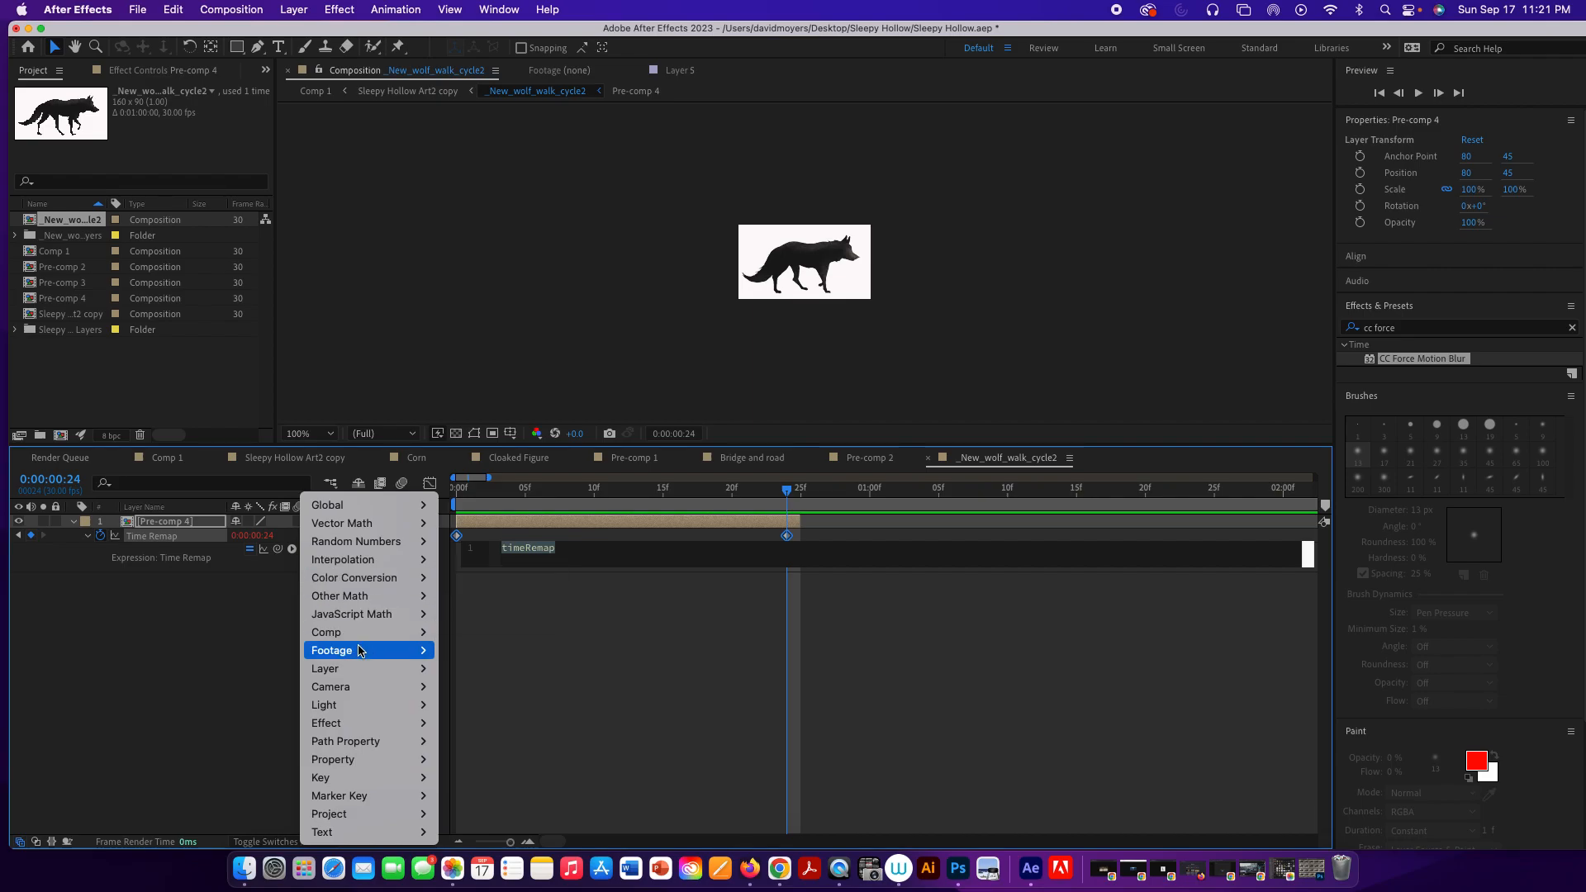
mouse_move(356, 759)
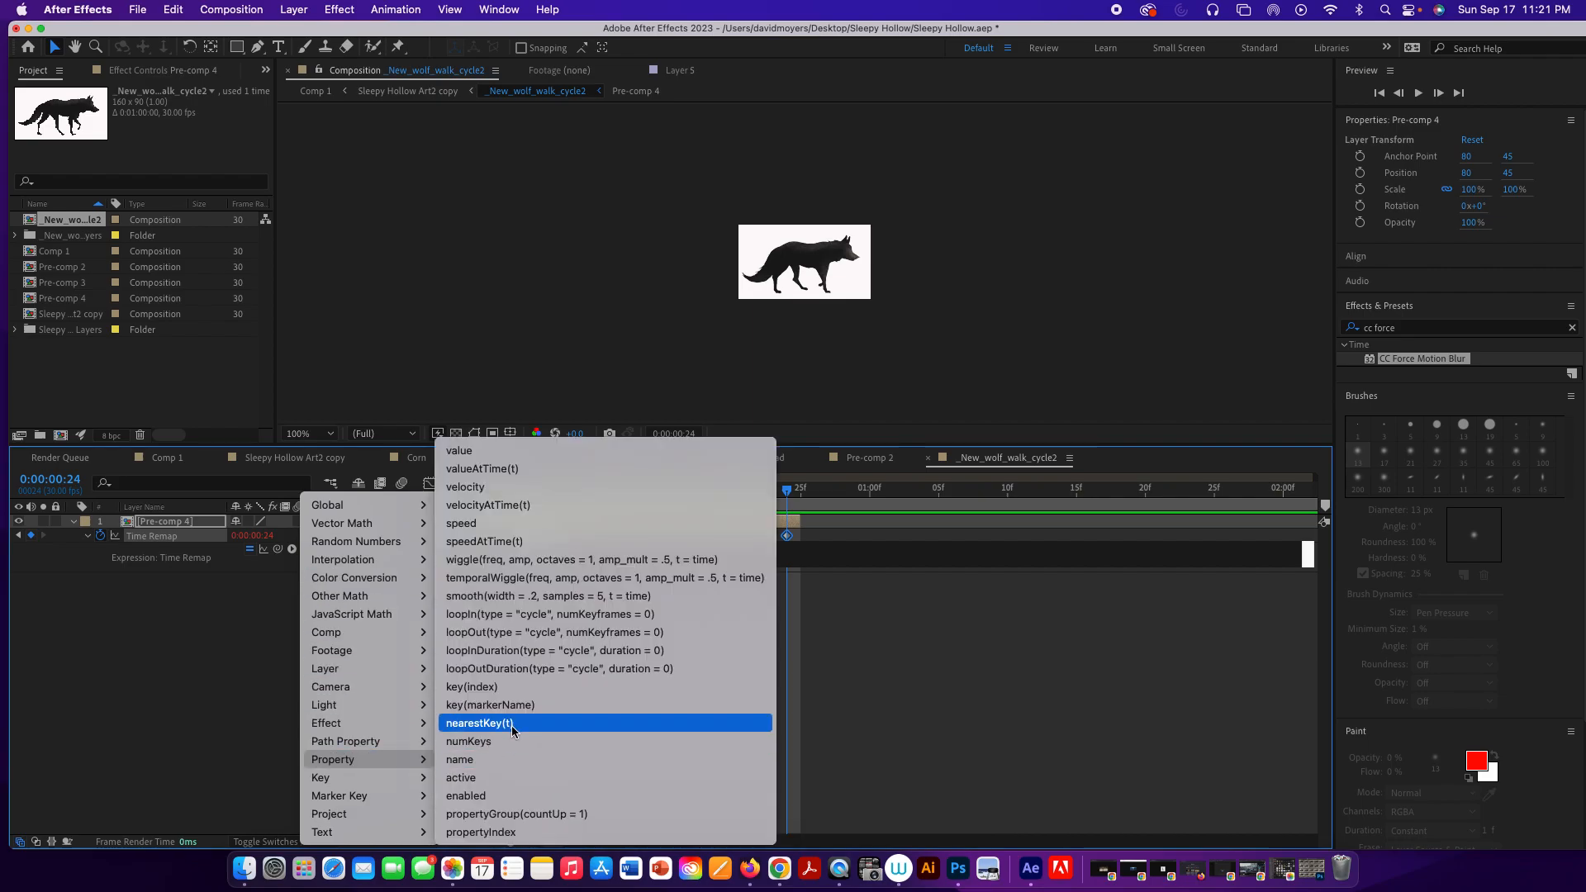
click(519, 632)
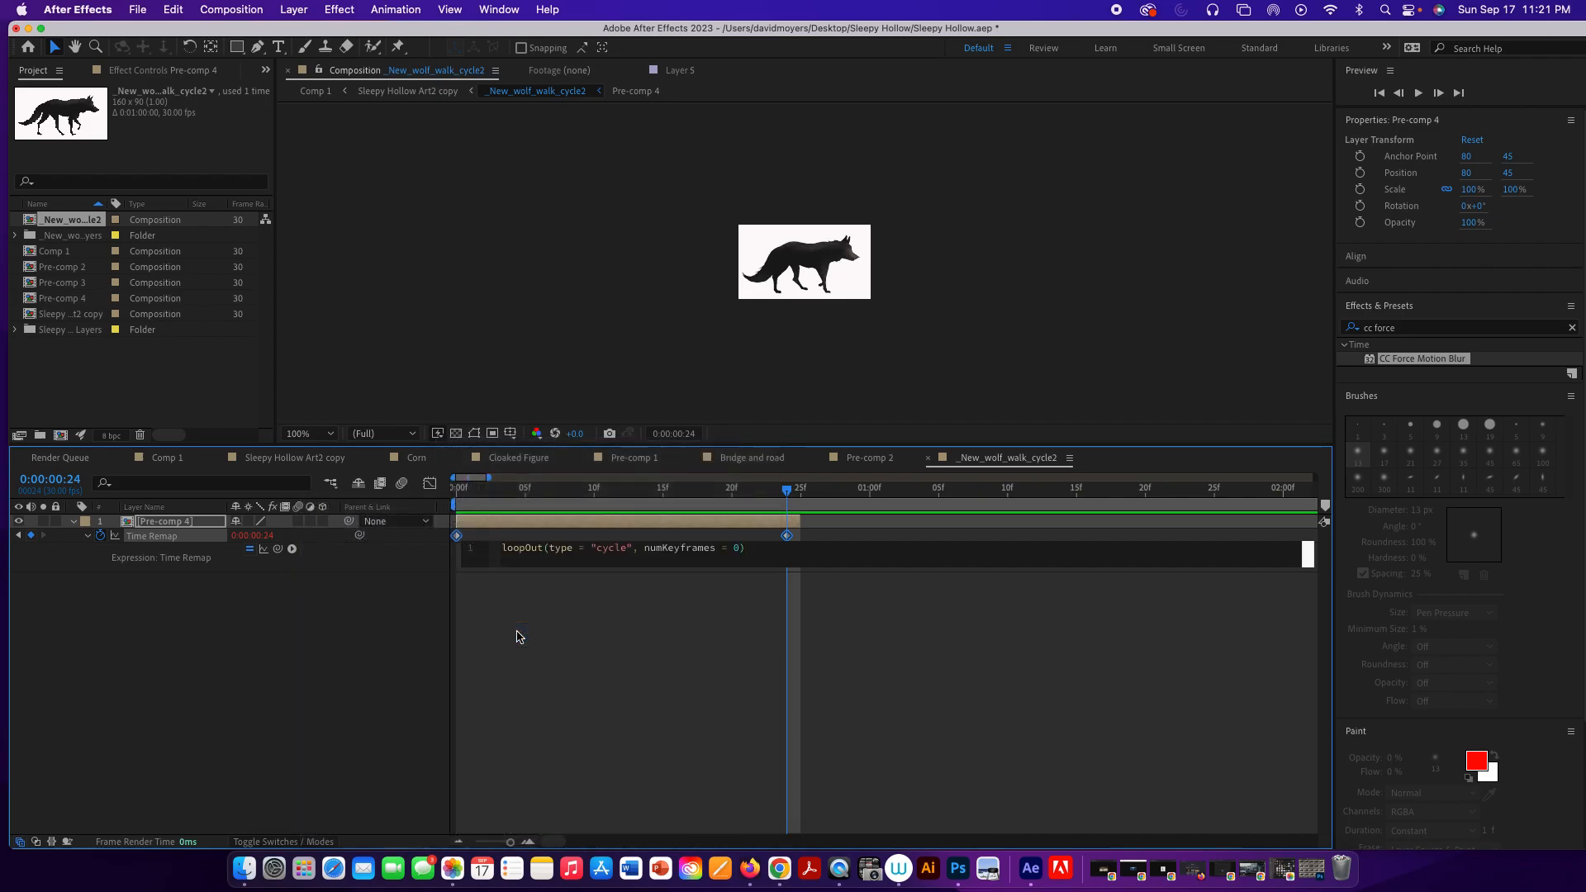
click(569, 635)
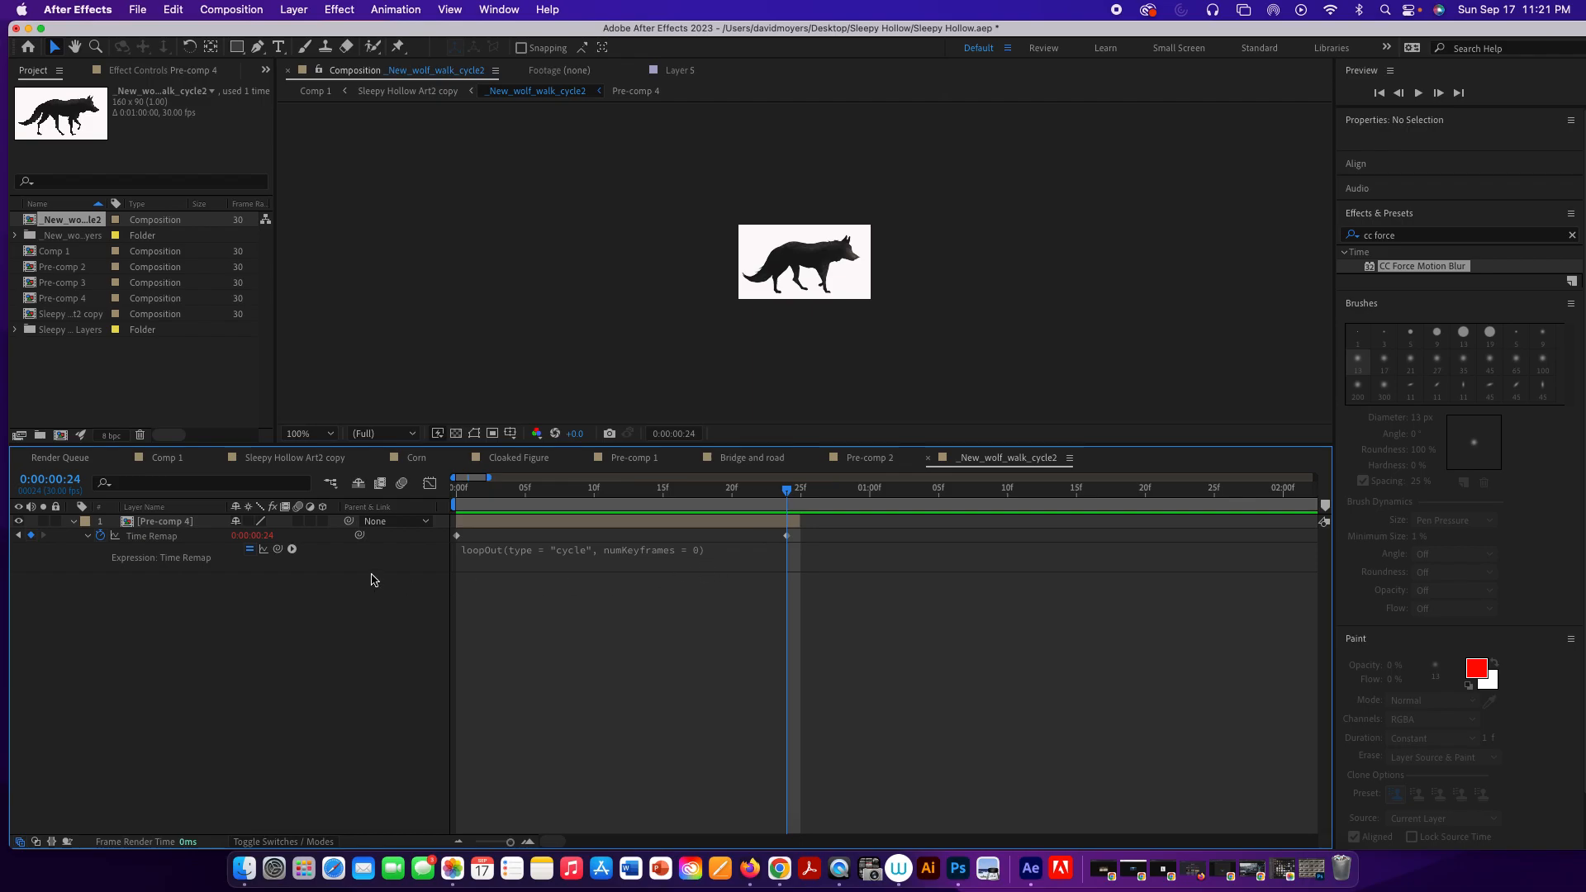
drag(510, 842, 488, 842)
drag(475, 523, 1438, 609)
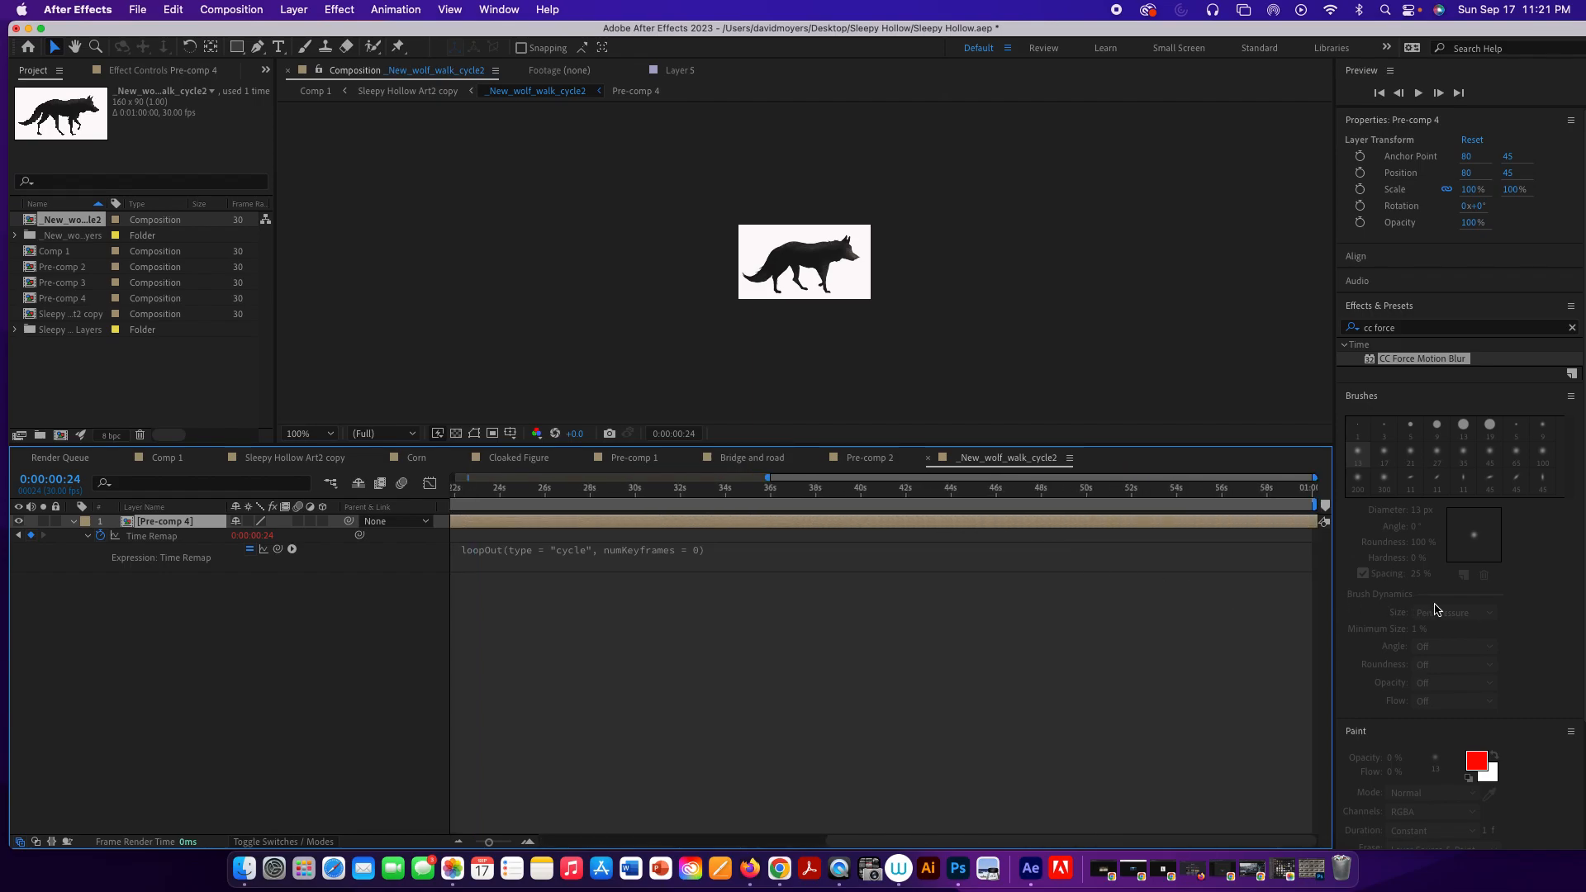
Preview the looping wolf walk in its own composition and in the Sleepy Hollow Art2 copy scene, and open Comp 1.
key(space)
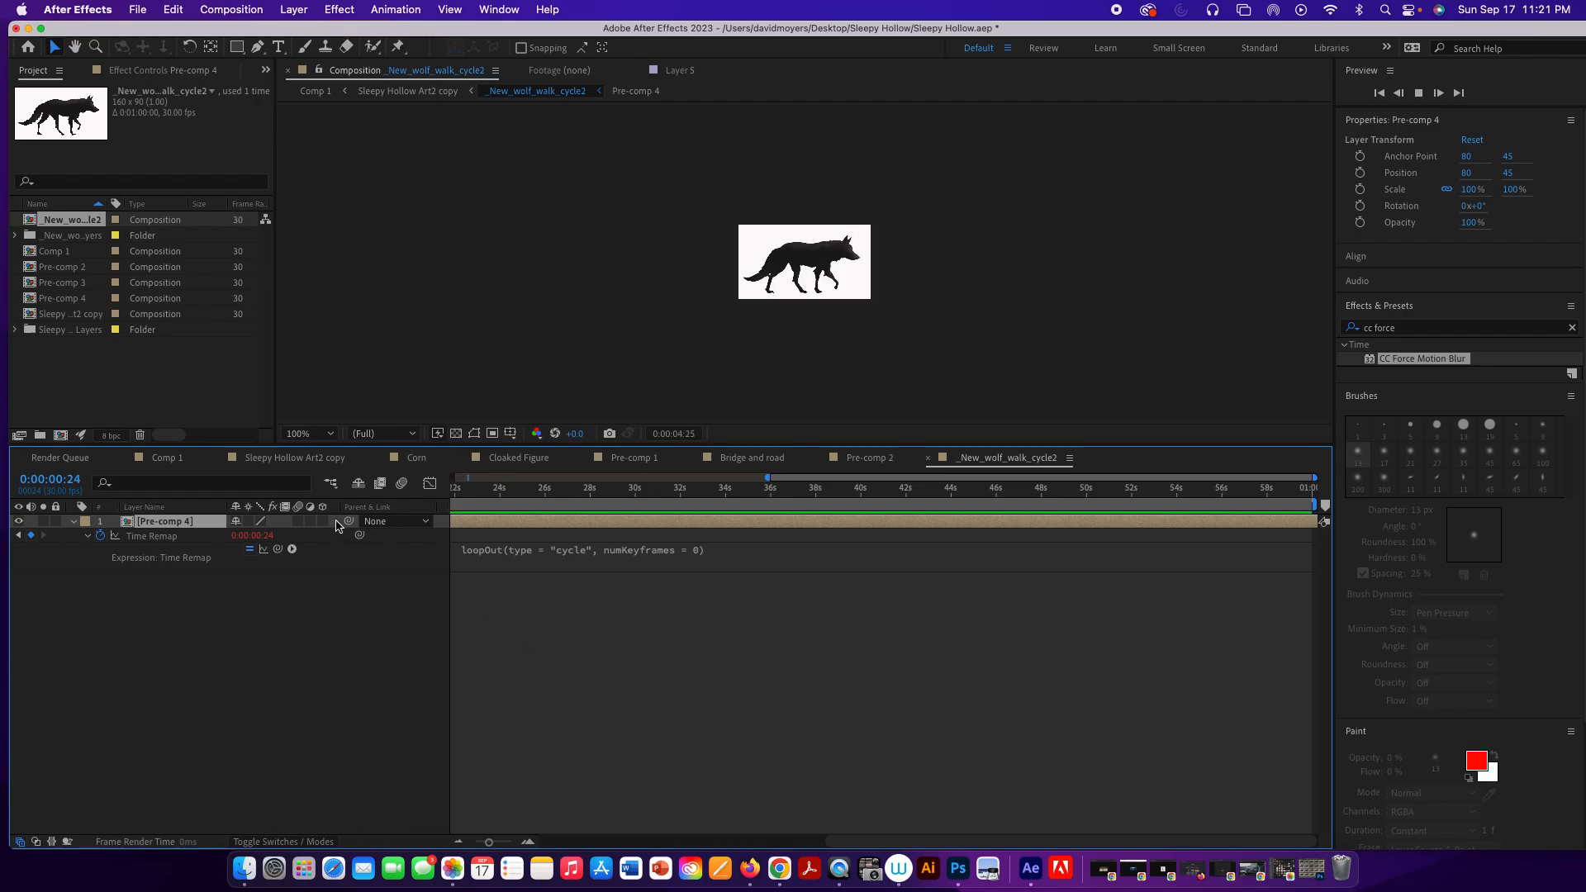
key(space)
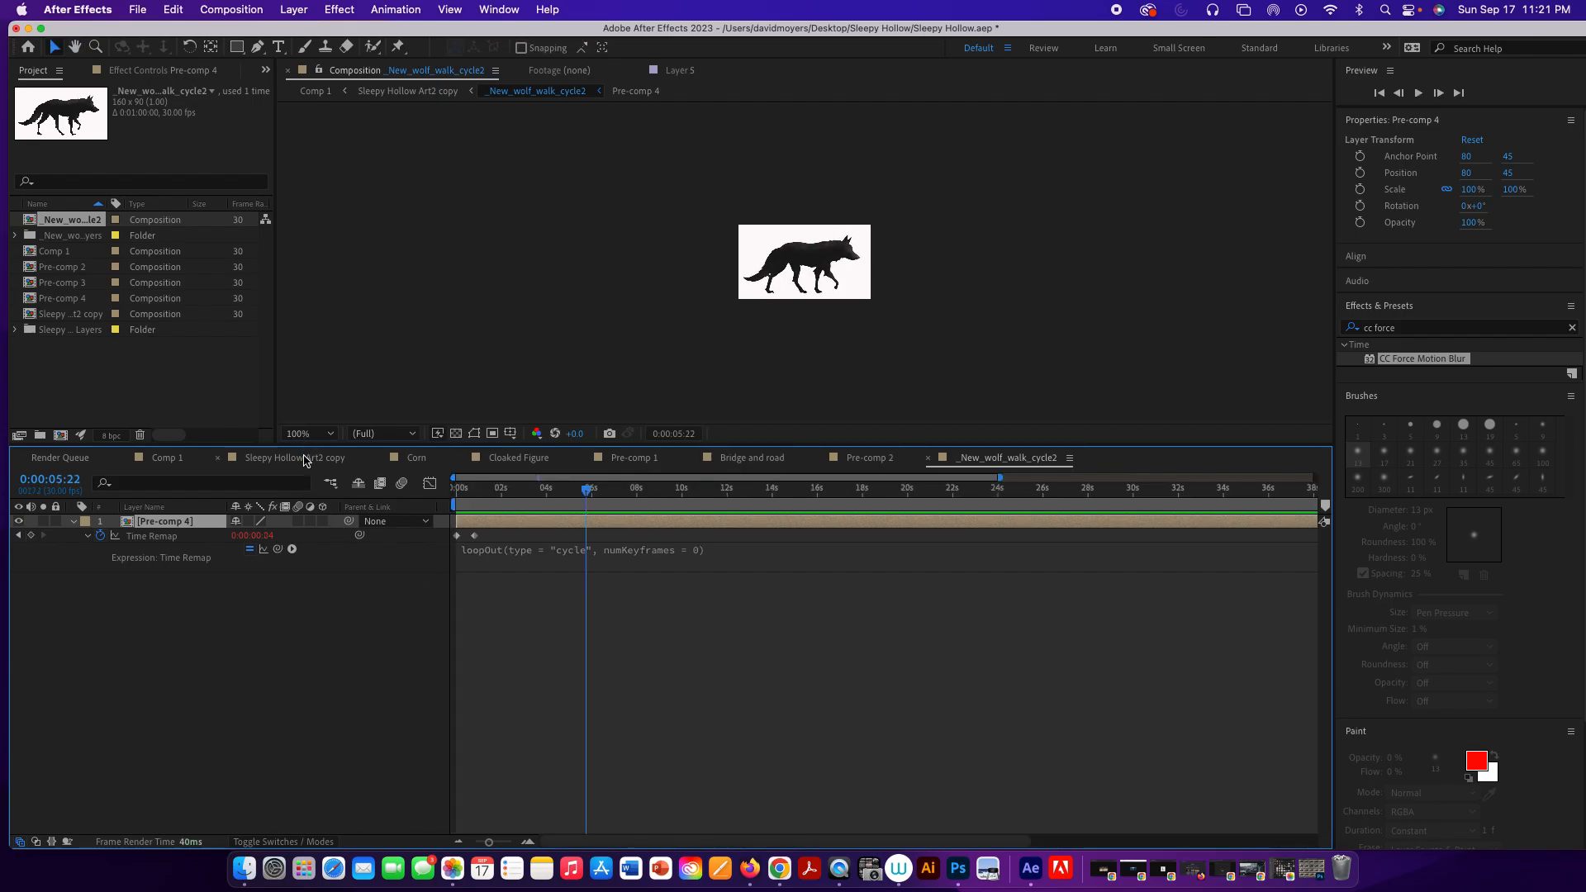
click(304, 458)
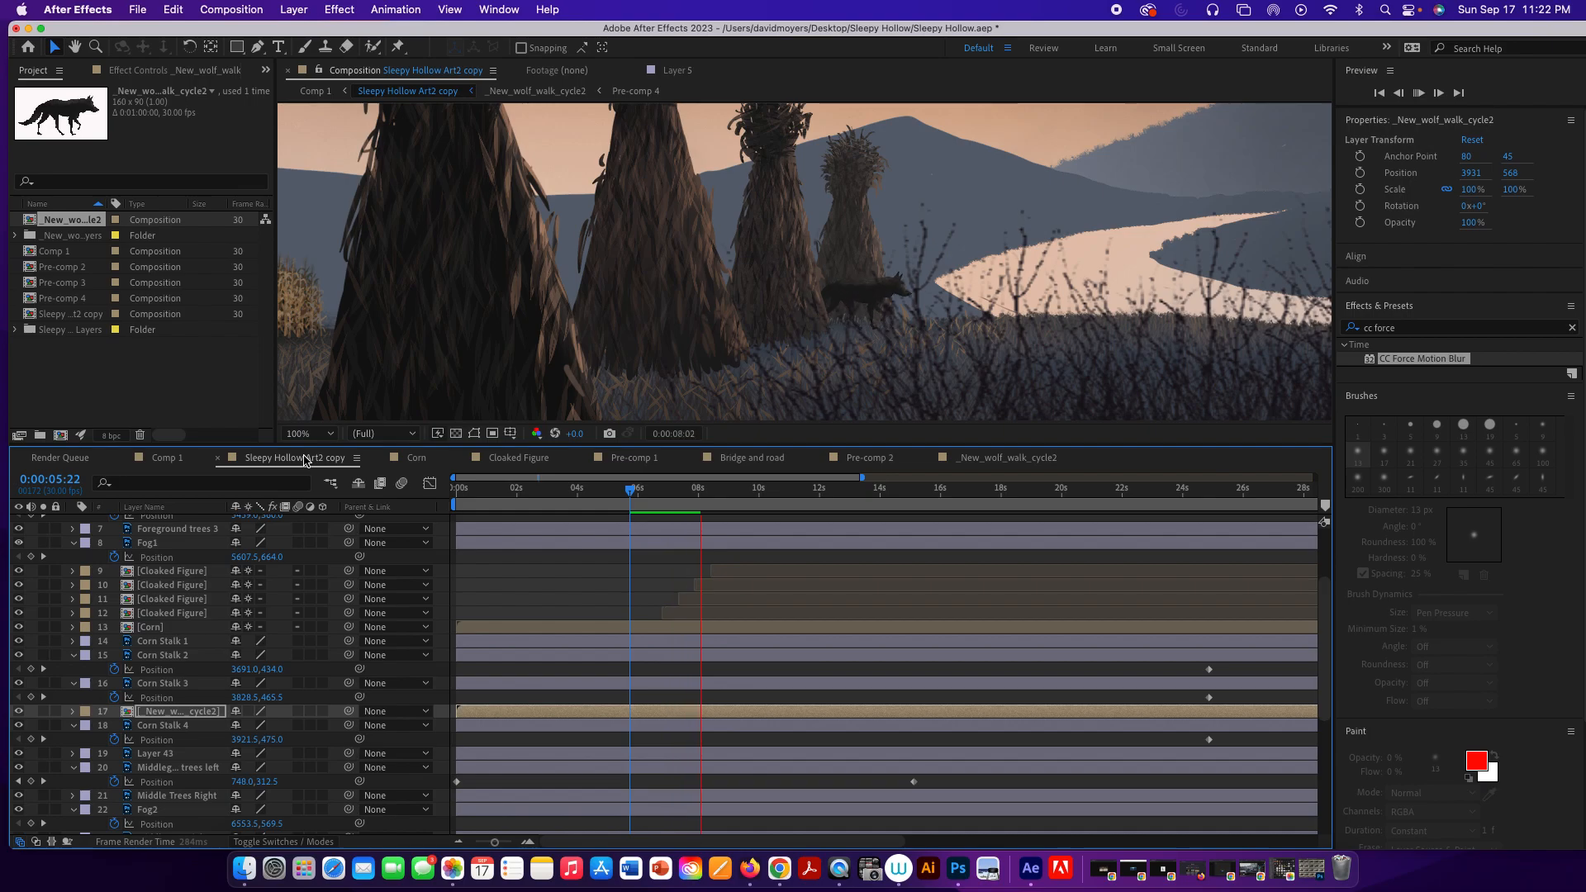
key(space)
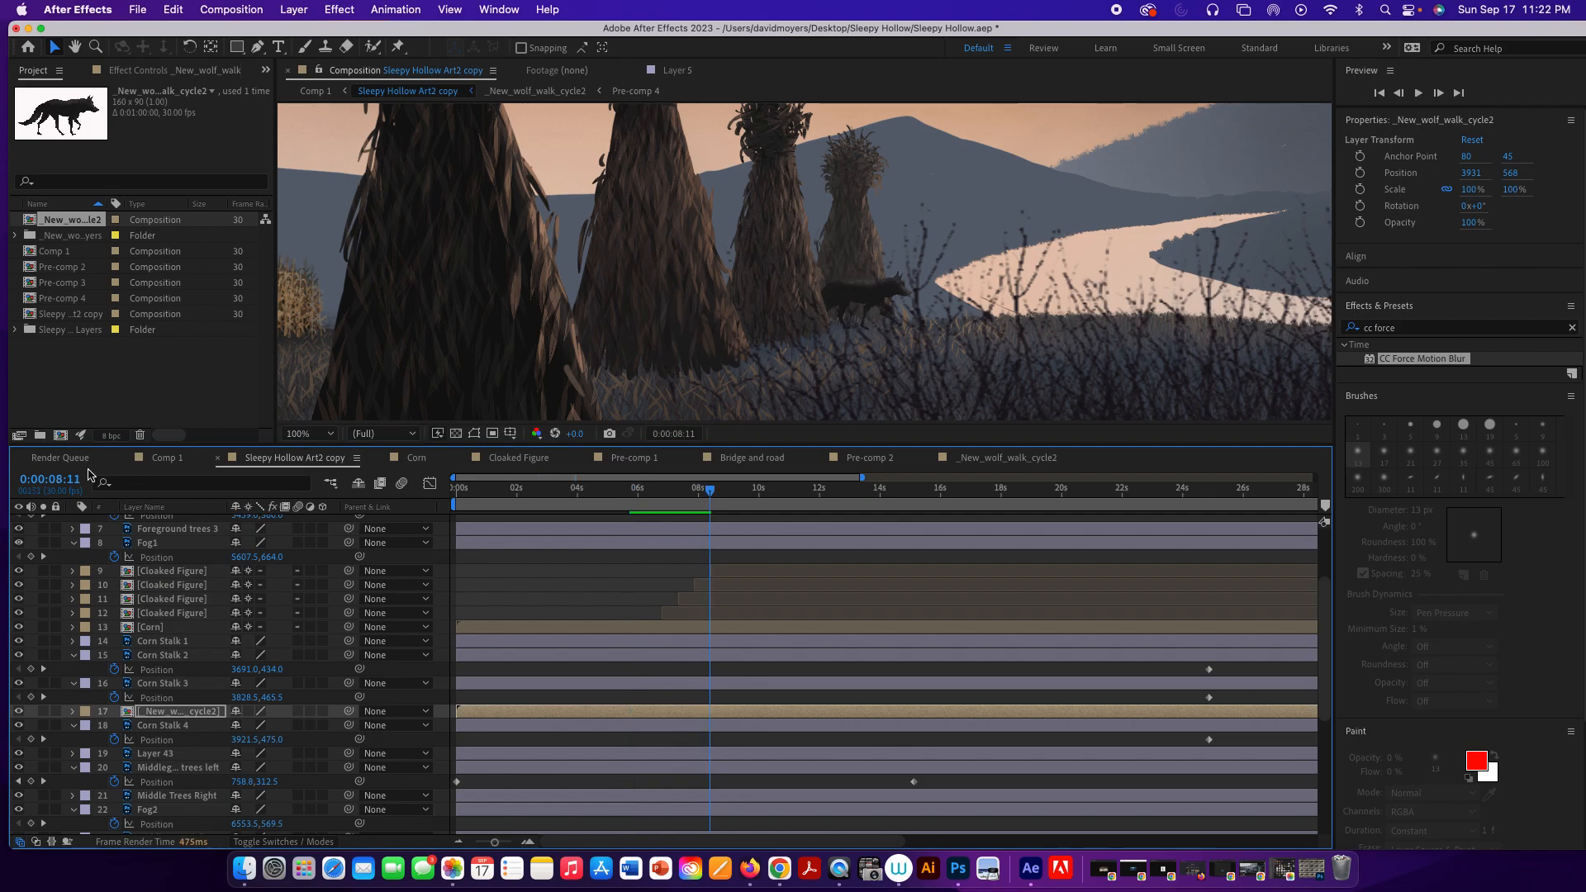
click(162, 459)
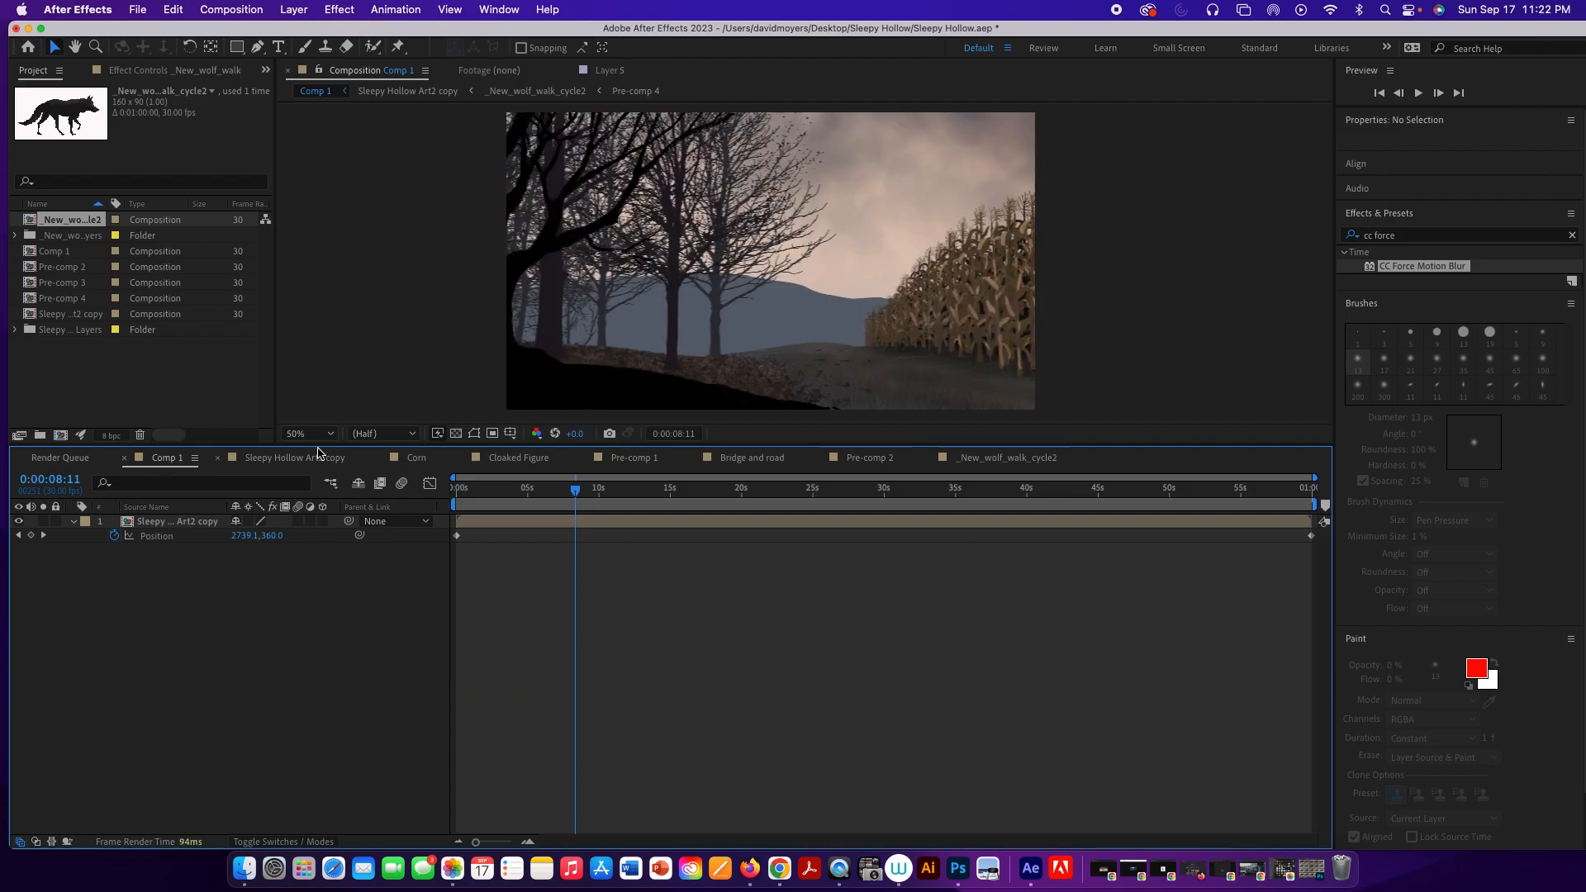
Move Comp 1's time to 0:00:10:20 and view the full Sleepy Hollow Art2 copy panorama.
drag(574, 493, 609, 501)
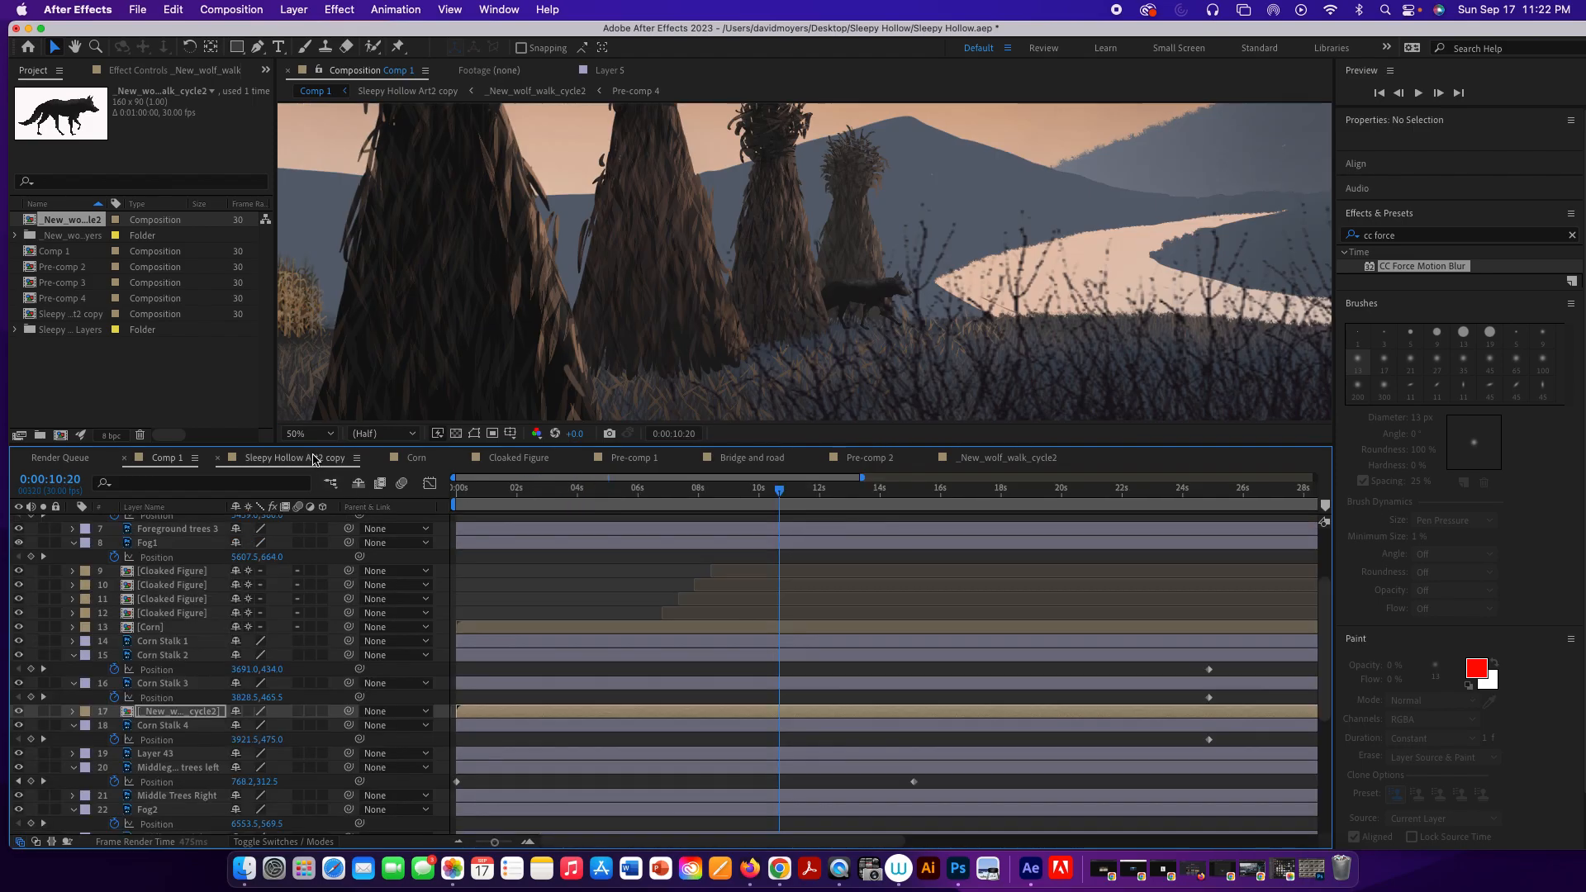
click(315, 459)
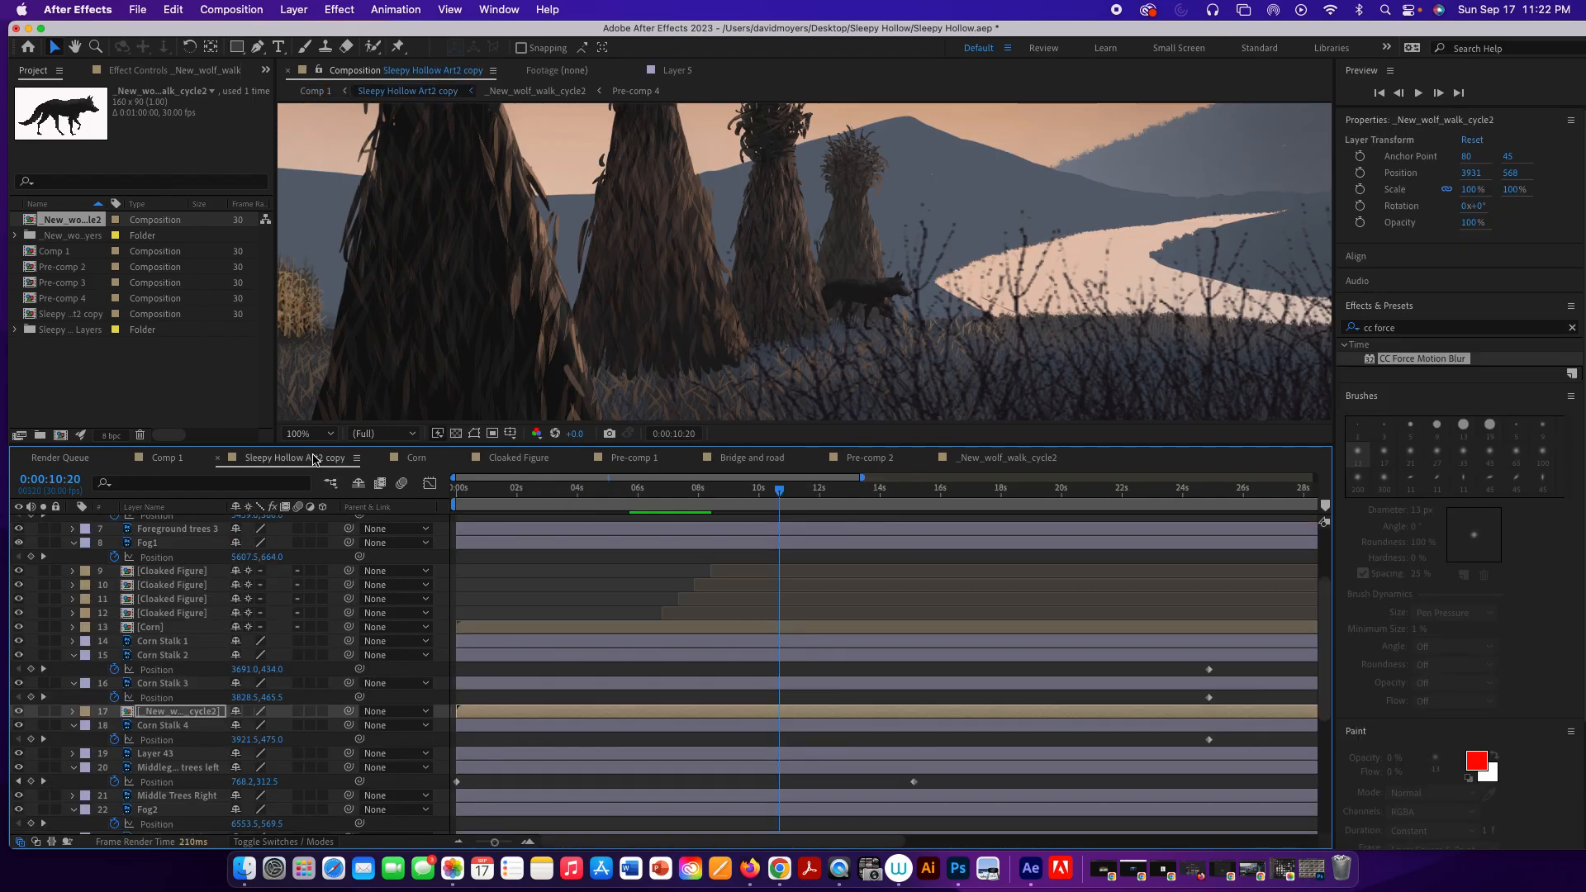
scroll(509, 358, down, 2)
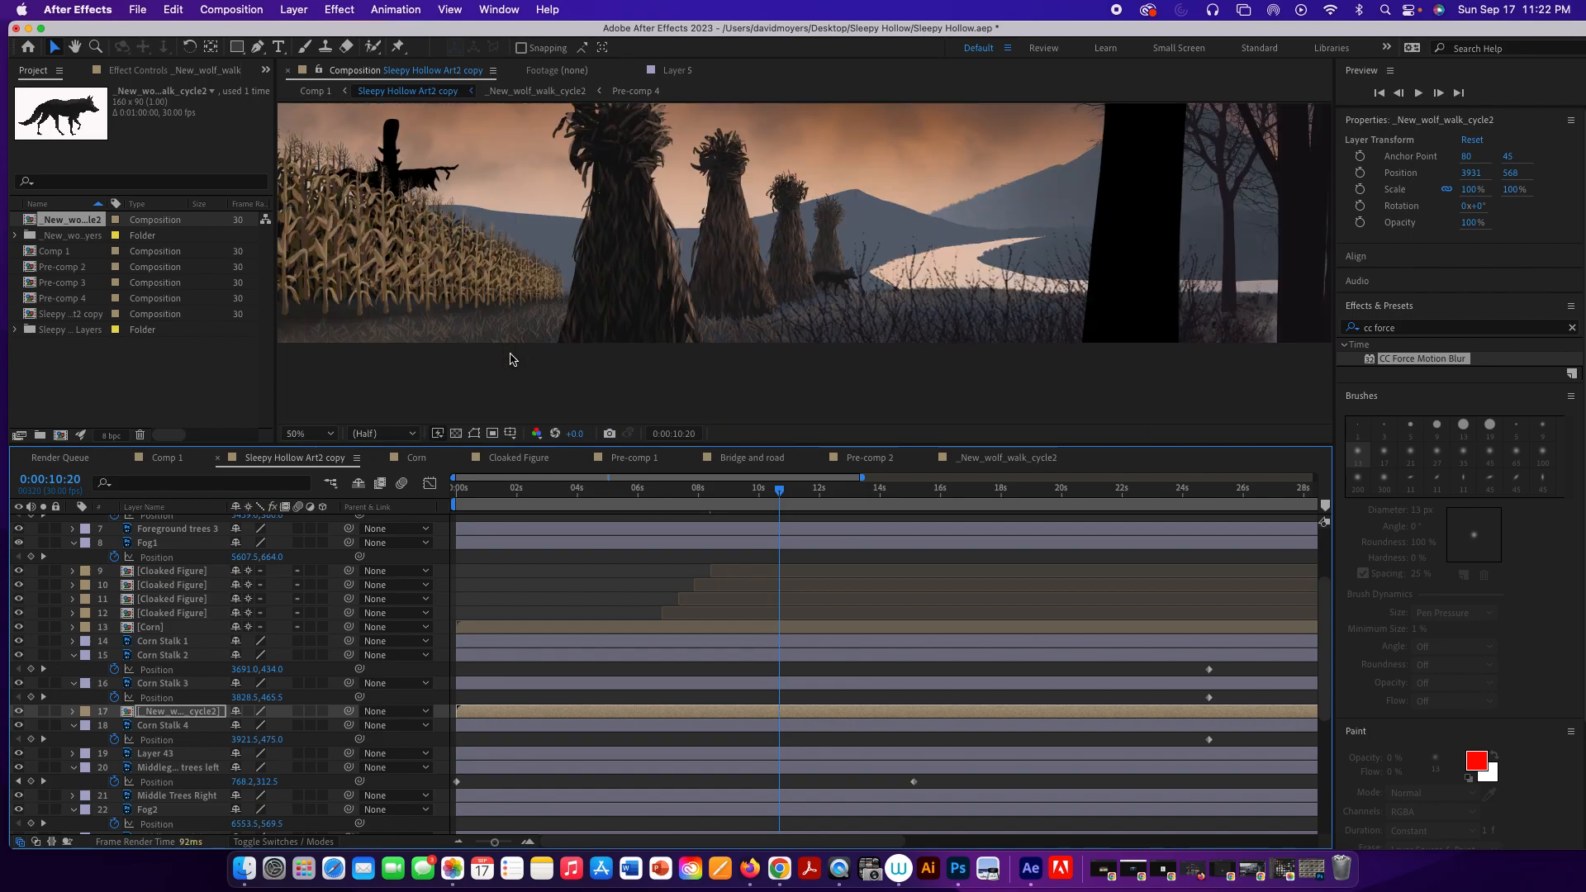
scroll(510, 359, down, 1)
scroll(510, 358, down, 1)
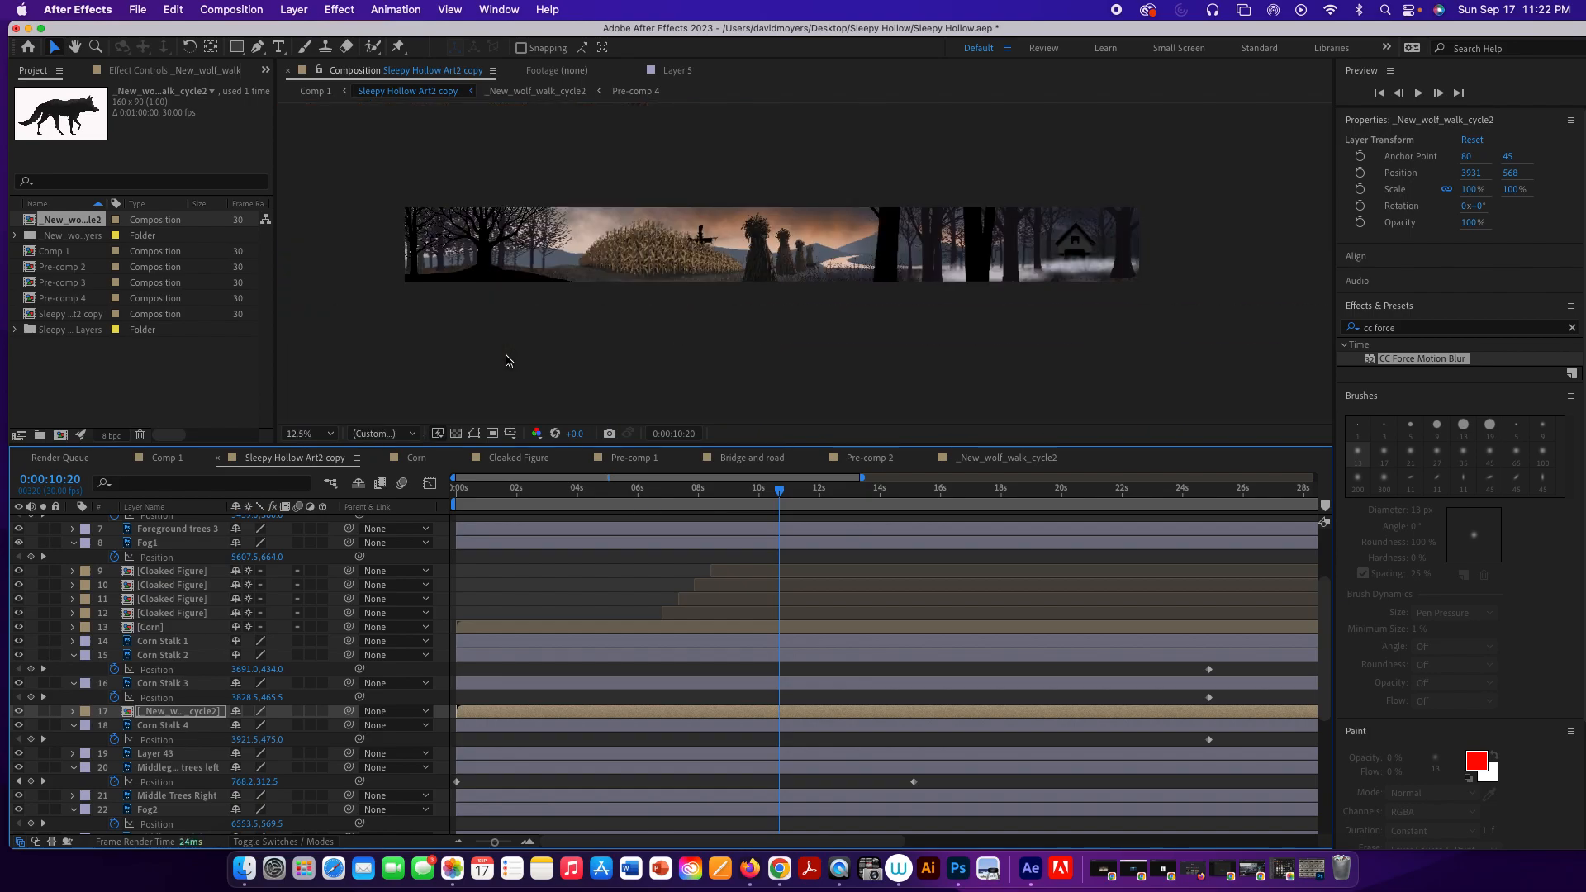
Start position keyframing on the wolf walk cycle layer at 0:00:26:19 in the Sleepy Hollow Art2 copy composition.
click(159, 459)
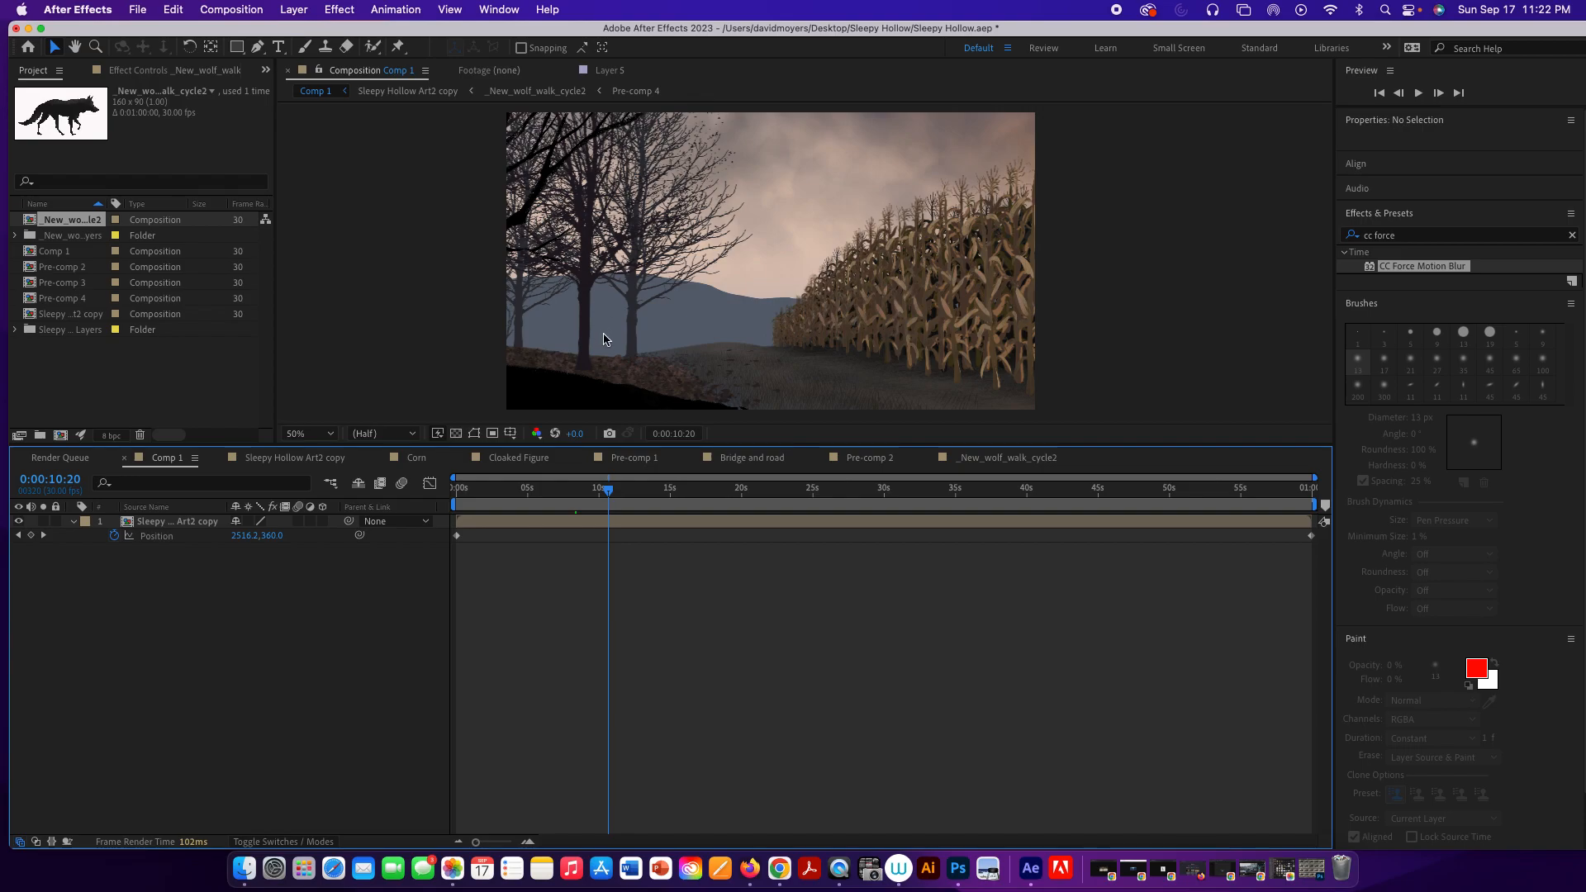
click(615, 492)
drag(617, 494, 836, 514)
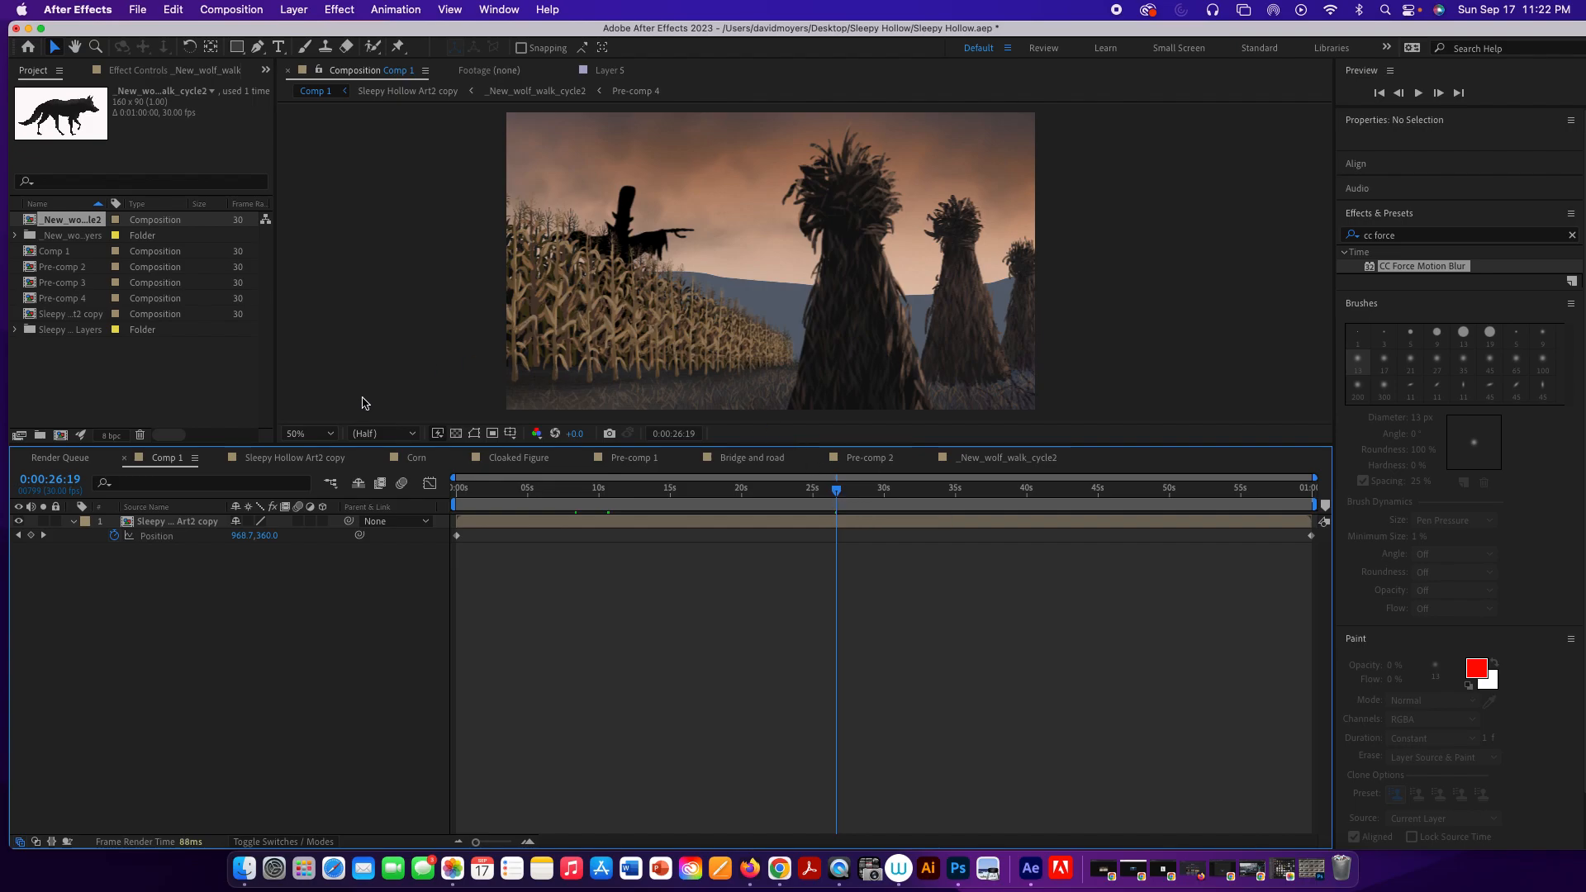
click(305, 460)
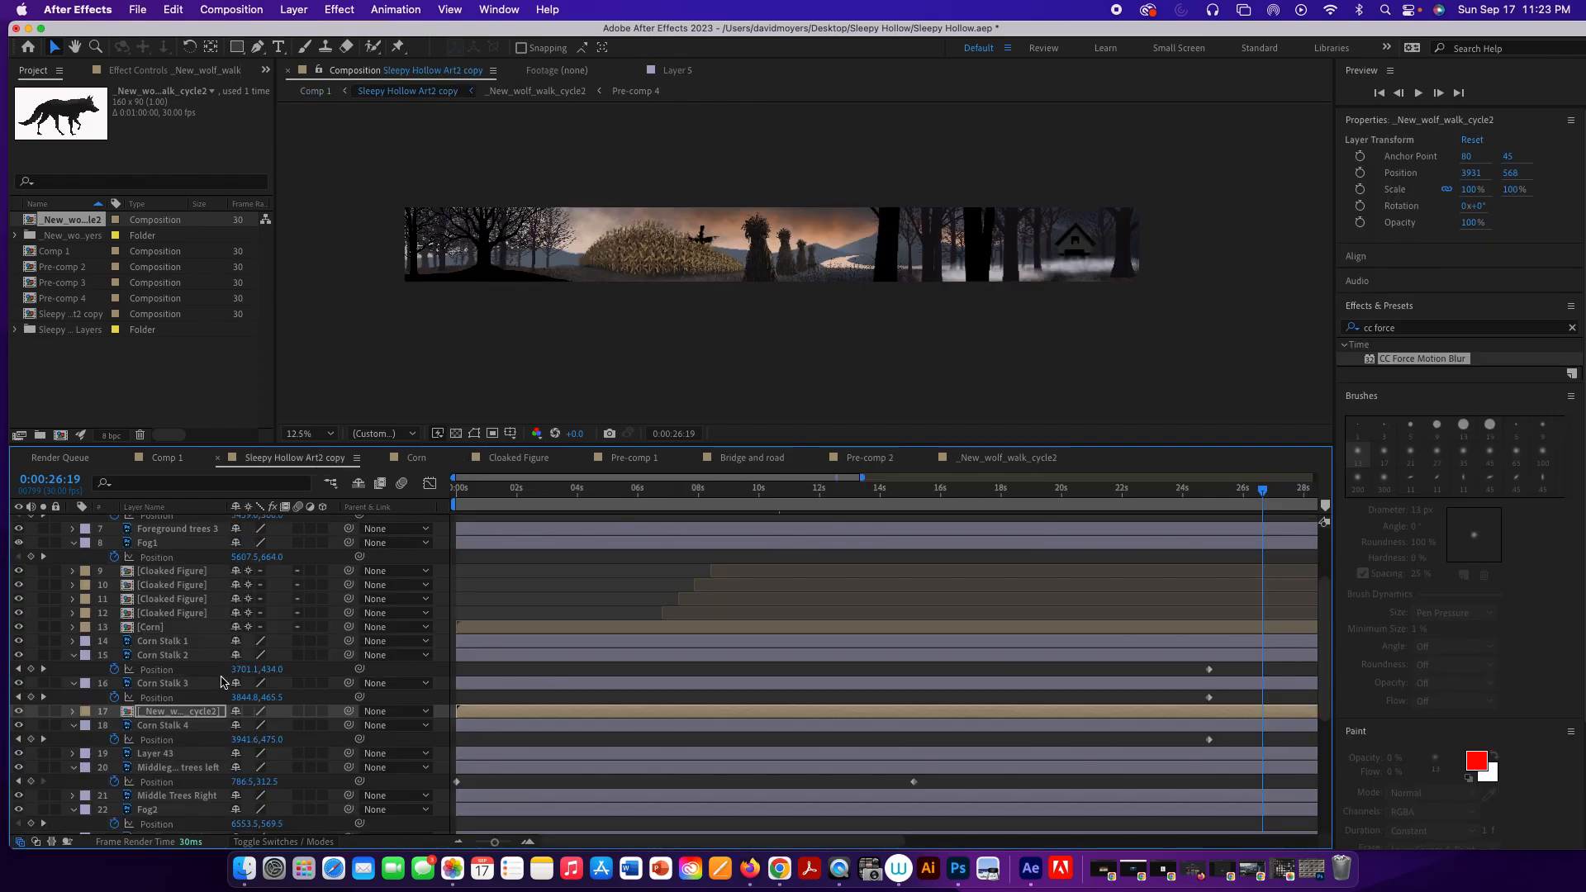
click(201, 713)
key(p)
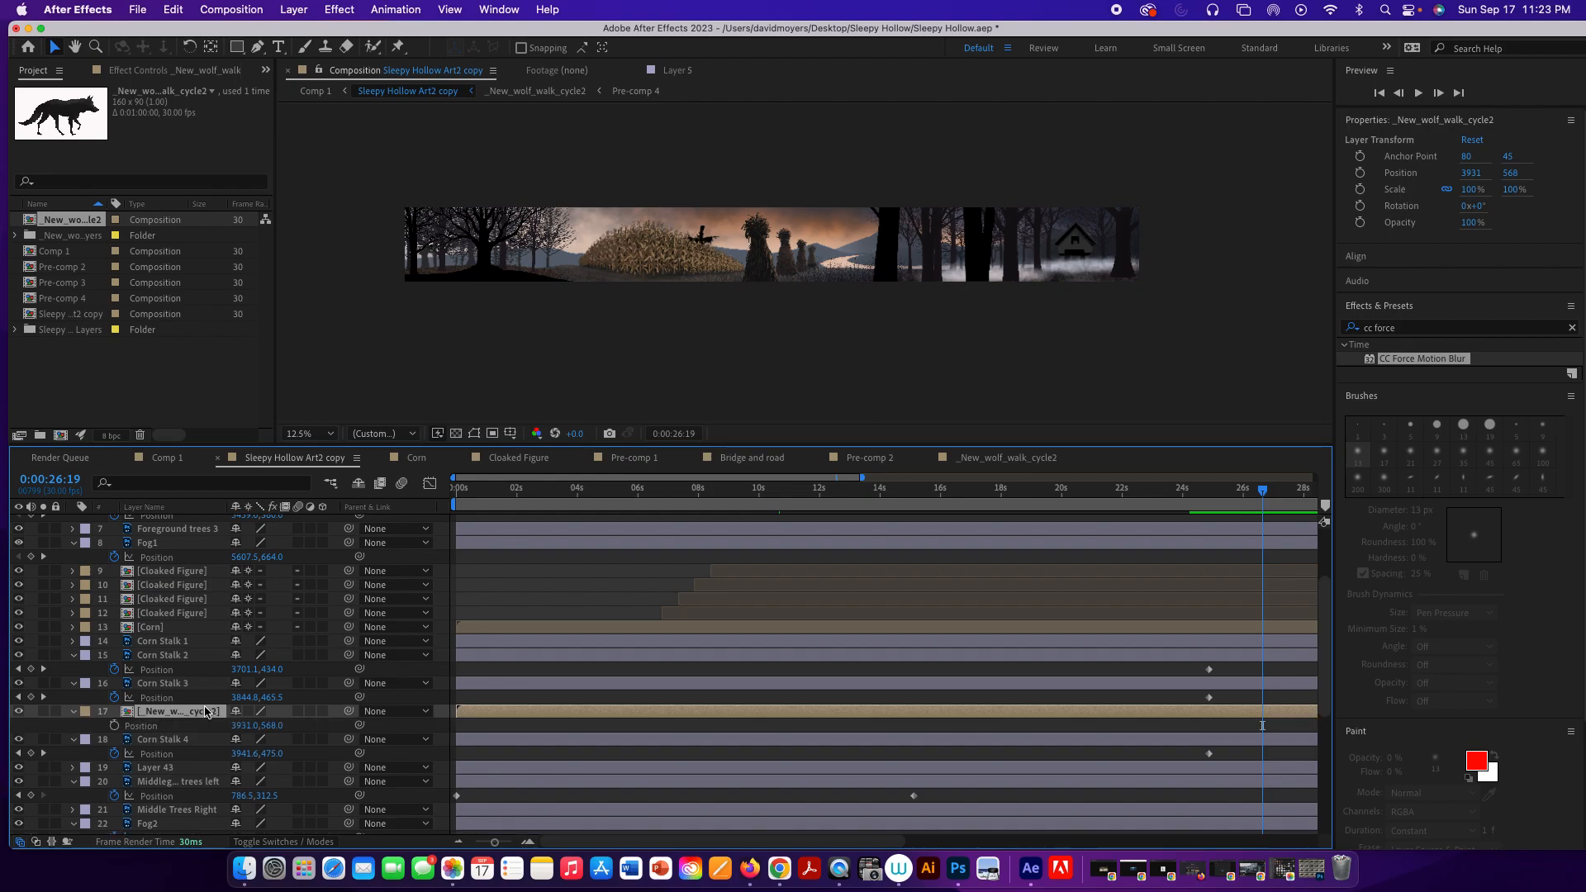
click(115, 726)
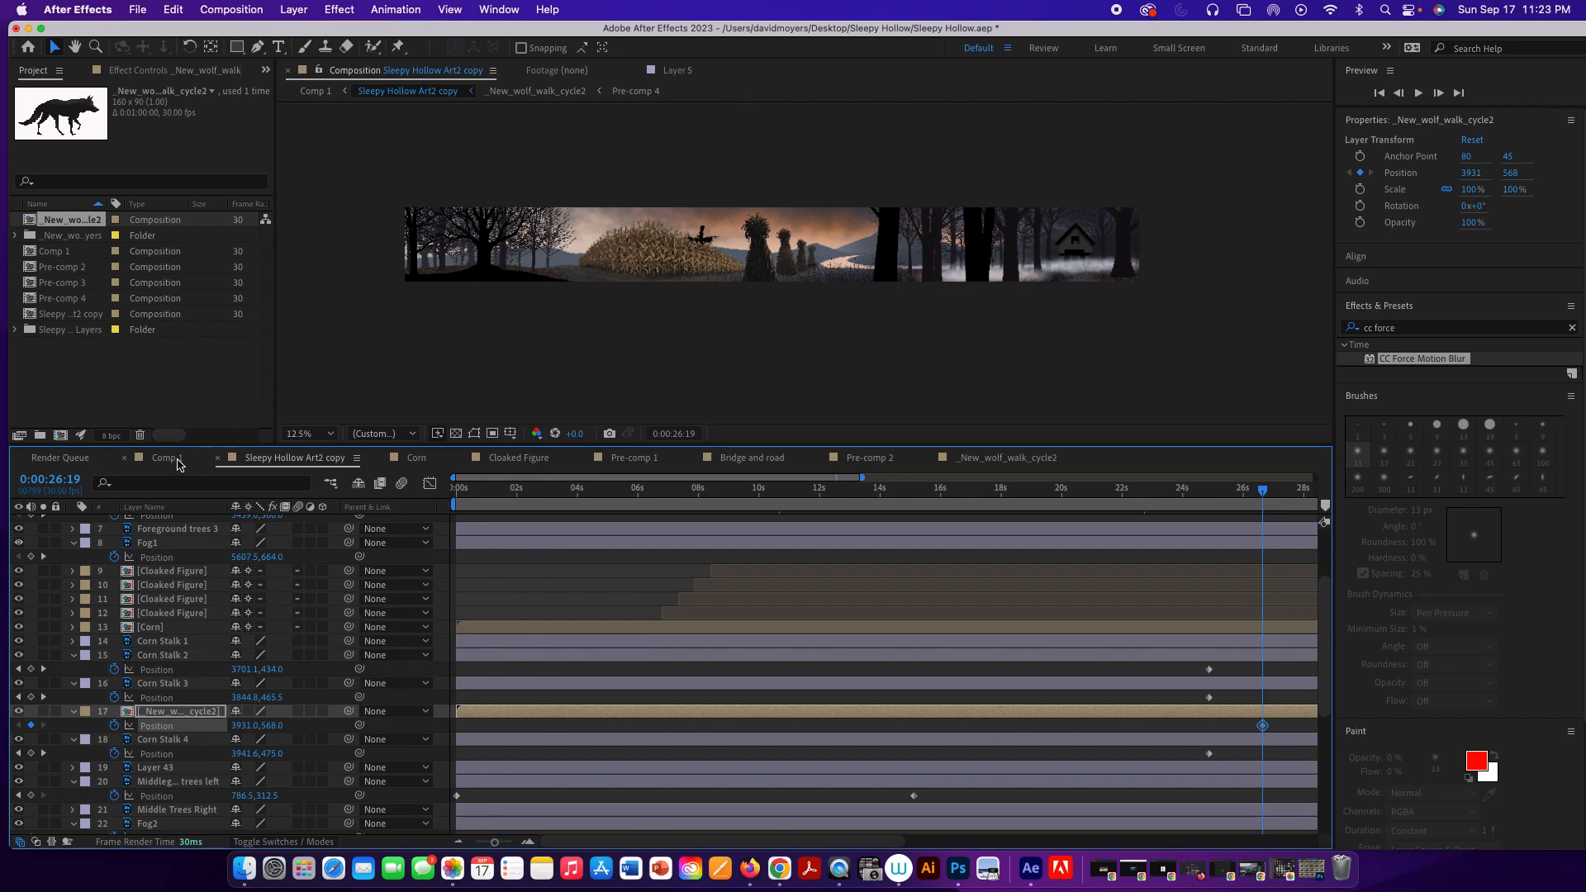
Preview Comp 1 from 0:00:26:19 to check when the wolf should be on view.
click(179, 465)
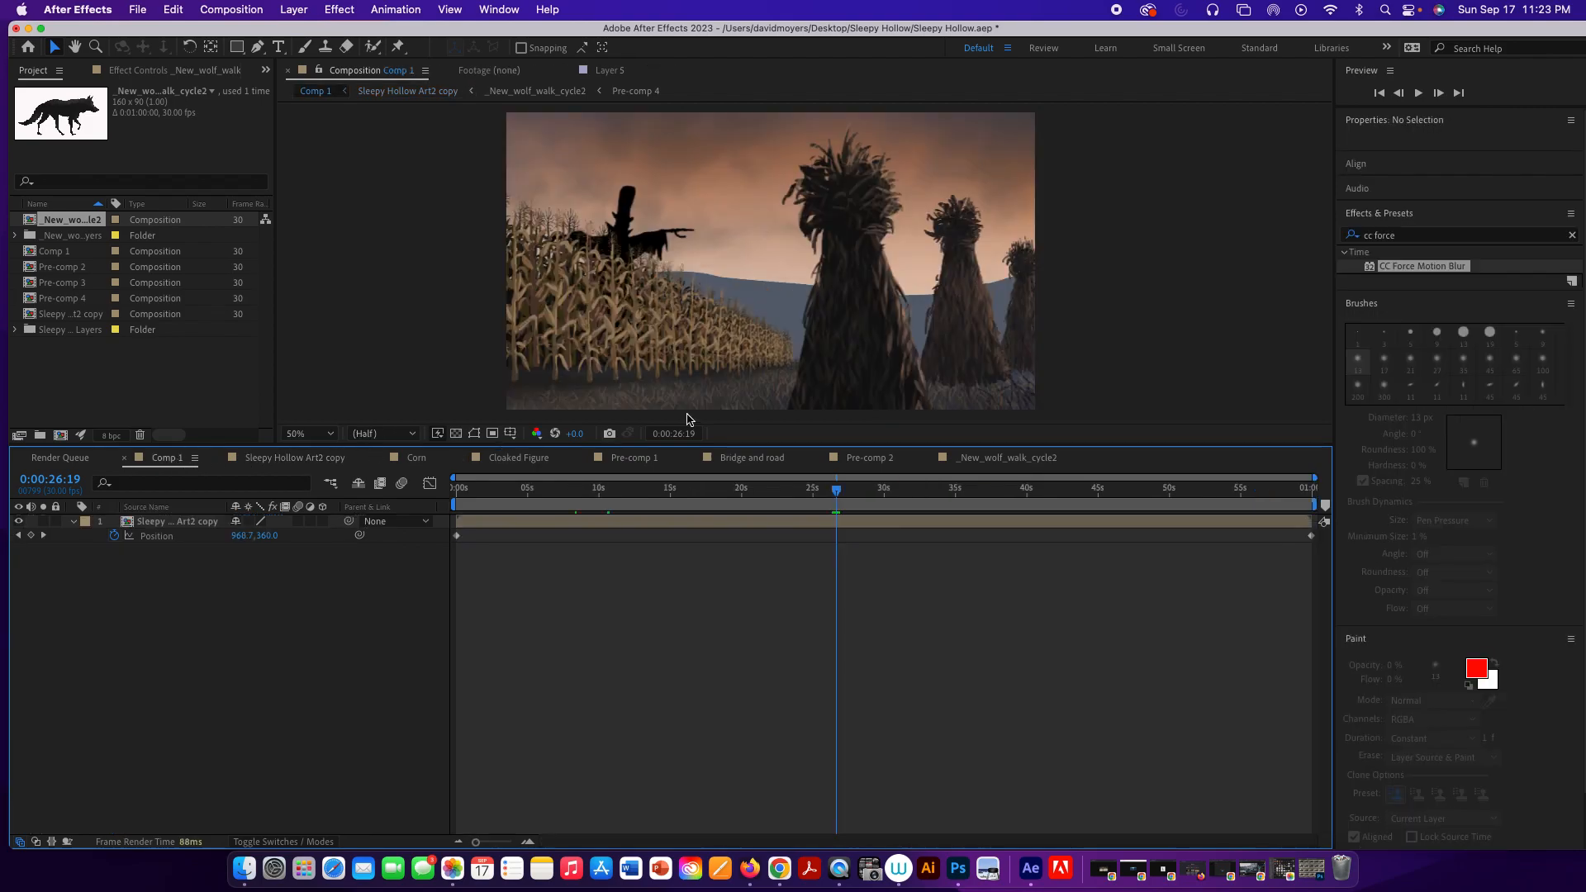
key(space)
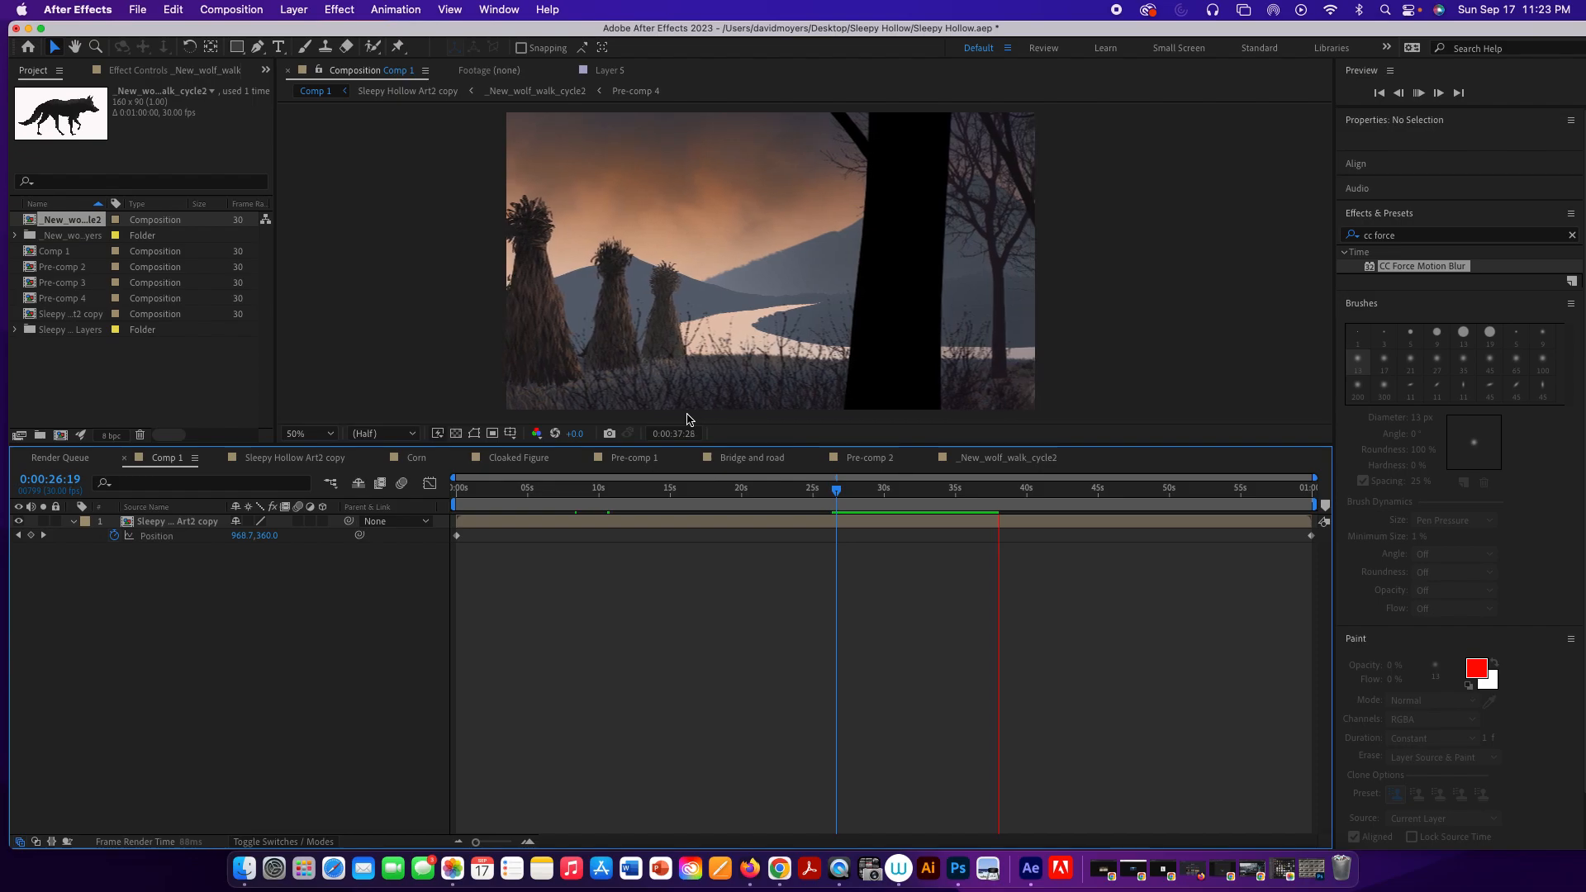
key(space)
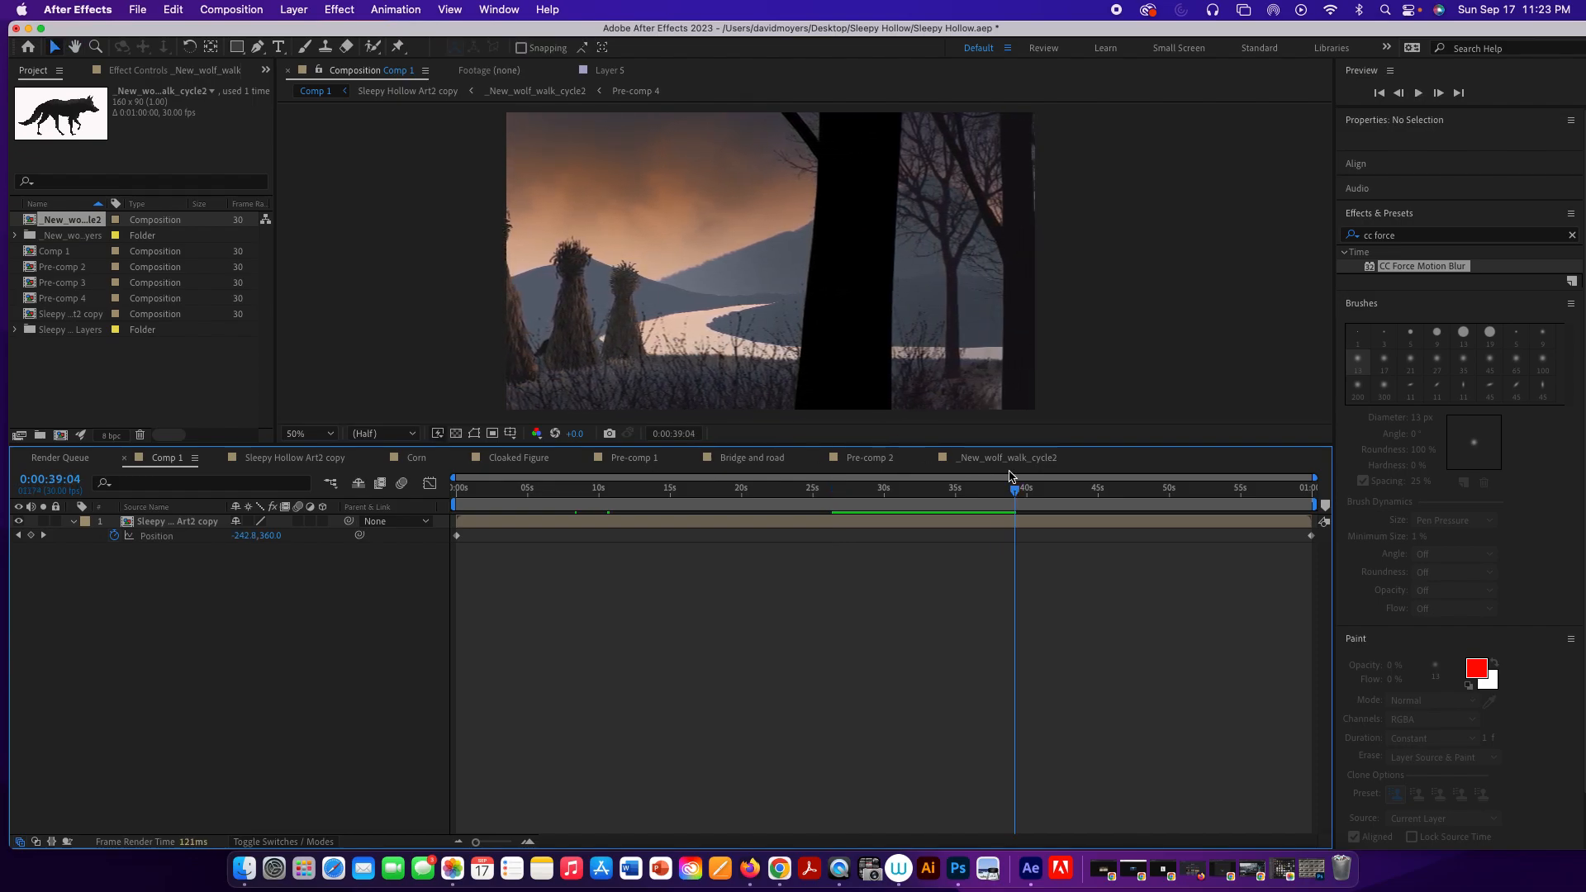
At 0:00:38:19, increase the wolf walk cycle layer's X position in Sleepy Hollow Art2 copy to add a second position keyframe.
drag(1020, 492, 1011, 494)
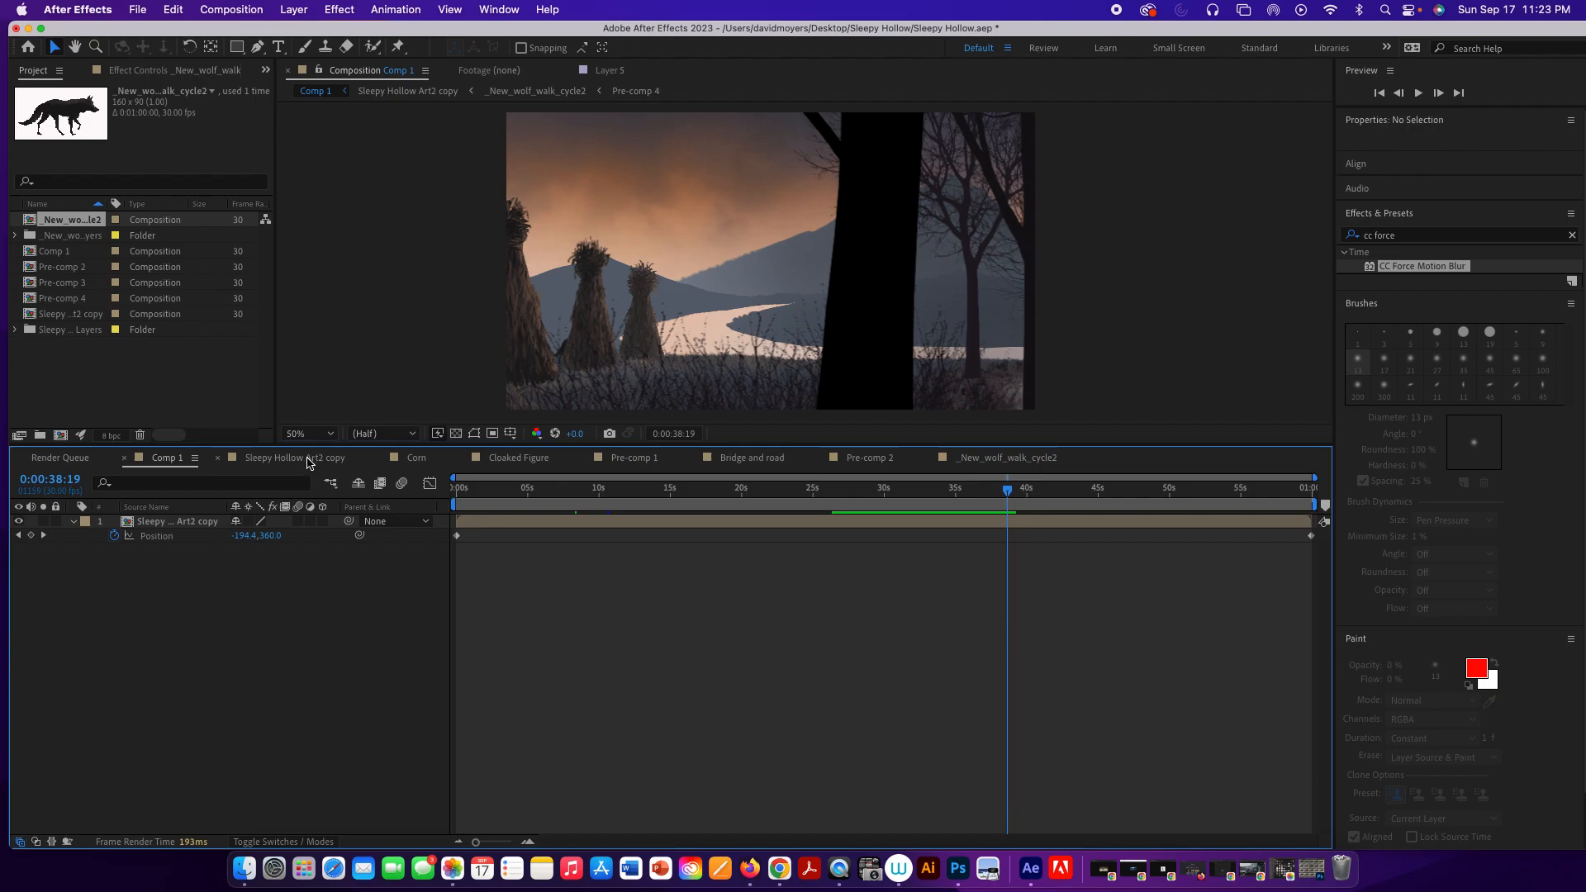
click(307, 459)
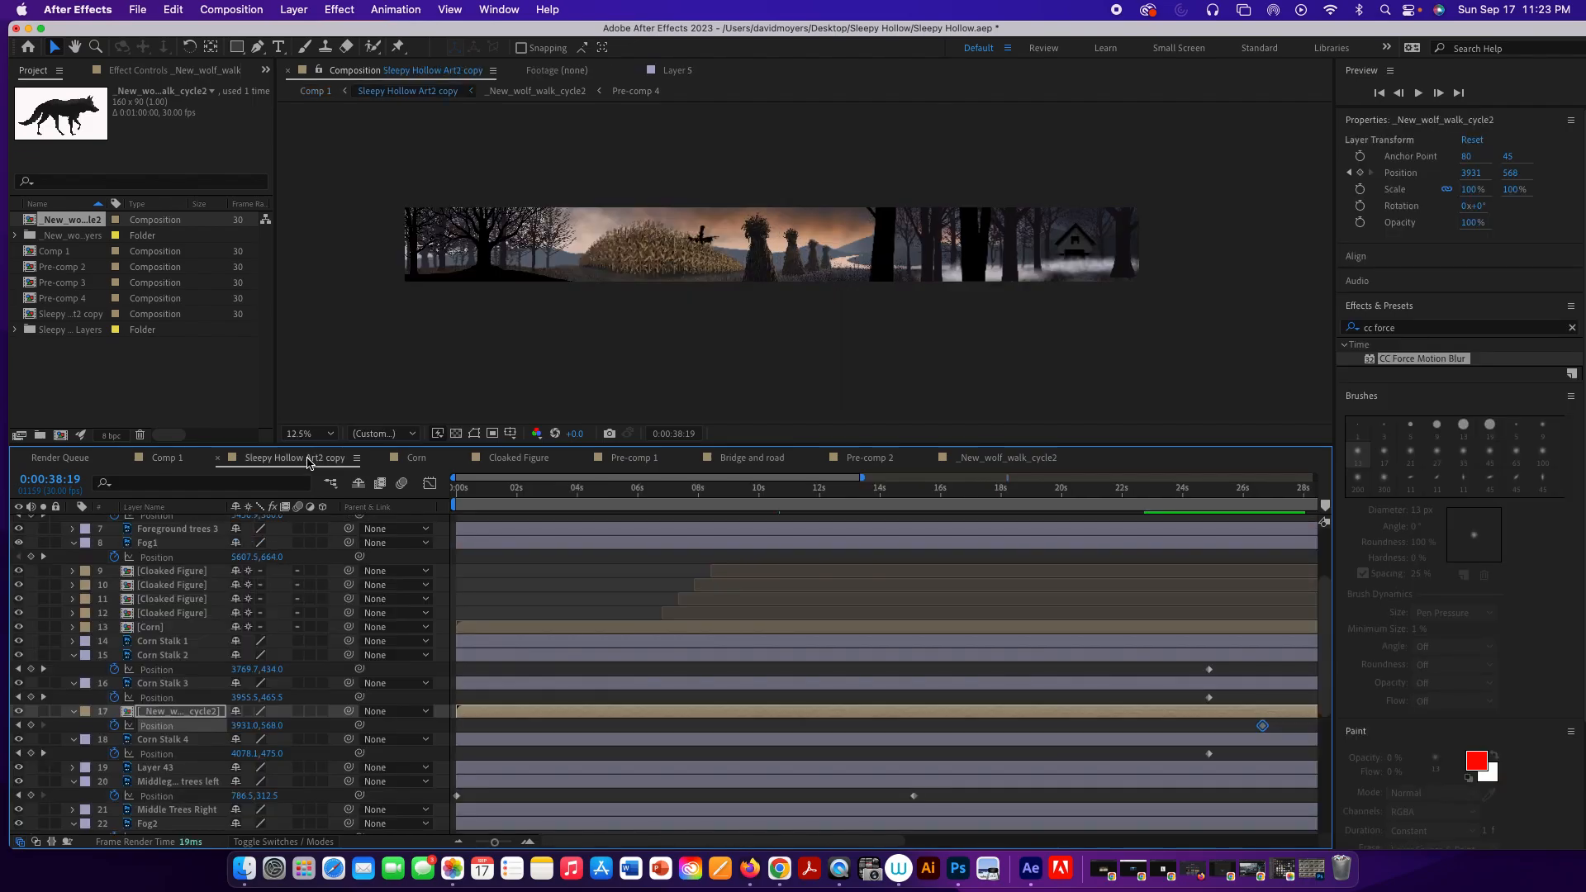
key(period)
key(period)
key(period)
key(period)
key(period)
key(period)
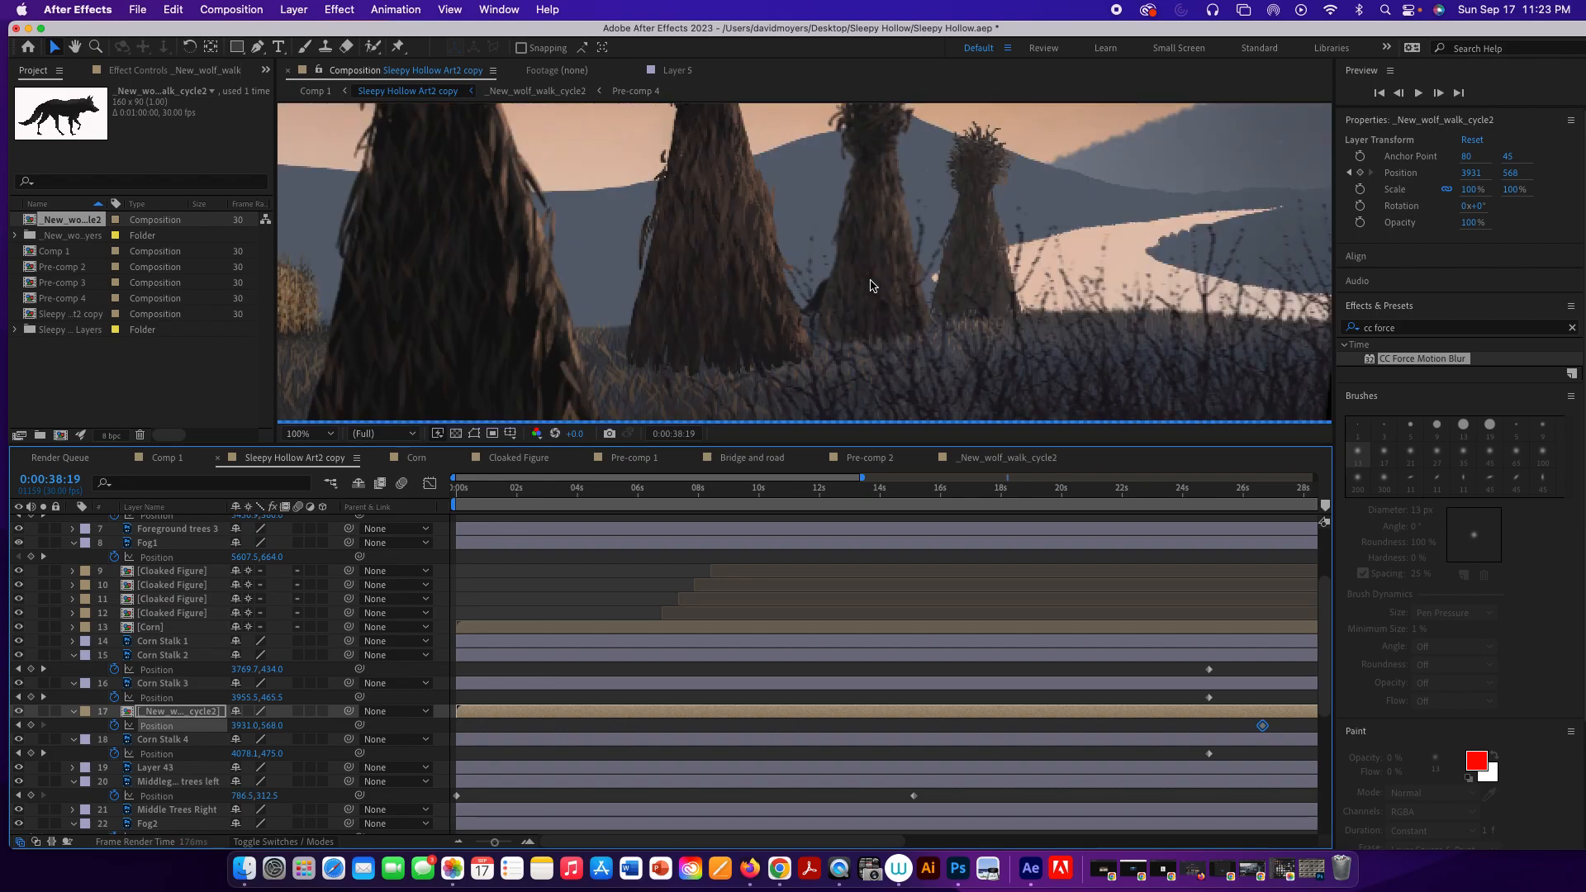
key(comma)
key(comma)
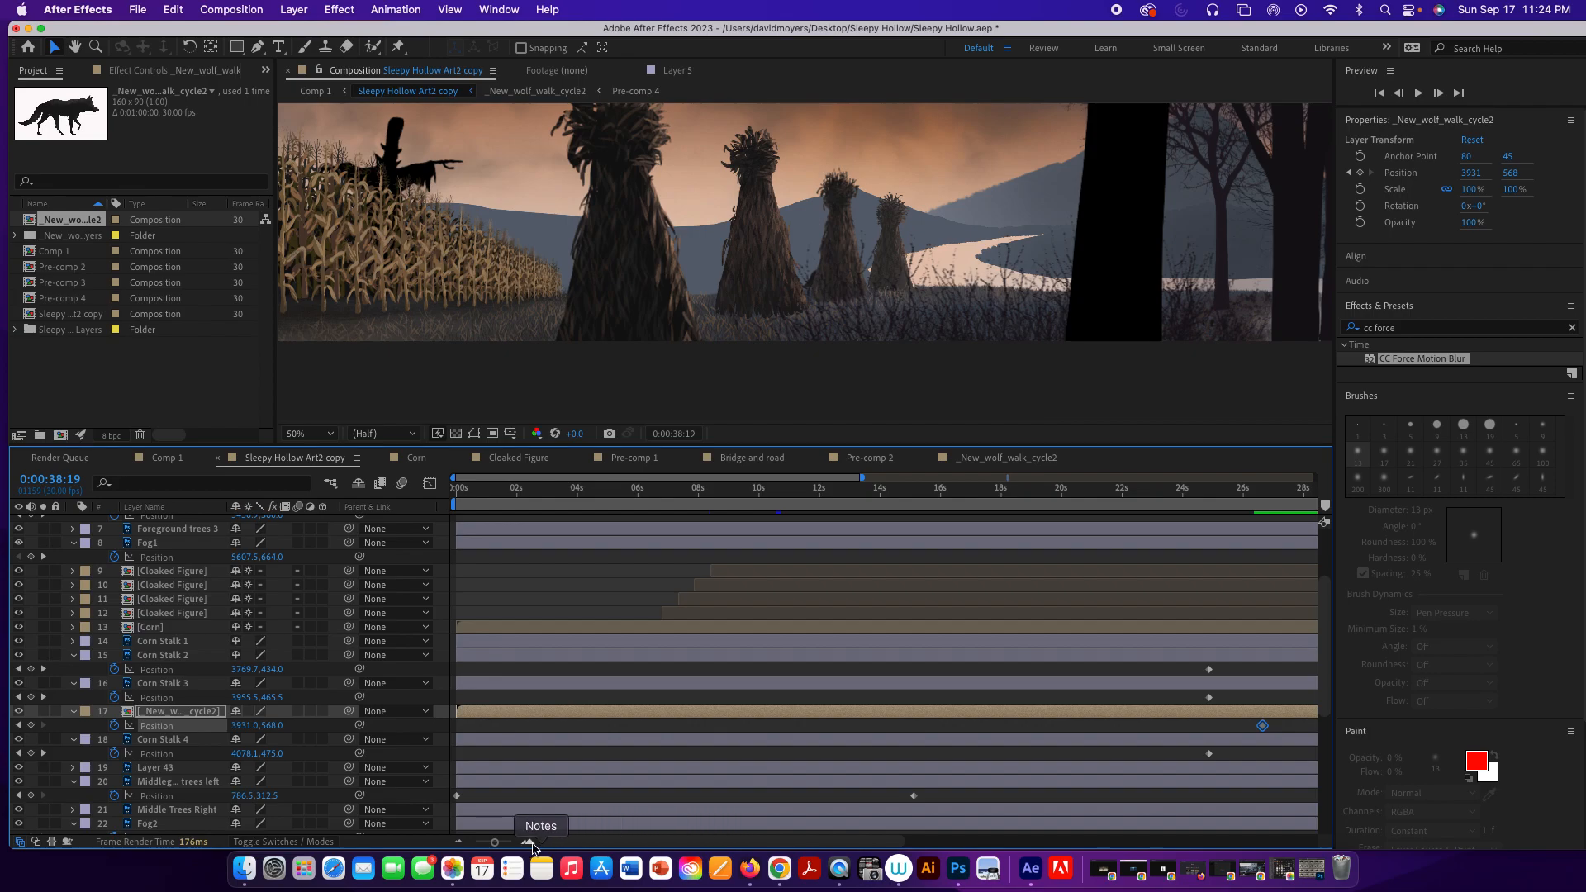
drag(495, 843, 484, 844)
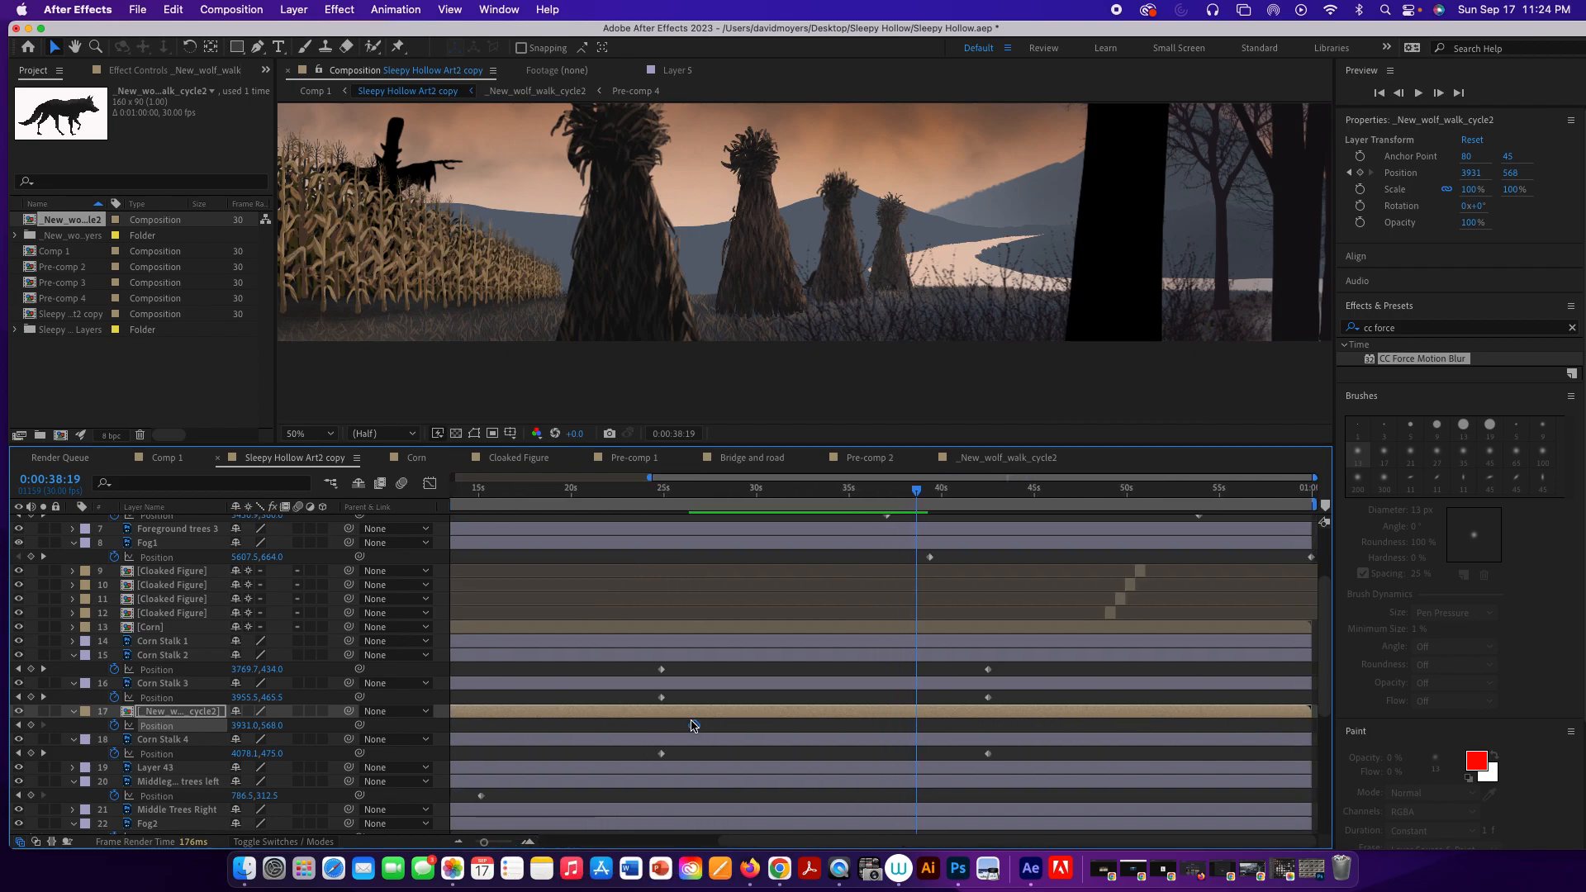
click(694, 727)
drag(244, 728, 769, 730)
Preview Comp 1 from about 18 seconds to the end and return the time to 0:00:00:03.
click(166, 458)
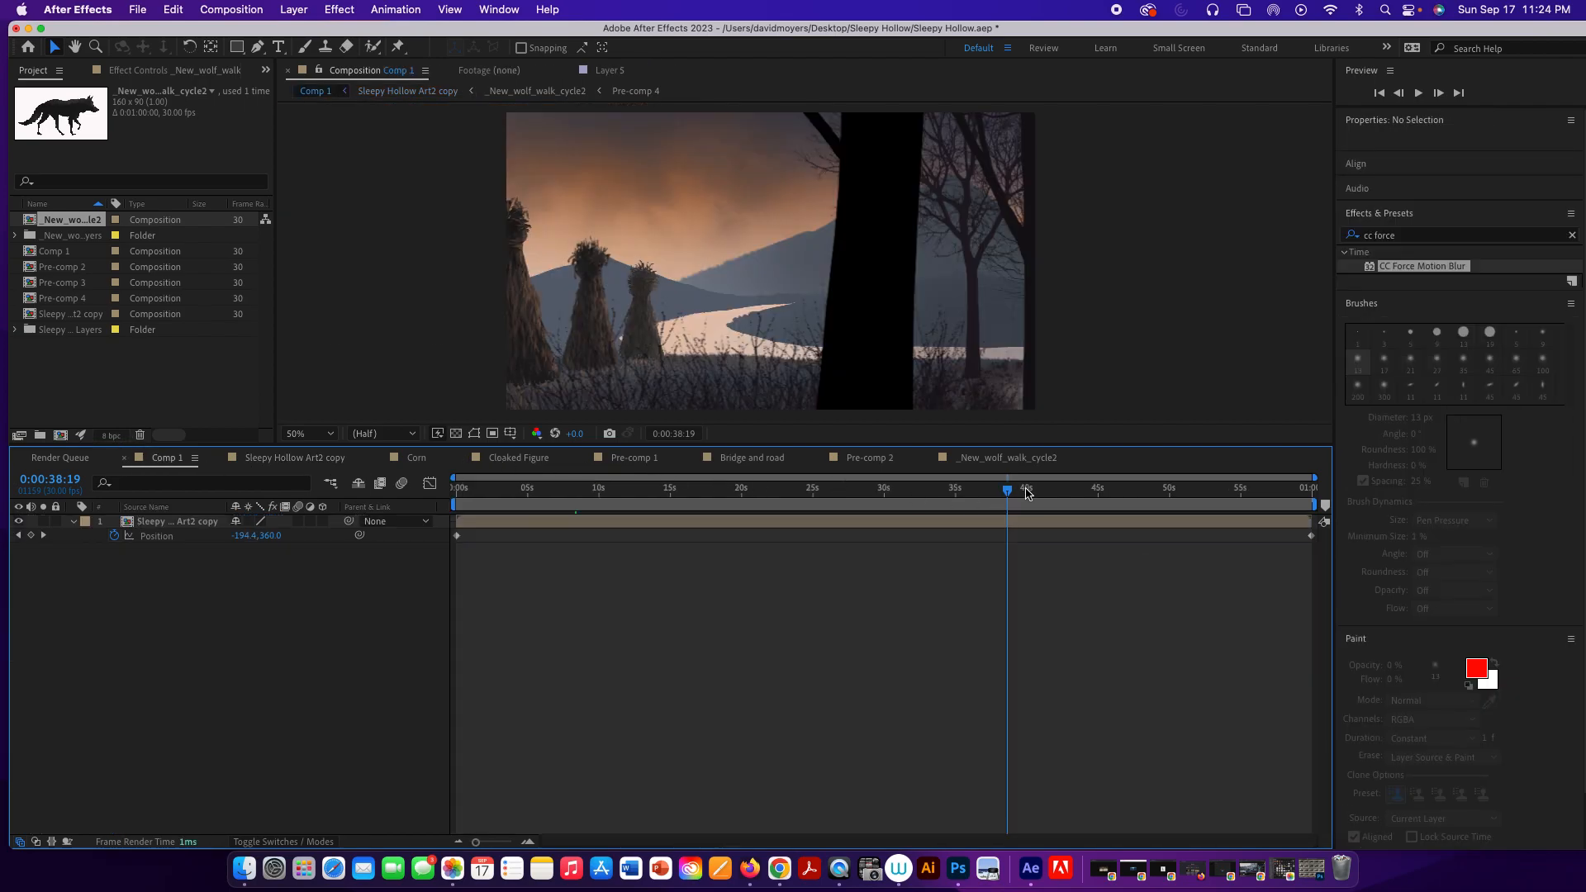
drag(1011, 492, 725, 505)
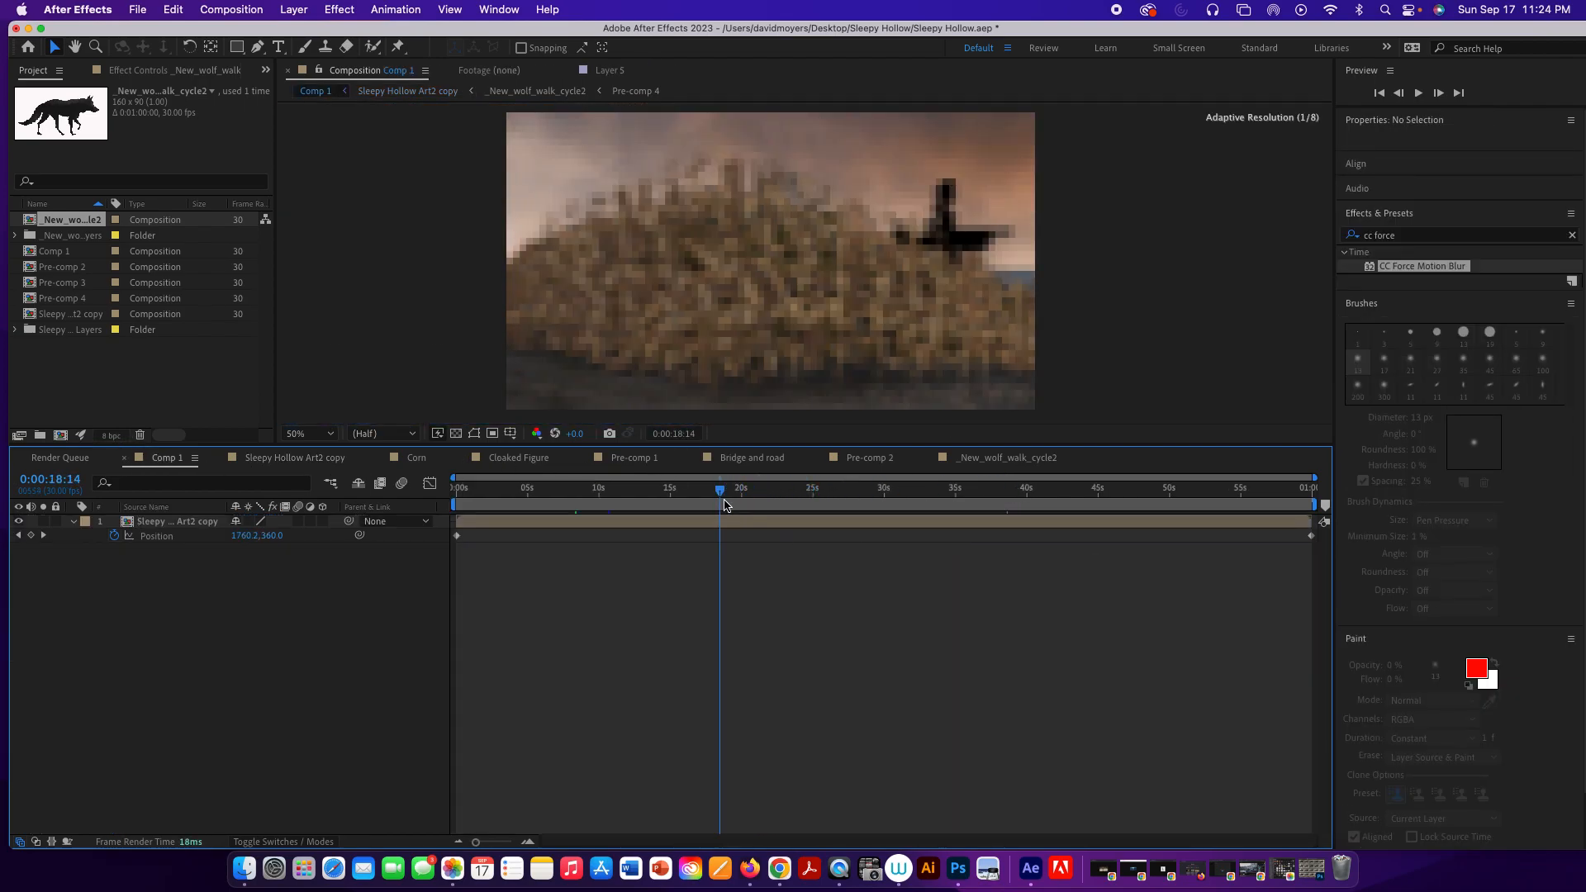
key(space)
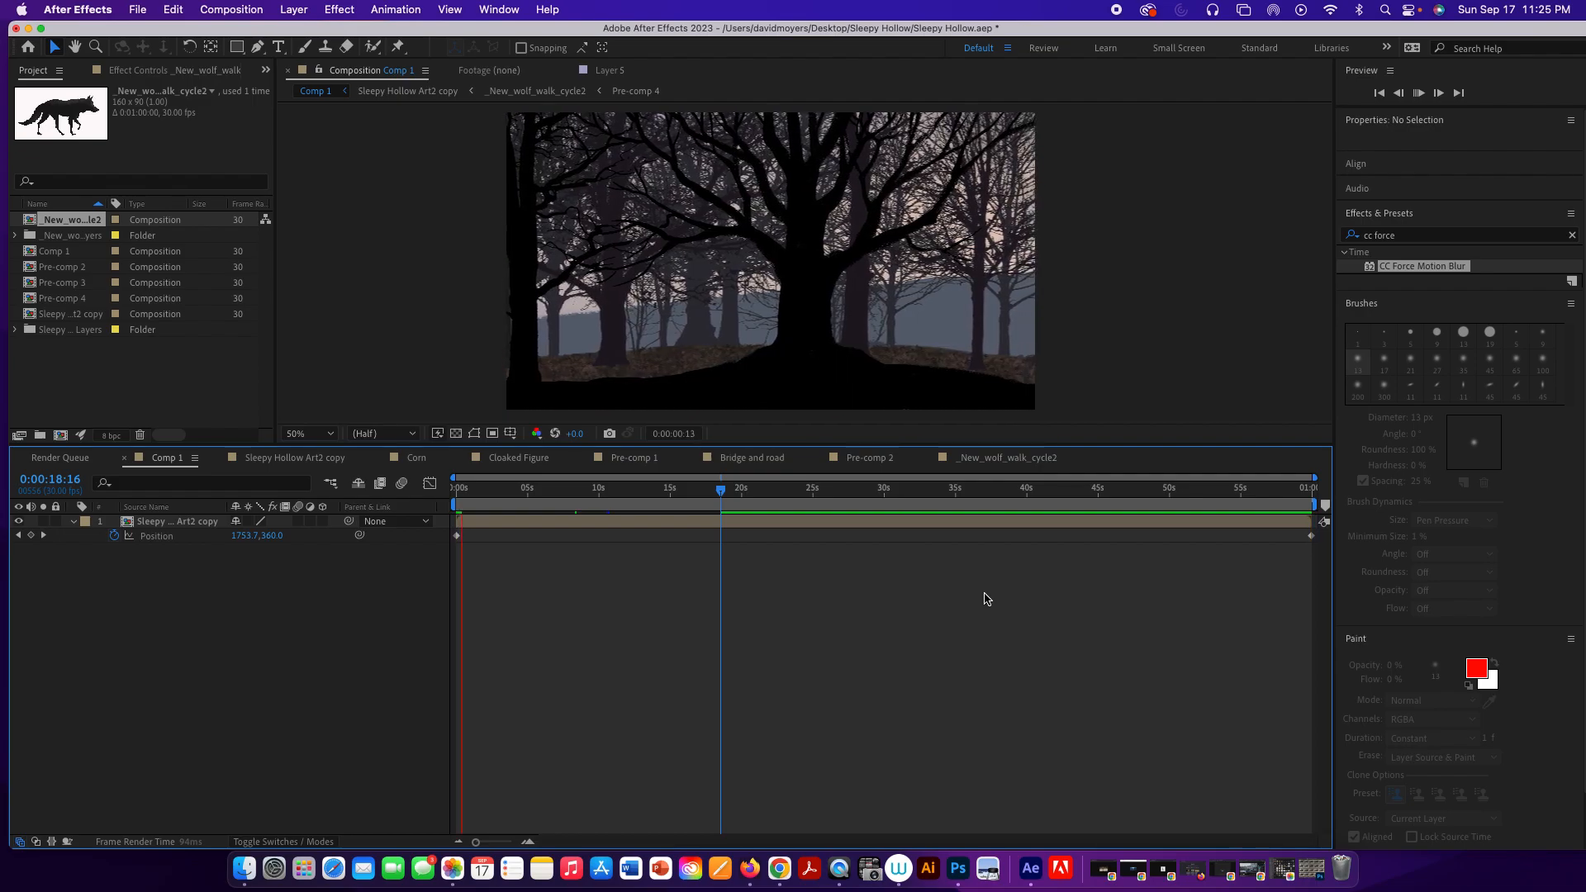
key(space)
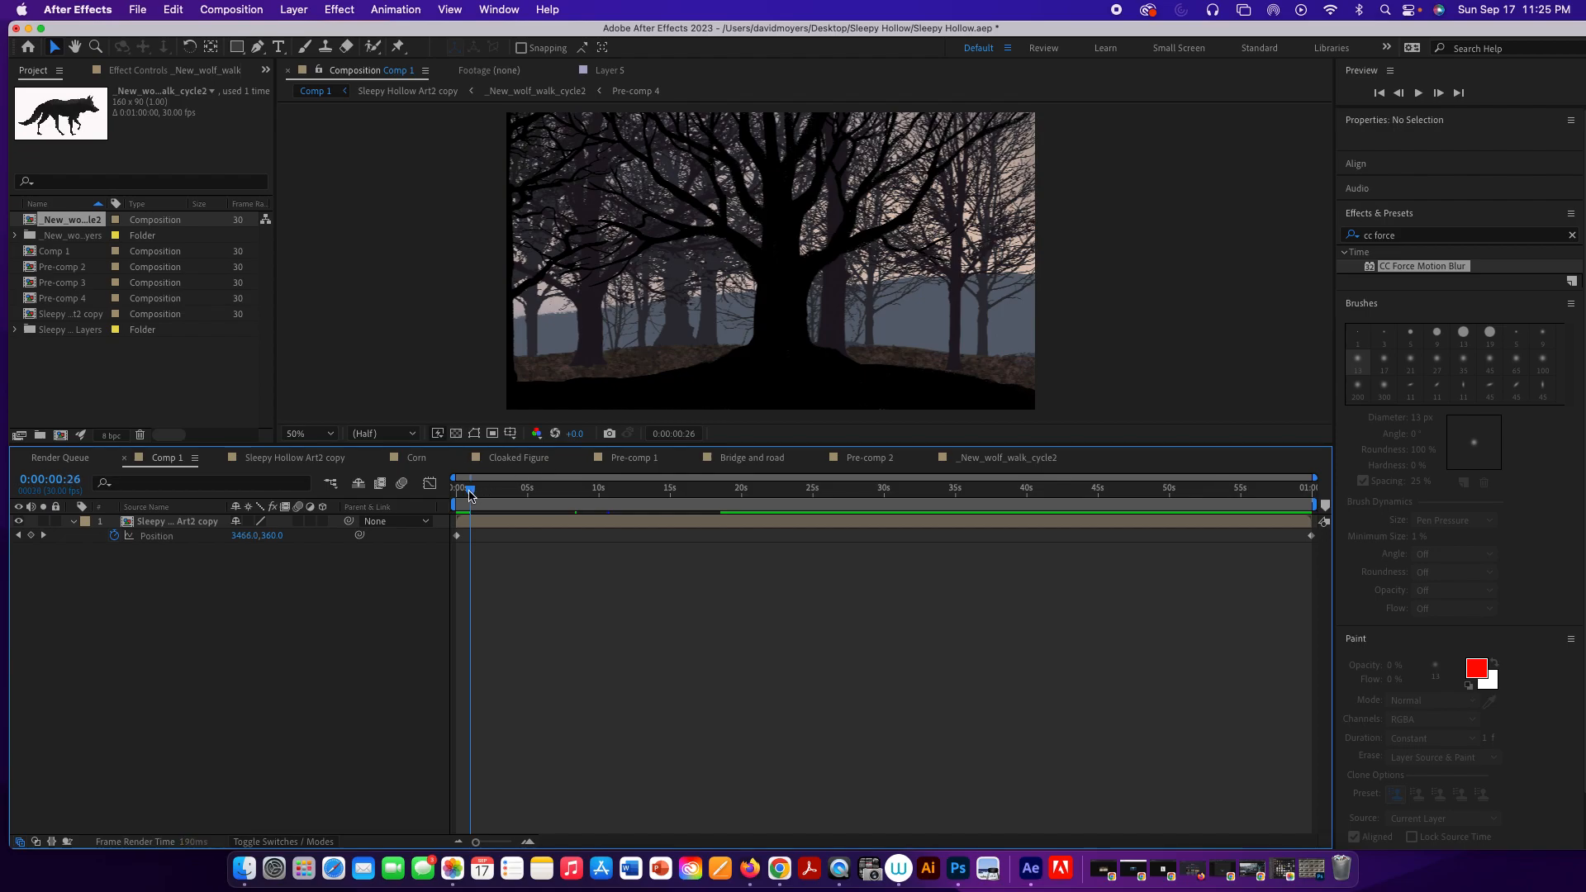
drag(468, 494, 460, 495)
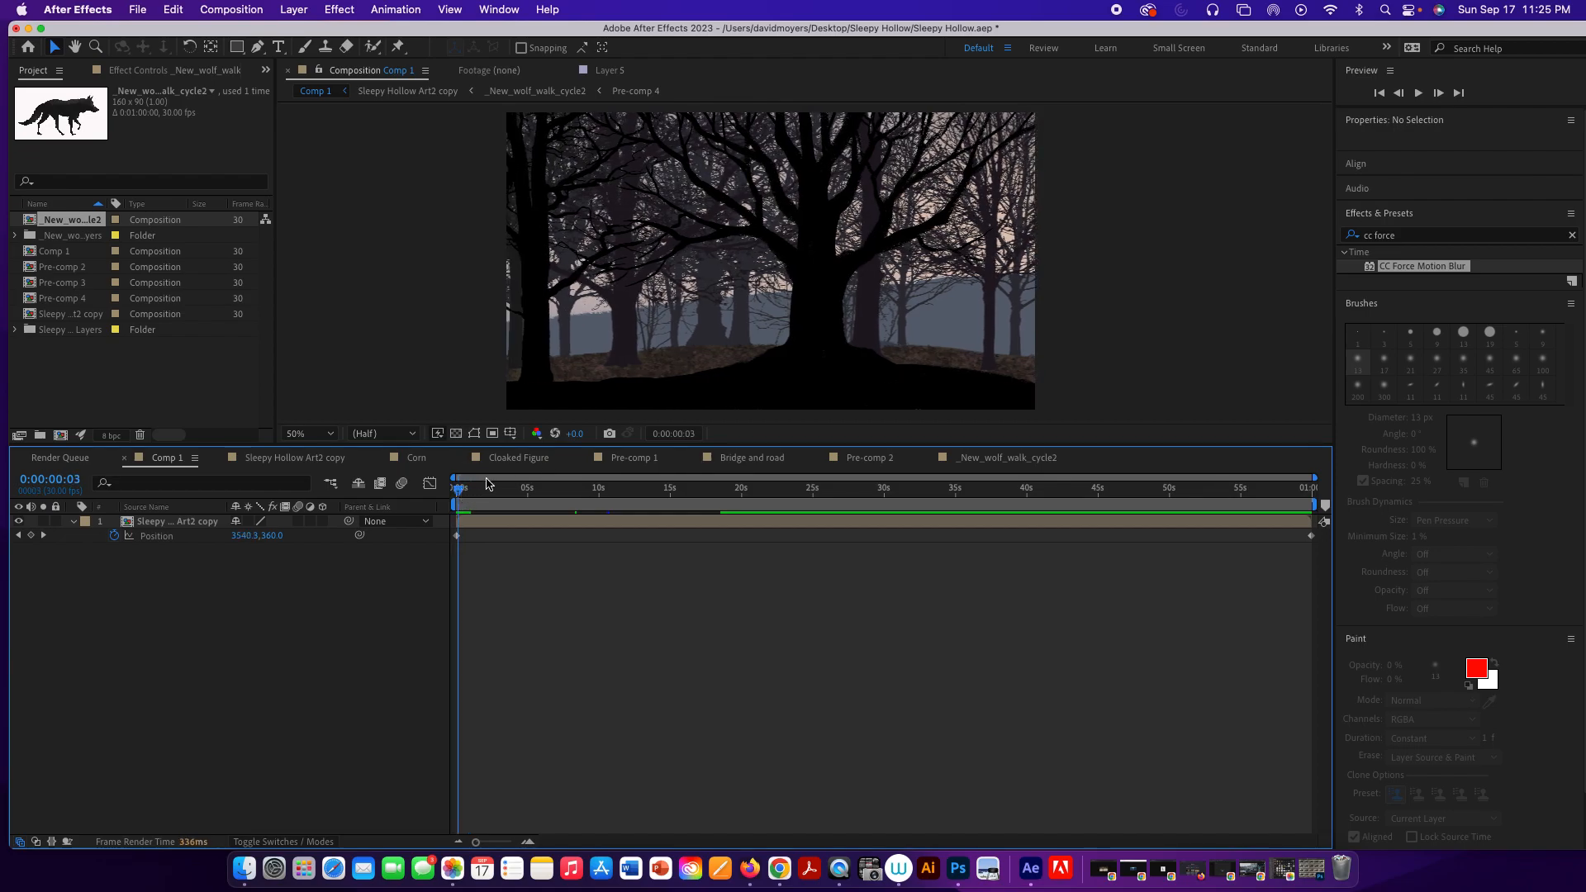
Open Skipping_Woman.gif from the Sleepy Hollow folder in Photoshop.
click(28, 29)
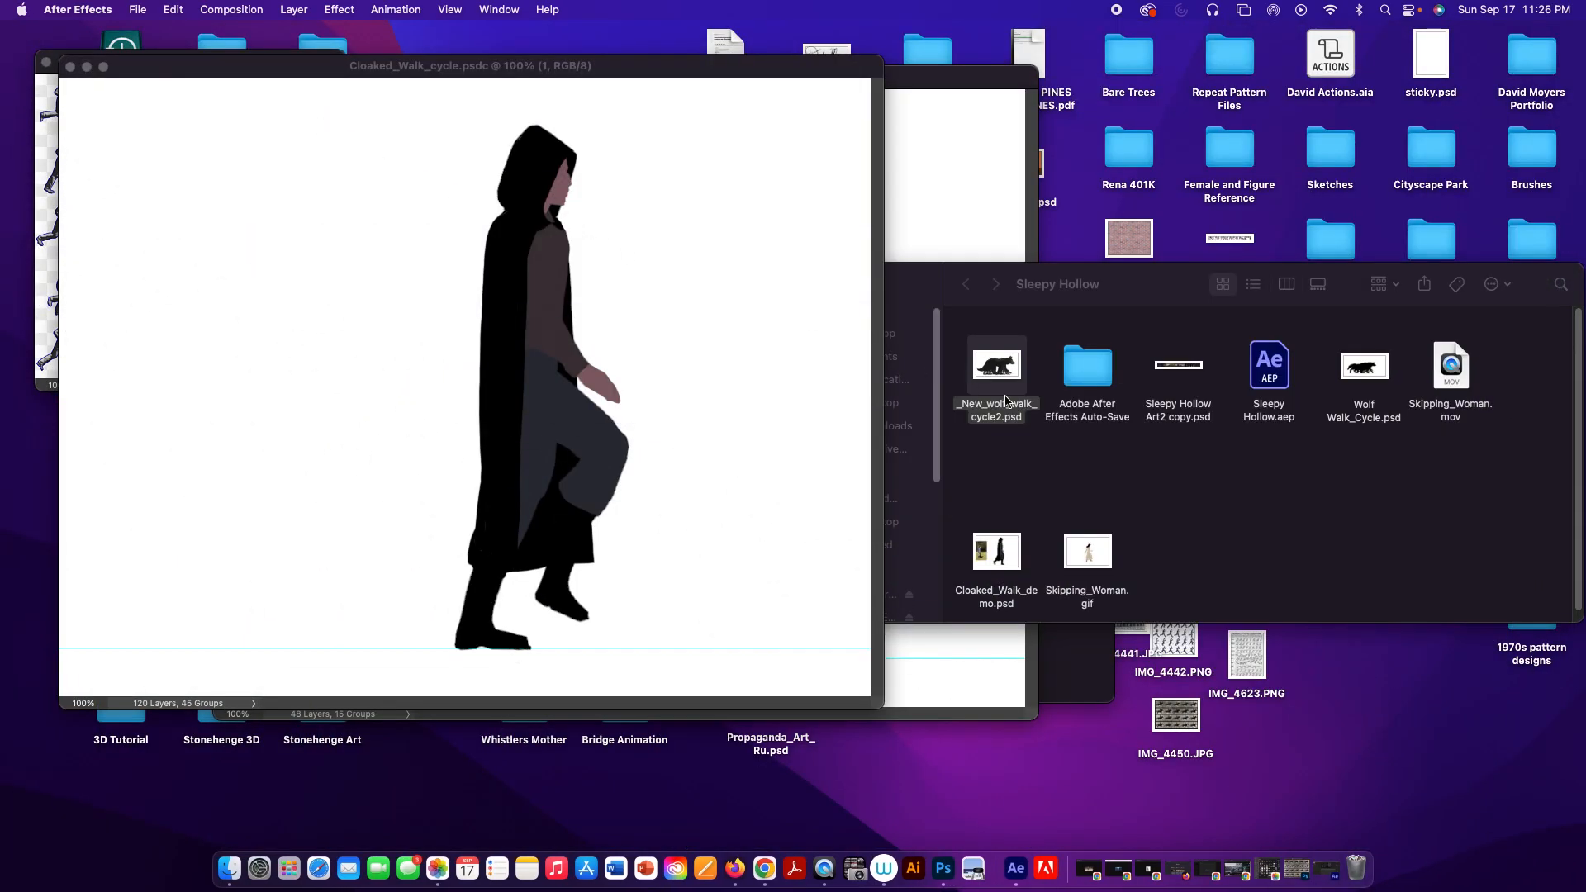
click(1175, 545)
click(1097, 560)
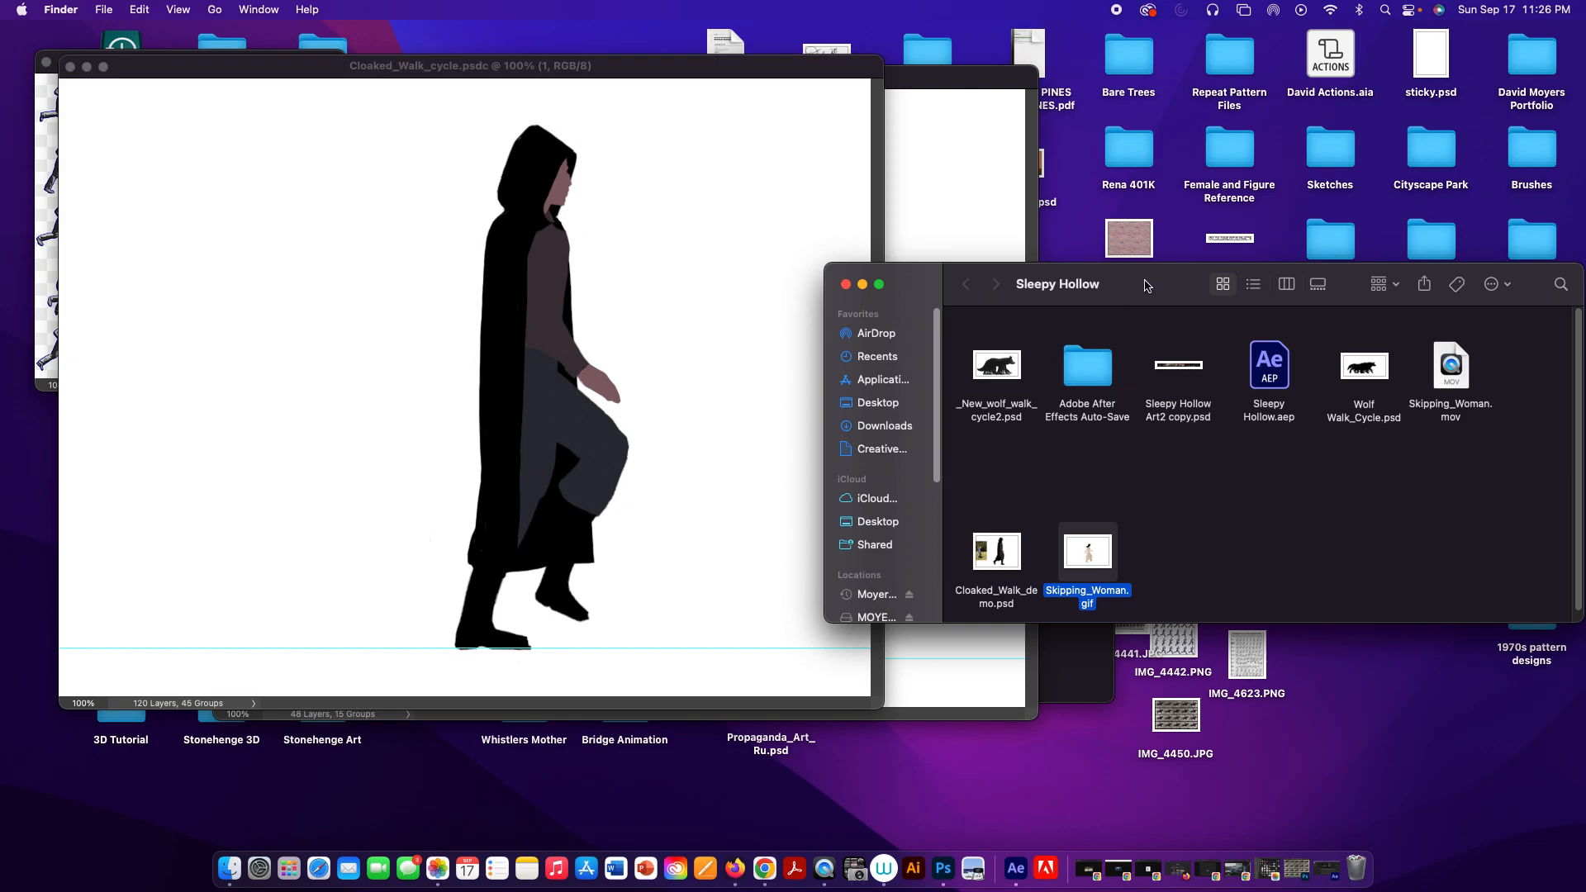
drag(1156, 282, 852, 236)
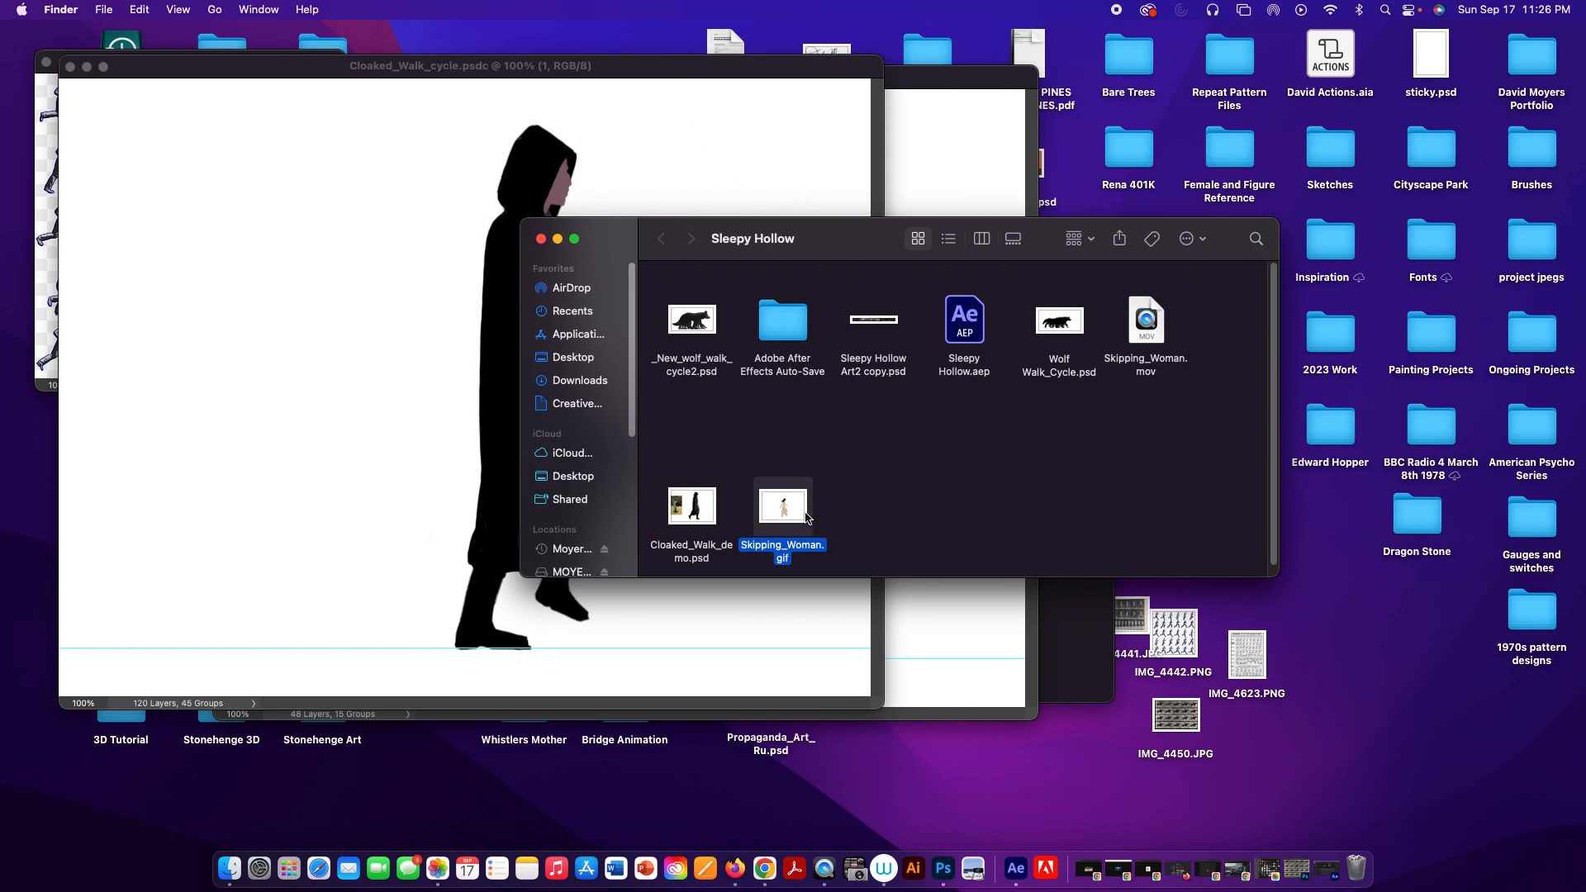
click(566, 146)
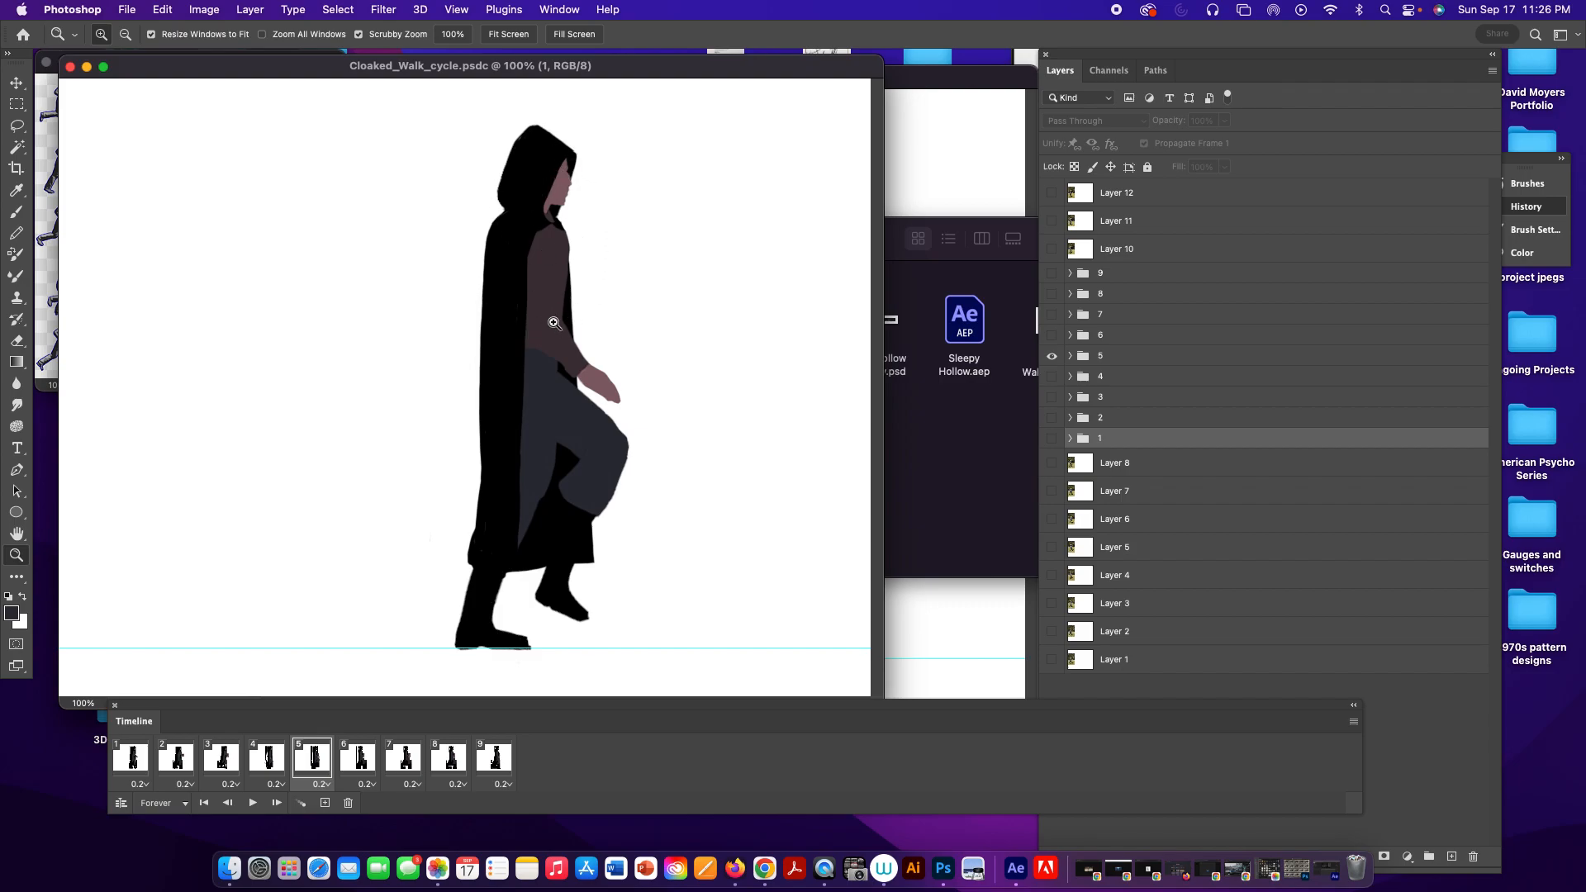
click(947, 419)
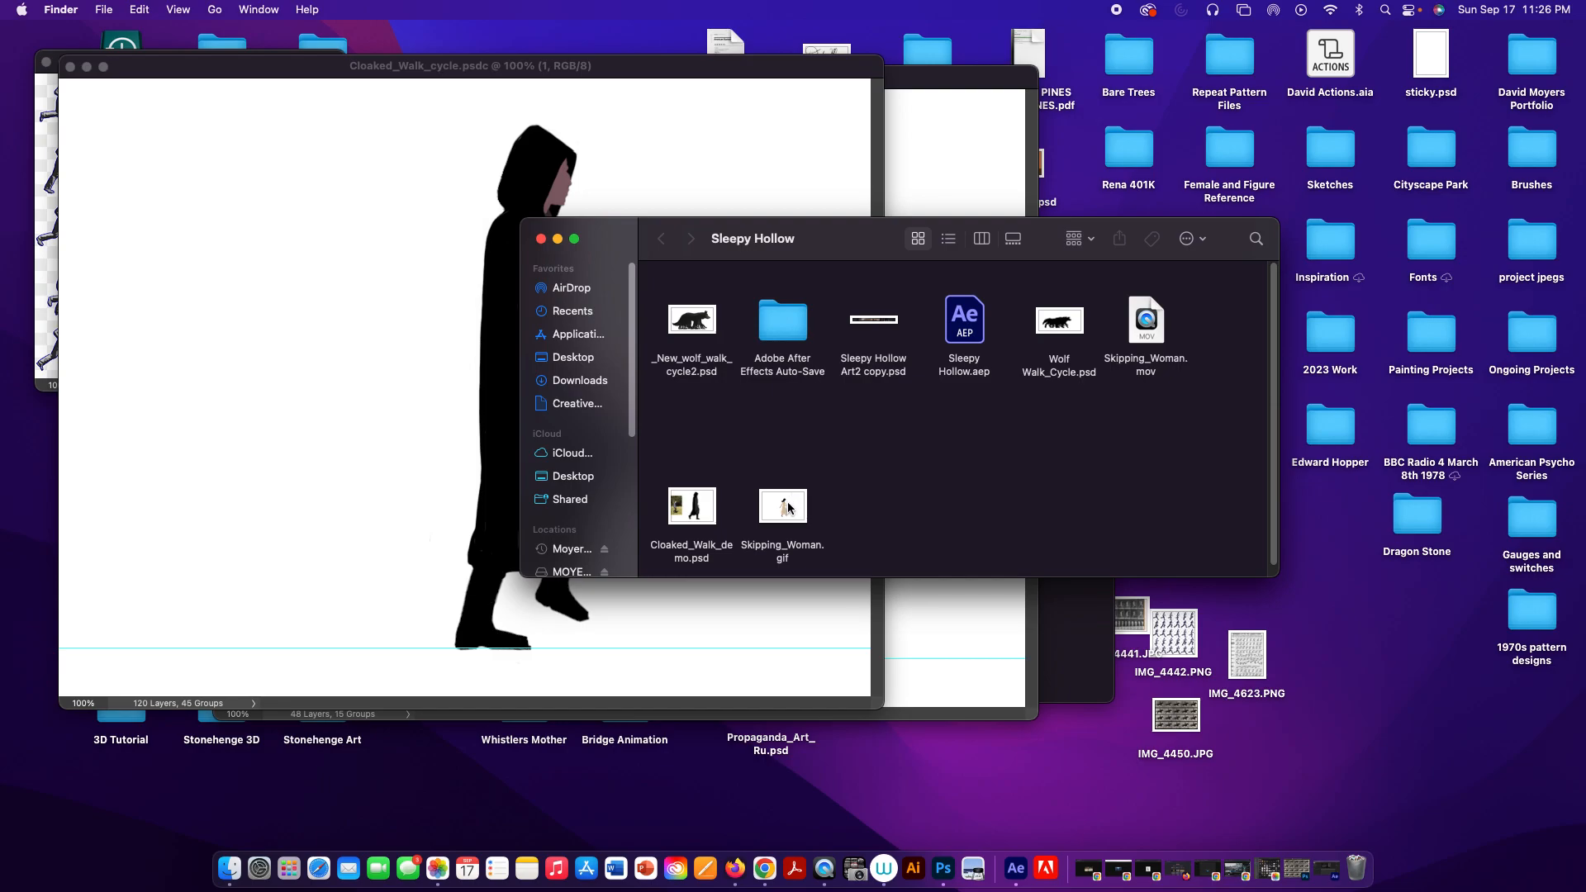
drag(788, 507, 942, 867)
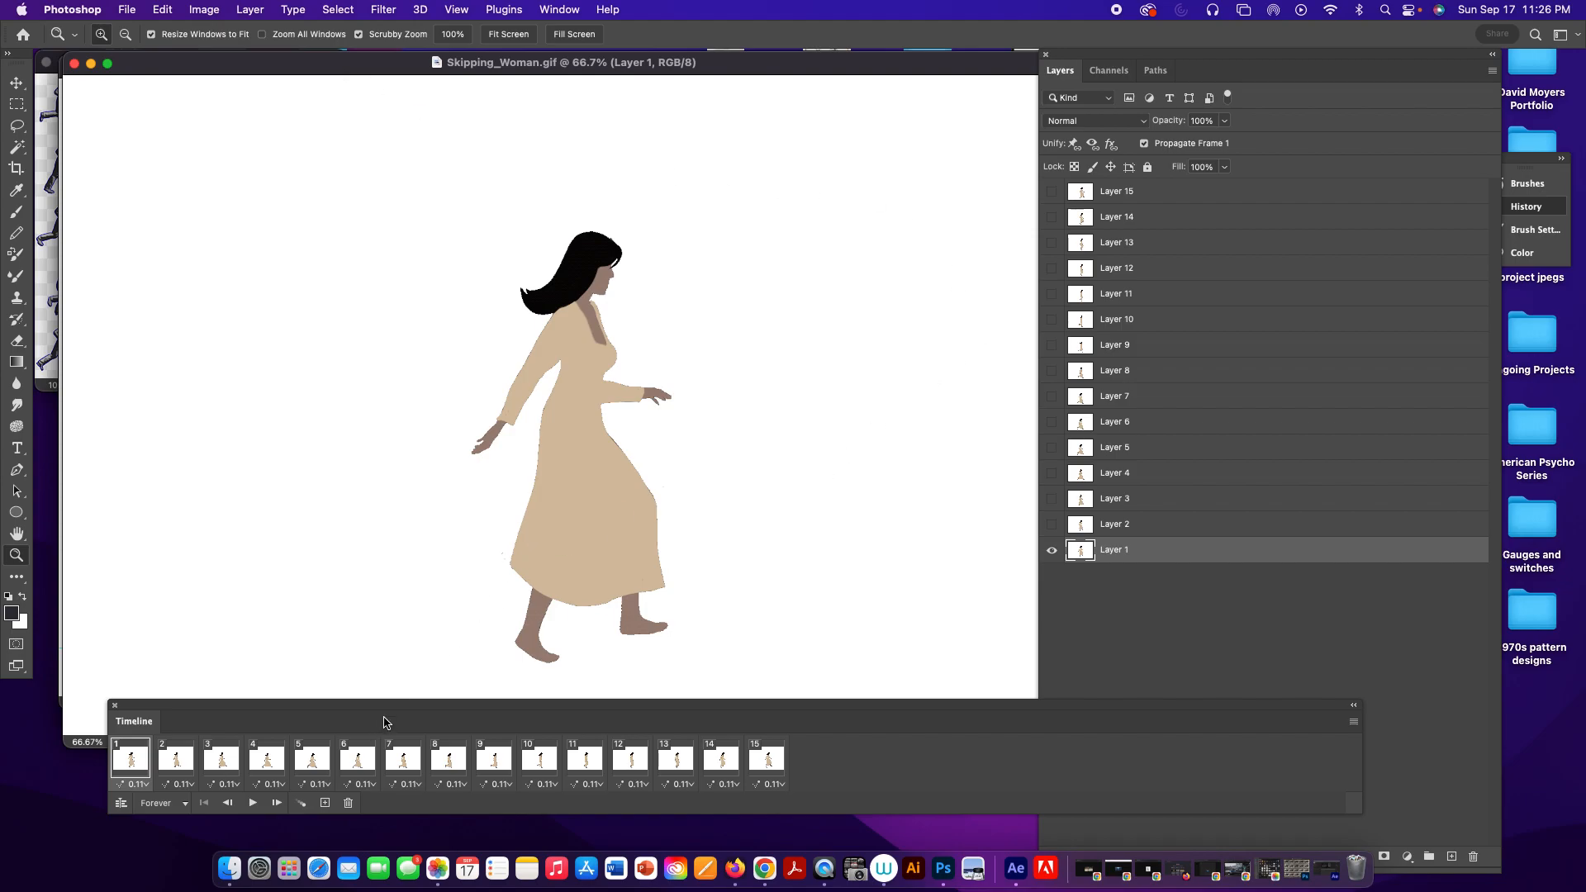
Play the skipping woman's frame animation, stop it and view the canvas at 50%.
key(space)
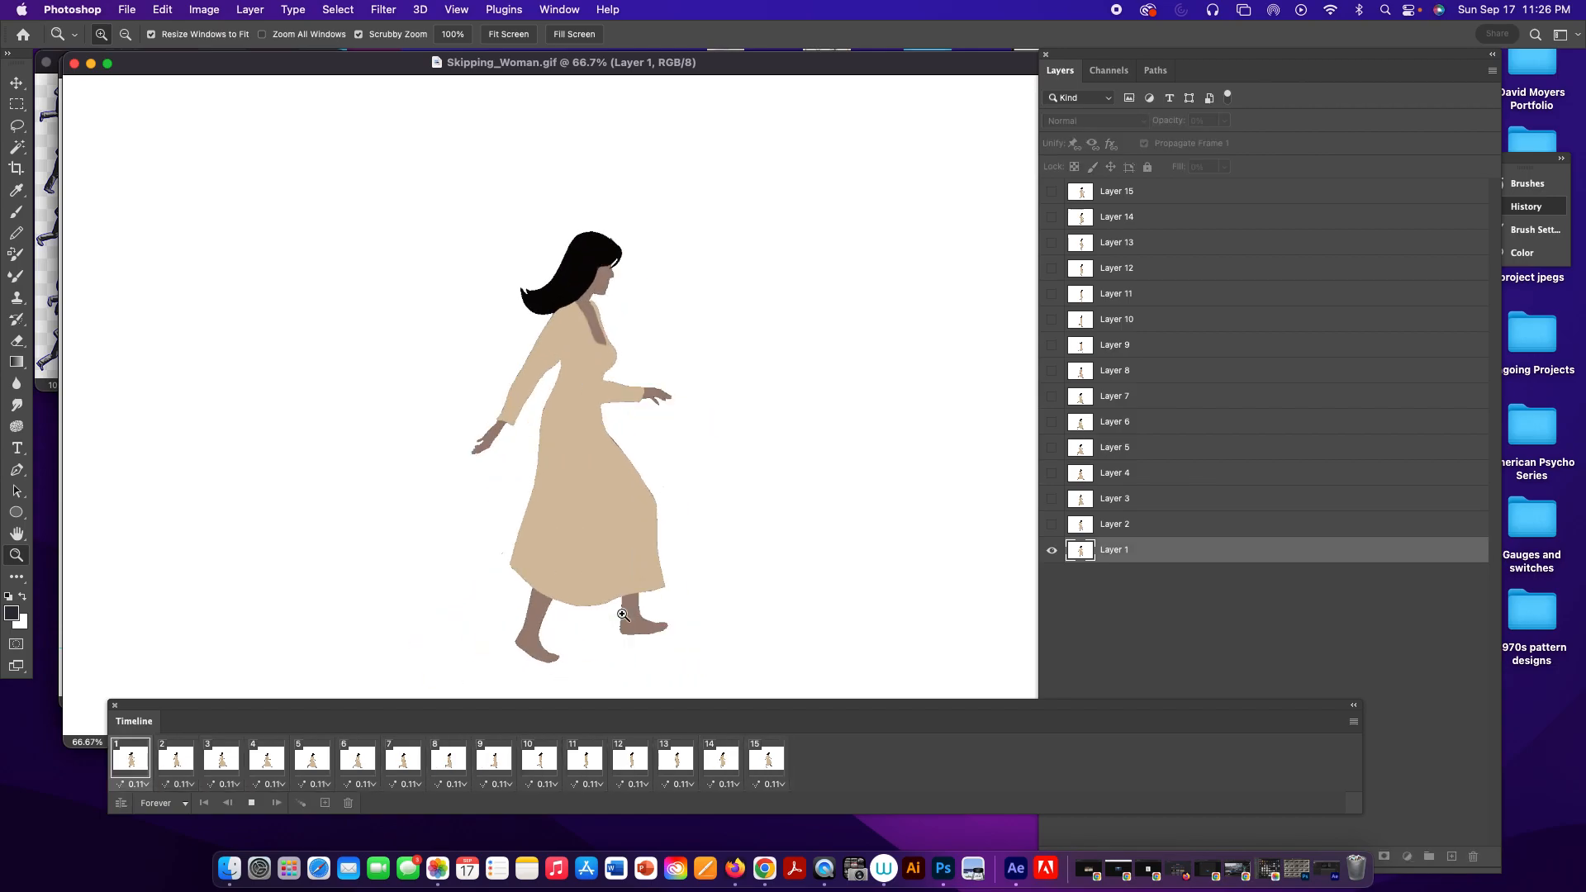
key(space)
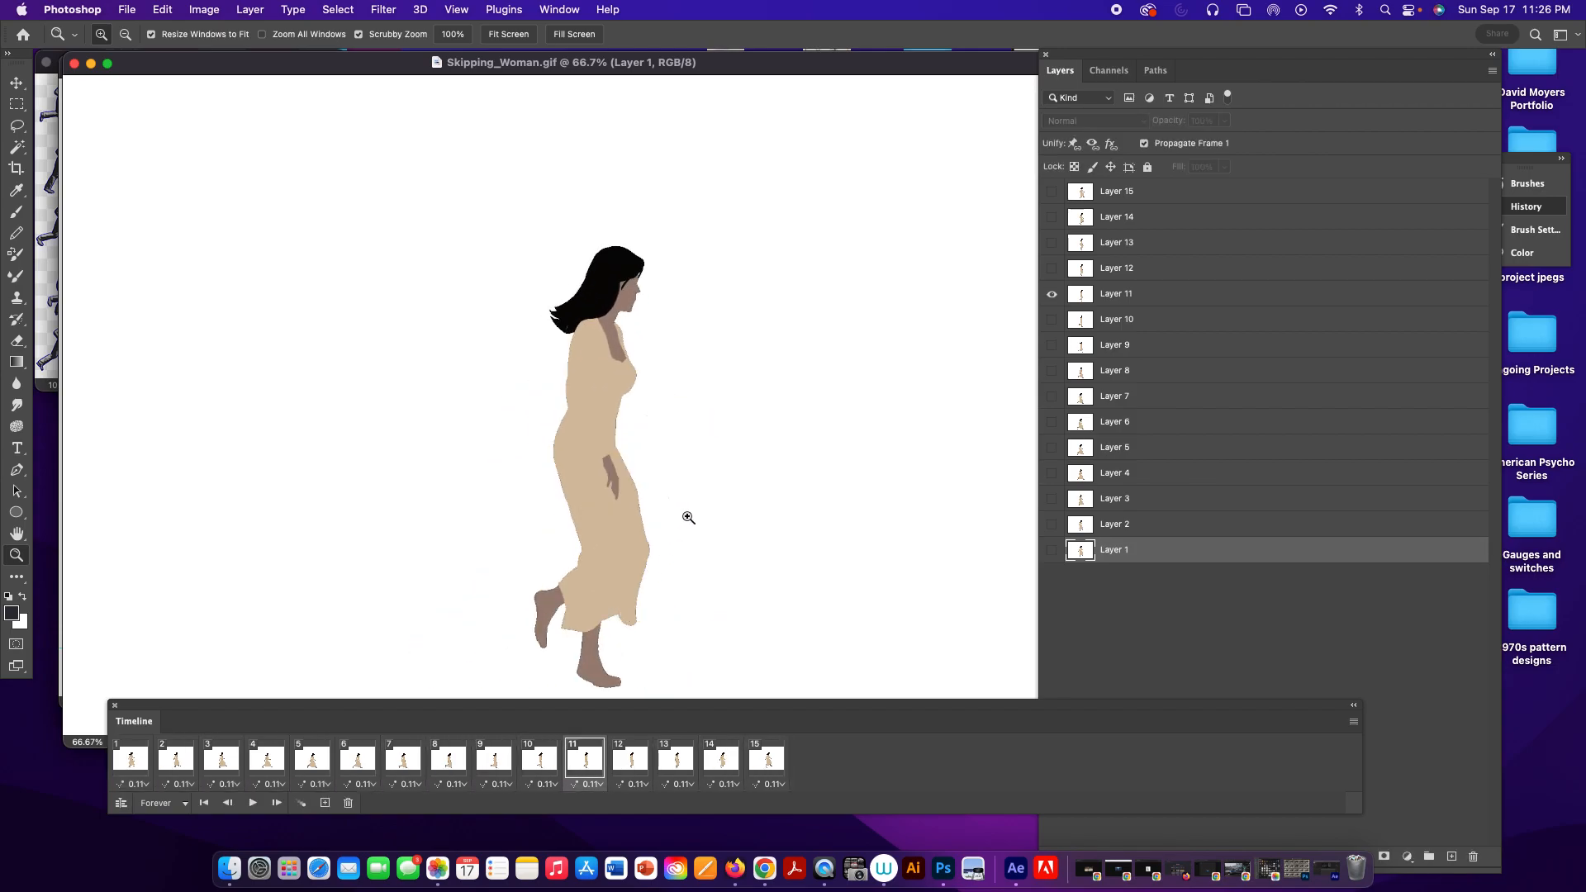
alt+click(521, 289)
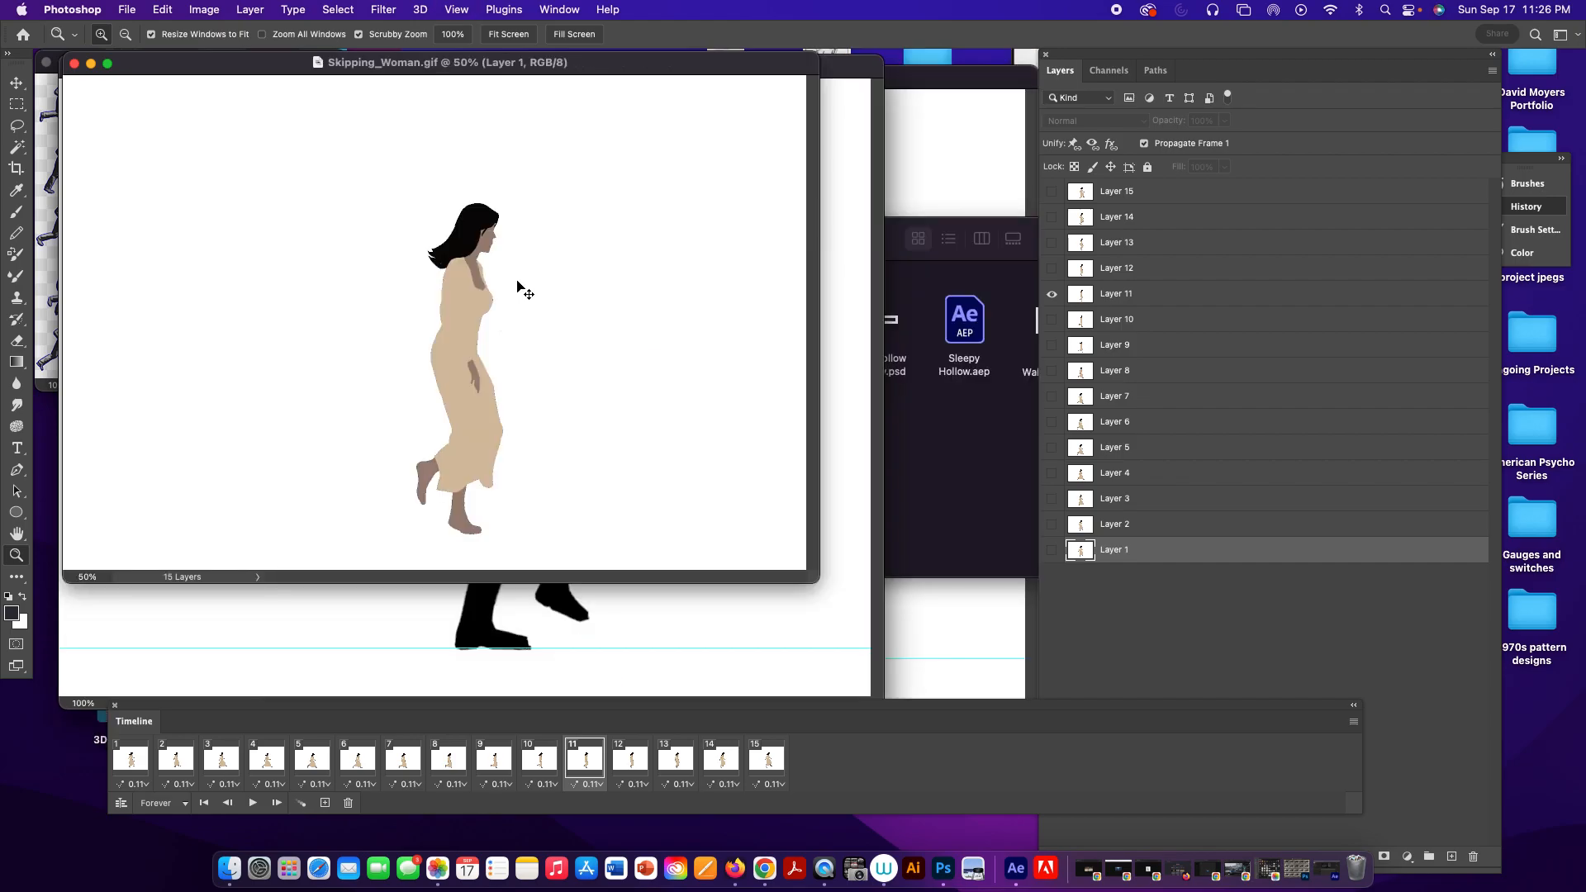
Try to crop the canvas tightly around the woman in frame 11, play the animation to check it, and undo the crop.
click(15, 168)
mouse_move(64, 313)
mouse_down()
mouse_move(163, 313)
mouse_move(57, 314)
mouse_up()
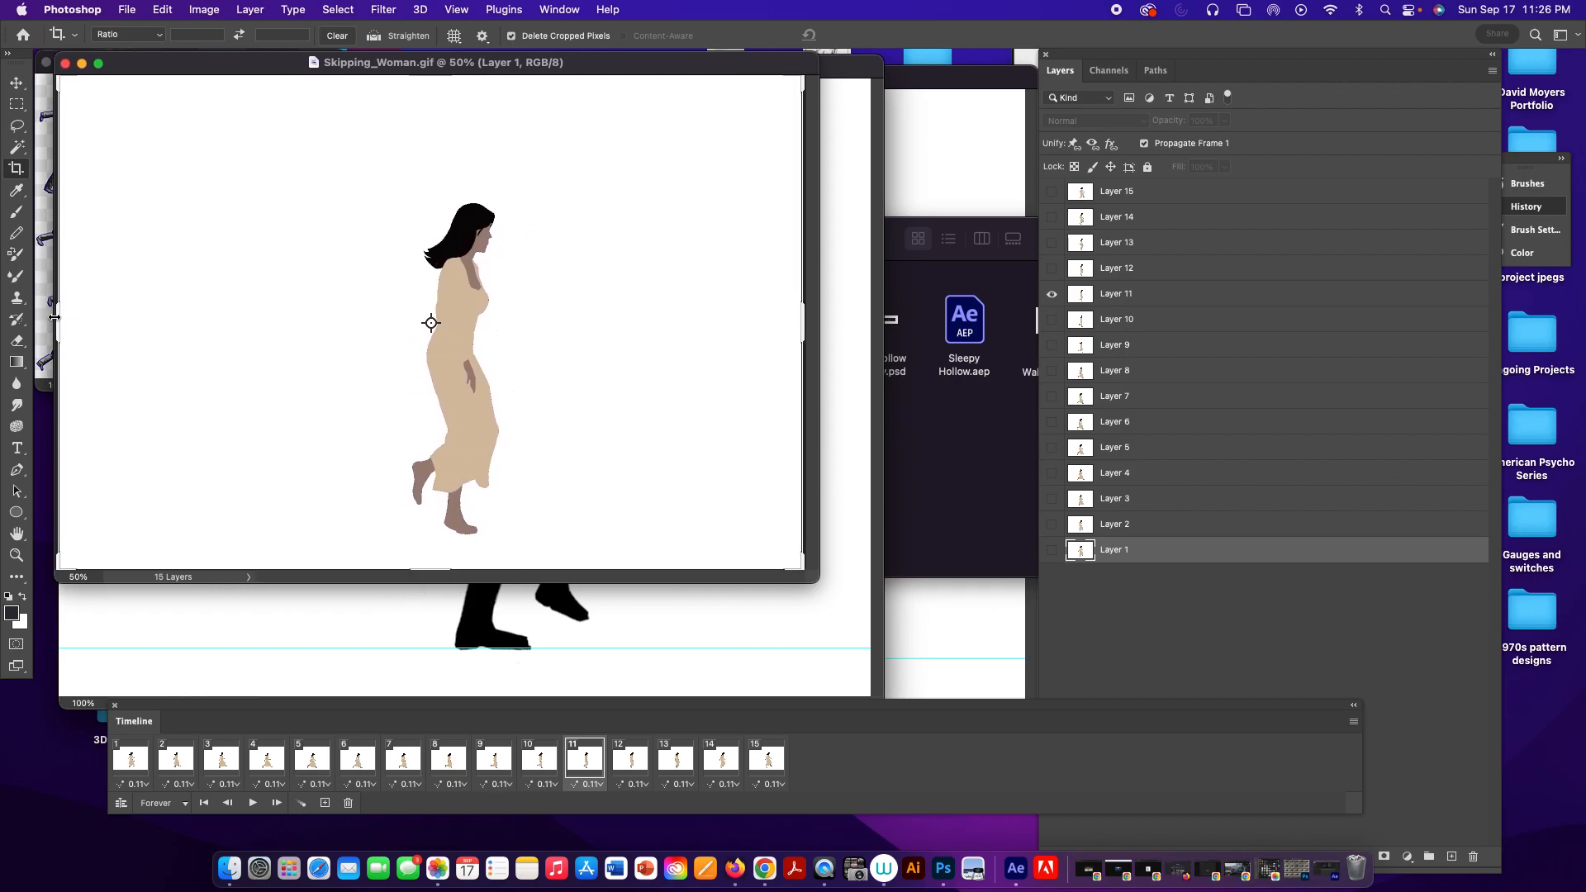
drag(814, 578, 984, 687)
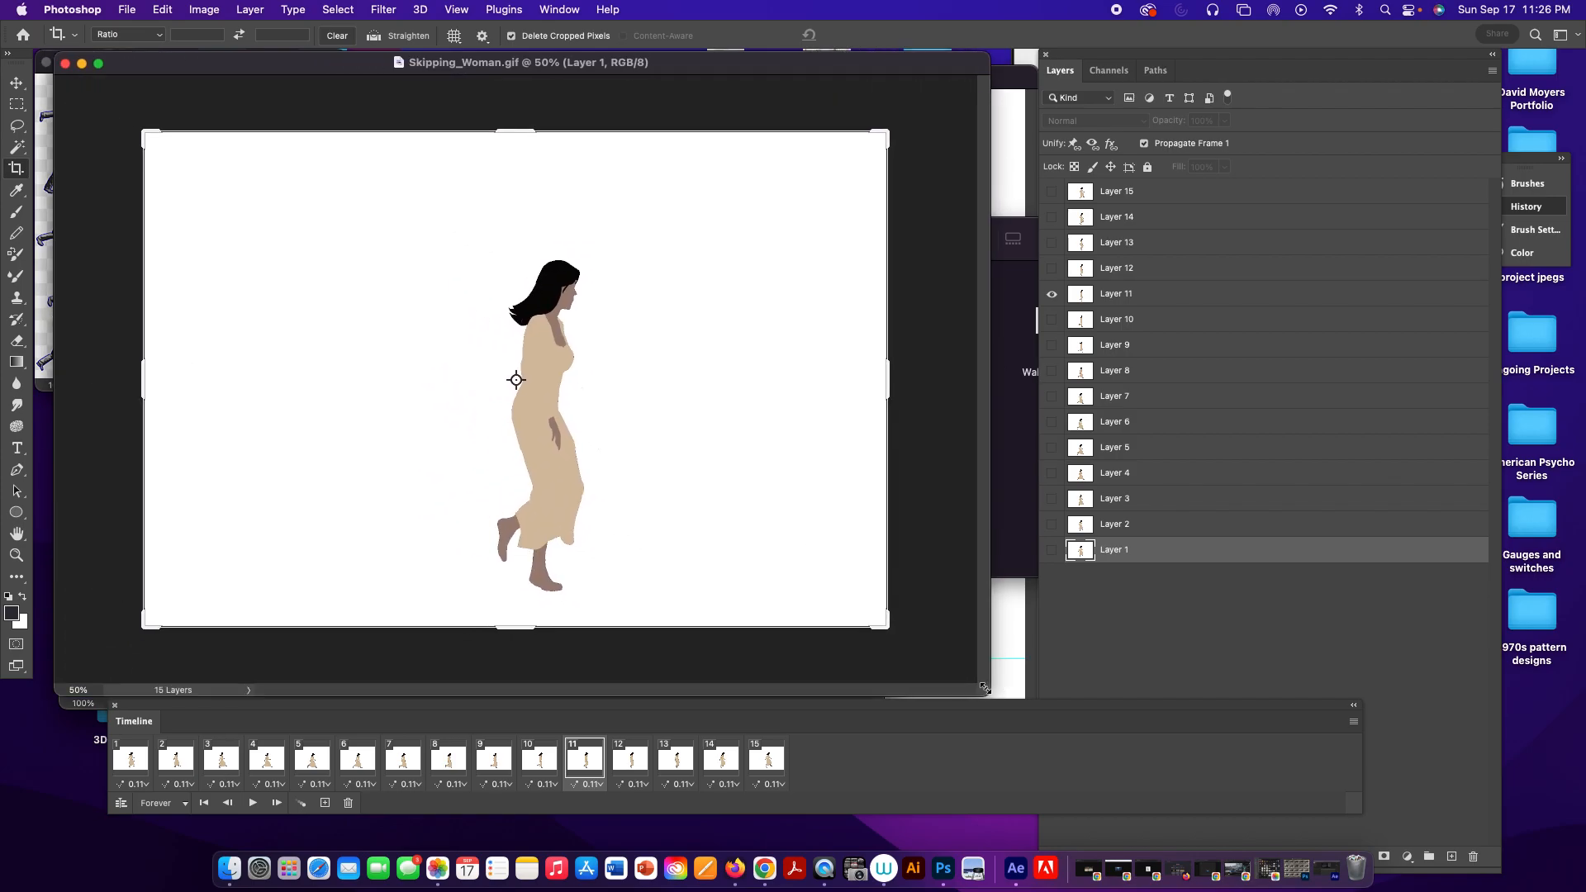
drag(888, 371, 782, 371)
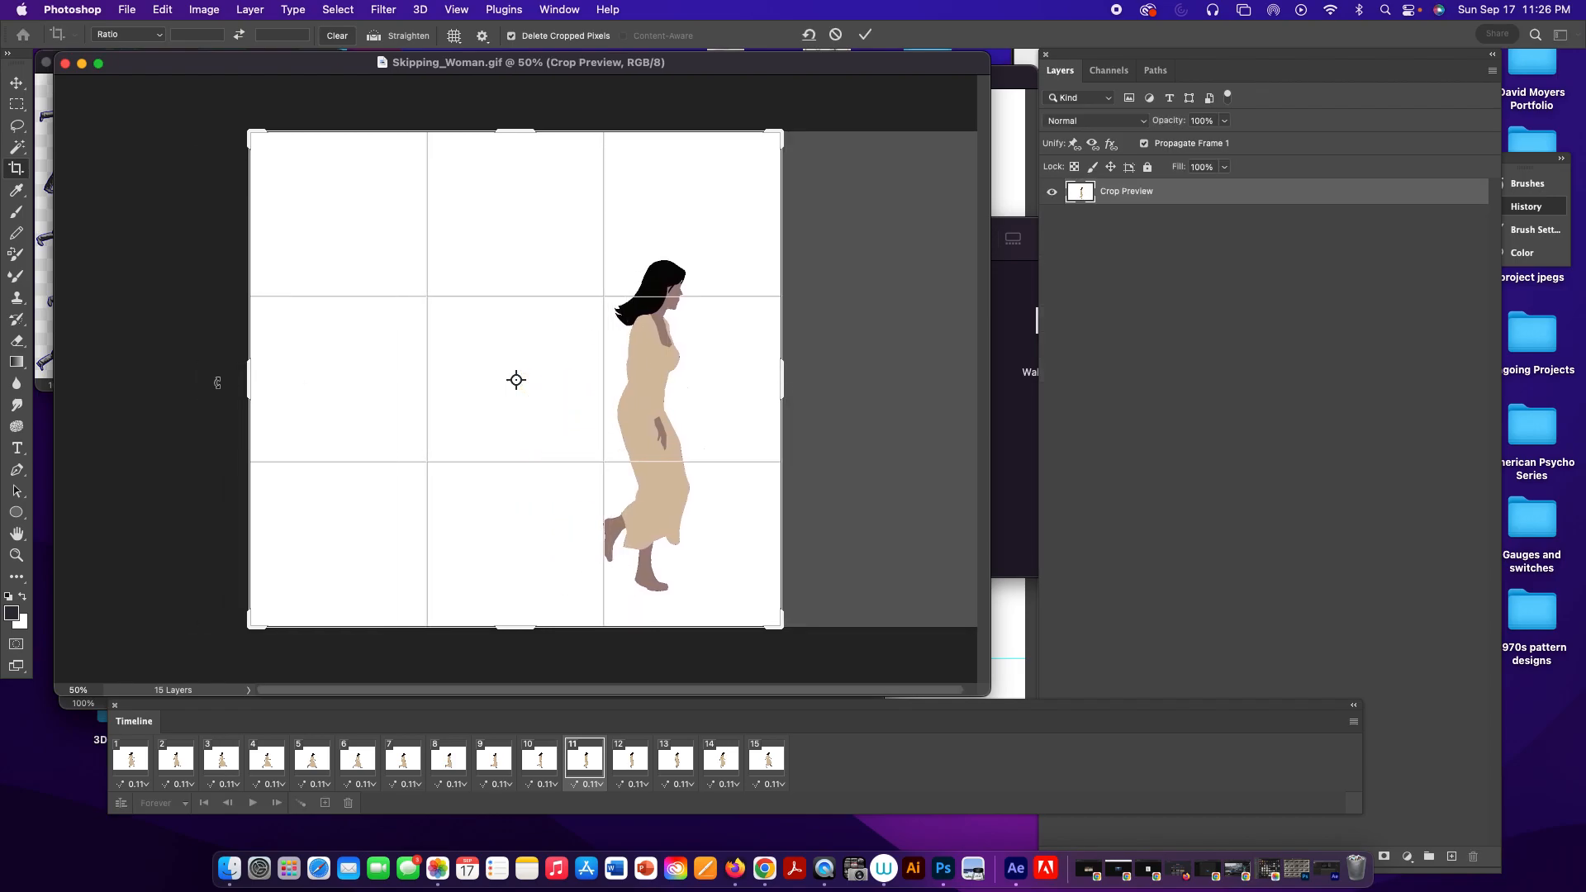
drag(251, 381, 395, 376)
drag(508, 128, 513, 157)
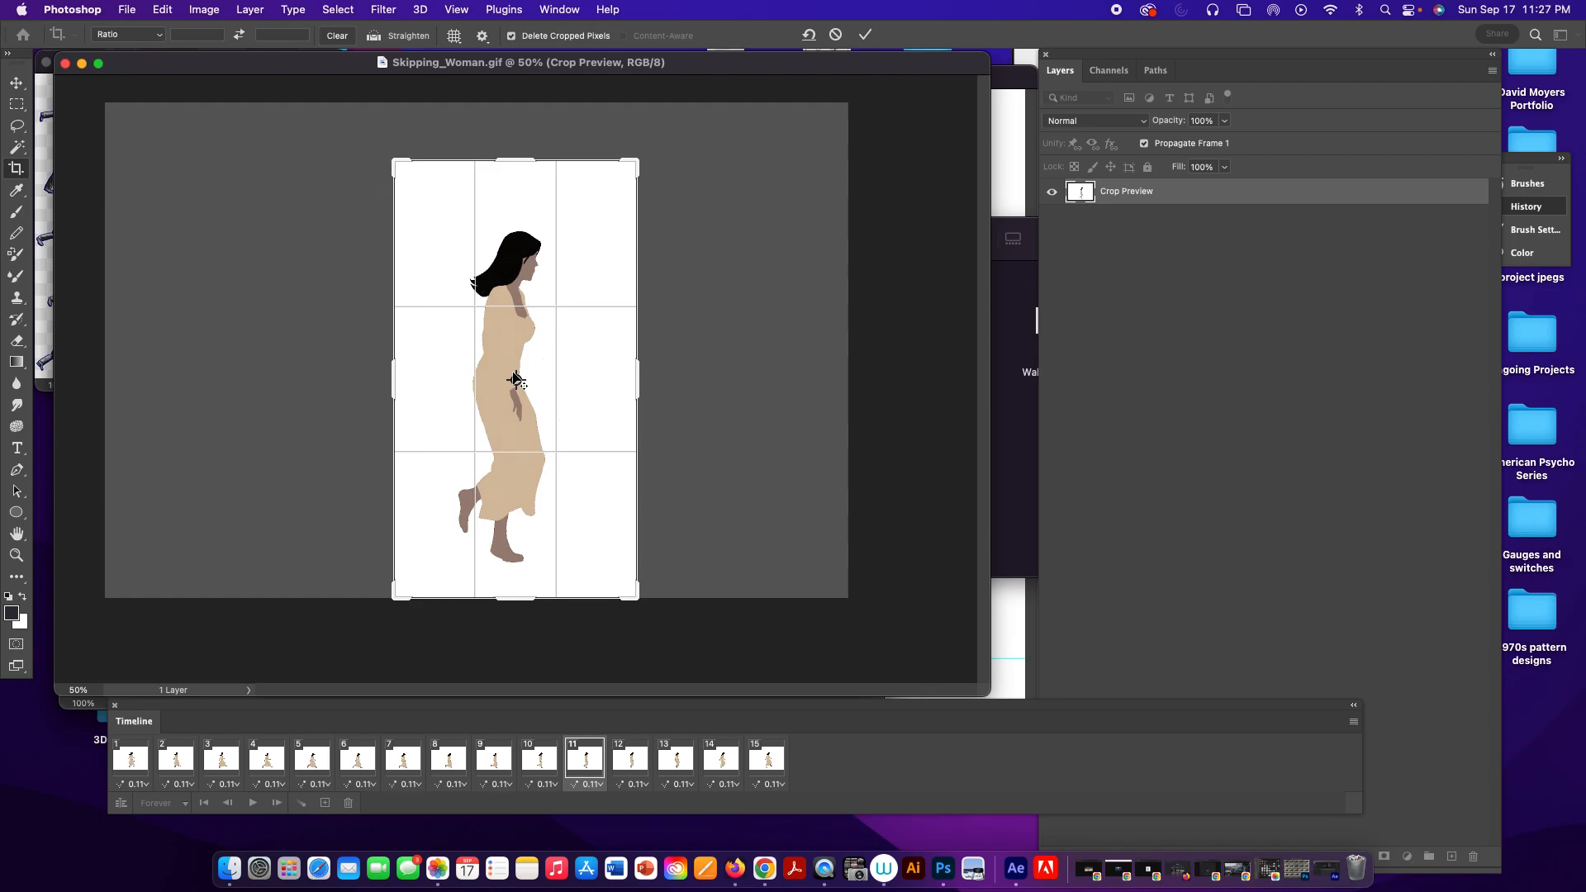
click(864, 34)
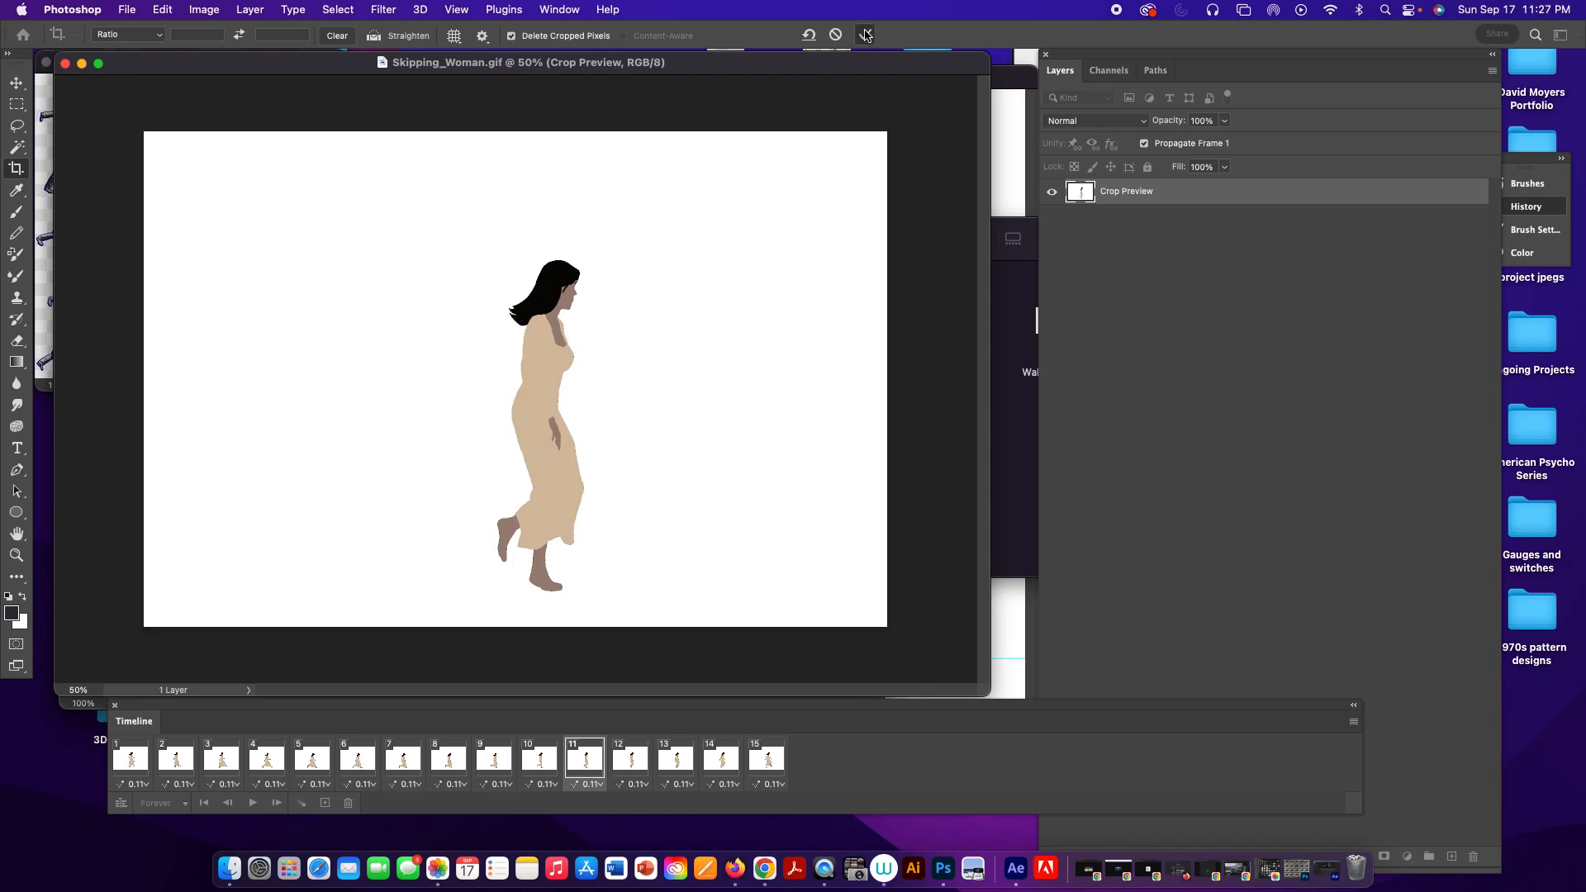
key(space)
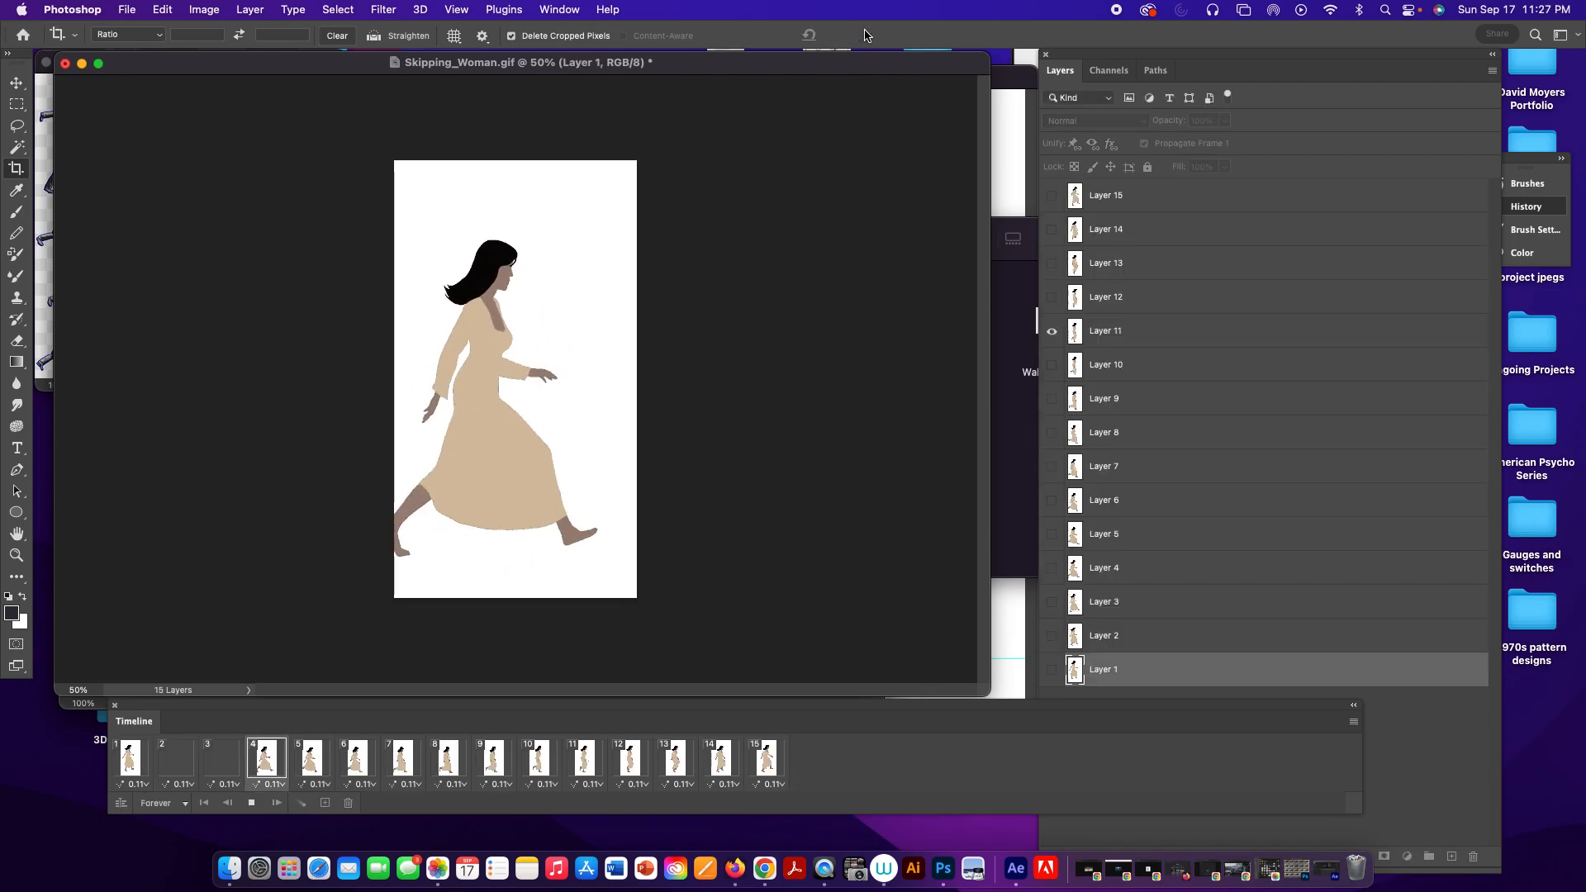
key(space)
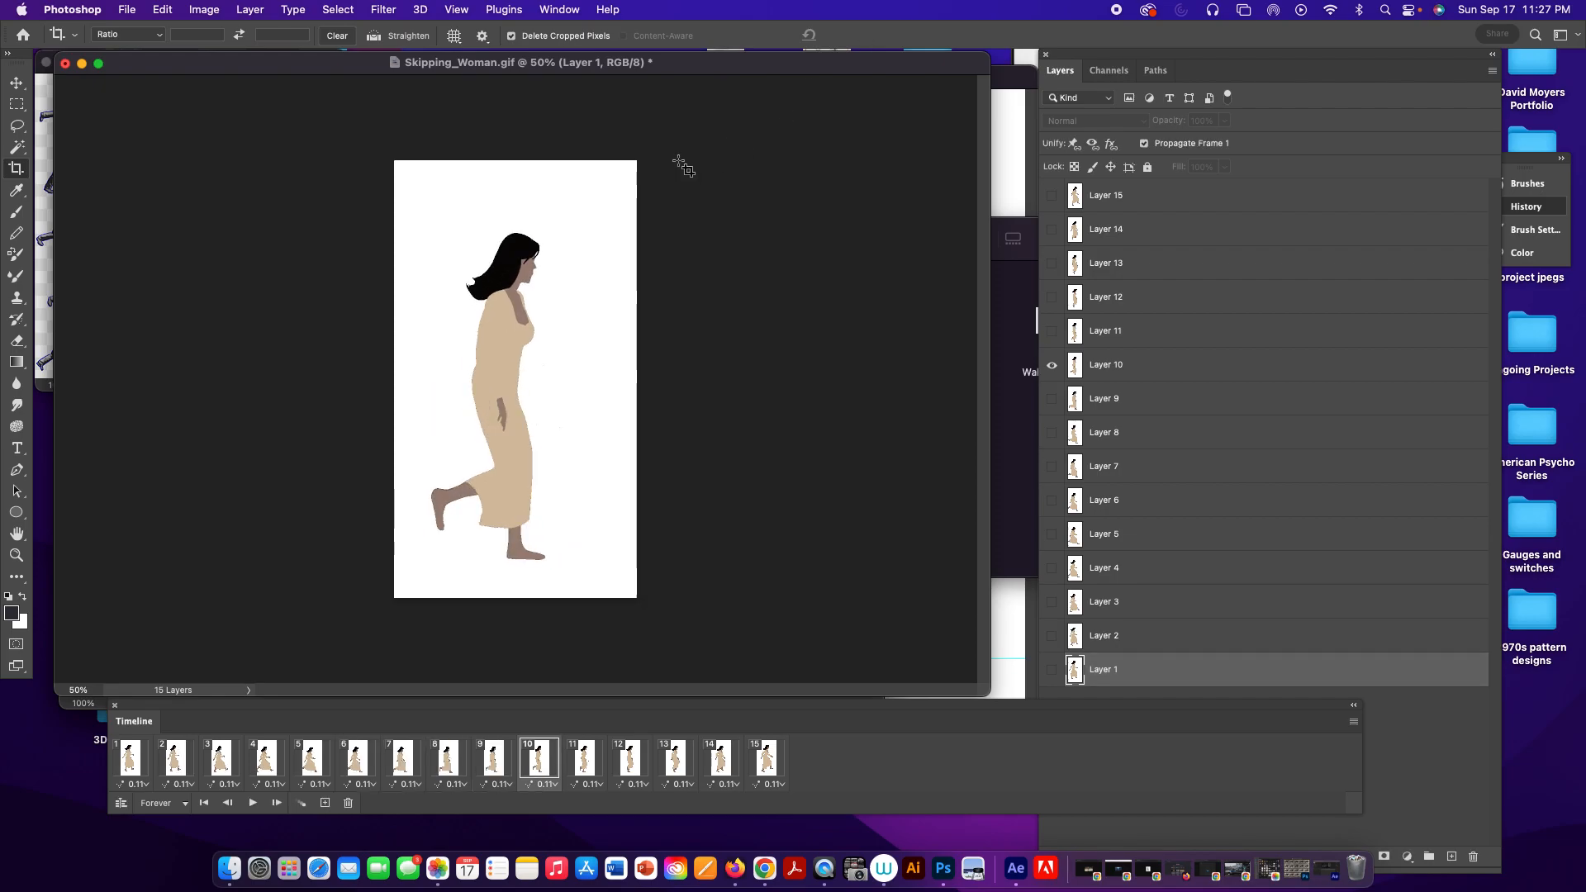
key(super)
key(super+z)
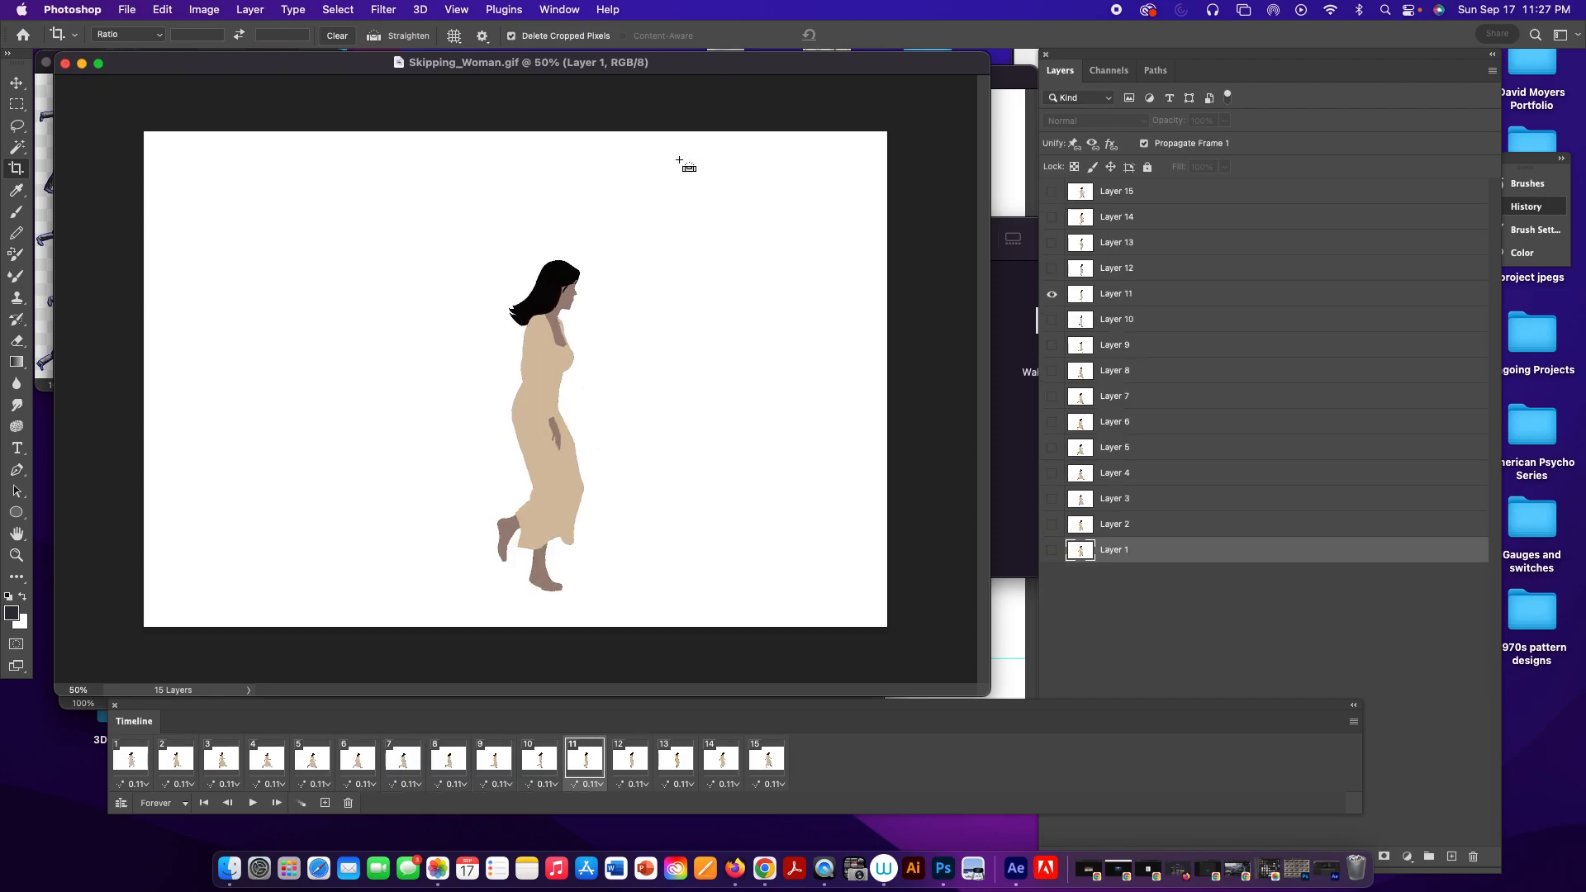
Play the uncropped frame animation briefly, stop it and select frame 4 with the woman's wide stride.
click(446, 255)
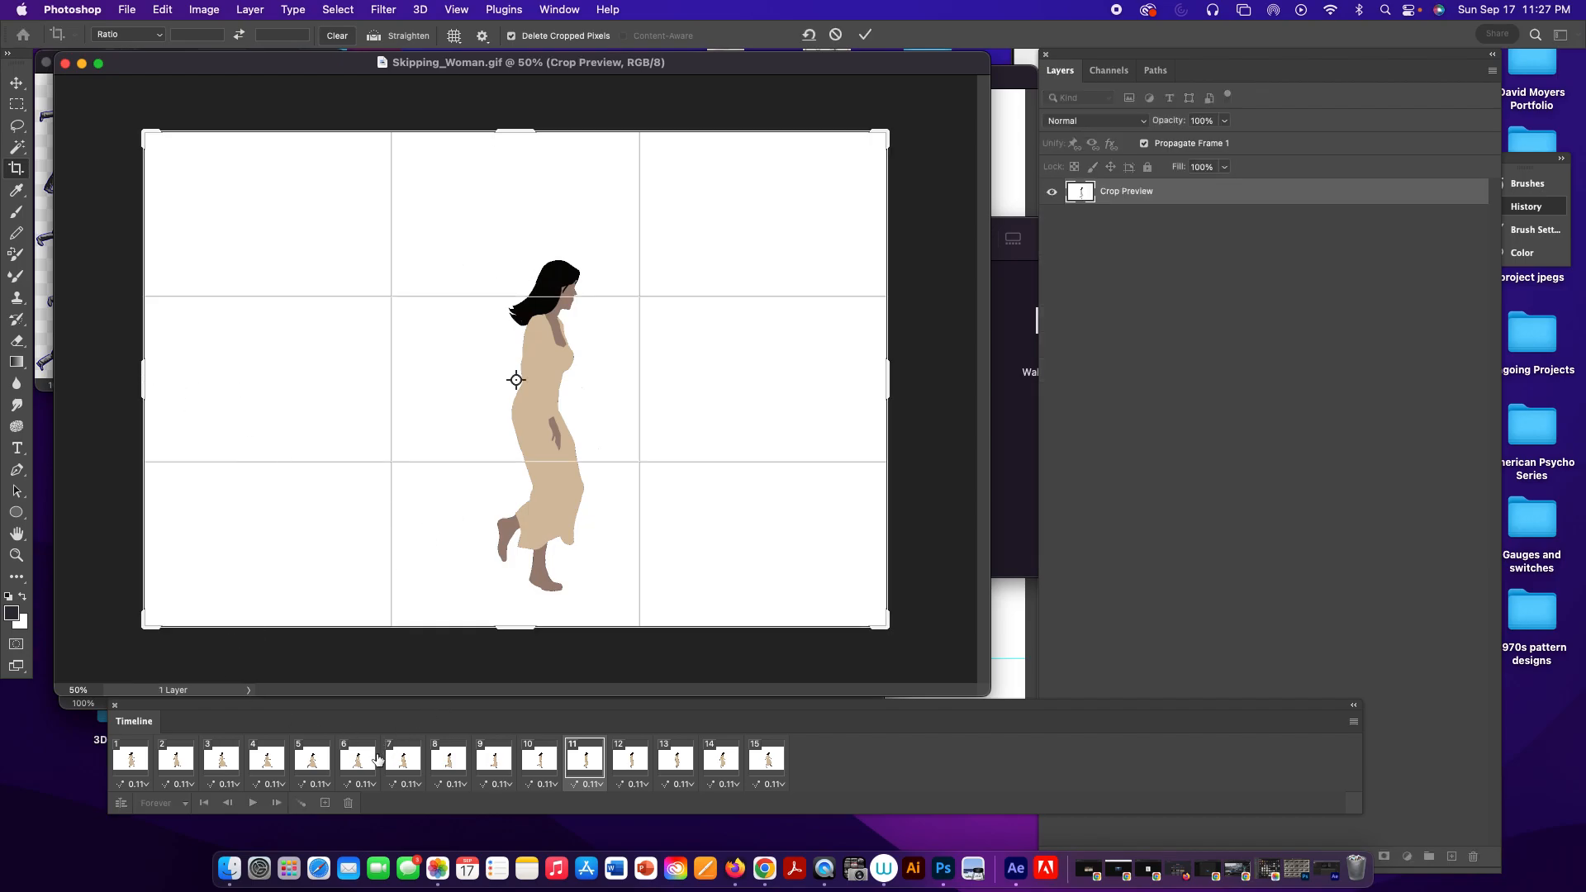
click(835, 35)
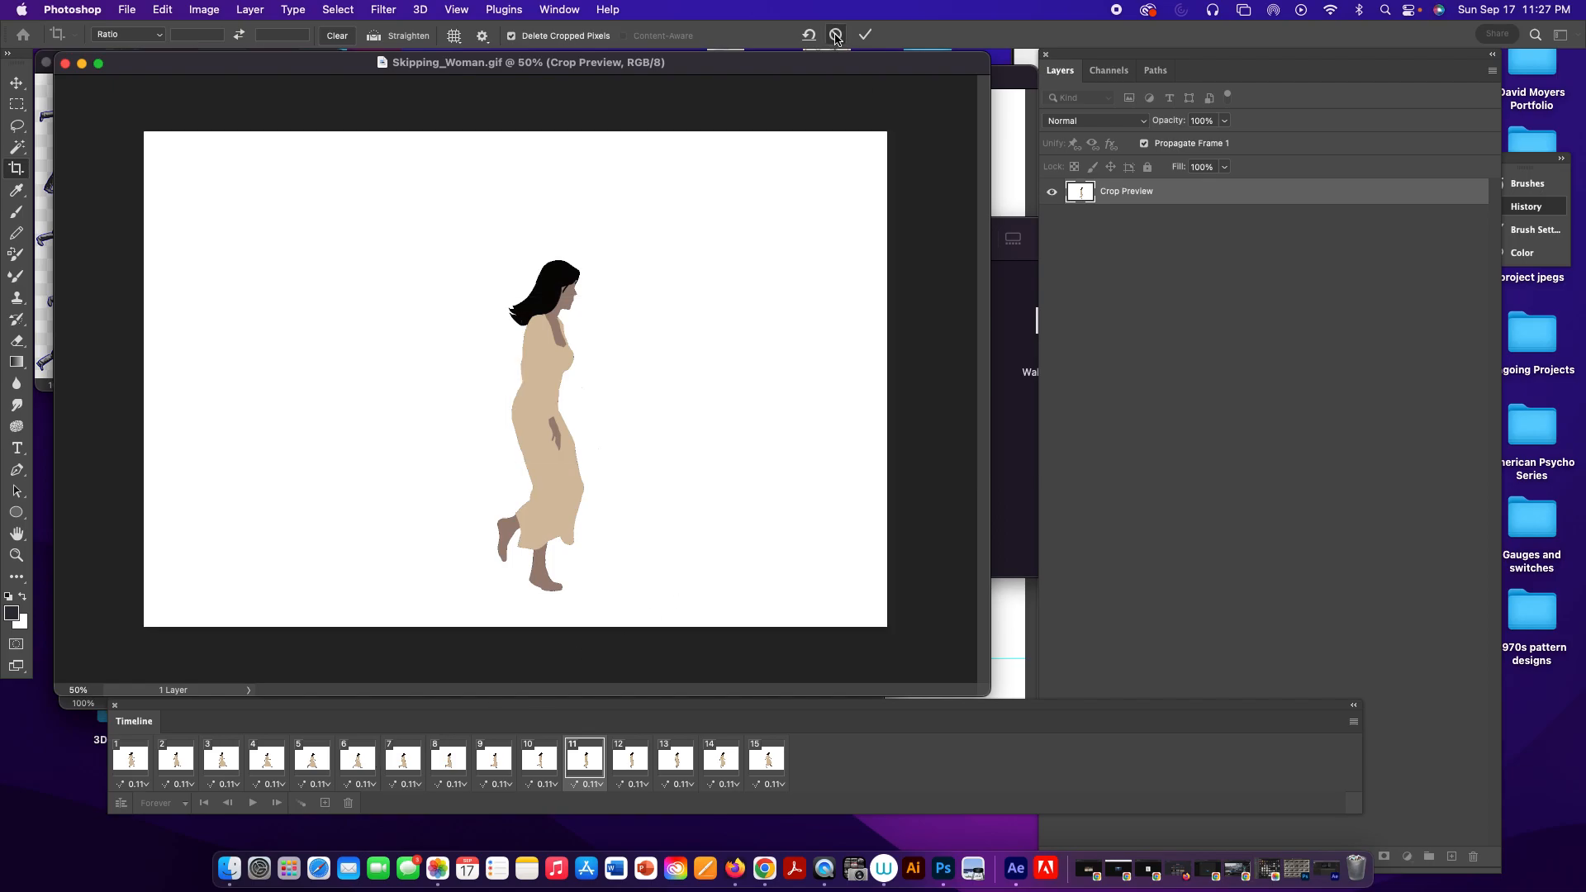
key(space)
key(space)
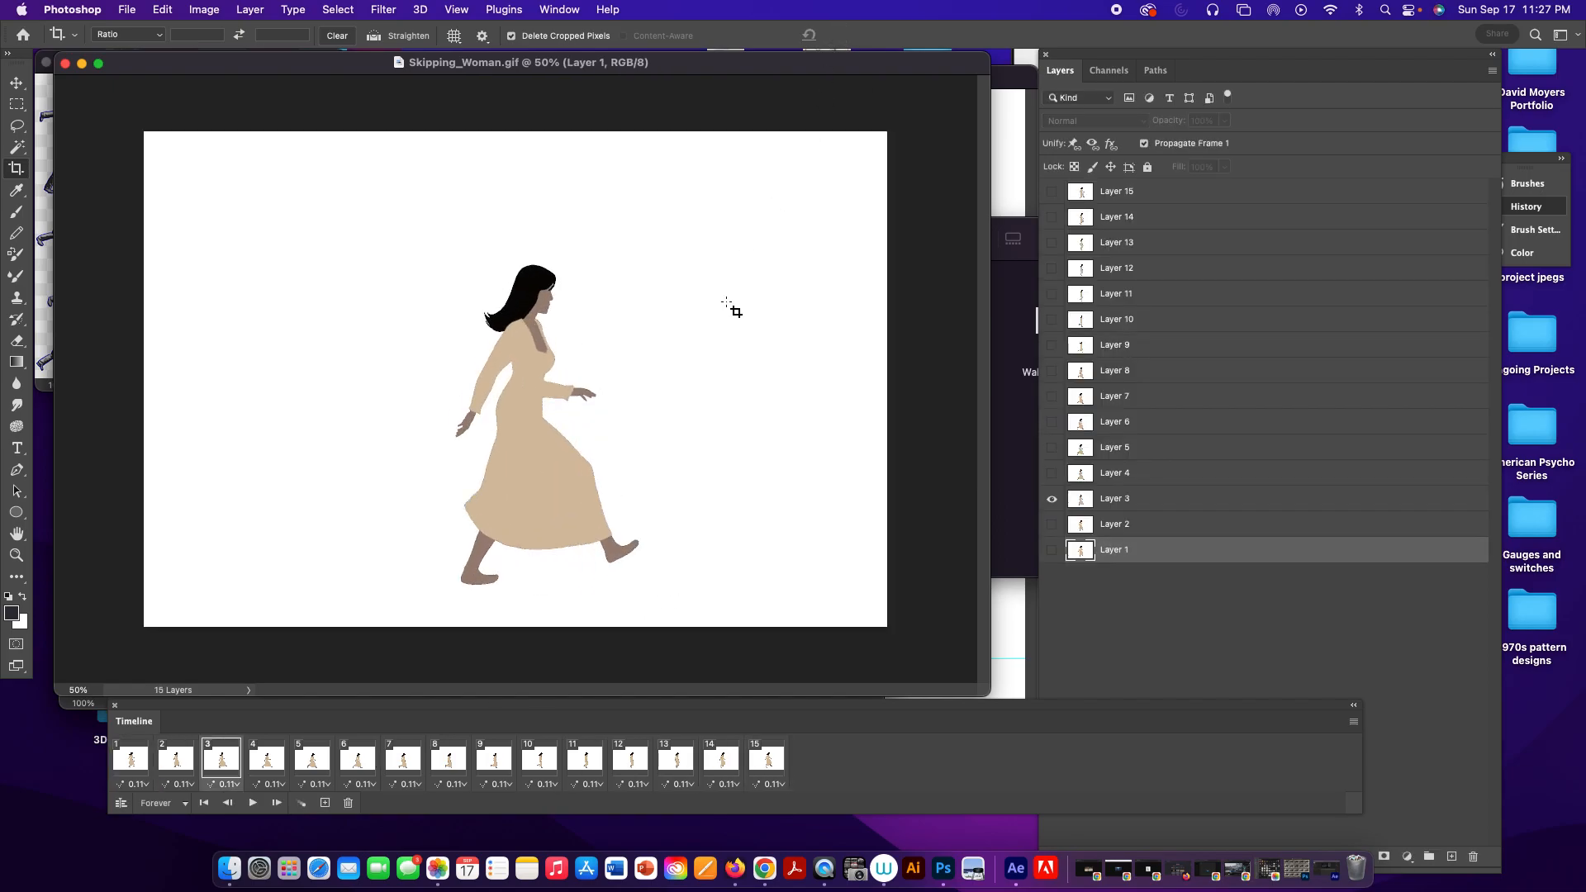
click(266, 764)
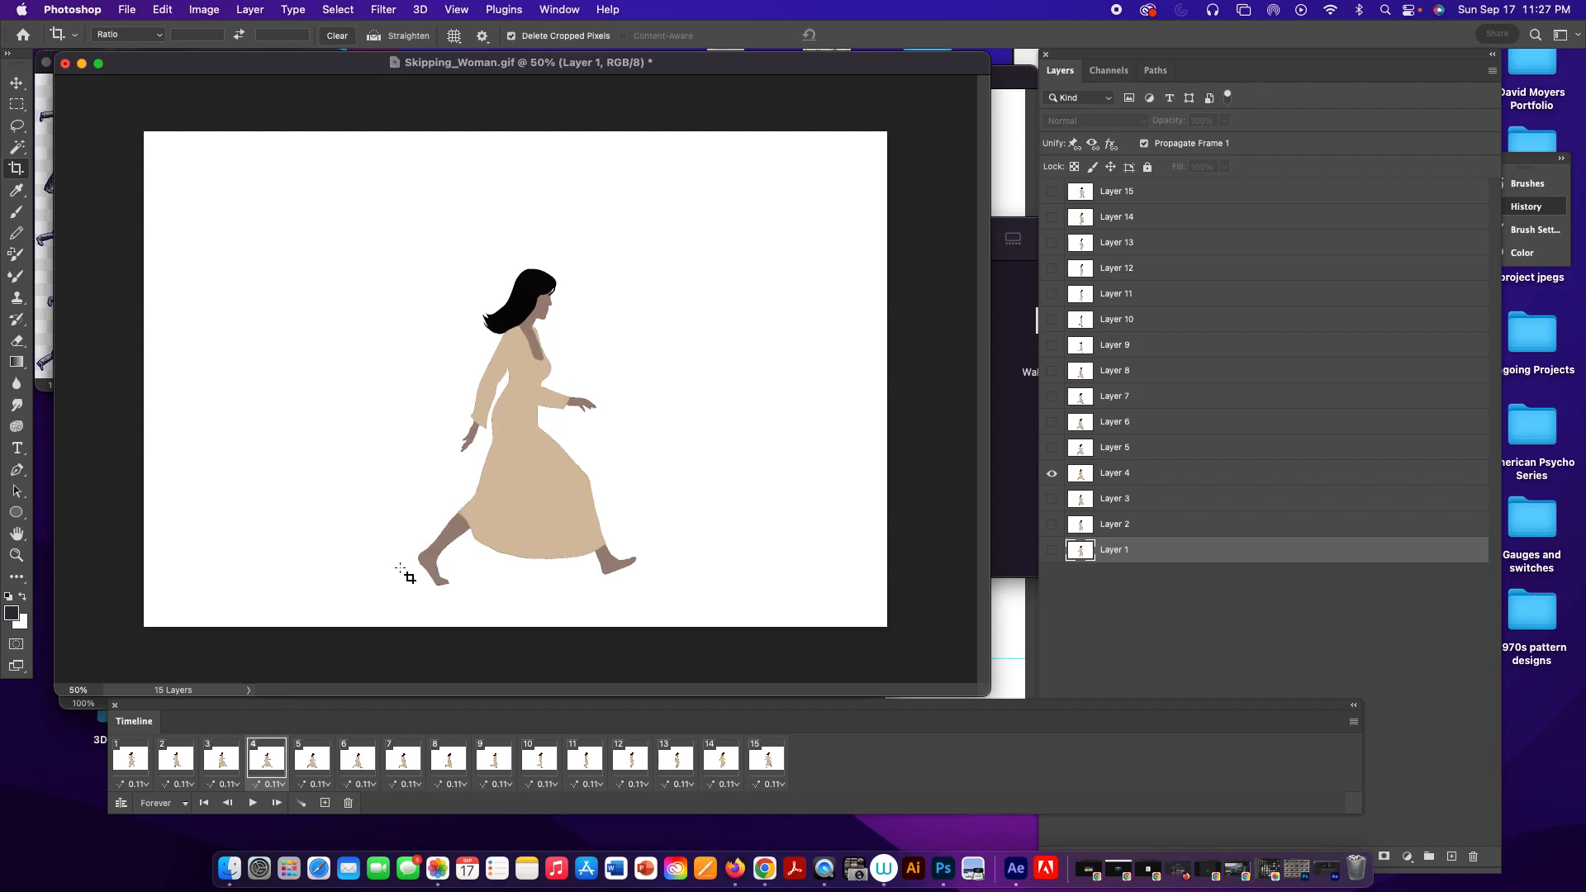
Crop the canvas closely around the woman's full stride in frame 4 and play the animation to check the crop.
click(25, 169)
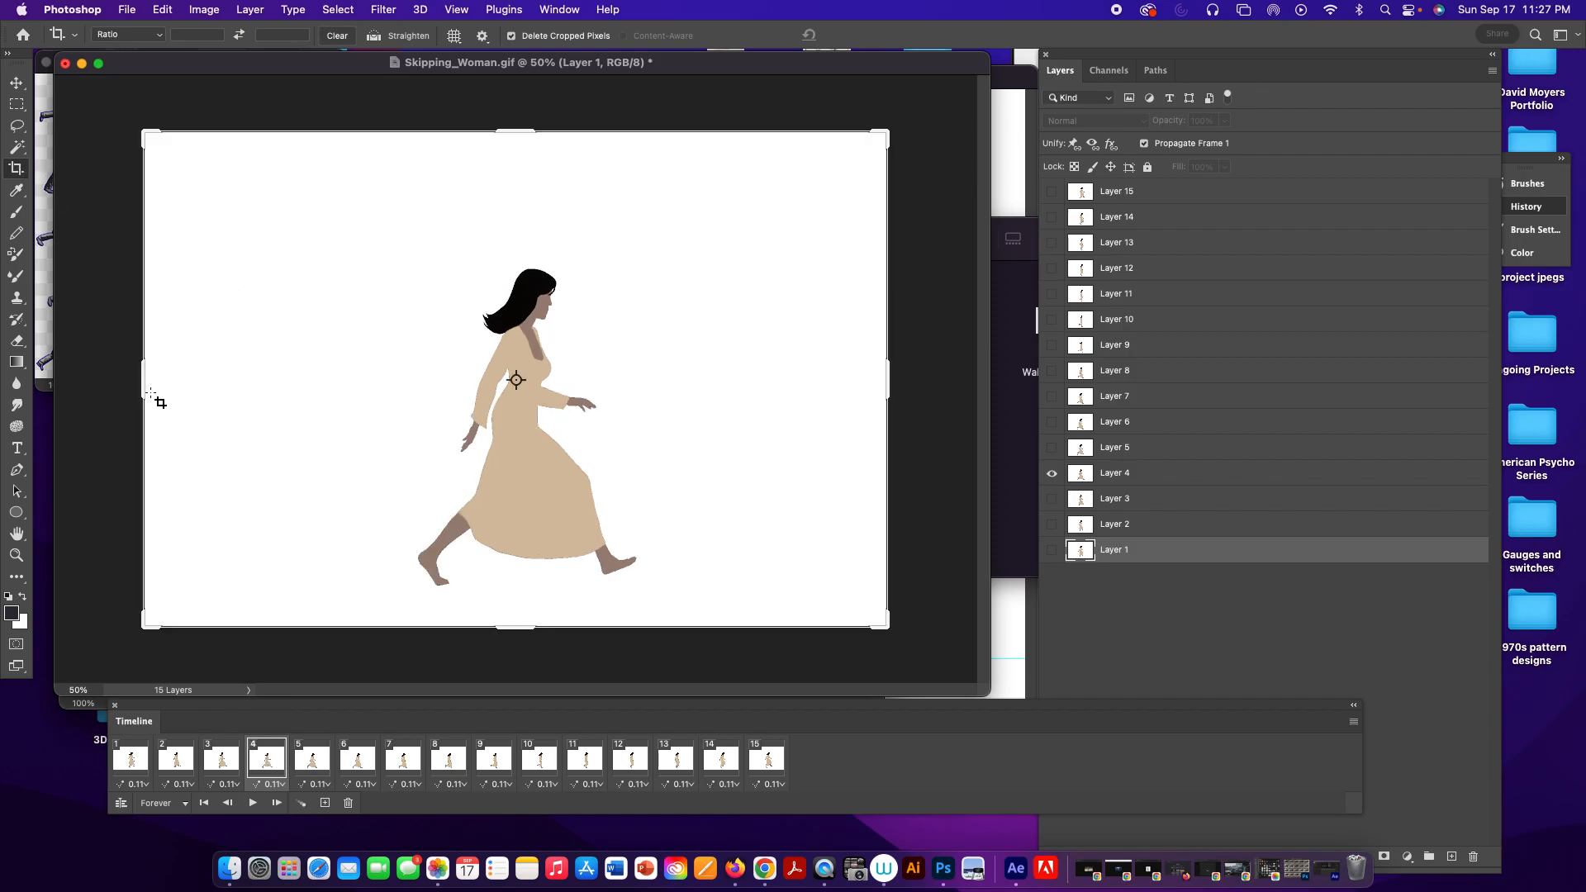
drag(141, 375, 269, 383)
drag(767, 388, 651, 369)
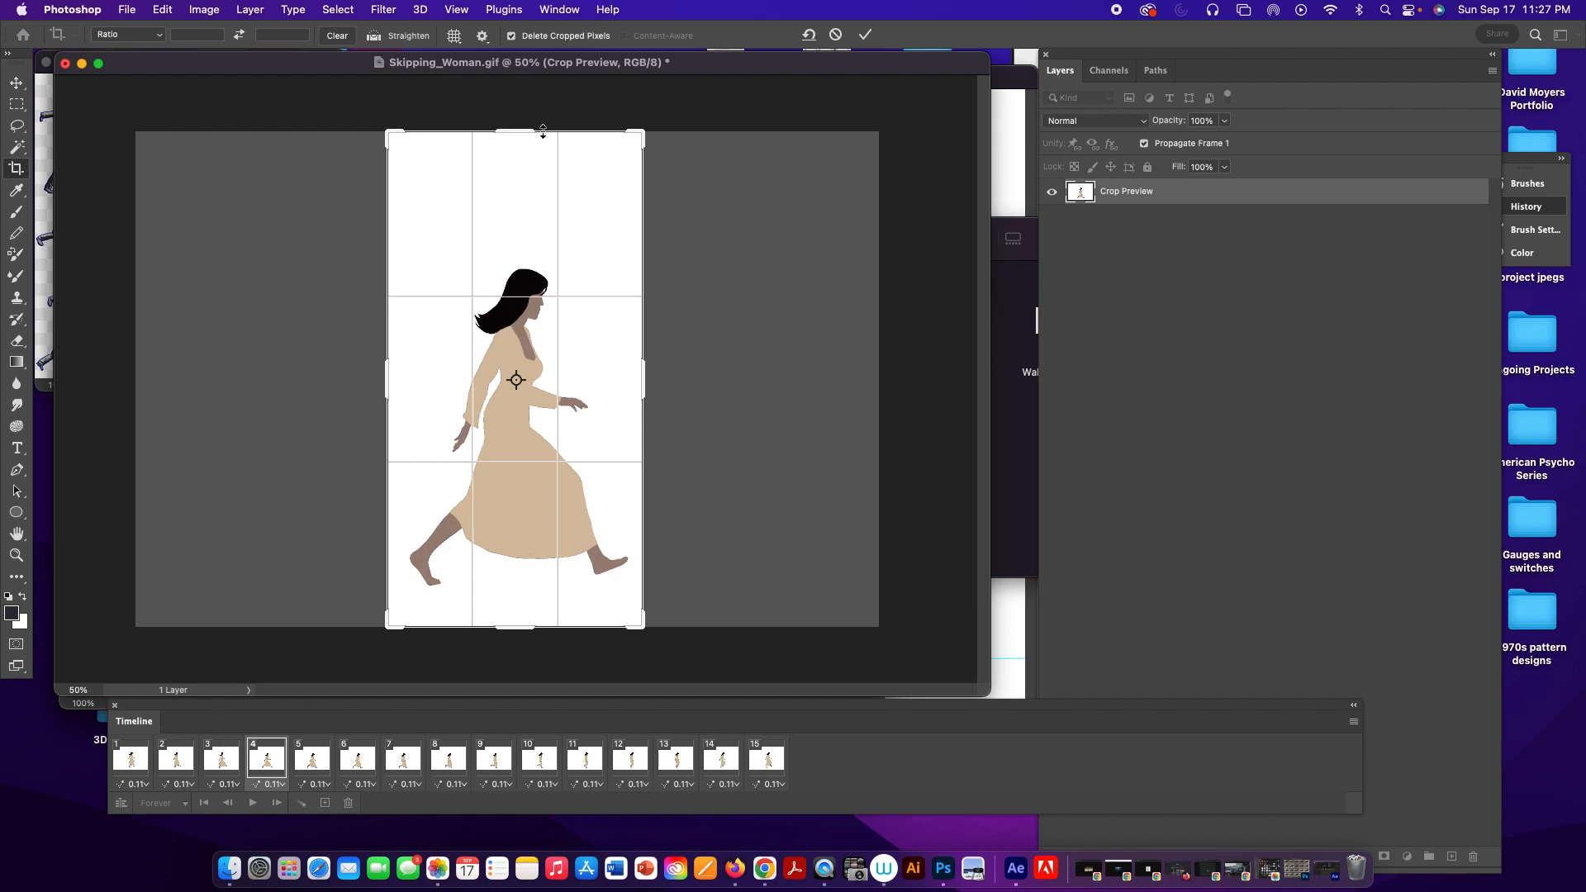
drag(530, 131, 530, 184)
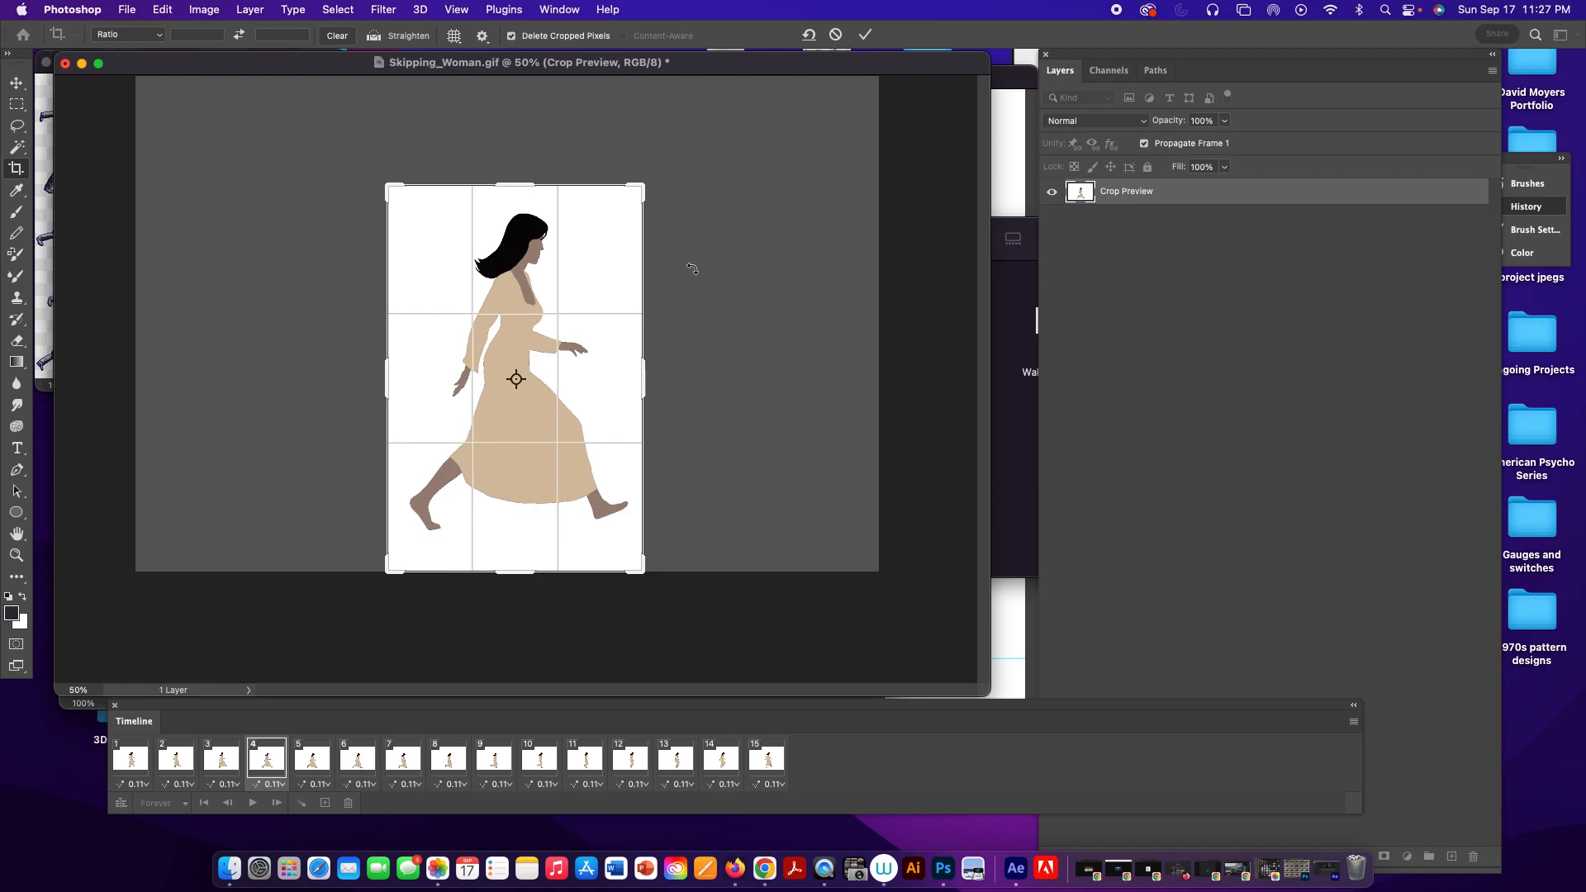
click(863, 37)
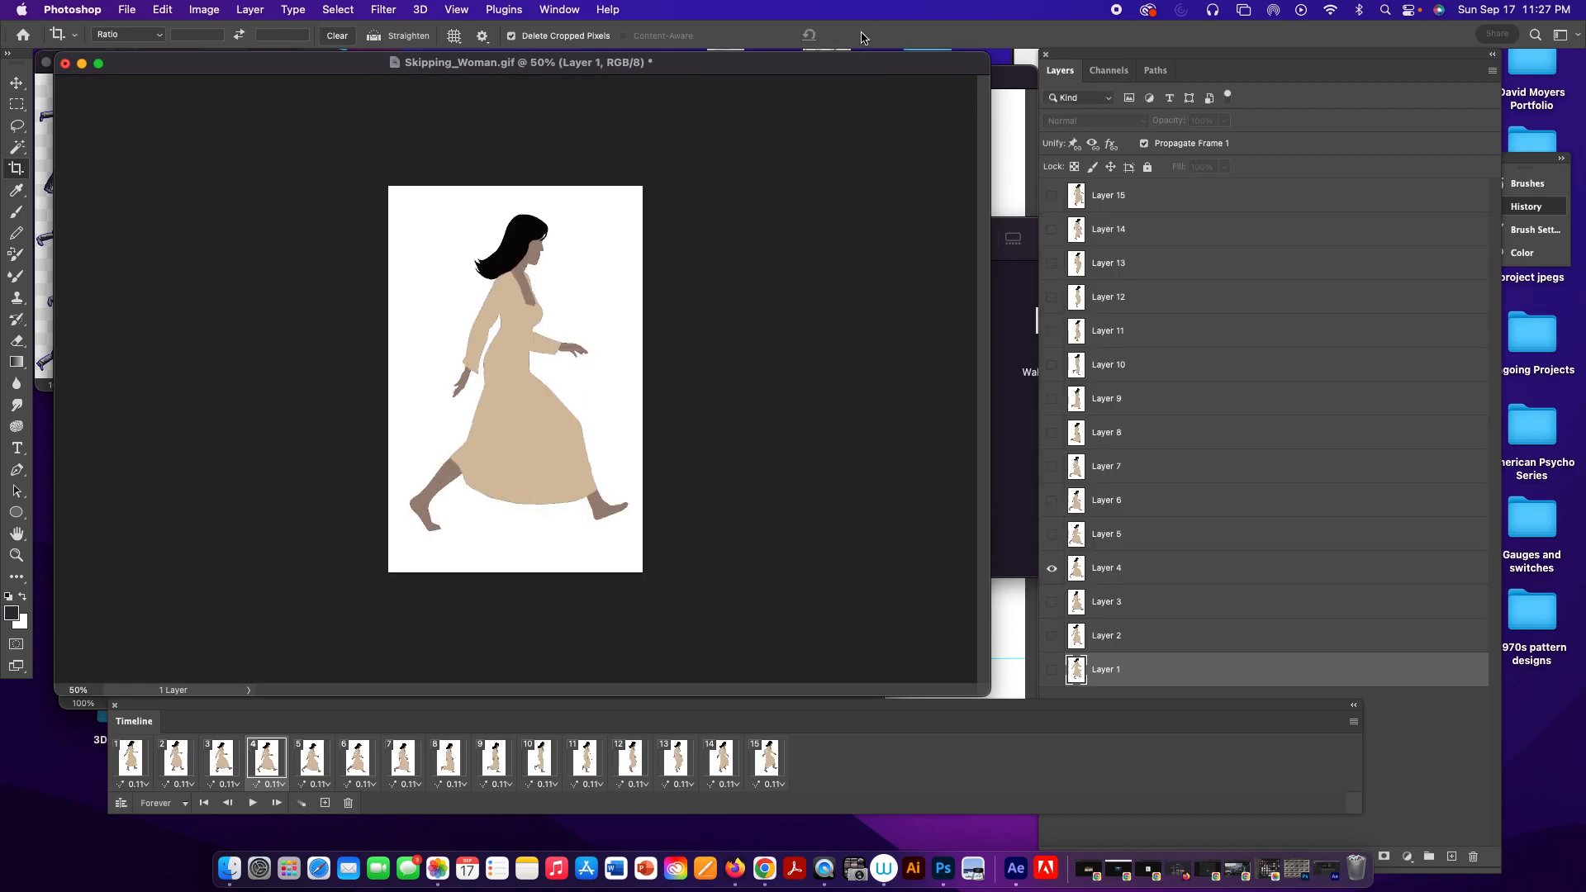
key(space)
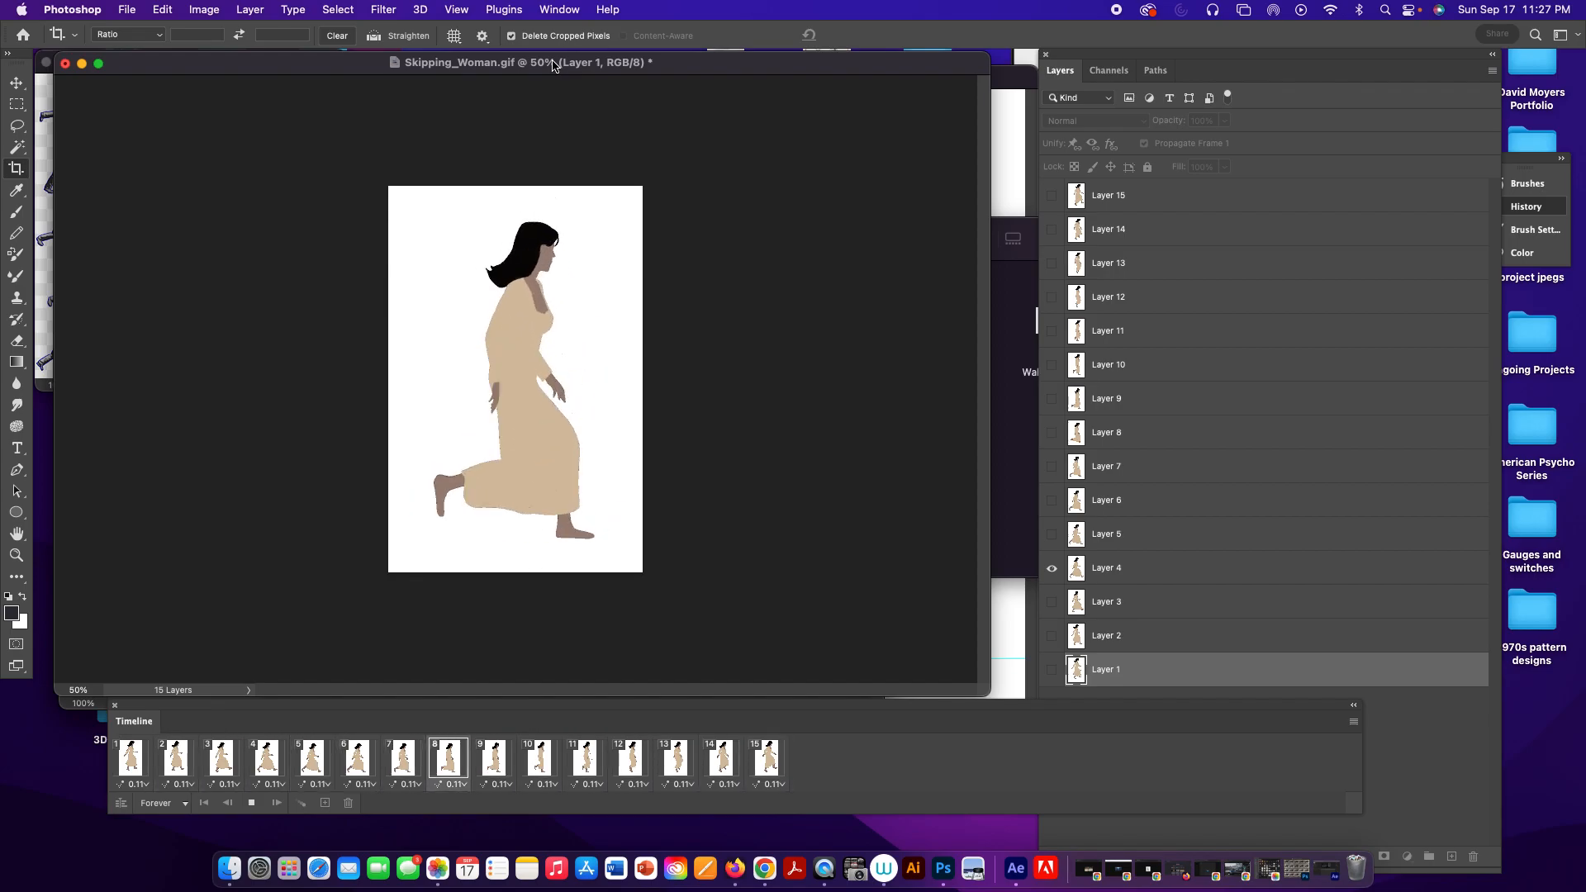
key(space)
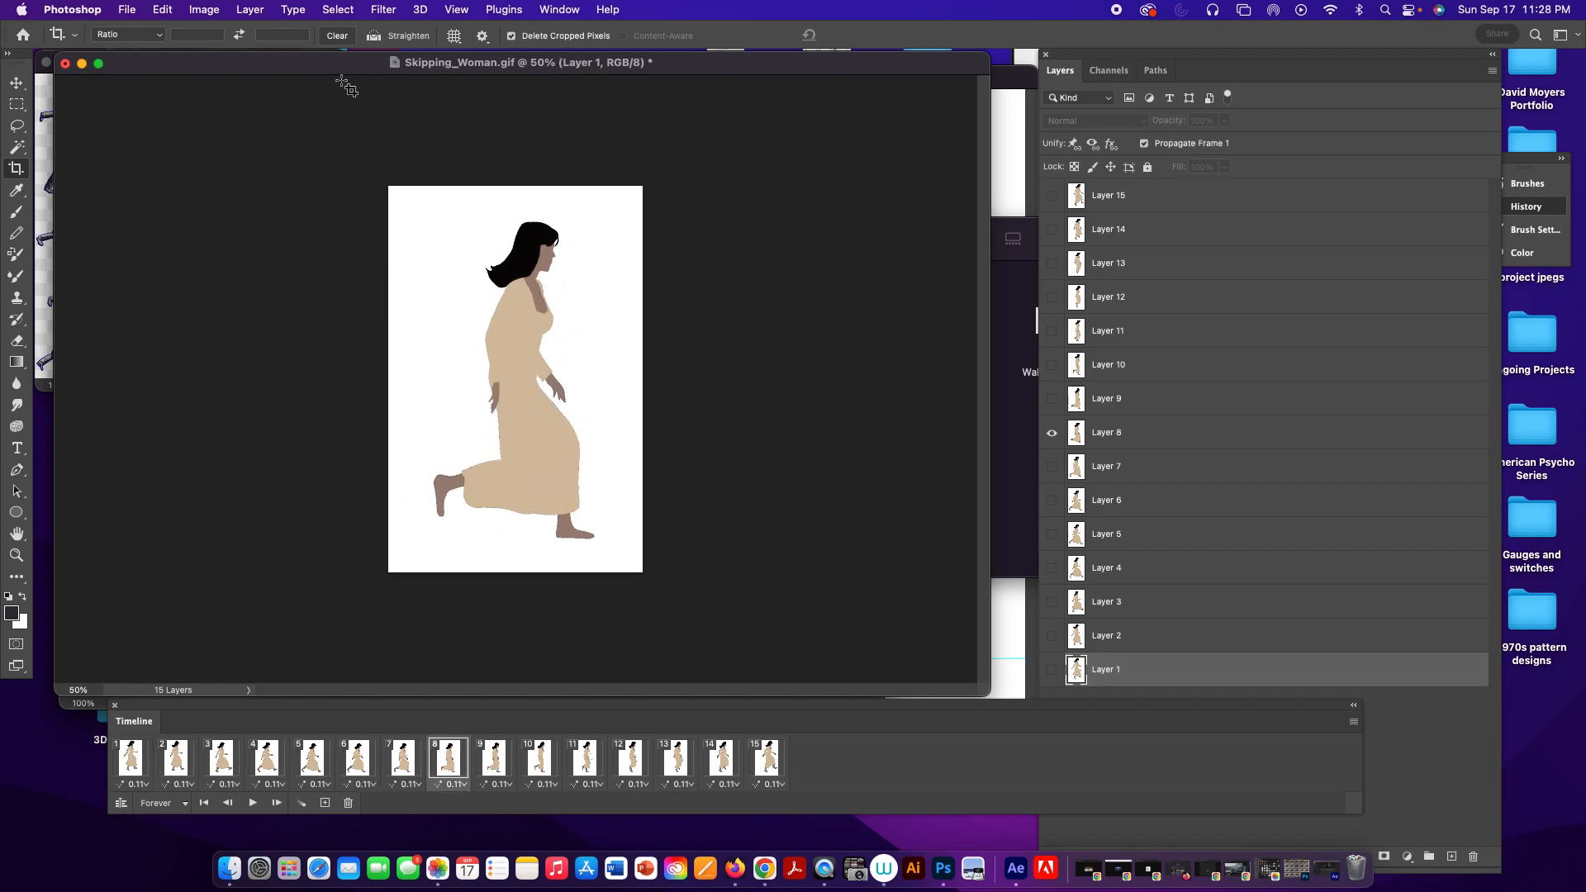
Set the image resolution to 300 pixels/inch with resampling turned off.
click(201, 9)
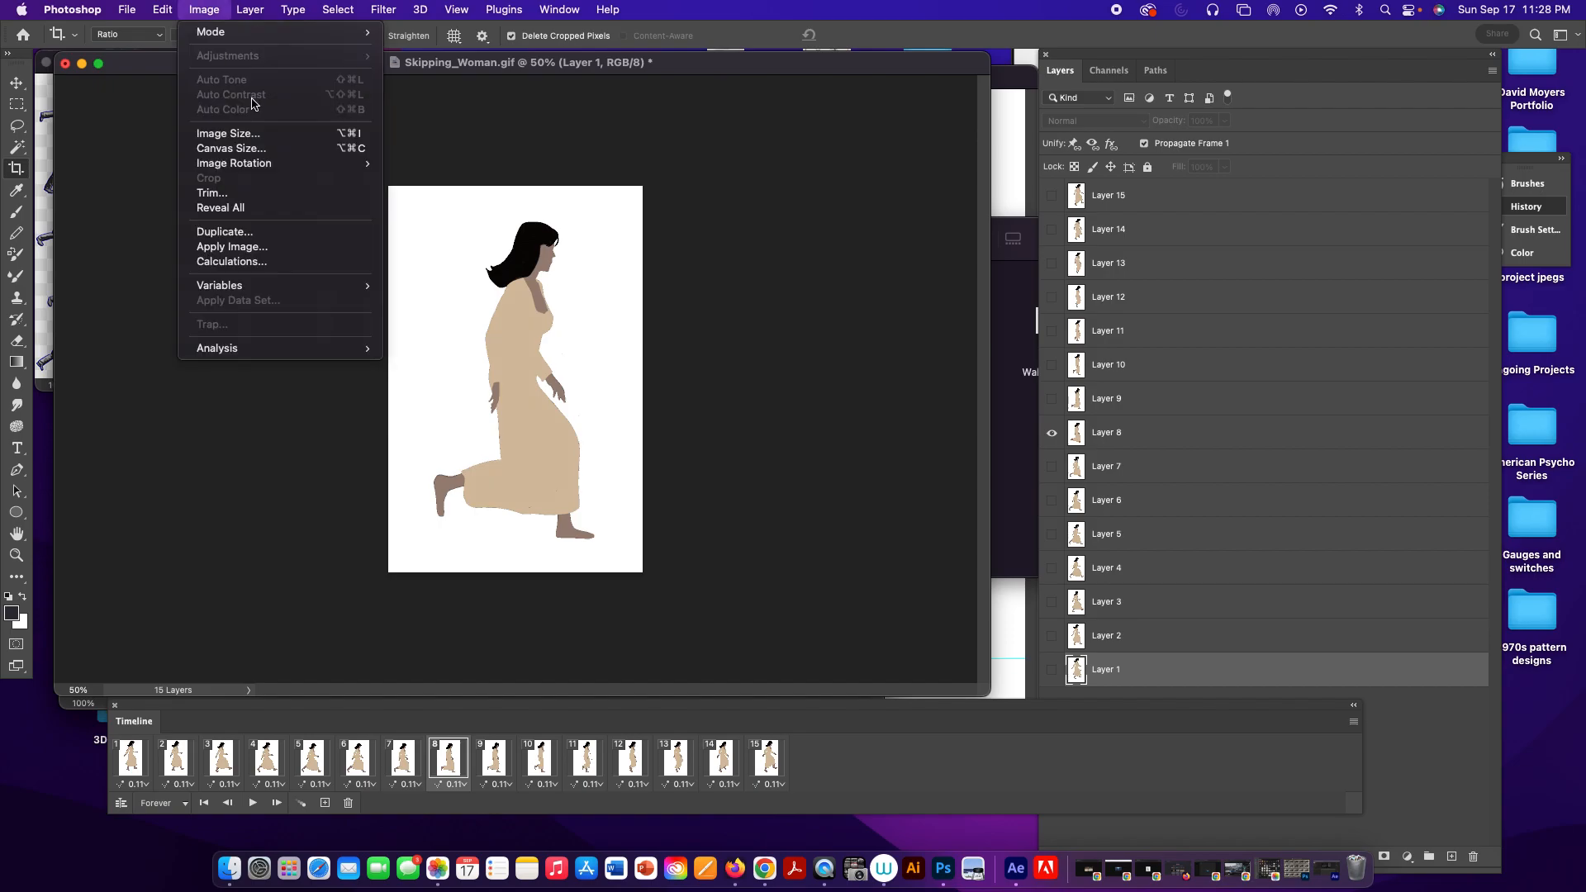
click(256, 133)
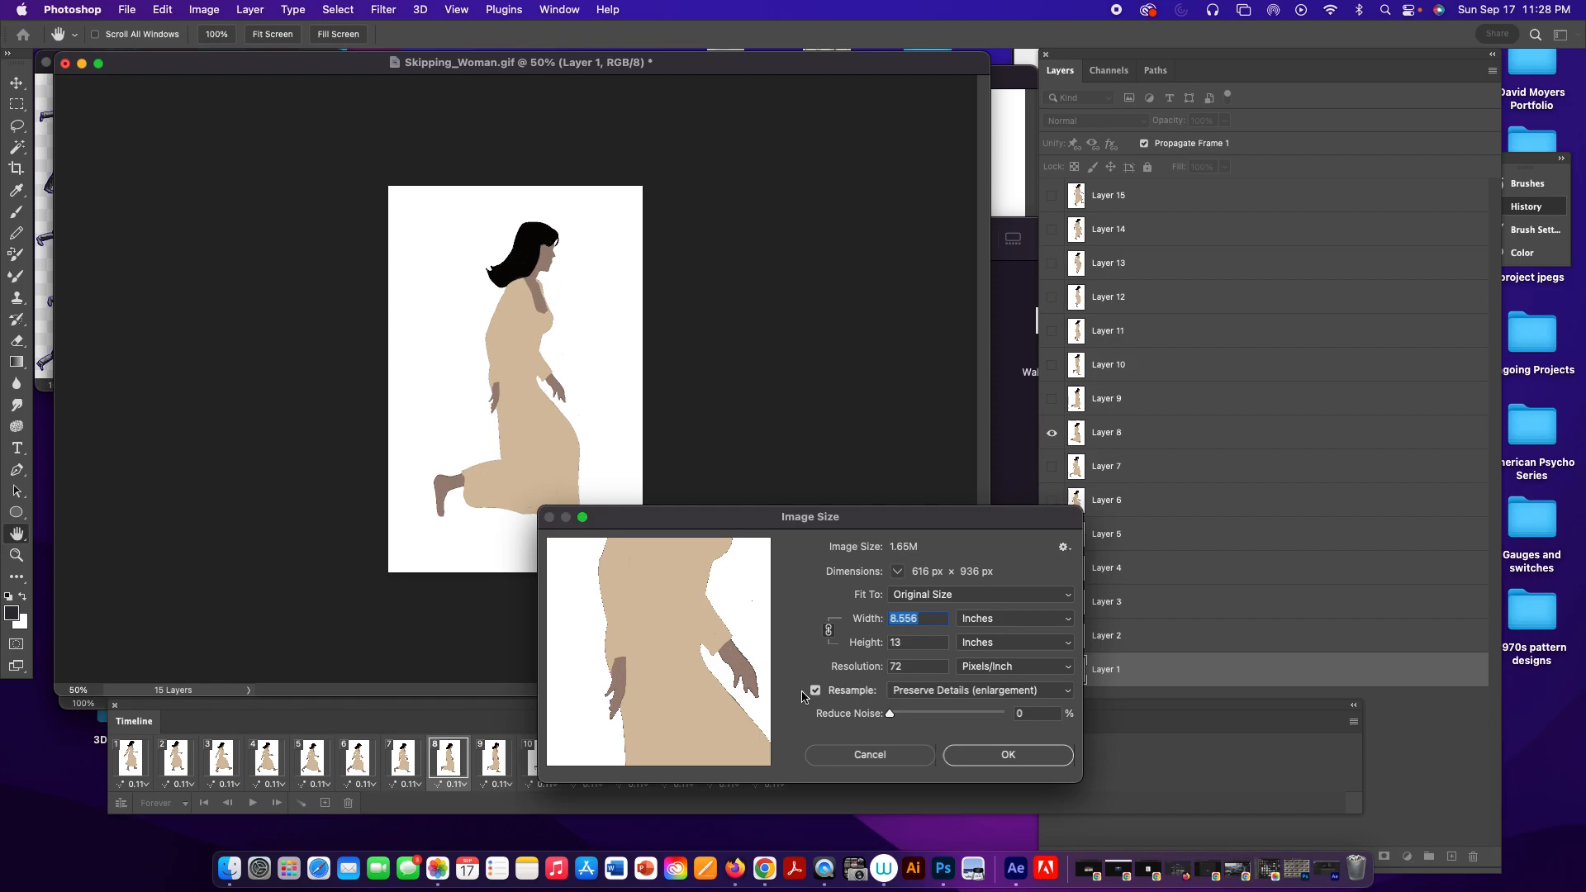
click(815, 691)
click(924, 666)
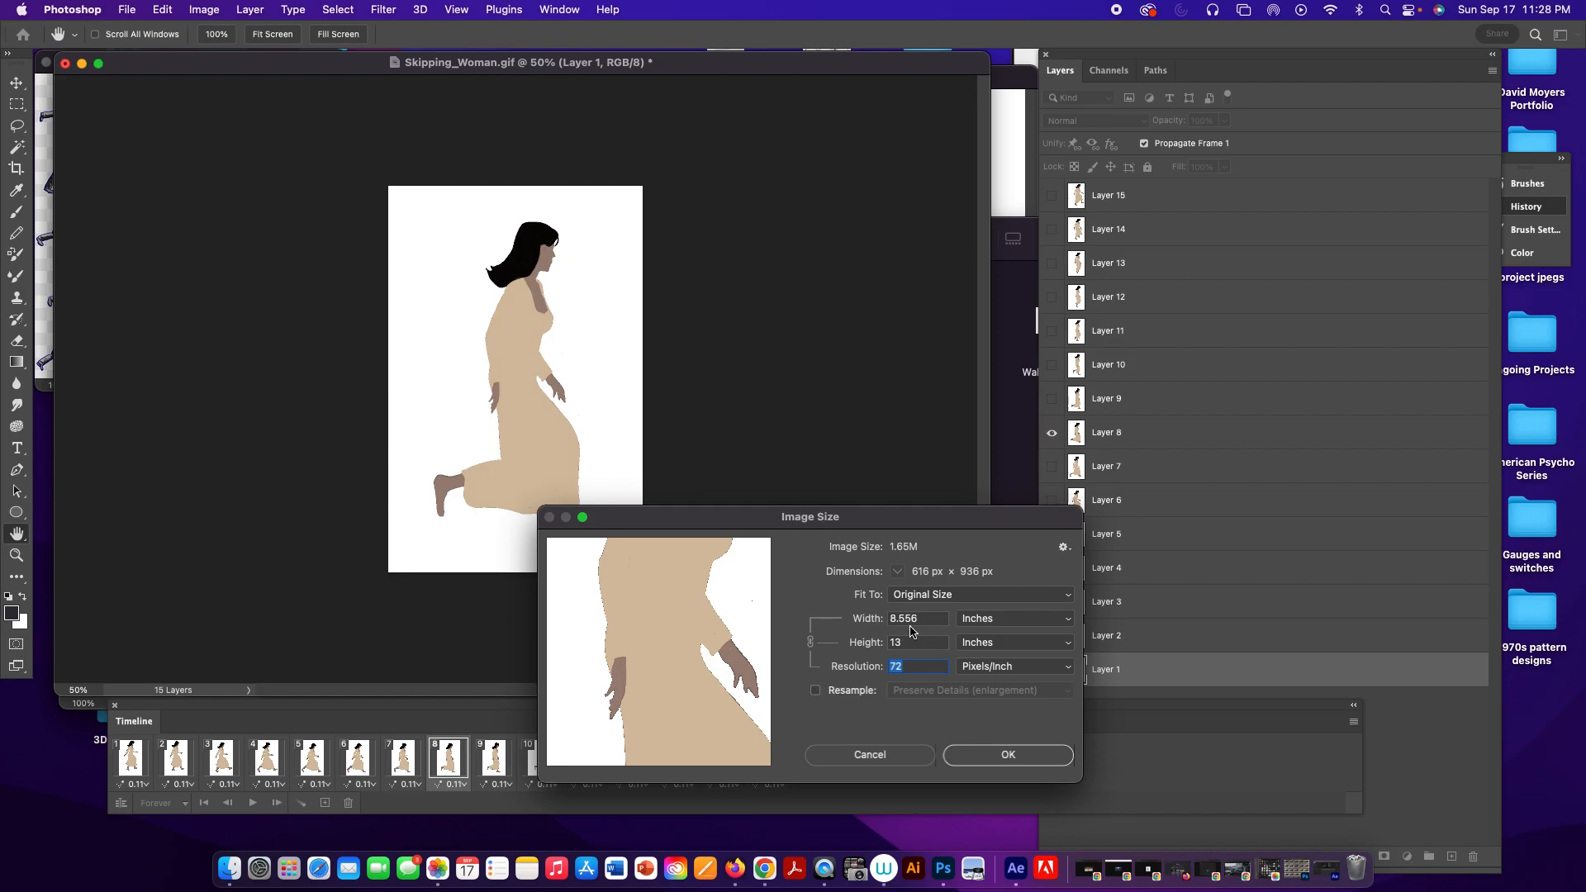
text(300)
click(897, 723)
click(1010, 754)
key(c)
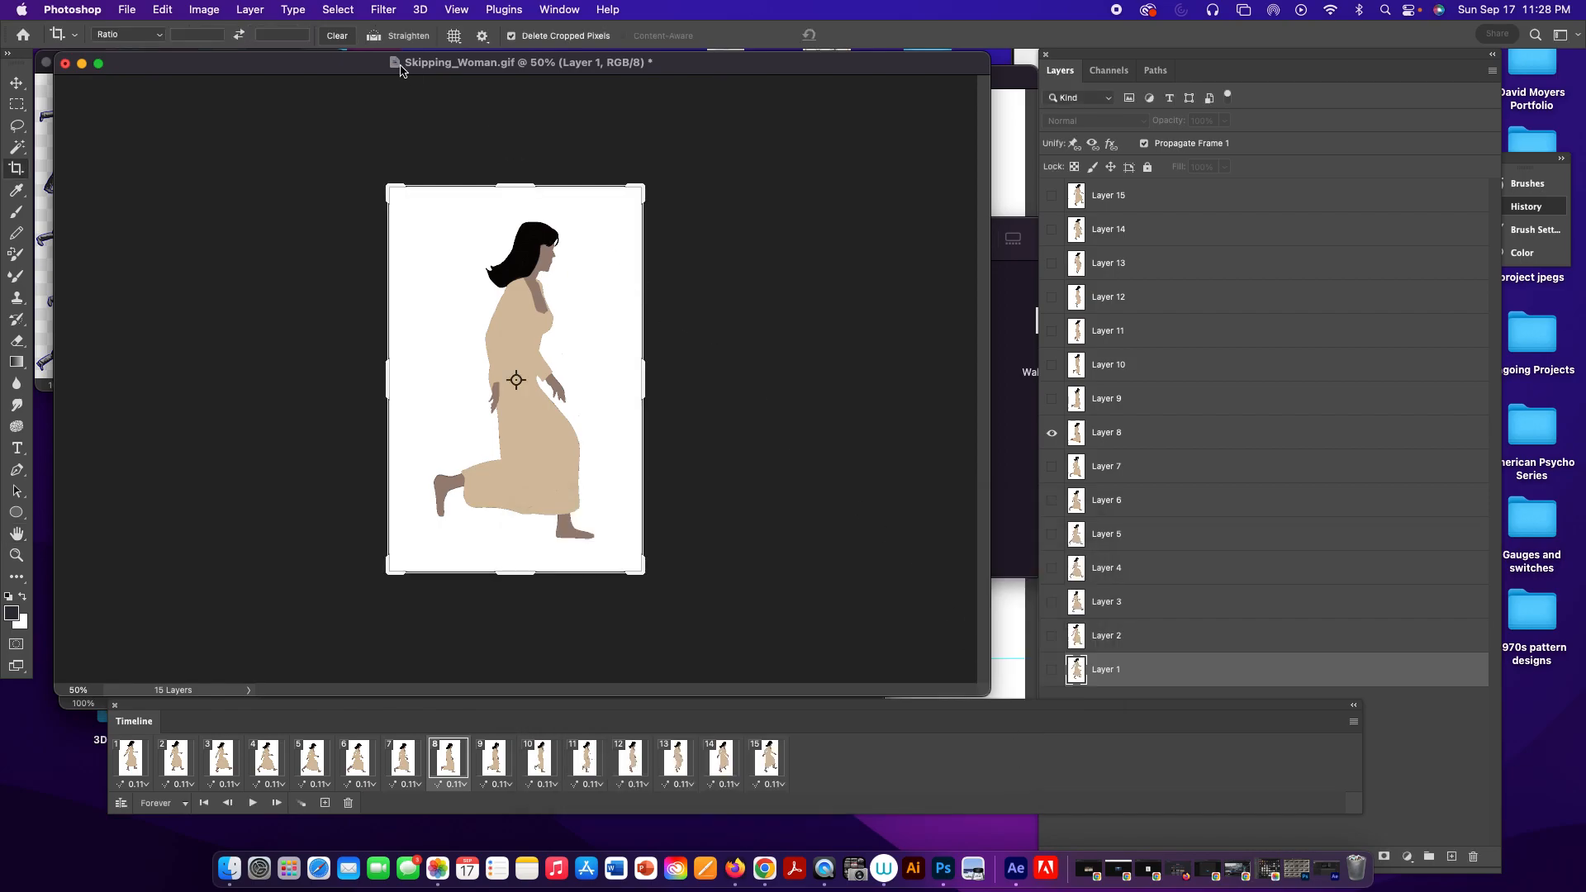
Resize the image to a height of 0.7 inches with resampling turned on.
click(220, 10)
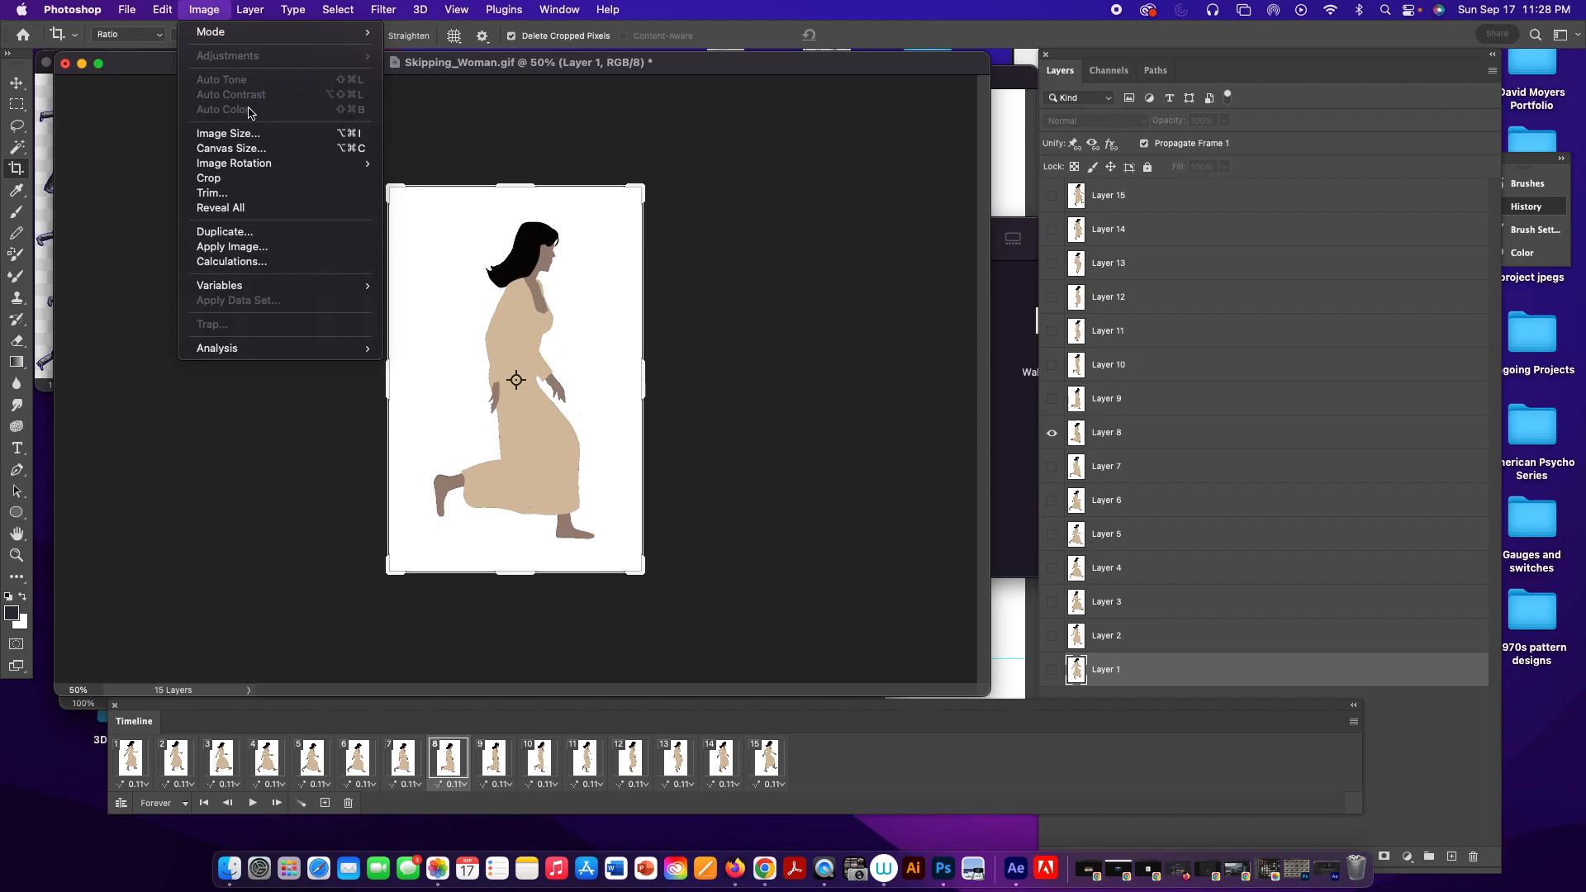
click(229, 133)
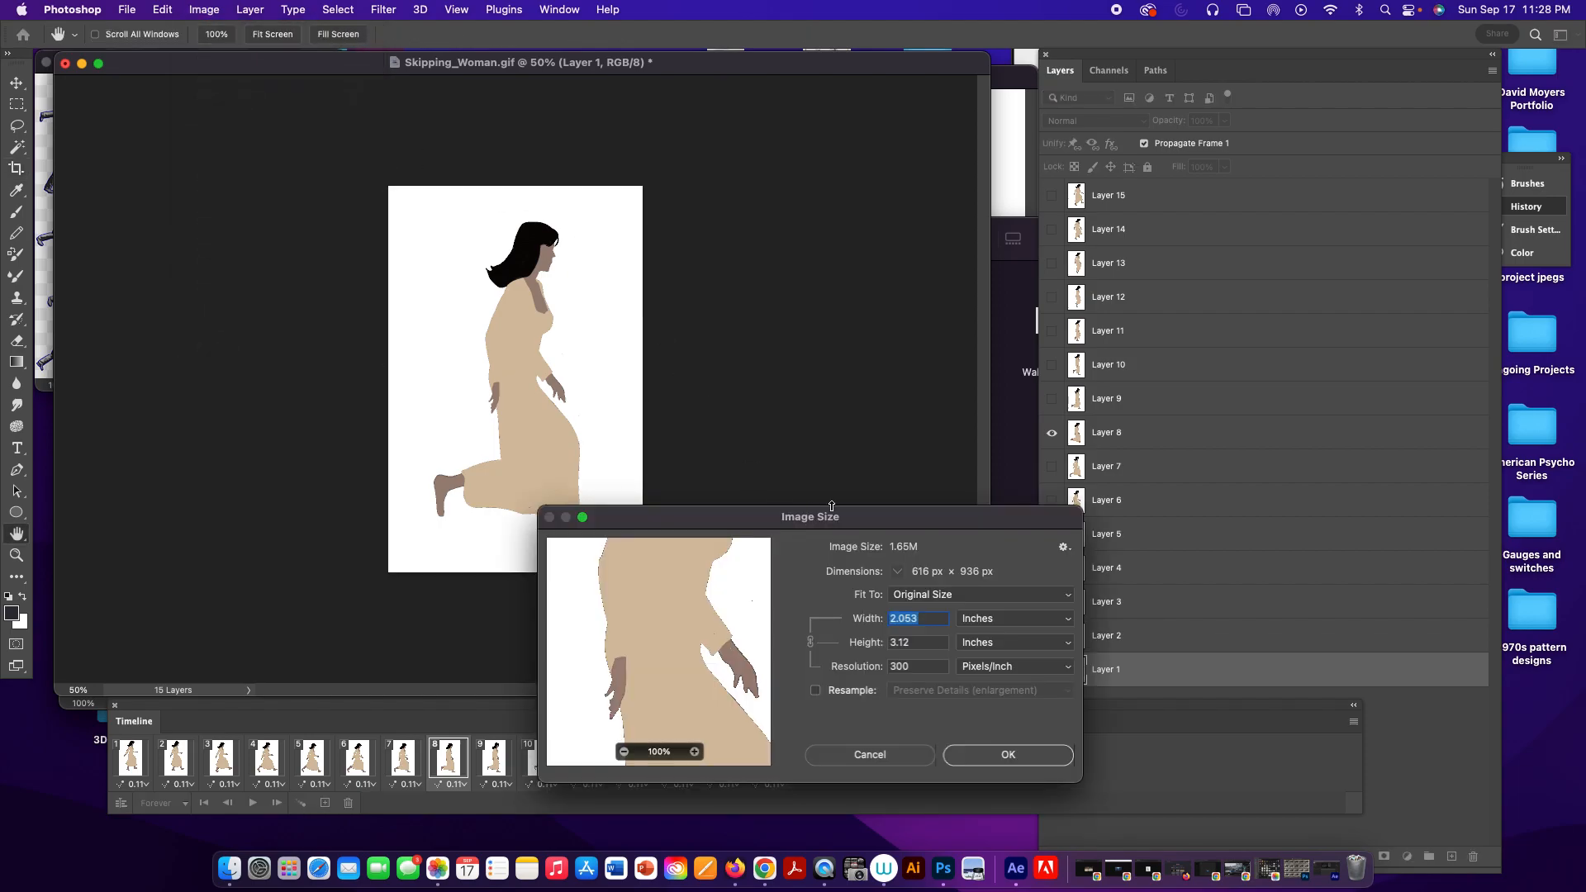
click(816, 691)
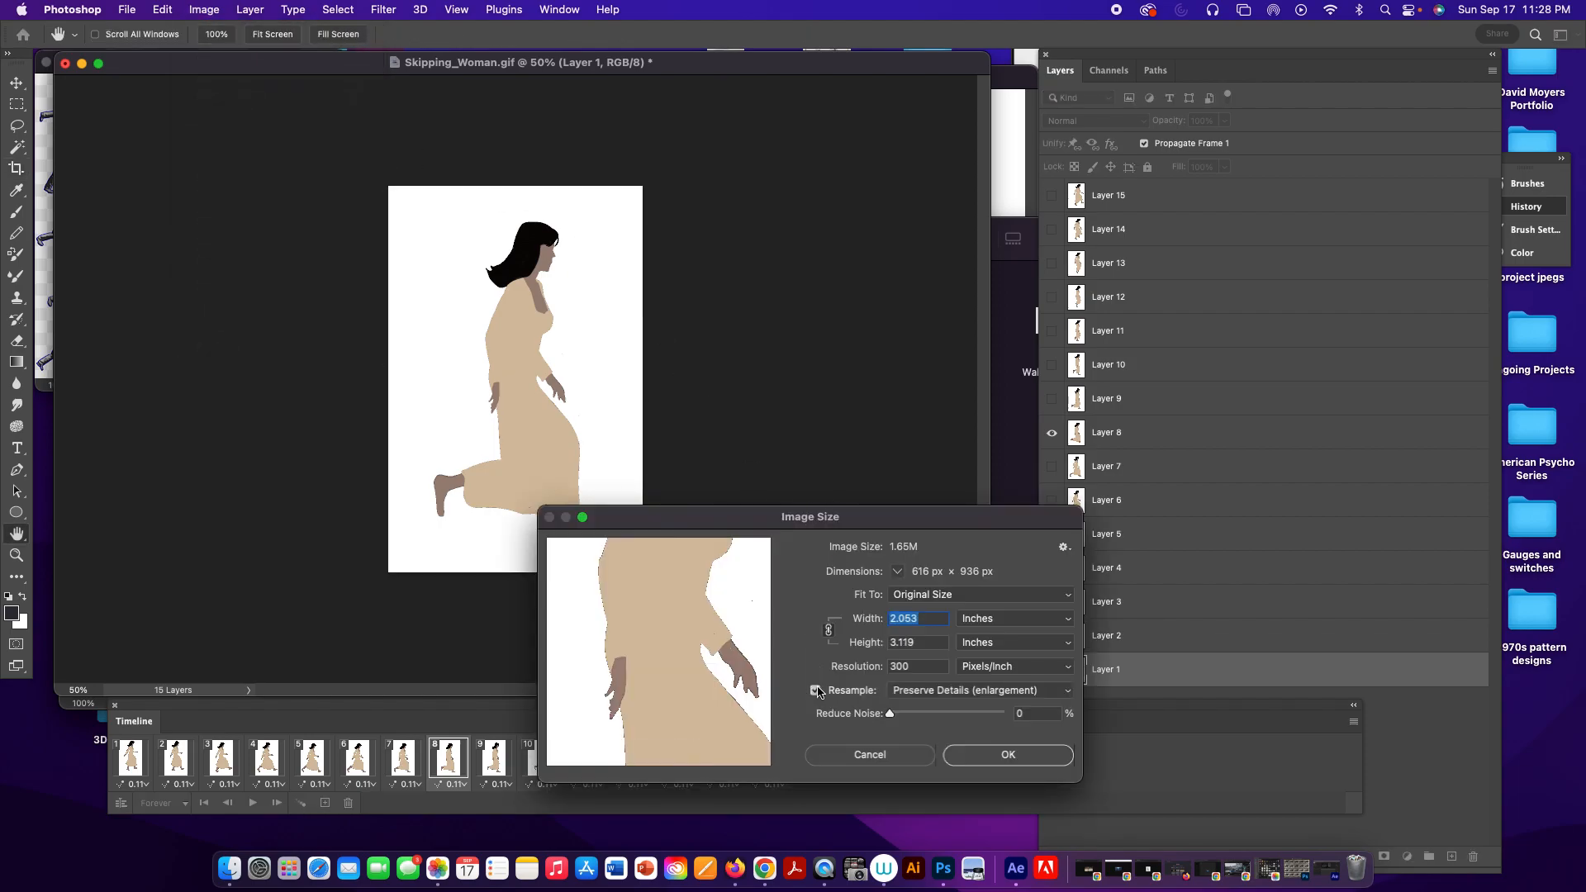
click(918, 644)
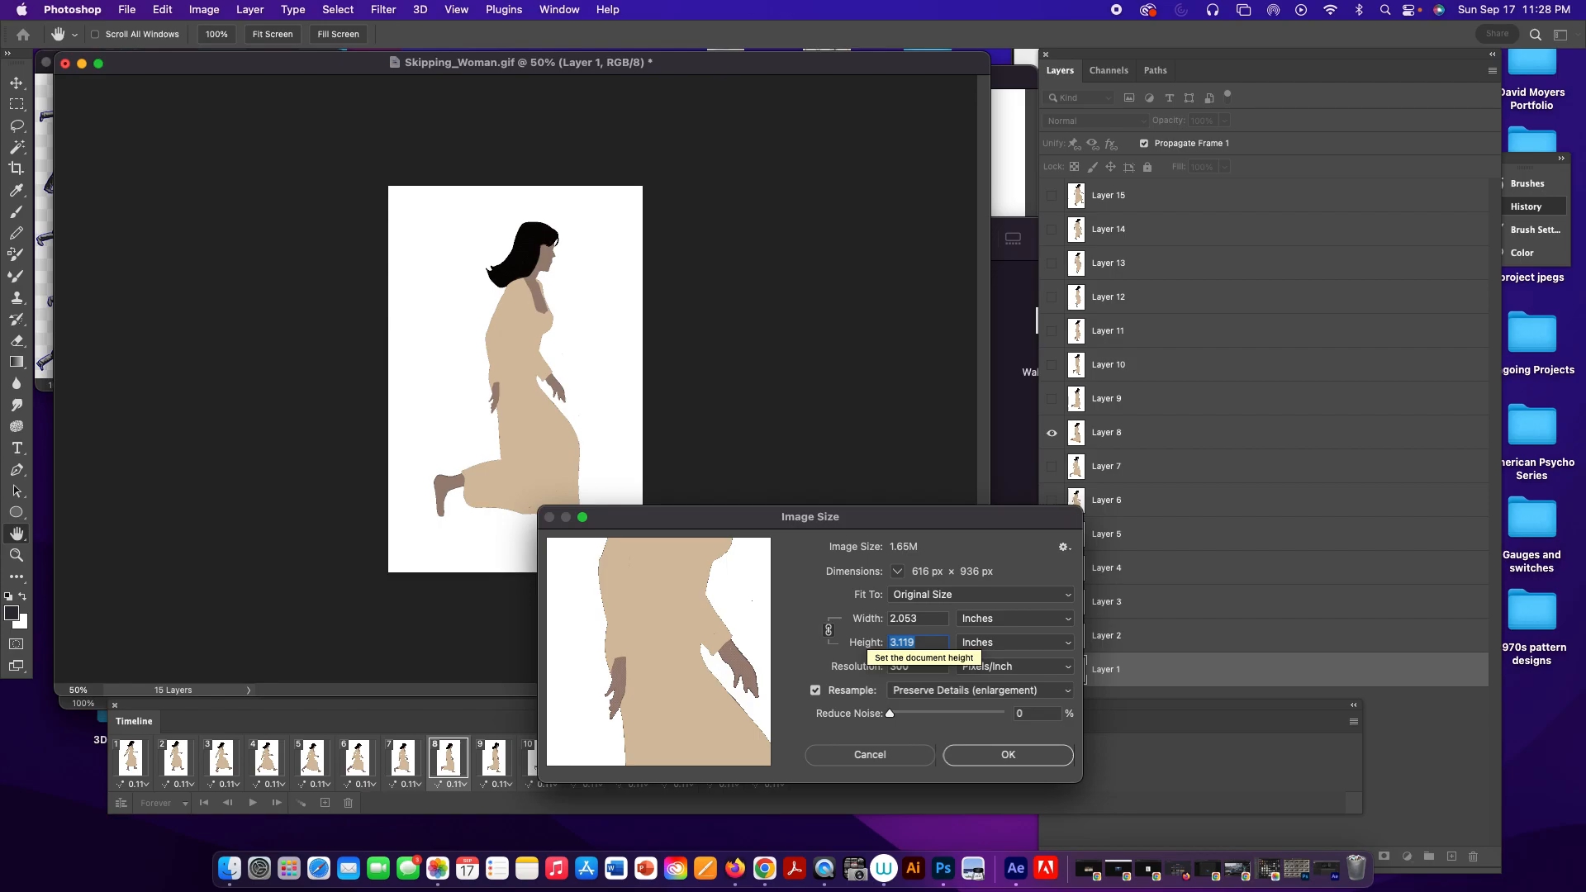
text(.7)
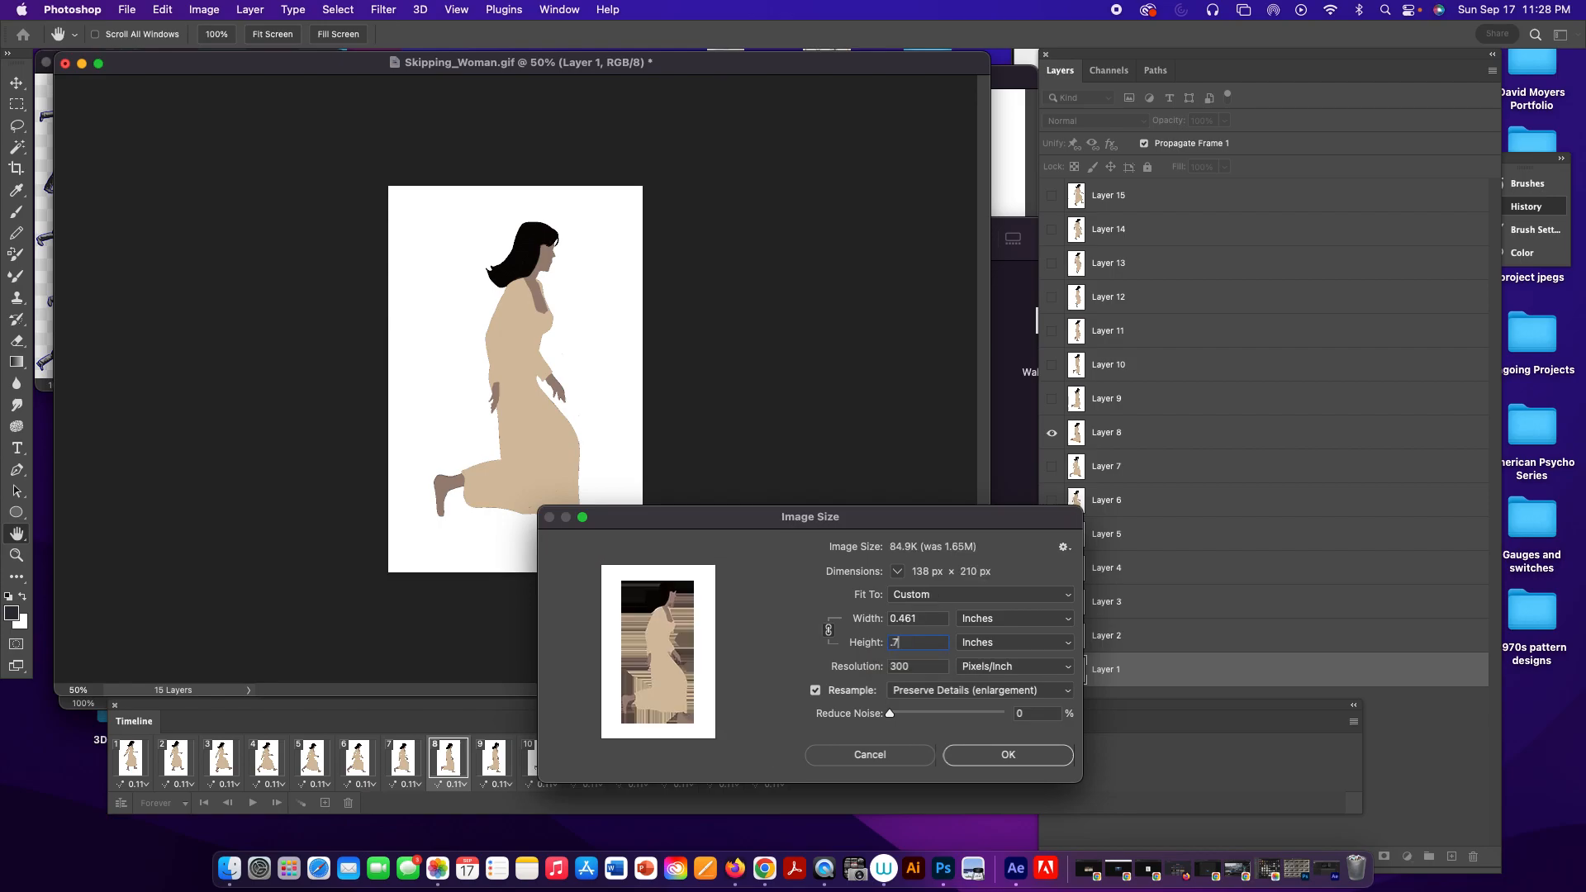
click(1014, 754)
key(c)
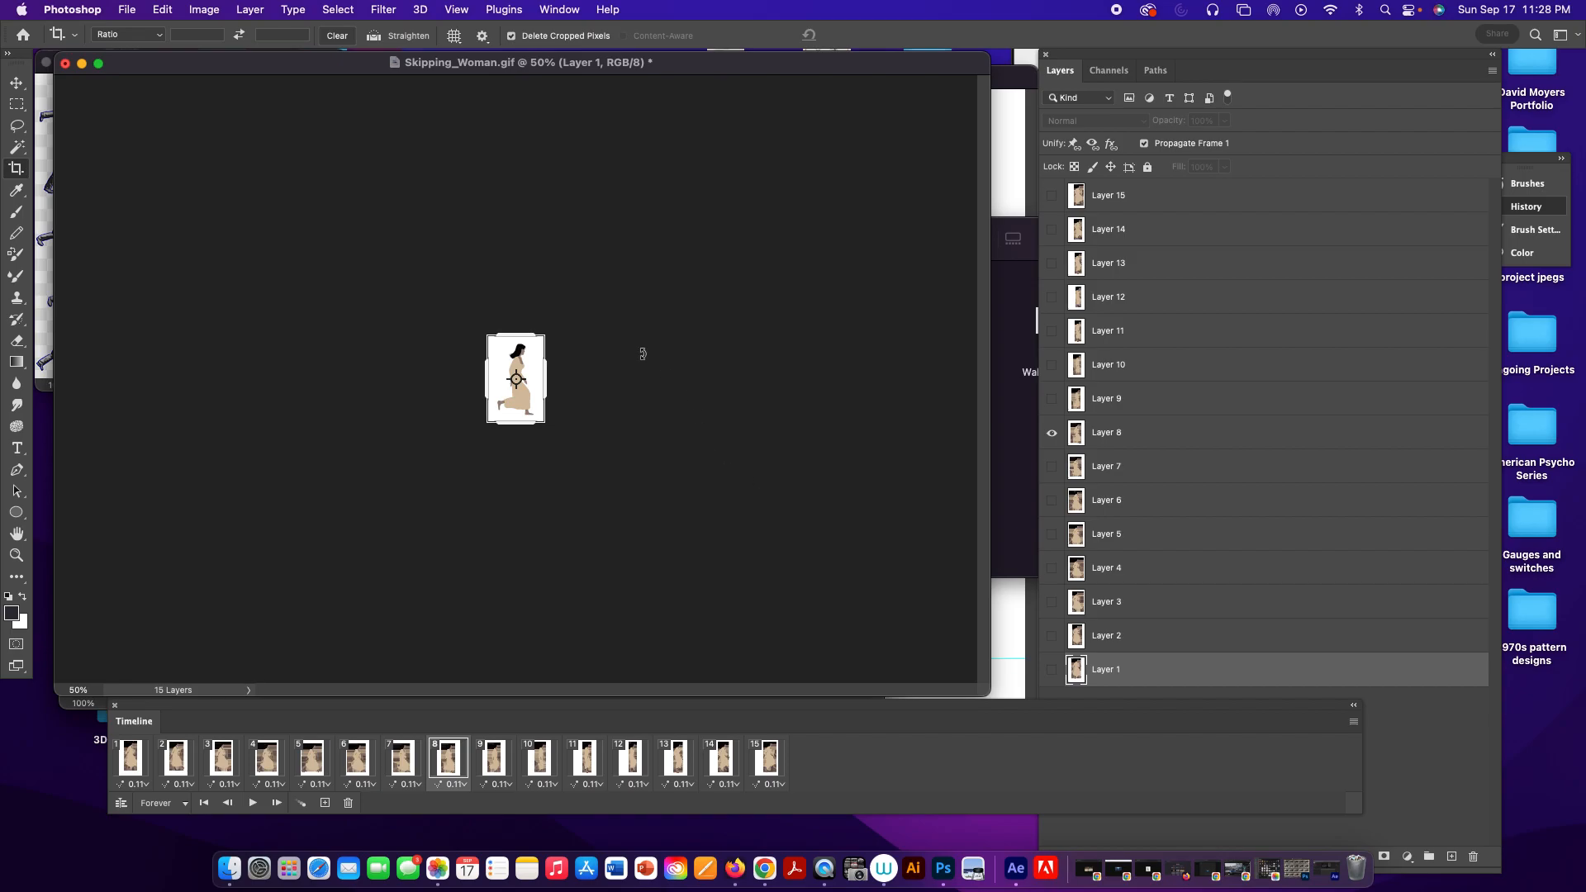
Set up a video render of the skipping woman in QuickTime format with a Straight - Unmatted alpha channel.
click(126, 9)
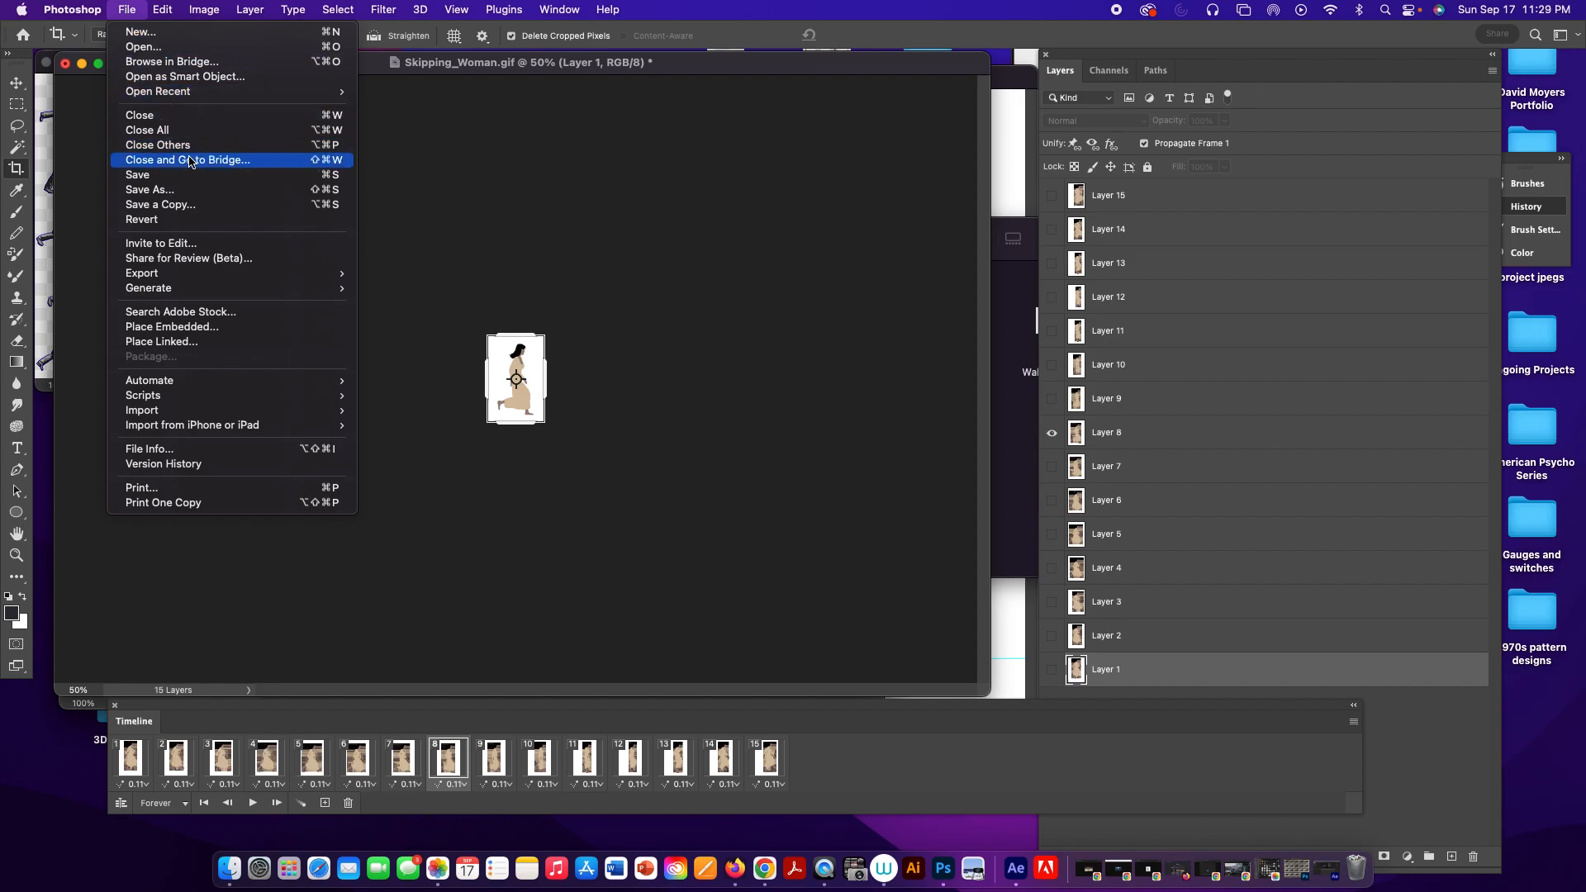
mouse_move(207, 277)
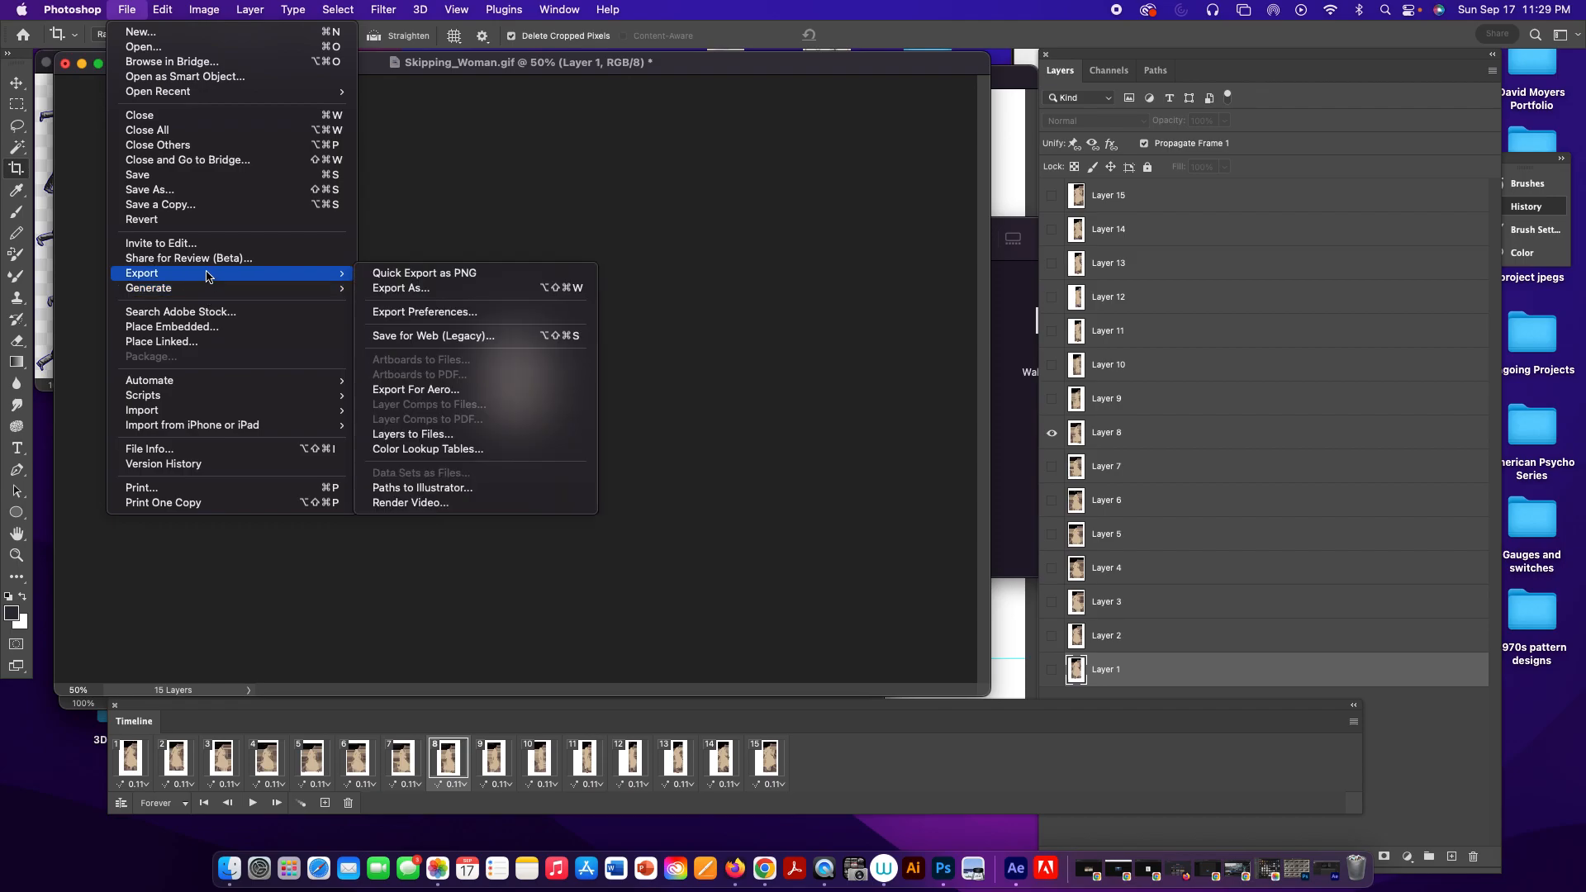
click(444, 503)
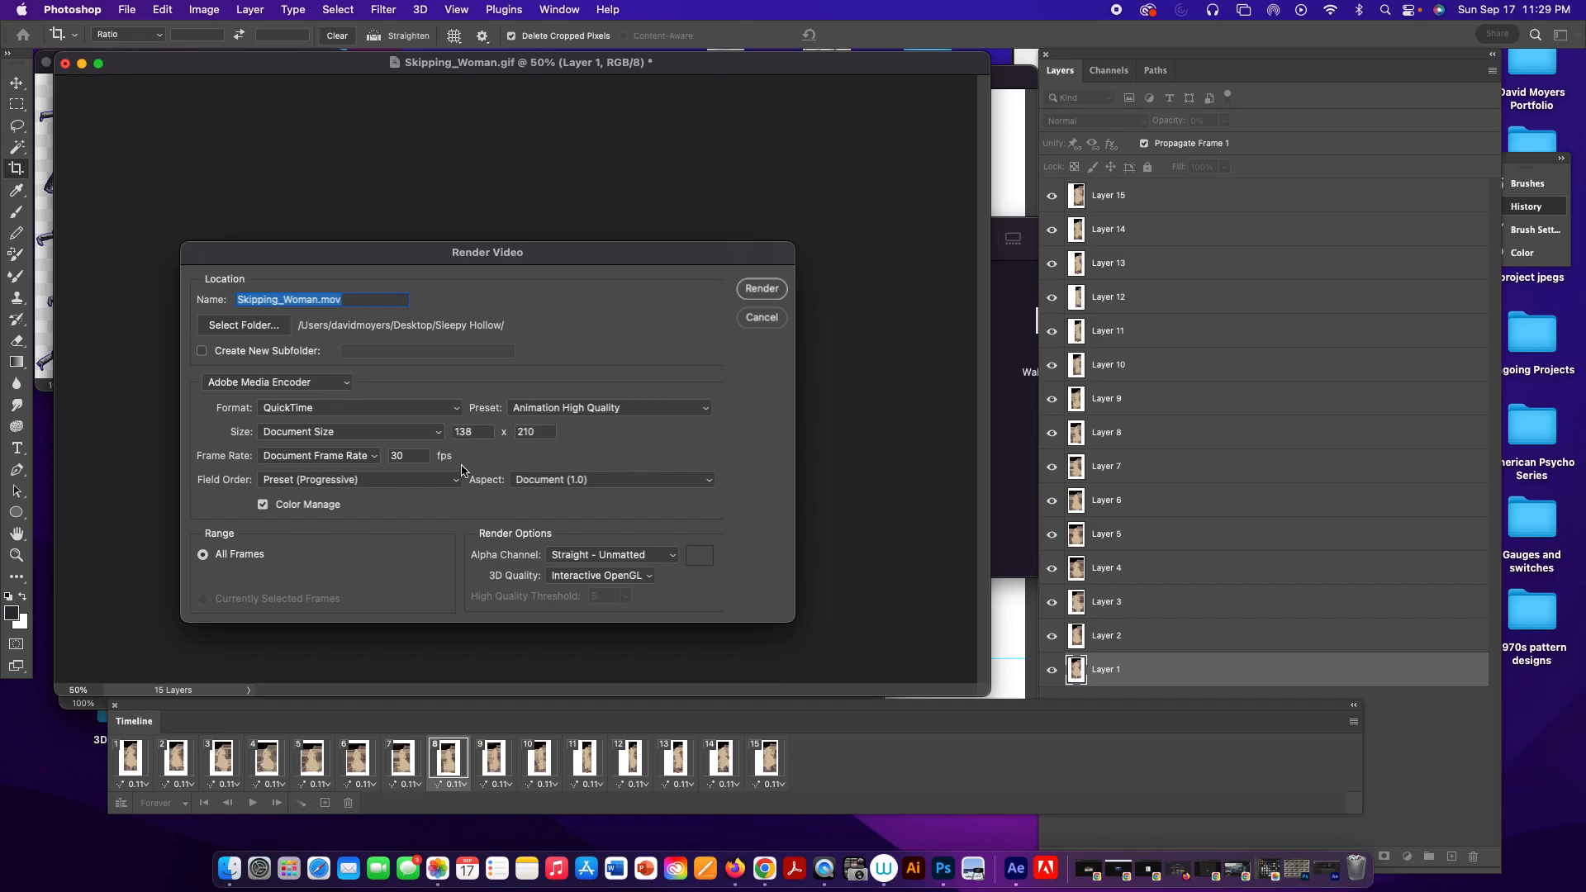
click(317, 411)
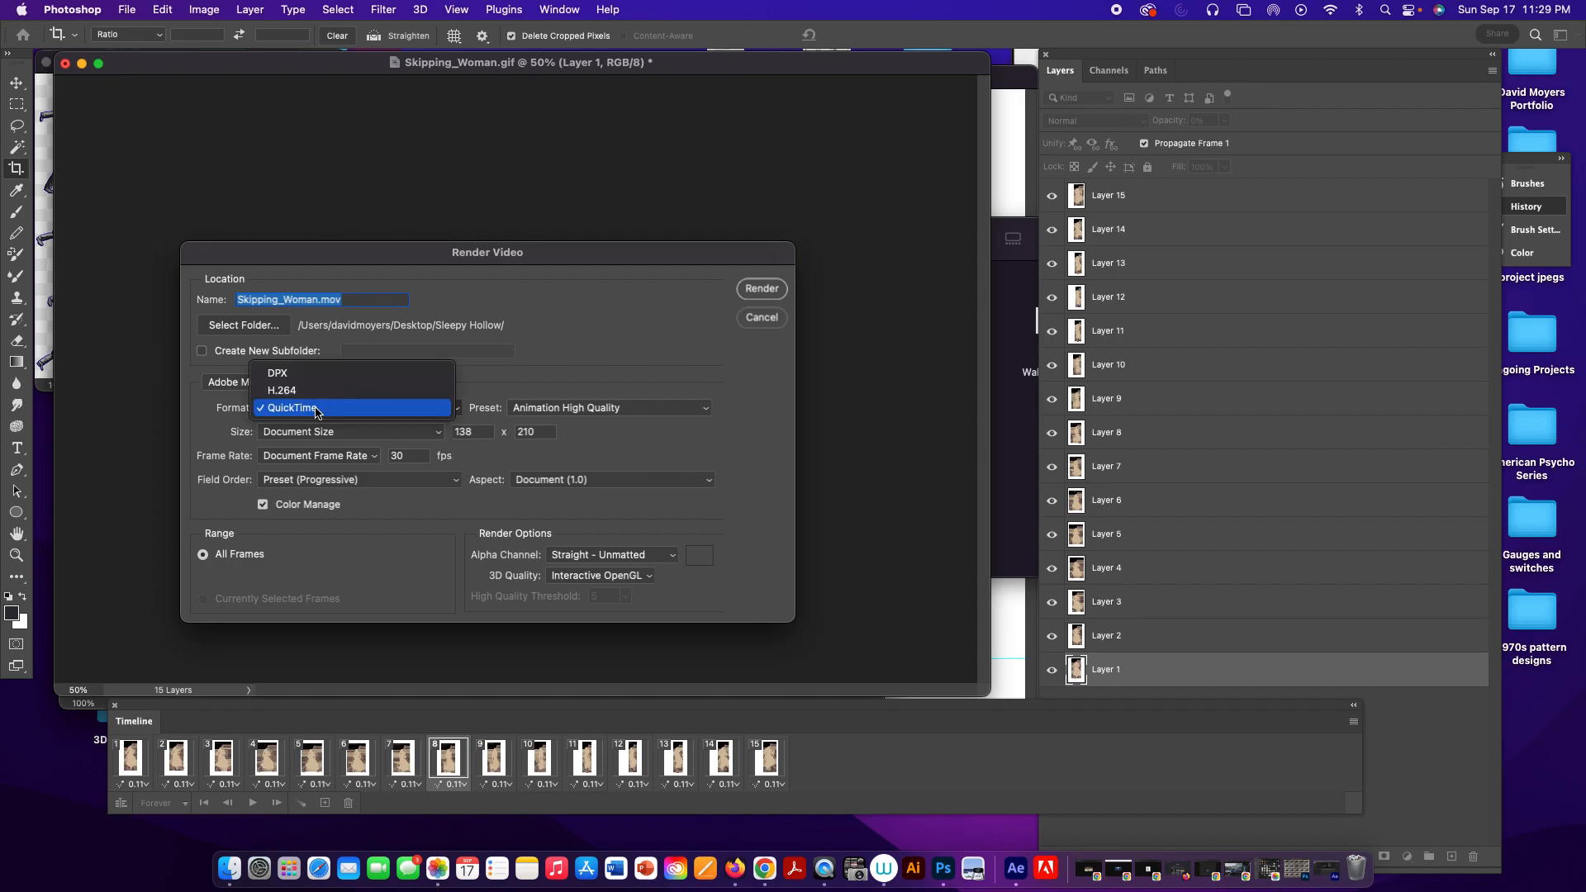
click(316, 411)
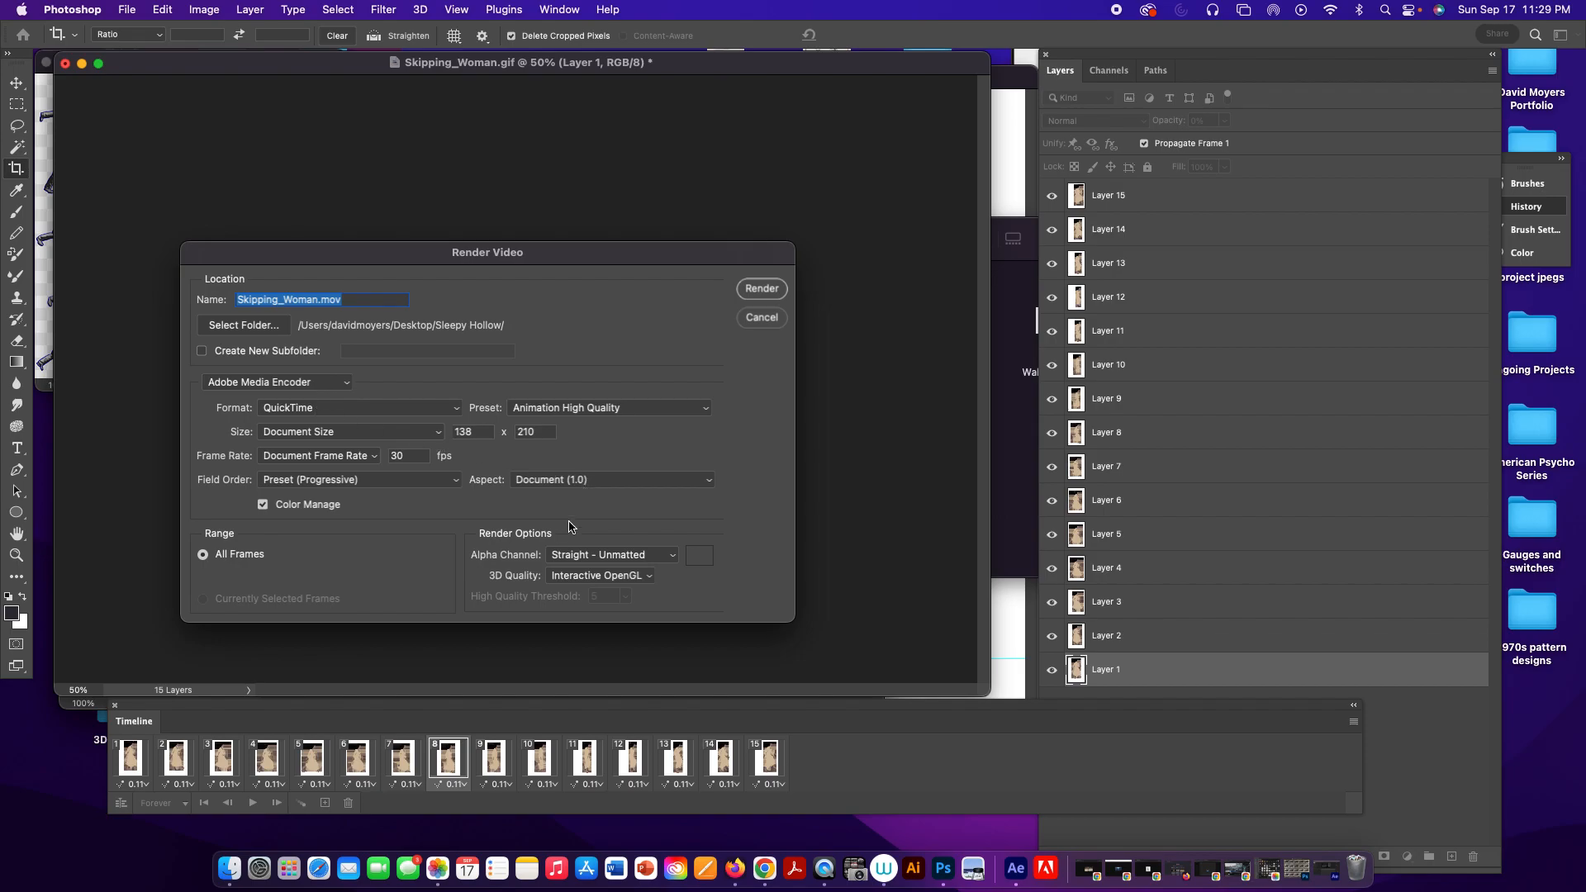
click(596, 556)
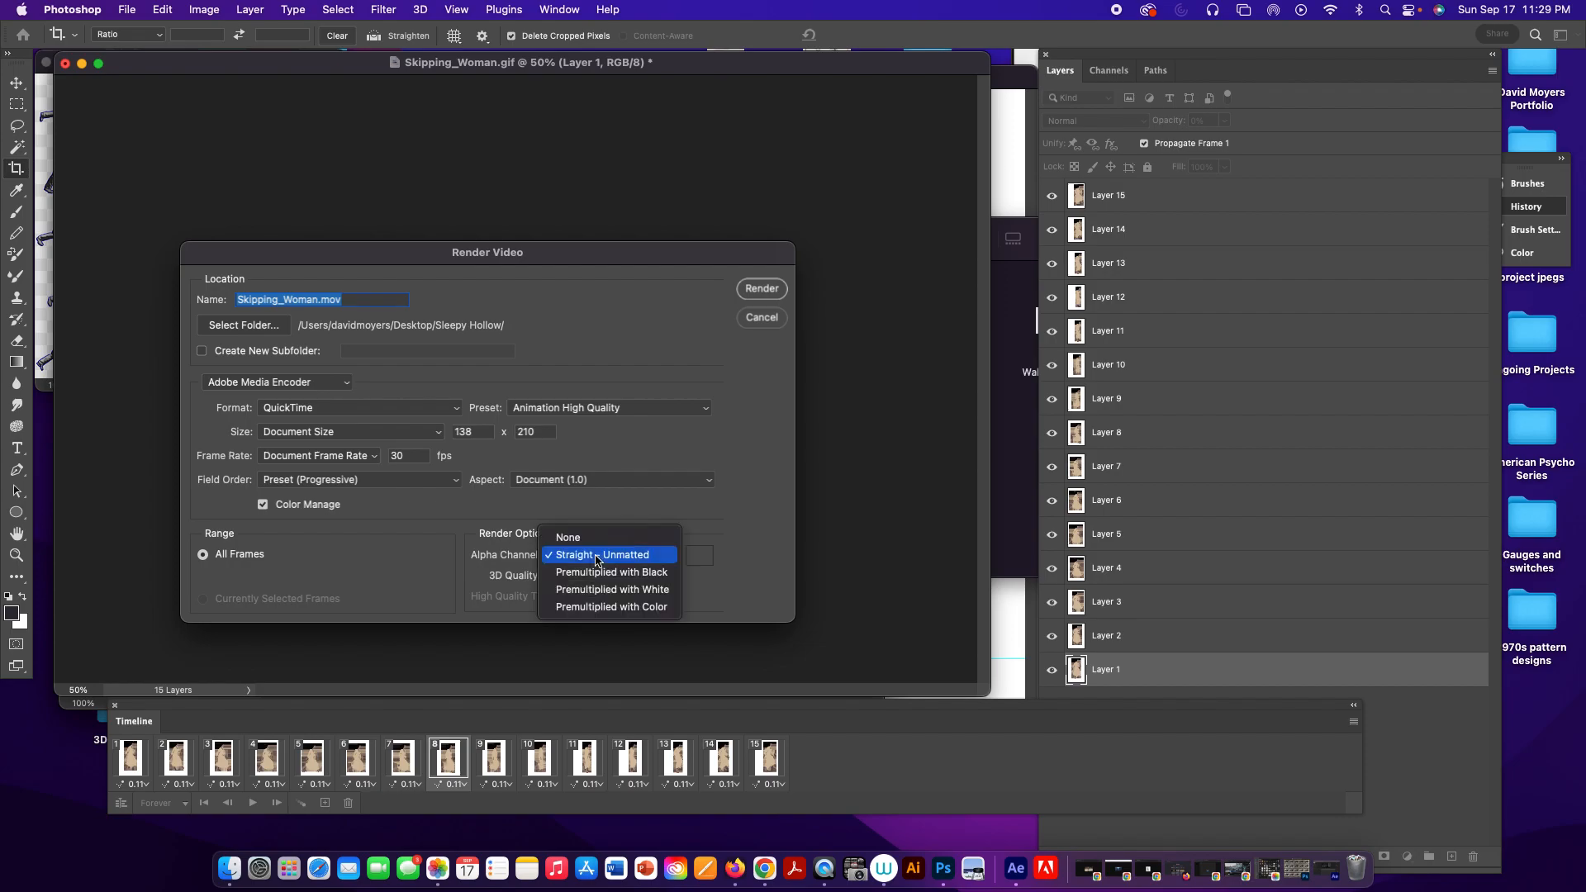
click(597, 555)
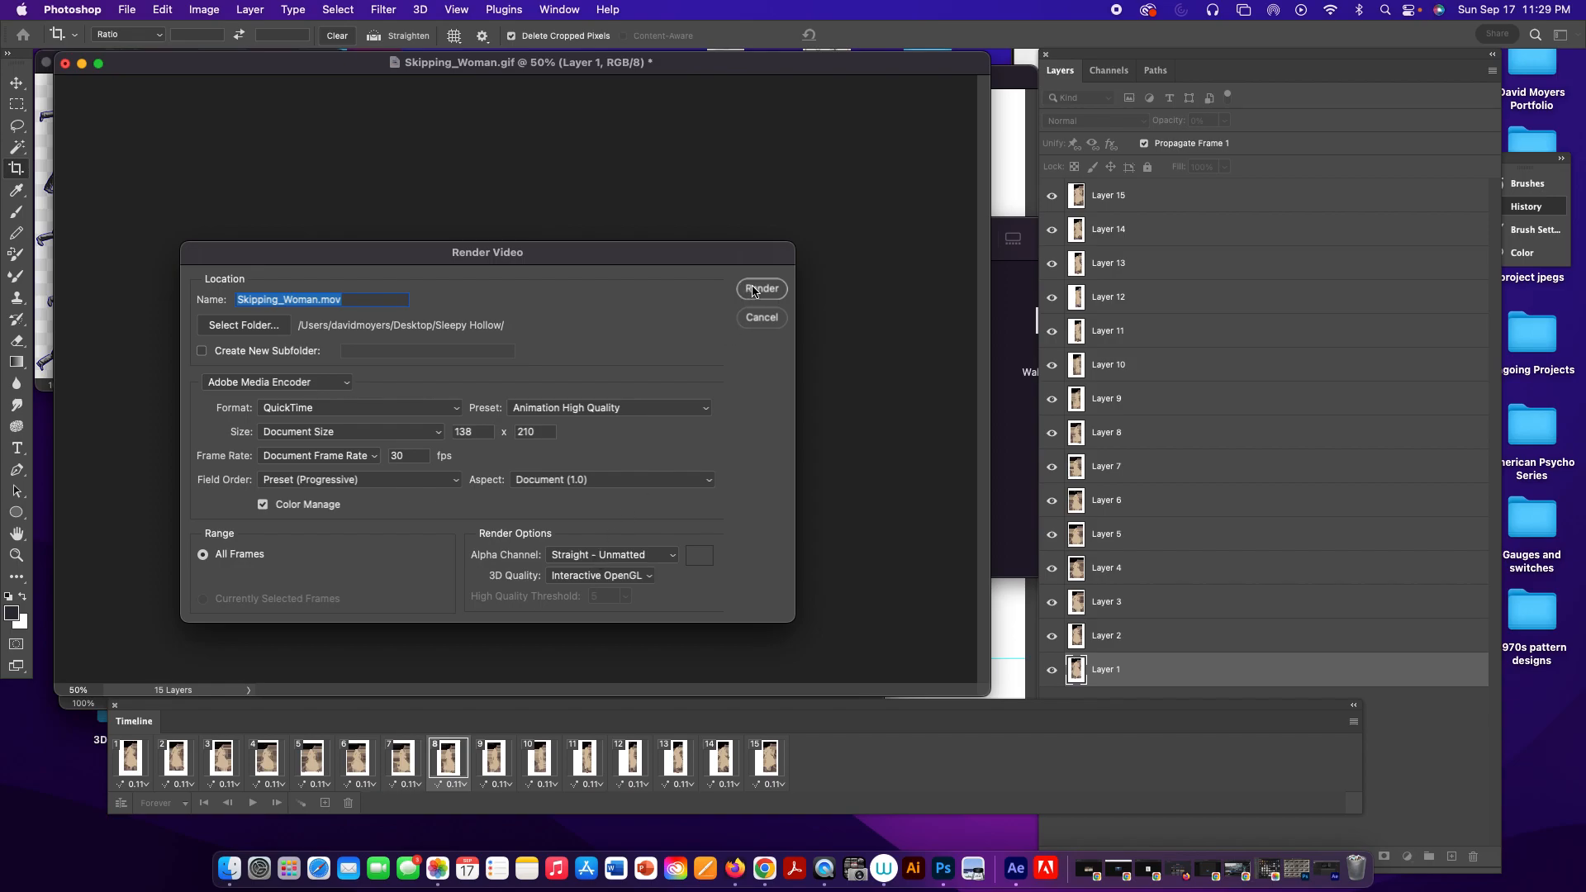
Name the video Skipping_Woman2.mov and render it to the Sleepy Hollow folder.
click(318, 302)
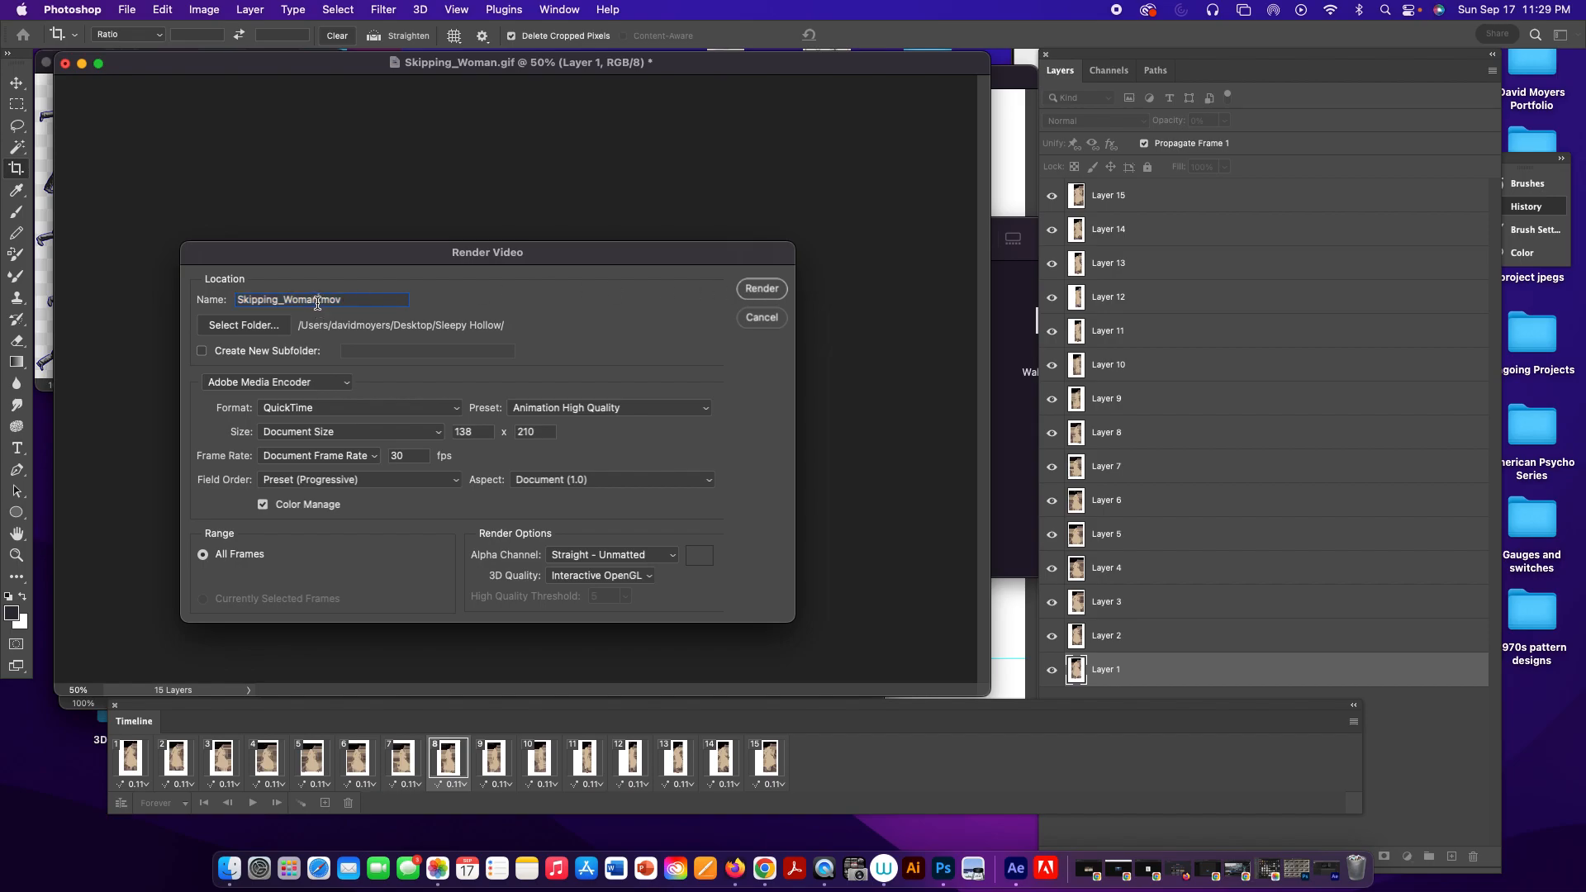
text(2)
click(761, 289)
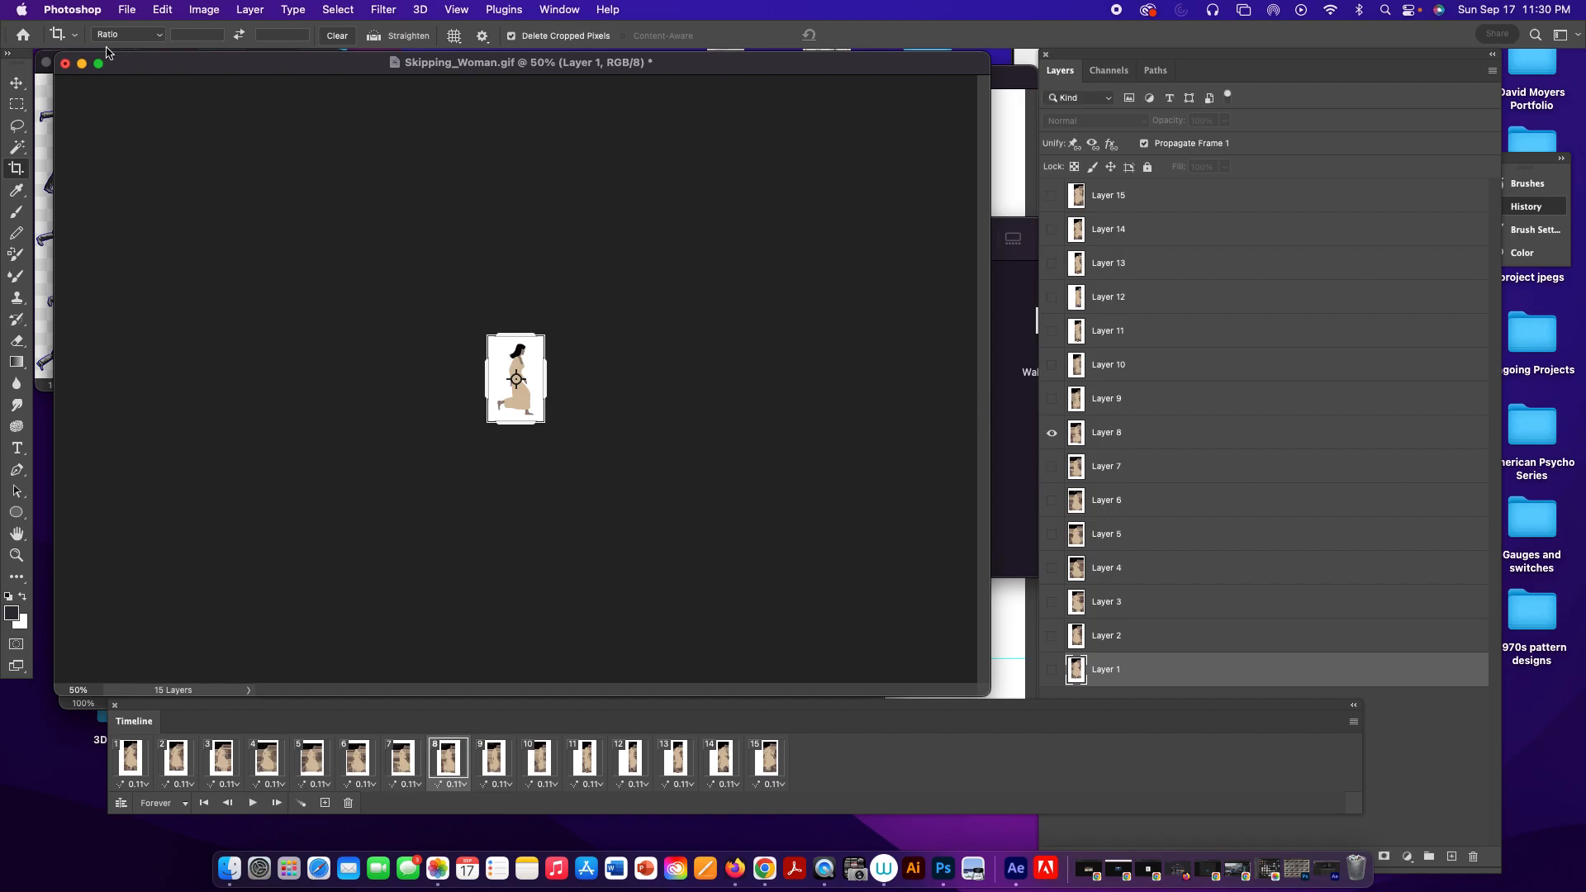
Minimize the Skipping_Woman.gif document, locate Skipping_Woman2.mov in the Sleepy Hollow folder and switch to After Effects.
click(82, 63)
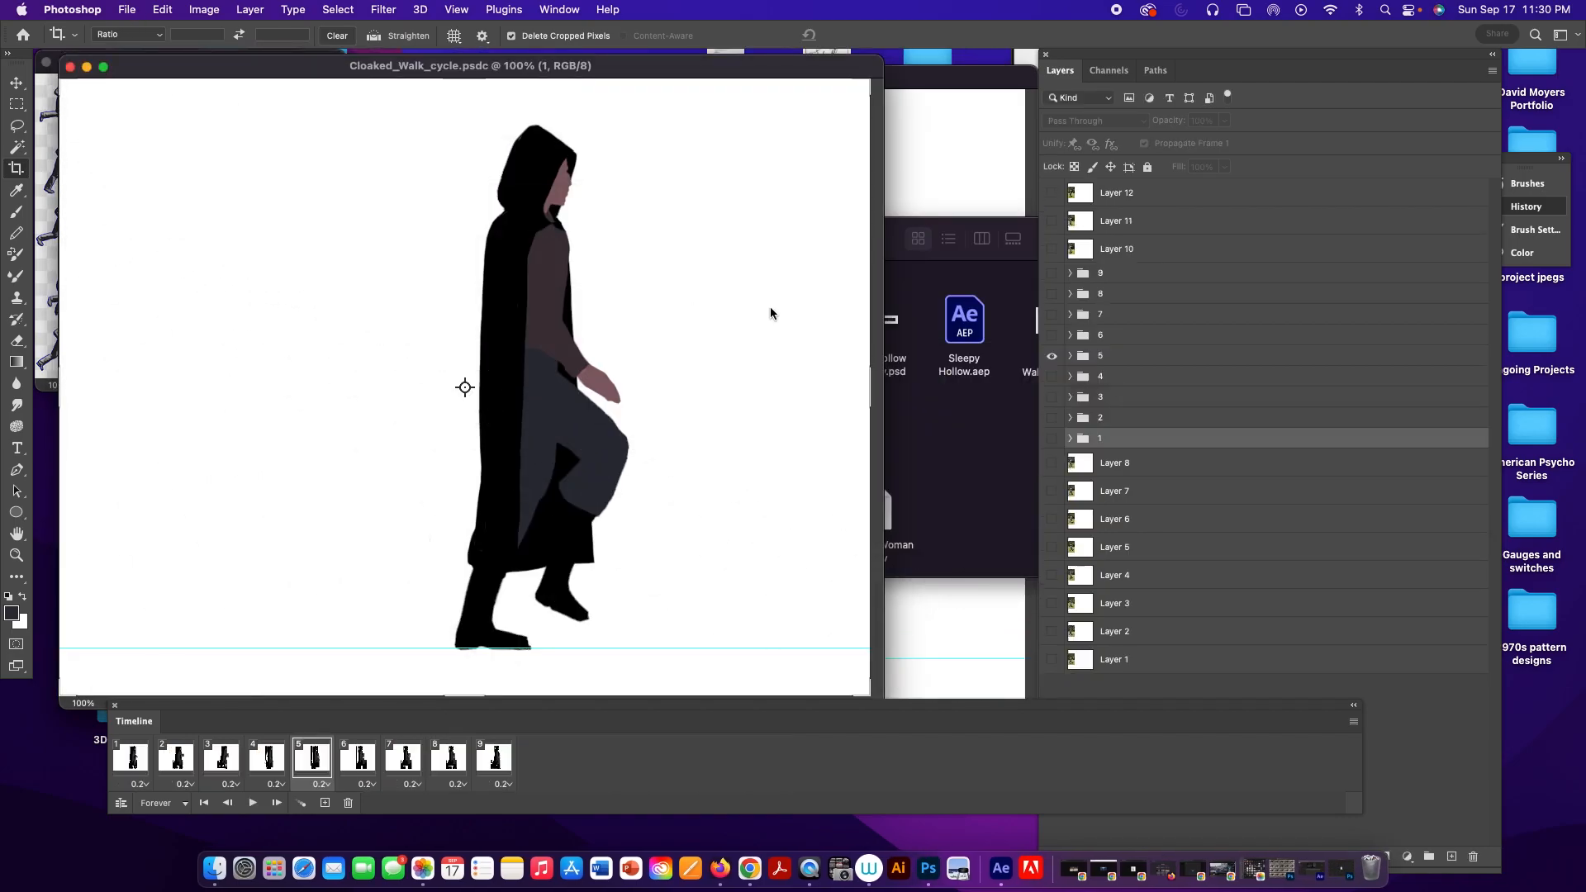
click(919, 398)
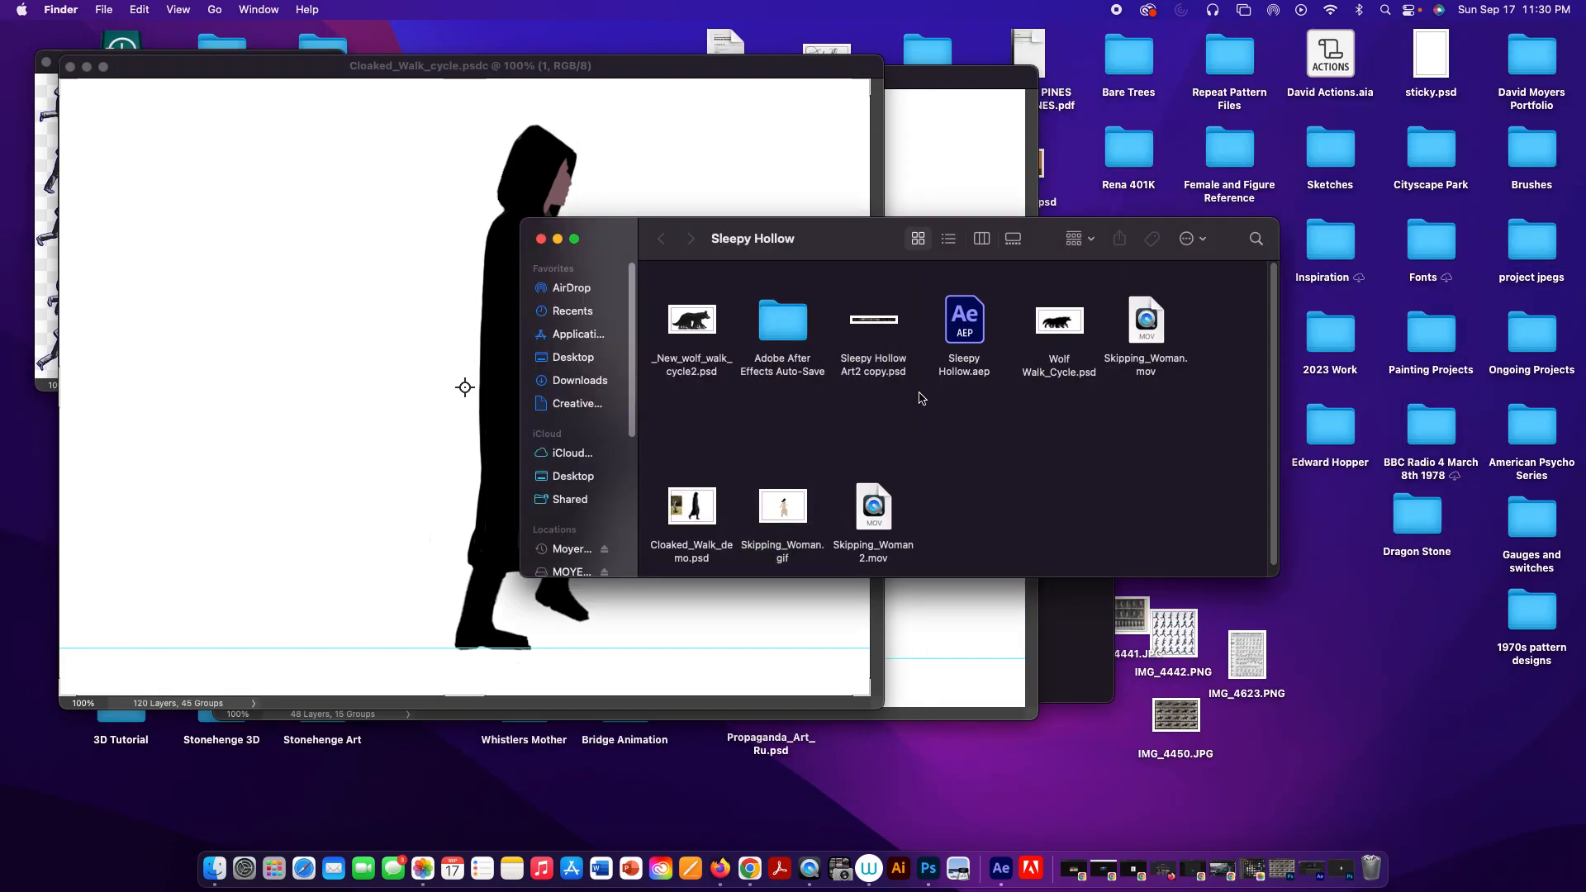
click(867, 517)
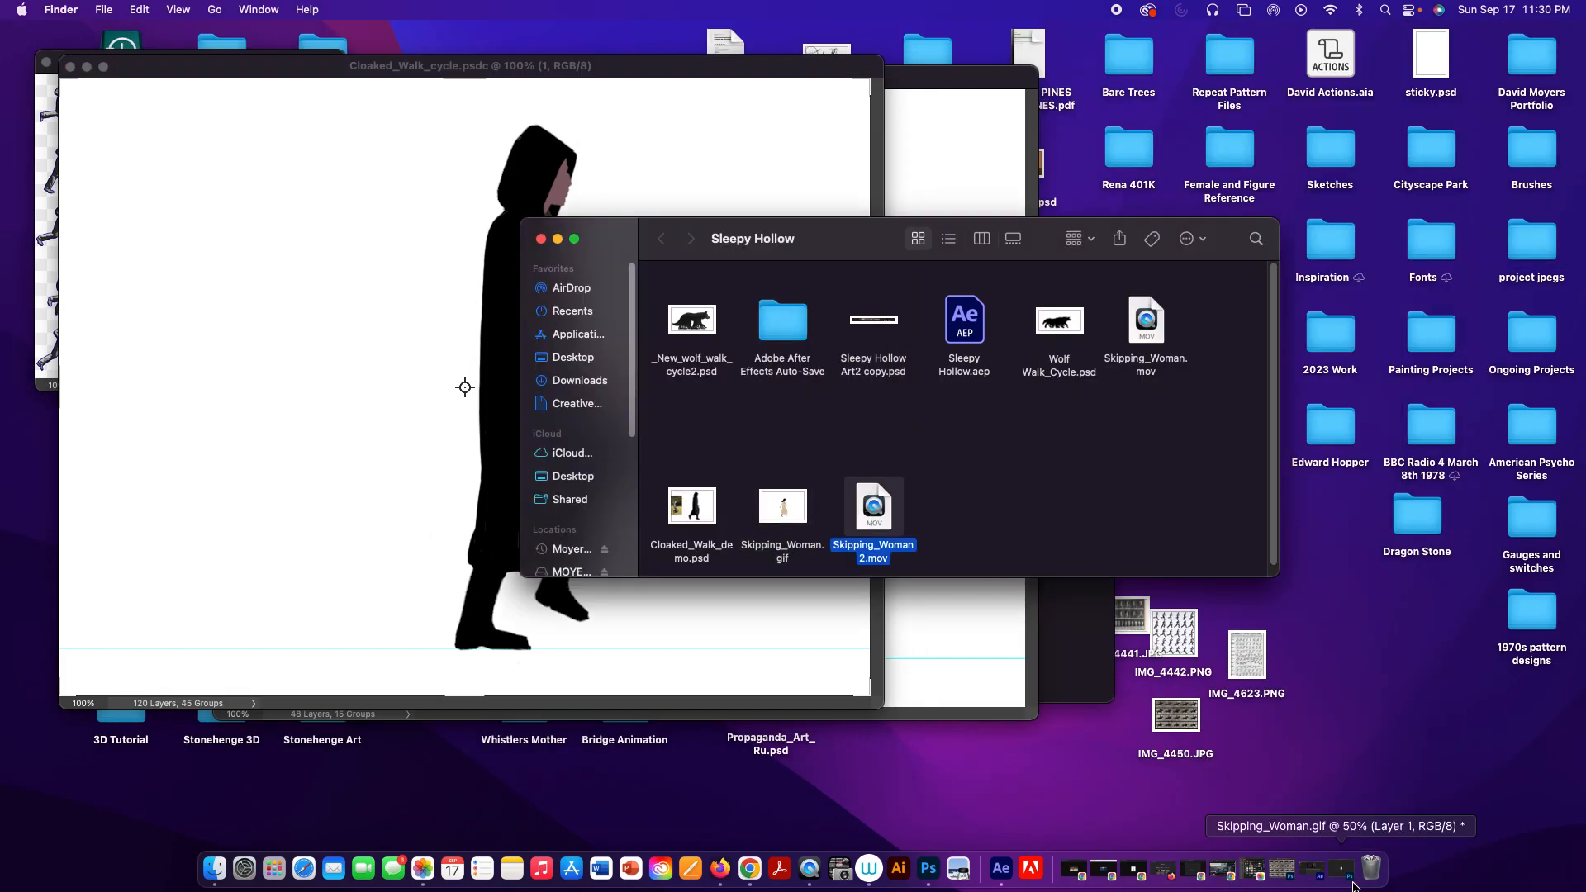
click(1316, 871)
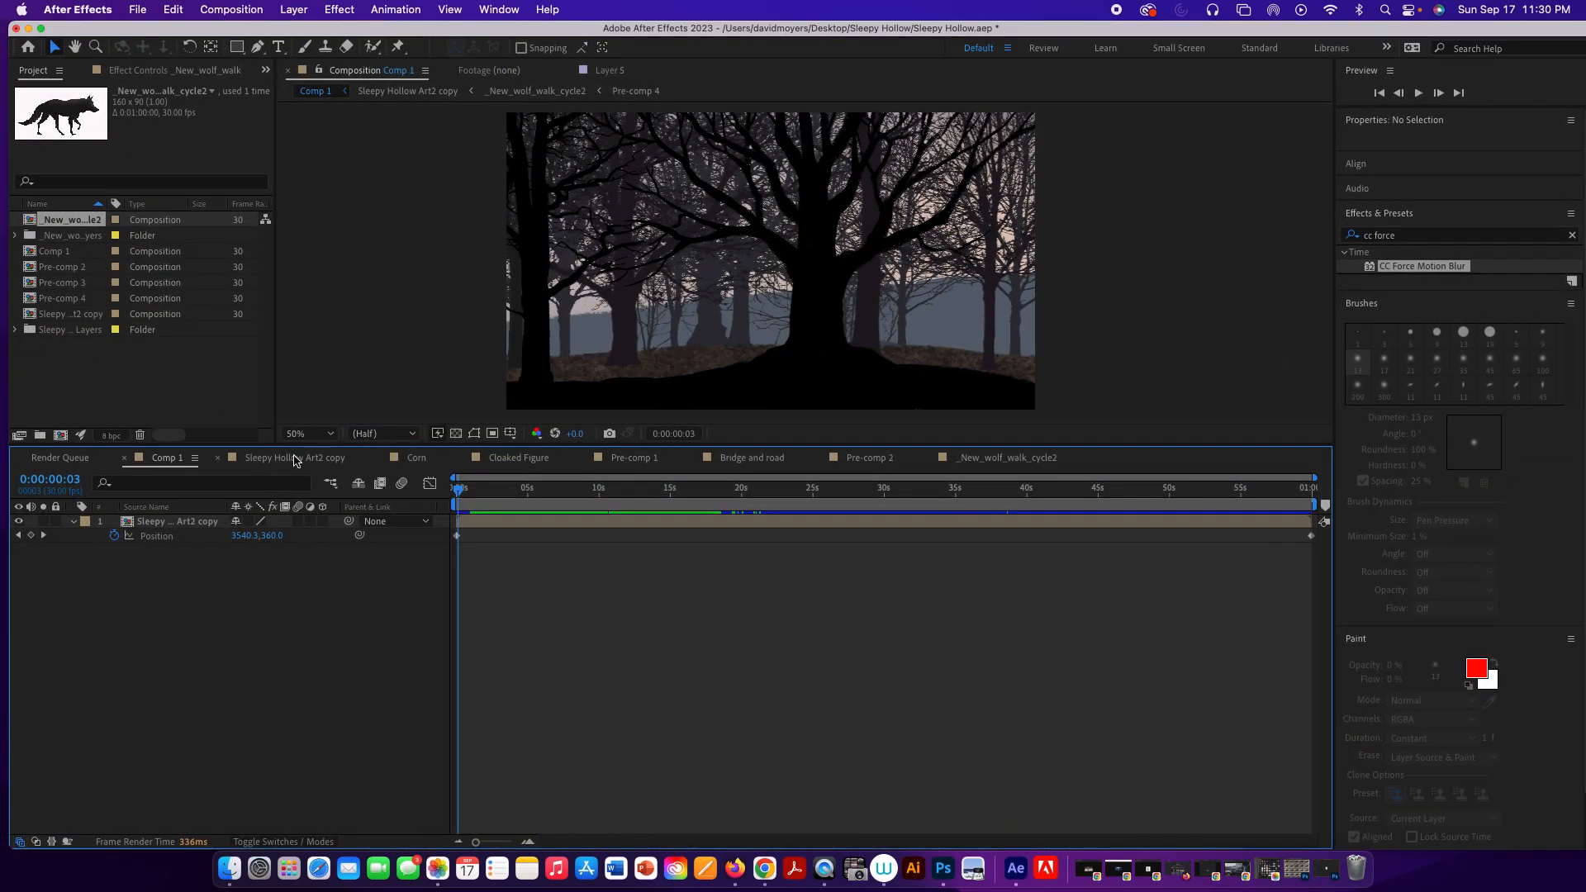
Open the Sleepy Hollow Art2 copy composition and enlarge its viewer to show the panorama's large tree and cornfield.
click(295, 457)
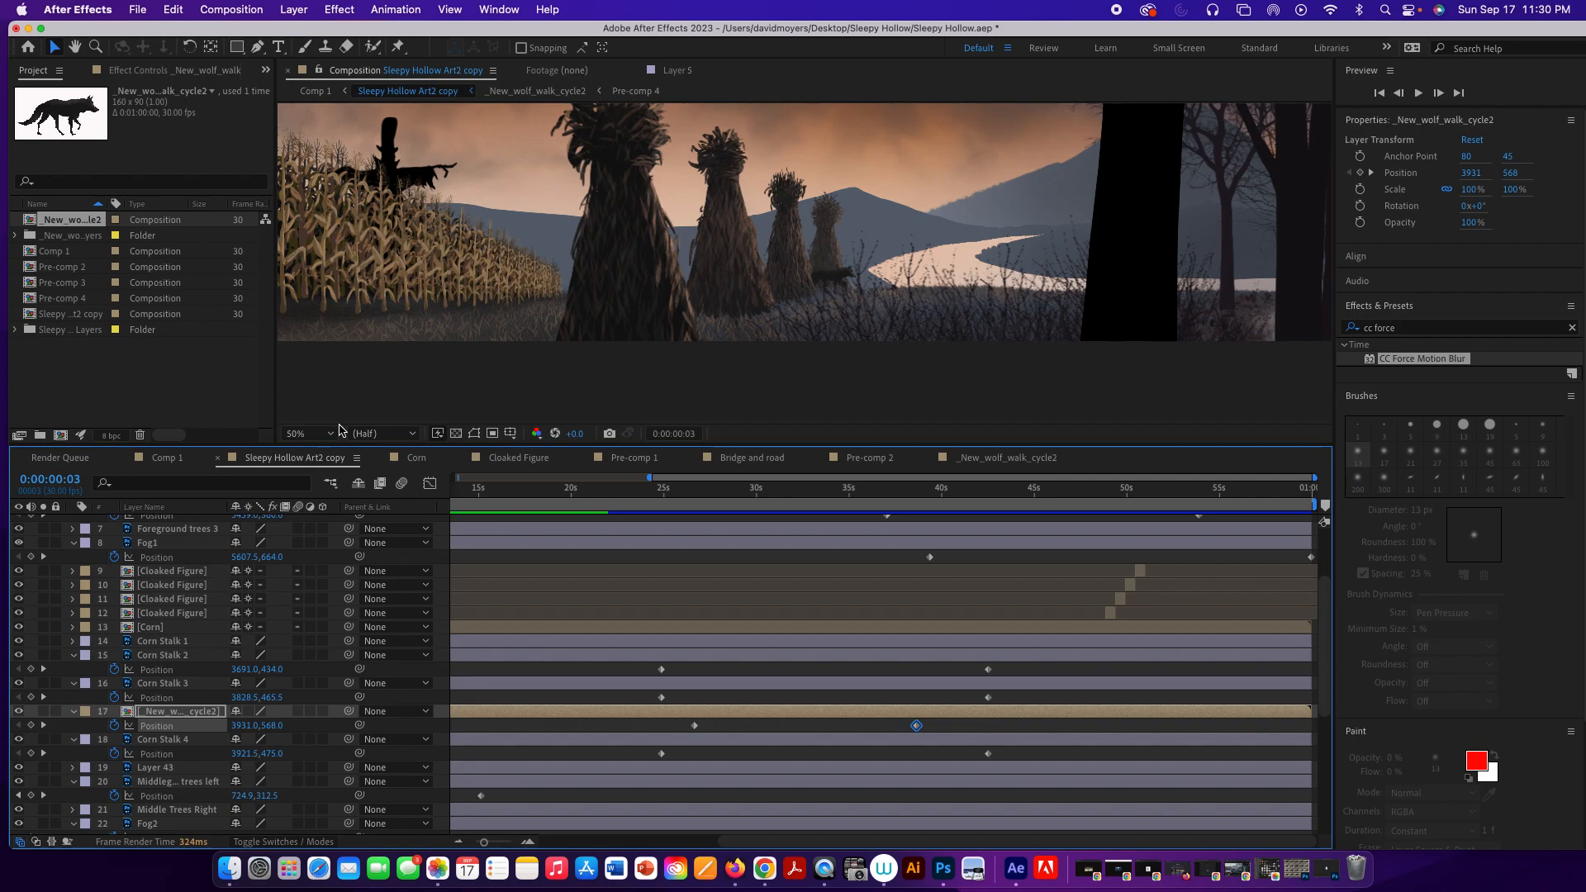
key(h)
scroll(478, 320, down, 2)
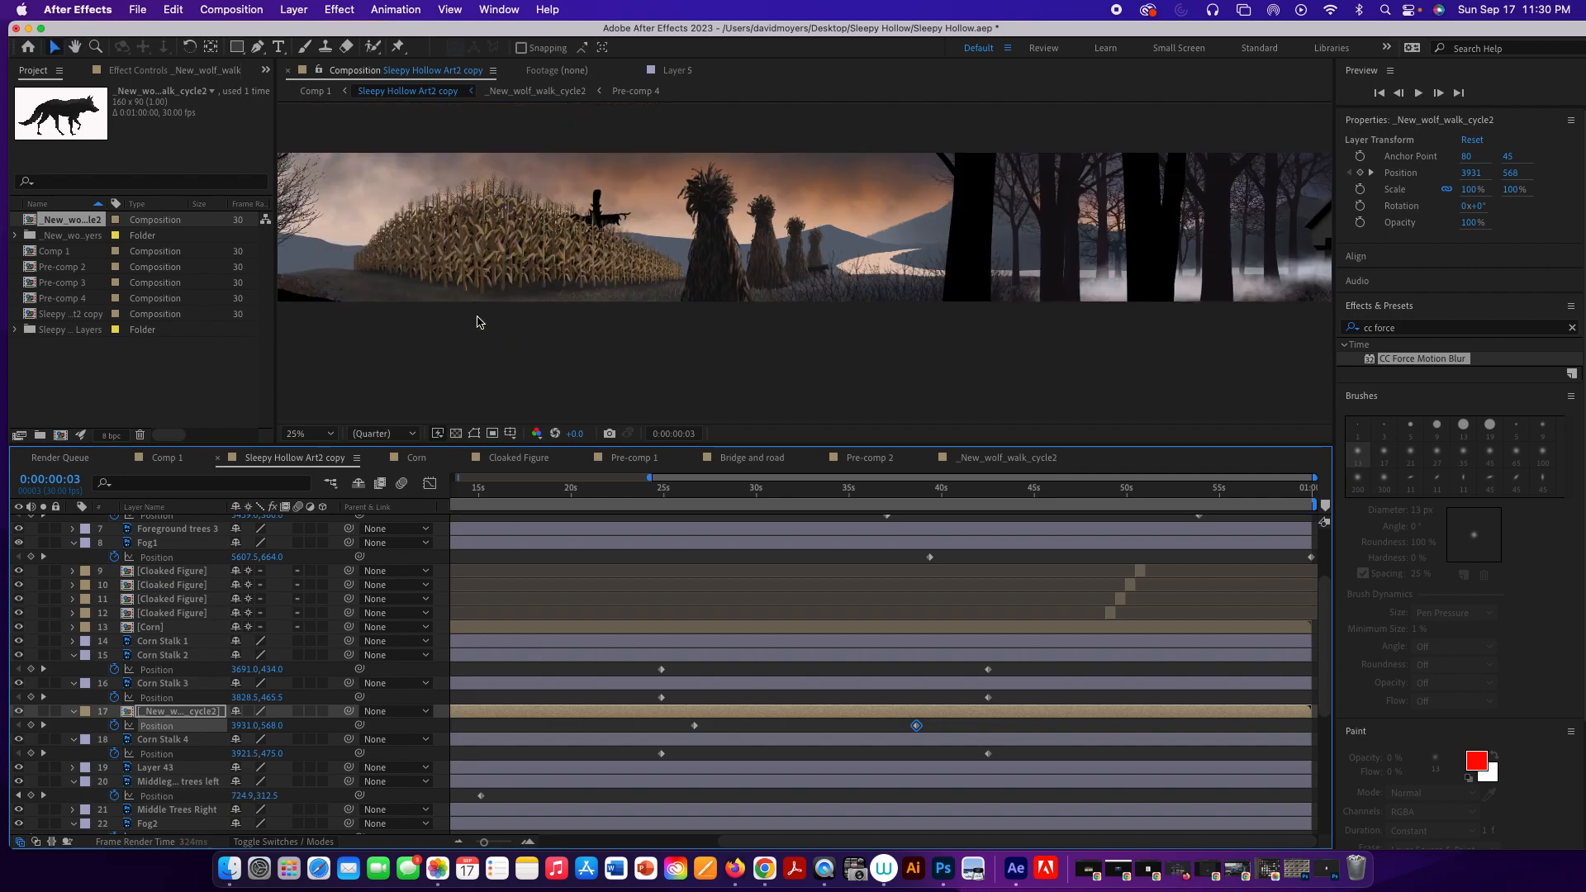
scroll(567, 238, up, 1)
drag(759, 444, 759, 506)
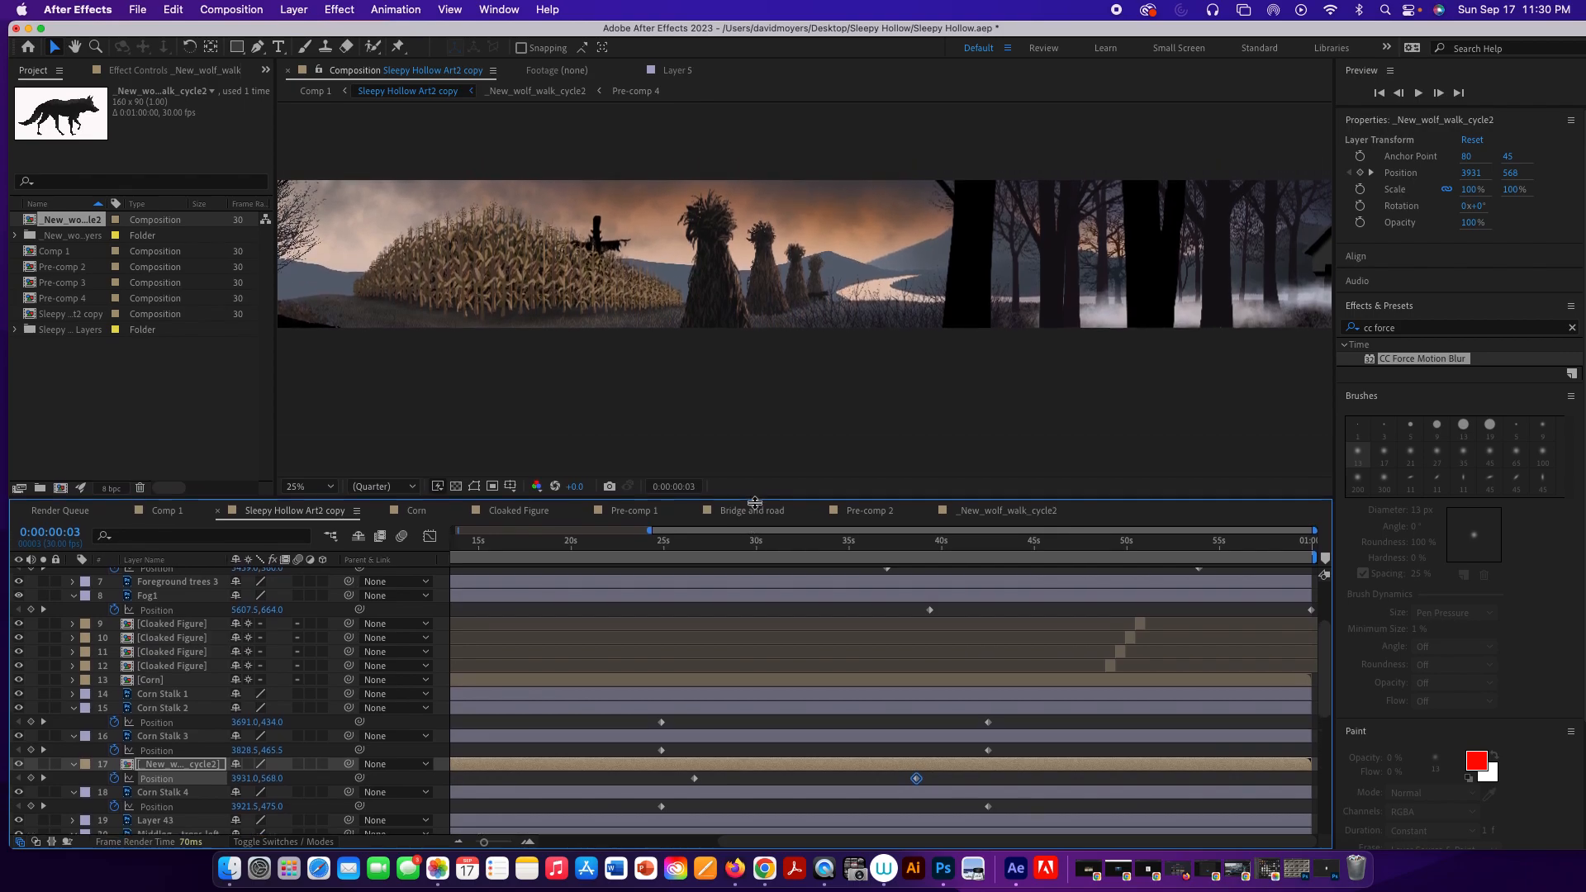
key(h)
drag(472, 275, 942, 304)
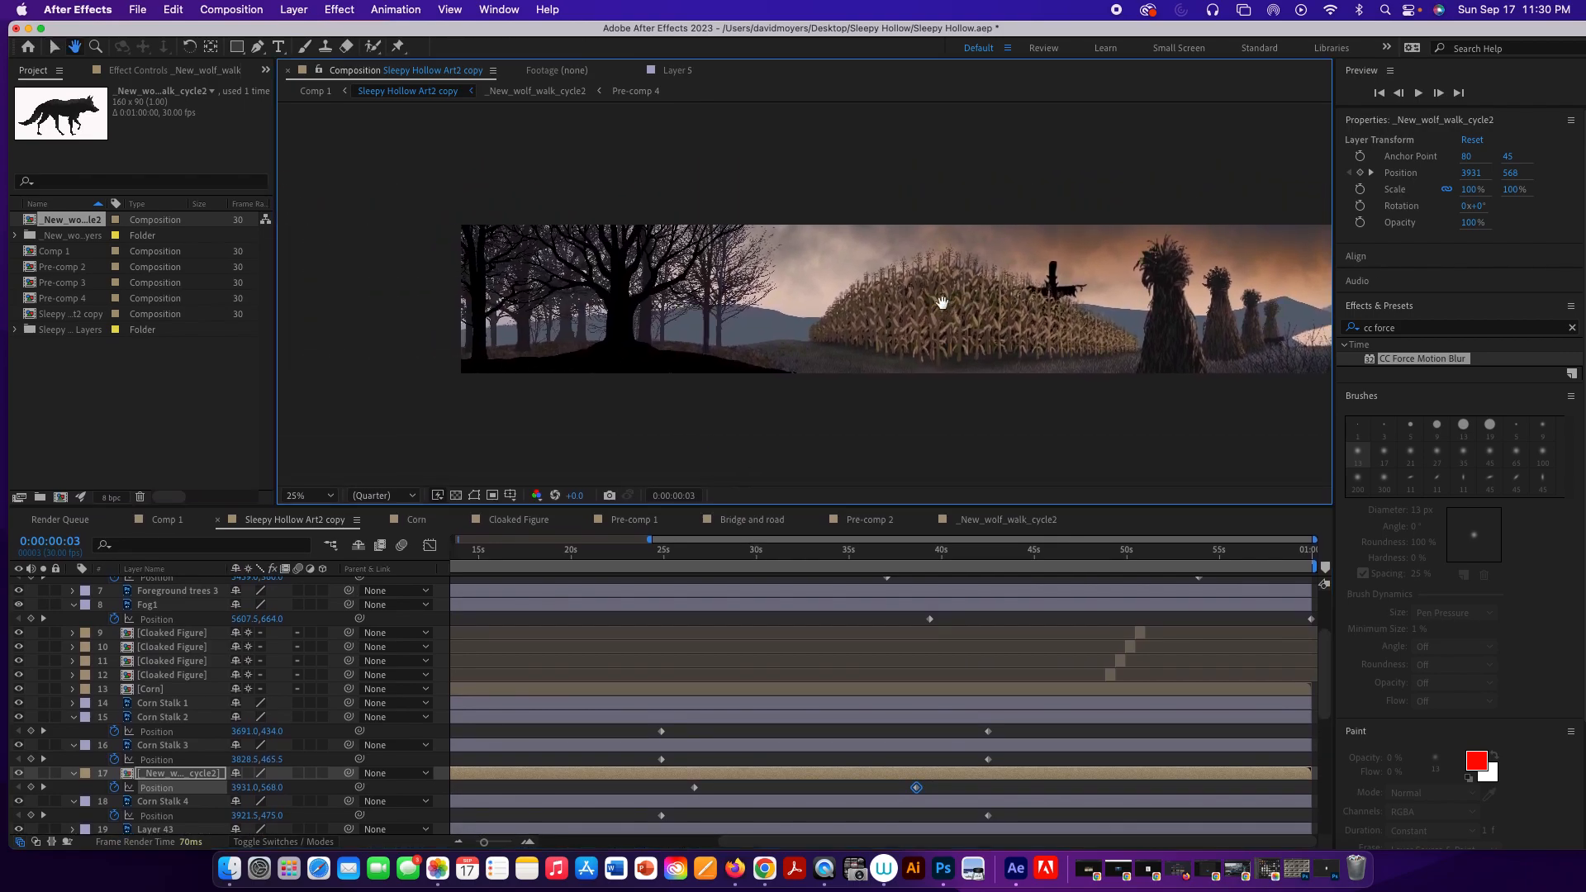
drag(806, 308, 608, 320)
key(v)
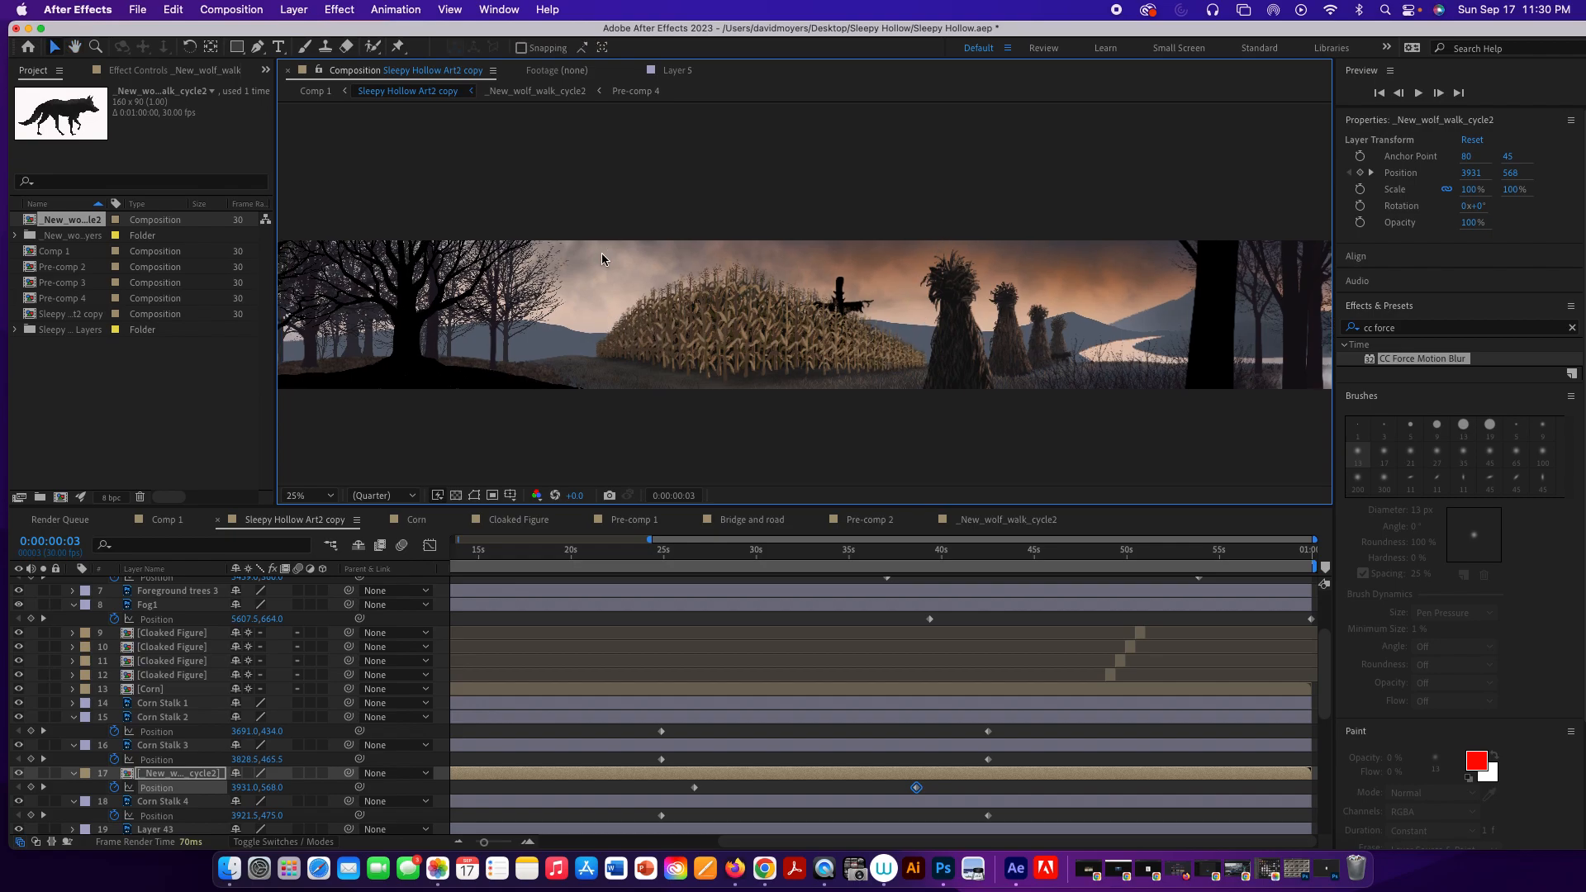
click(201, 417)
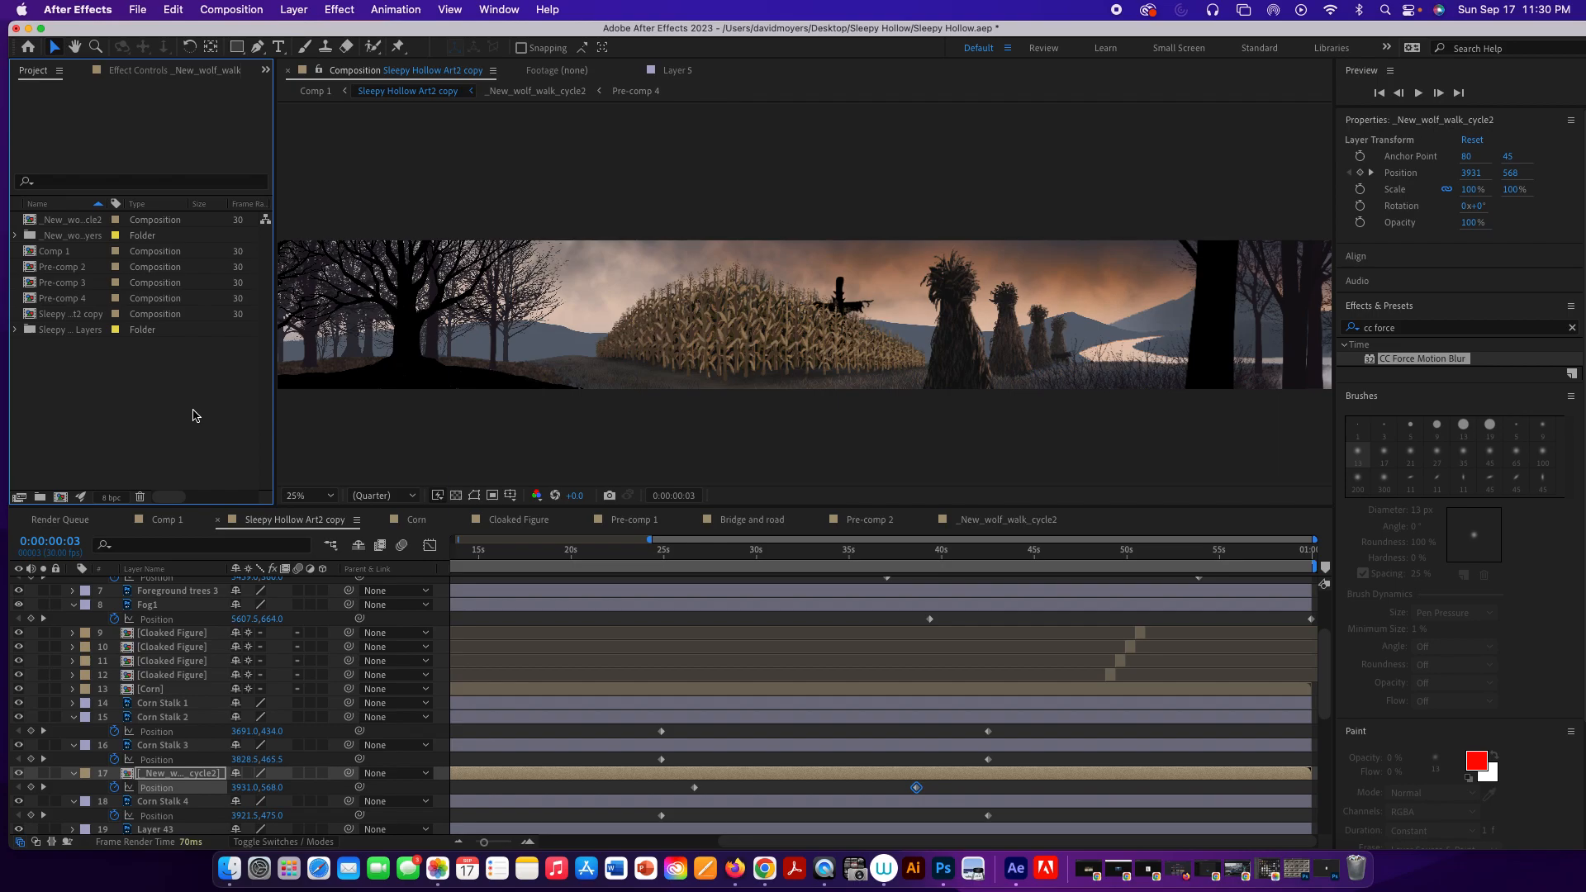
double_click(196, 416)
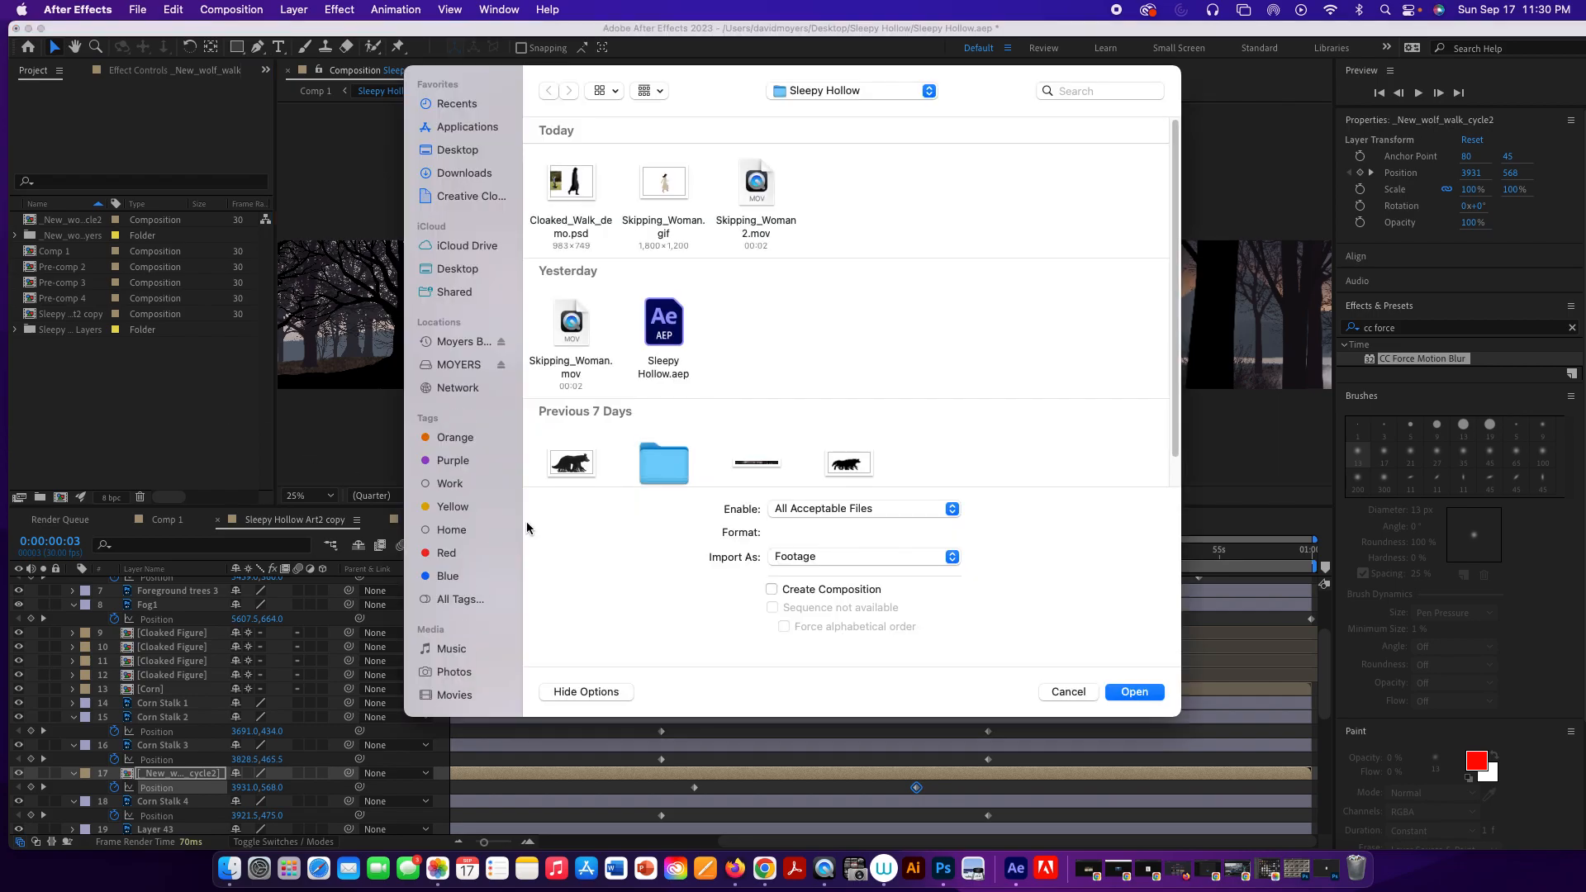
click(1072, 693)
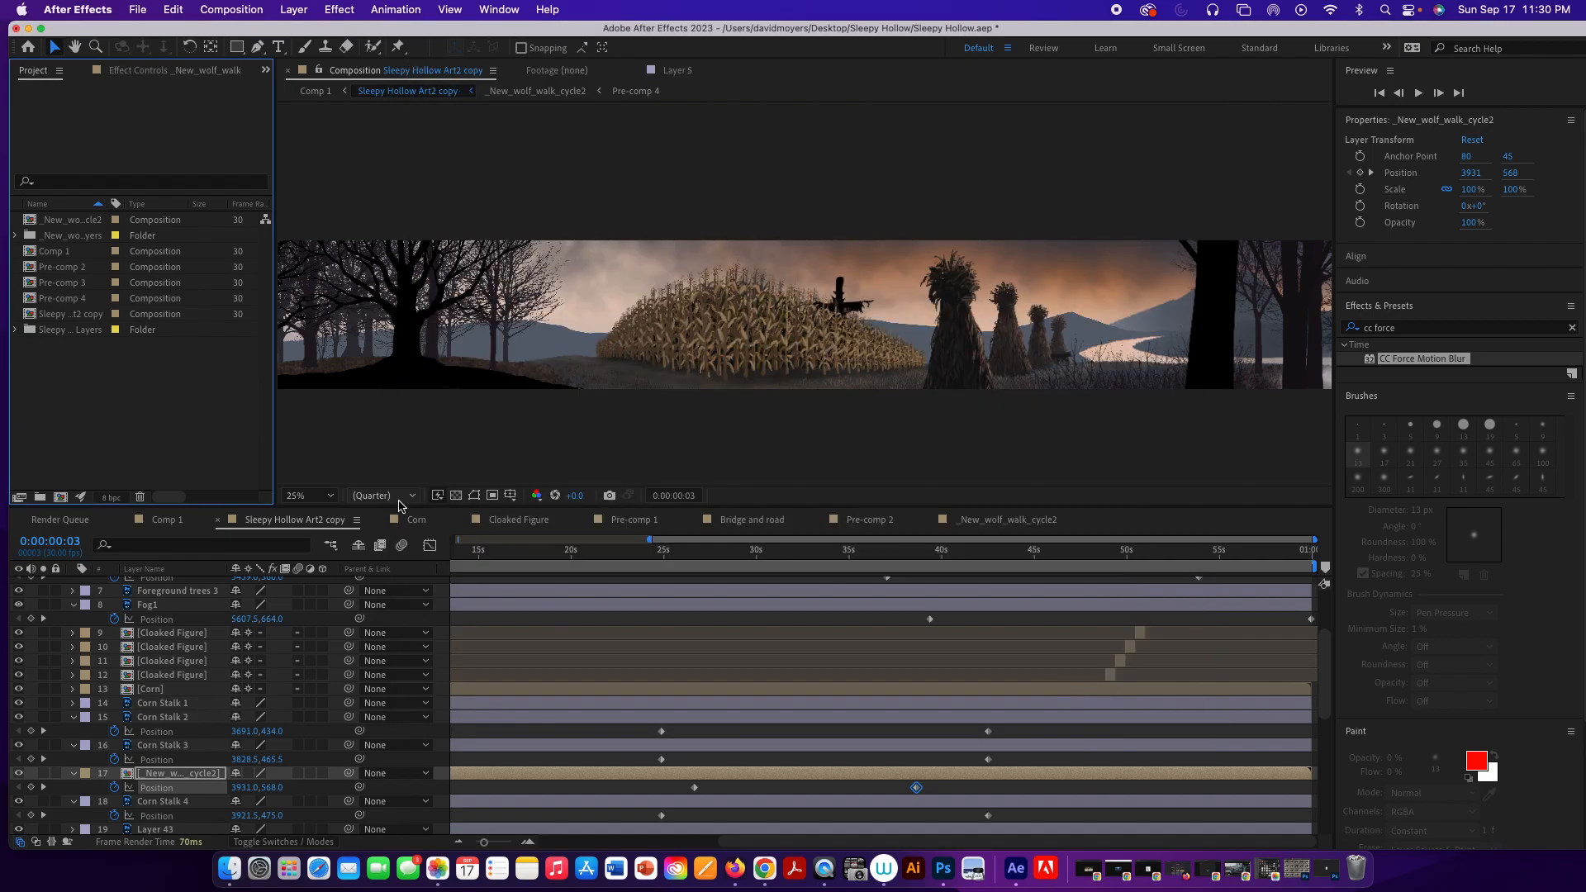
Import Skipping_Woman2.mov from the Sleepy Hollow folder as footage.
double_click(143, 427)
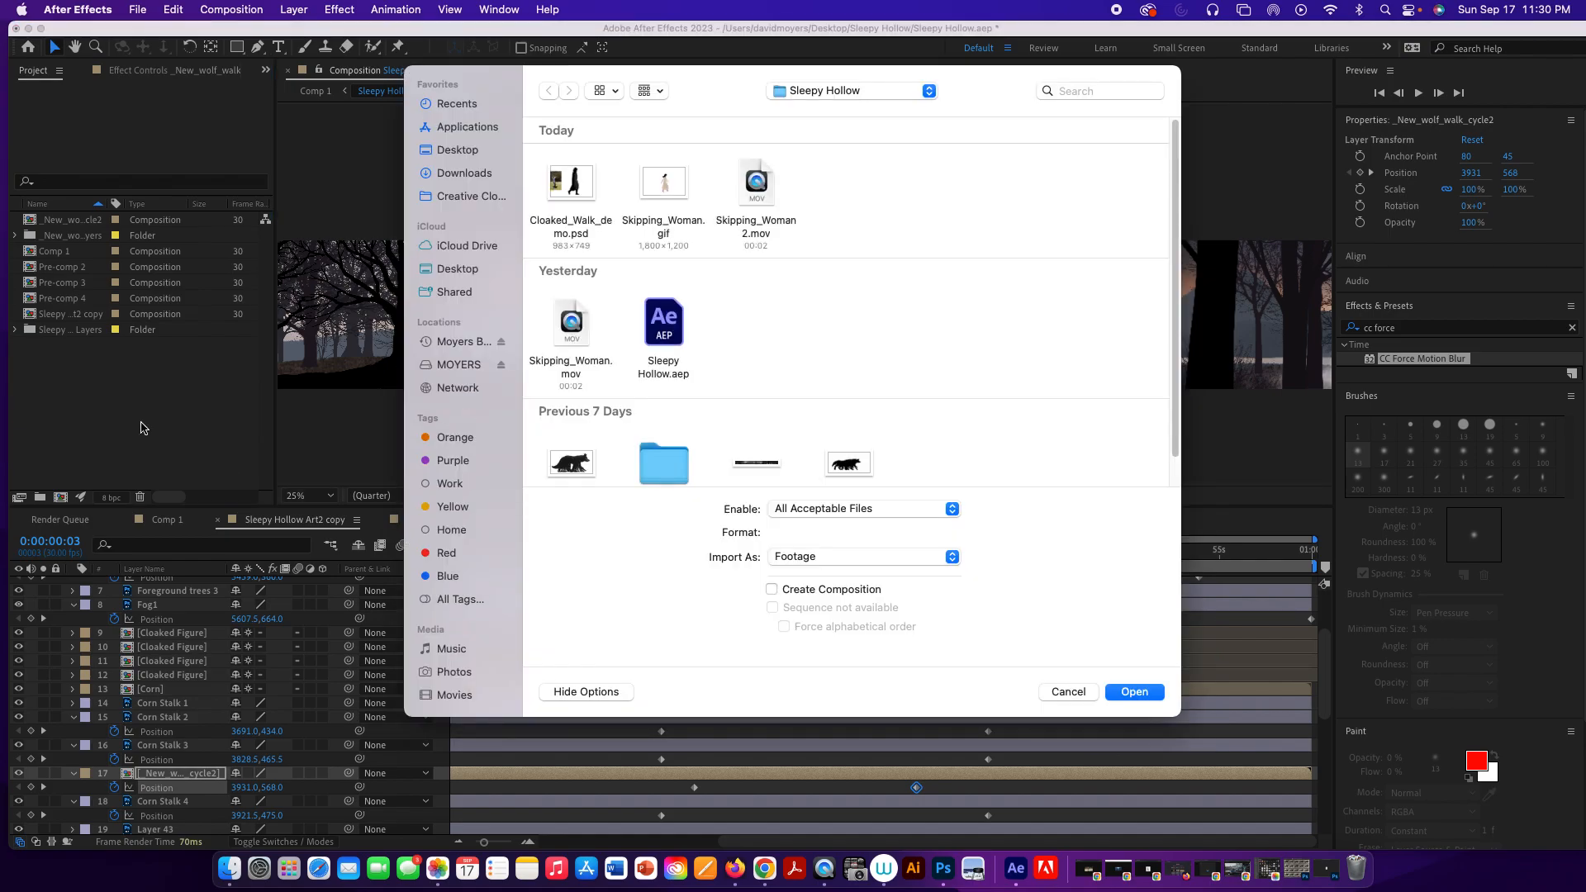
click(755, 197)
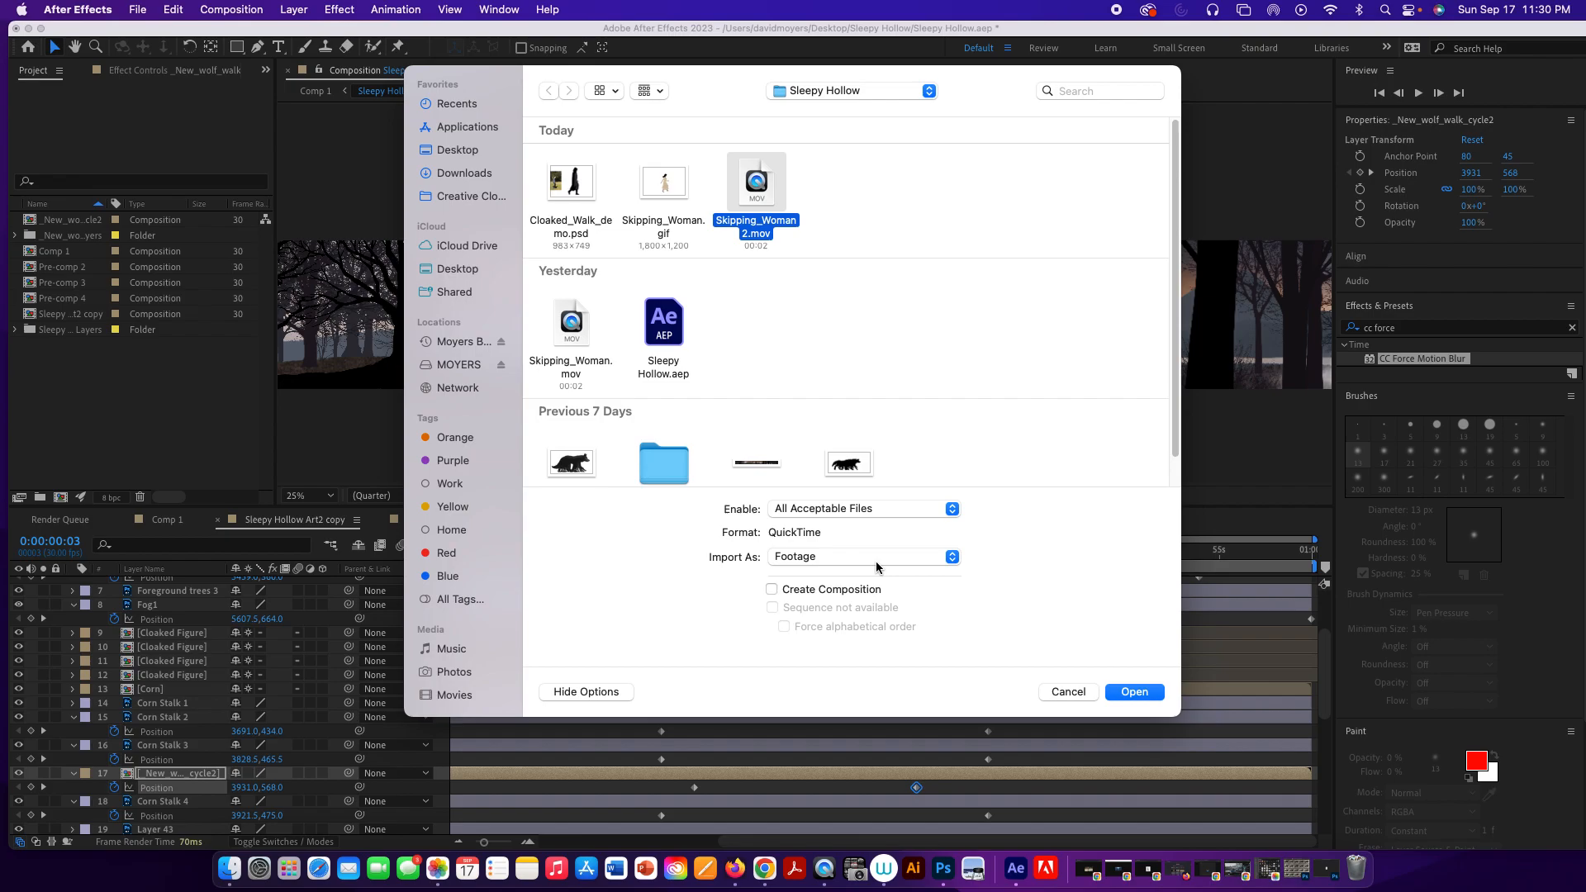
click(1135, 692)
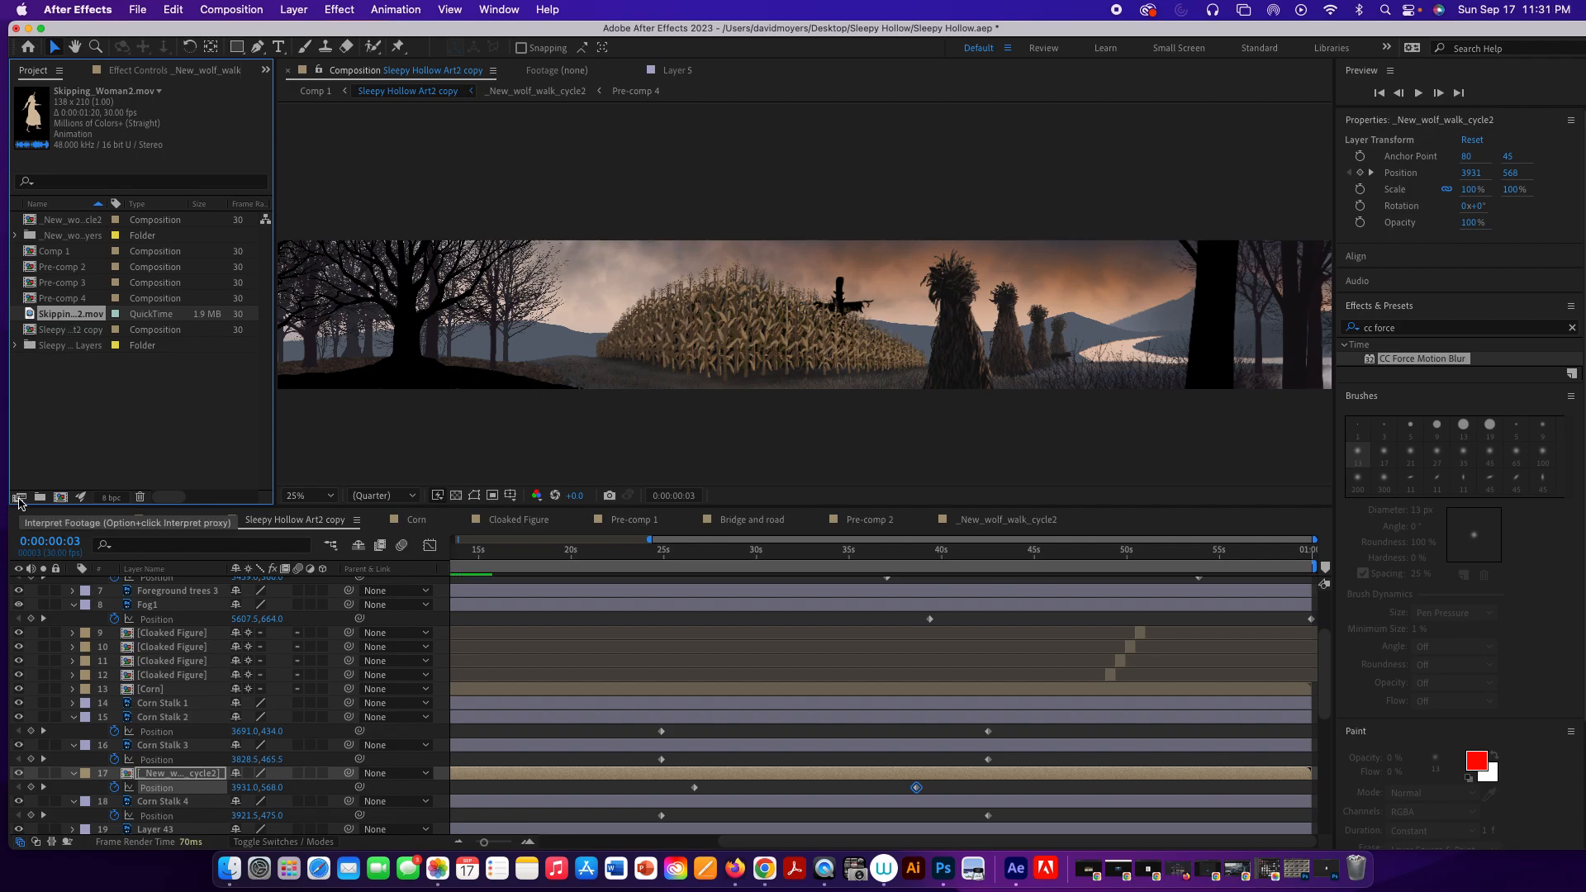
Set the Skipping_Woman2.mov footage to loop 15 times in its interpretation settings.
click(19, 498)
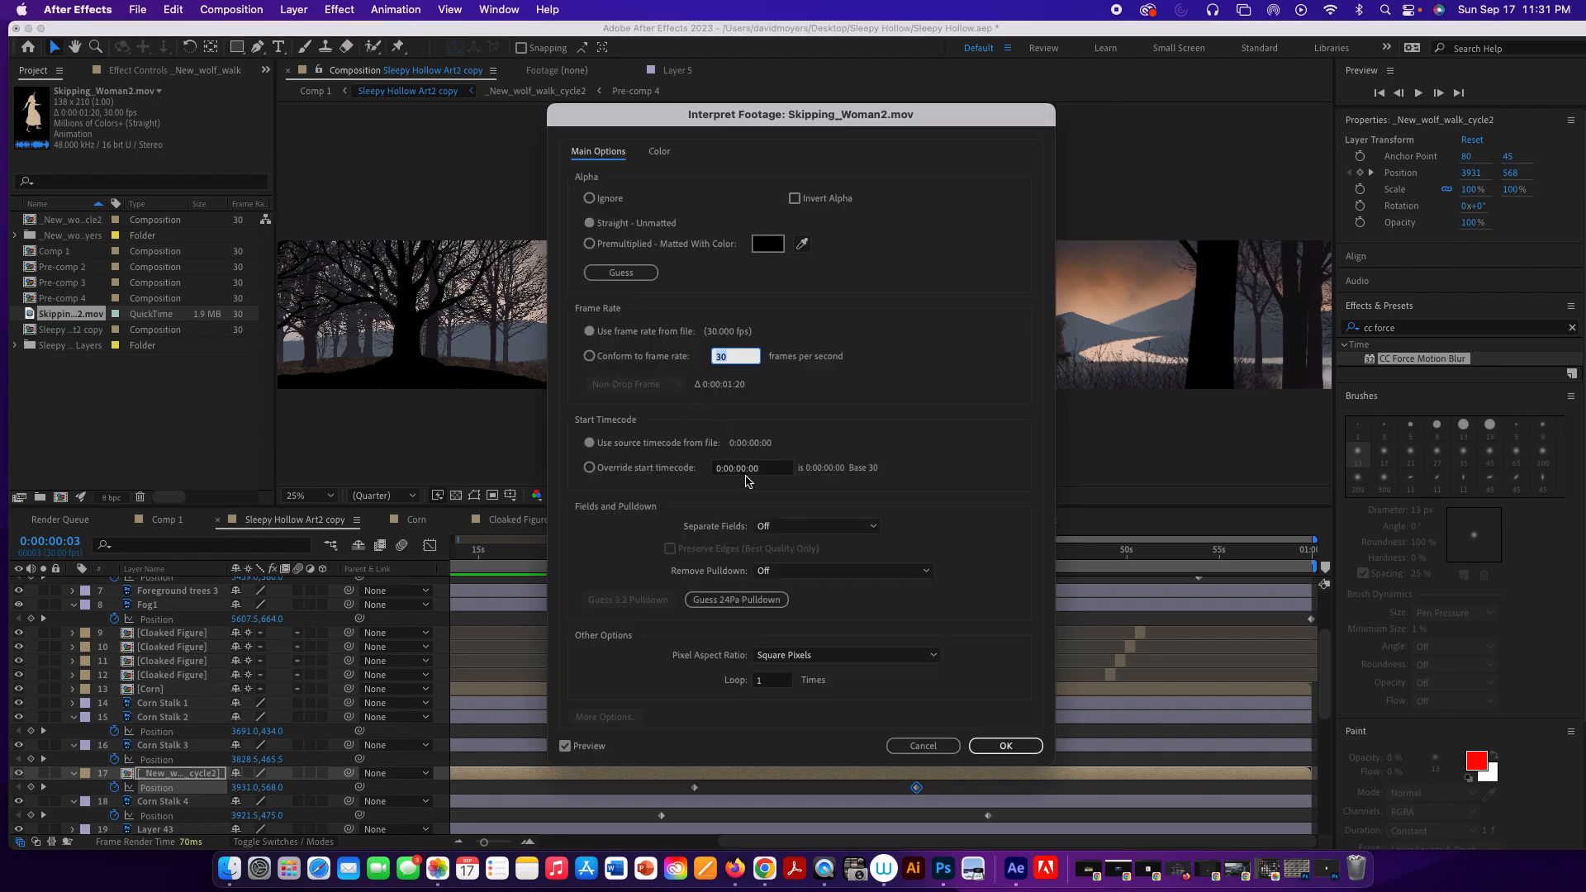
click(766, 682)
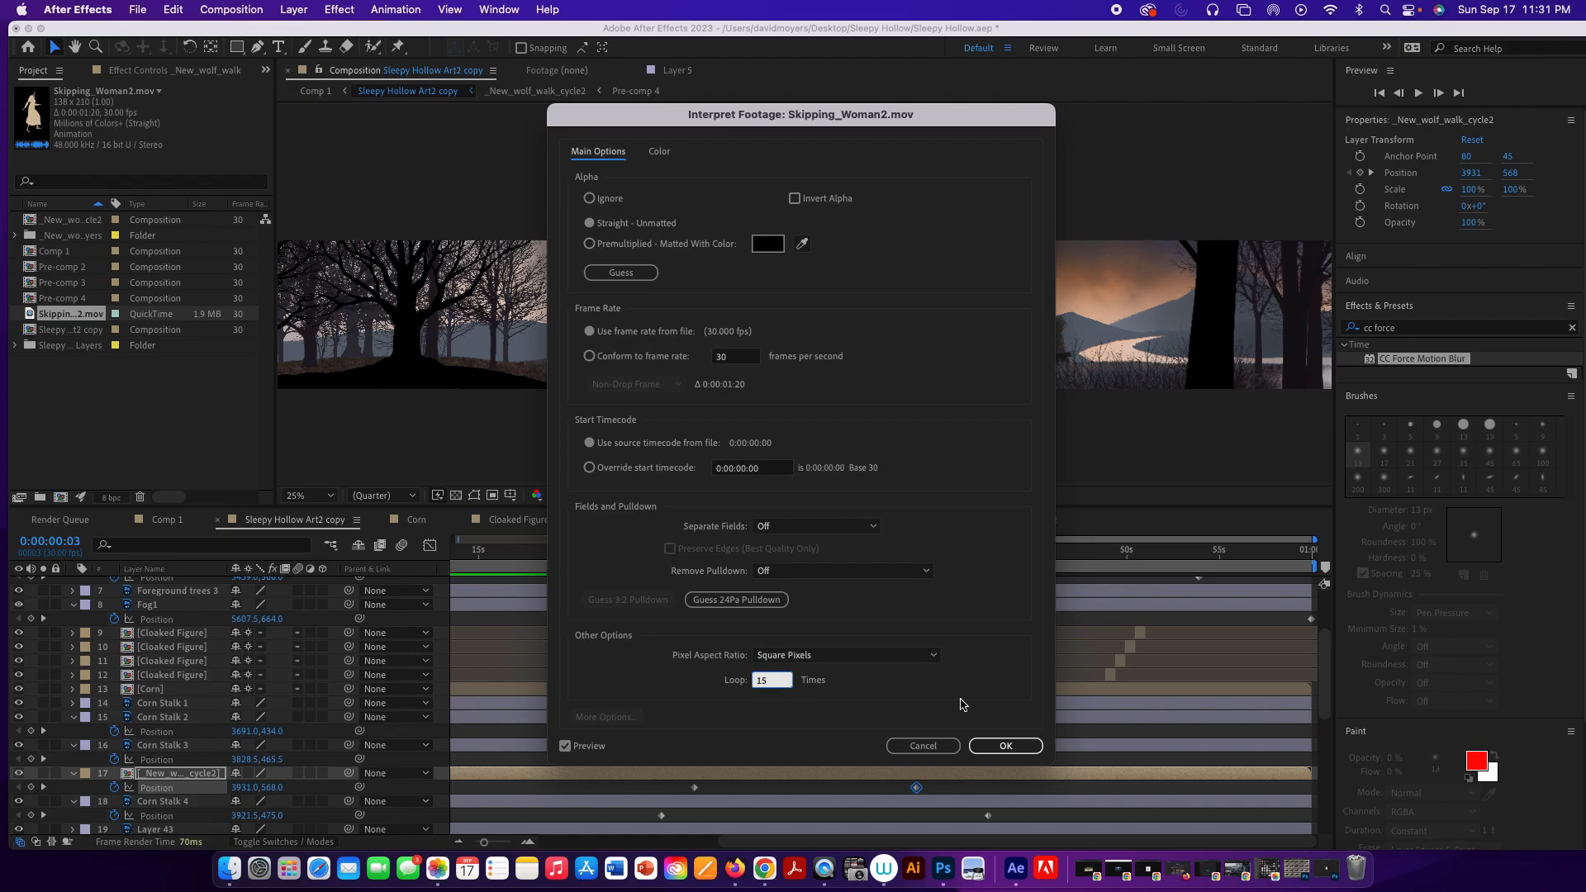
text(15)
click(1012, 746)
click(1013, 747)
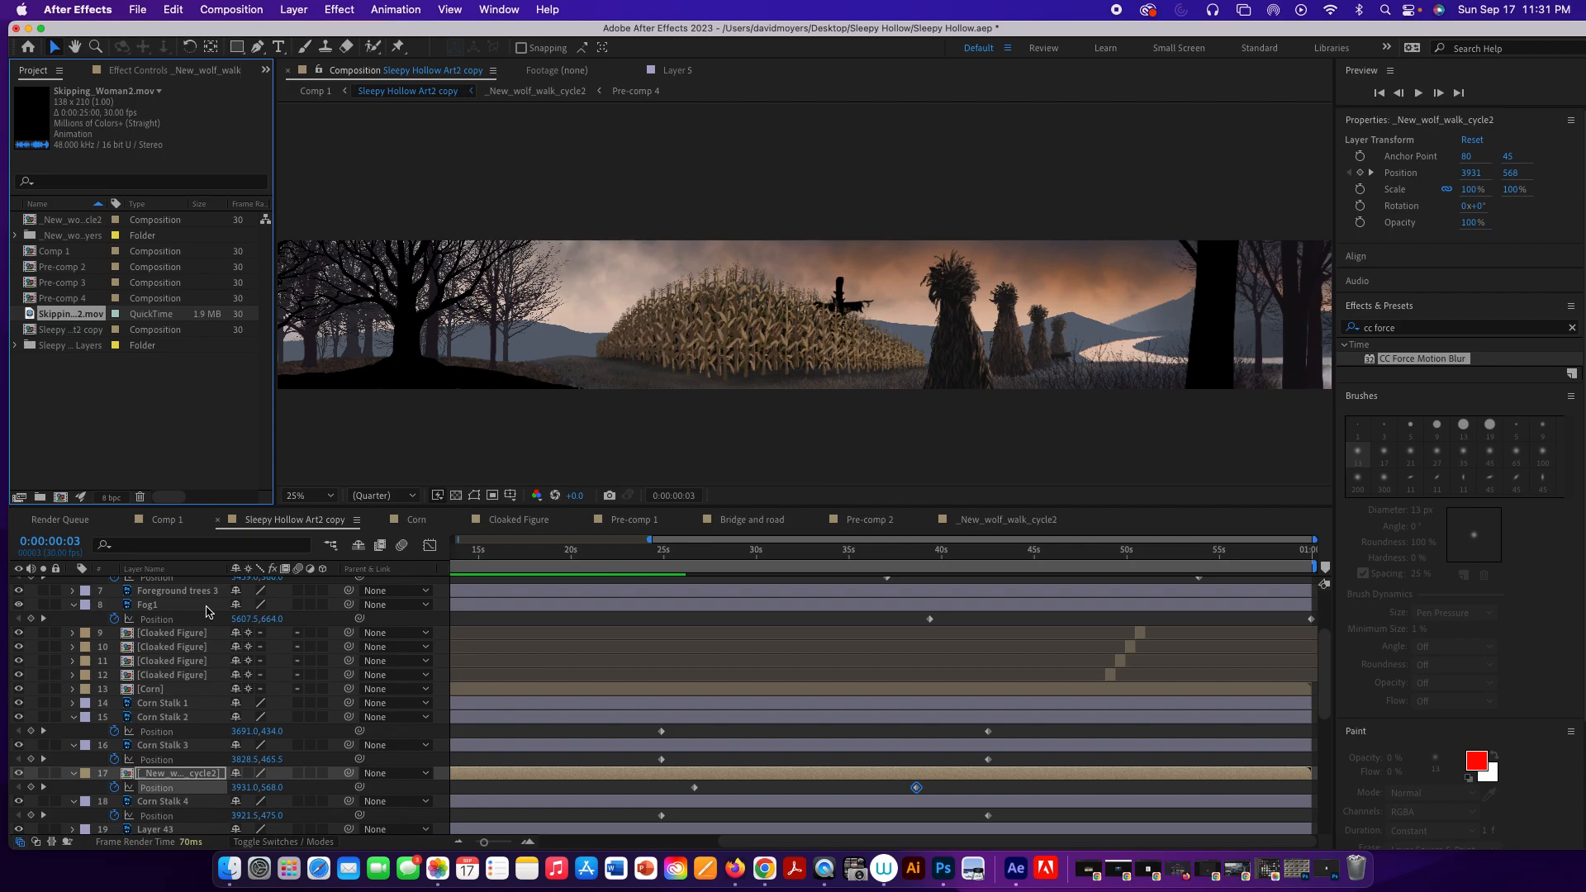
Add Skipping_Woman2.mov to the composition as a layer directly below the middleground trees left layer.
scroll(206, 611, down, 4)
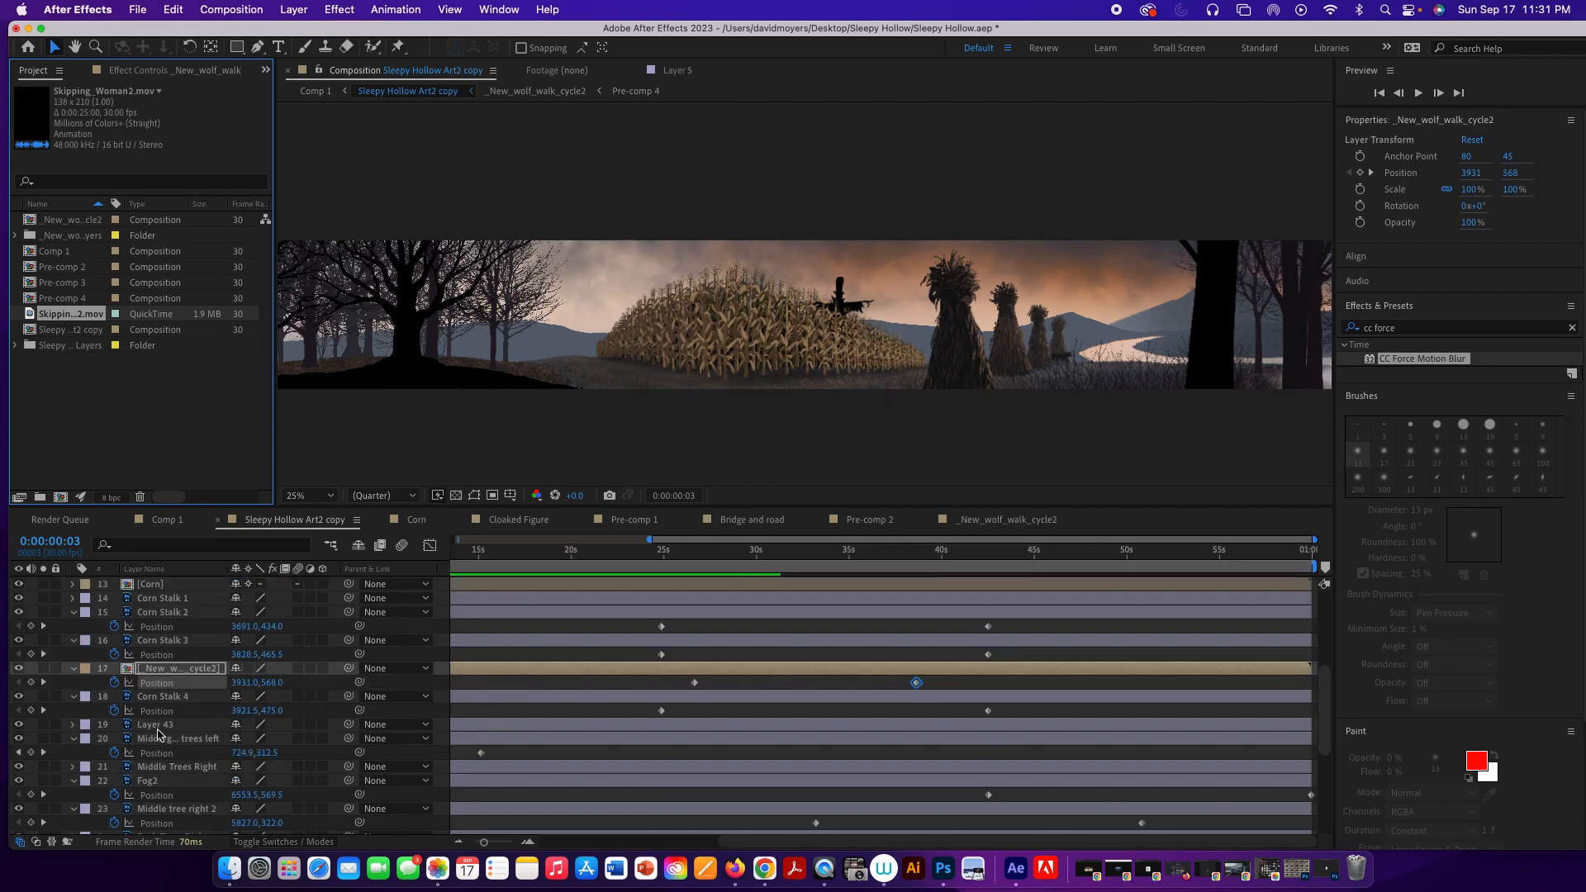
click(19, 738)
click(18, 739)
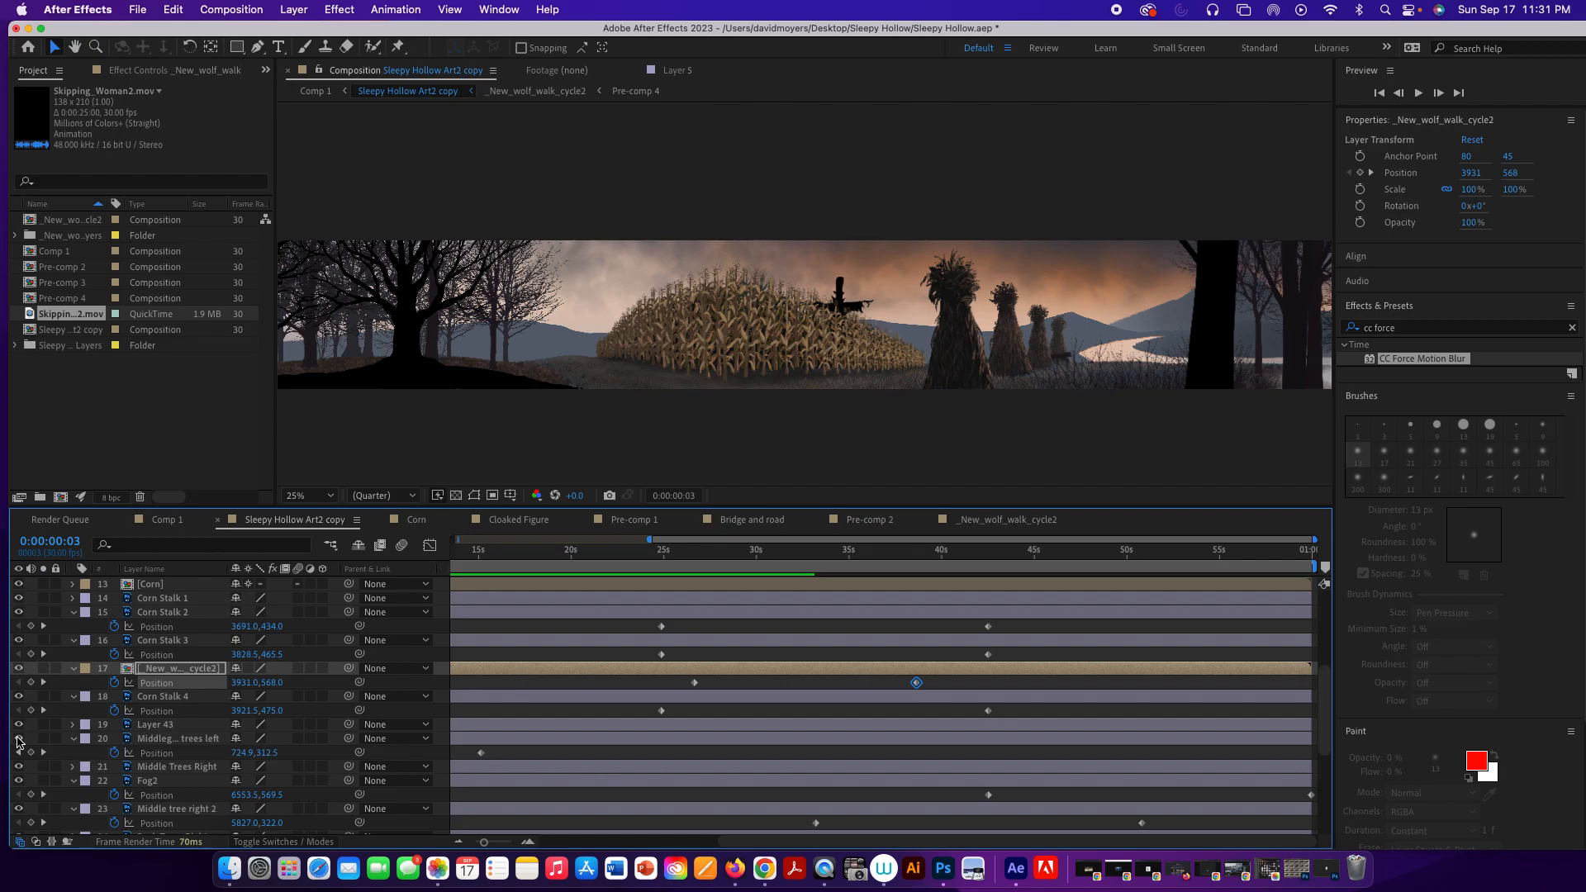
click(182, 768)
drag(74, 316, 178, 753)
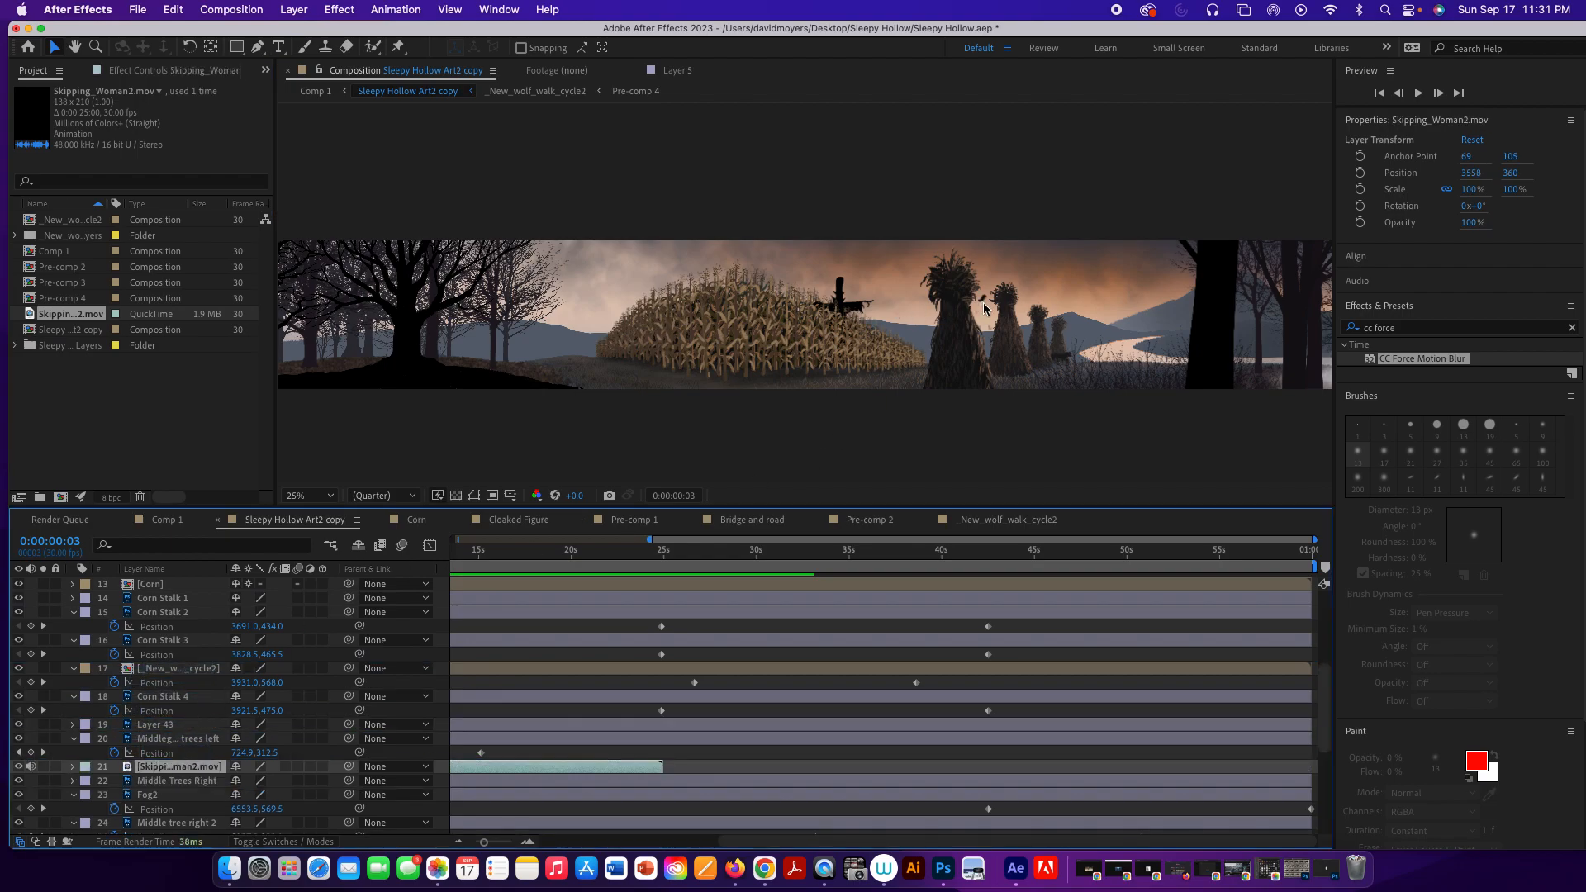
Move the skipping woman behind the trees near the panorama's left end, at about position 446, 480.
drag(983, 304, 341, 334)
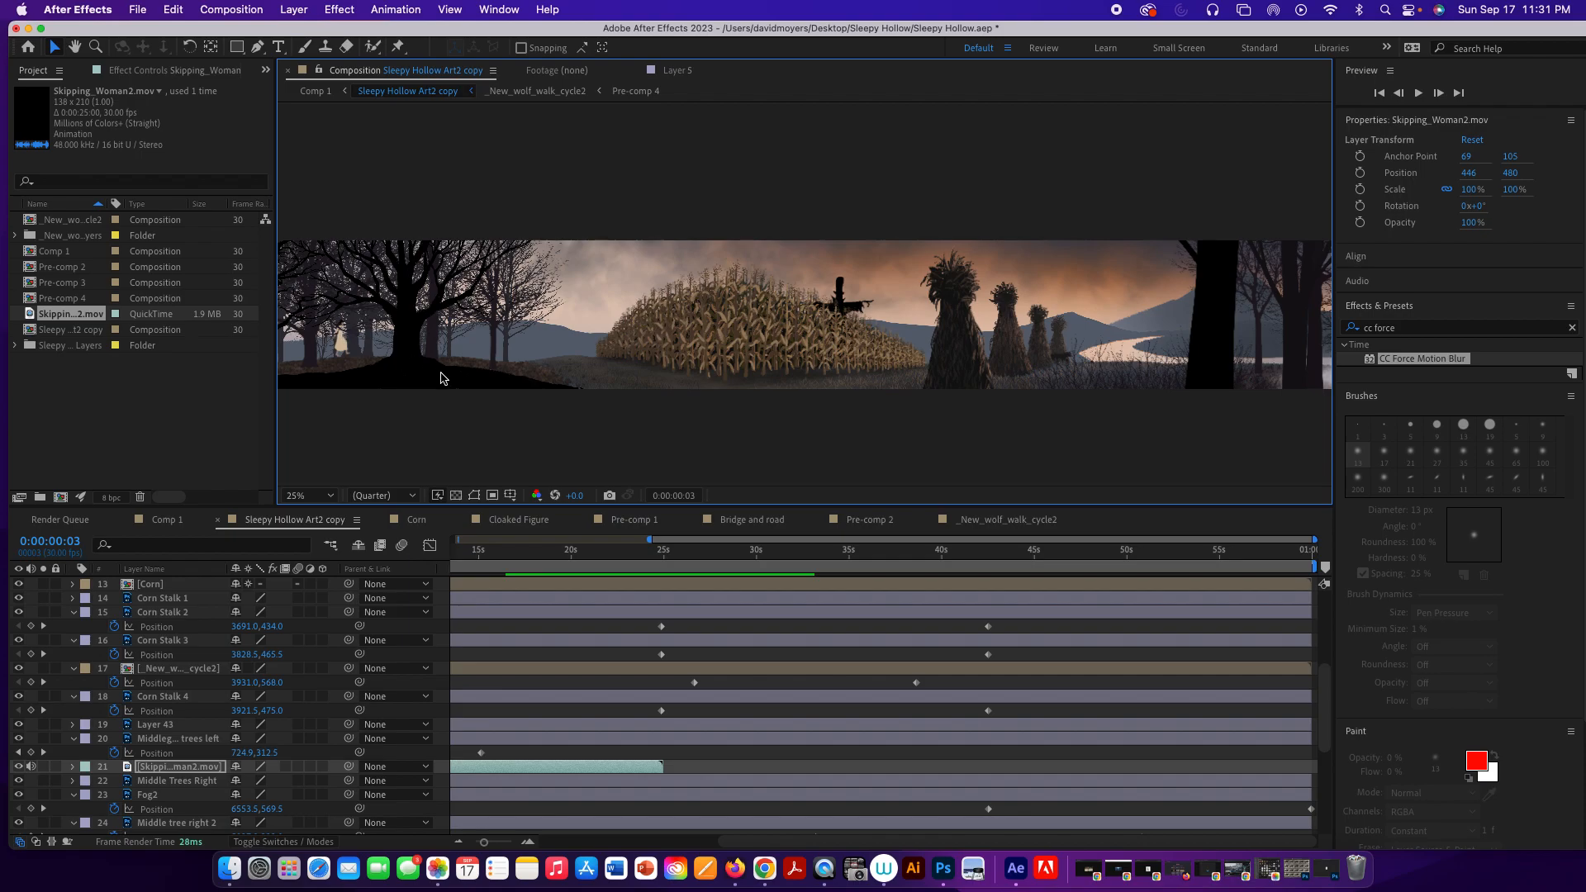
key(comma)
key(comma)
key(period)
key(period)
key(period)
key(period)
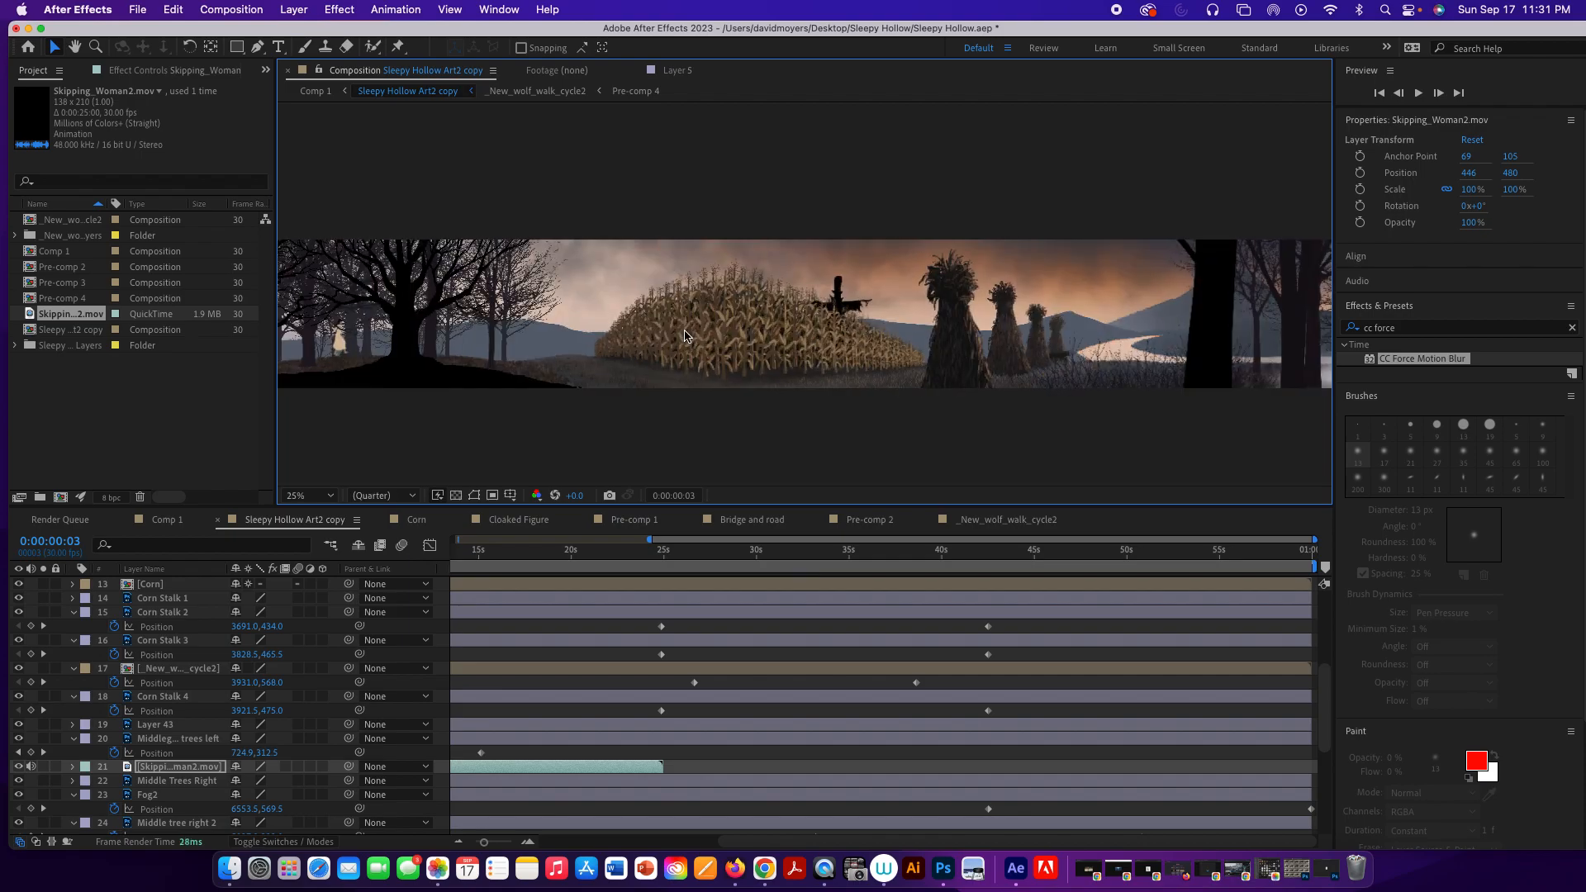
key(h)
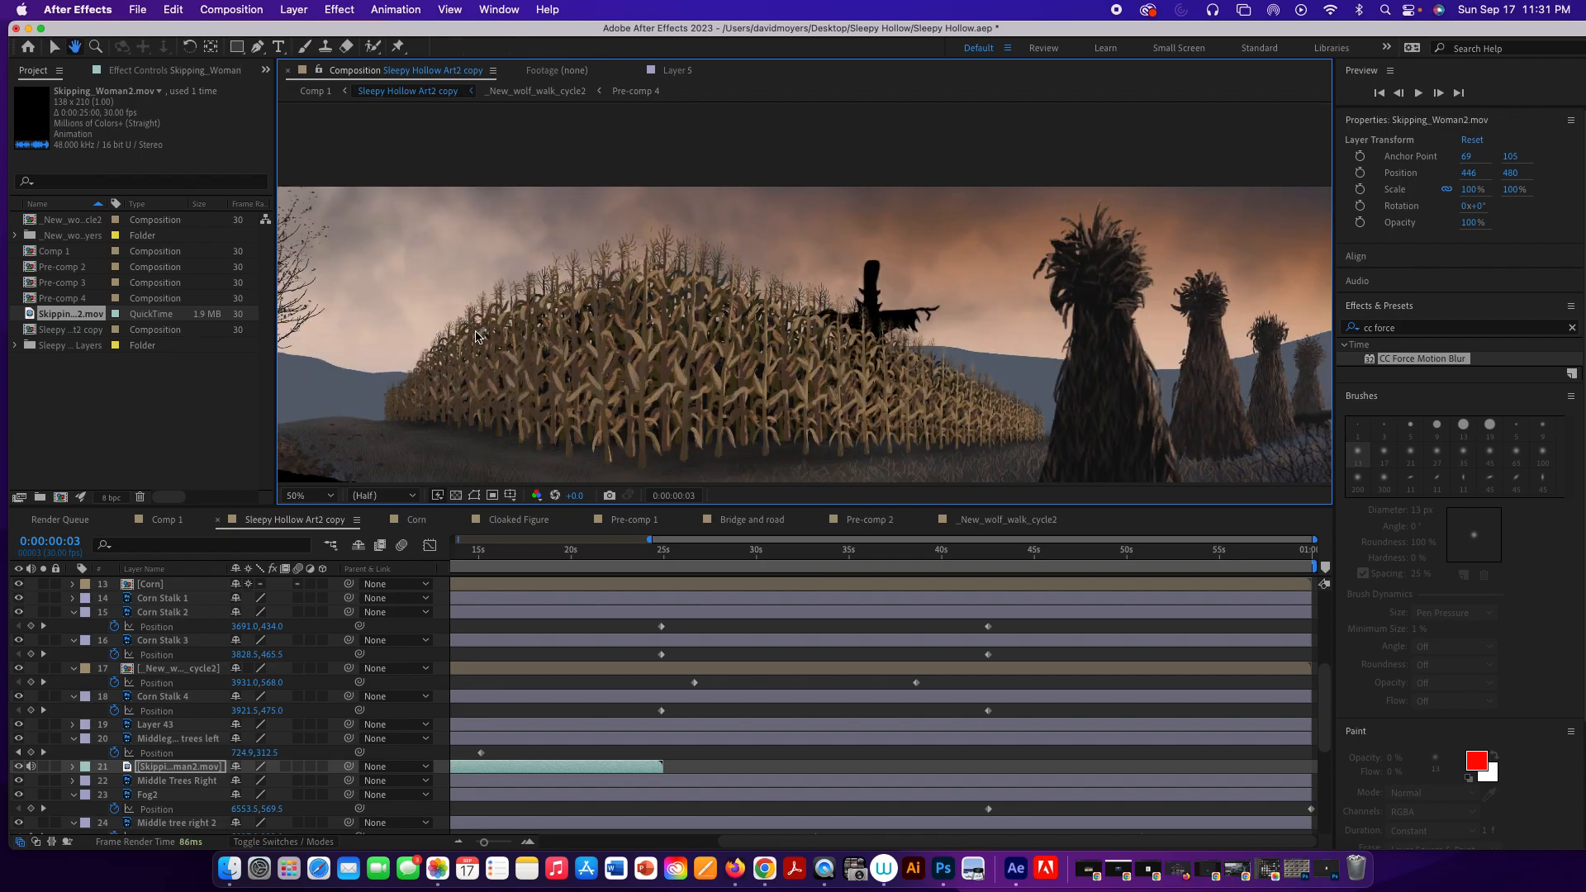
drag(477, 335, 850, 320)
drag(516, 366, 845, 367)
drag(659, 376, 813, 366)
key(v)
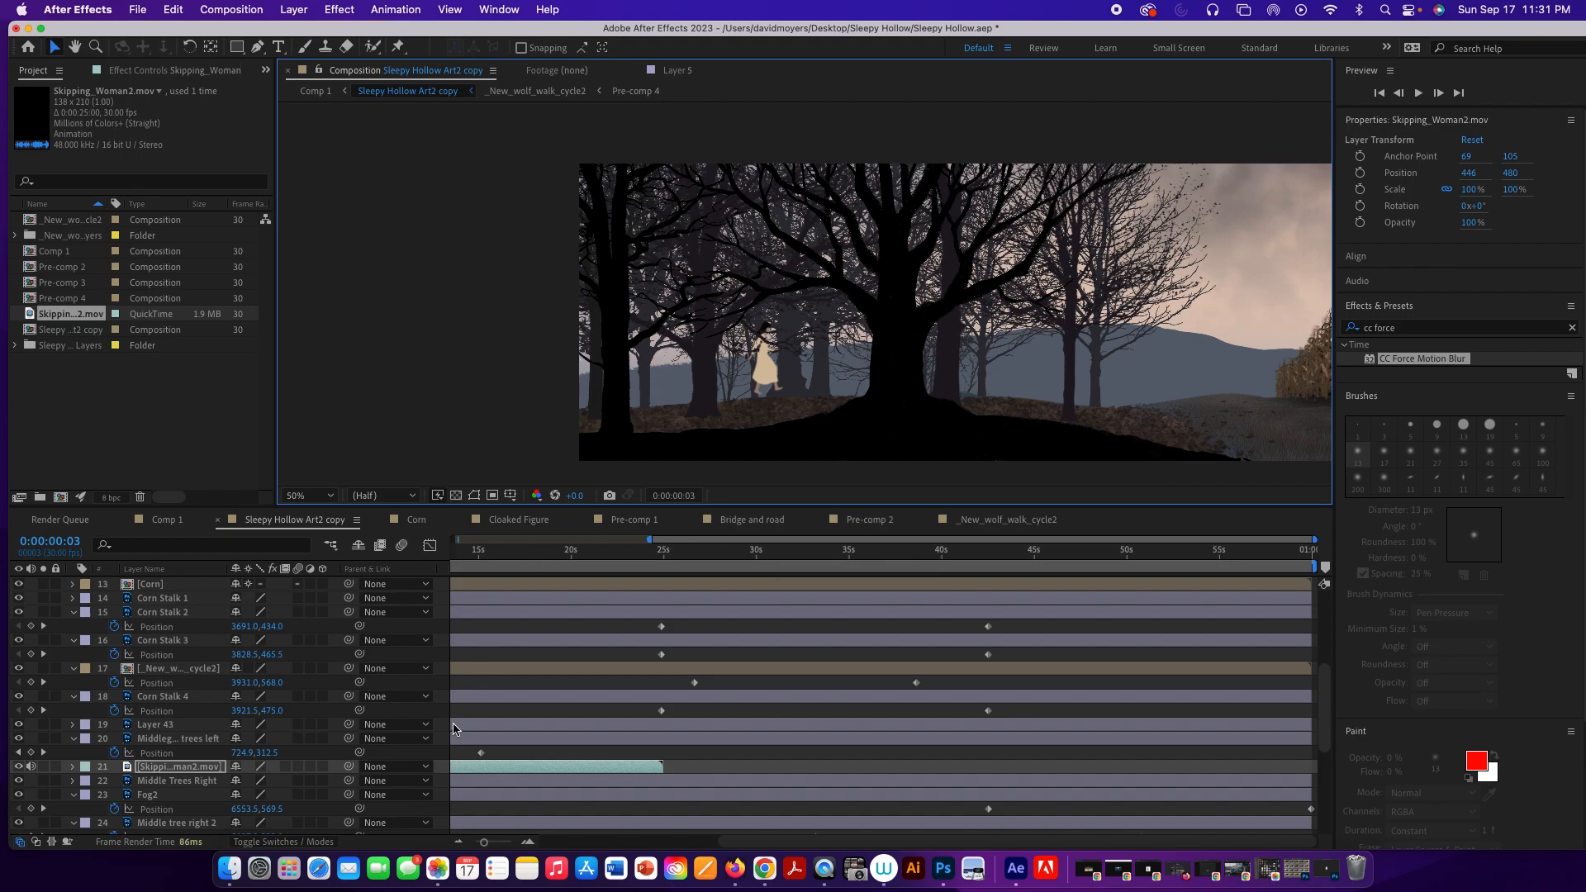
drag(488, 842, 468, 846)
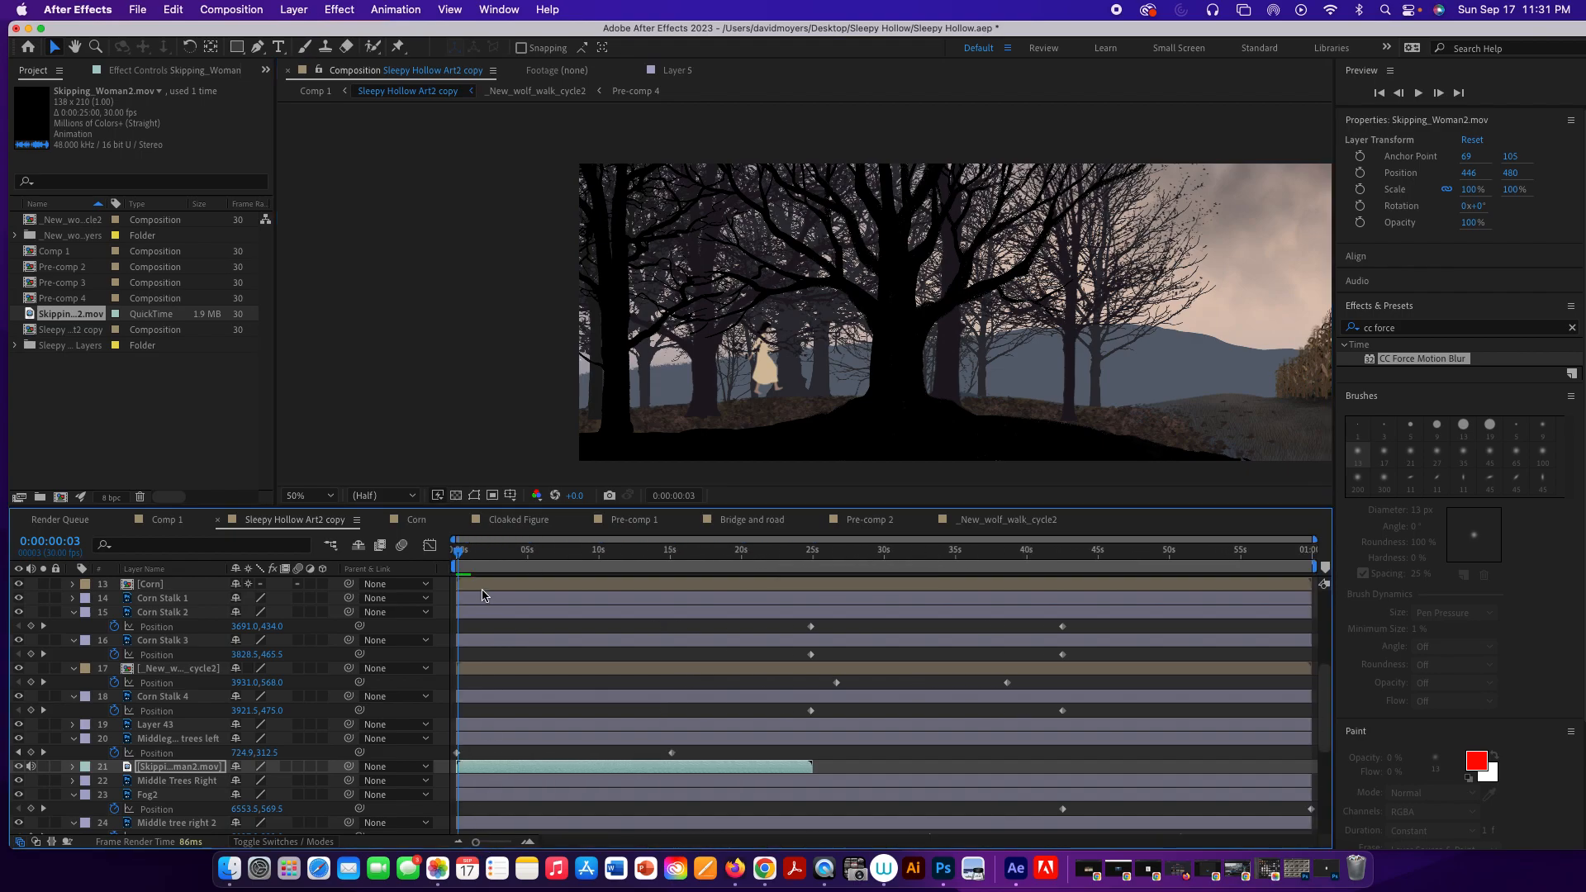
Move the skipping woman behind the panorama's first tree at 72, 488 and keyframe her position at 0:00:00:00.
drag(457, 552, 428, 547)
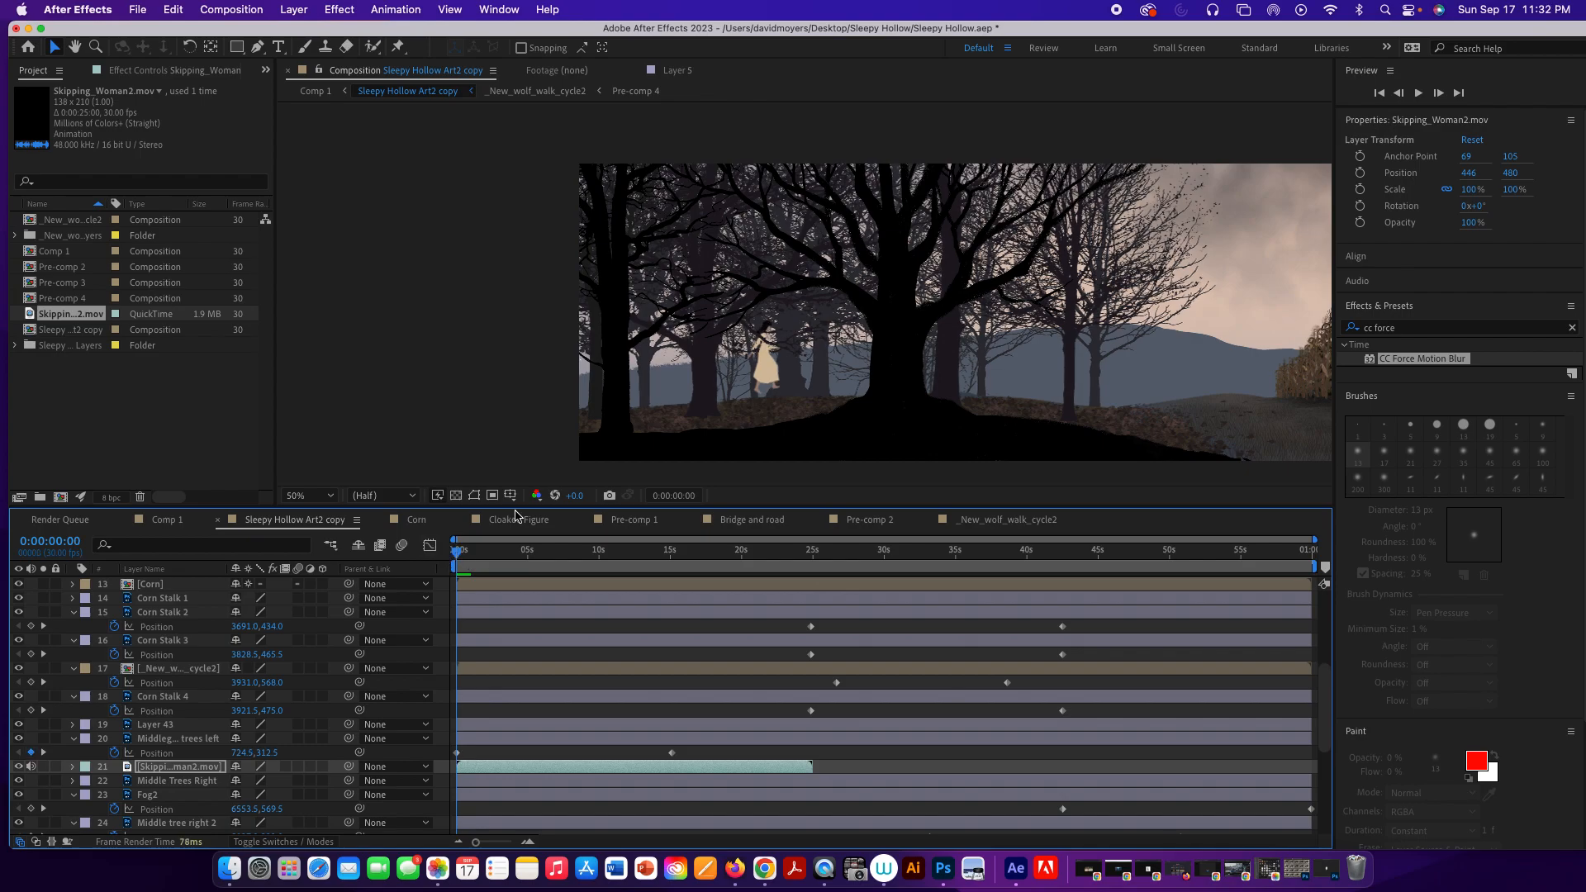
drag(770, 366, 618, 369)
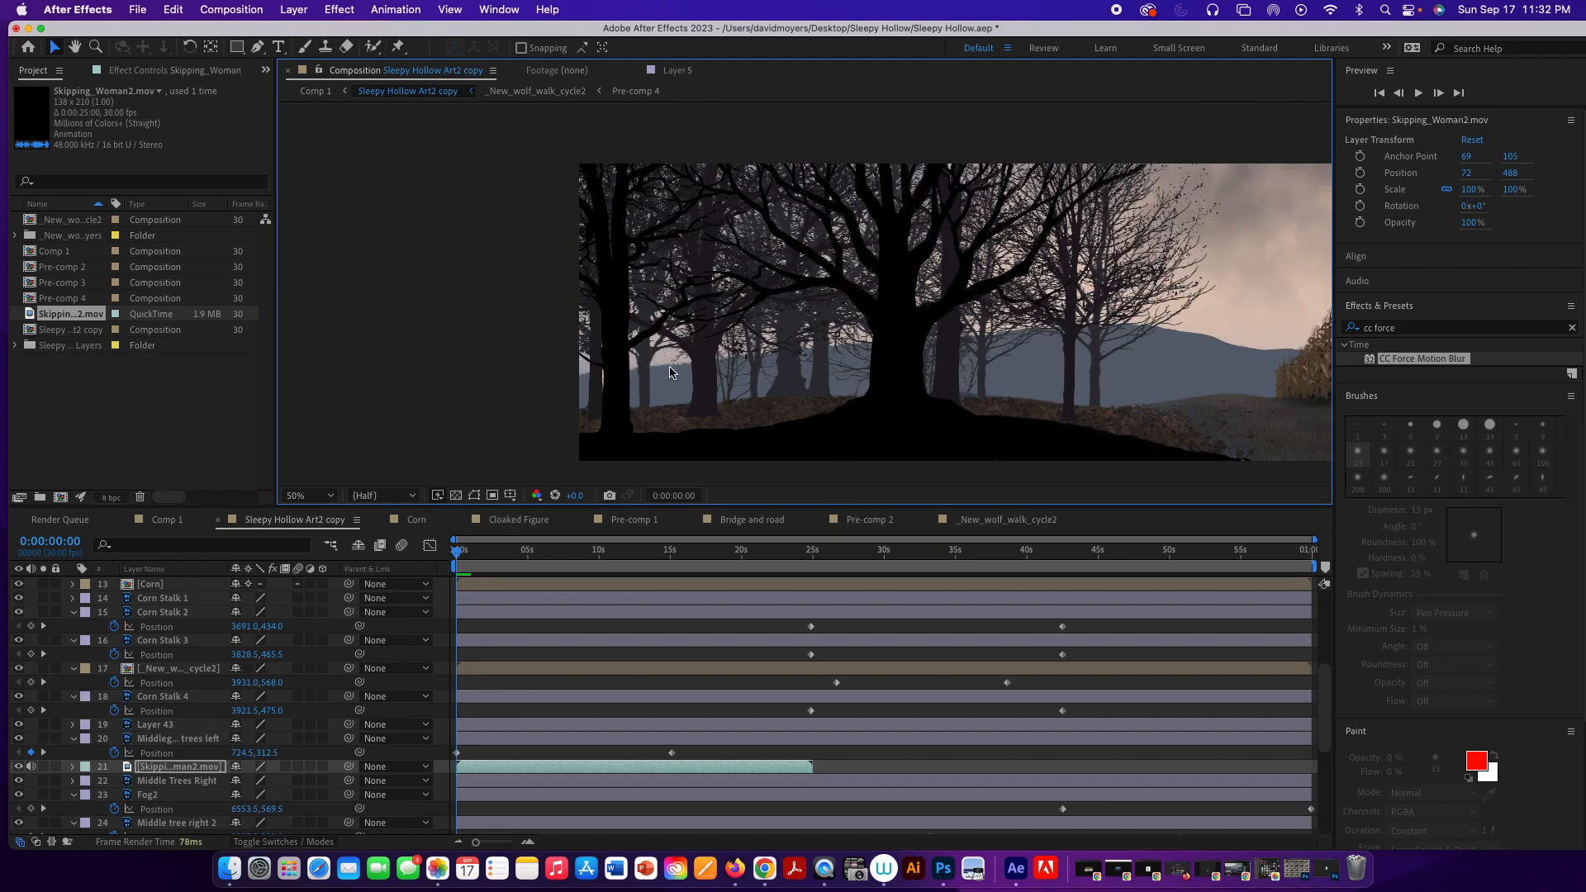
click(198, 768)
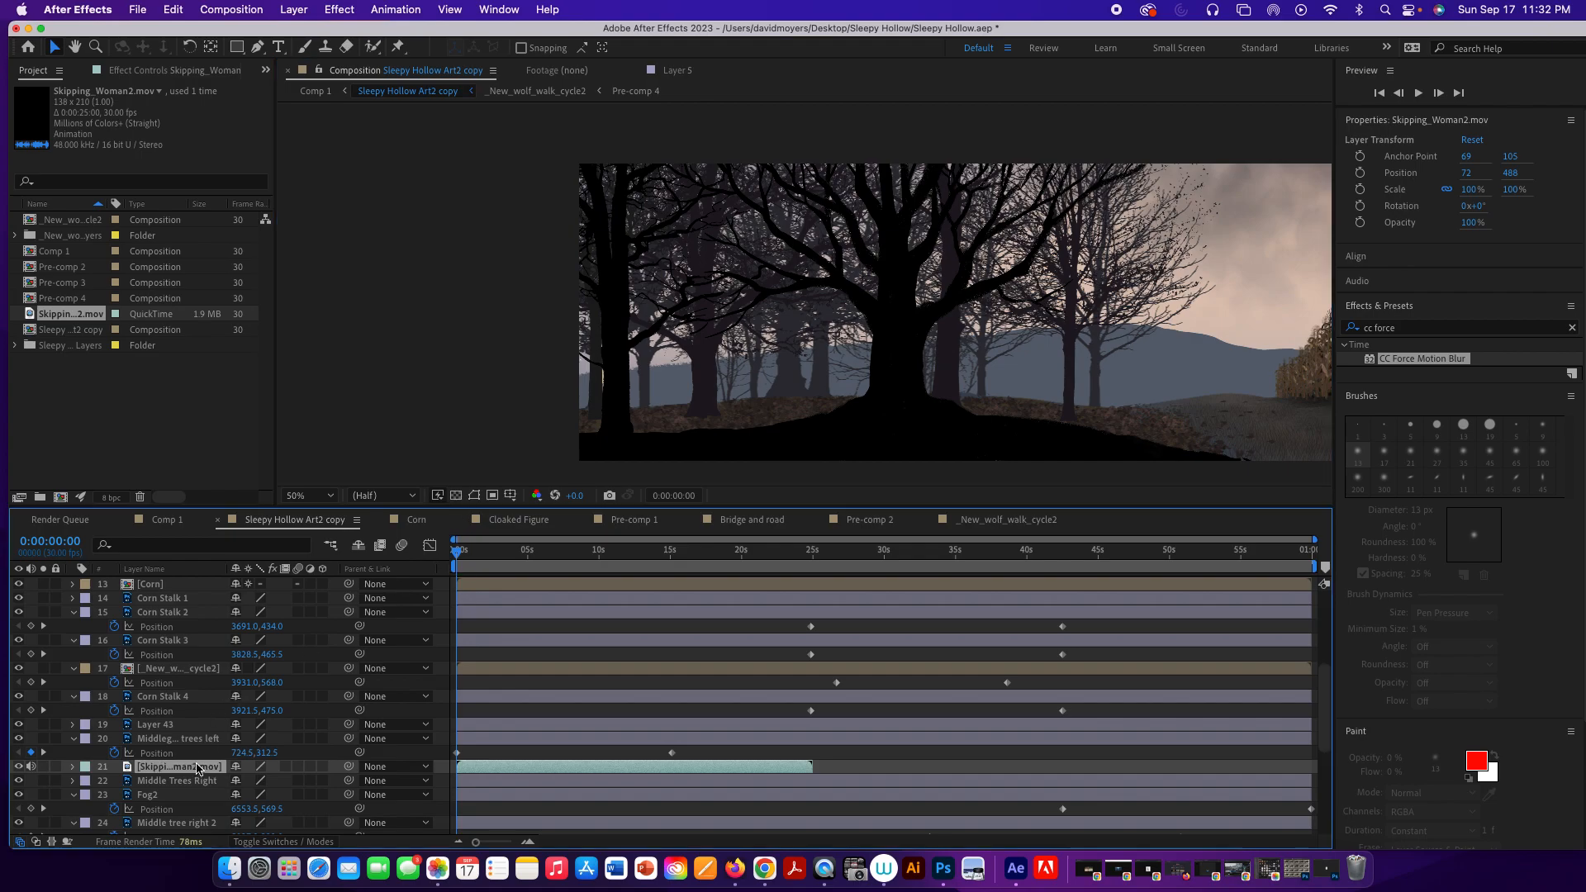
key(p)
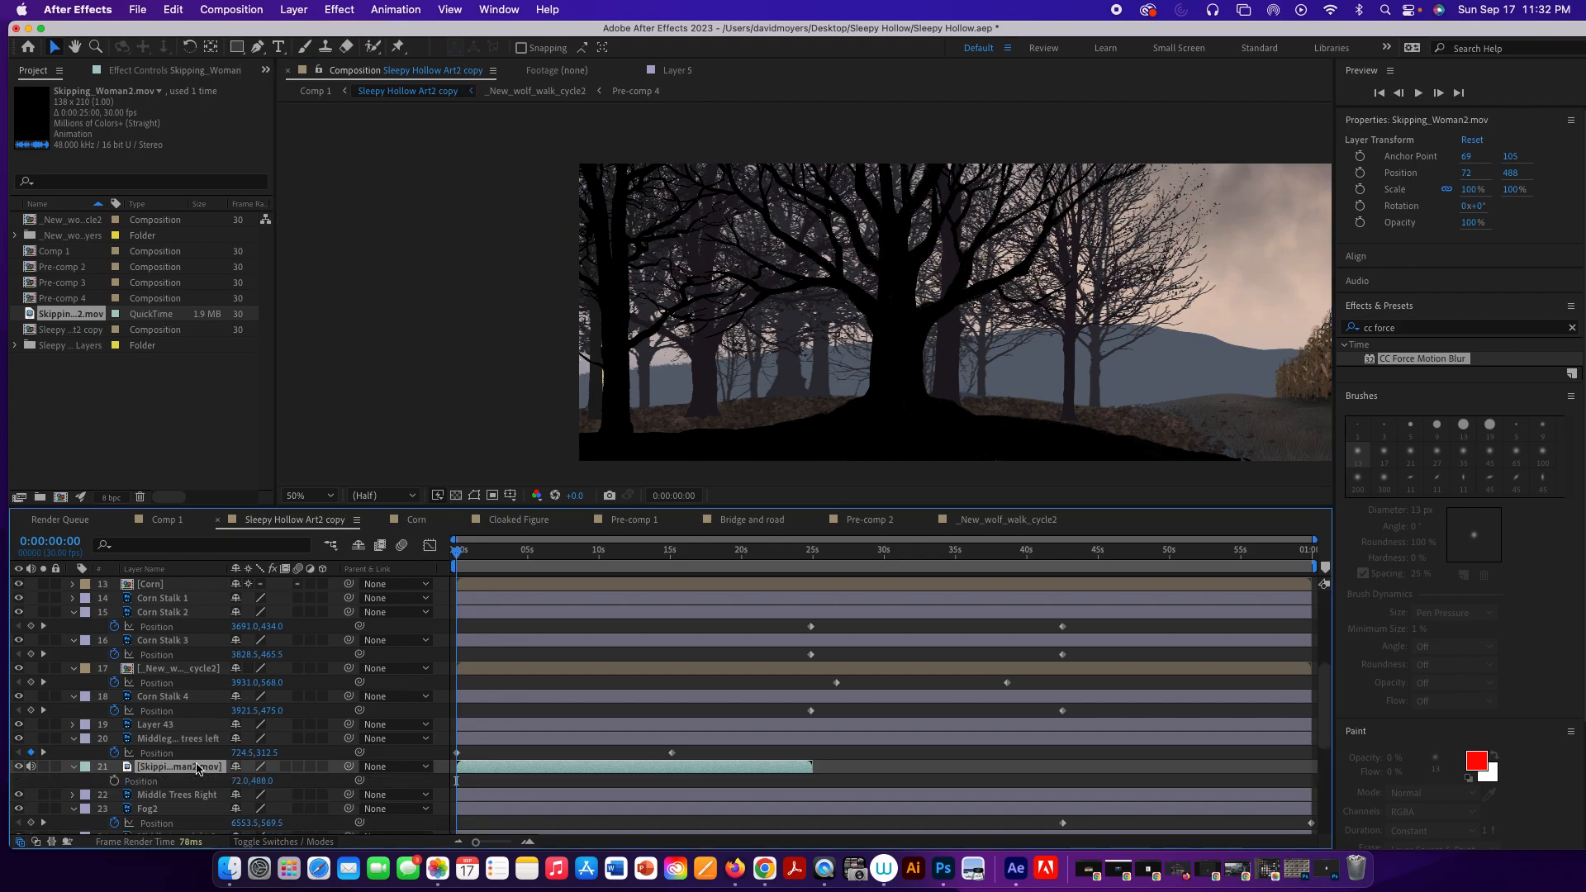
click(115, 781)
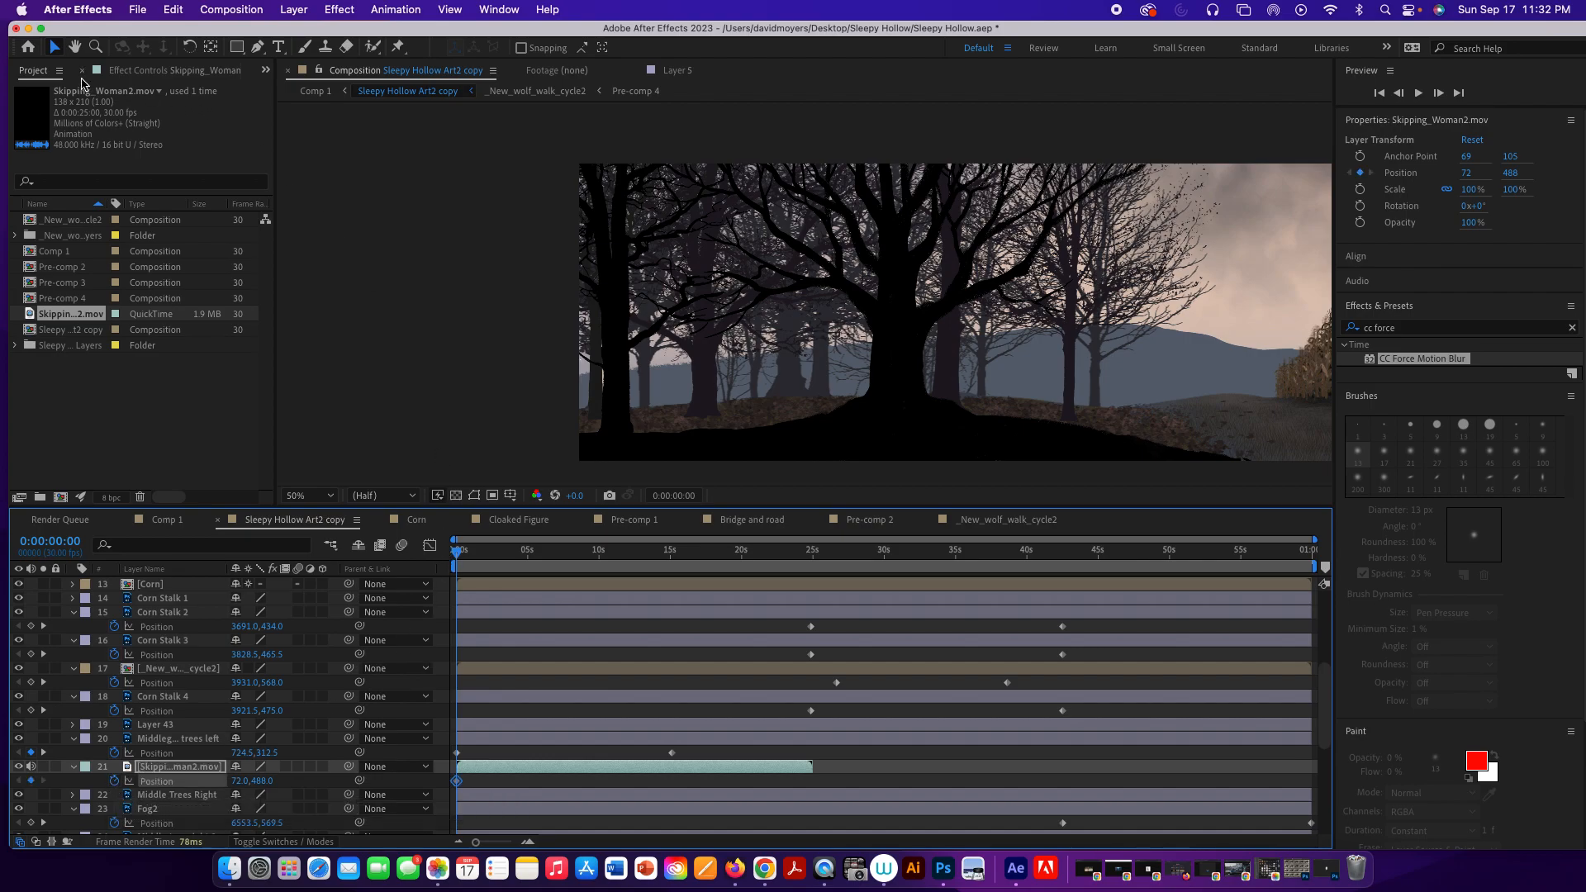
Preview Comp 1 up to 0:00:05:23, and at that time keyframe the skipping woman's position at 729, 468 behind the large tree.
click(166, 520)
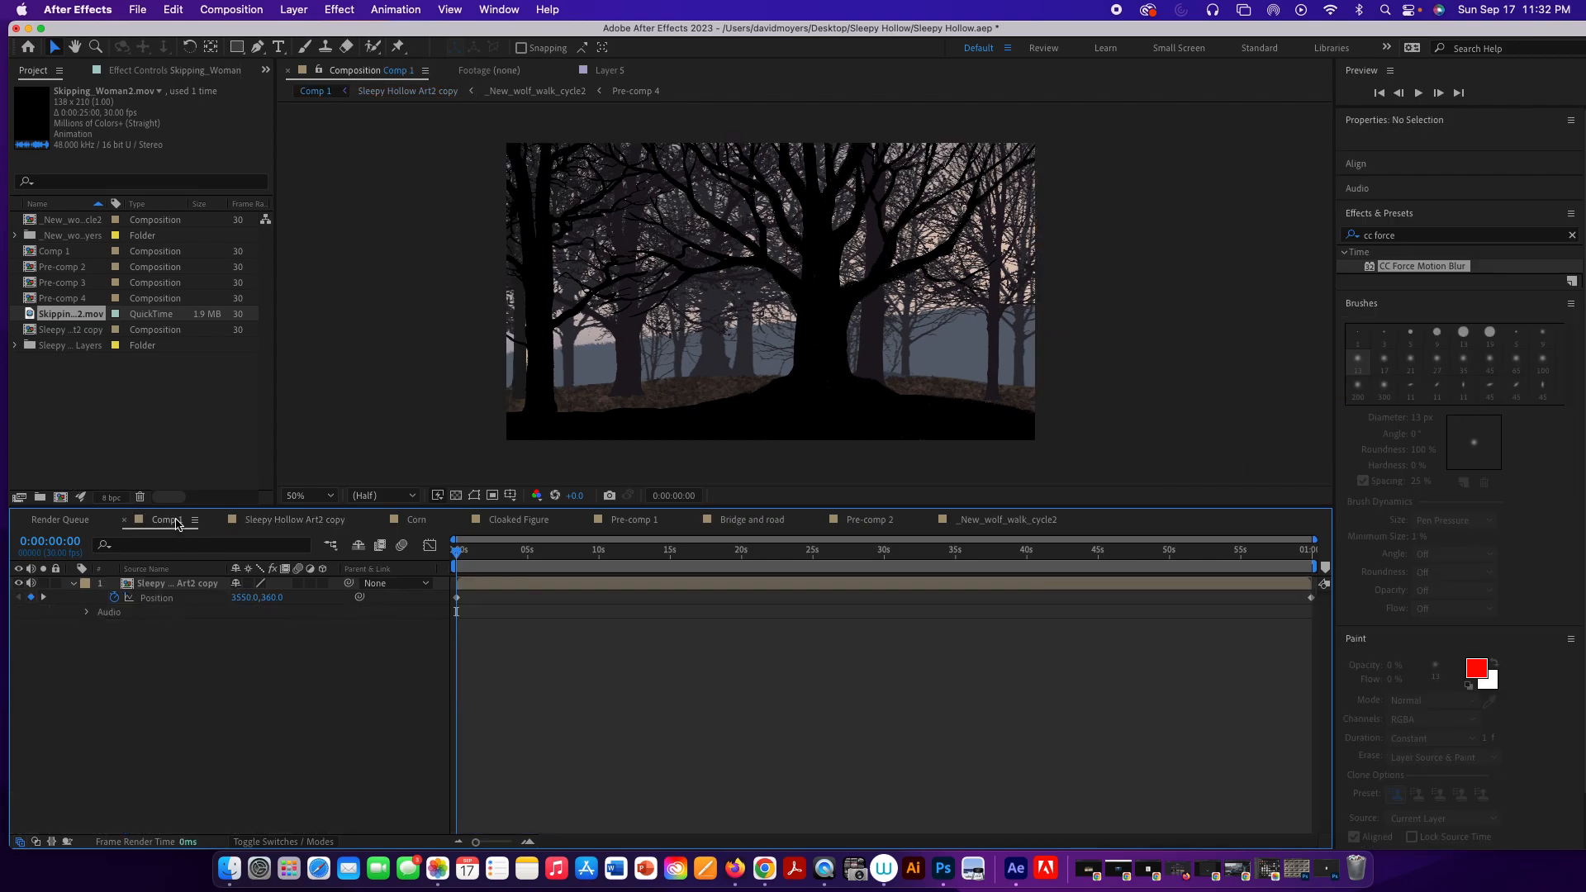
key(space)
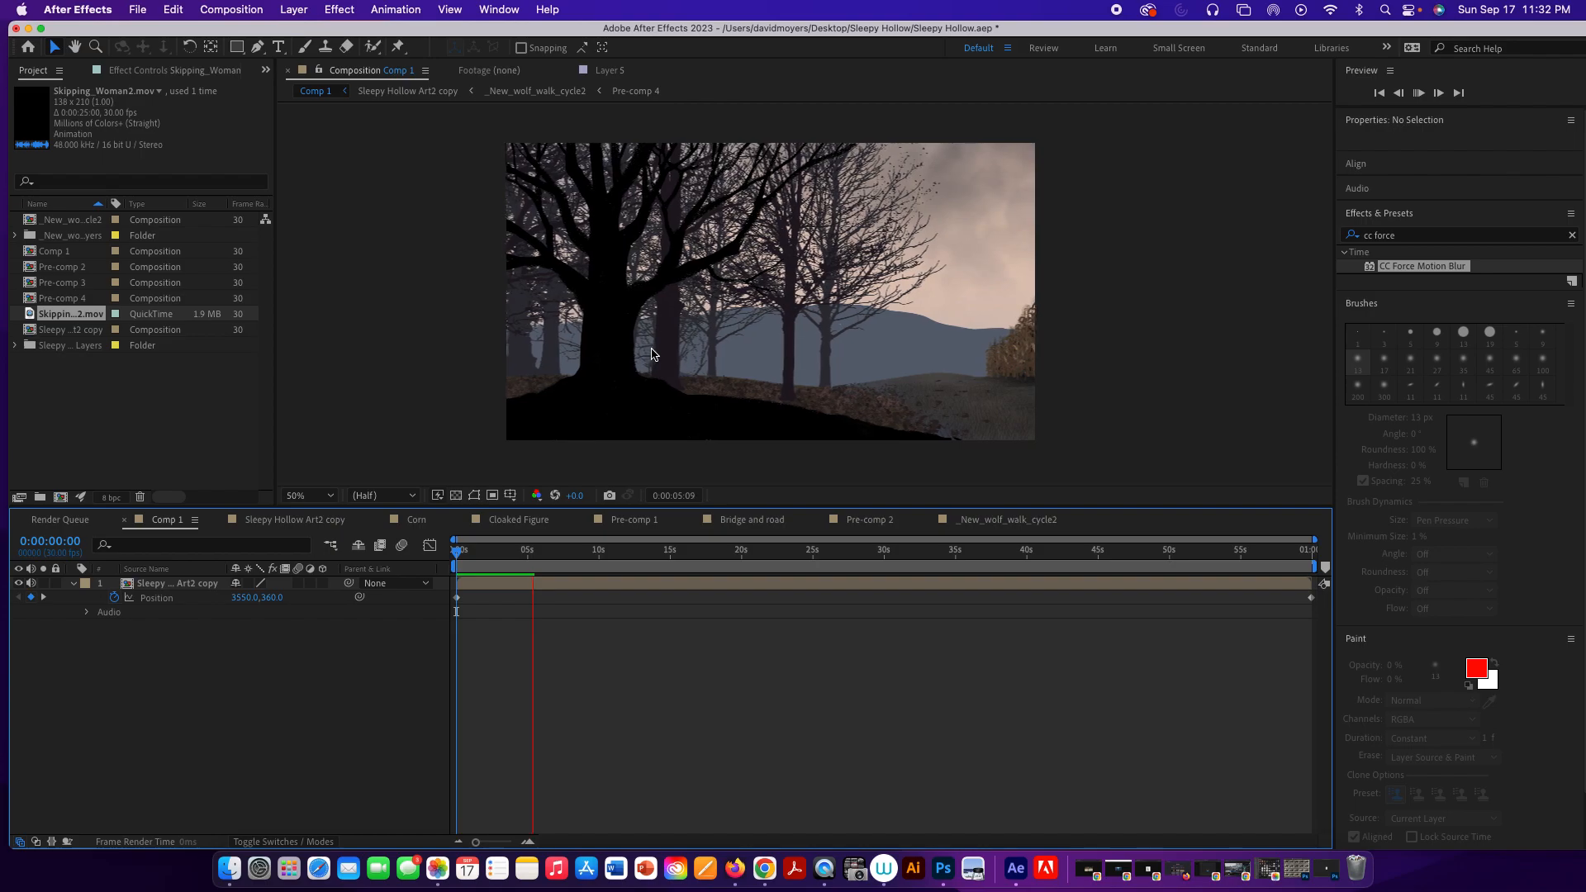
key(space)
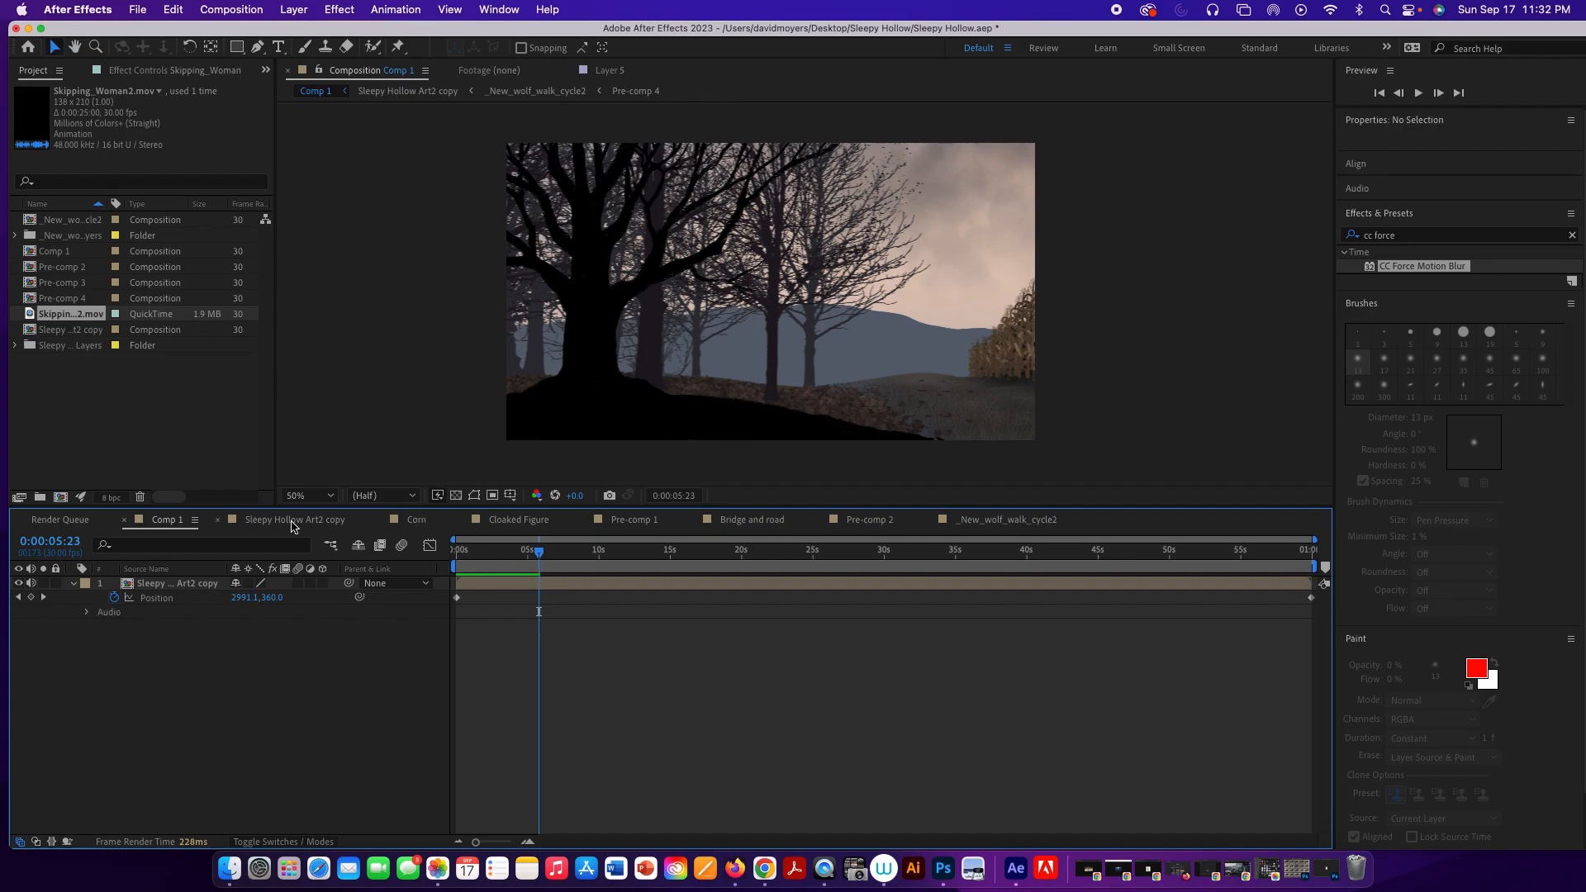
click(291, 521)
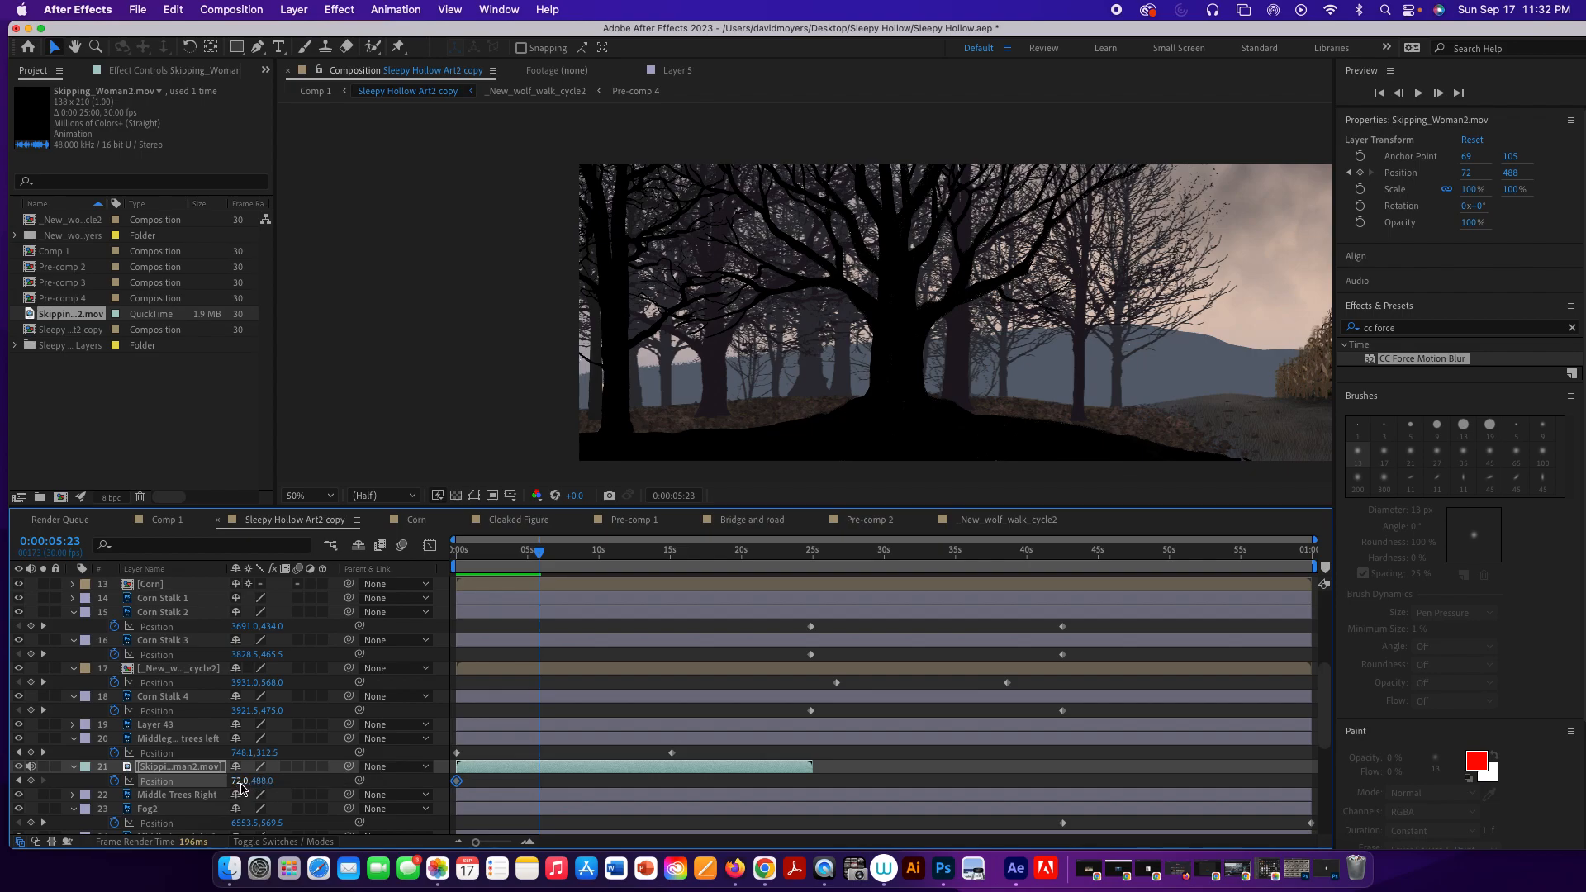
drag(242, 784, 808, 807)
drag(267, 785, 247, 790)
Preview the skipping woman's movement toward the large tree from the start of the panorama composition.
drag(531, 551, 451, 558)
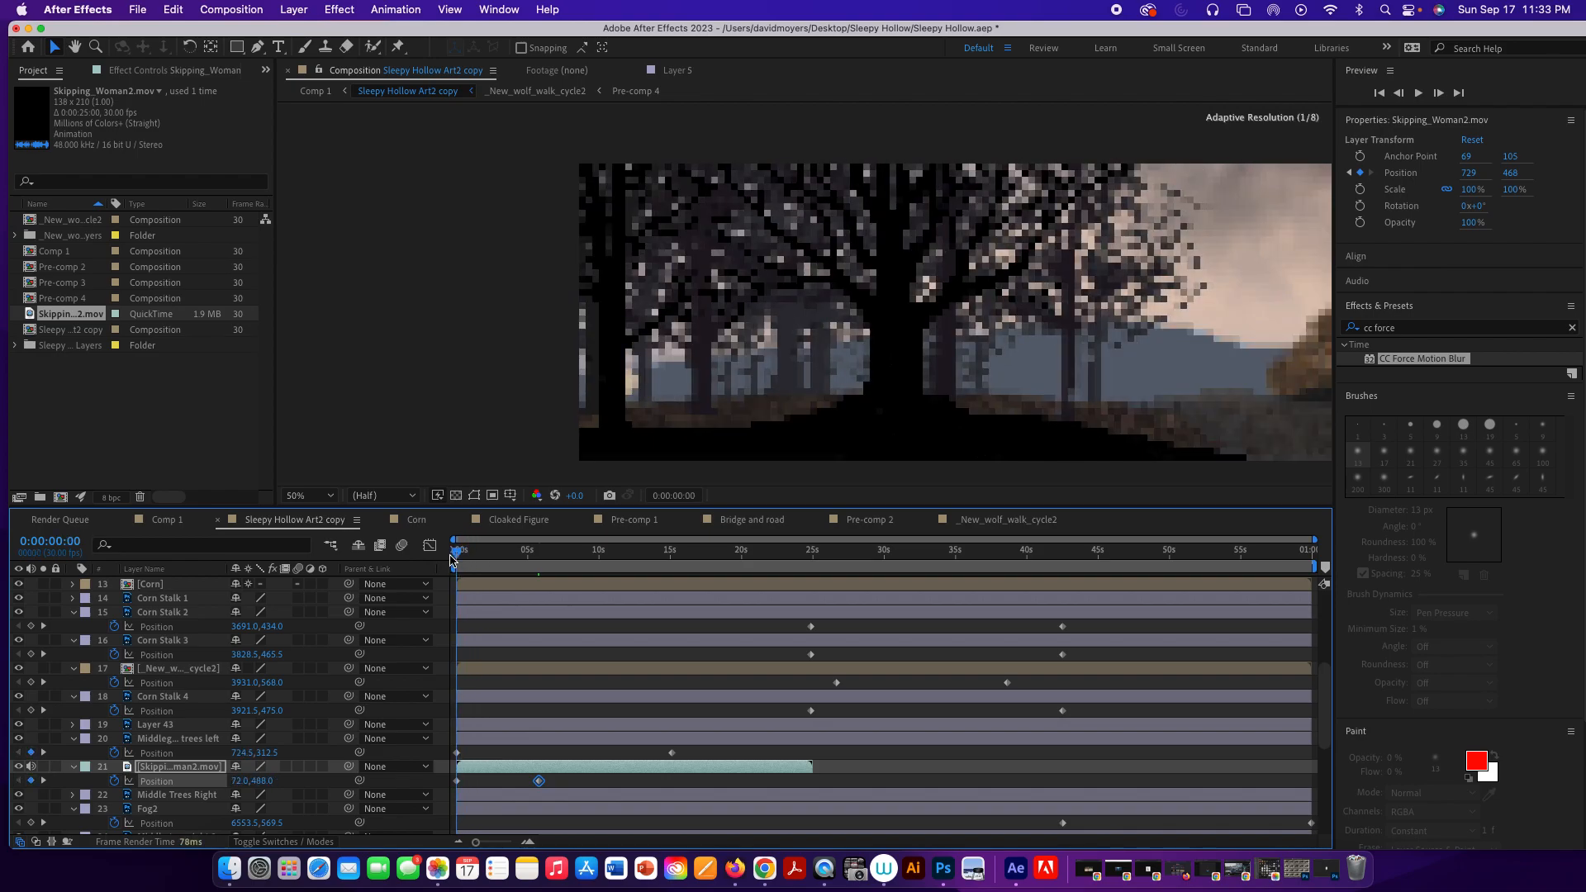
key(space)
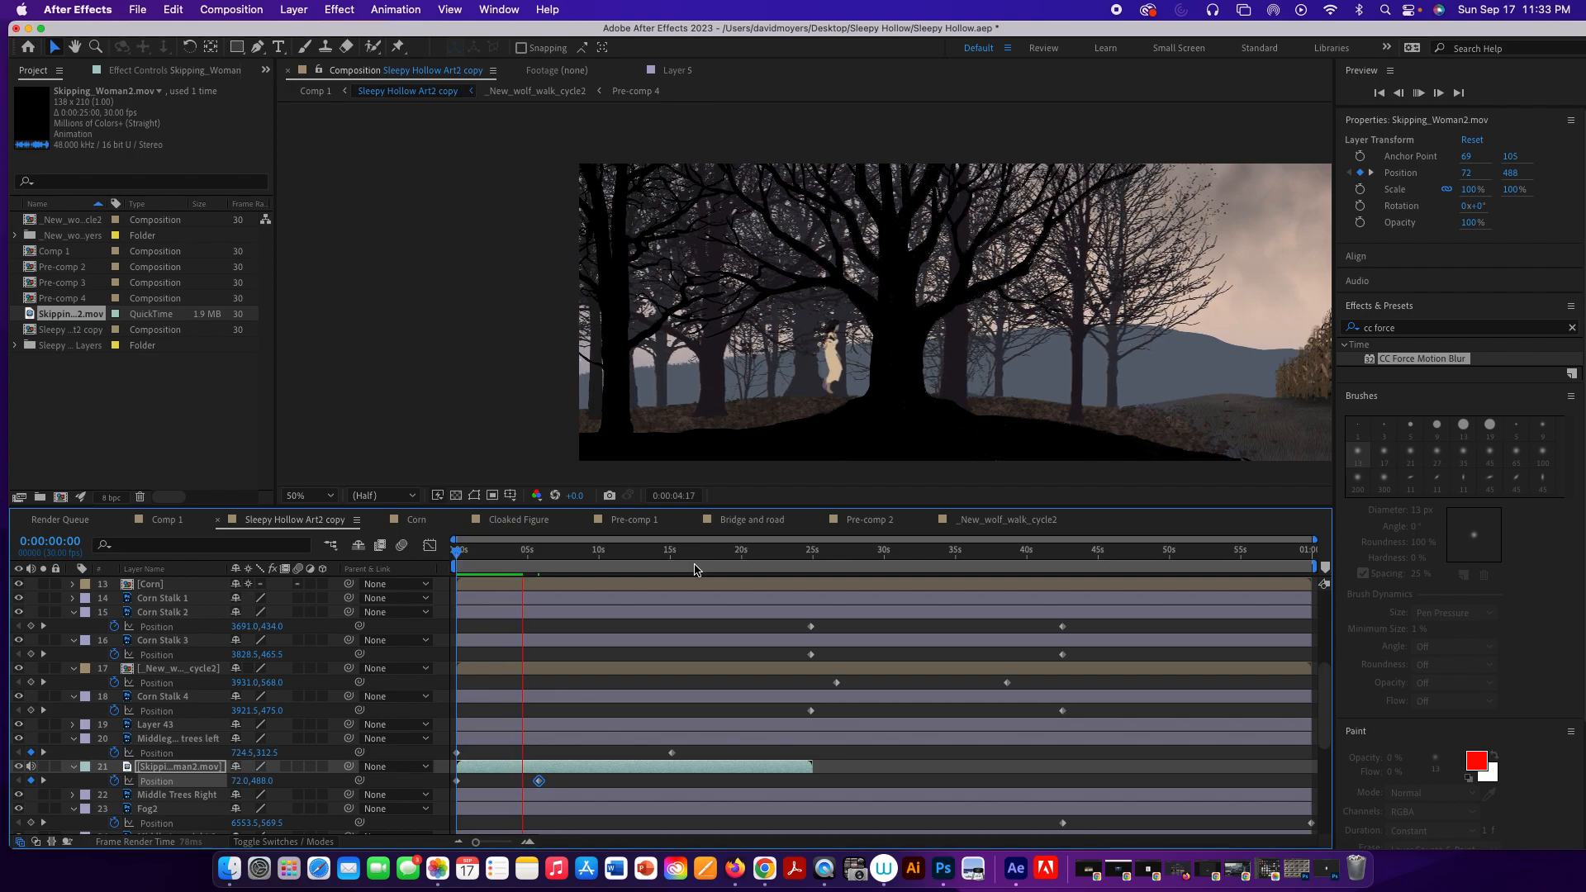
key(space)
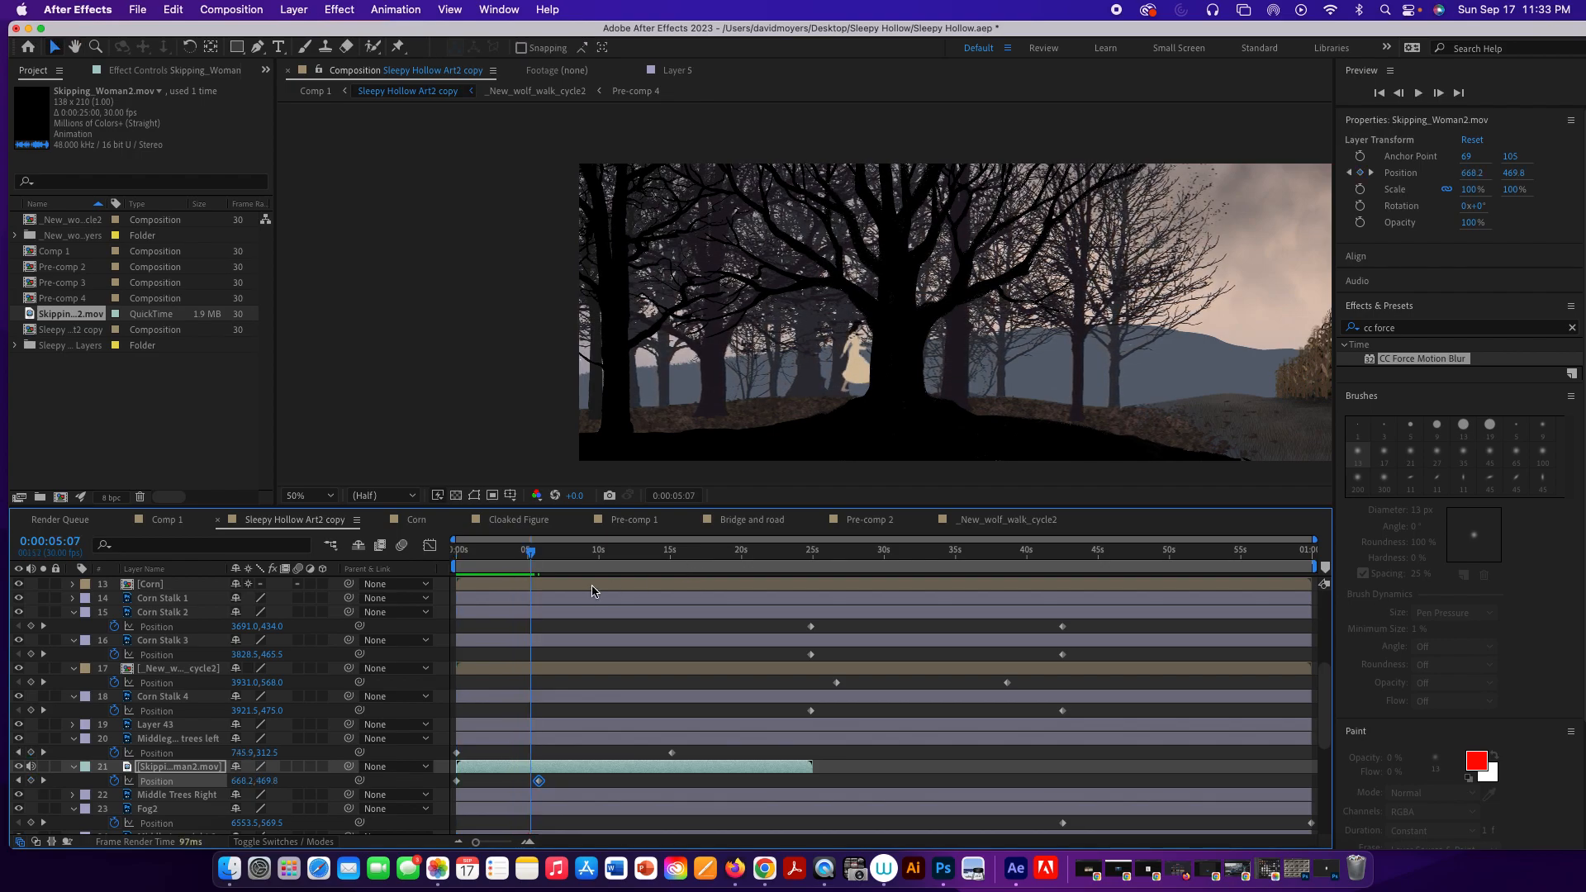
Set the skipping woman's position to 729, 469 at 0:00:05:24 and preview her path from the start.
drag(532, 559, 538, 555)
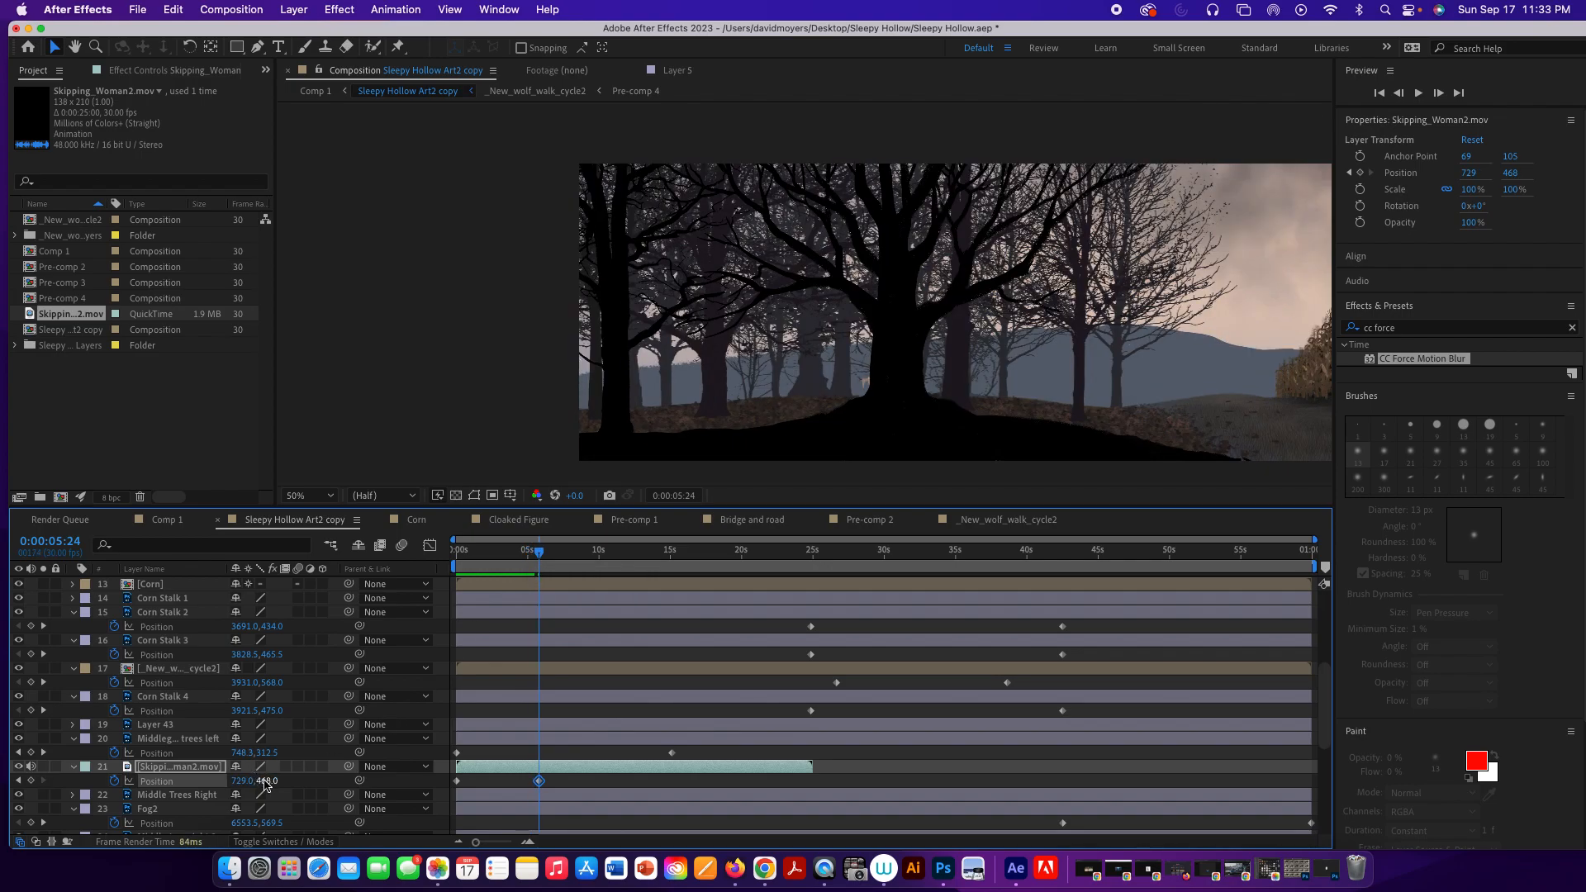
drag(261, 782, 276, 784)
drag(539, 551, 309, 560)
key(space)
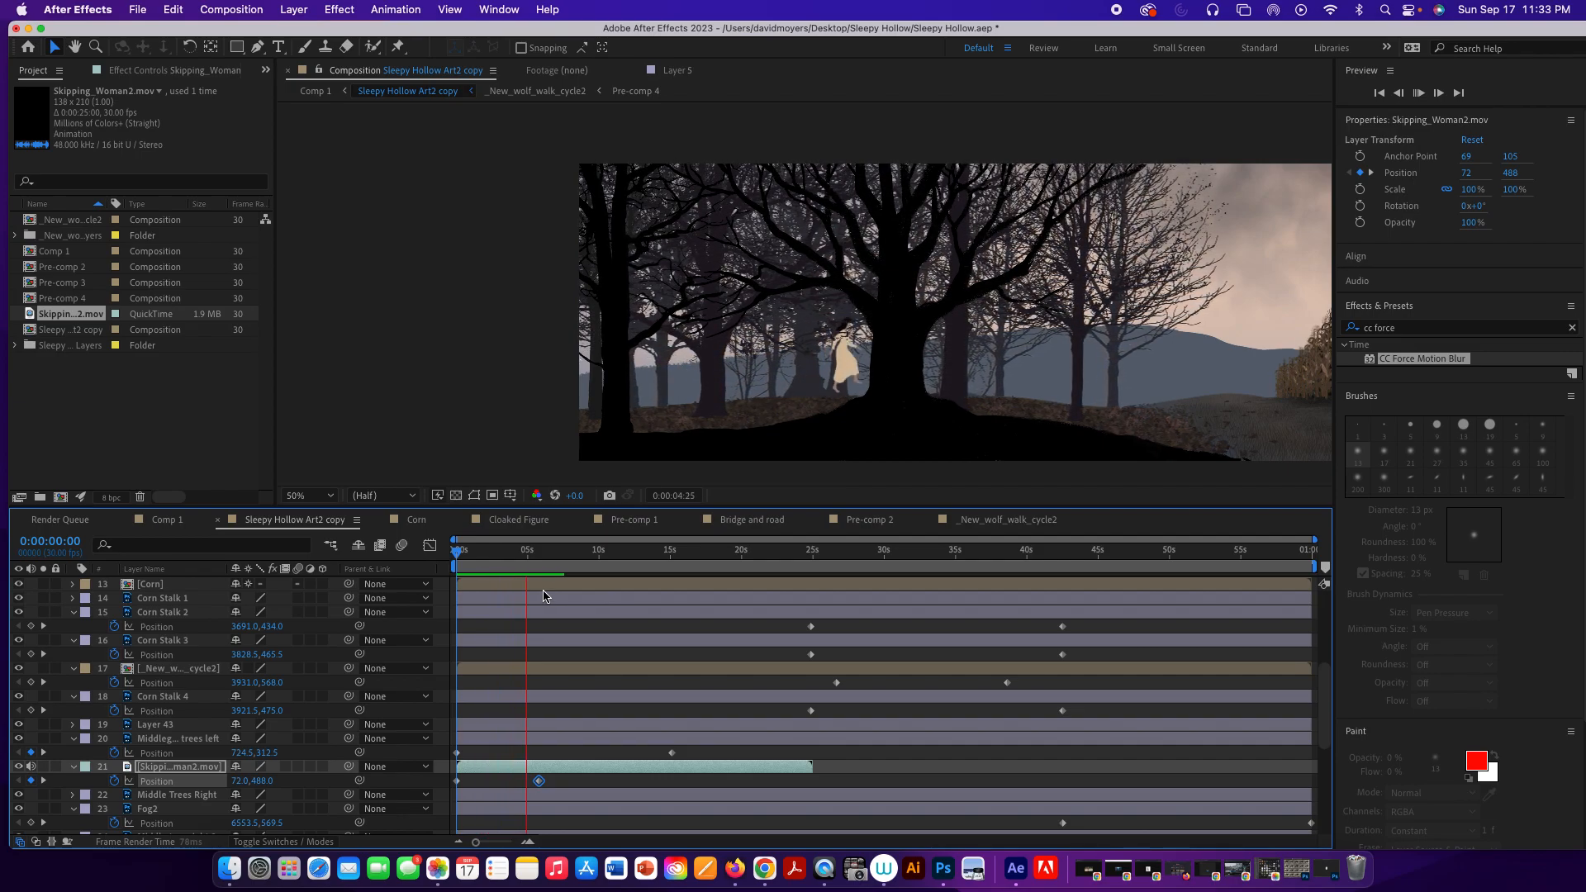
key(space)
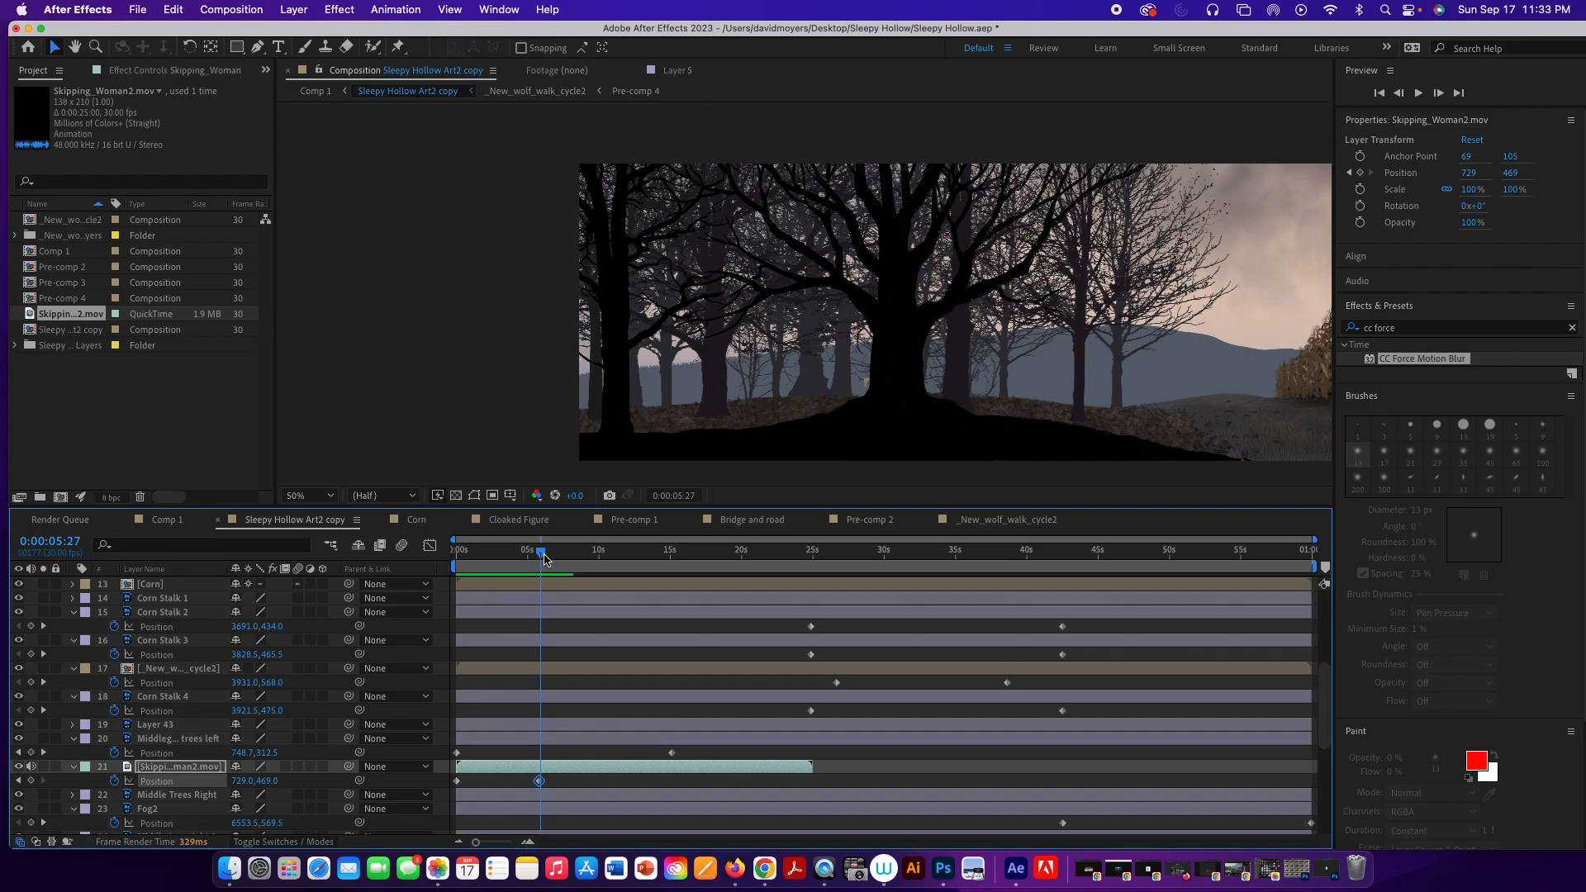
Hide the 1st tree layer and set the skipping woman's position keyframe at 0:00:00:00 to 72, 523.
drag(543, 558, 442, 570)
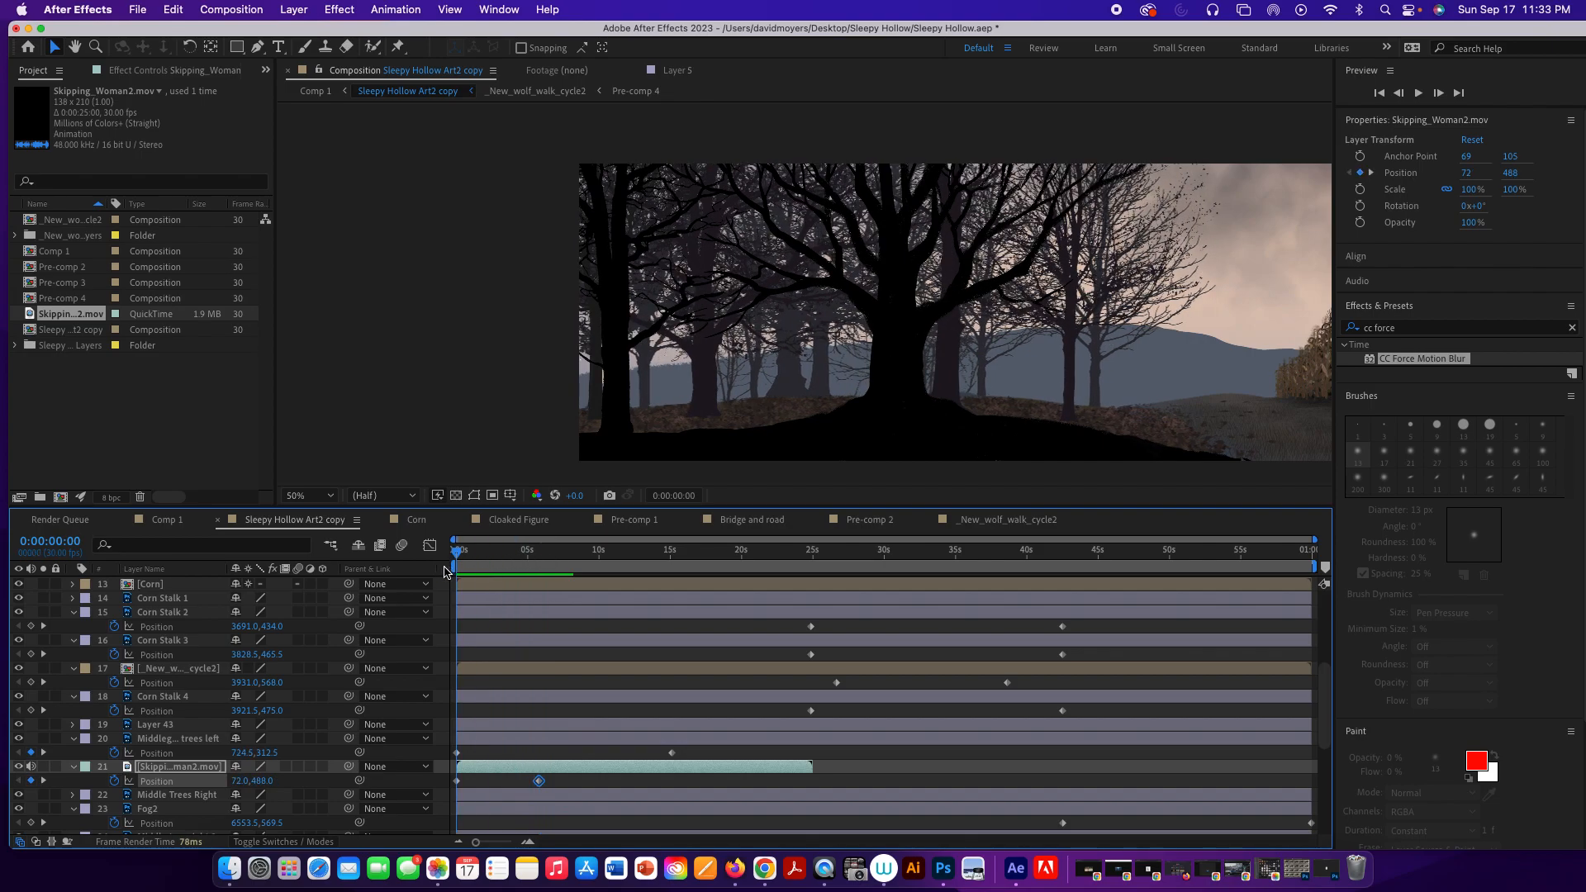
drag(265, 783, 270, 781)
scroll(238, 697, up, 5)
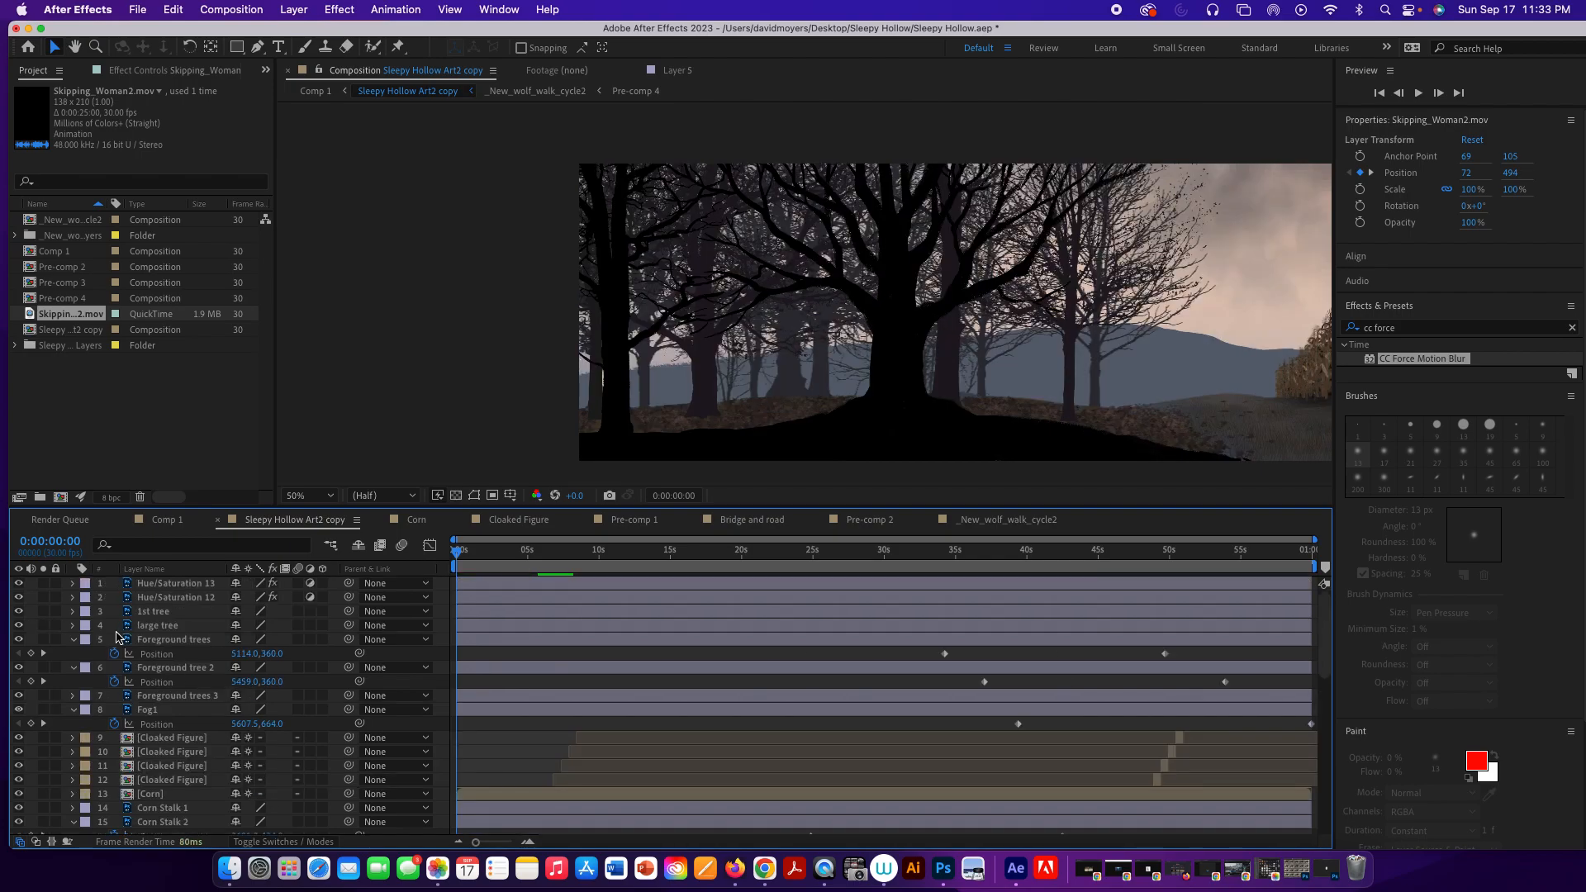
click(19, 611)
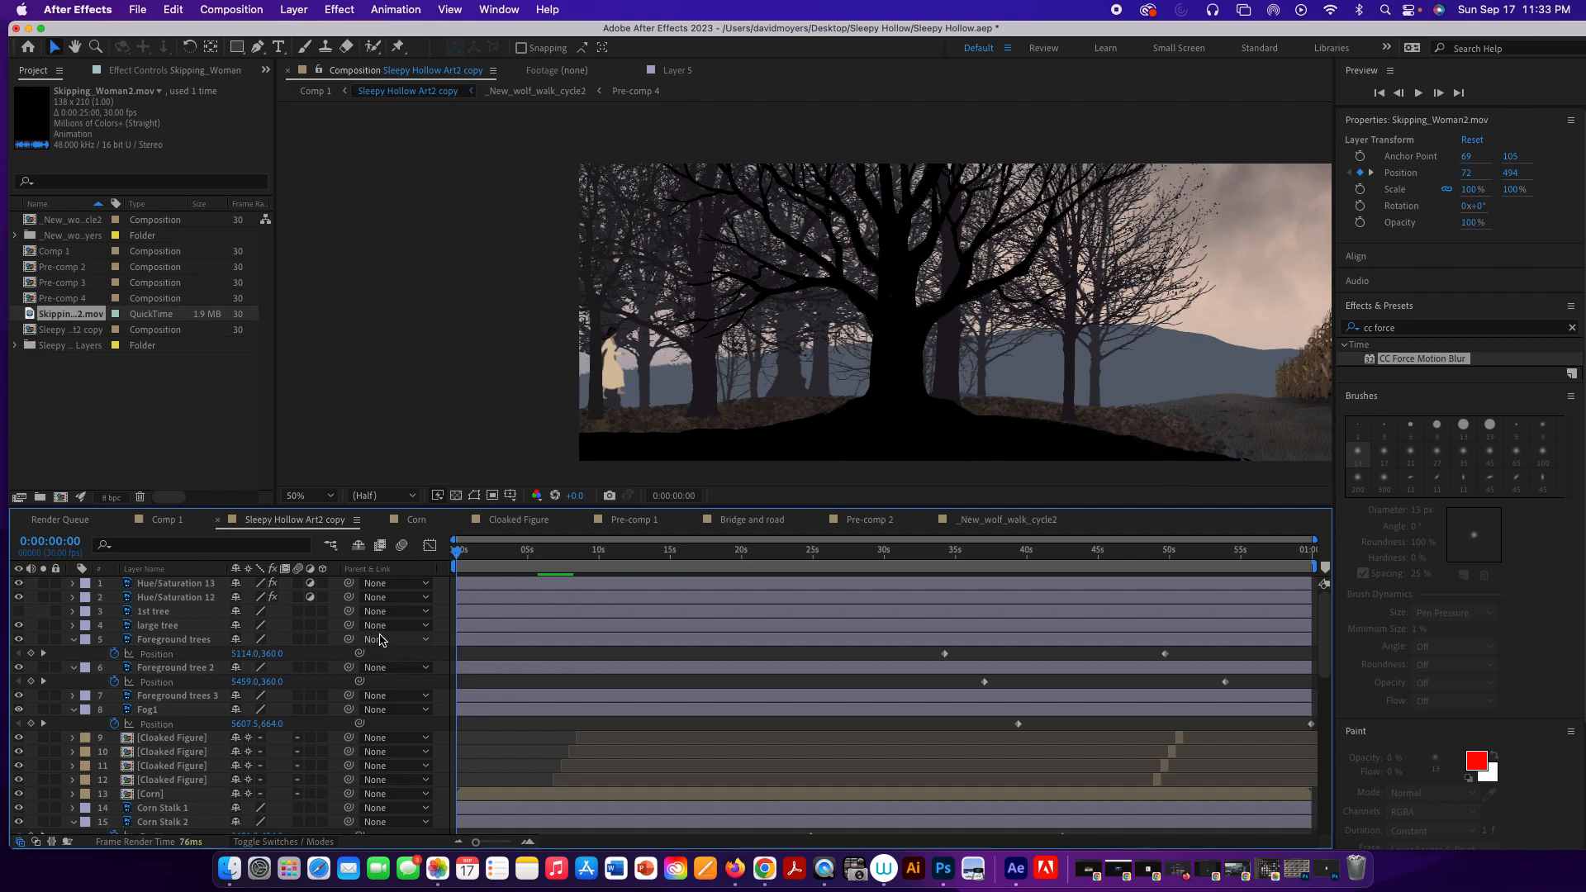
scroll(379, 641, down, 3)
scroll(379, 641, down, 3)
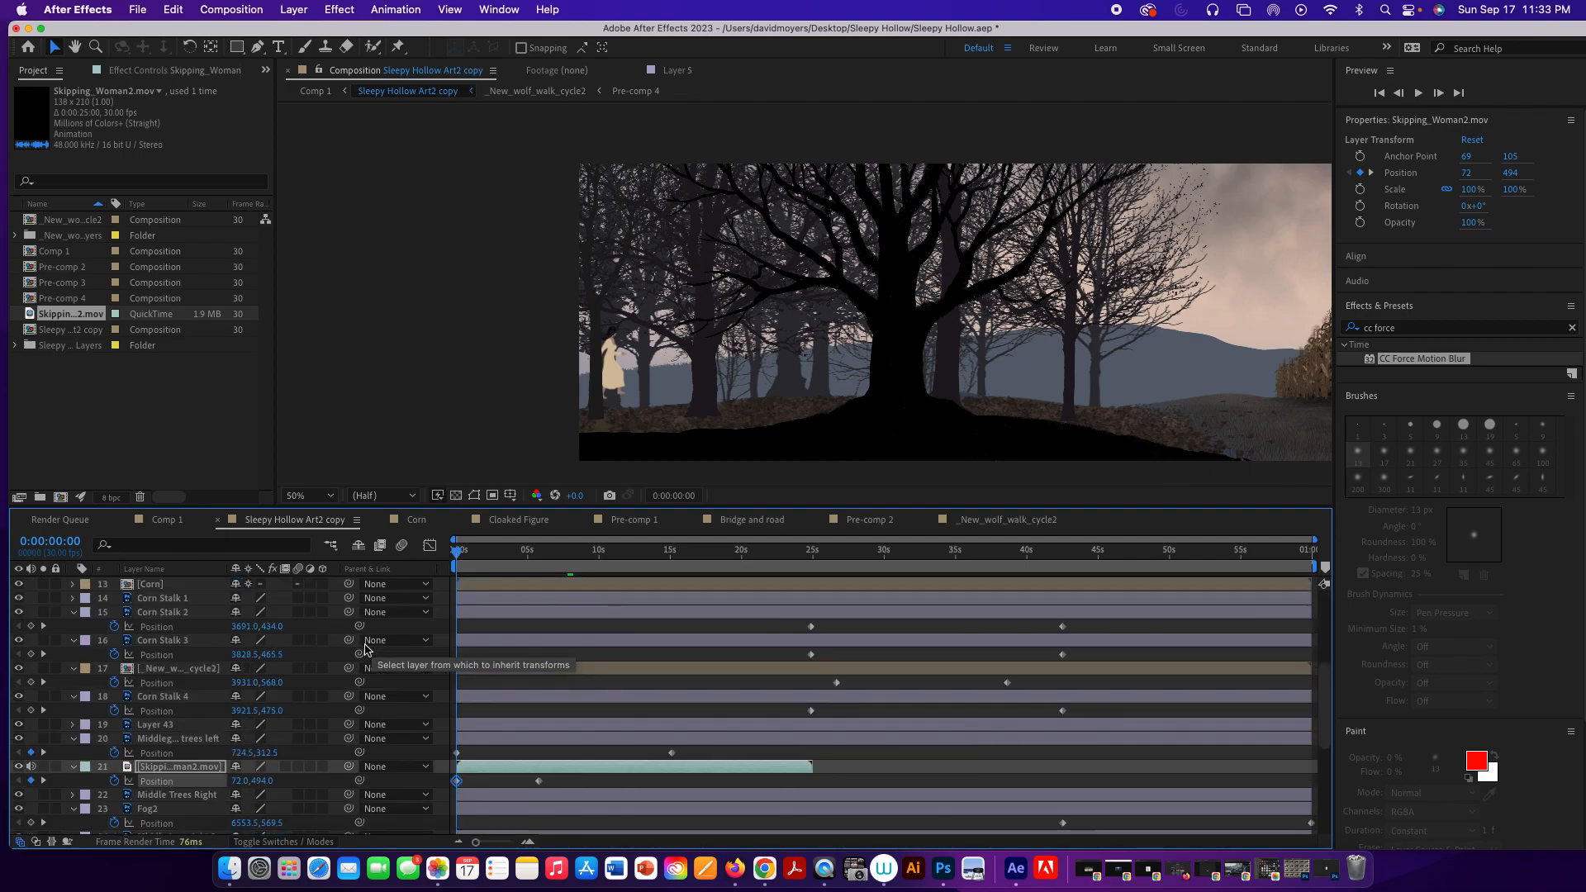
drag(259, 785, 261, 781)
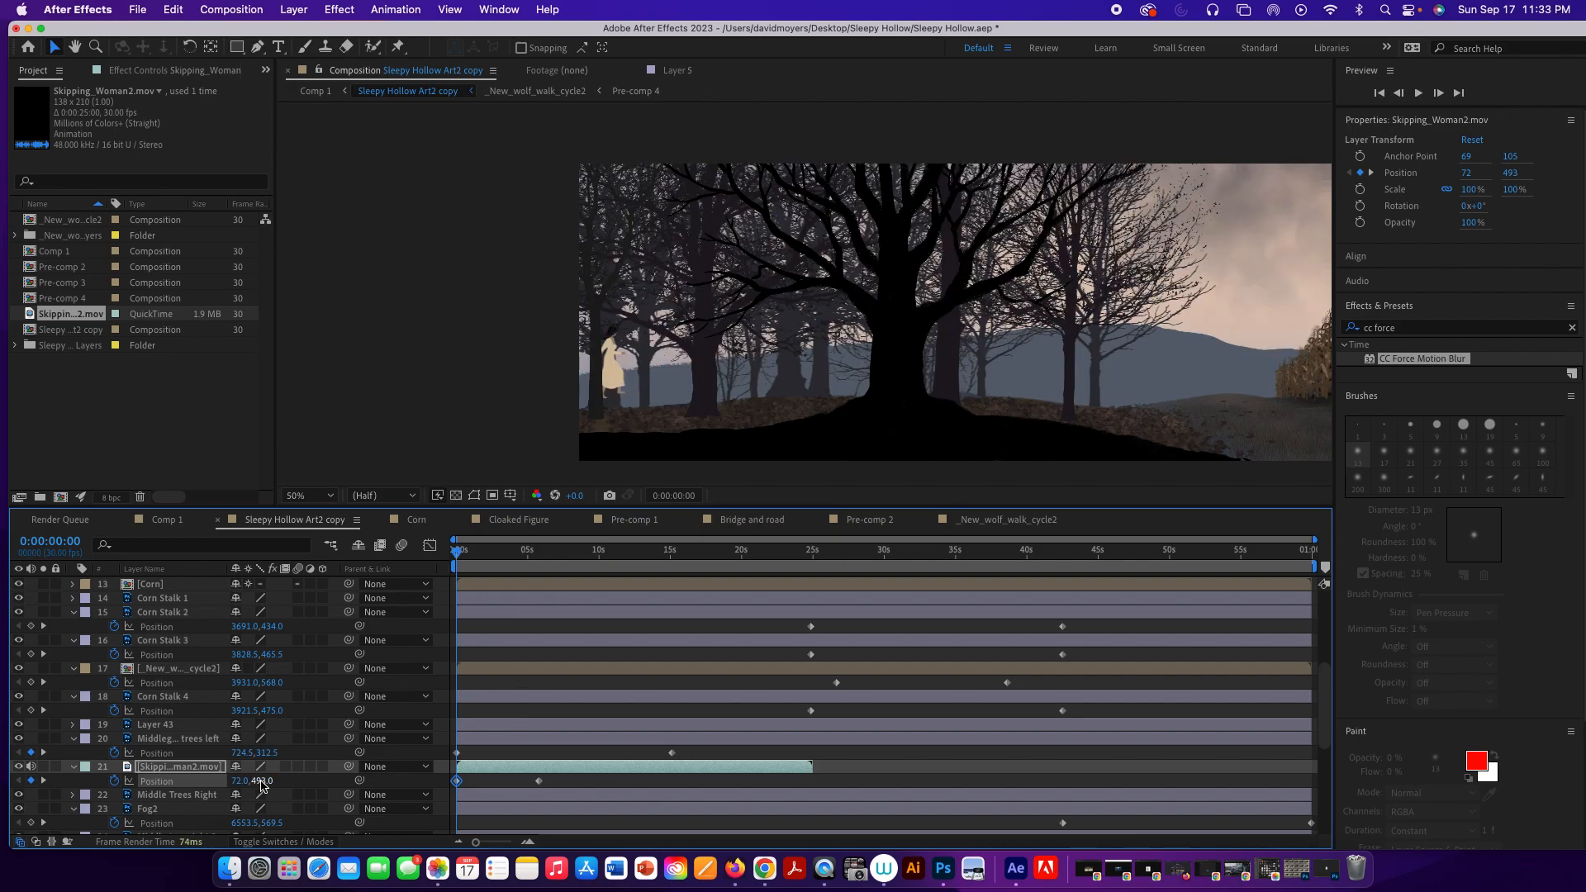
drag(262, 785, 282, 783)
Set the skipping woman's position to 744, 468 at 0:00:05:23 and turn the 1st tree layer's visibility back on.
key(space)
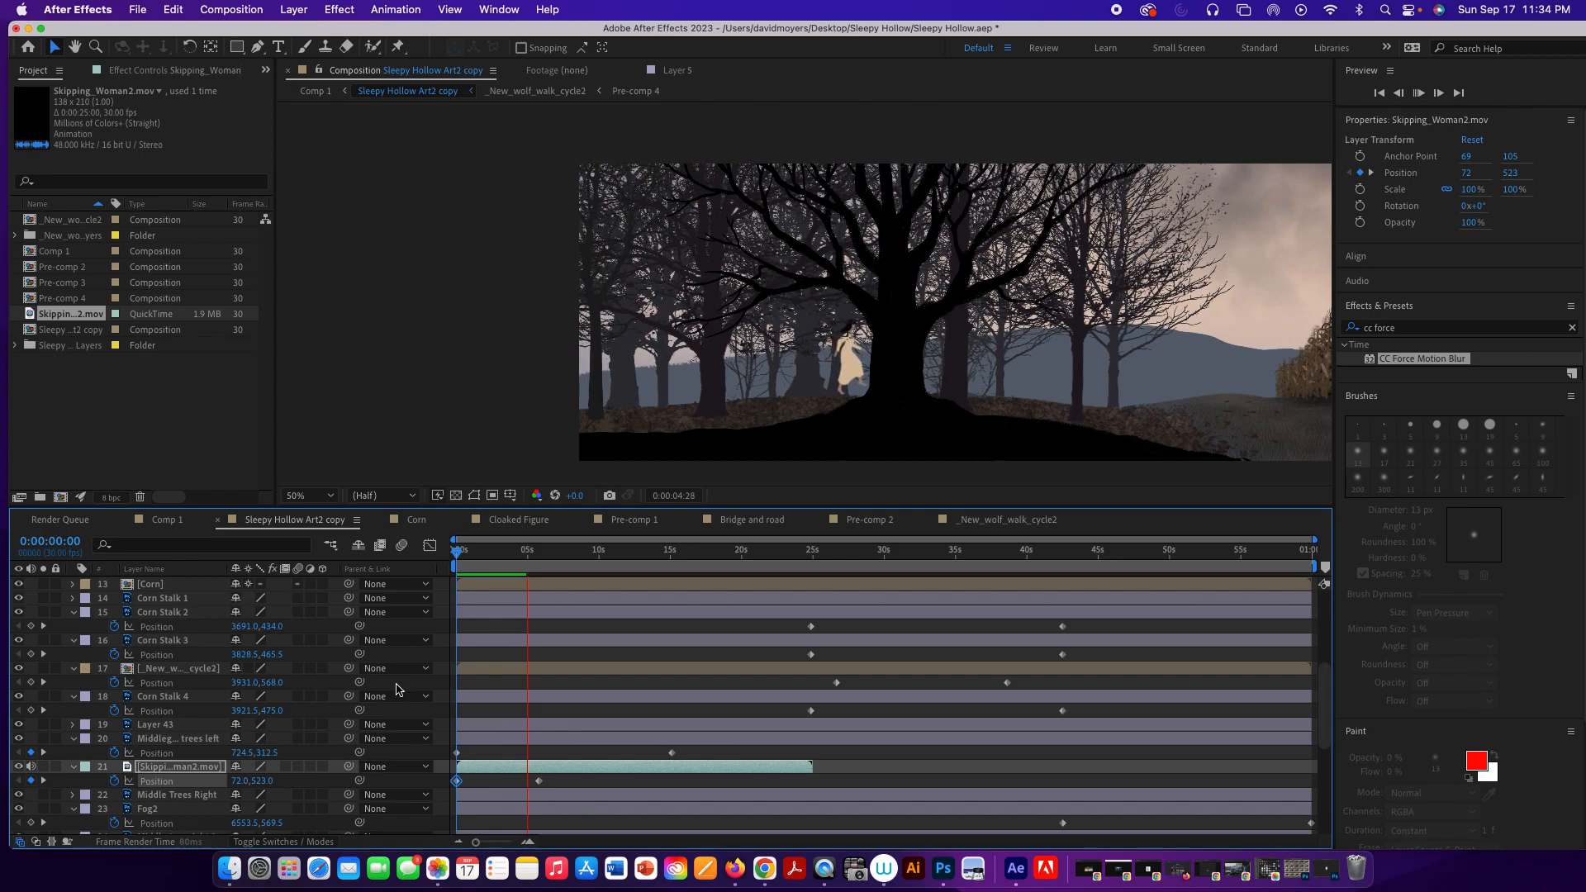
key(space)
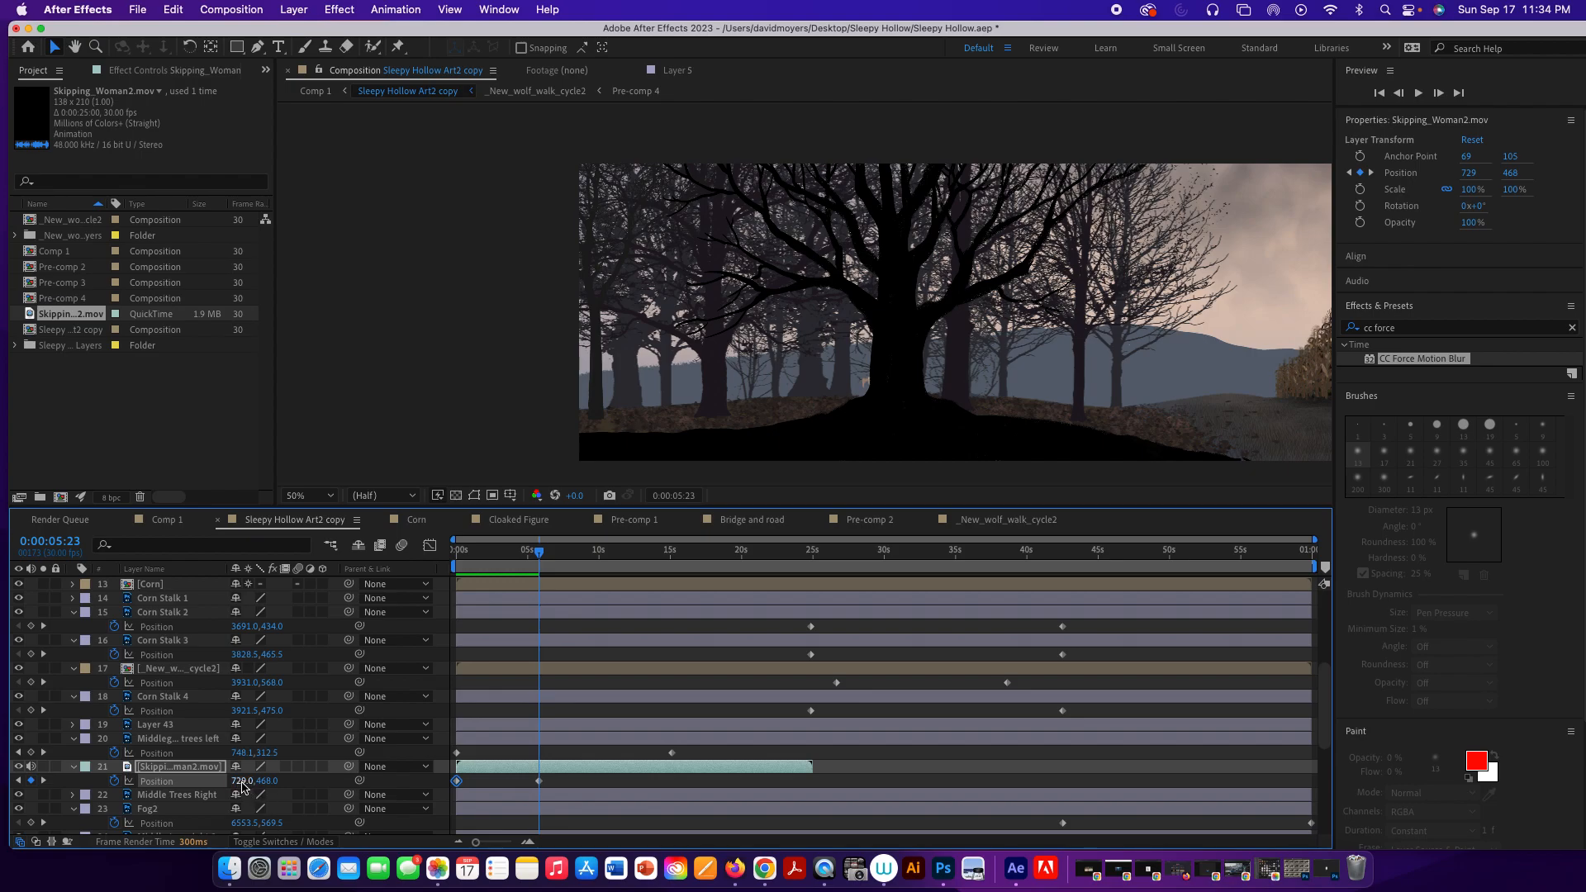
drag(242, 786, 254, 782)
click(247, 783)
scroll(112, 613, up, 5)
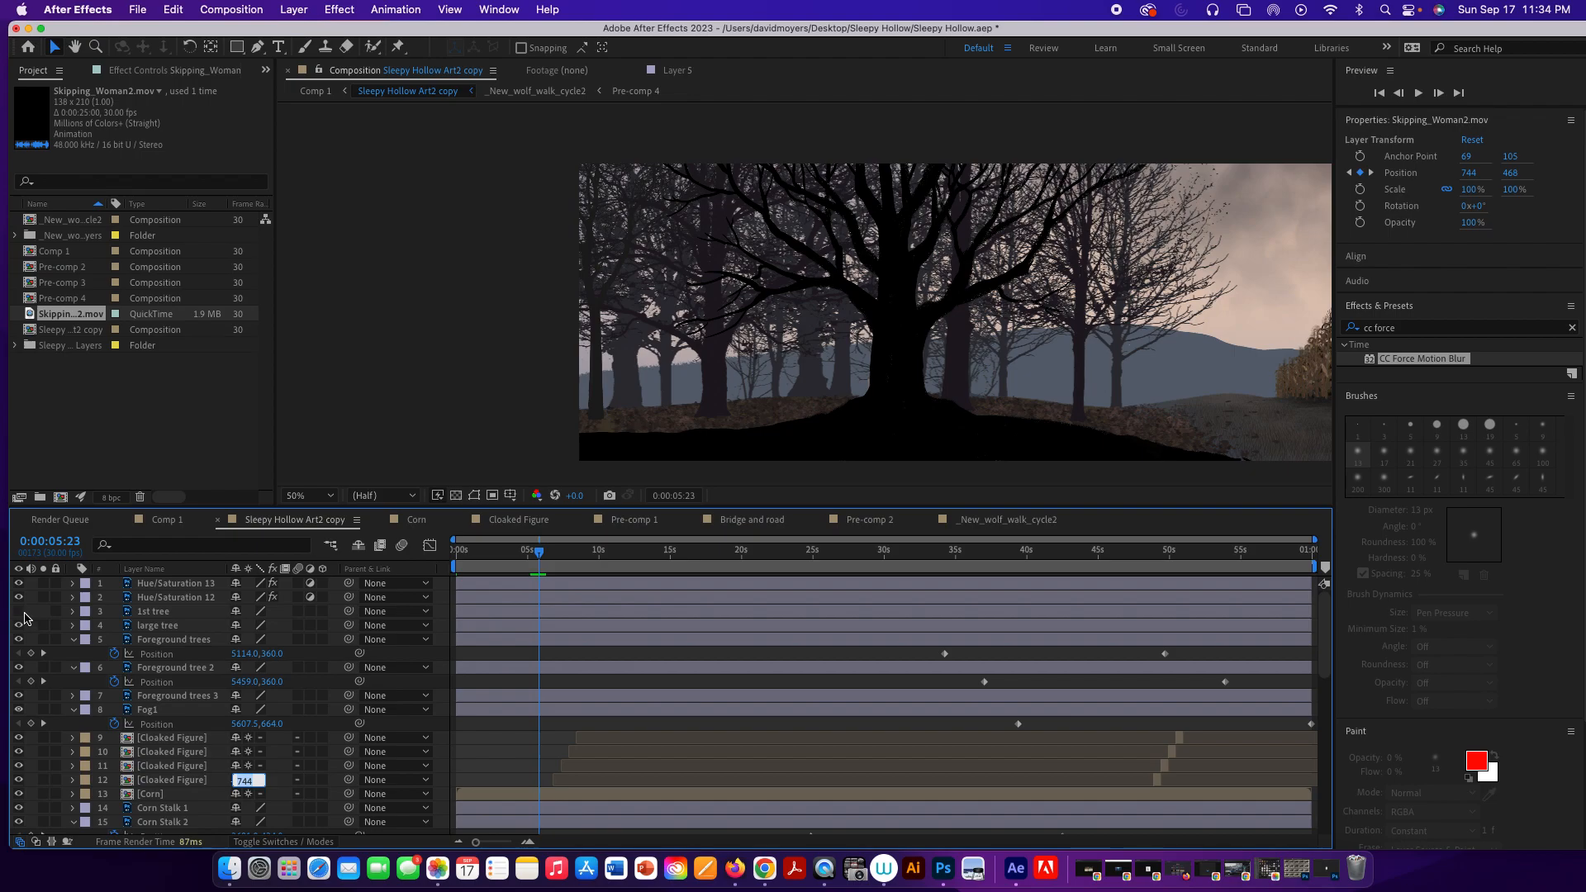
click(20, 613)
Preview Comp 1 from the start and place the current time at 0:00:07:00.
click(172, 520)
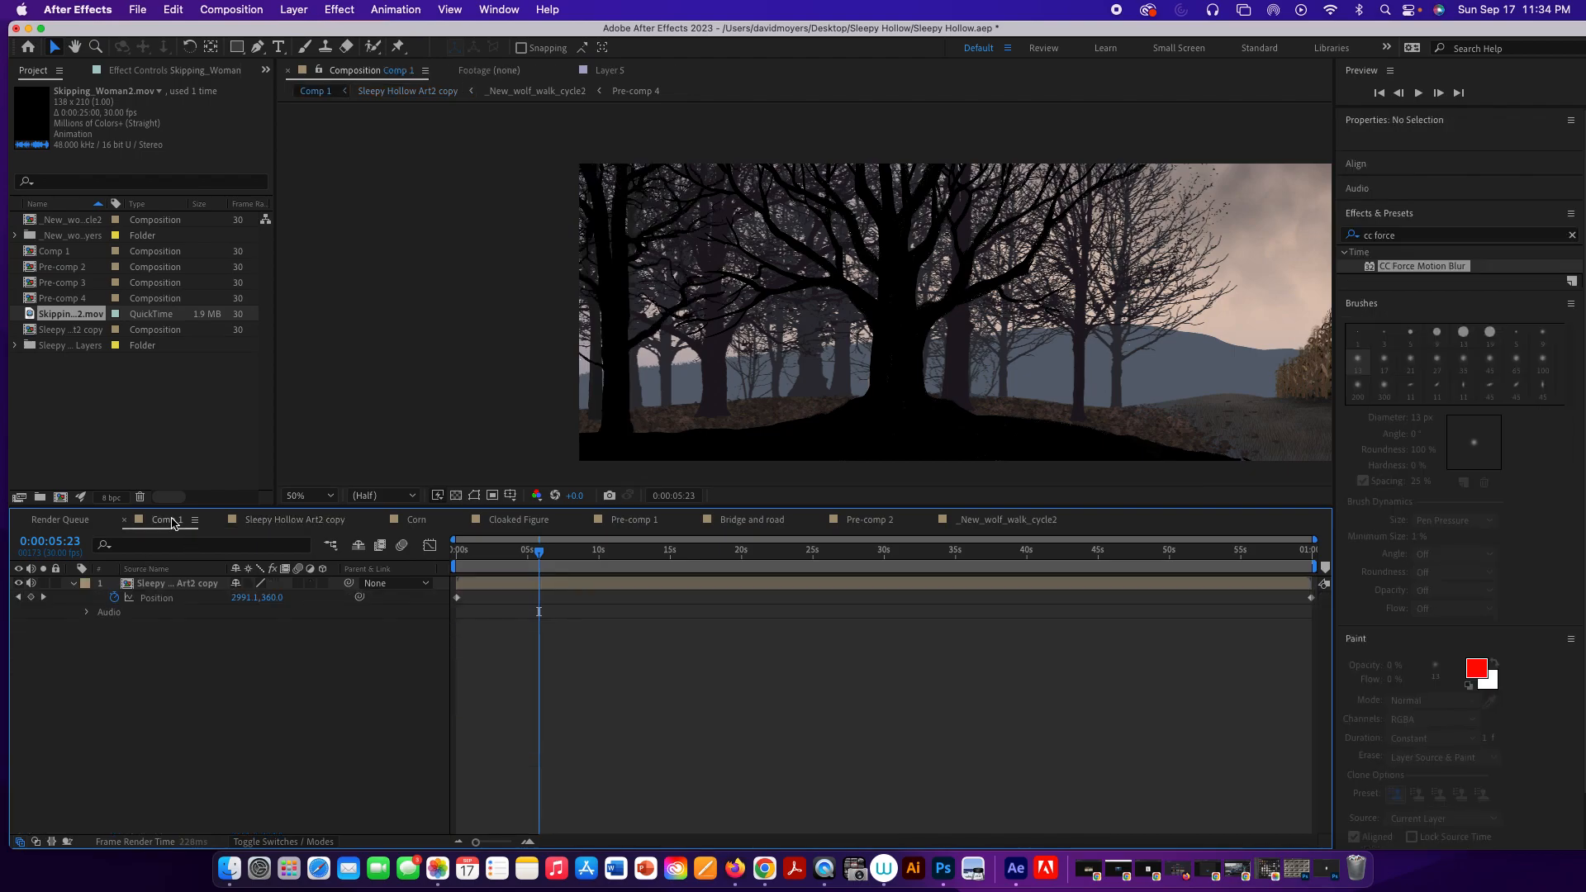
key(space)
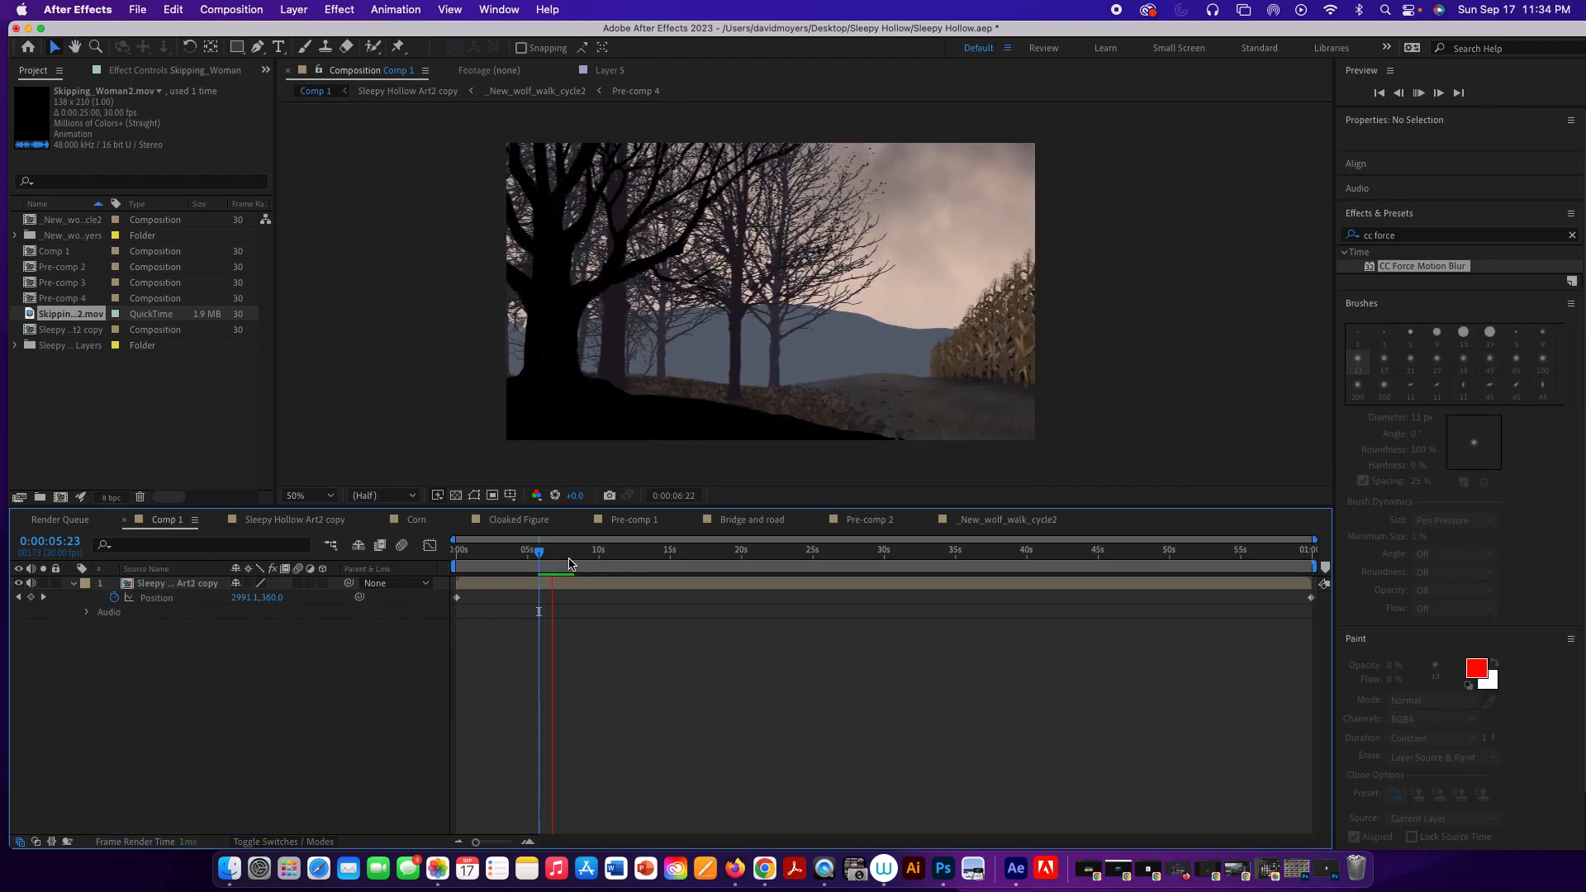
key(space)
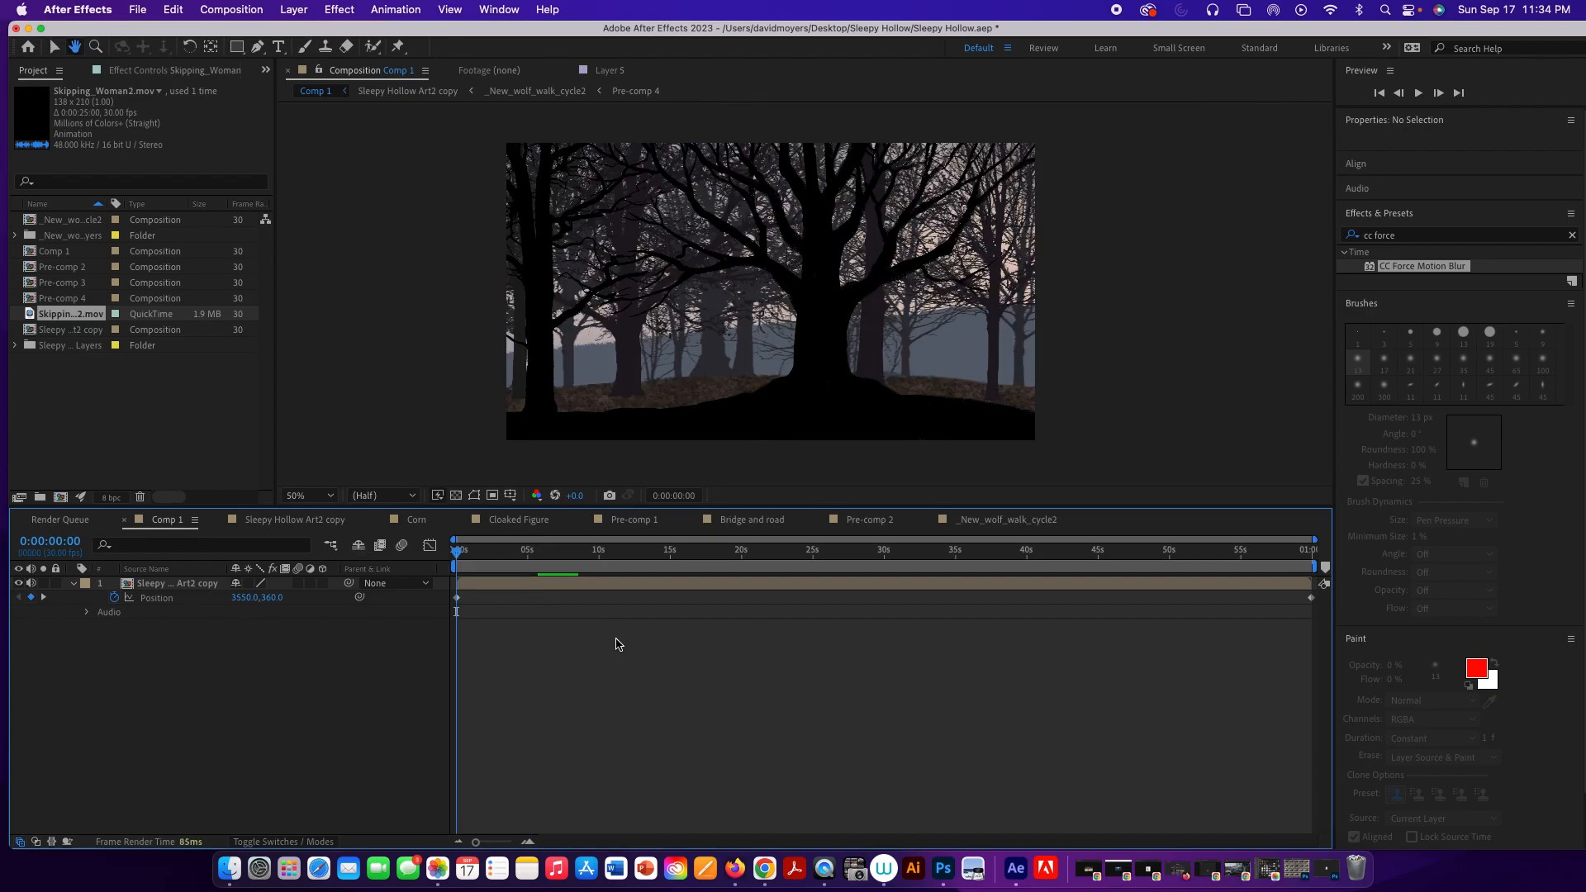
key(space)
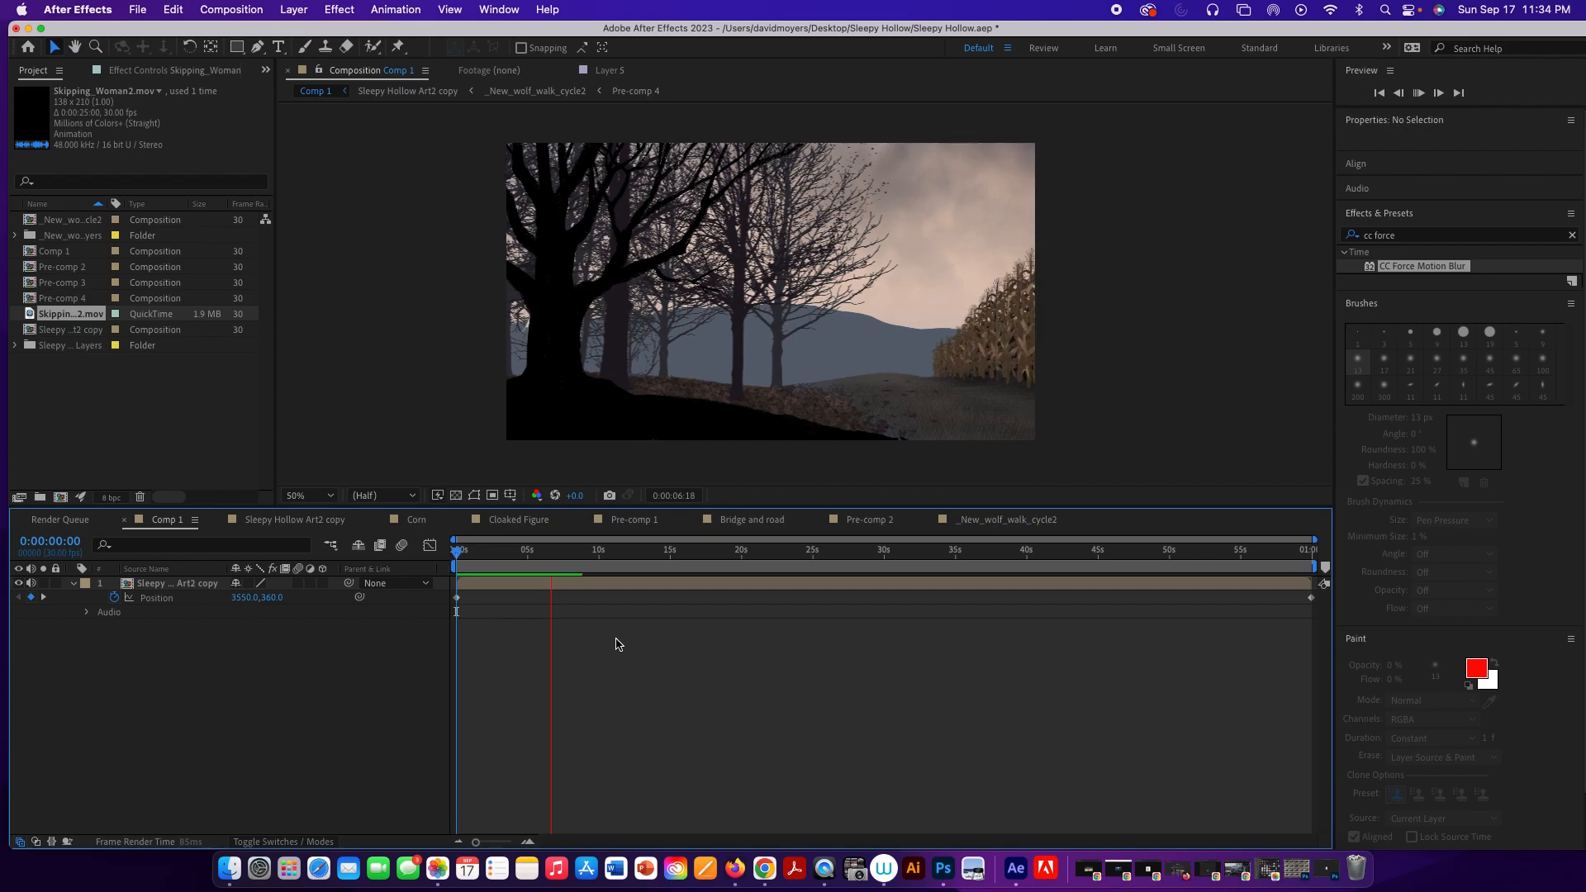
key(space)
mouse_move(583, 558)
mouse_down()
mouse_move(540, 557)
mouse_move(561, 558)
mouse_up()
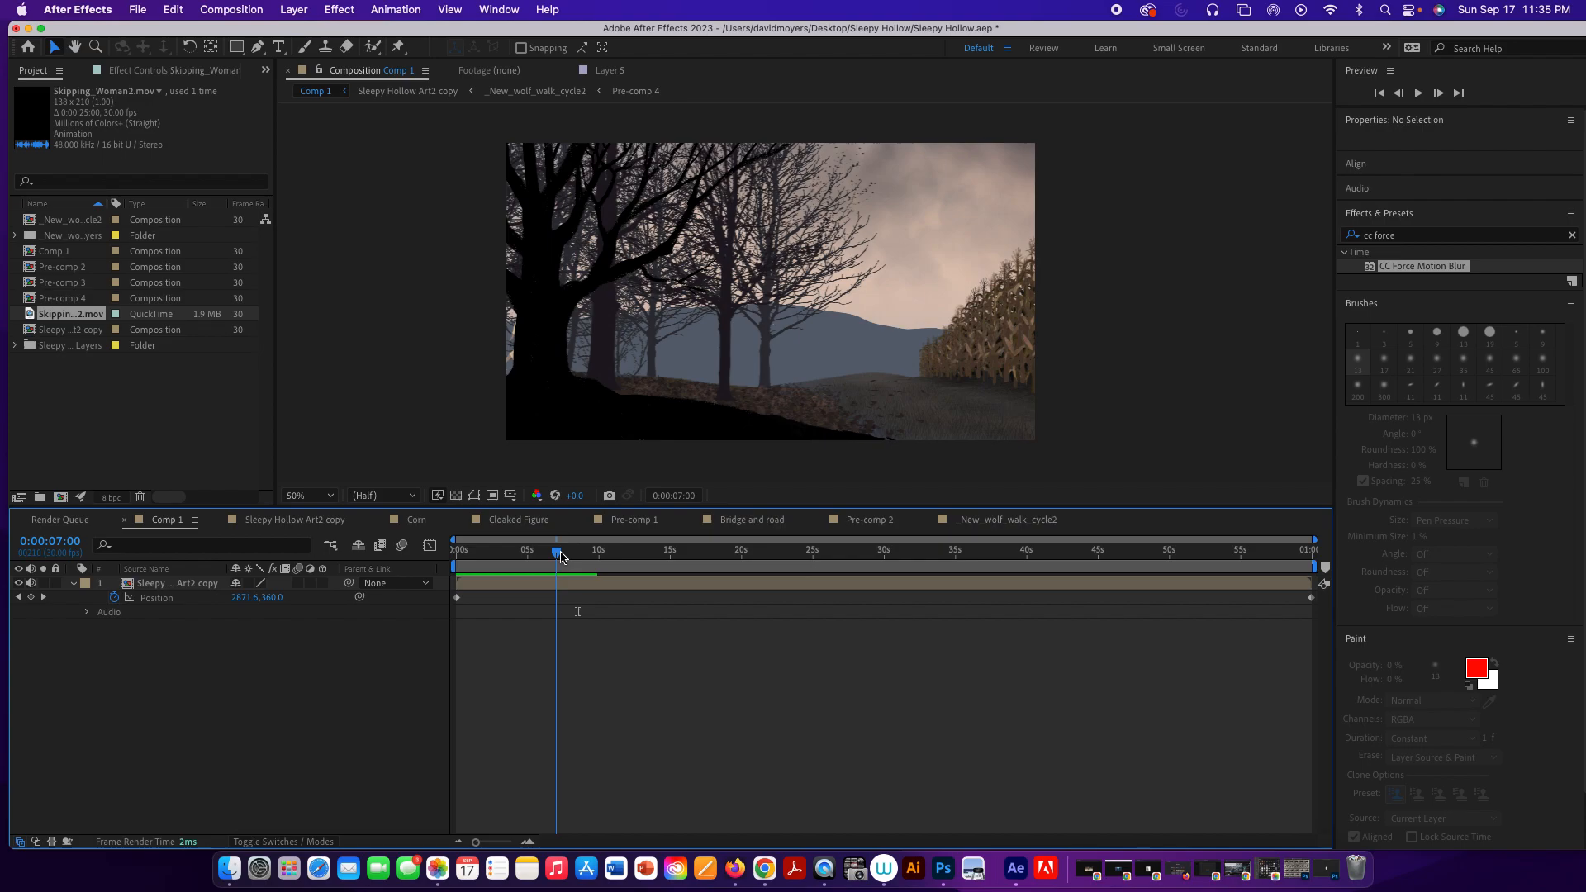
Move the skipping woman's end position keyframe to 0:00:07:01 and delete the extra keyframe near 0:00:05:24.
click(270, 524)
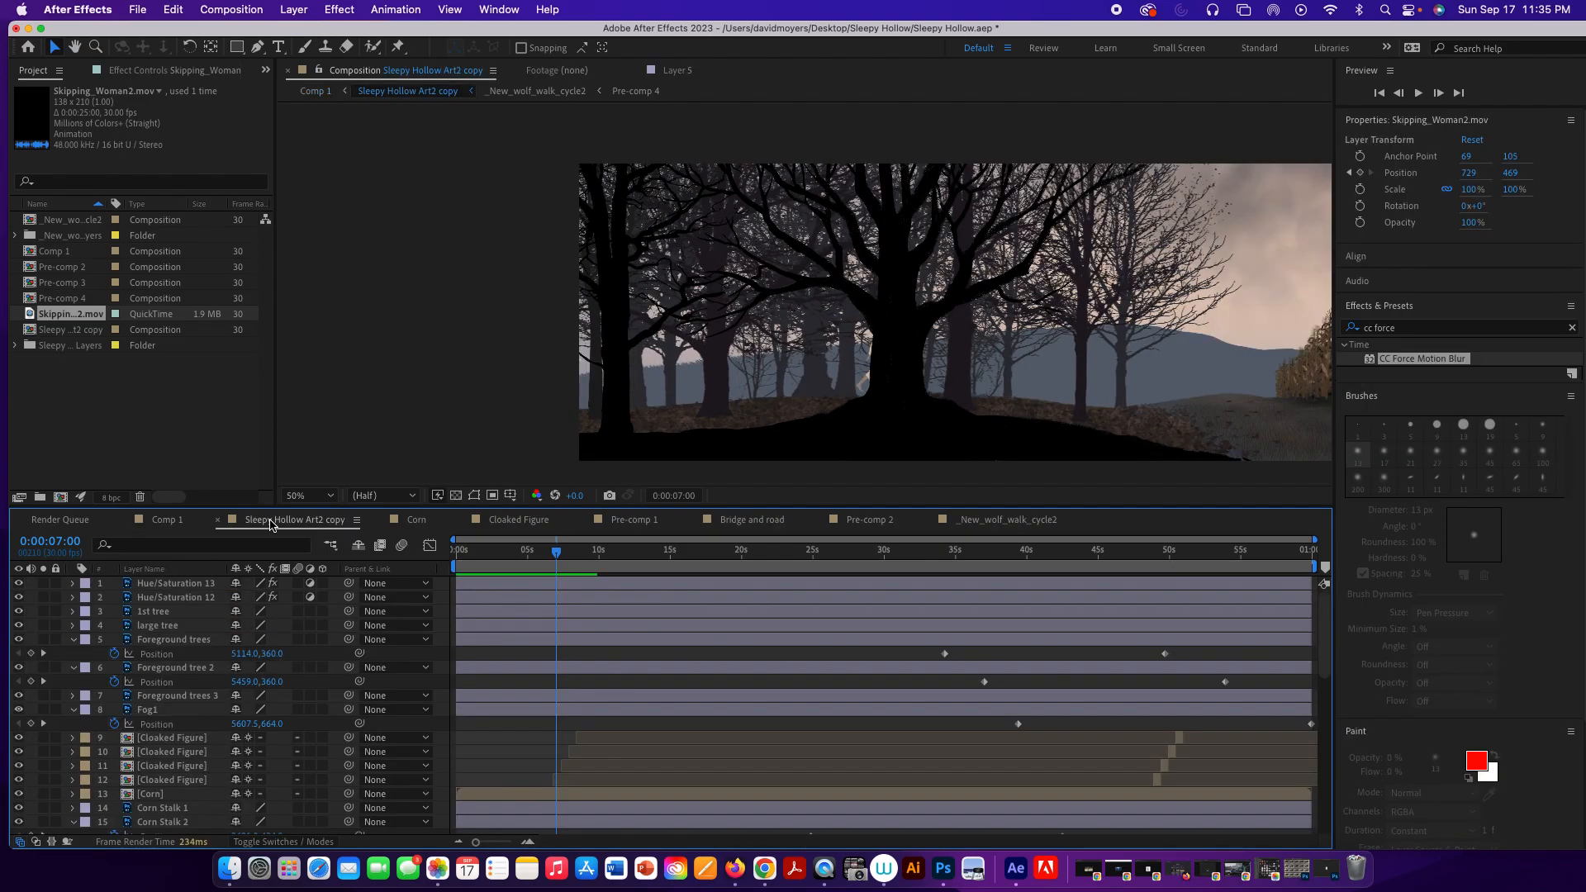
scroll(364, 603, down, 5)
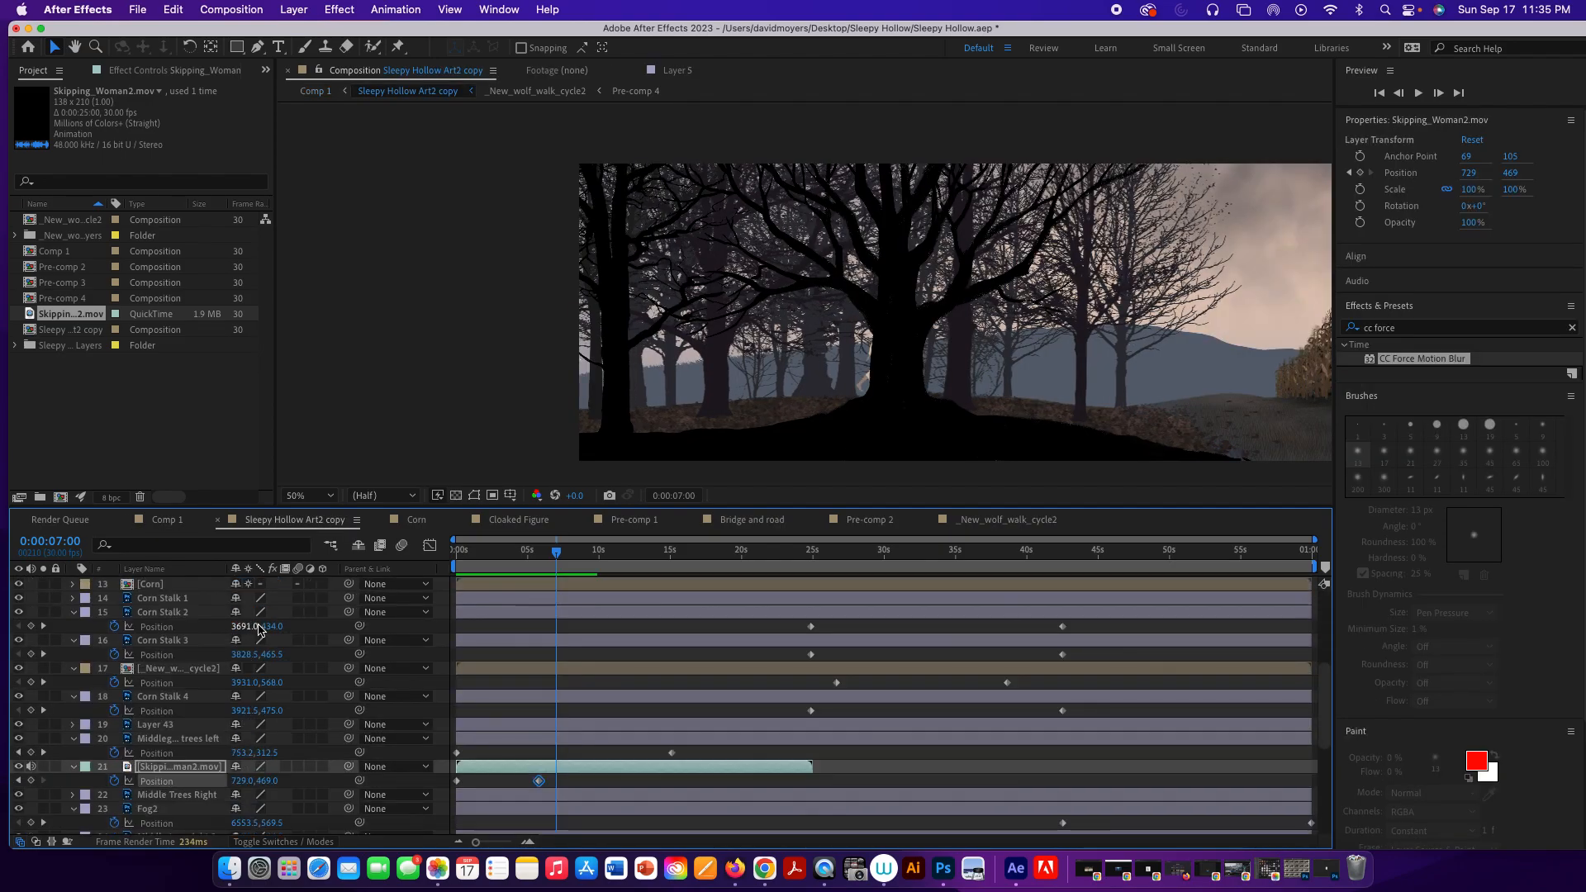
drag(539, 783, 558, 786)
mouse_move(542, 786)
key(Delete)
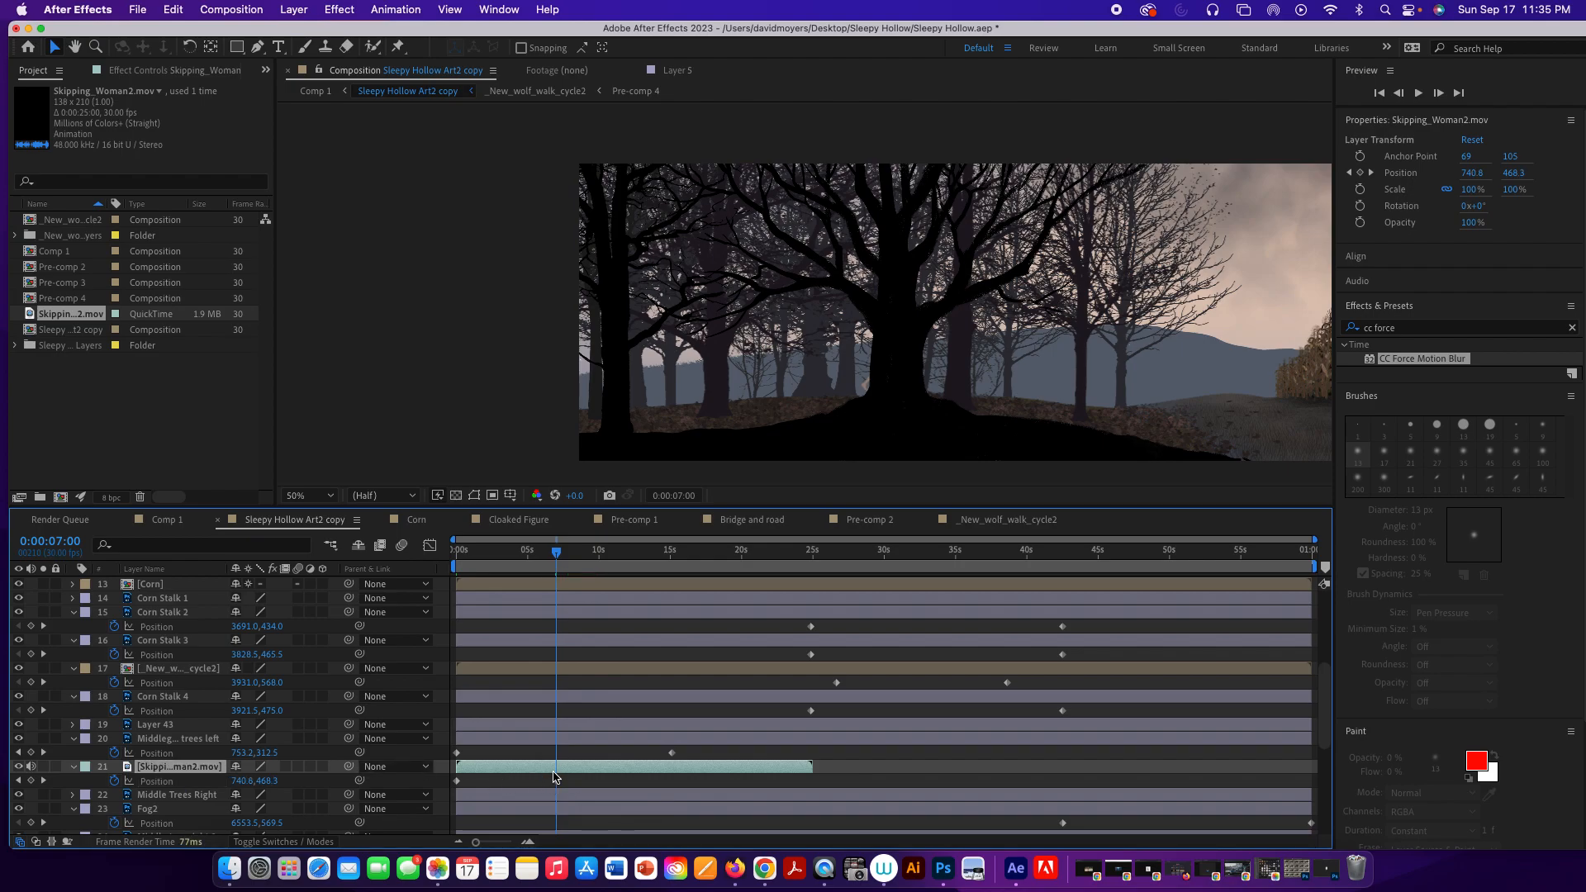
Set the skipping woman's position keyframe at 0:00:07:01 to 768, 468 and switch to Comp 1.
drag(476, 842, 511, 842)
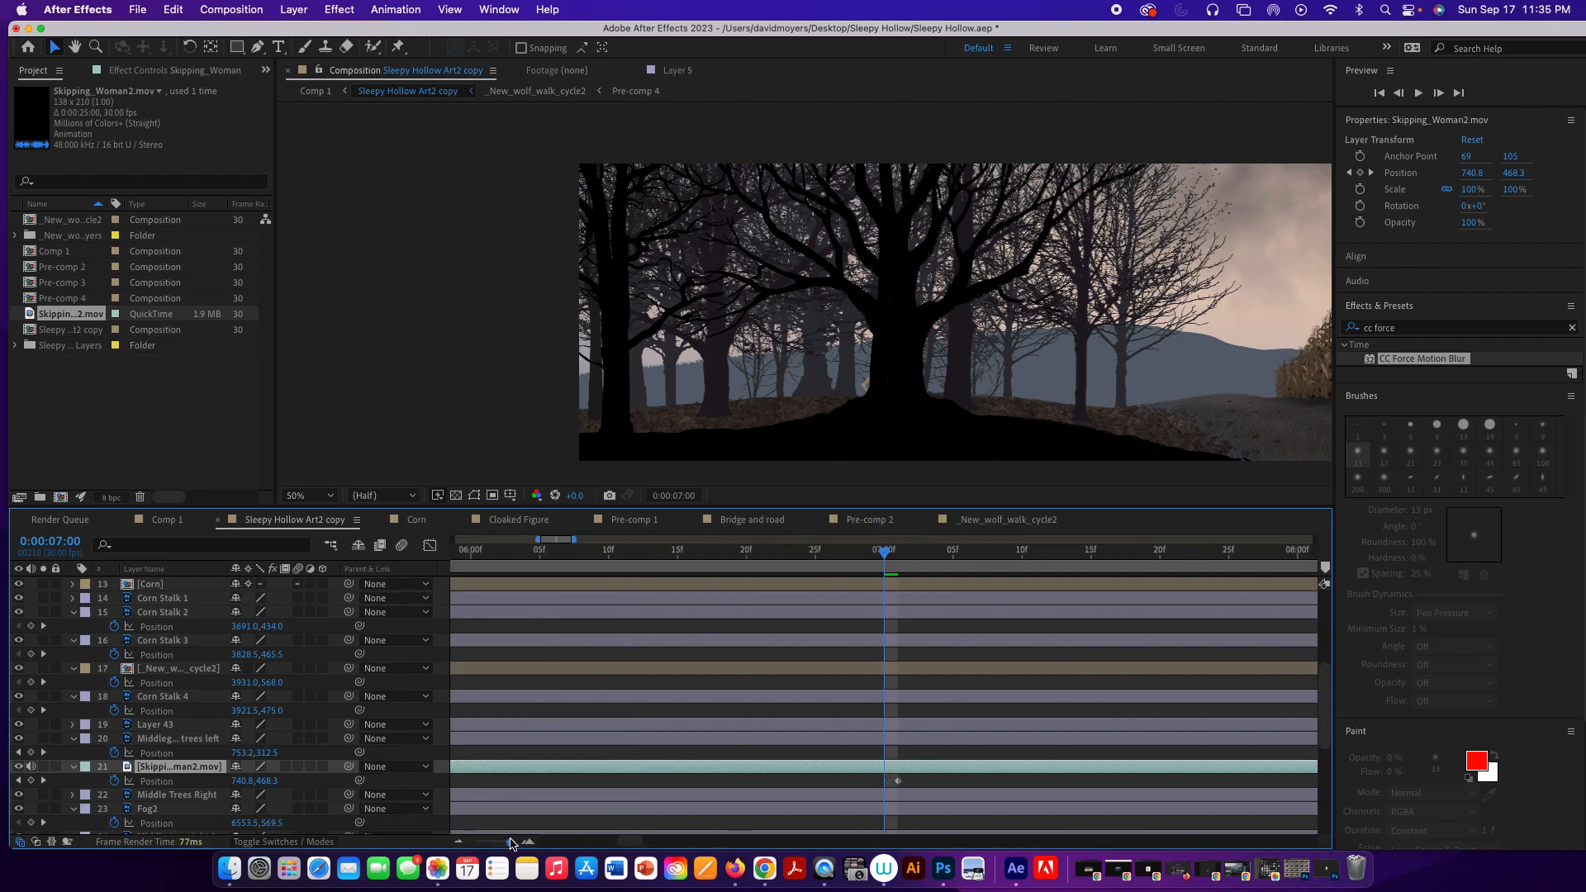
click(892, 557)
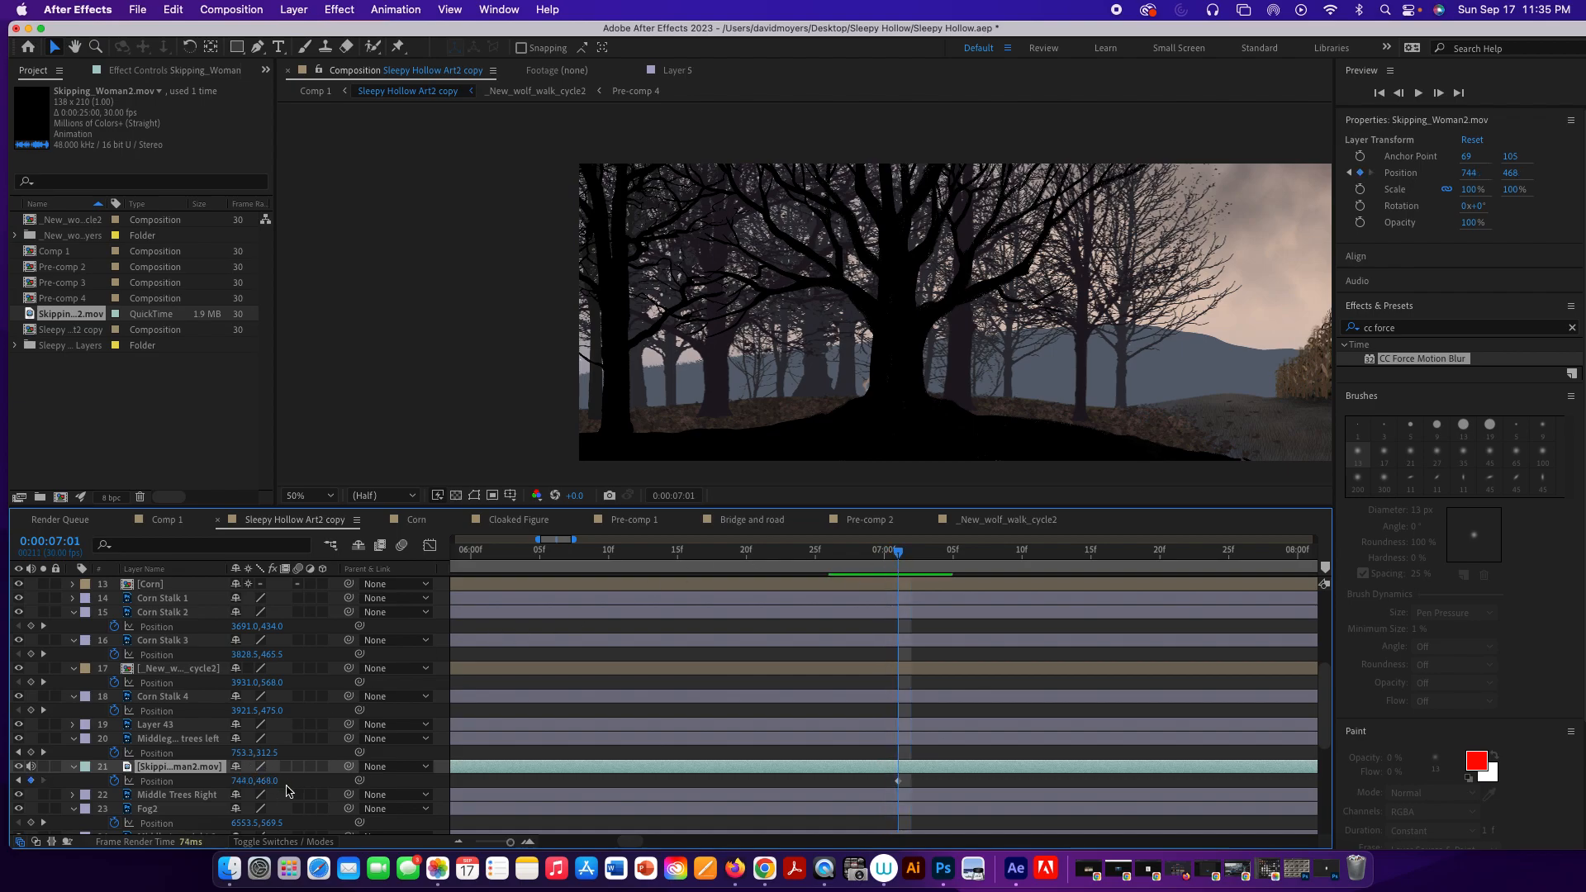
drag(242, 785, 261, 788)
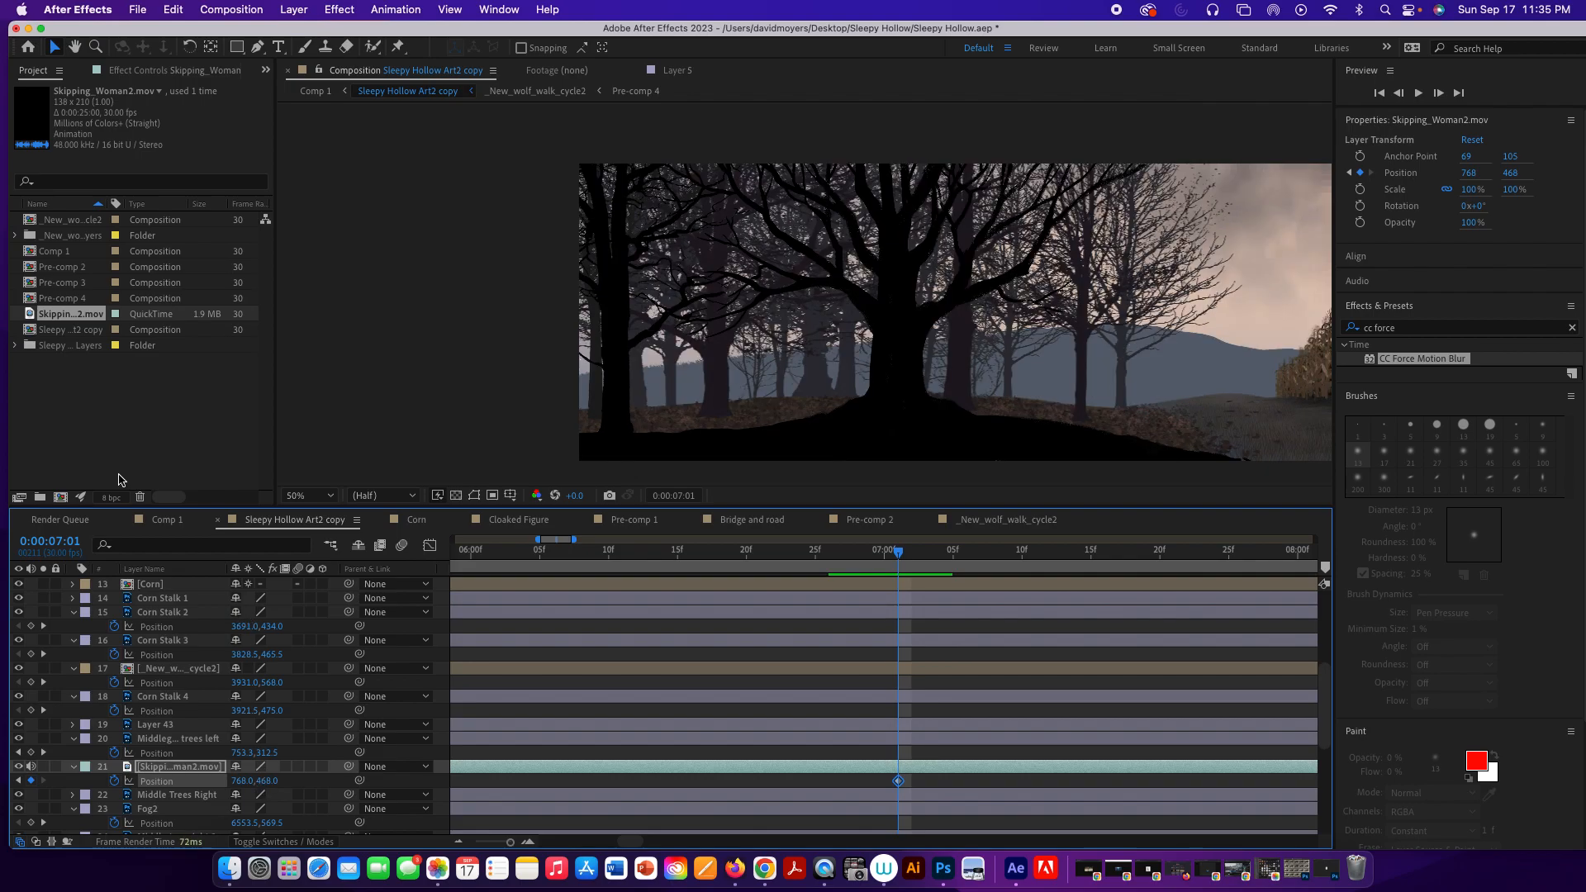
click(165, 520)
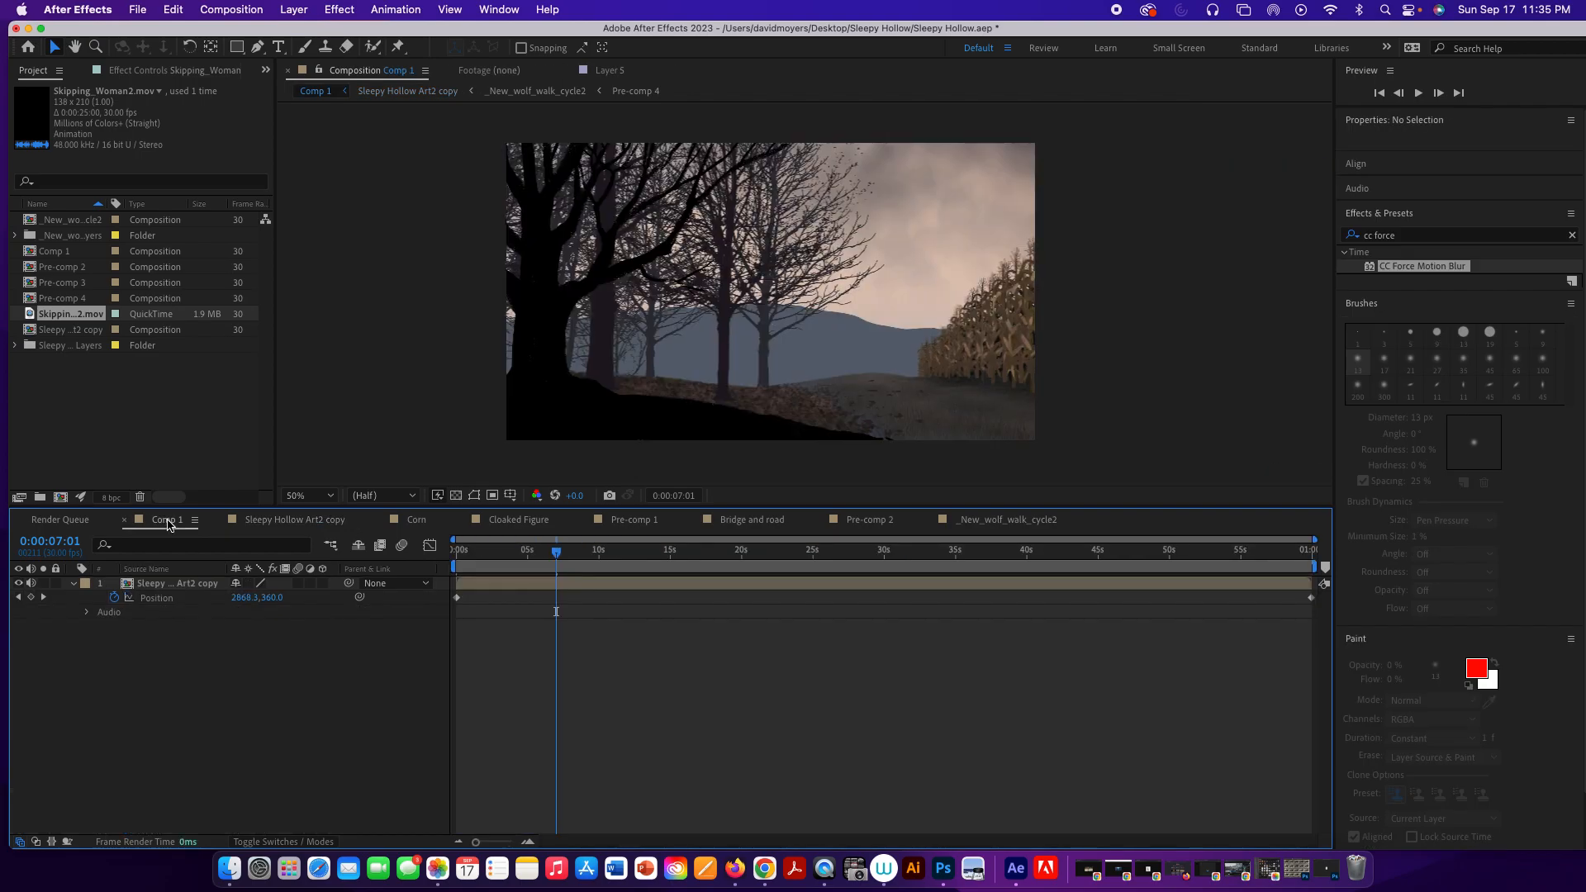
Preview Comp 1 from the start to check the skipping woman's path among the trees, and return to the first frame.
click(457, 551)
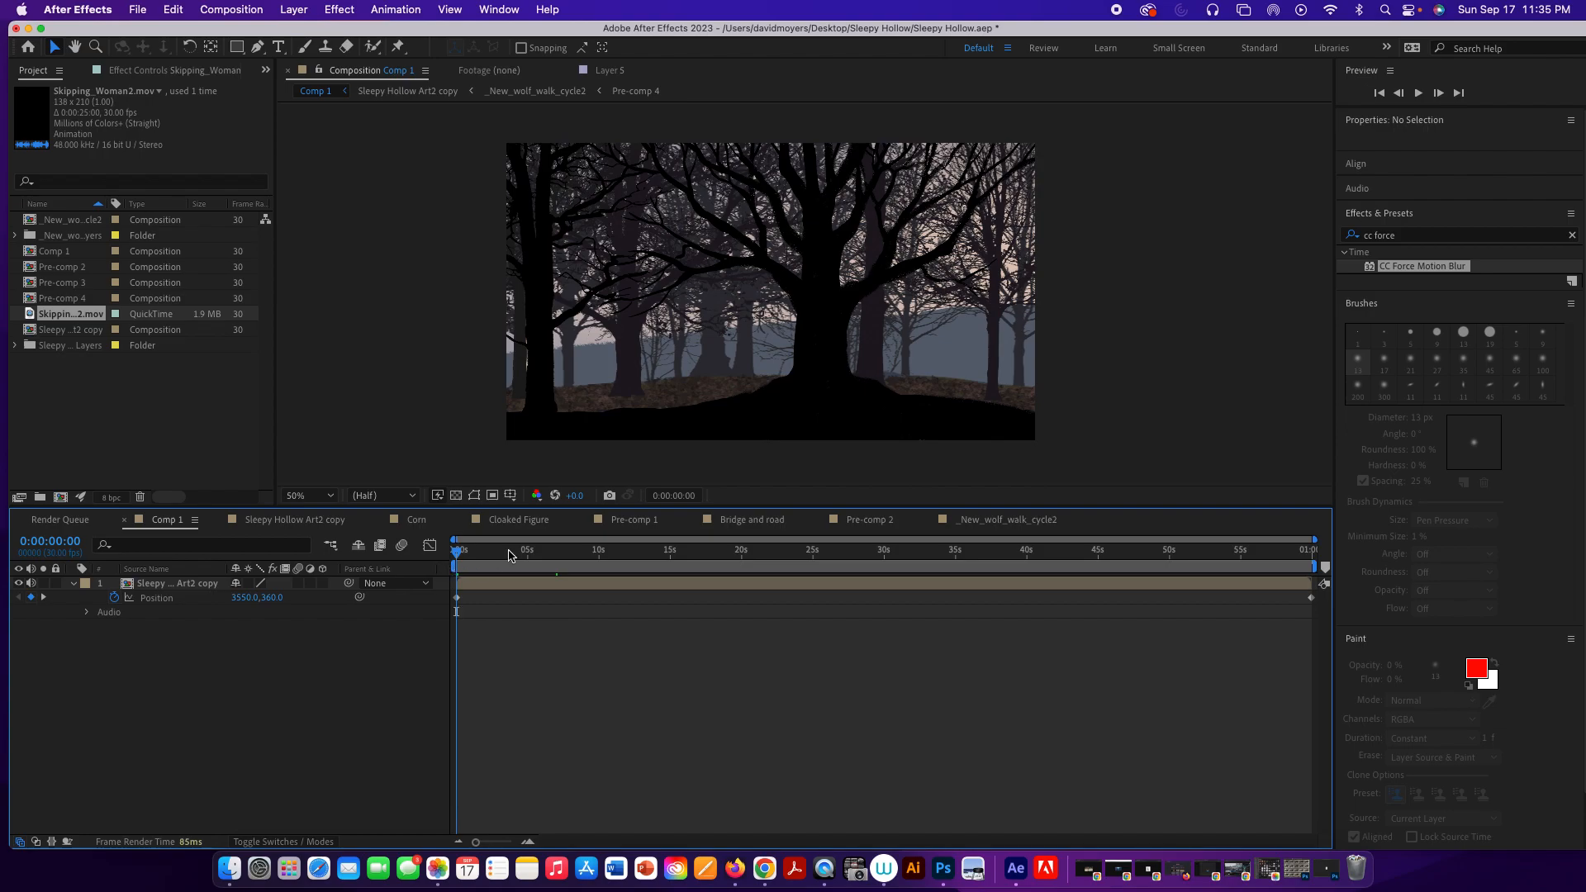
key(space)
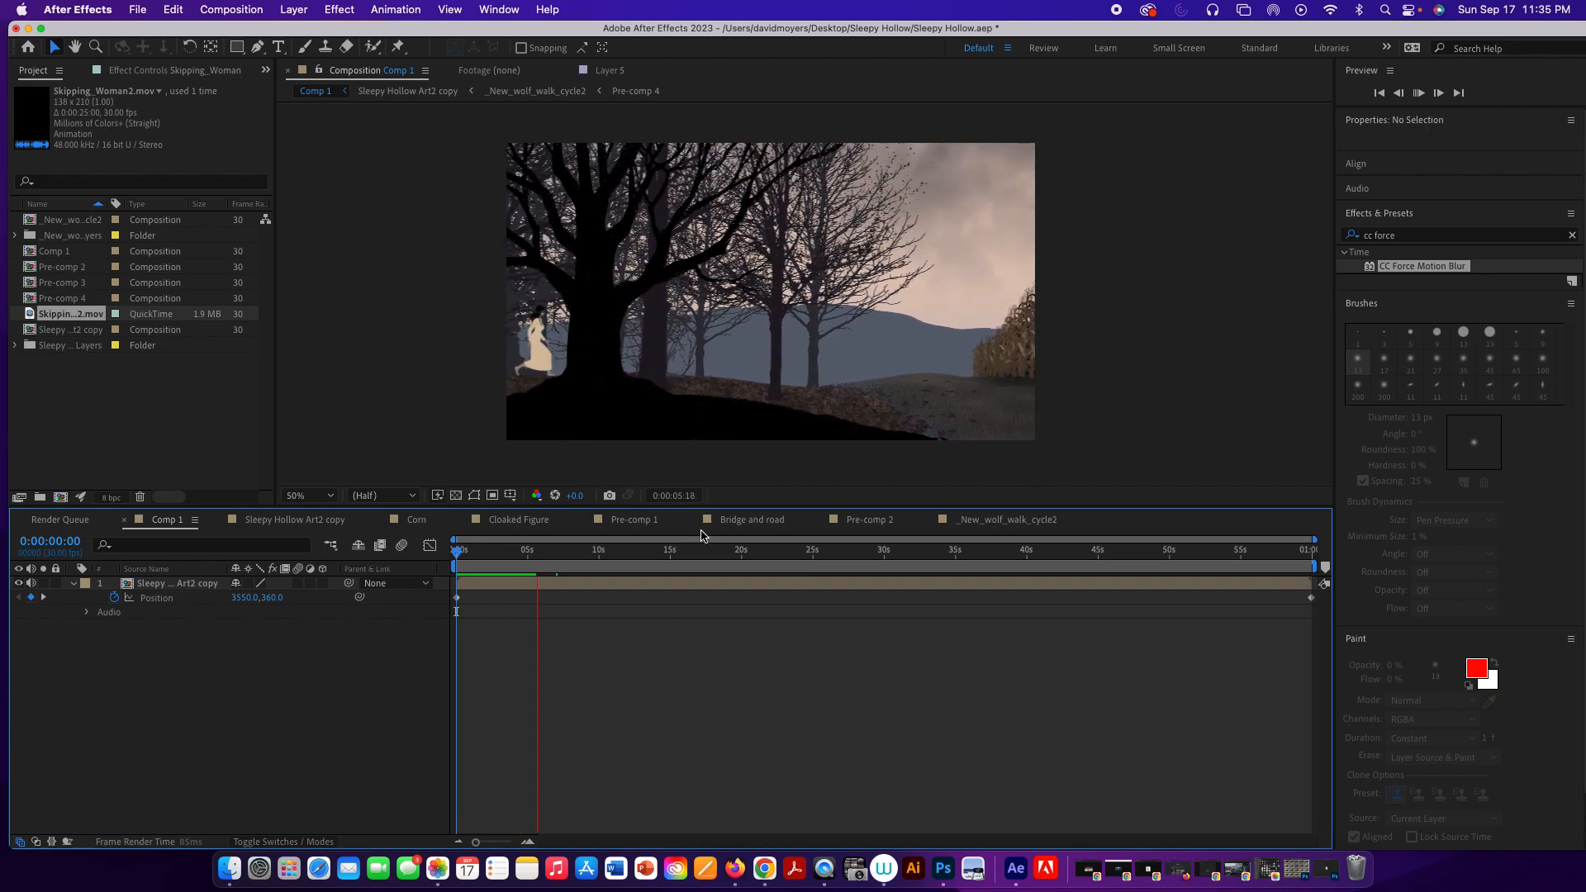
key(space)
drag(743, 510, 739, 568)
scroll(655, 408, down, 1)
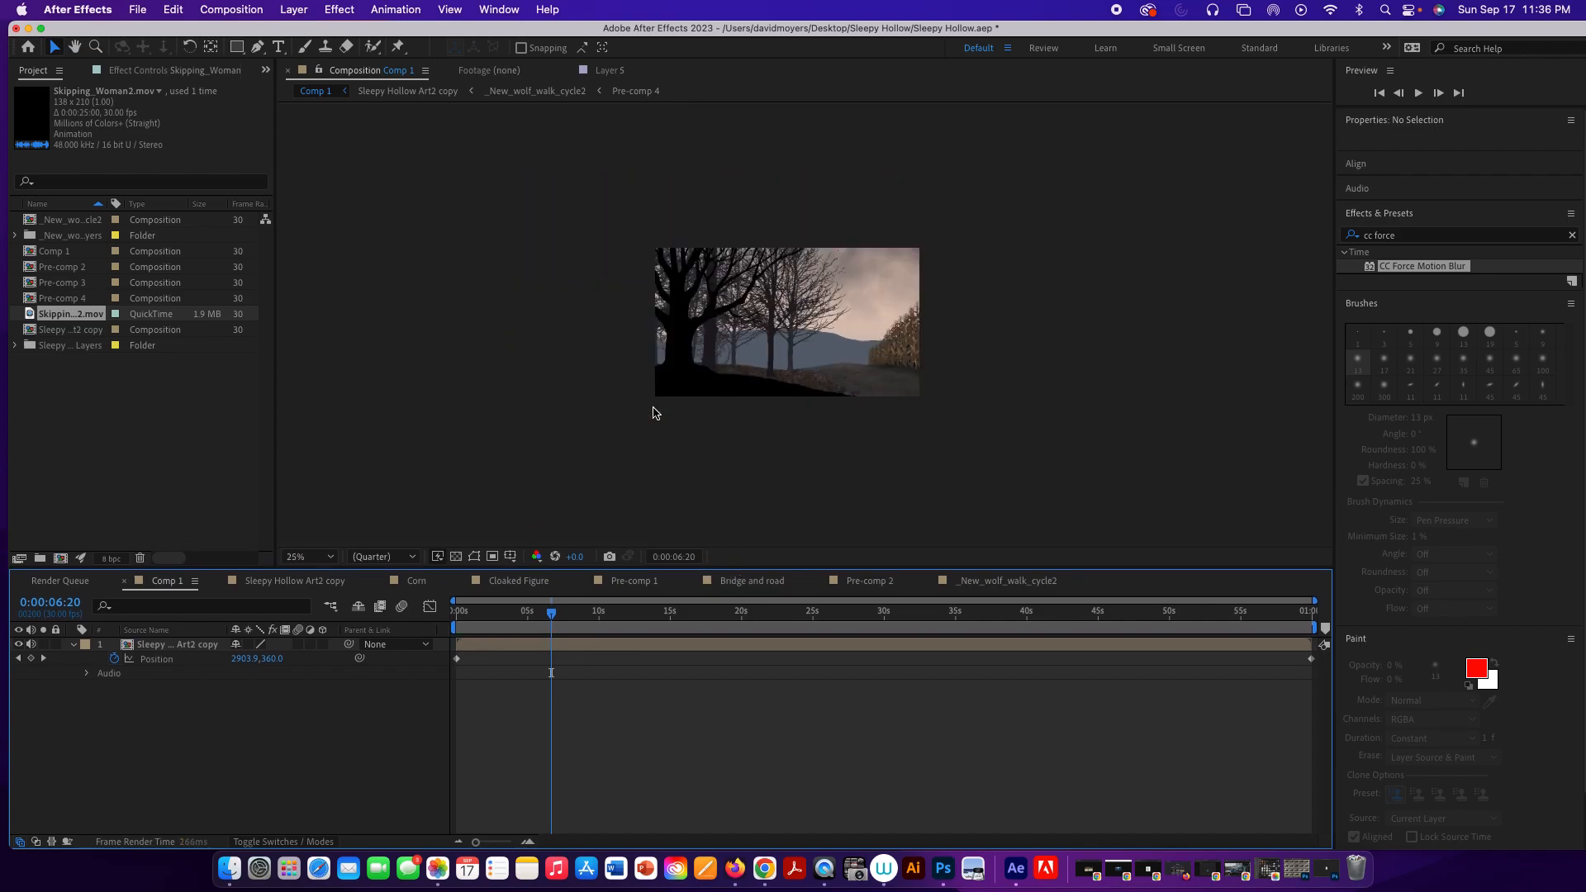
scroll(653, 413, up, 3)
scroll(653, 413, down, 1)
key(space)
drag(617, 393, 696, 410)
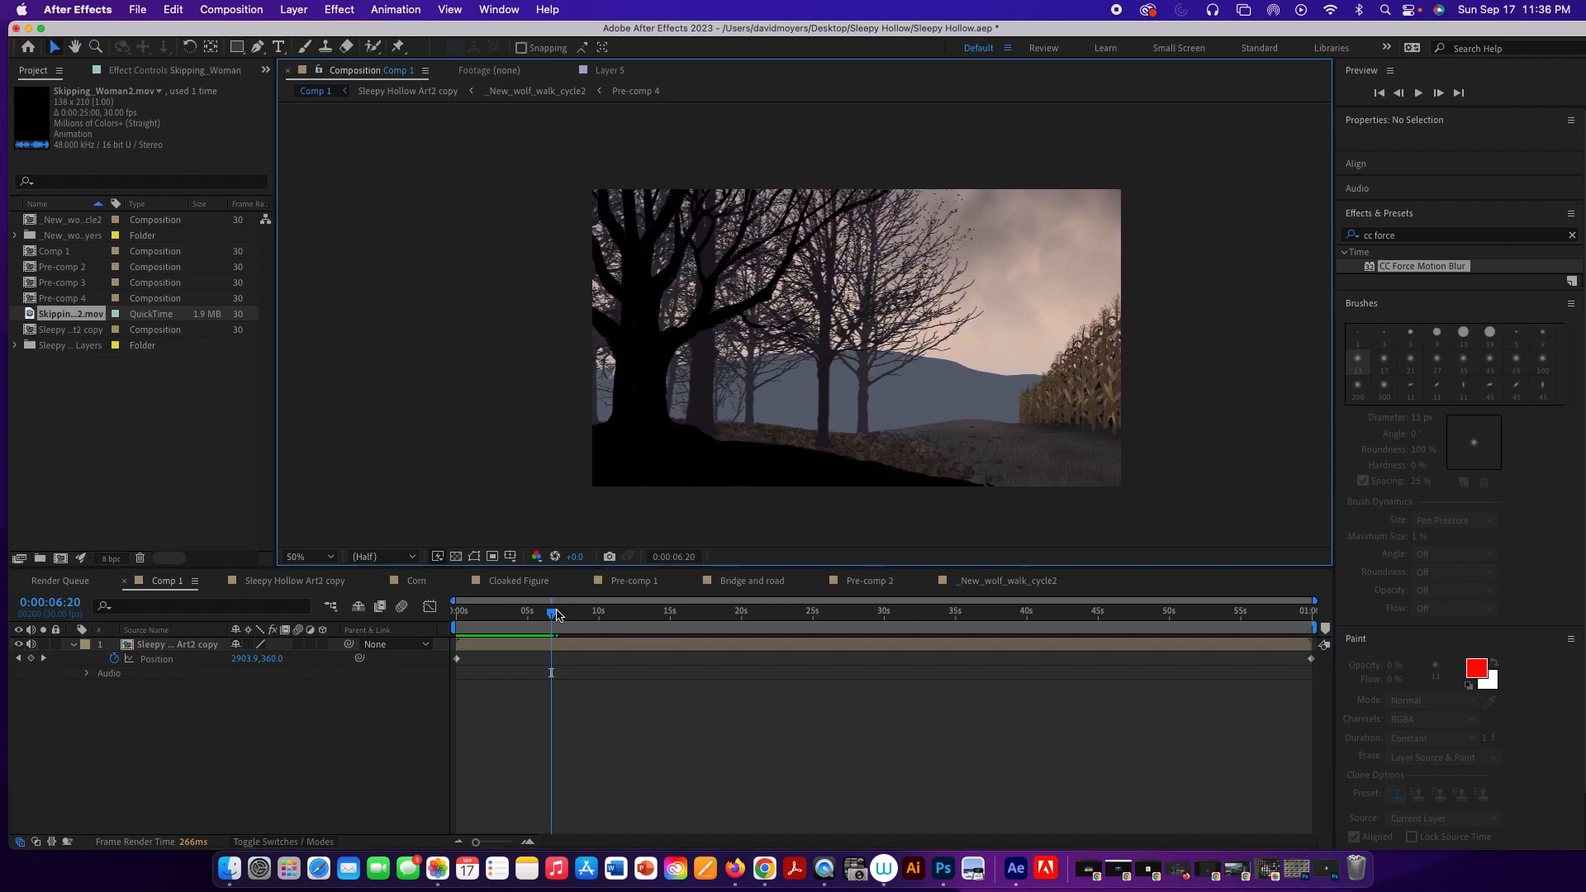
drag(551, 612, 437, 611)
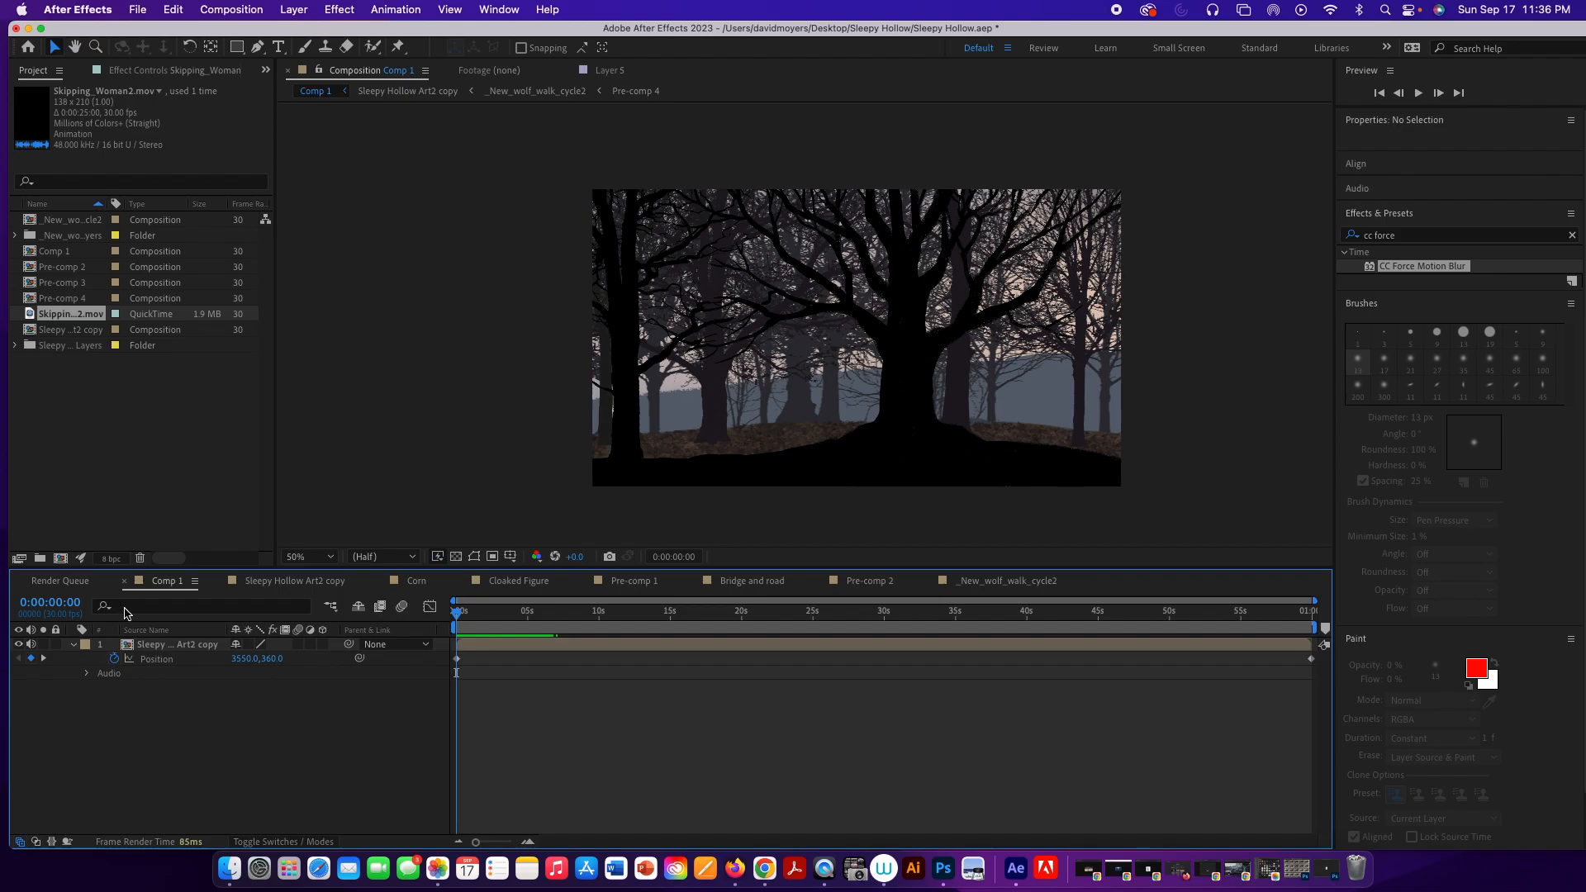
In the Sleepy Hollow Art2 copy composition, place the current time at 0:00:03:19 and set the skipping woman layer's opacity to 65%.
click(307, 583)
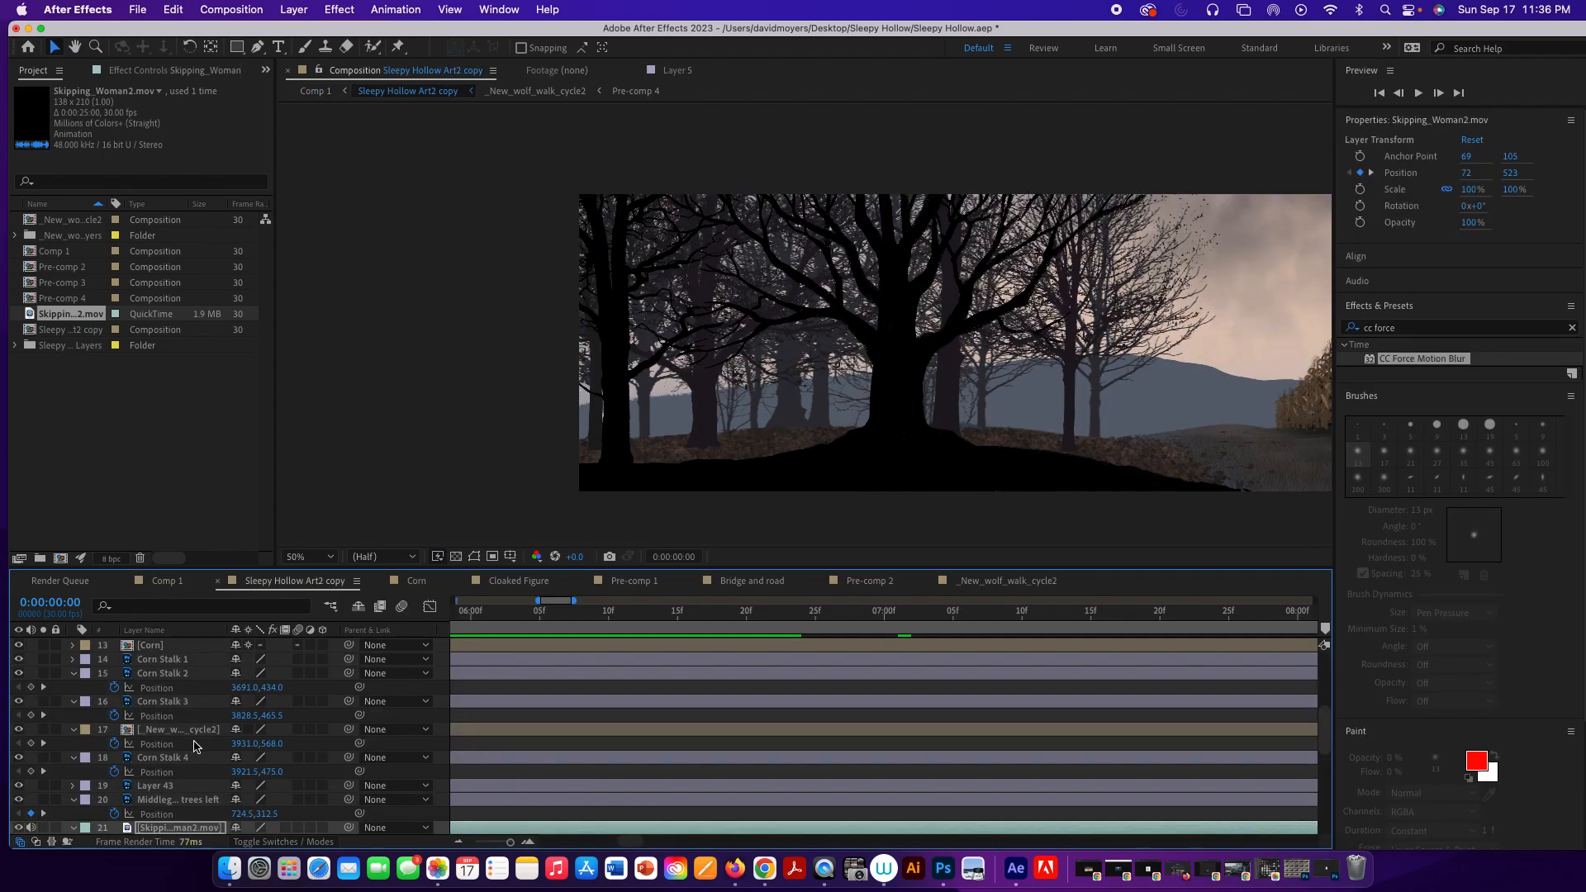
scroll(203, 806, down, 3)
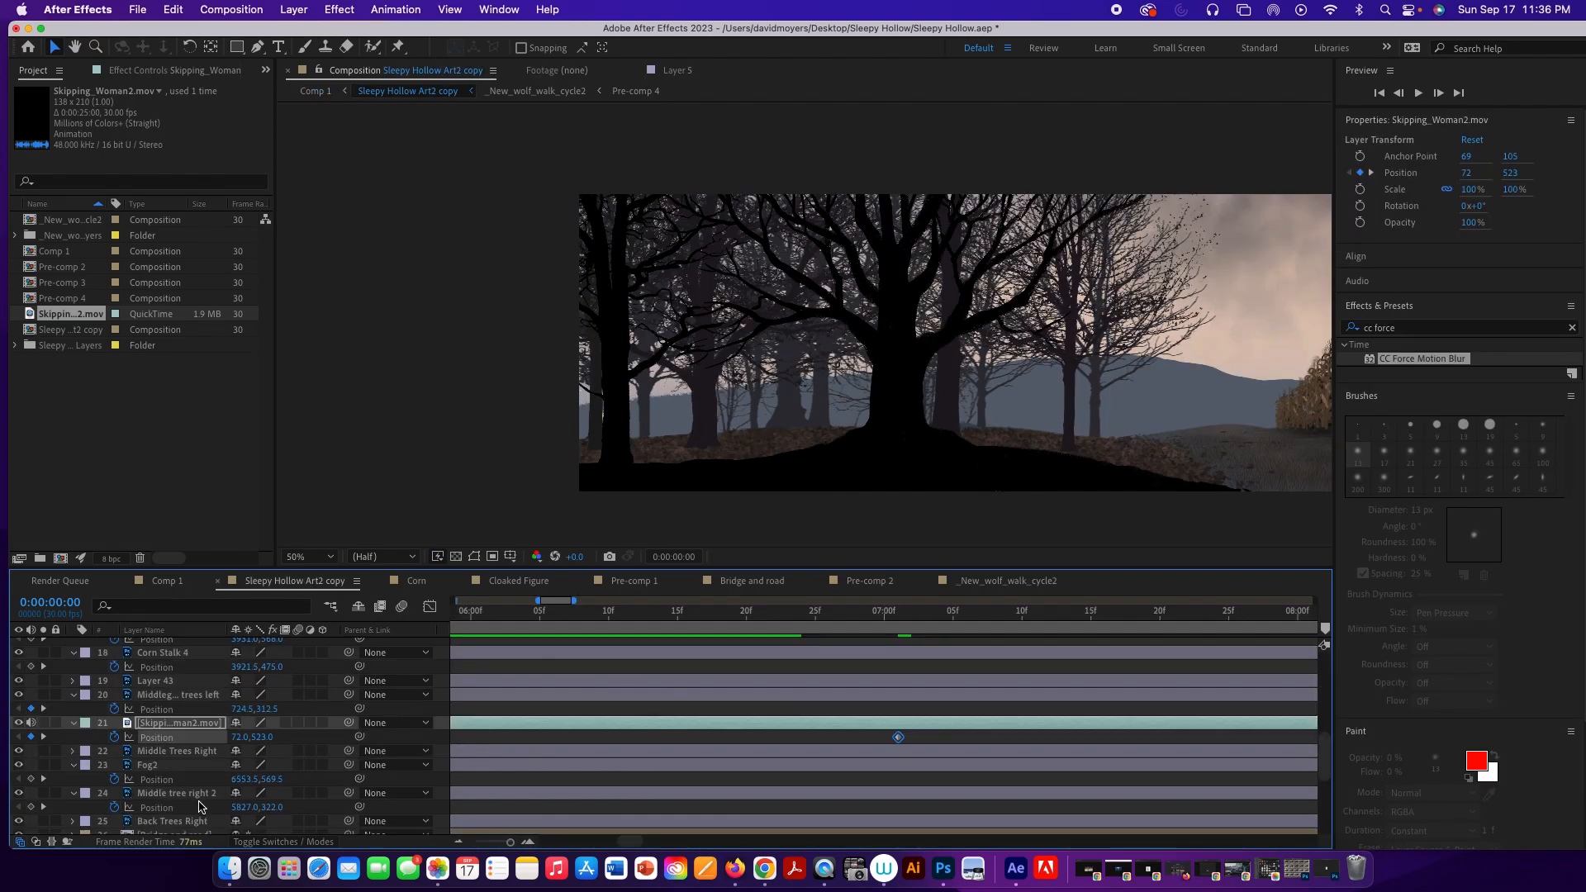
click(169, 724)
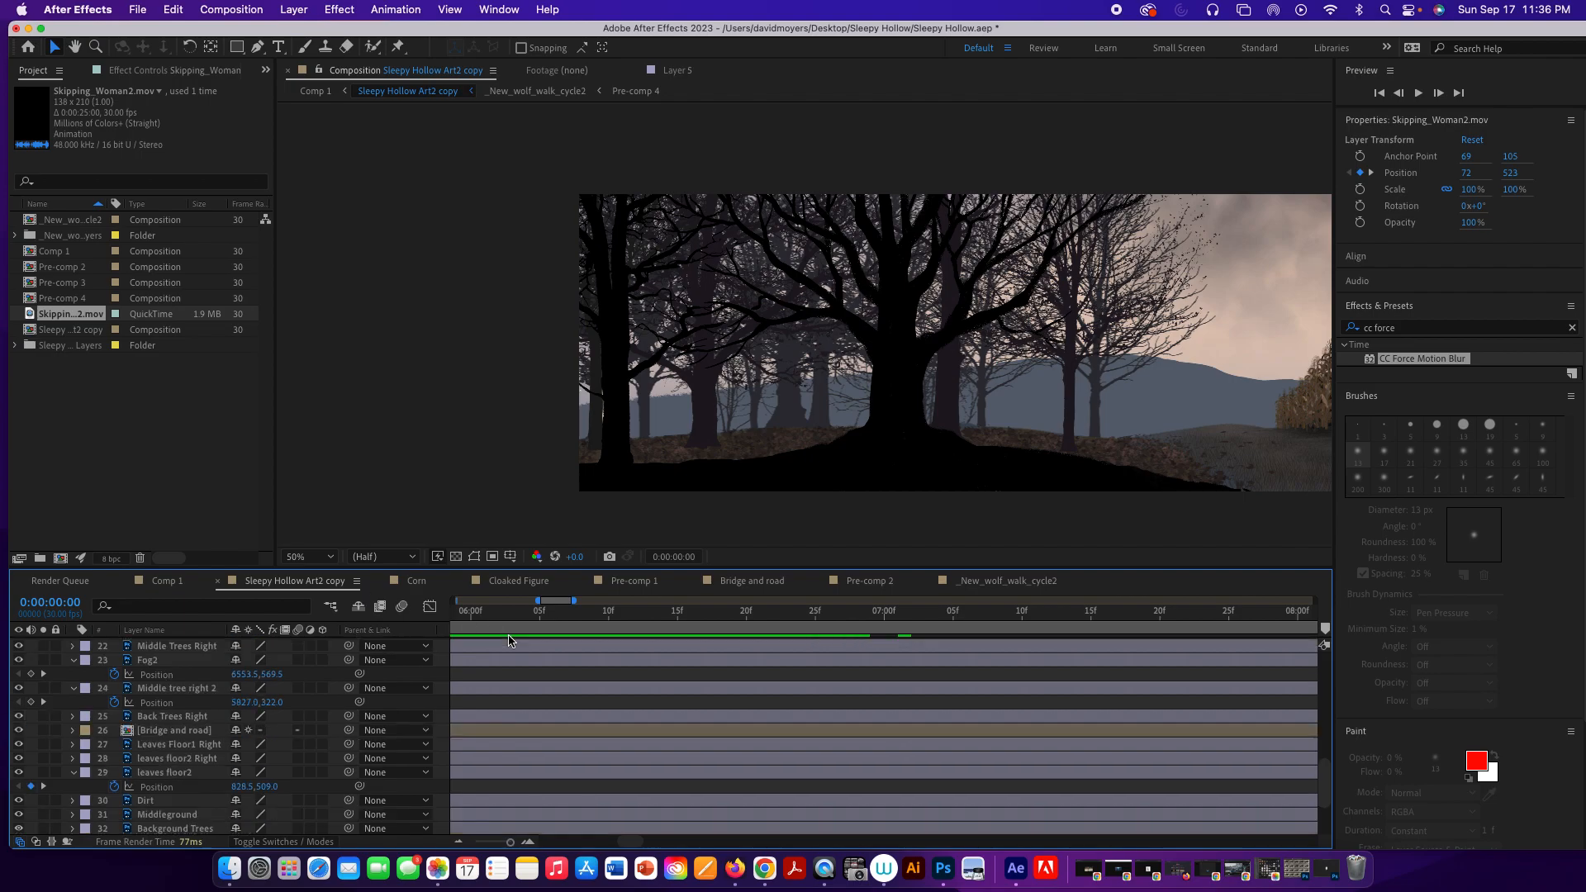
scroll(508, 641, up, 3)
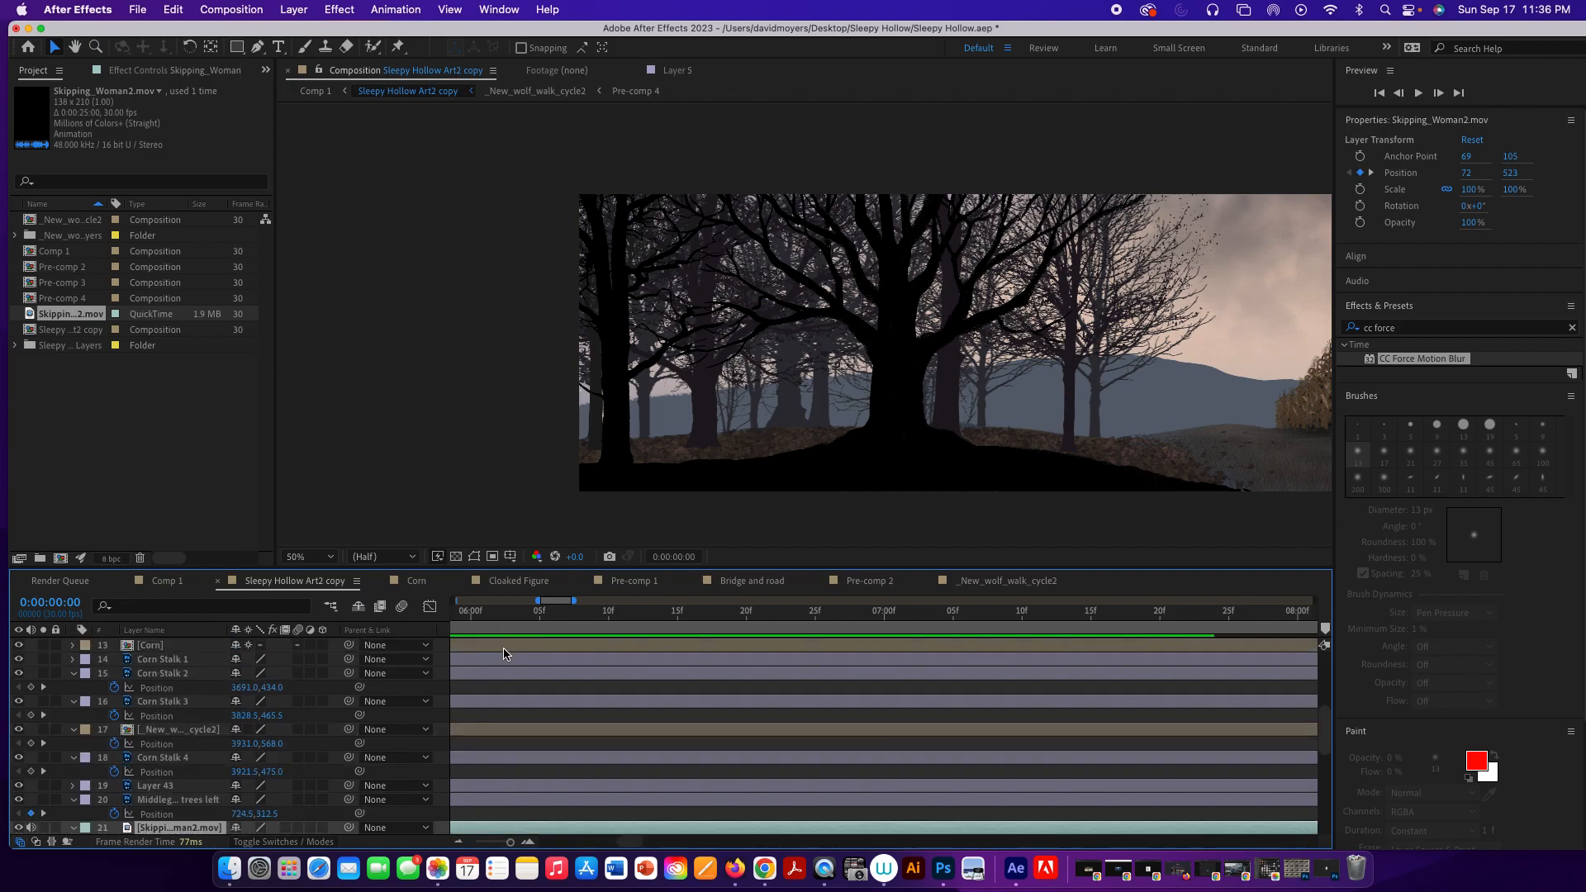
drag(510, 842, 466, 845)
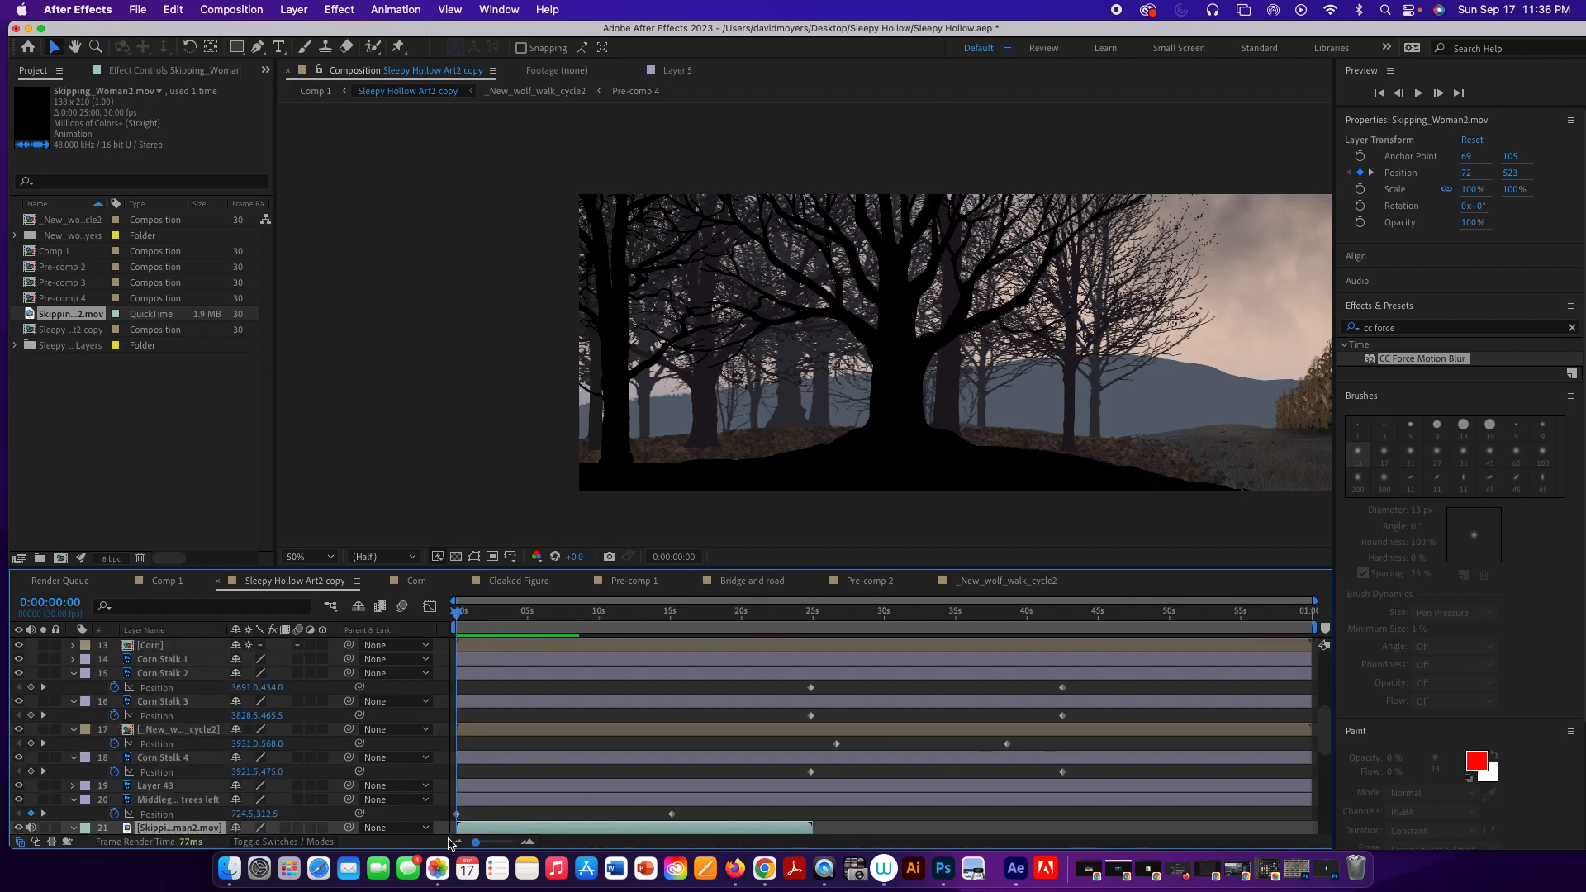
drag(456, 615, 508, 618)
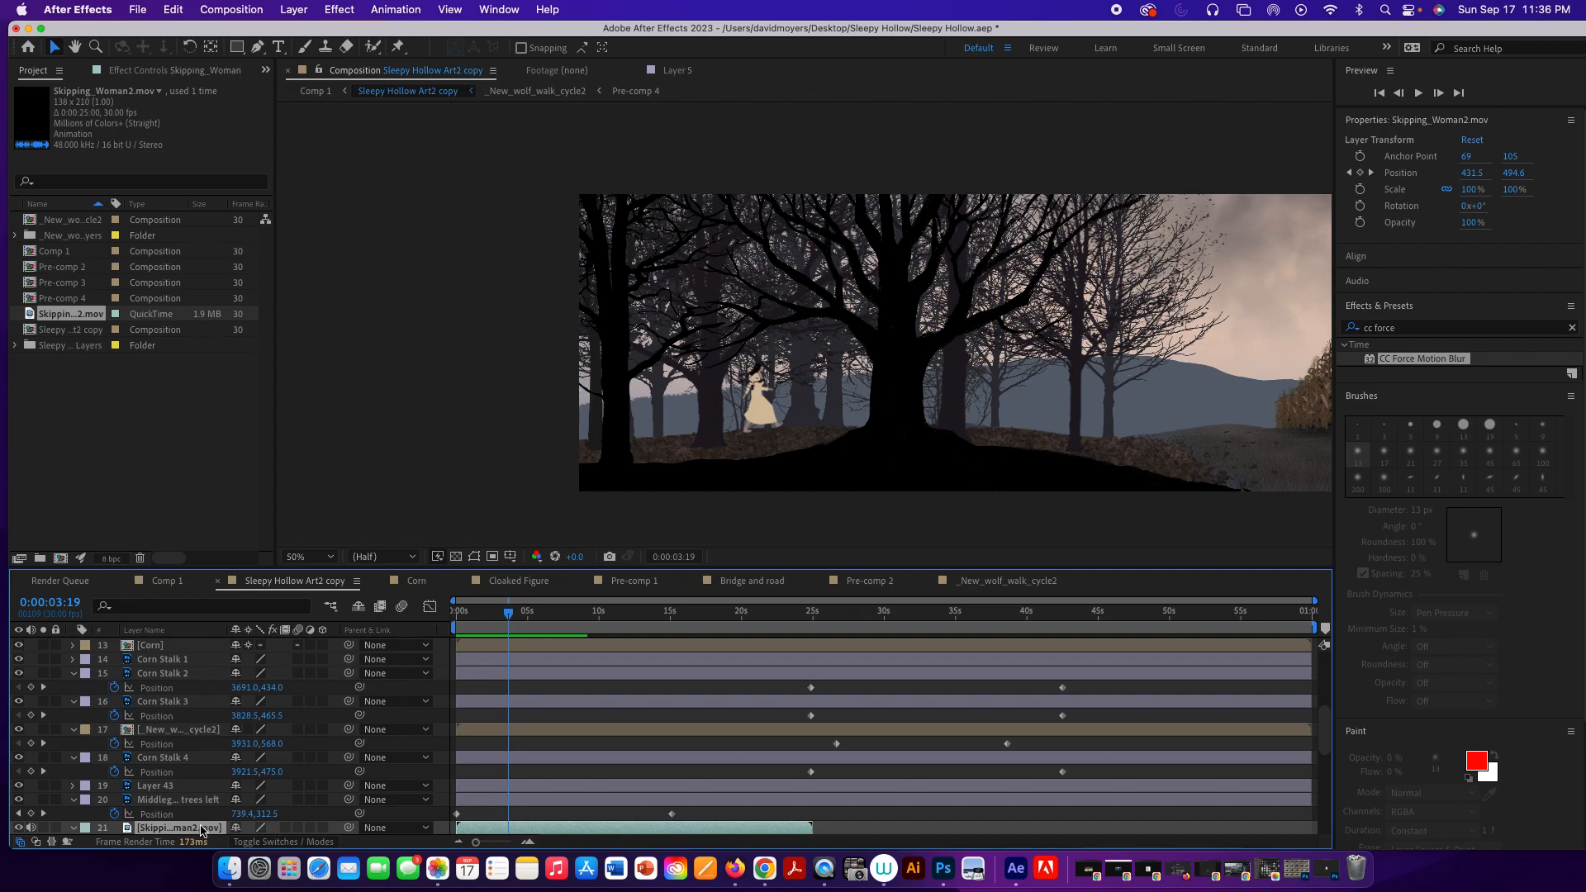
right_click(201, 829)
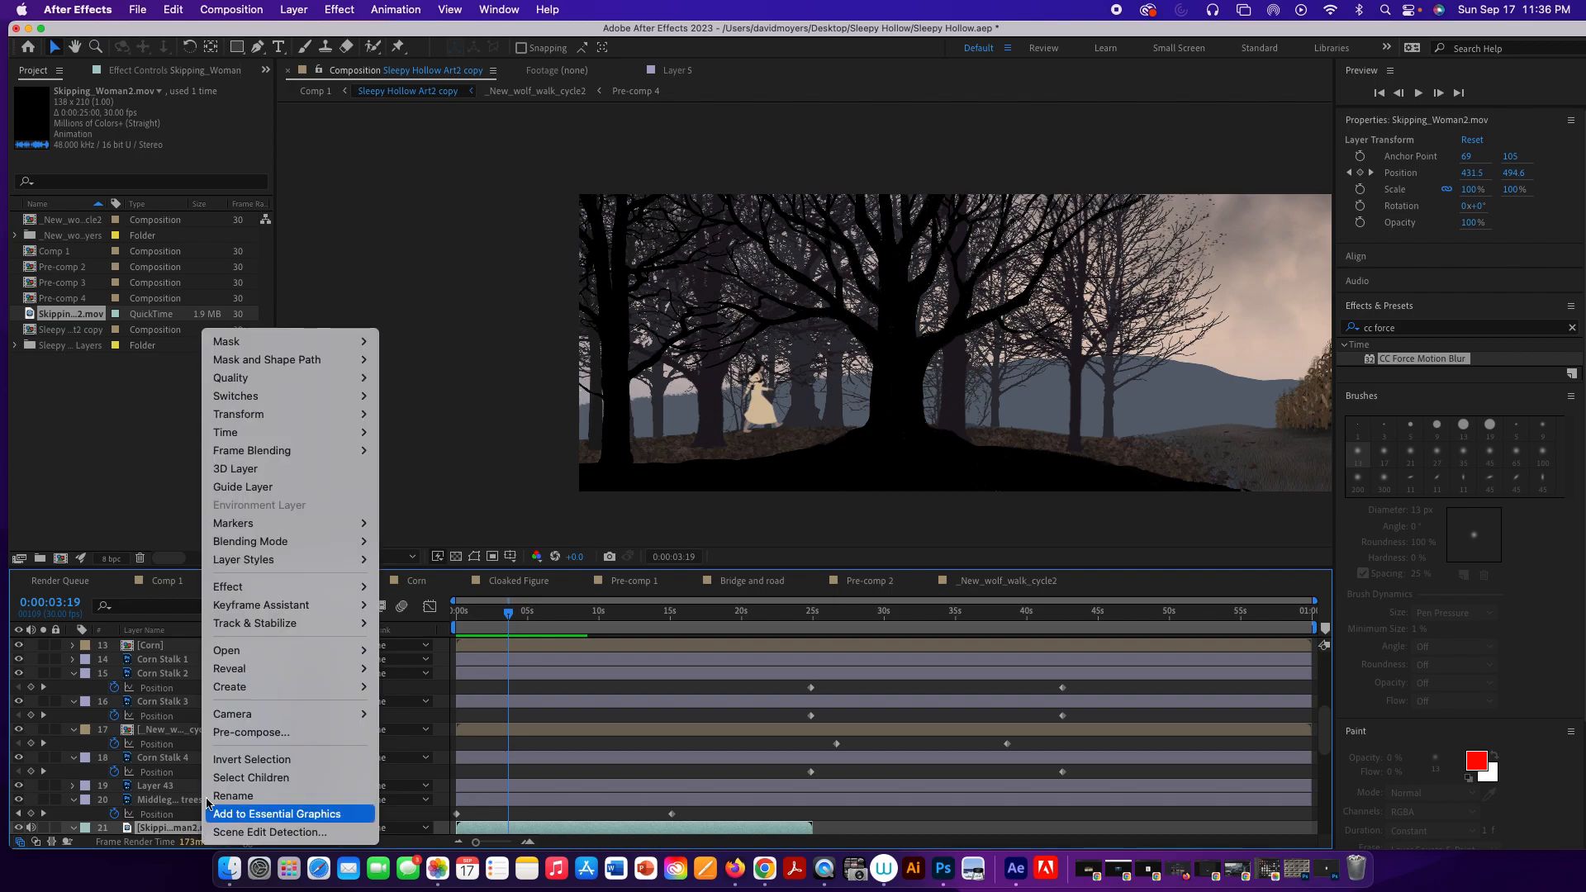
mouse_move(294, 404)
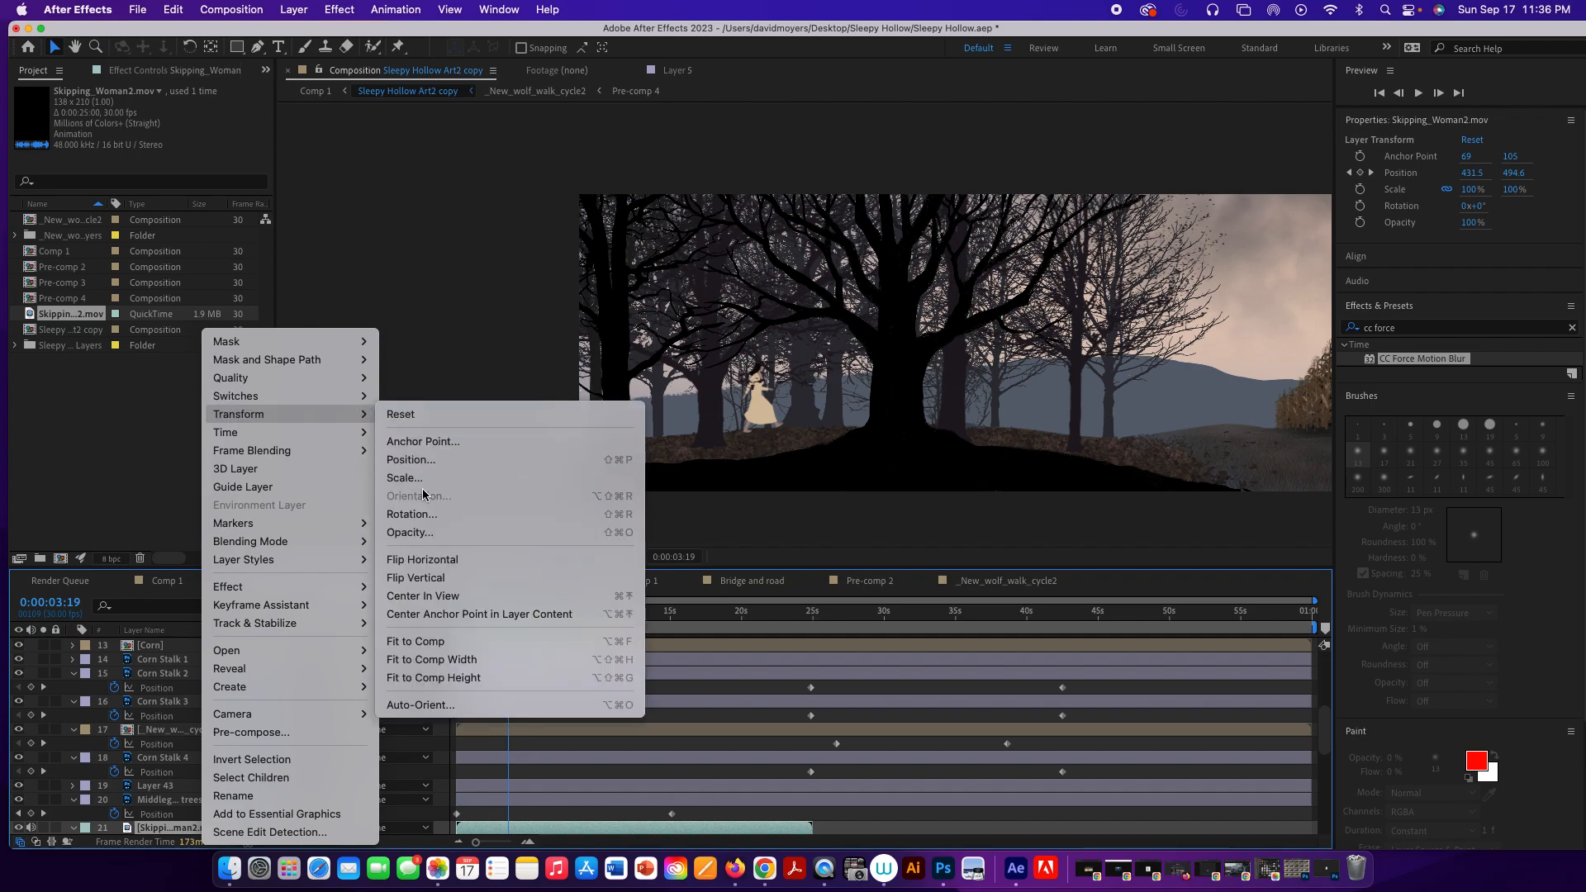
click(421, 532)
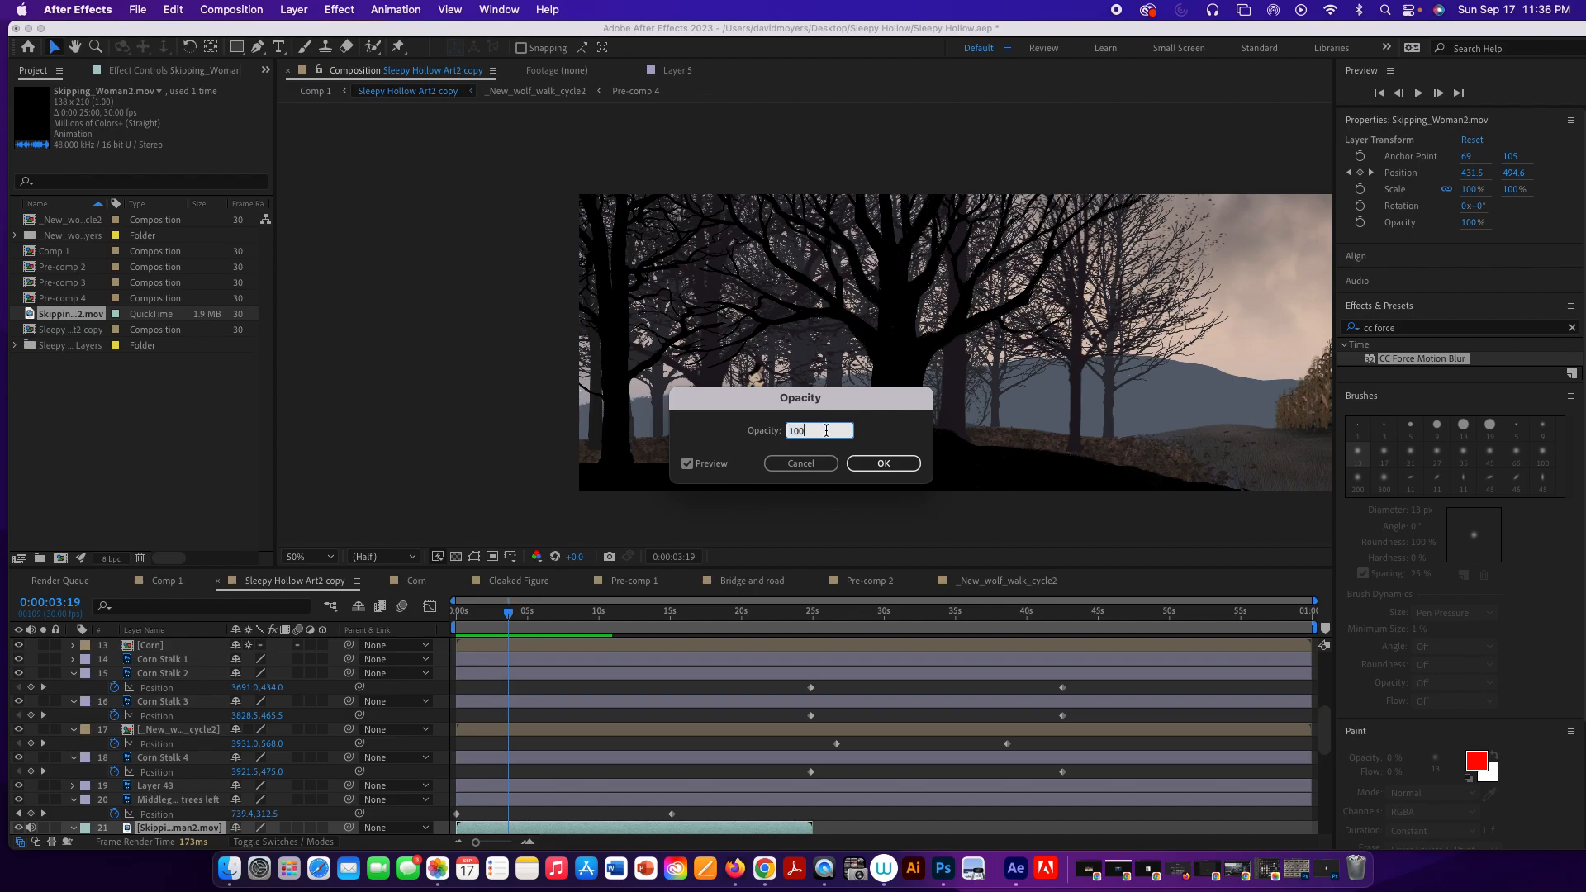
drag(745, 403, 979, 435)
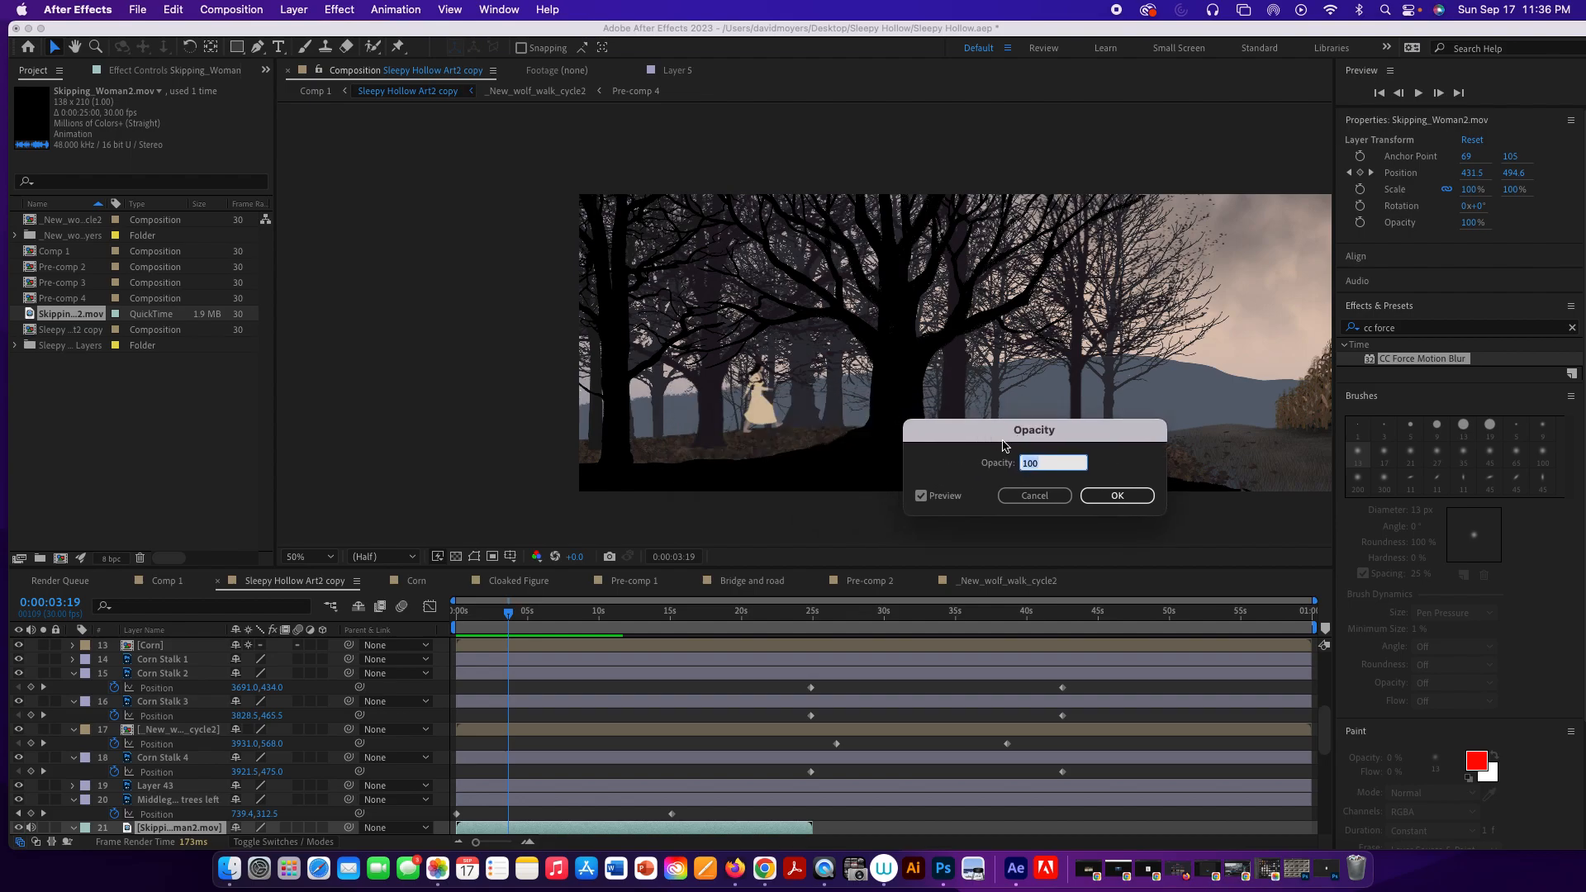
text(65)
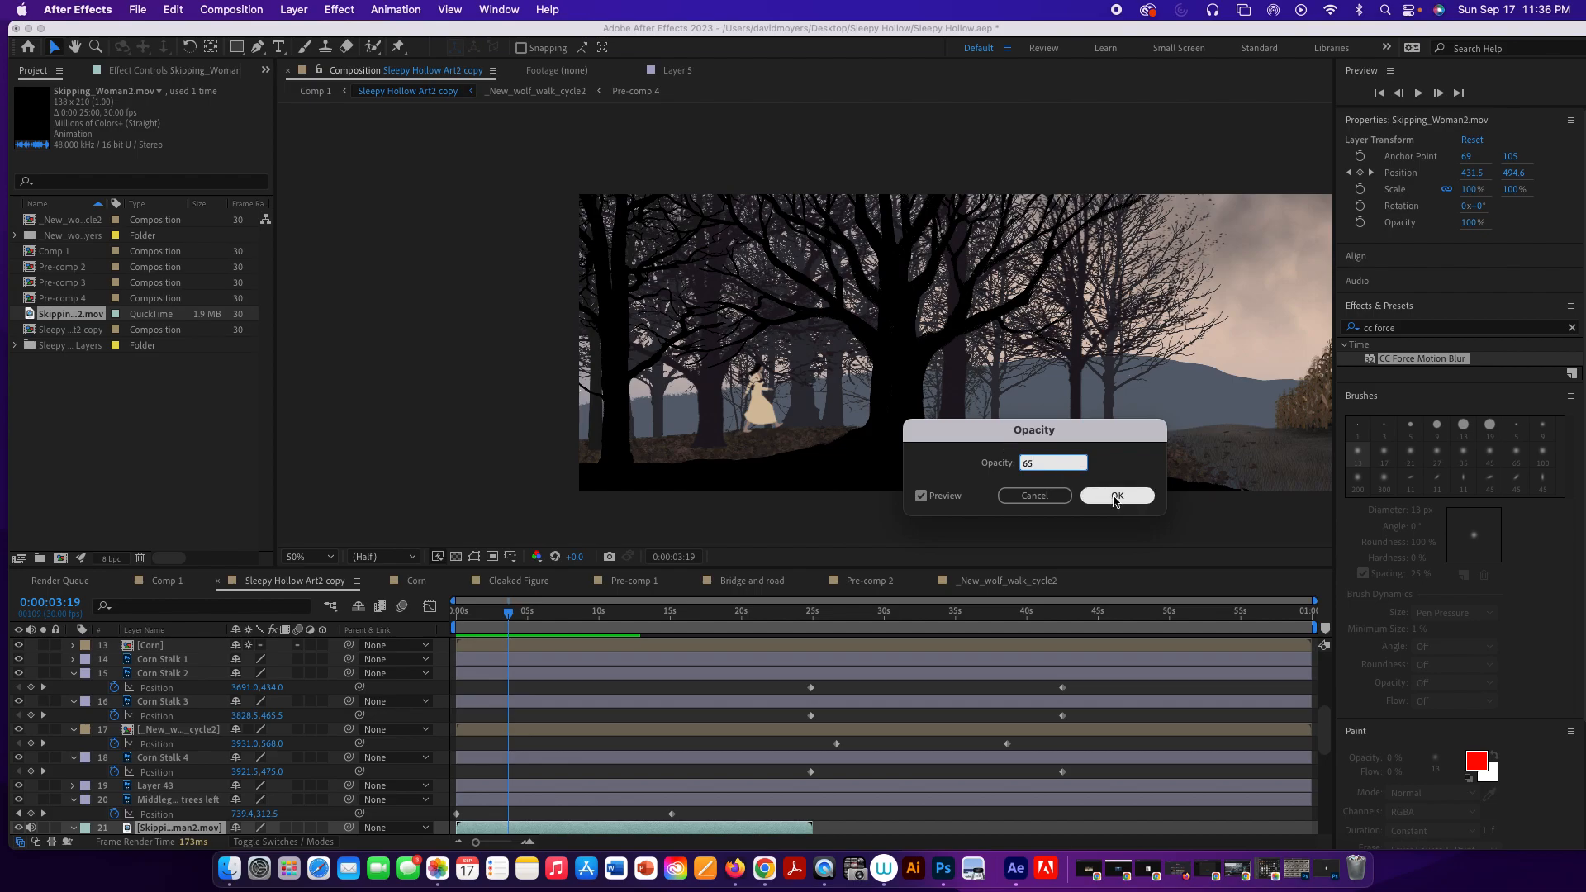
click(1117, 496)
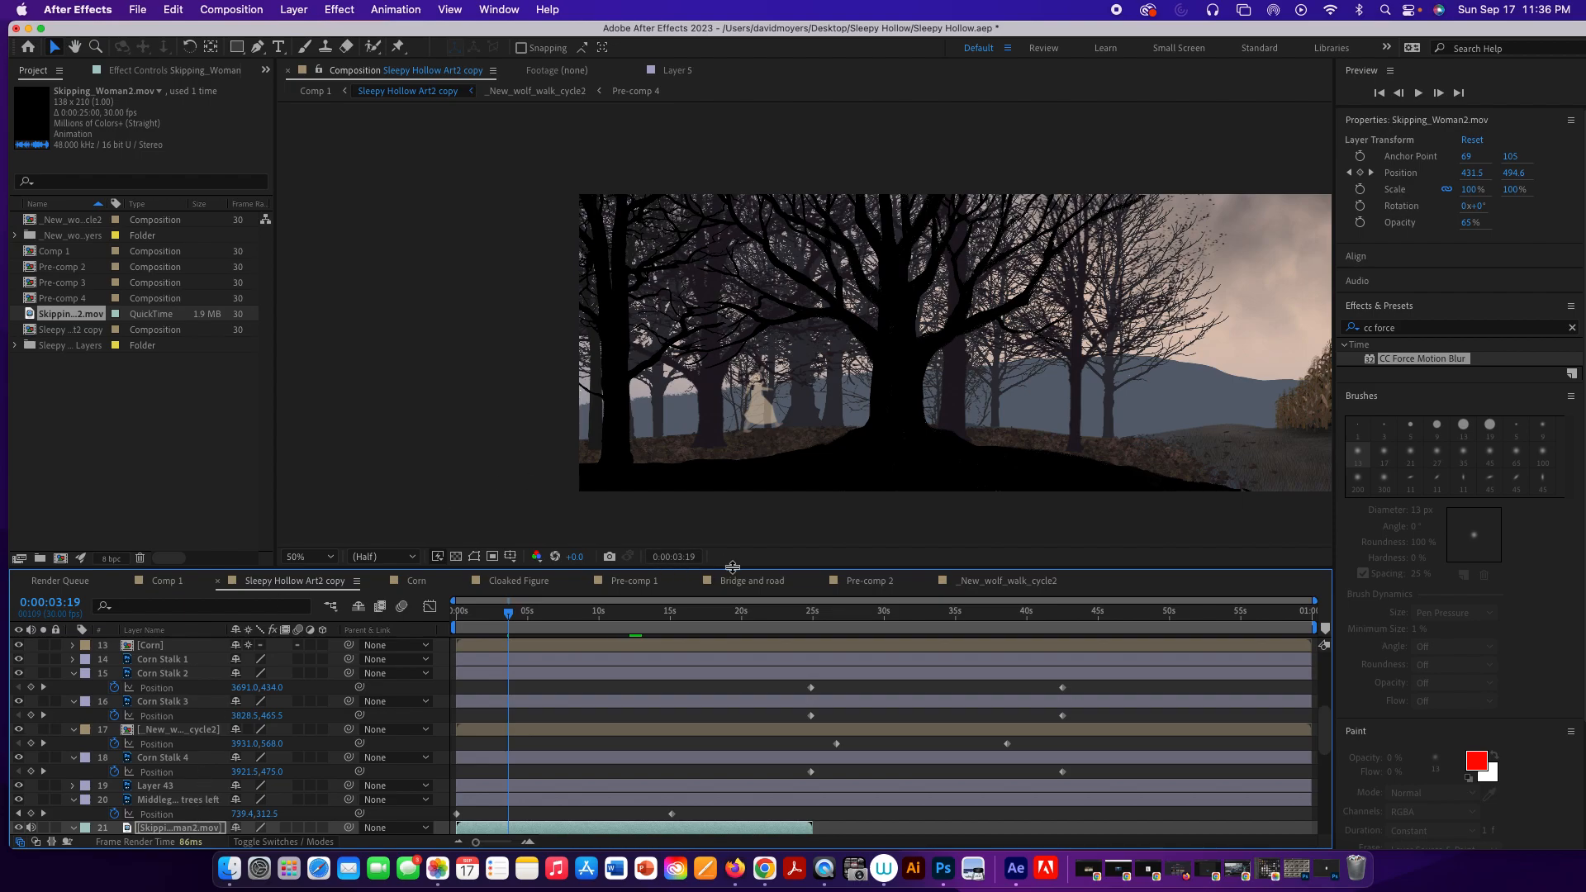
Apply the Hue/Saturation effect to the skipping woman layer.
drag(733, 566, 731, 529)
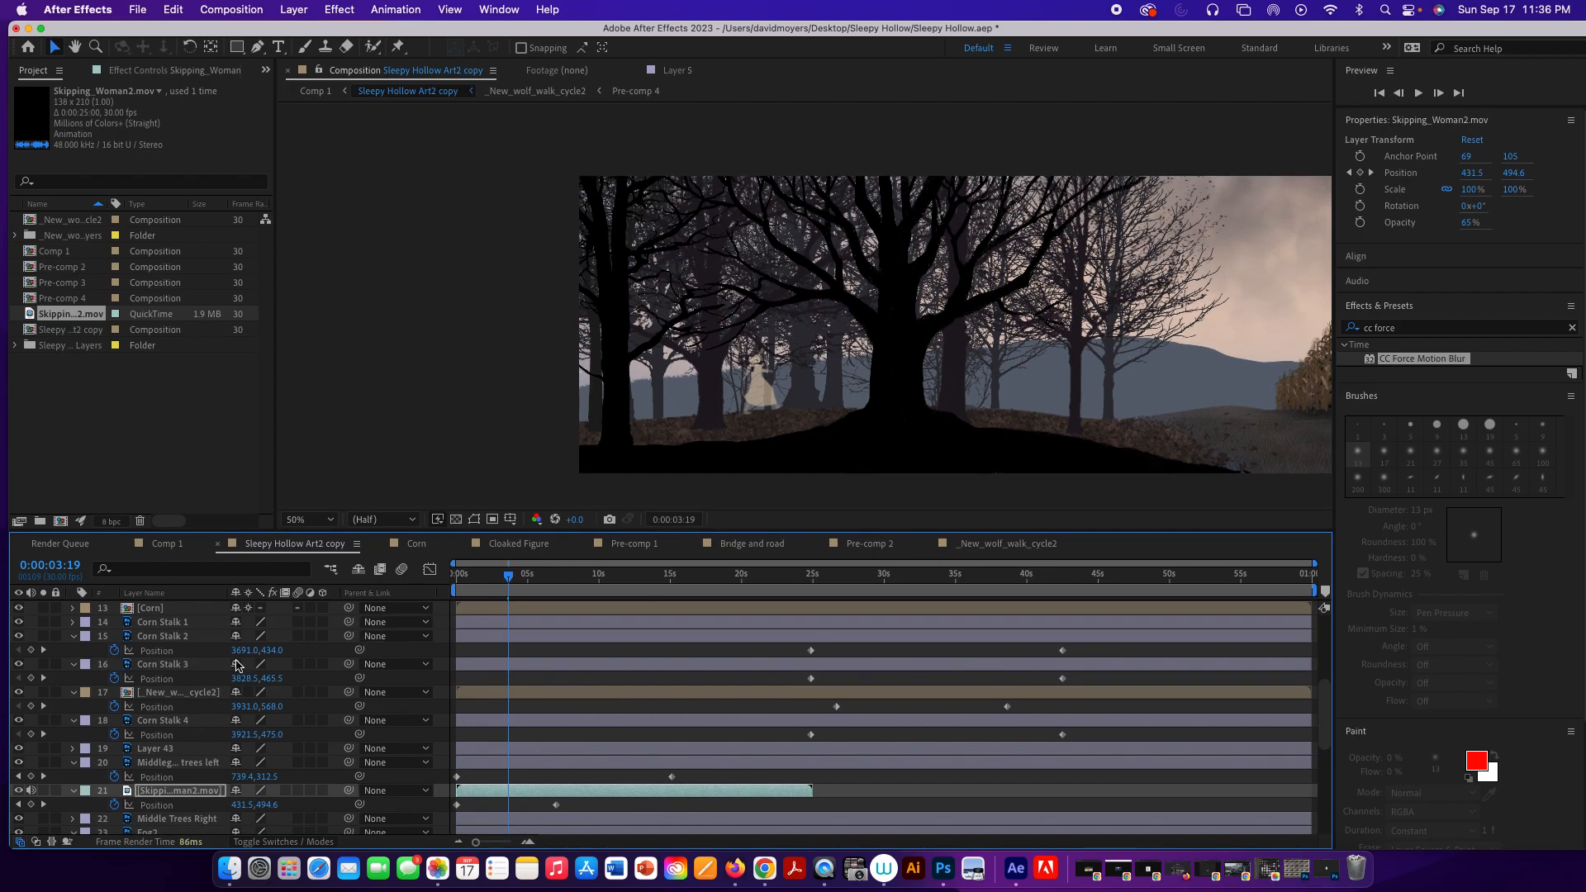
scroll(237, 665, up, 3)
scroll(237, 665, down, 6)
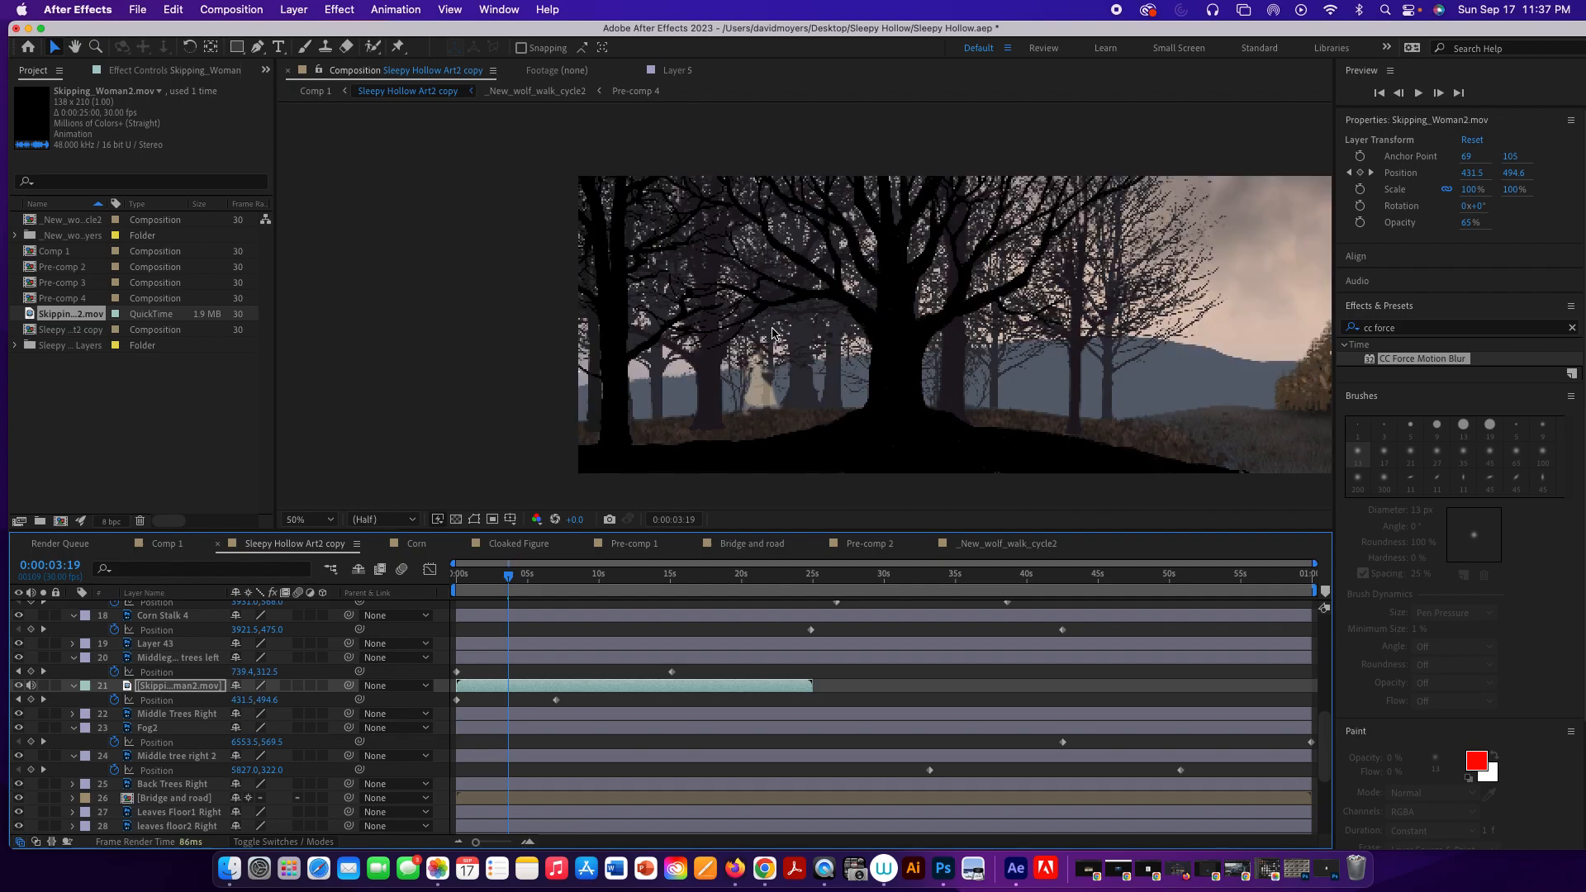
scroll(768, 351, up, 2)
drag(758, 385, 815, 267)
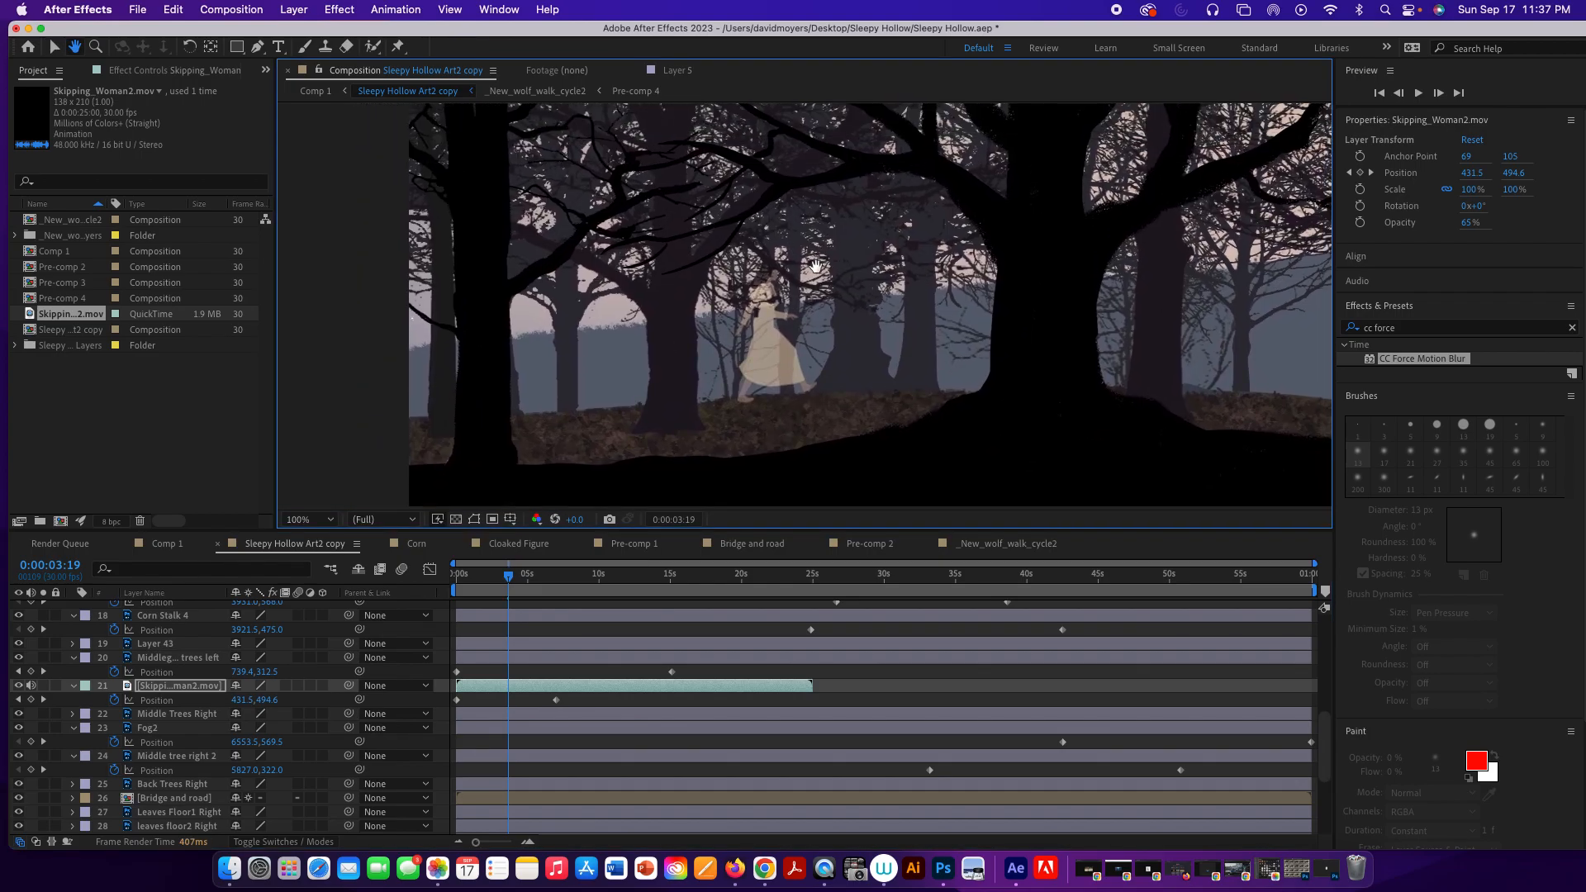
right_click(201, 685)
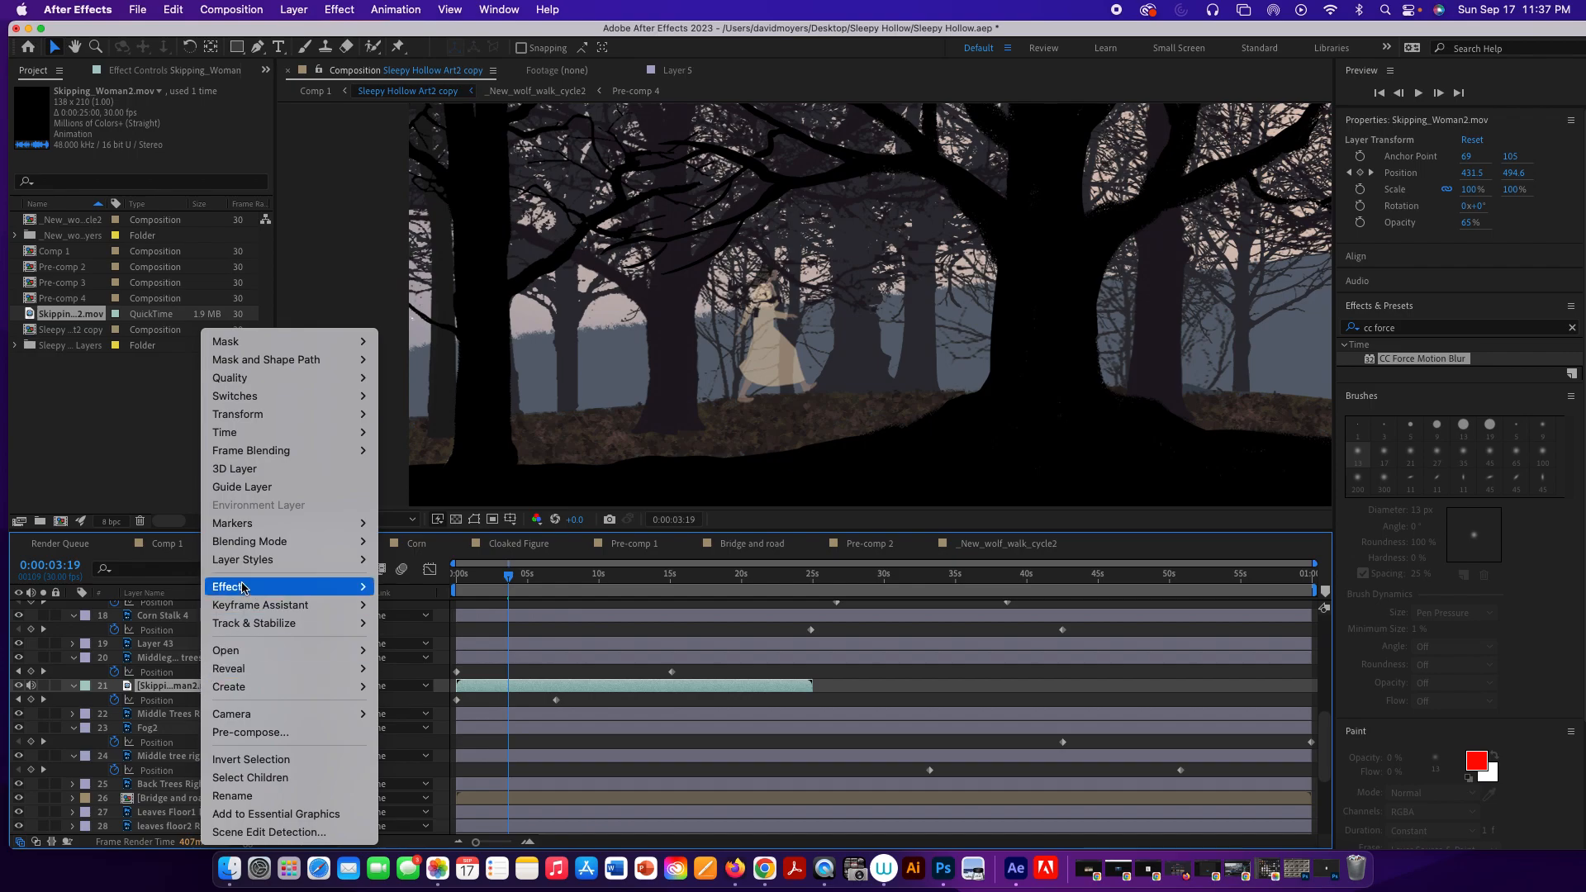
mouse_move(244, 585)
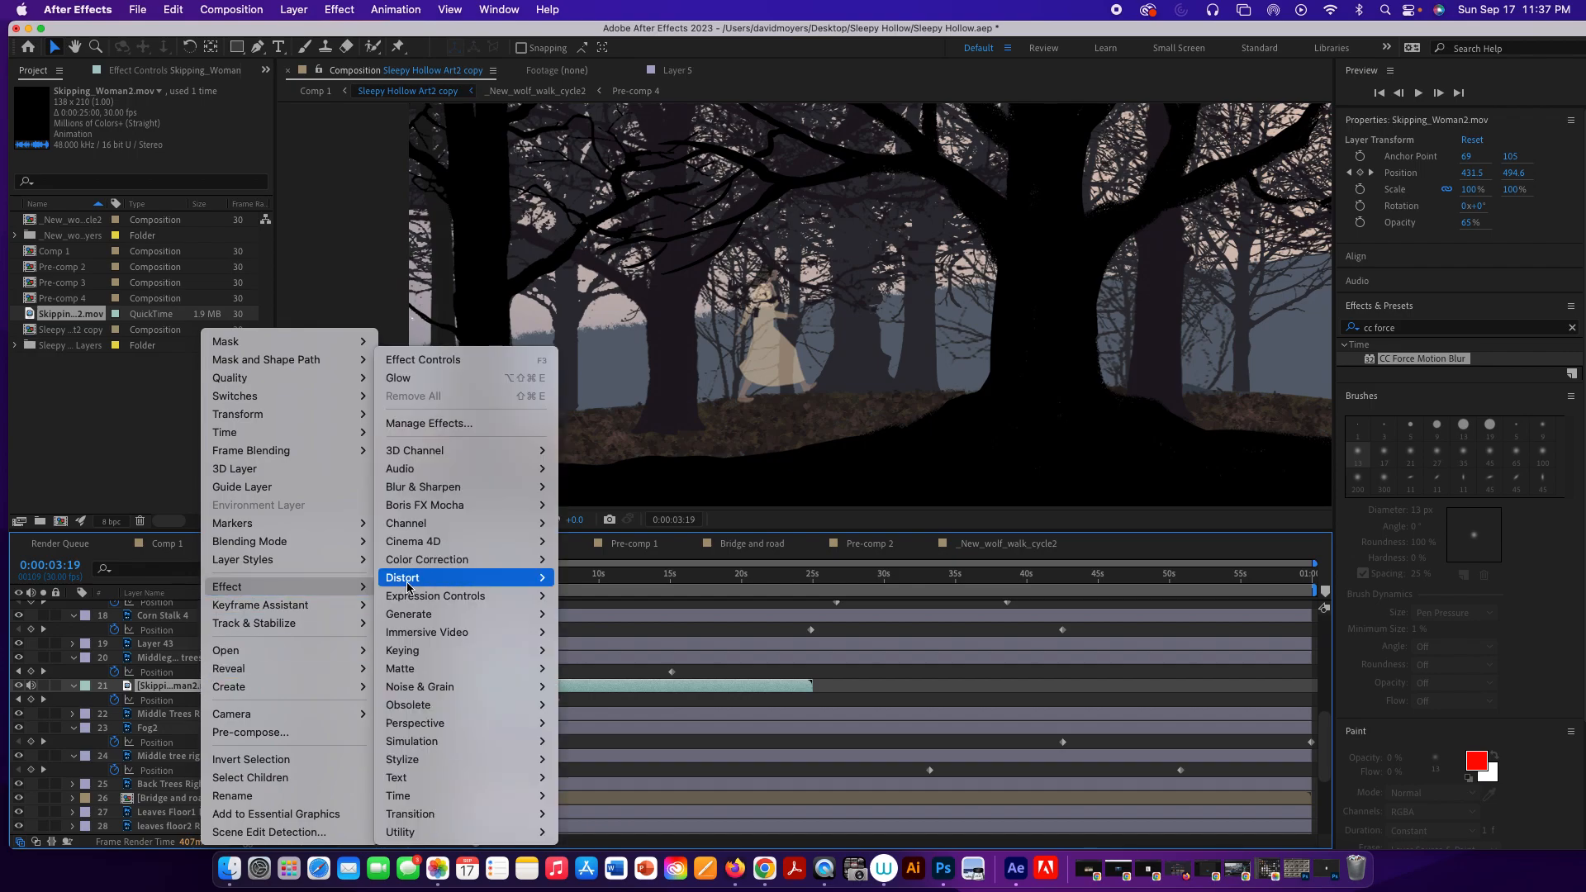
mouse_move(407, 587)
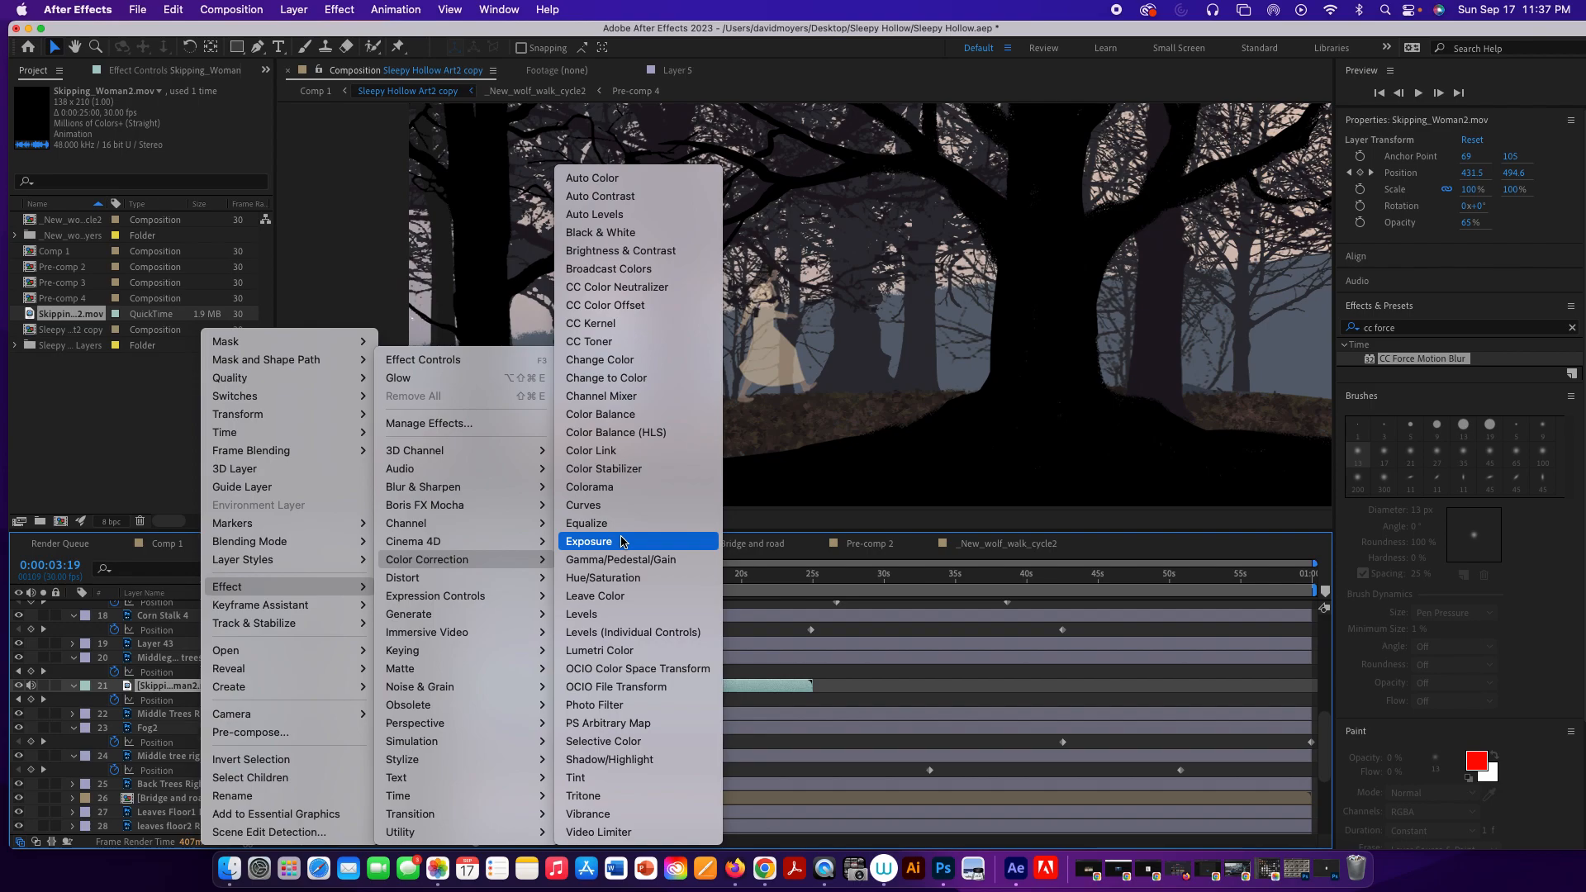
click(615, 584)
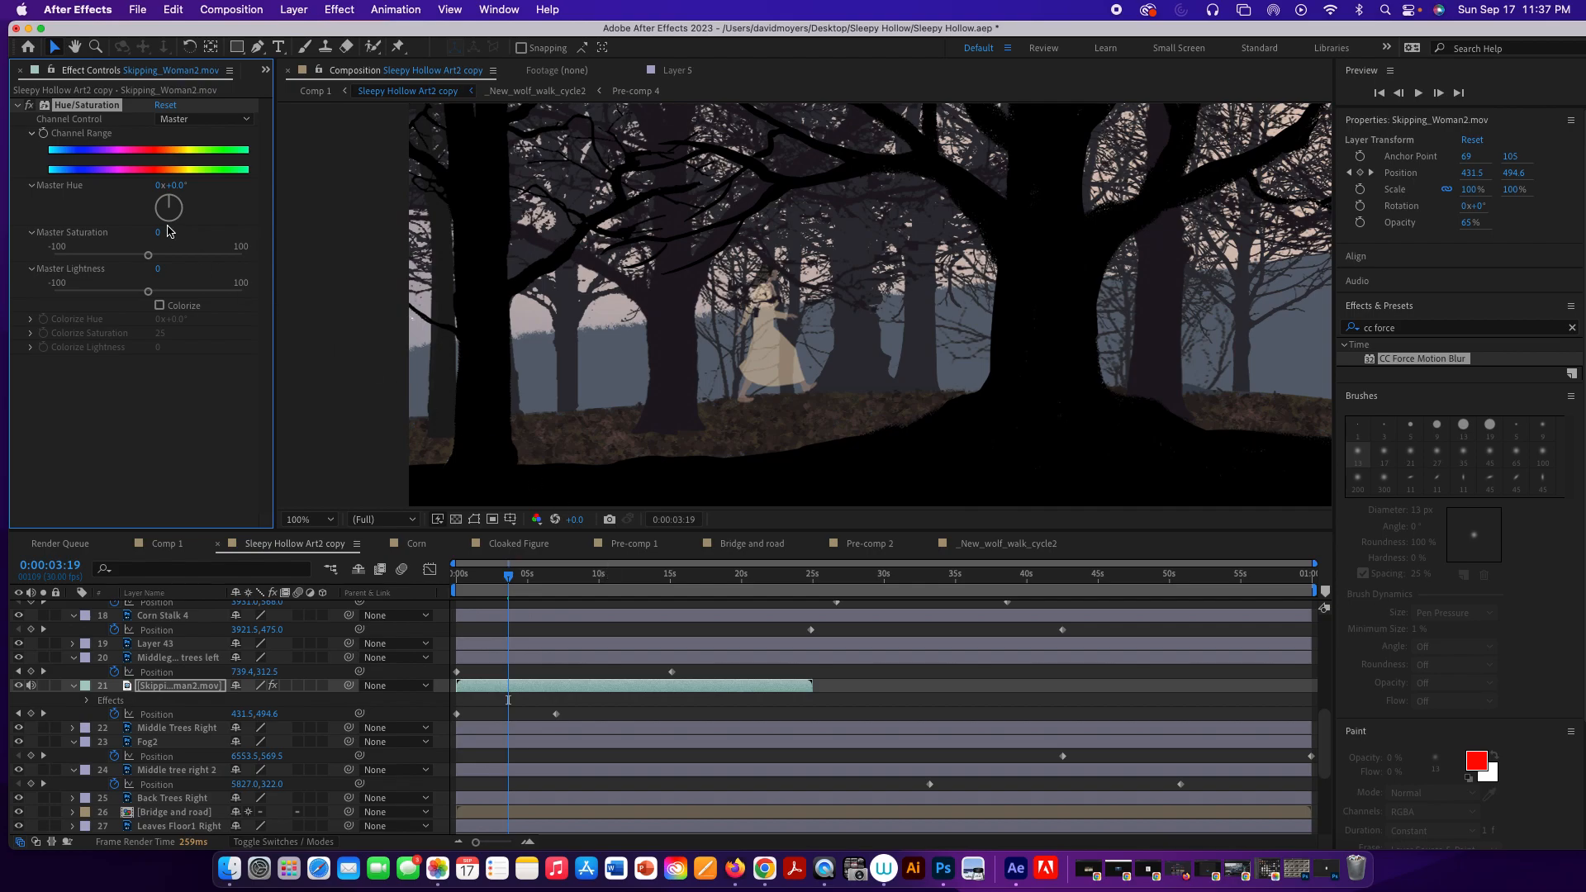
Set the skipping woman's Hue/Saturation effect to a master hue of 38° and a master saturation of -34.
drag(178, 190, 198, 188)
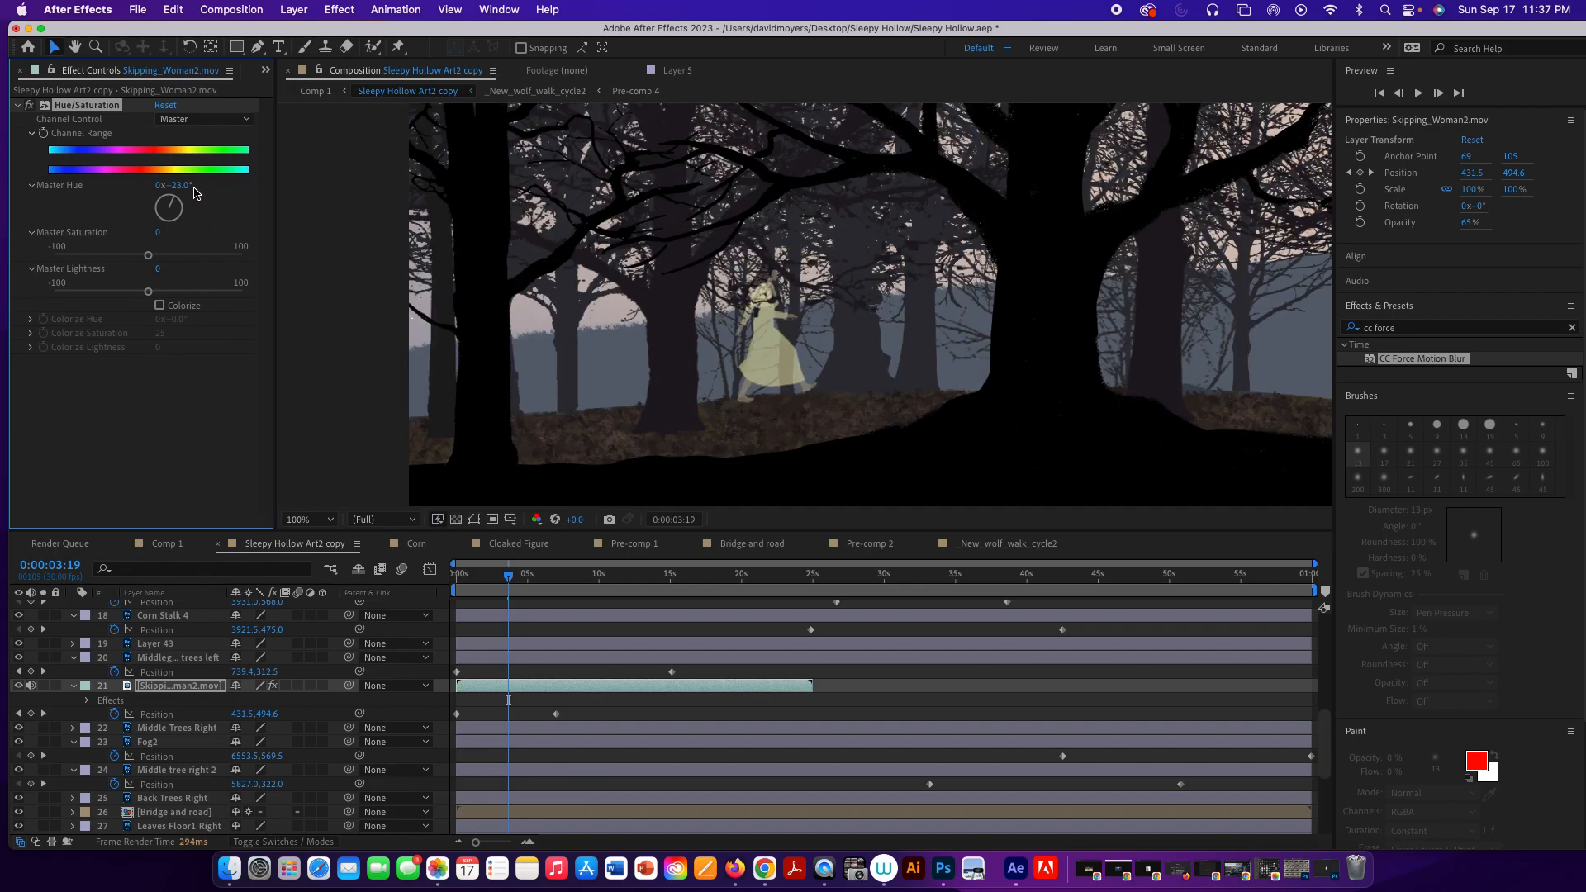
drag(183, 186, 194, 186)
drag(147, 255, 117, 260)
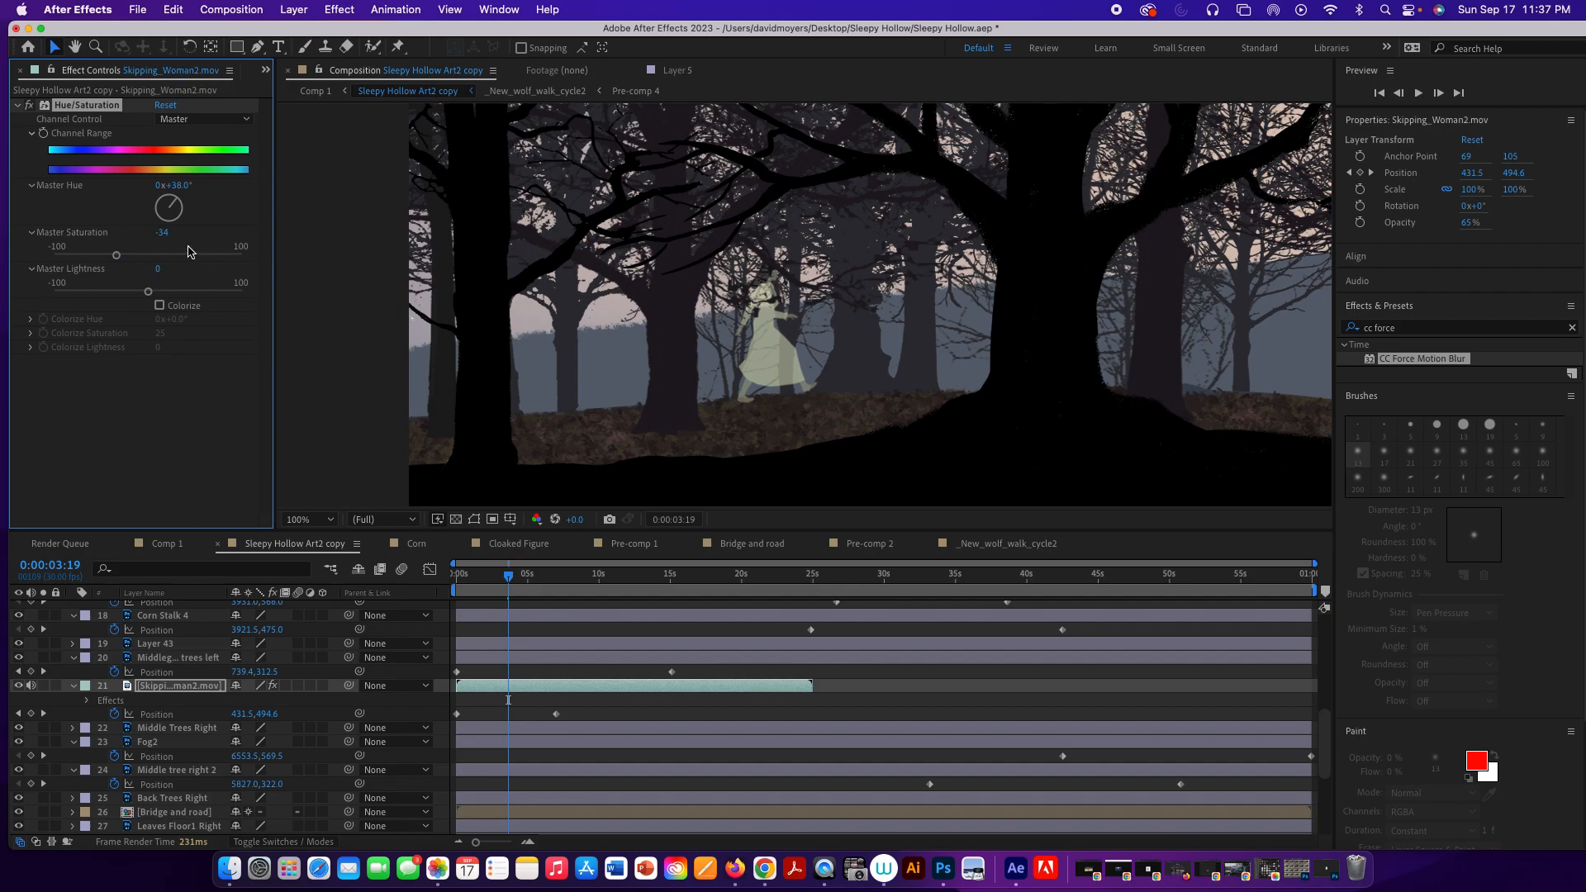
Move the current time to 0:00:03:21 and apply the Glow effect to the skipping woman layer.
mouse_move(509, 576)
mouse_down()
mouse_move(474, 579)
mouse_move(510, 578)
mouse_up()
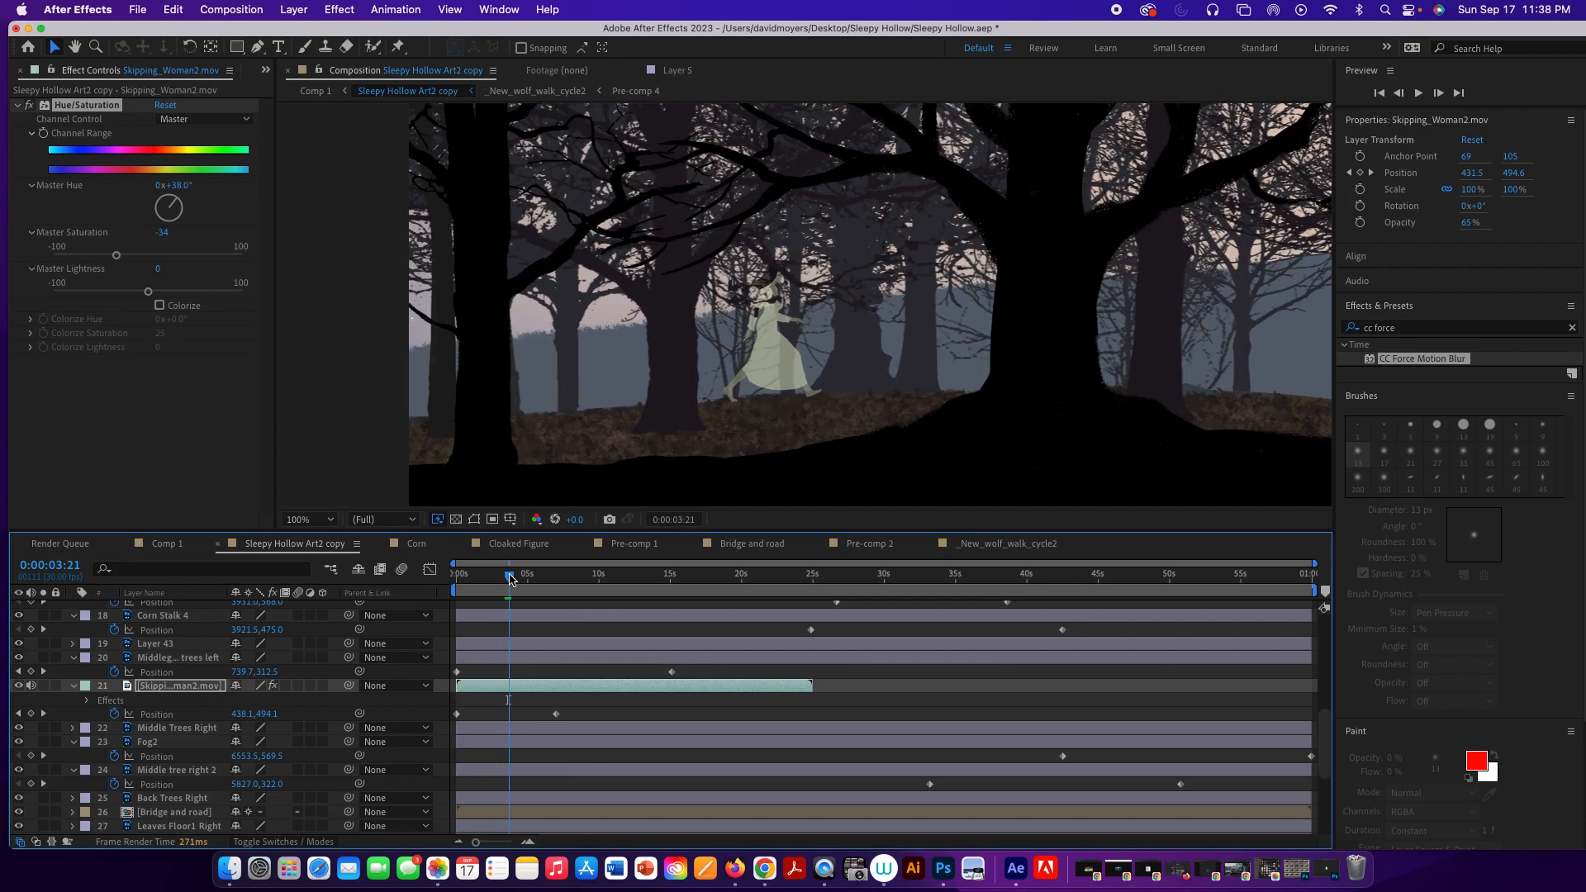
right_click(197, 689)
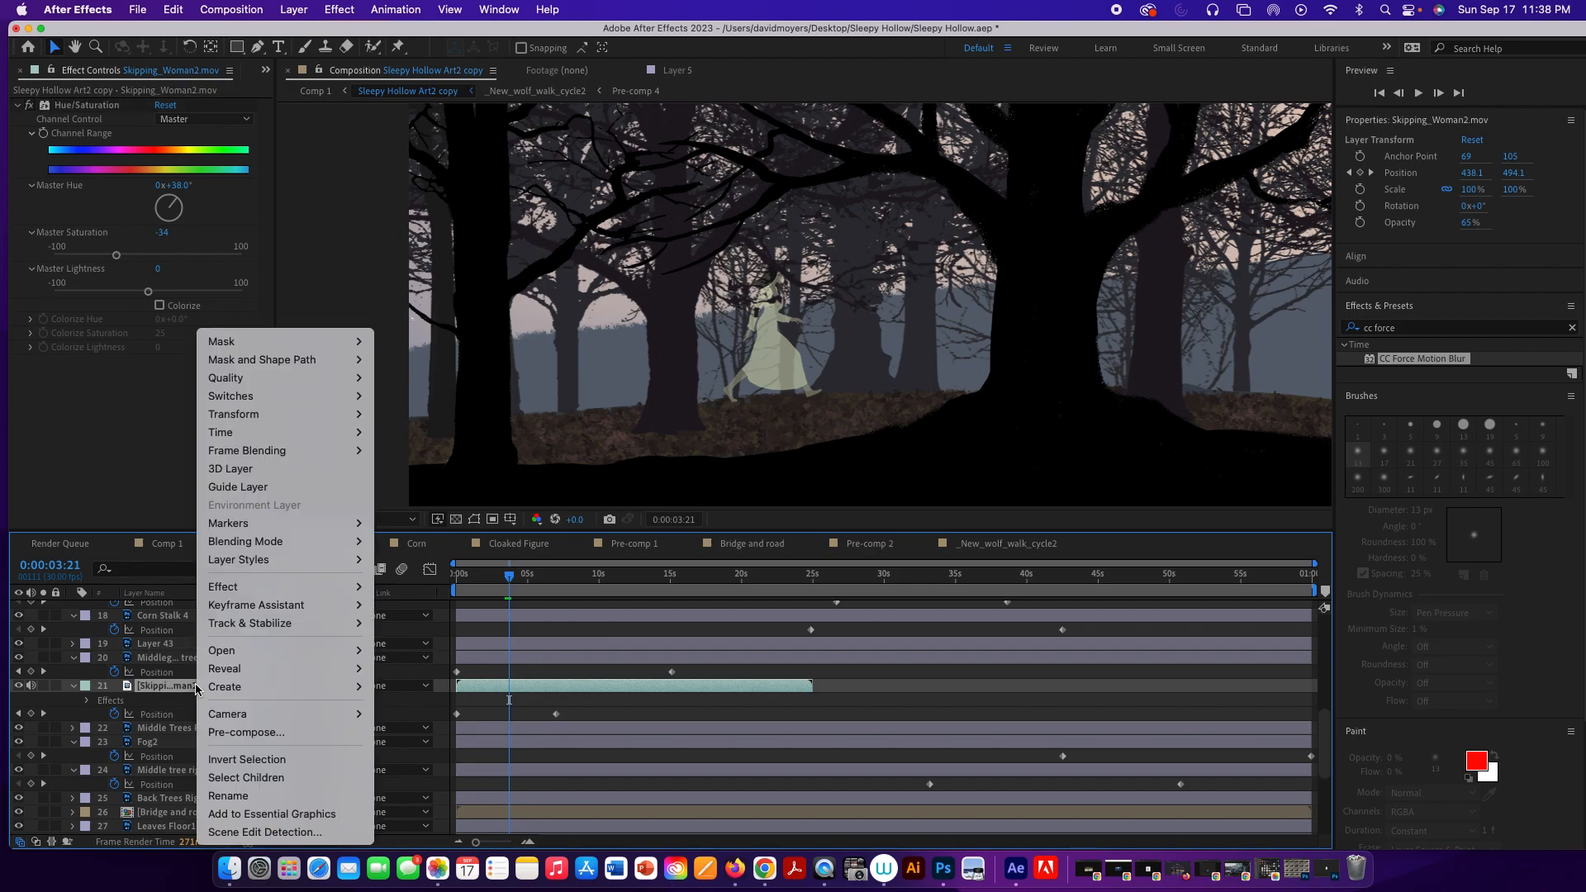
mouse_move(252, 566)
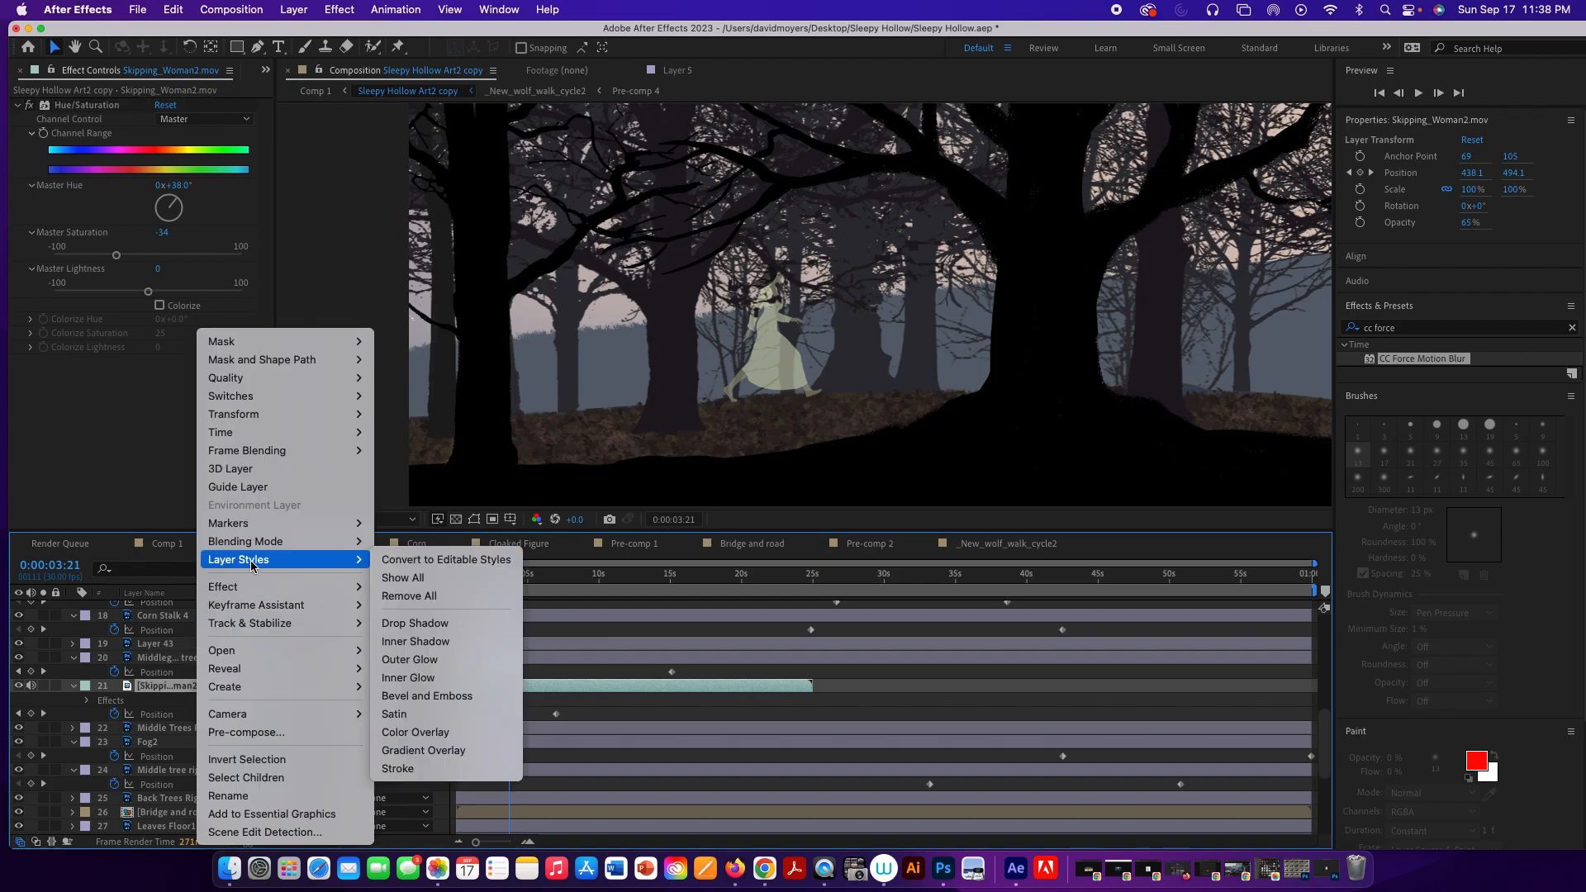
mouse_move(264, 521)
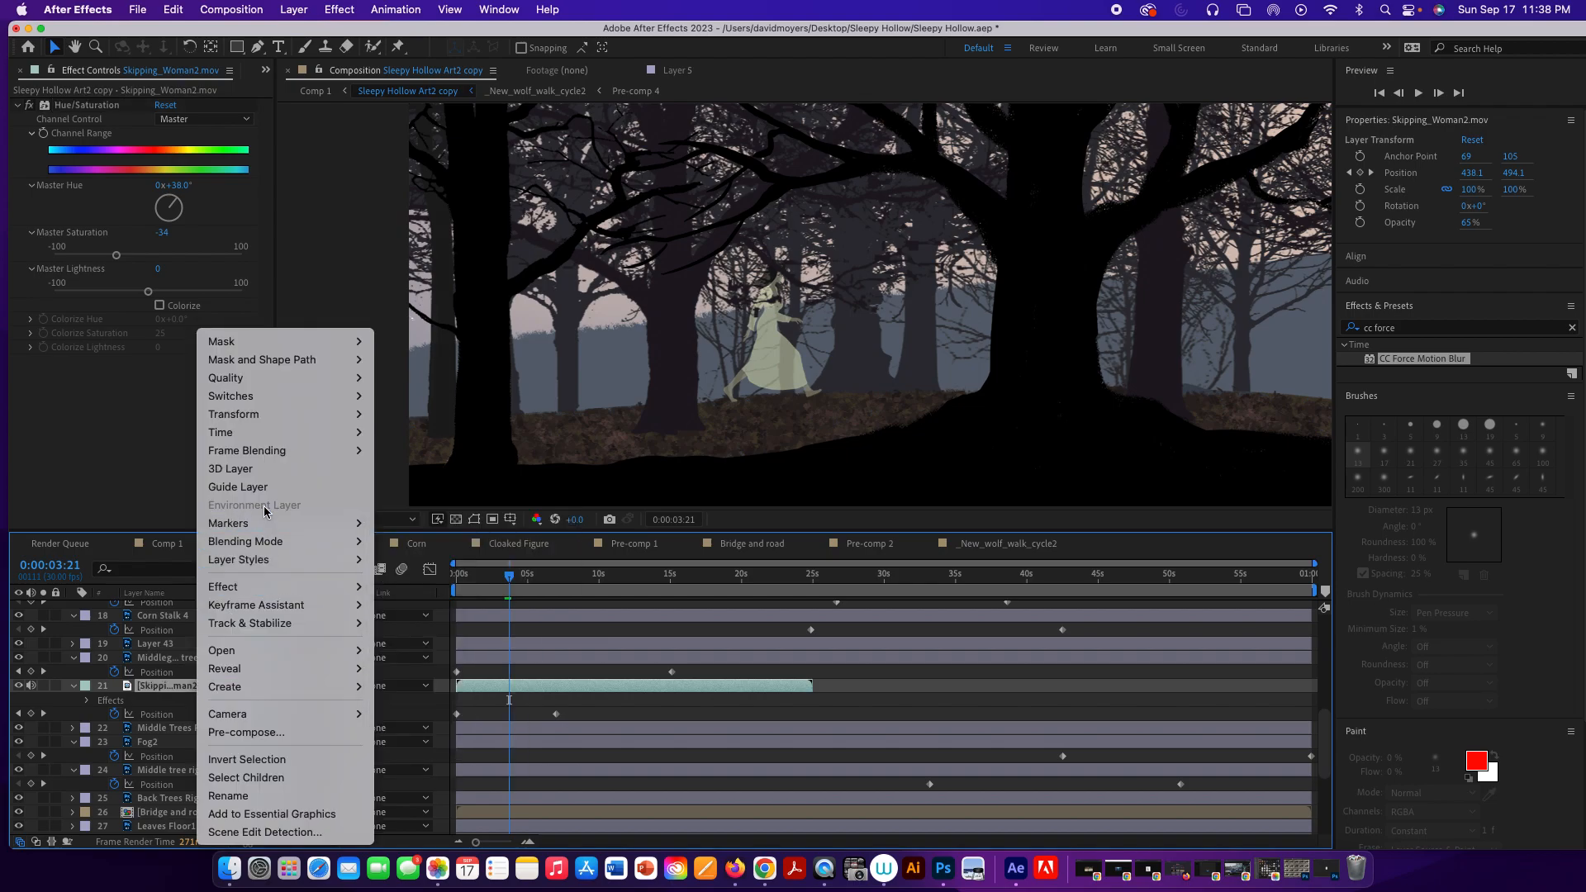
mouse_move(295, 630)
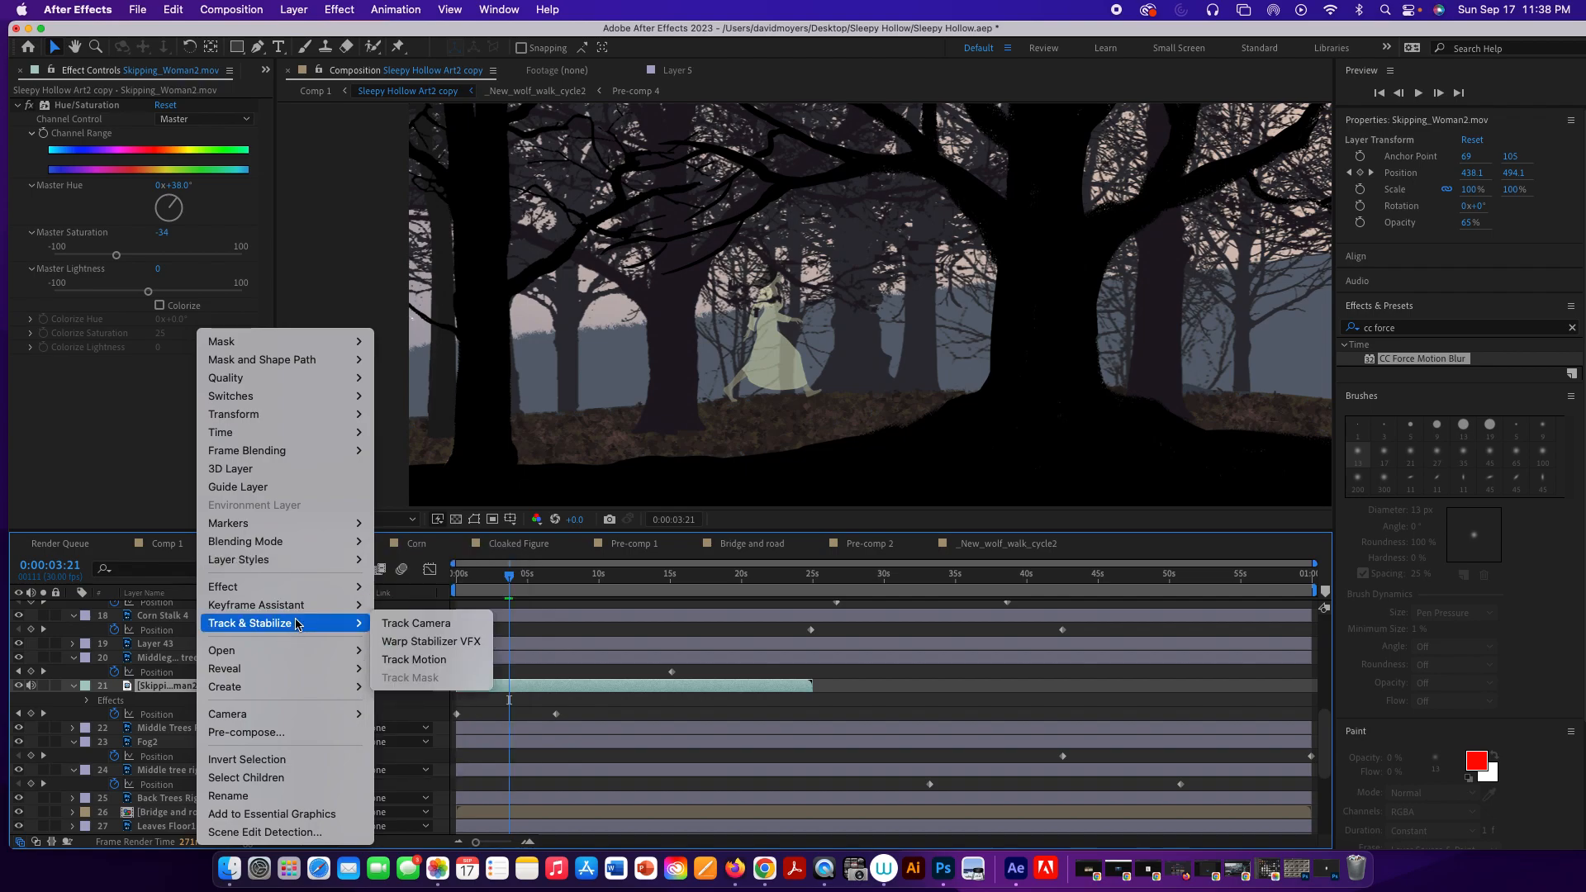
mouse_move(295, 588)
mouse_move(475, 569)
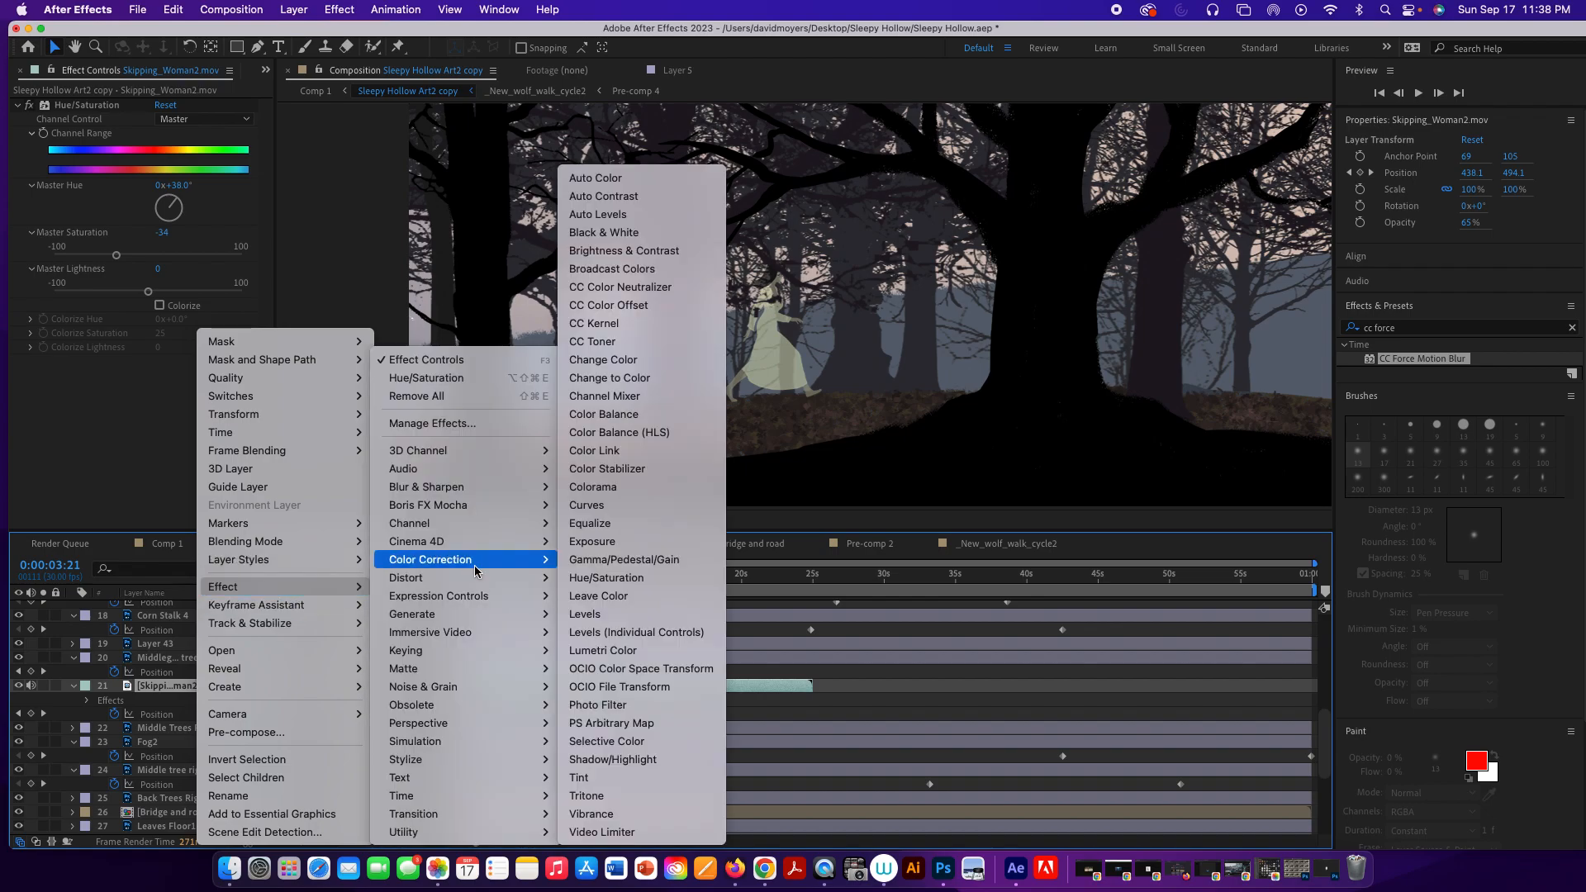
mouse_move(429, 770)
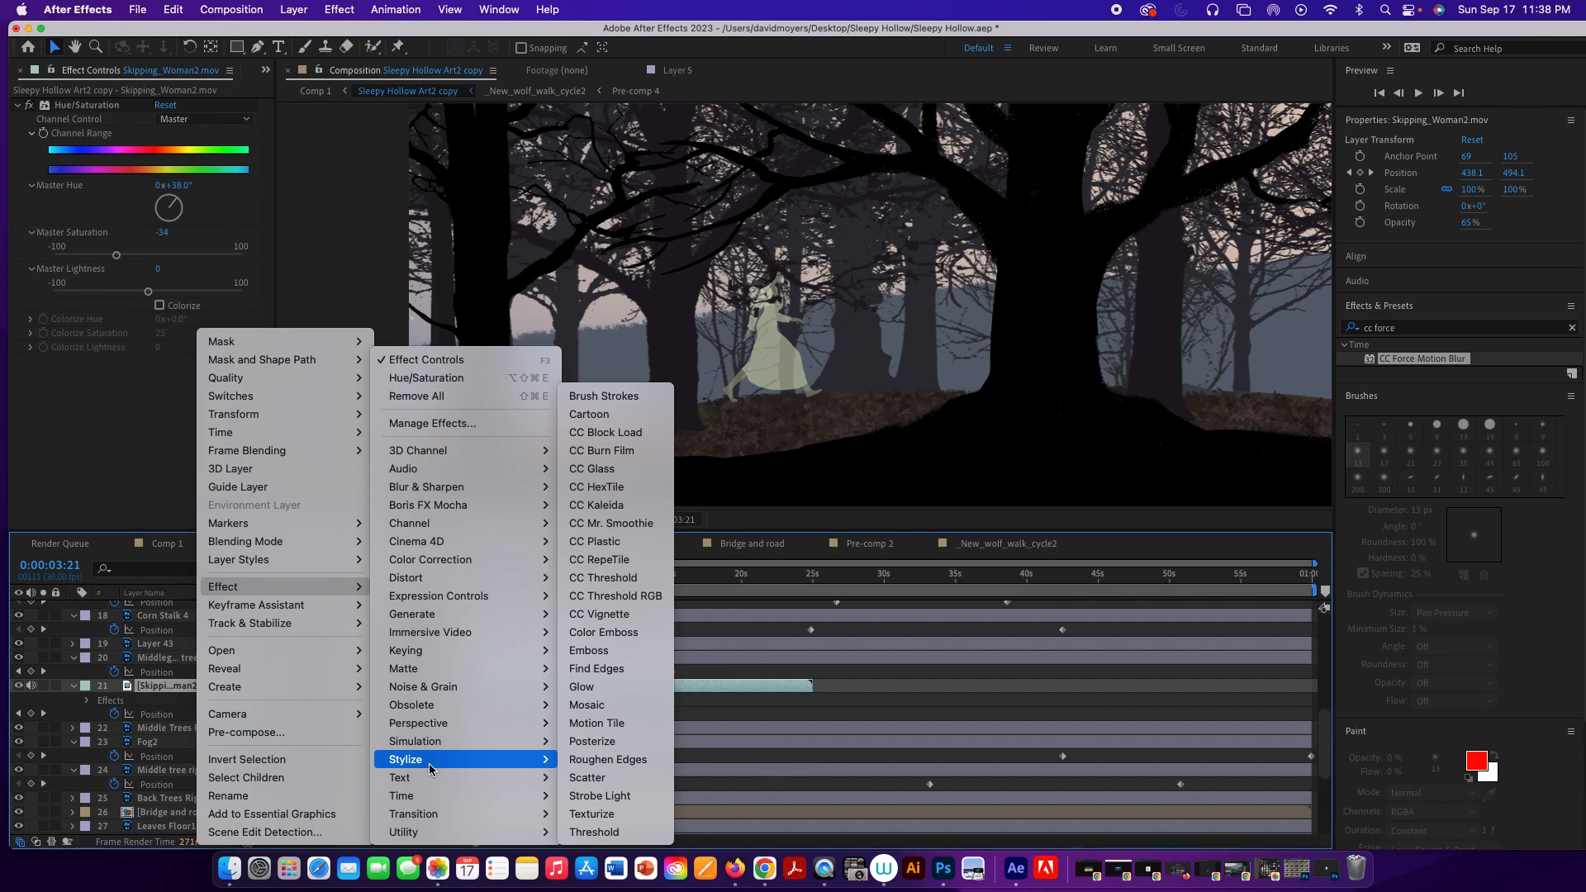
mouse_move(513, 747)
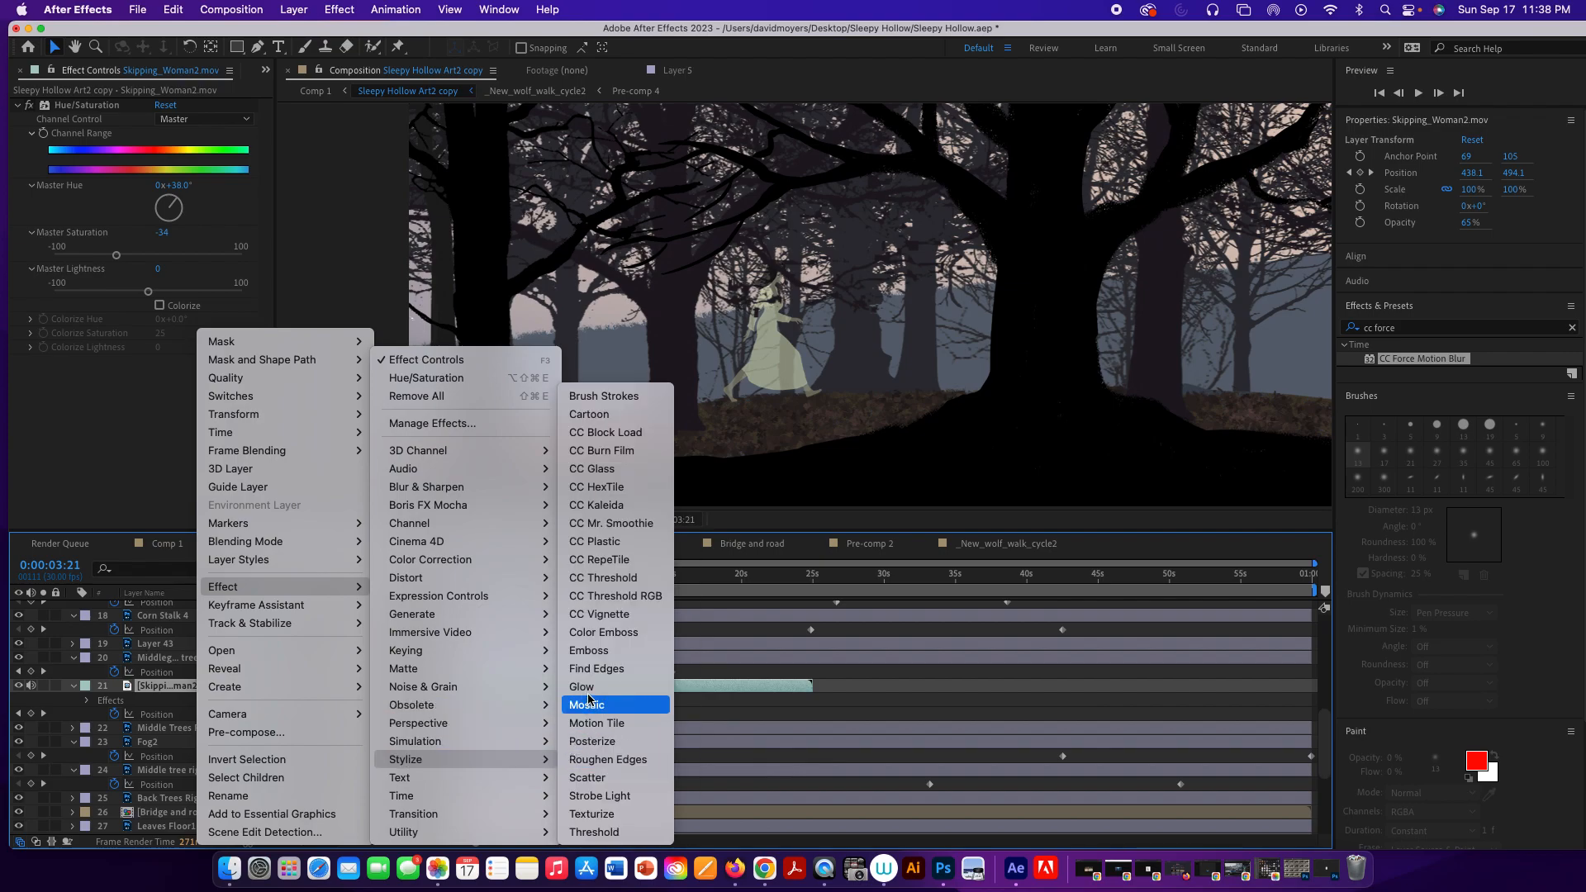
click(583, 687)
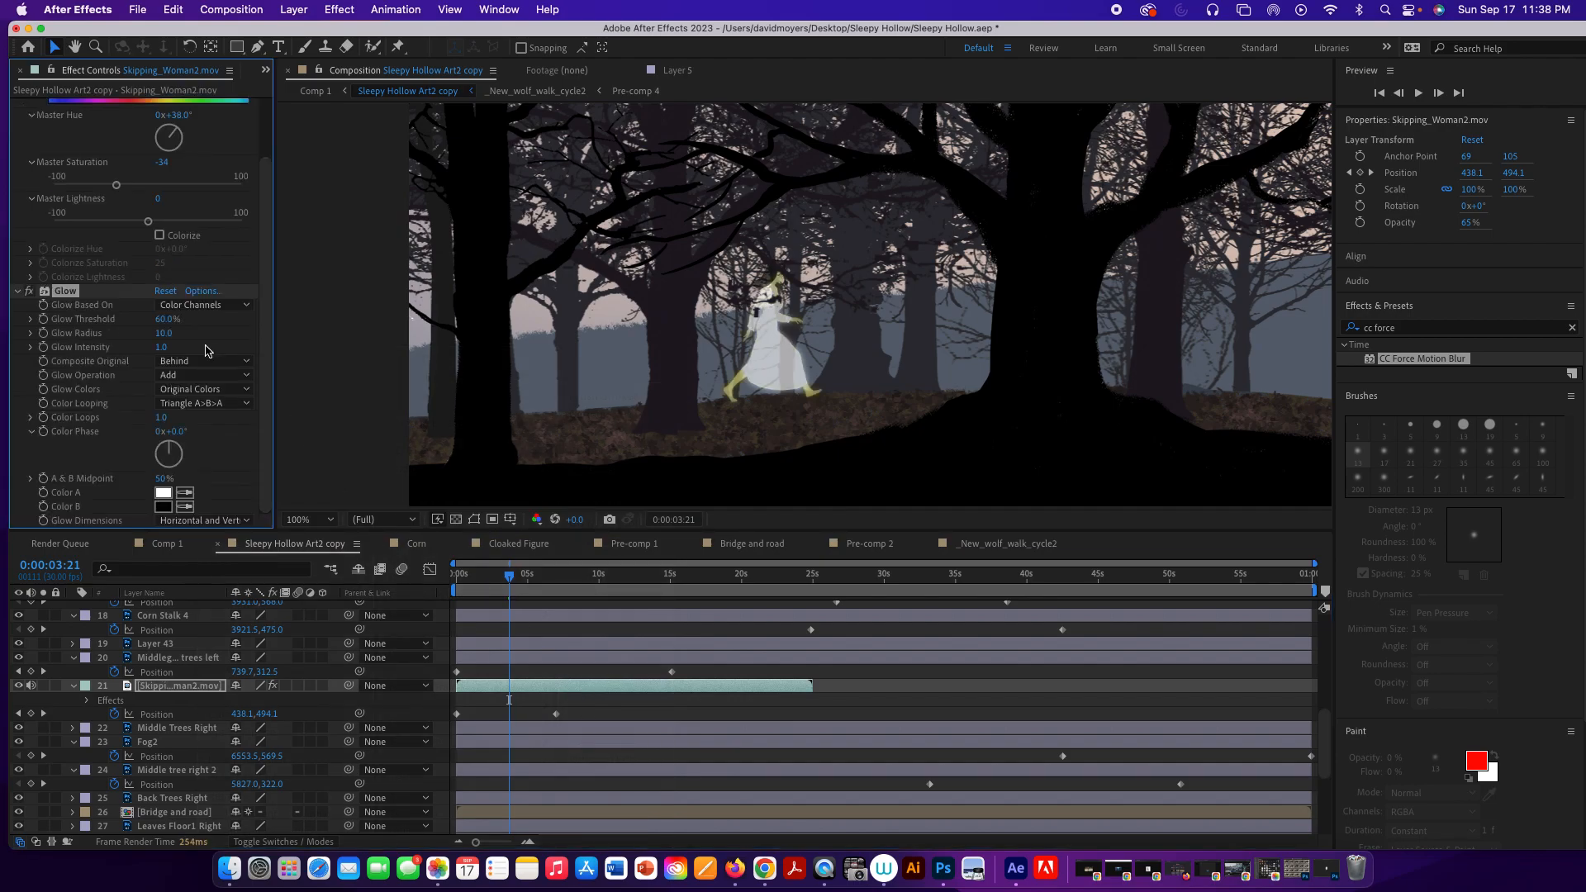
Set the skipping woman's Glow effect to a radius of 26 and an intensity of 0.7.
click(204, 392)
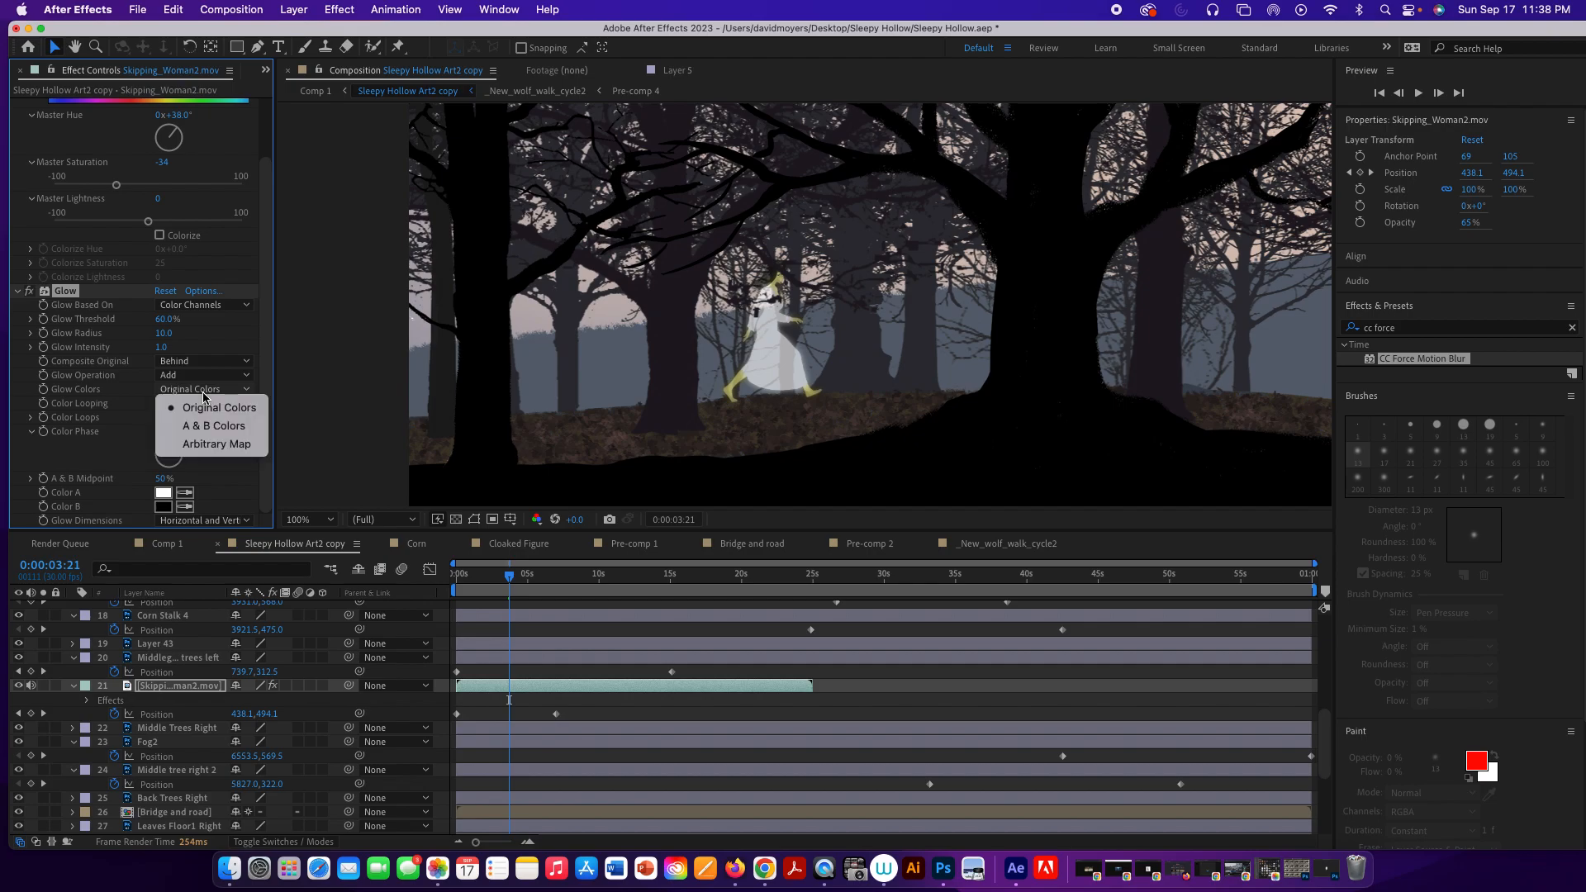
click(204, 396)
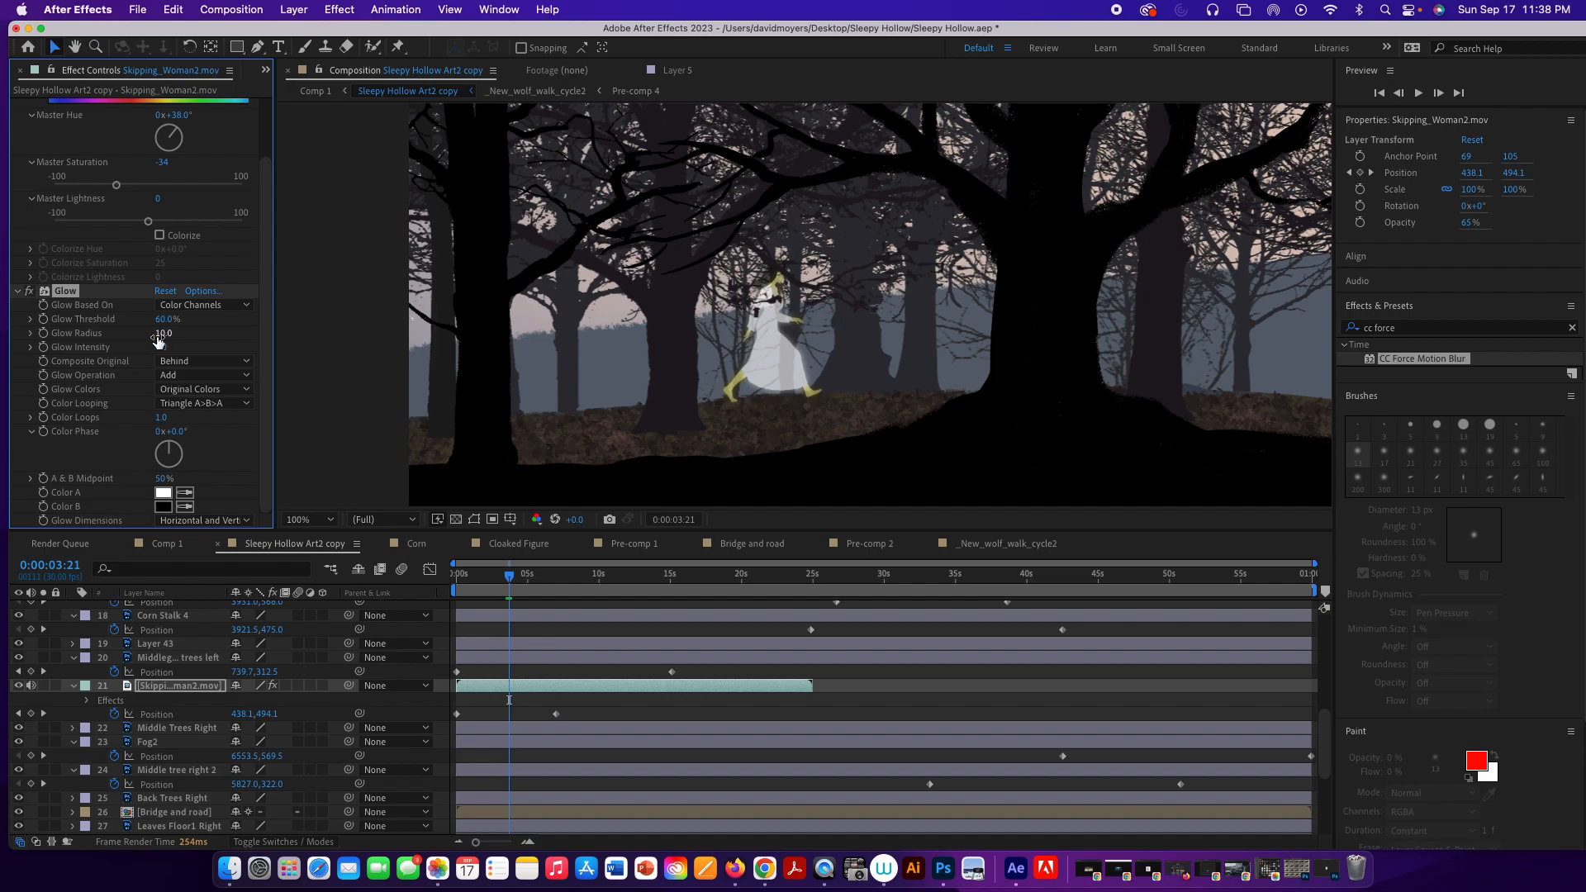
drag(163, 350, 151, 352)
click(157, 348)
key(Return)
drag(171, 332, 180, 335)
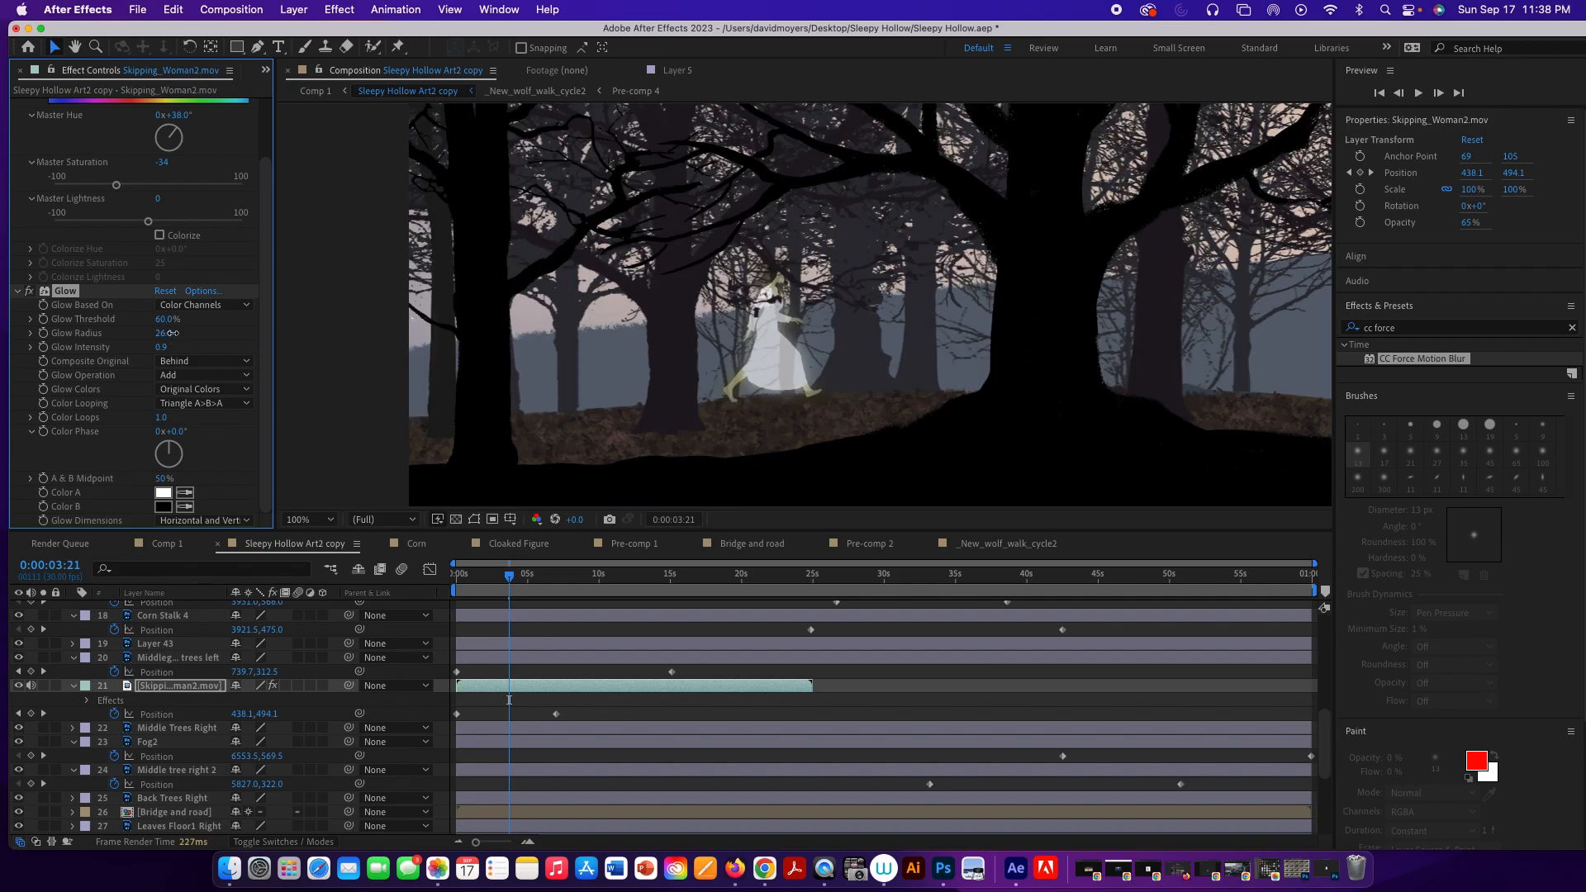
click(175, 332)
drag(161, 348, 155, 349)
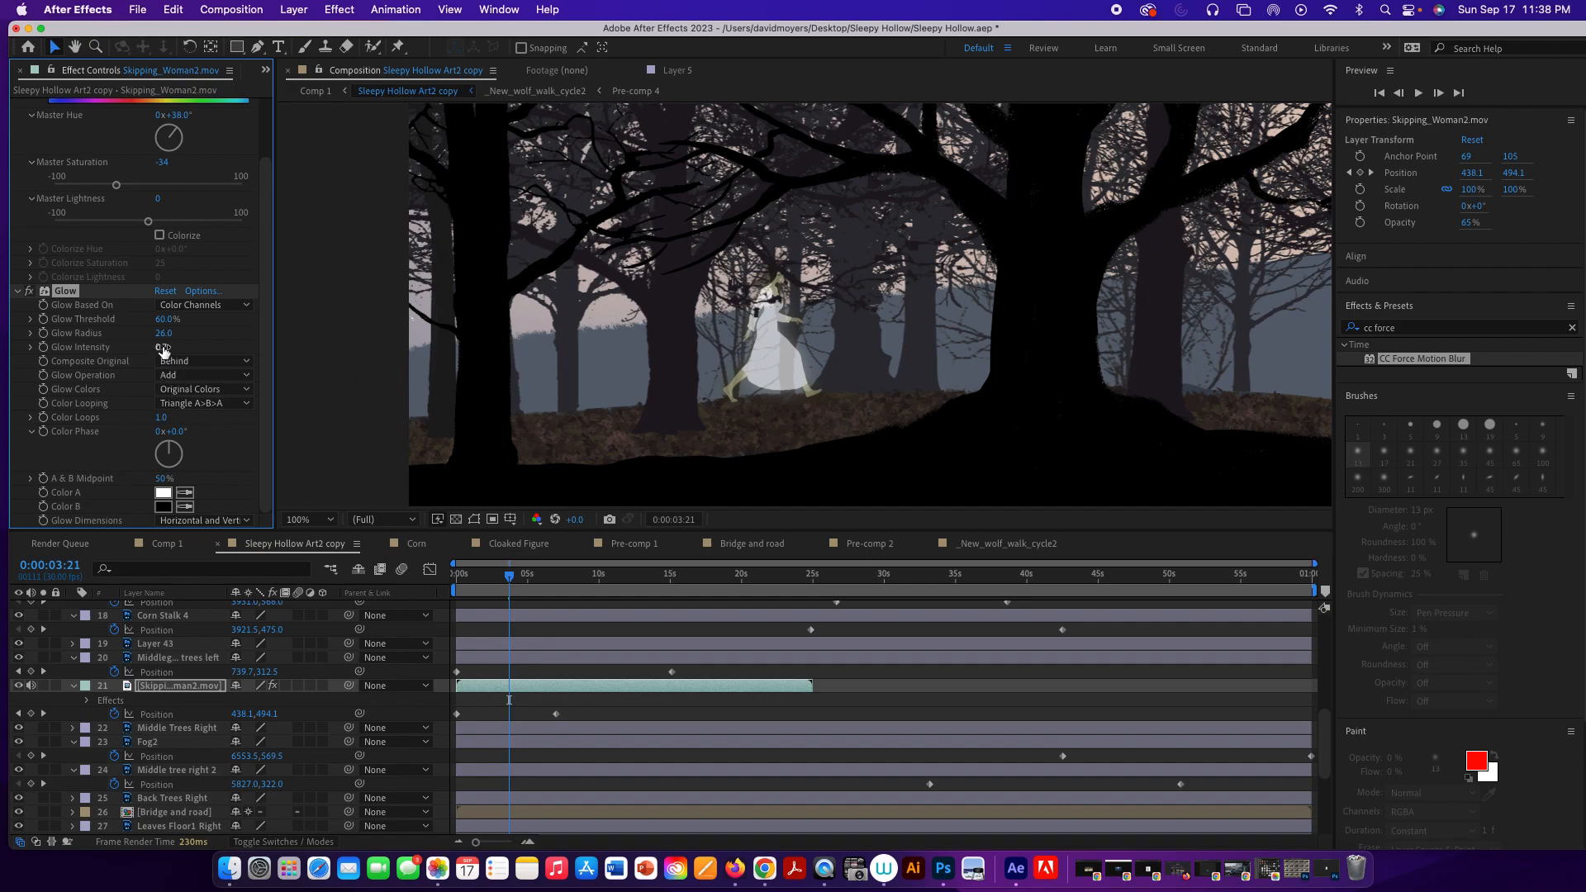
drag(158, 347, 165, 347)
Change the skipping woman's Glow operation to Screen, keeping the original glow colors.
click(206, 392)
click(205, 391)
click(206, 376)
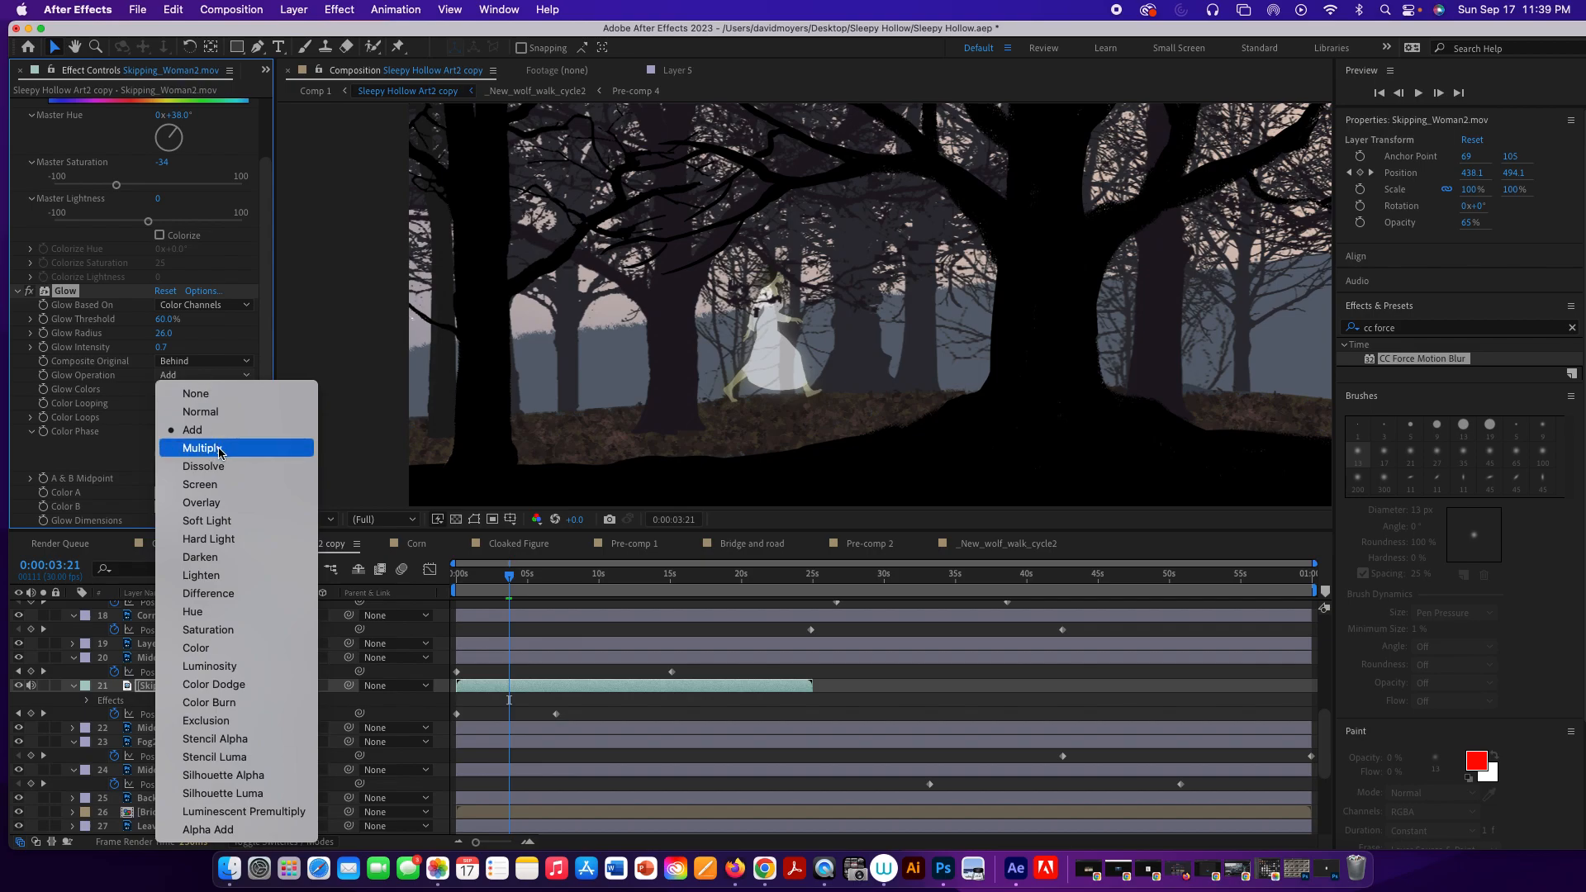
click(219, 490)
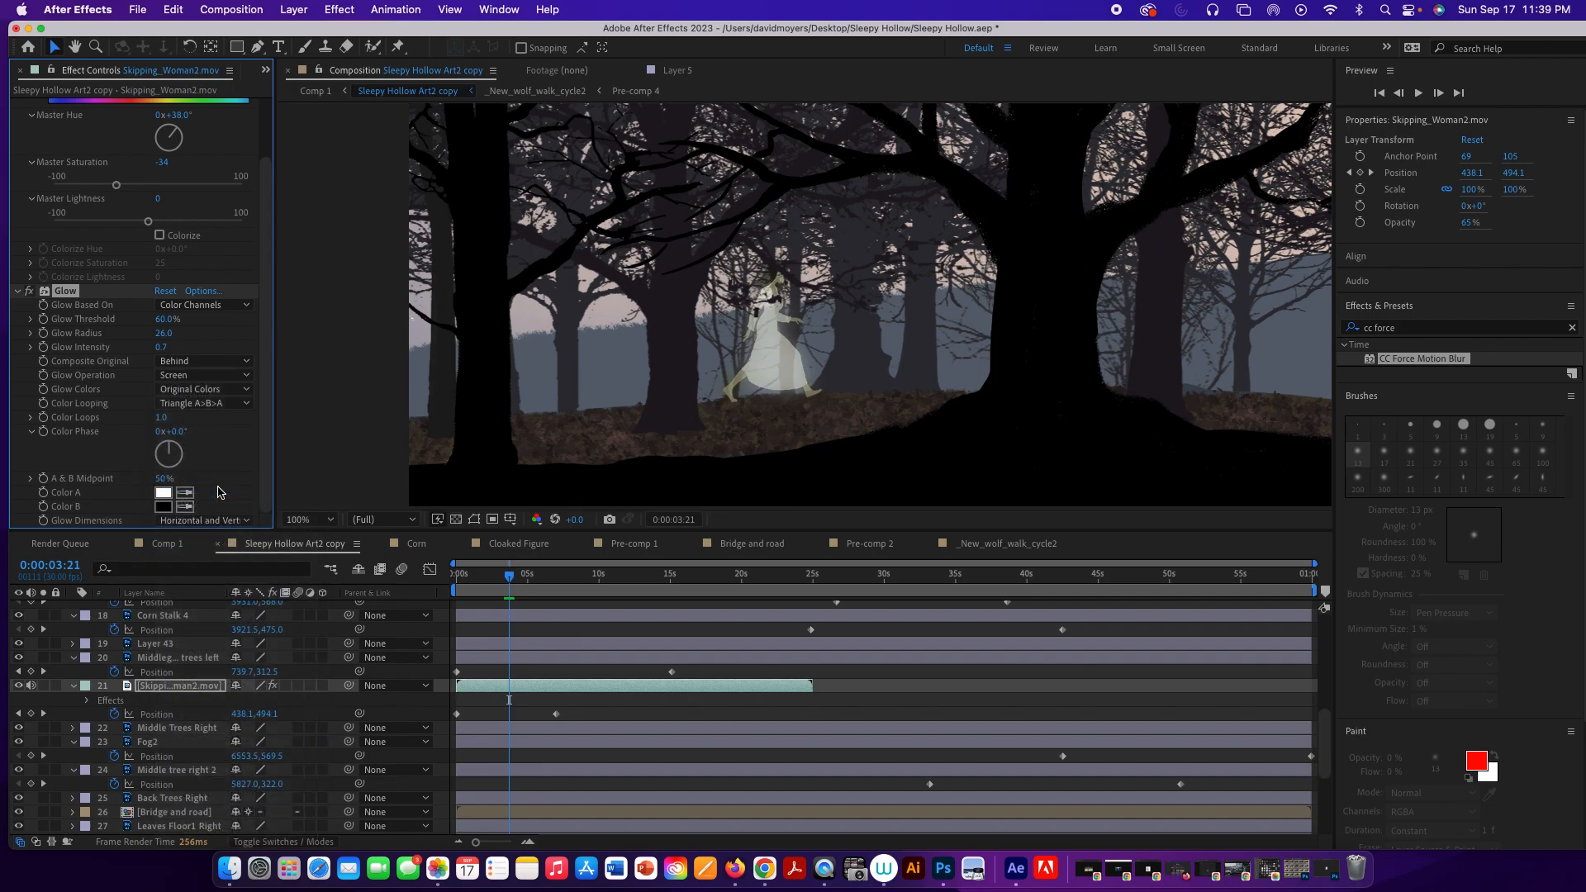
Open Comp 1 at its start, enlarge the composition view and play the scene to review the ghostly woman.
click(157, 544)
drag(512, 575, 457, 575)
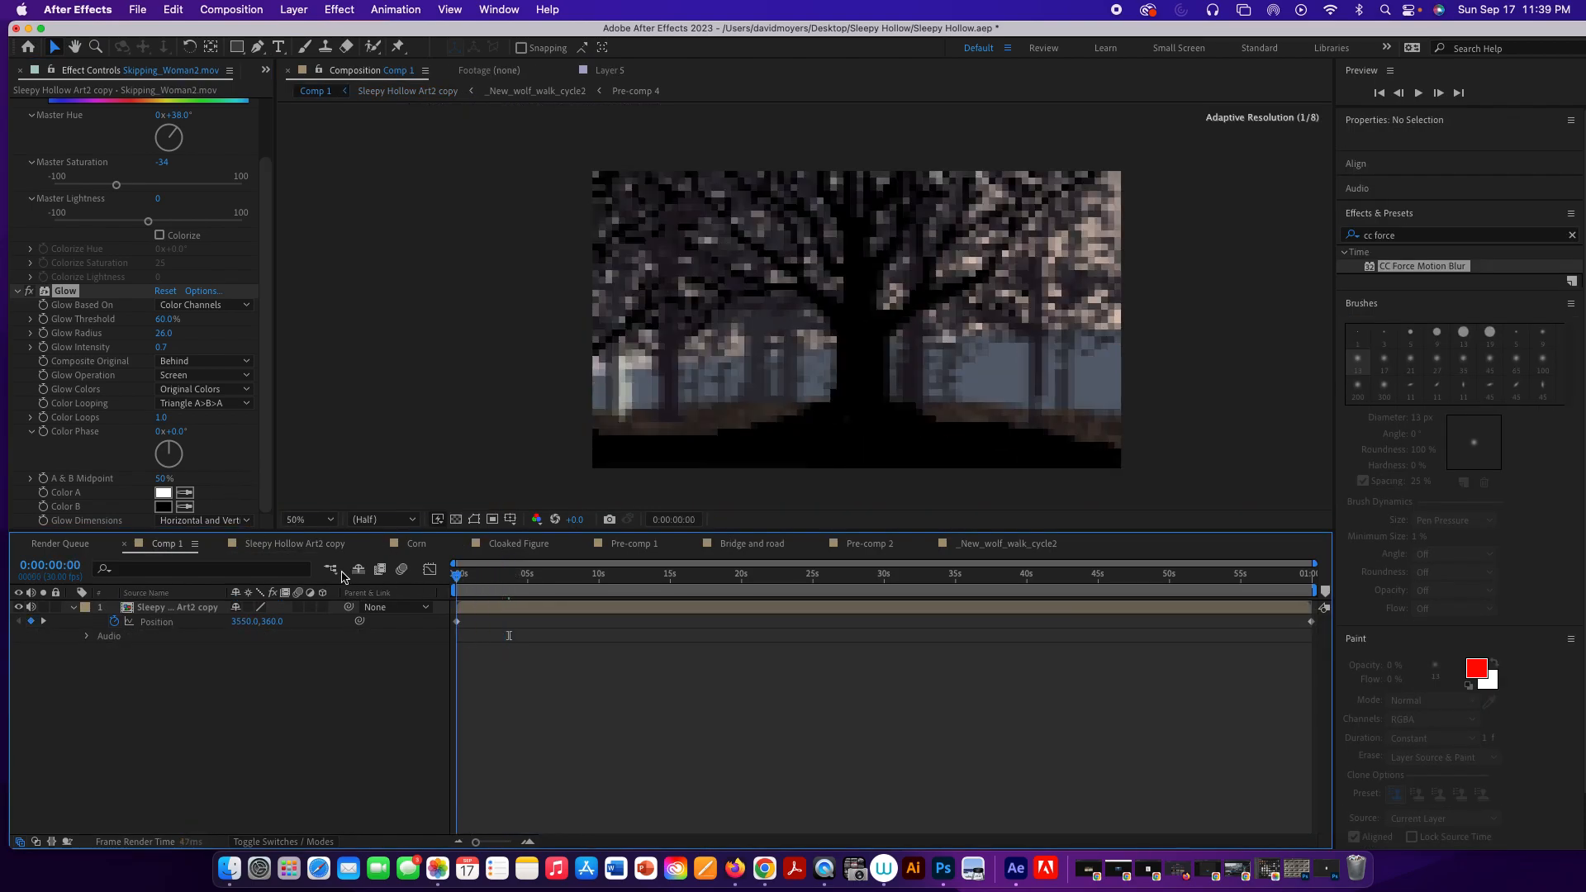
key(comma)
key(period)
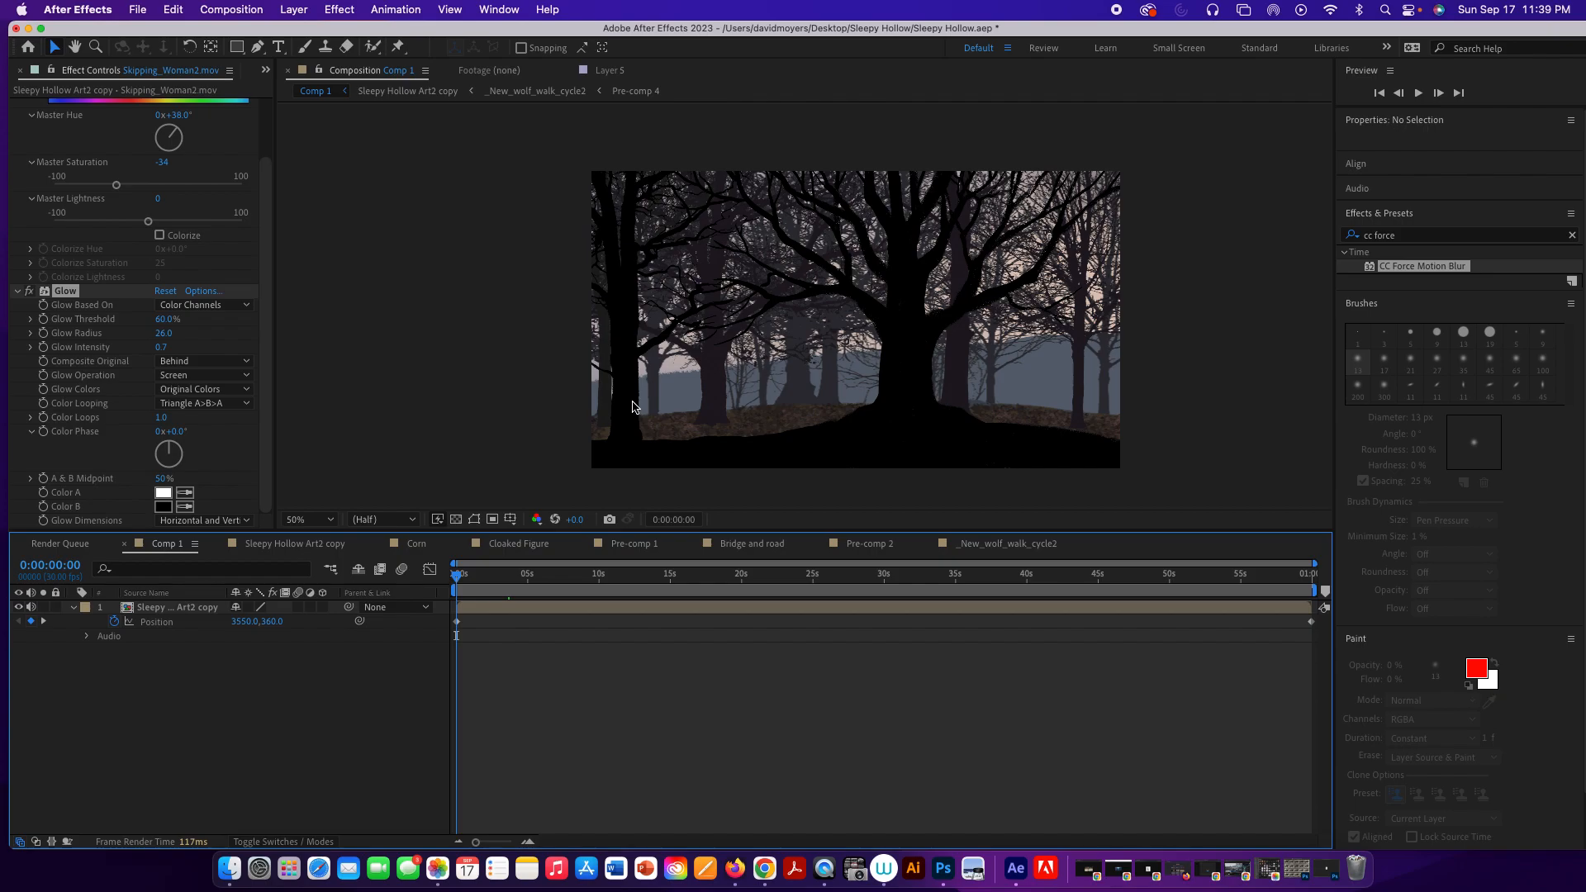
key(period)
drag(730, 534, 715, 814)
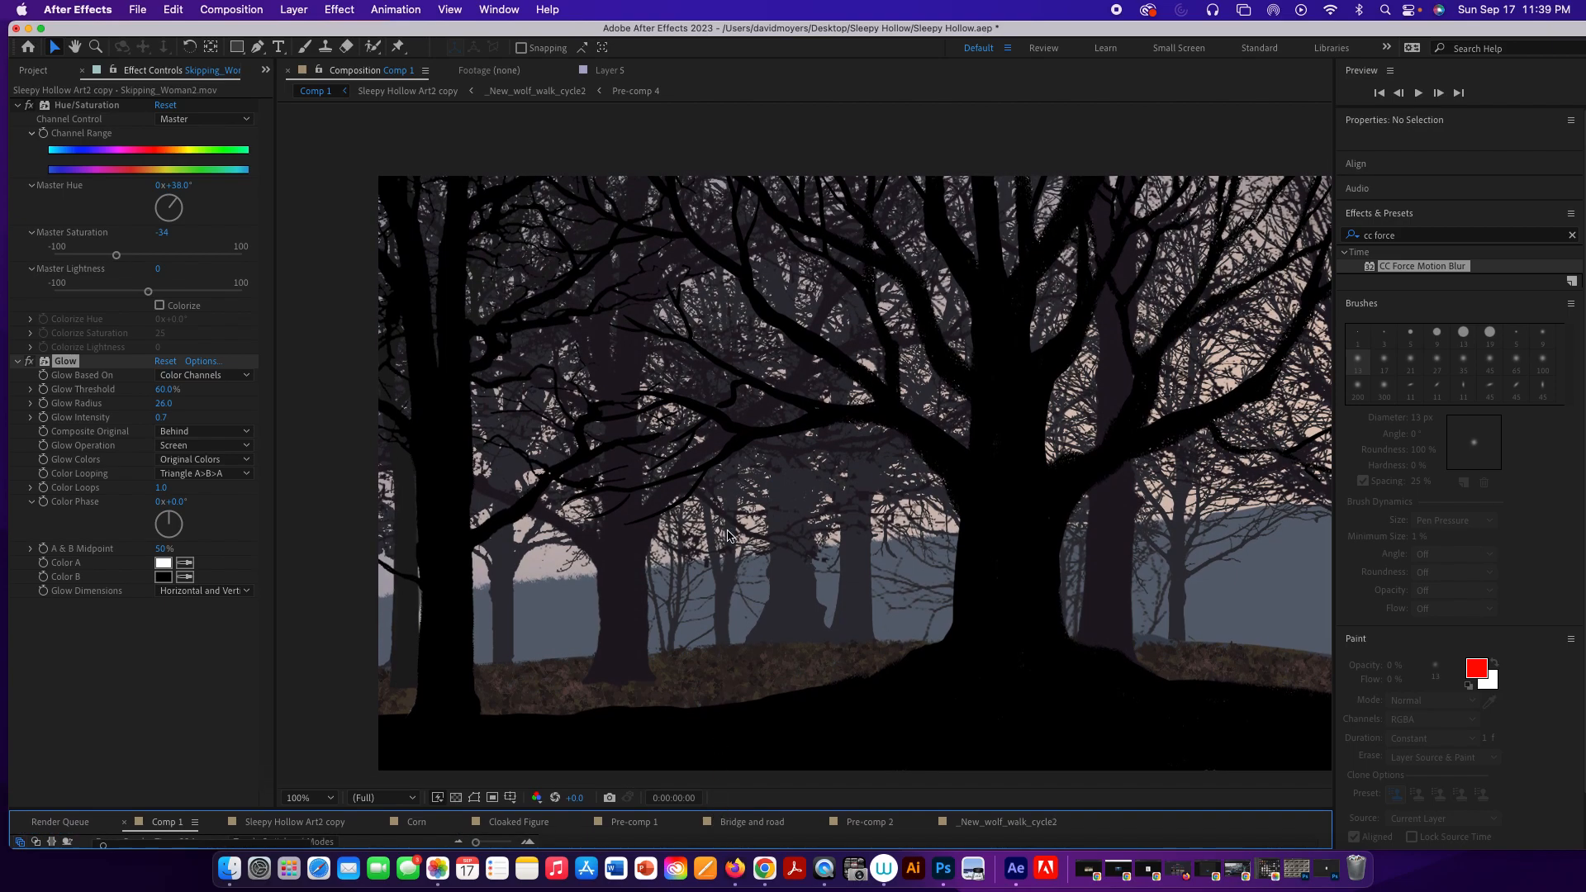
key(space)
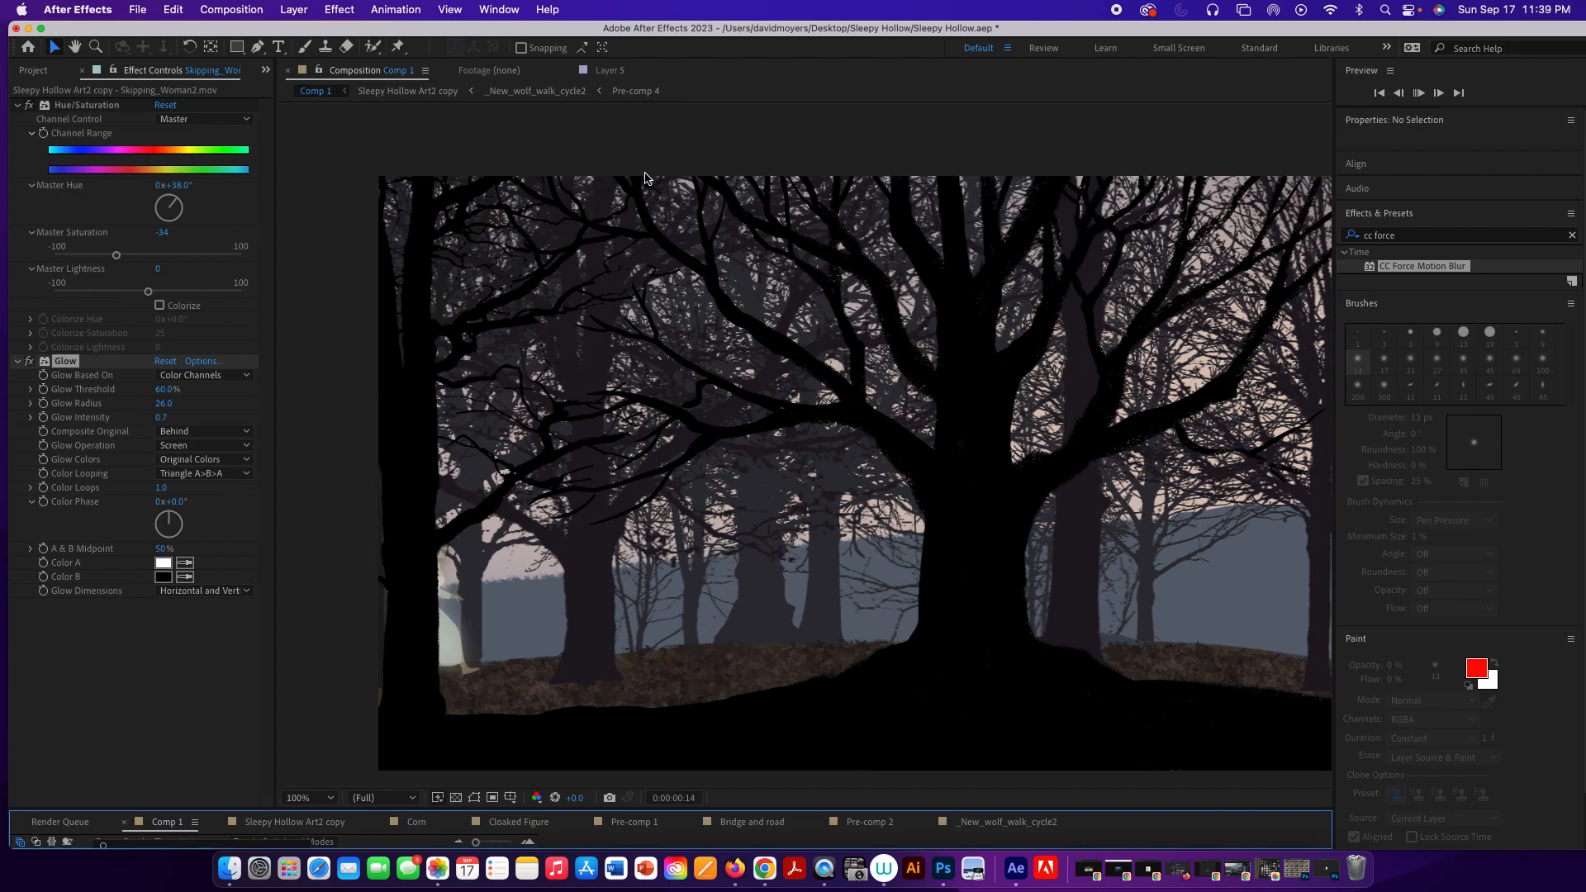
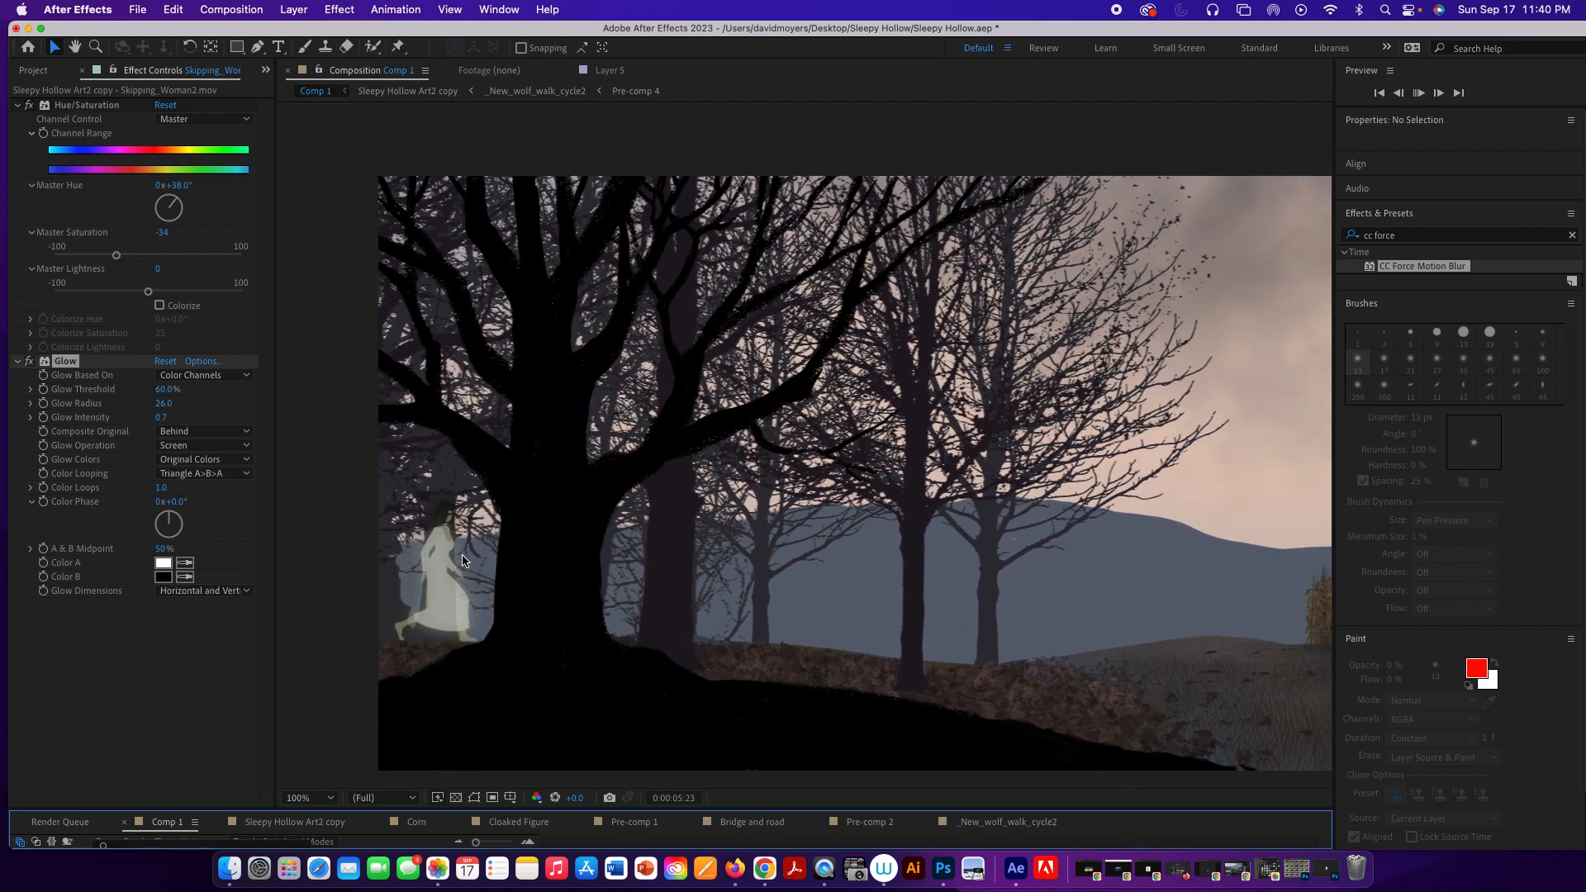
Switch to Photoshop and preview the frame animation of Cloaked_Walk_cycle.
click(28, 29)
click(338, 193)
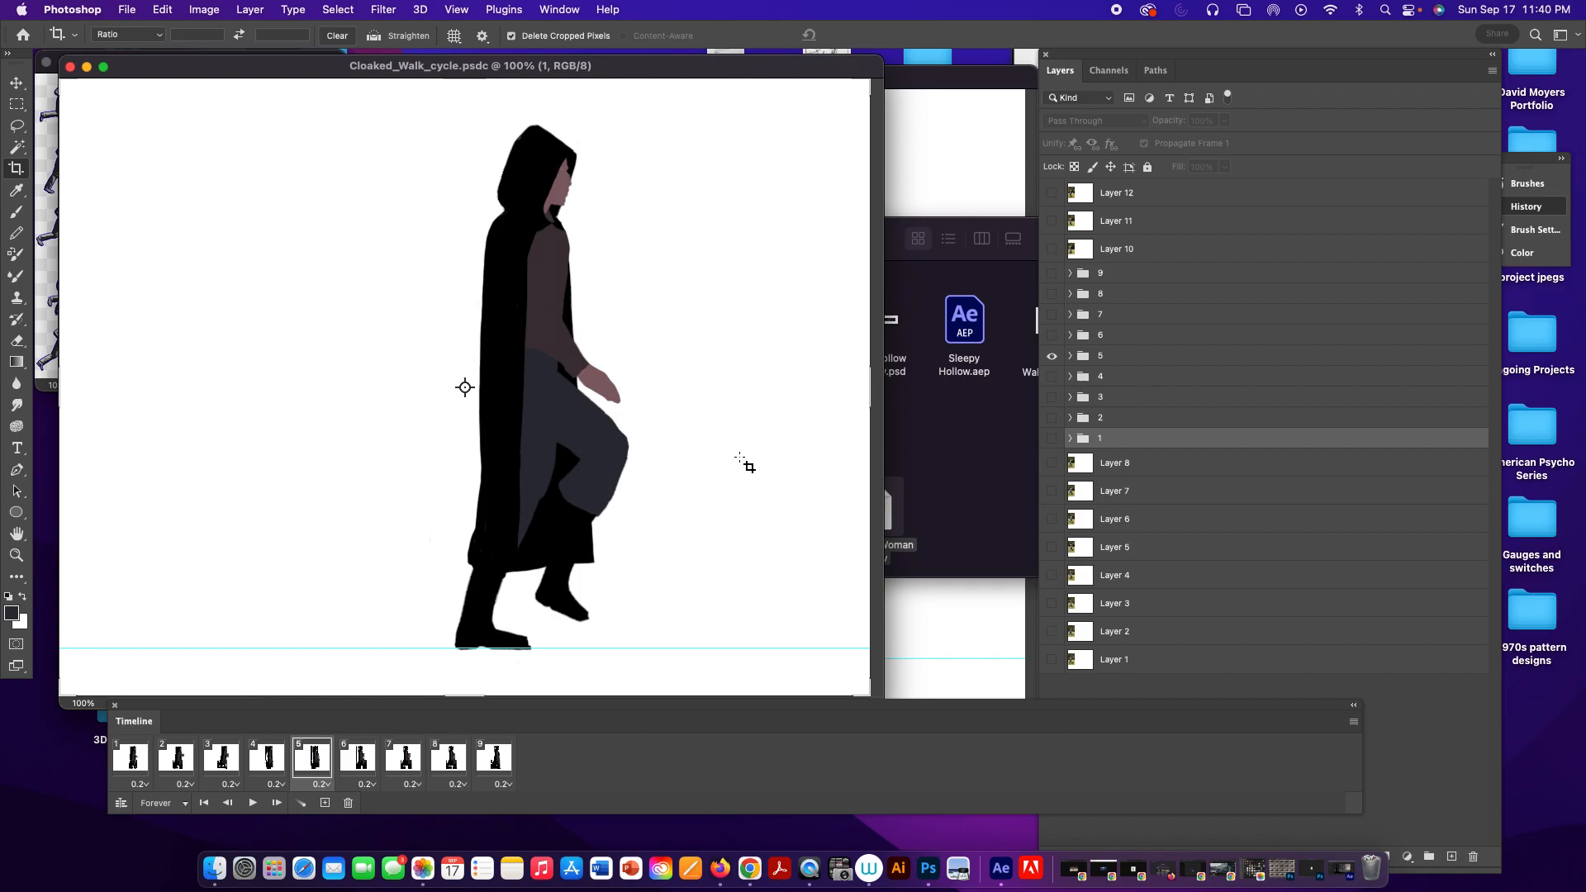
key(space)
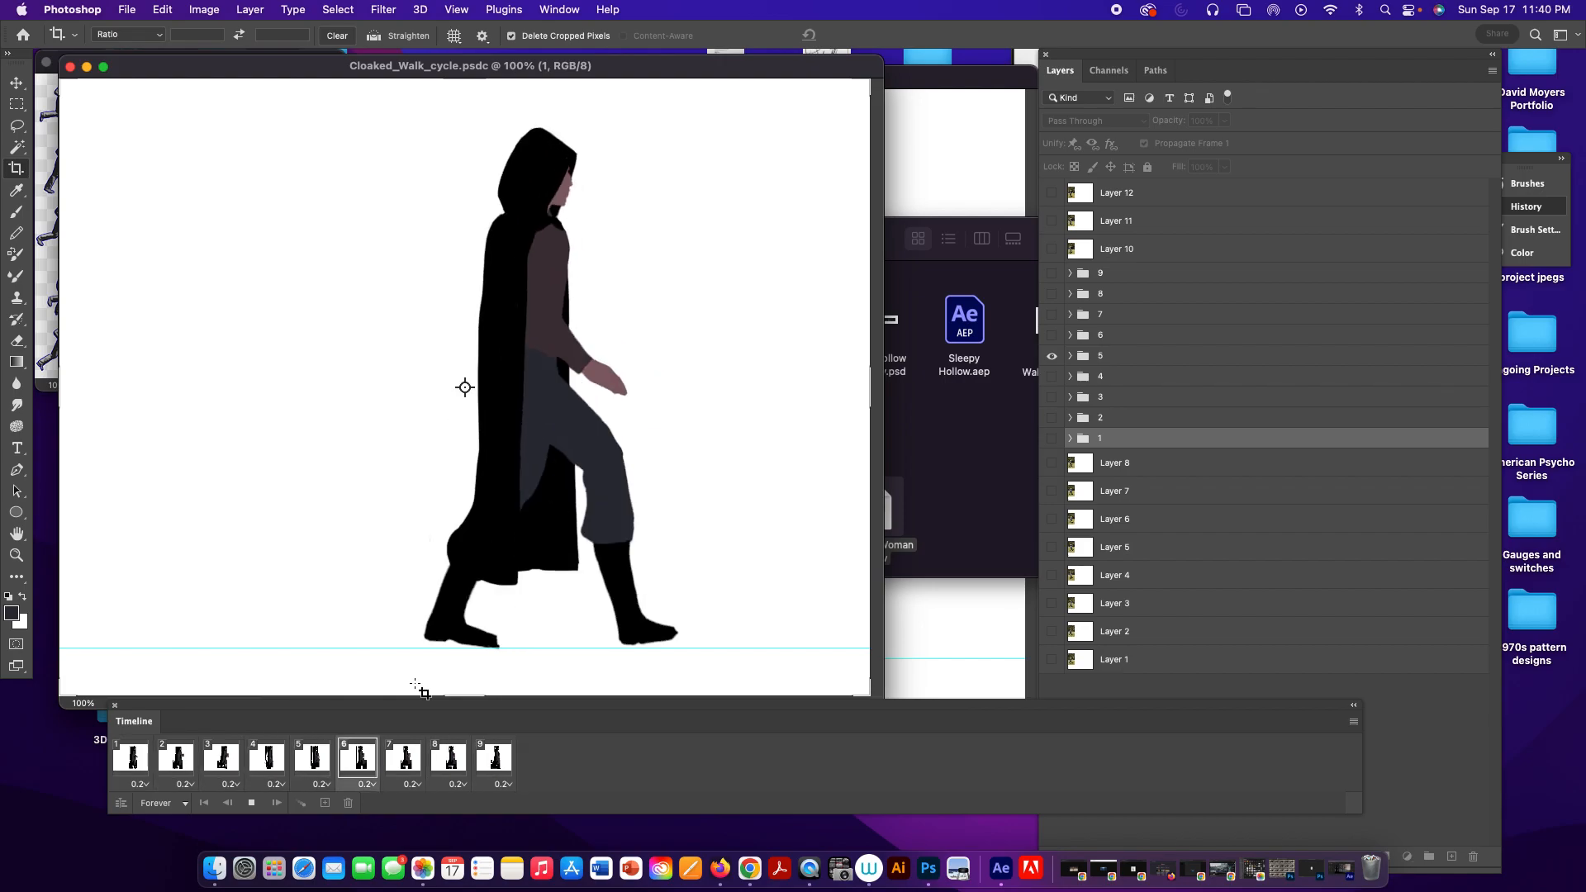
key(space)
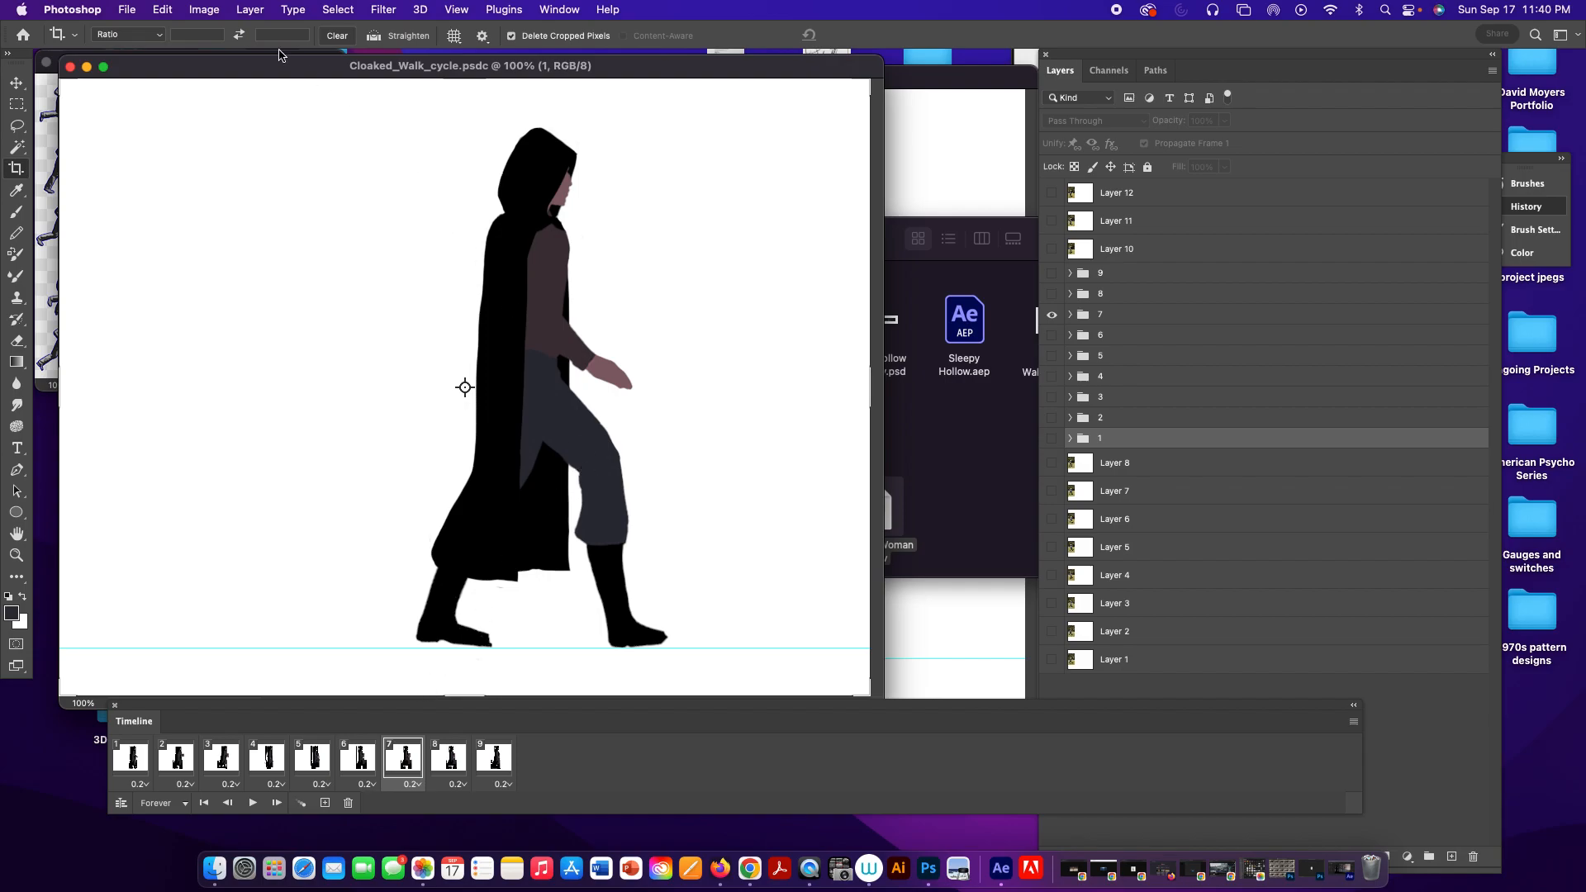
Open the cloaked walk cycle in Save for Web (Legacy) as a transparent GIF, centre the figure in the preview and keep Noise dithering.
click(126, 9)
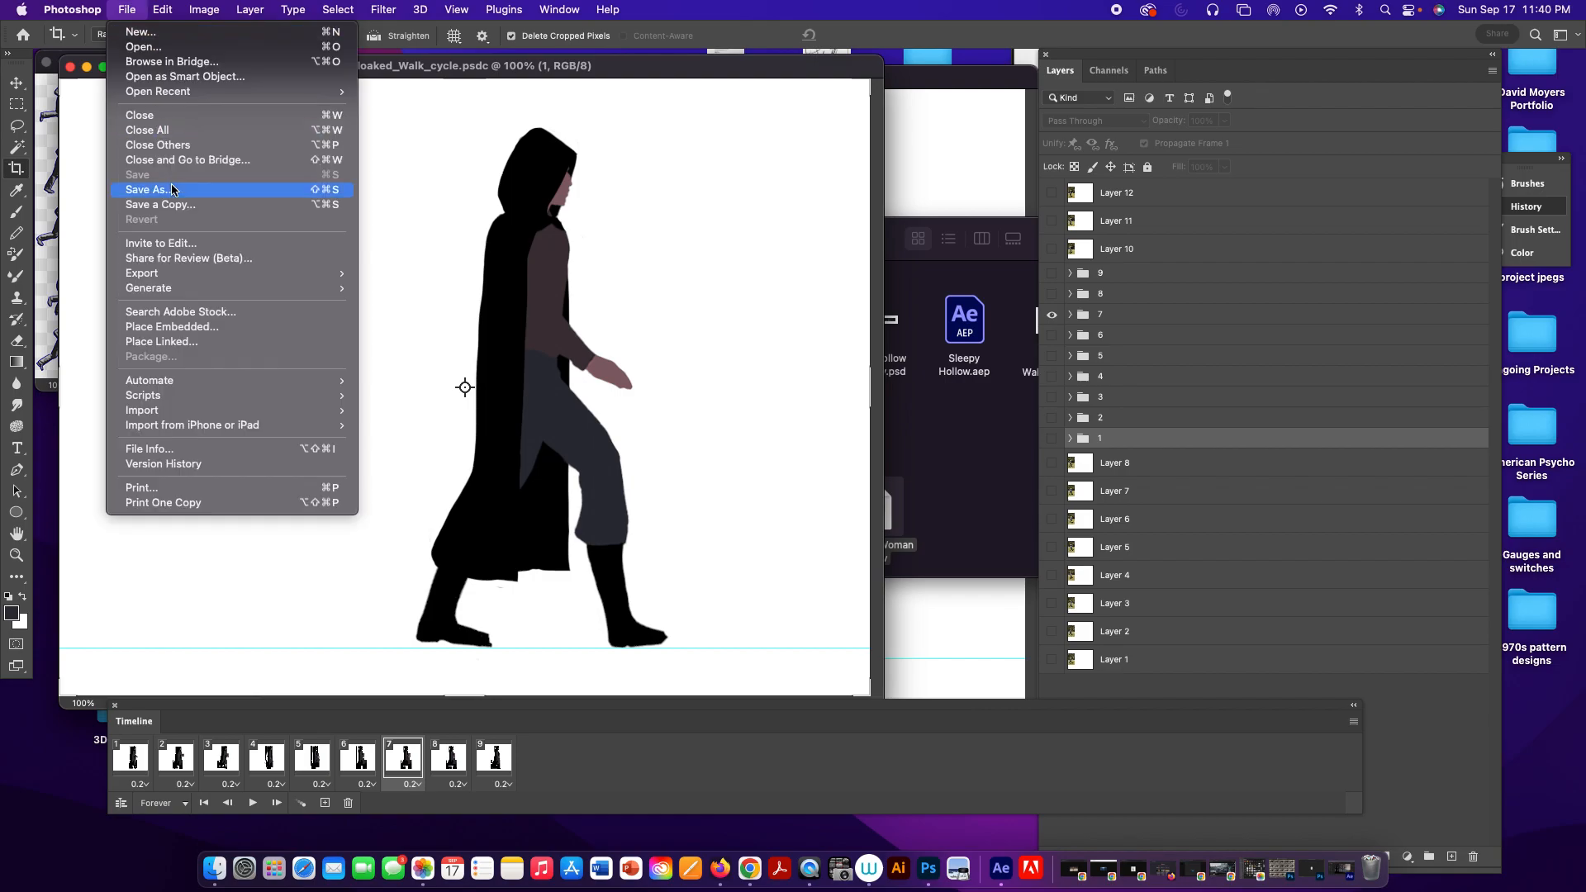
mouse_move(331, 288)
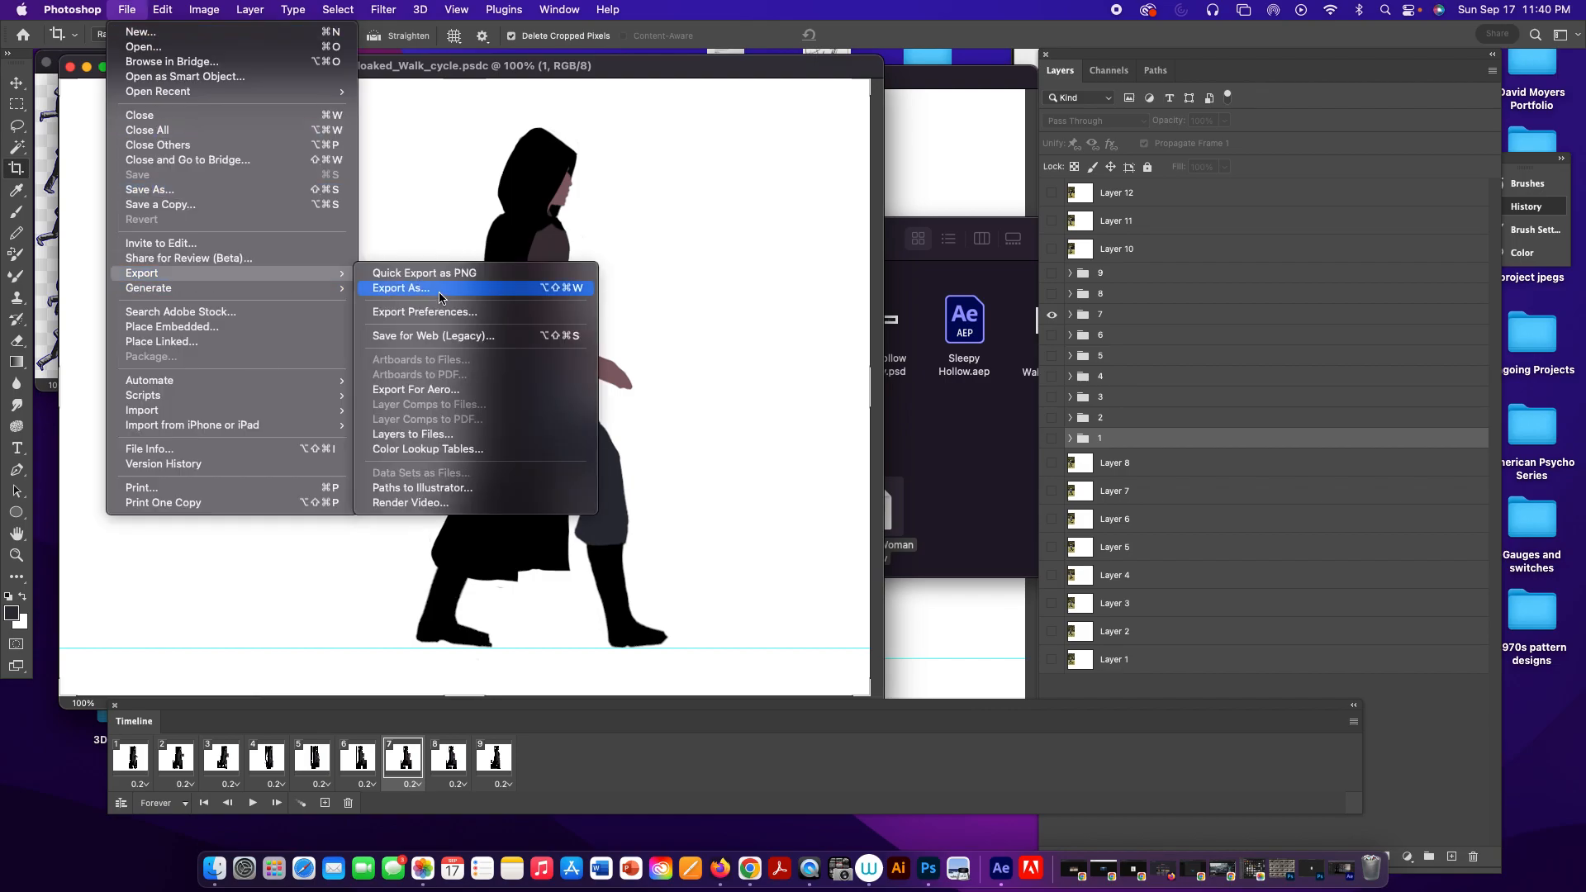
click(433, 336)
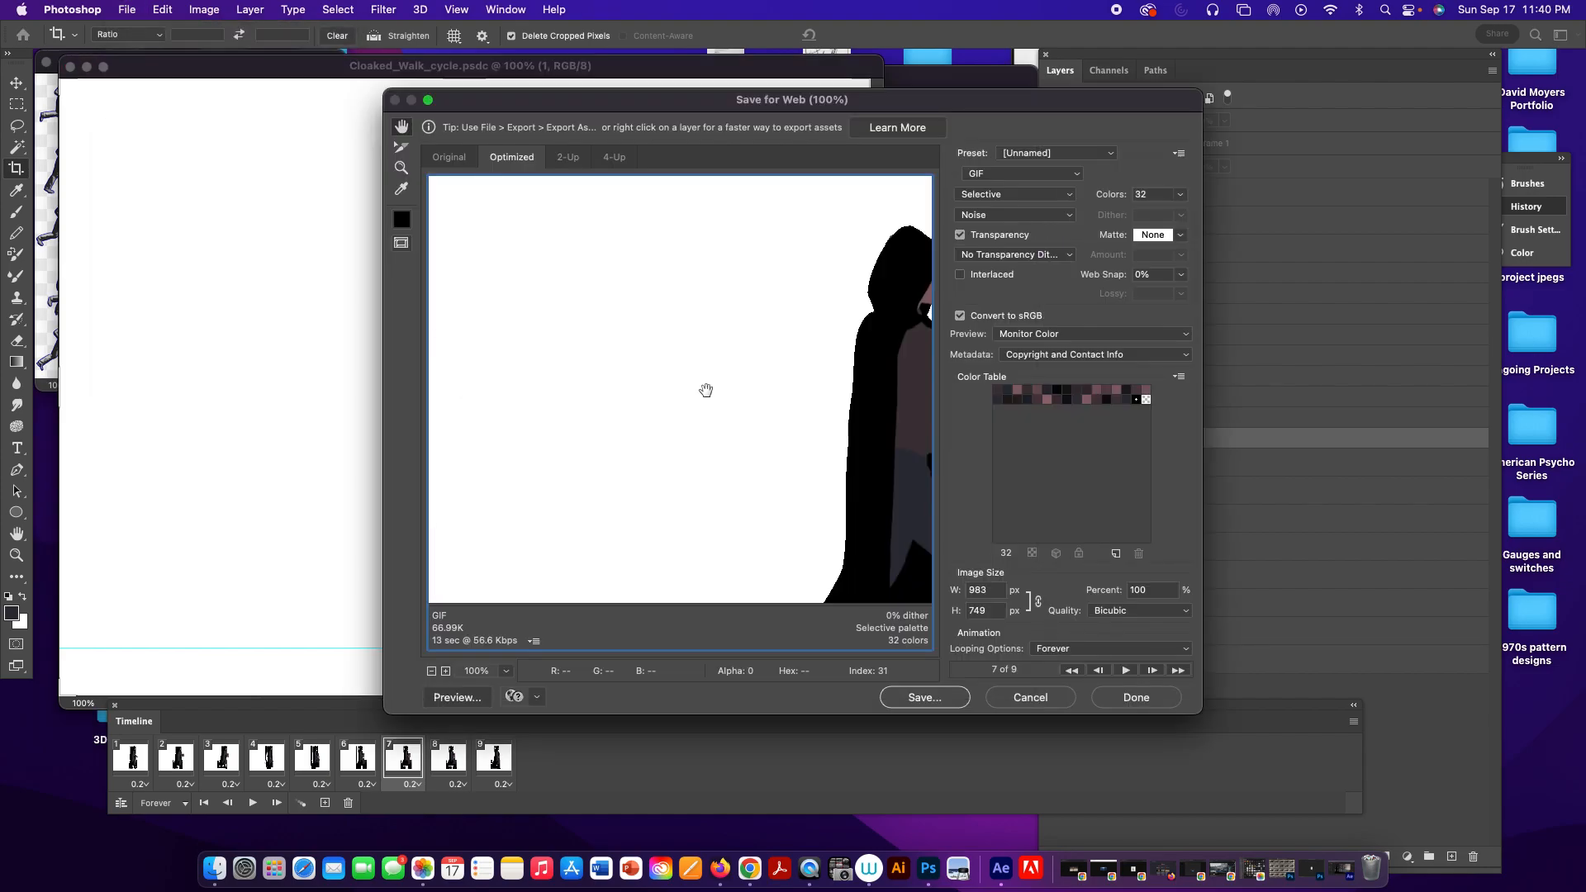
drag(722, 383, 538, 347)
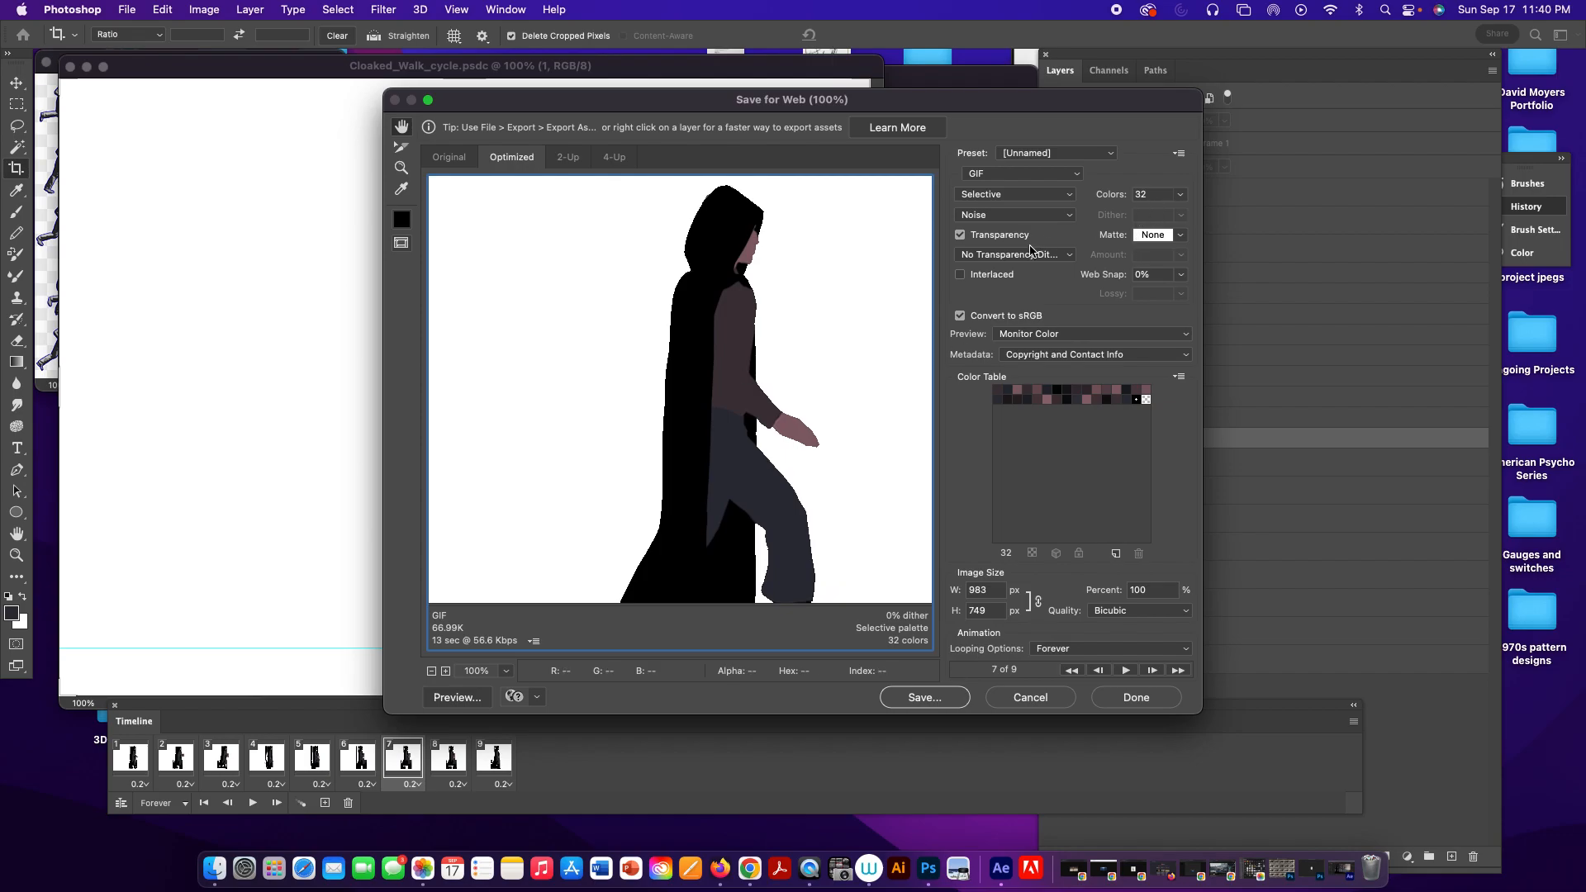
click(994, 220)
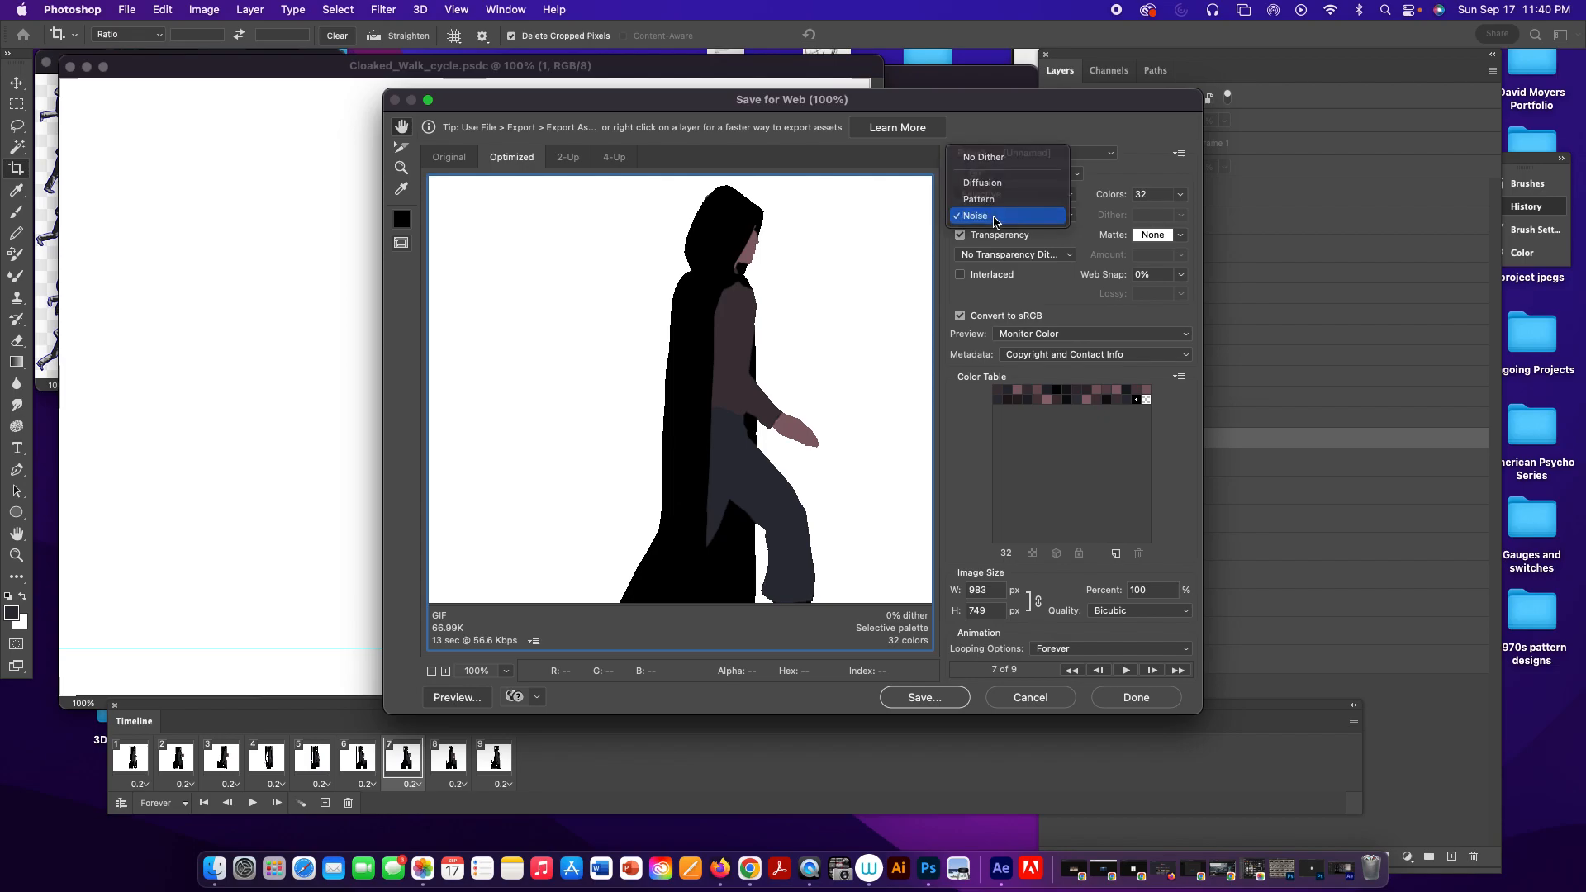
click(994, 217)
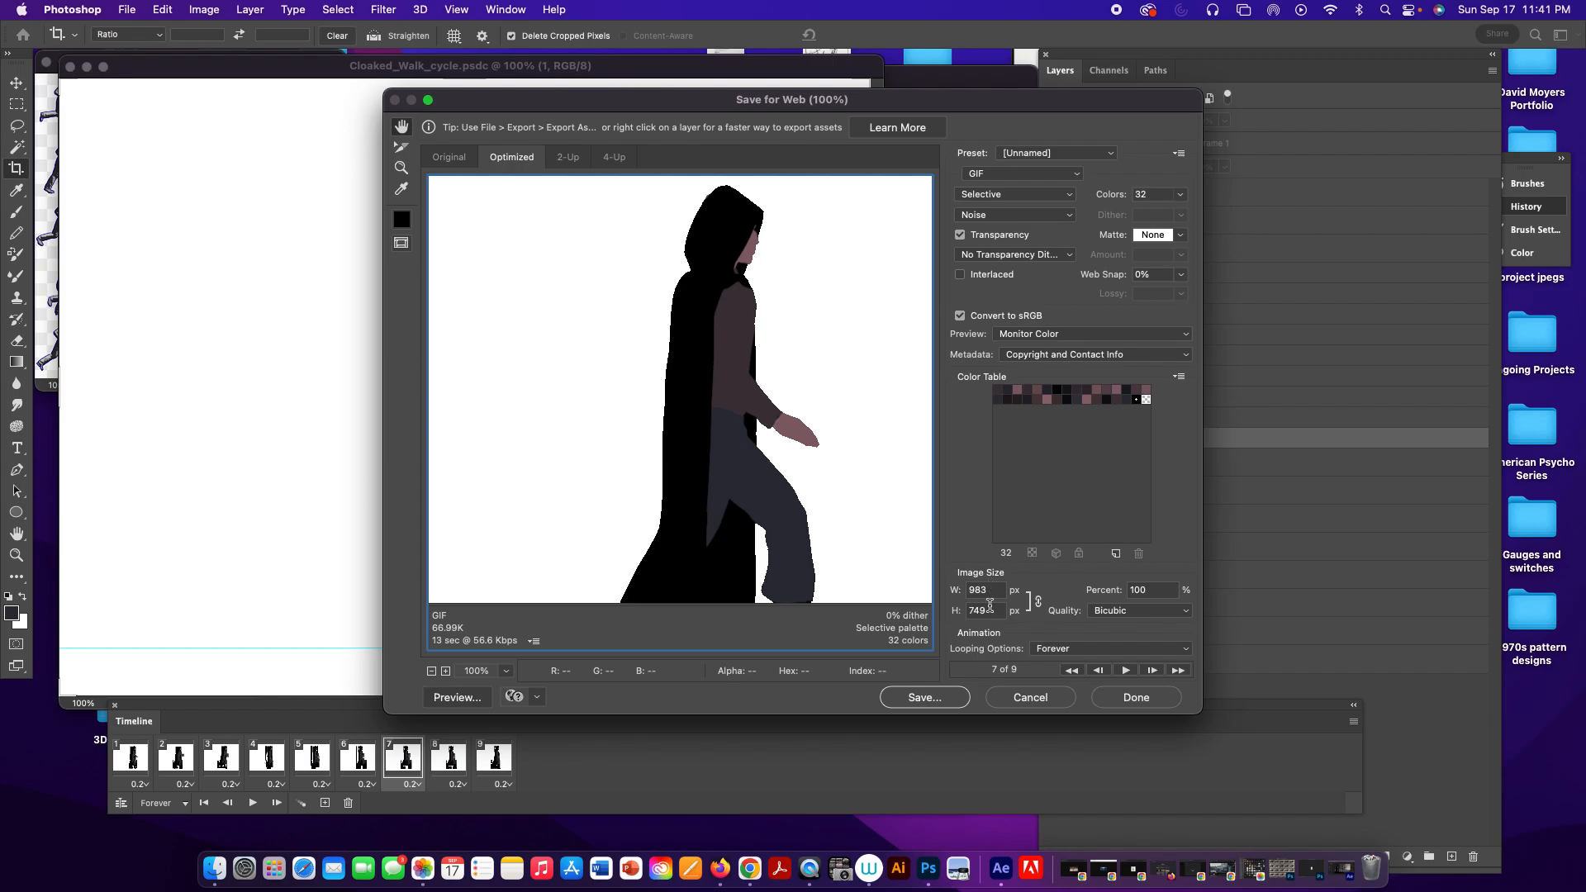
Save the animation as Cloaked_Walk_cycle.gif in the Adobe After Effects Auto-Save folder inside the Sleepy Hollow folder.
click(941, 700)
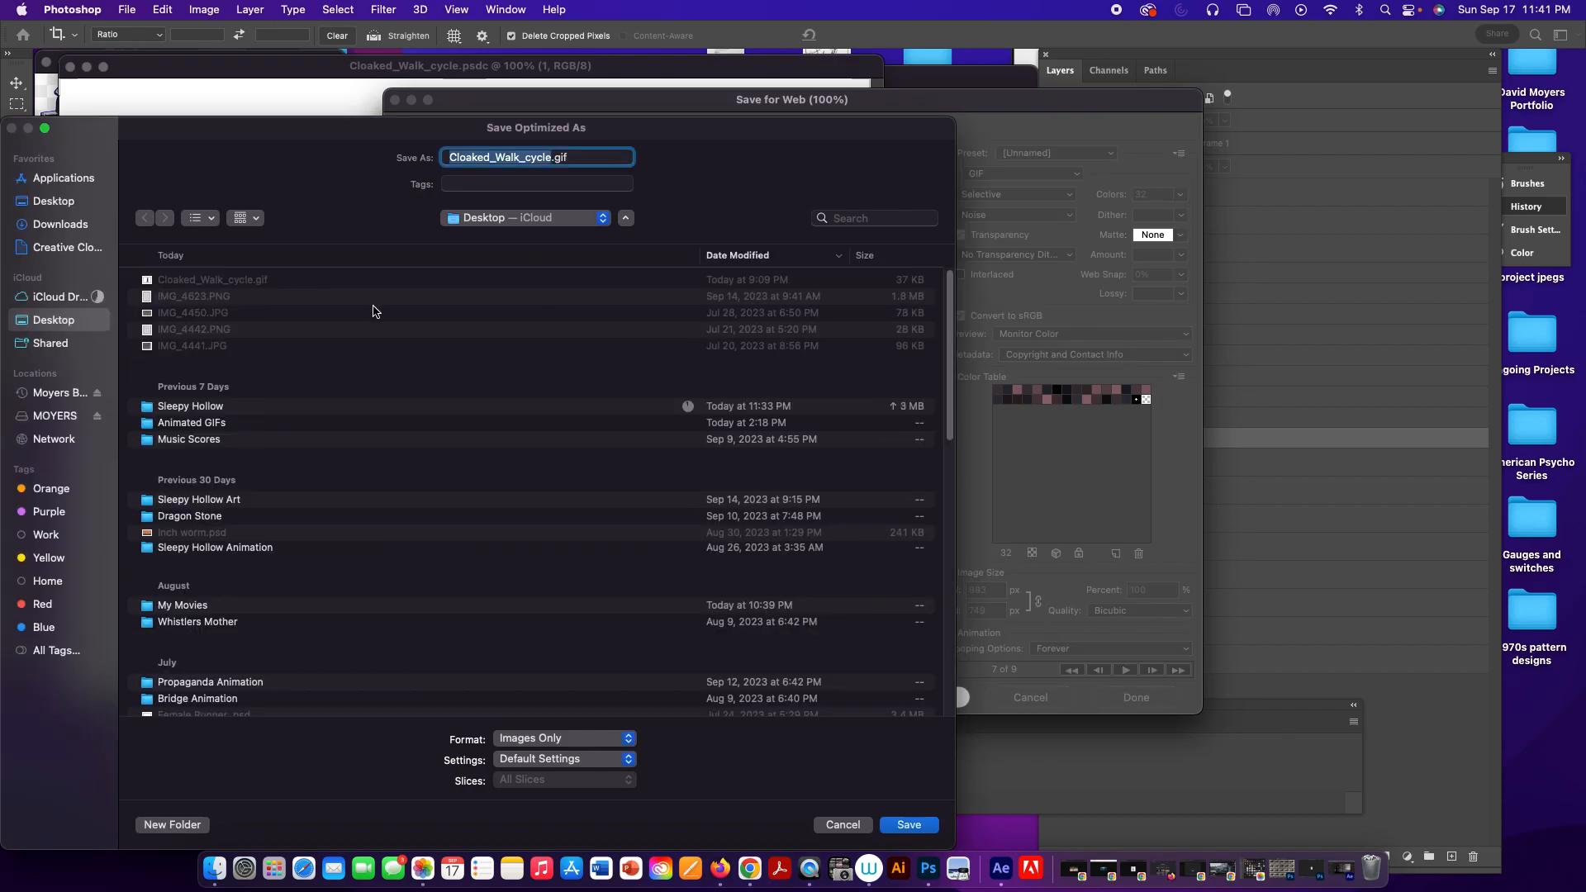
click(494, 219)
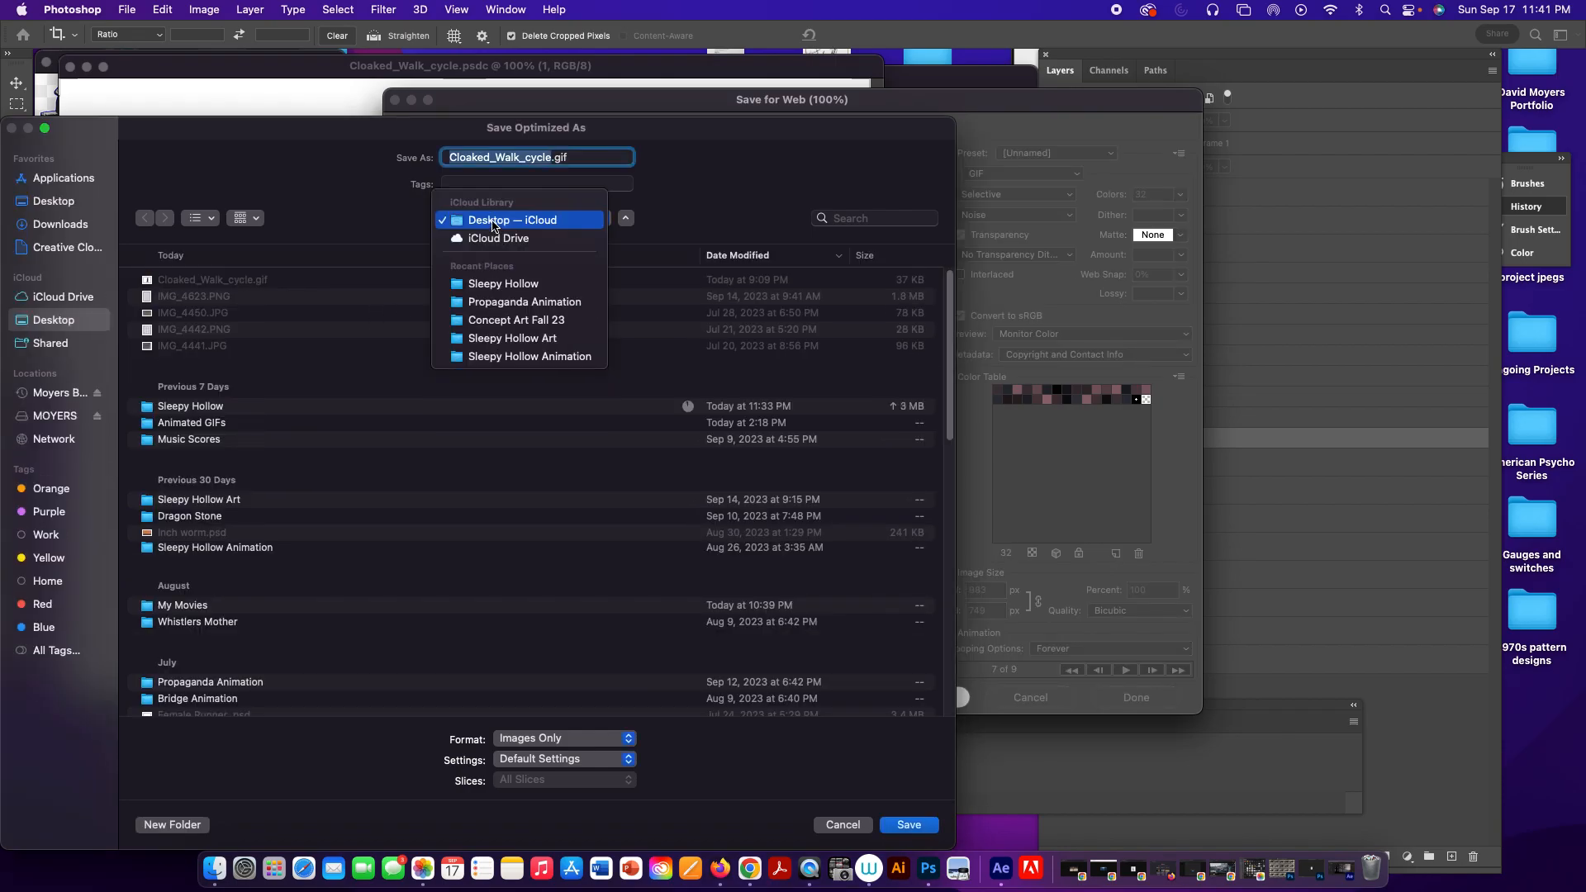
click(494, 221)
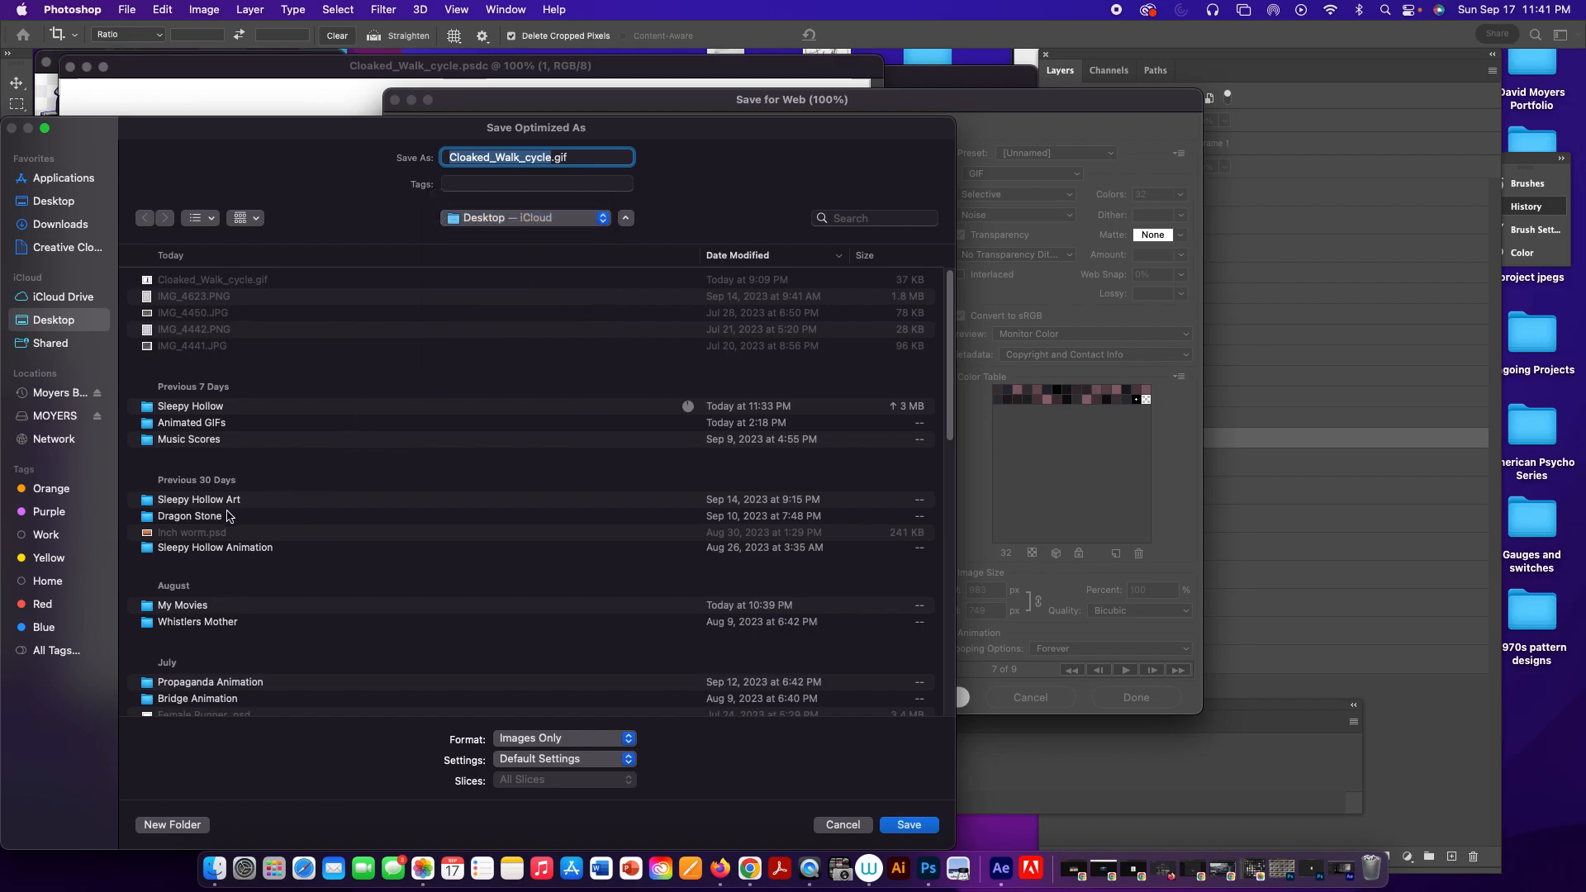
click(221, 409)
double_click(221, 410)
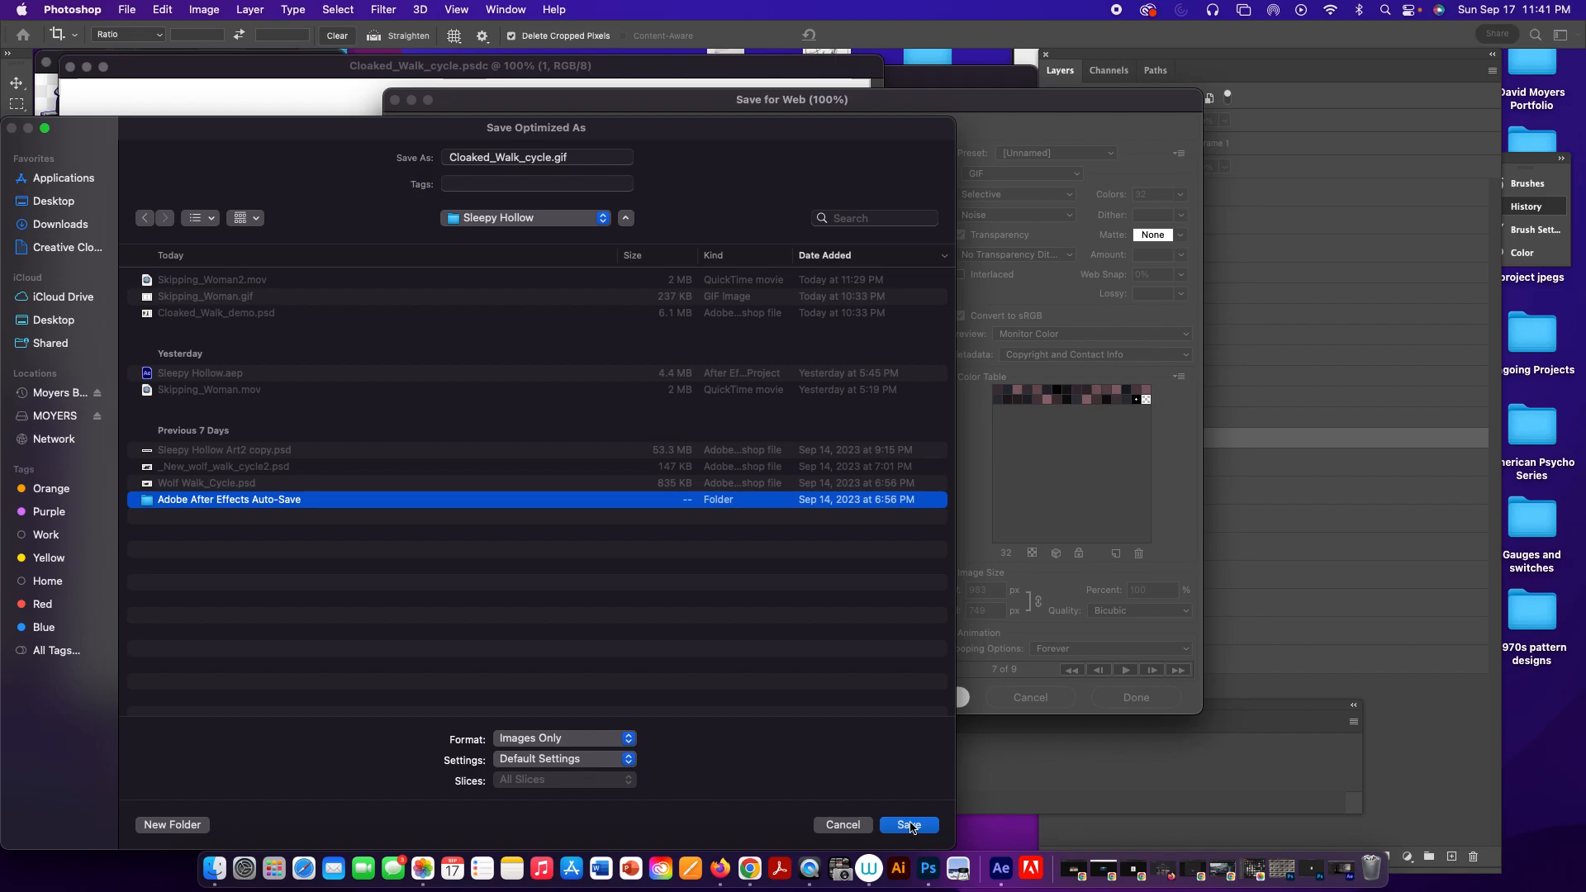
click(910, 826)
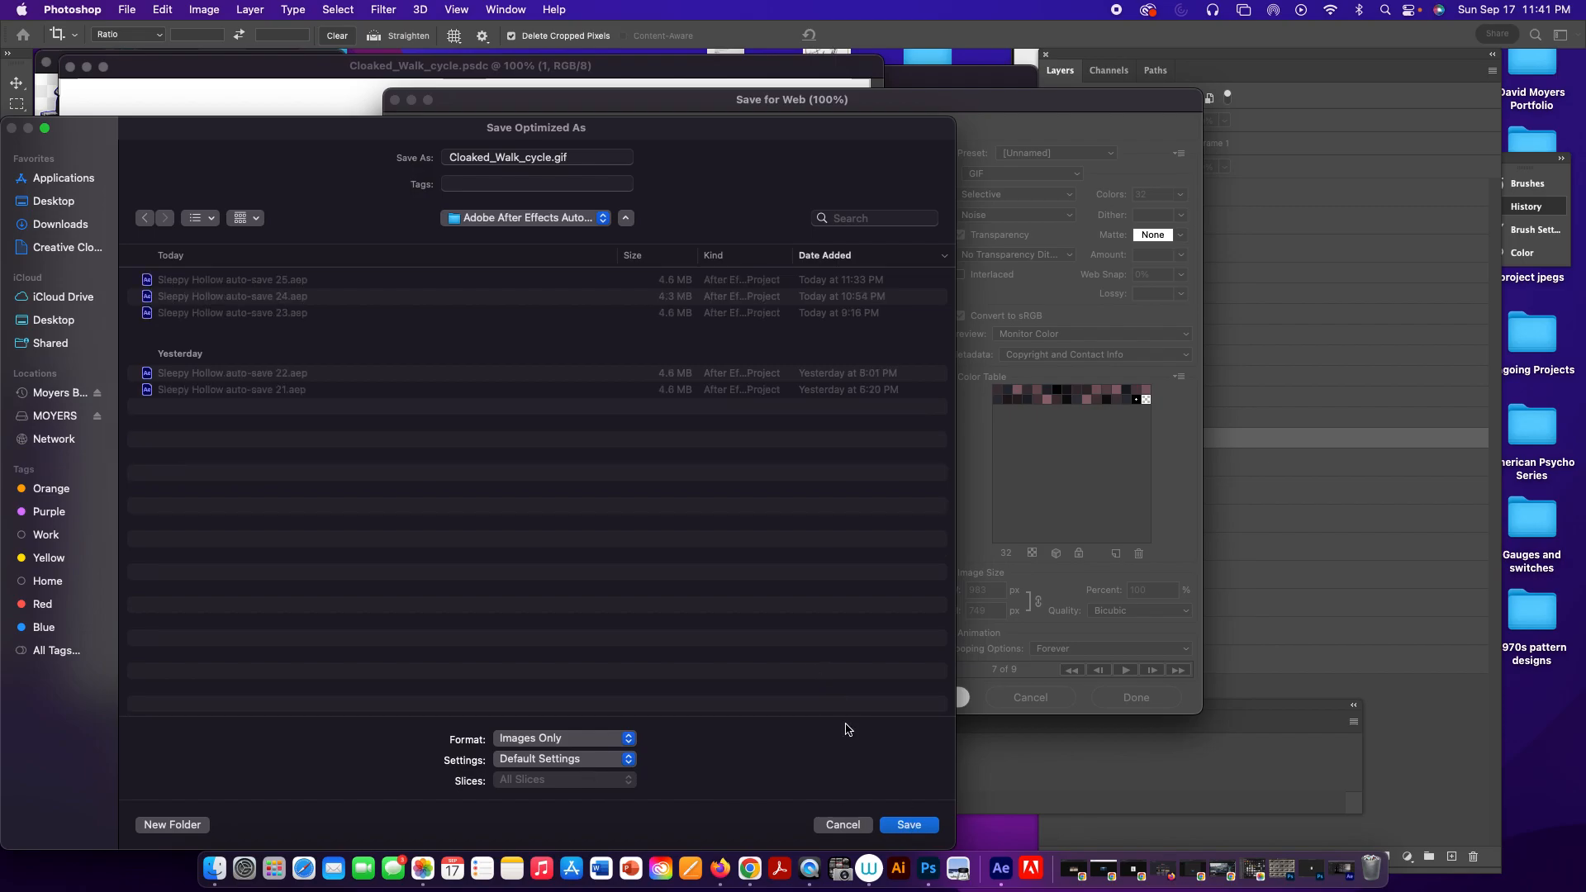
click(906, 826)
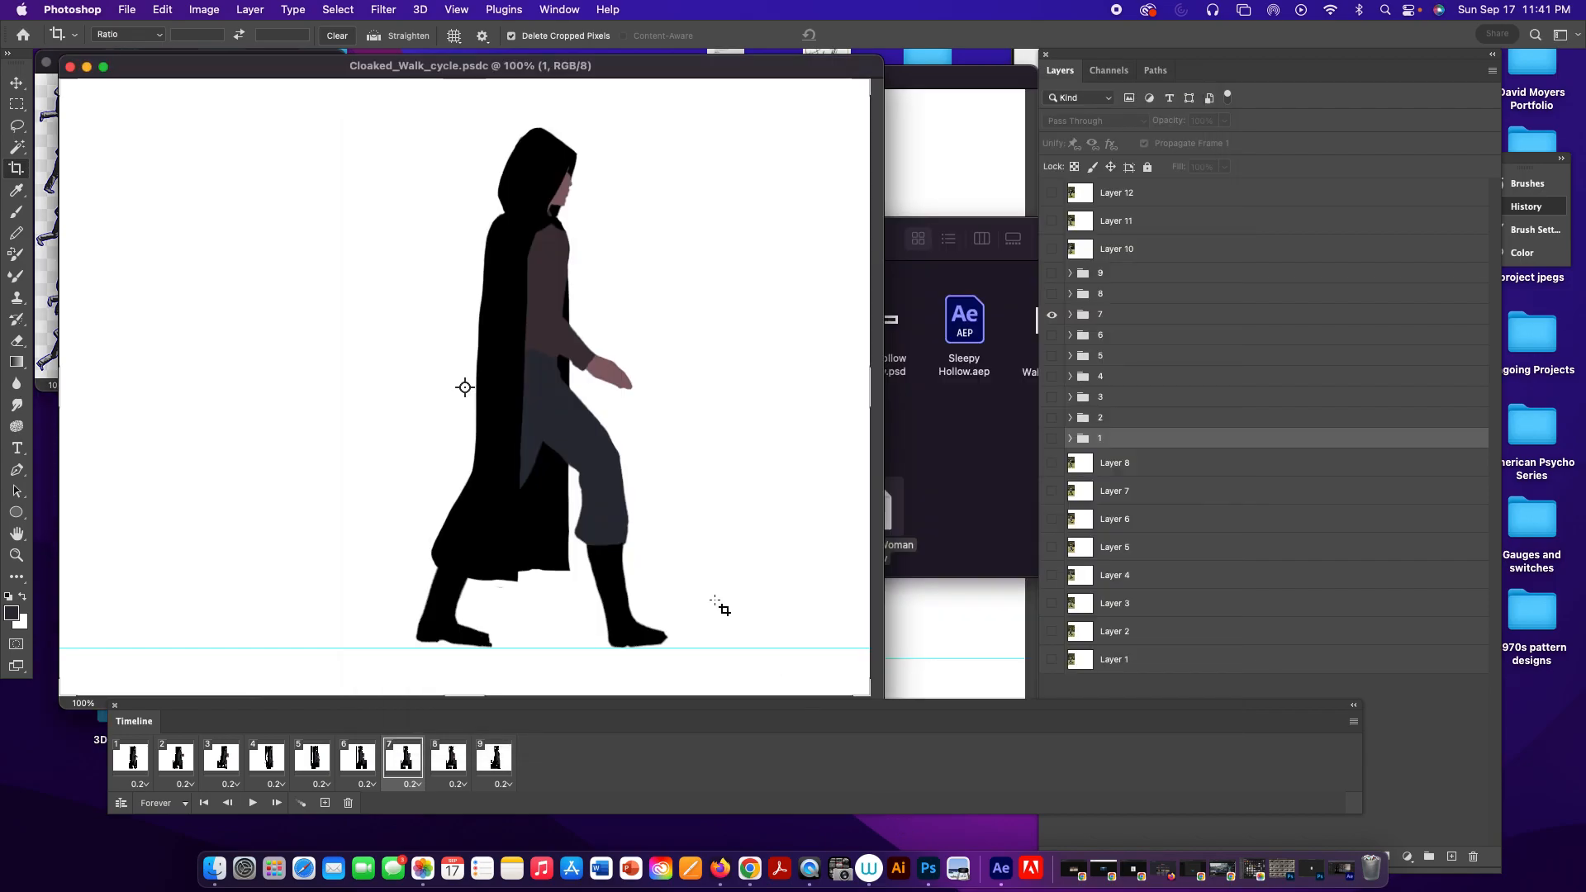
Switch to the Sleepy Hollow folder in Finder and enlarge its window to check for the exported cloaked walk GIF.
click(965, 444)
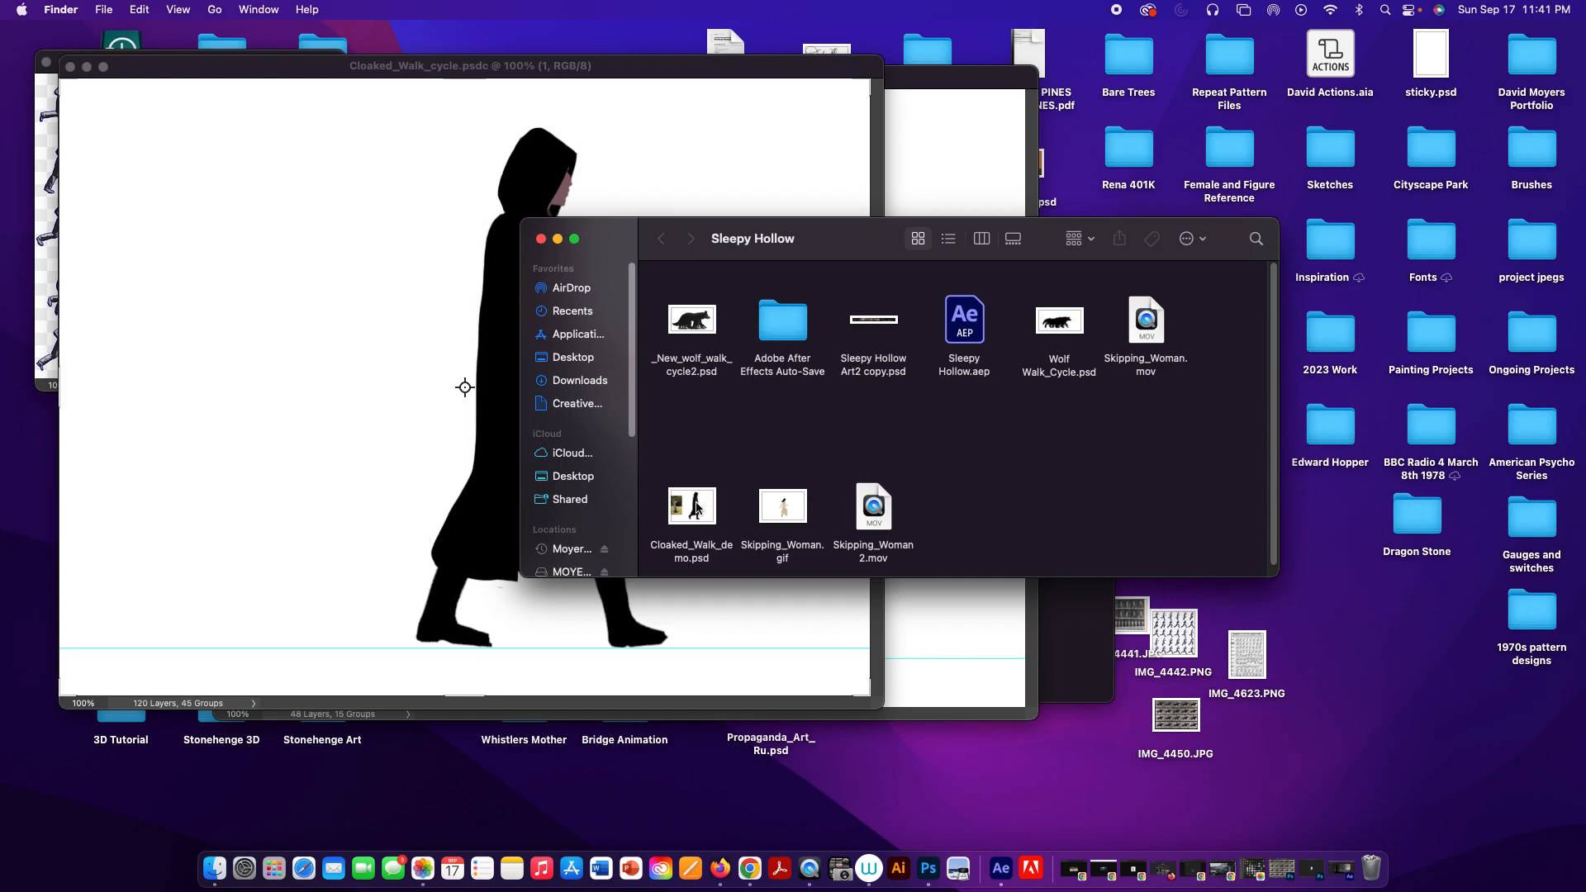
click(460, 339)
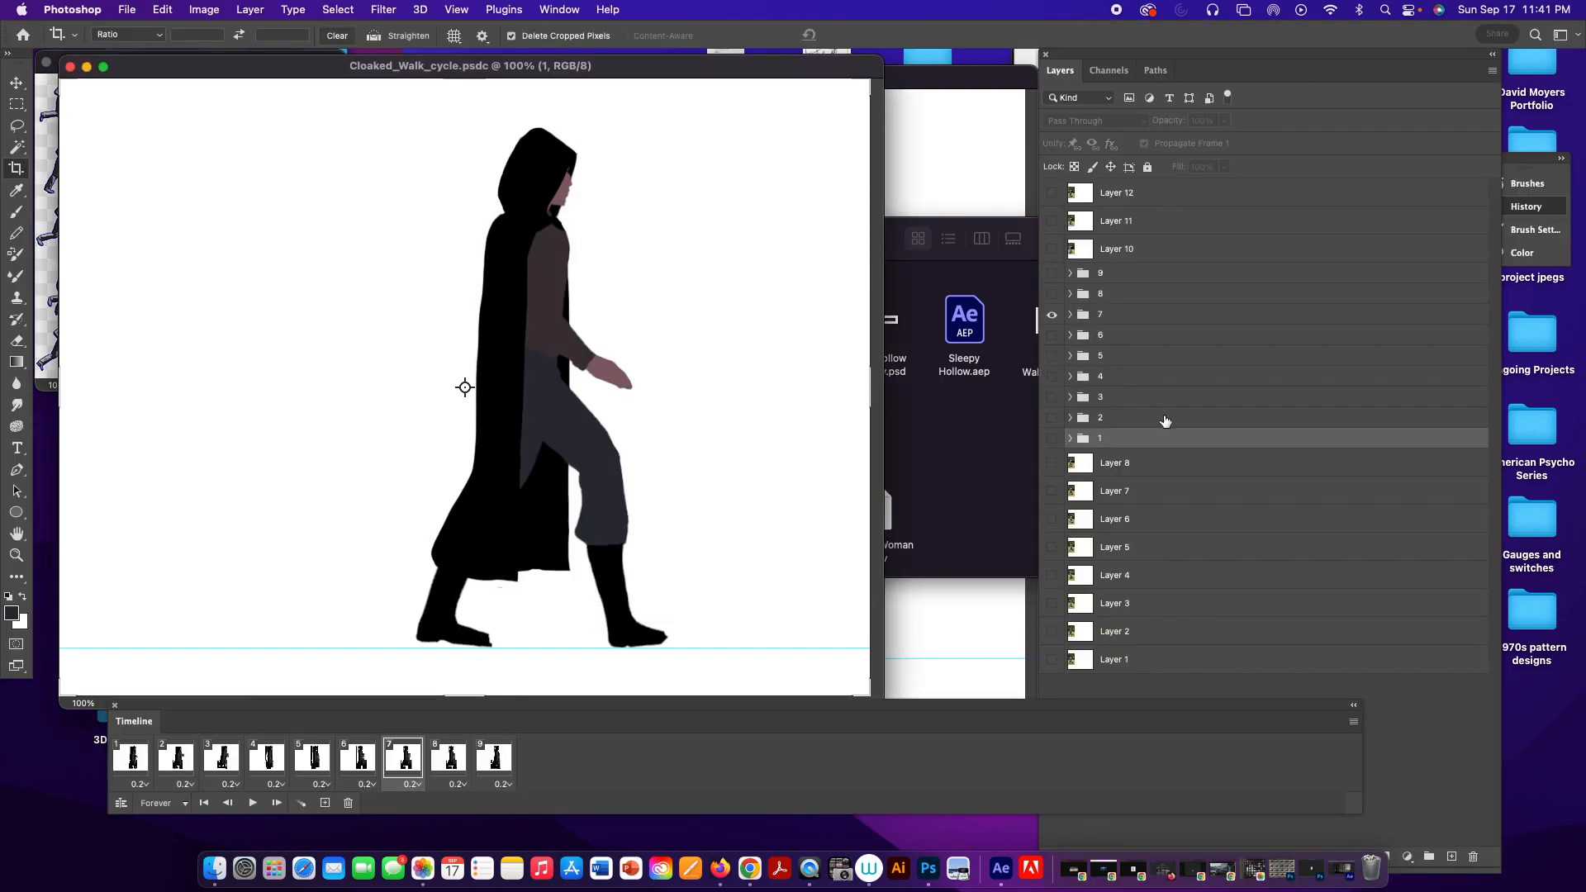
click(957, 399)
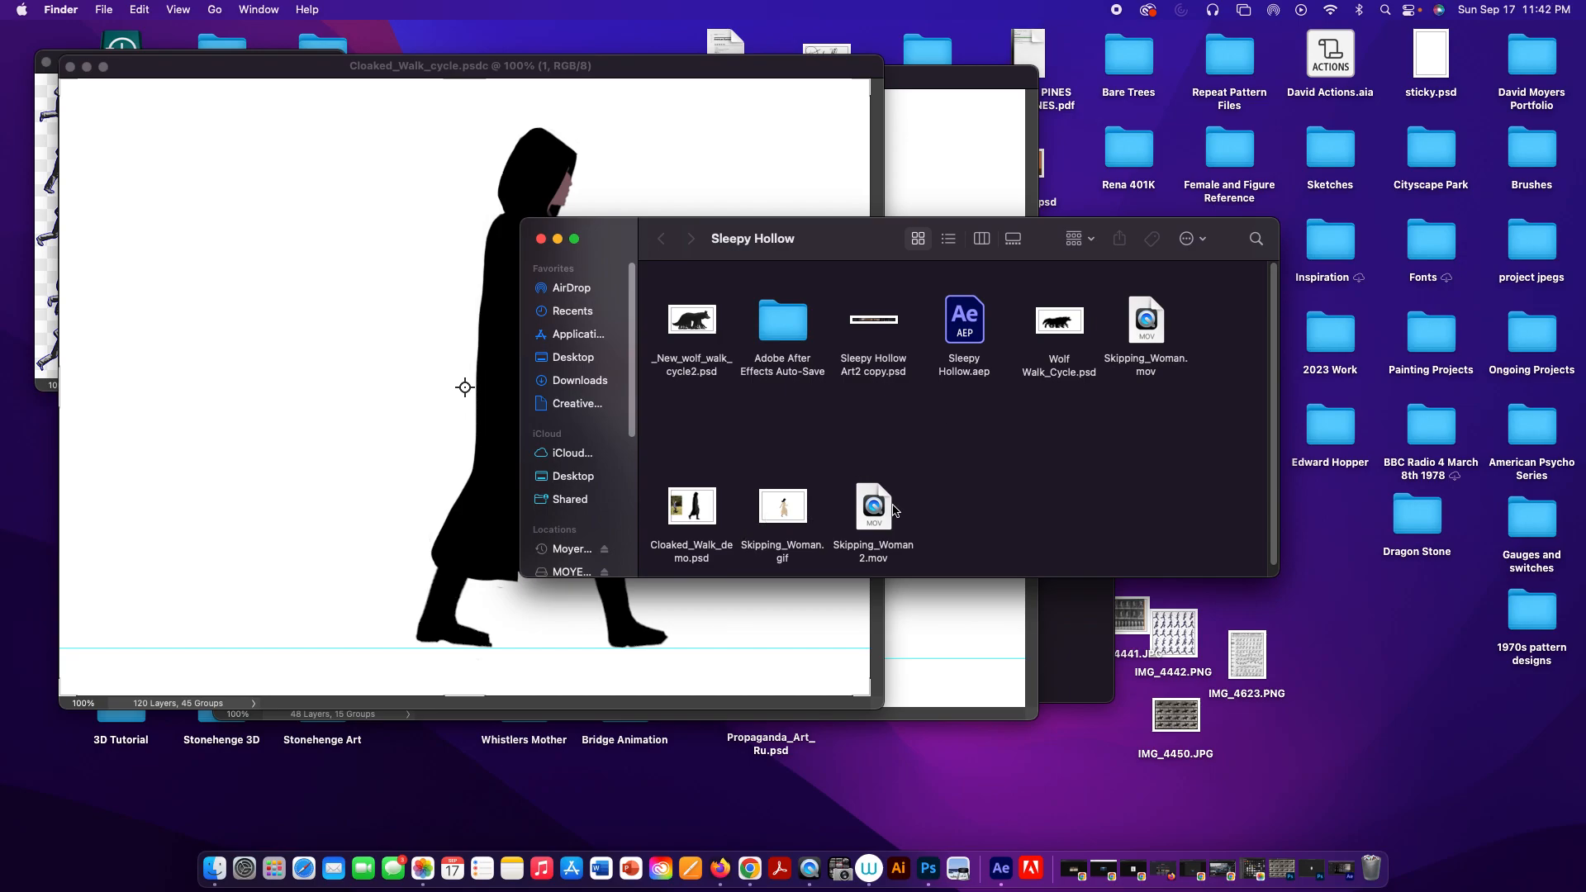
drag(866, 229, 813, 159)
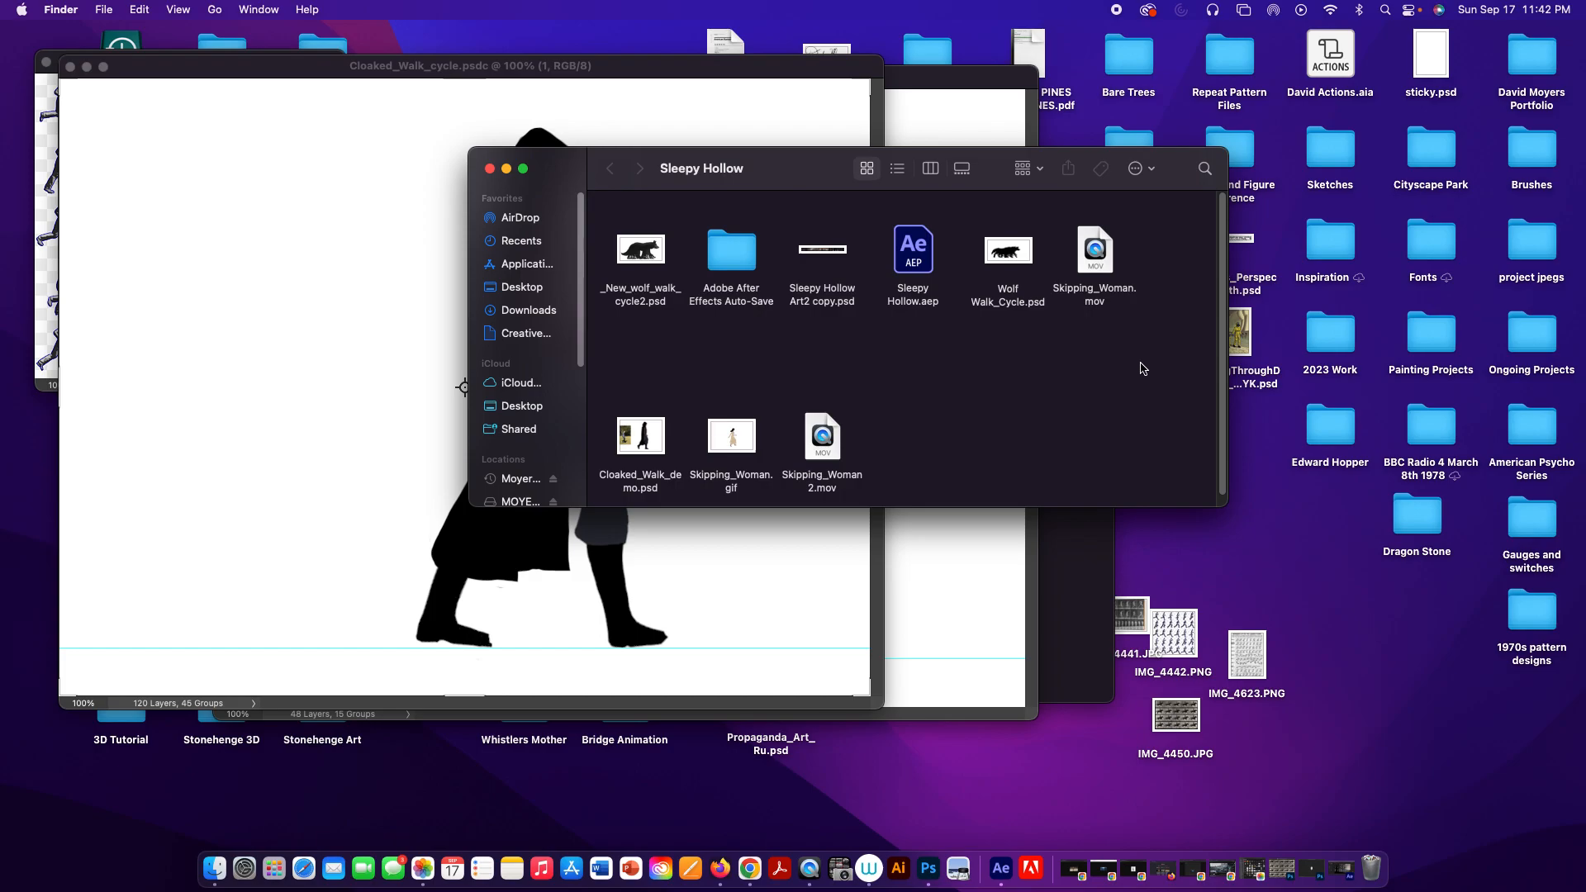
drag(1223, 503, 1382, 700)
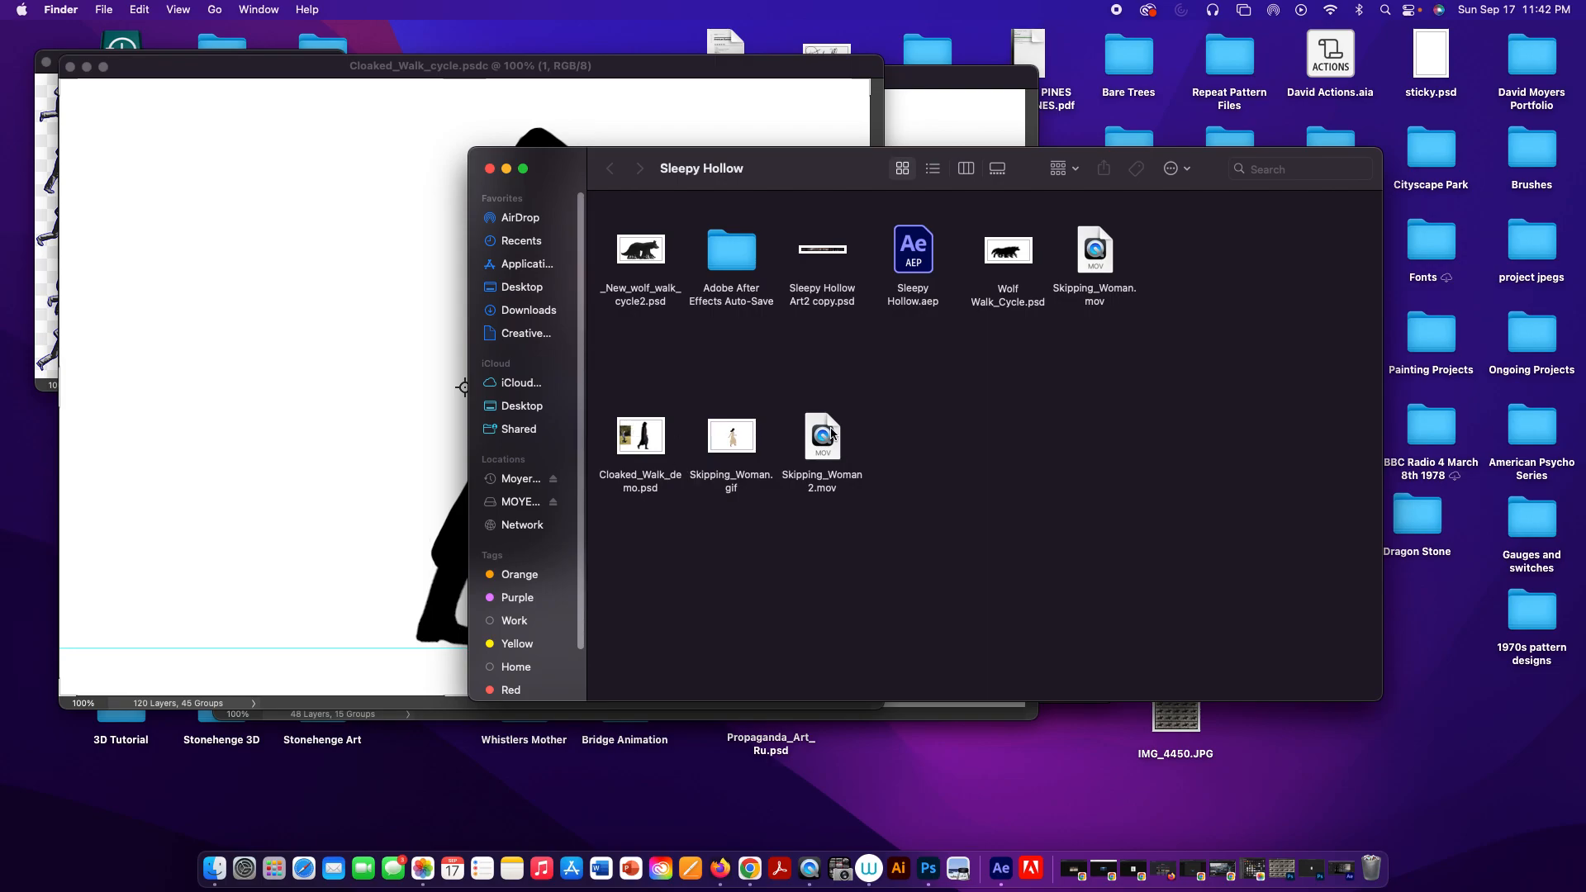
mouse_move(778, 176)
mouse_down()
mouse_move(667, 338)
mouse_move(754, 162)
mouse_up()
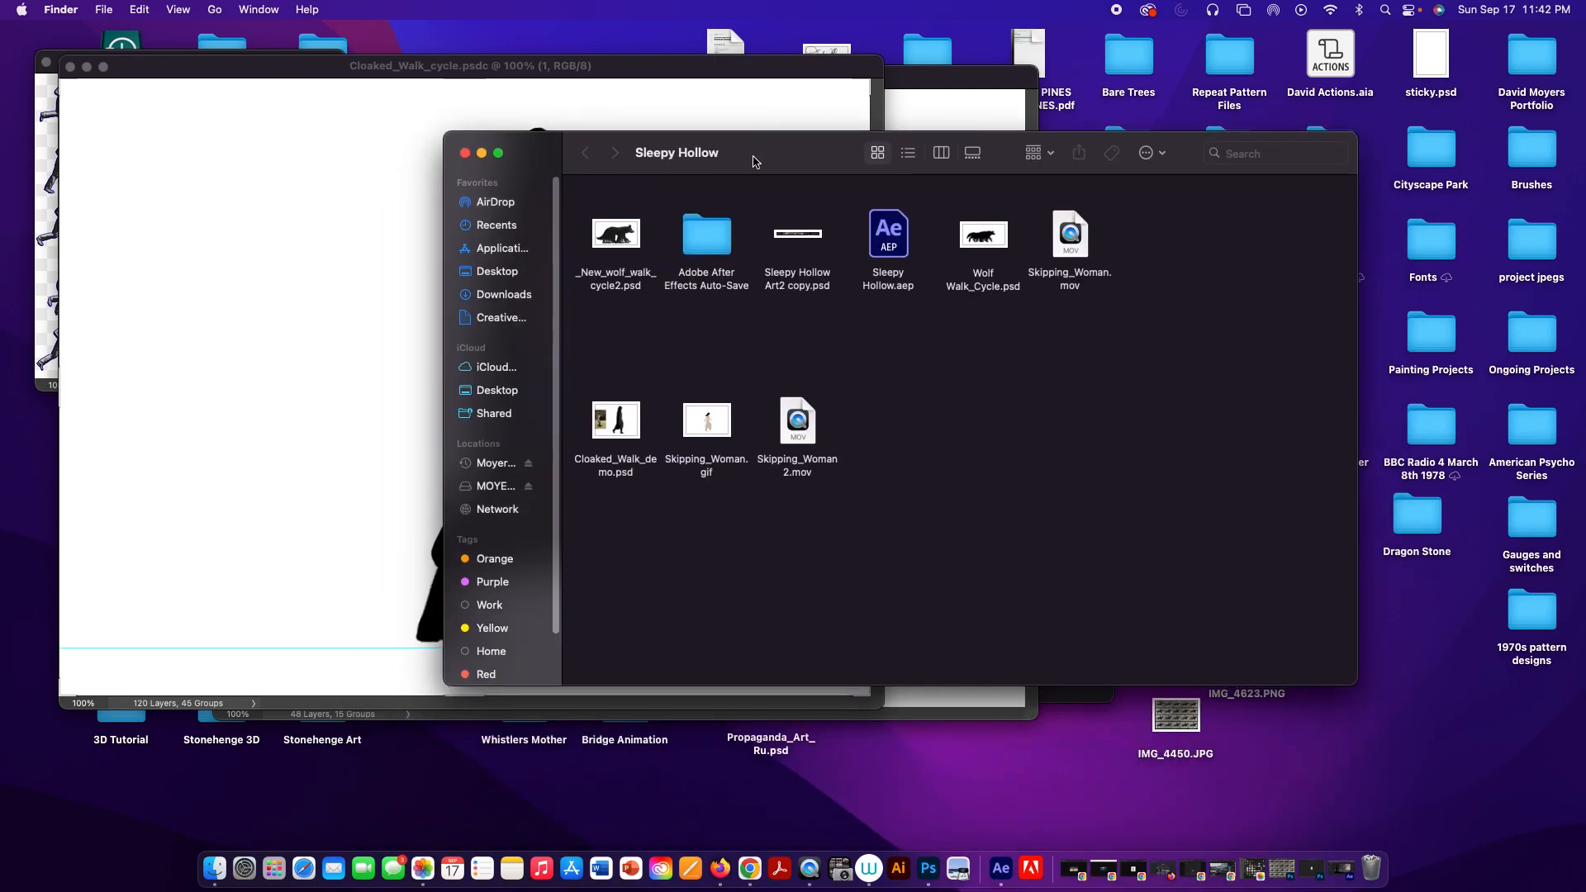
click(506, 95)
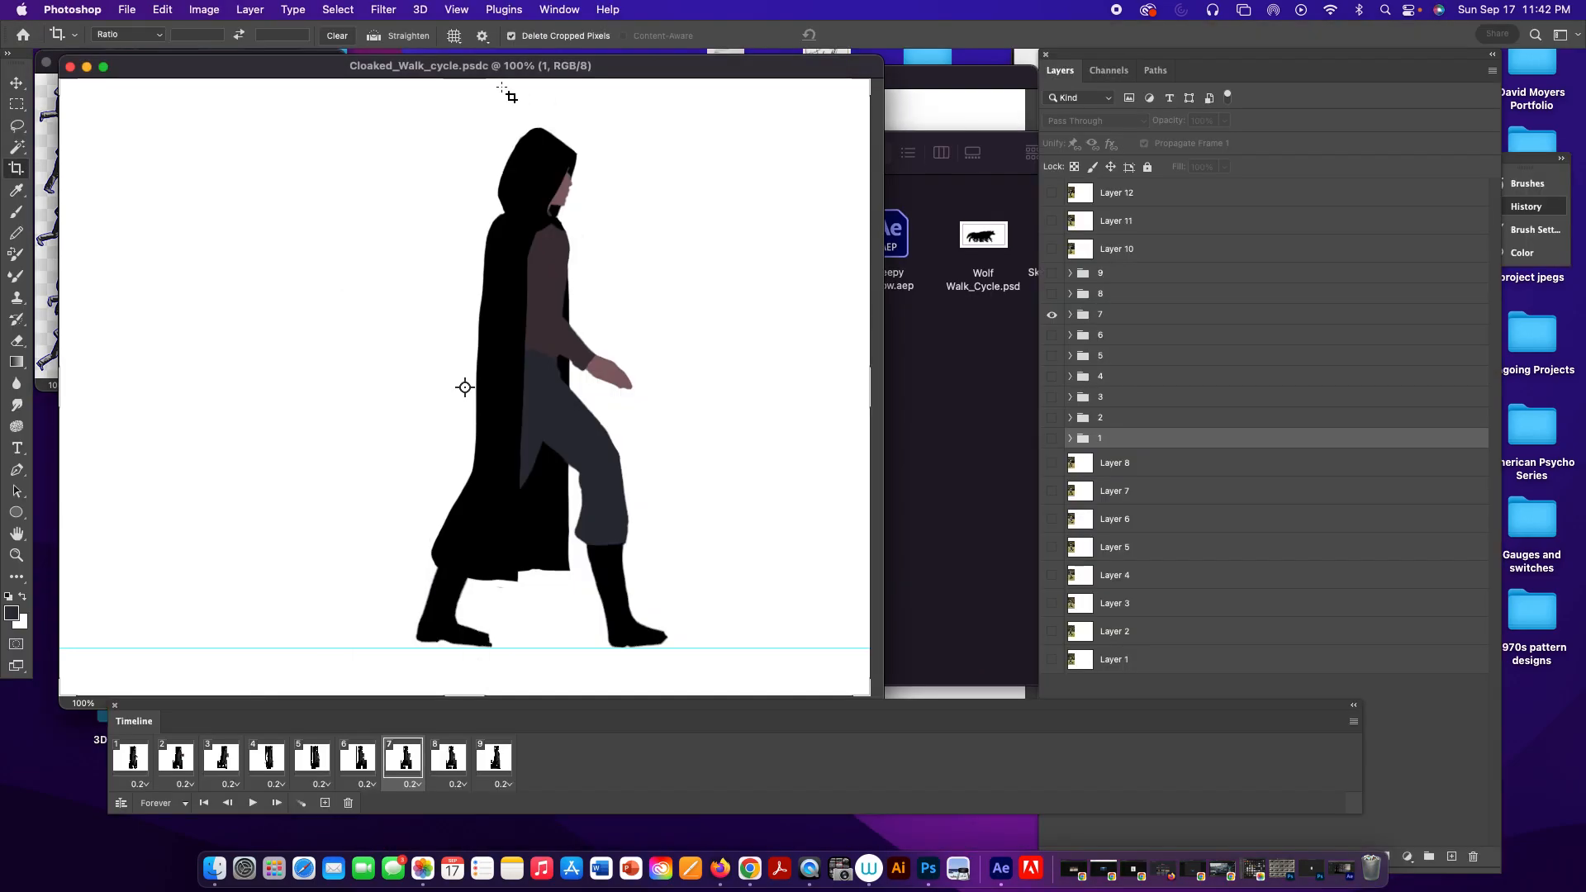
click(128, 9)
click(127, 8)
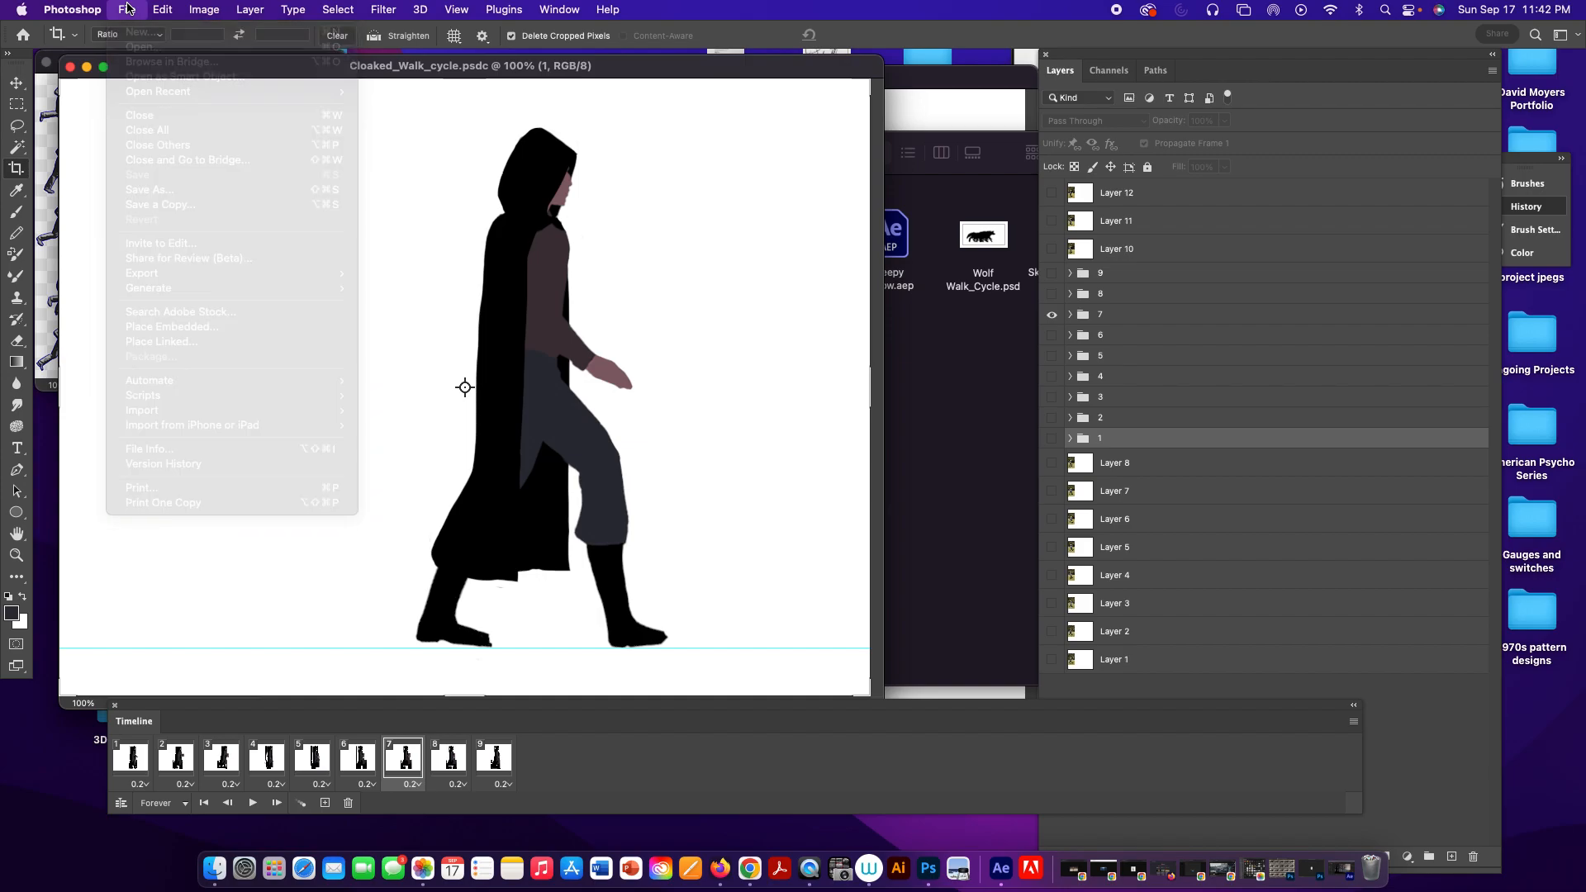
click(934, 368)
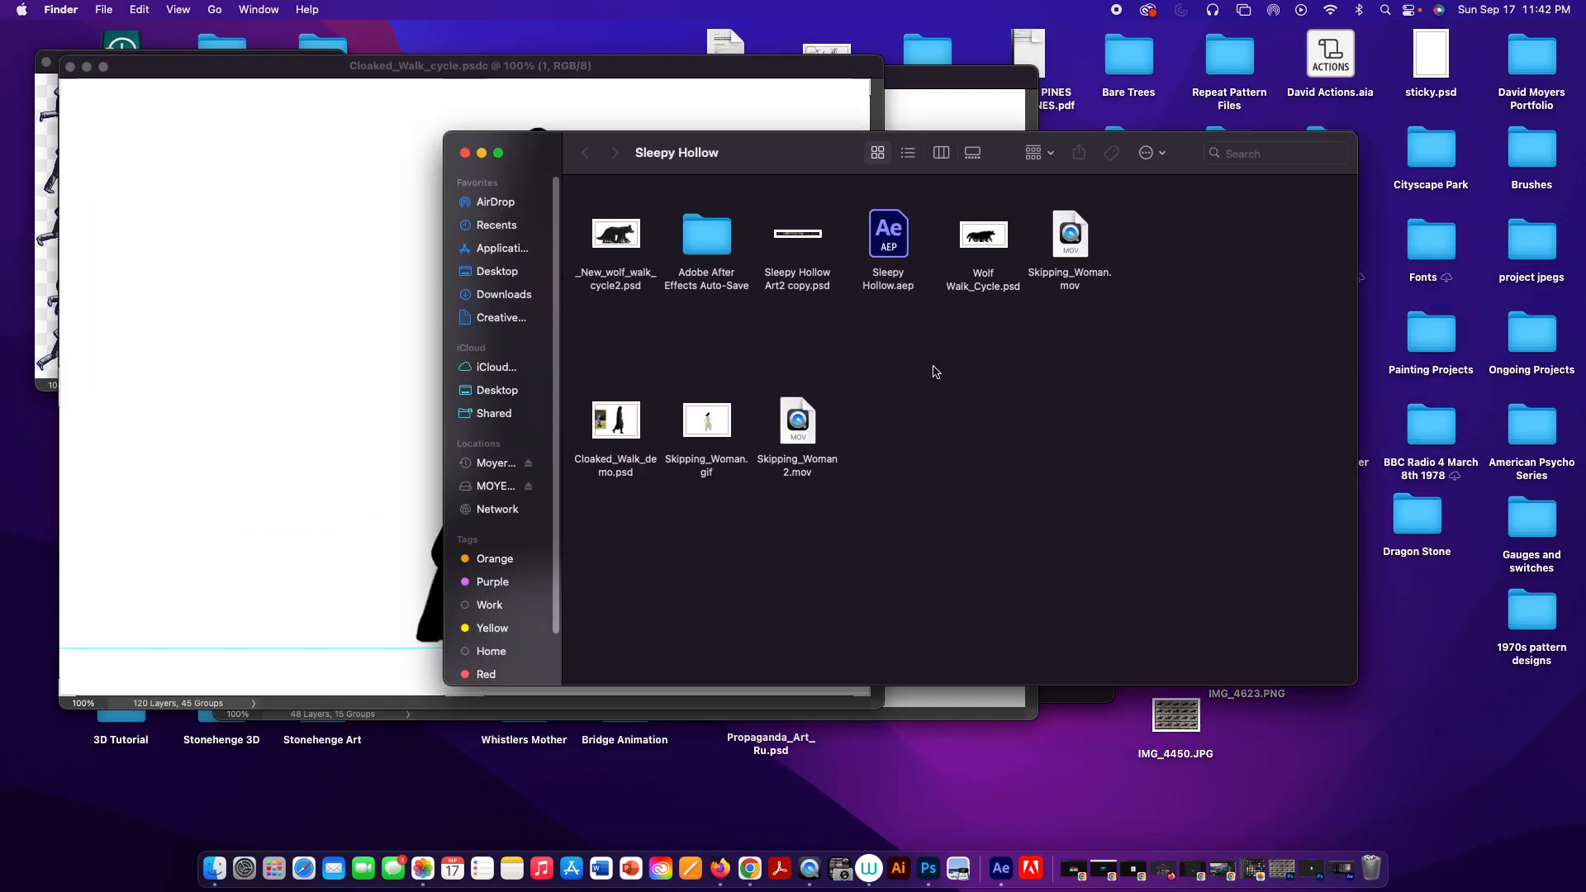
Look through the Animated GIFs, Sleepy Hollow and Sleepy Hollow Animation folders for the exported cloaked walk GIF, closing each one.
click(465, 153)
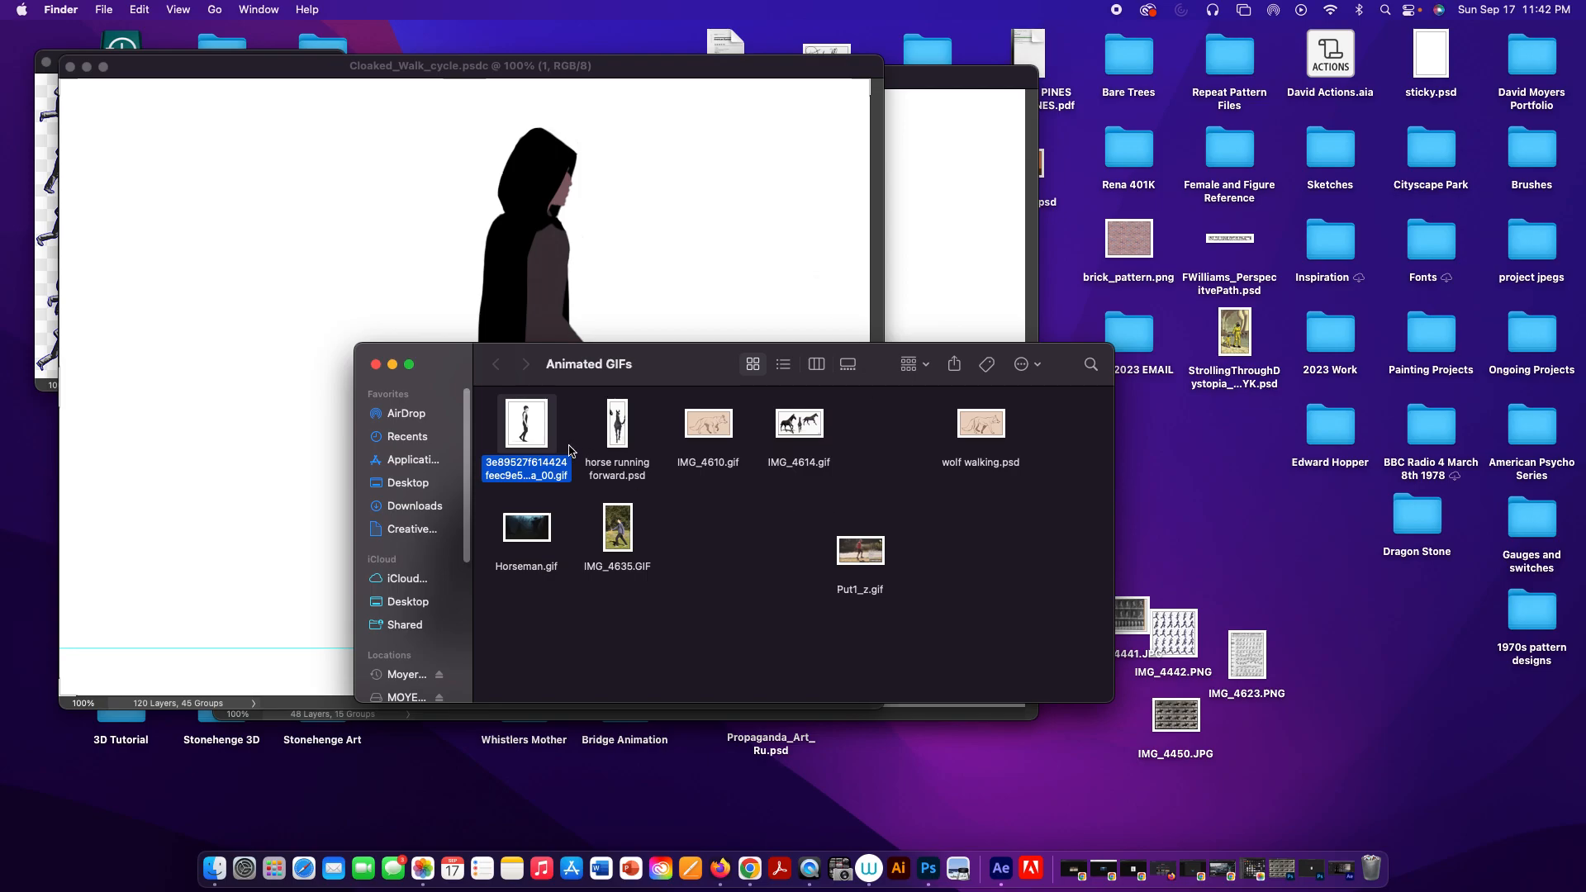
click(376, 365)
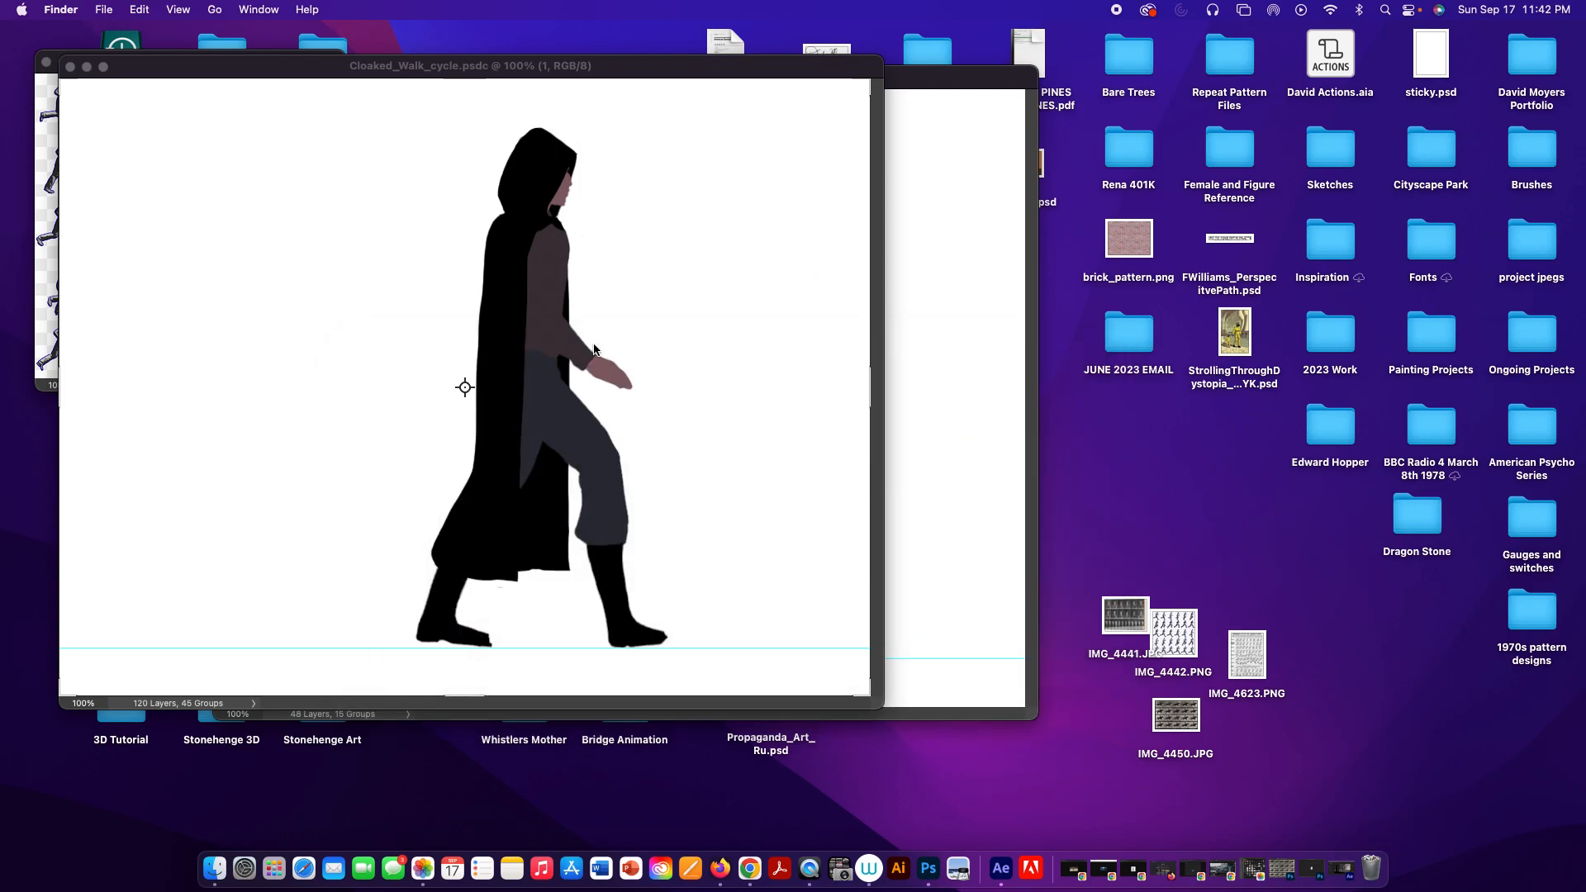
drag(922, 72, 725, 134)
click(967, 239)
click(1013, 341)
double_click(1011, 340)
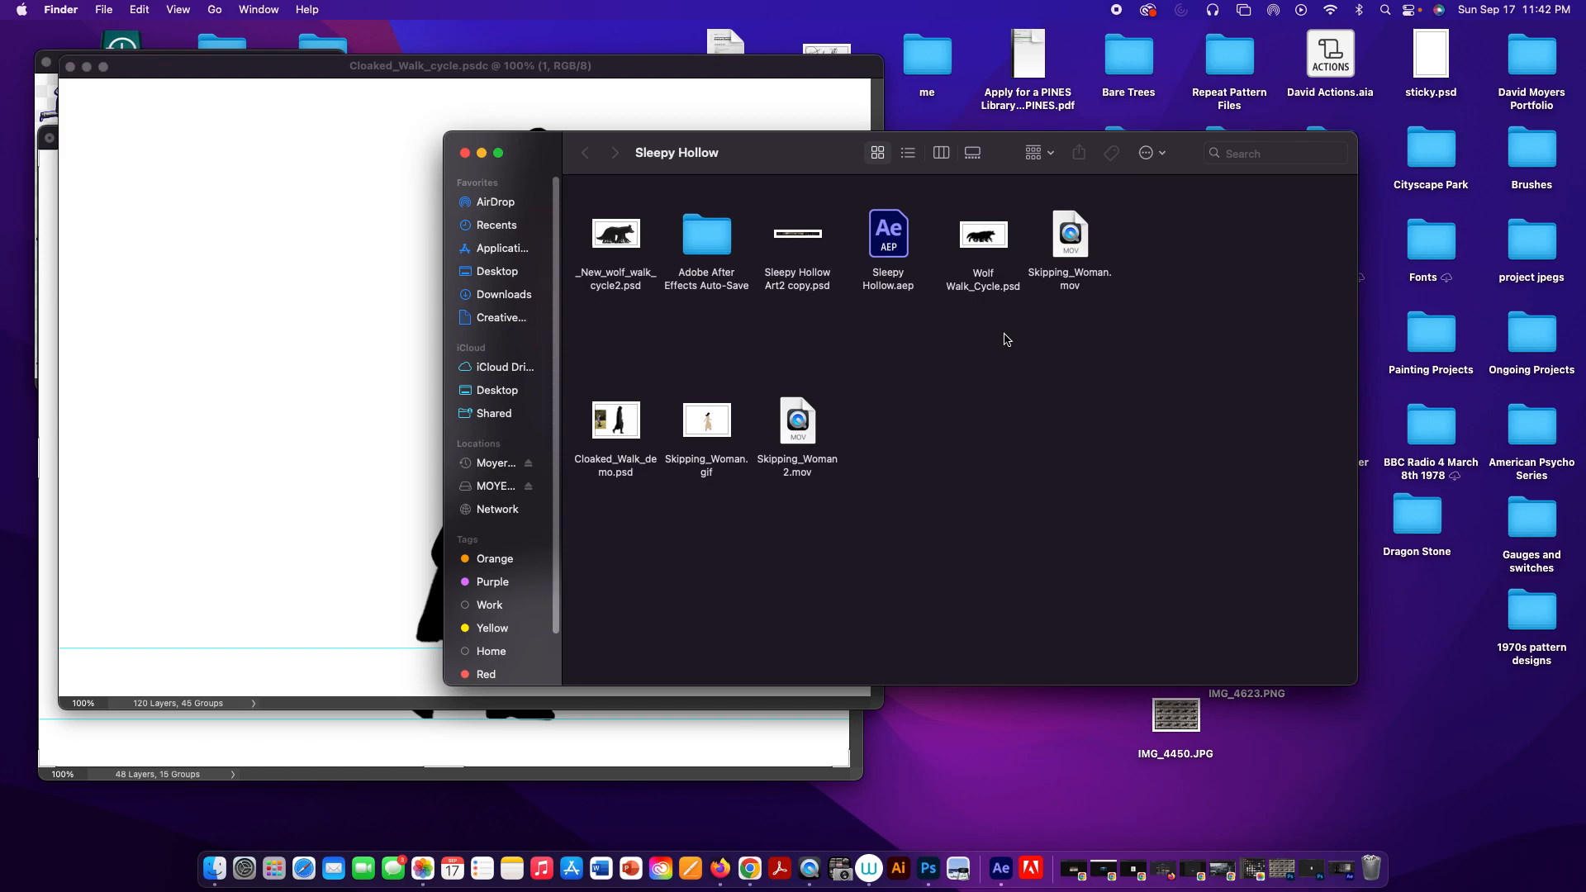
click(465, 153)
click(912, 335)
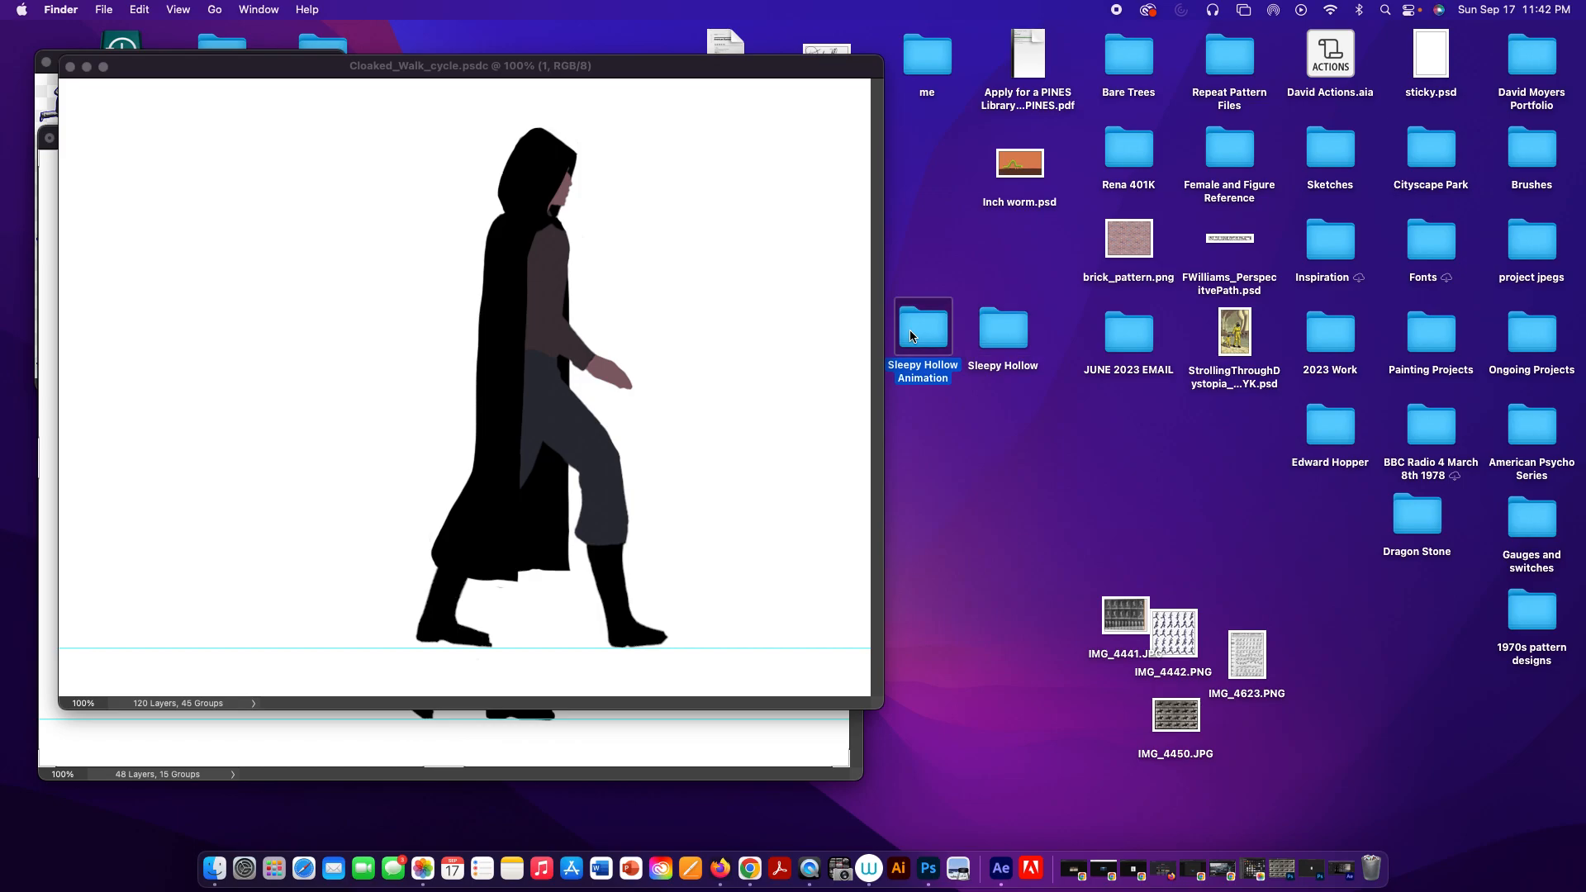
double_click(911, 334)
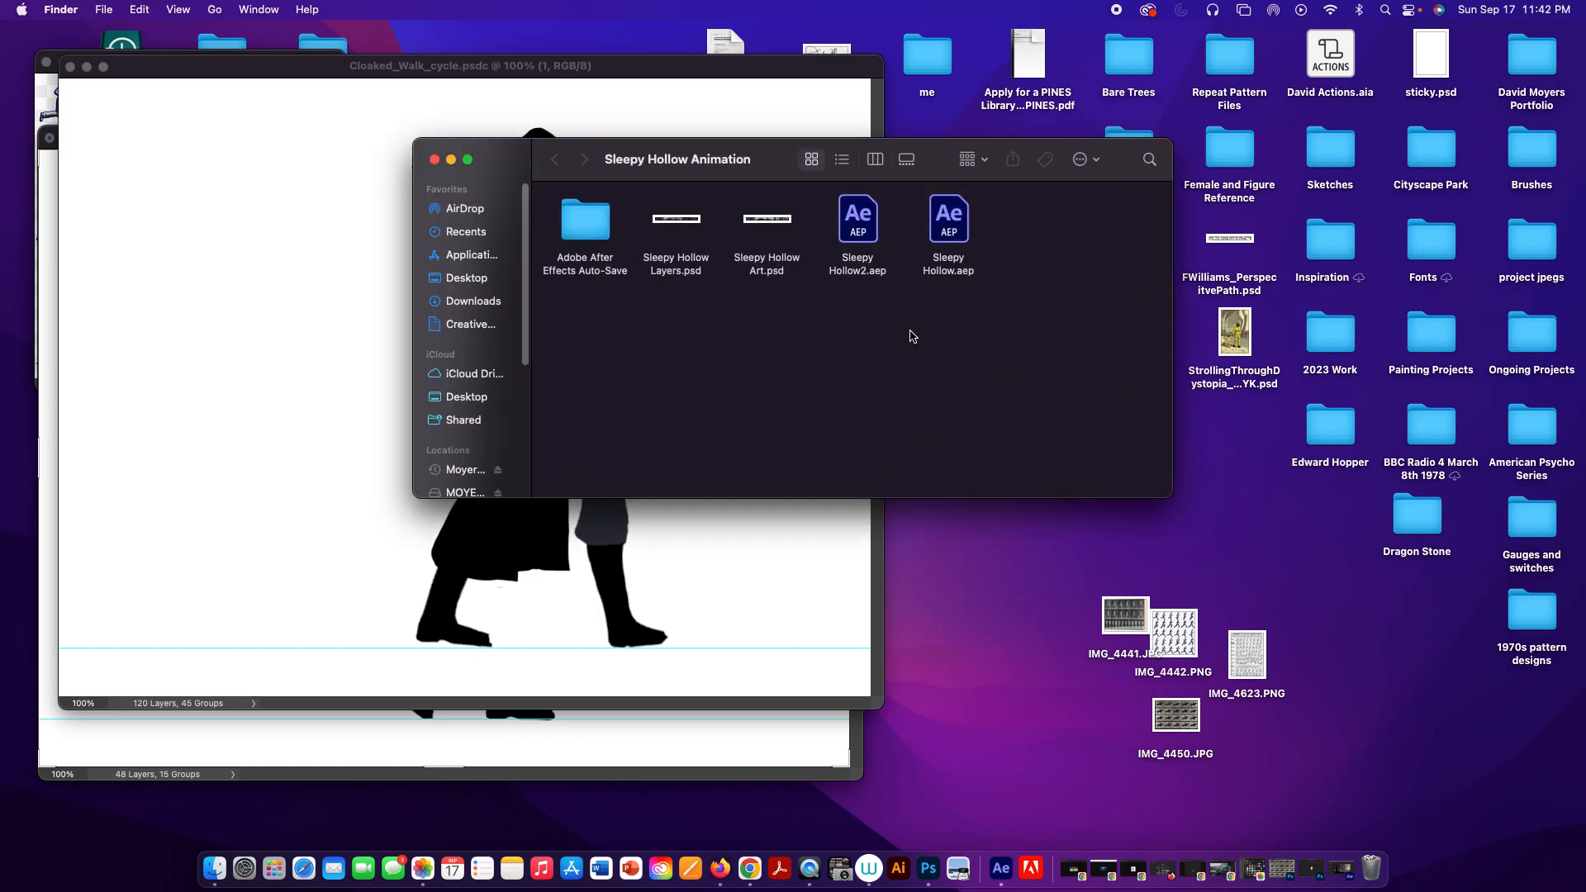
click(433, 159)
Move the Photoshop document windows aside to uncover the desktop and check the Sleepy Hollow Art folder for the exported GIF.
click(716, 76)
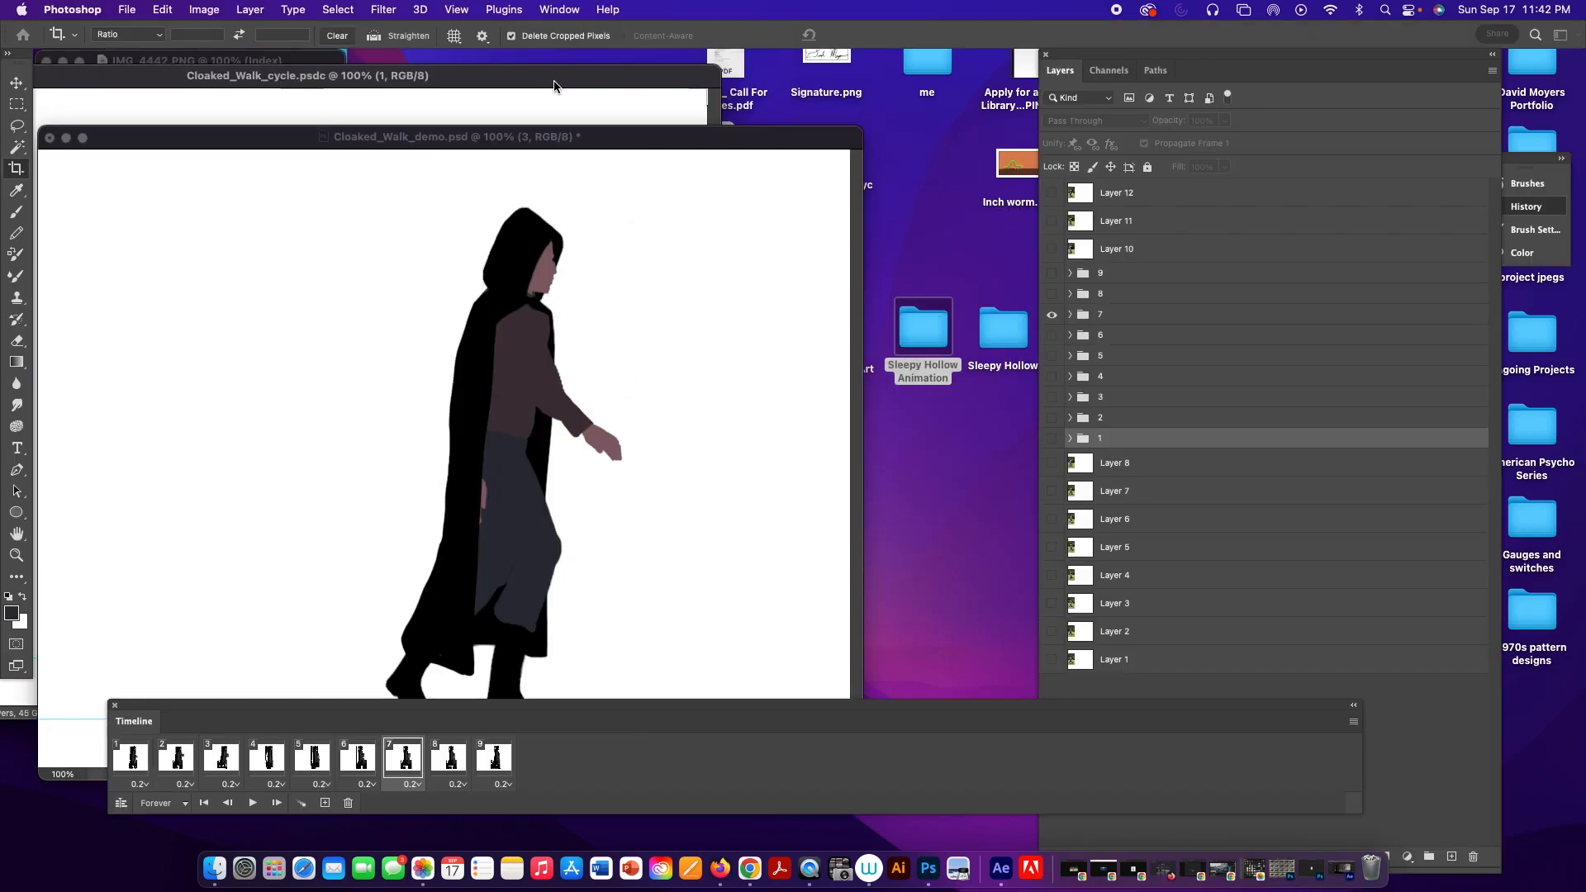
drag(743, 142, 646, 140)
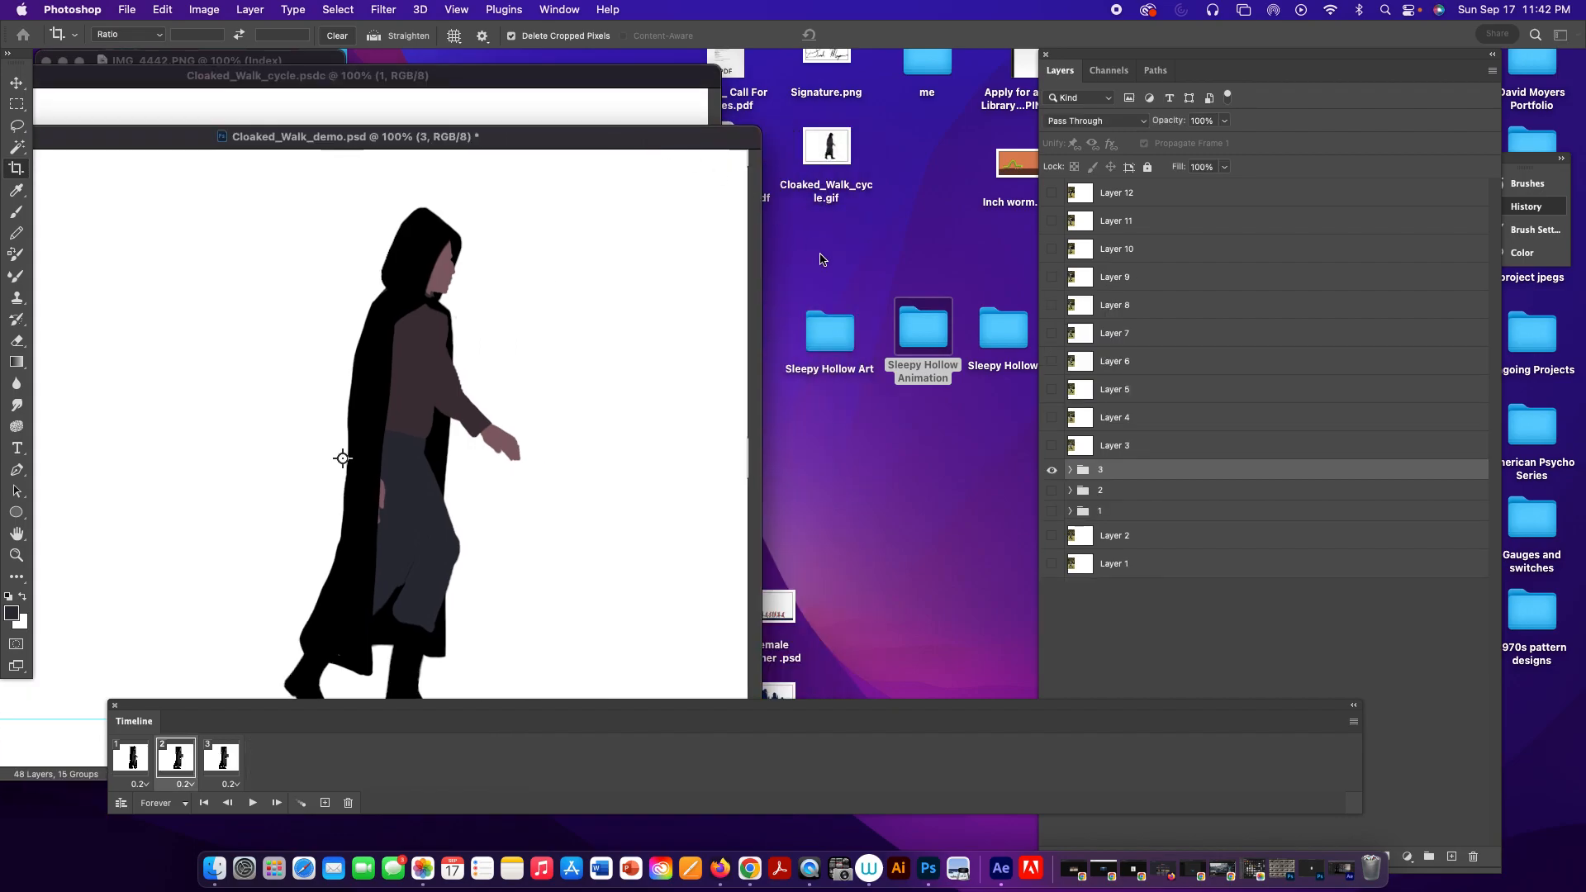
click(833, 144)
click(840, 340)
double_click(840, 340)
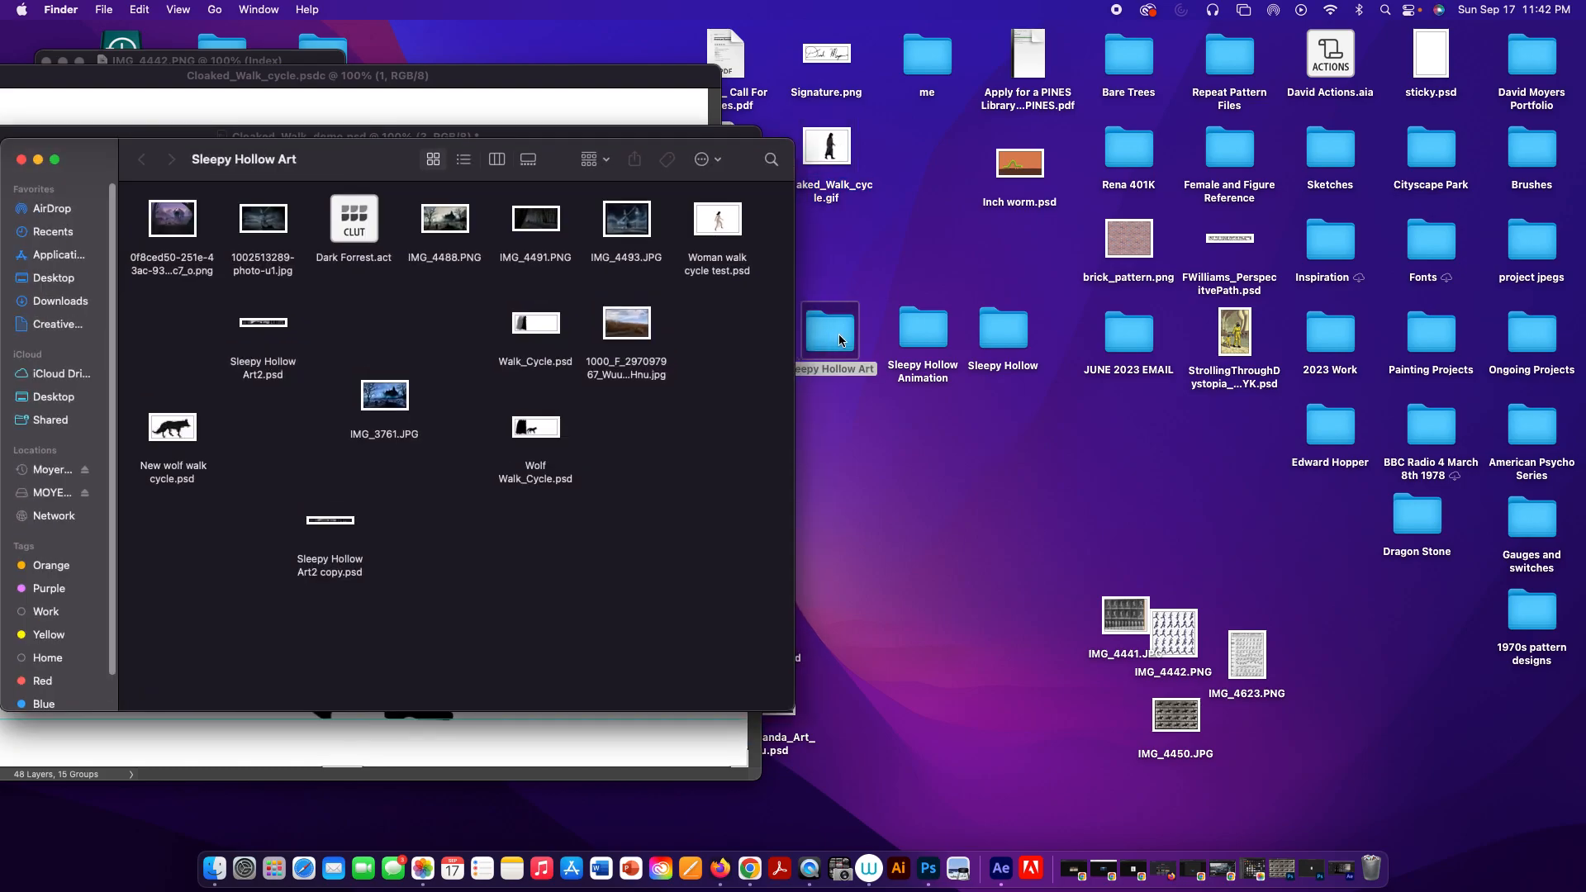
click(20, 160)
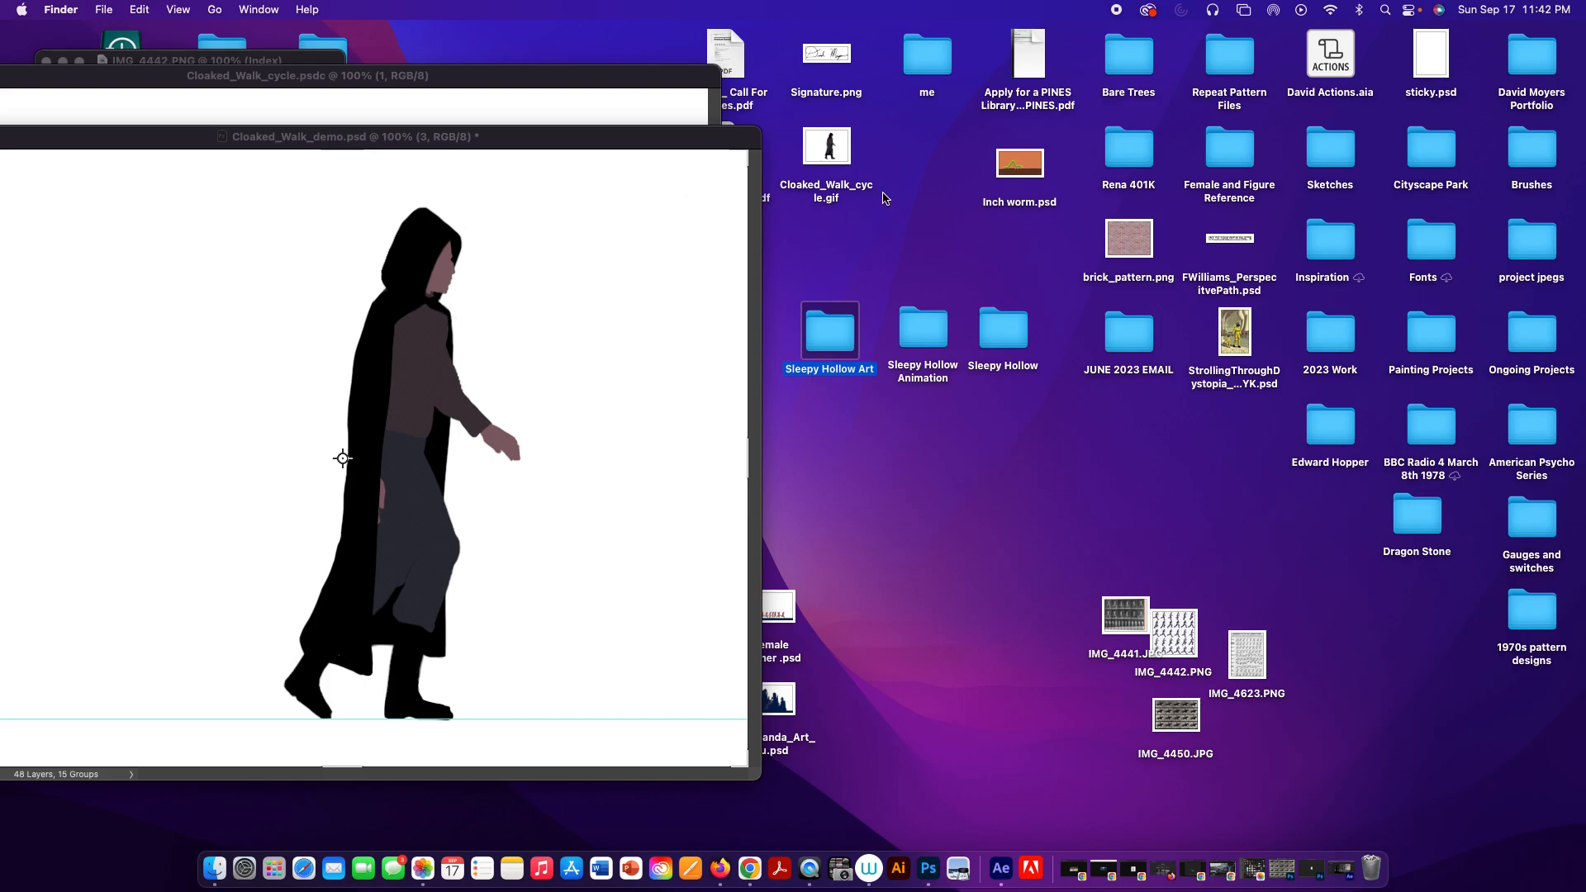
Preview the Cloaked_Walk_cycle.gif file on the desktop with Quick Look.
click(830, 148)
key(space)
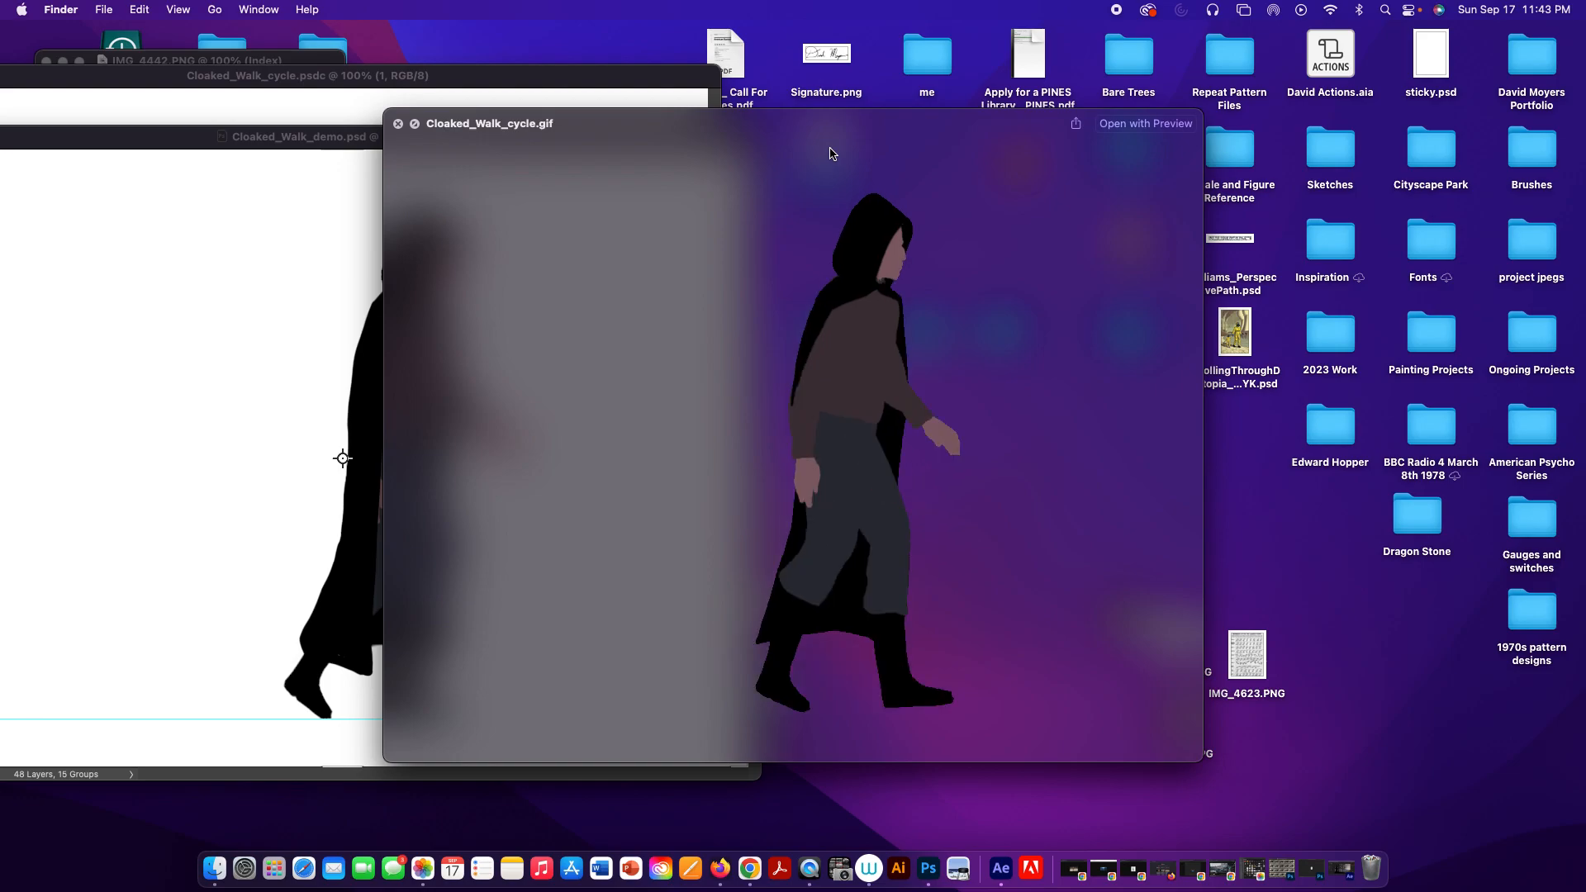
key(space)
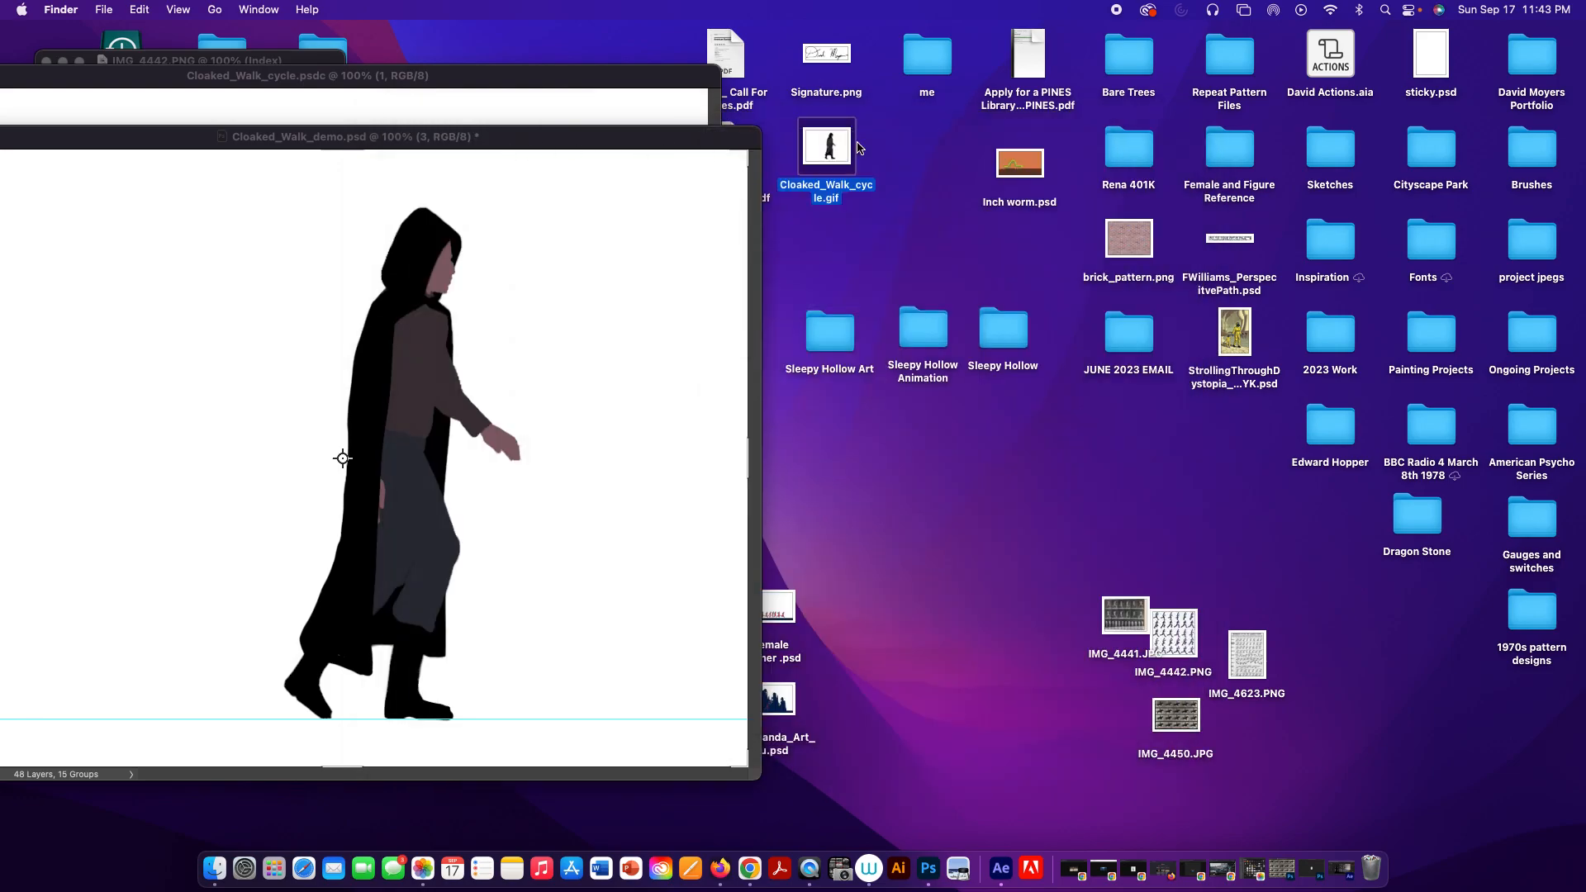
Open the desktop copy of Cloaked_Walk_cycle.gif in Photoshop to inspect its frames, and close it without saving.
drag(847, 149, 928, 852)
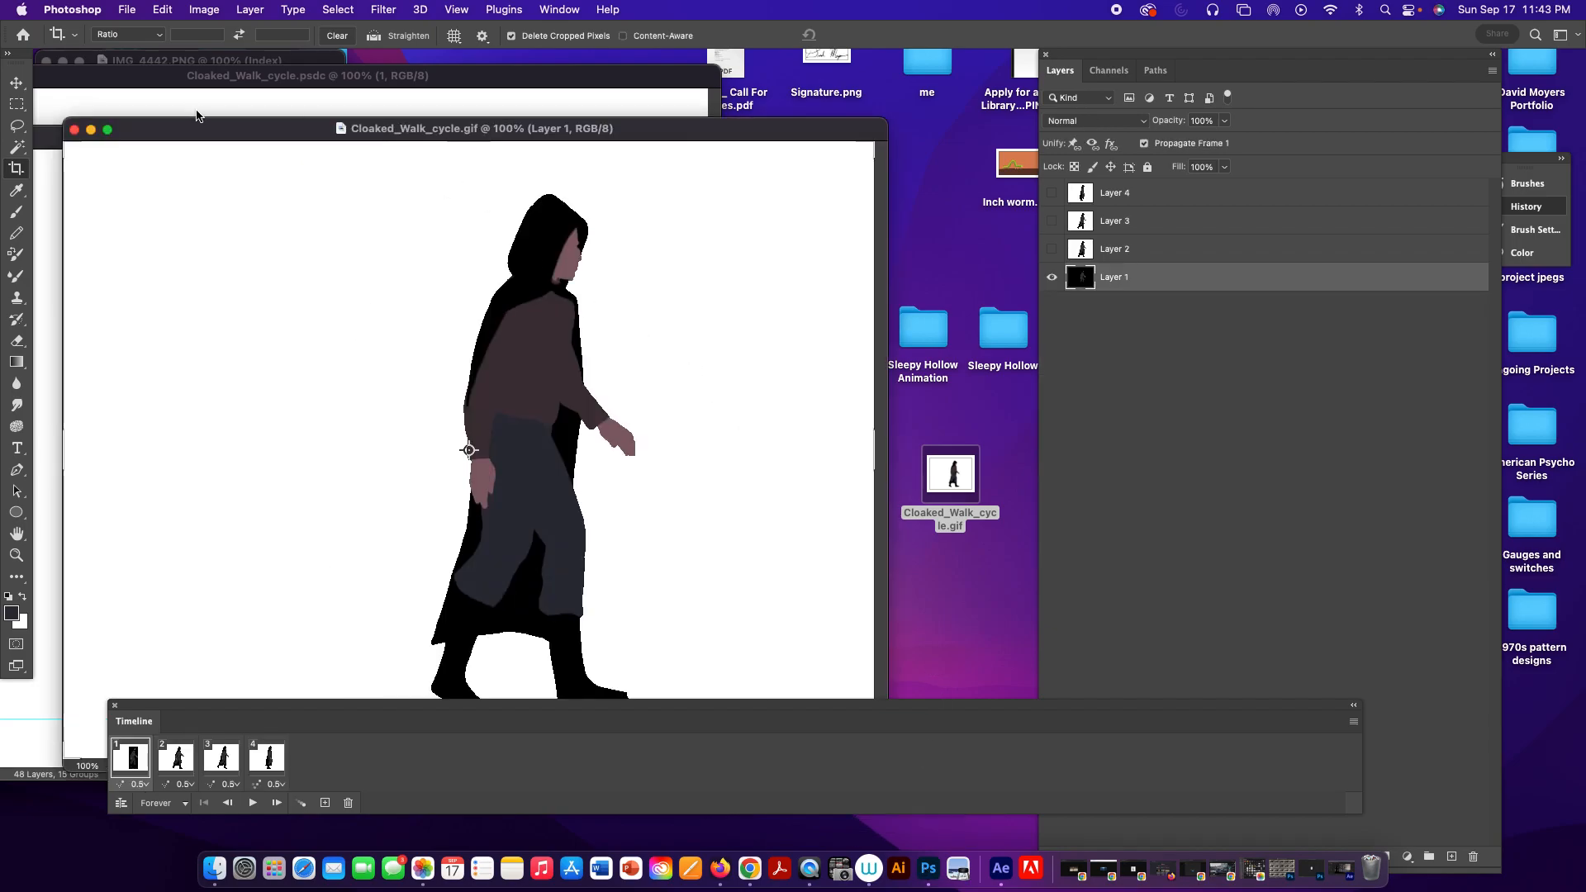
drag(209, 131, 219, 89)
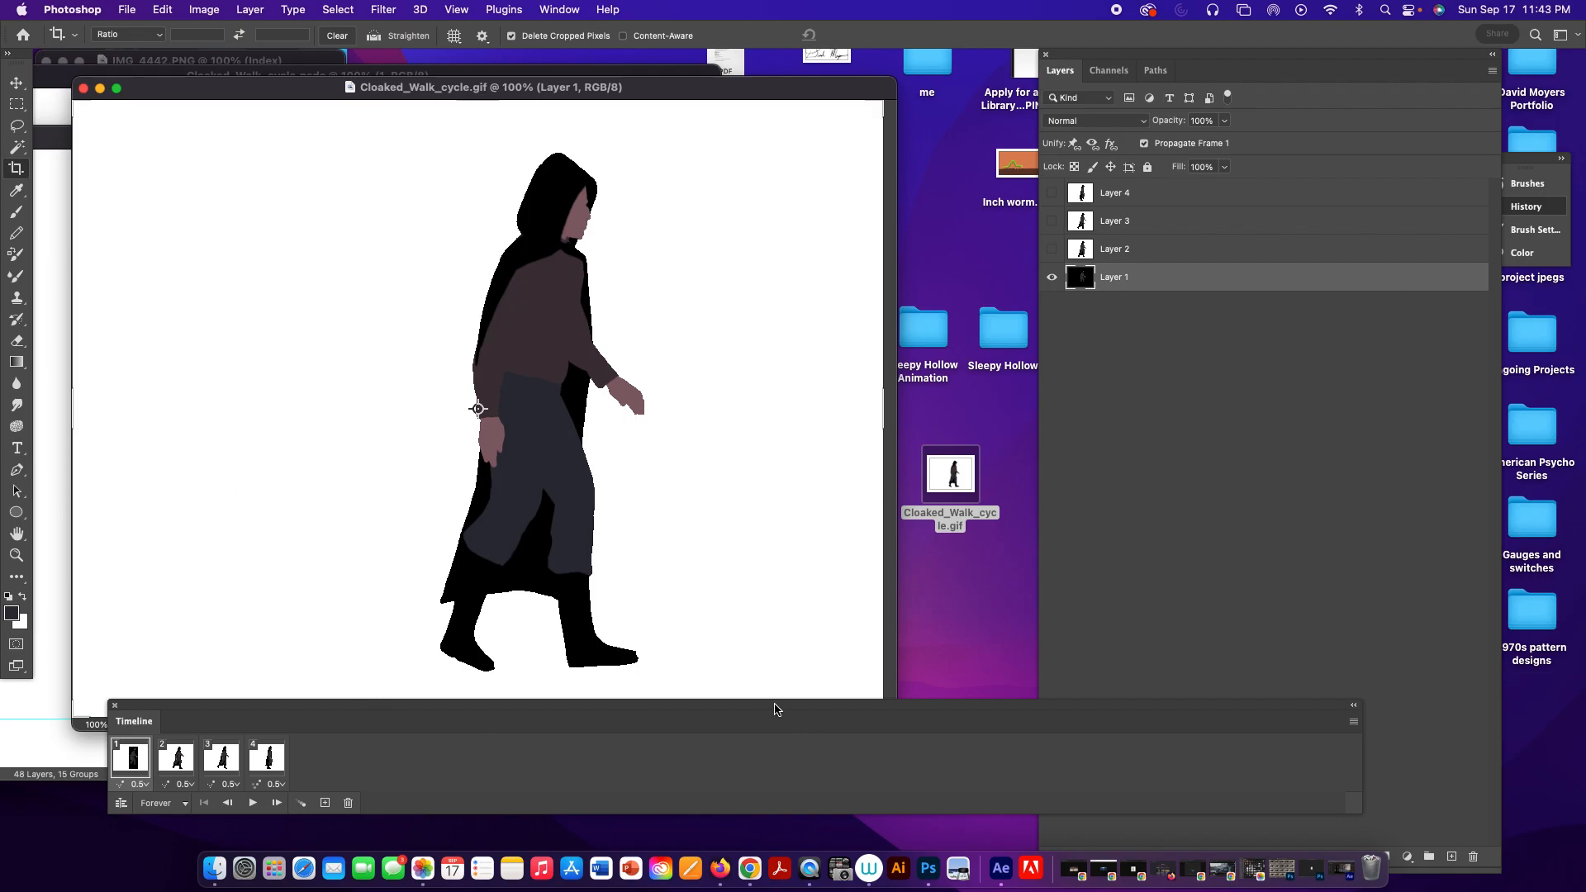
drag(784, 703, 865, 739)
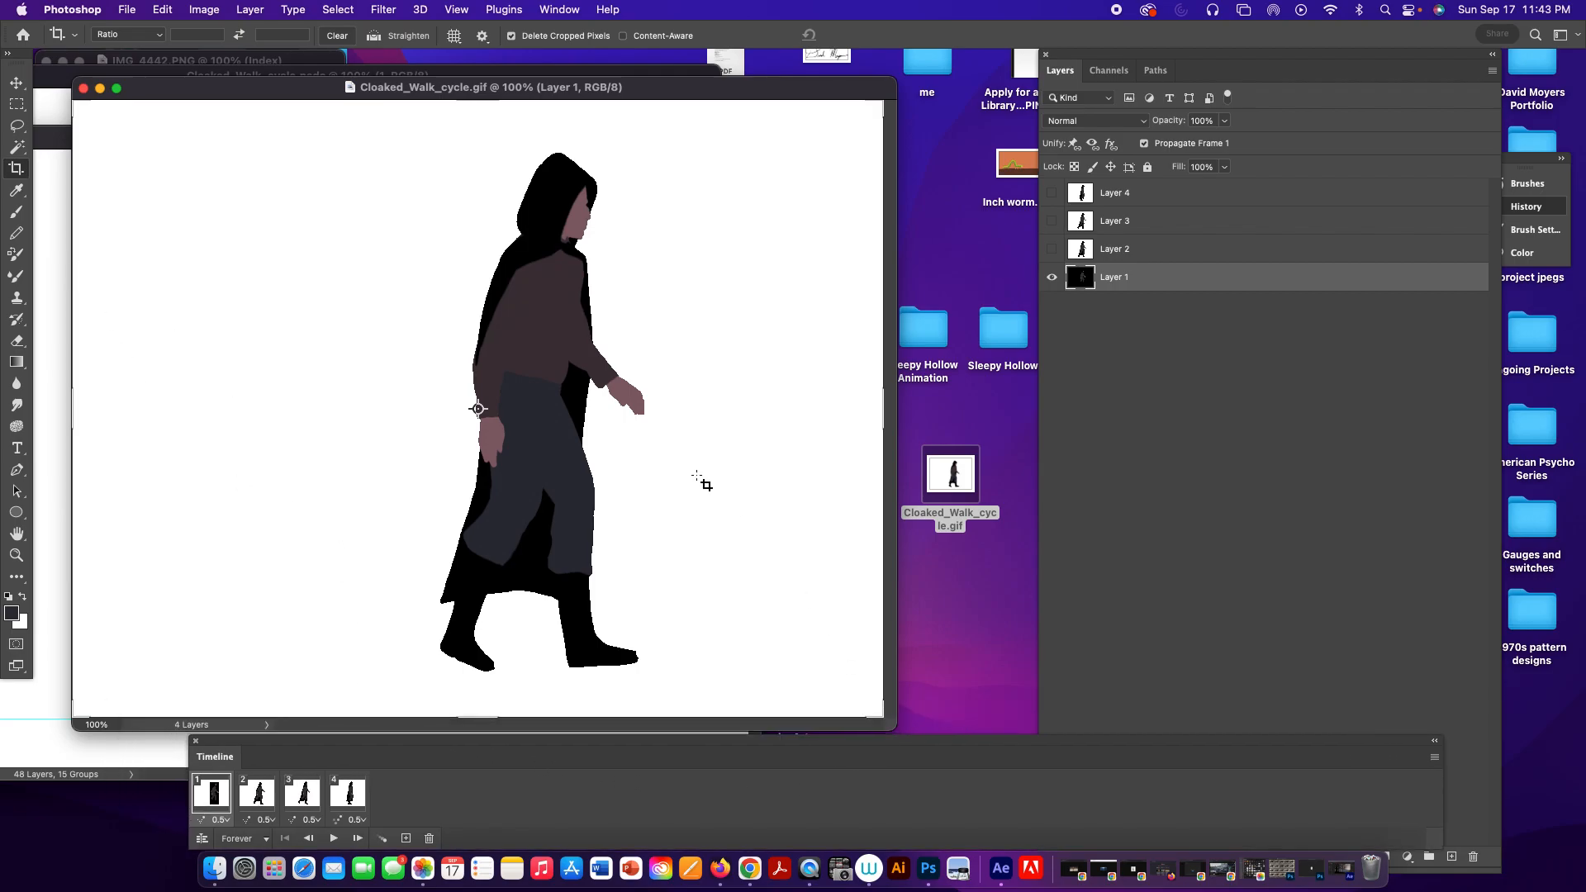
click(82, 89)
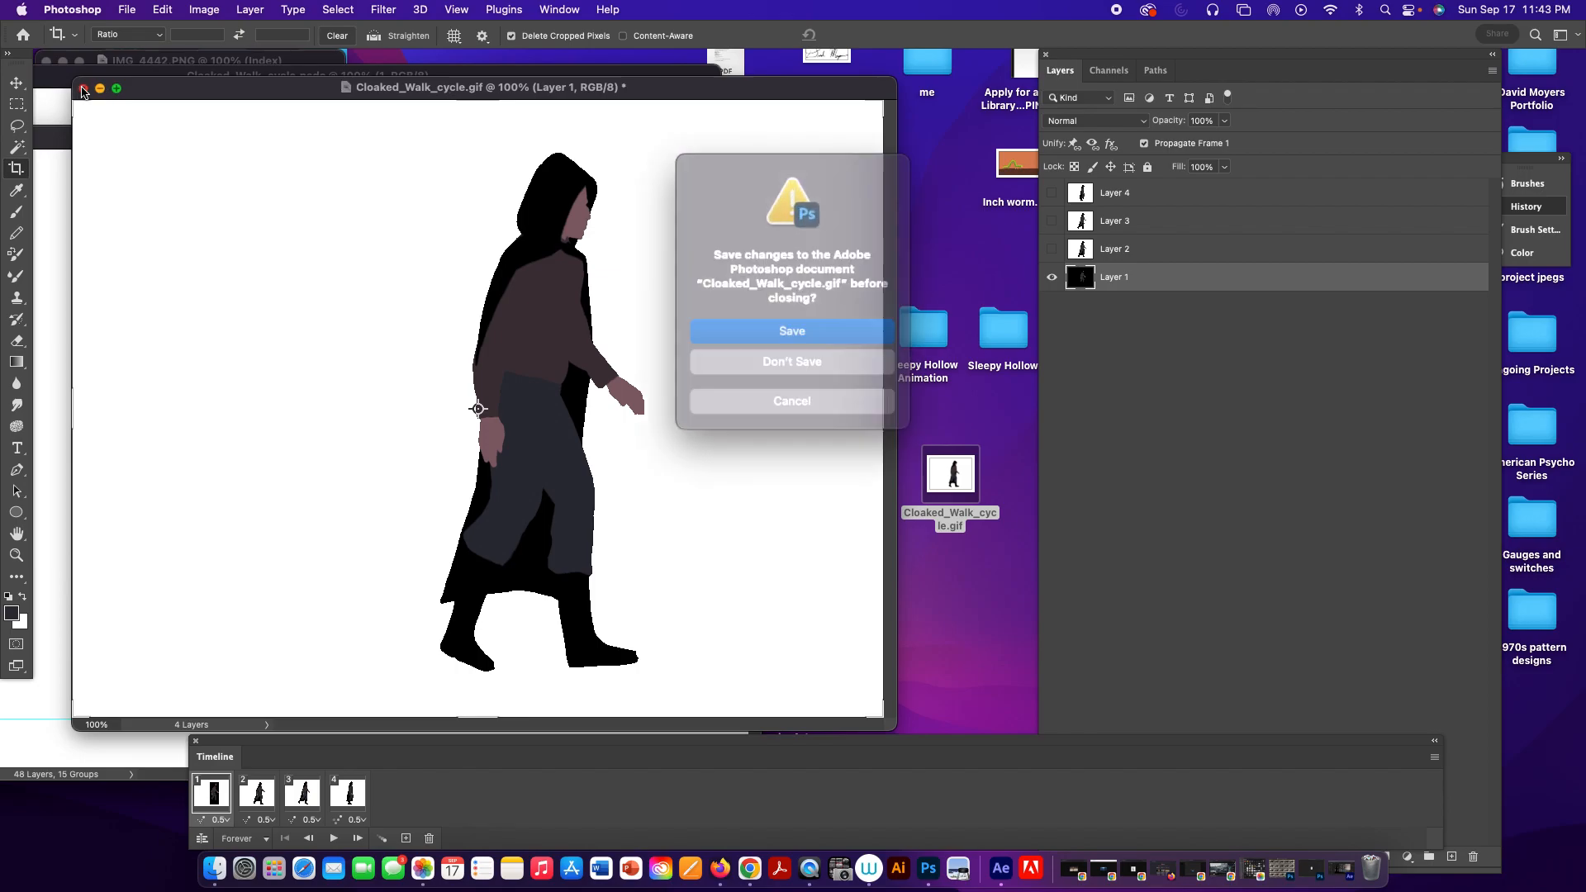
click(828, 353)
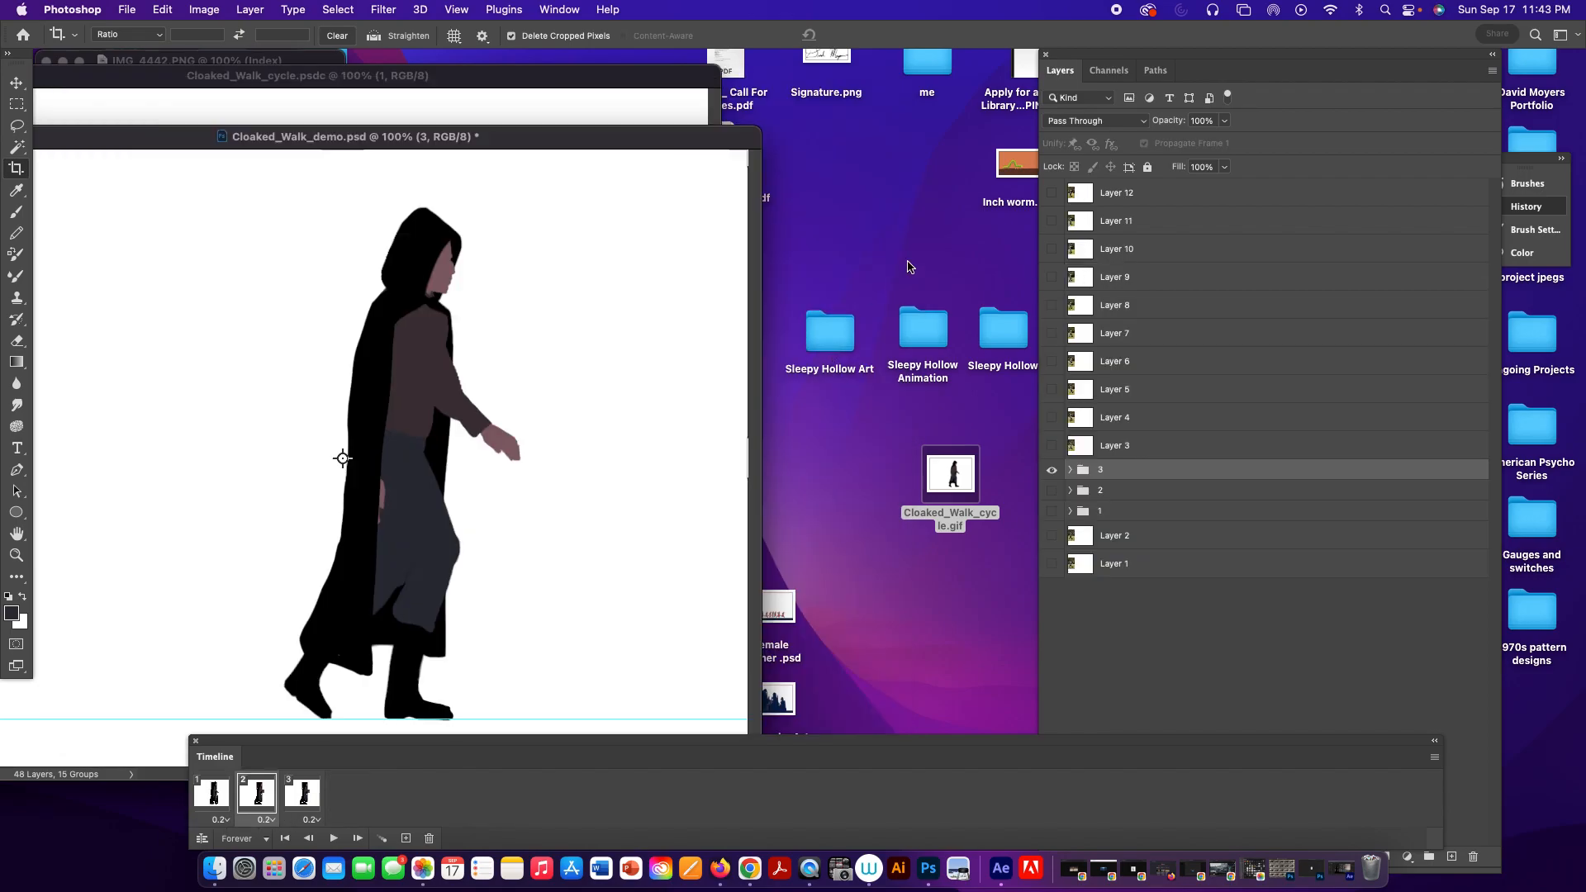
Bring the Cloaked_Walk_cycle.psdc document to the front and open it in Save for Web (Legacy).
click(911, 261)
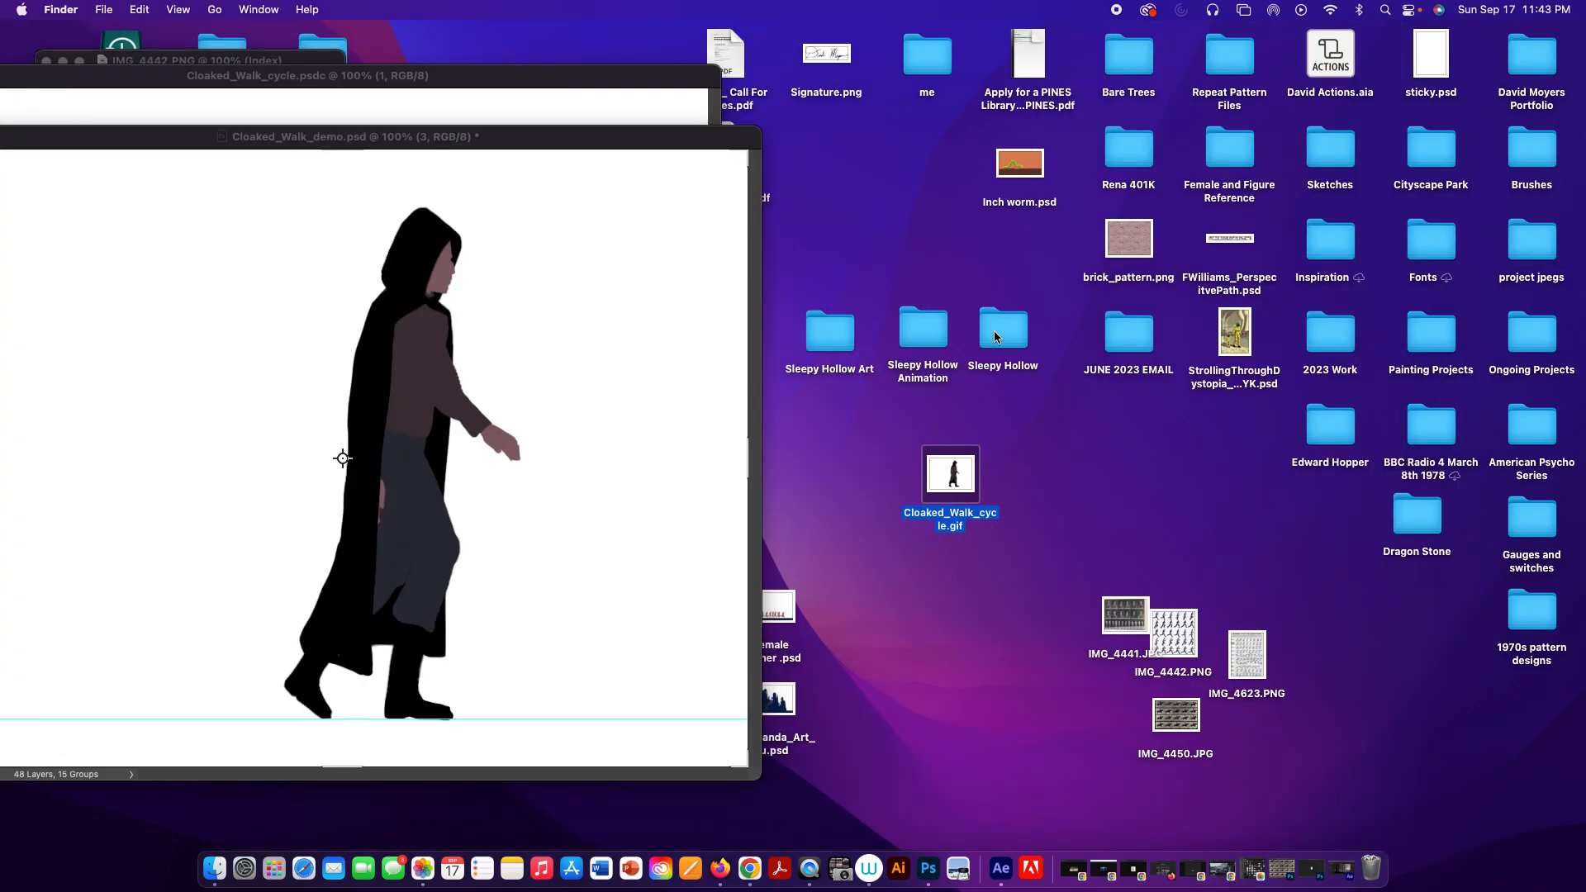
drag(518, 139, 777, 120)
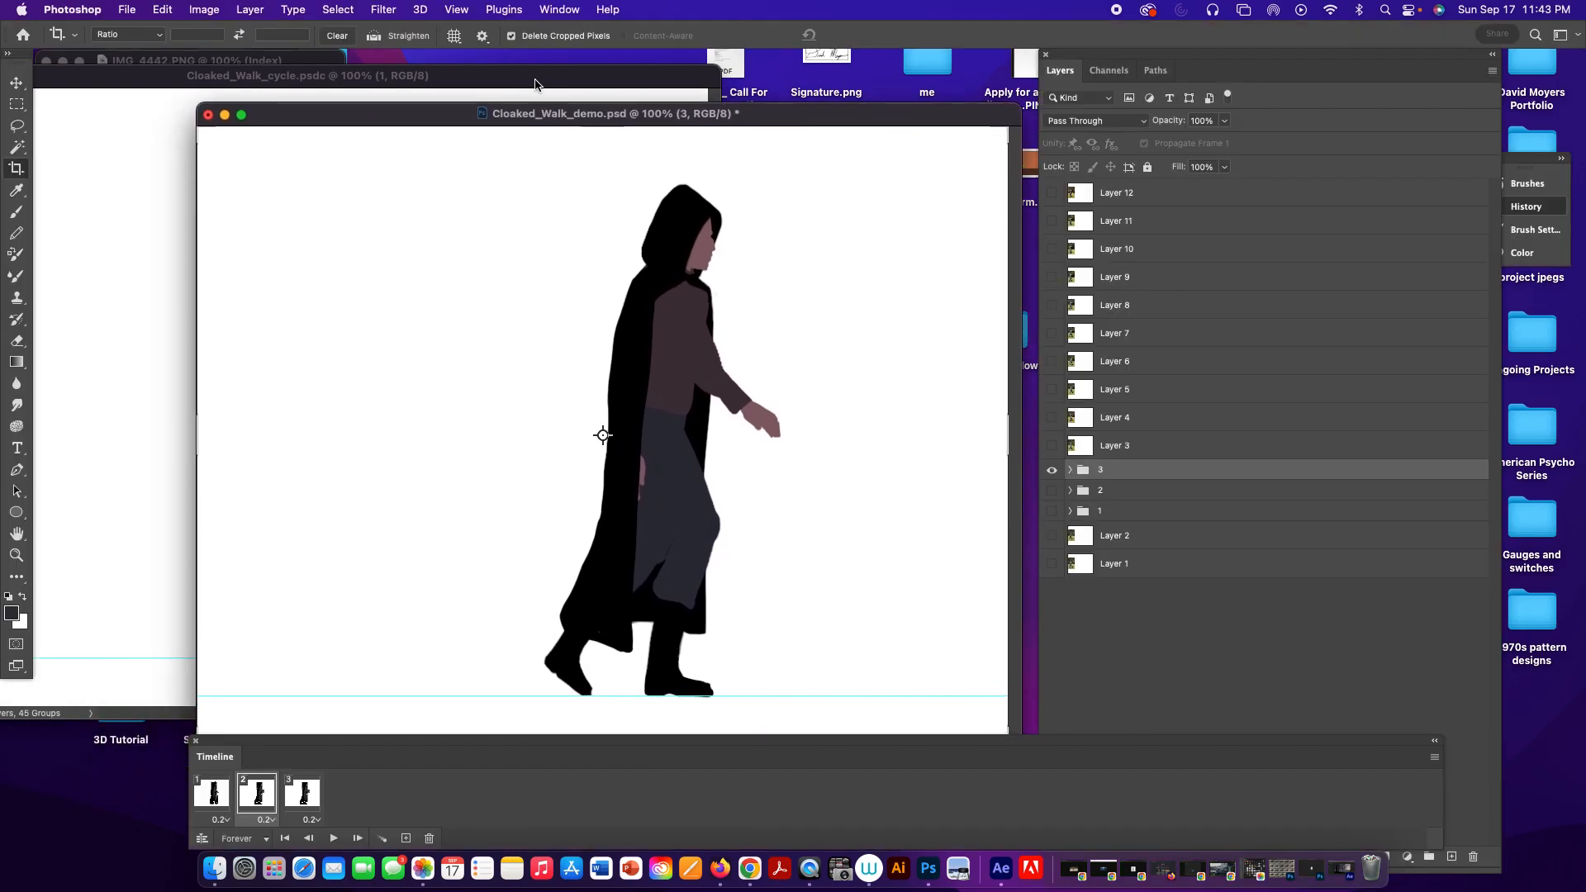
click(537, 83)
double_click(537, 83)
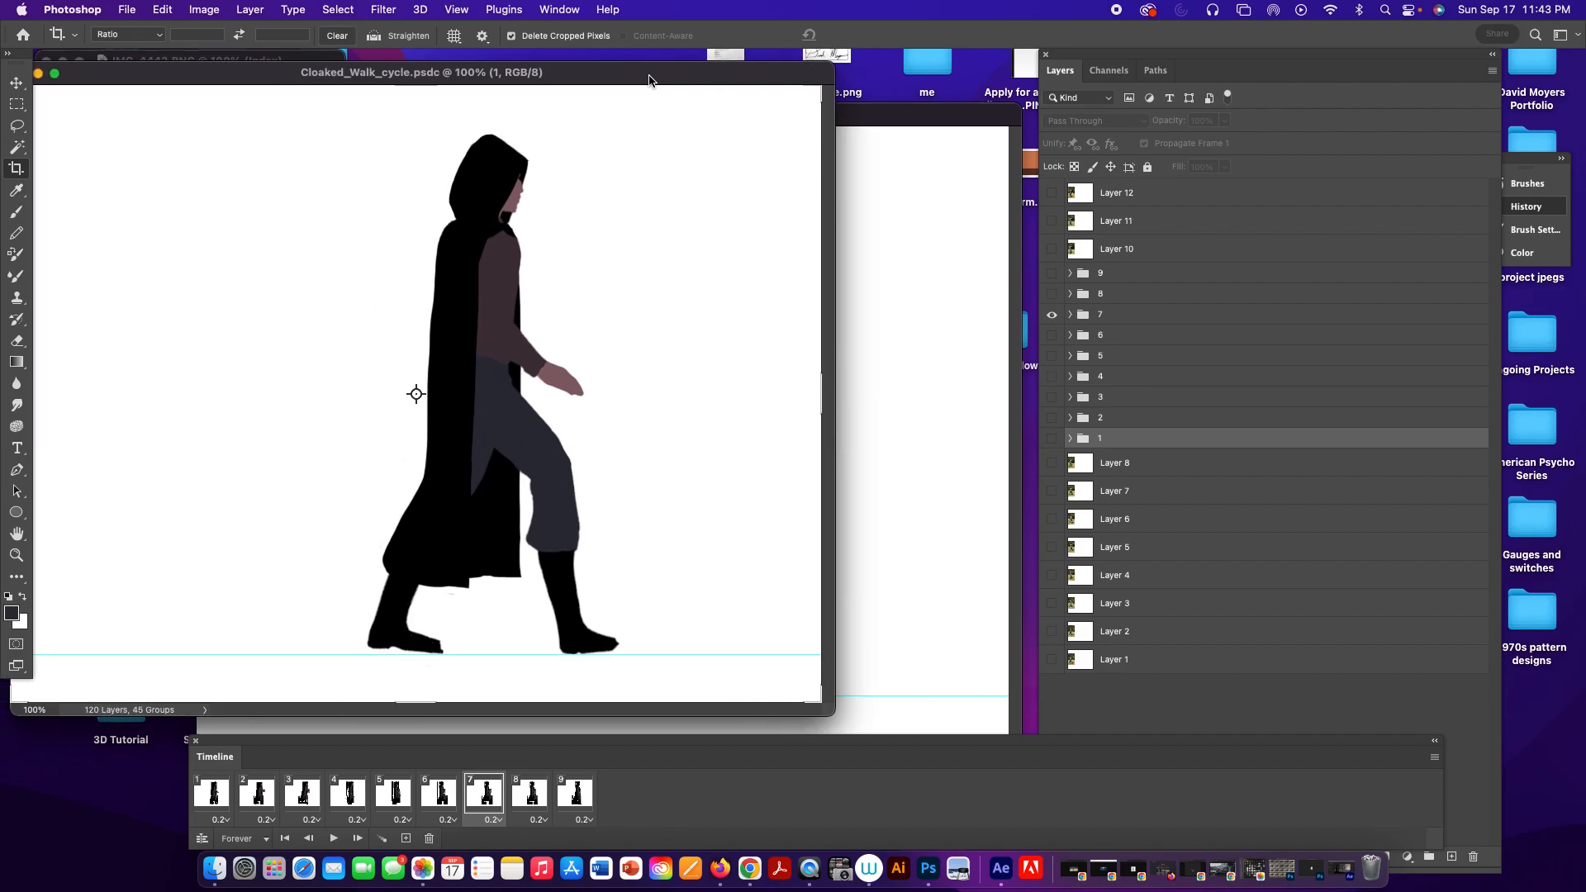
click(126, 10)
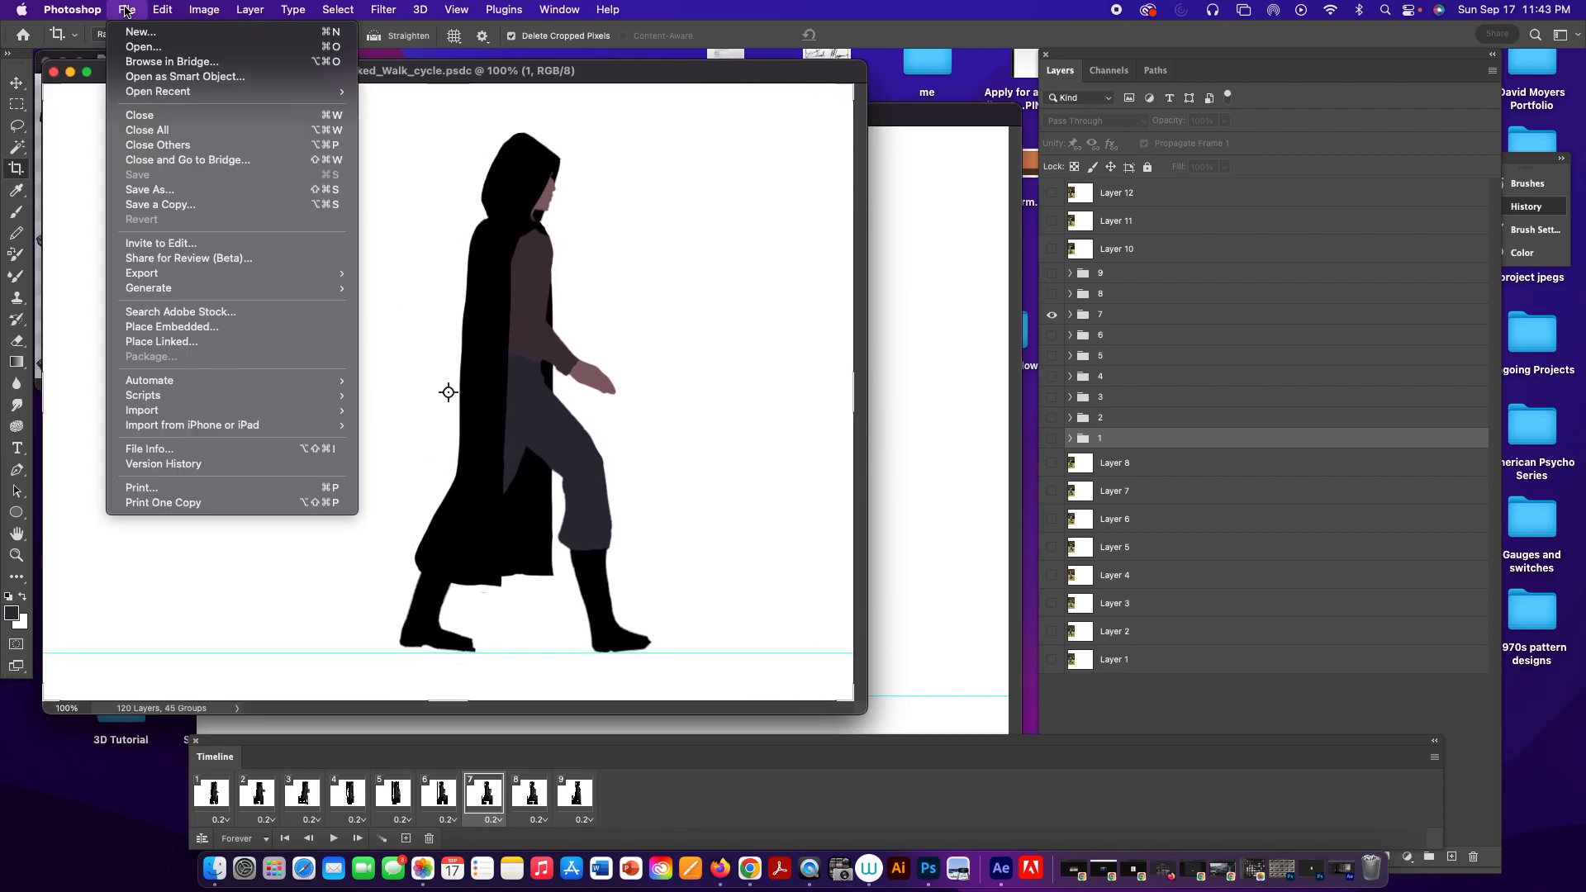
mouse_move(201, 280)
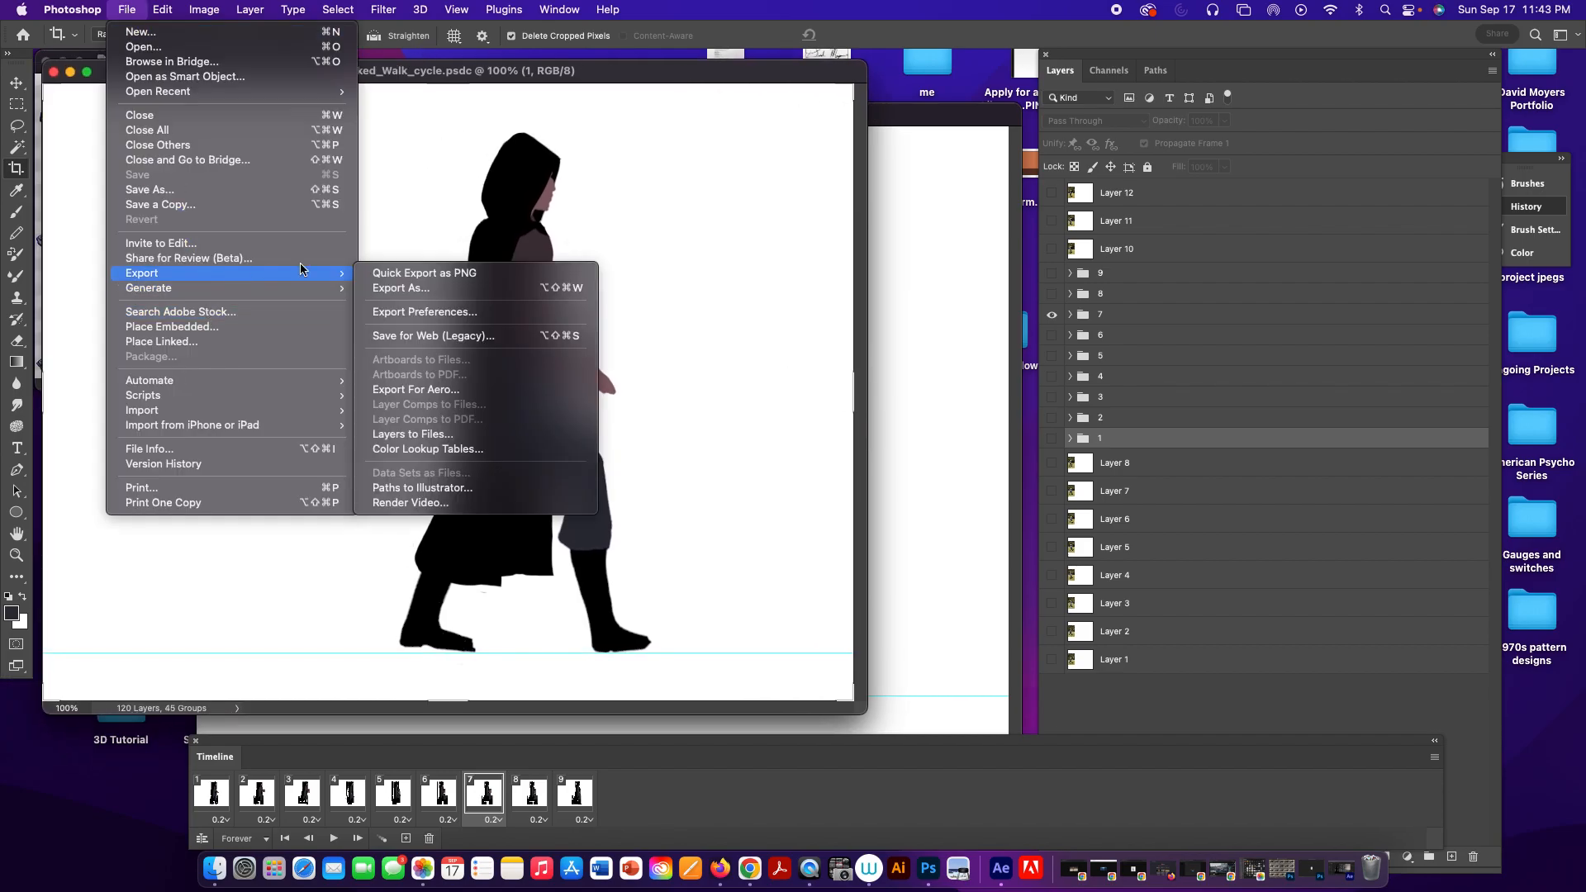
click(439, 337)
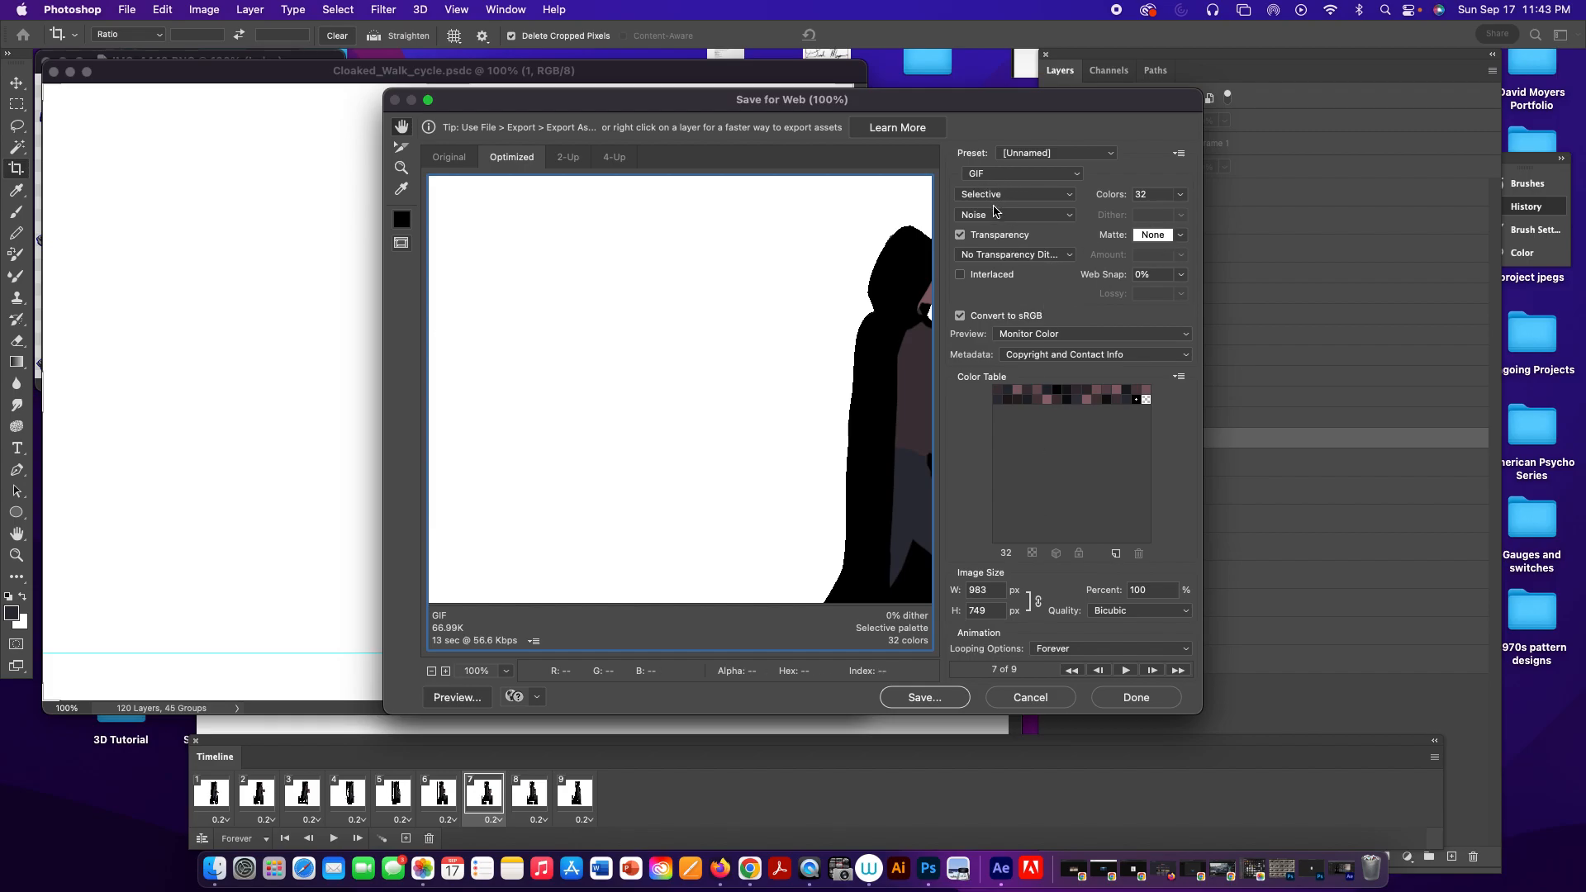
Save the animation as Cloaked_Walk_cycle.gif in the Sleepy Hollow folder on the iCloud desktop.
click(935, 705)
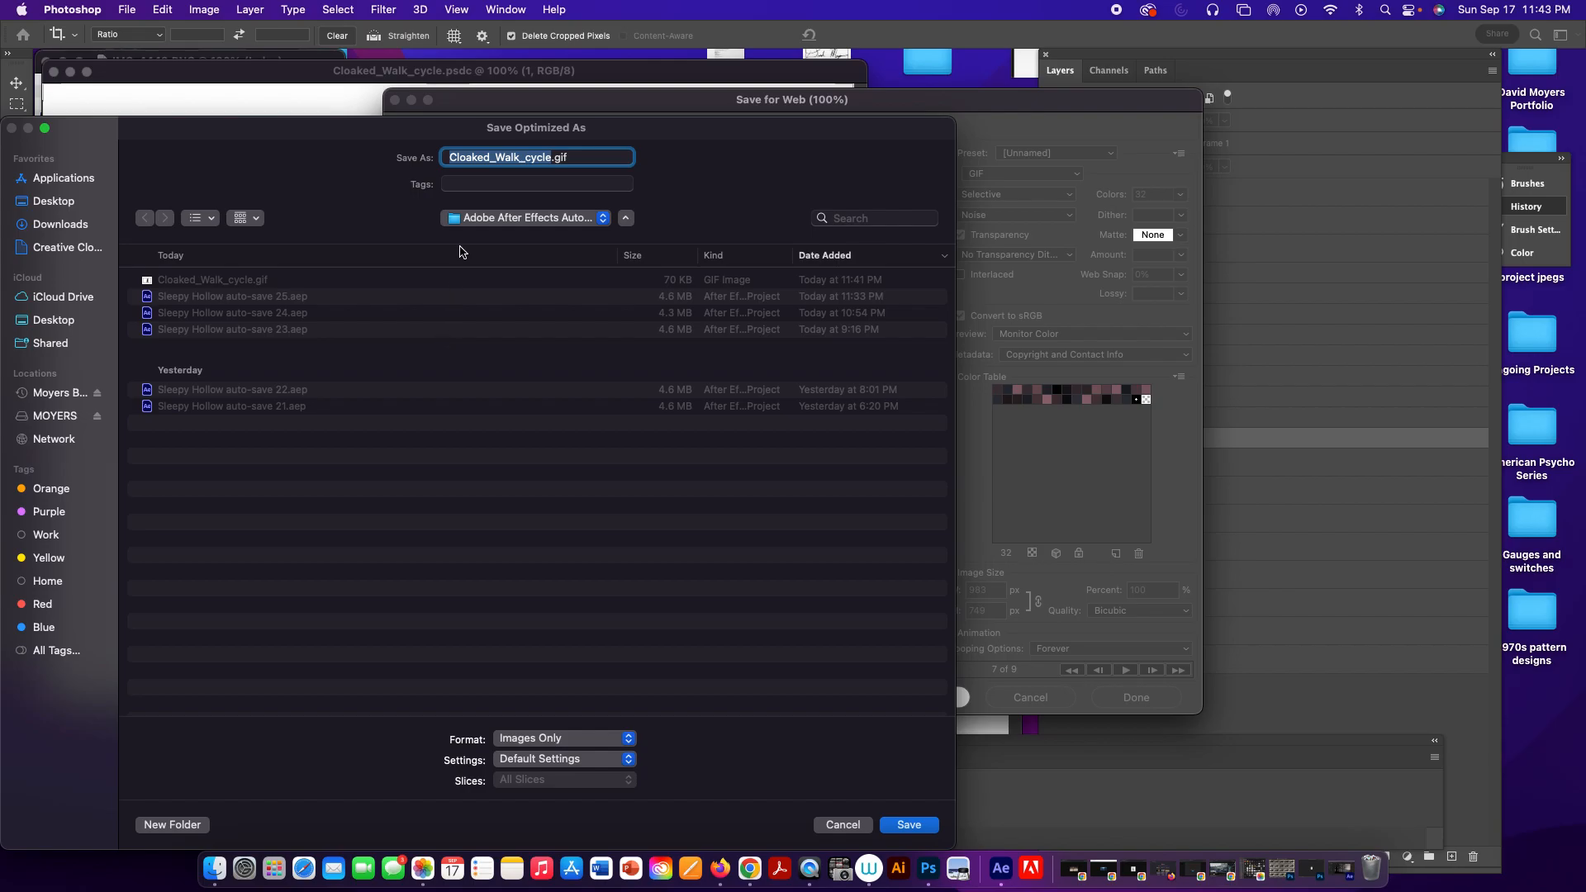
click(256, 286)
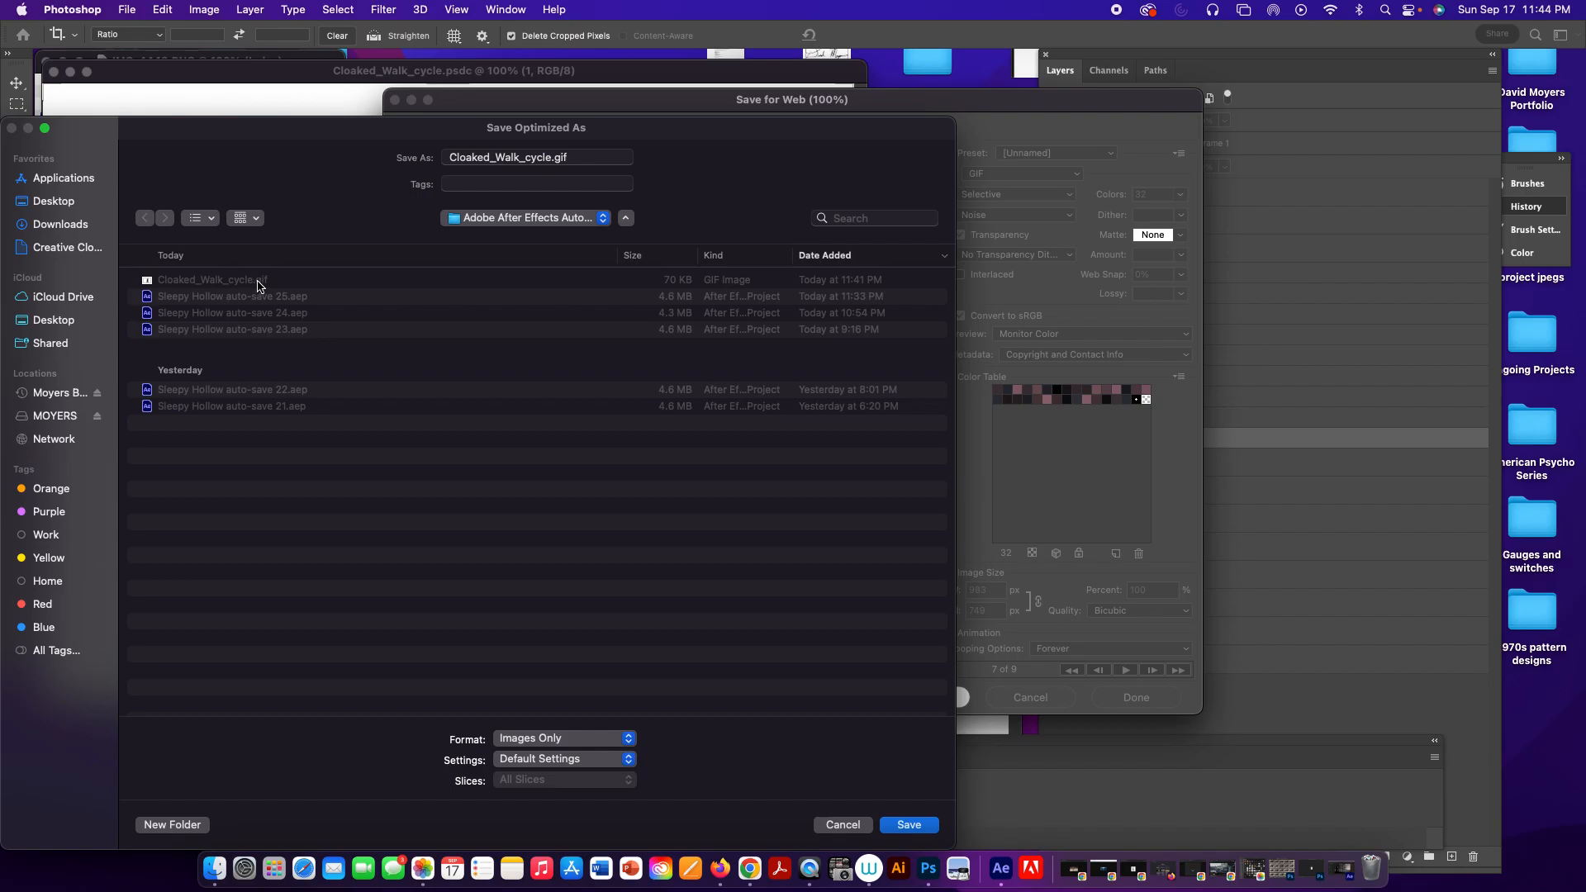
click(66, 324)
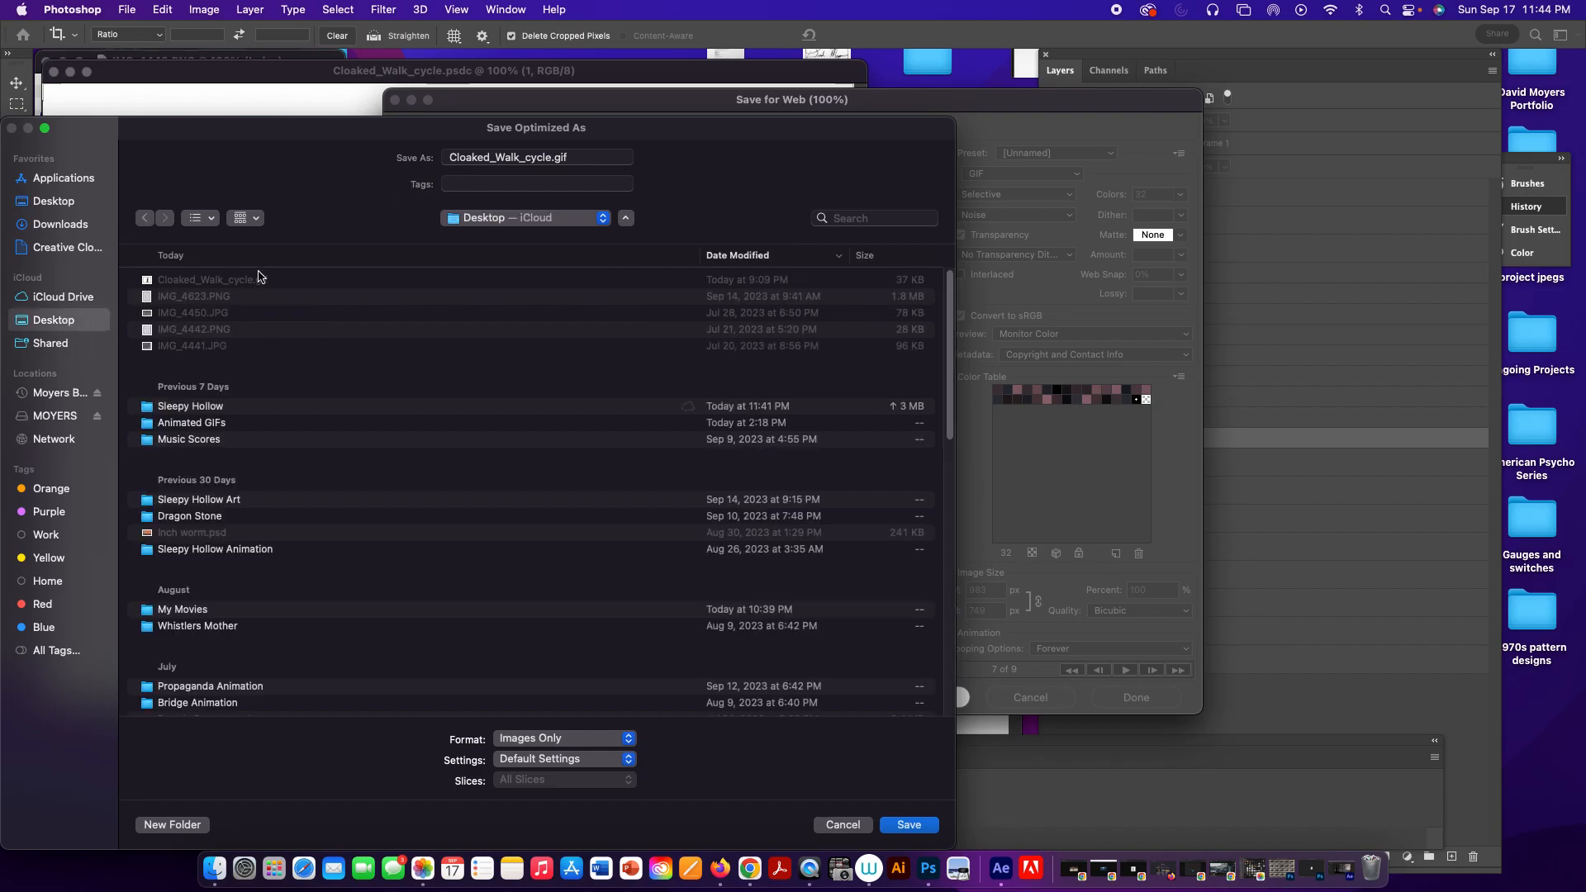
double_click(248, 407)
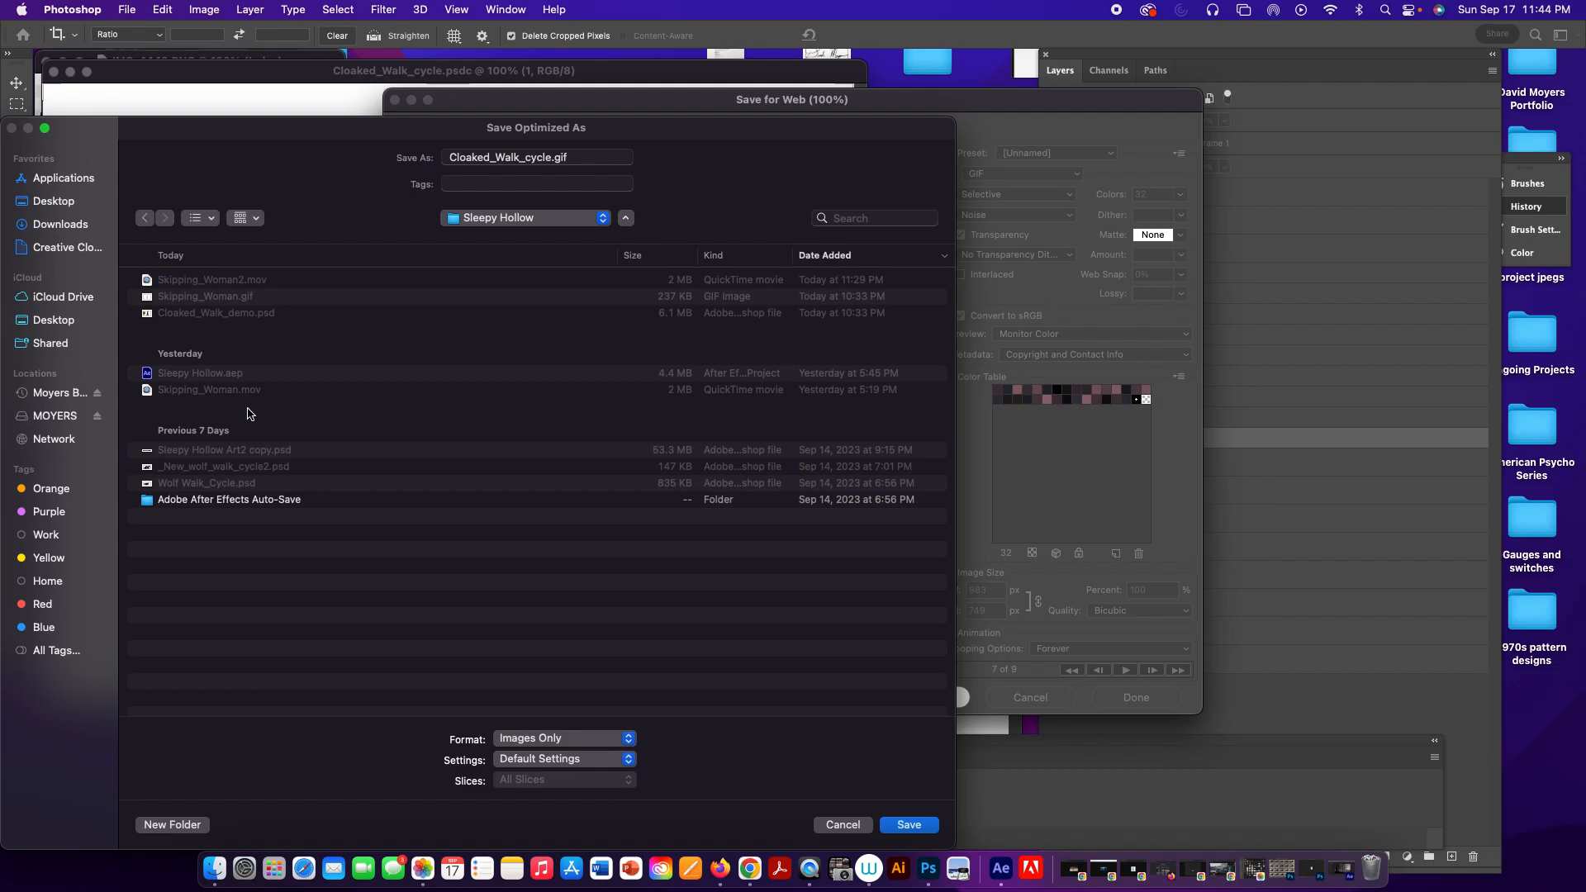
click(910, 824)
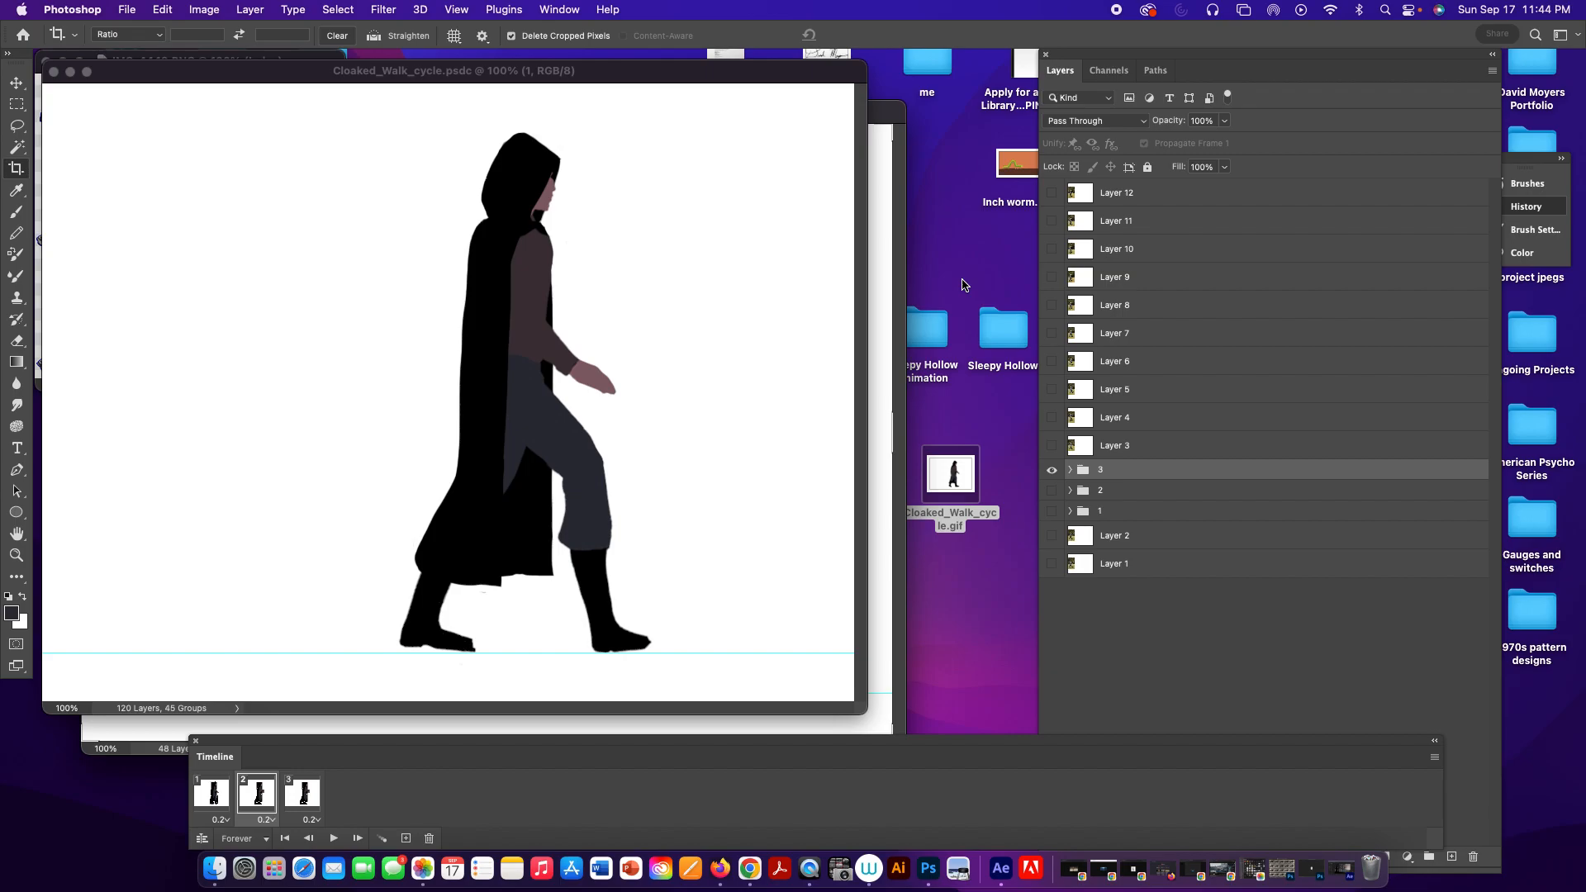
Open the Sleepy Hollow folder in Finder, move Cloaked_Walk_cycle.gif to an empty area, and preview it with Quick Look.
click(989, 323)
double_click(989, 322)
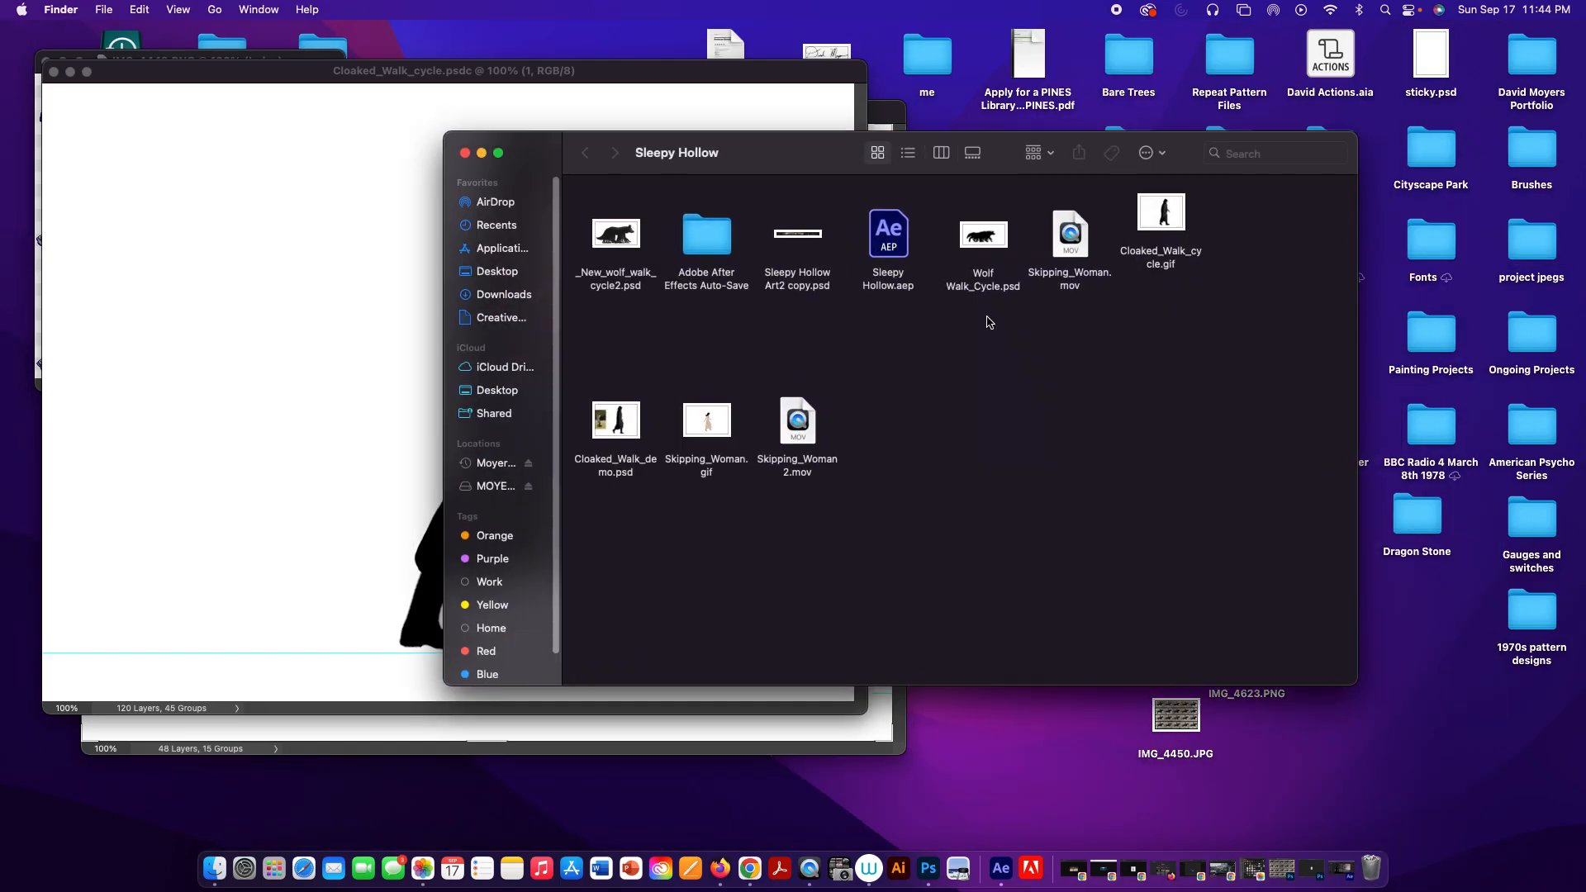
drag(1160, 213, 1048, 396)
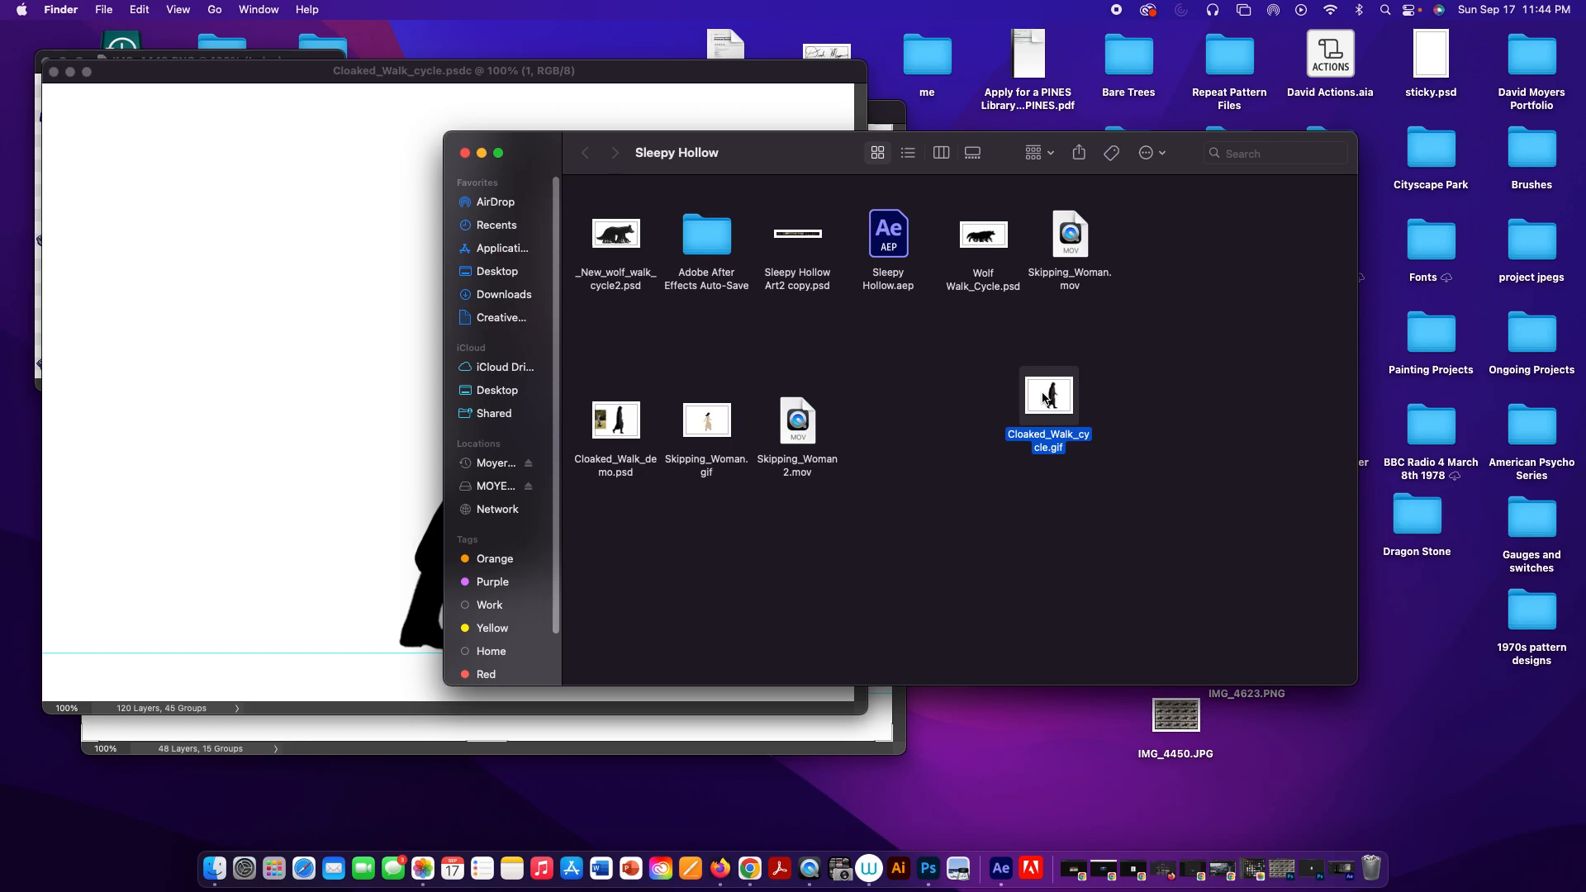
key(space)
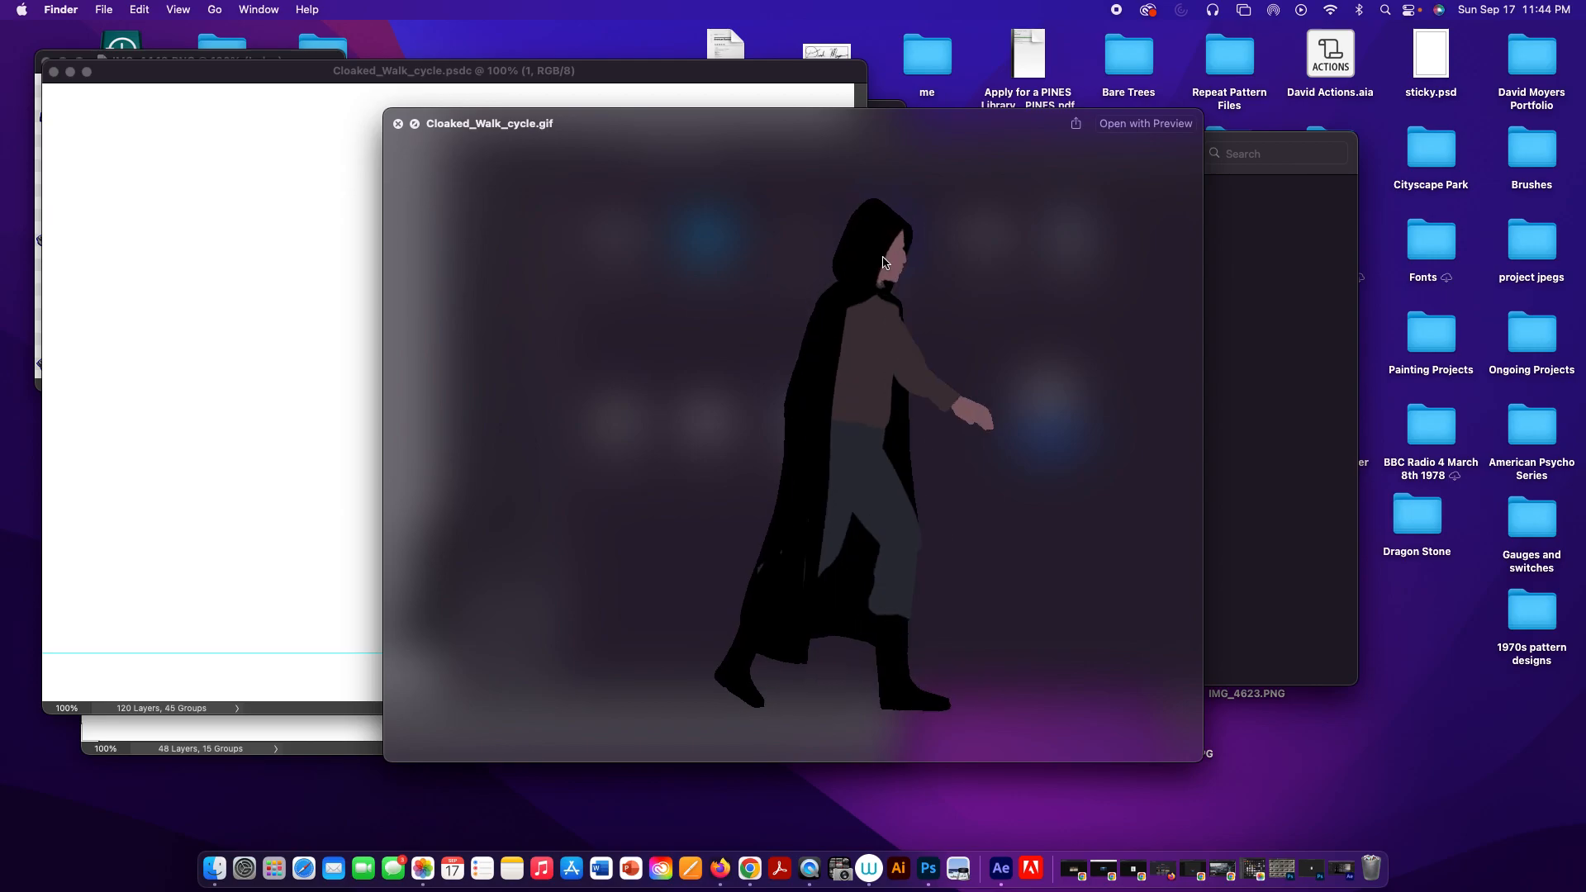
key(space)
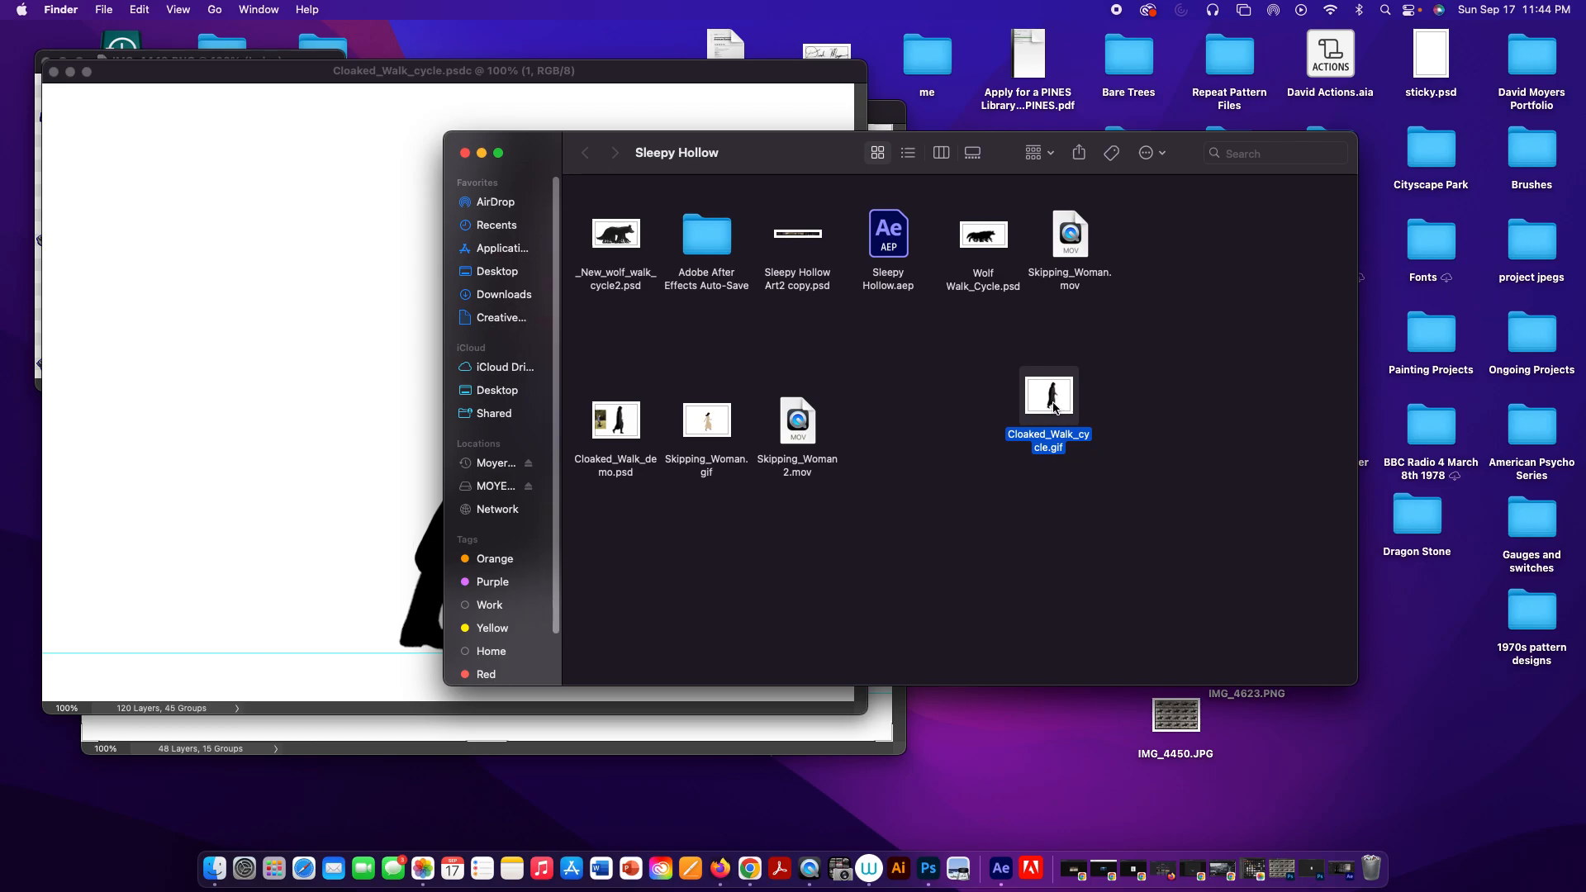
Open the new Cloaked_Walk_cycle.gif in Photoshop and crop the empty canvas on both sides of the cloaked figure.
drag(1054, 408, 933, 874)
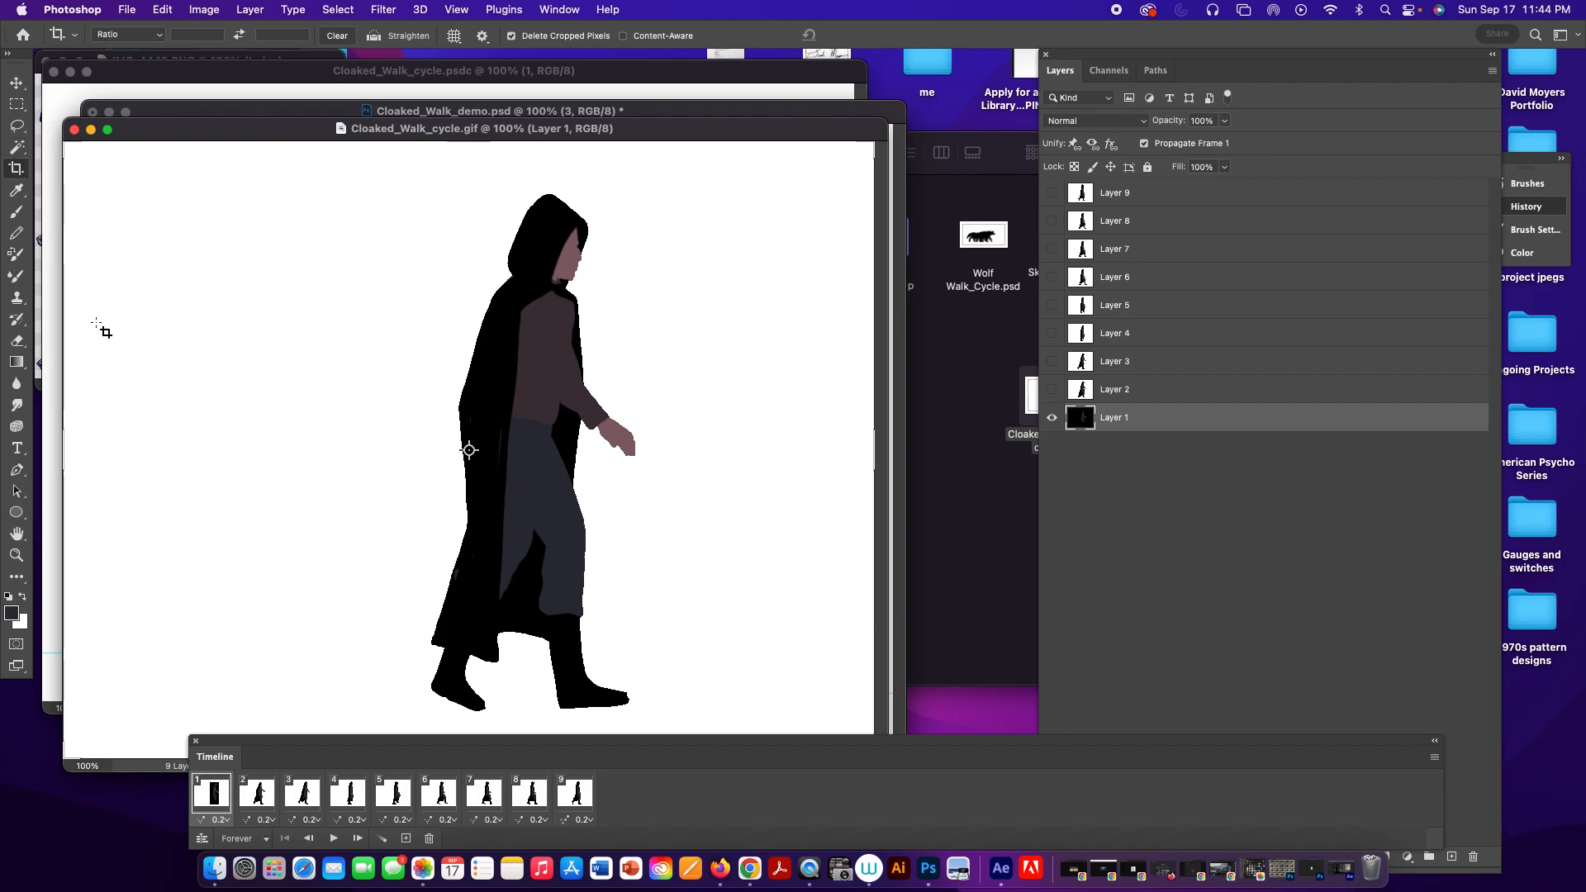
drag(179, 130, 304, 78)
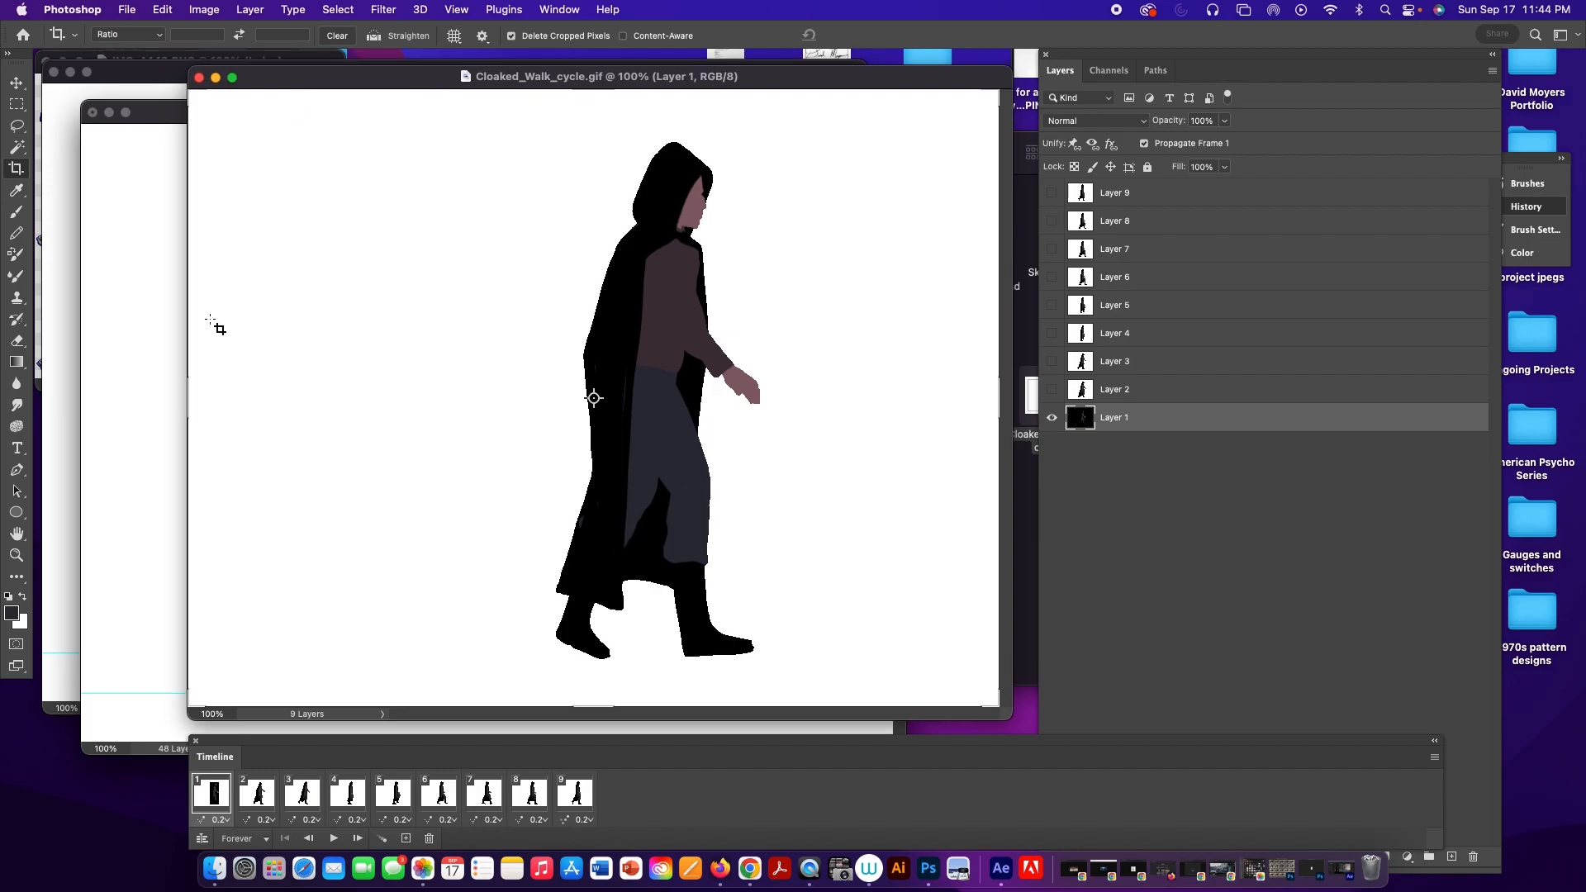
drag(190, 392, 301, 403)
drag(843, 386, 773, 374)
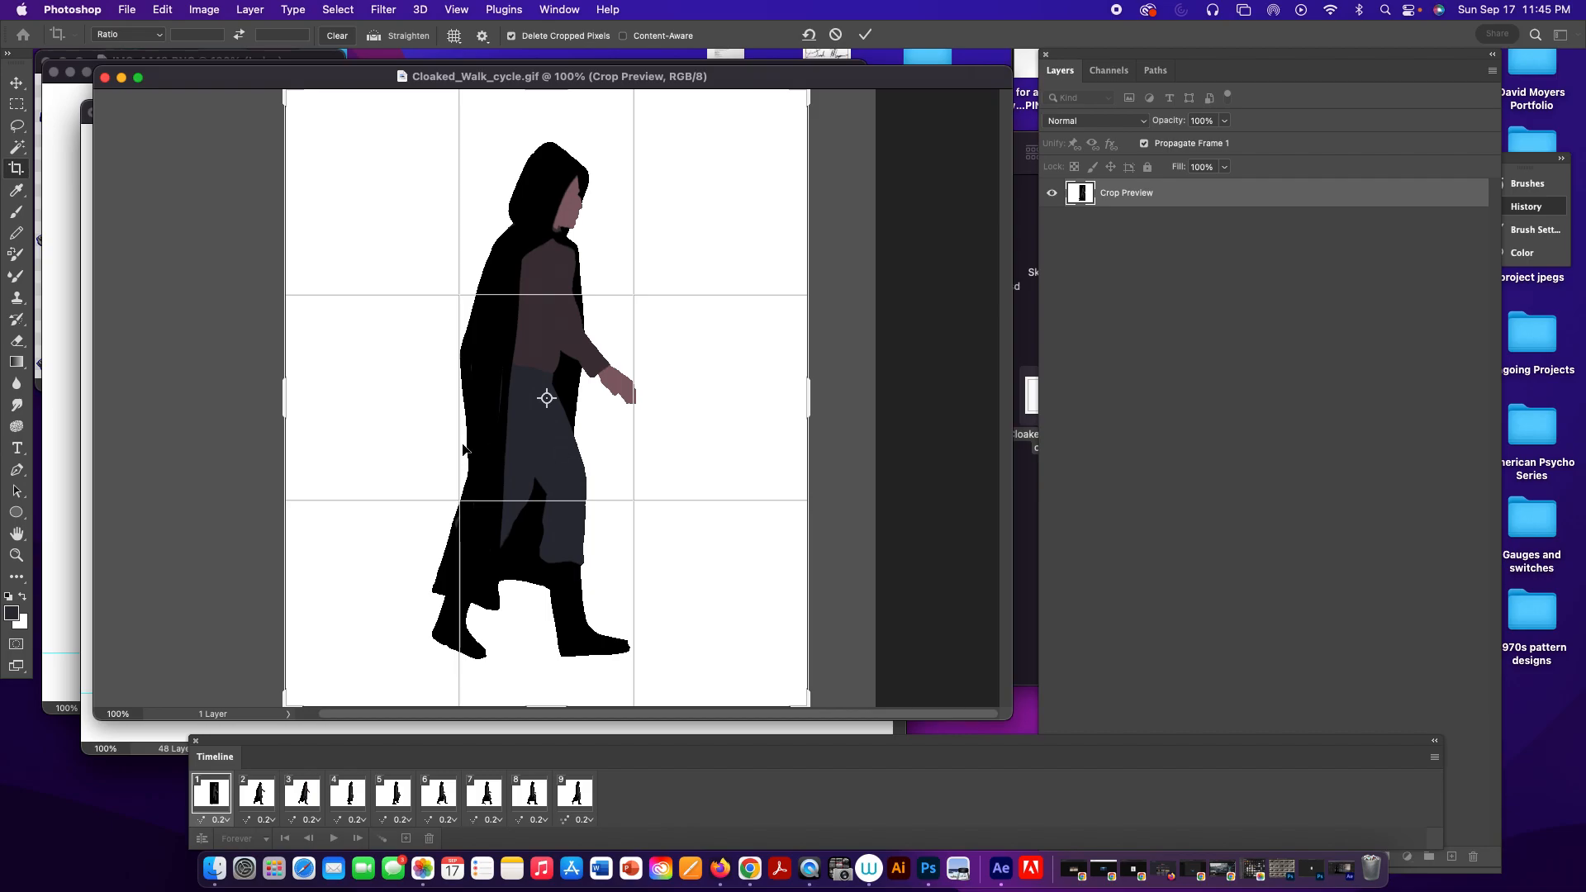
key(Return)
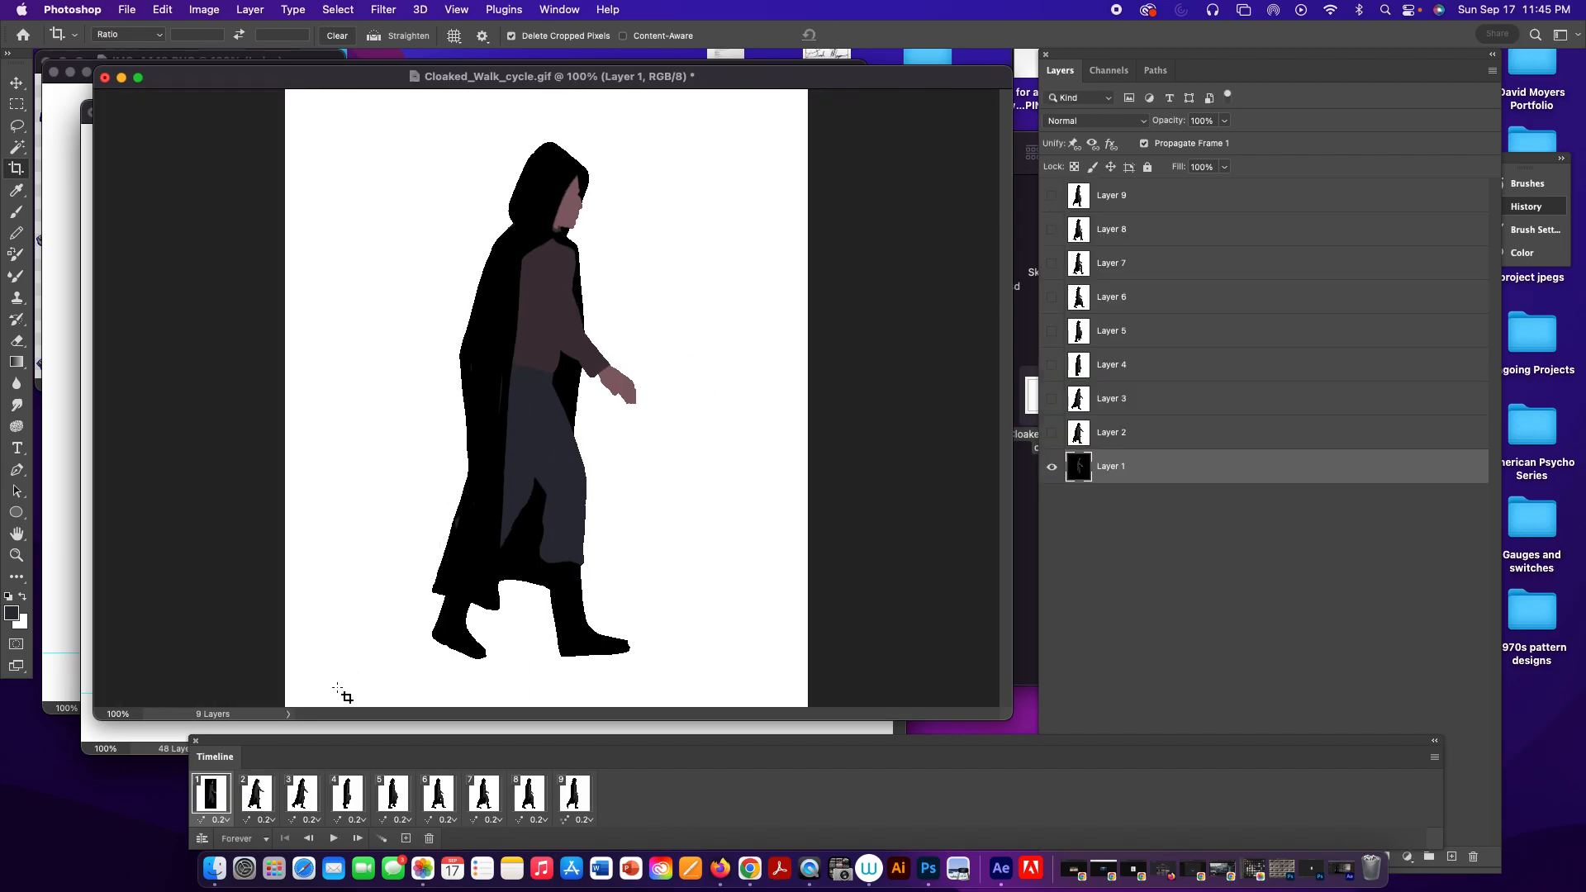
Play back the cropped walk cycle and render it as the QuickTime movie Cloaked_Walk_cycle.mov, using Animation High Quality and a Straight - Unmatted alpha.
key(space)
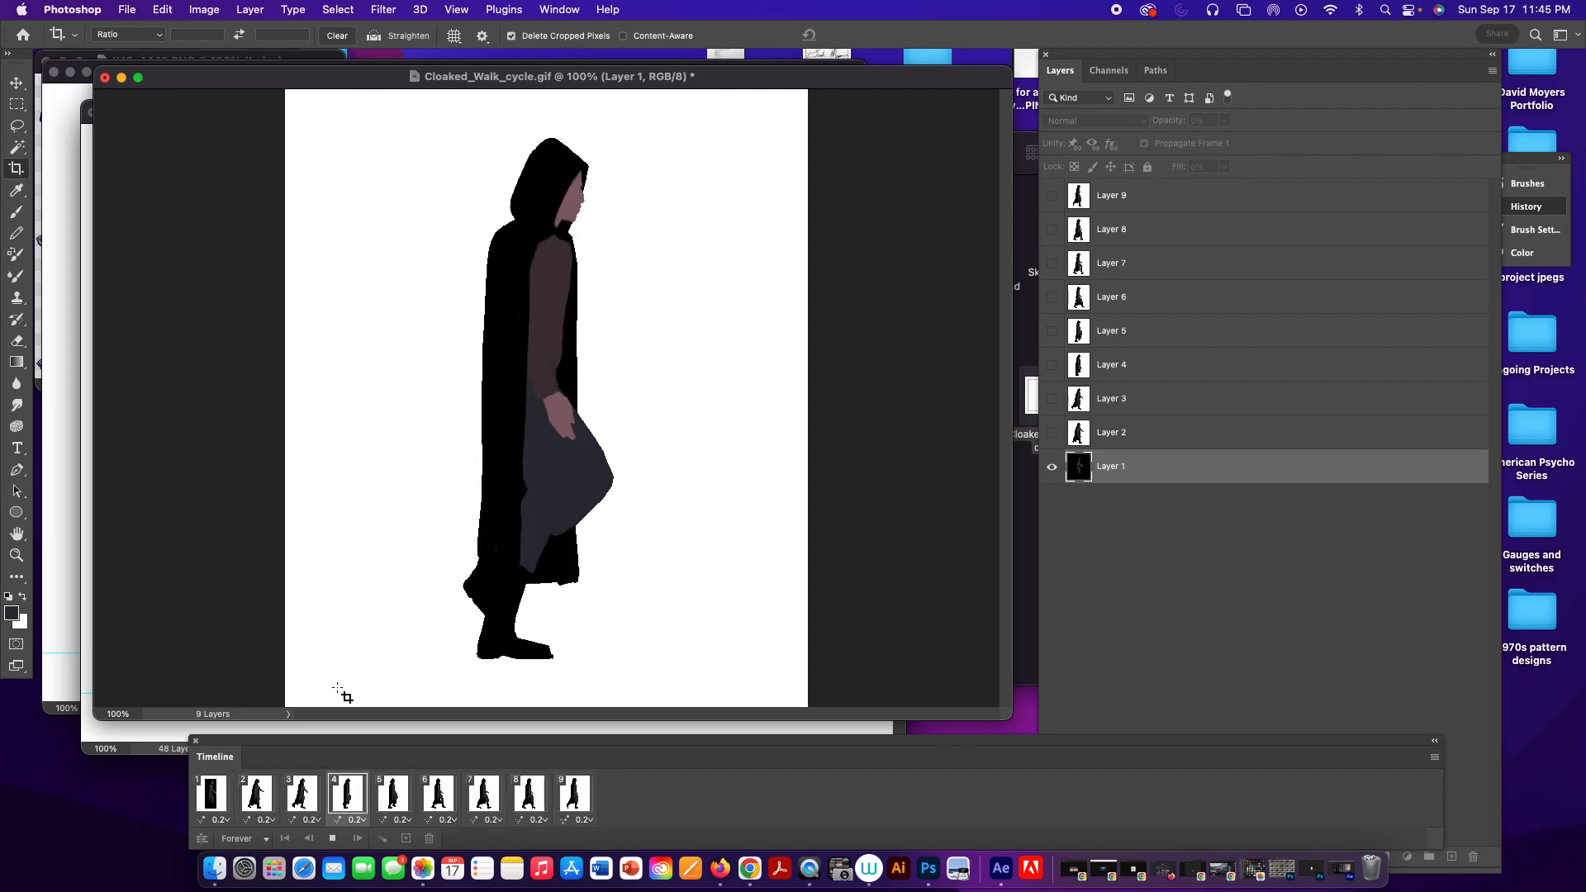
key(space)
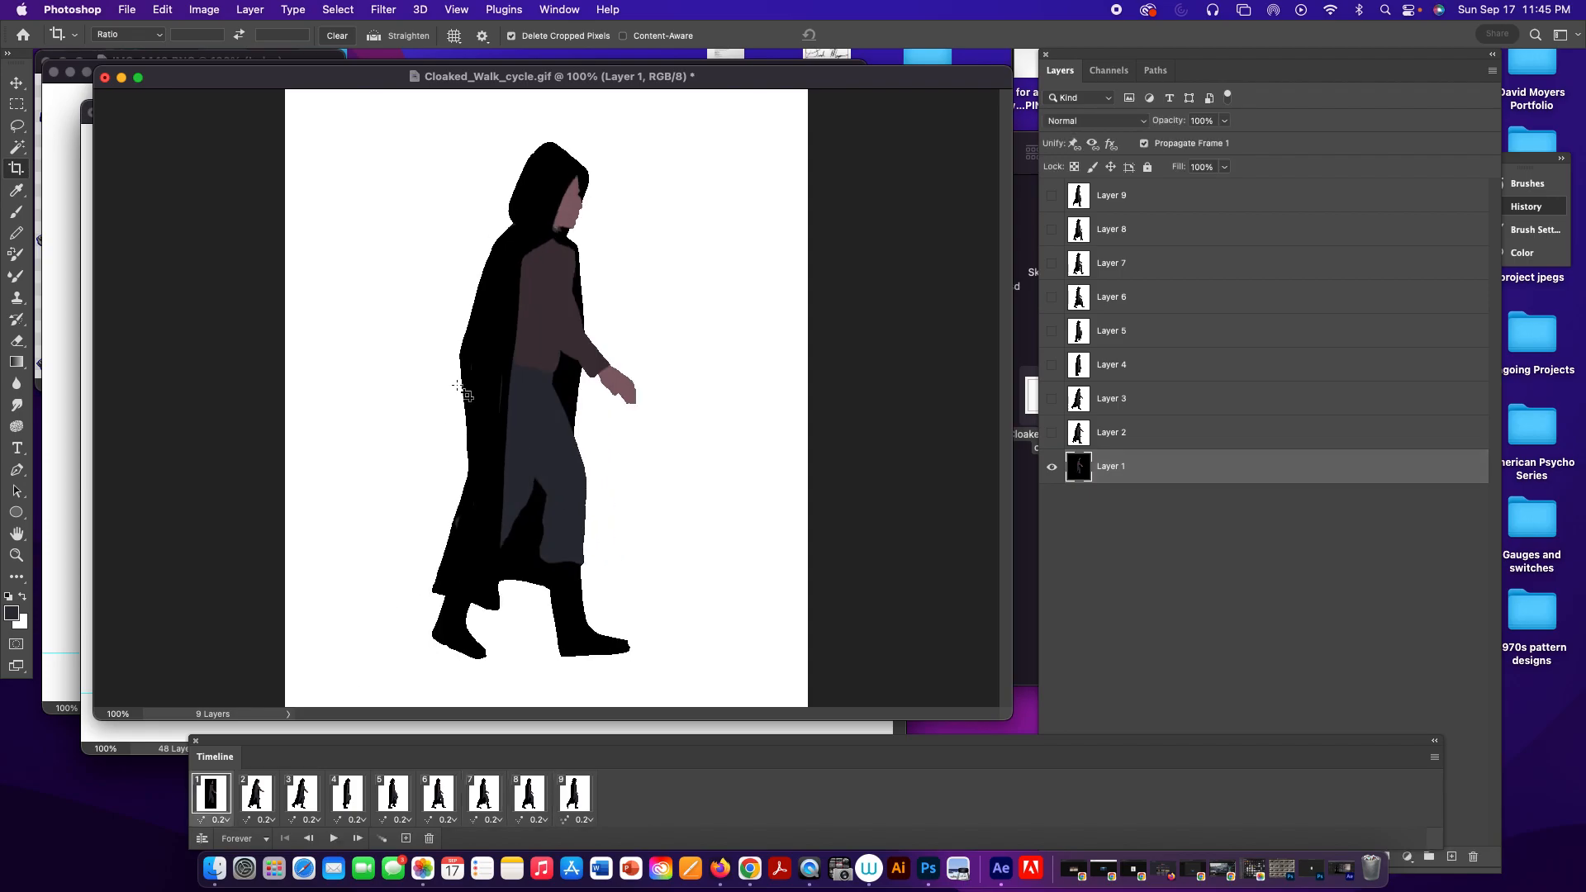
click(128, 12)
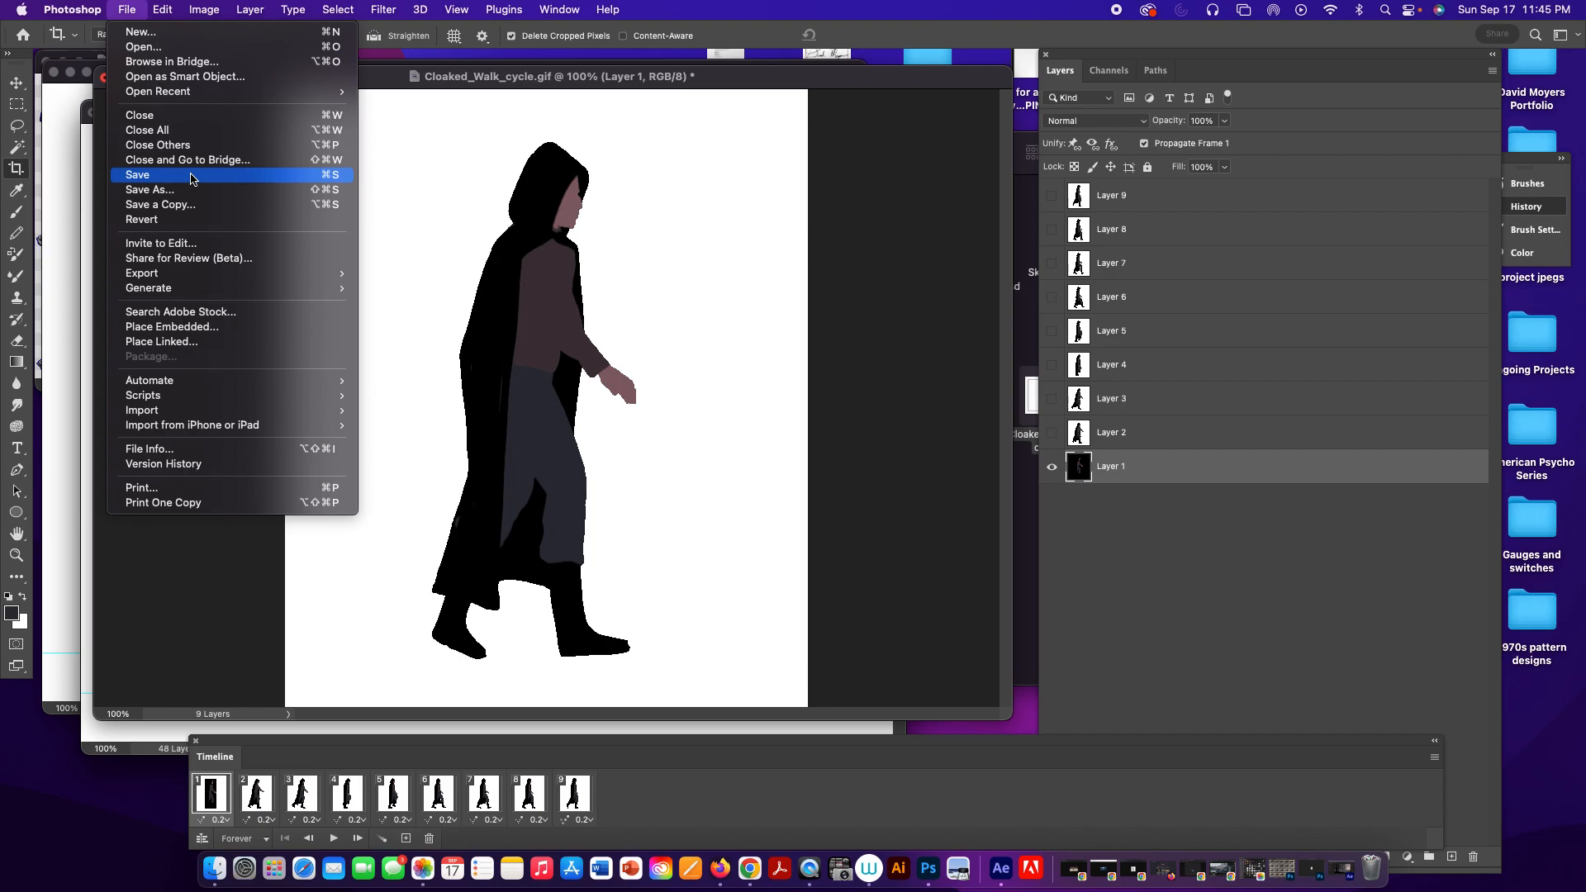
mouse_move(214, 274)
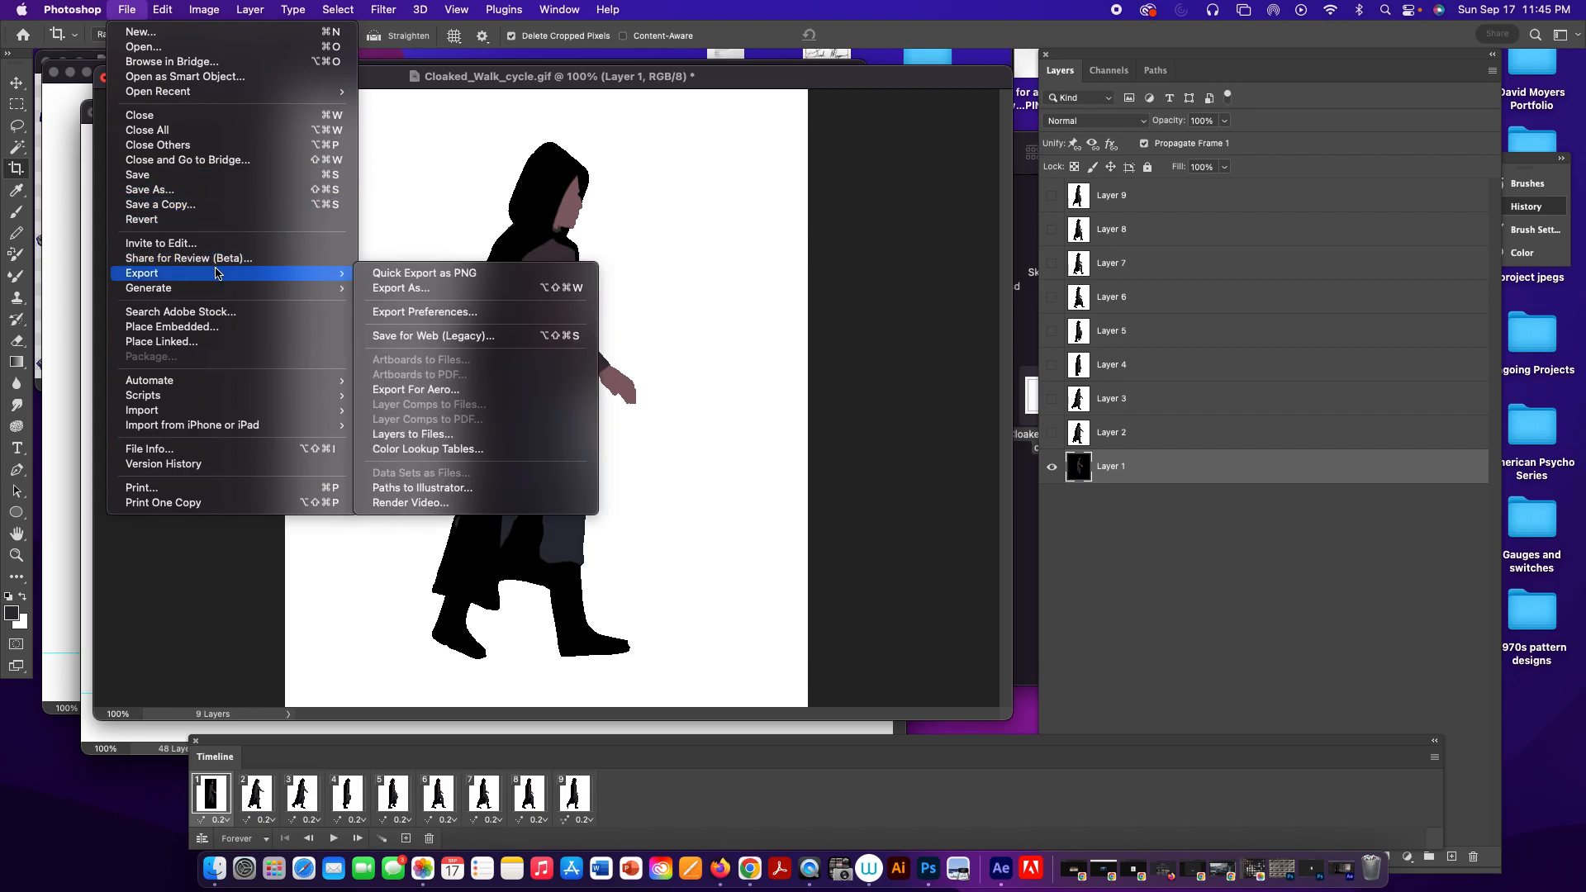
click(419, 503)
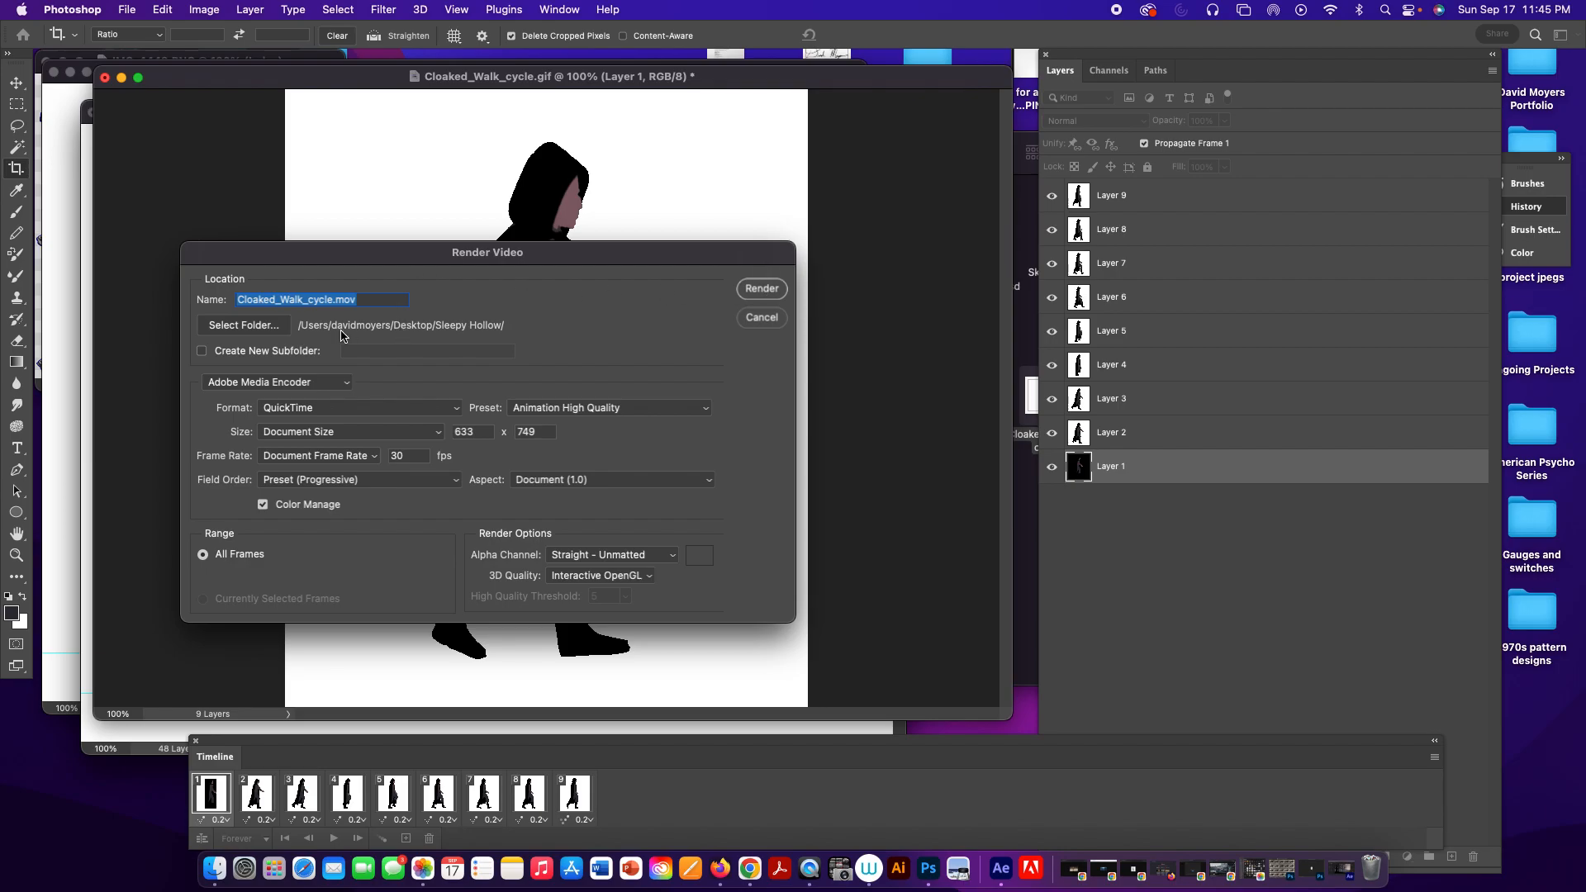
click(751, 291)
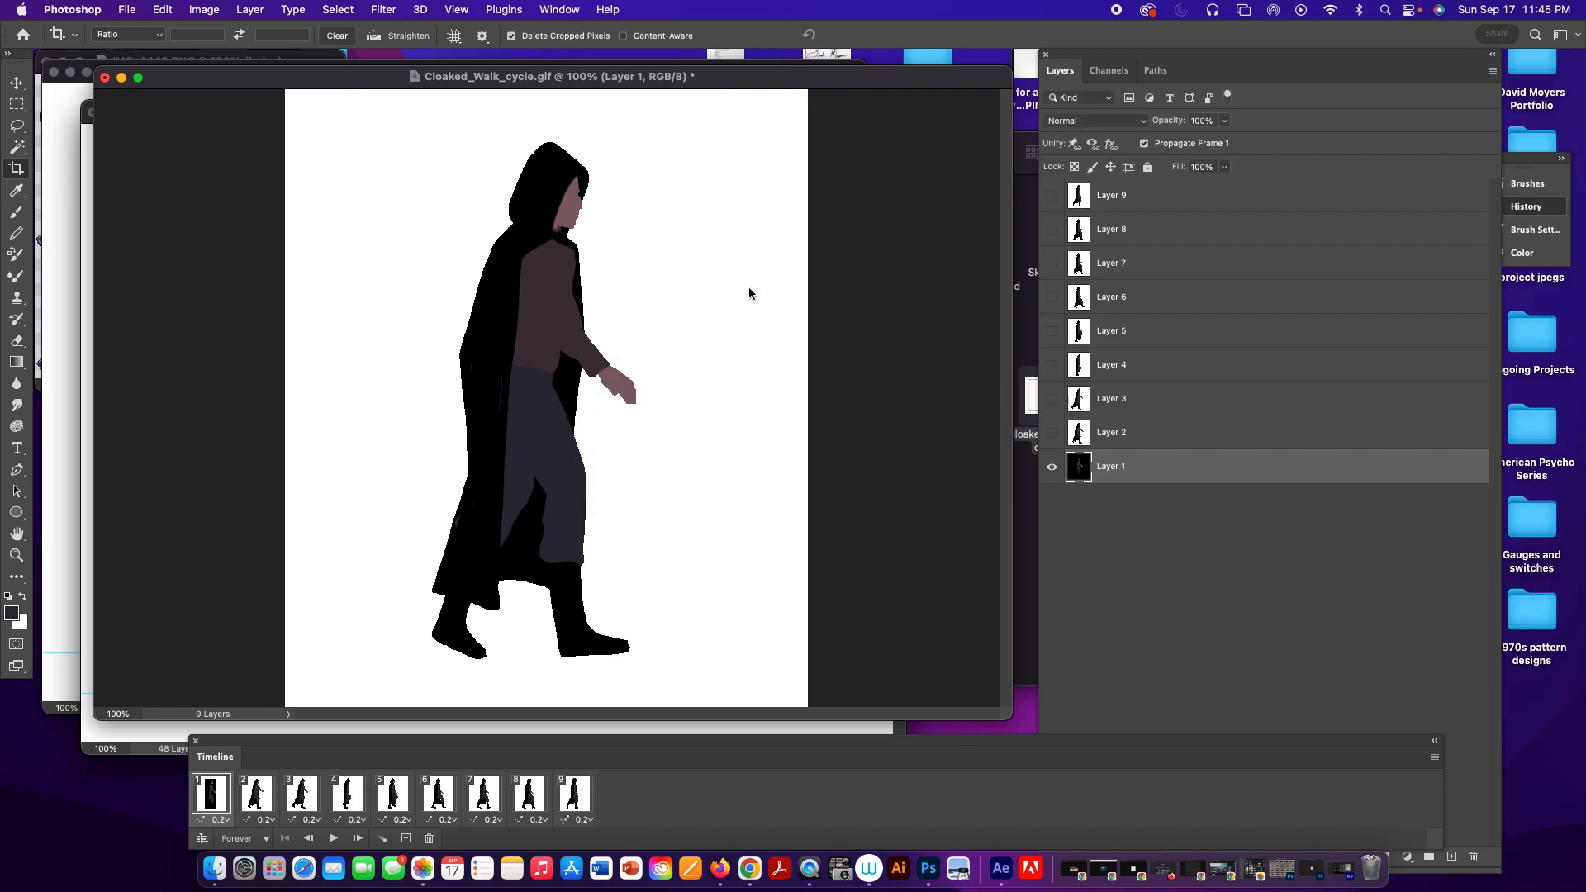
Switch to After Effects and play back the panorama animation in Comp 1.
click(1022, 342)
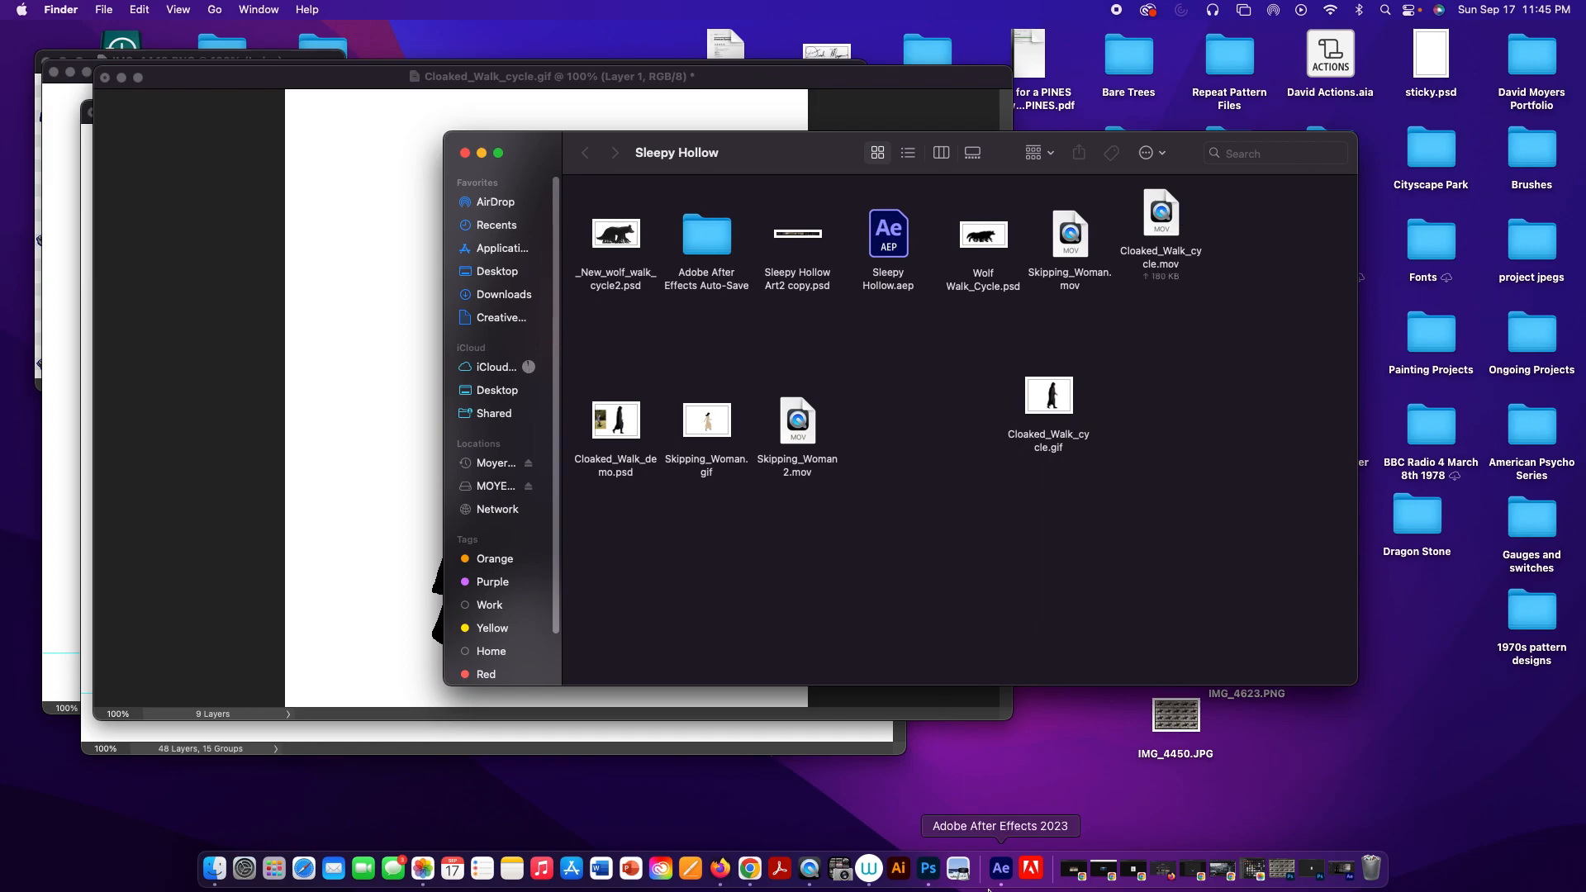
click(1002, 869)
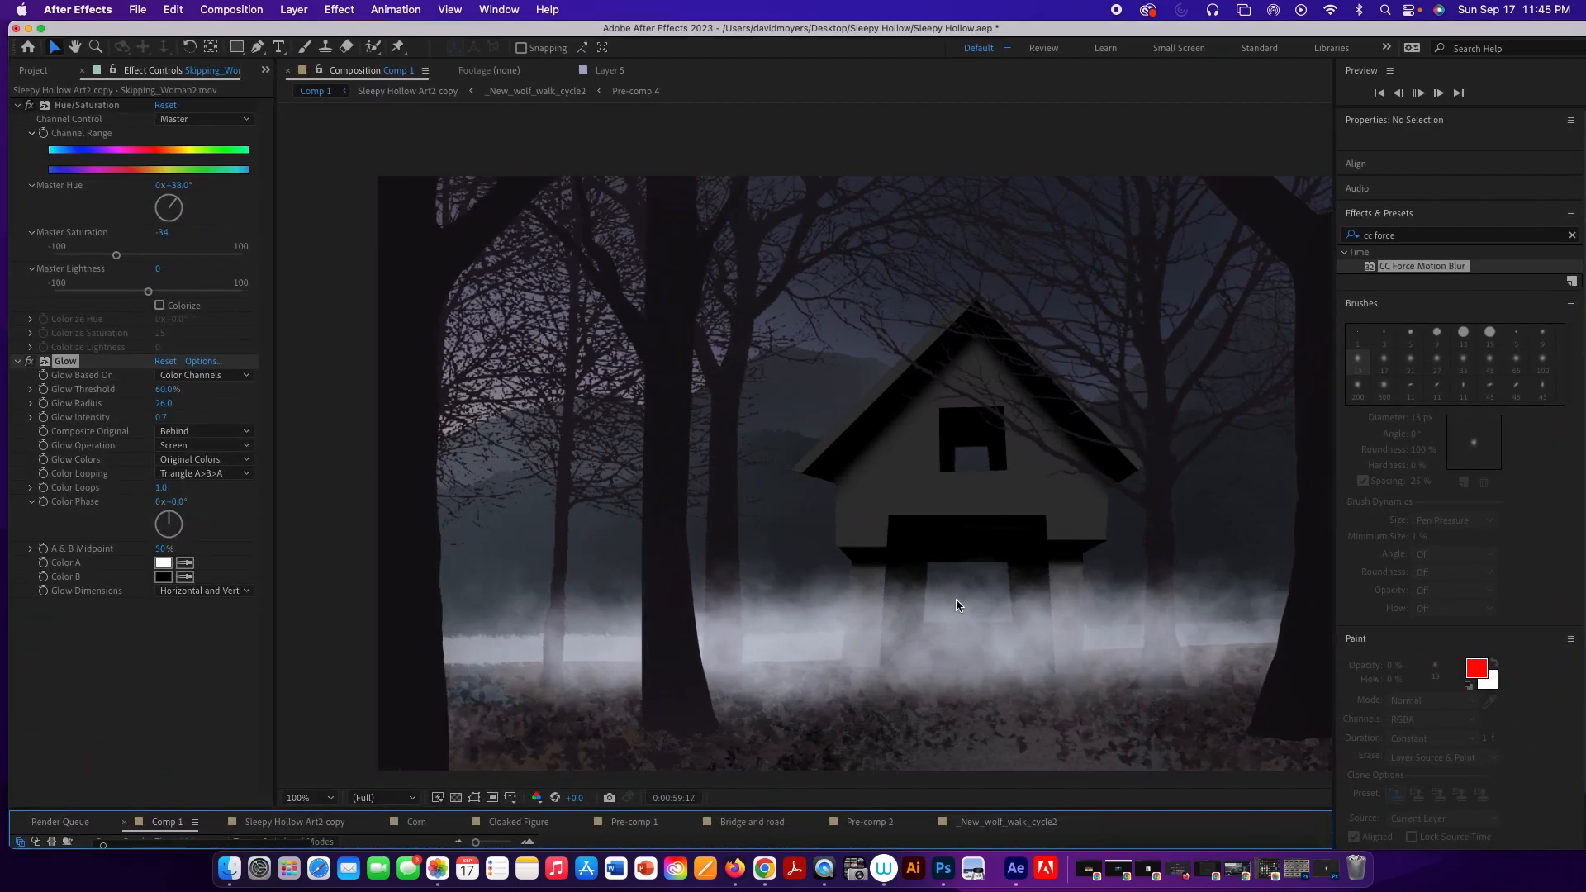
key(space)
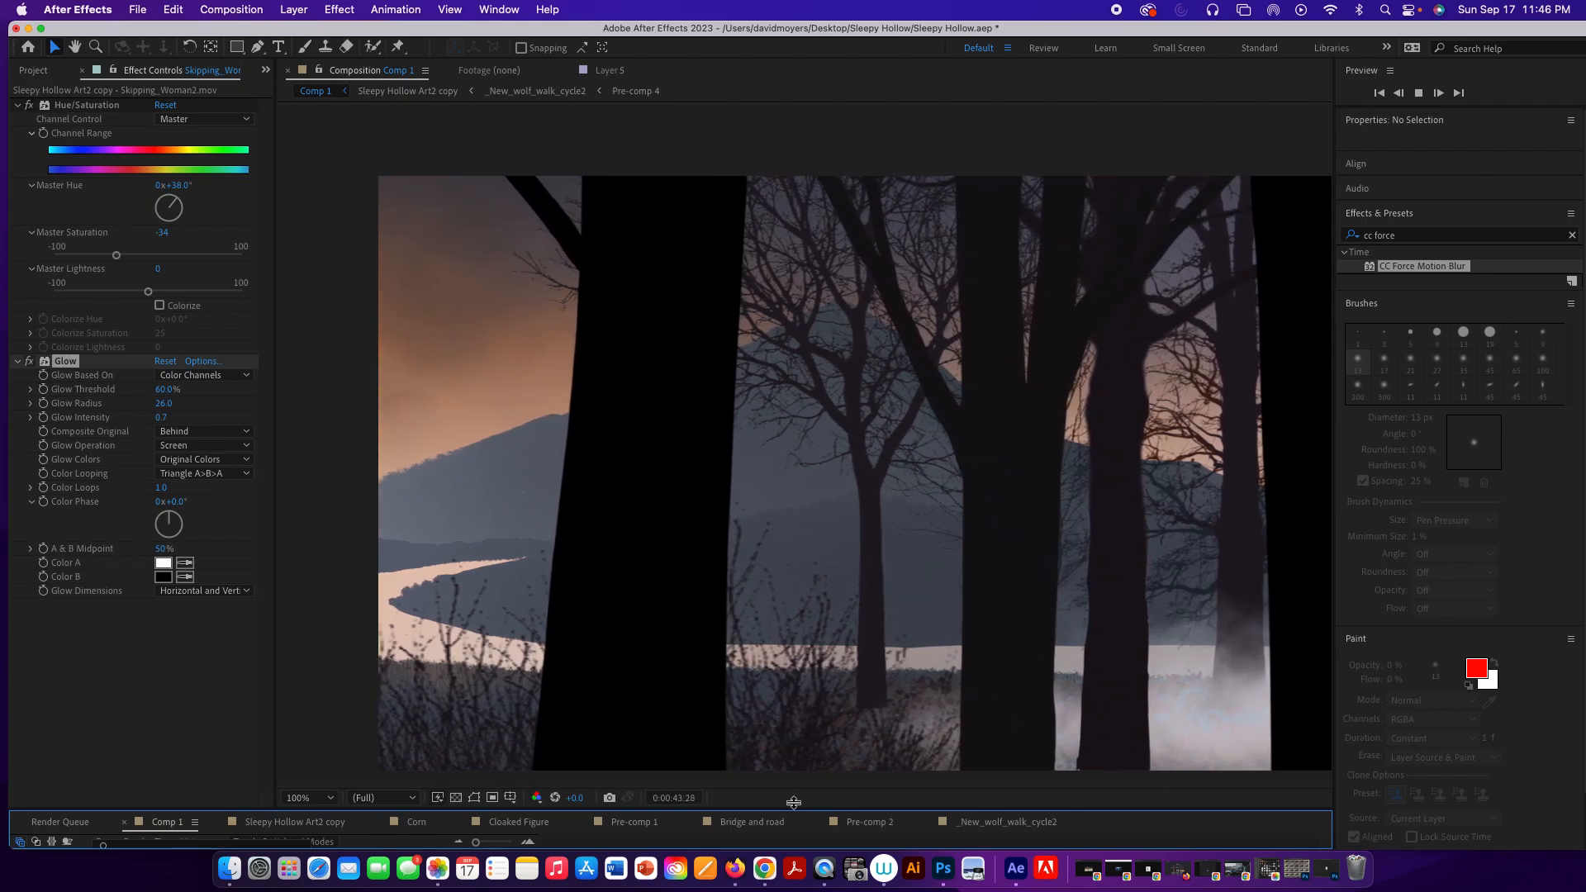
key(space)
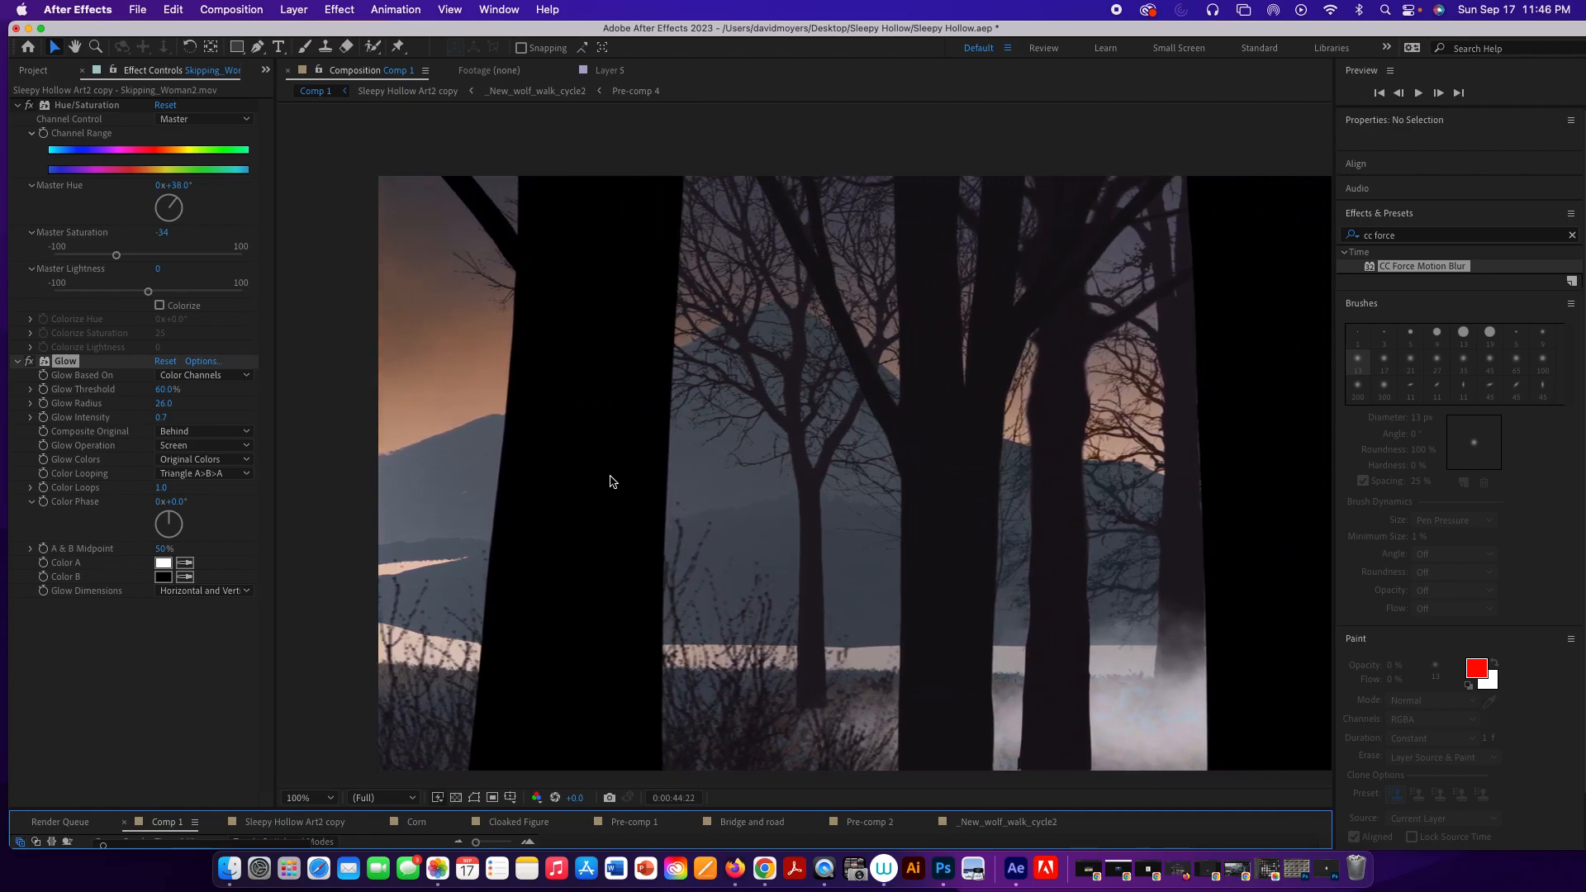
Enlarge the timeline area and open the Sleepy Hollow Art2 copy composition.
drag(780, 816, 796, 504)
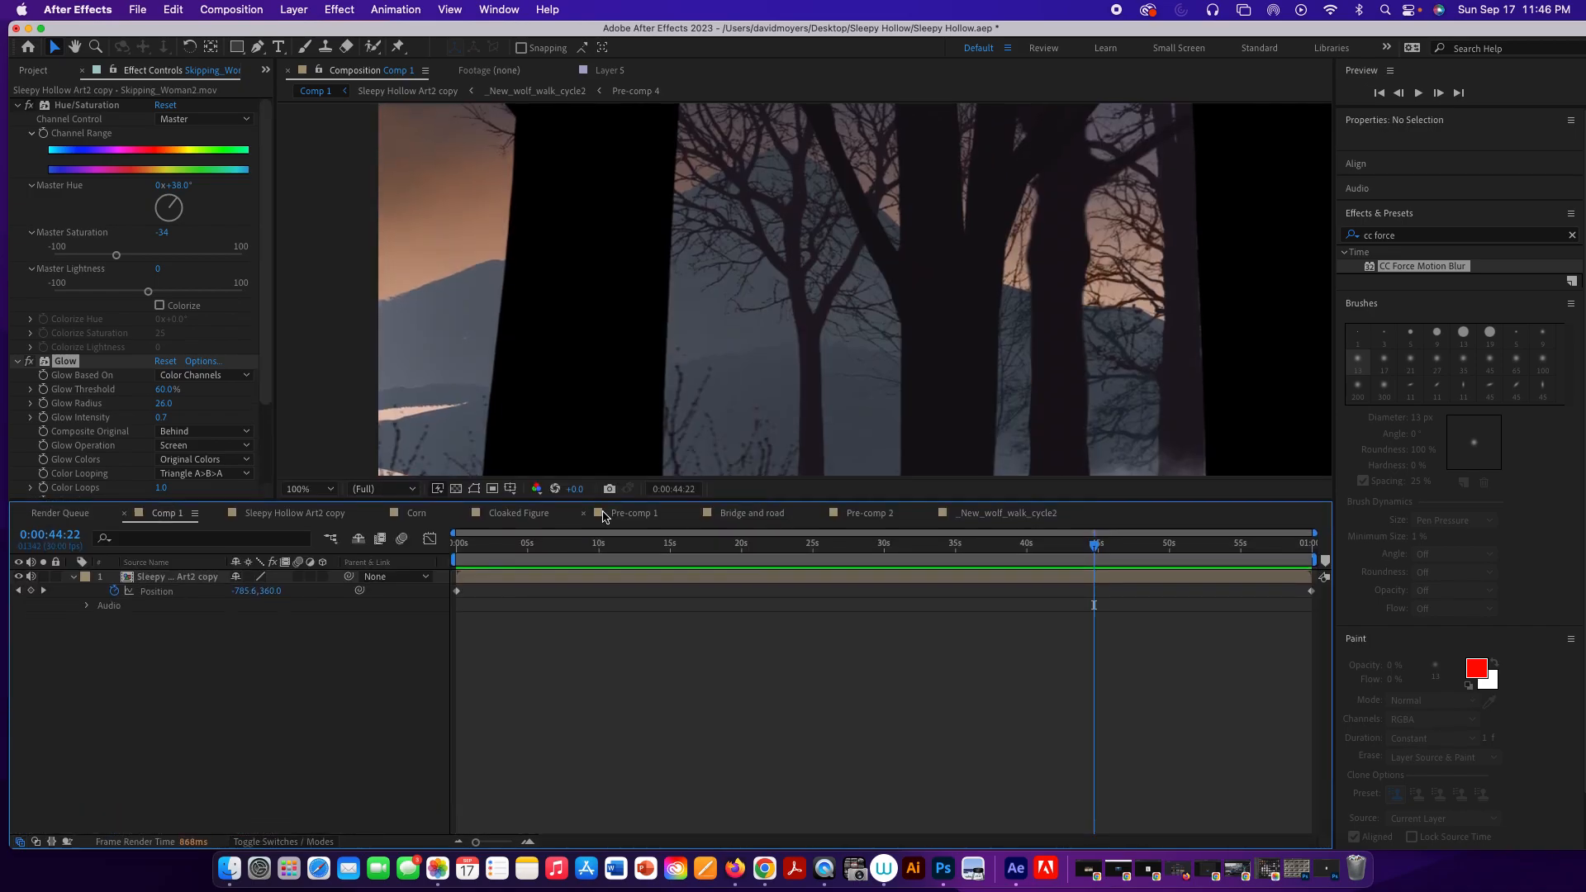
scroll(669, 343, down, 1)
scroll(669, 343, down, 1)
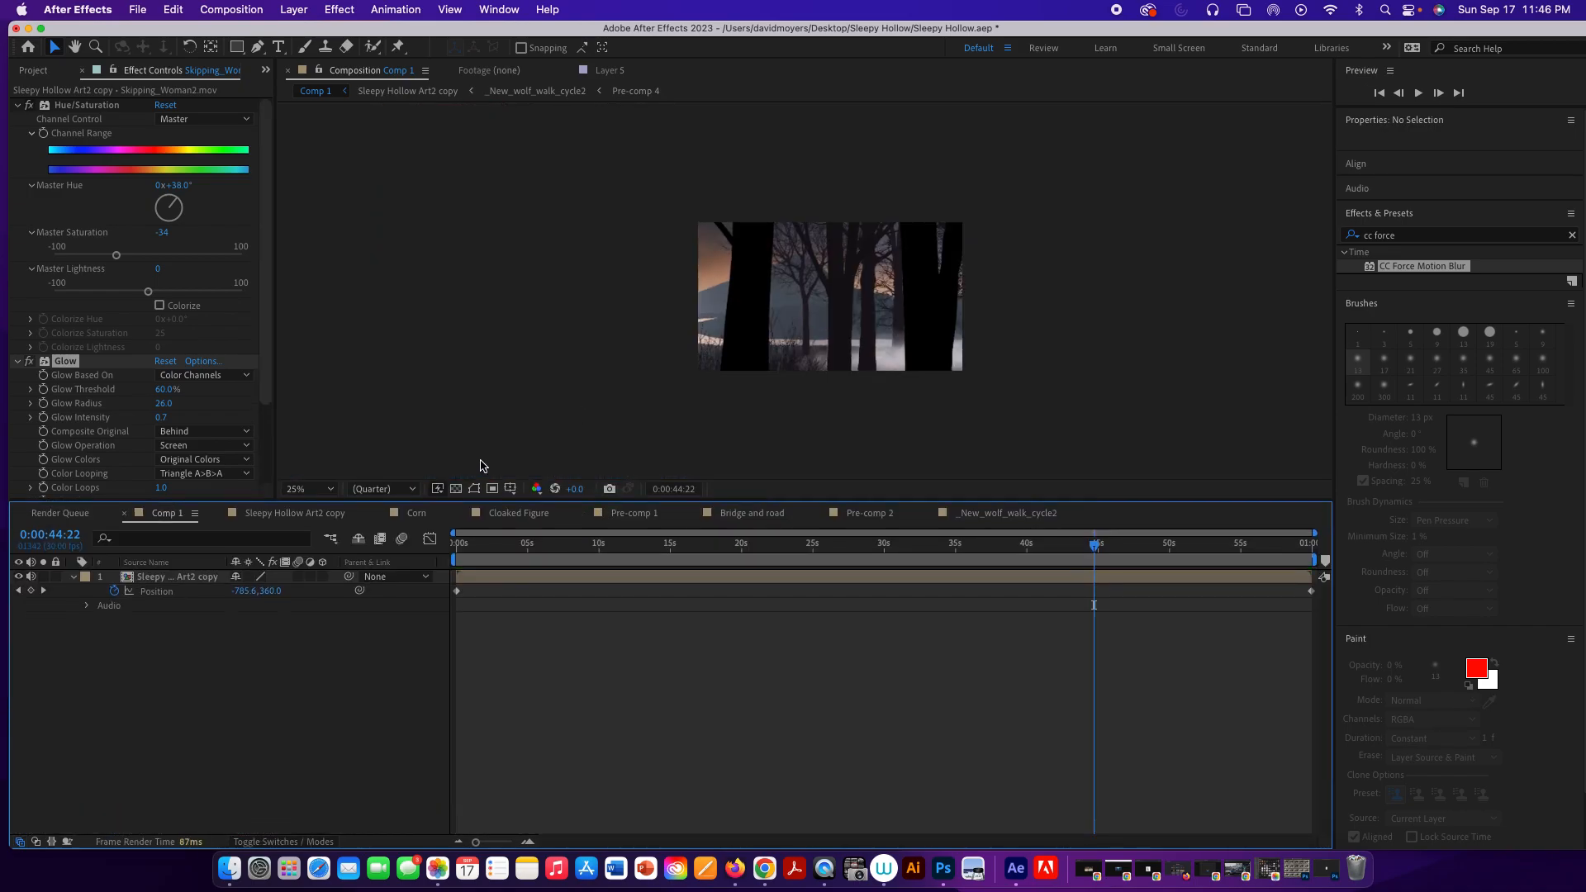
click(289, 513)
scroll(539, 347, down, 1)
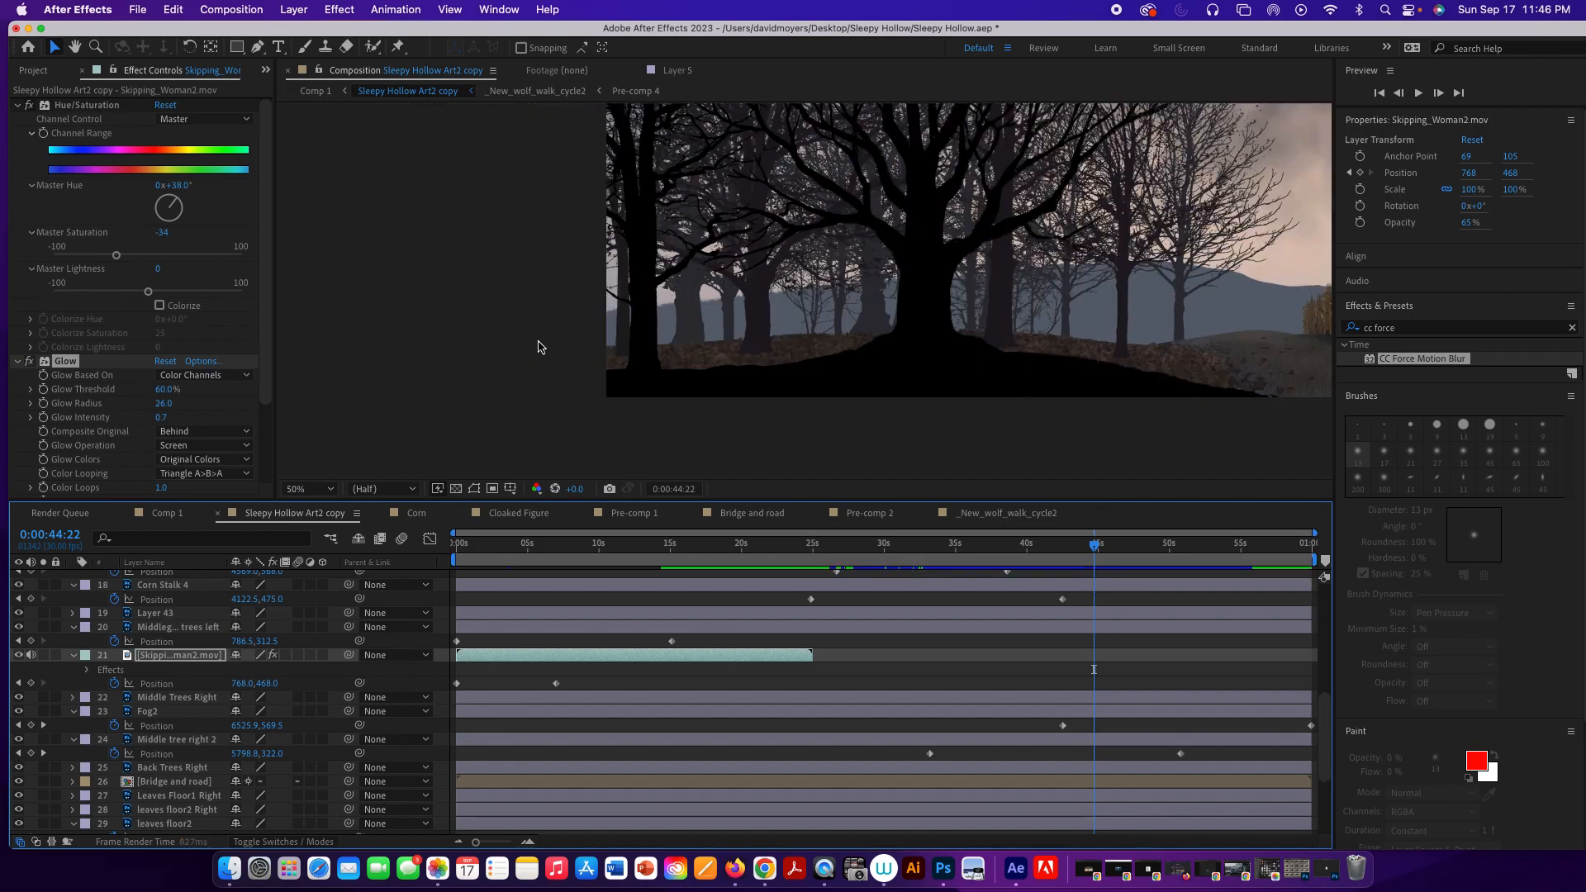
scroll(539, 347, down, 1)
drag(857, 296, 512, 342)
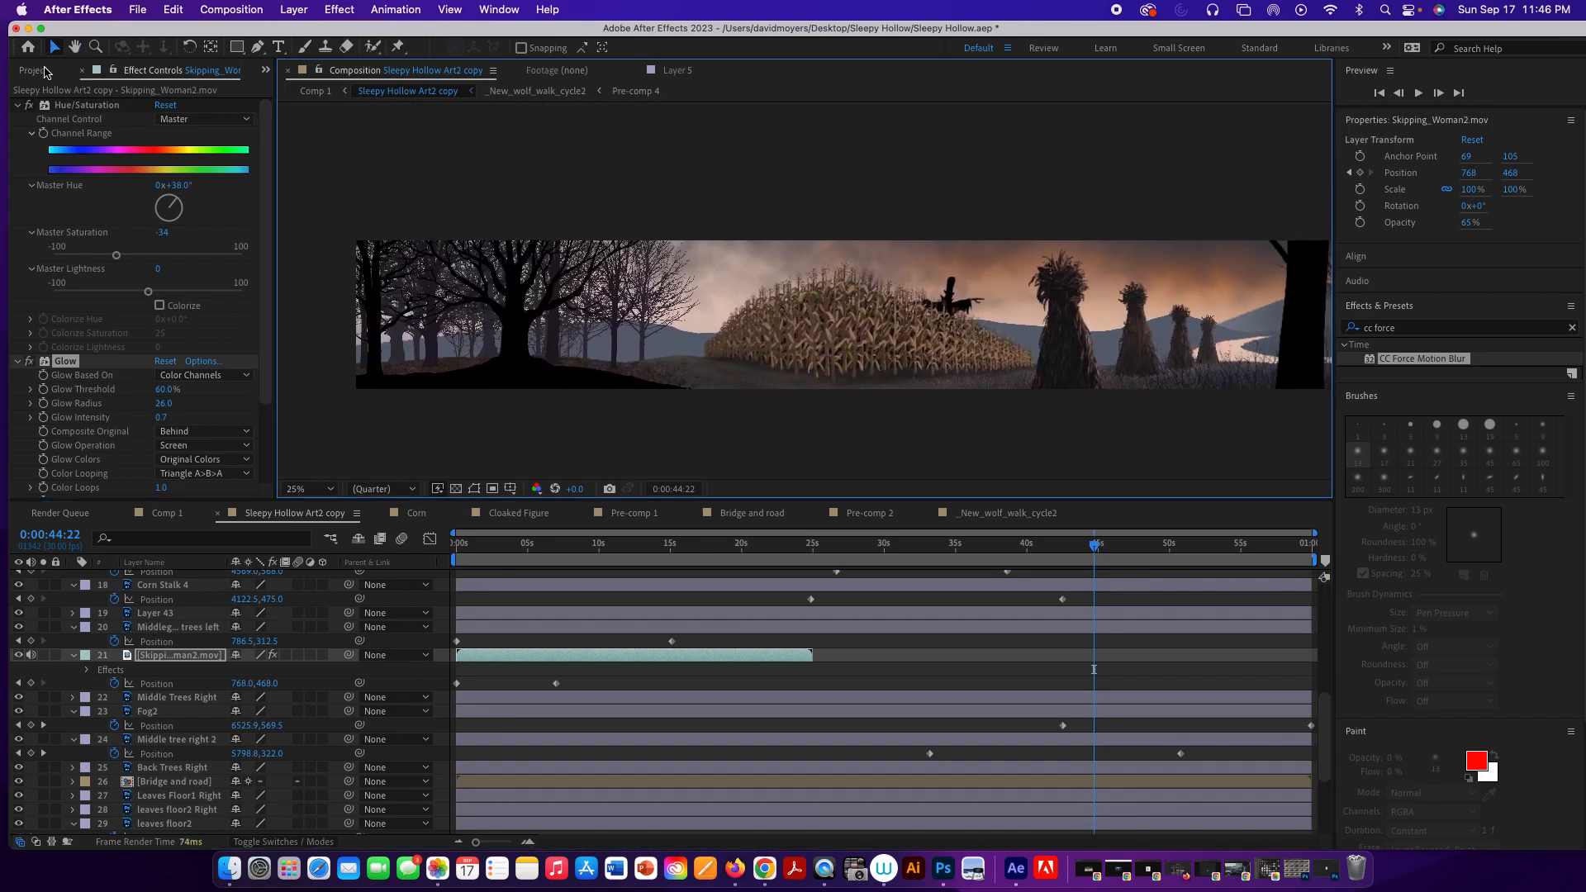
Import Cloaked_Walk_cycle.mov from the Sleepy Hollow folder into the project as footage.
click(33, 70)
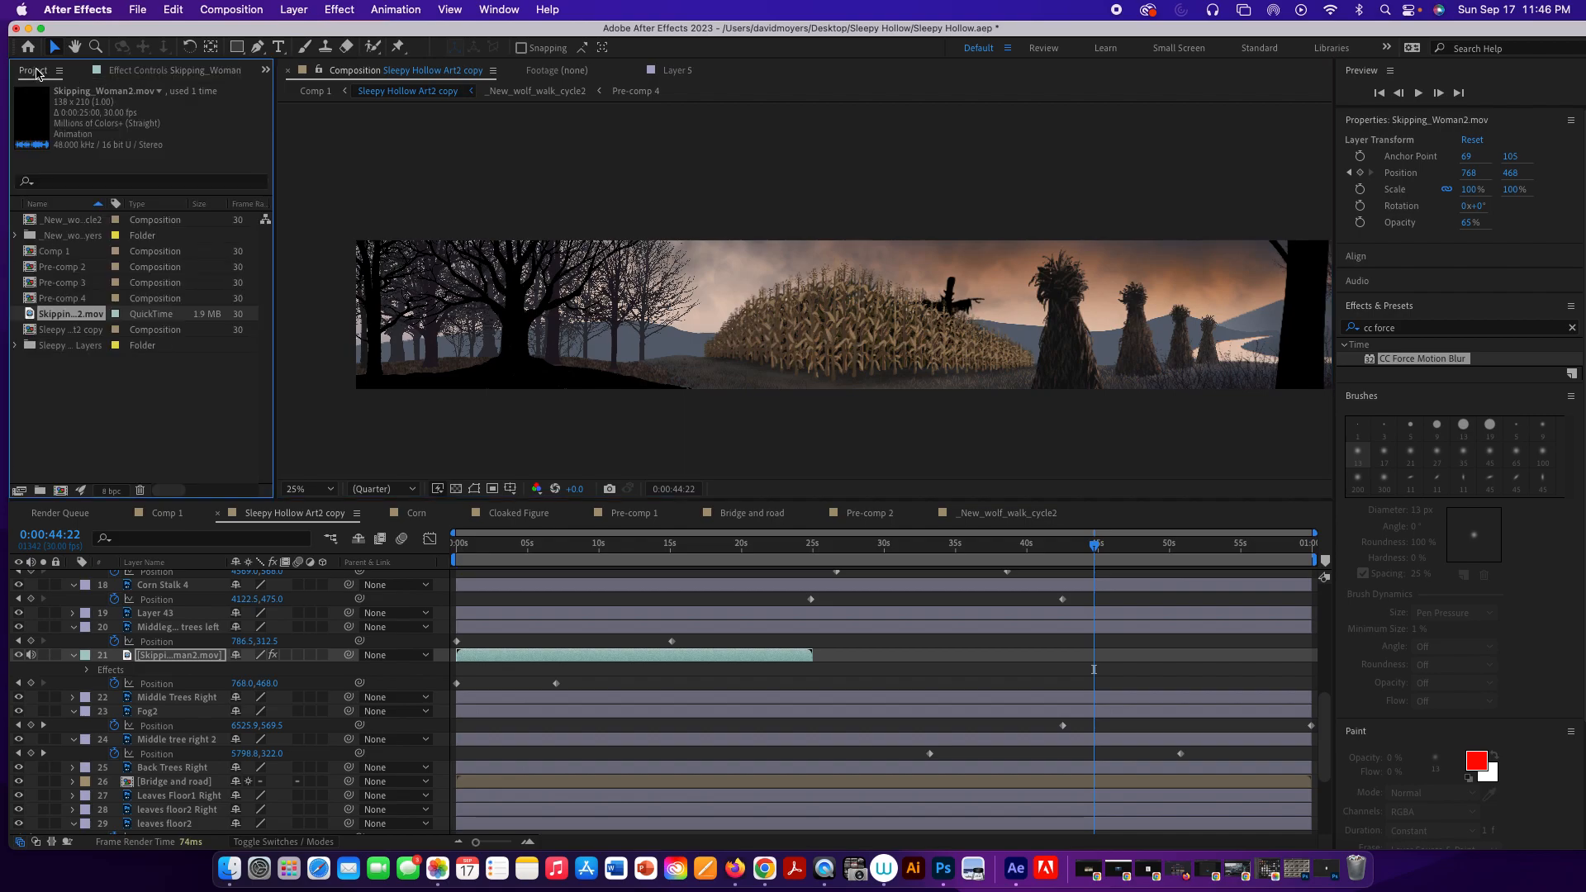
click(152, 404)
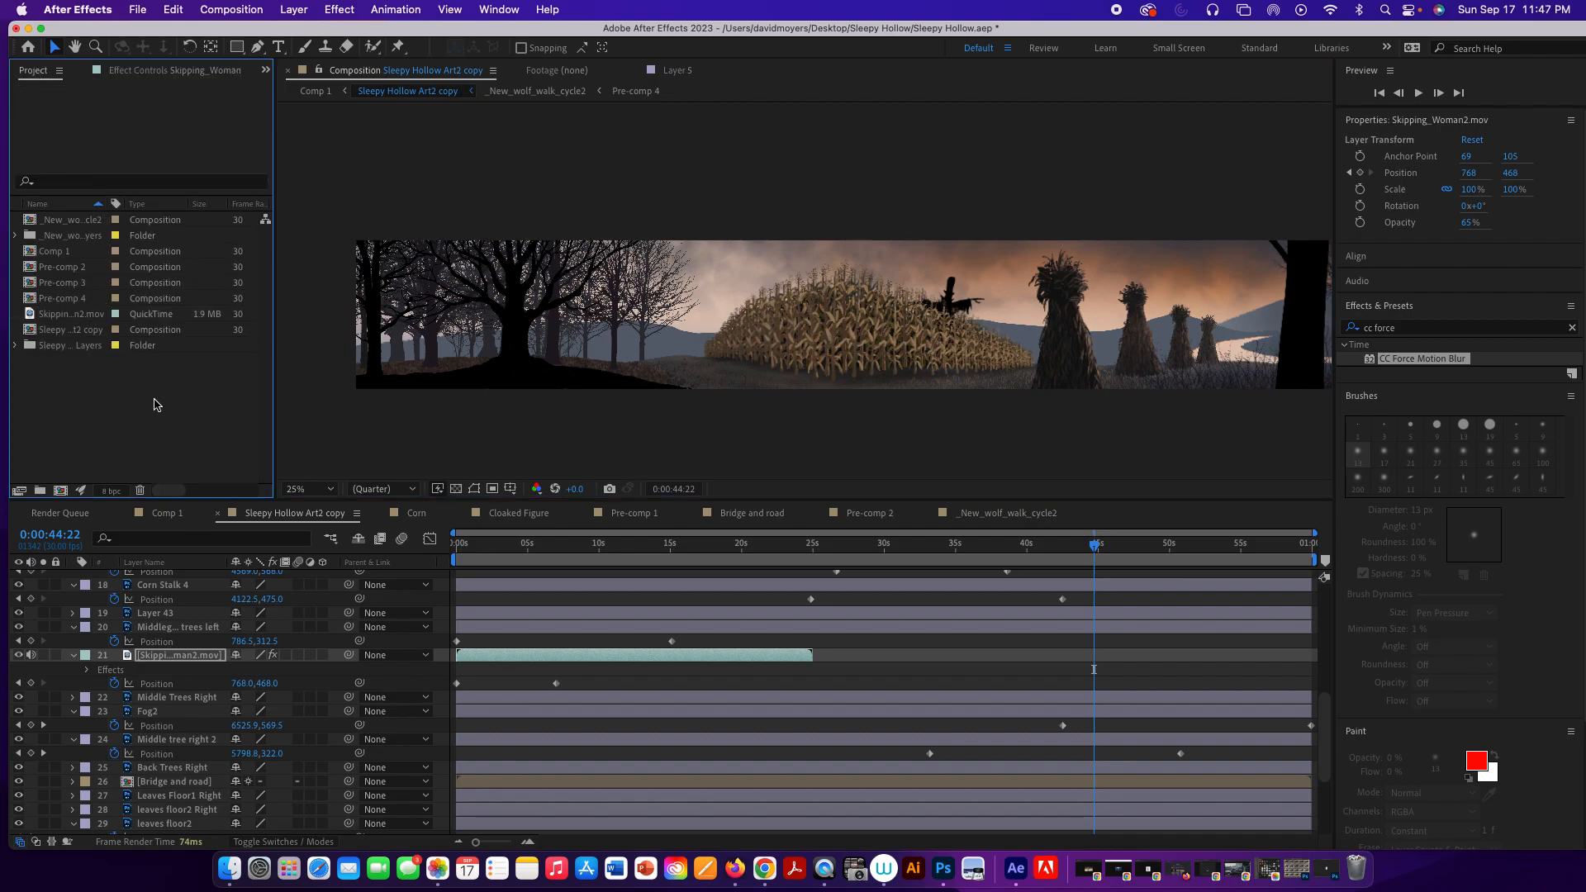
double_click(157, 404)
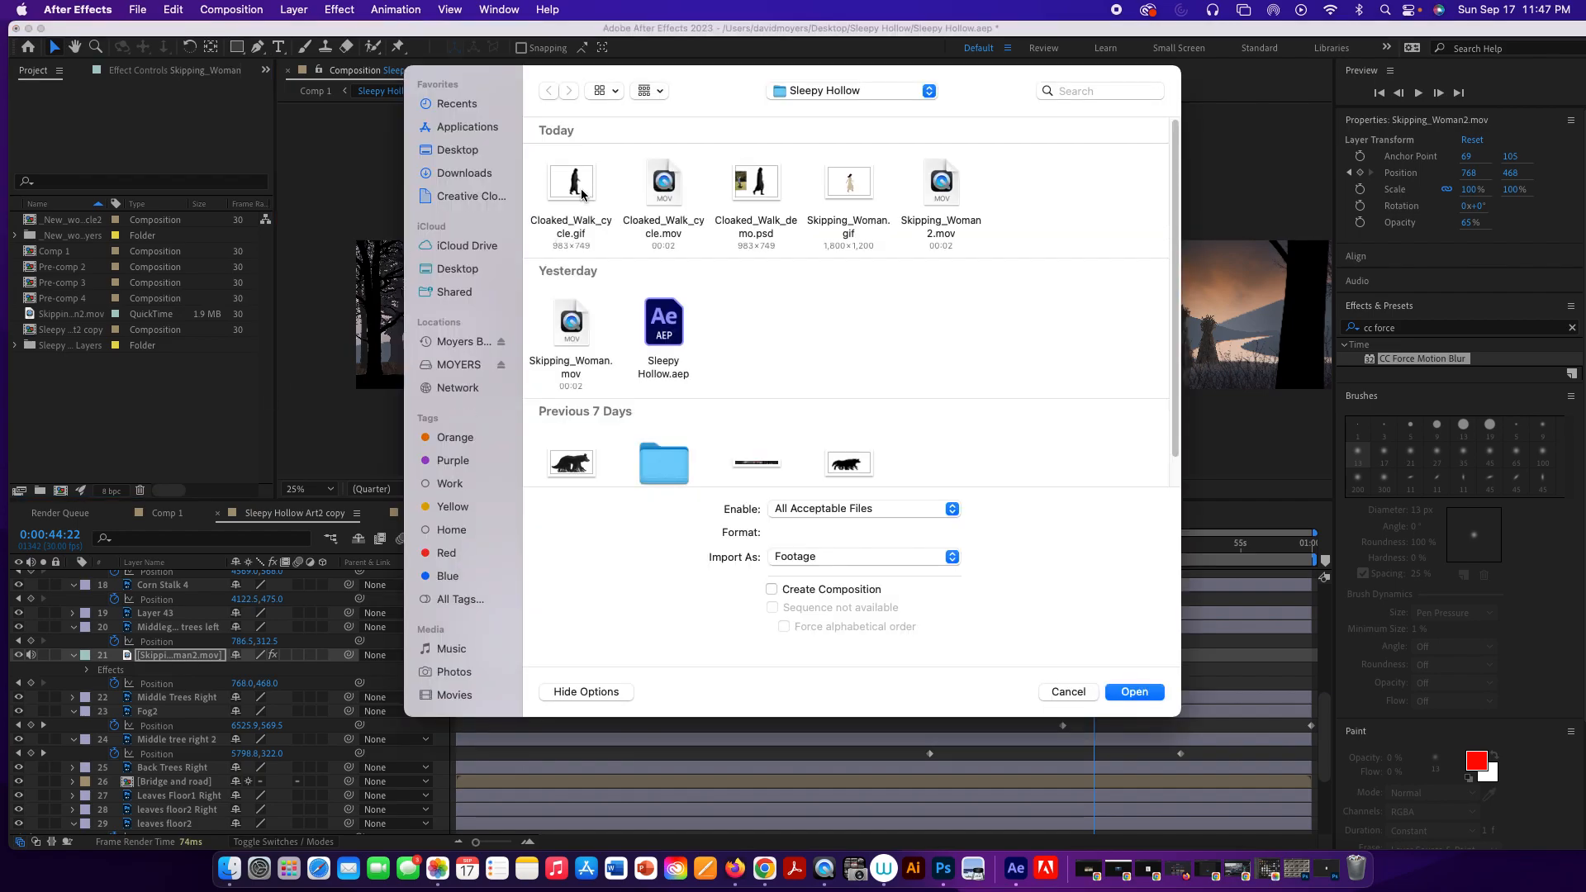
click(667, 189)
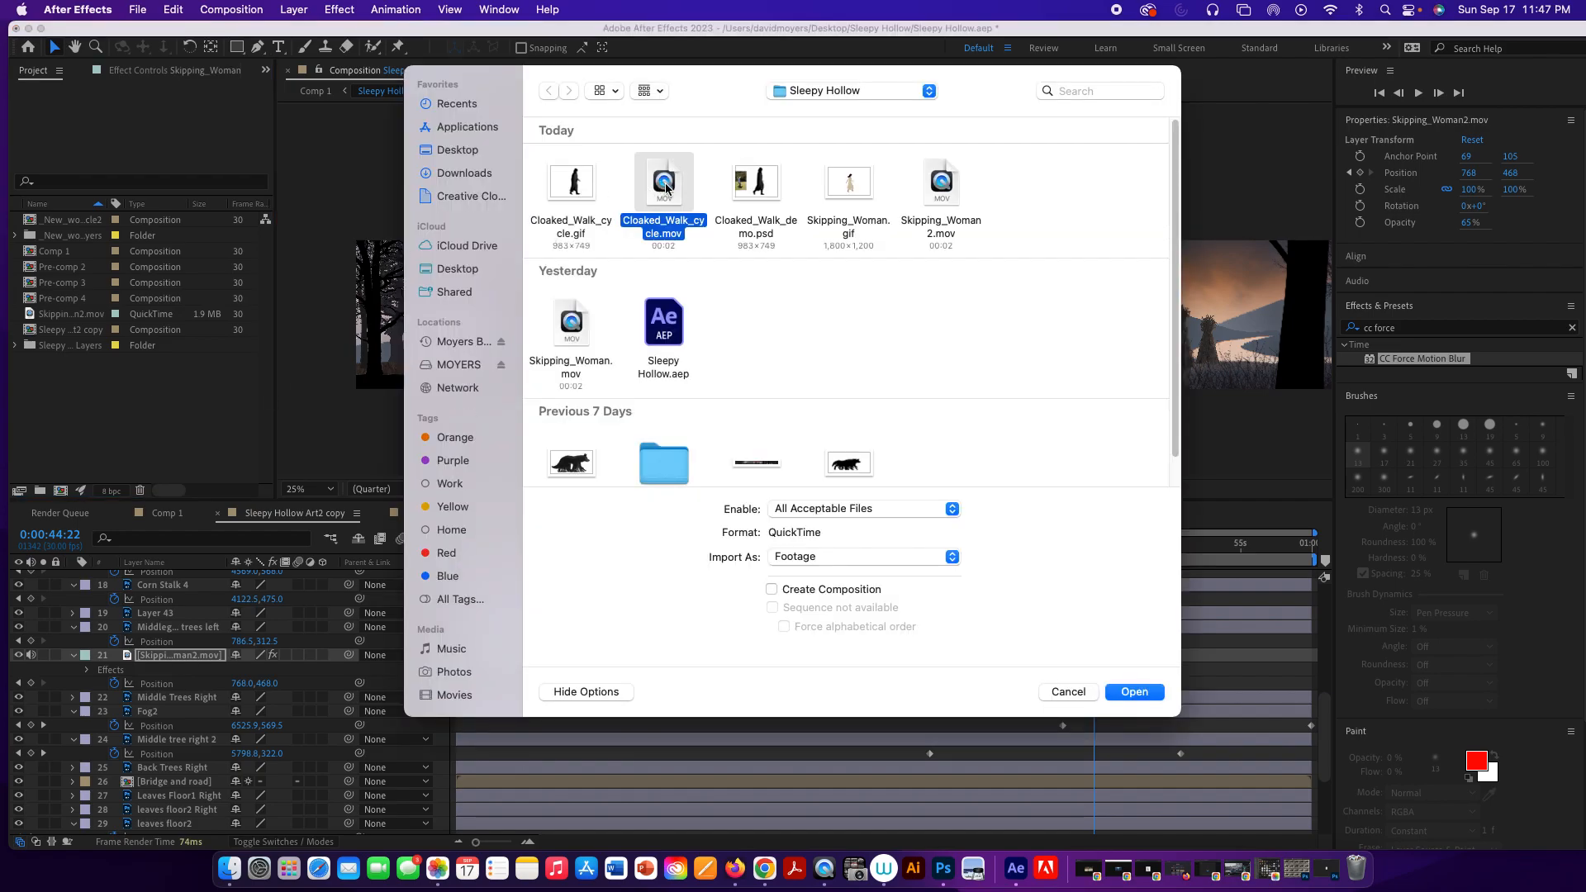
click(1135, 693)
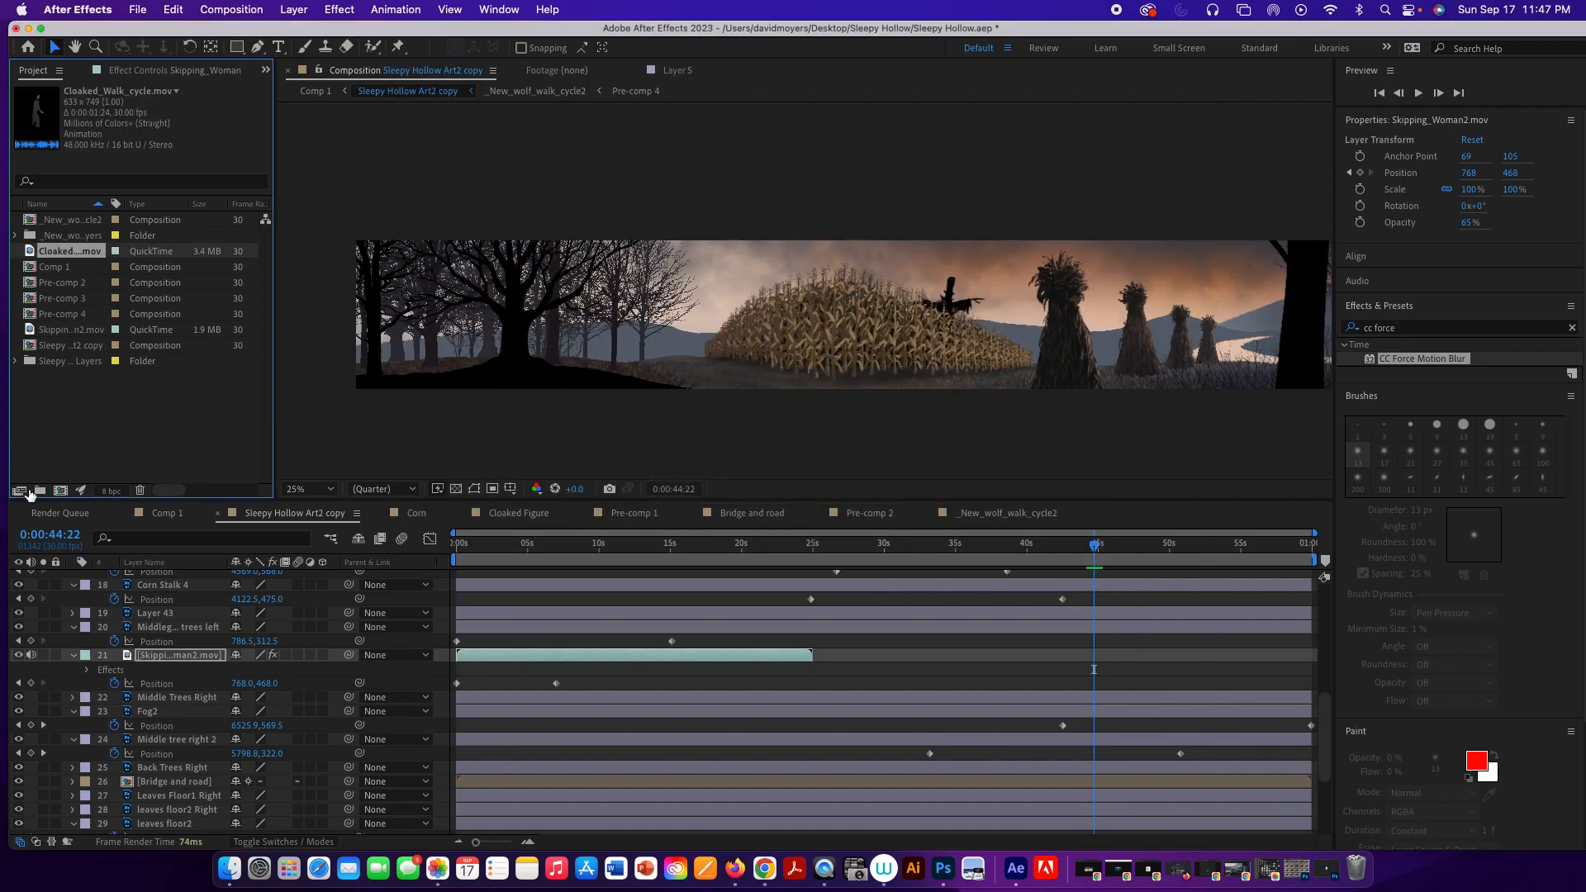
Interpret the Cloaked_Walk_cycle.mov footage to loop 15 times.
click(19, 490)
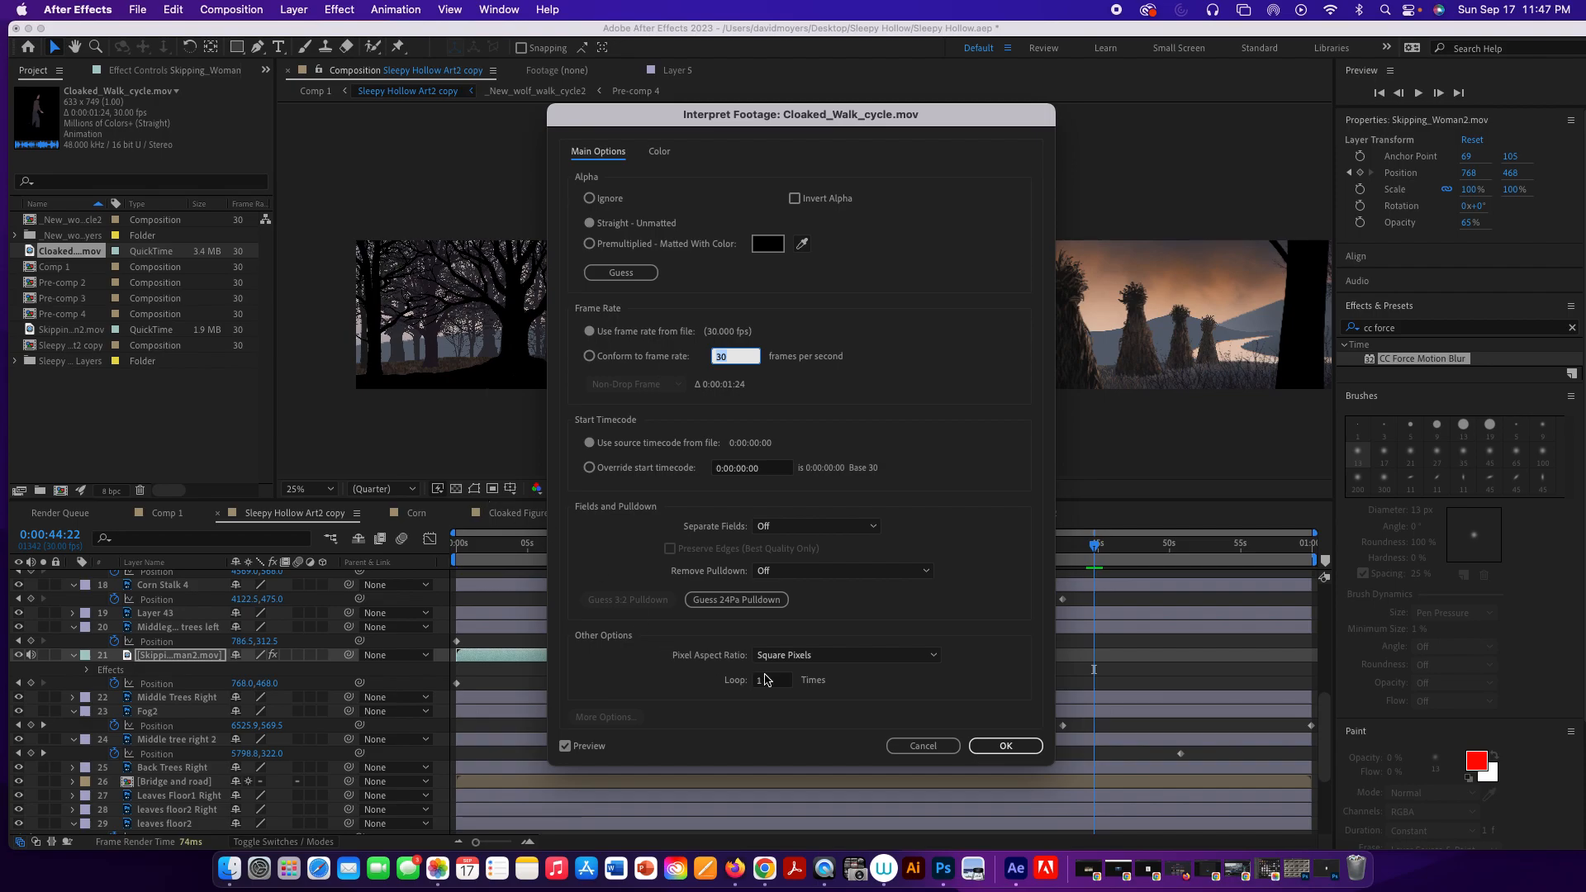
click(754, 680)
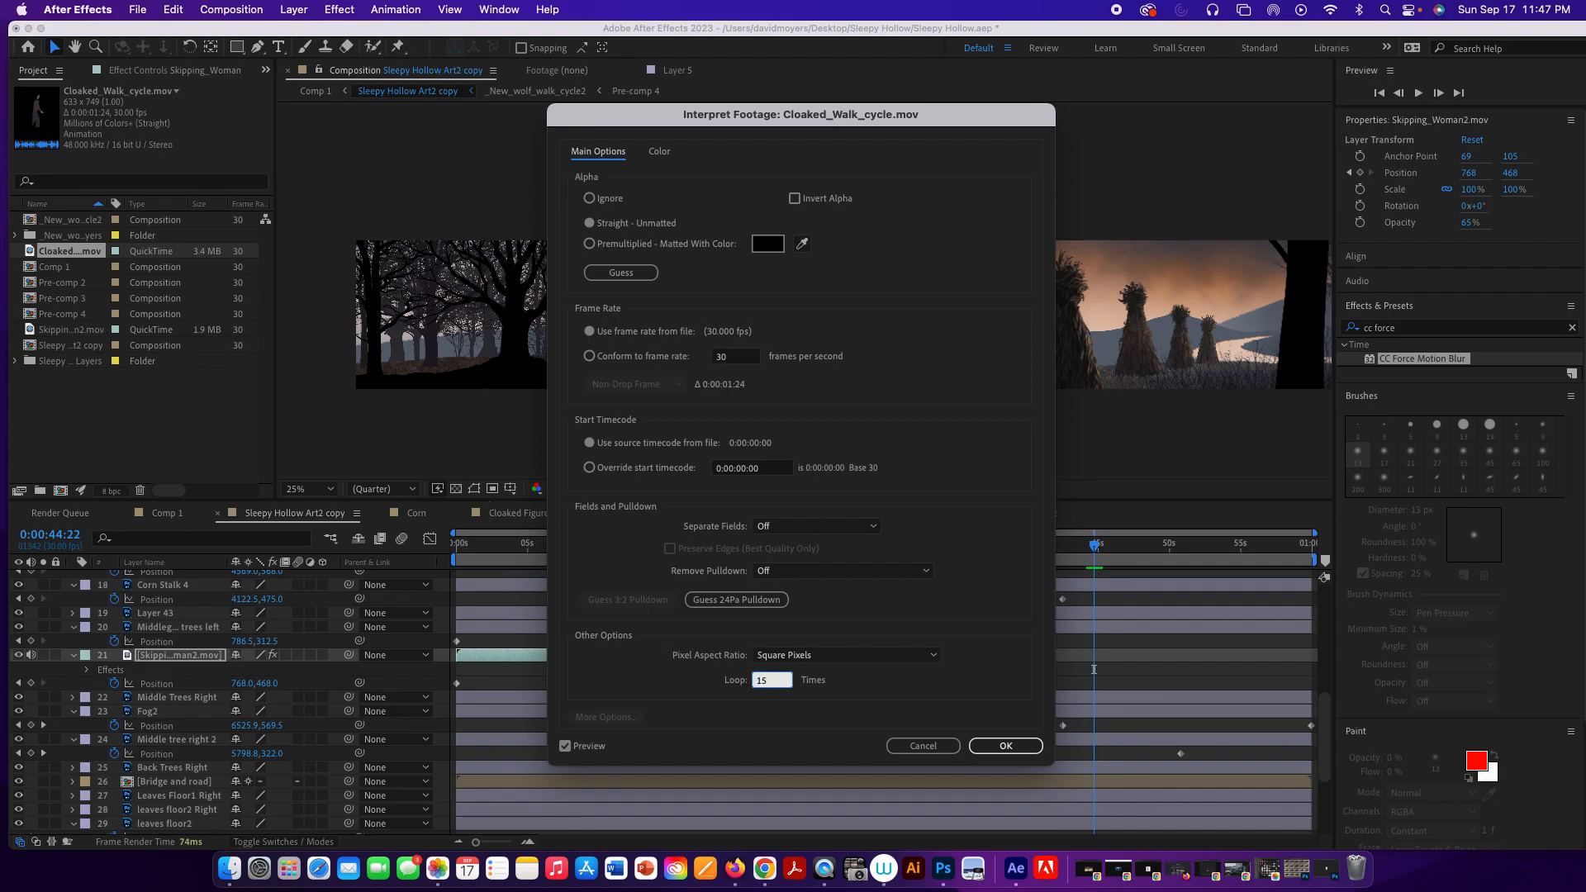
click(1003, 752)
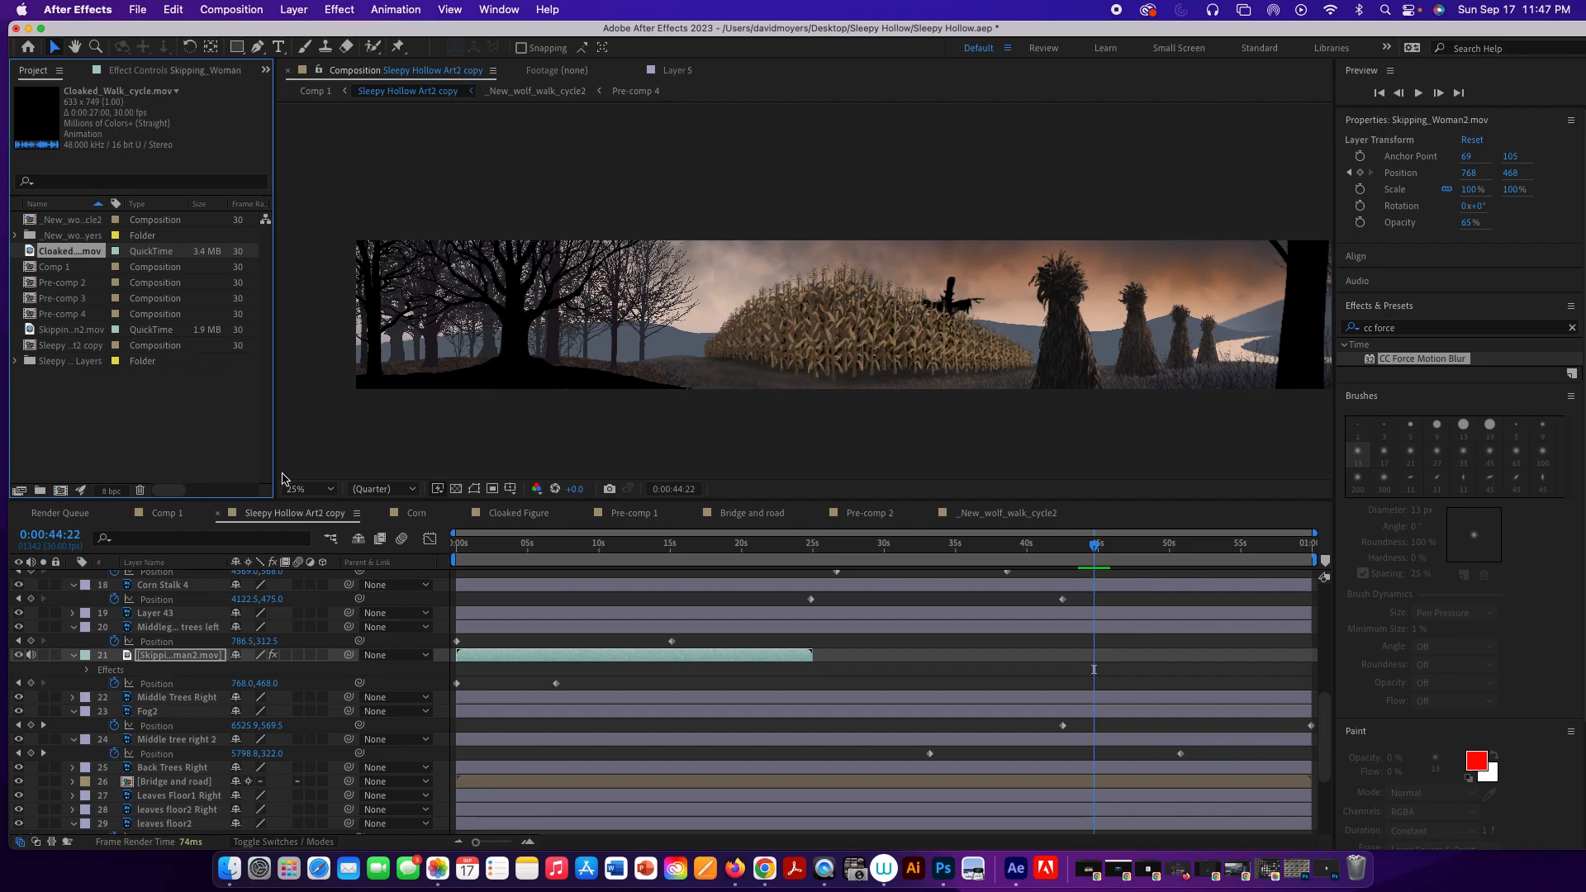
Add Cloaked_Walk_cycle.mov as the topmost layer of the Sleepy Hollow Art2 copy composition.
scroll(183, 608, up, 8)
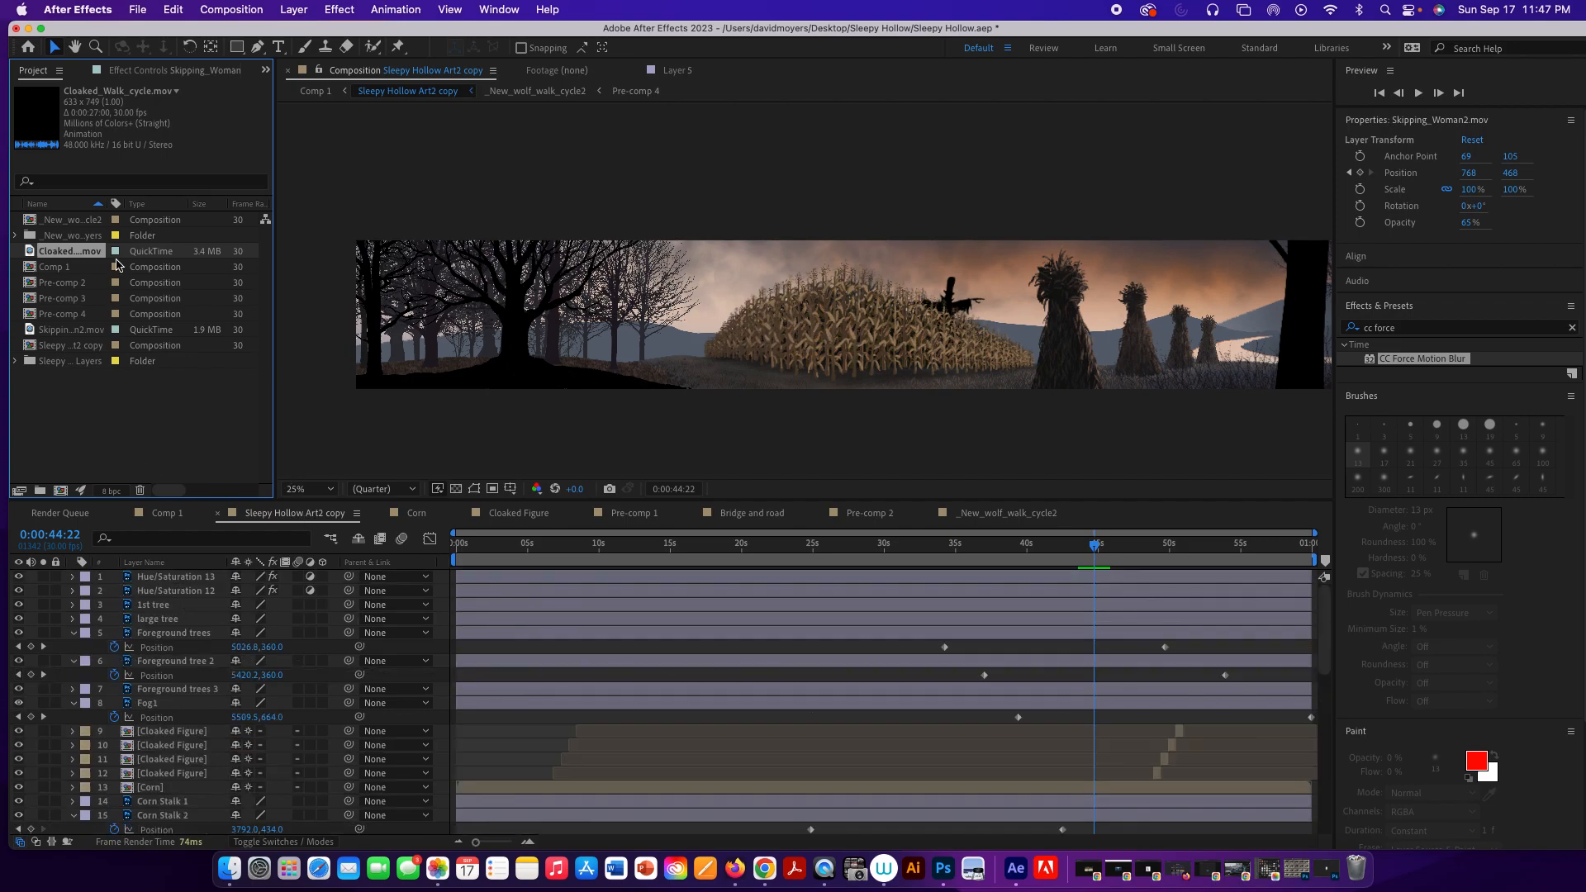
drag(84, 258, 185, 579)
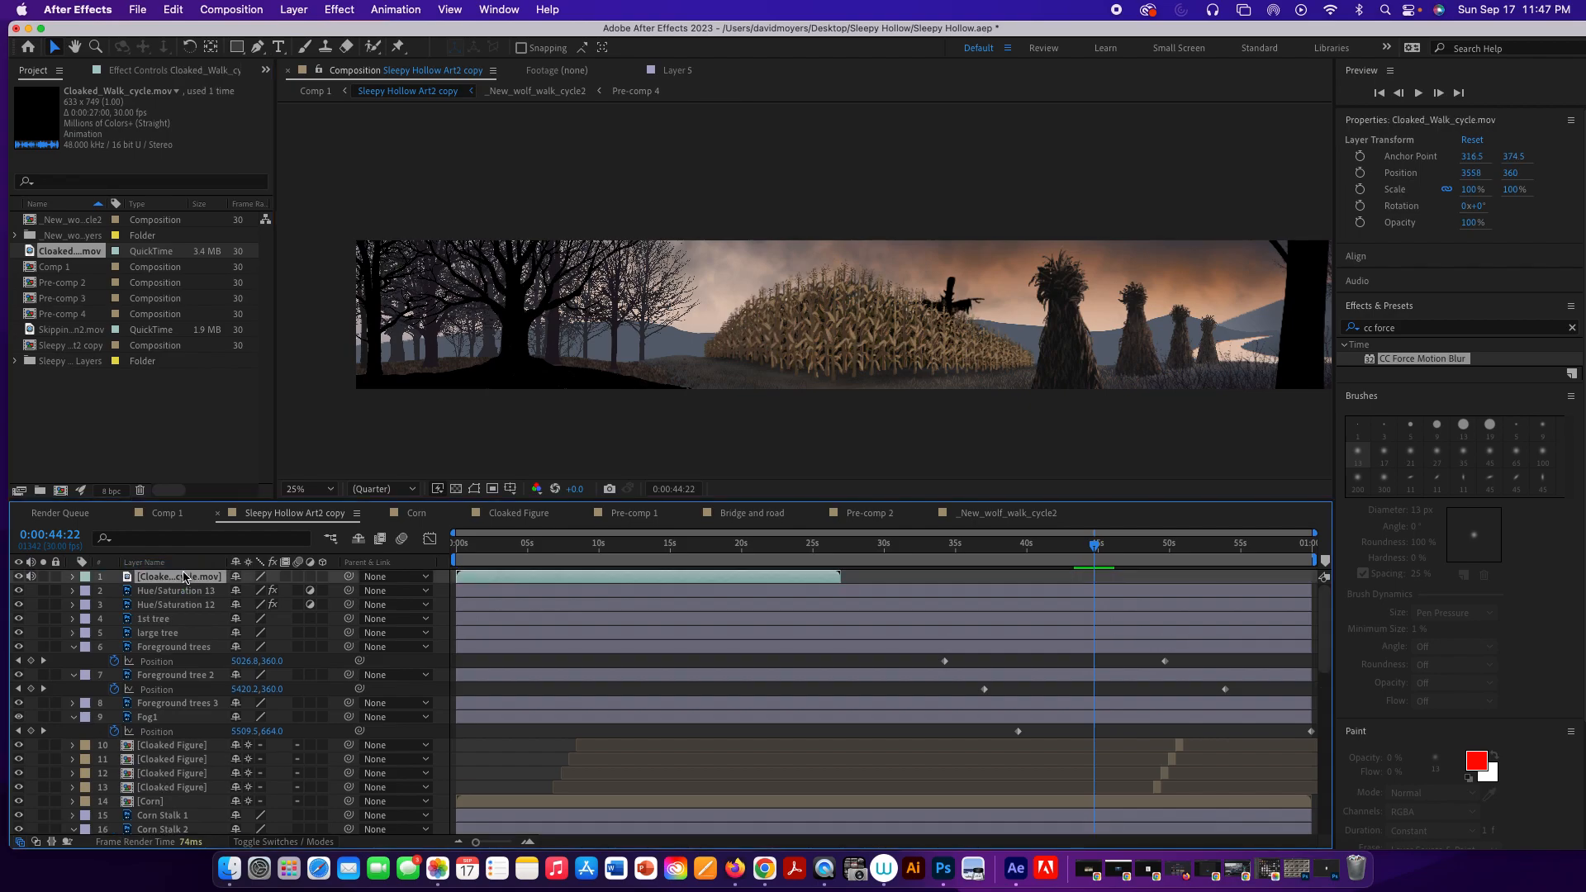
scroll(770, 367, down, 2)
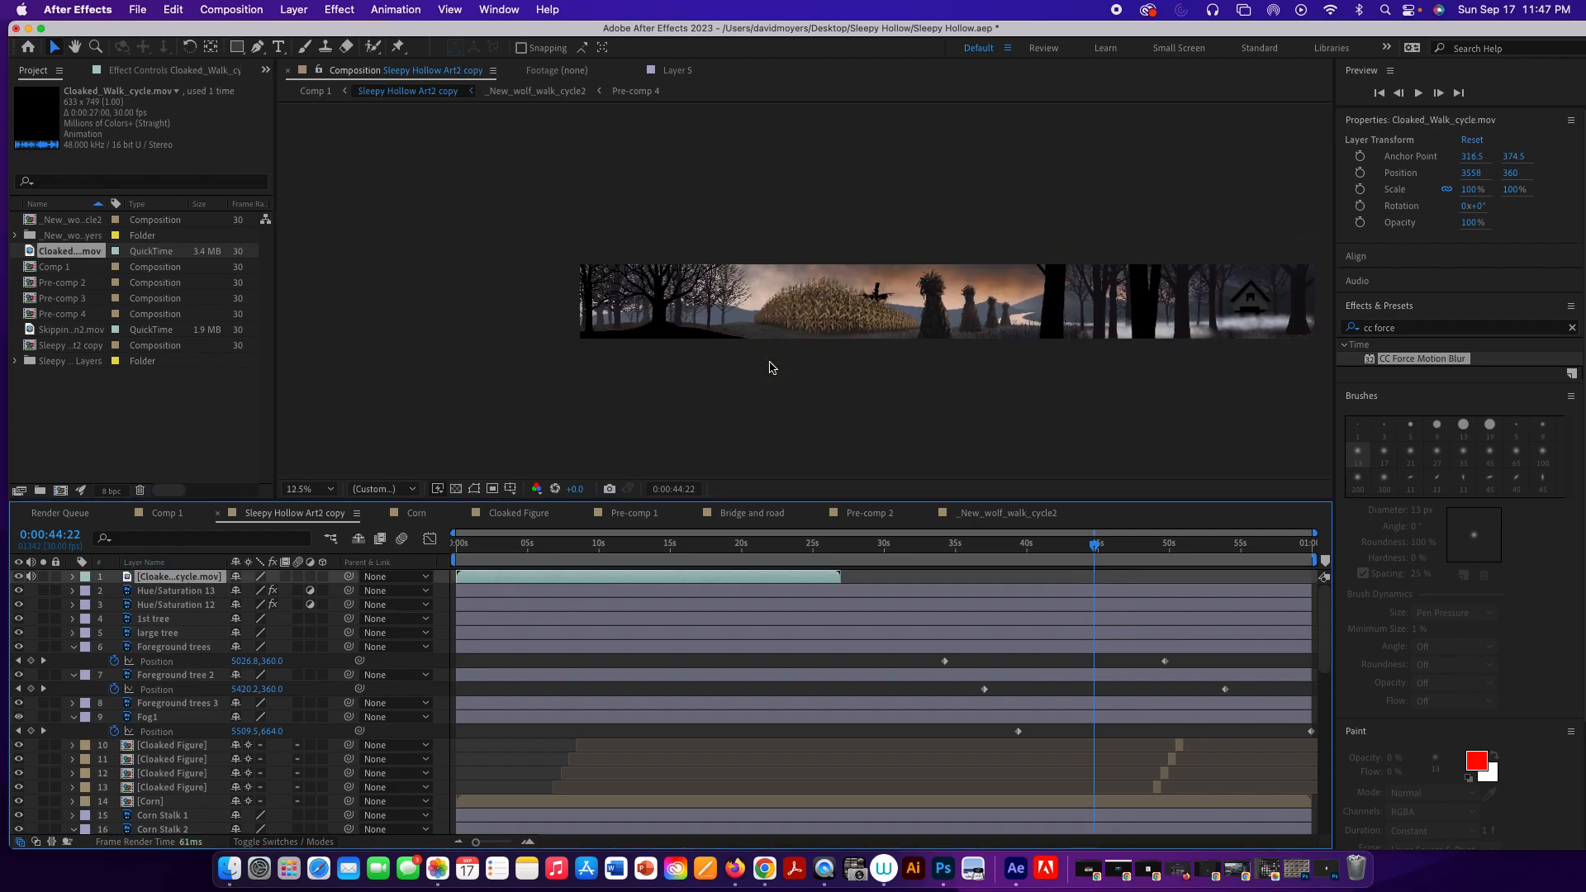
Show source names in the layer list and examine the panorama from the corn mound to the haystacks for the cloaked figure.
click(185, 564)
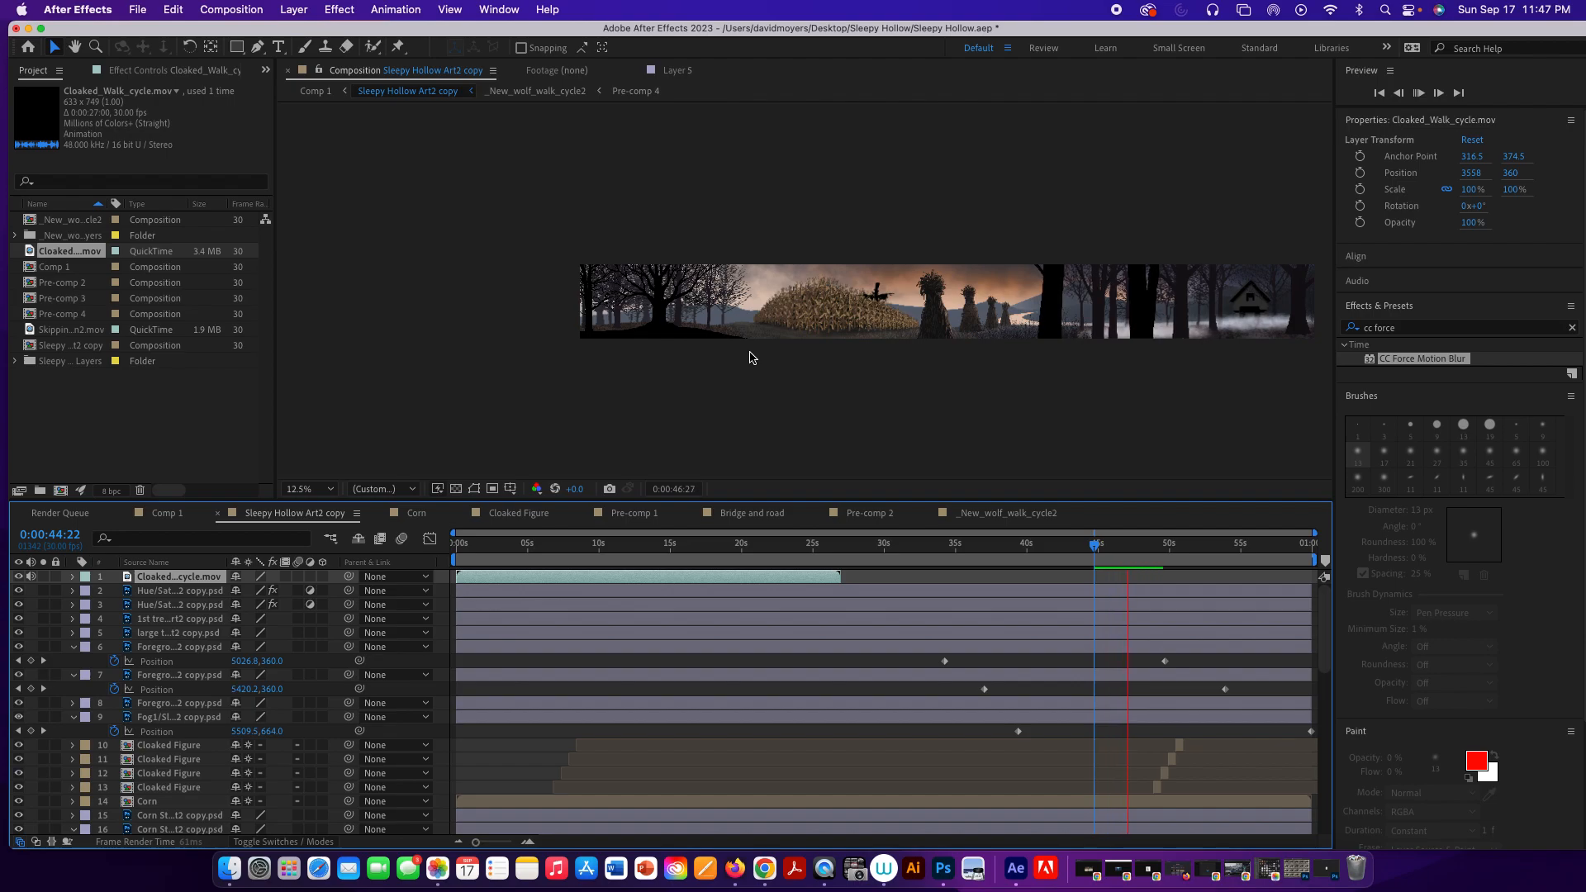
key(space)
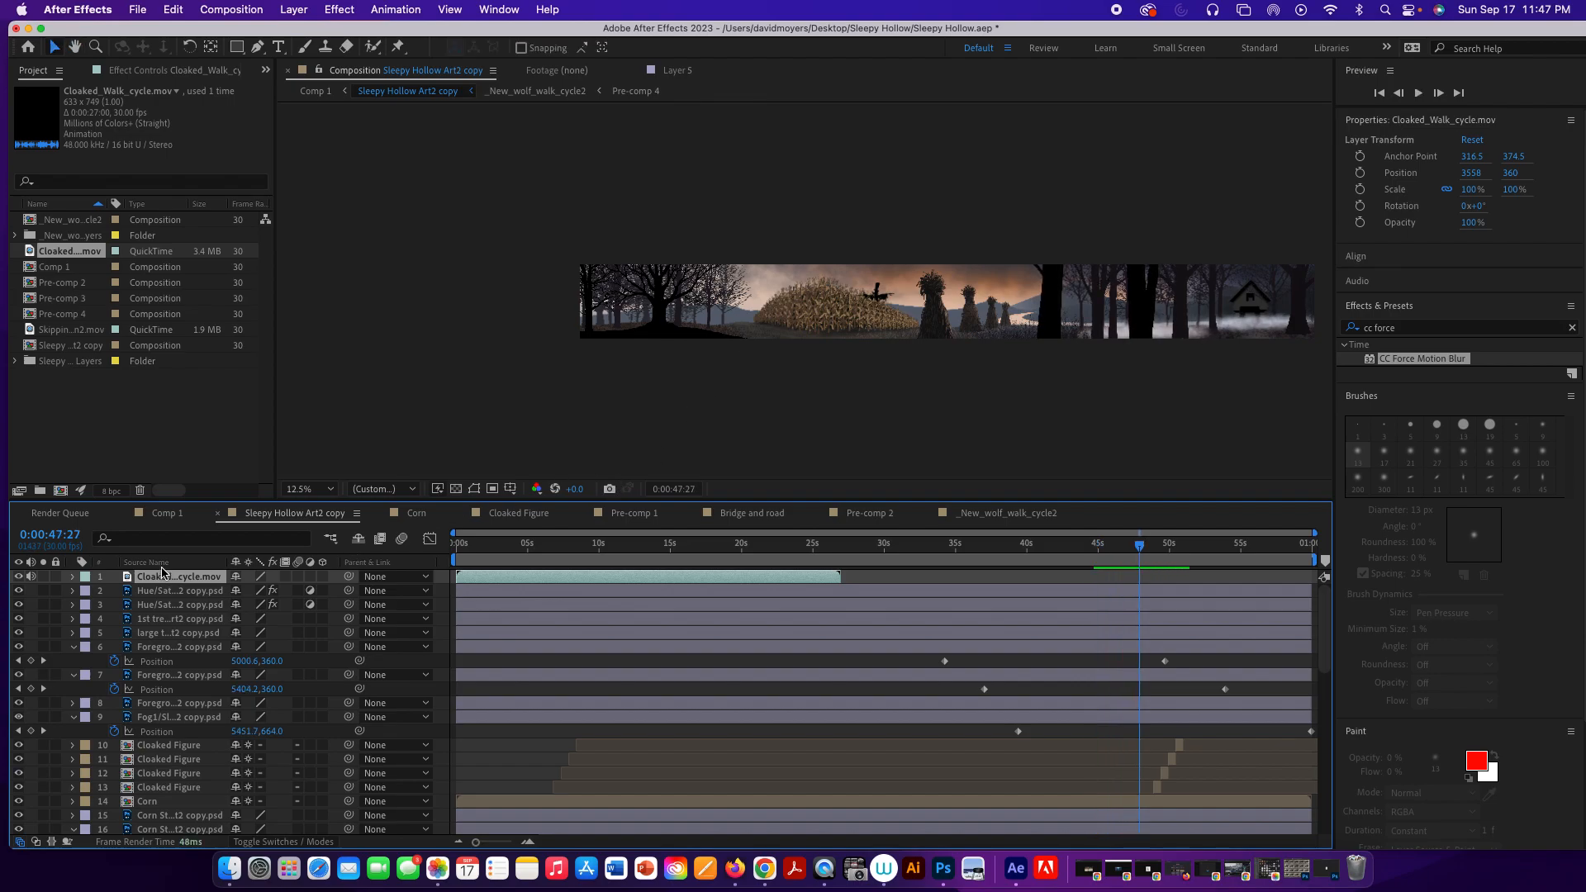
key(comma)
scroll(815, 366, up, 4)
scroll(813, 370, up, 2)
key(space)
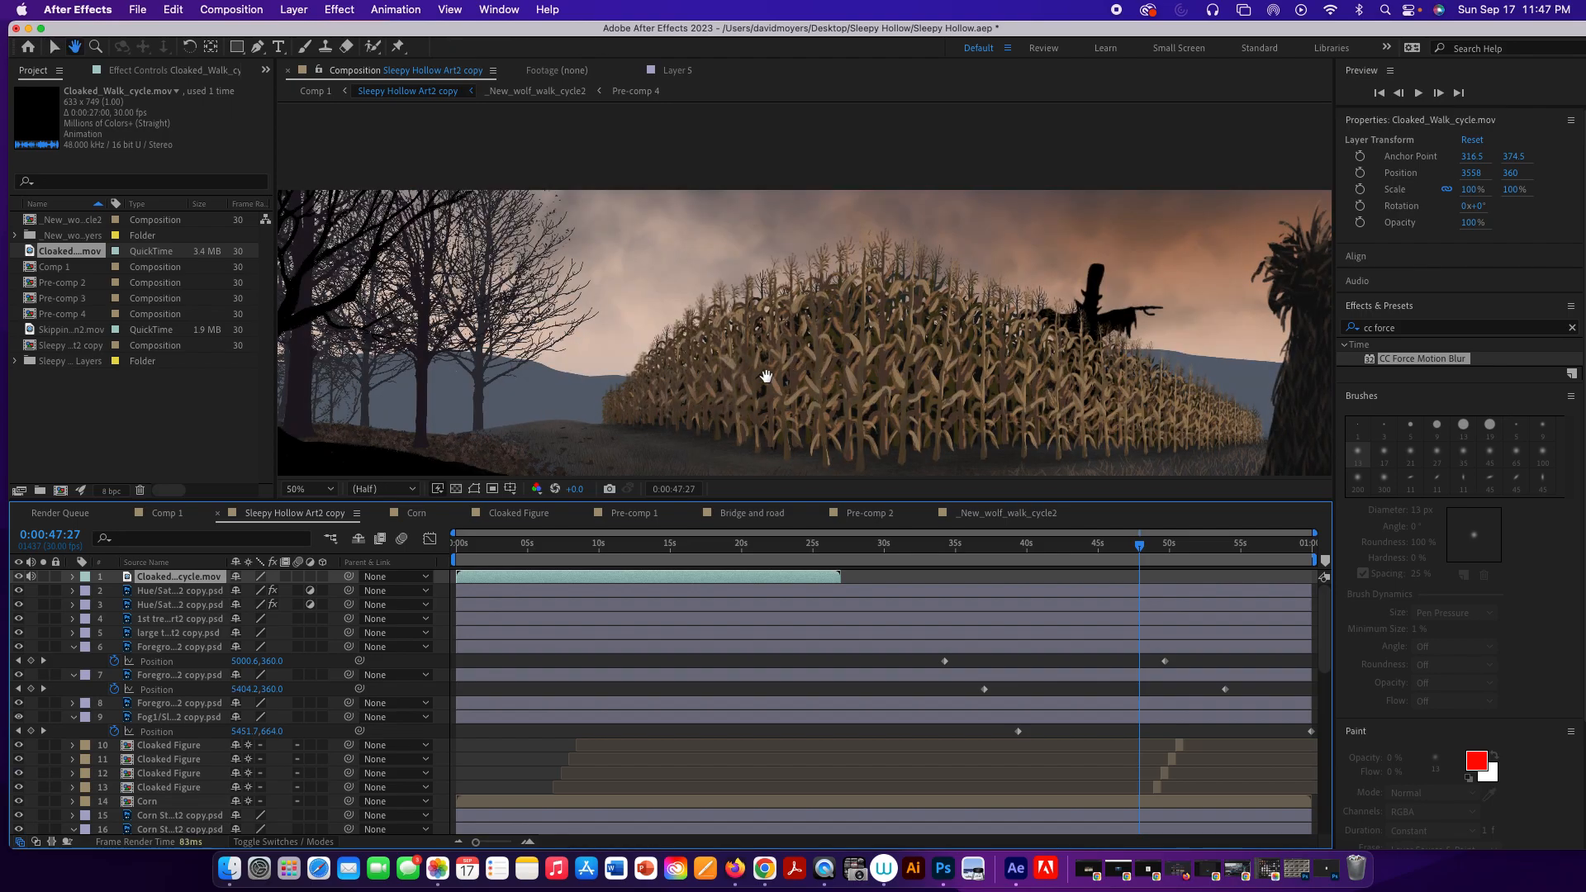
drag(663, 379, 988, 347)
drag(677, 330, 533, 314)
drag(800, 307, 425, 334)
drag(697, 337, 348, 342)
drag(628, 376, 917, 354)
click(201, 580)
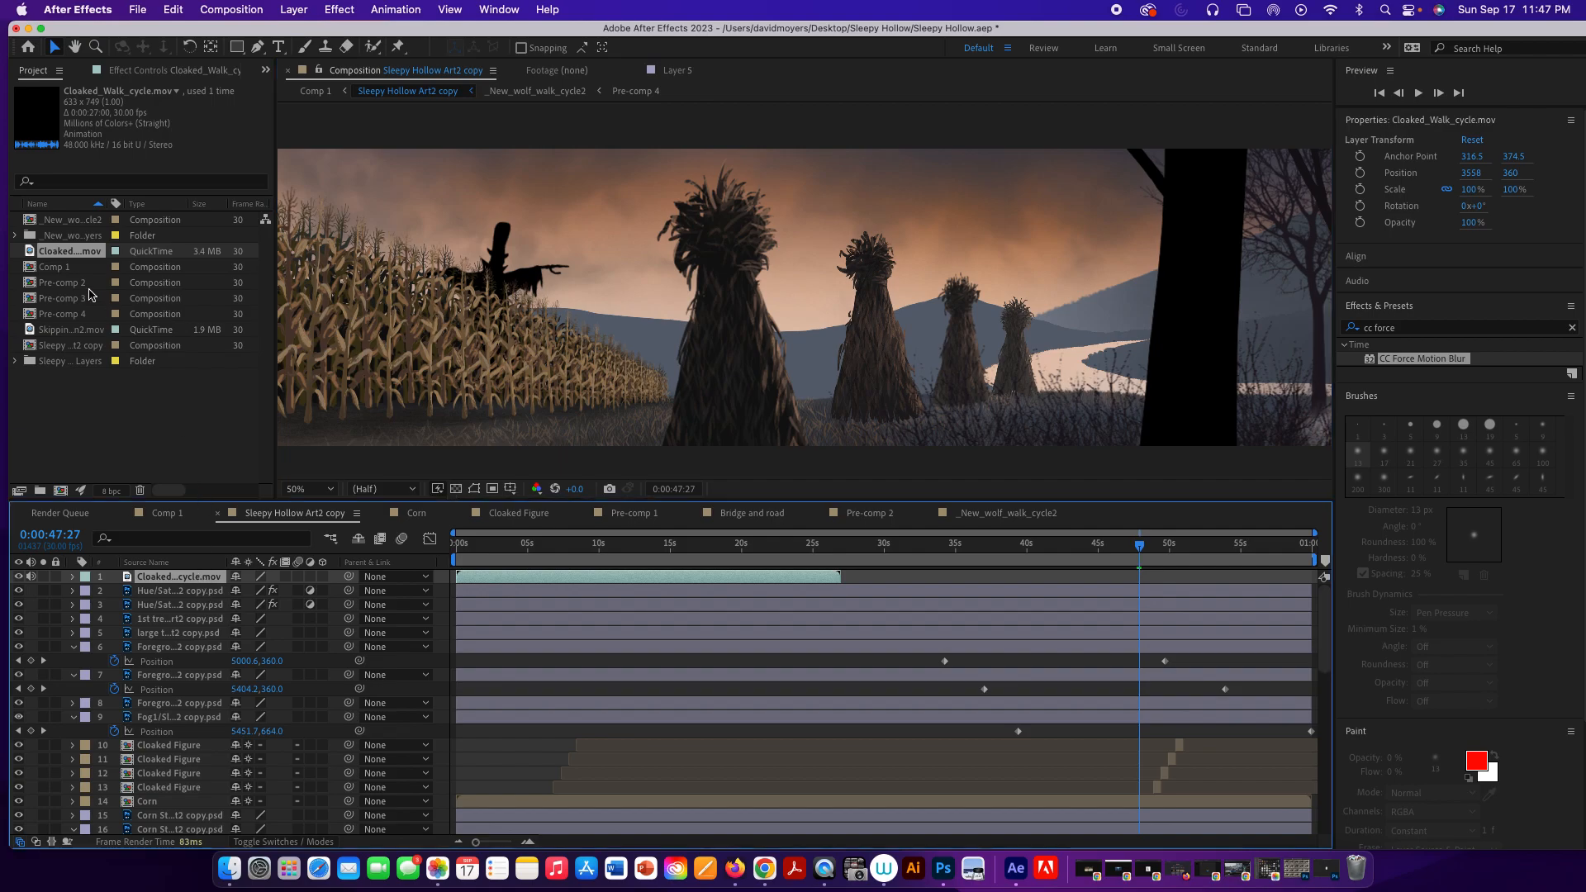
Open the Cloaked_Walk_cycle.mov layer in its own viewer, undo its addition to the composition, and reselect the footage in the project.
click(82, 251)
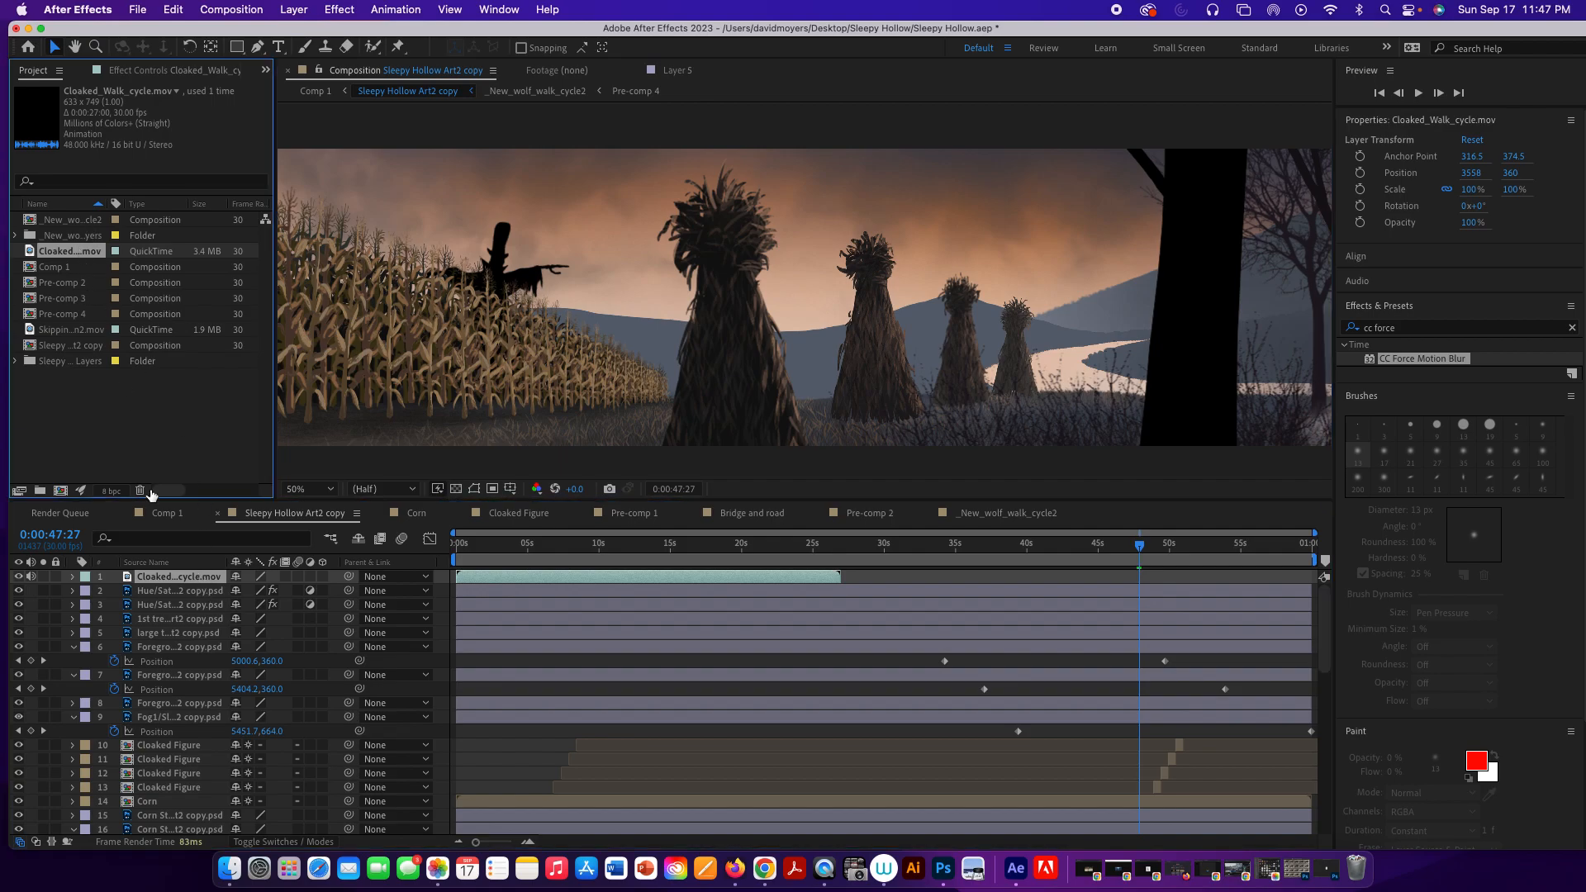
click(178, 585)
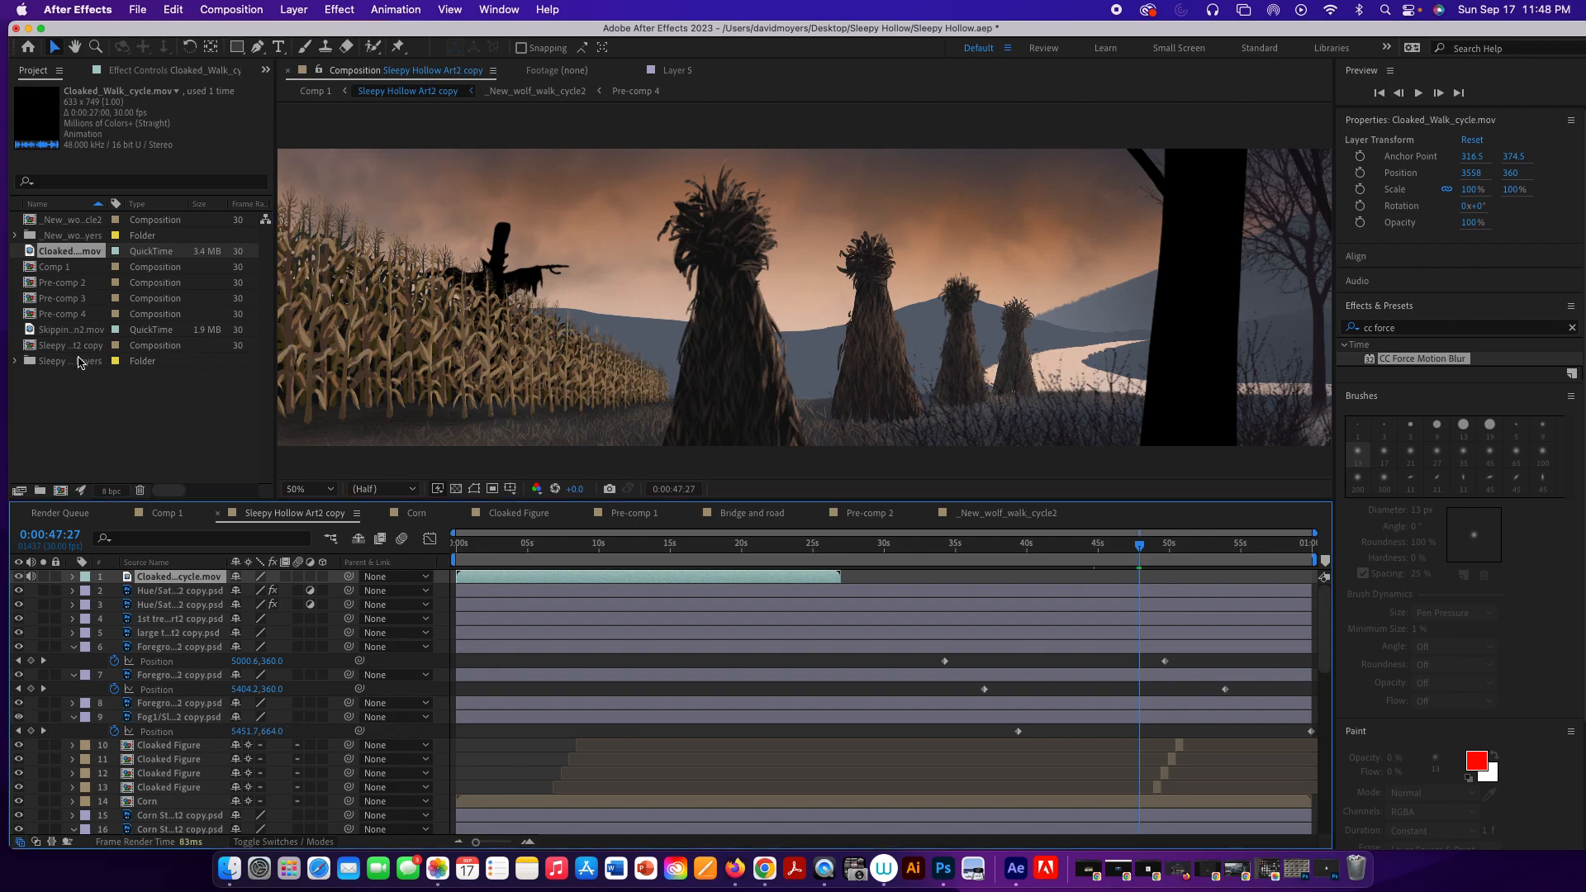
click(73, 252)
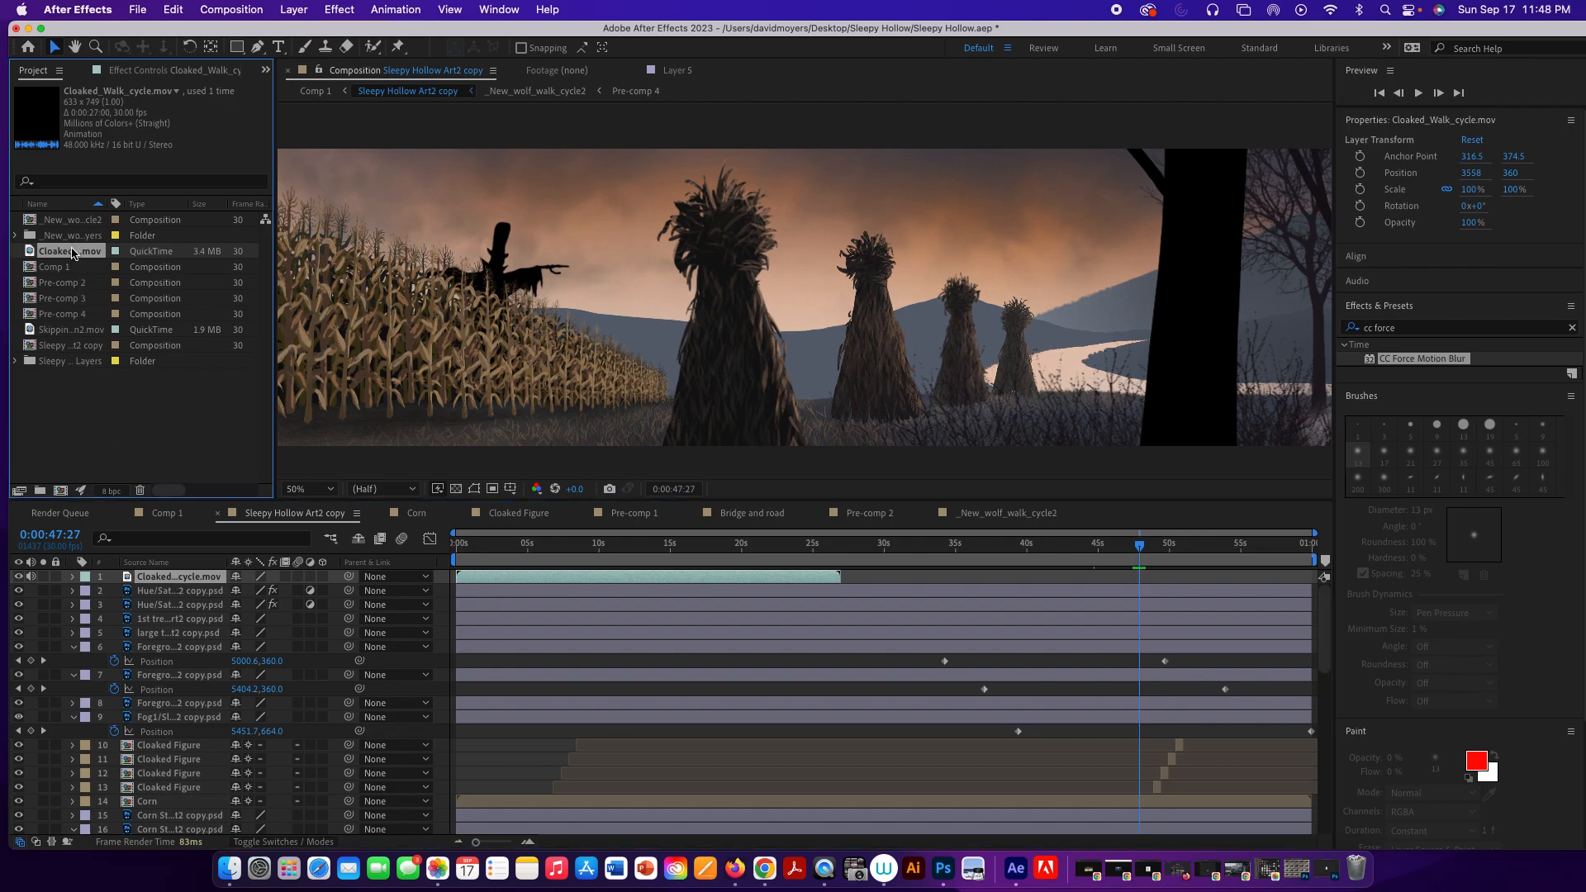
double_click(170, 579)
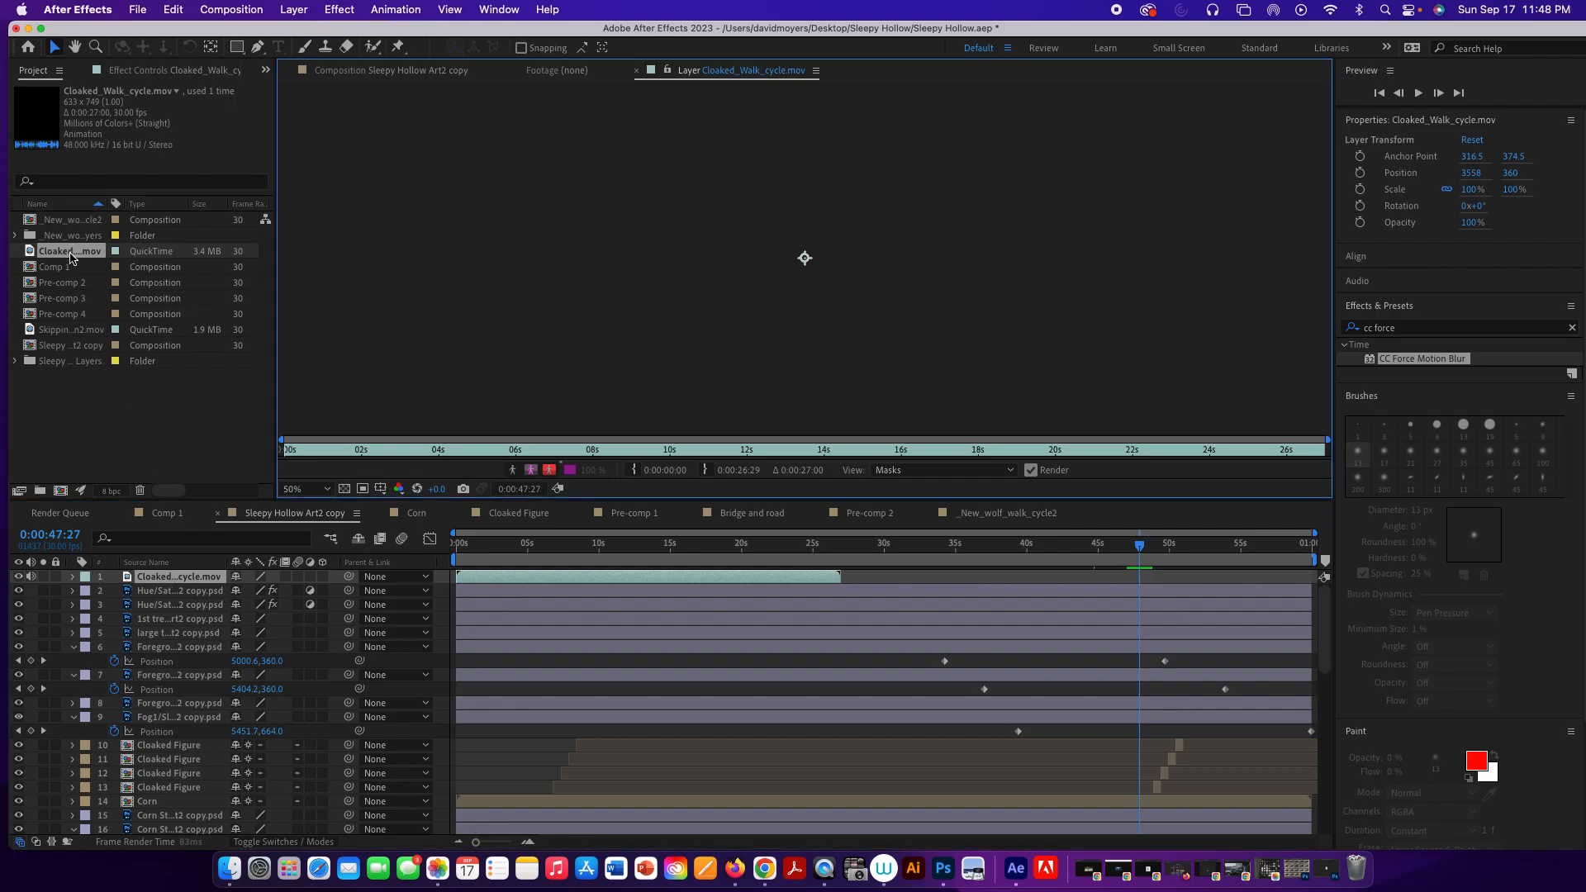
key(super+z)
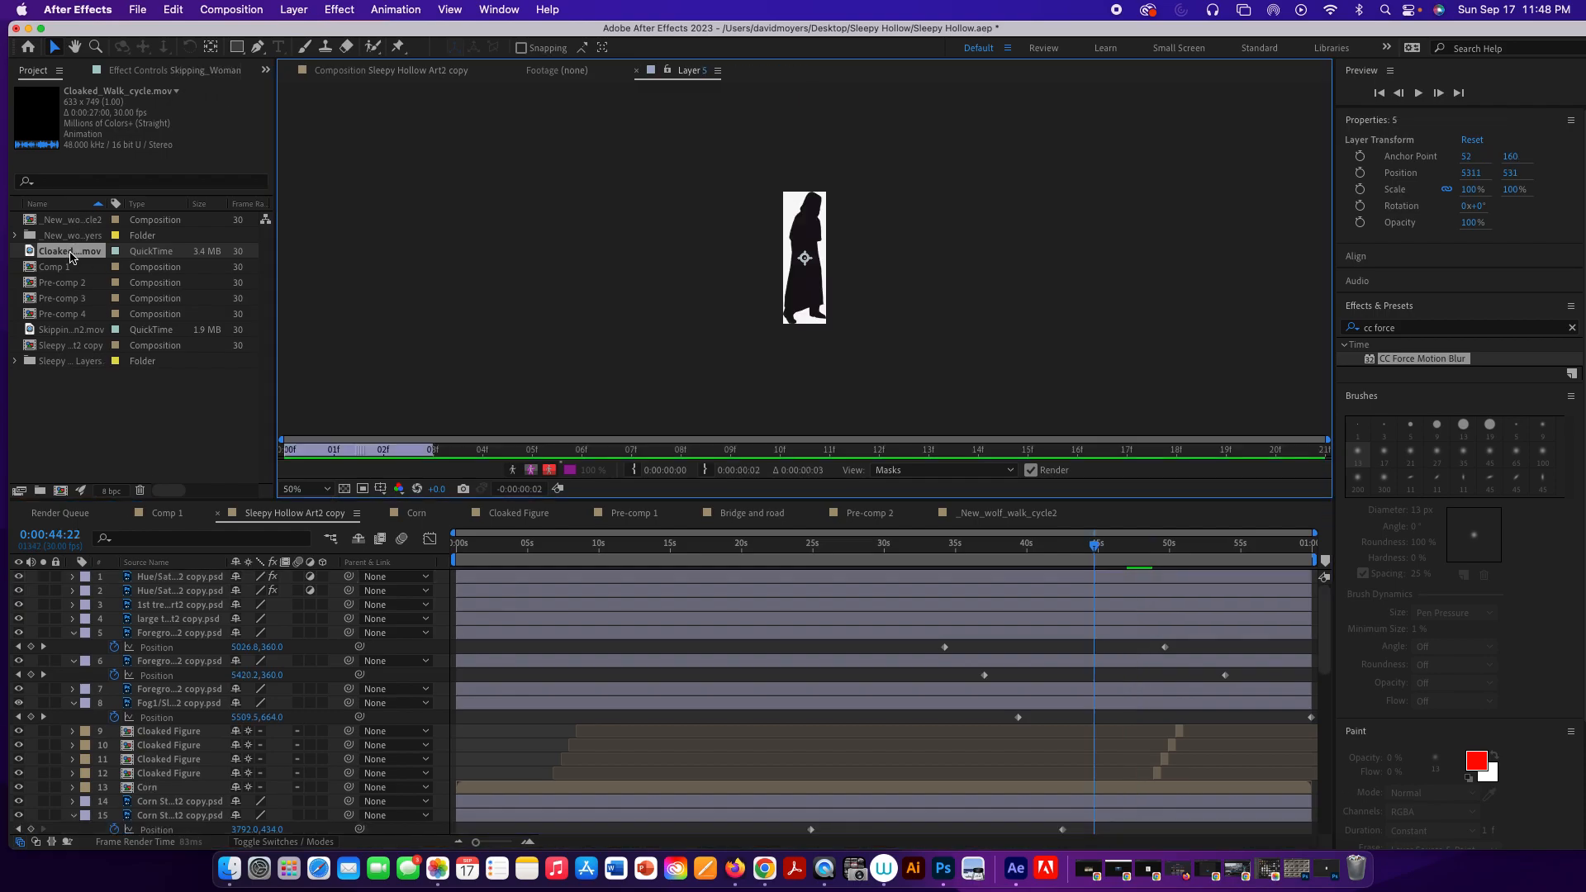
click(71, 257)
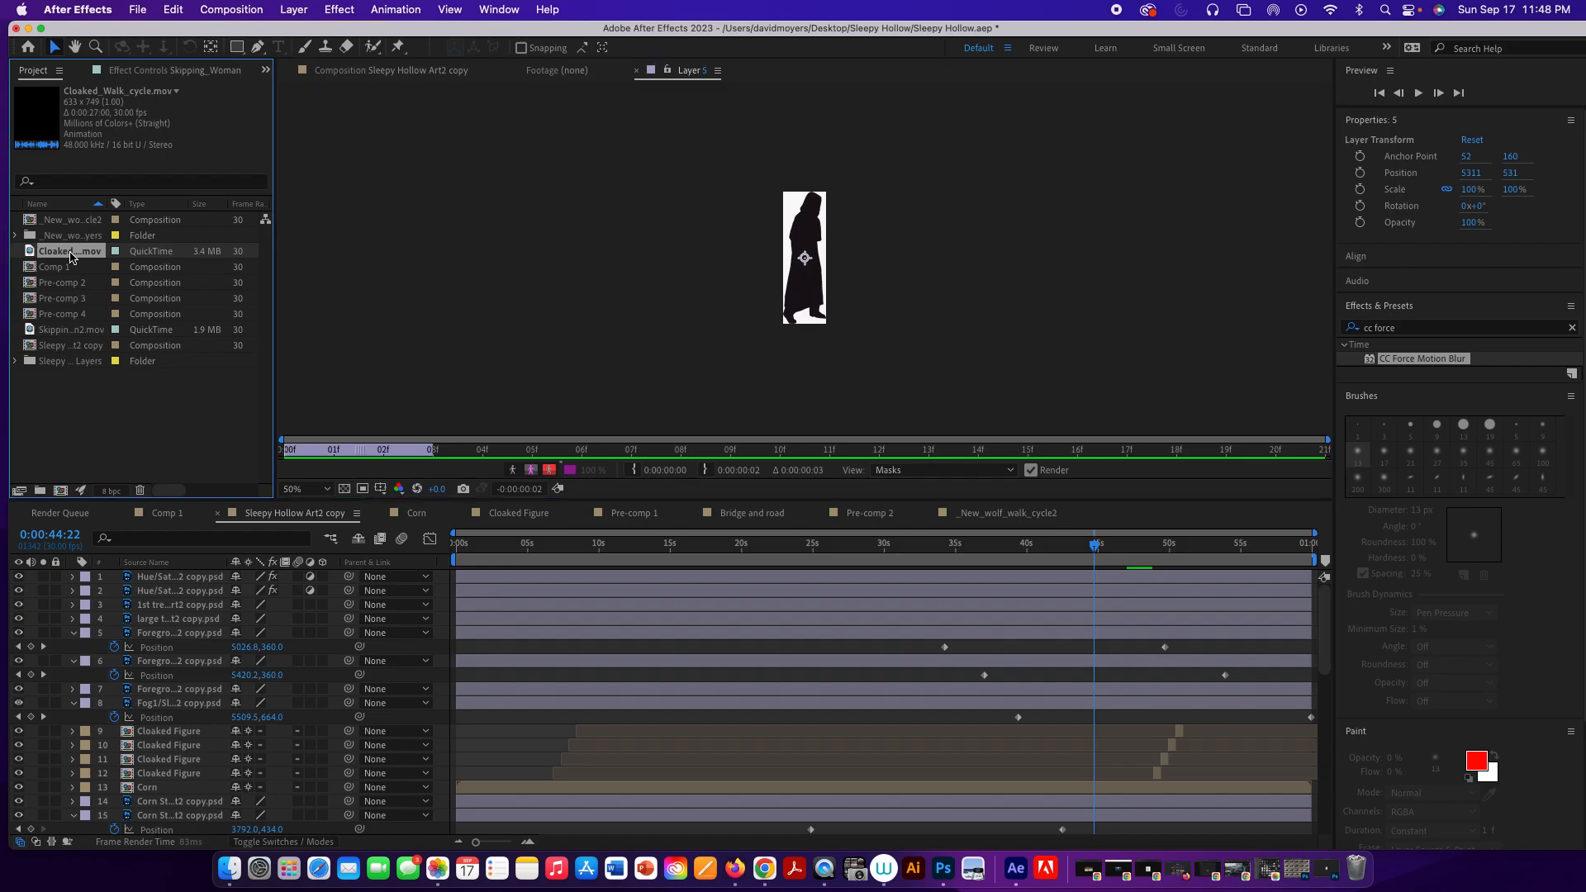
Undo the repeated addition of Cloaked_Walk_cycle.mov to the composition and delete the footage from the project.
drag(71, 257, 176, 578)
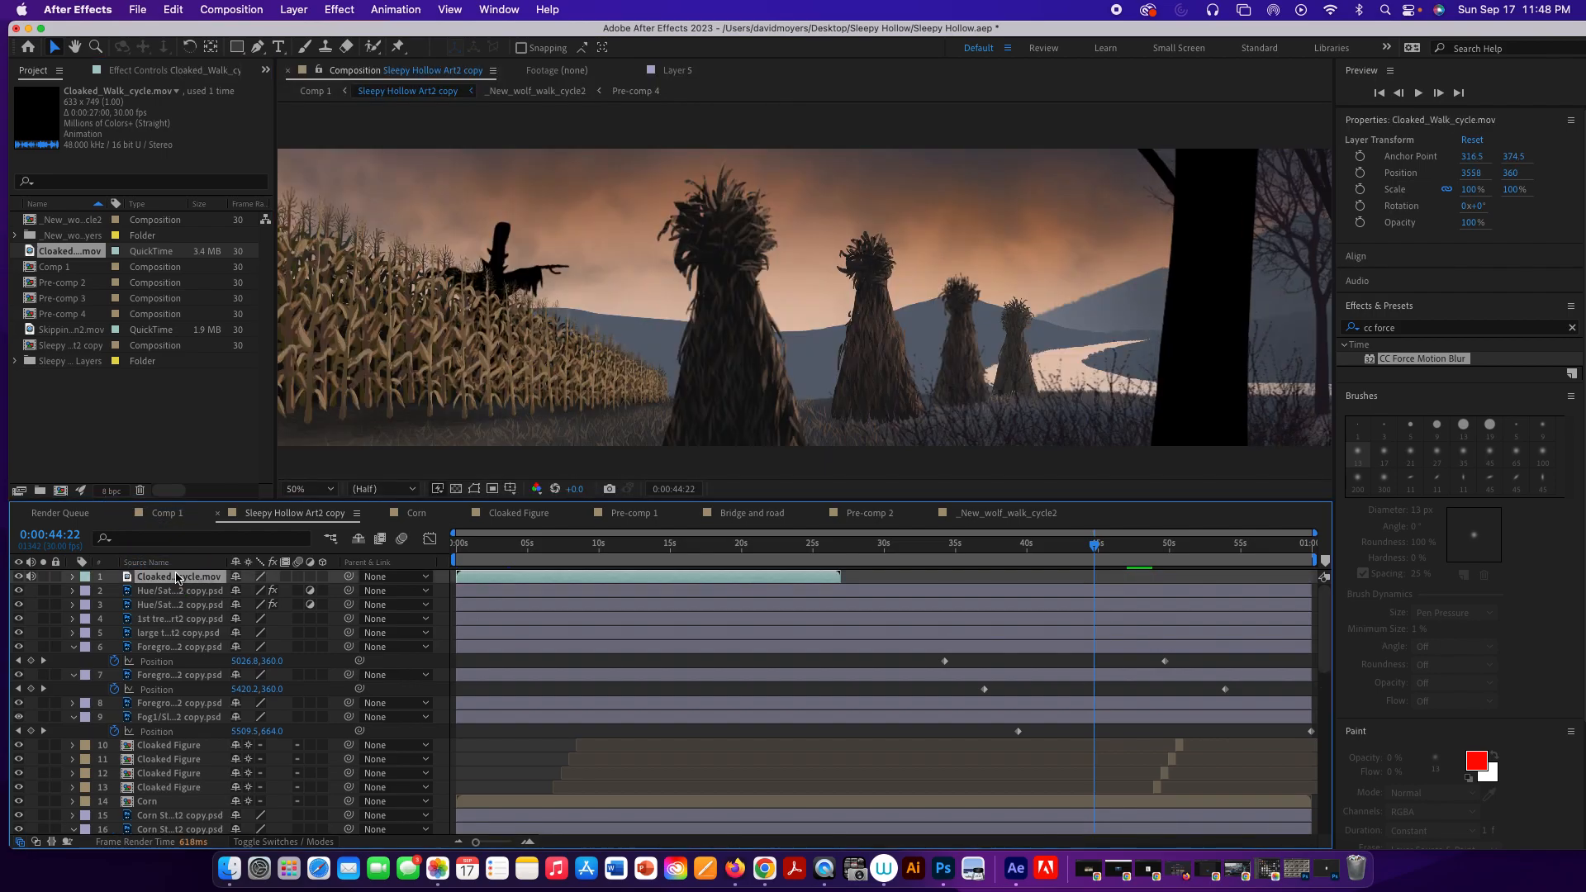
key(super+z)
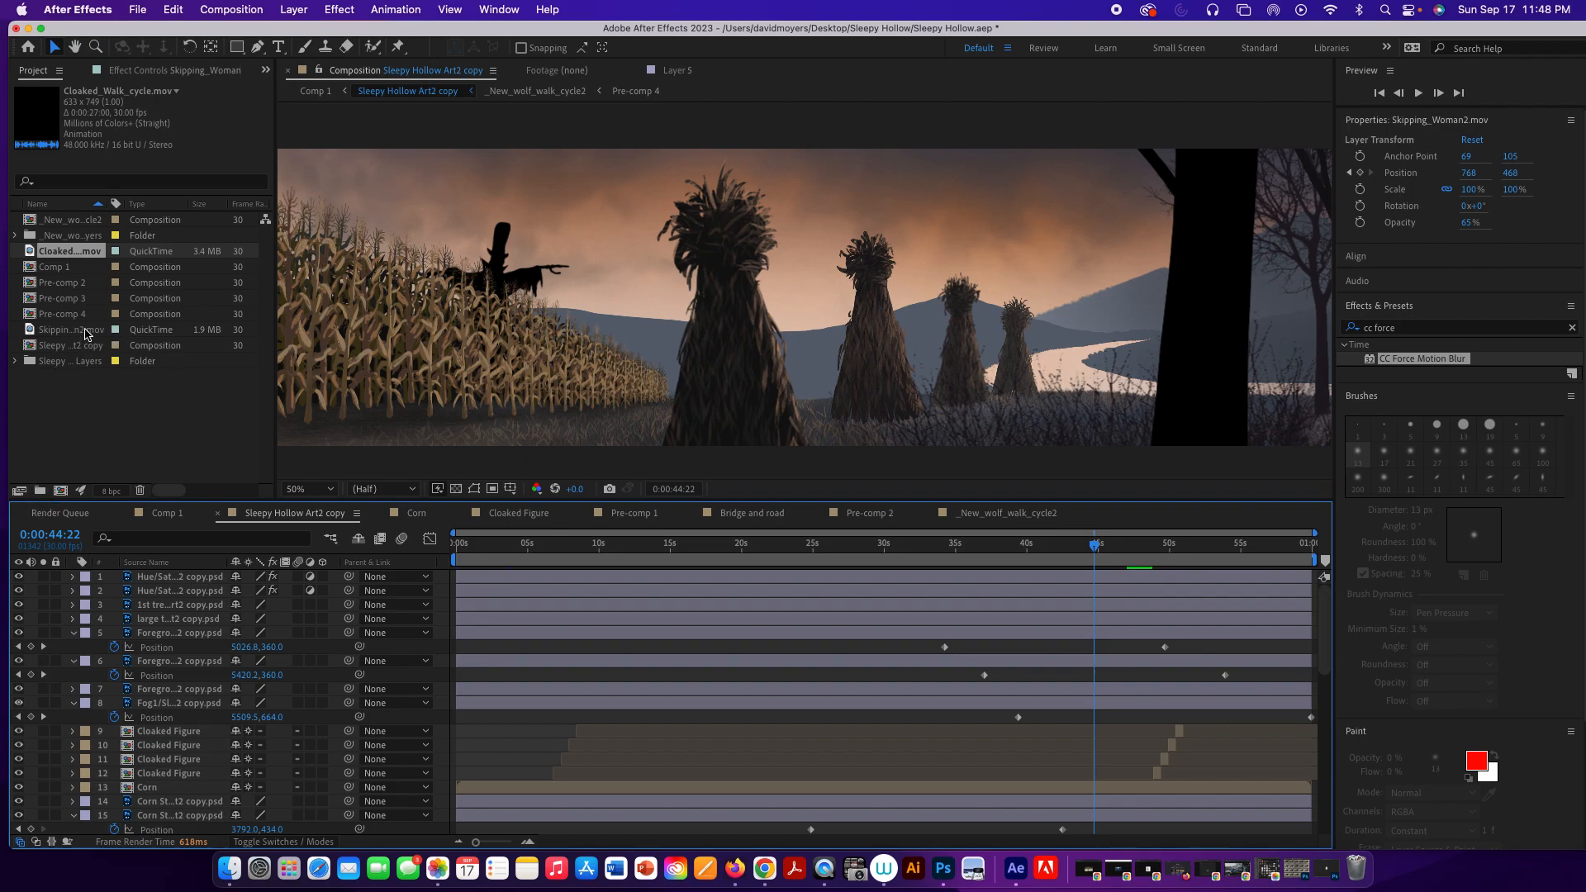
click(67, 254)
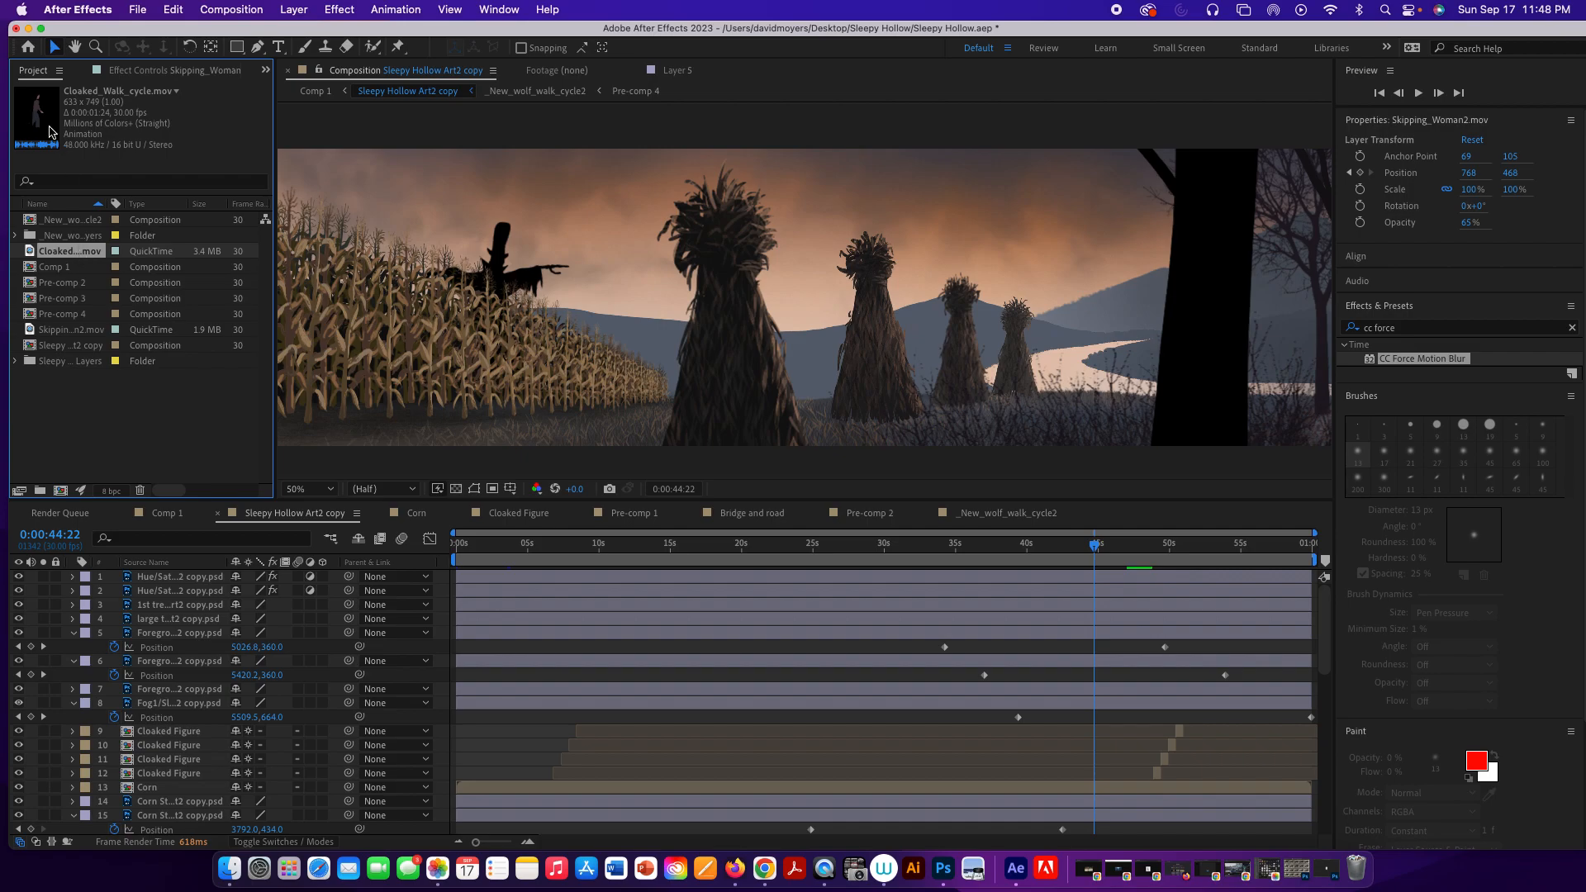
key(Delete)
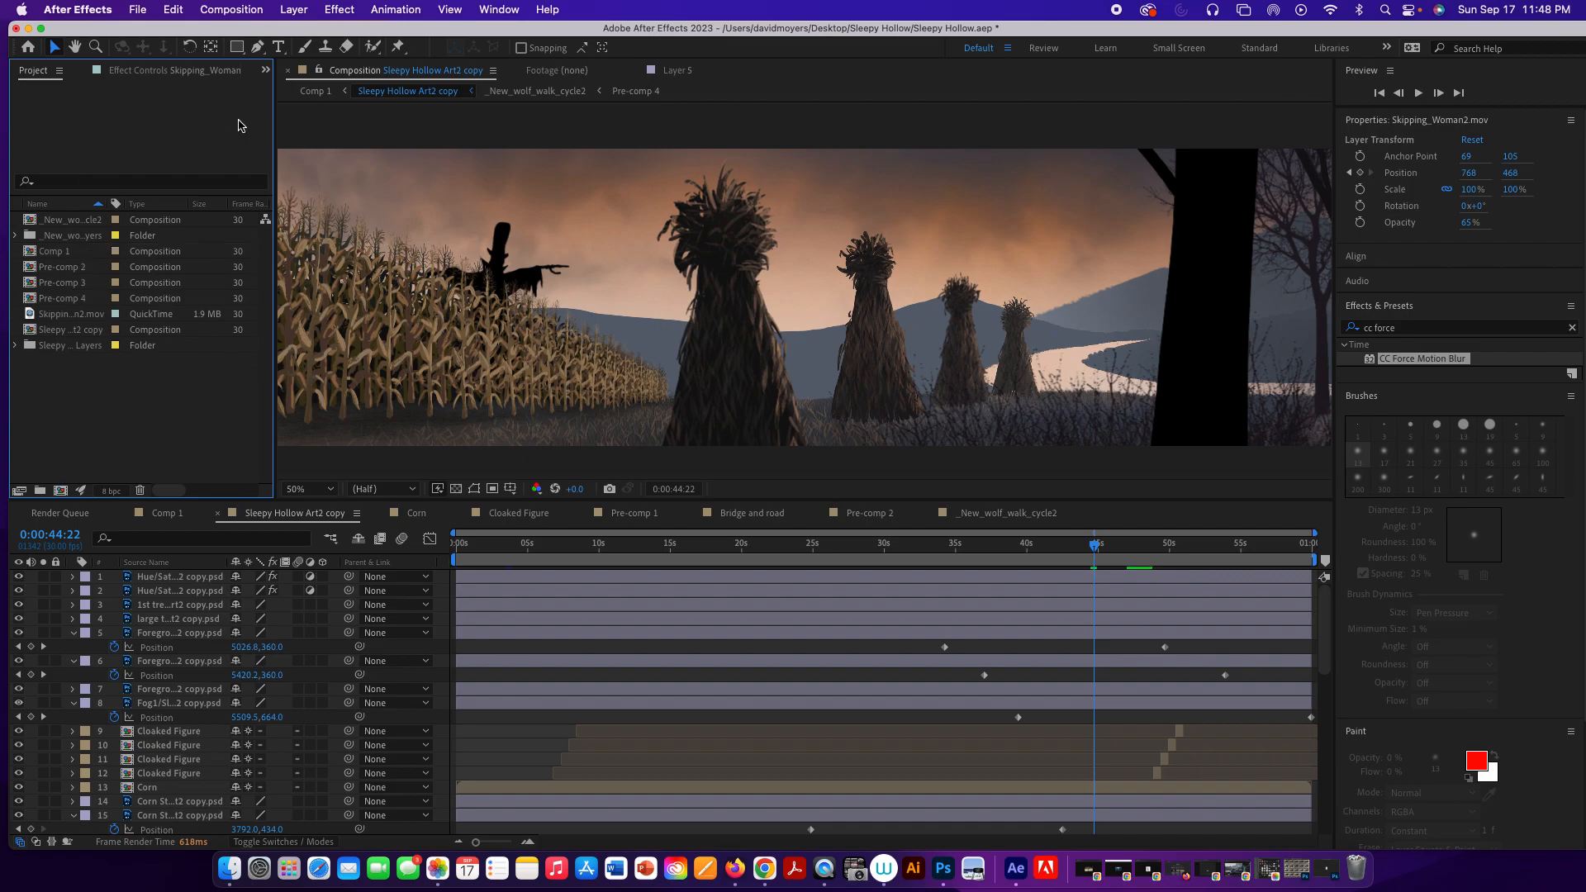
Switch to the Cloaked_Walk_cycle.gif document in Photoshop and play back its frame animation.
click(28, 29)
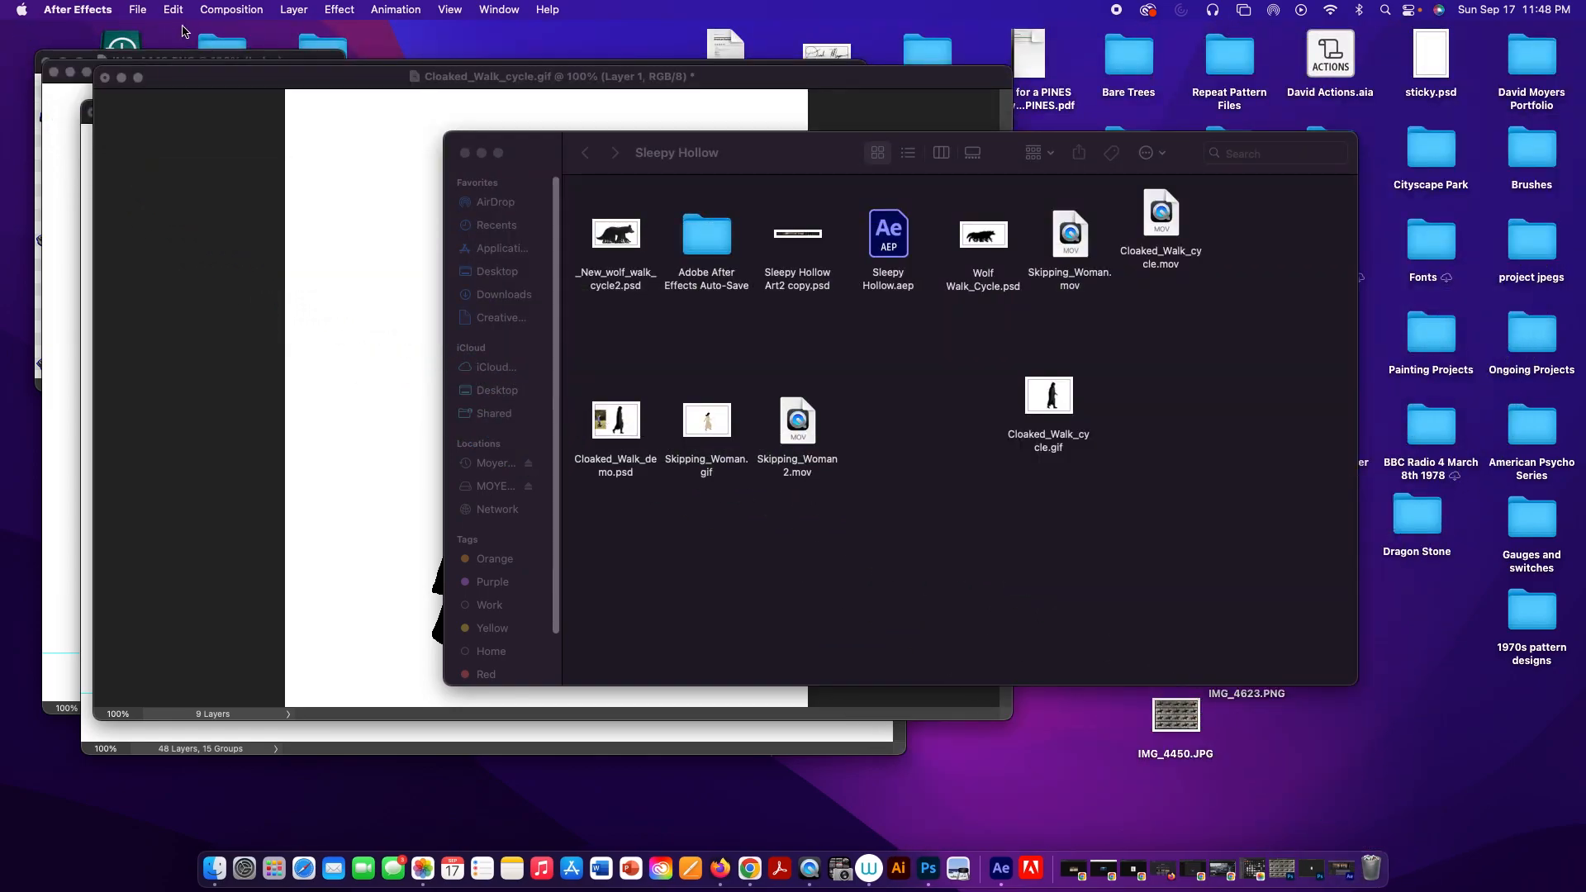
click(400, 168)
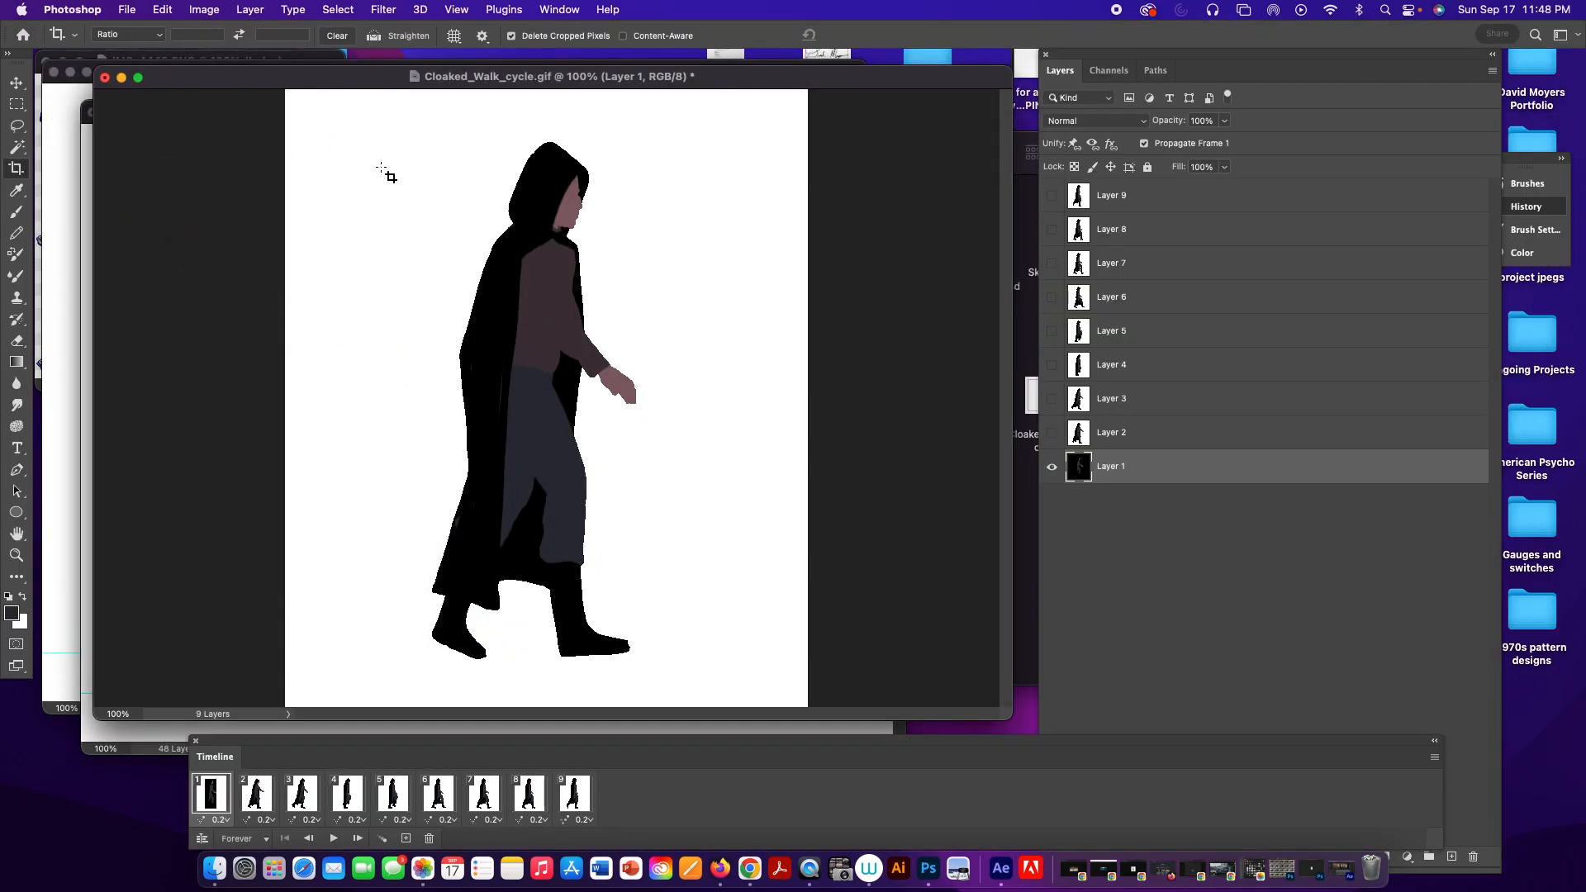
click(126, 10)
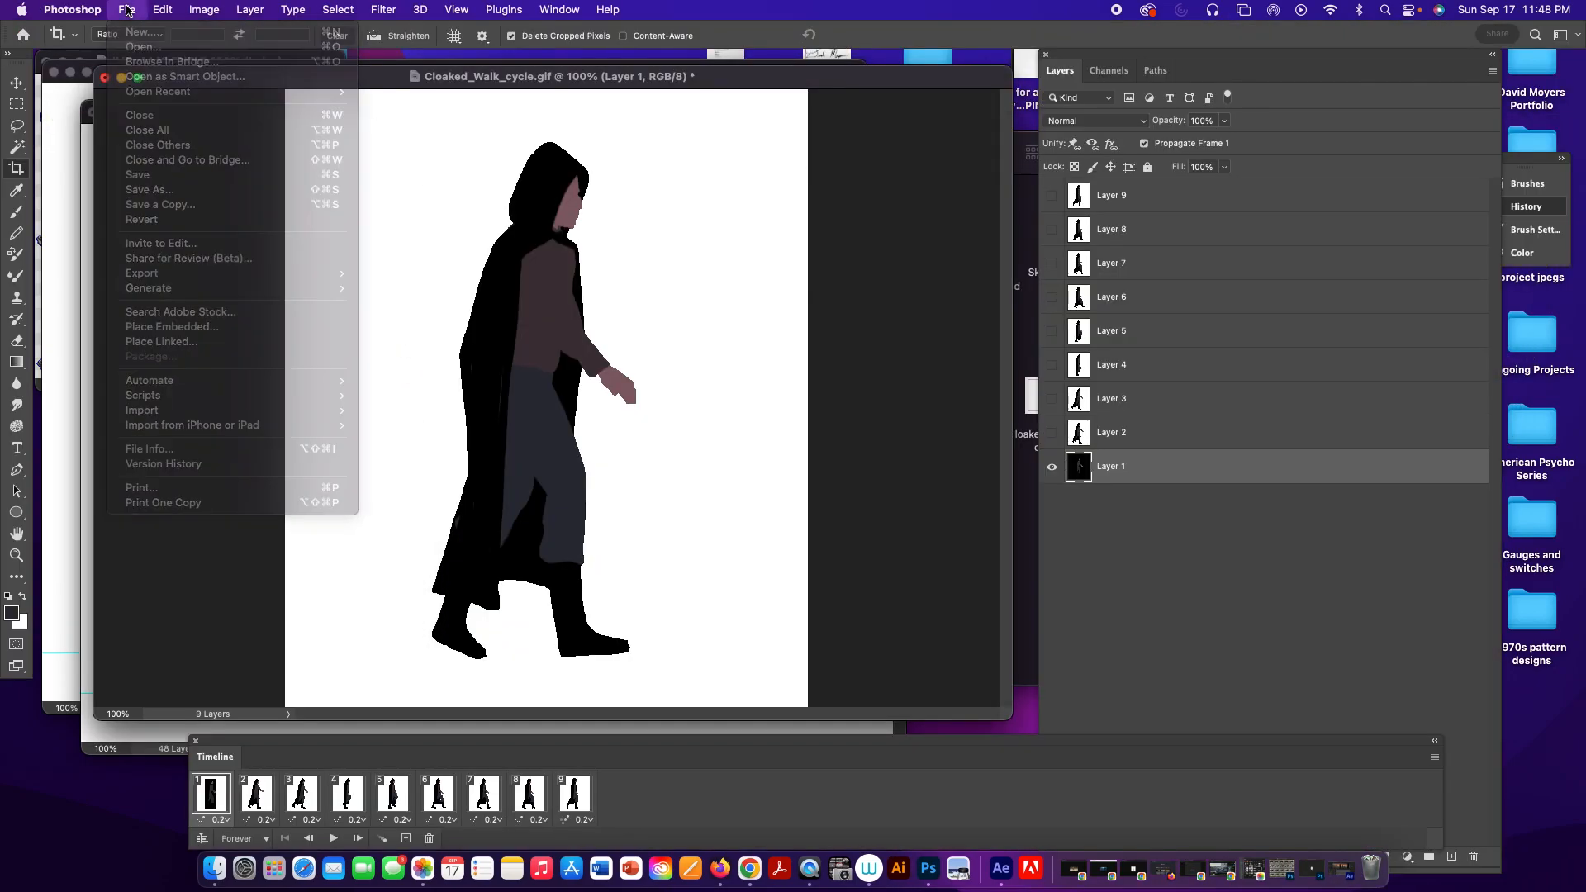
click(127, 10)
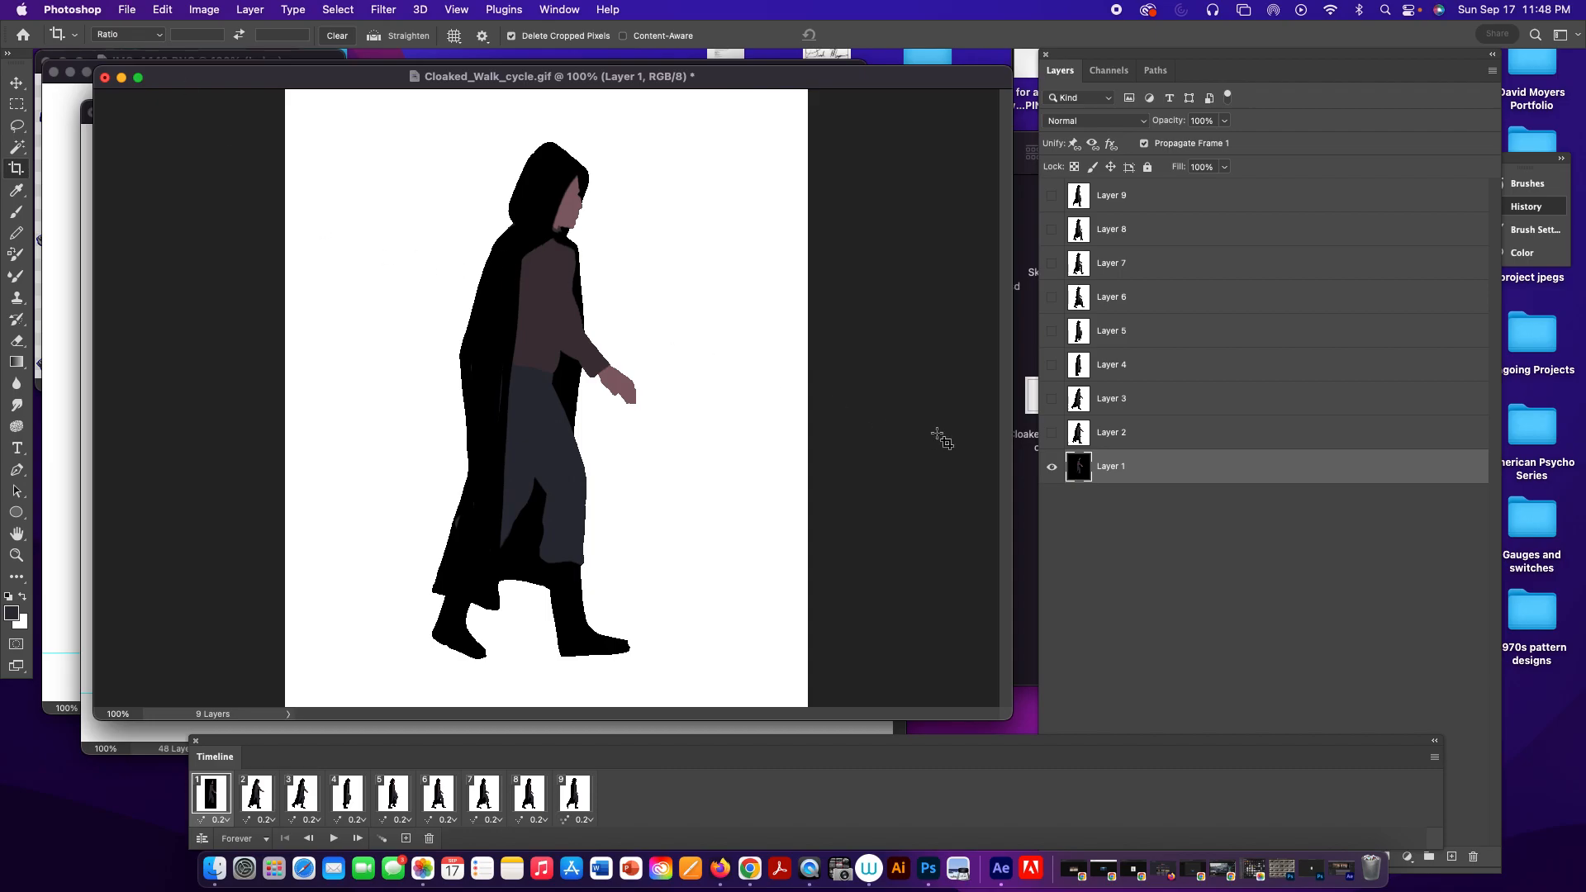
key(space)
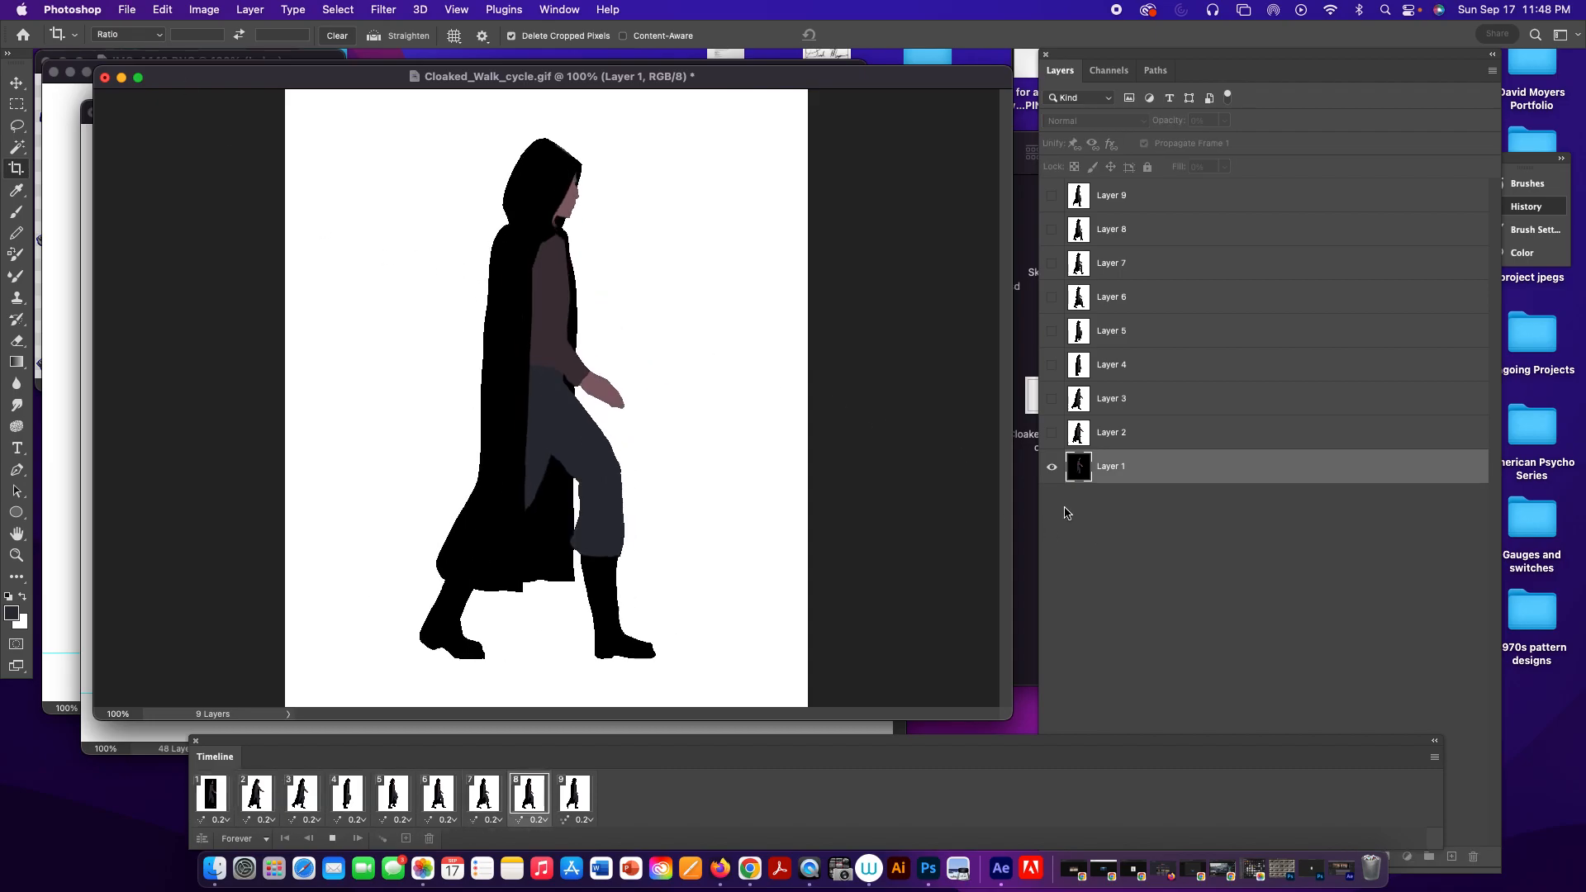
key(space)
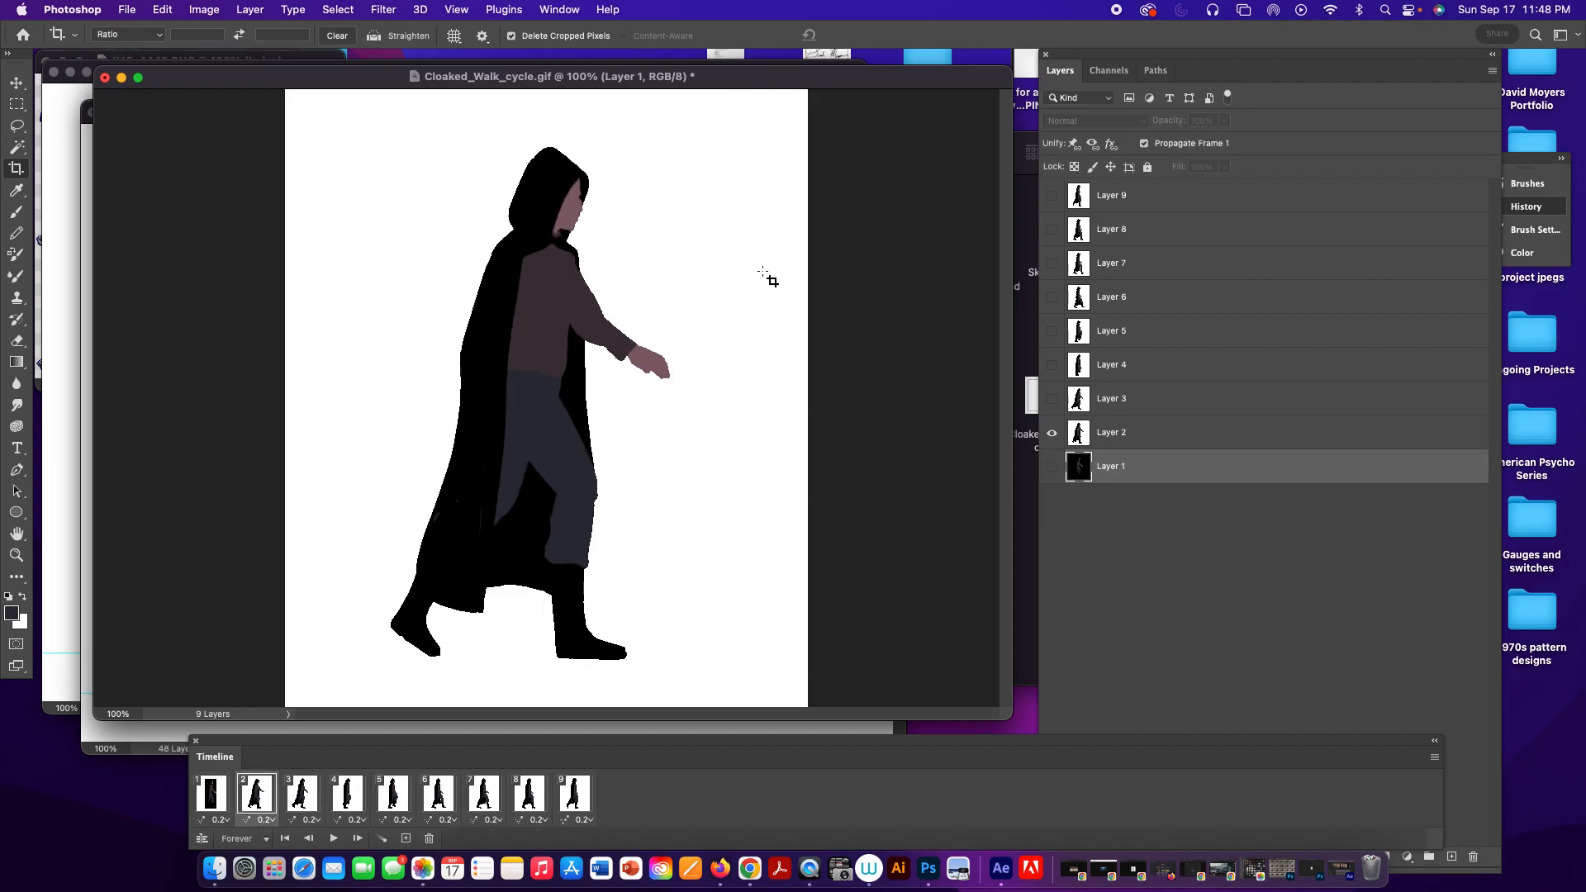
Render all frames as Cloaked_Walk_cycle.mov in QuickTime, Animation High Quality, with Straight - Unmatted alpha, replacing the existing file.
click(132, 10)
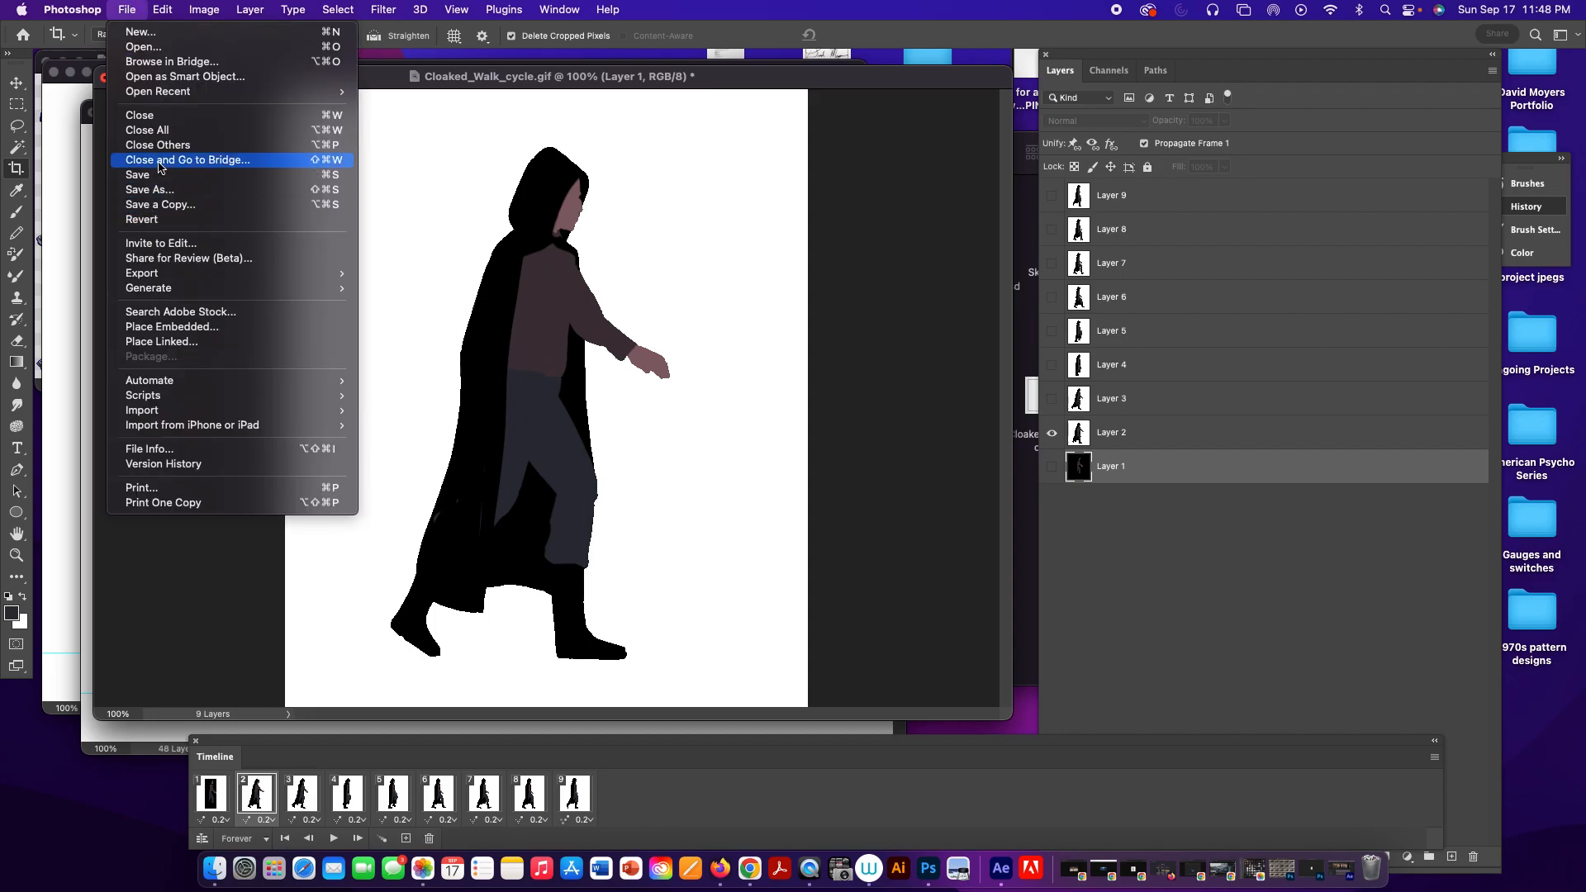
mouse_move(205, 274)
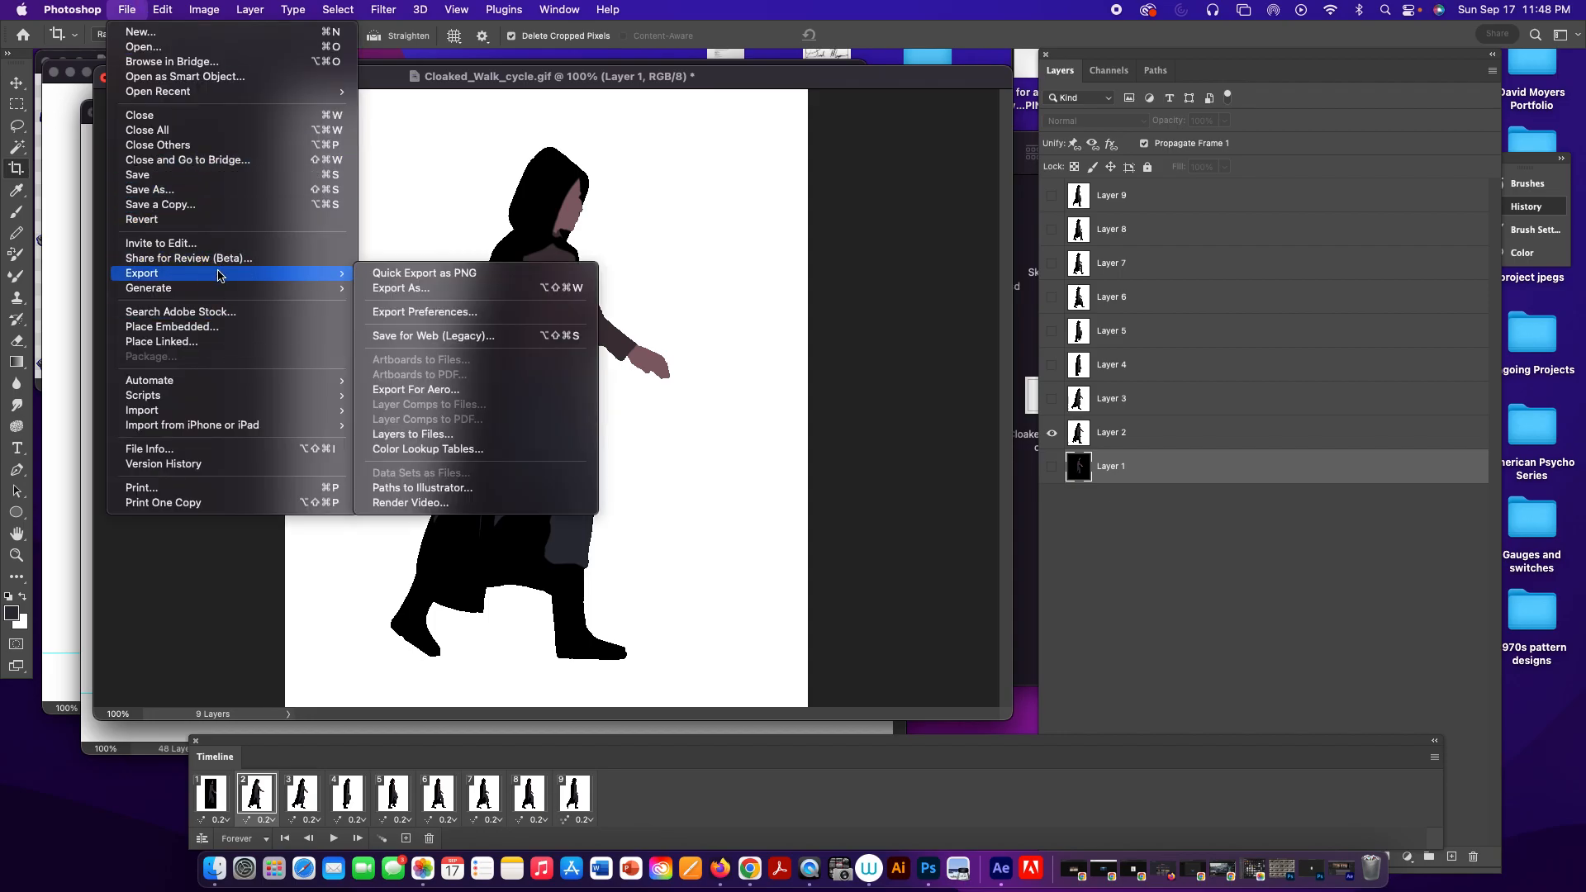
click(487, 502)
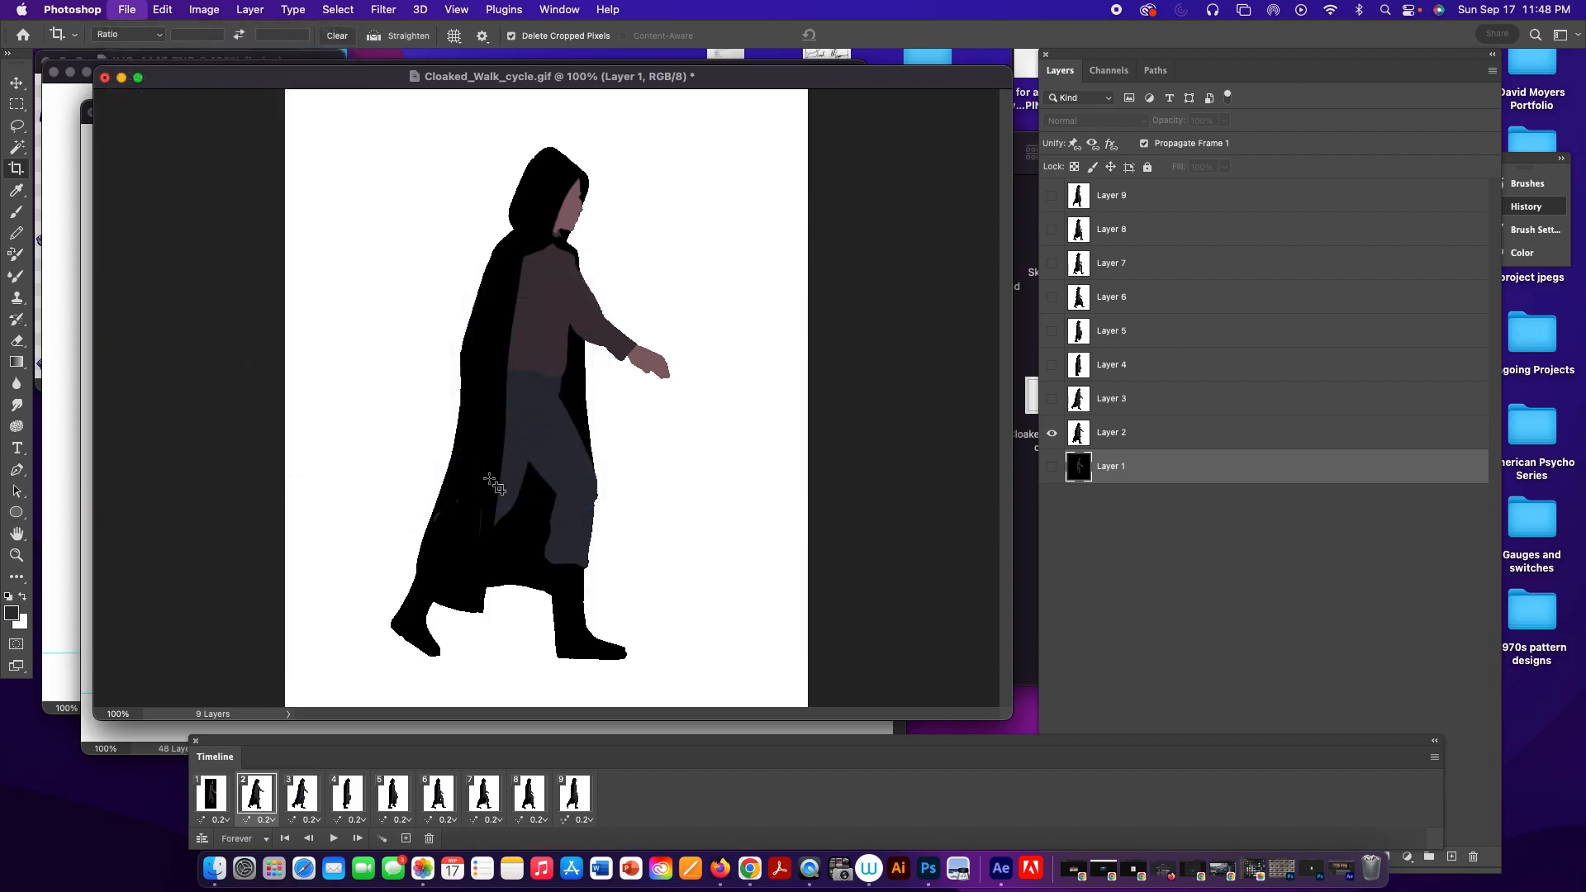
click(322, 410)
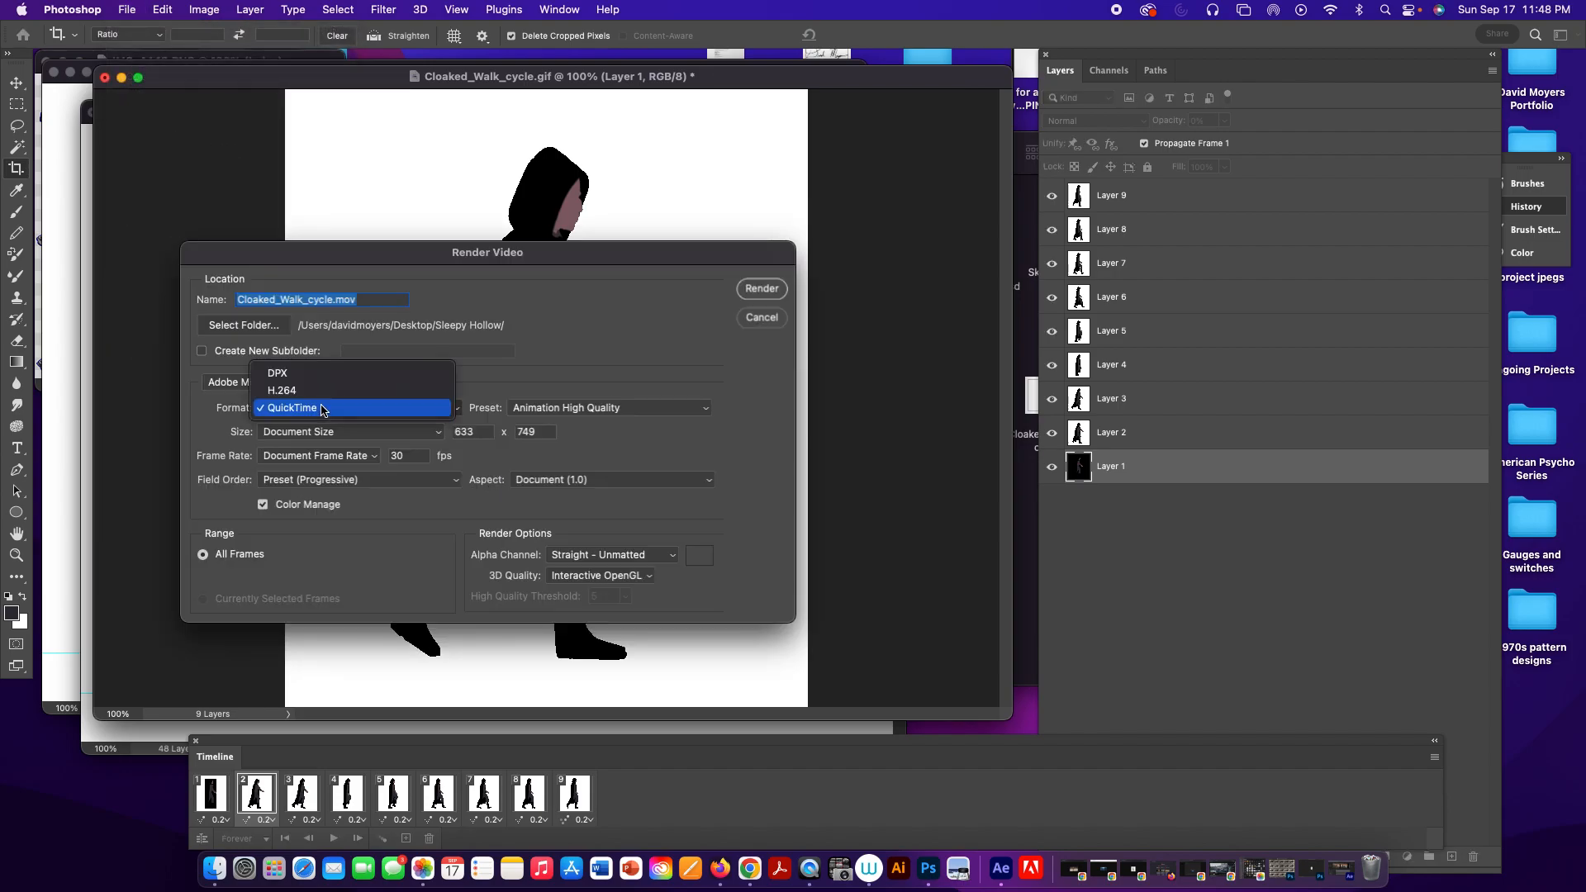
click(323, 408)
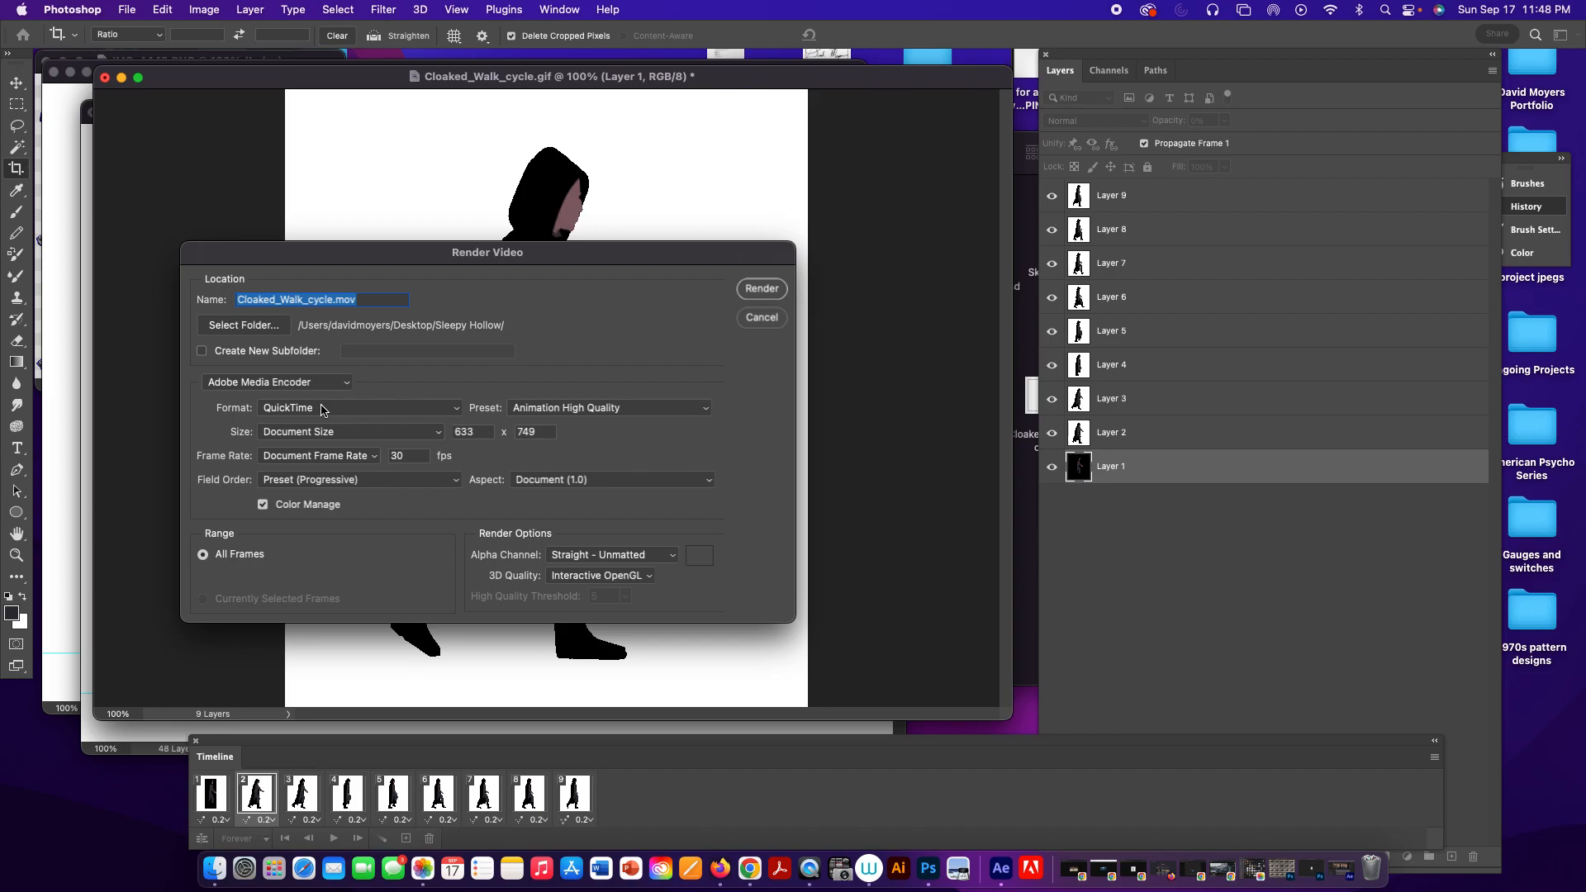
click(575, 559)
click(576, 562)
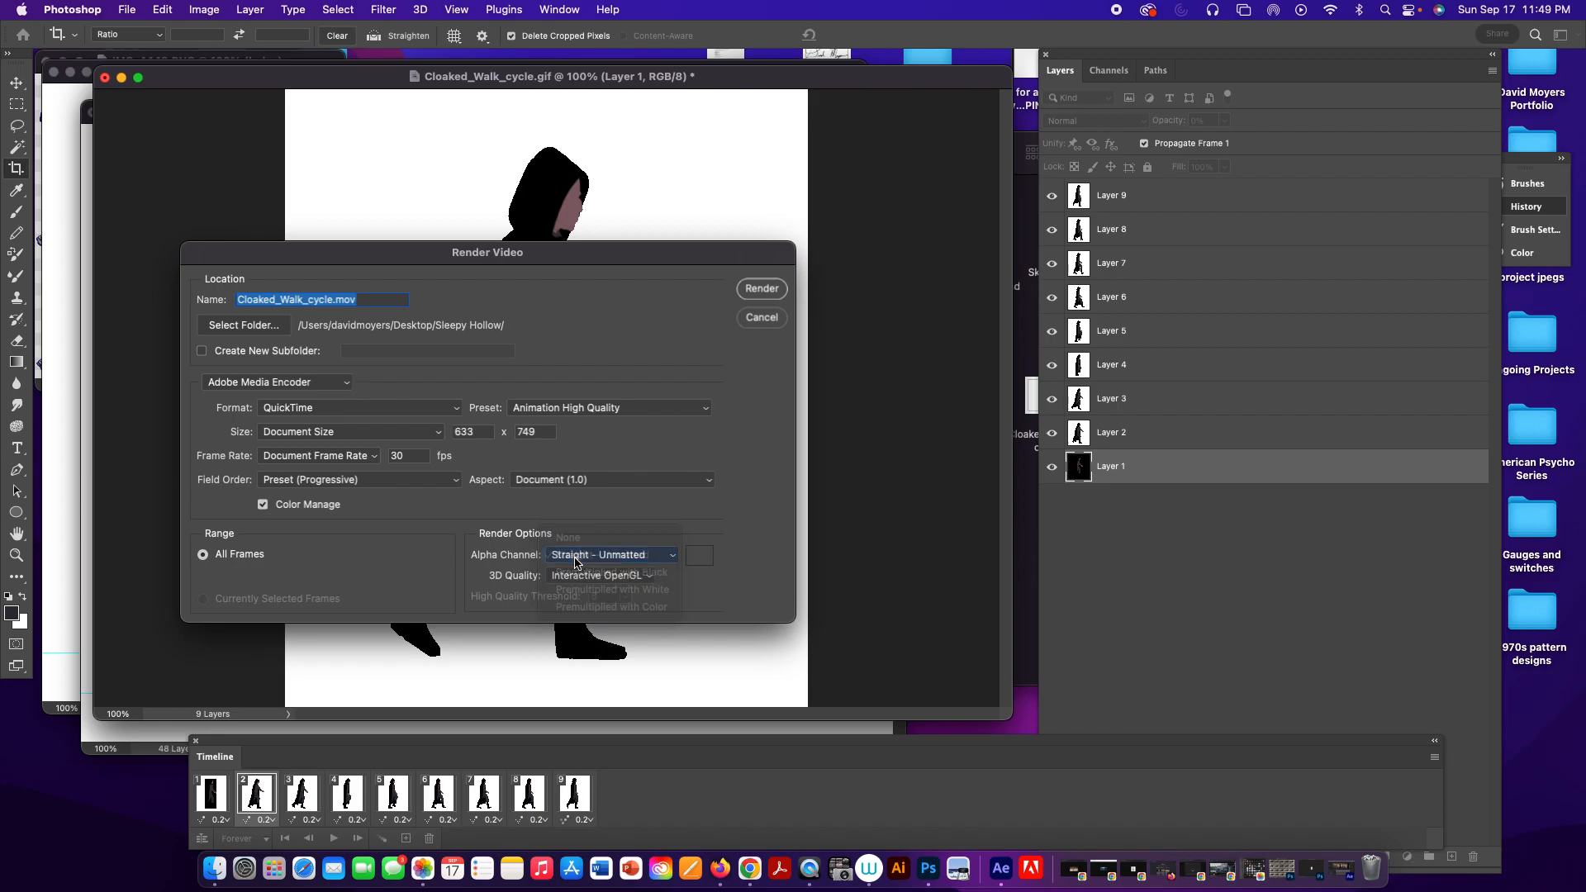
click(587, 416)
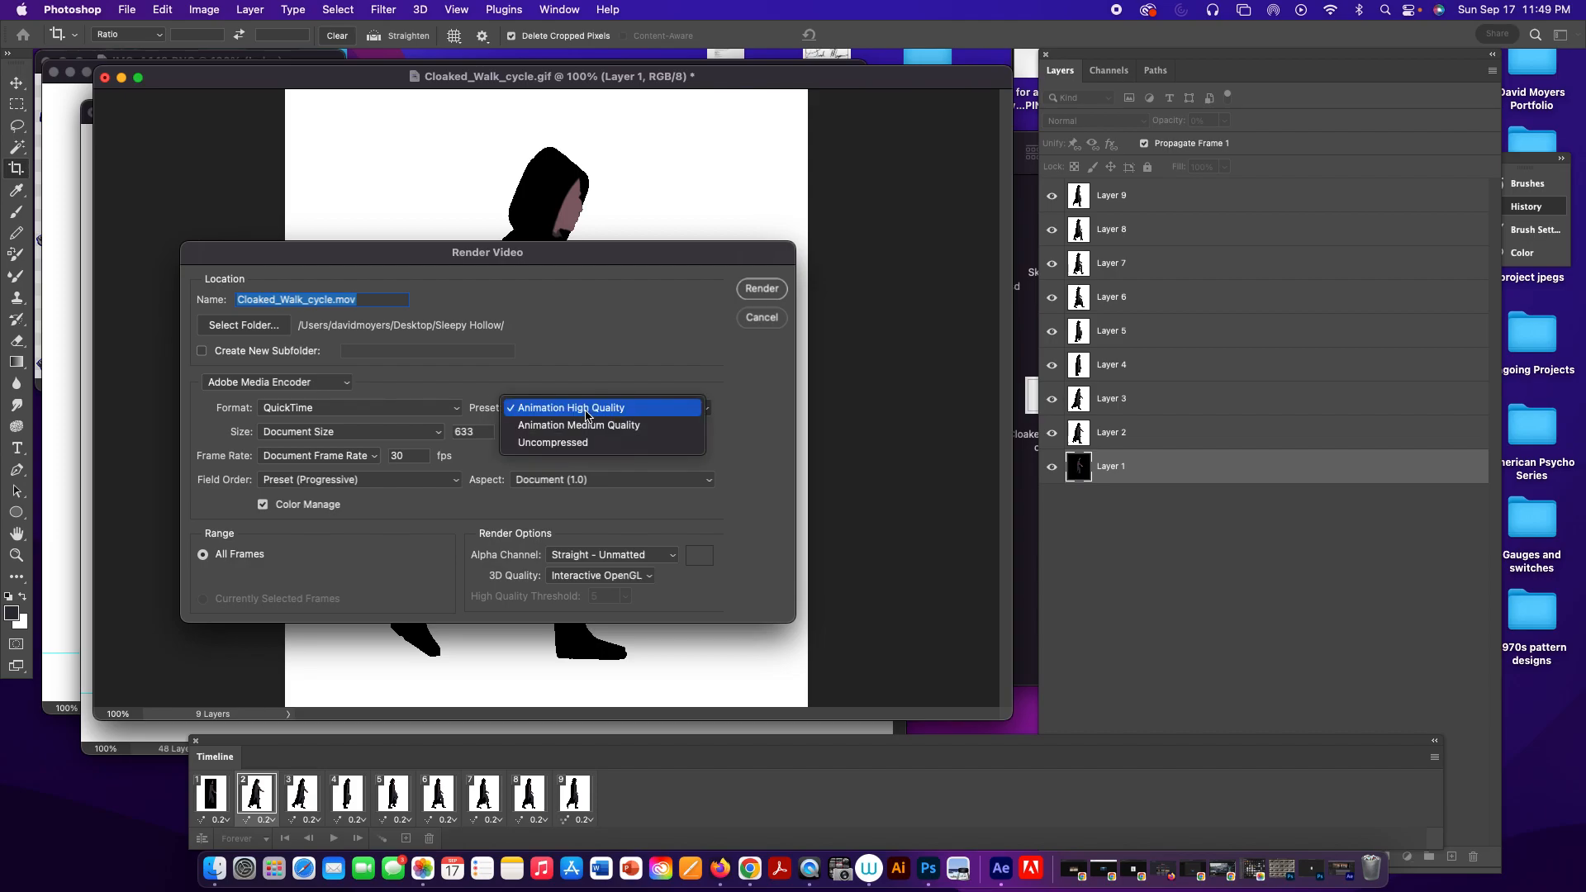
click(588, 413)
click(760, 289)
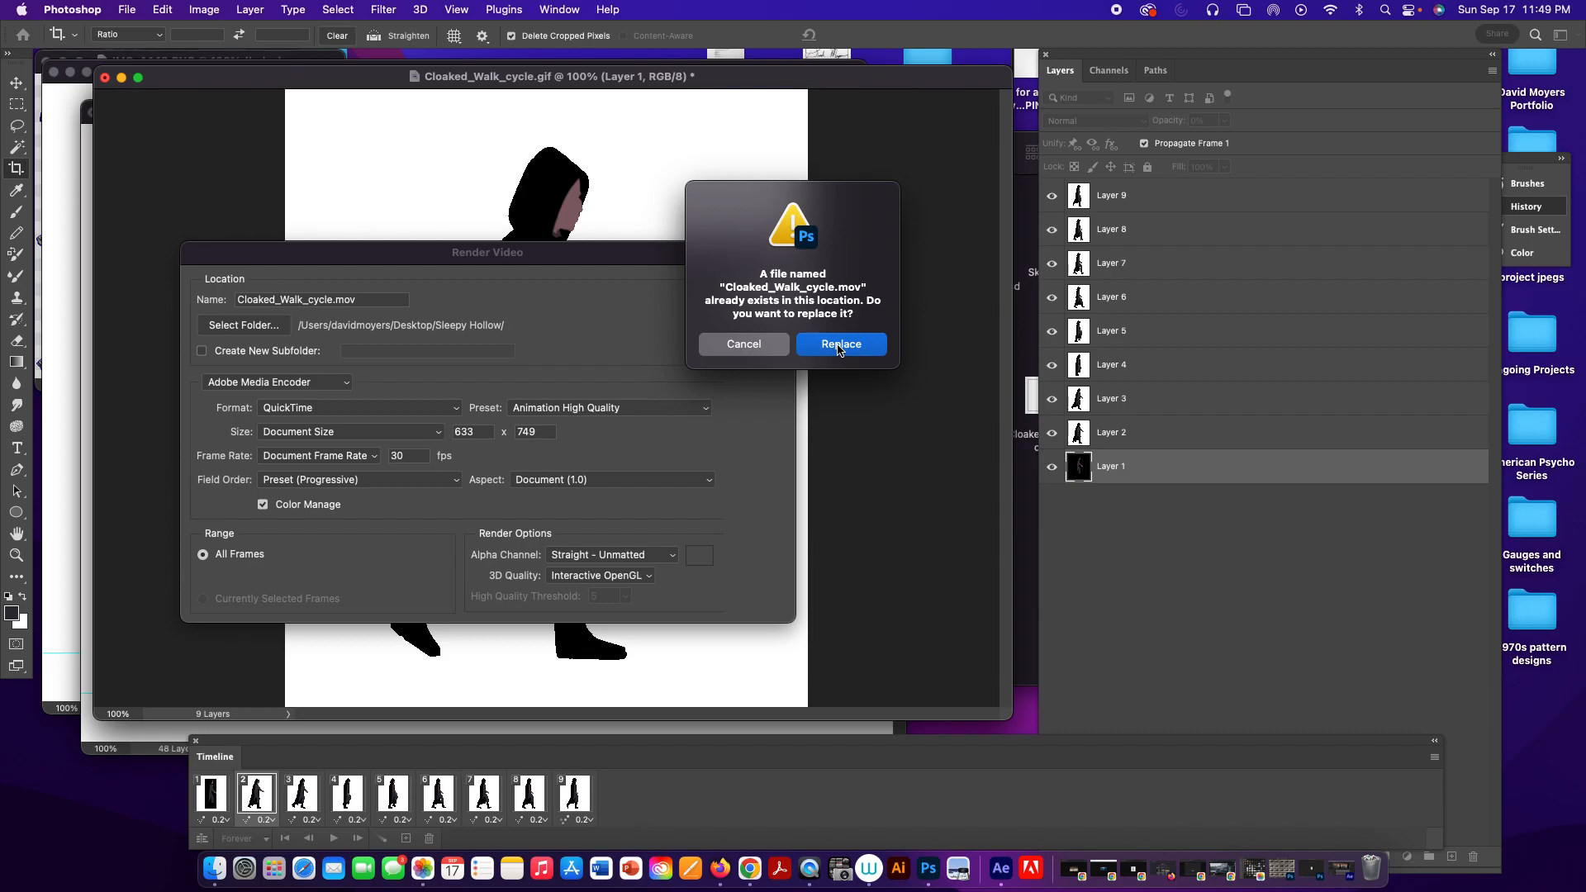
click(838, 346)
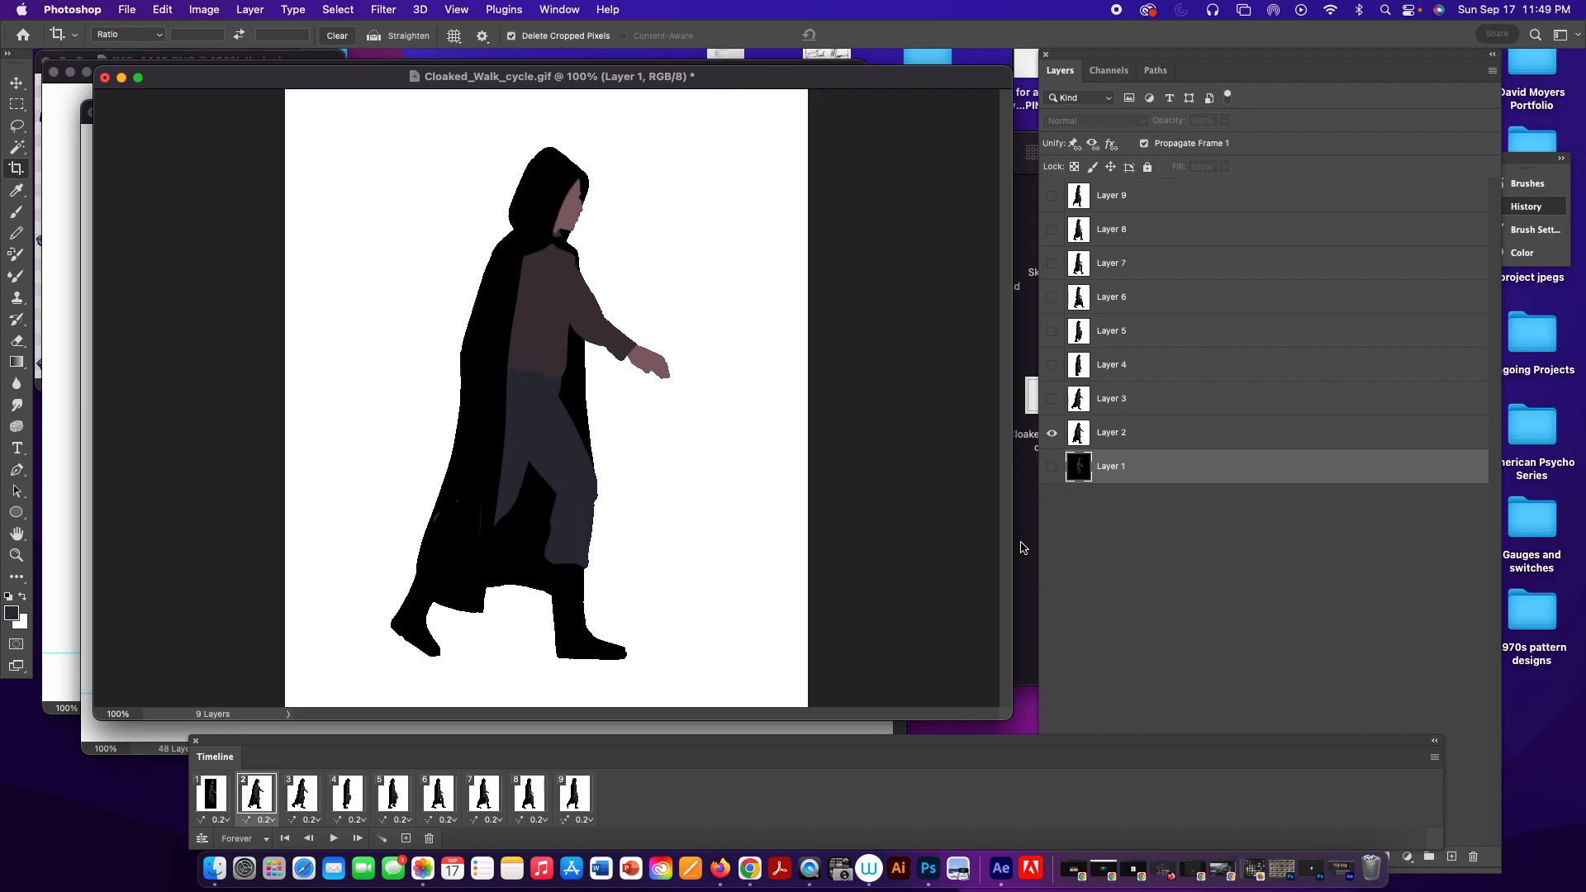
Return to After Effects and import Cloaked_Walk_cycle.mov from the Sleepy Hollow folder as footage.
click(1312, 869)
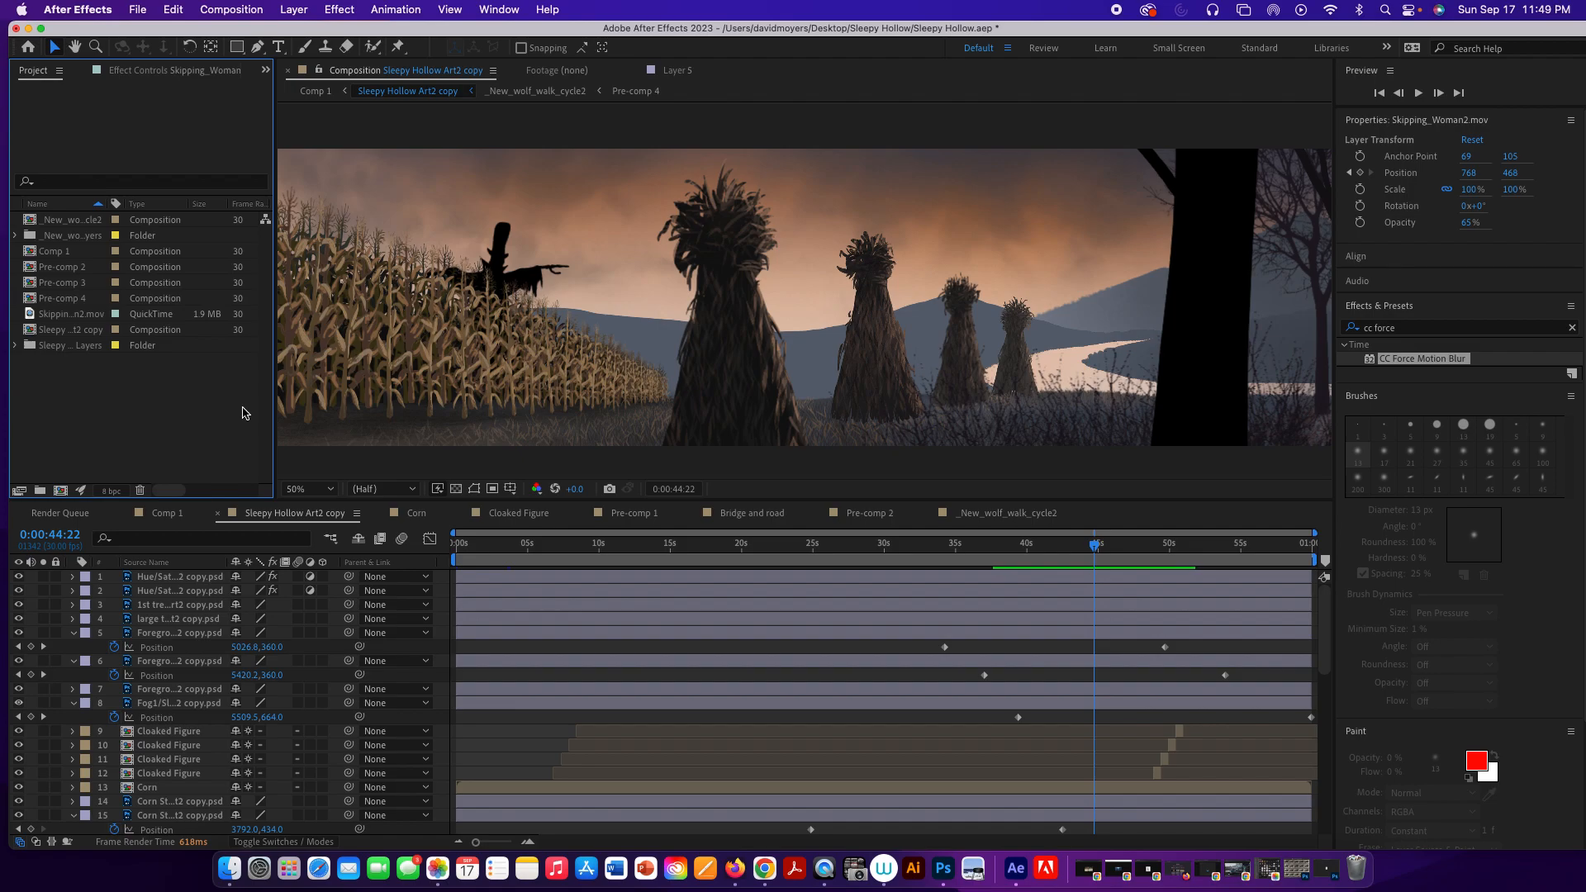
double_click(245, 413)
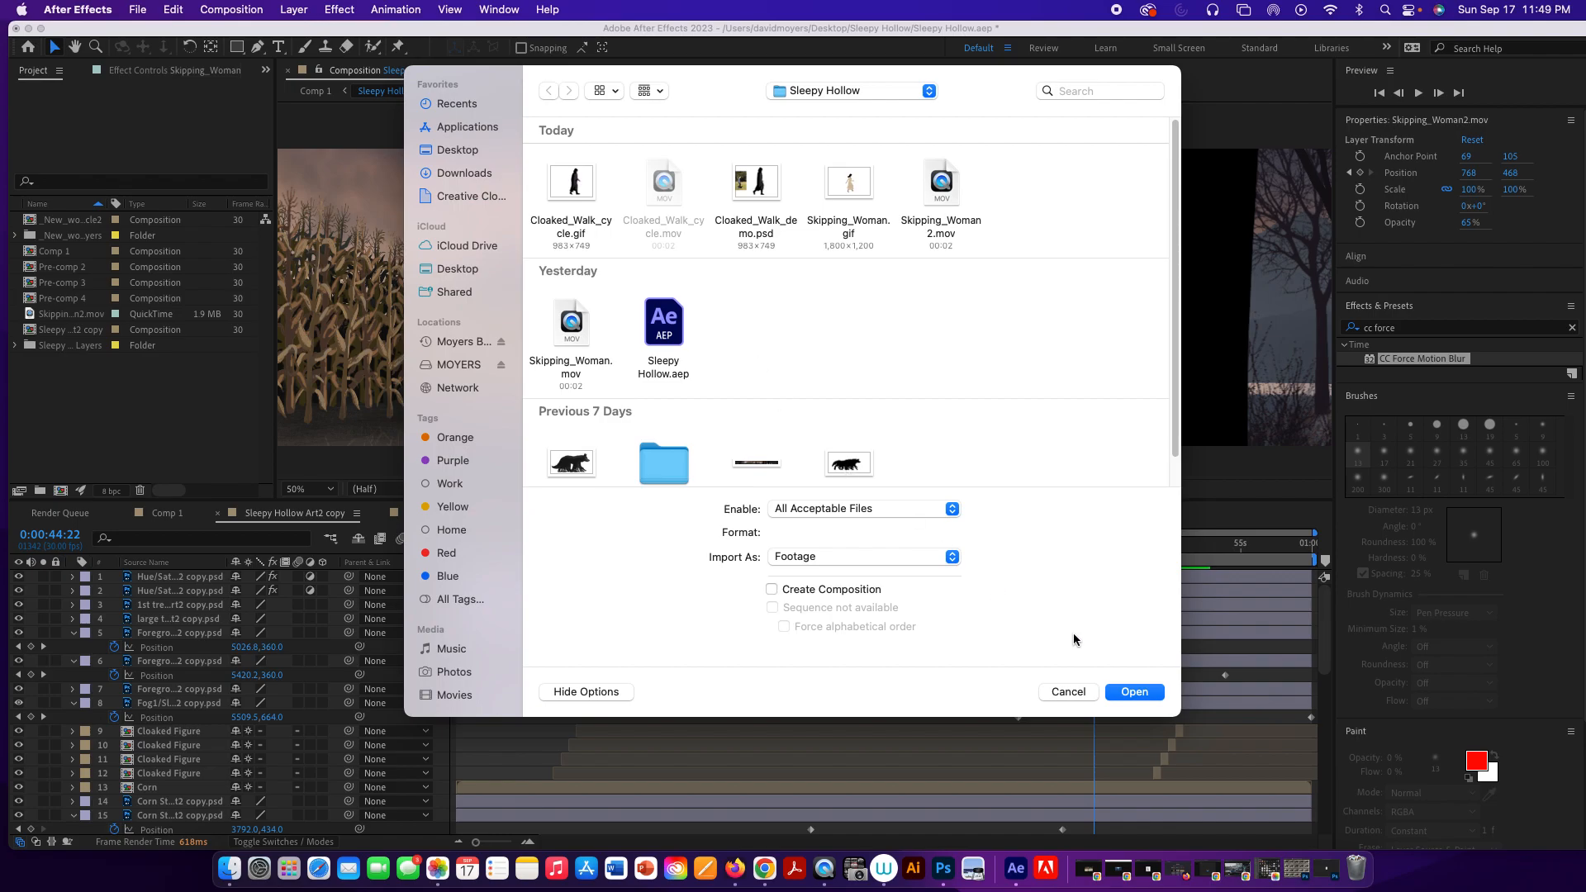
click(1069, 692)
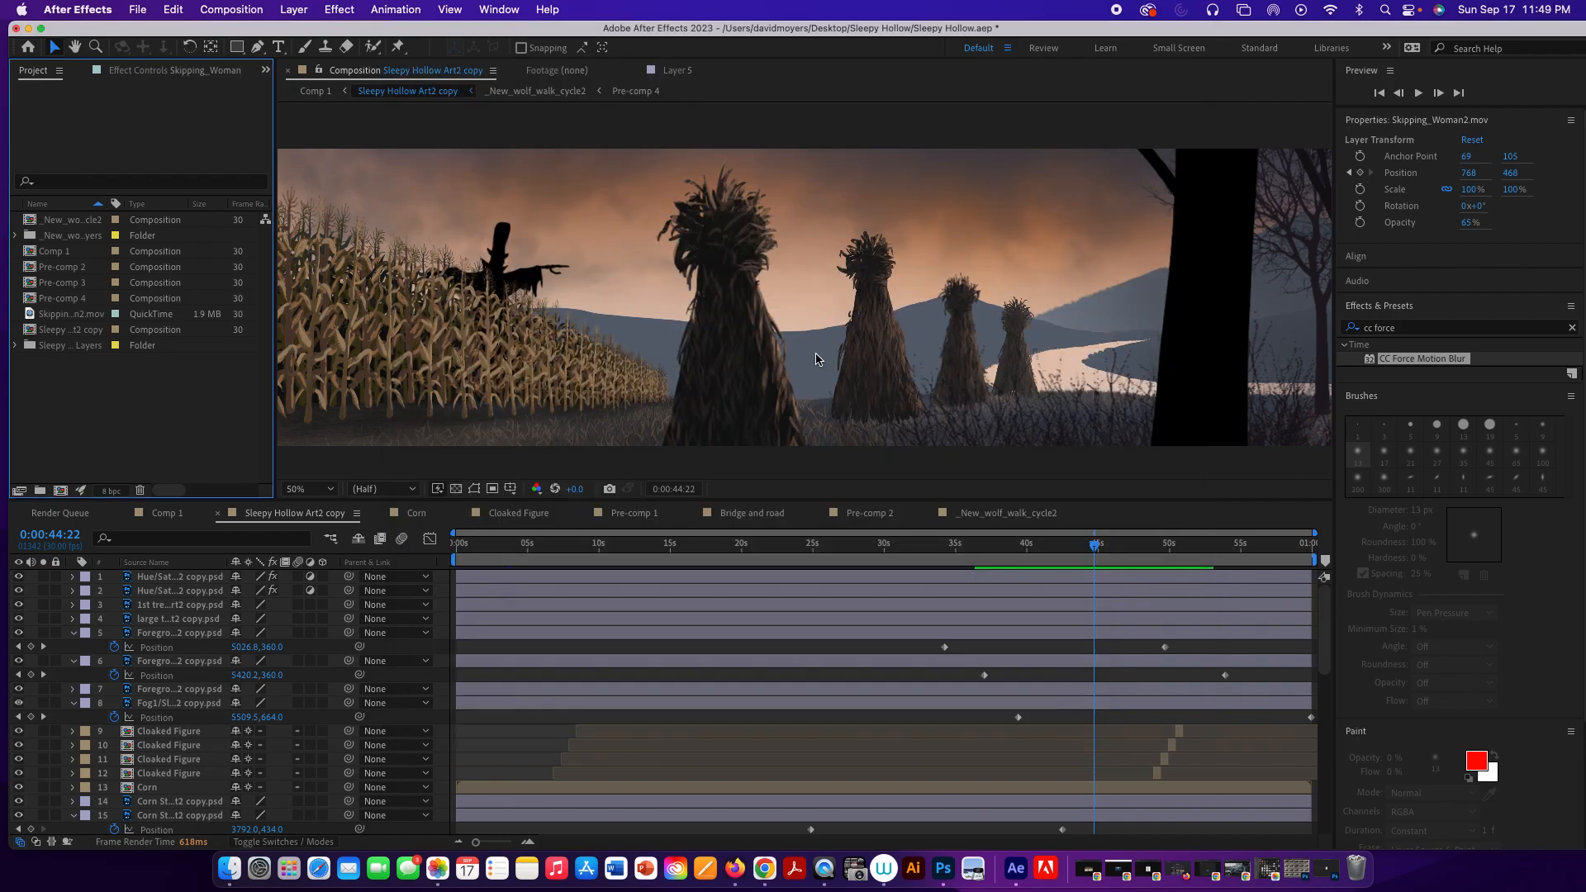
key(super+i)
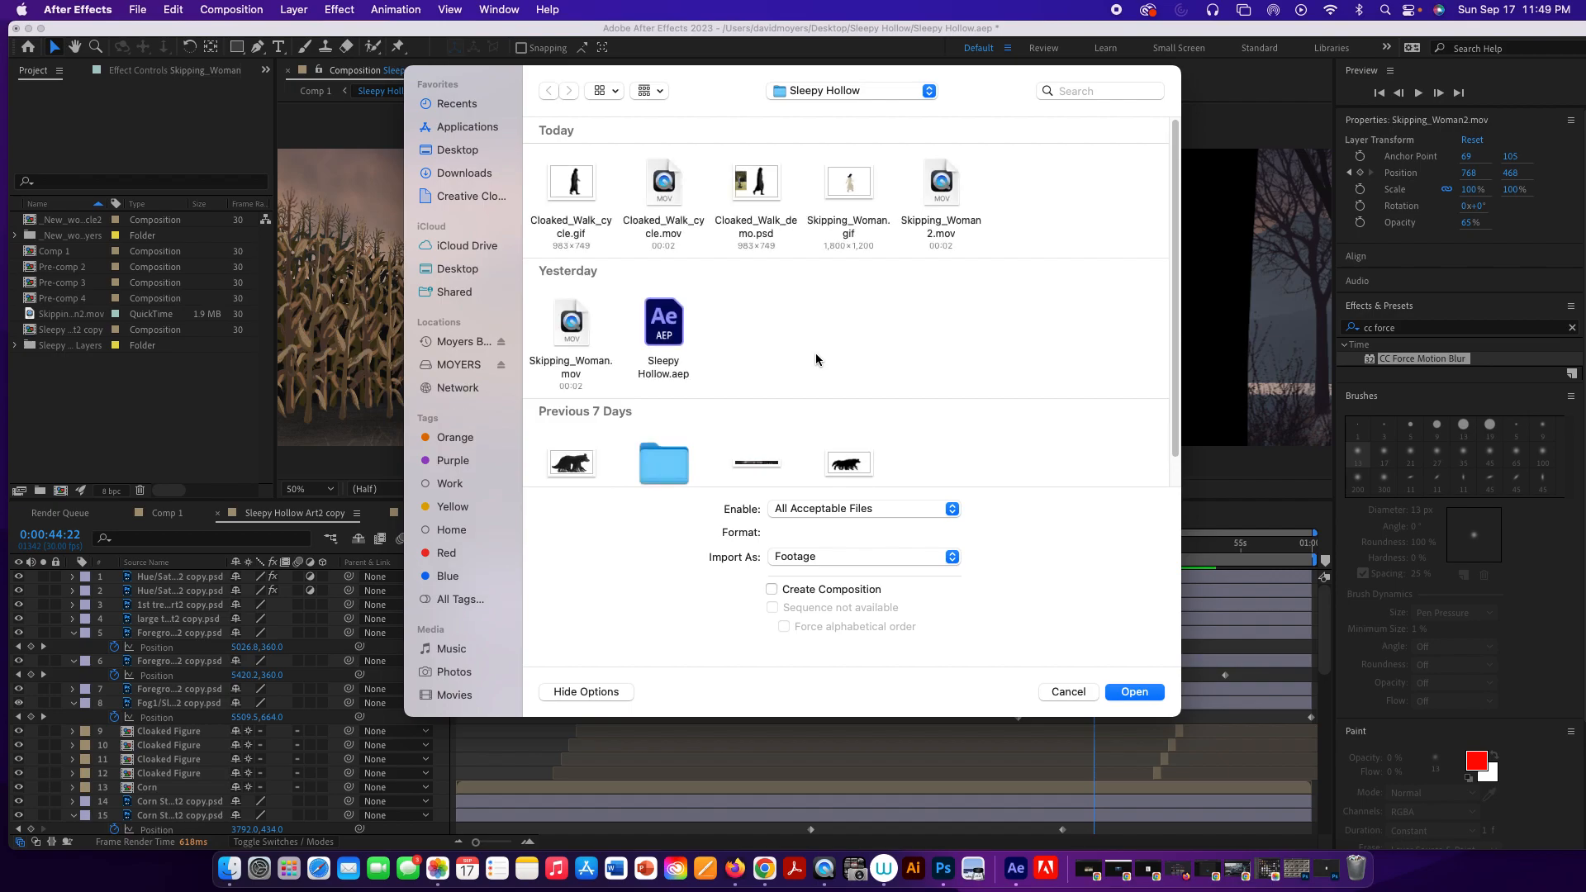
click(669, 187)
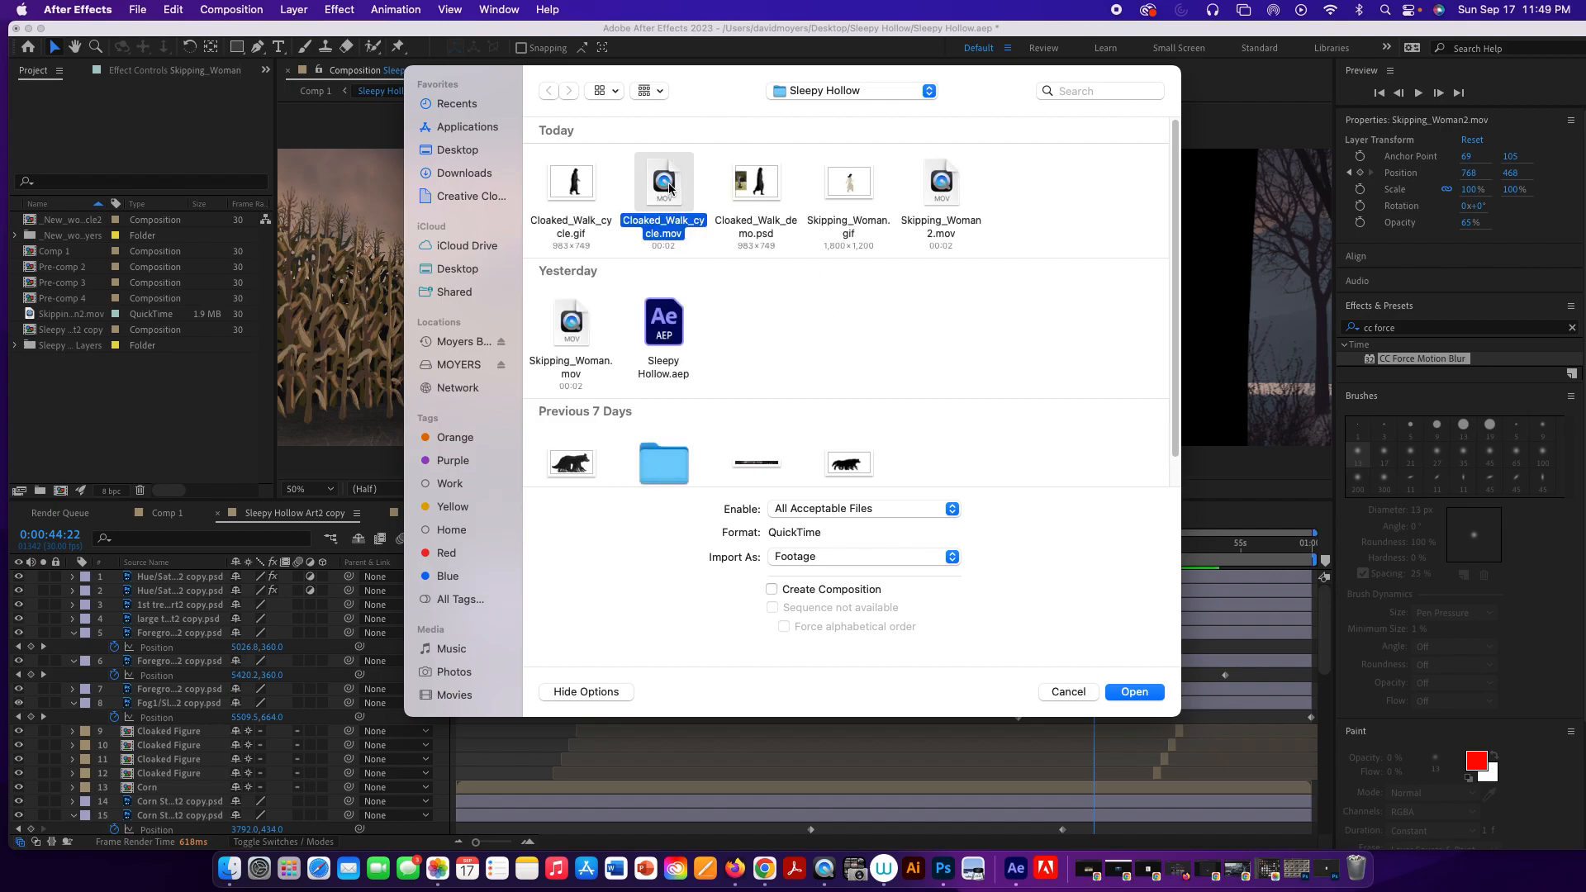
click(826, 560)
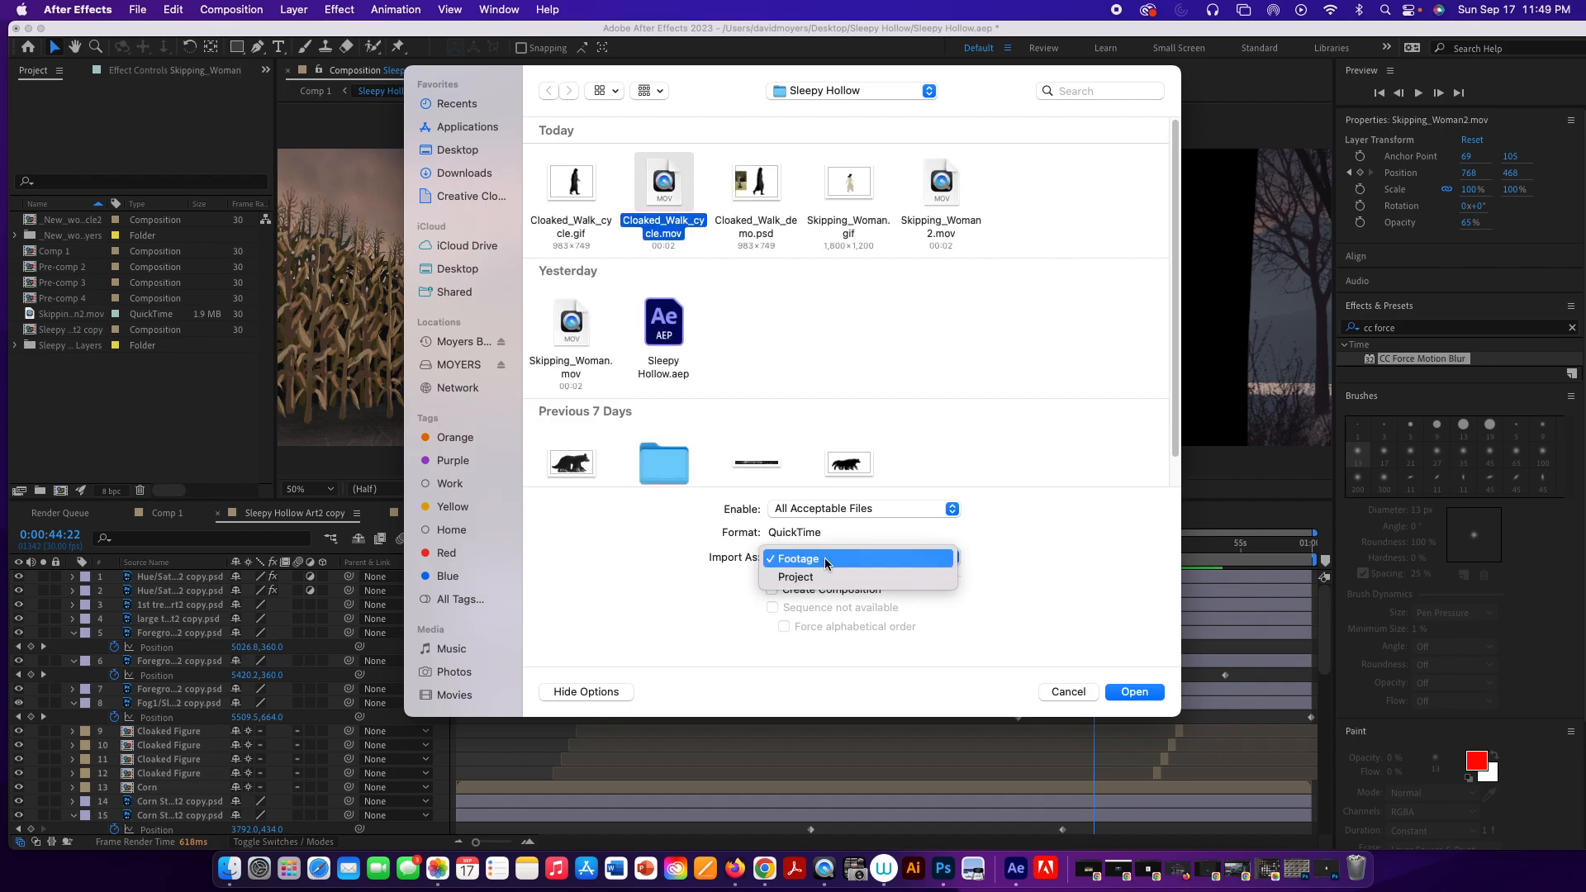
click(826, 560)
click(1135, 691)
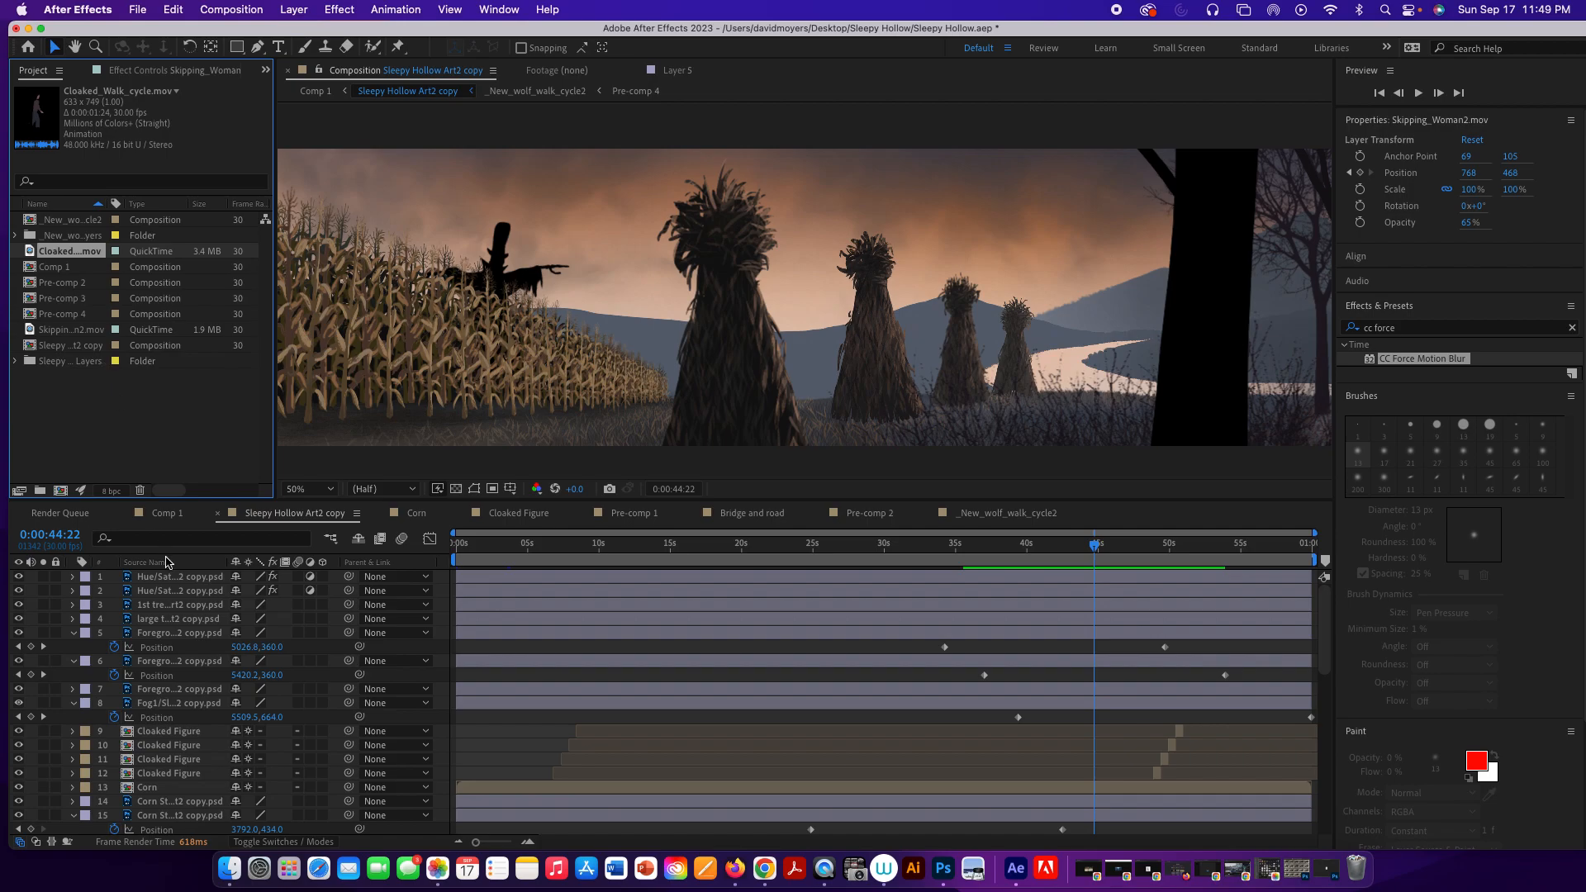
Add Cloaked_Walk_cycle.mov to the Sleepy Hollow Art2 copy composition directly below the 1st tree layer.
scroll(166, 562, down, 5)
scroll(167, 561, down, 3)
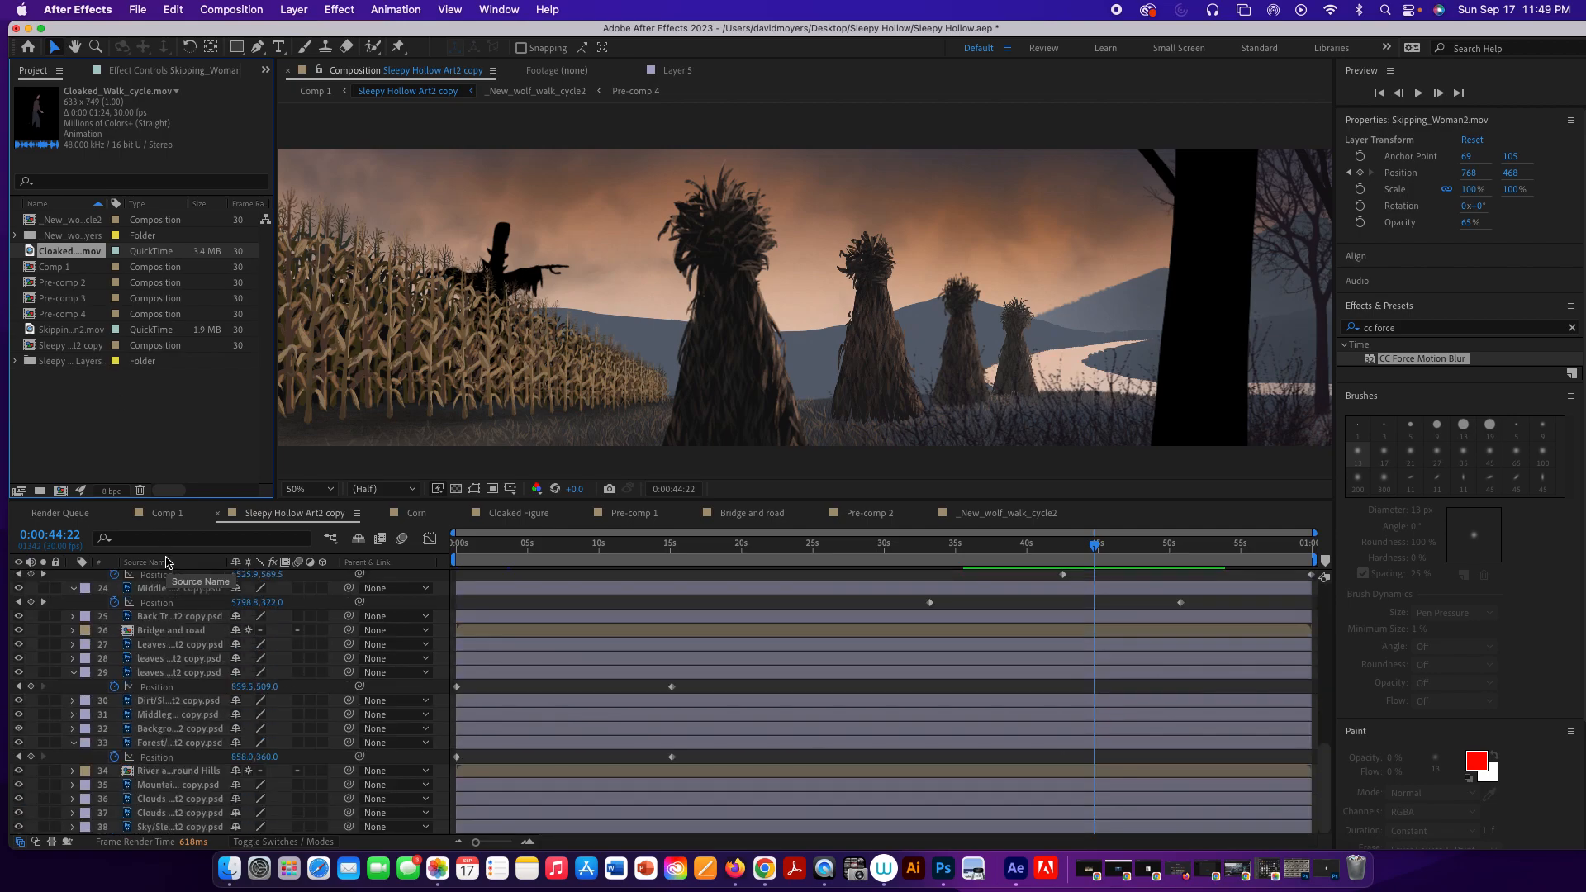
scroll(185, 643, up, 8)
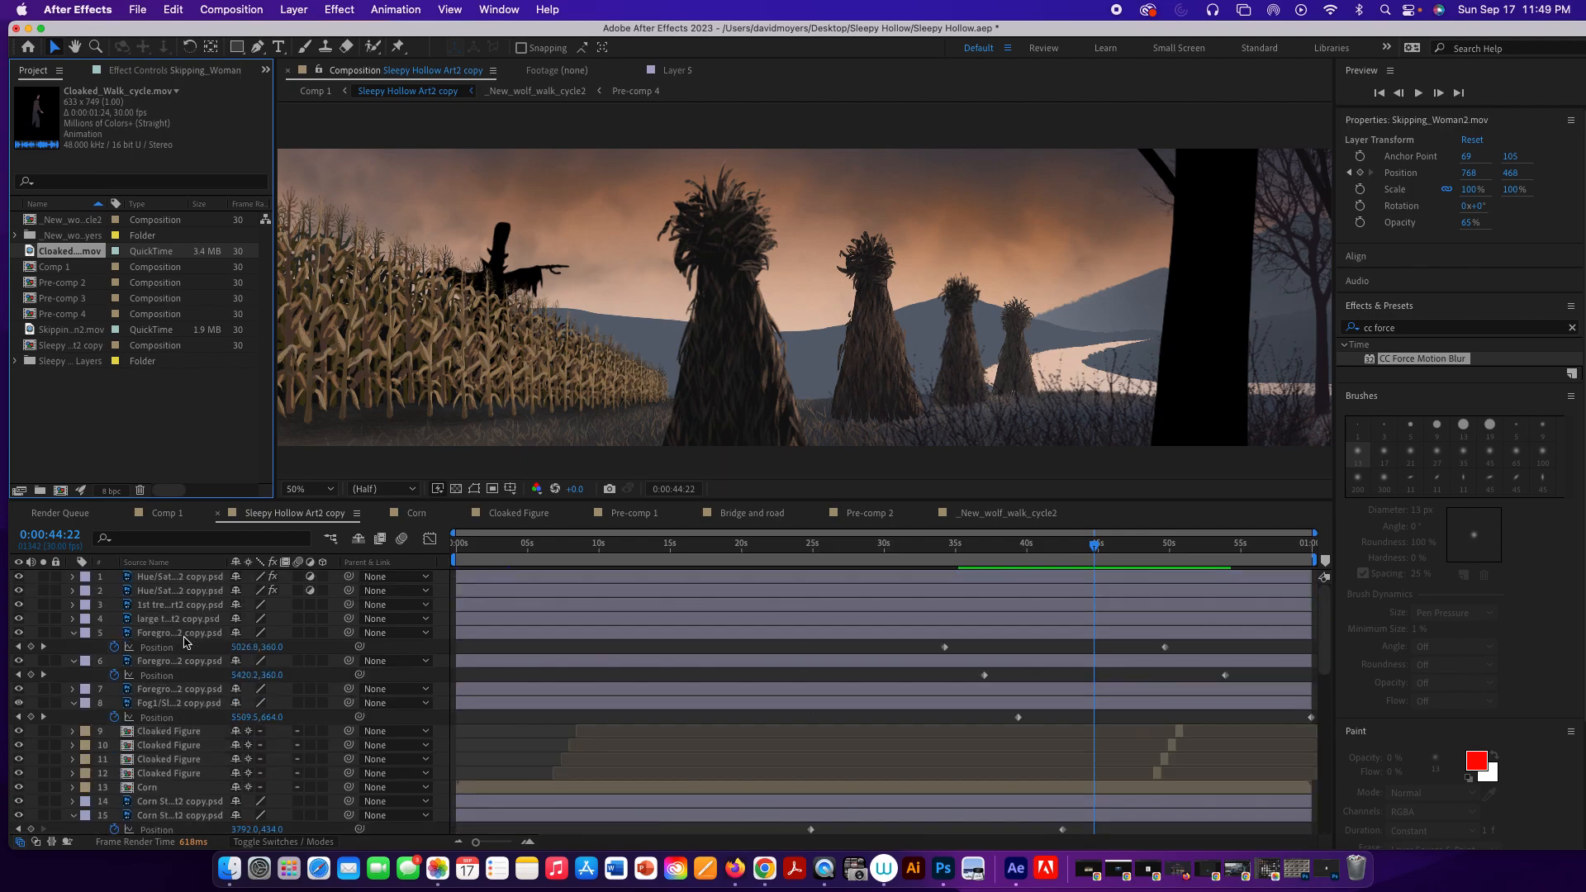
scroll(185, 642, down, 8)
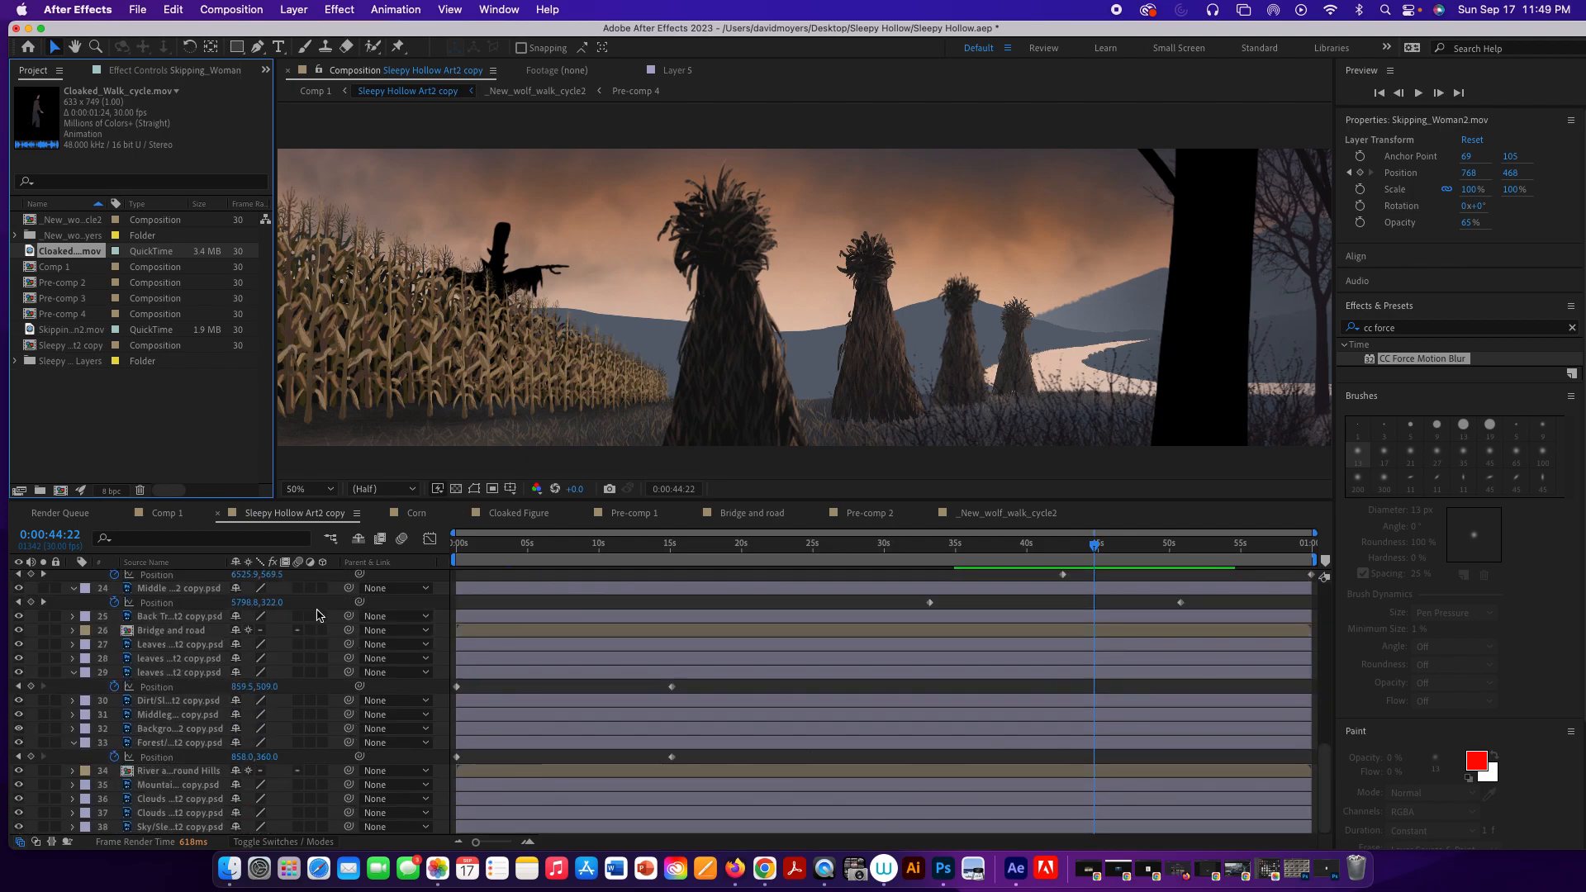
scroll(188, 610, up, 8)
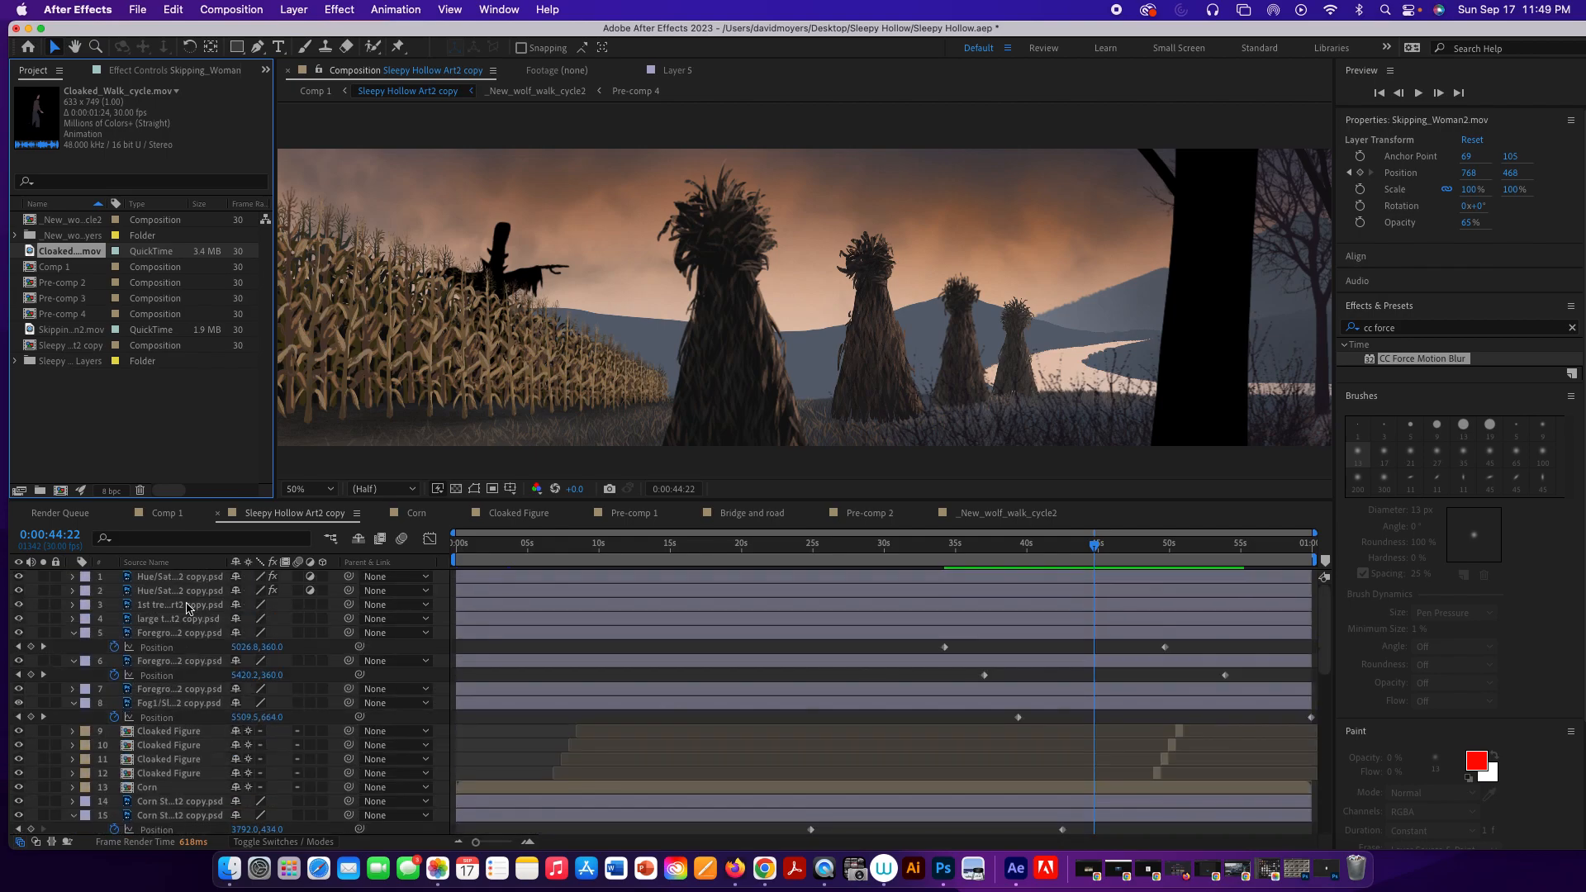
click(190, 578)
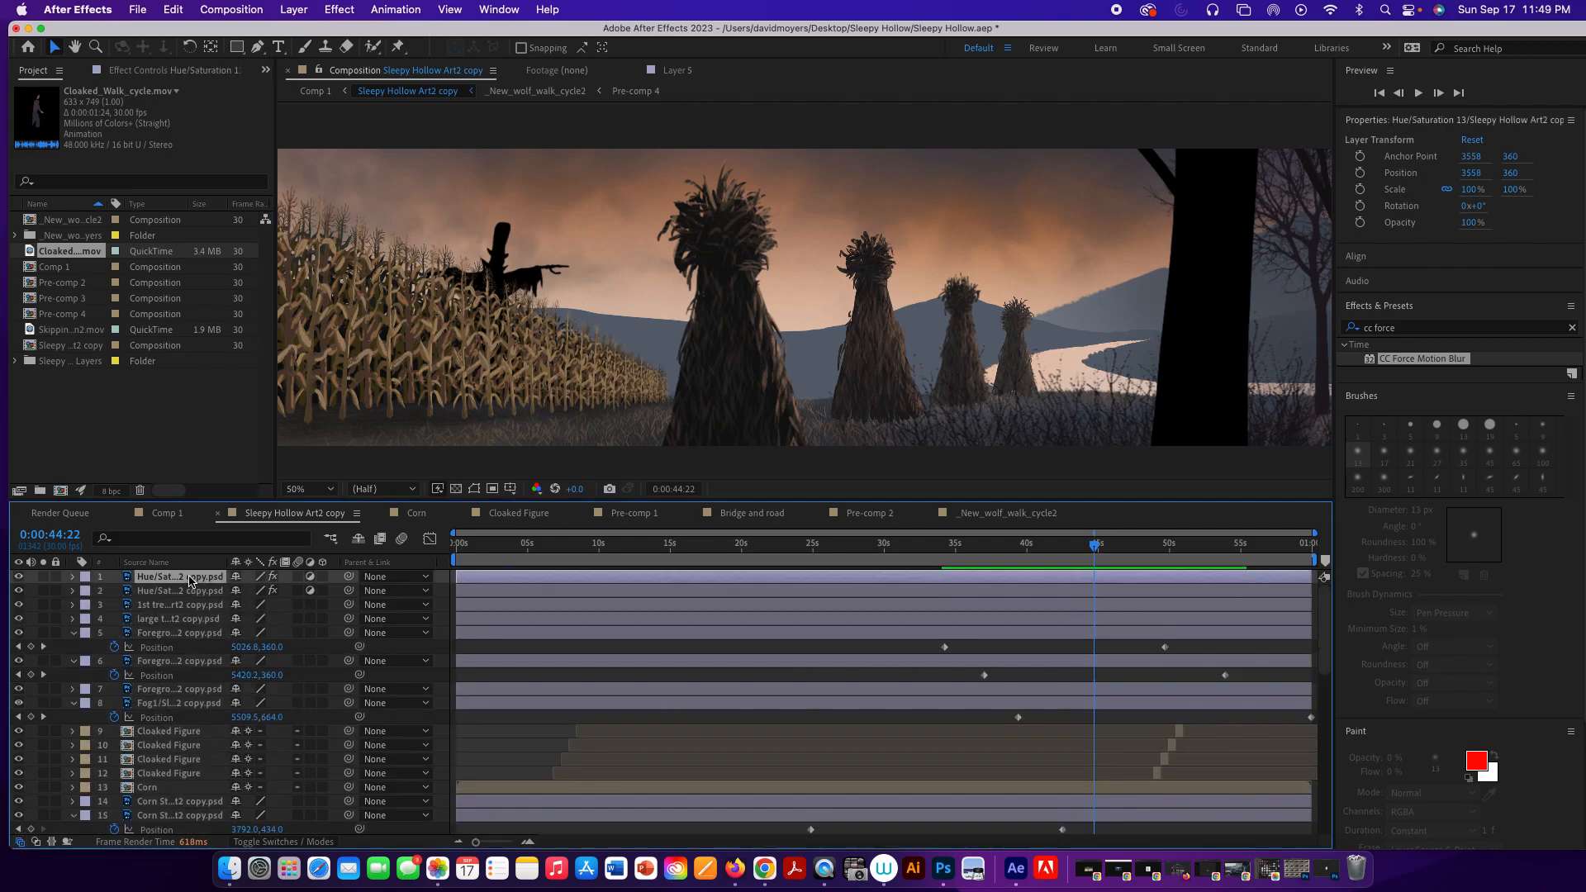
click(189, 608)
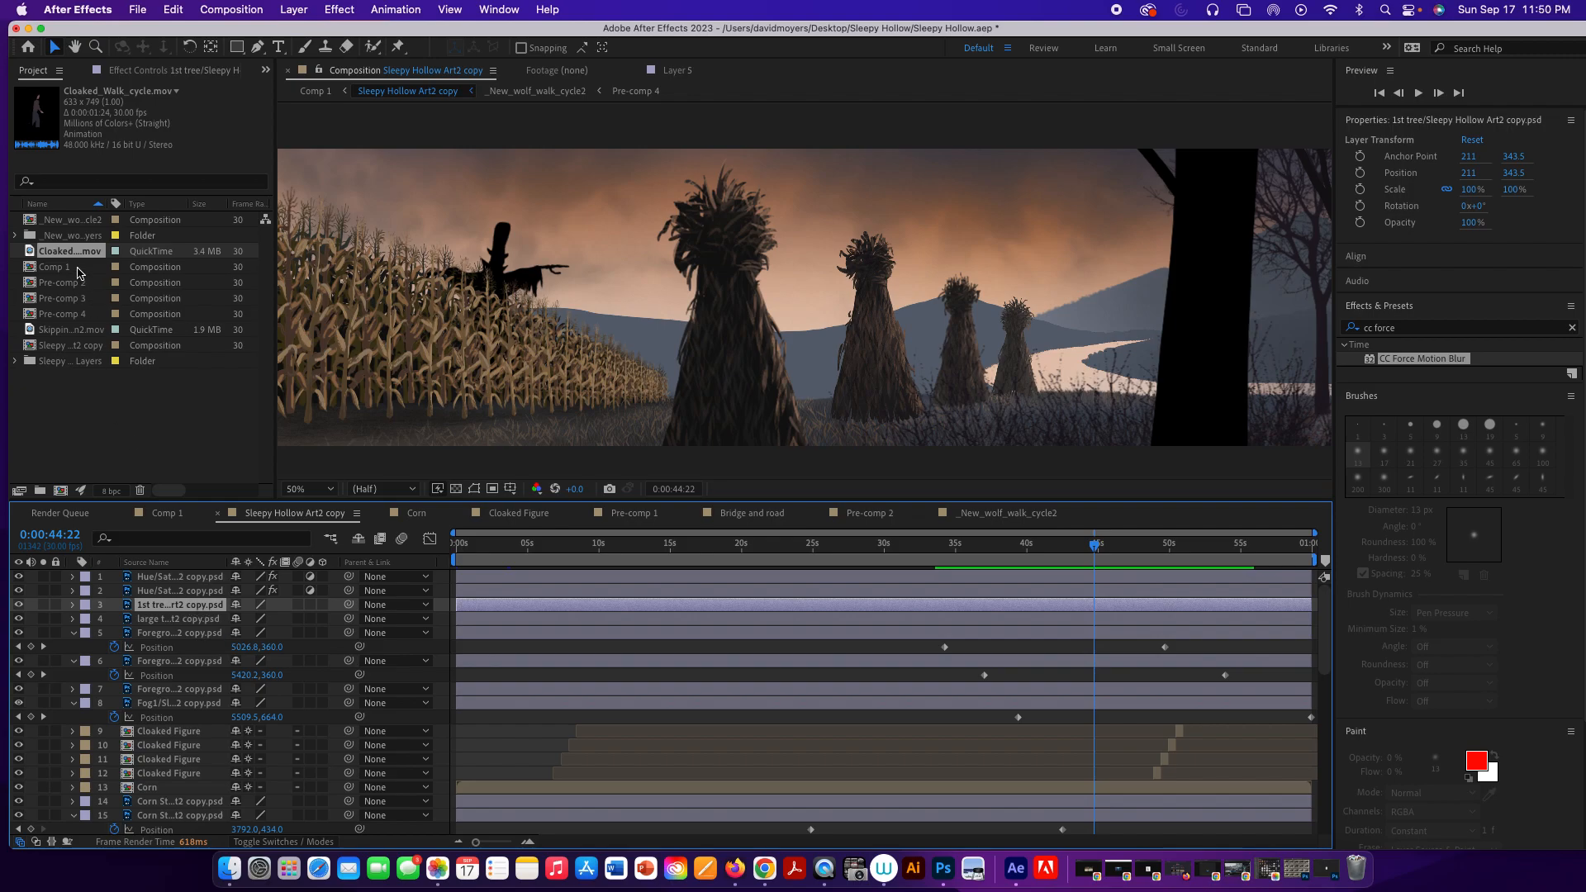
drag(74, 259, 159, 618)
Set the current time to 0:00:43:24 with the panorama from the large tree to the haystacks in view.
scroll(617, 370, down, 2)
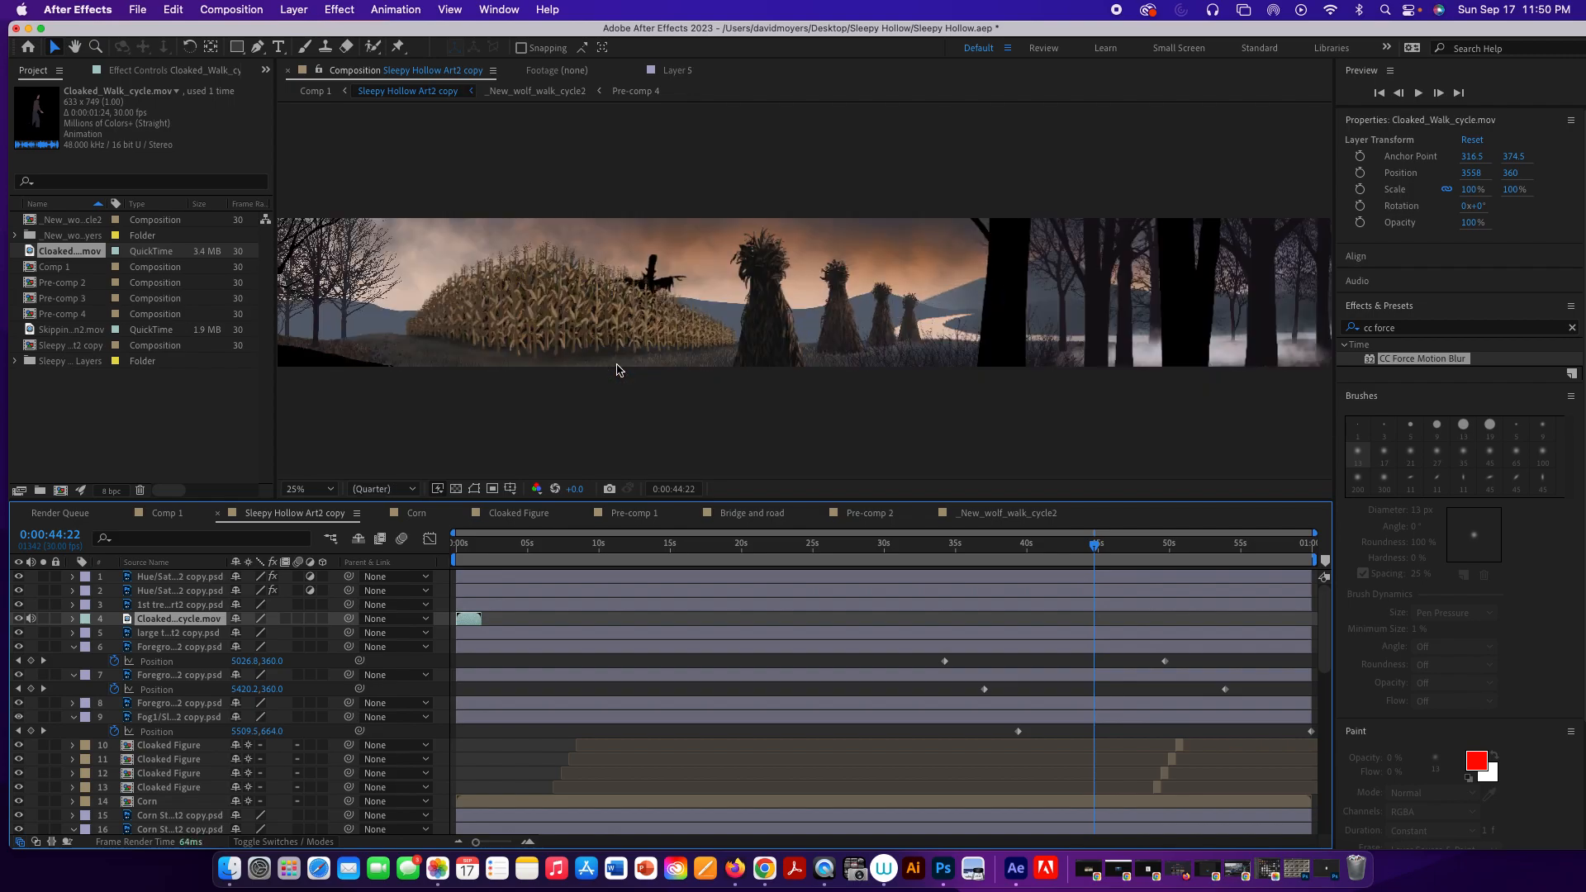
key(h)
drag(595, 373, 777, 364)
key(v)
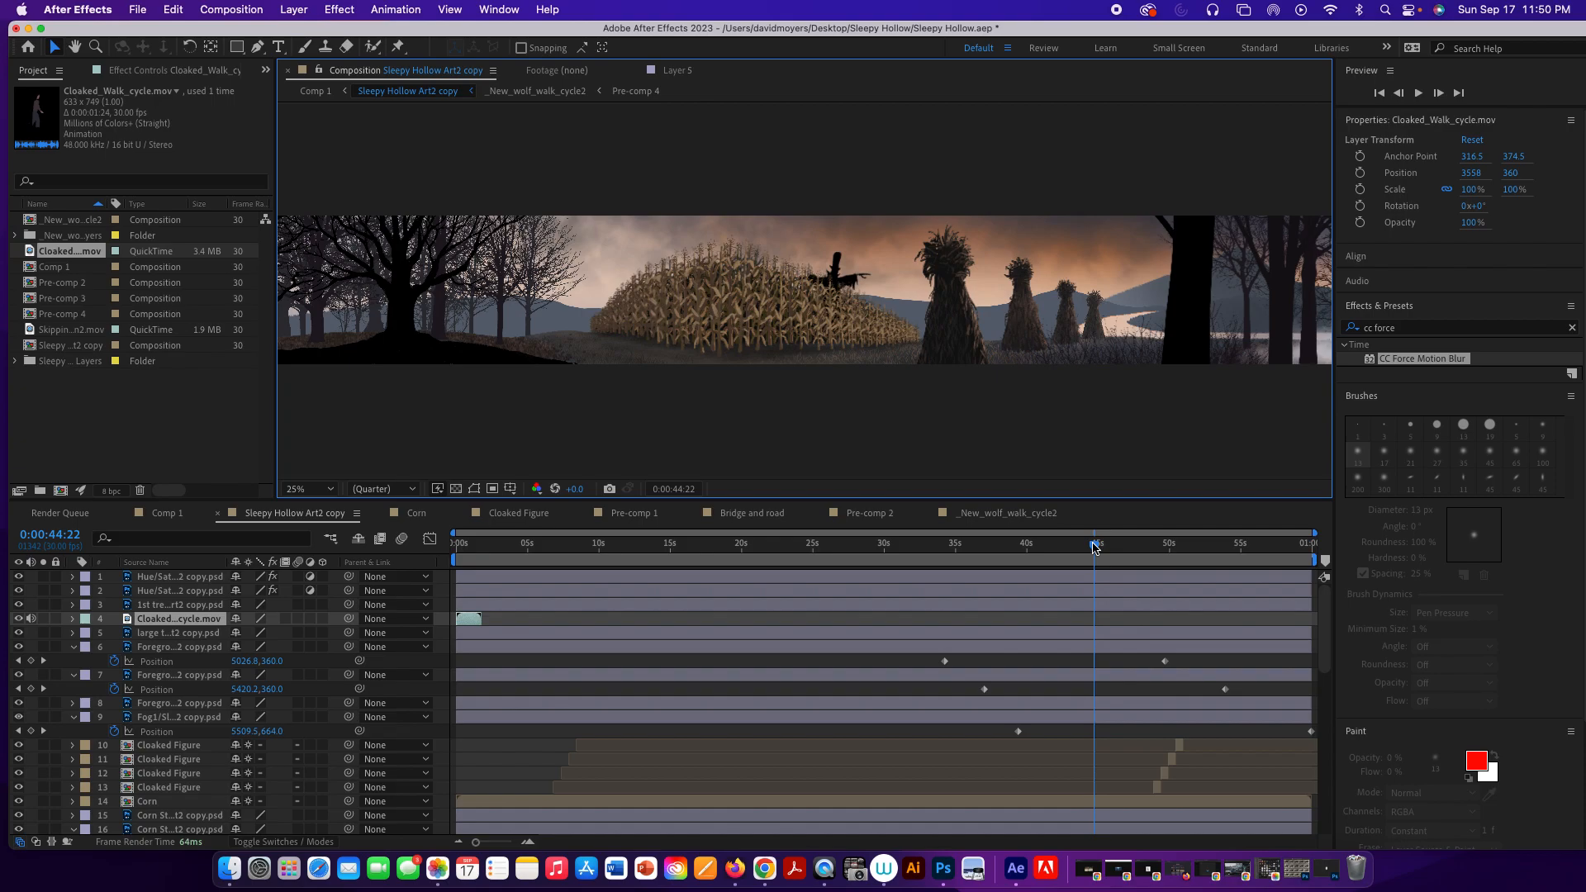
drag(1093, 547, 1080, 545)
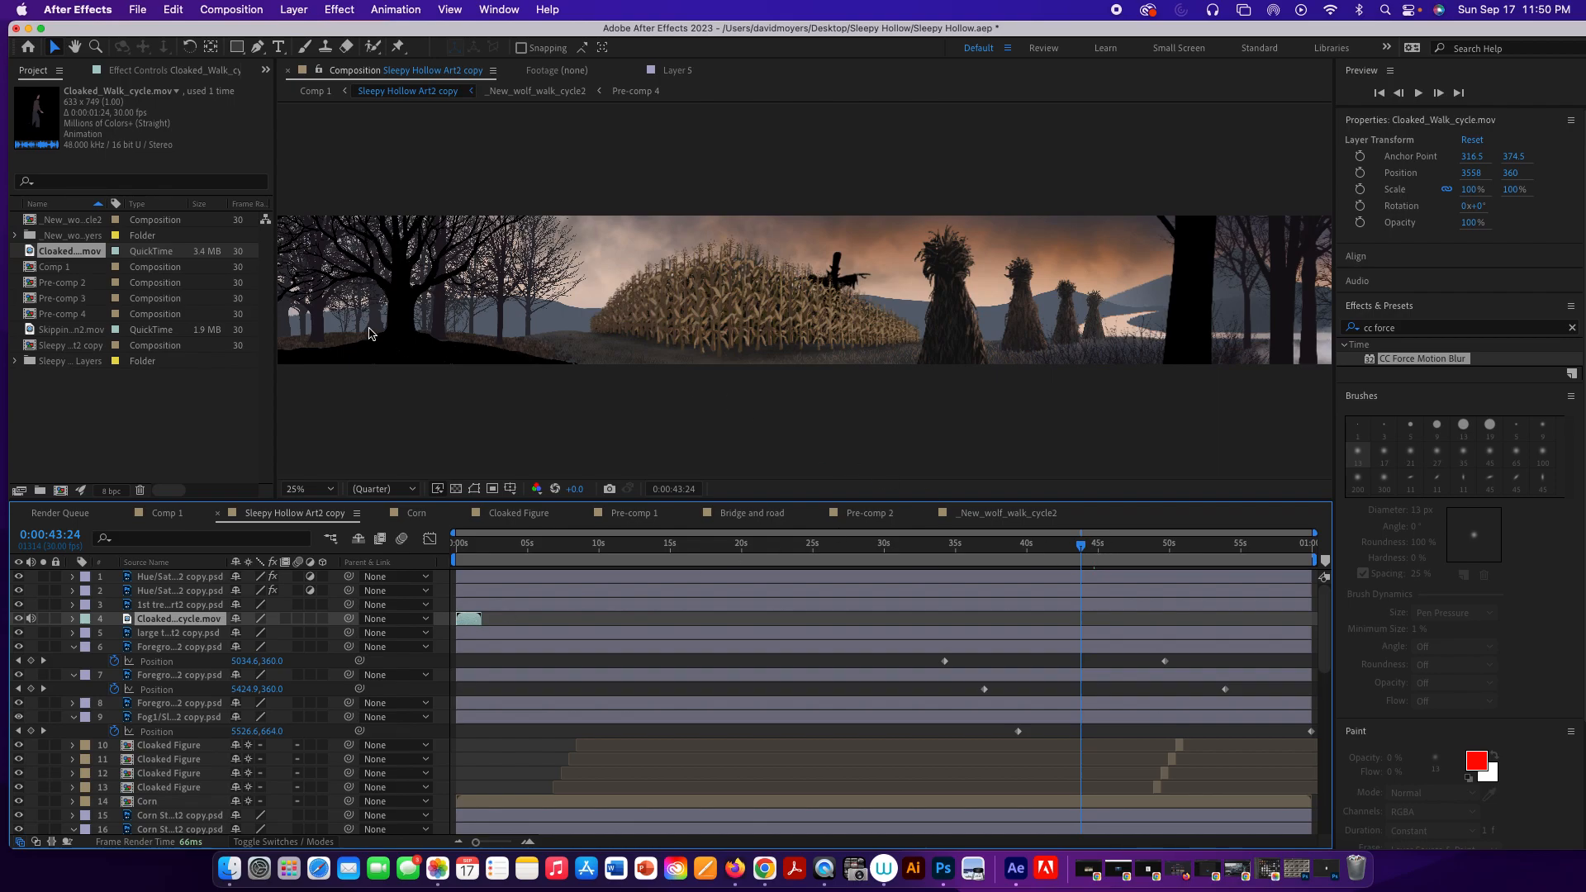
Set the Cloaked_Walk_cycle.mov footage to loop 15 times and extend its layer's out point to the full looped length.
click(19, 493)
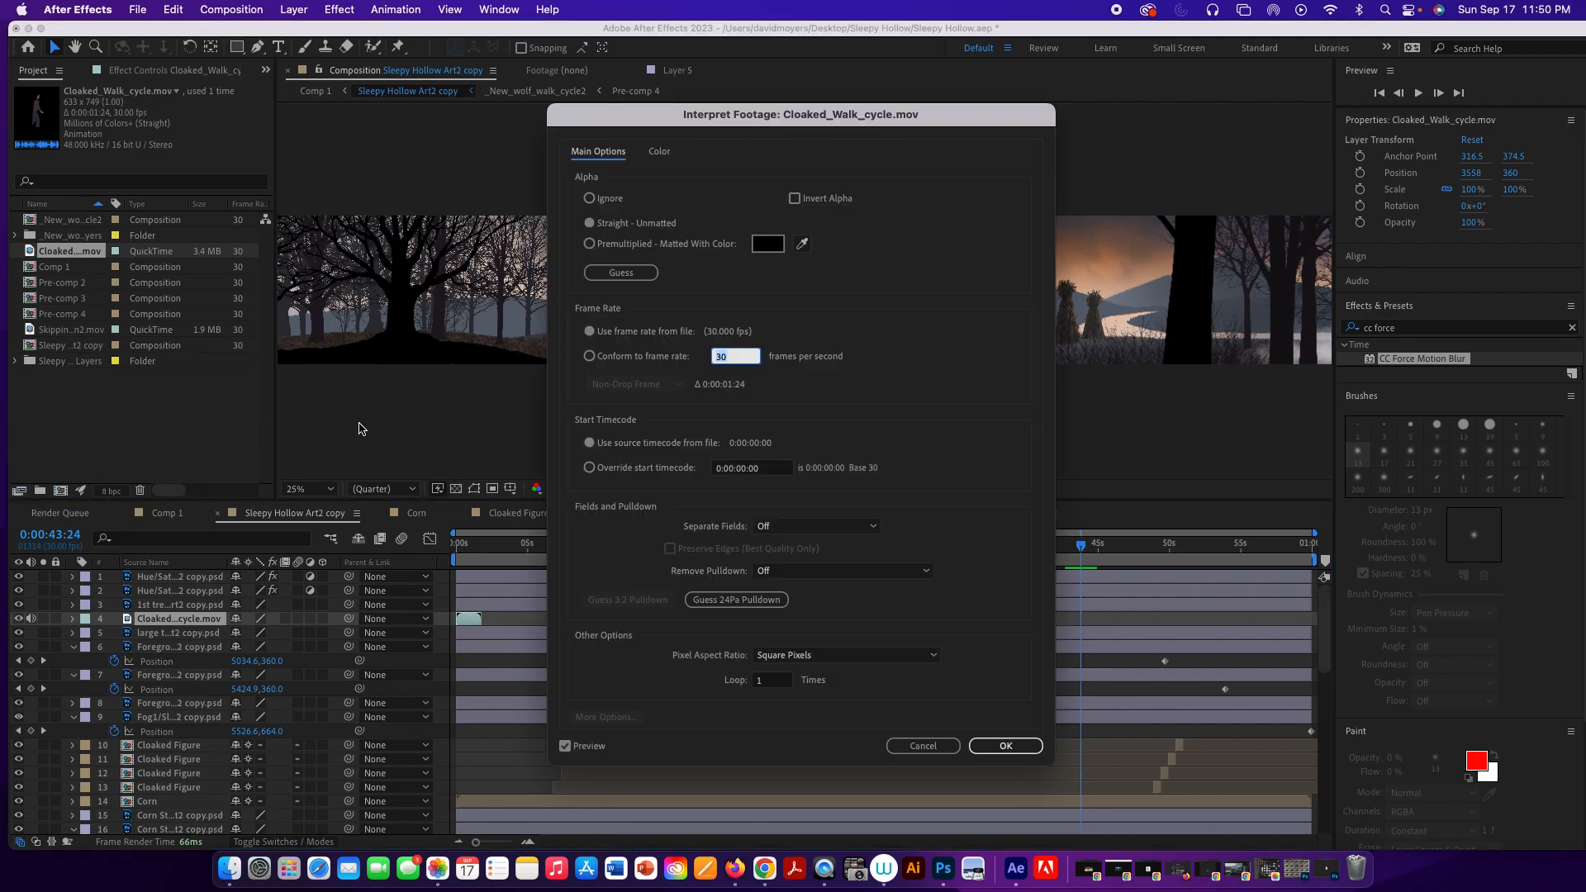
click(776, 687)
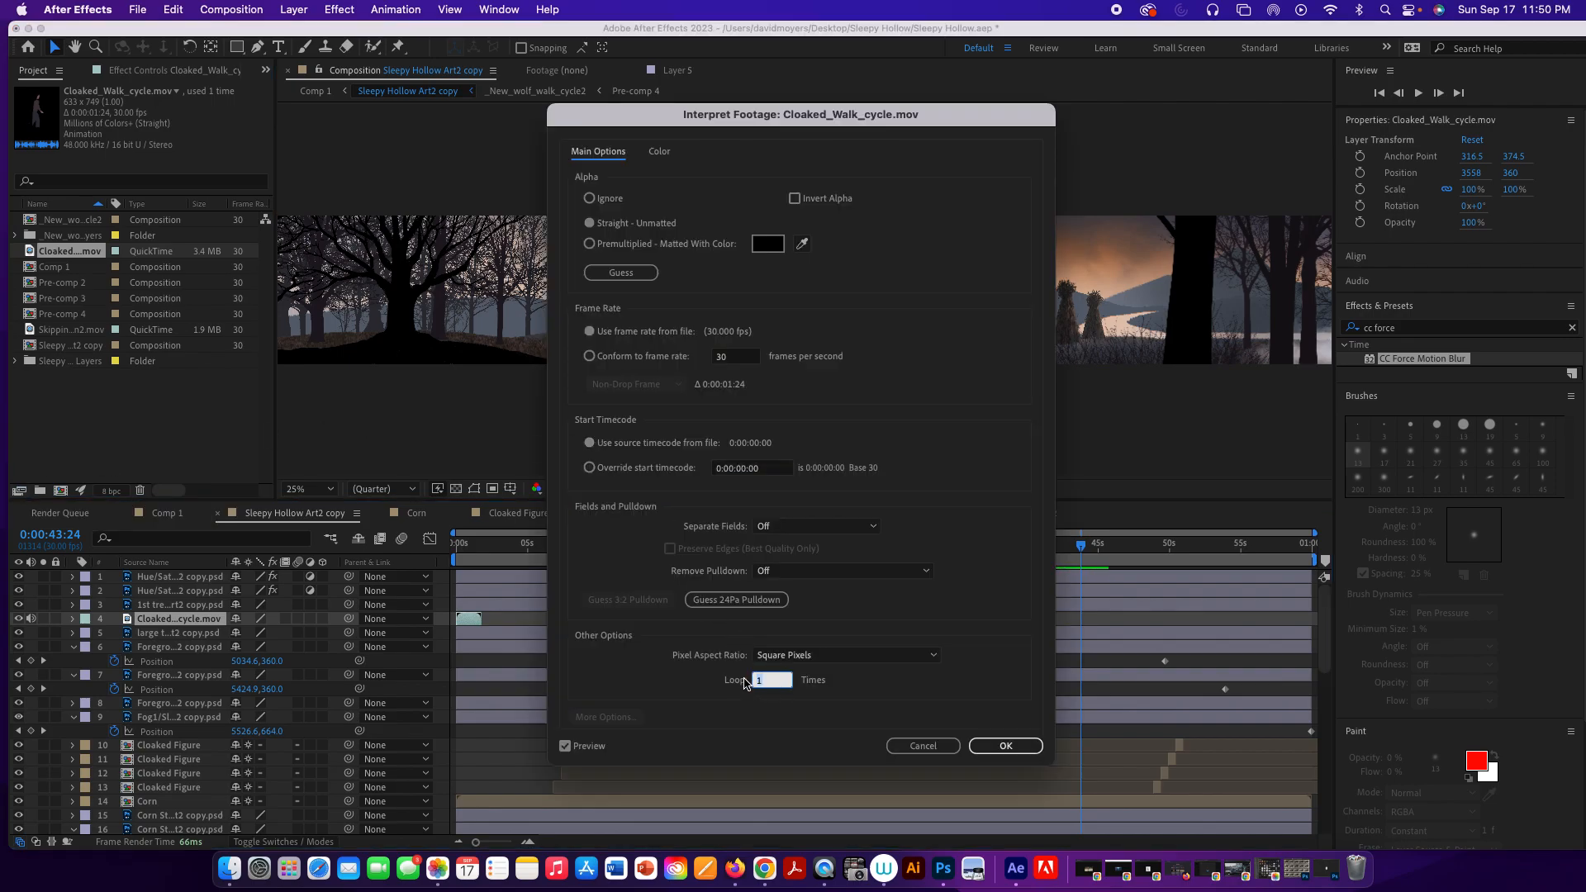
text(16.)
text(5)
click(1006, 746)
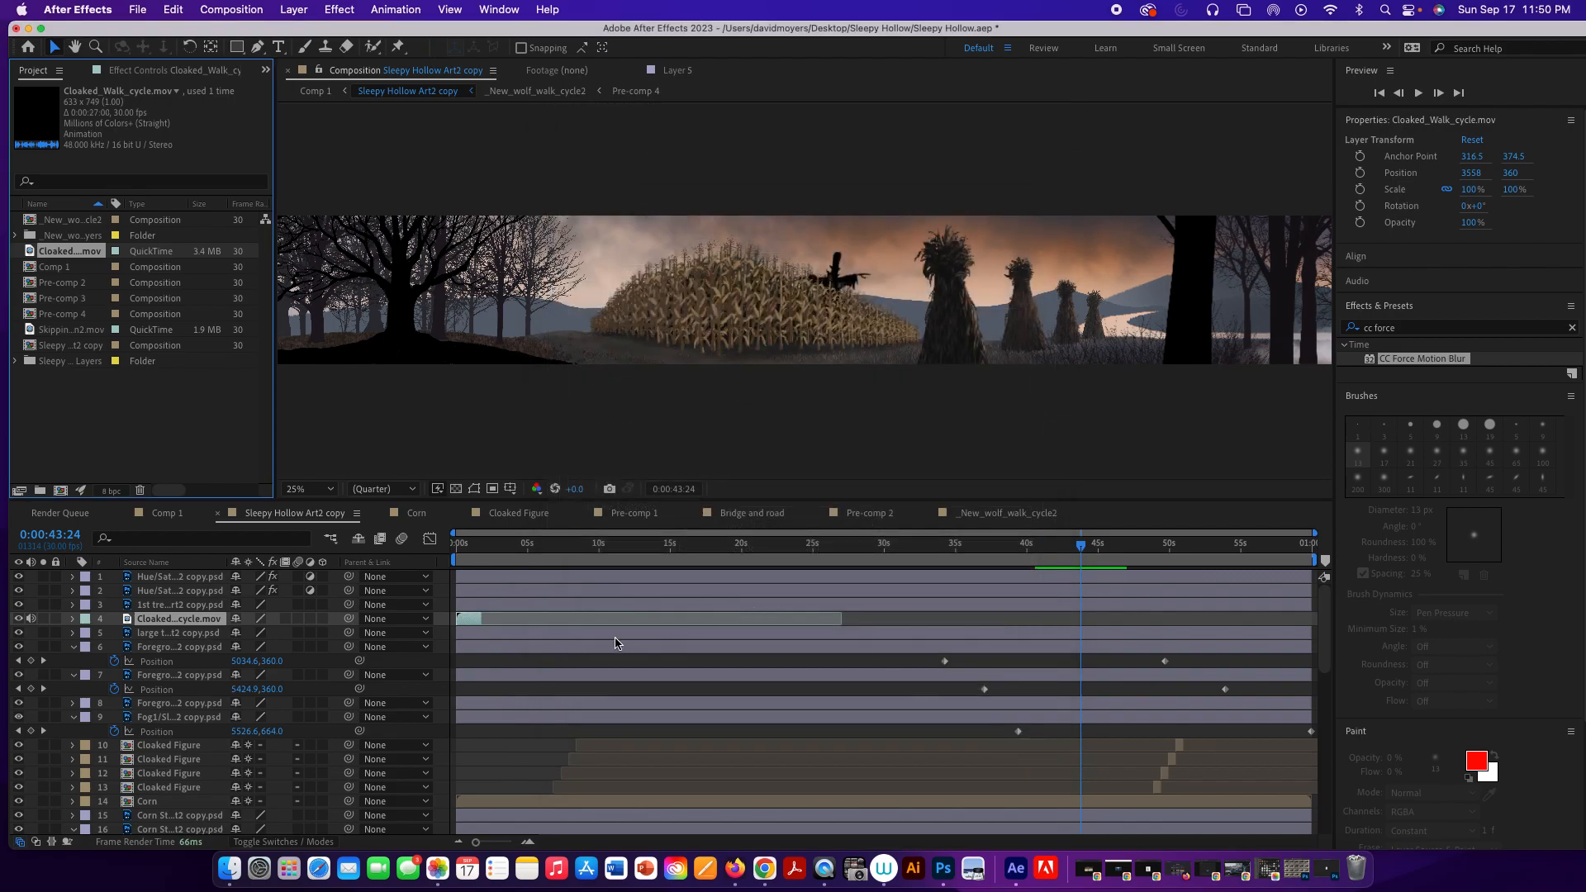
drag(480, 618, 831, 621)
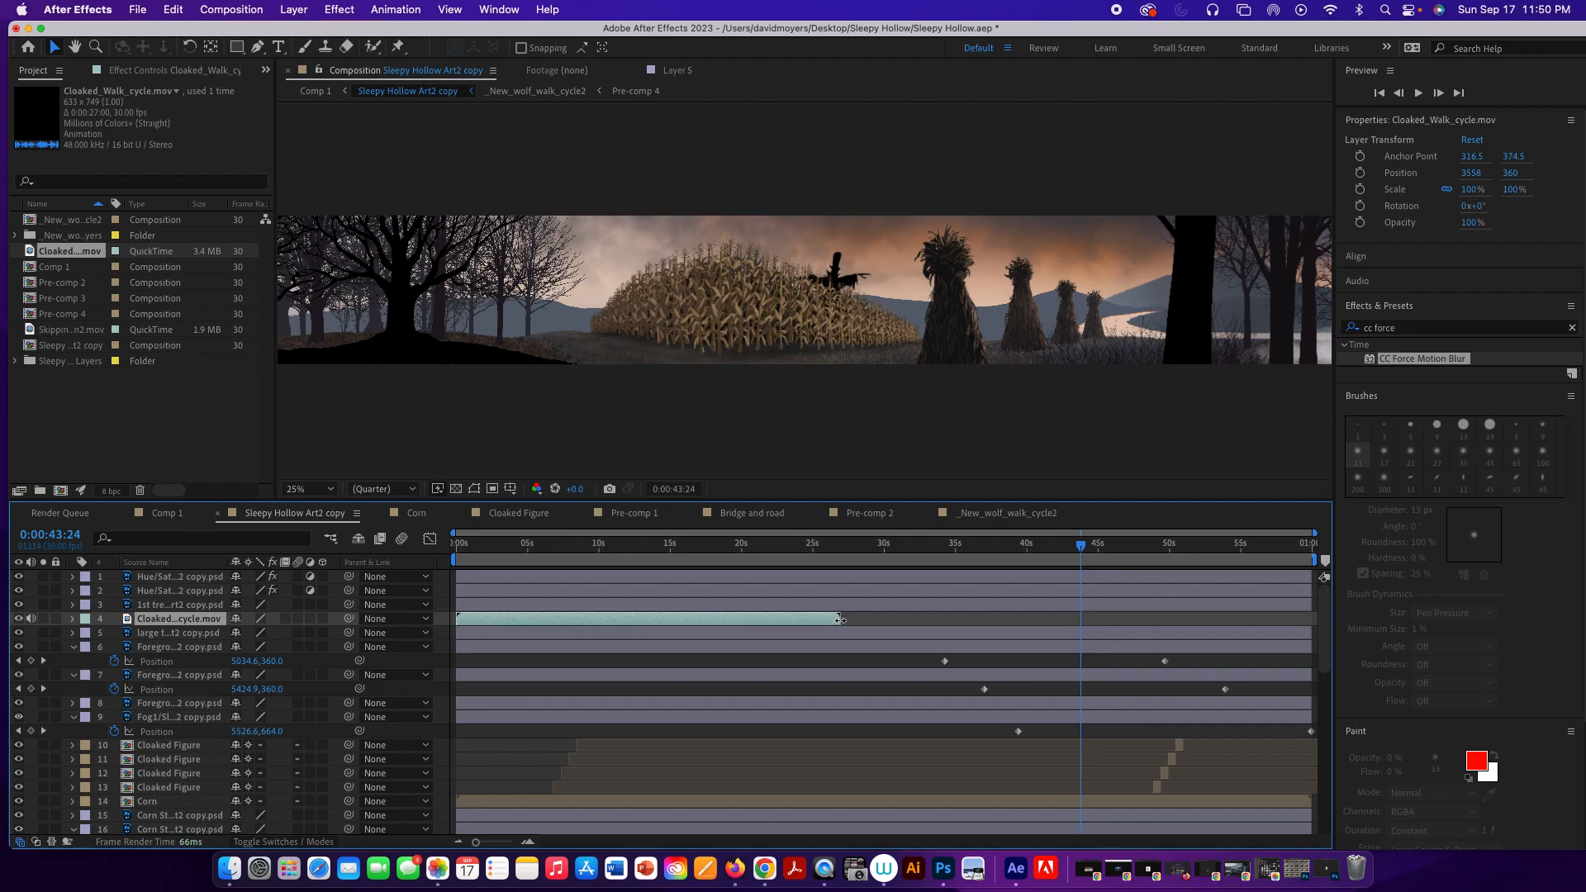
At 0:00:16:20, reposition the walking cloaked figure between the haystacks and the large dark tree trunk, at about 3882, 360.
drag(1081, 547, 696, 565)
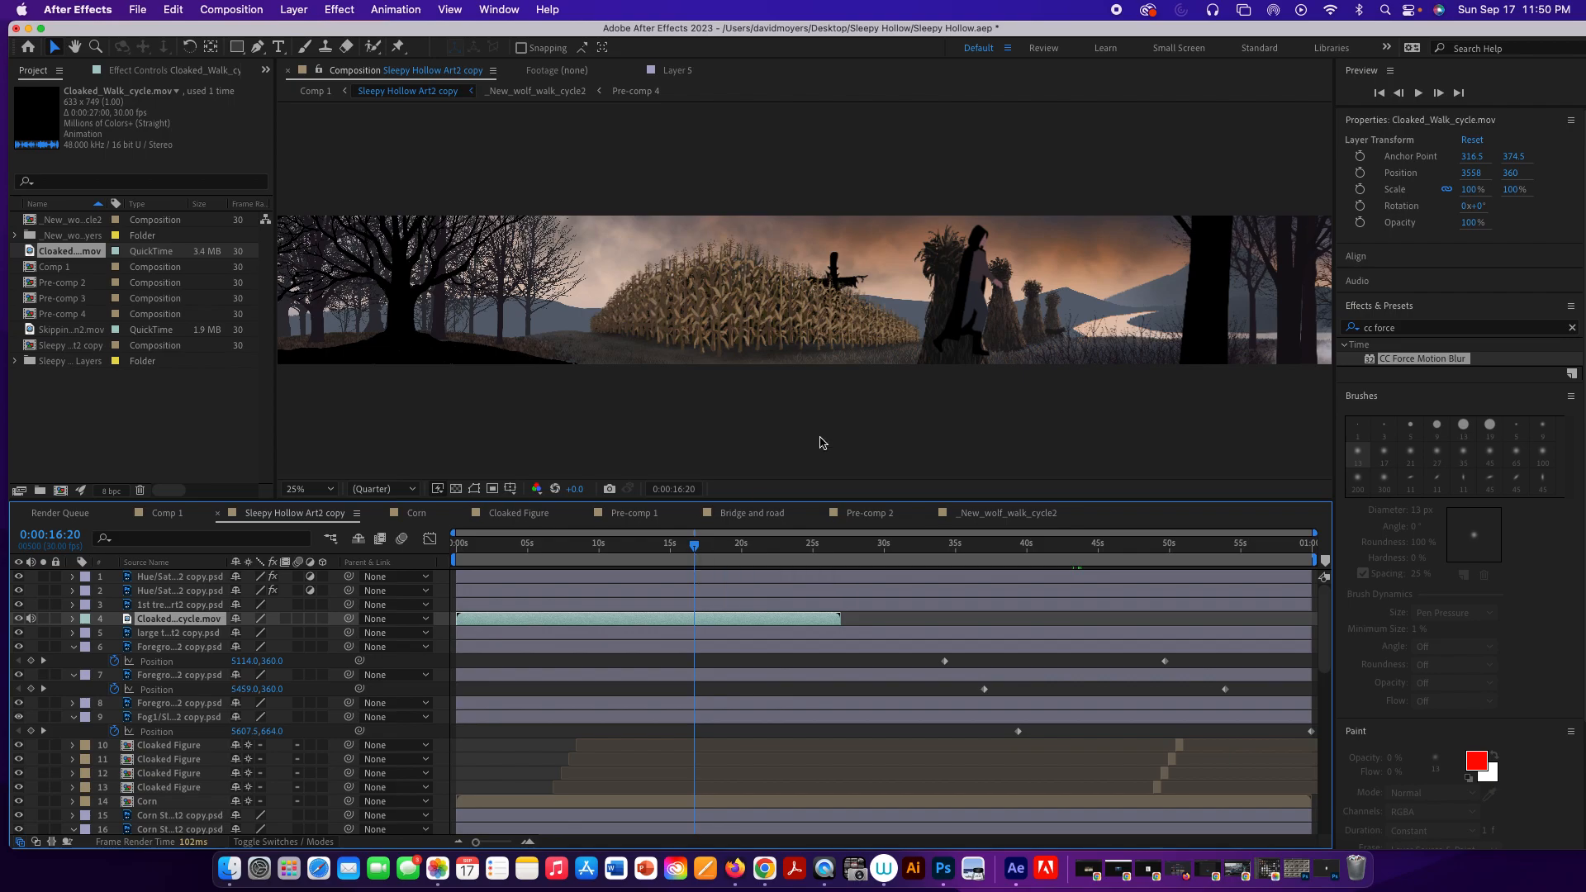
drag(983, 294, 656, 291)
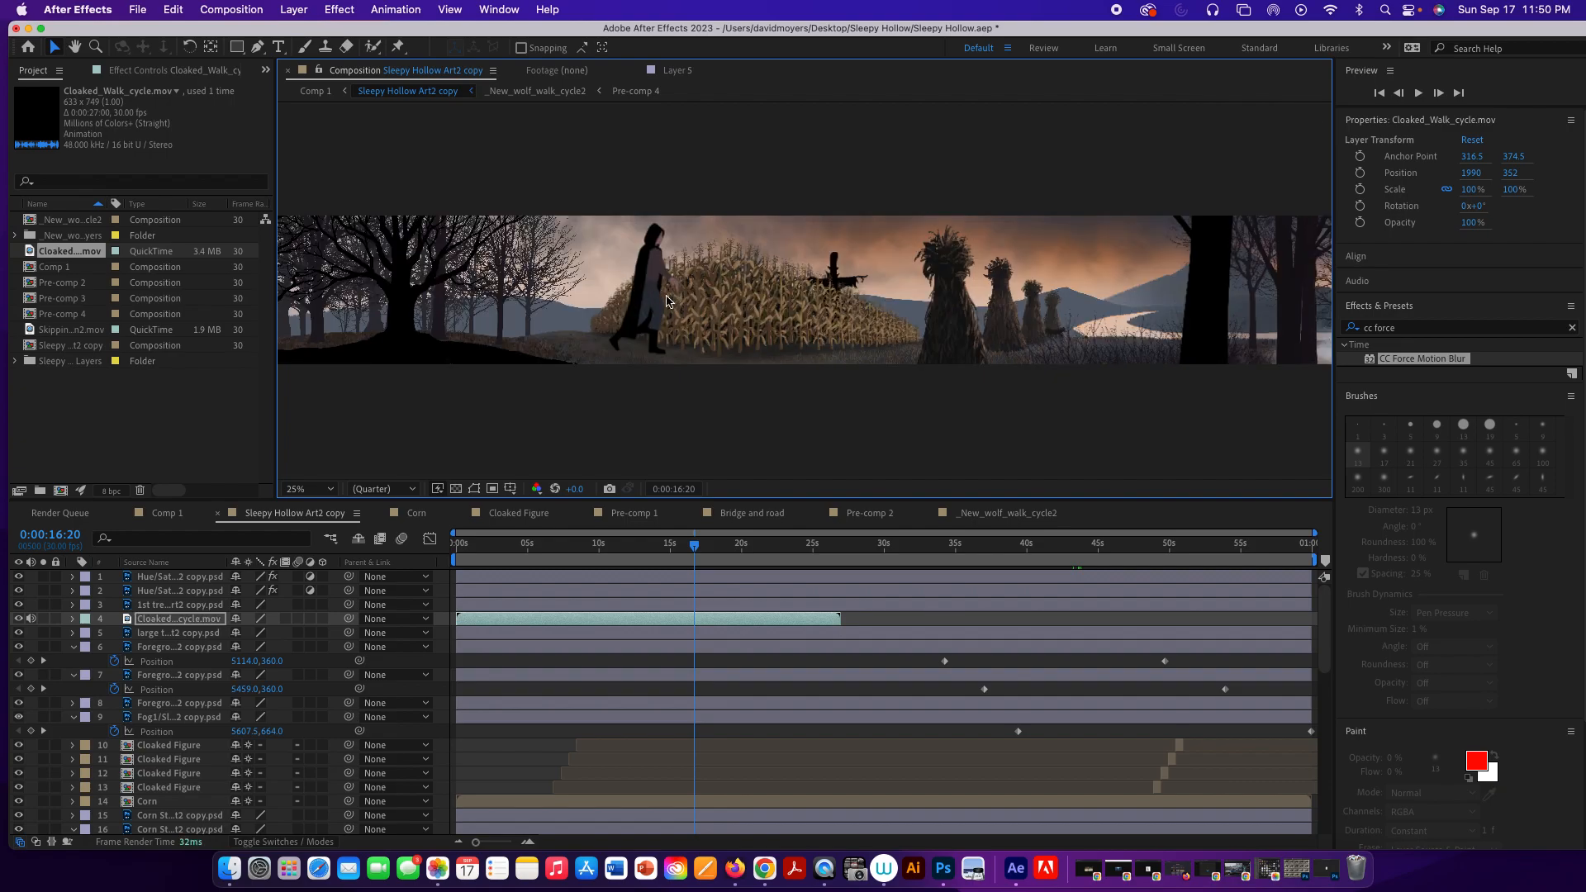
drag(665, 304, 1054, 295)
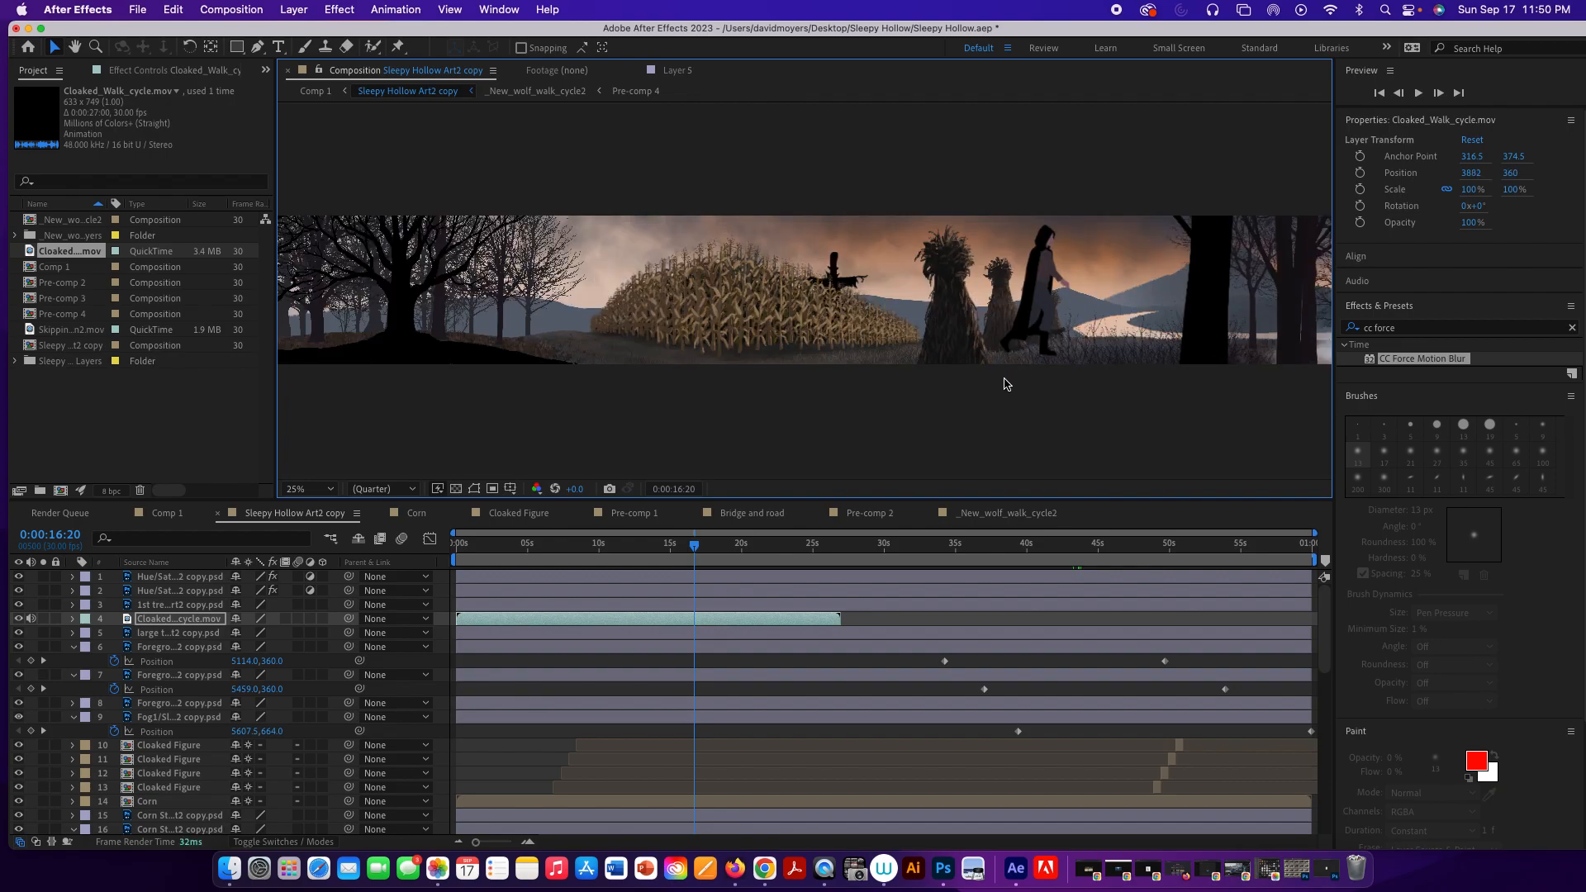